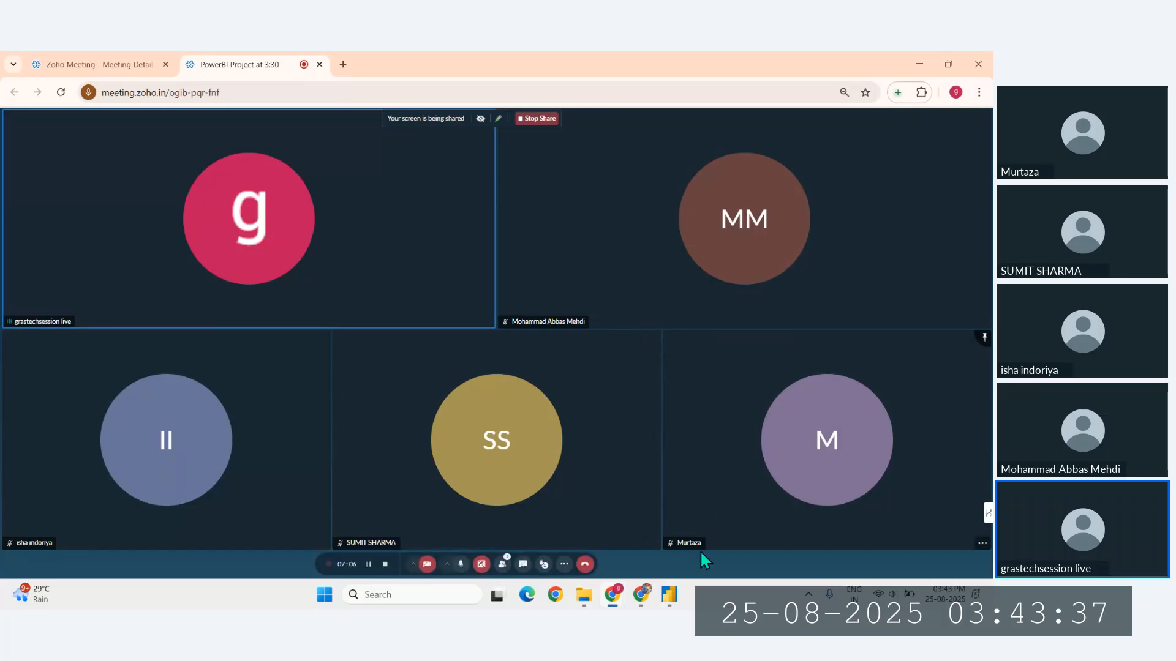
Step: Switch to Power BI and look through the report pages from Analysis By Products to Custom Tooltip Summary
click(670, 595)
click(254, 554)
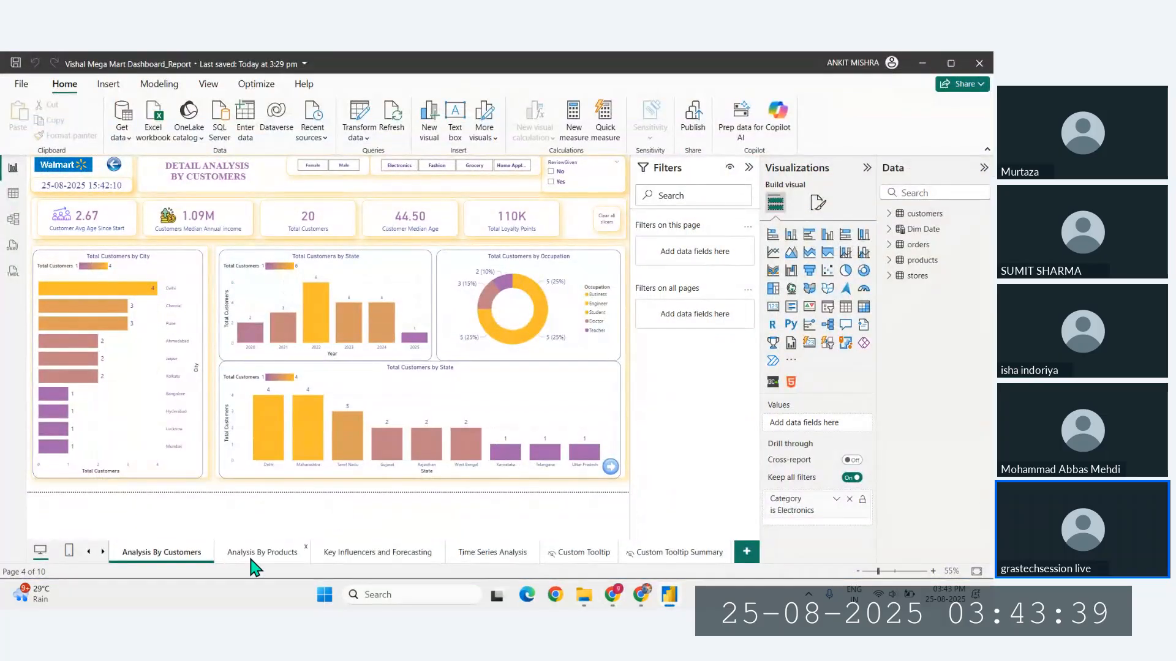
click(358, 553)
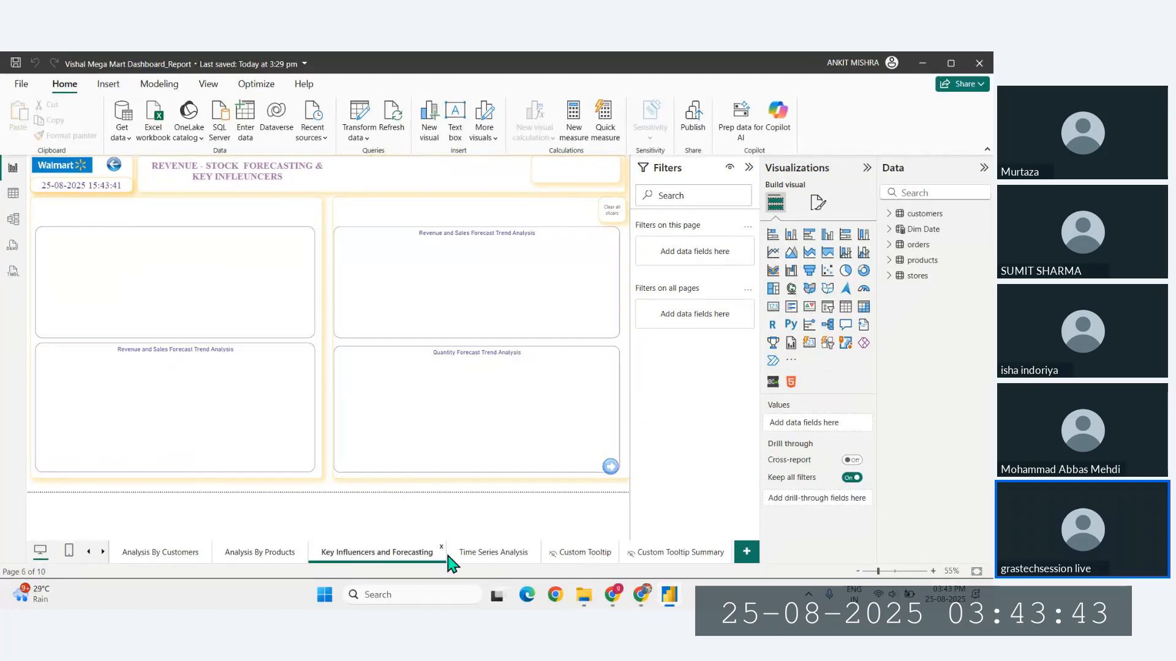
click(490, 553)
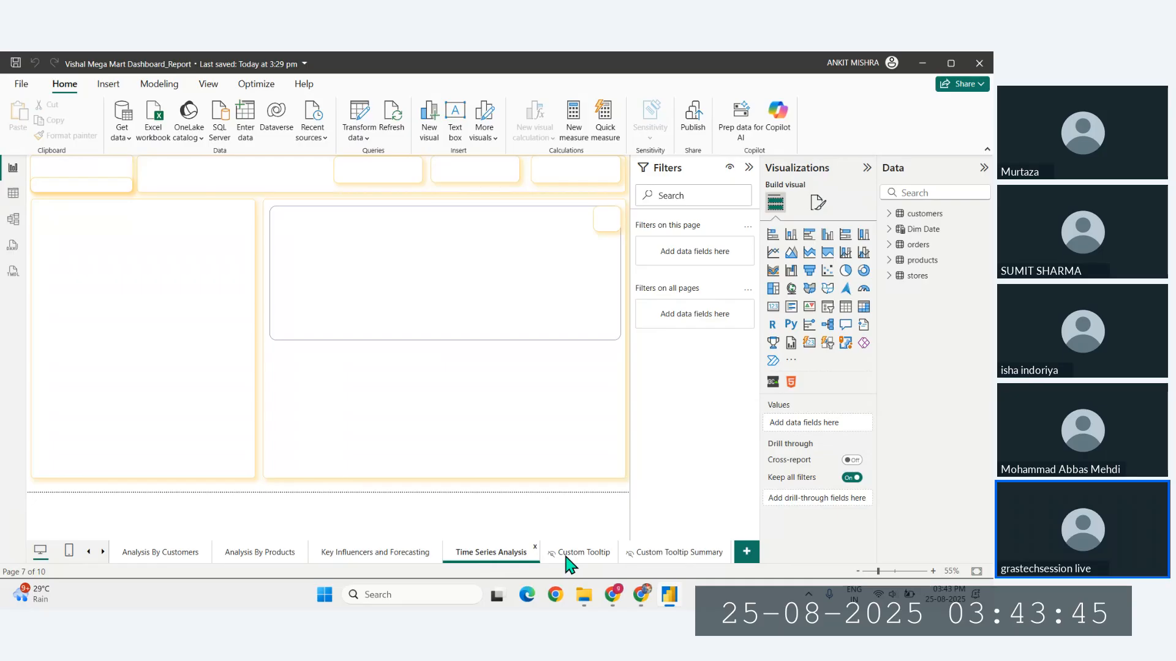
click(572, 553)
click(661, 553)
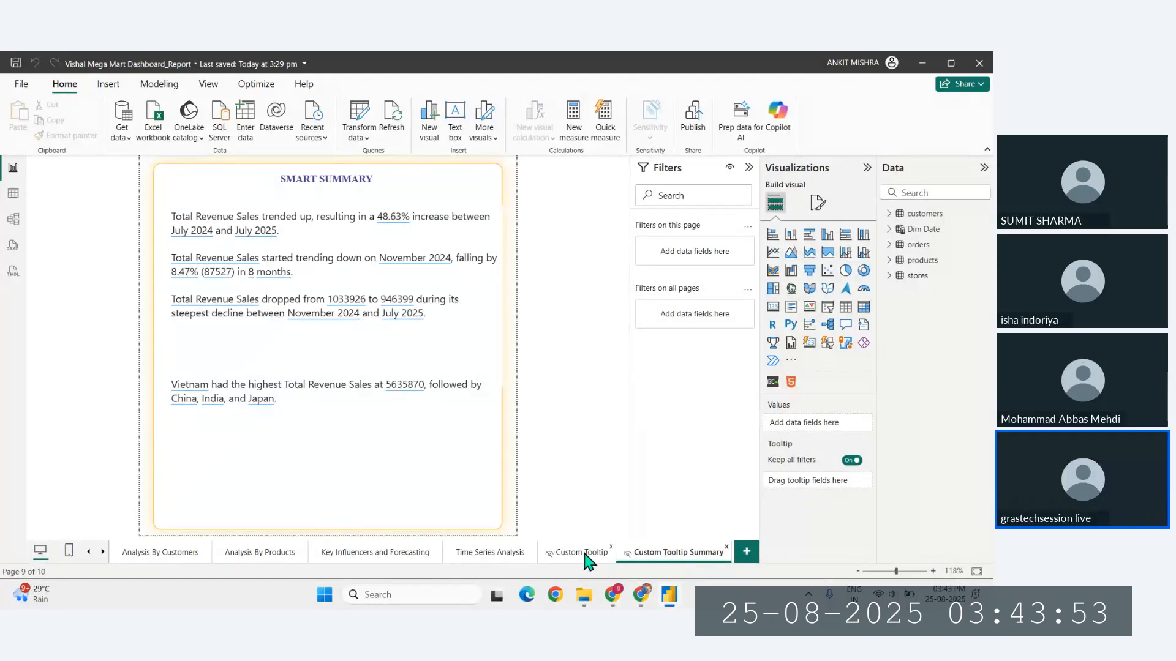
Step: Revisit the Custom Tooltip, Custom Tooltip Summary and Time Series Analysis pages, ending on the Final Summary page
click(586, 556)
click(691, 554)
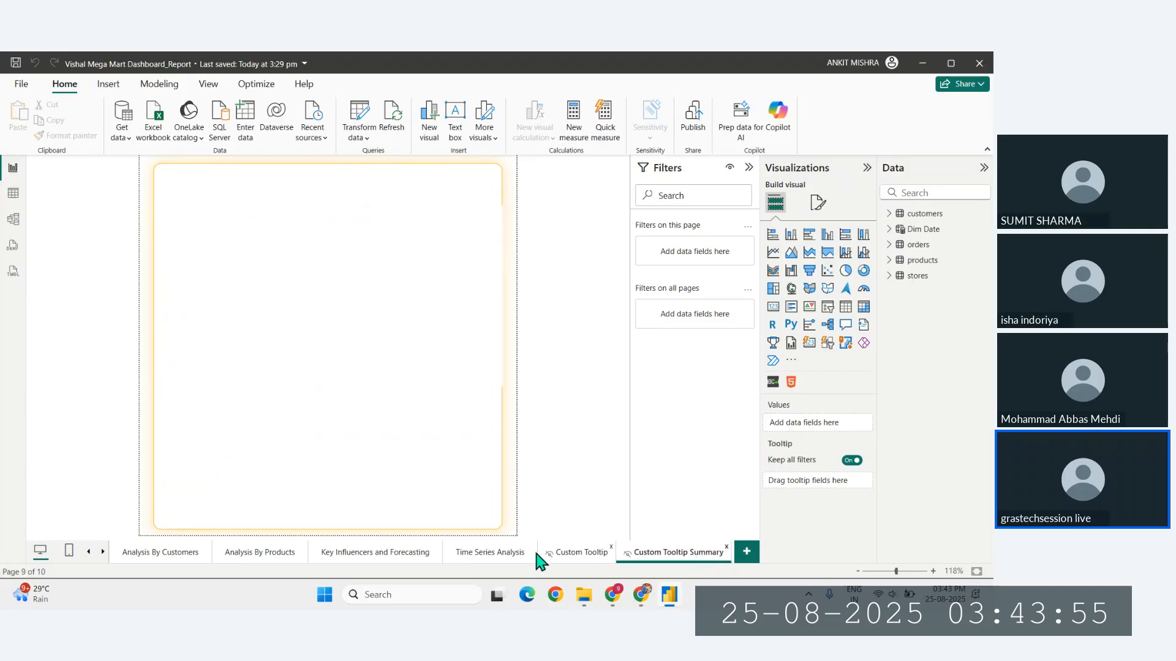
click(485, 553)
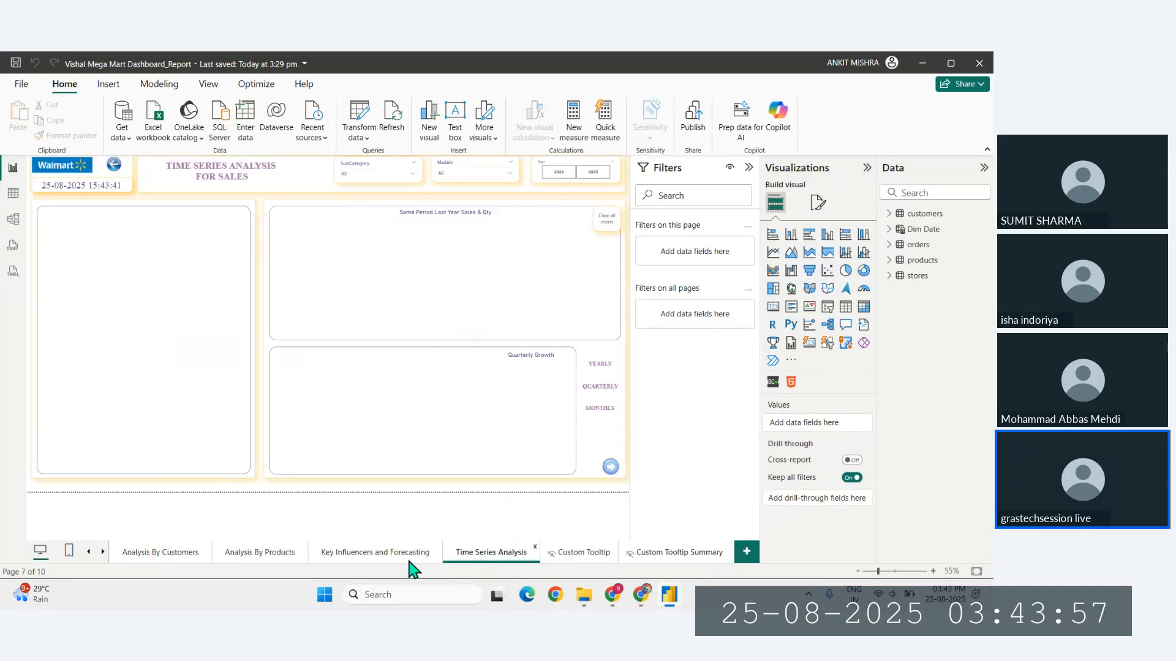
click(659, 554)
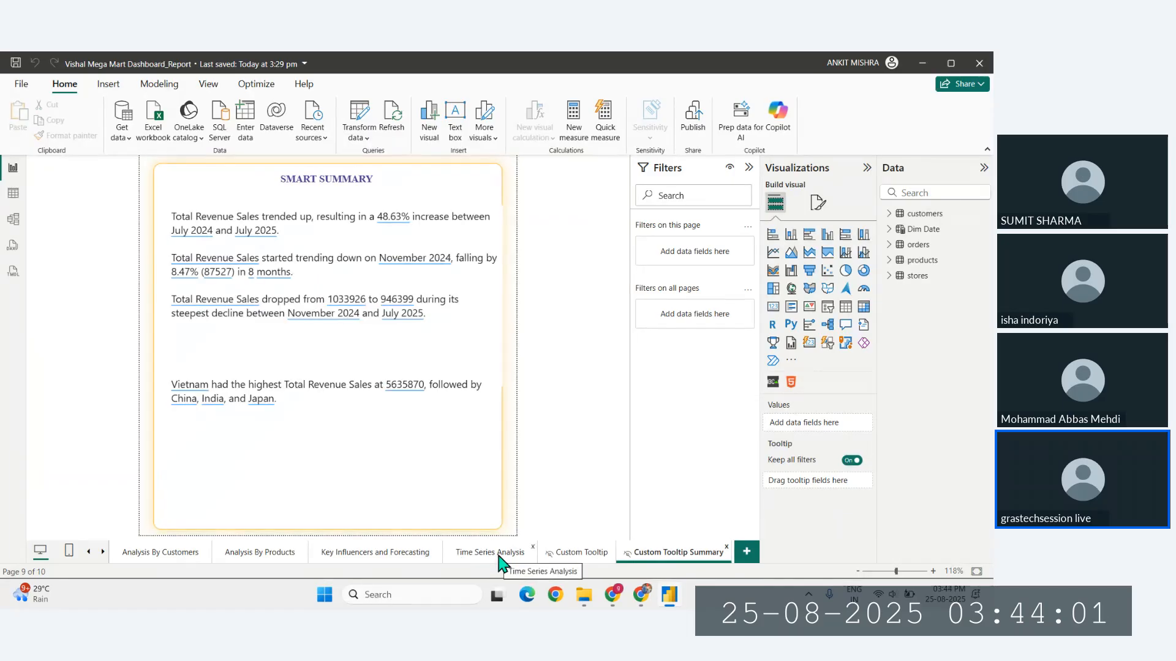
click(573, 553)
click(678, 553)
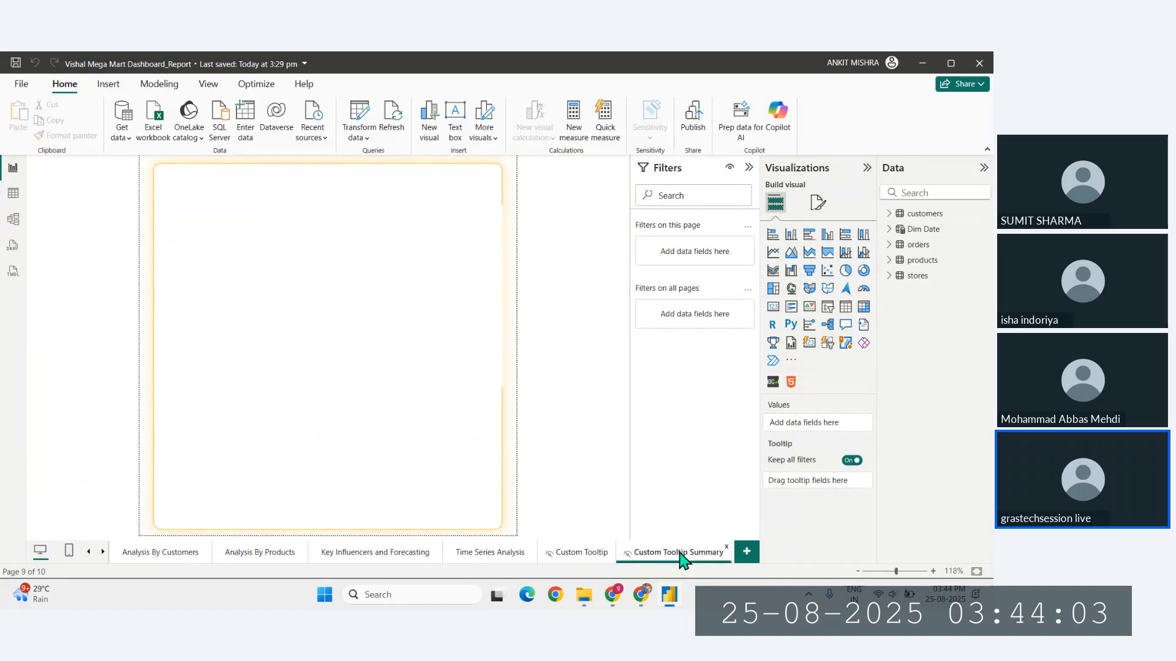
click(103, 552)
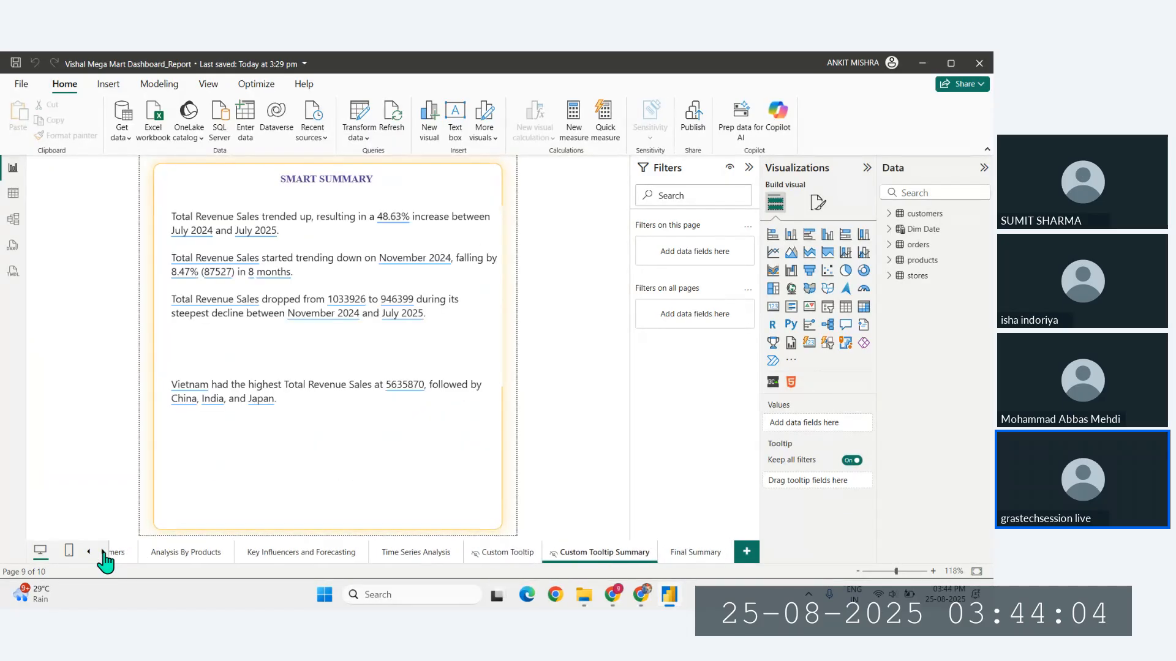
click(701, 564)
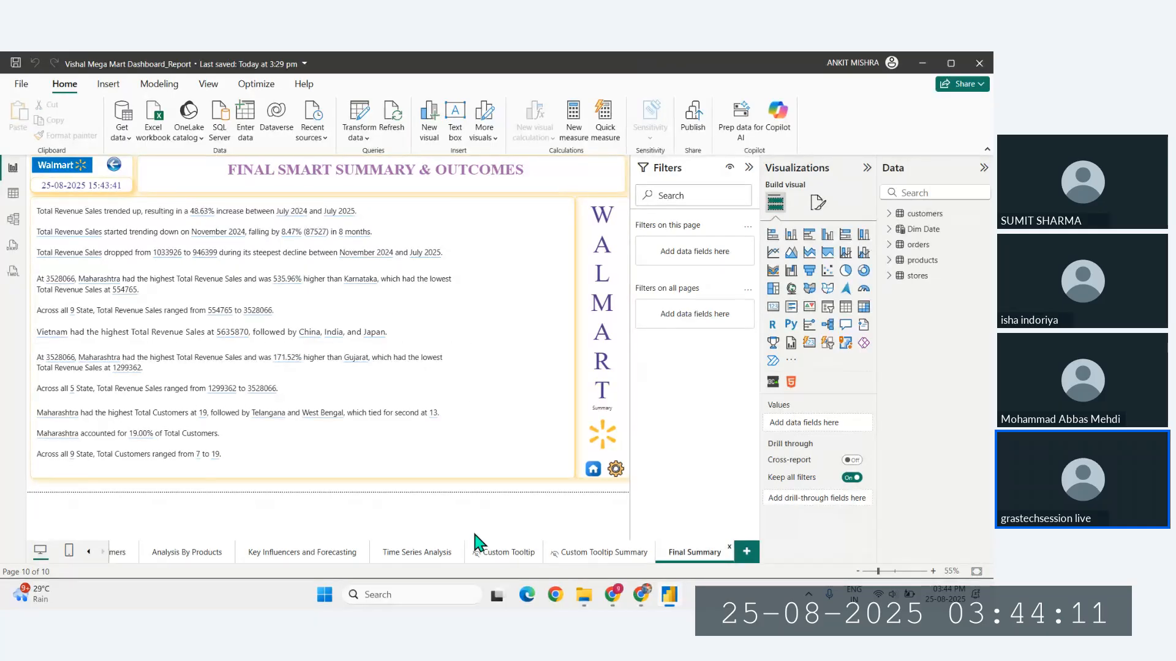
Step: Go back through the Time Series, Key Influencers and Products pages to the Analysis By Customers page
click(417, 554)
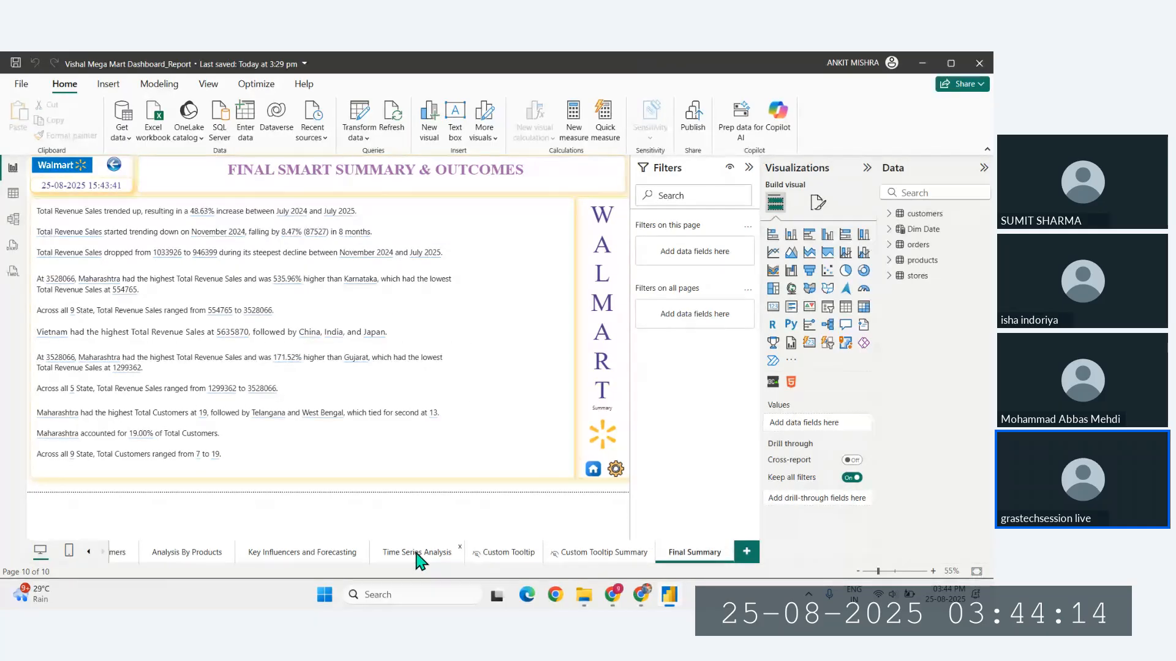
click(302, 554)
click(202, 555)
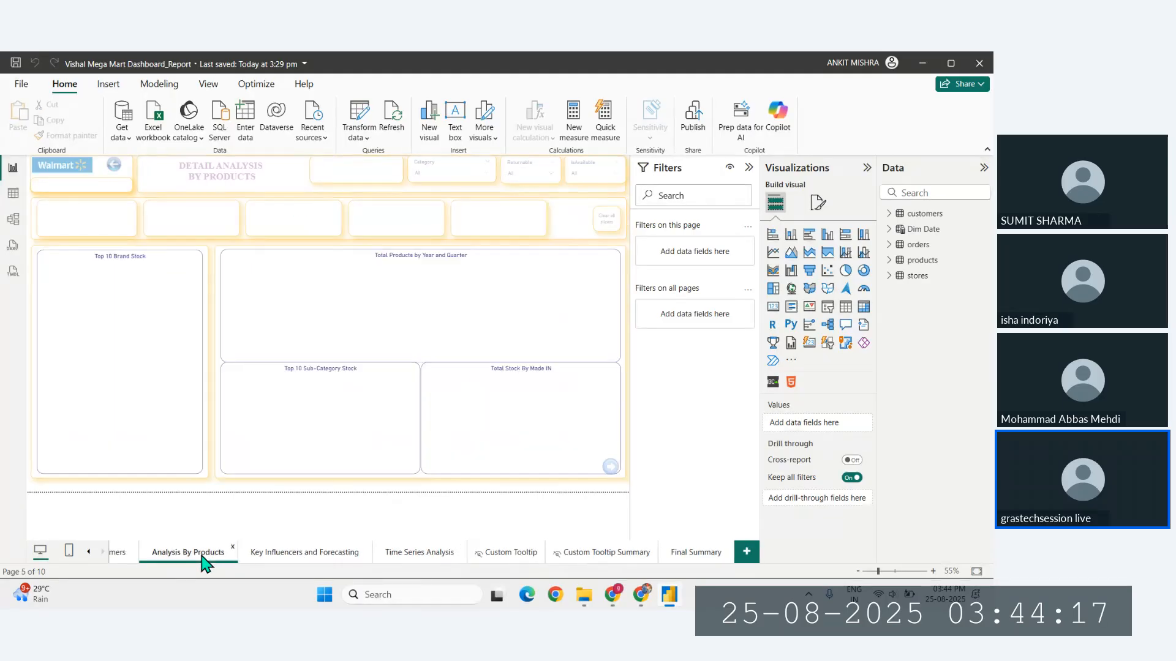
click(117, 553)
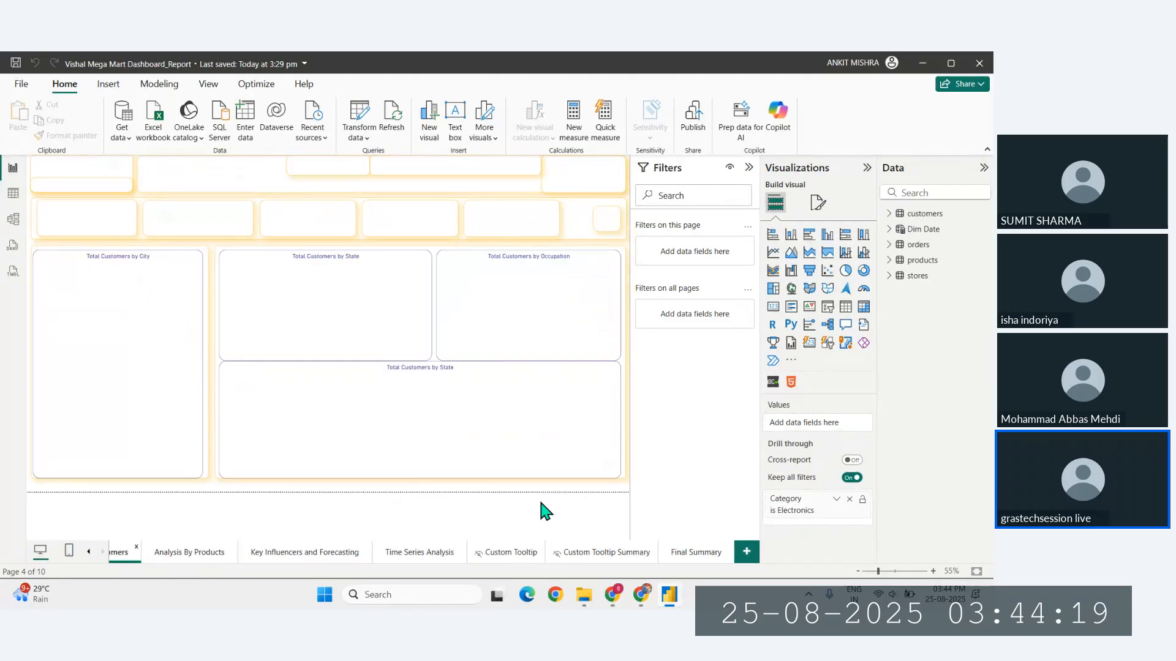
Step: Open a blank Notepad note and write "Final Summary" as its first line
key(super+r)
key(Return)
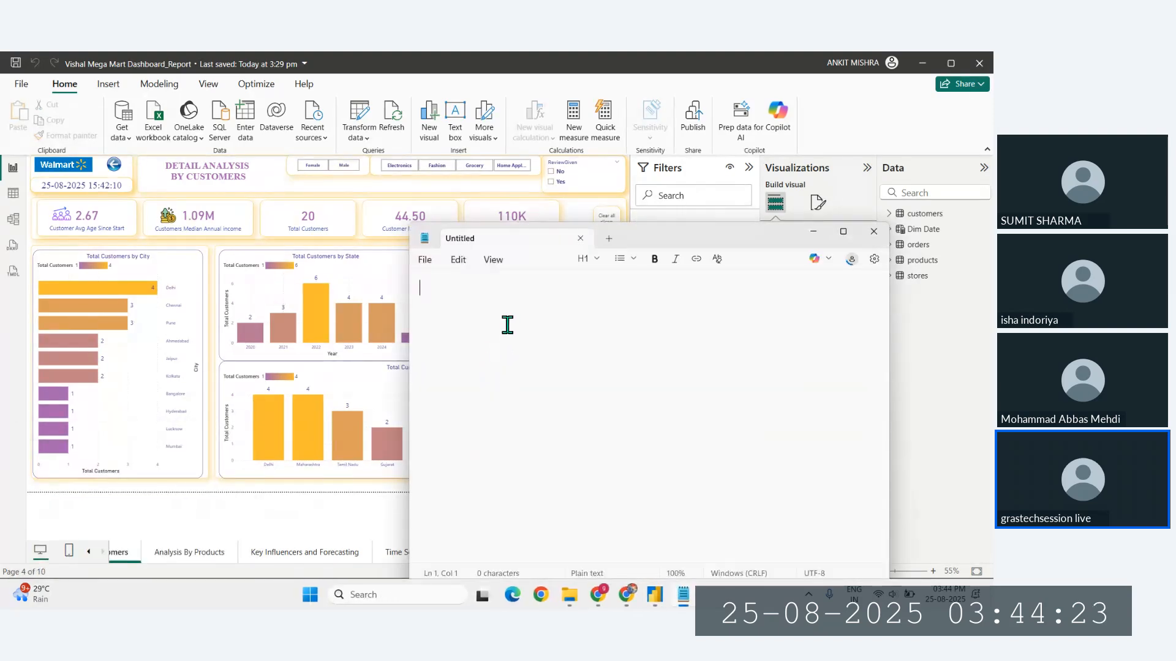
text(Final)
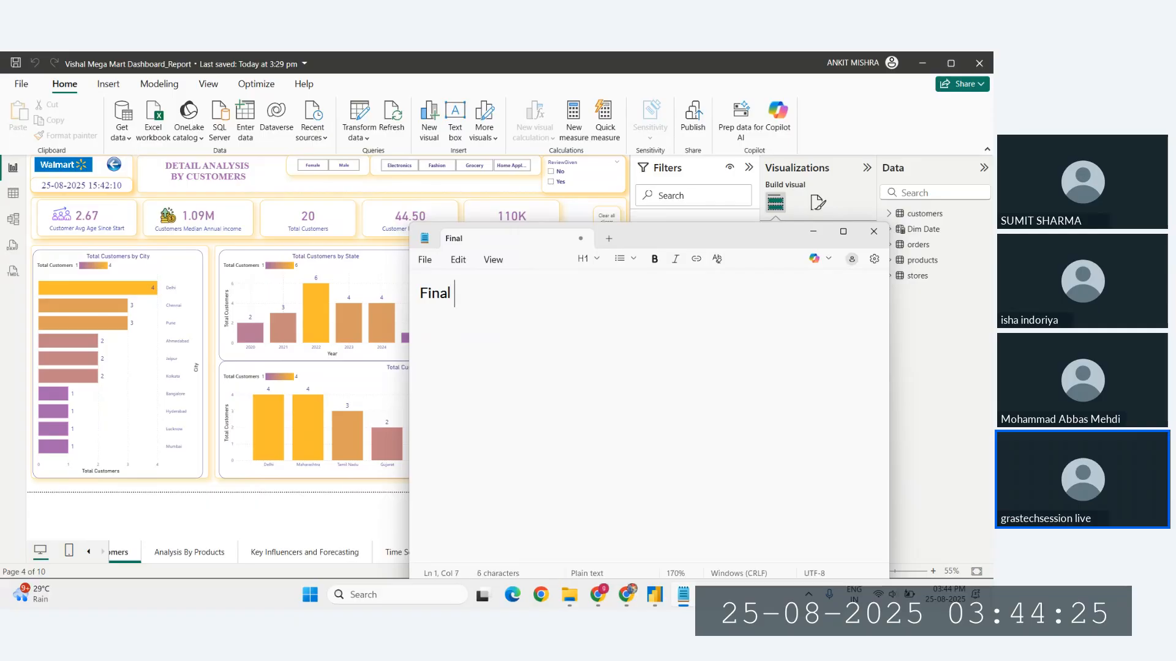
text( Summary)
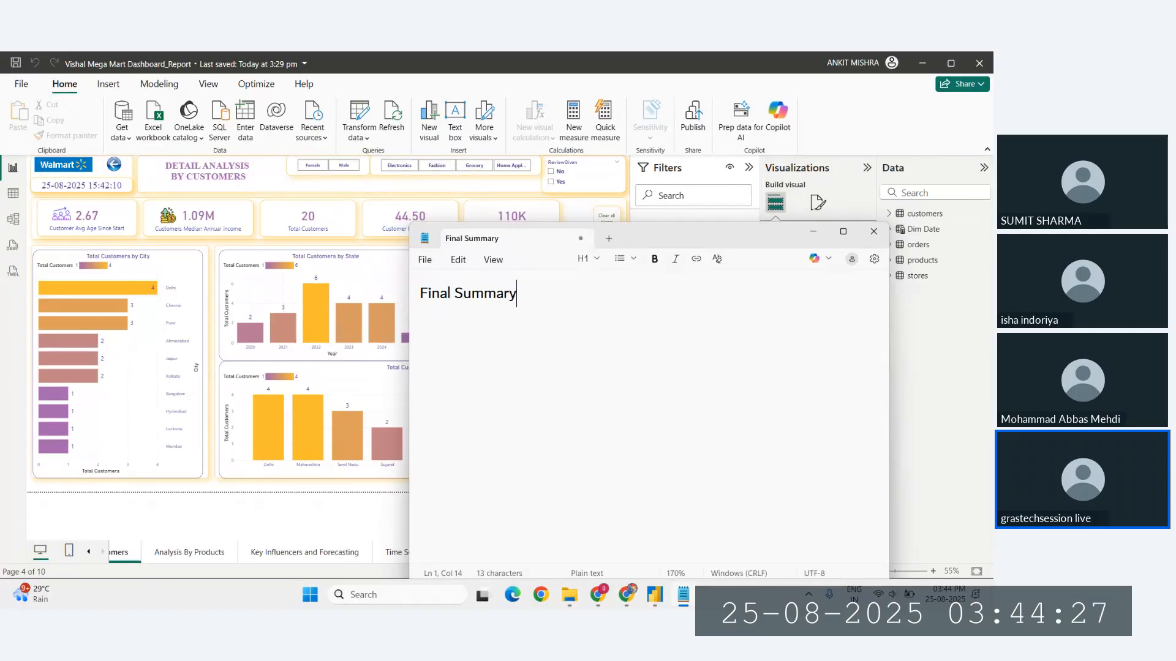
Step: Insert "Custom" before "Summary" in the first line and start a new line below it
key(Left)
key(ctrl+Left)
text(Custom)
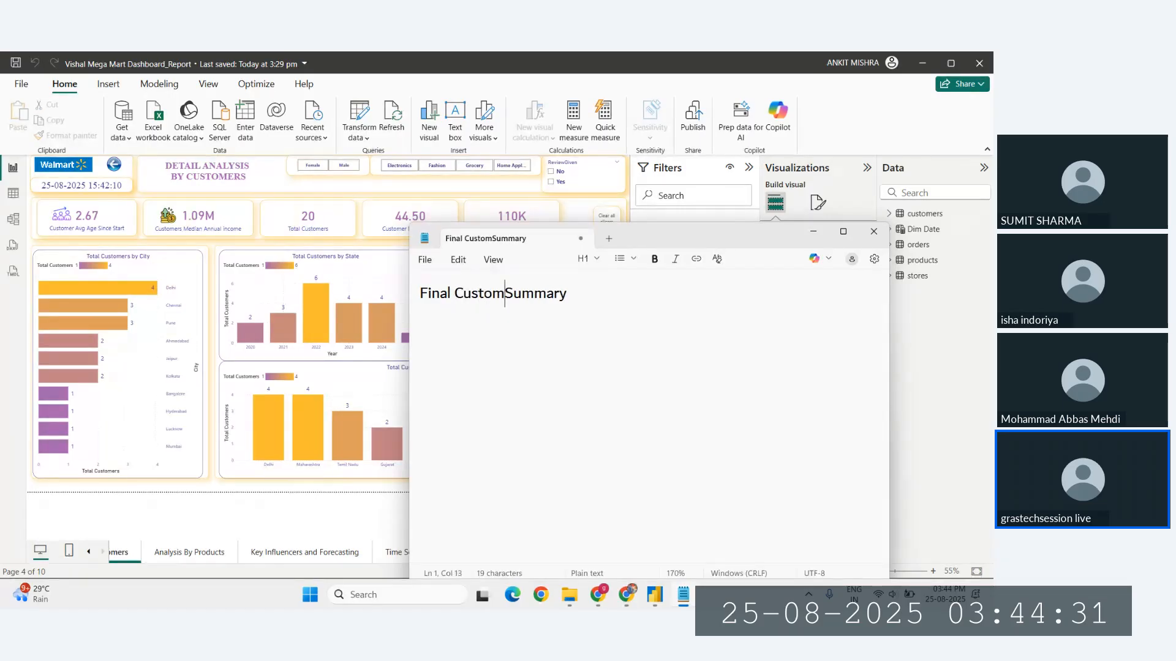
key(Right)
key(Return)
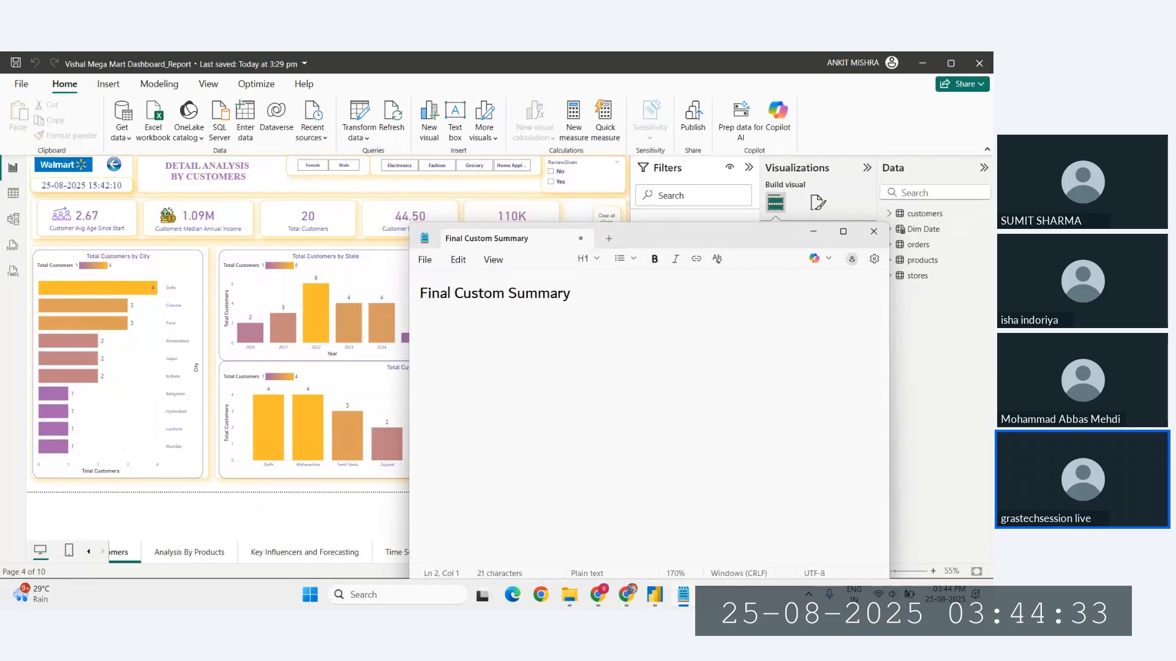
Step: Write "Publish: Share" as the second line of the note
text(Publish)
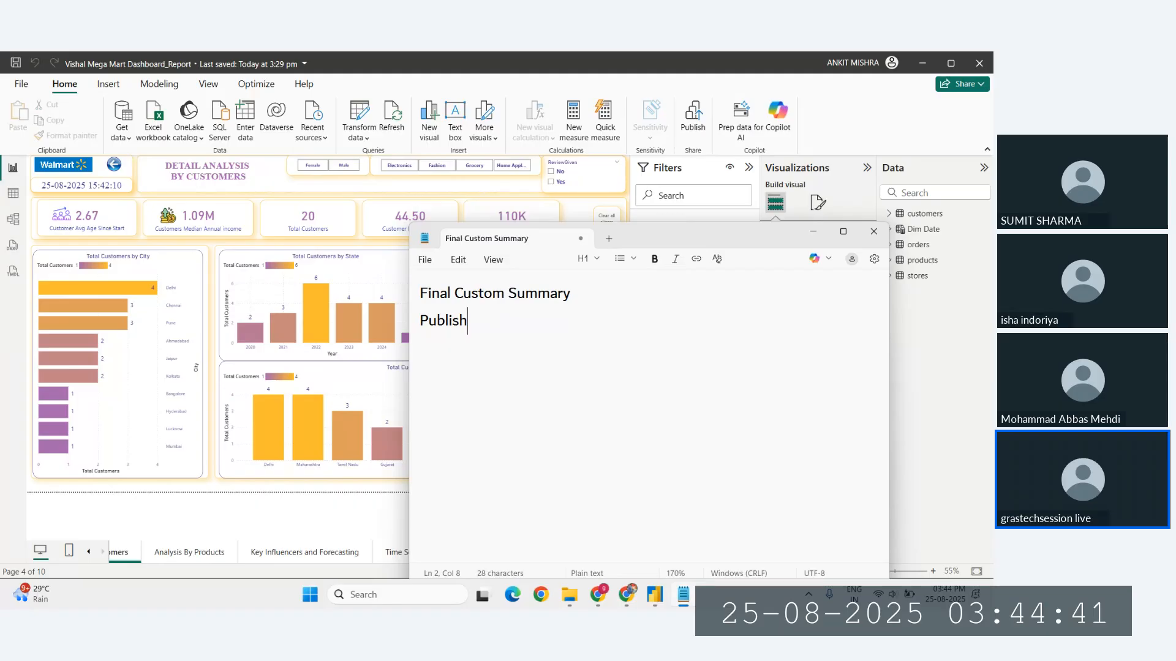
text(,)
text(: )
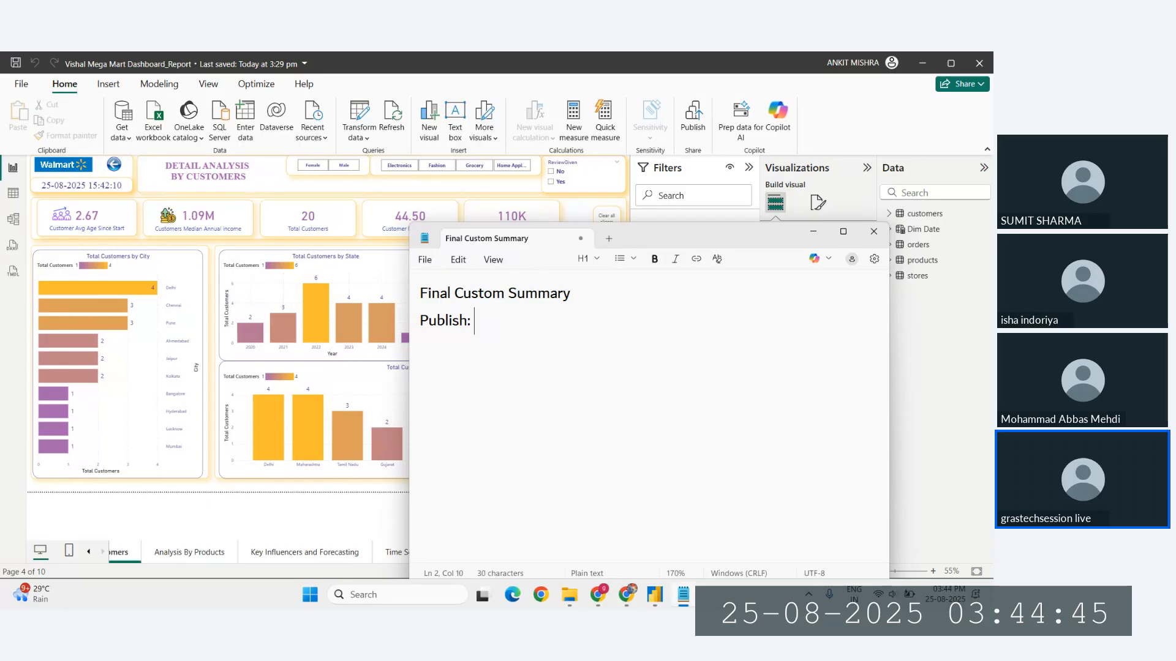
text(Share)
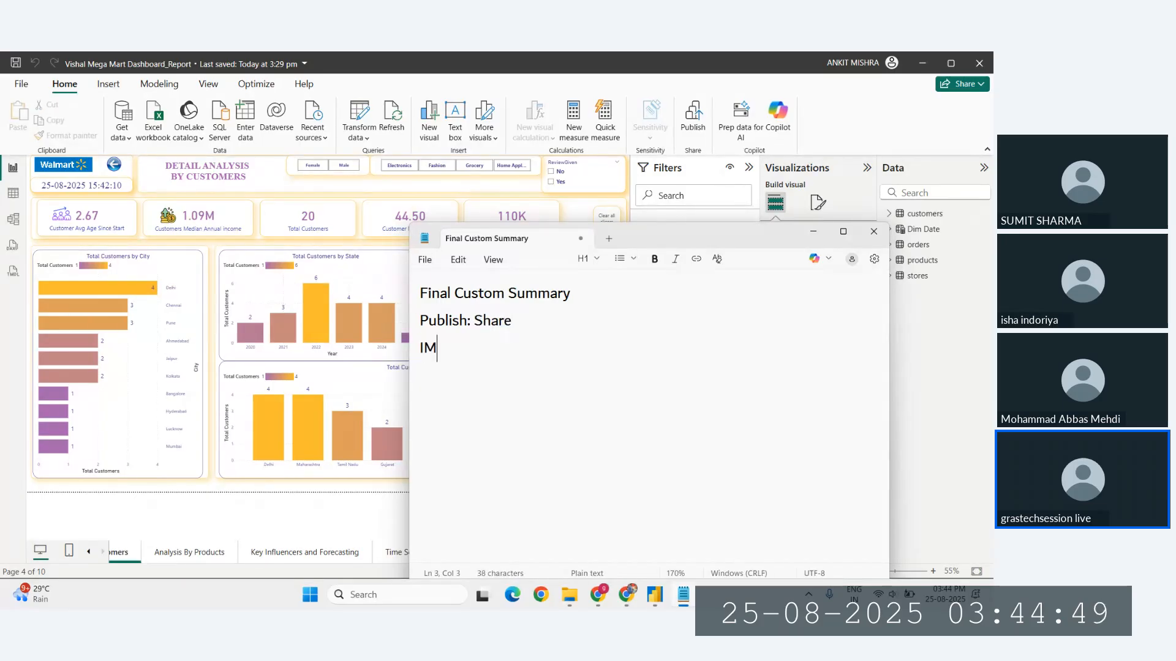
Step: Write "Auto Refresh: Schedule Refresh" as the third line of the note
text(Auto)
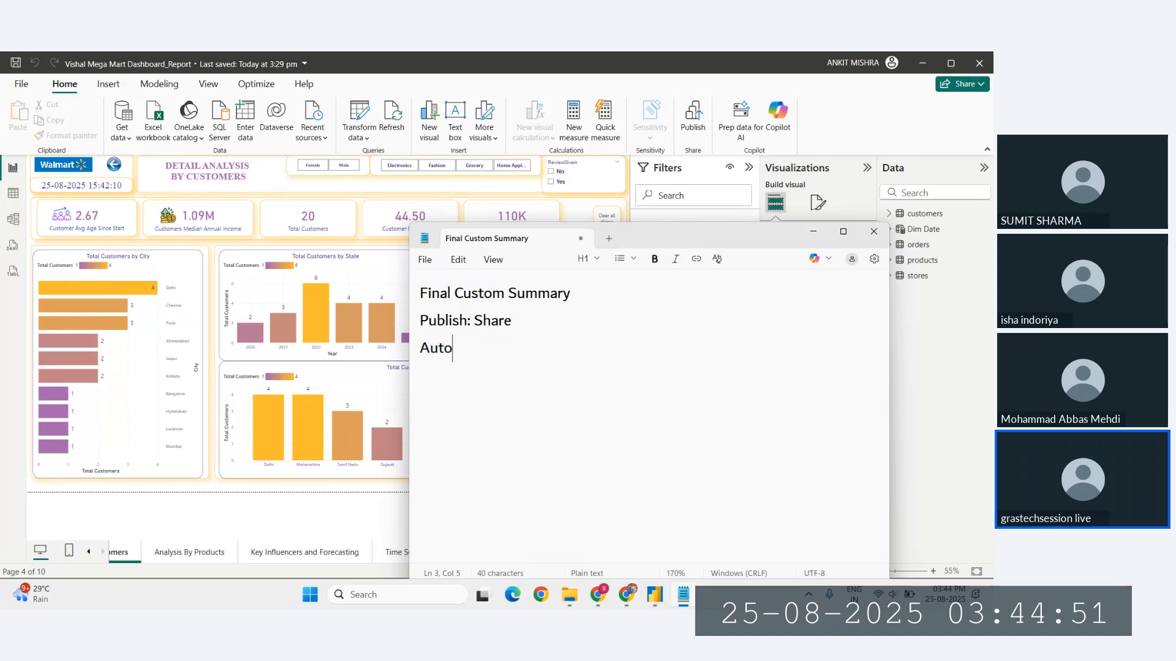
text( Refresh)
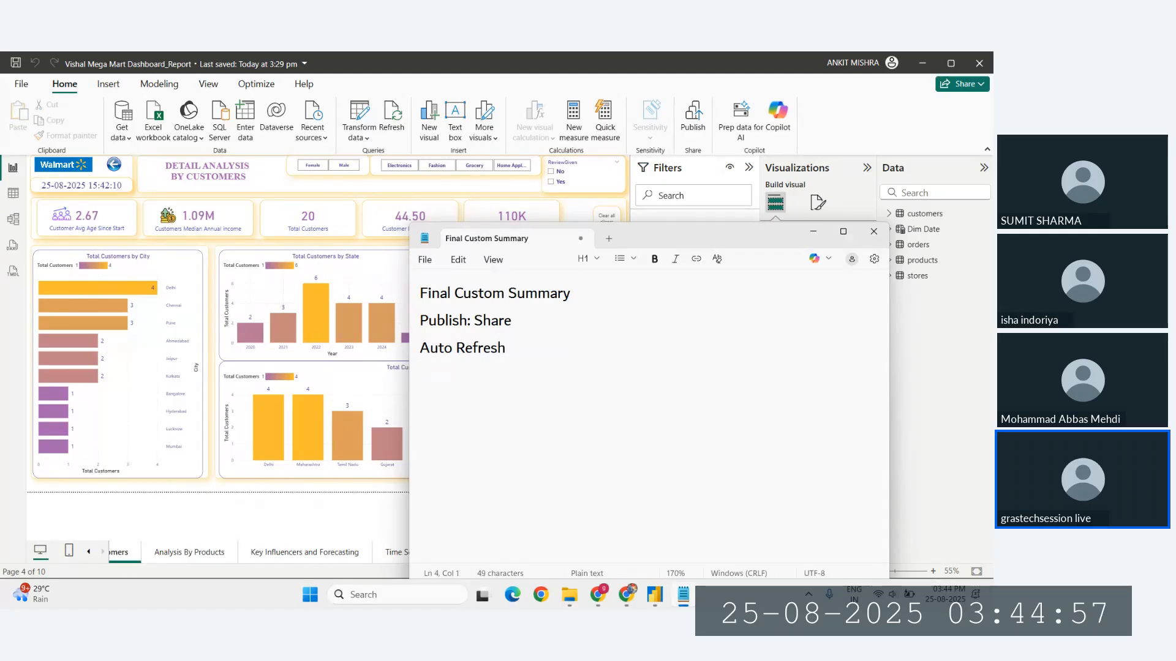
click(545, 346)
text(: Schedule Refresh)
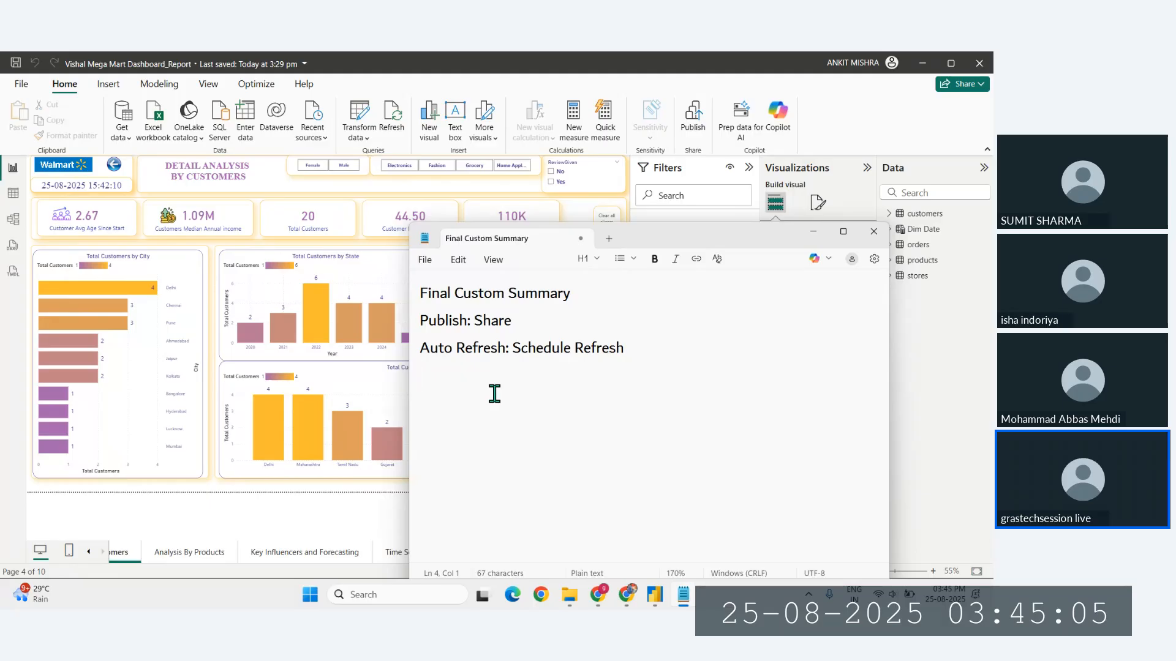
Step: Add the lines "Report View" and "RLS" to the note and minimize Notepad
text(Report View)
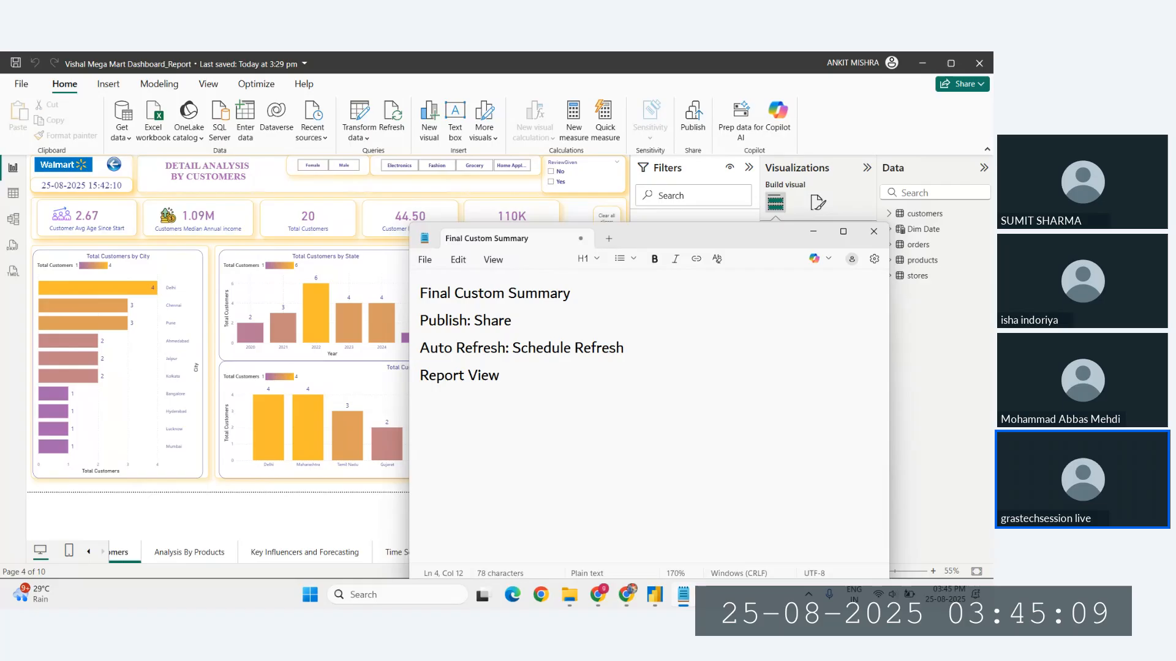
key(Return)
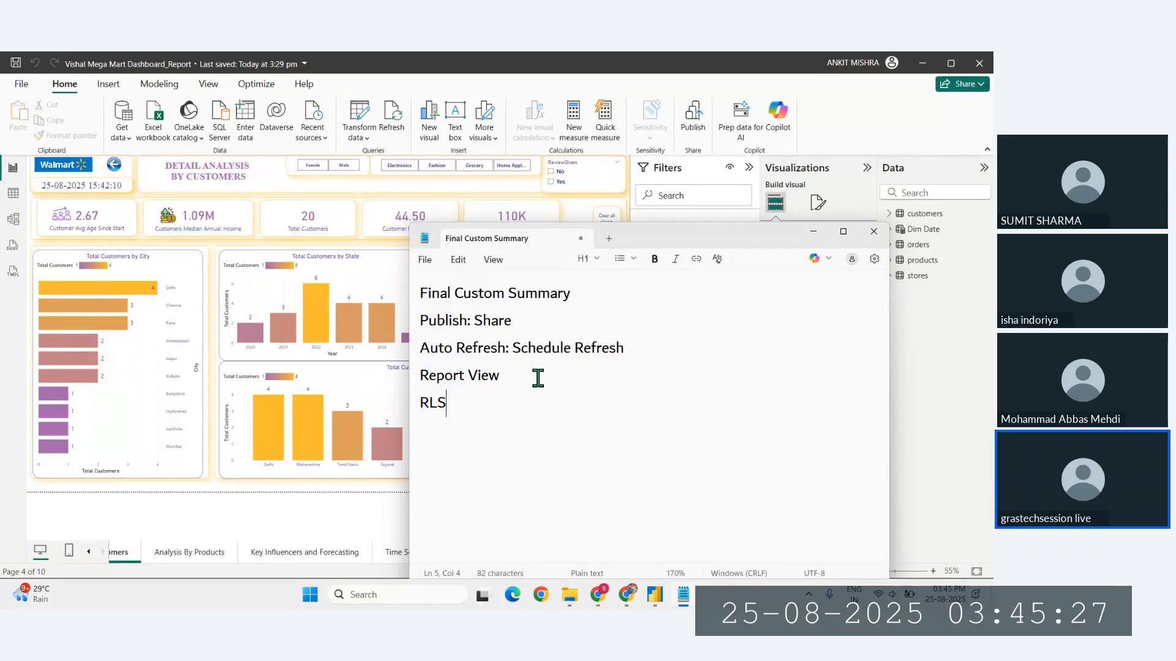
click(813, 239)
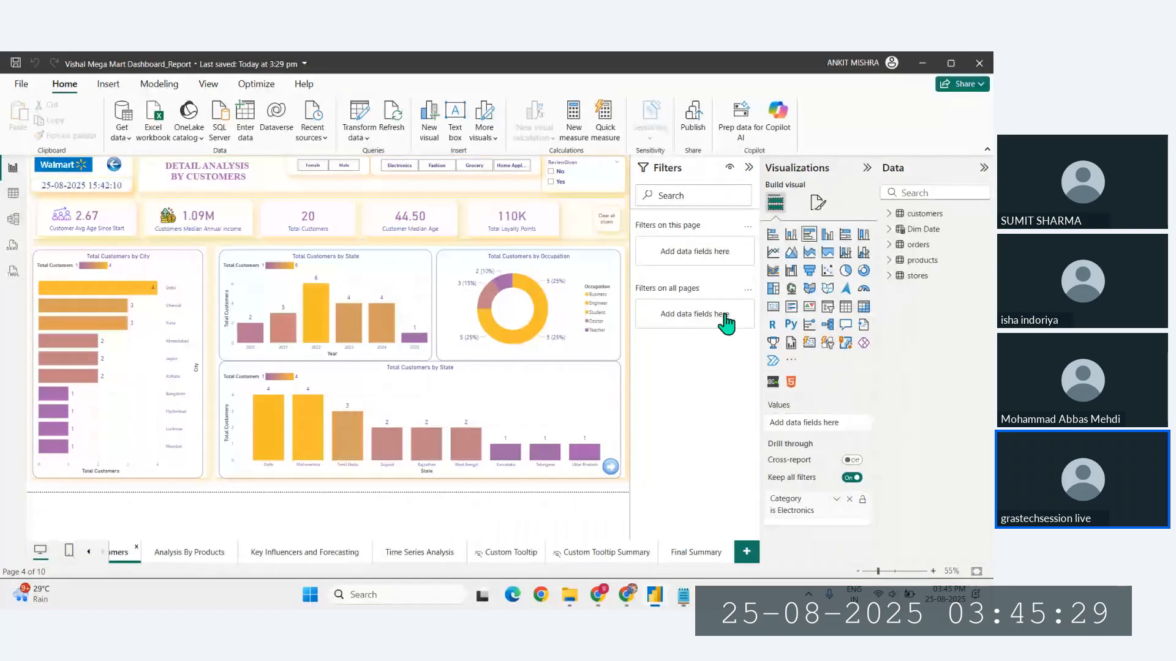
mouse_move(596, 600)
click(507, 531)
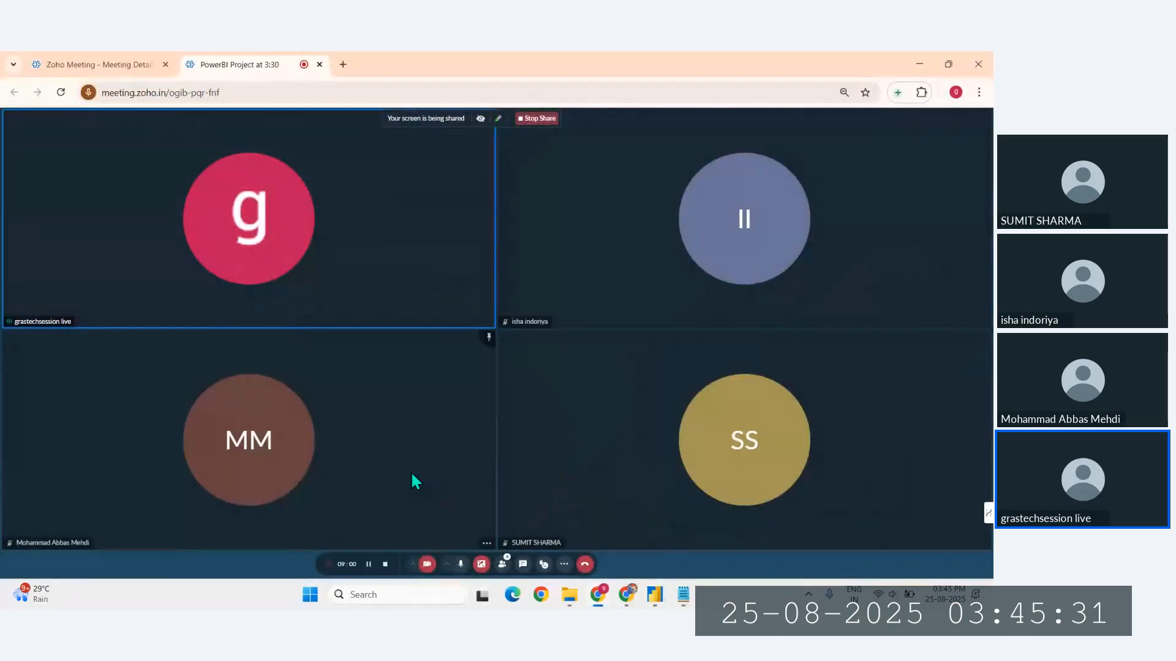
click(563, 564)
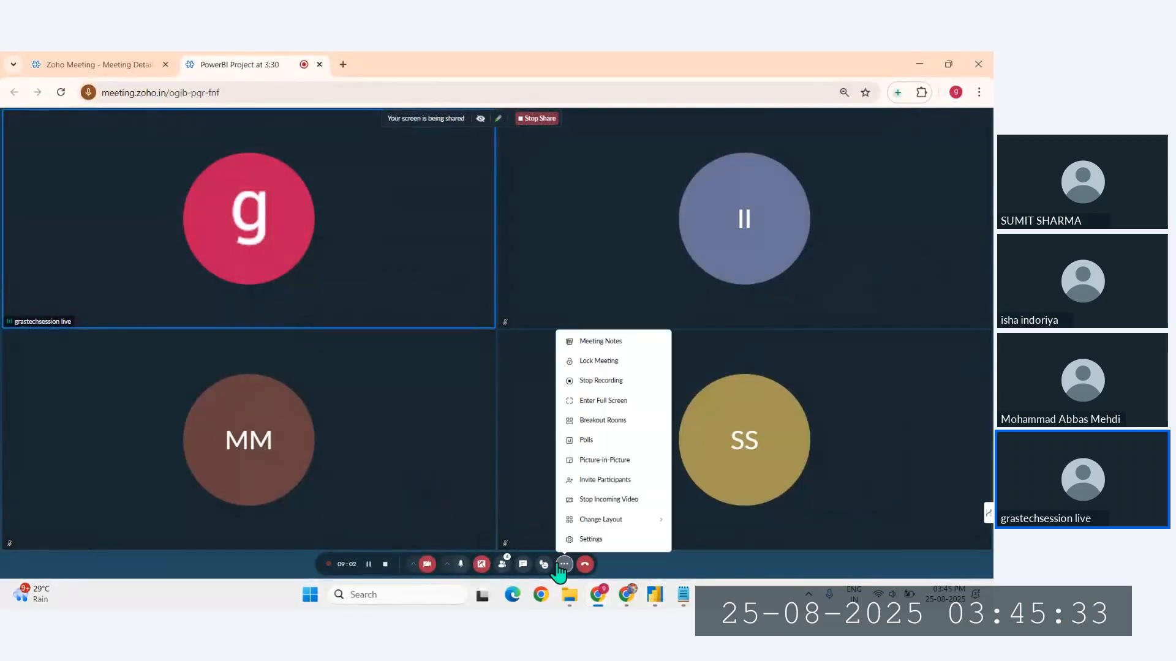
click(410, 422)
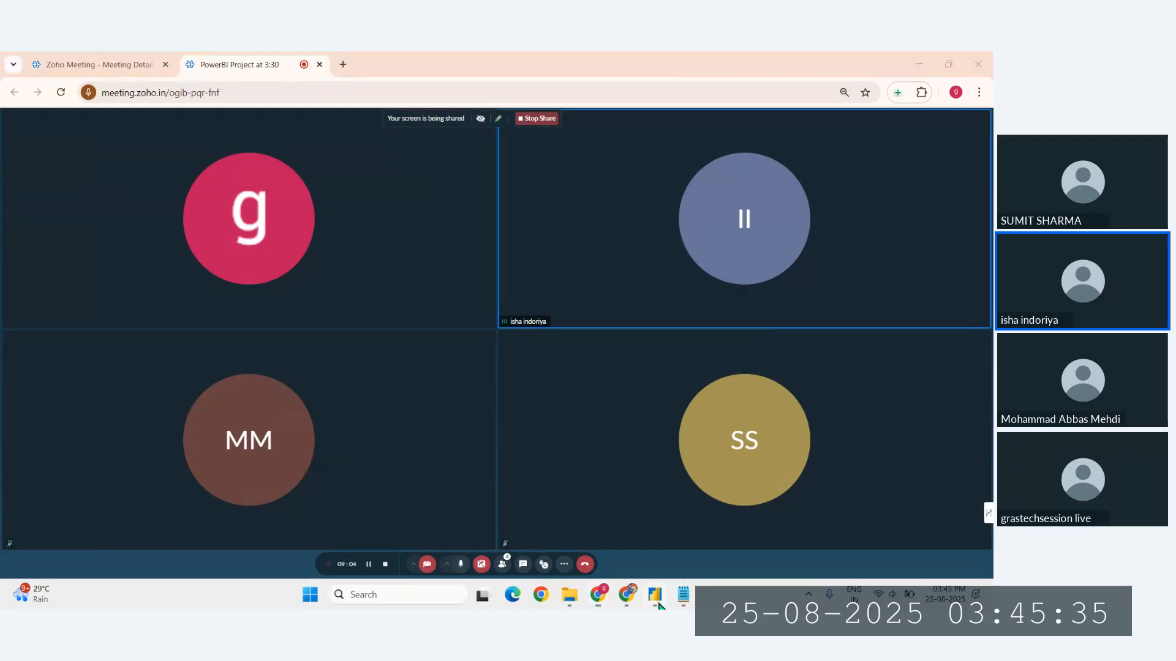
Step: Bring the Power BI report back to the front and raise the system volume to 94
click(657, 596)
key(XF86AudioRaiseVolume)
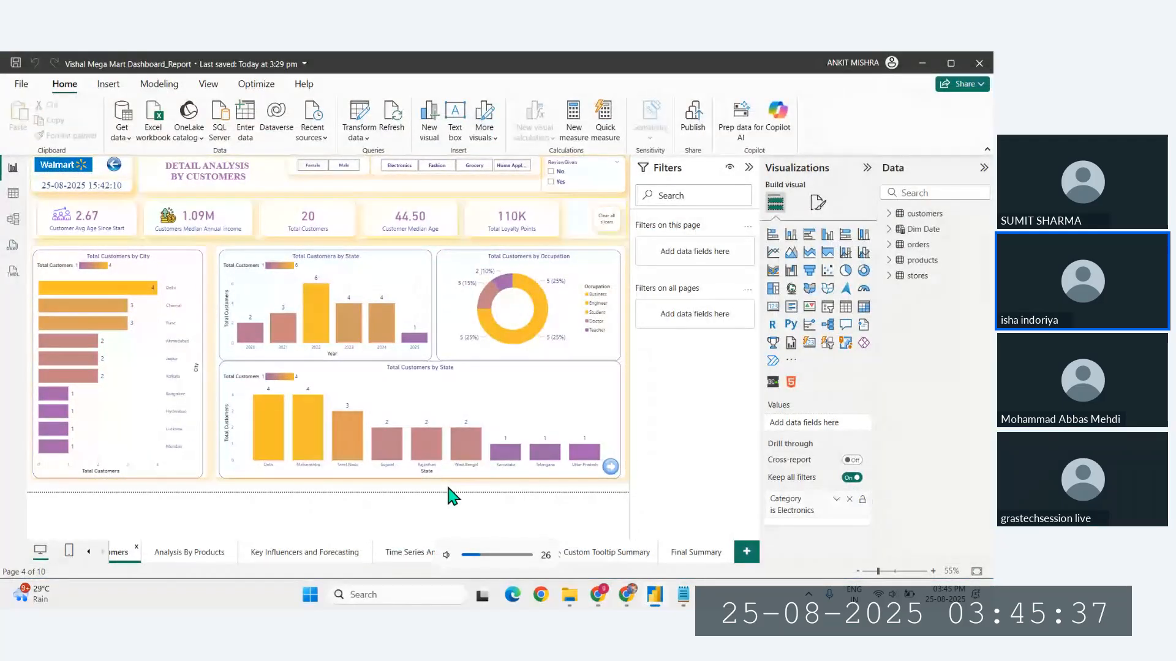
key(XF86AudioRaiseVolume)
key(XF86AudioRaiseVolume)
key(XF86AudioRaiseVolume)
key(XF86AudioRaiseVolume)
key(XF86AudioRaiseVolume)
key(XF86AudioRaiseVolume)
key(XF86AudioRaiseVolume)
key(XF86AudioRaiseVolume)
key(XF86AudioRaiseVolume)
key(XF86AudioRaiseVolume)
key(XF86AudioRaiseVolume)
key(XF86AudioRaiseVolume)
key(XF86AudioRaiseVolume)
key(XF86AudioRaiseVolume)
key(XF86AudioRaiseVolume)
key(XF86AudioRaiseVolume)
key(XF86AudioRaiseVolume)
key(XF86AudioRaiseVolume)
key(XF86AudioRaiseVolume)
key(XF86AudioRaiseVolume)
key(XF86AudioRaiseVolume)
key(XF86AudioRaiseVolume)
key(XF86AudioRaiseVolume)
key(XF86AudioRaiseVolume)
key(XF86AudioRaiseVolume)
key(XF86AudioRaiseVolume)
key(XF86AudioRaiseVolume)
key(XF86AudioRaiseVolume)
key(XF86AudioRaiseVolume)
key(XF86AudioRaiseVolume)
key(XF86AudioRaiseVolume)
key(XF86AudioRaiseVolume)
key(XF86AudioRaiseVolume)
key(XF86AudioRaiseVolume)
key(XF86AudioRaiseVolume)
key(XF86AudioRaiseVolume)
key(XF86AudioRaiseVolume)
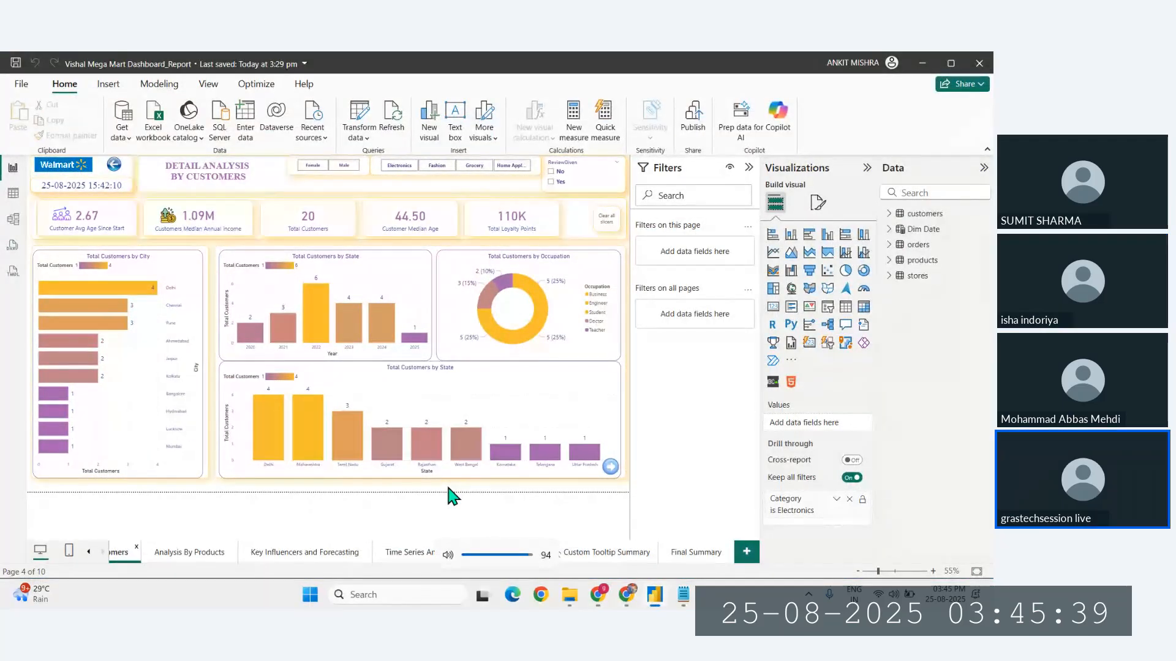
Step: View the Final Summary page again, then show the report's Dashboard page
click(693, 554)
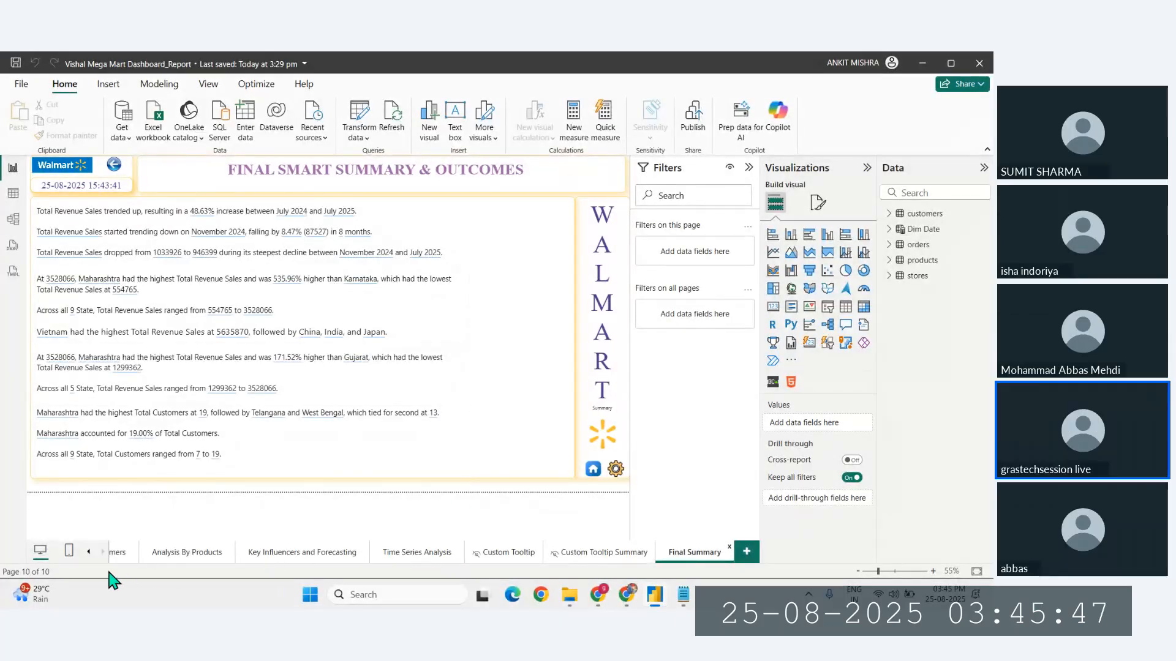
click(89, 552)
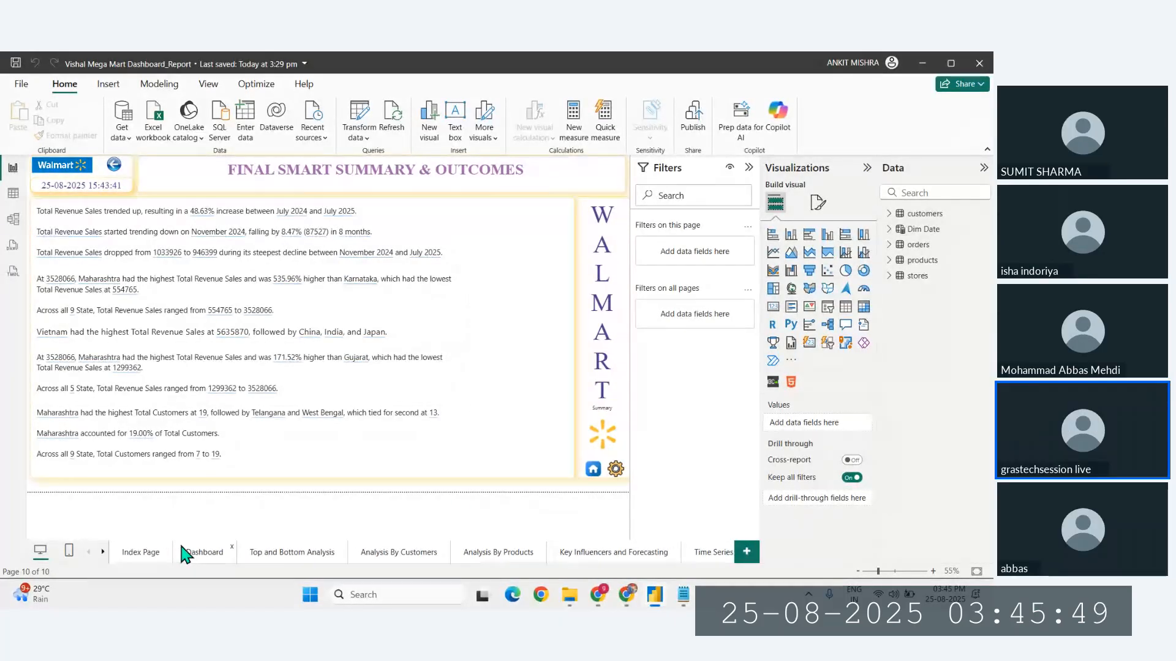
click(204, 558)
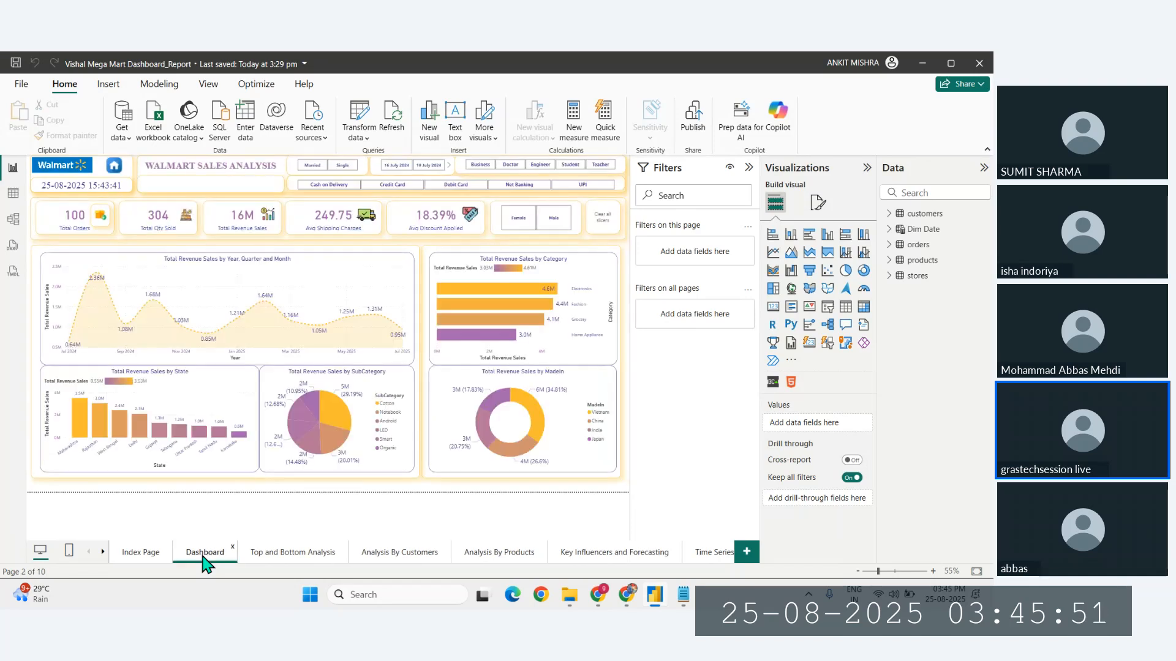
Step: Open a blank Notepad note, enlarge its text to 190%, and place it clear of the revenue trend chart on the Dashboard page
click(340, 293)
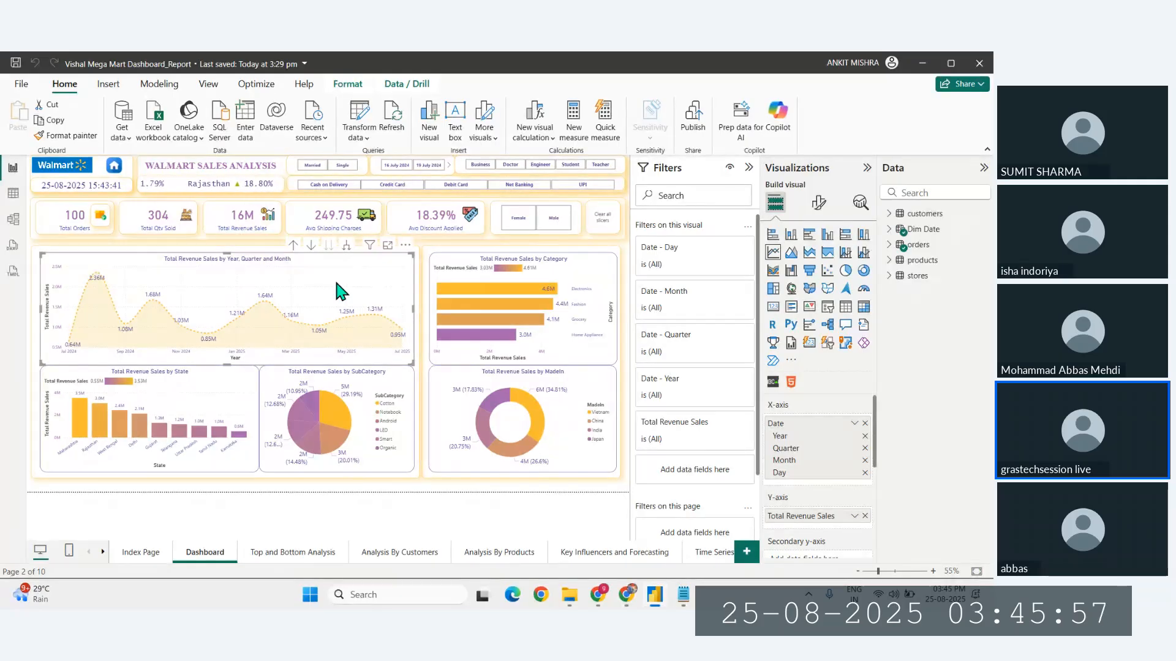
key(super+r)
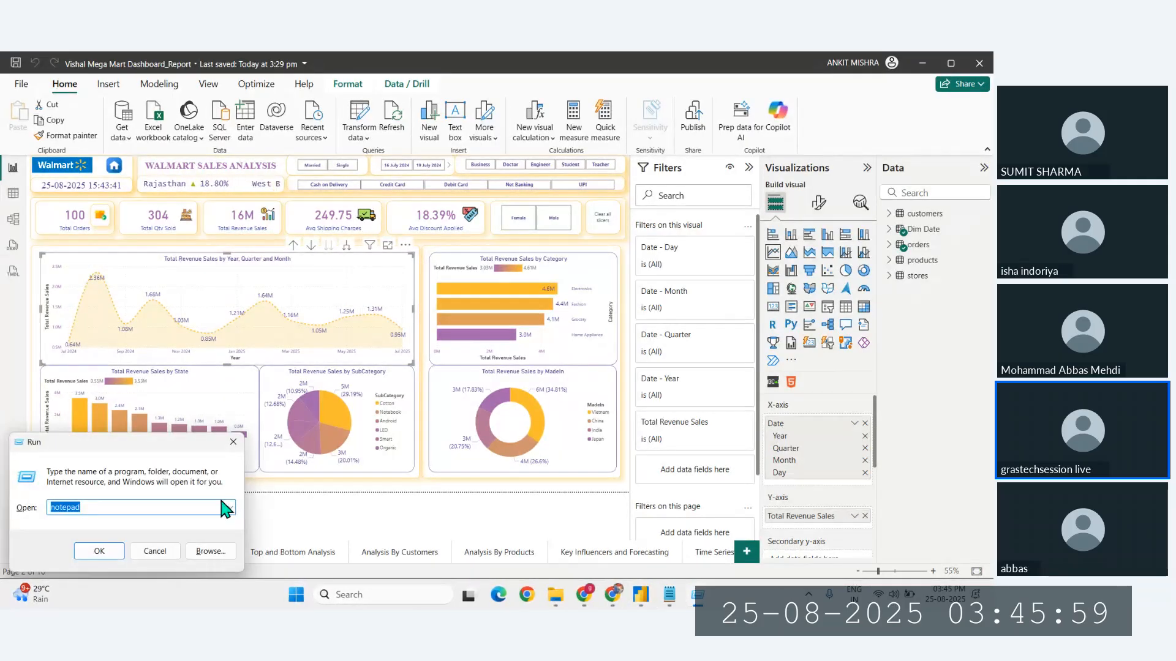
key(Return)
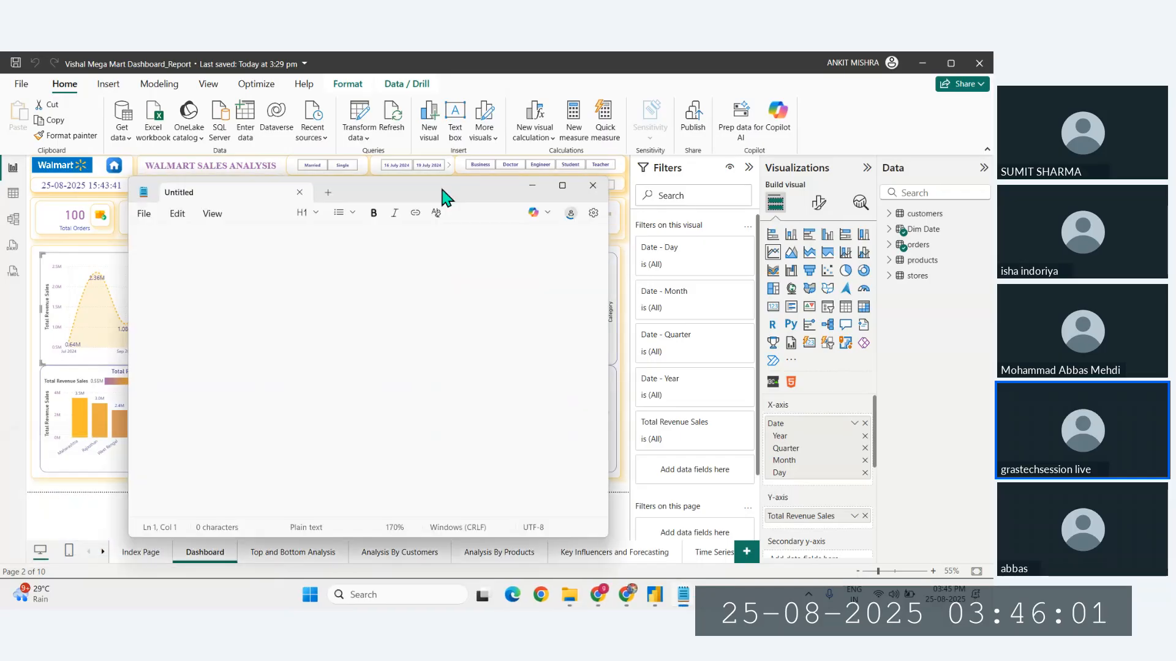
drag(462, 190, 654, 190)
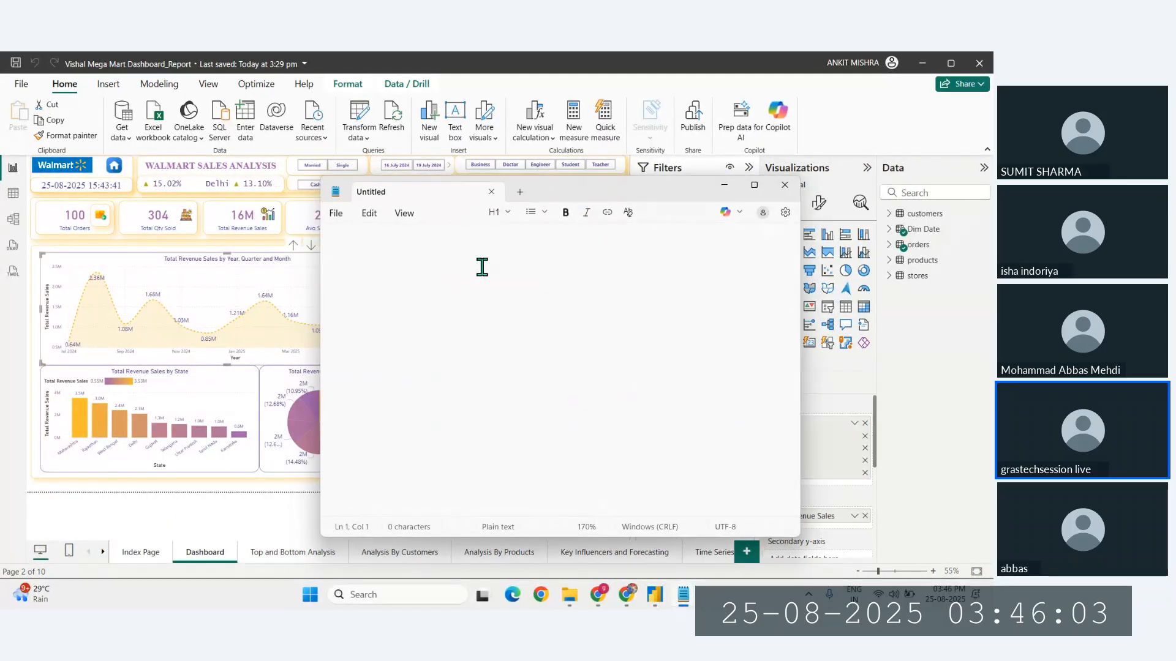
scroll(483, 267, up, 2)
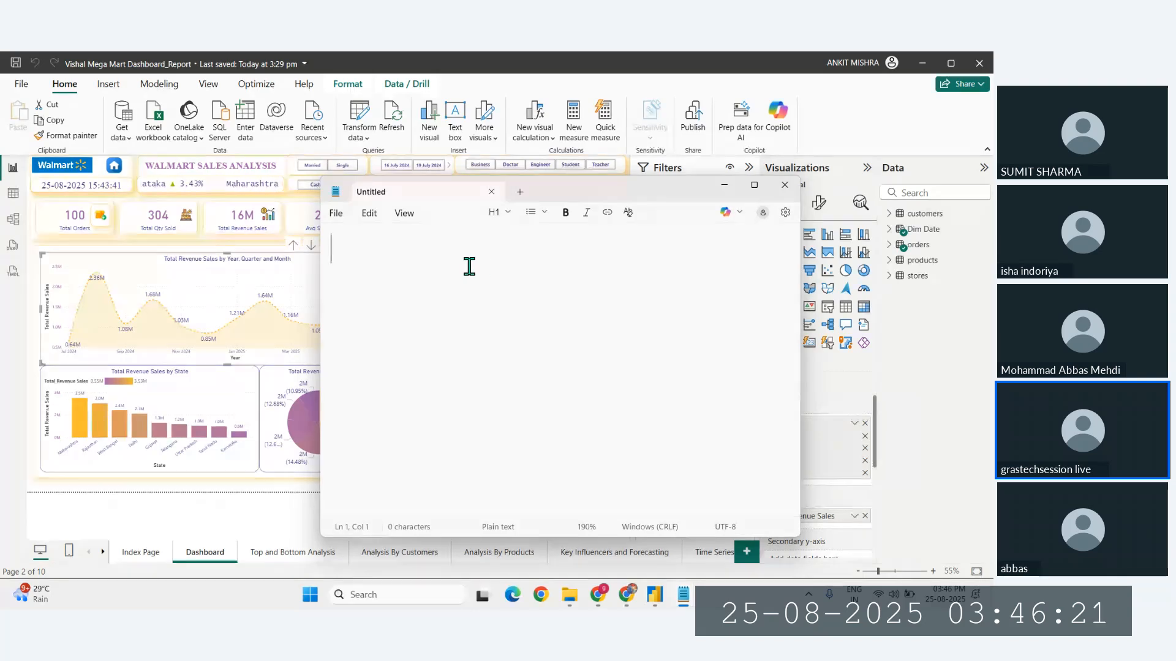
drag(604, 189, 726, 285)
drag(729, 349, 733, 342)
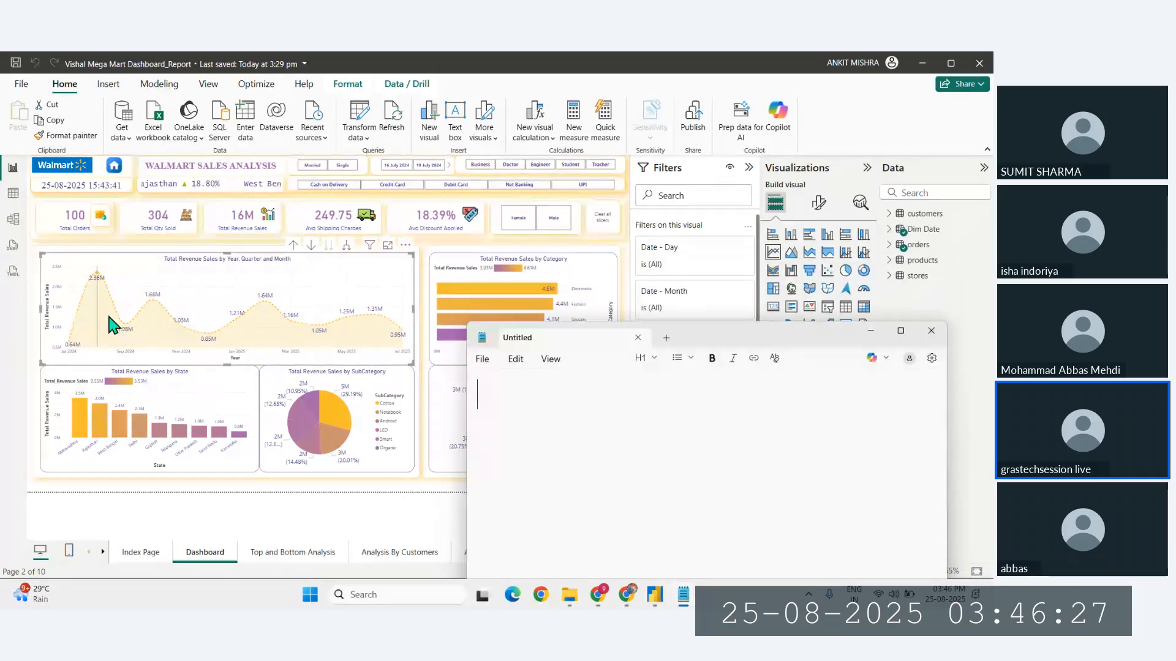
Step: Check the peak on the revenue trend chart and write "July -2024 had highest revenue" in the note
mouse_move(98, 280)
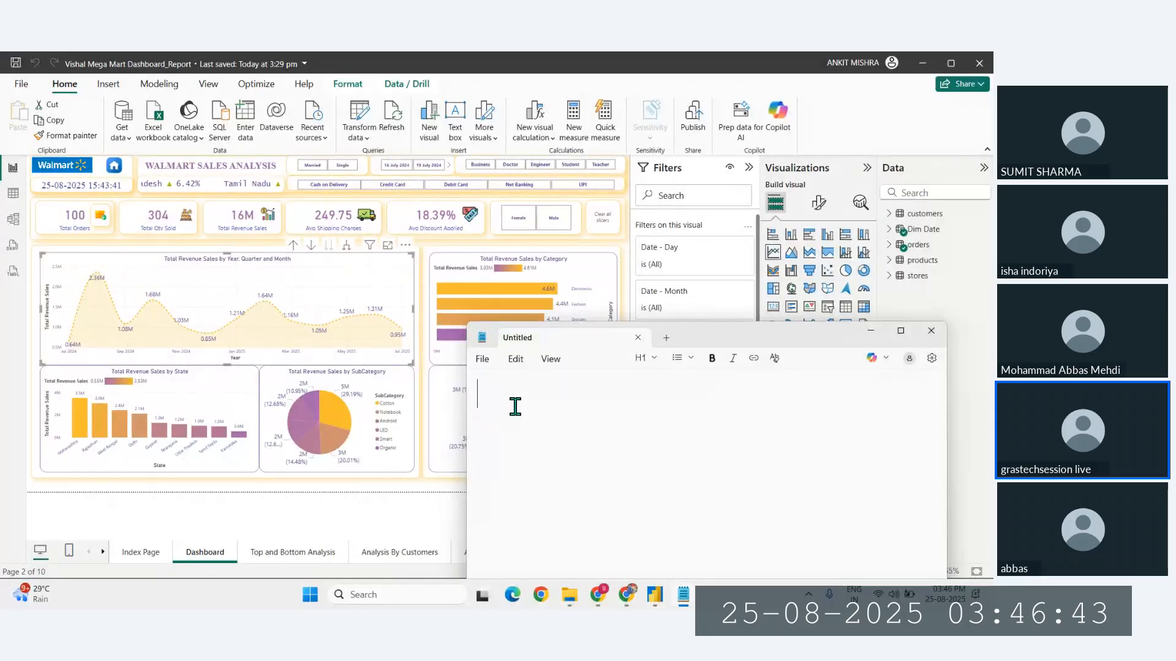
text(July had)
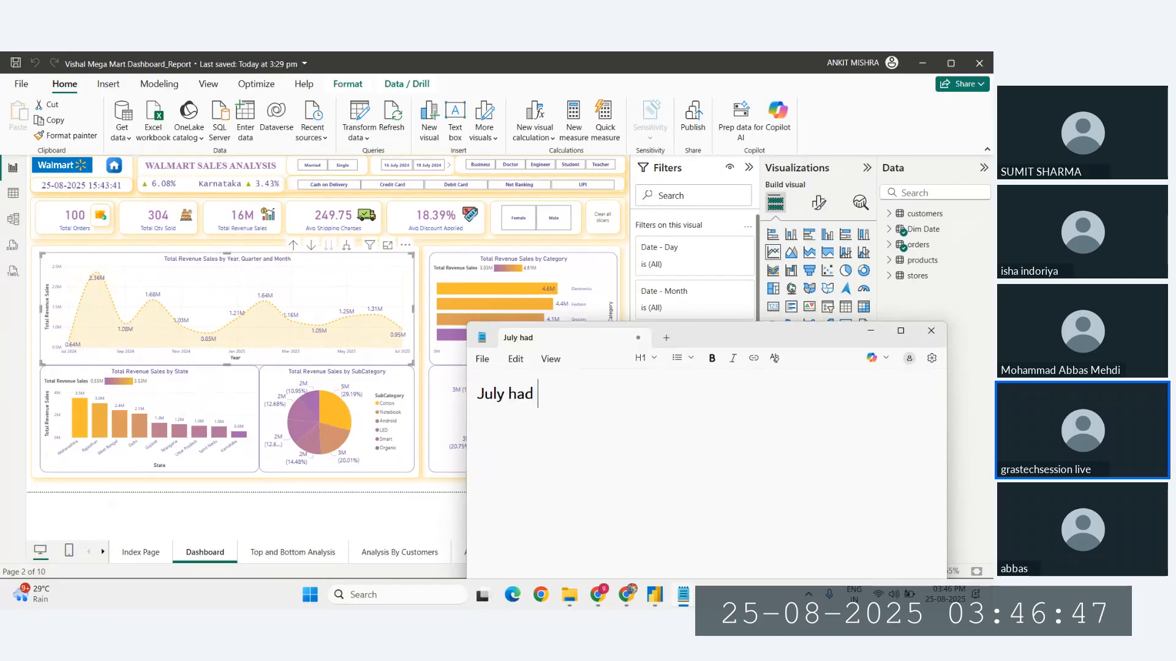
key(BackSpace)
key(BackSpace)
key(BackSpace)
text(-202)
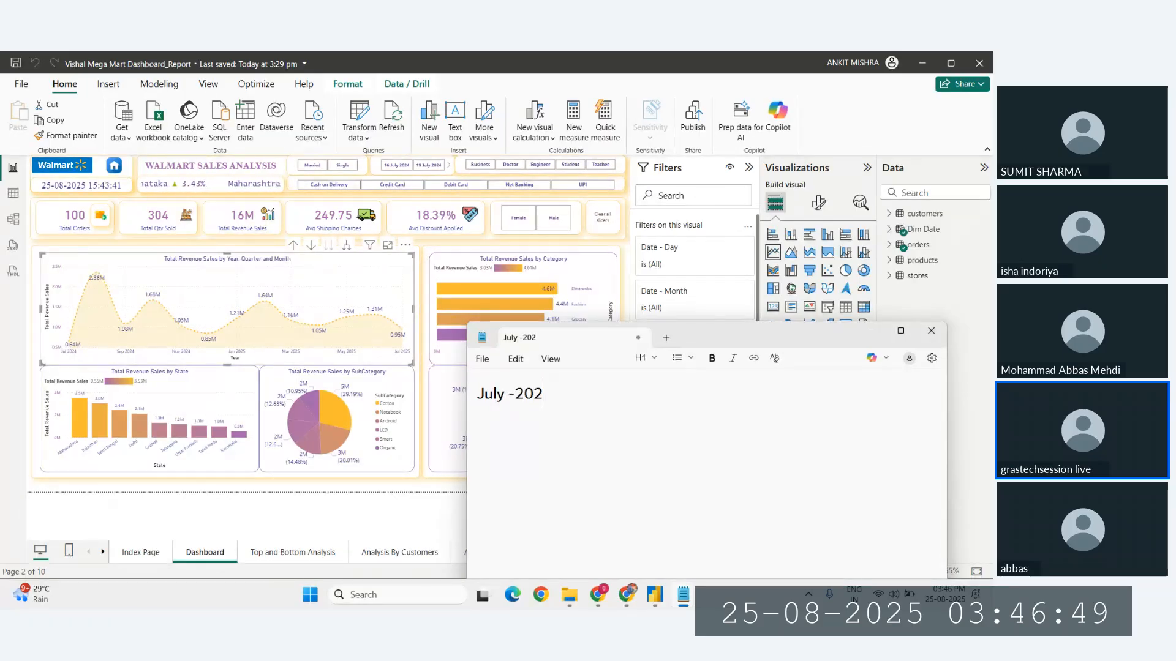
text(4 had hig)
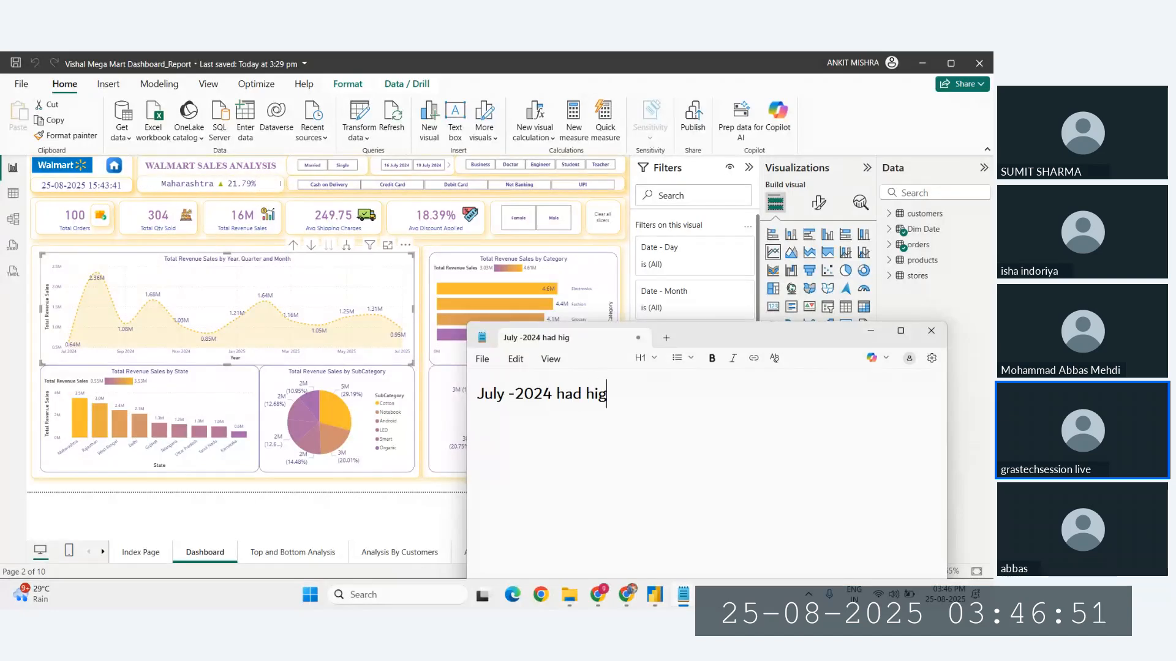
text(hest revenue)
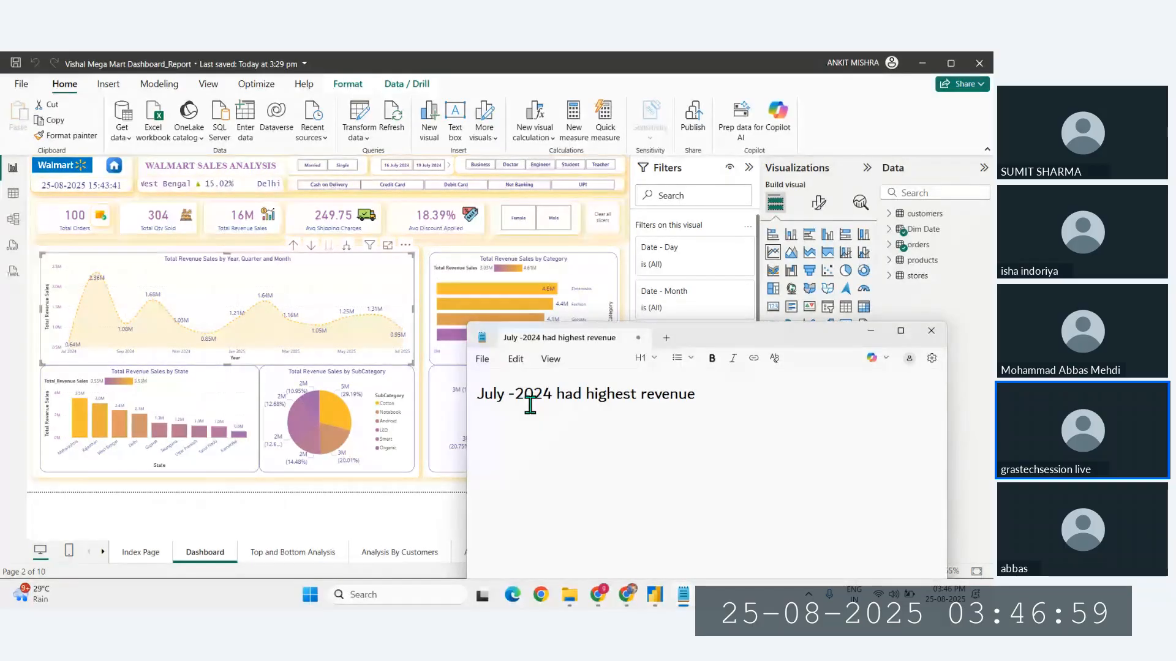
Step: Recheck the chart's peak month and replace "July" with "Aug" at the start of the note
mouse_move(96, 273)
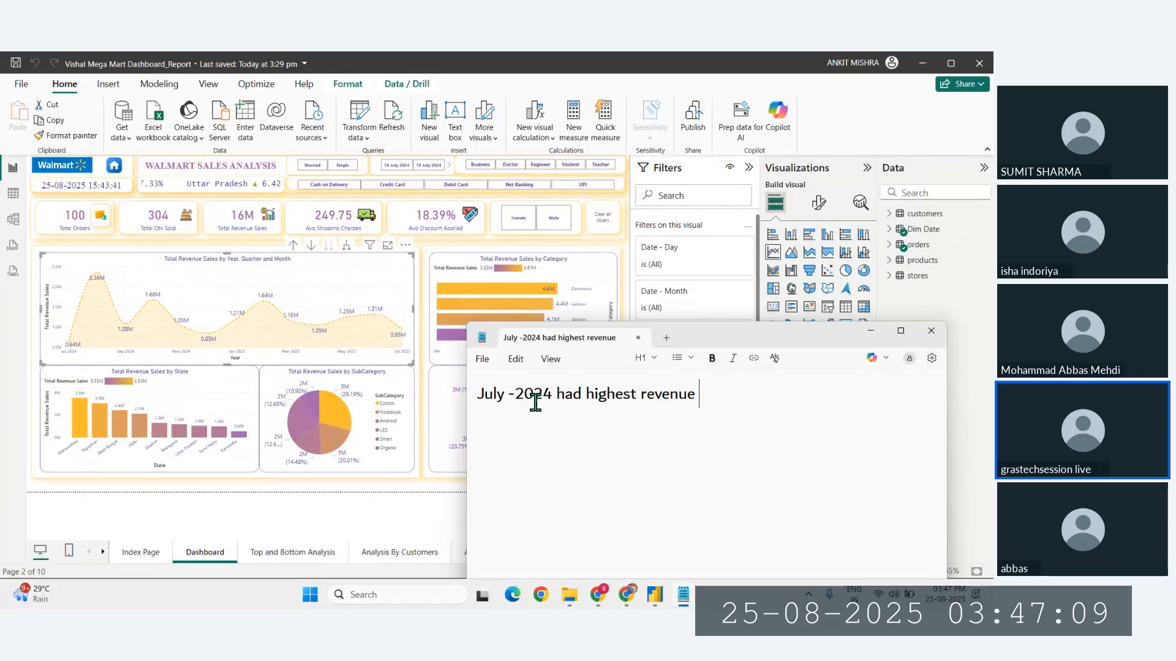
click(495, 395)
click(503, 397)
key(BackSpace)
key(BackSpace)
key(BackSpace)
key(BackSpace)
text(Aug)
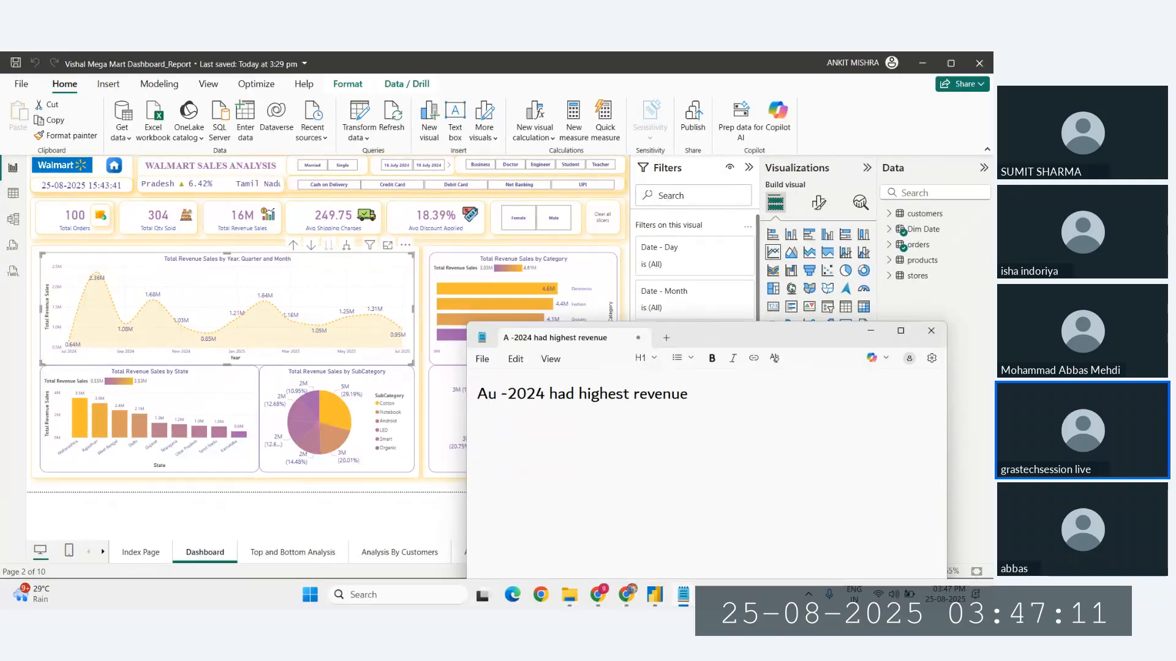
Step: Add the approximate peak revenue to the end of the sentence as "Approx 2.3"
click(721, 392)
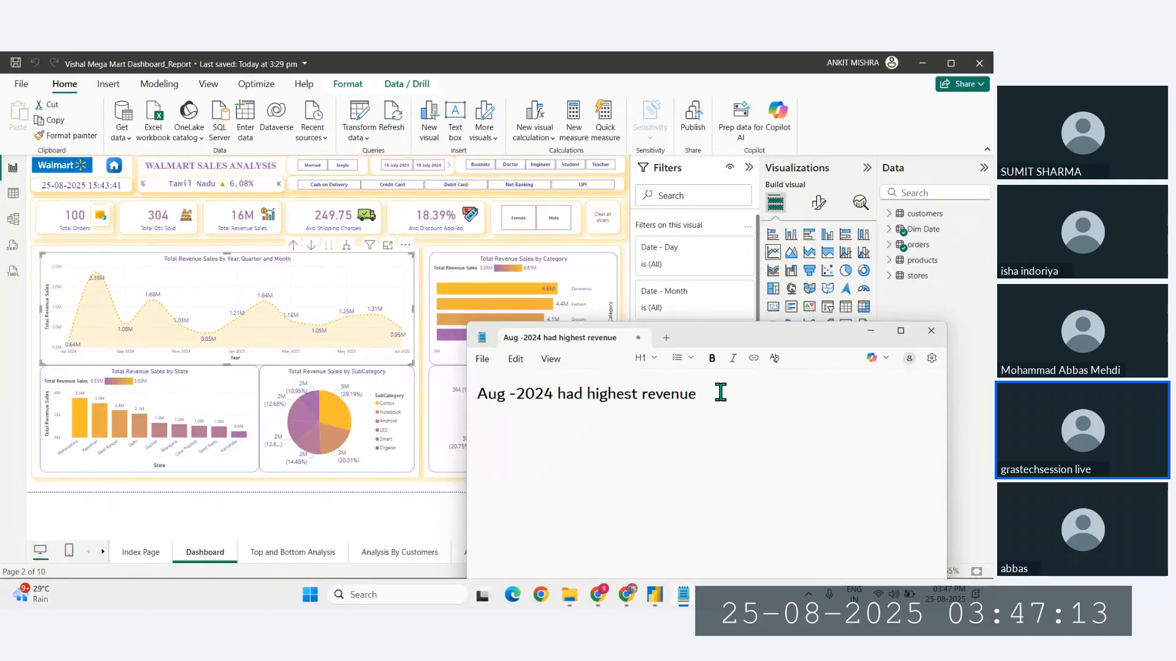
text(2)
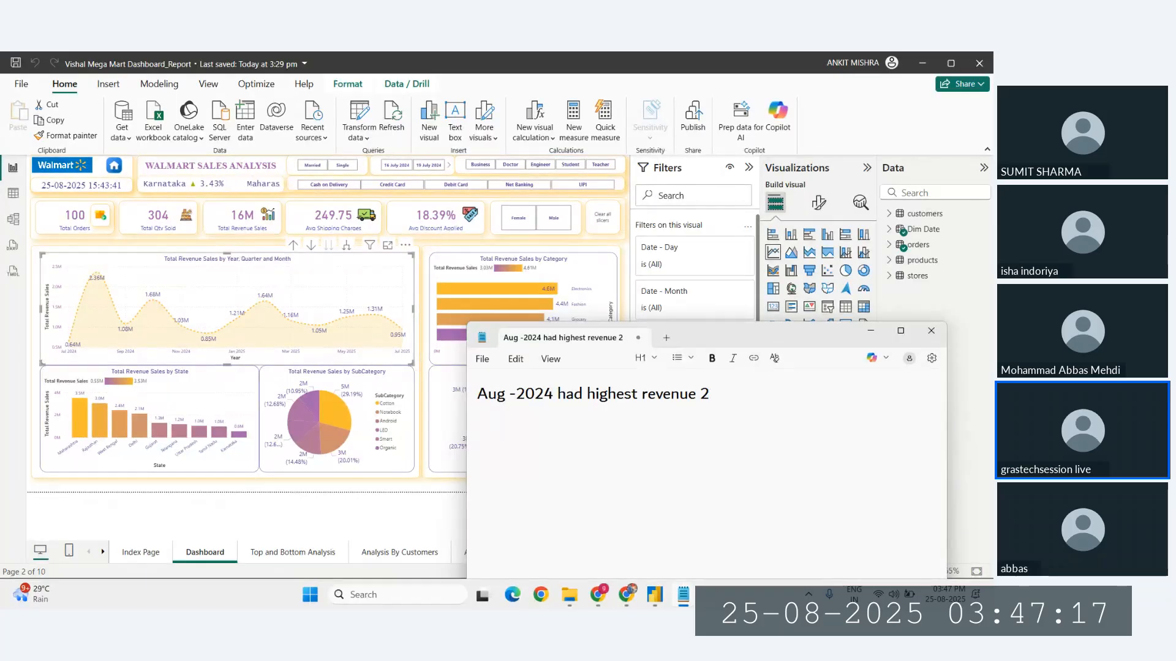
text(33)
key(Left)
key(Left)
key(Left)
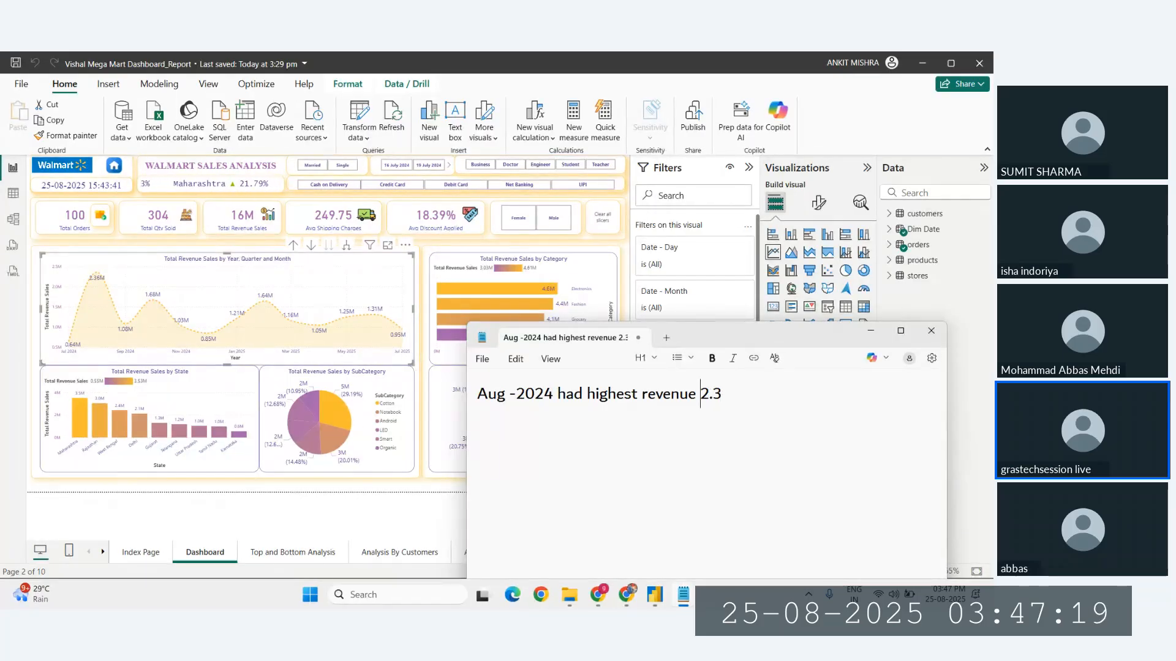
text(Apx)
key(BackSpace)
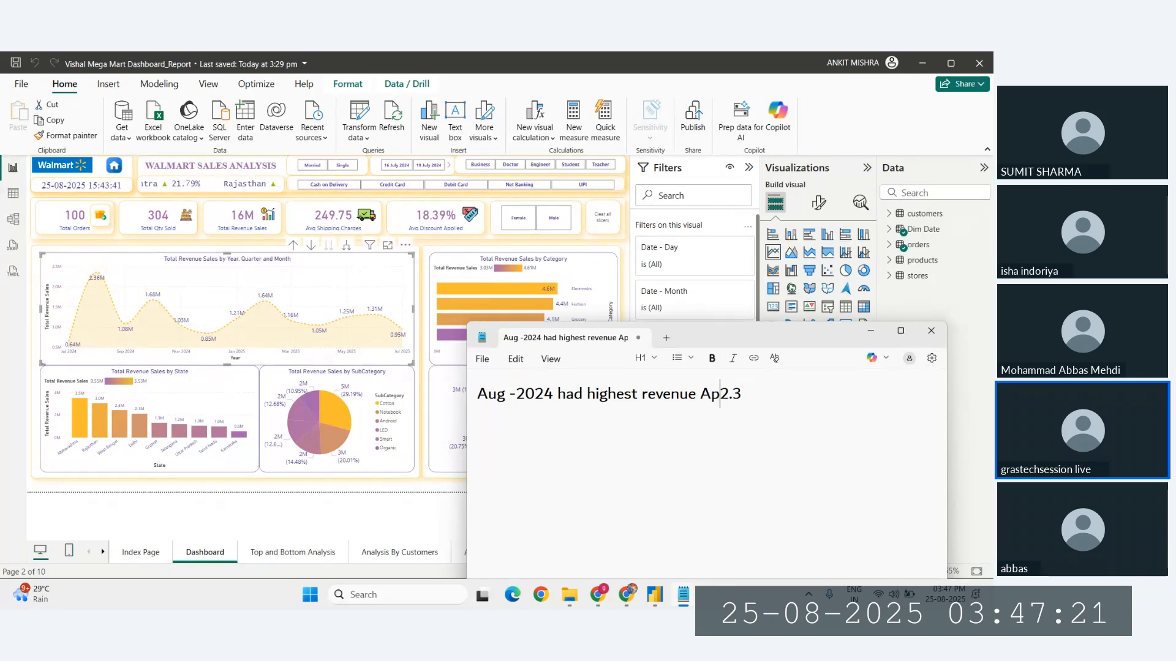
text(prox)
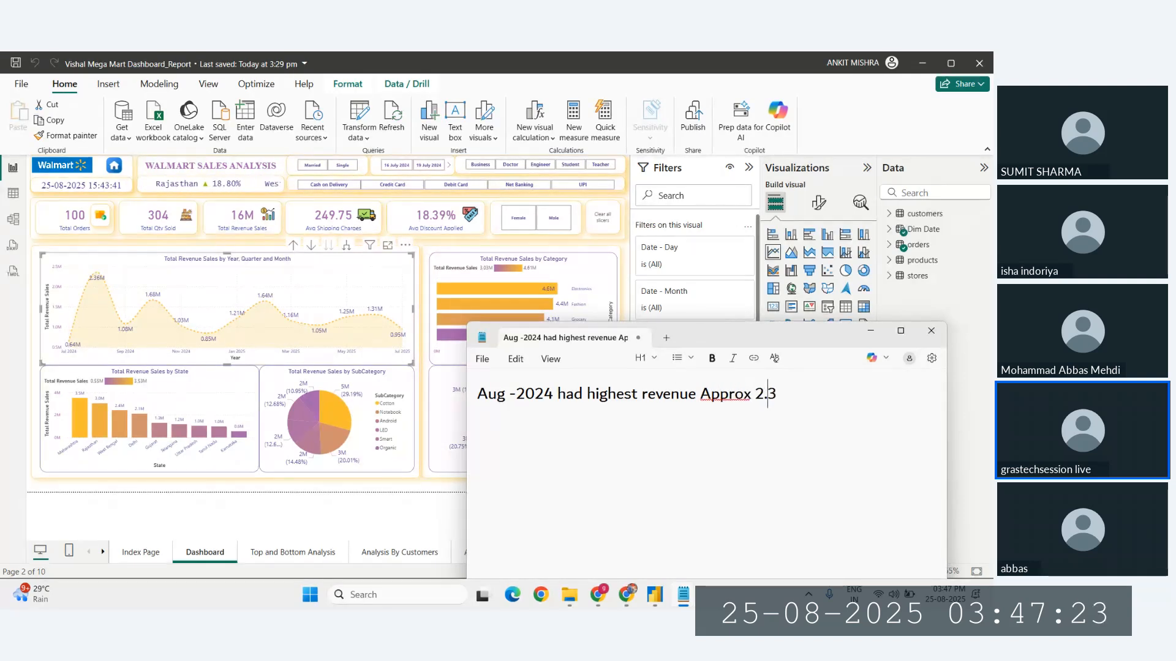
Step: Delete the word "Approx" before the revenue figure and write it again
key(End)
click(726, 395)
key(BackSpace)
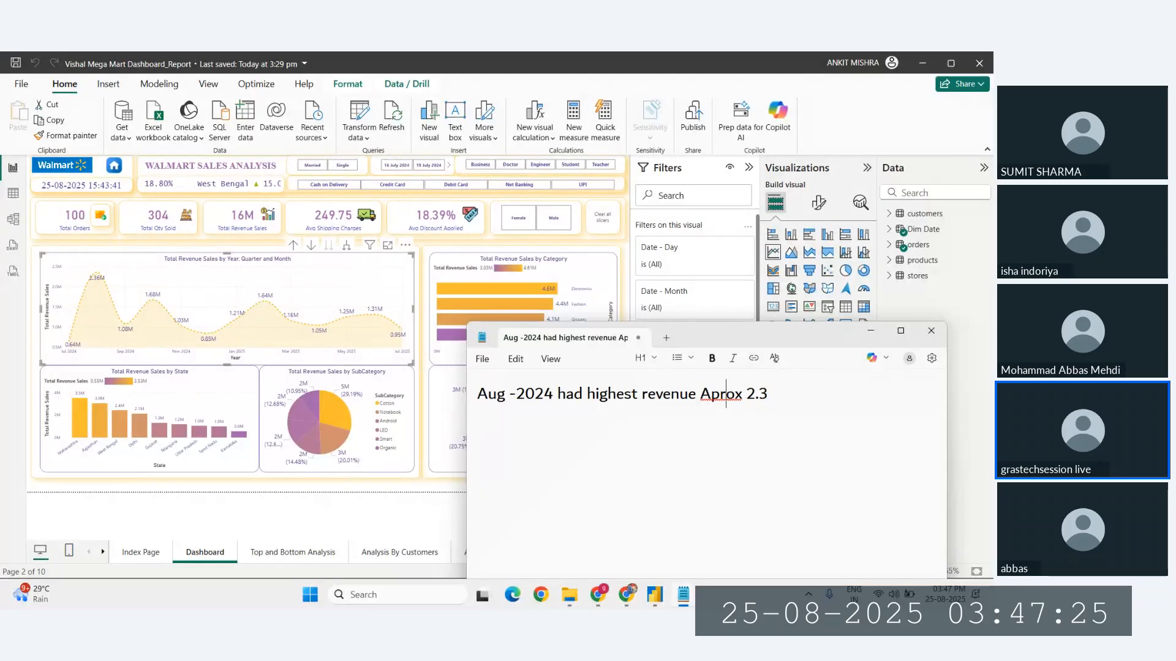
key(ctrl+BackSpace)
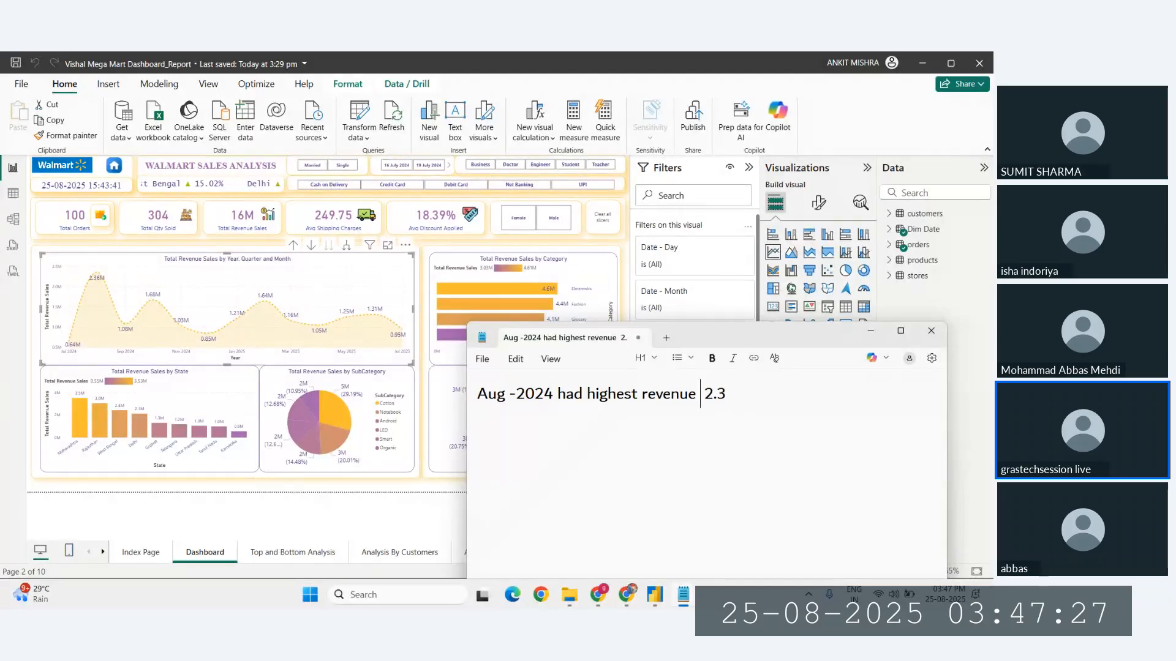
text(Ap )
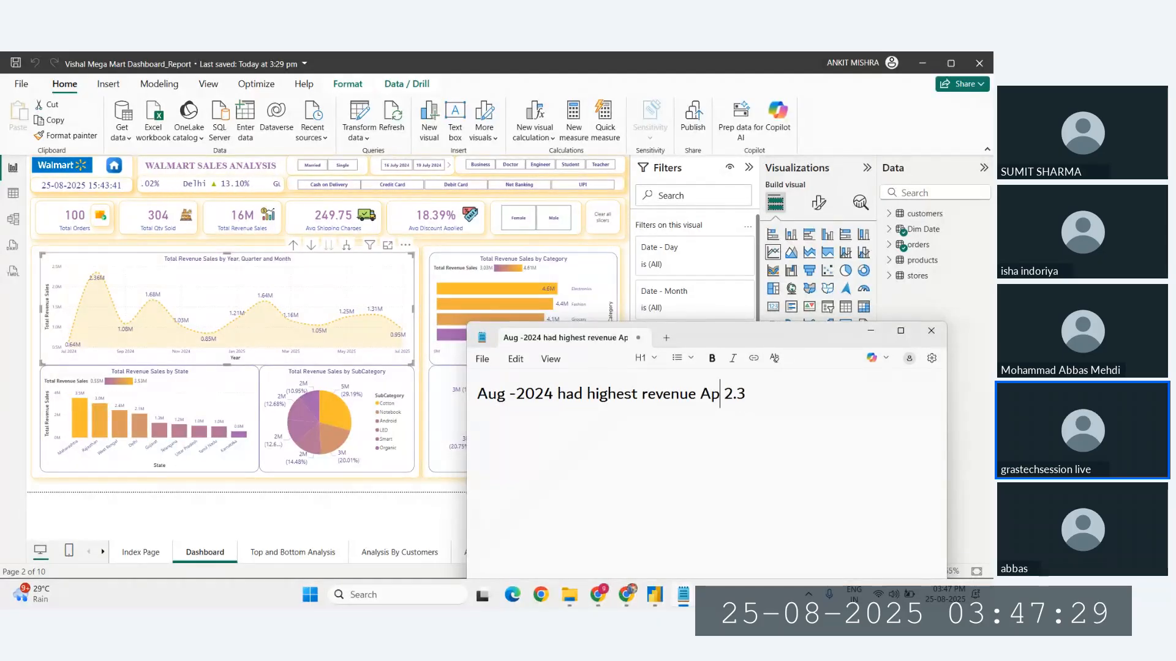
text(prox)
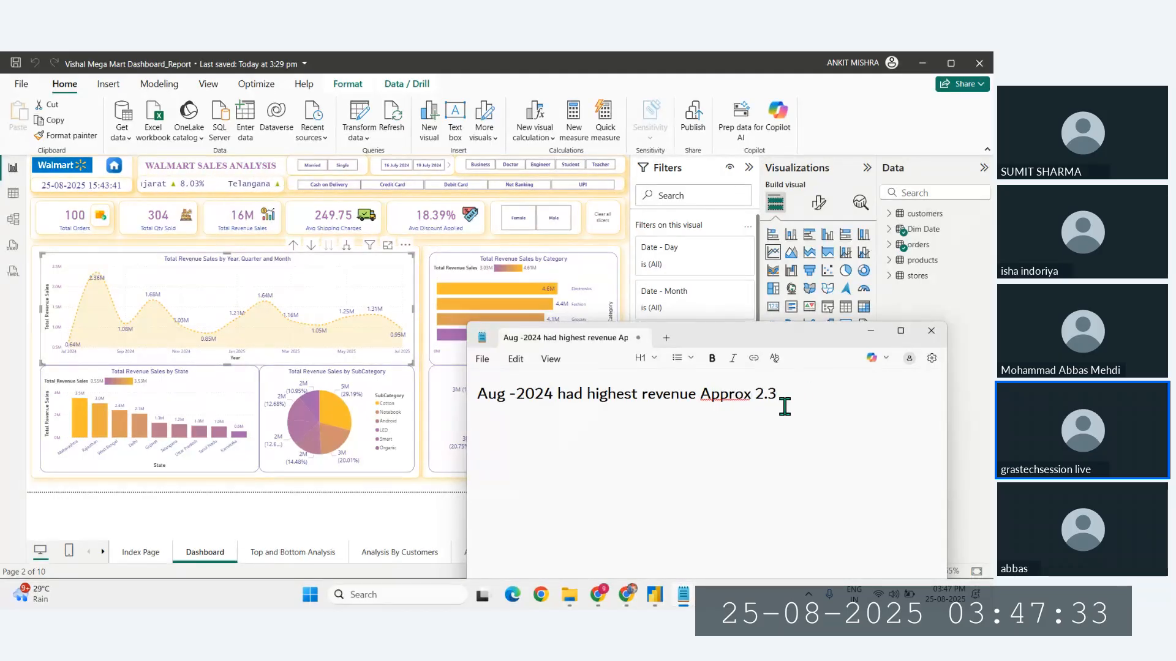
Step: Put a period after "Approx" and add "Million Sales" after 2.3
click(743, 395)
key(Right)
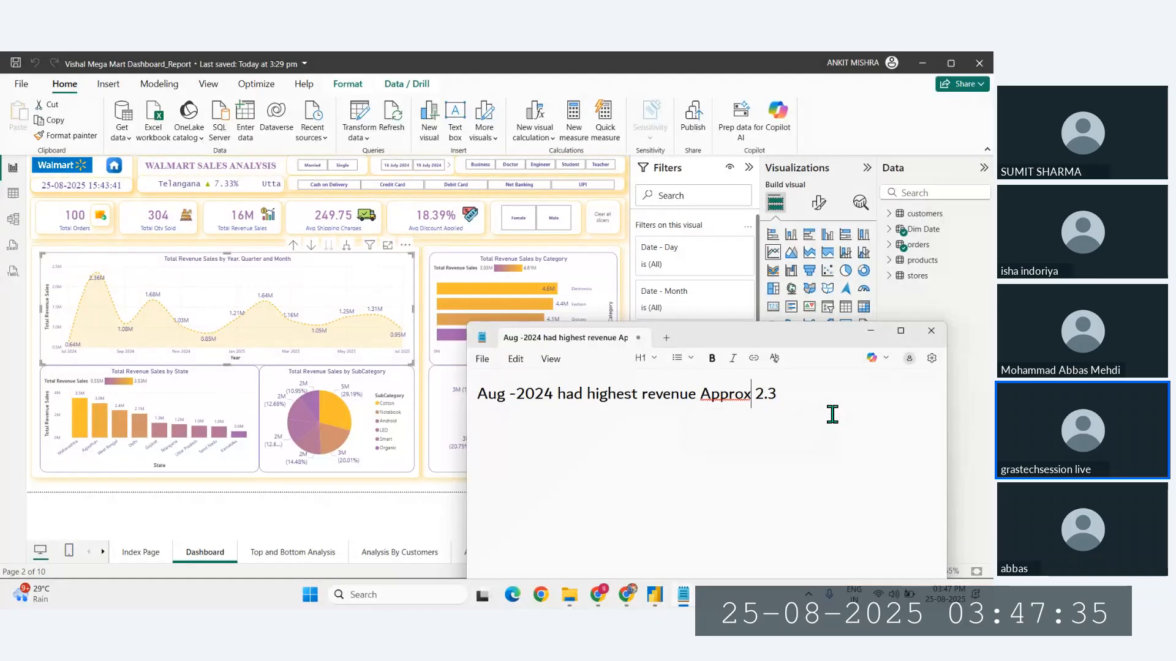
text(.)
key(Right)
key(Right)
key(Right)
key(Right)
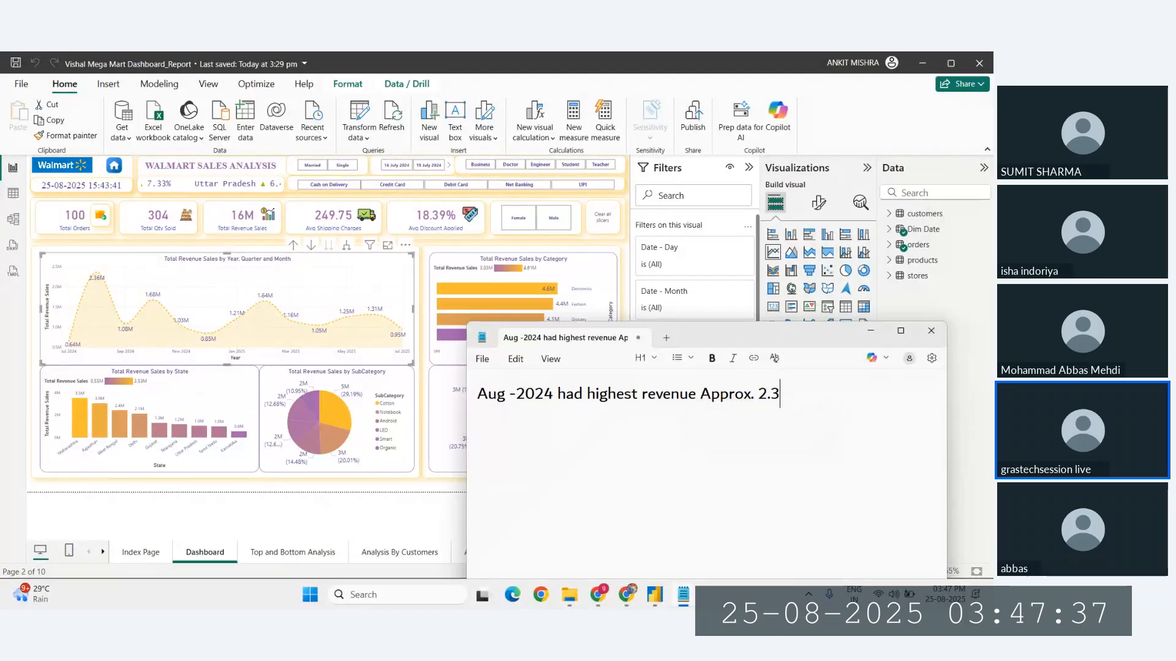
text(Million )
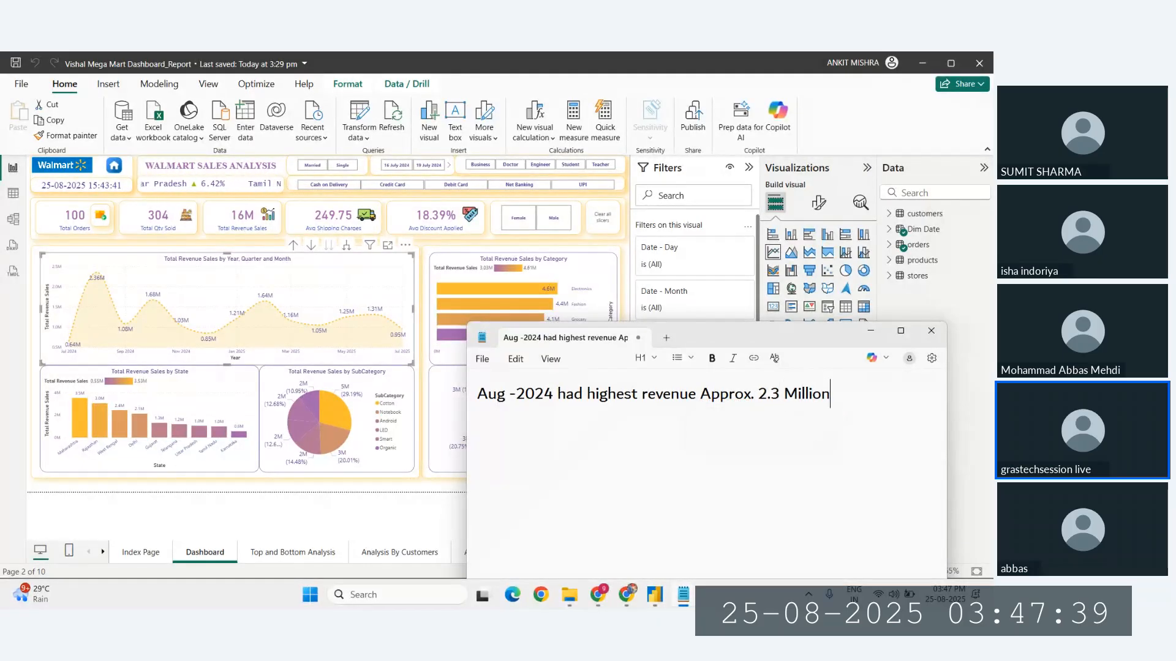
text(Sales)
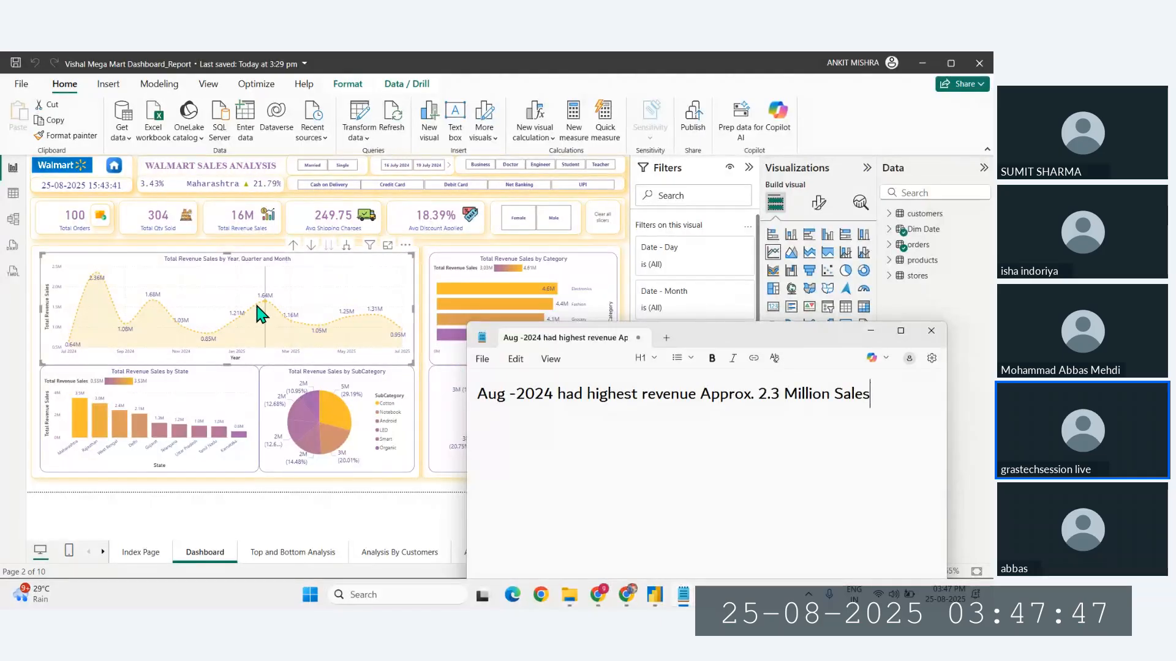
Step: Extend the August 2024 sentence in the note with ", overall Sales it's in dwell period"
mouse_move(265, 301)
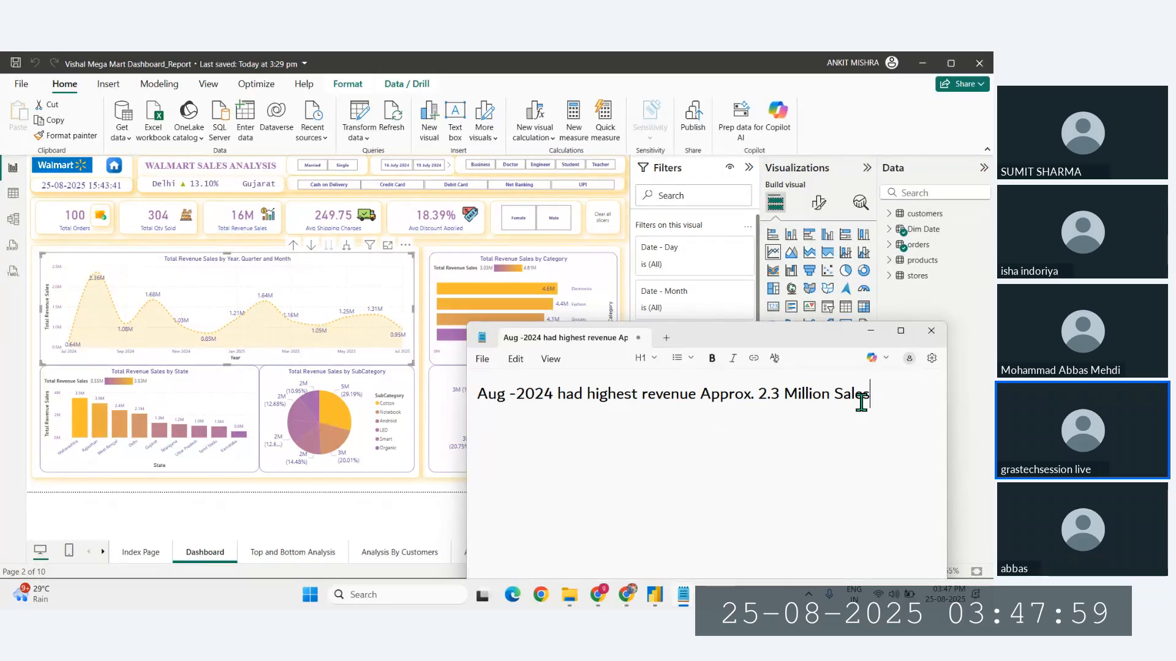
text(,)
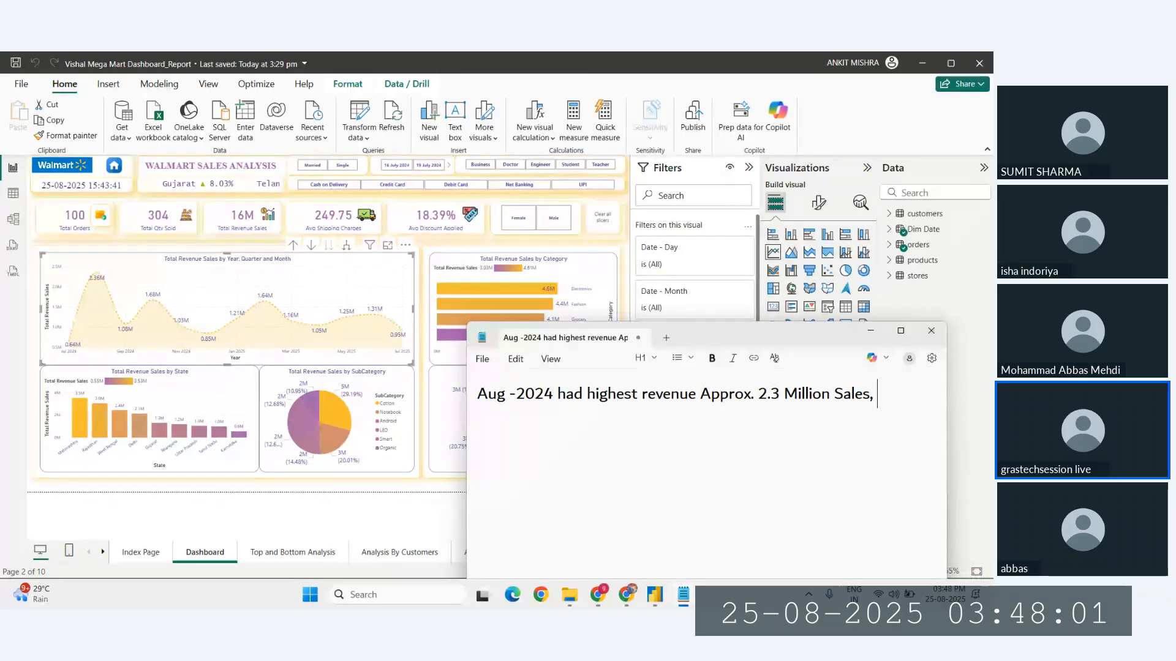
text( overall )
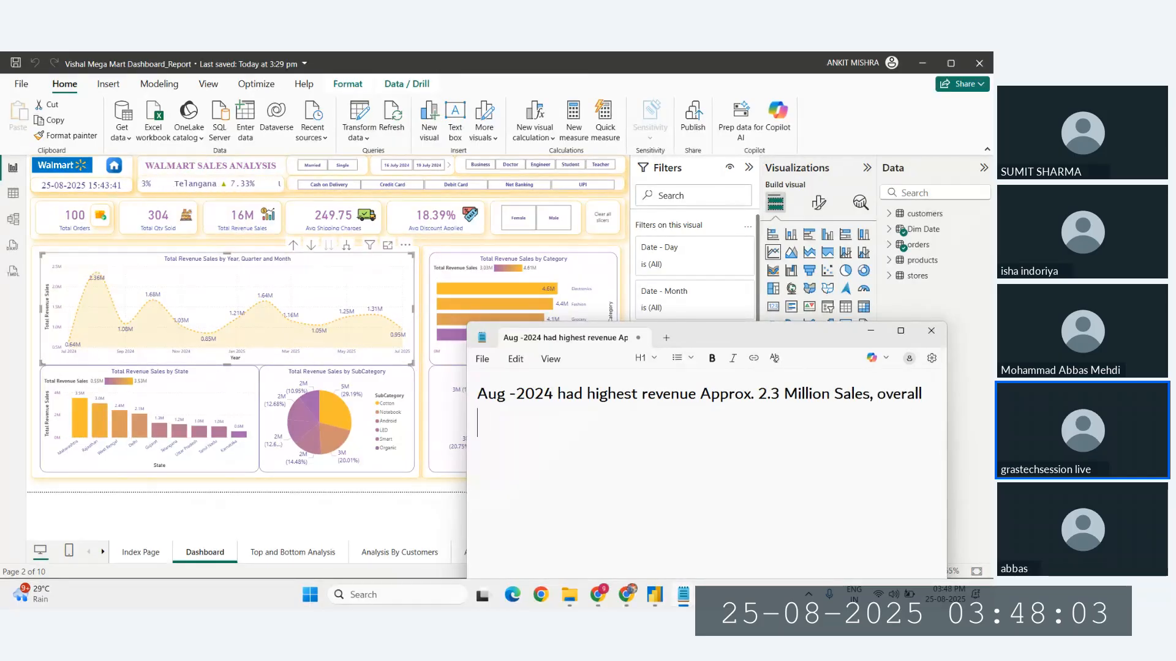
text(Sales it's)
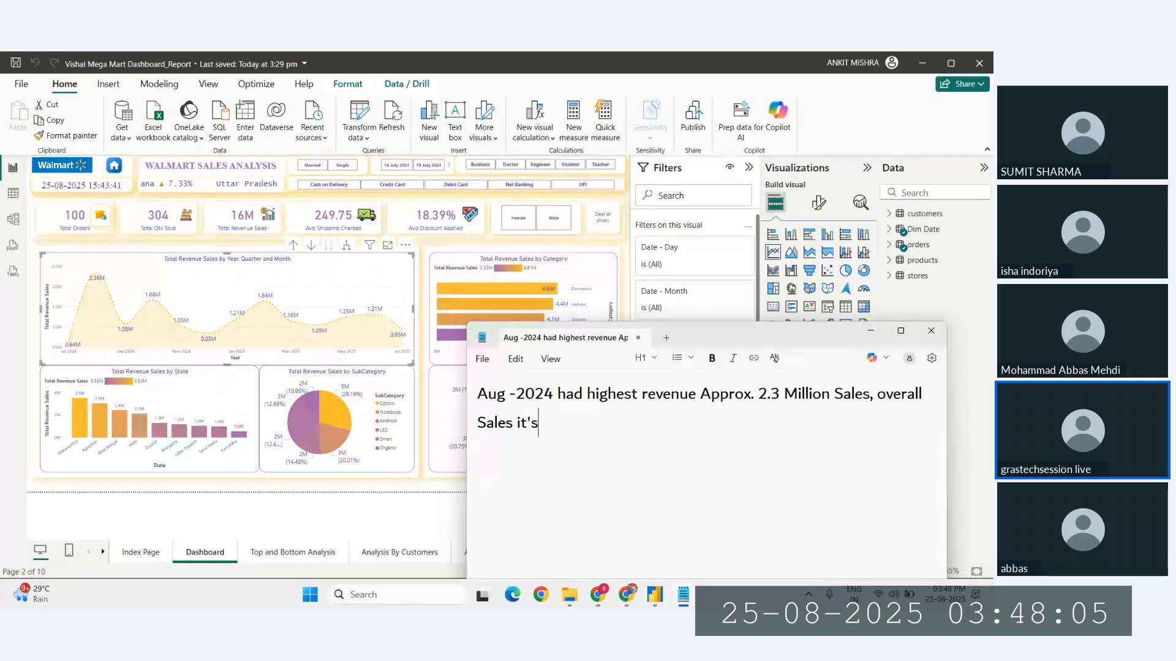
text( in dwell)
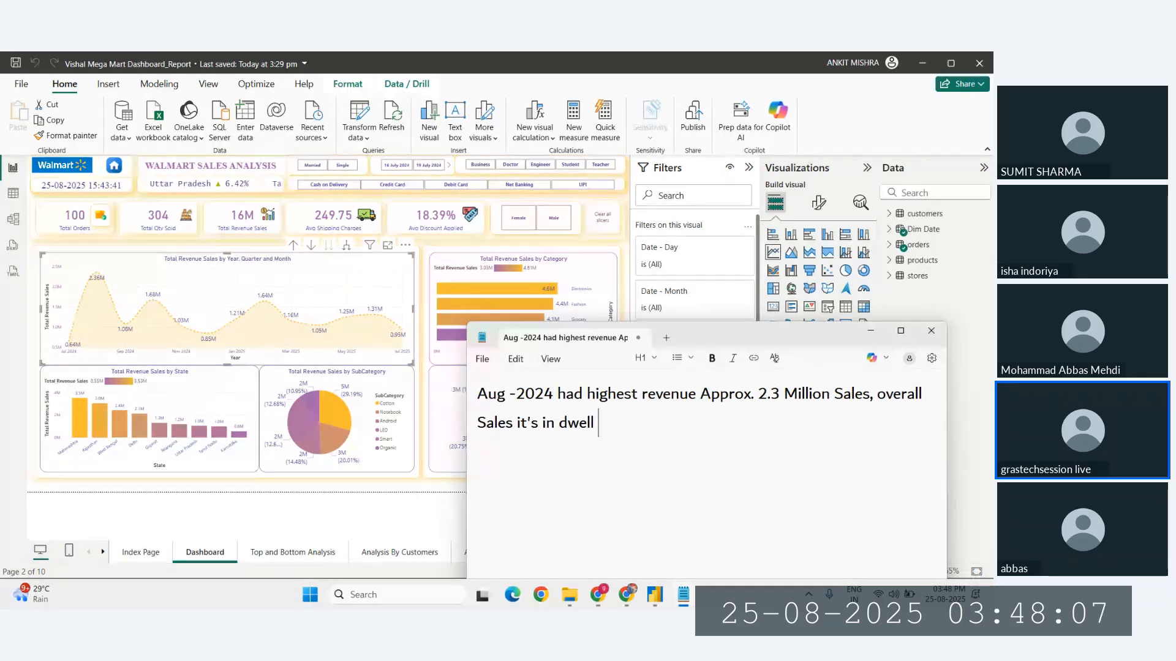
text( perios)
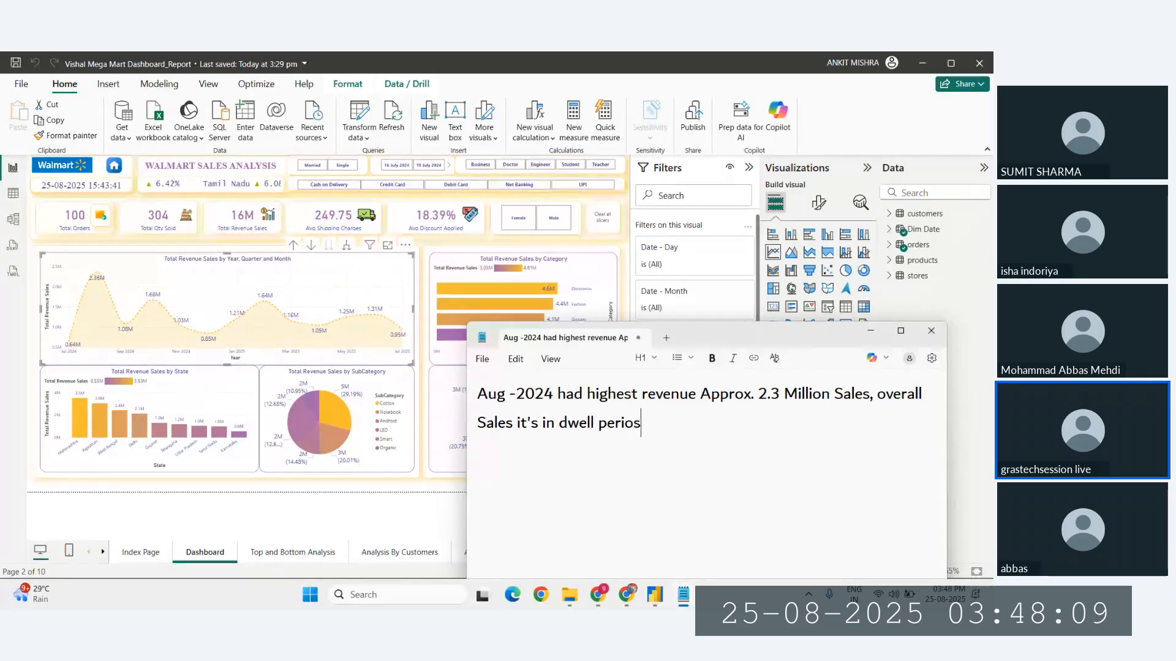
key(BackSpace)
text(d)
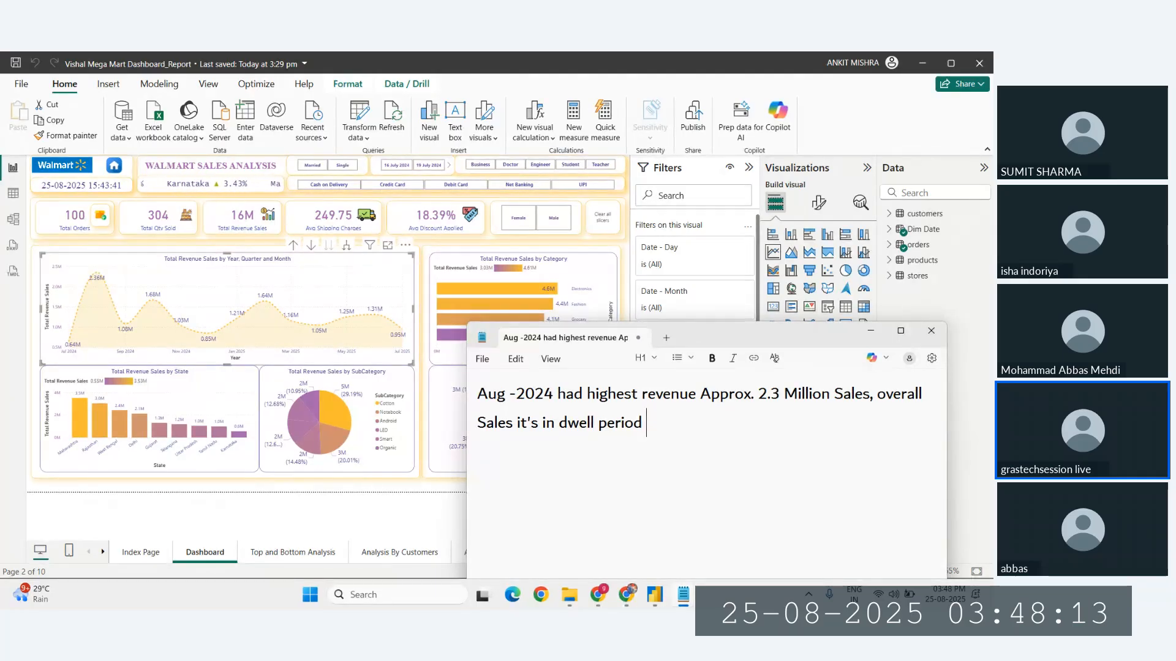
Step: Complete the overall sales remark with "with in range of Rs 1.6 Million"
text( with in)
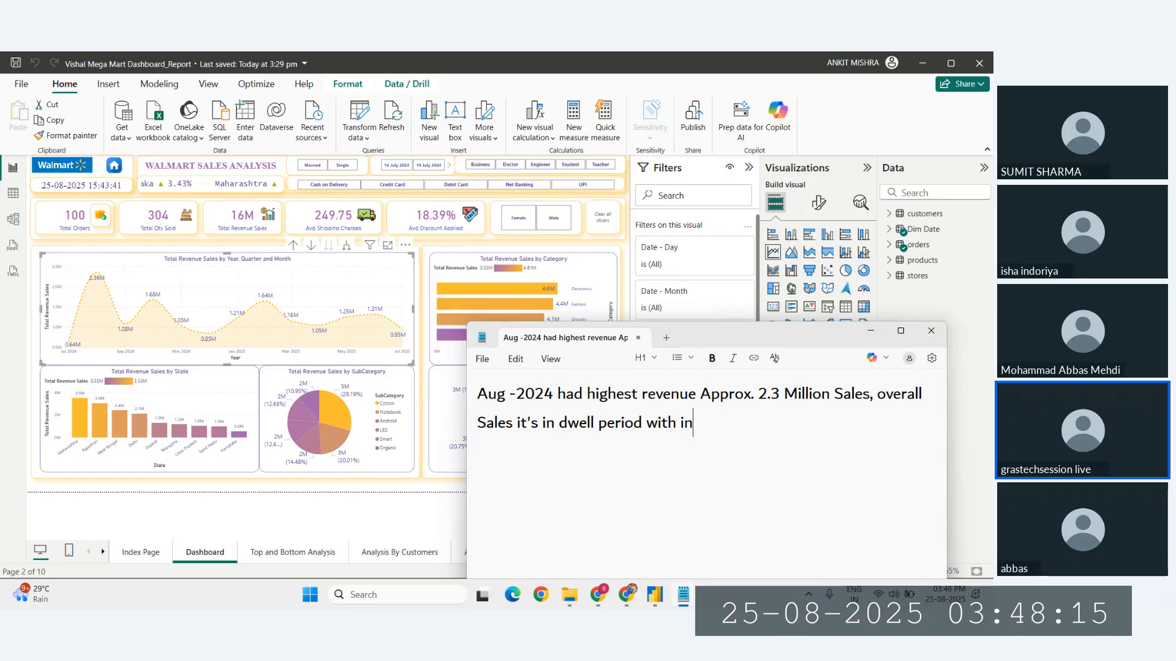
text( range of)
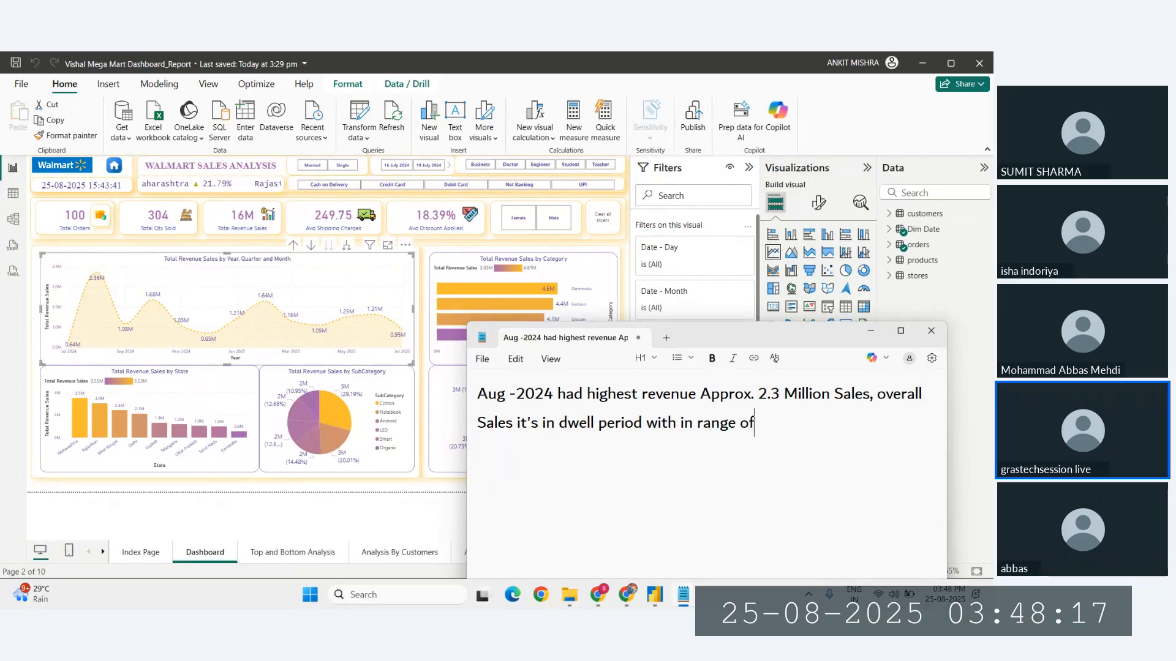
text( 1)
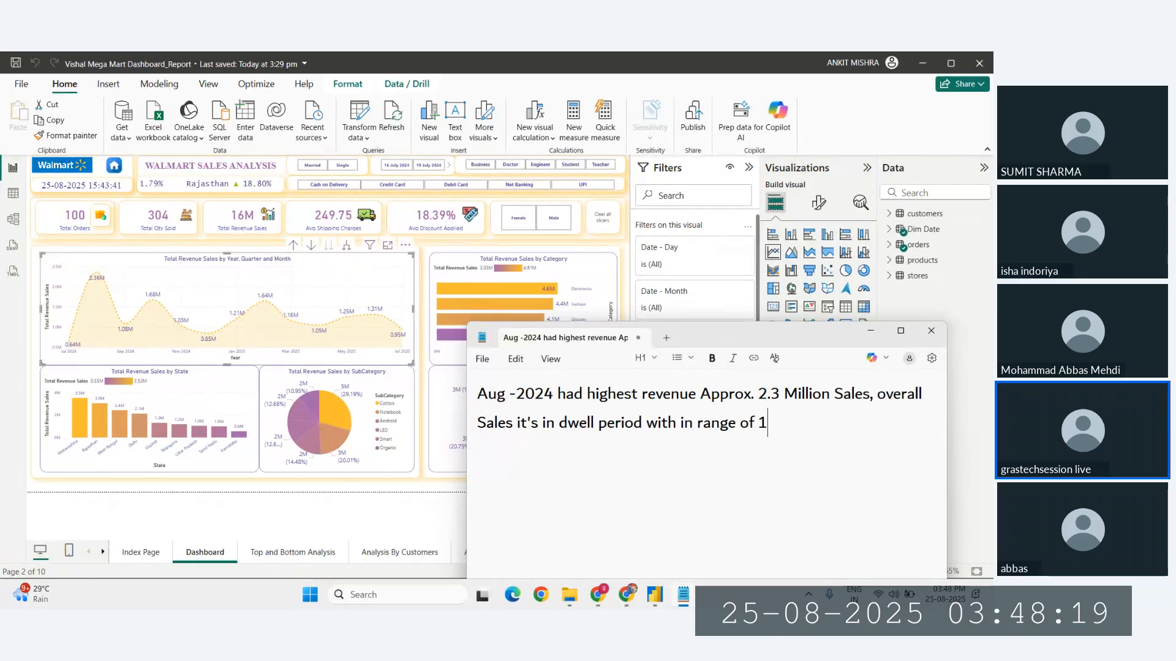
text(.6)
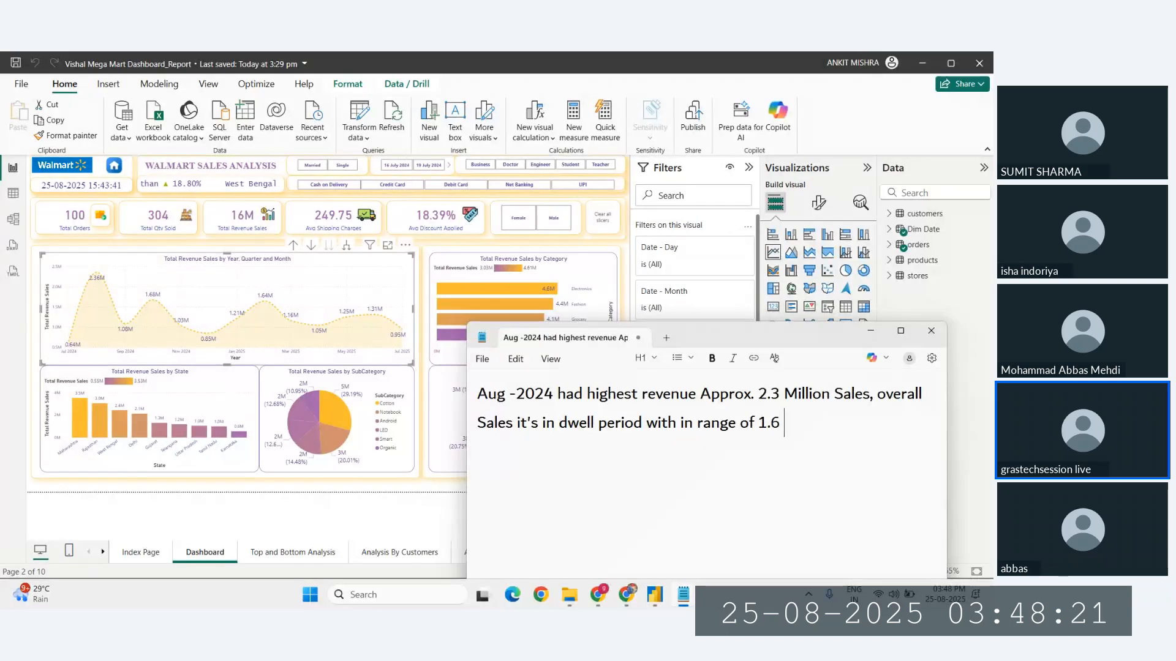
text( Million)
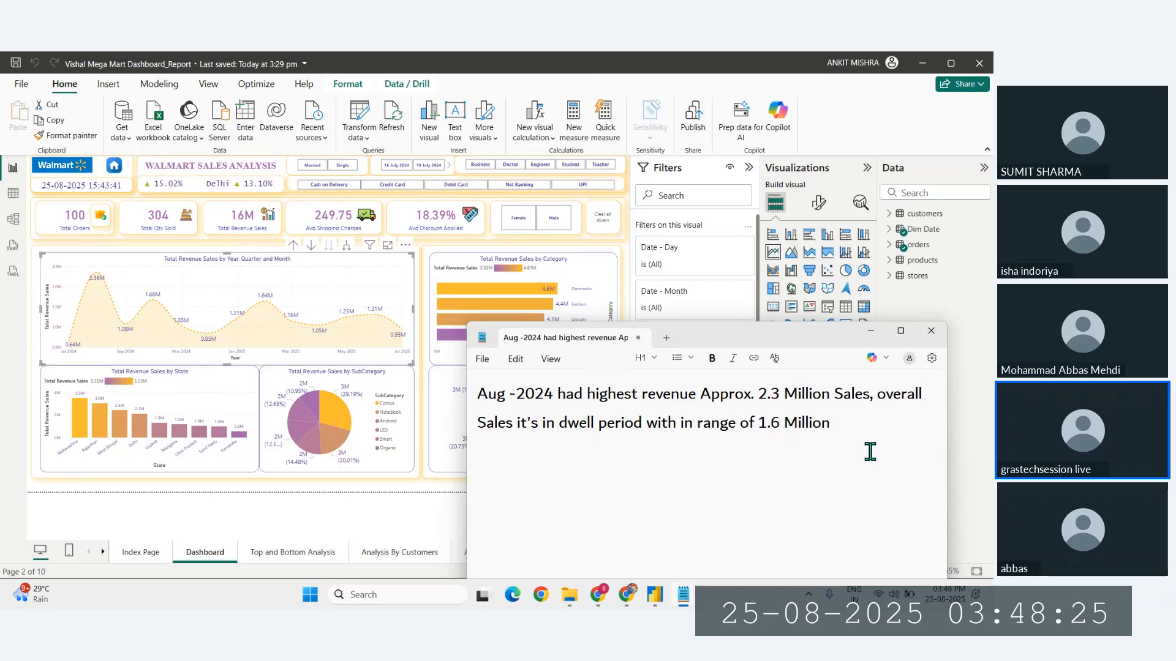
text(Rs)
click(893, 433)
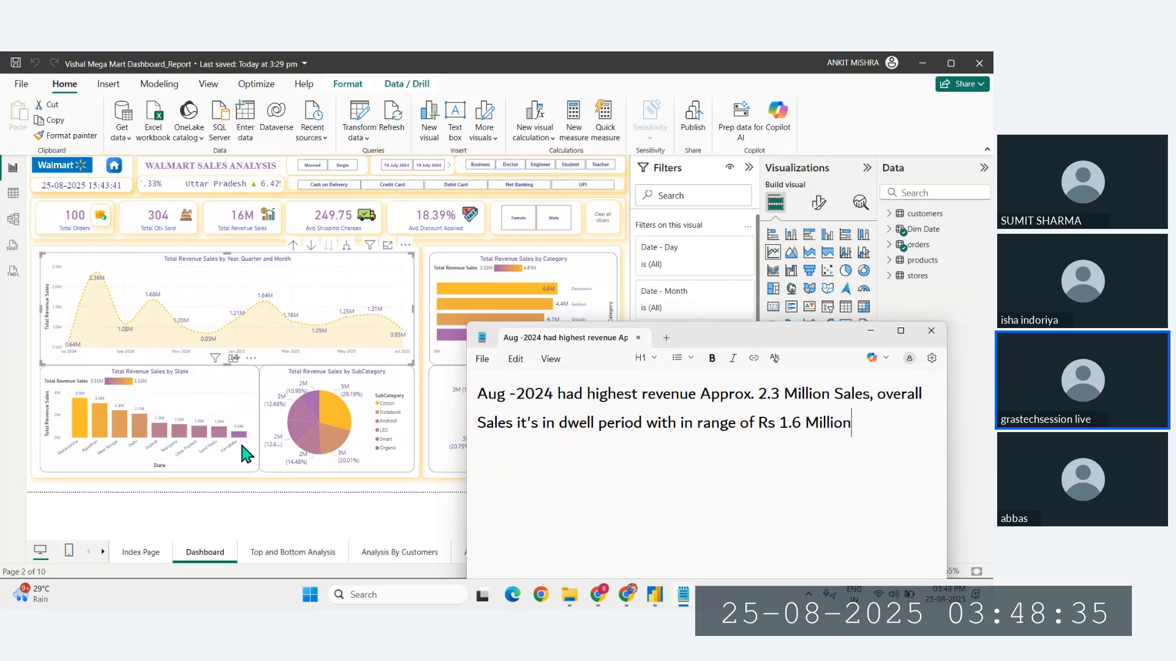
Step: Try the revenue by state chart as a pie chart to inspect Maharashtra's share, and restore the clustered column chart
click(211, 399)
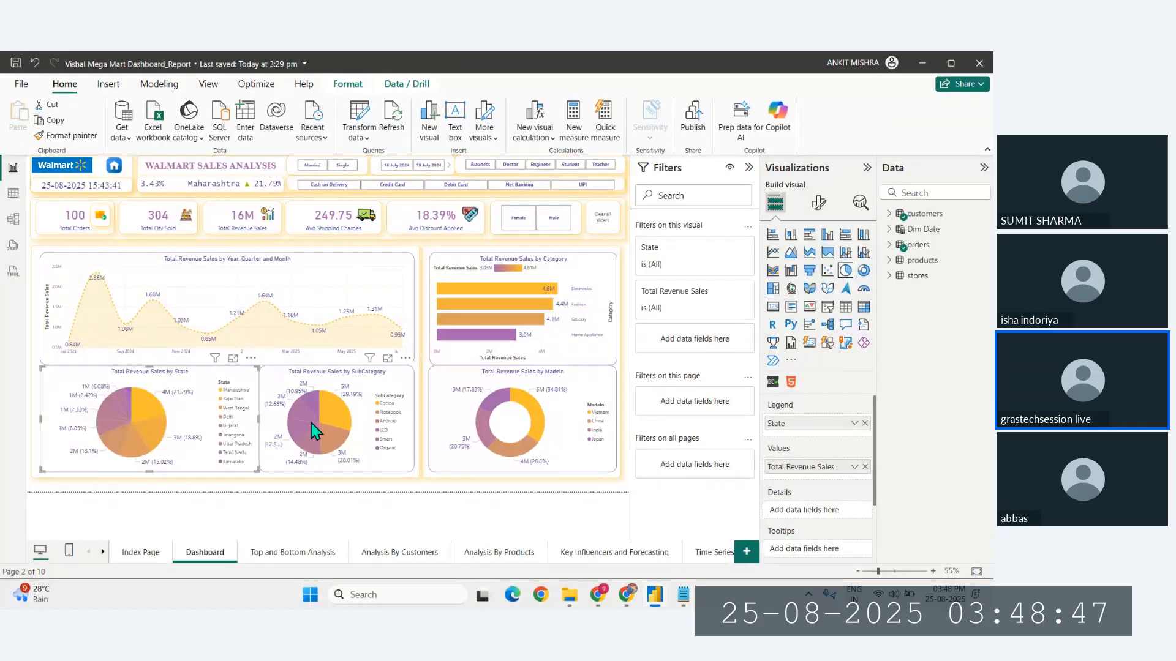
click(233, 390)
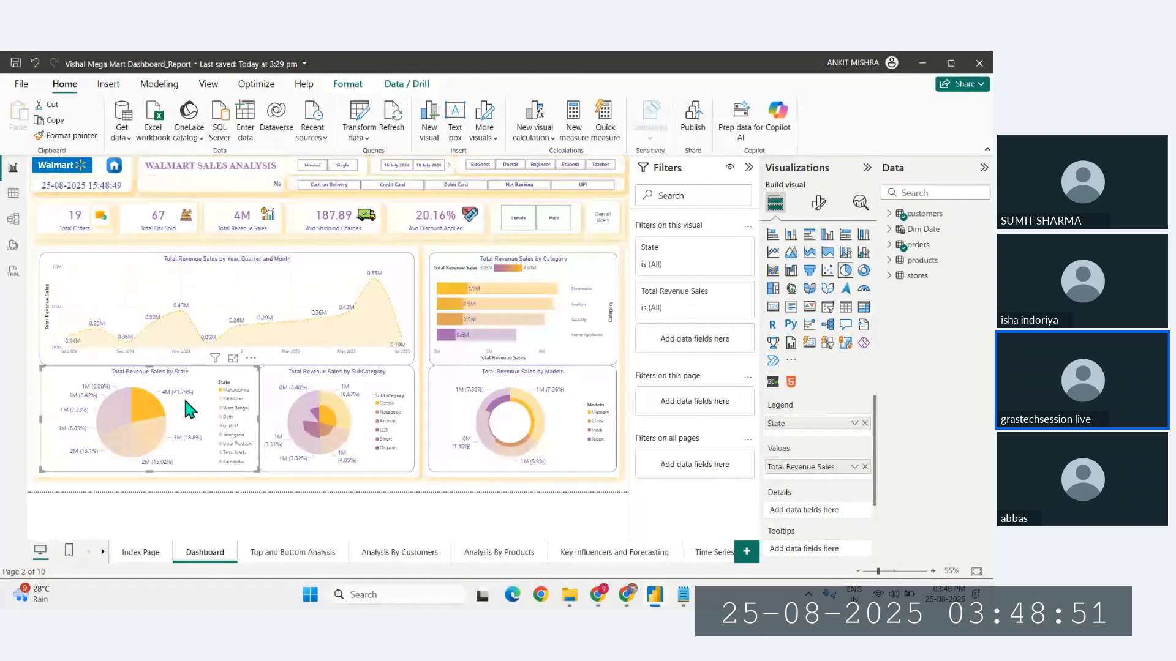
mouse_move(178, 404)
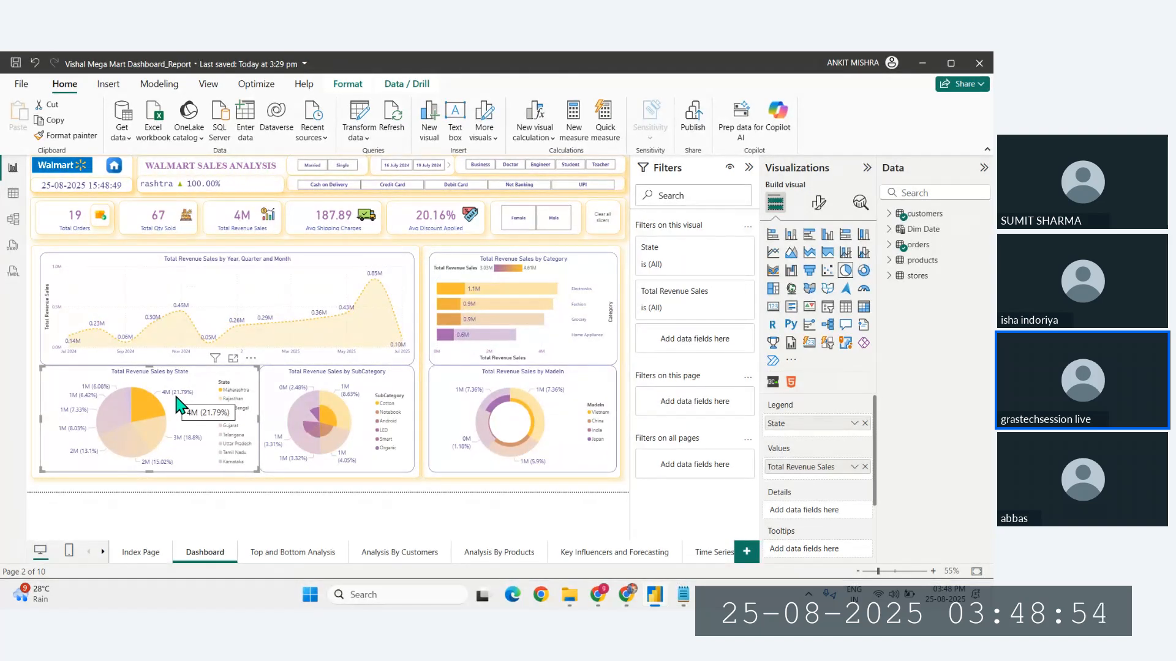
click(234, 392)
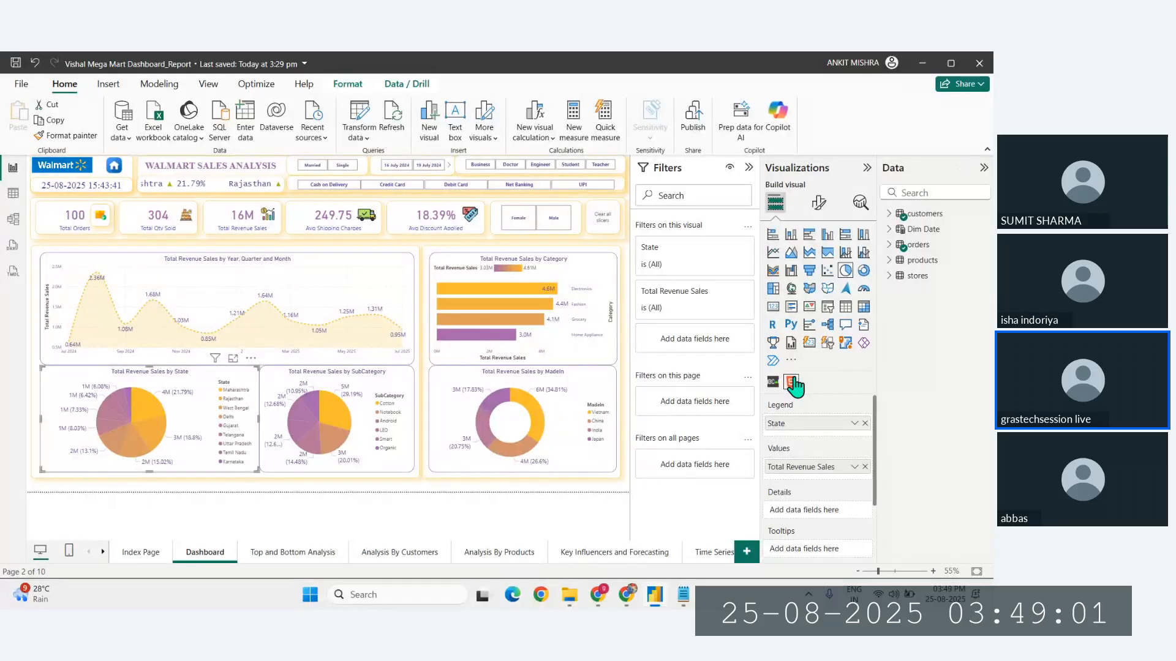
click(827, 235)
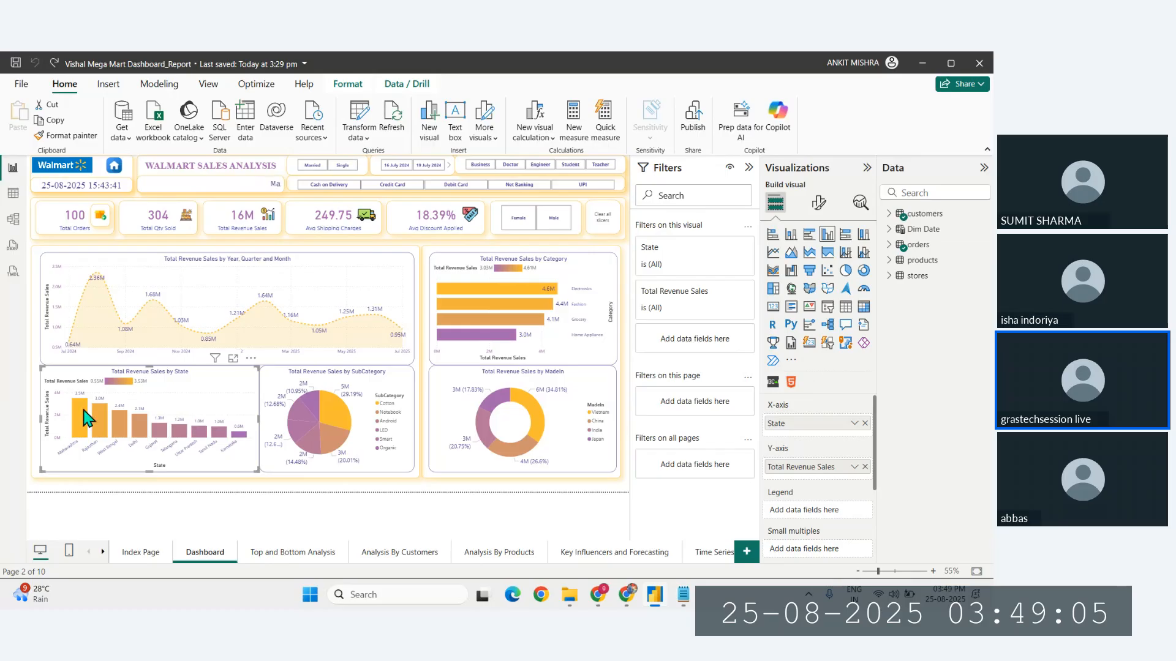
Step: Add the Total Revenue Sales measure from the orders table to the state chart's Y-axis a second time
mouse_move(83, 414)
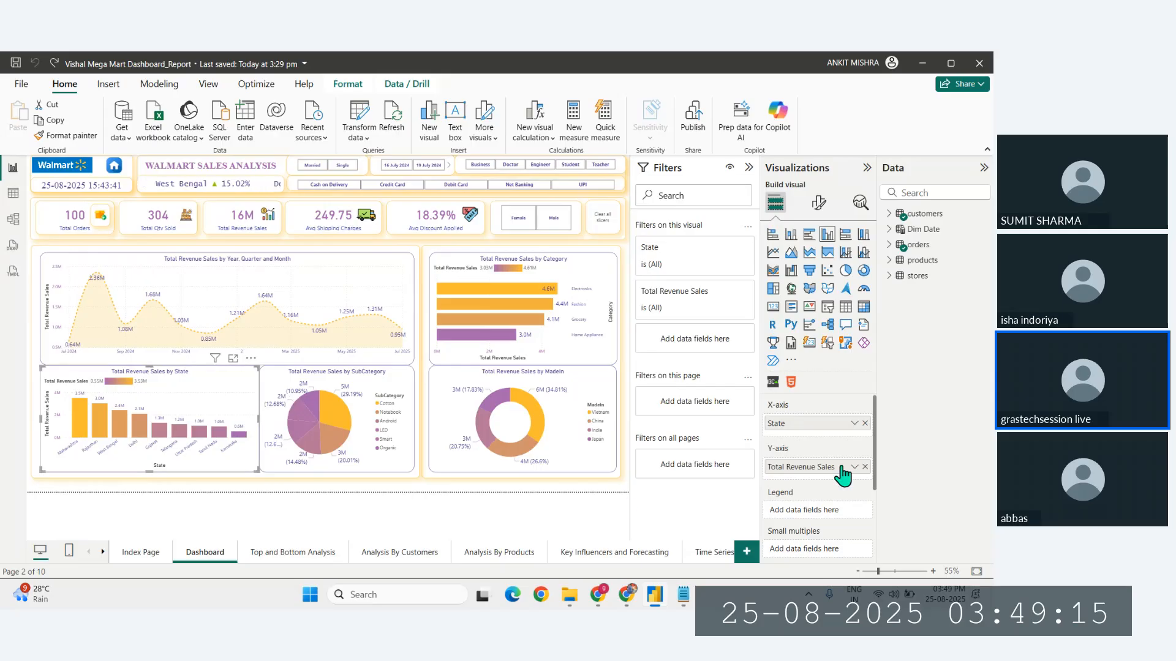
click(890, 213)
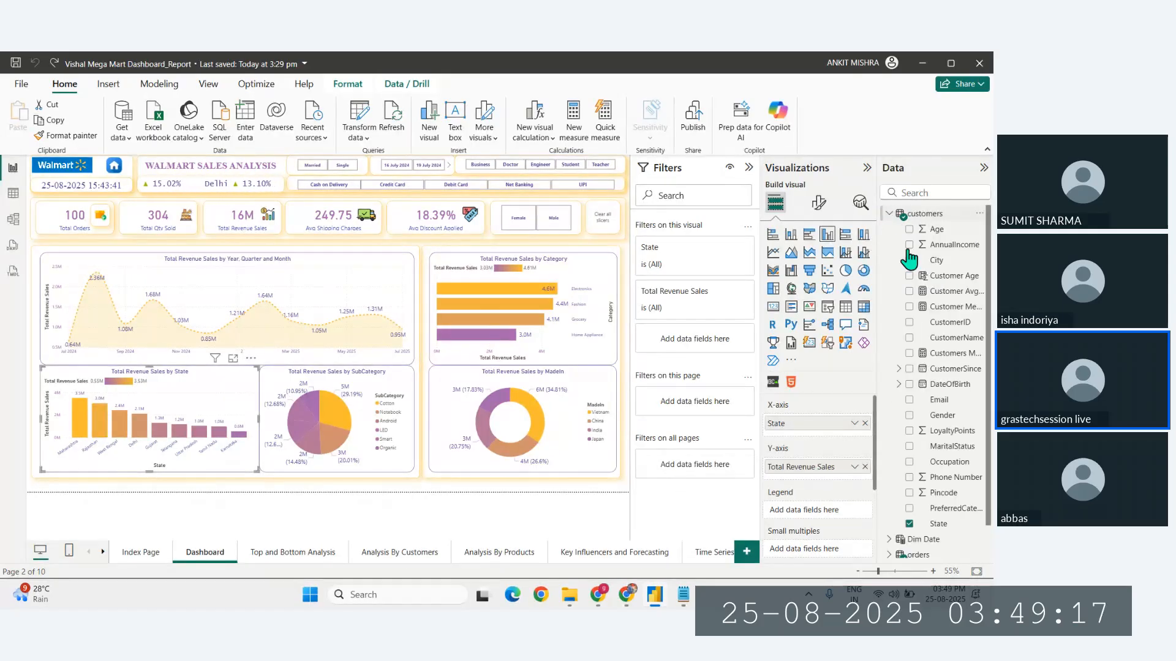
scroll(900, 508, down, 1)
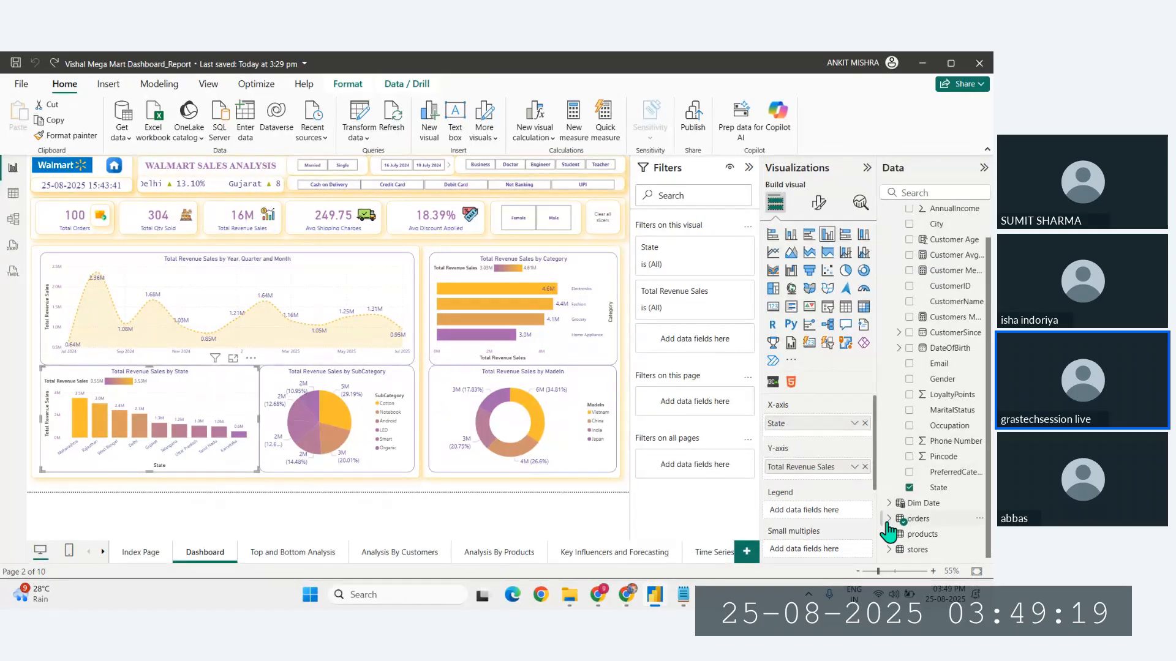
click(889, 519)
scroll(950, 539, down, 5)
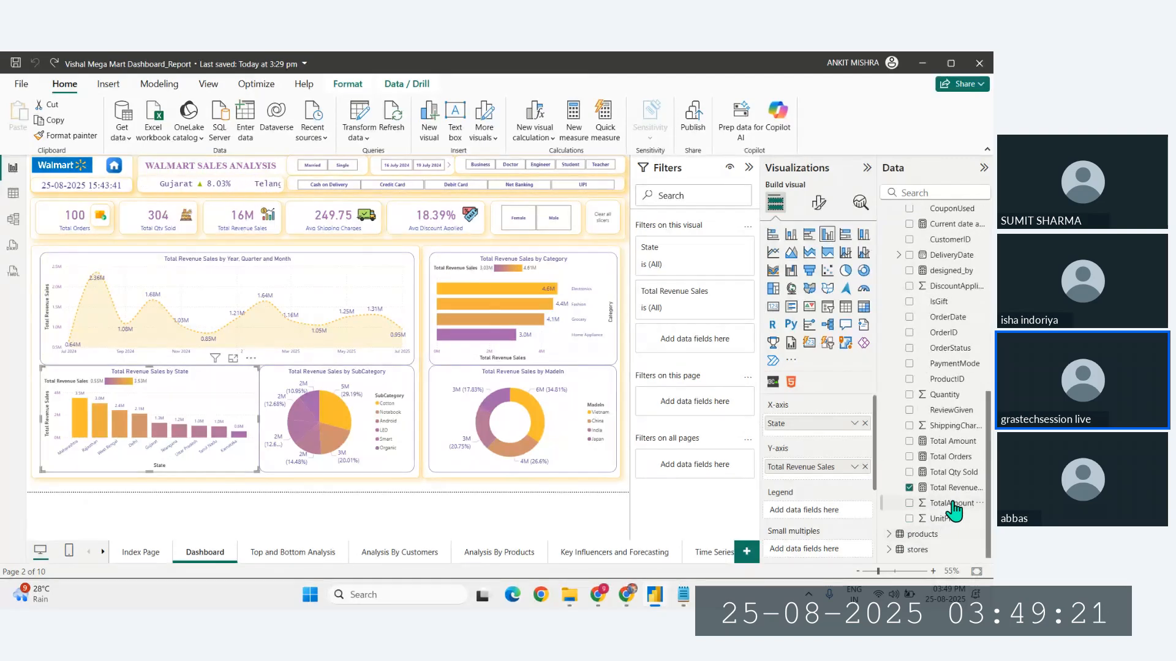
drag(903, 490, 815, 484)
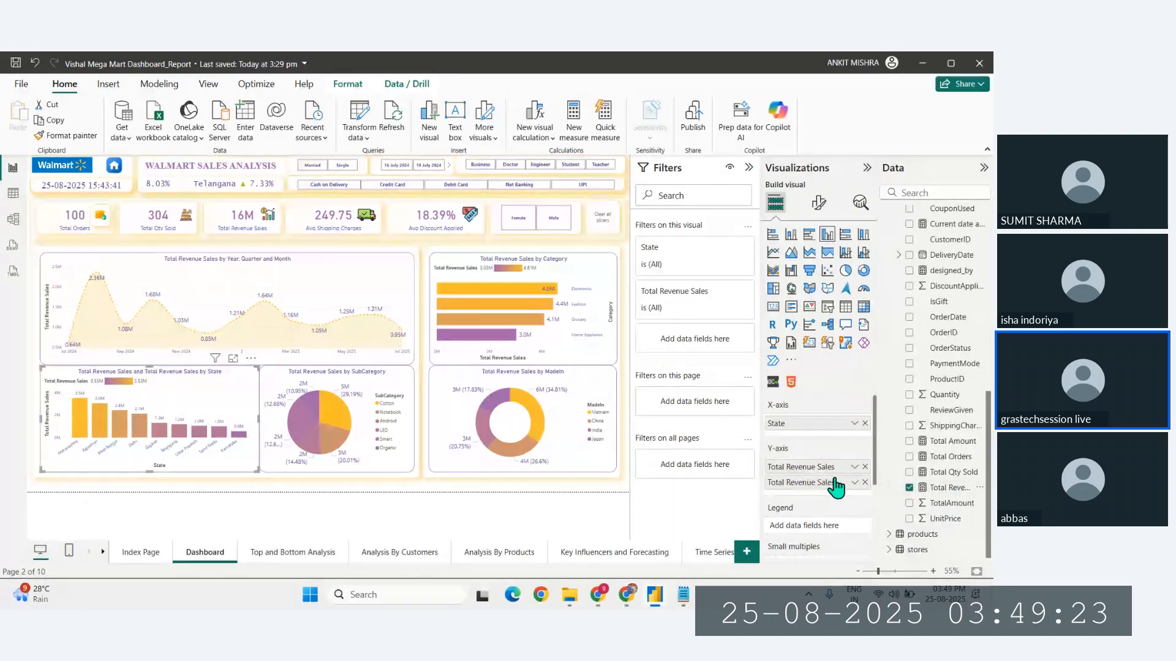
Step: Show the second Total Revenue Sales value as percent of grand total and move it to the state chart's tooltips
click(855, 483)
mouse_move(888, 549)
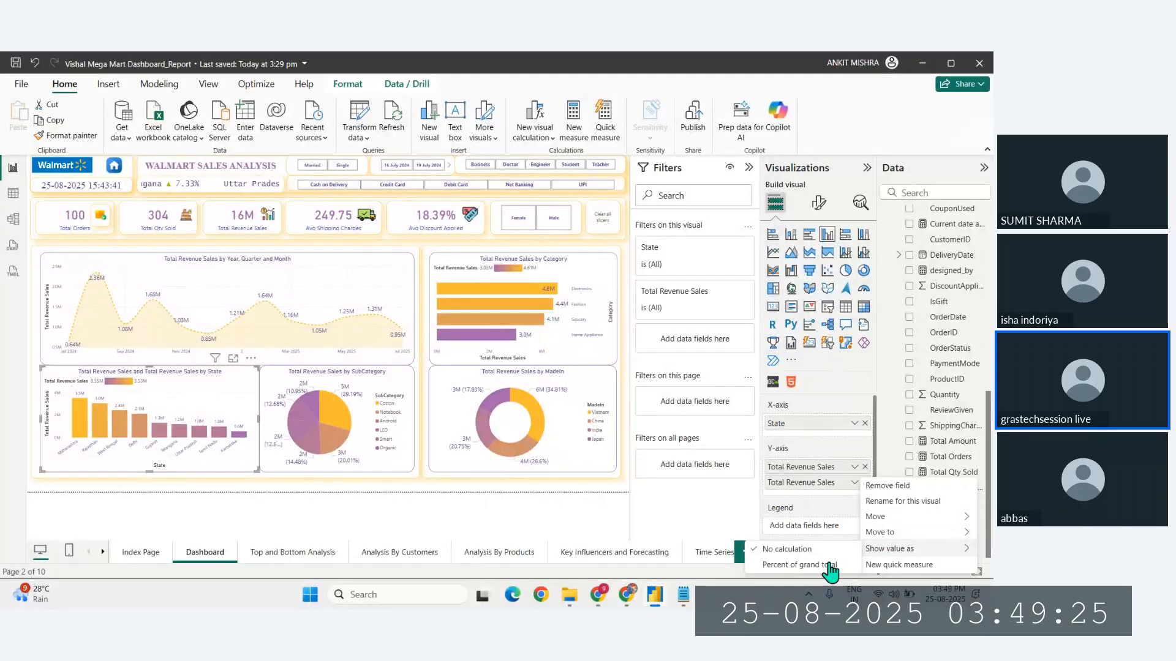
click(821, 566)
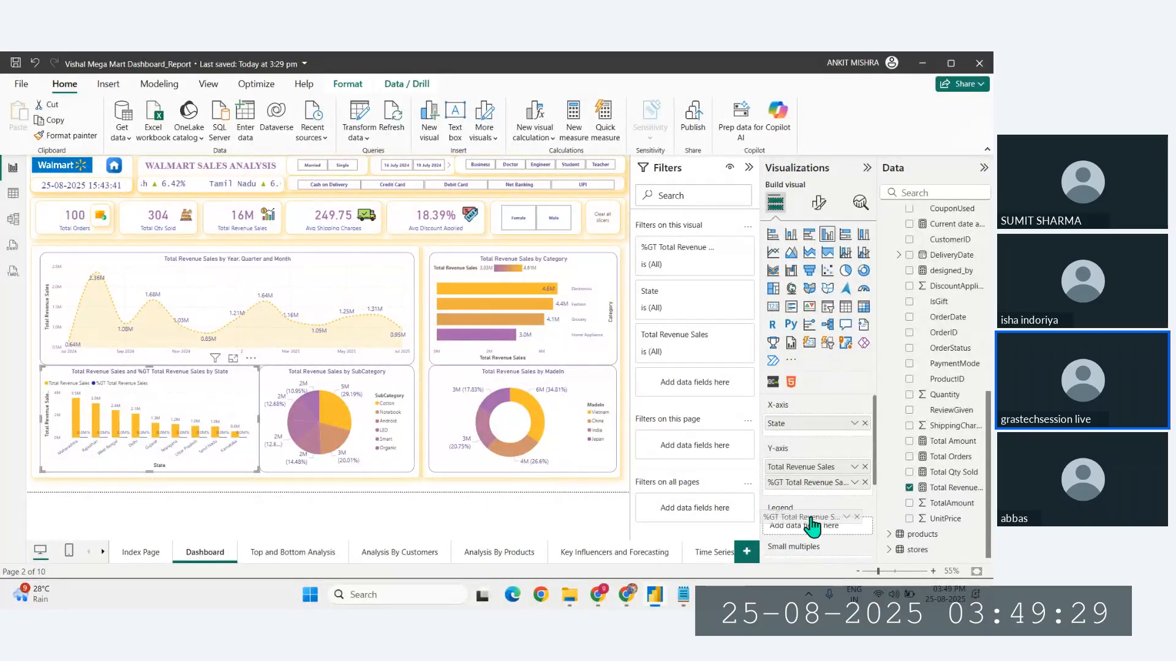
scroll(809, 499, down, 2)
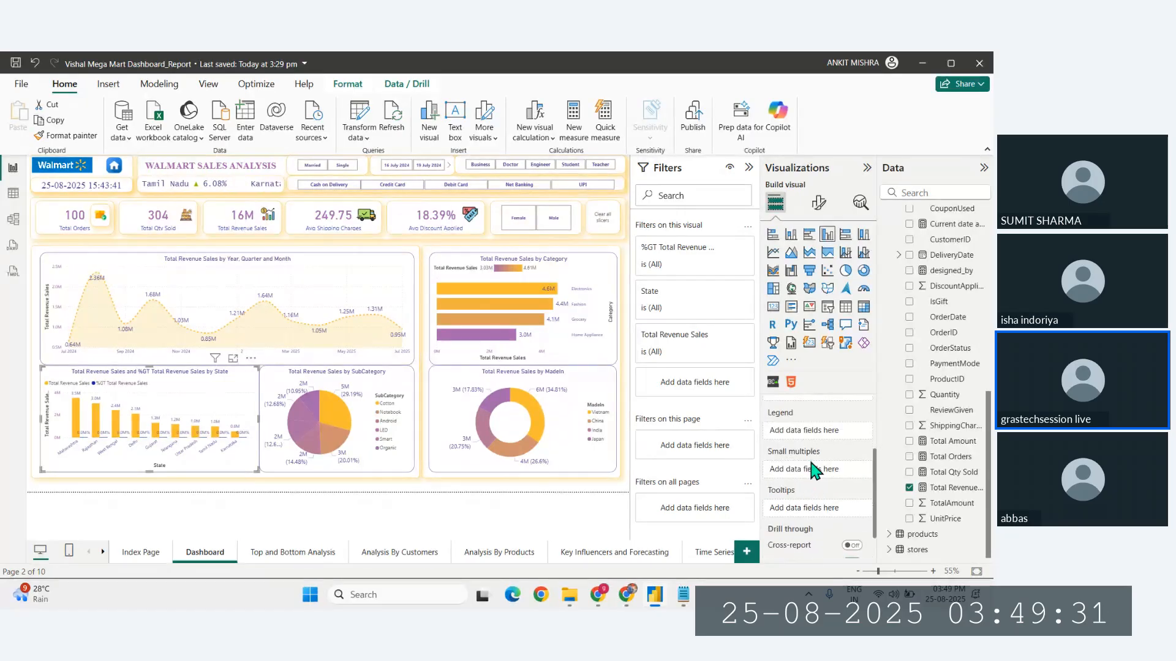
drag(807, 419, 804, 547)
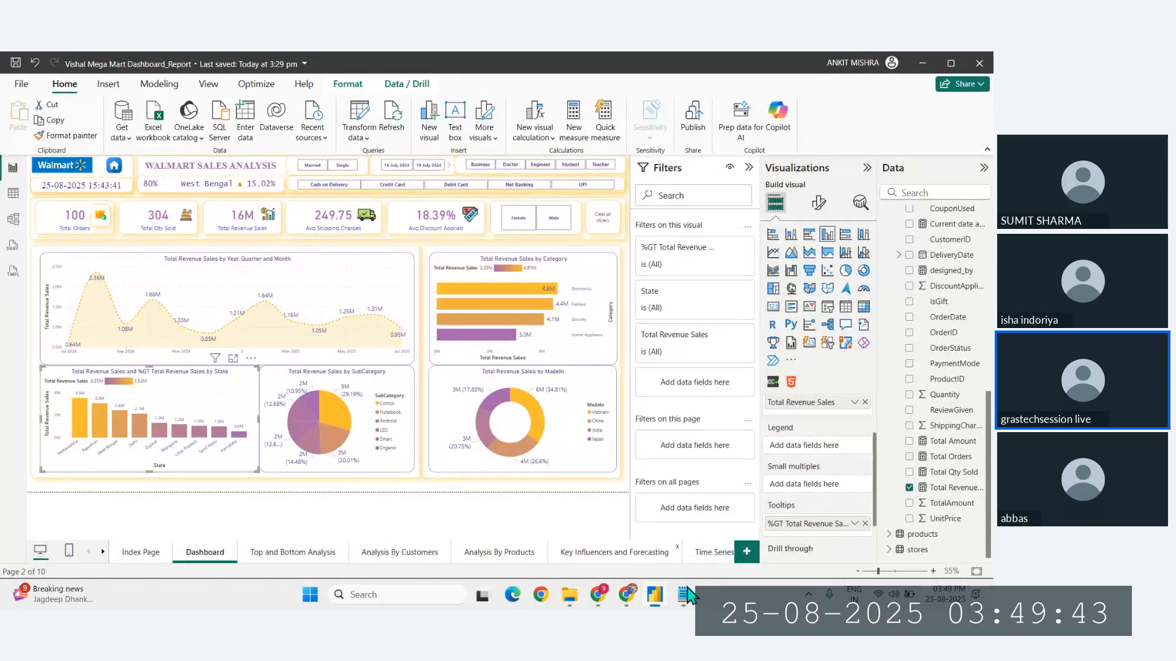
Step: Switch back to the Notepad note and begin a new line with "Maharashtra"
mouse_move(684, 596)
click(712, 566)
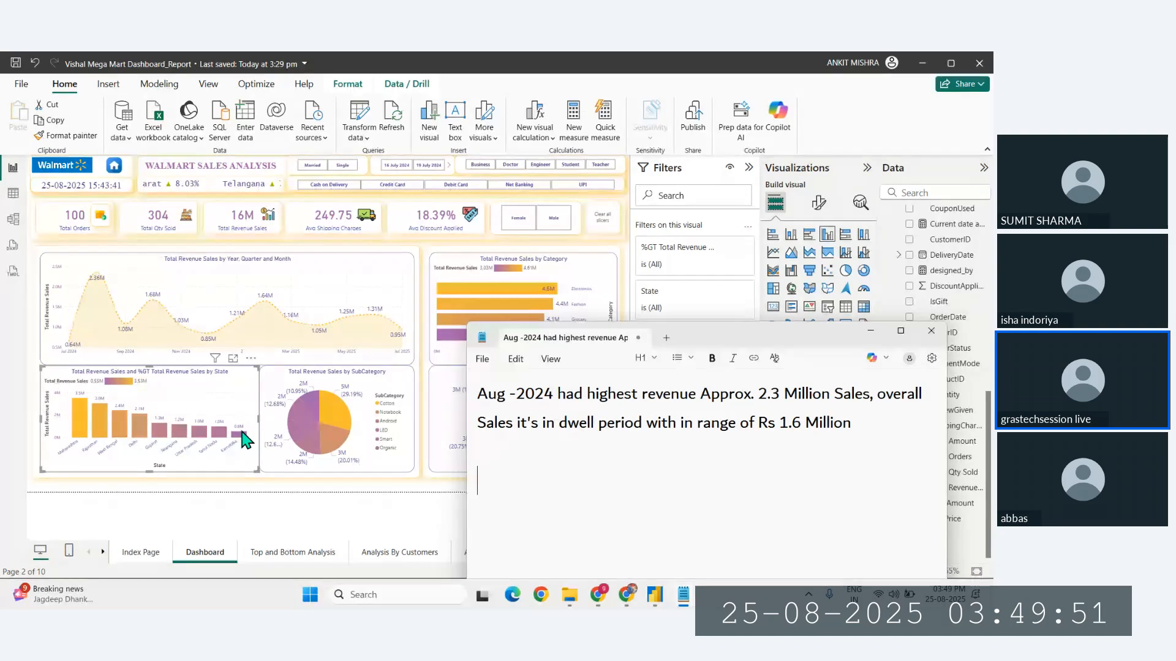
mouse_move(237, 436)
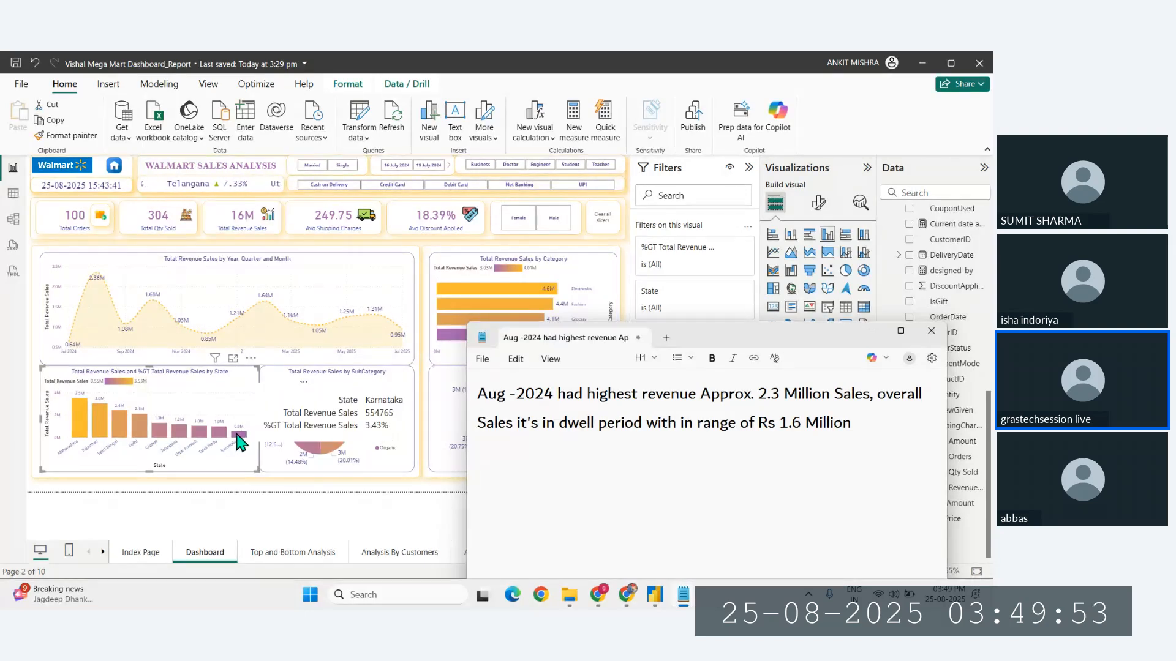
text(Maha)
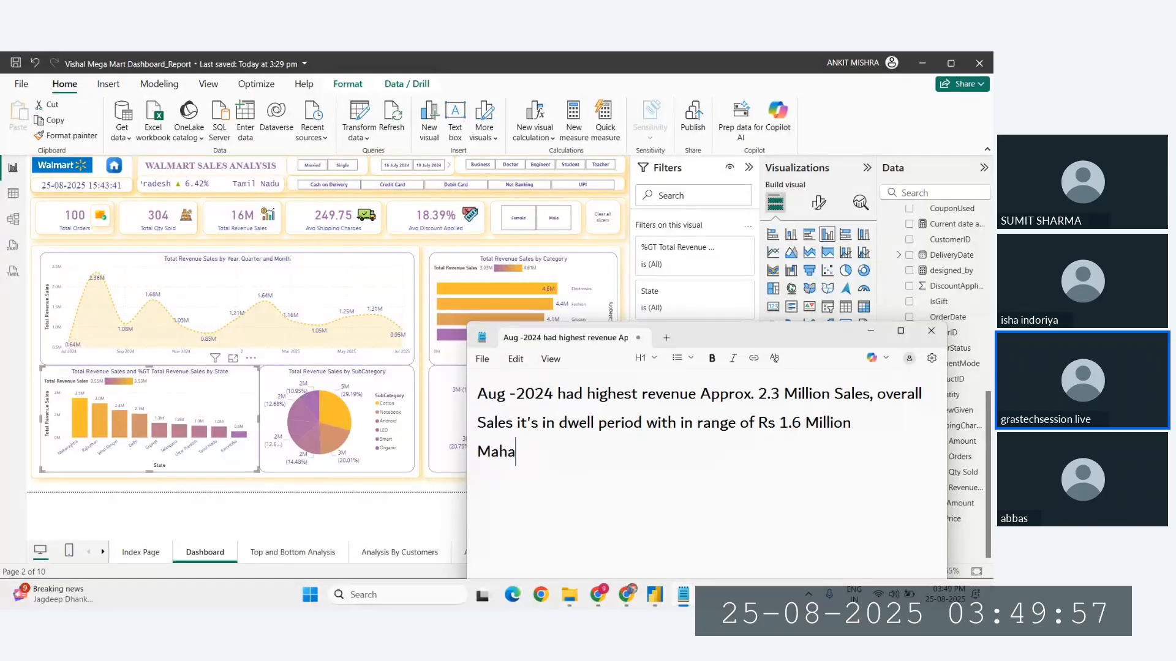
text(rasht)
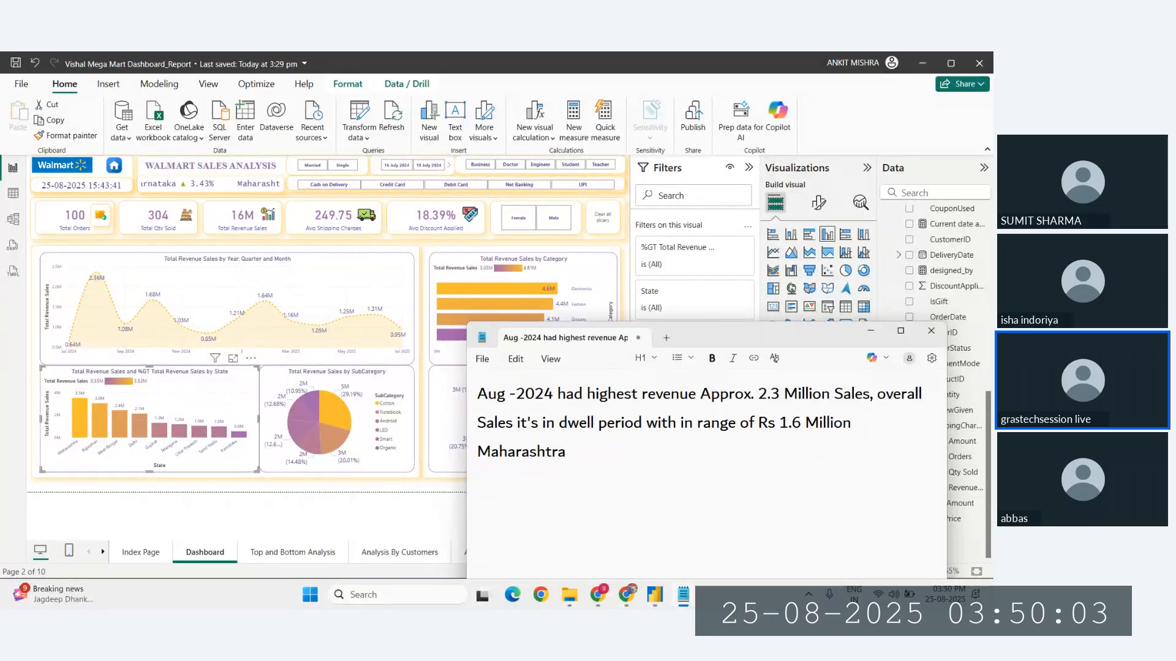
text(ra)
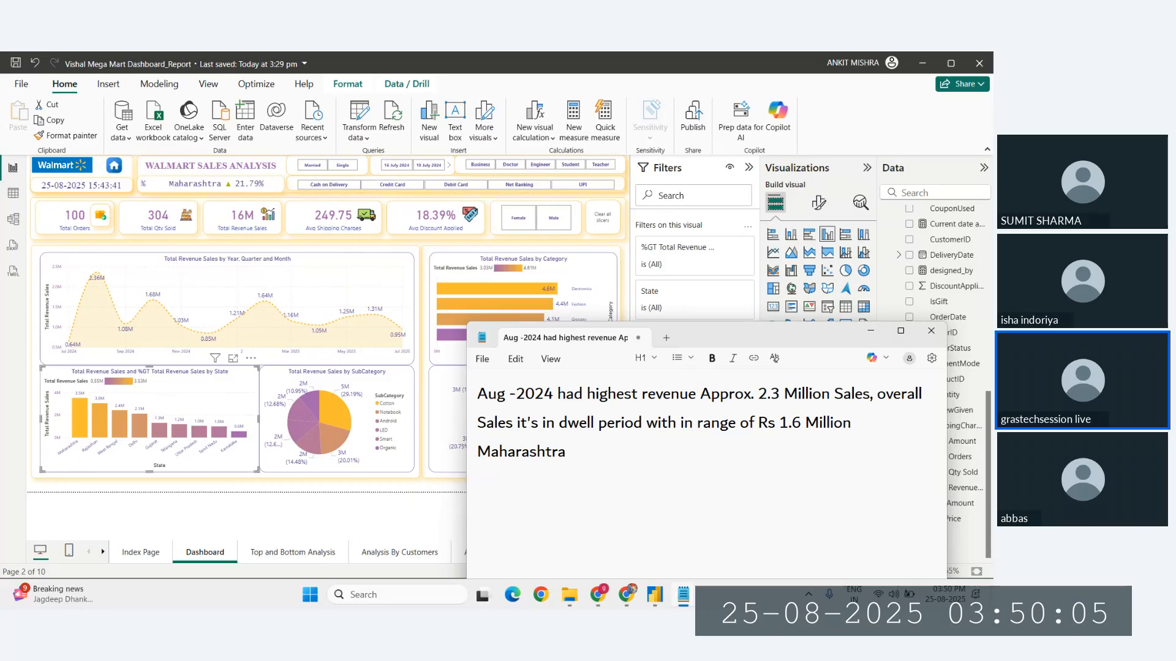
Step: Continue the Maharashtra line in the note so it reads "Maharashtra has highest Revenue"
text( has highes)
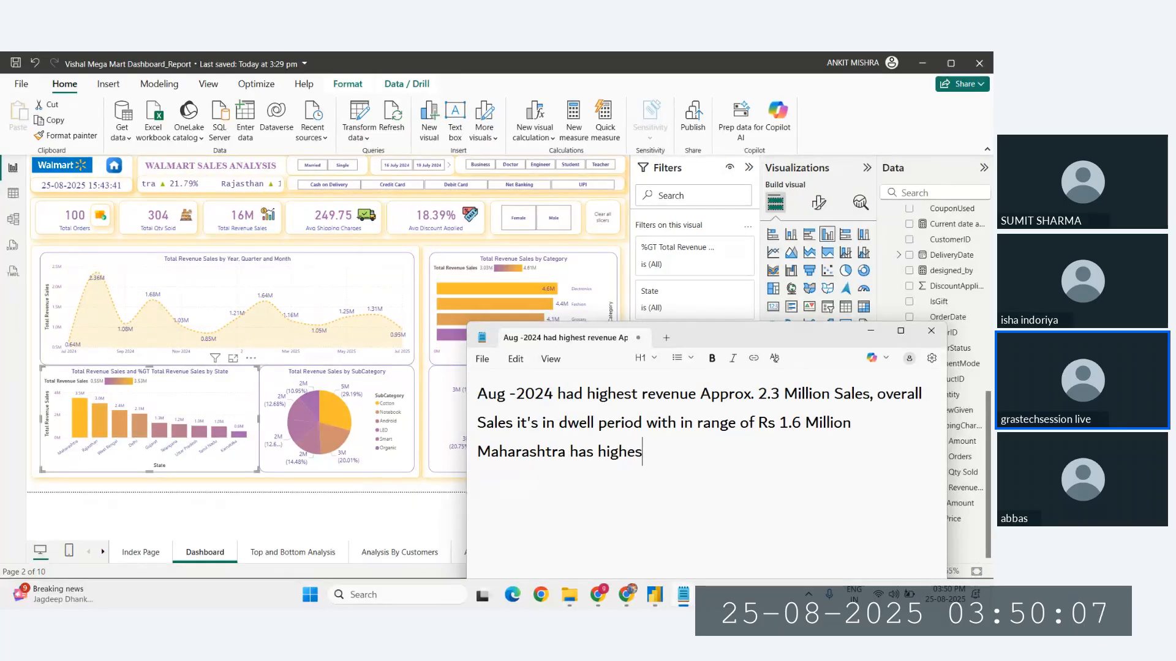
text( revenu)
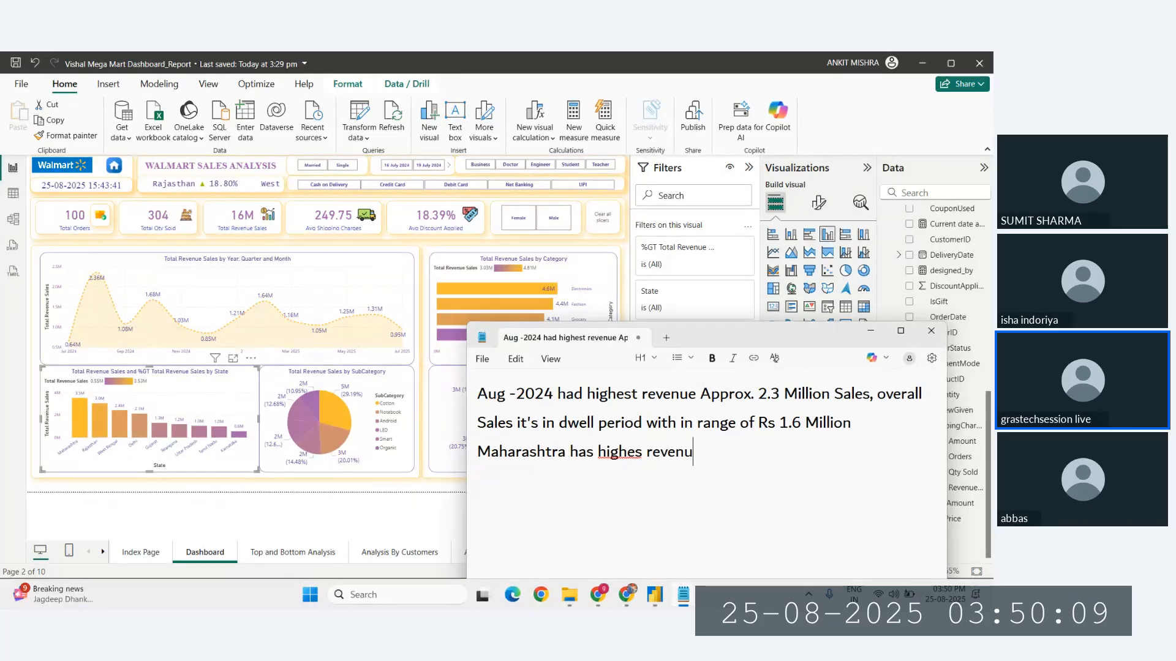
key(BackSpace)
key(BackSpace)
key(BackSpace)
key(BackSpace)
key(BackSpace)
key(BackSpace)
key(BackSpace)
text(t)
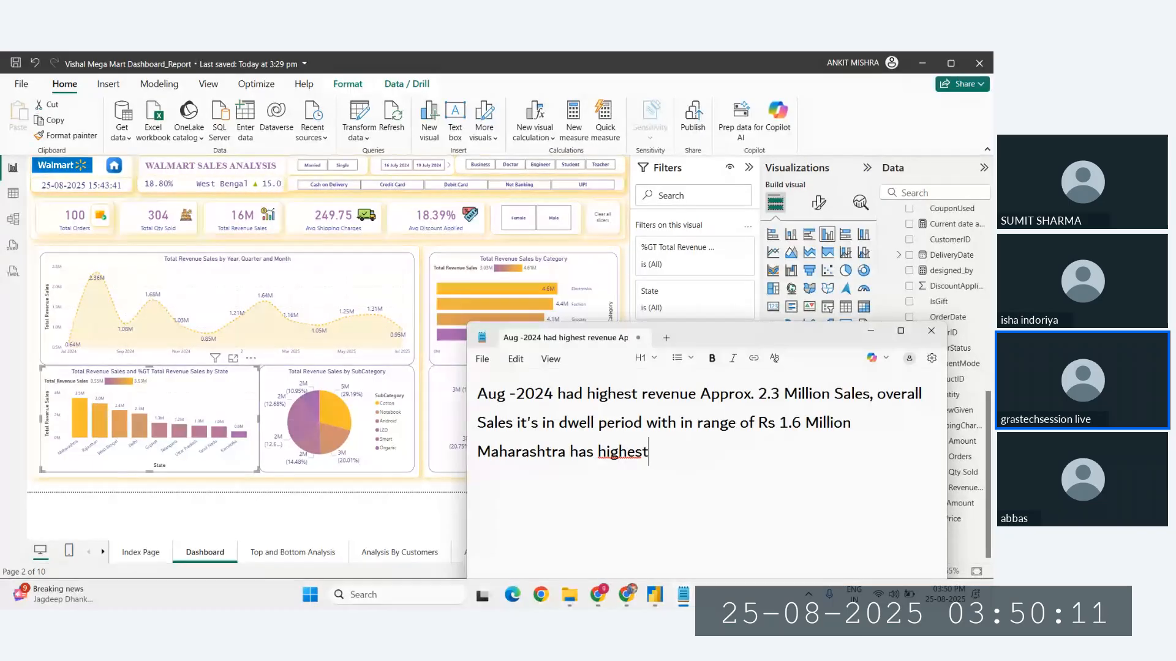
text( Revenue)
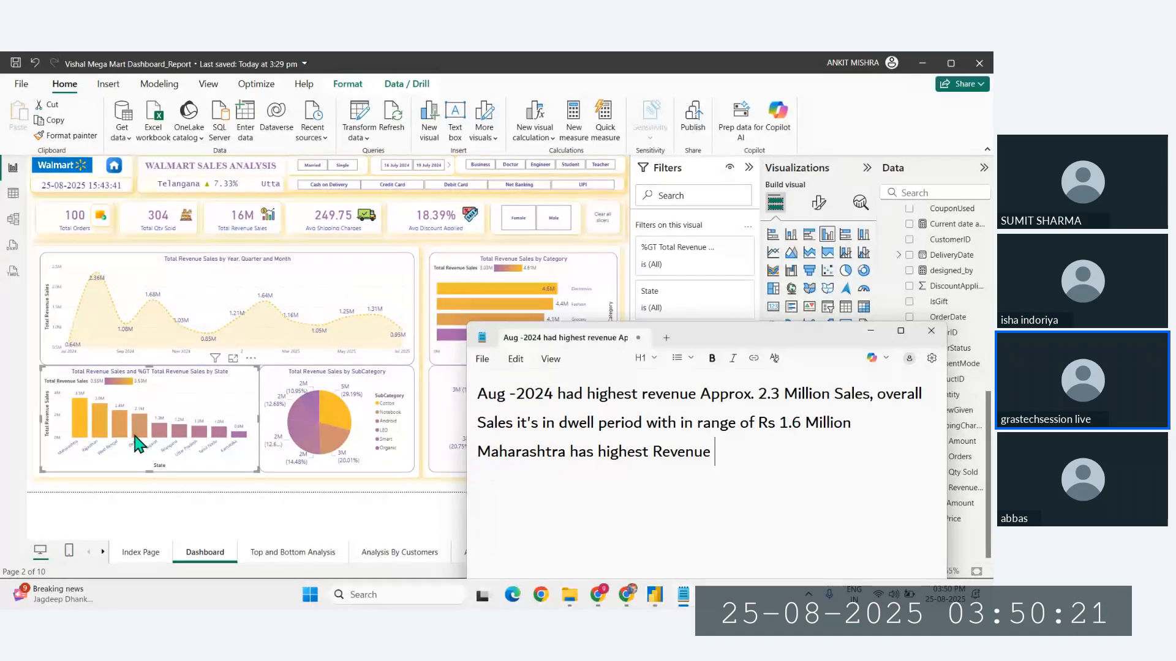
Step: Switch to Chrome and search Google in a new tab for "india map with states"
mouse_move(120, 436)
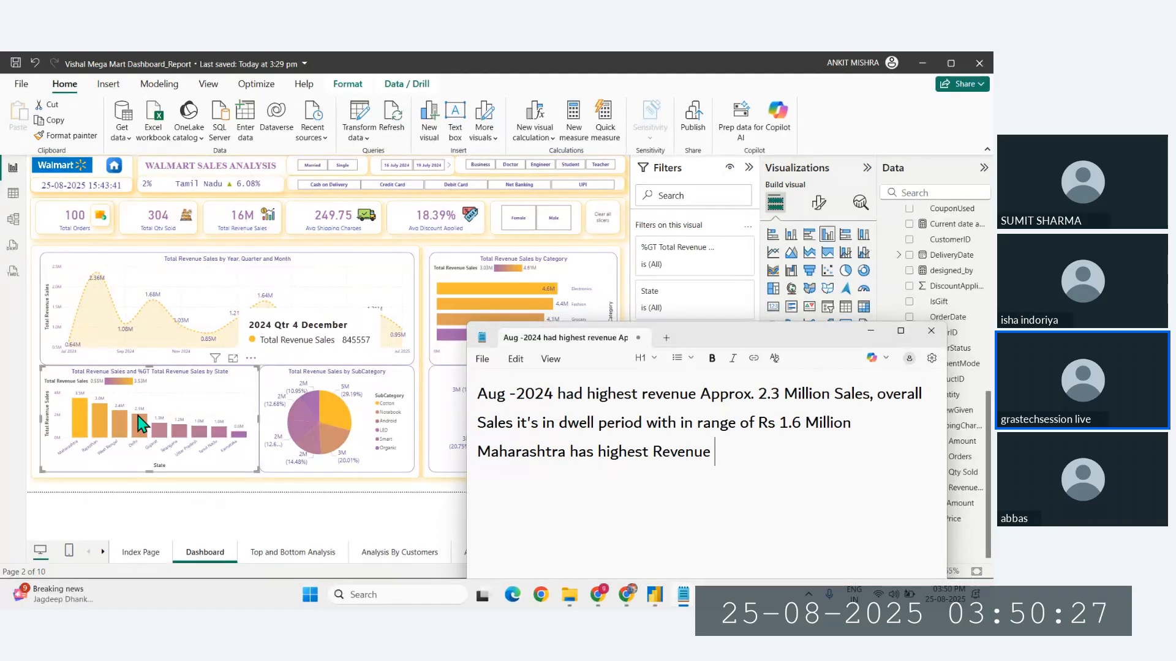
mouse_move(167, 423)
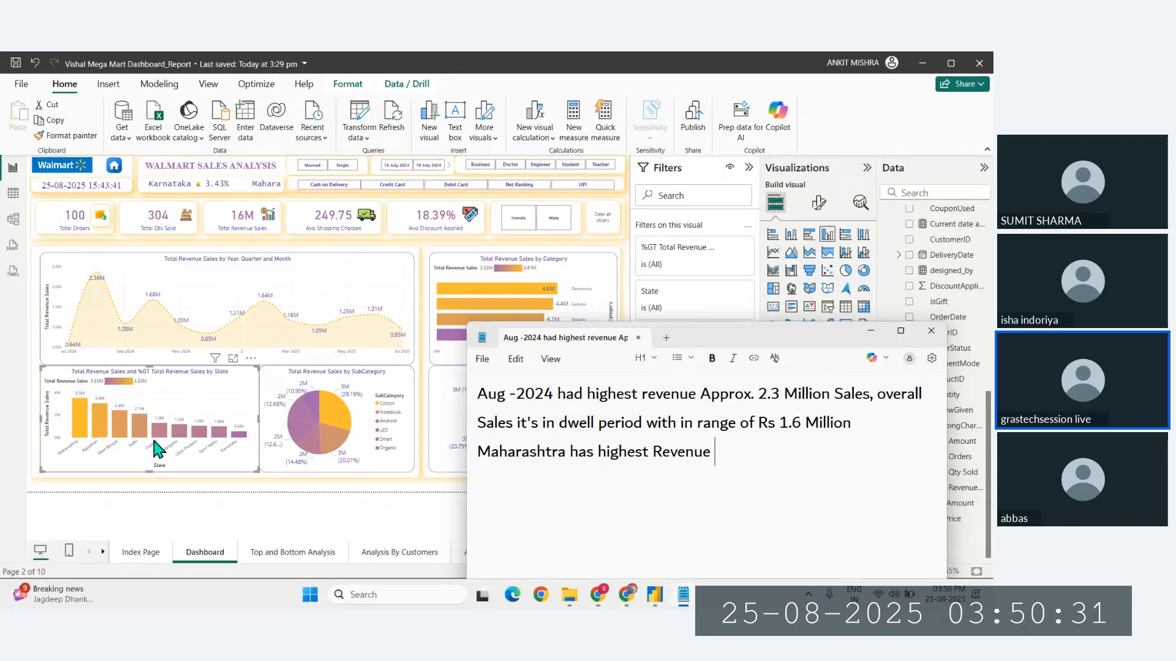
click(598, 595)
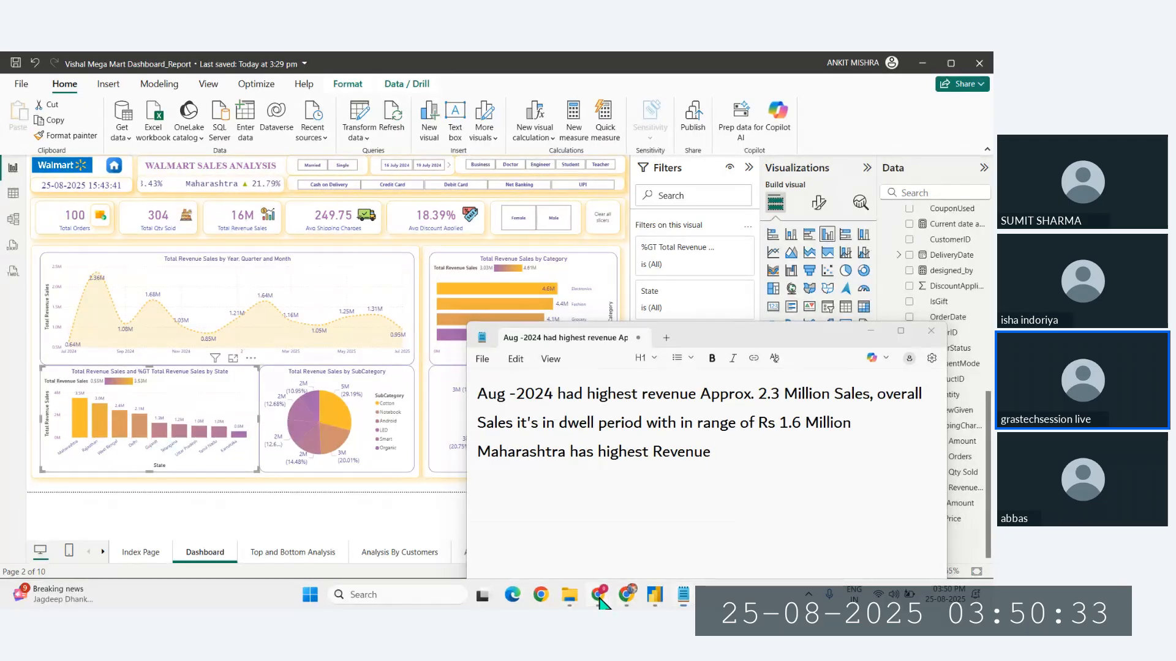
click(627, 595)
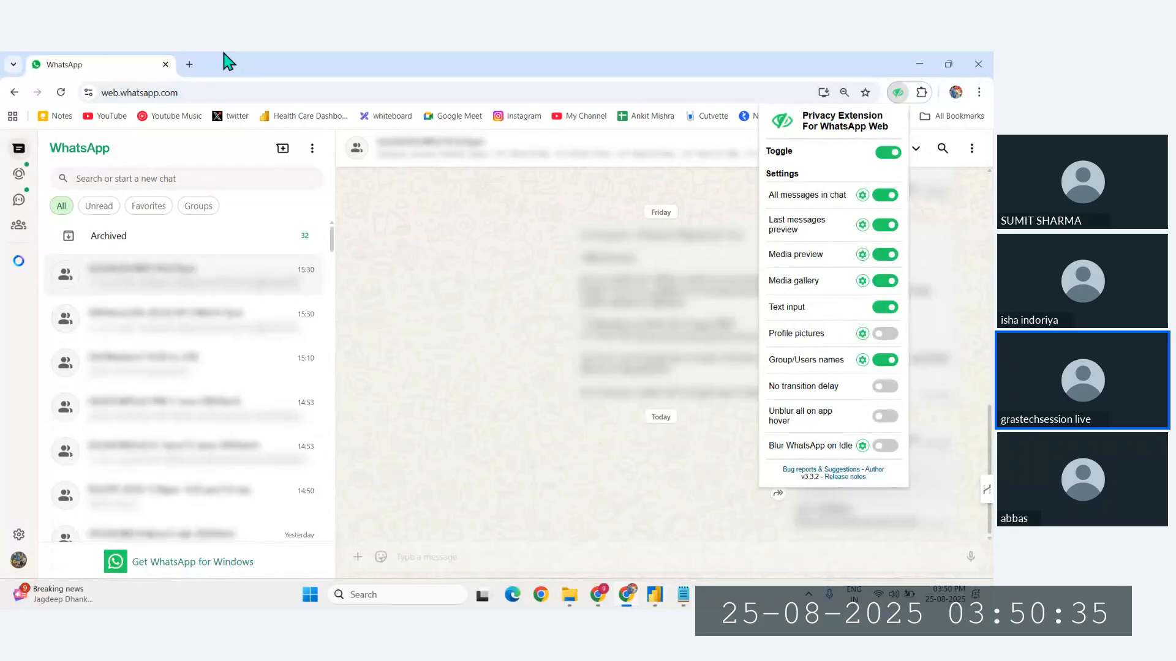
click(180, 64)
text(in)
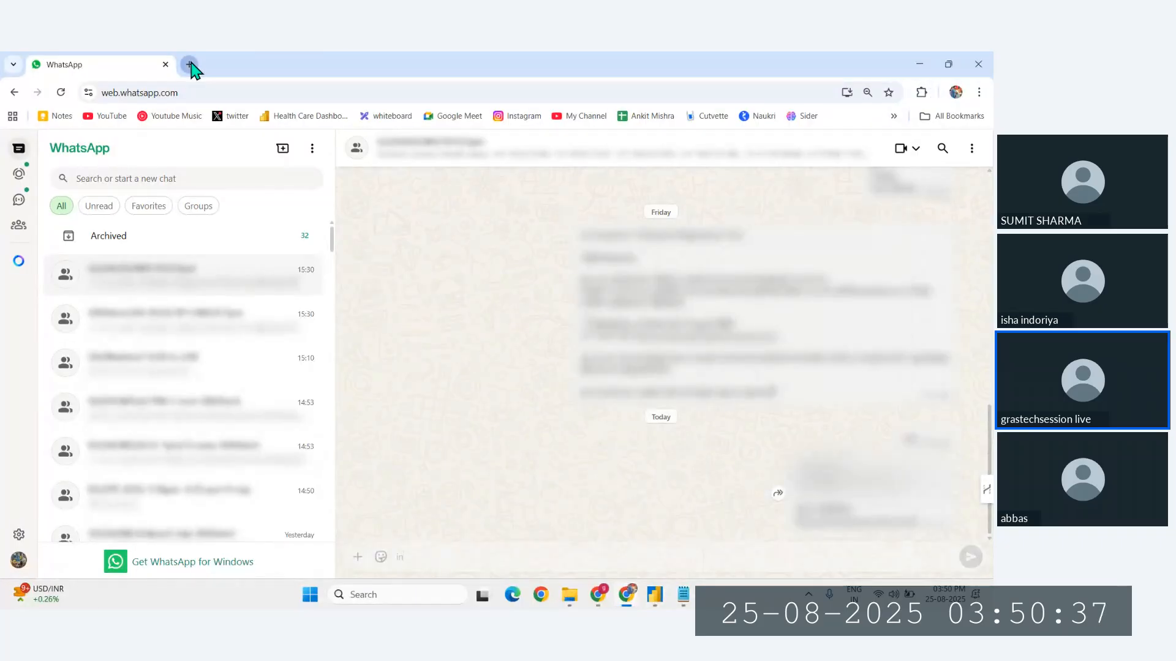
click(190, 65)
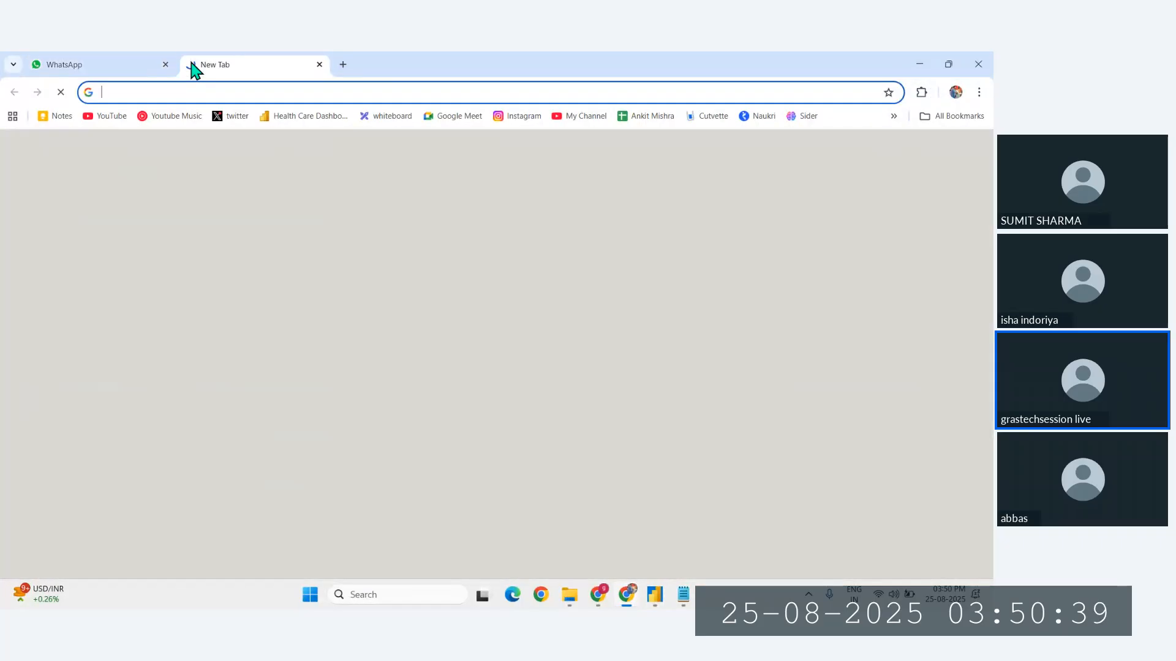
text(indian map woith sta)
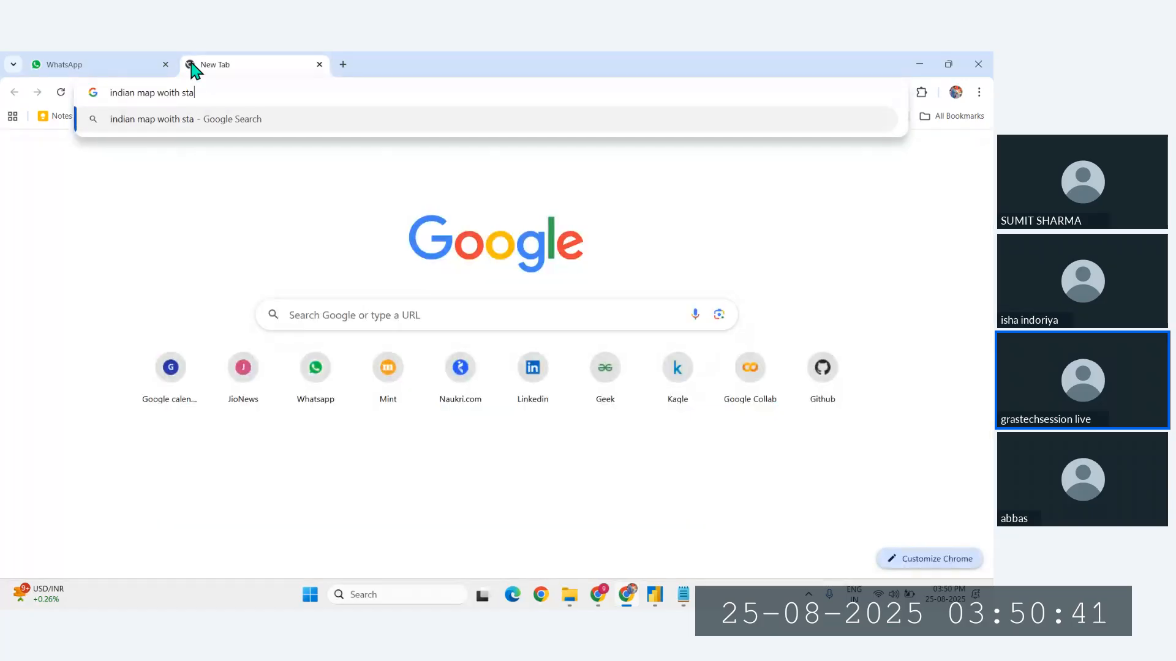
text(tes)
key(Return)
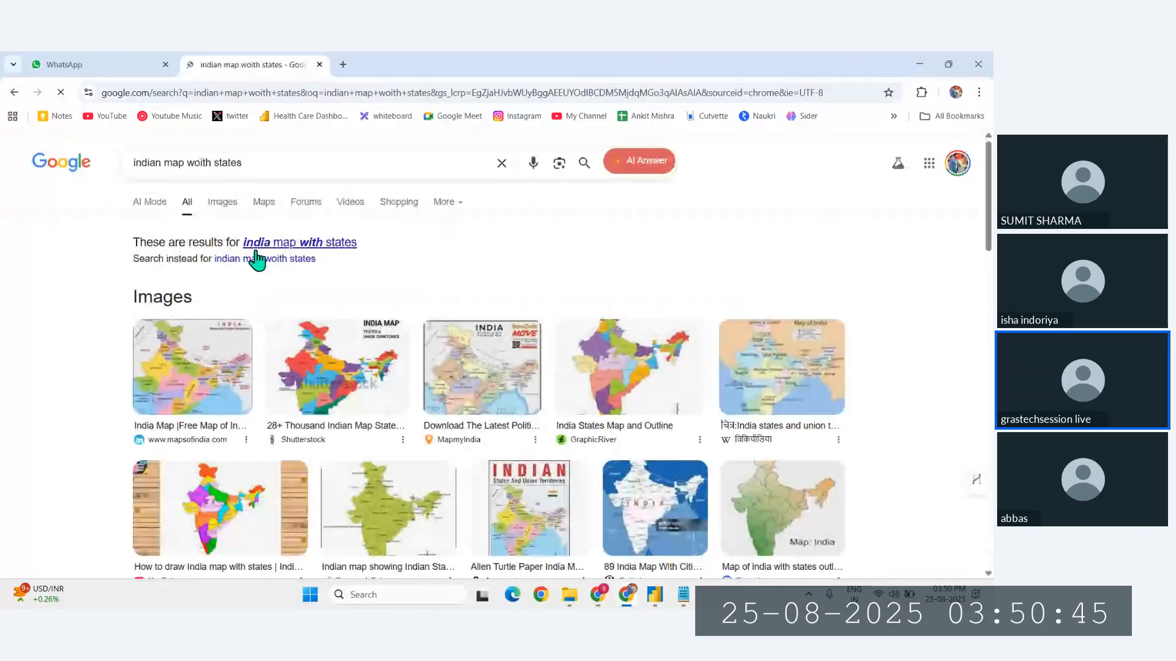
click(322, 245)
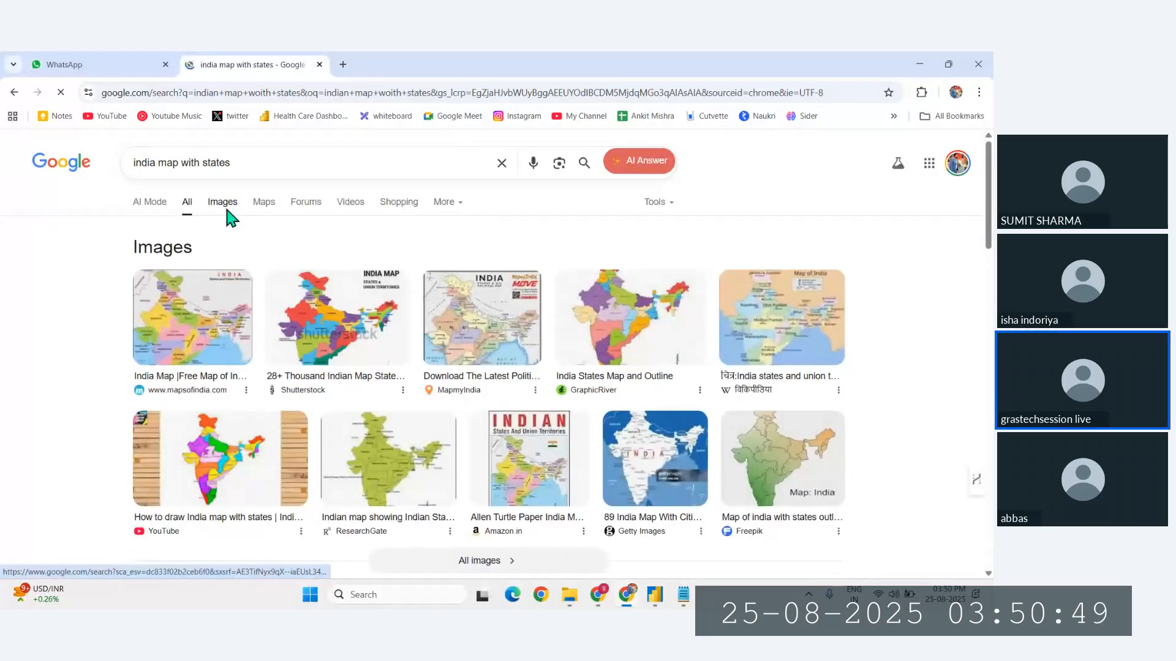
Step: Preview the India map image results, open the Pinterest map image in its own tab, and examine the states around Maharashtra and Gujarat
click(227, 208)
click(74, 337)
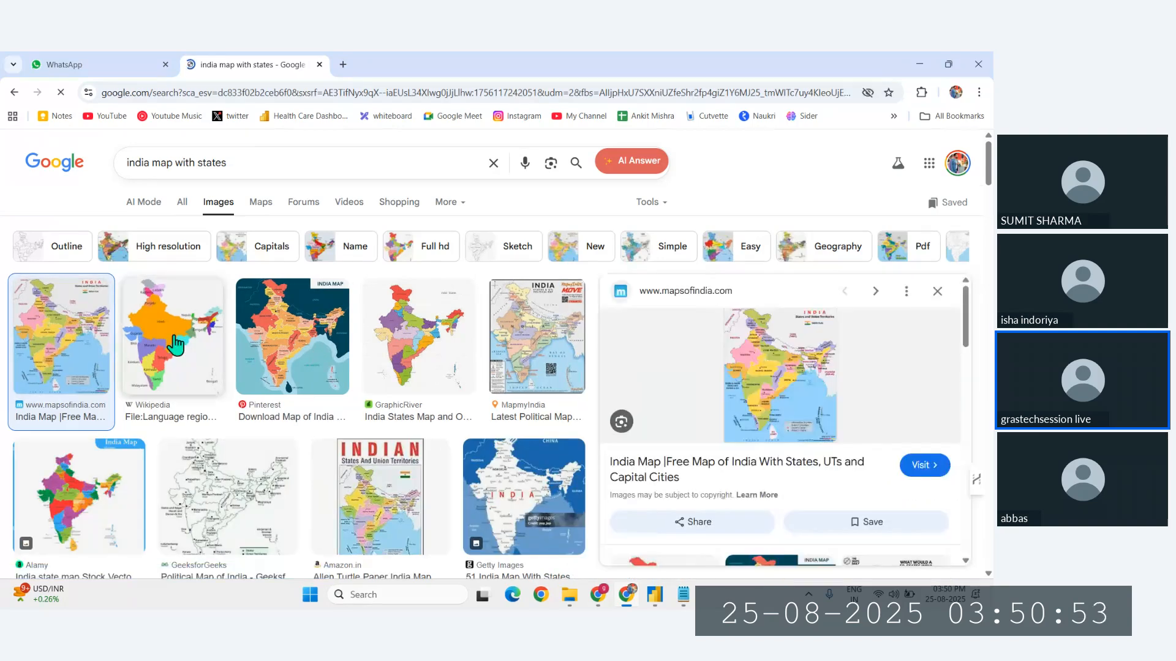
click(176, 344)
click(292, 337)
right_click(765, 387)
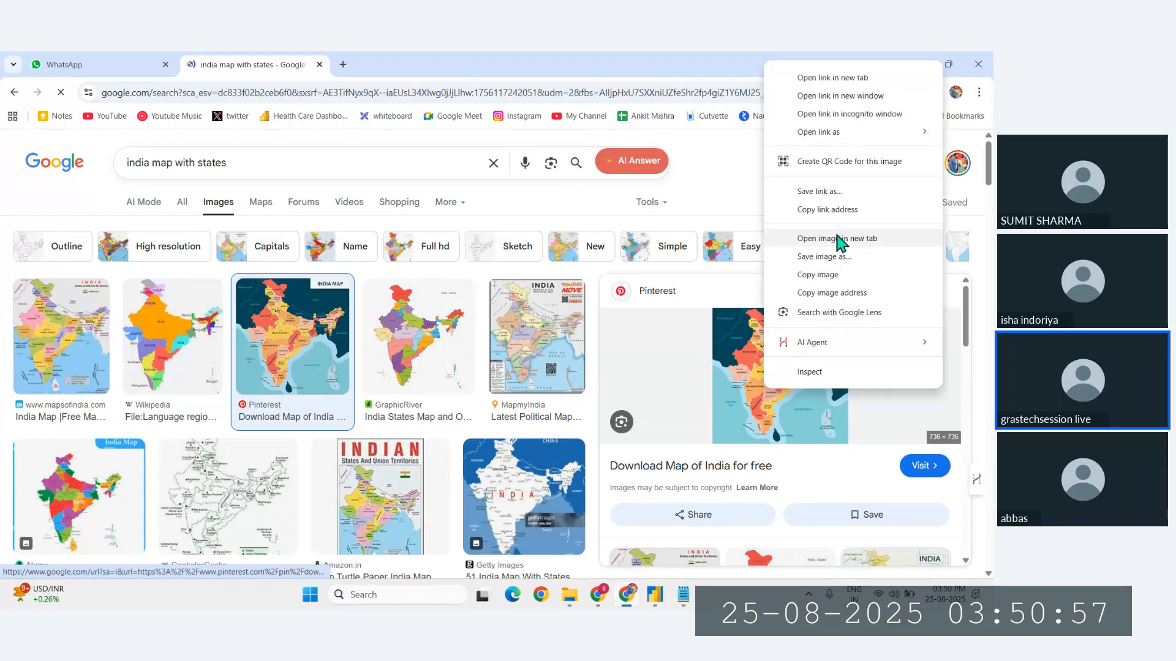
click(841, 239)
click(376, 62)
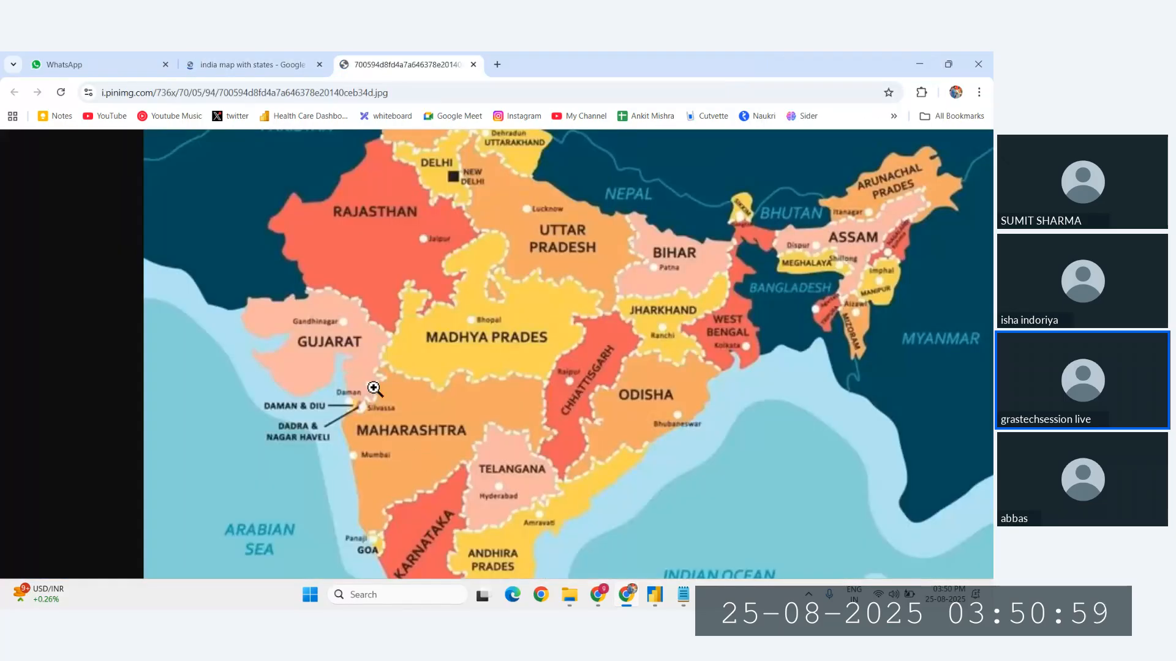
scroll(384, 402, down, 1)
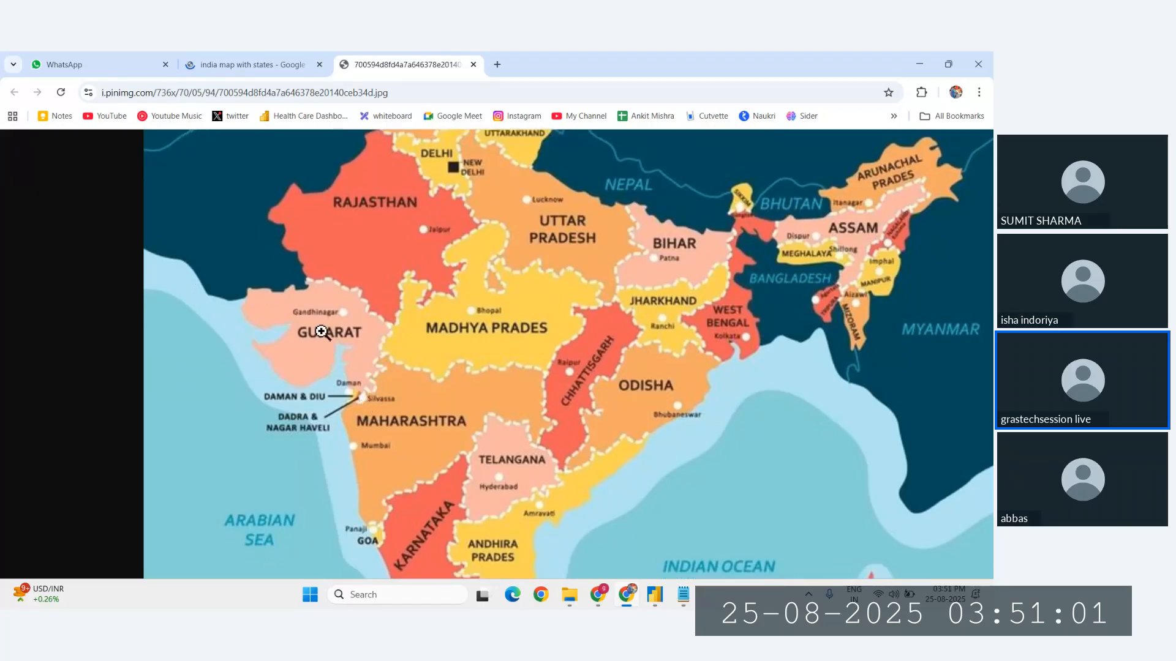
click(359, 338)
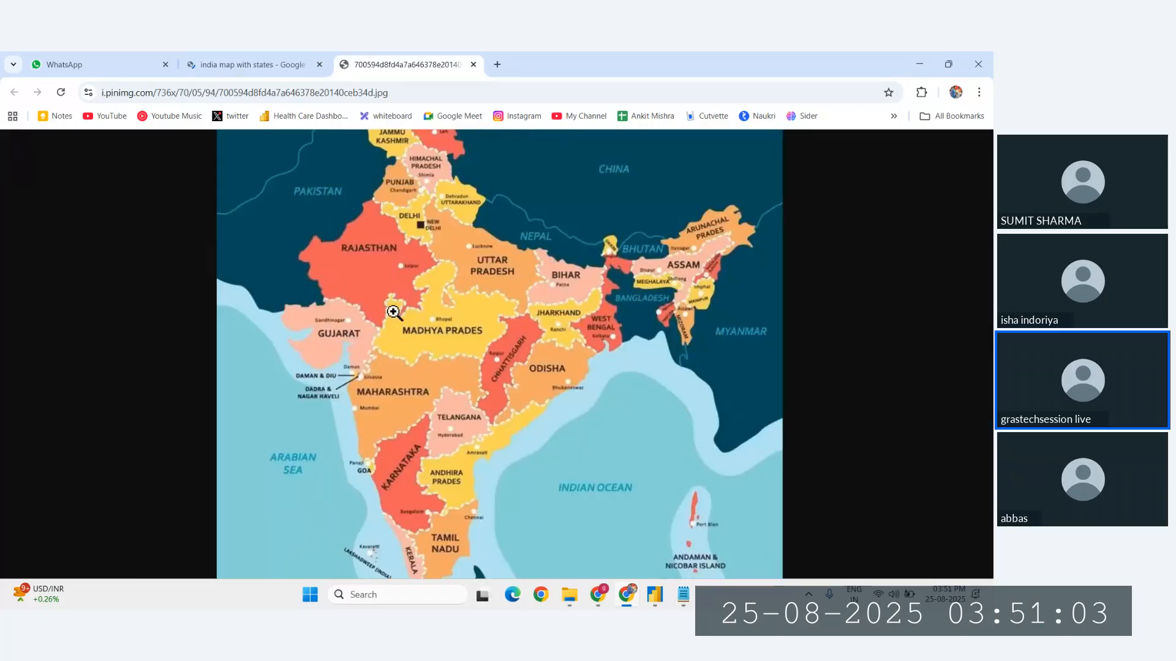
Step: Search in a new tab for "maharashtra and gujarat fall in which part of india" and highlight the region named in the answer
click(497, 65)
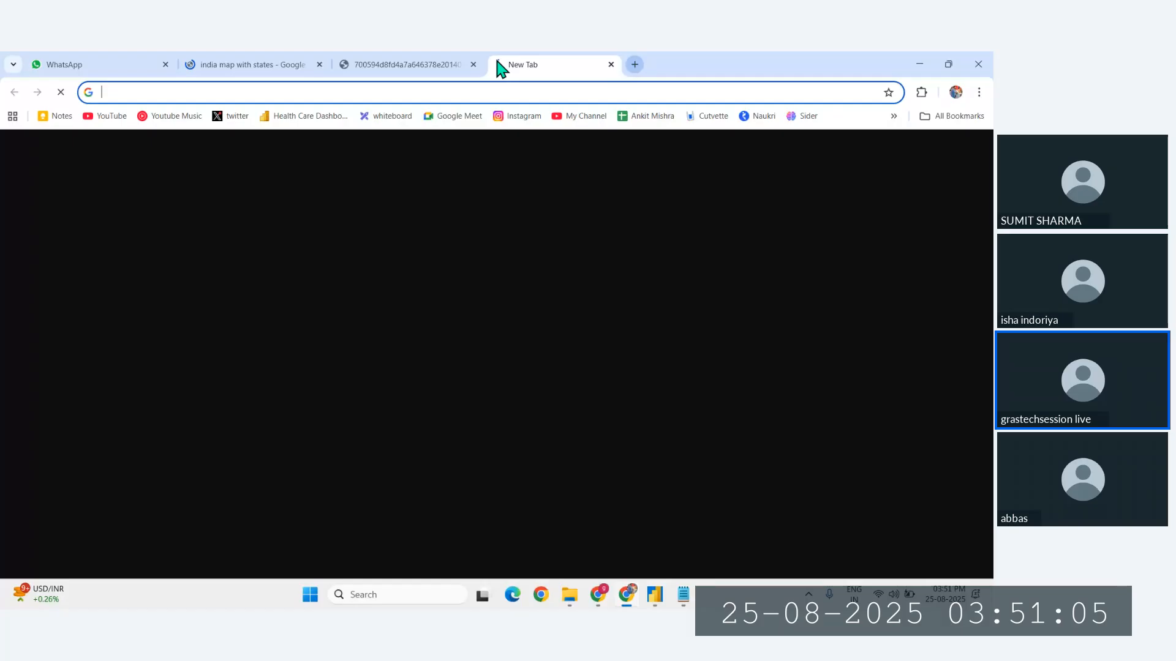
text(maharashtra fall in)
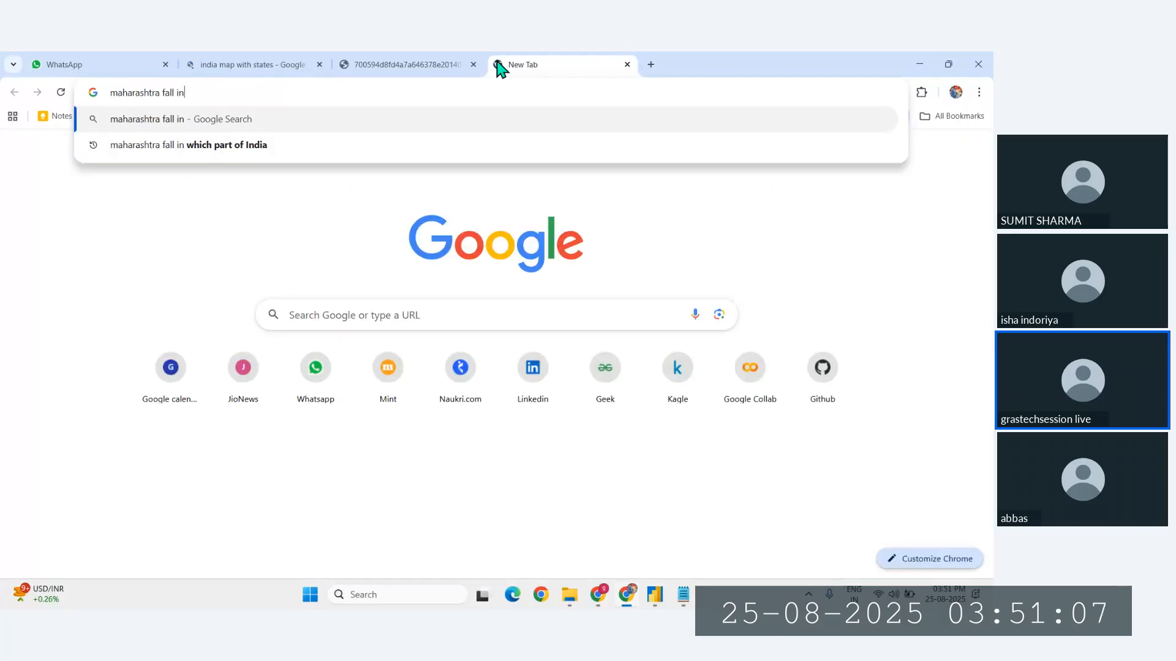
key(BackSpace)
key(BackSpace)
key(BackSpace)
key(BackSpace)
key(BackSpace)
key(BackSpace)
key(BackSpace)
text(and )
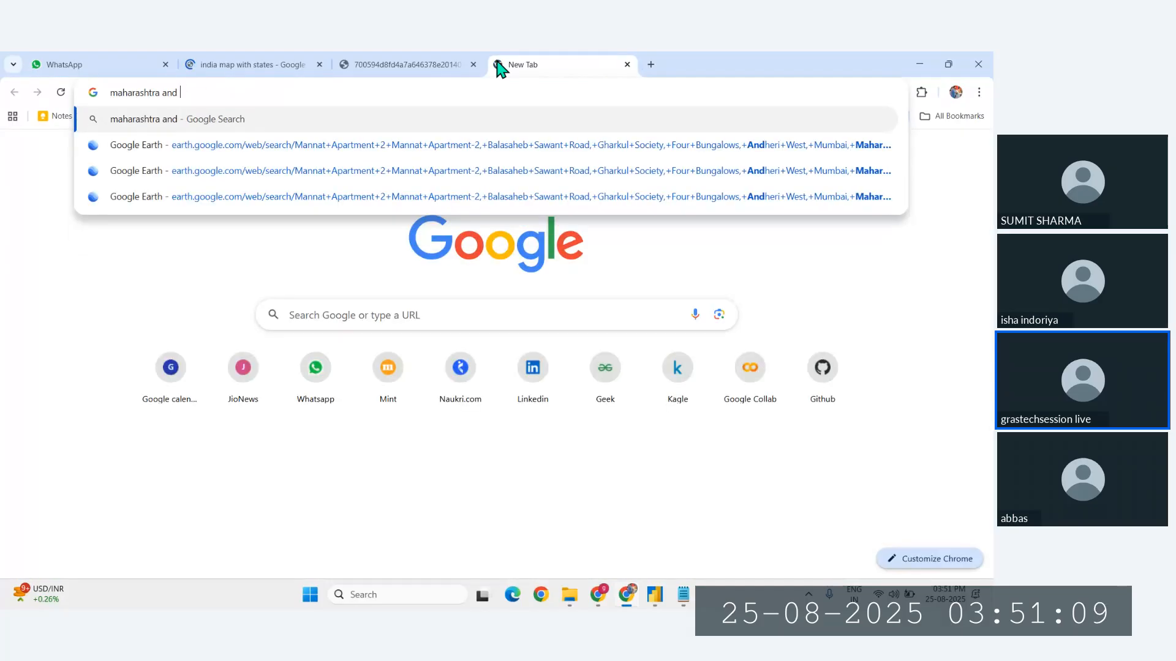
text(gujarat )
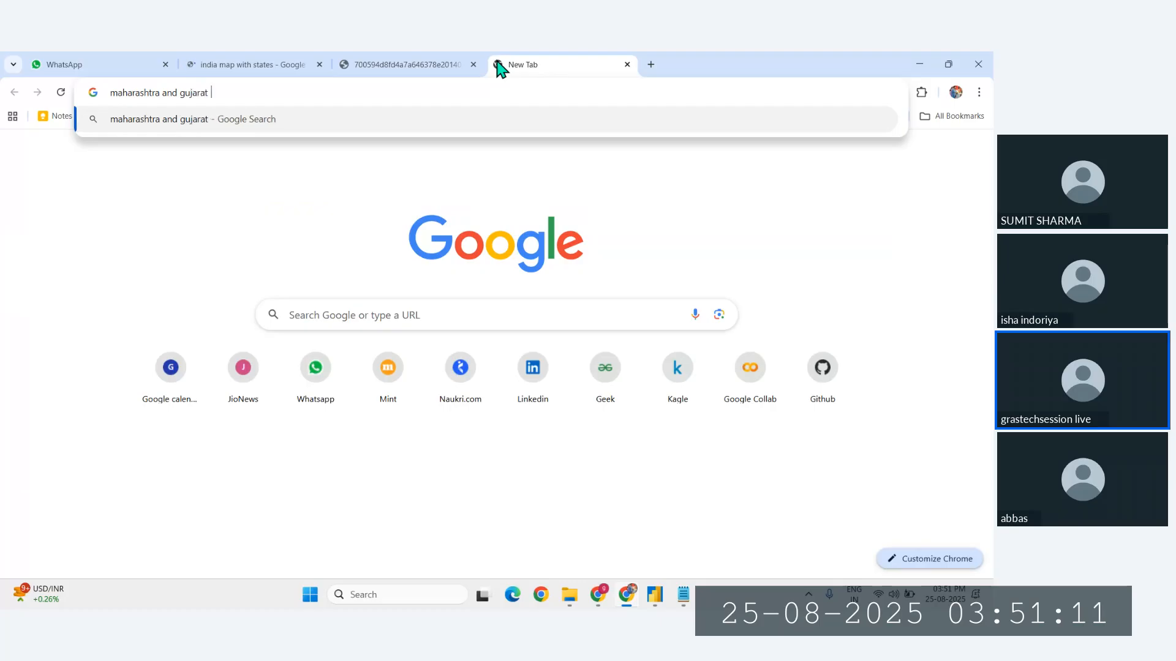
text(fall in which)
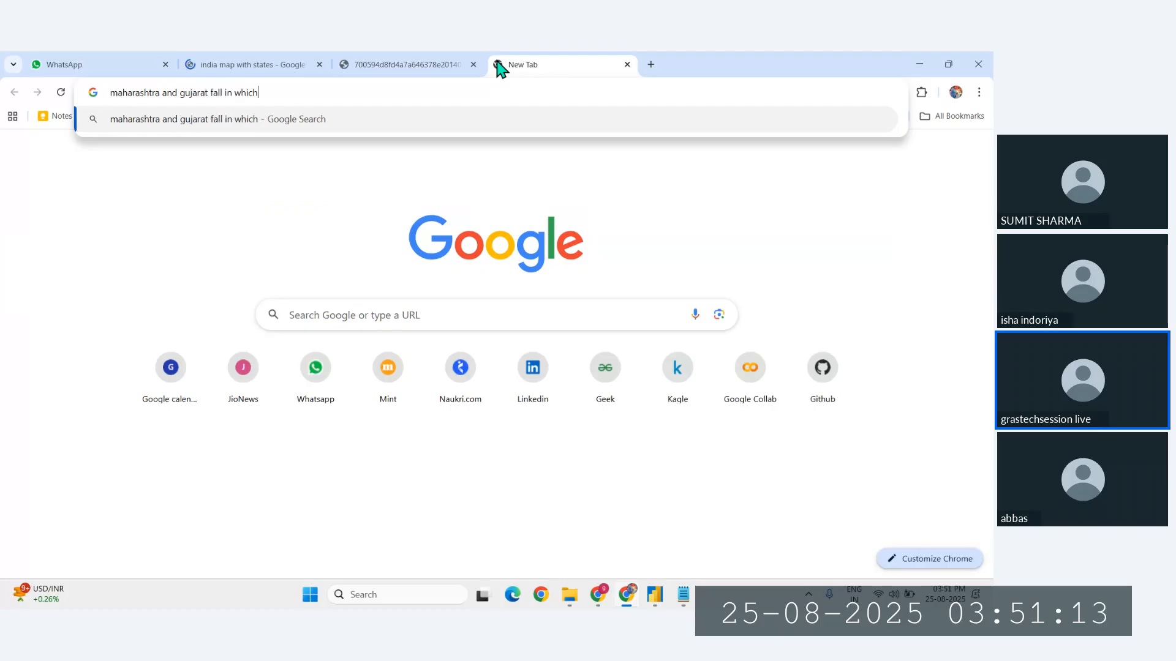
text( part of ind)
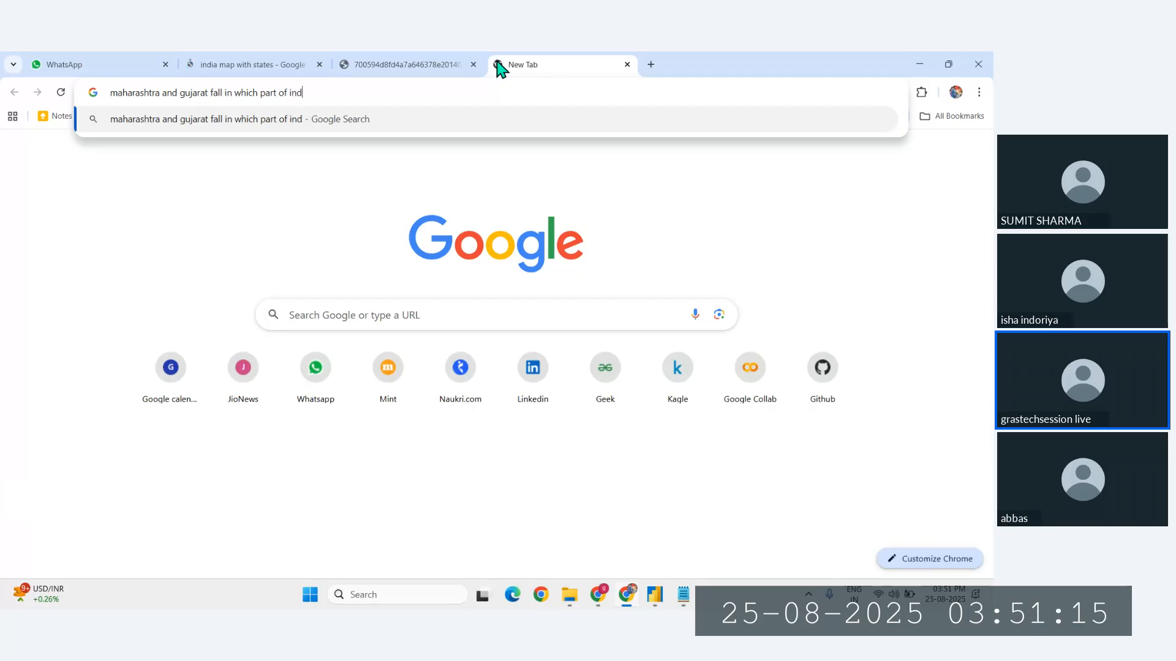
text(ia)
key(Return)
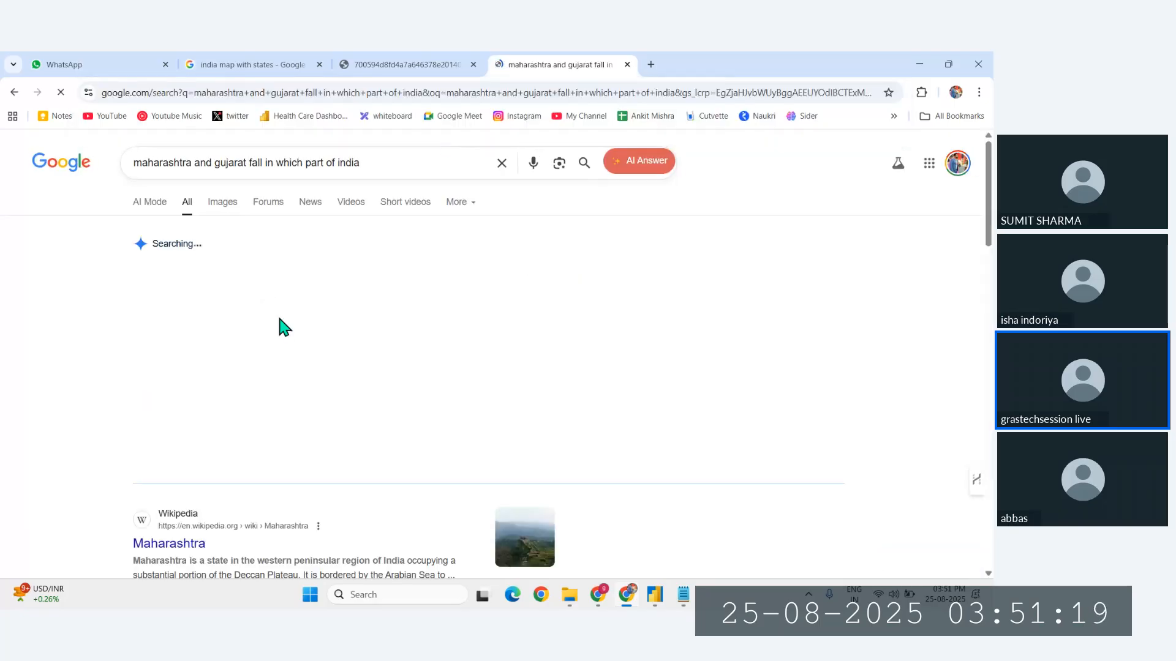
drag(343, 301, 420, 301)
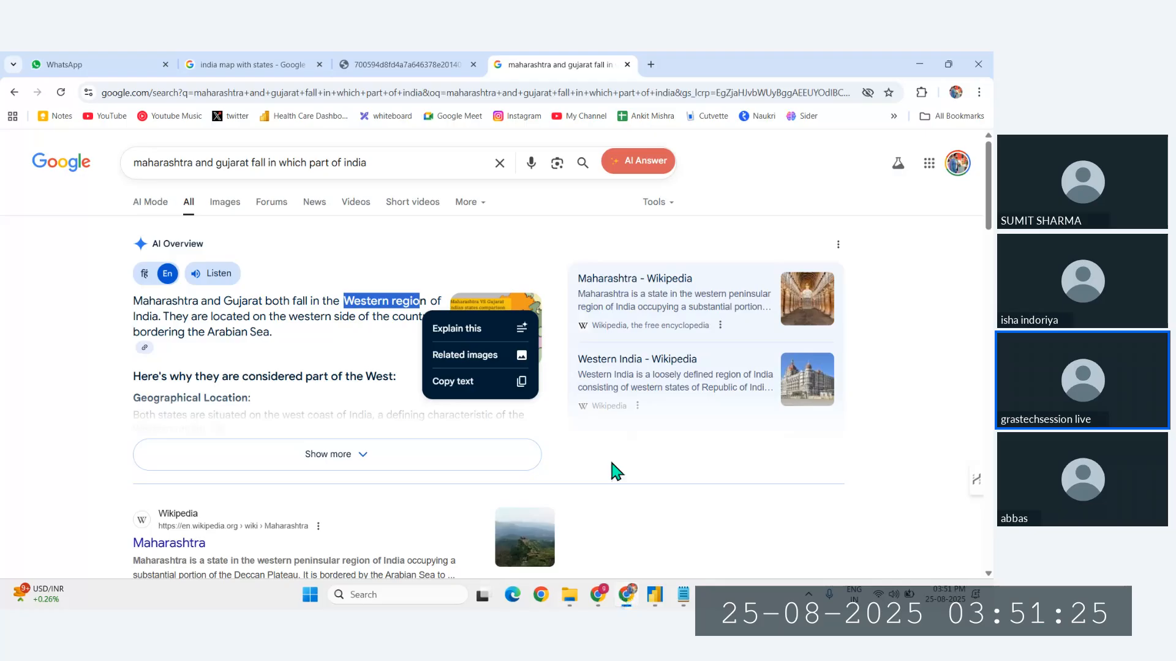
Step: Switch to Power BI and inspect Delhi's revenue and percentage tooltip in the state chart
click(684, 596)
click(650, 601)
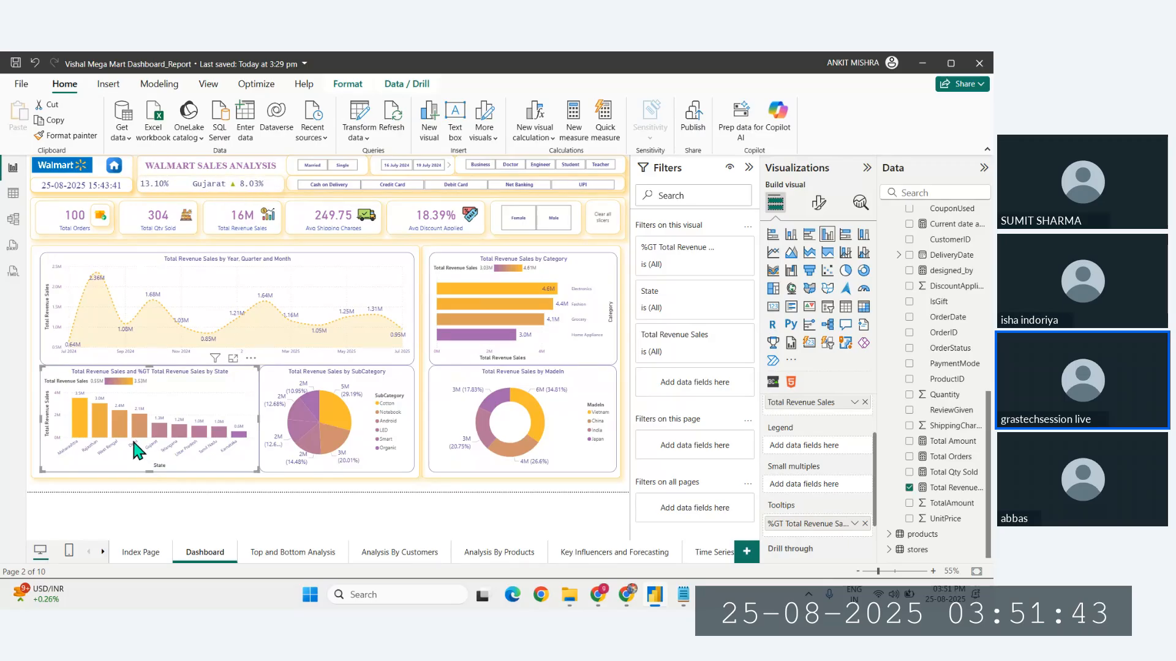
mouse_move(142, 443)
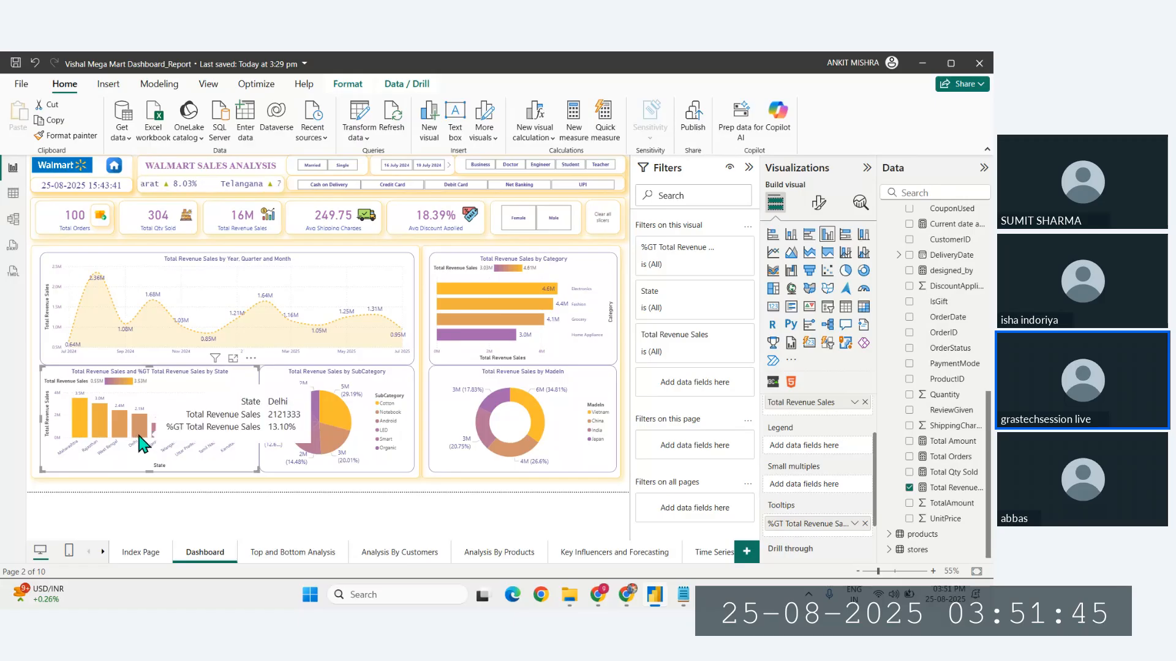
Step: Return to Chrome and change the search to ask which part of India Rajasthan and Delhi fall in
key(alt+Tab)
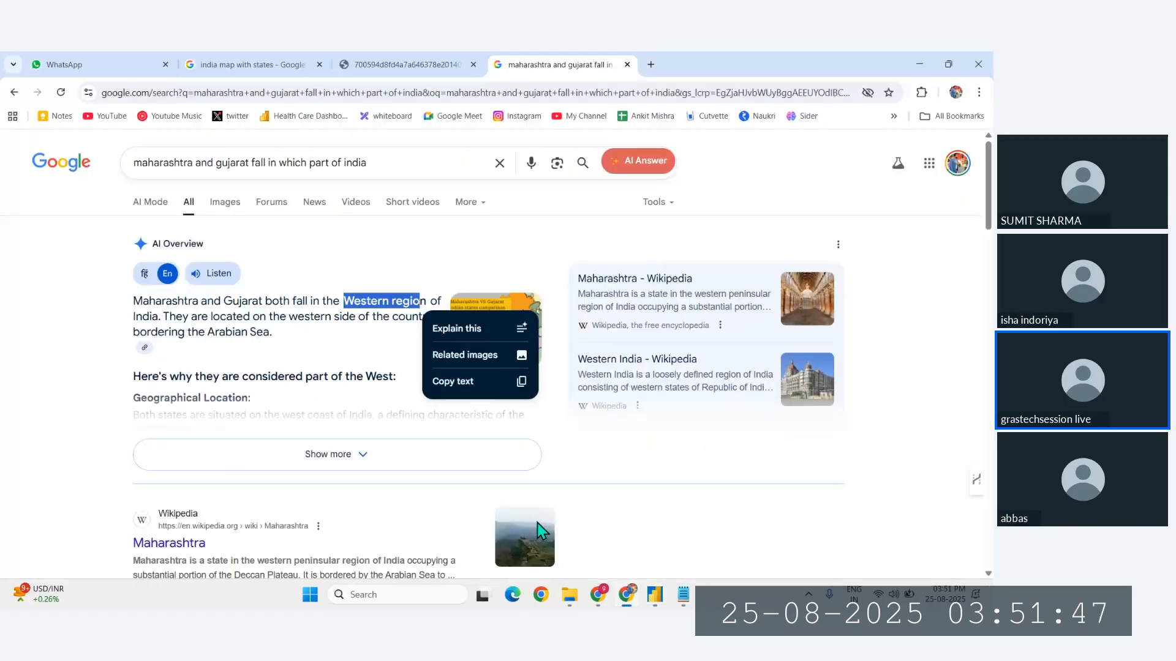
click(253, 163)
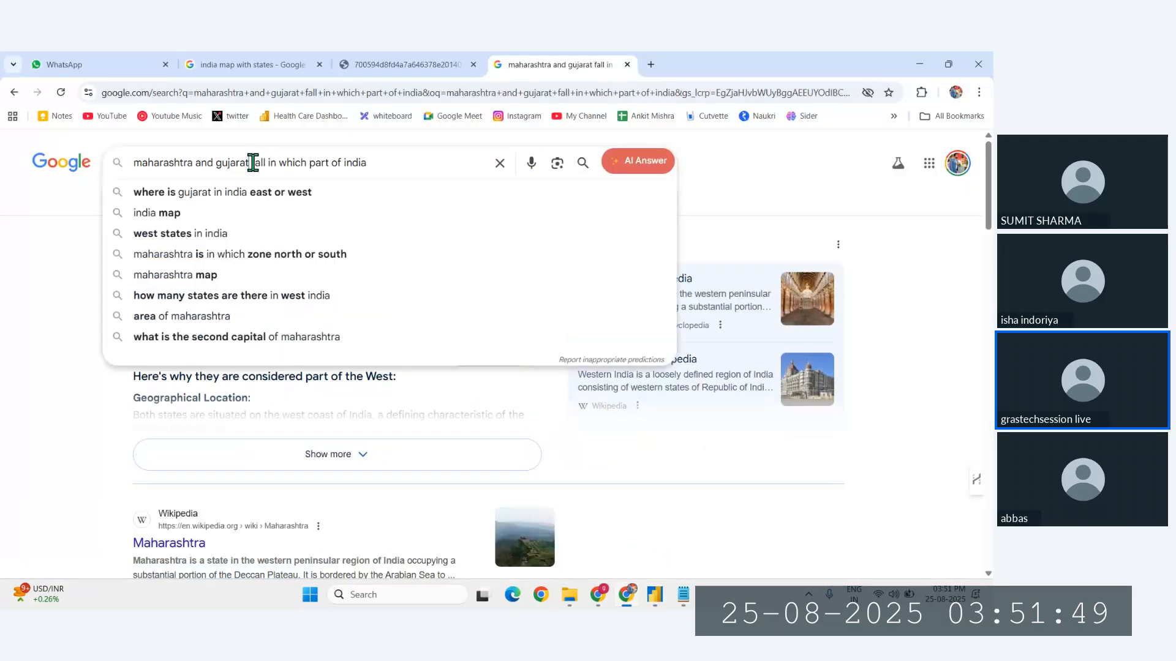
key(ctrl+BackSpace)
text(Delhi)
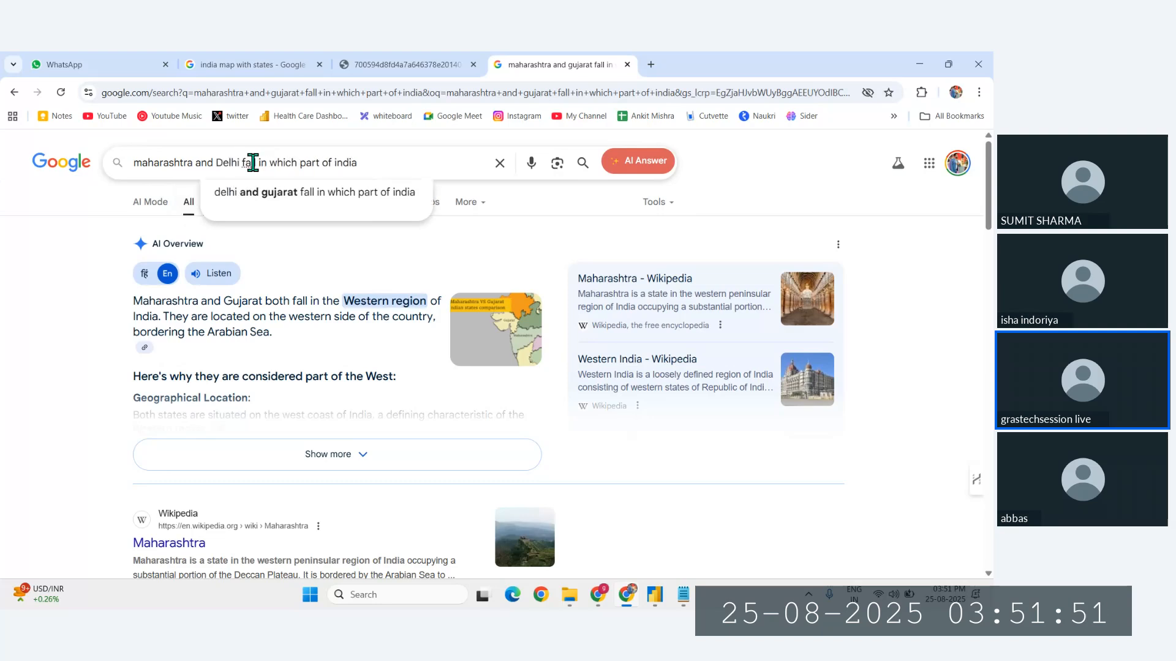
click(192, 163)
key(ctrl+BackSpace)
text(Raja)
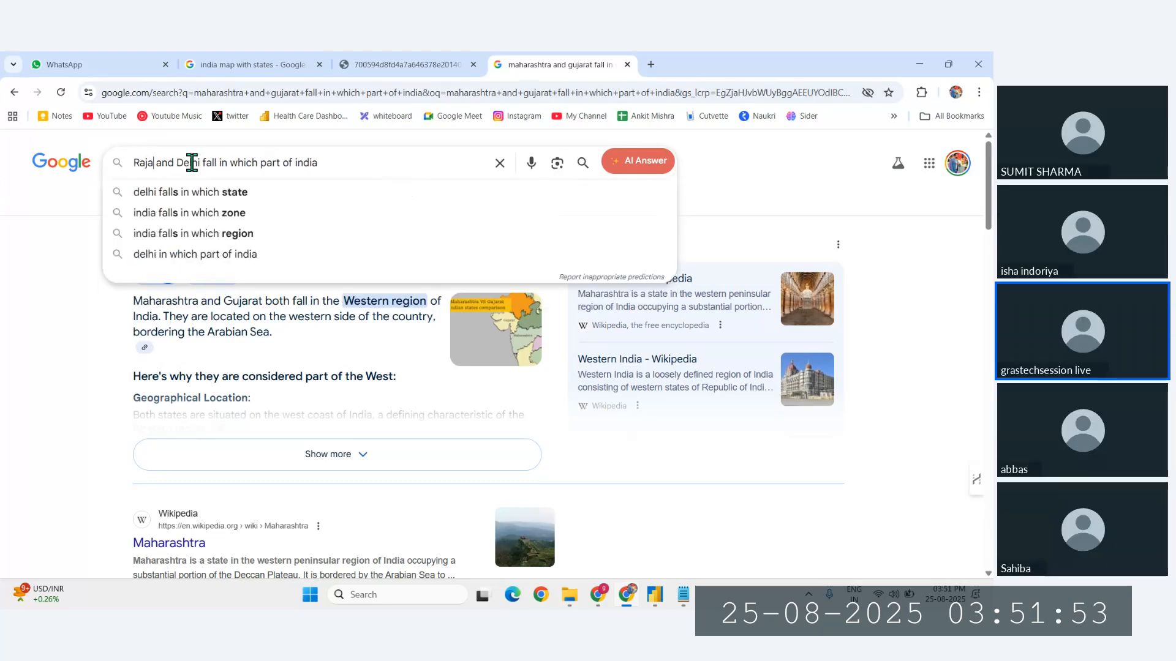
text(shtan)
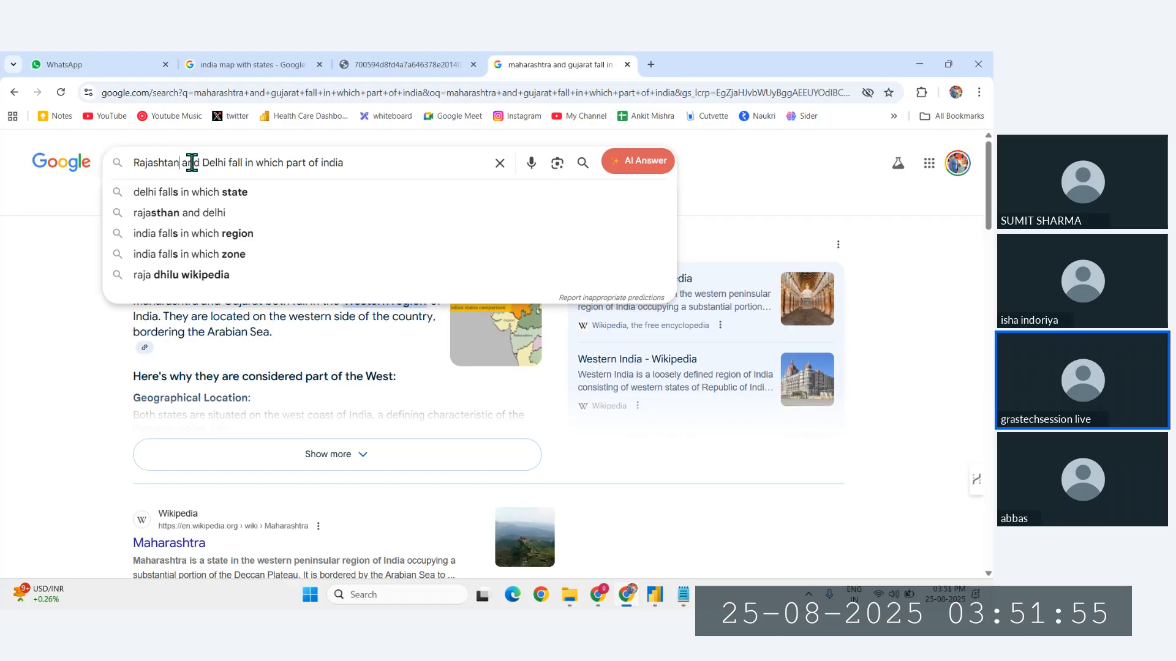
key(Return)
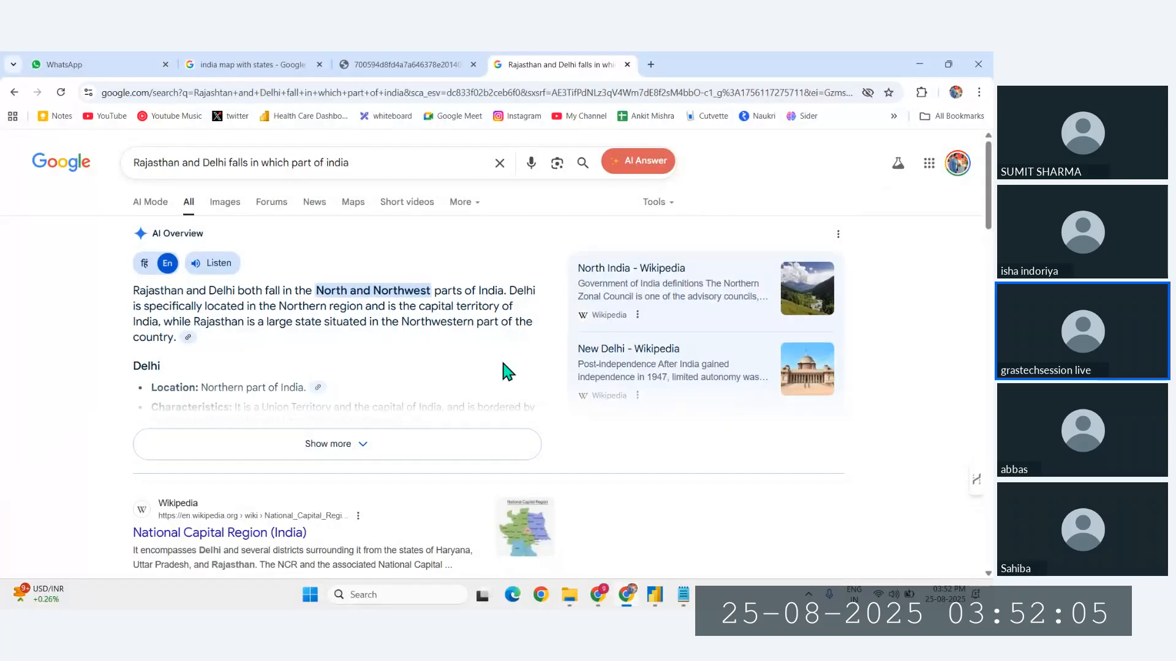
Step: Switch to Notepad and start a line below the Maharashtra sentence reading "North and West Region Contributing good revenue comparitevly"
mouse_move(683, 594)
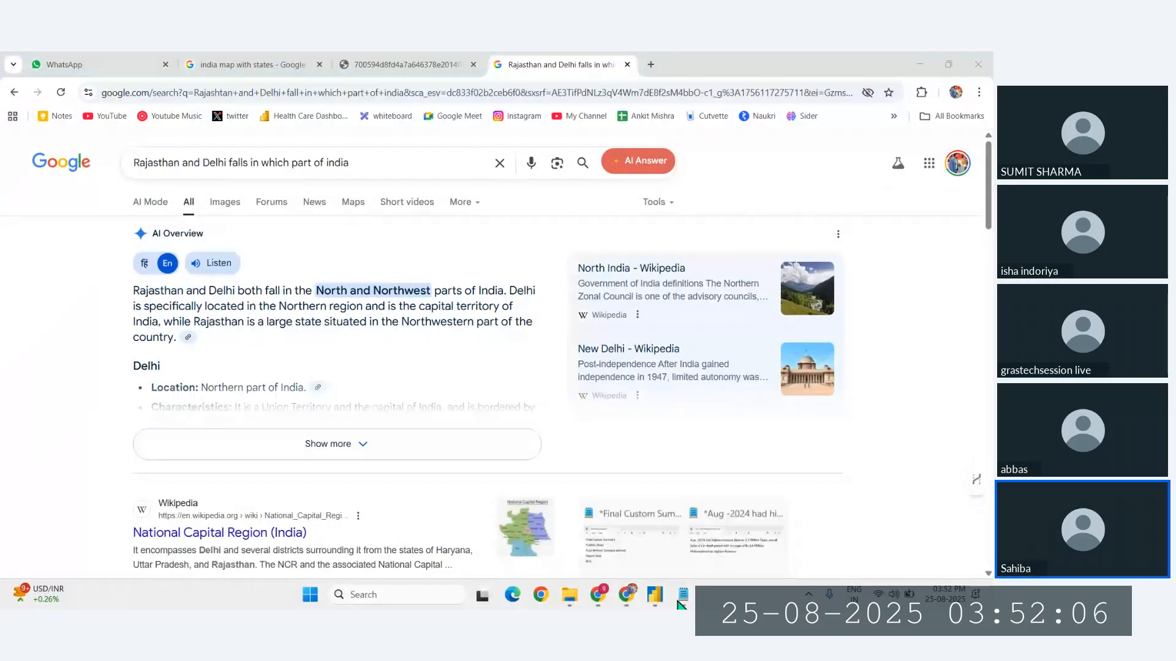
click(763, 517)
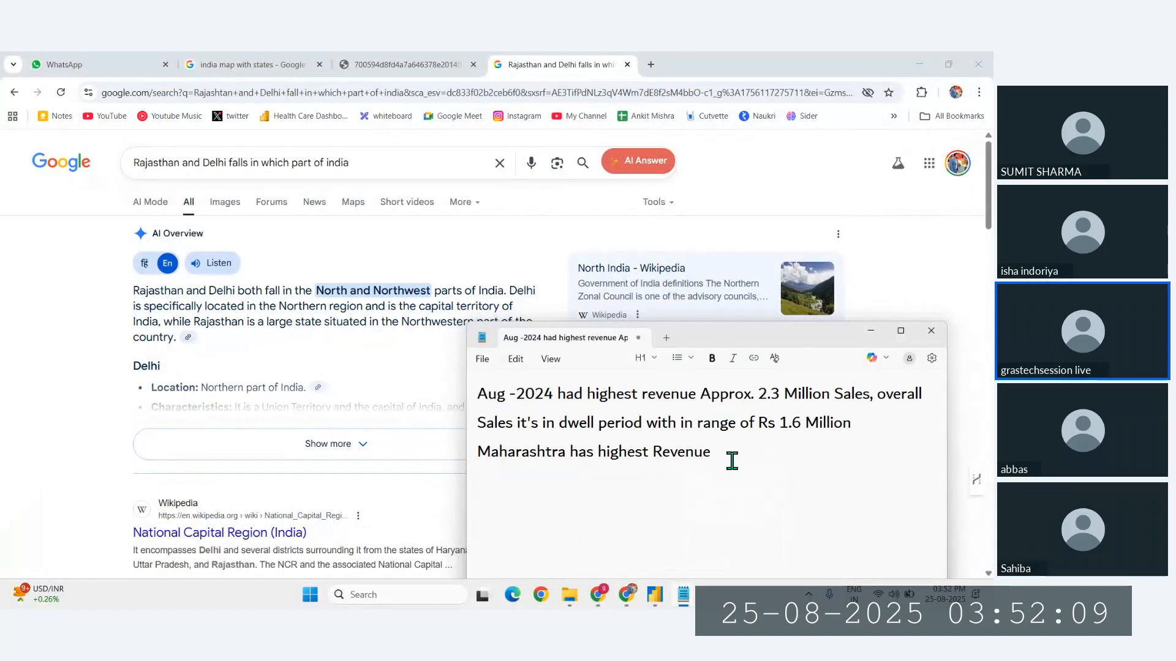
key(Return)
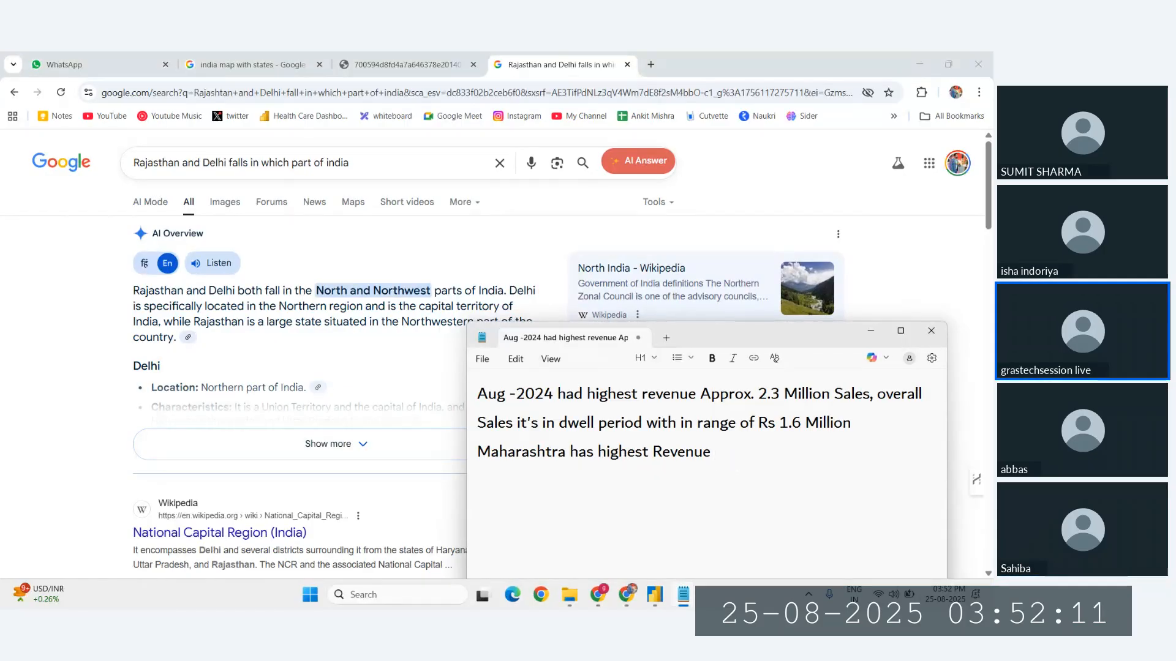
text(North a)
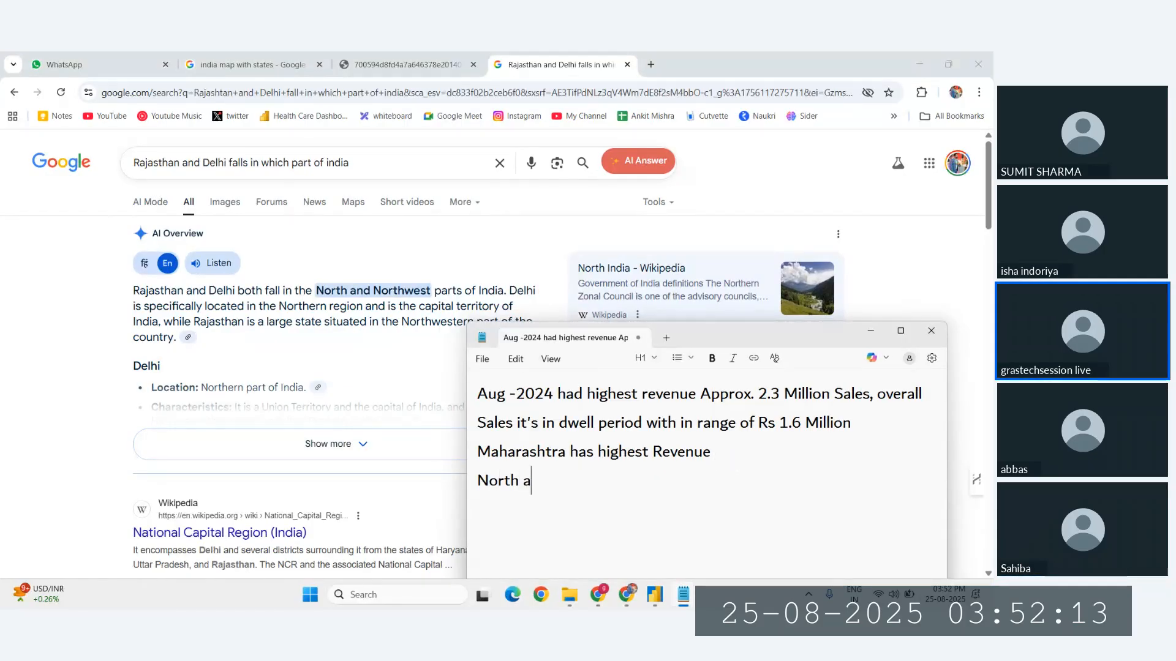
text(nd West R)
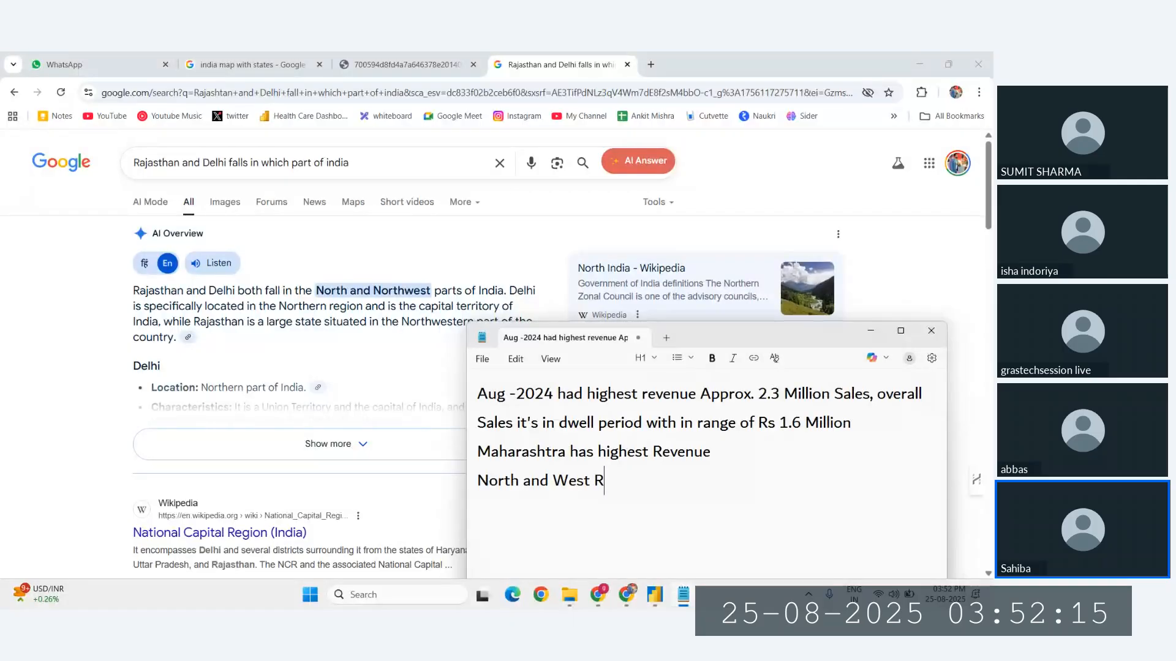
text(egion Co)
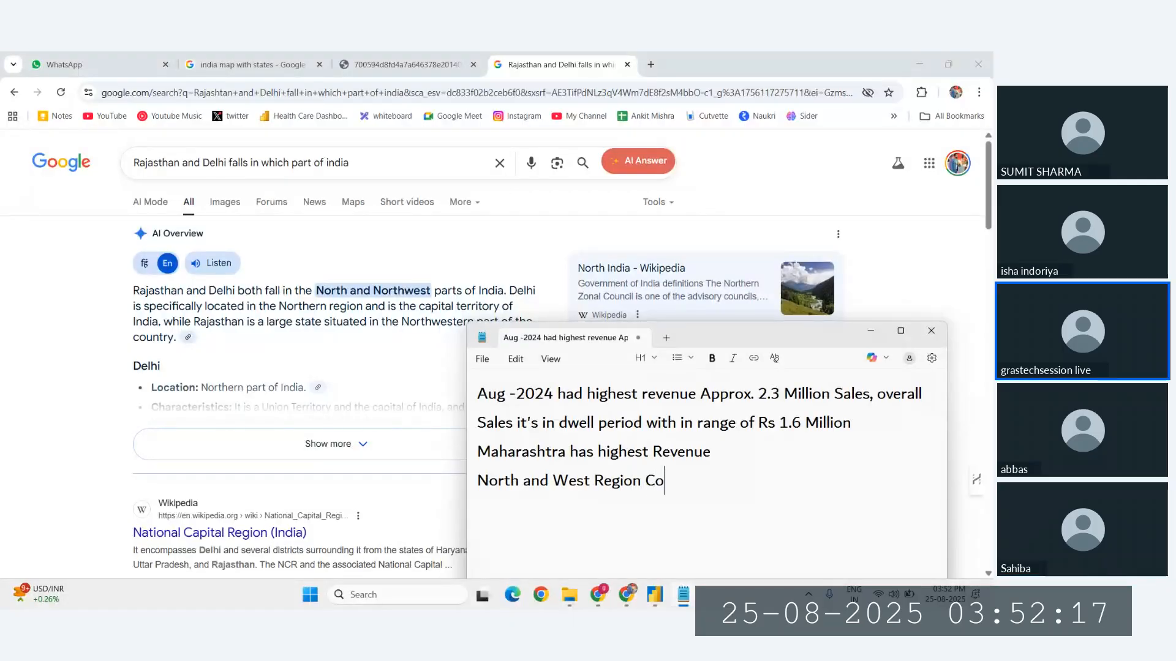
text(ntributi)
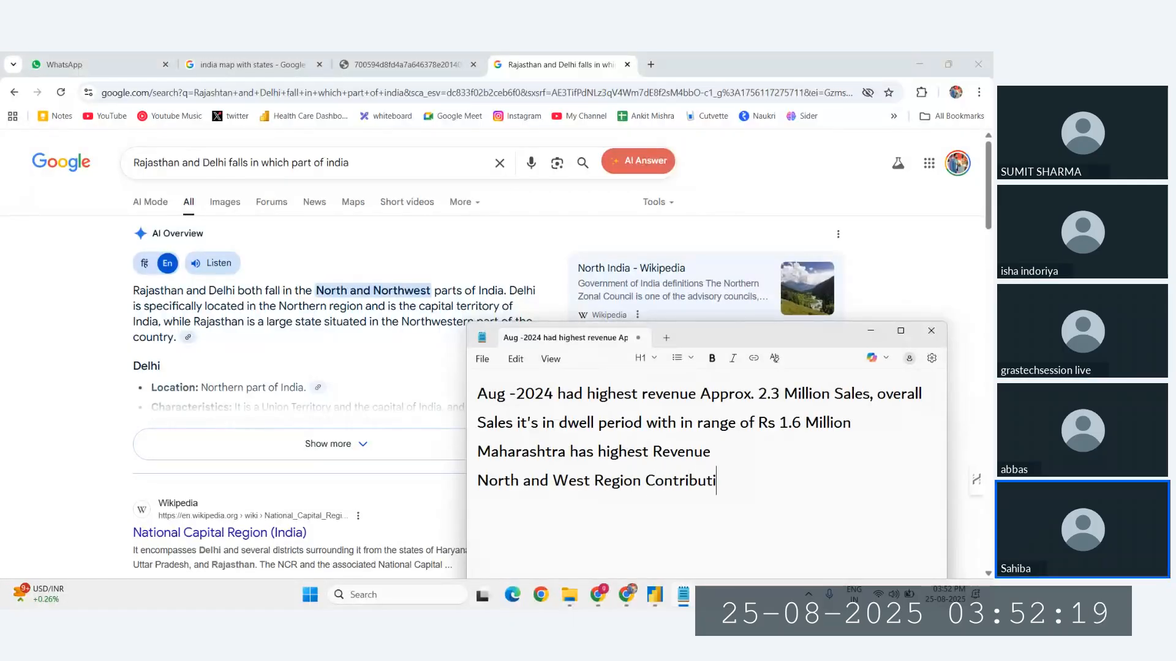
text(ng Hgood r)
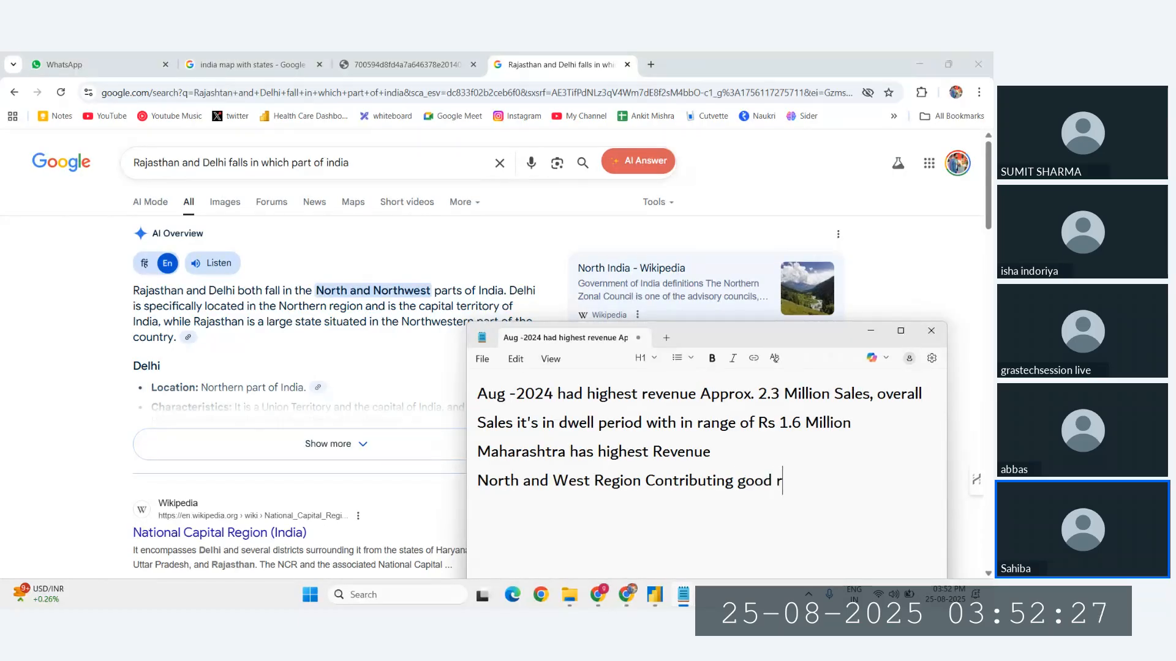
text(evenue compar)
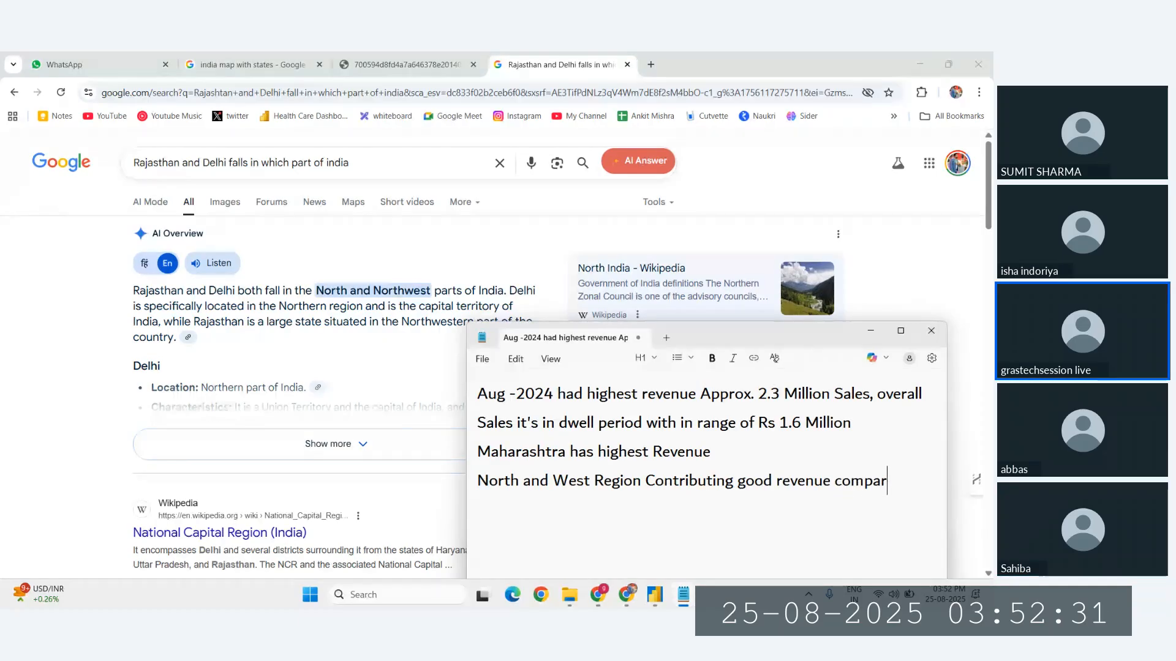
text(i)
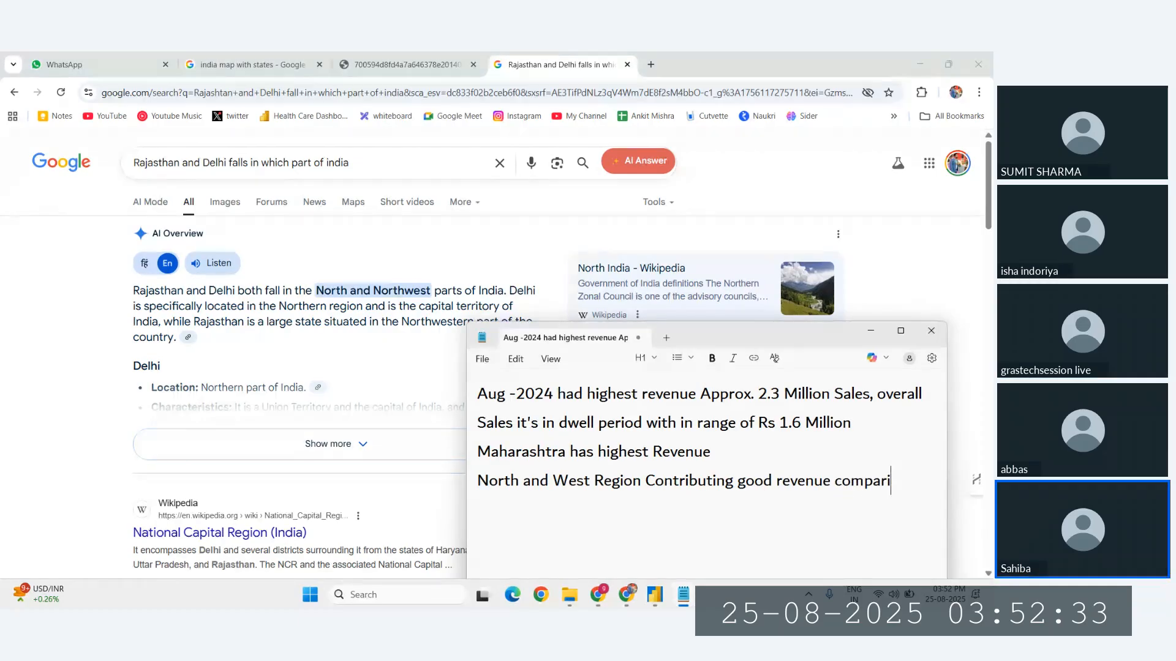
text(tevly o)
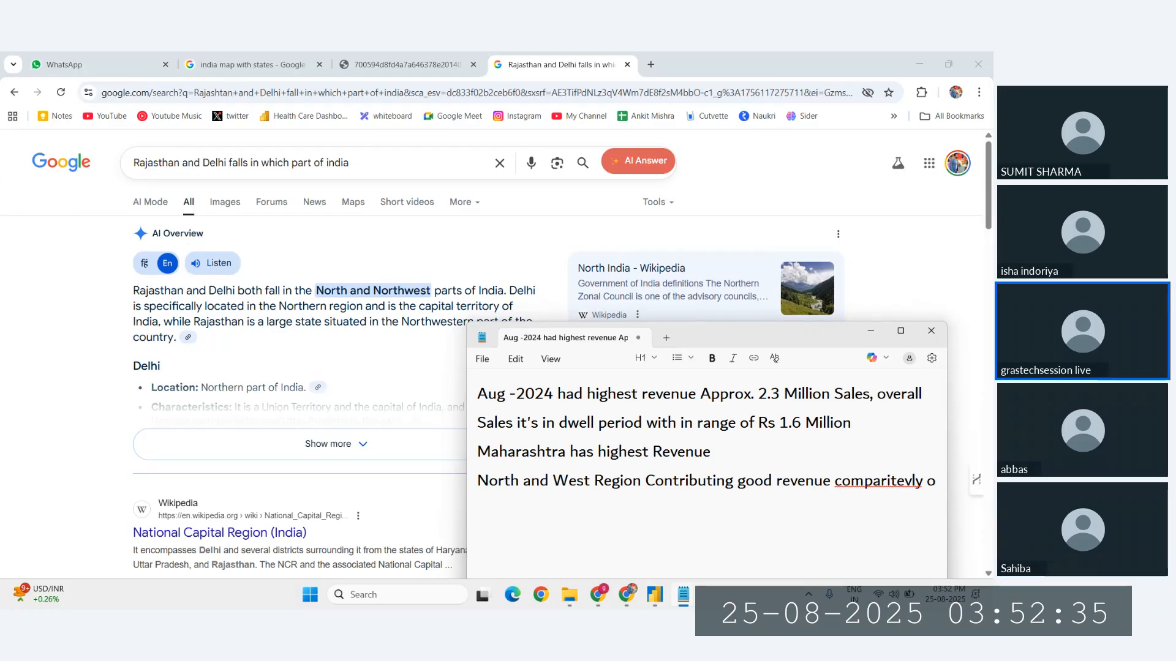
Step: Correct the misspelled word to "comparatively" and finish the sentence on the following line with "other regions"
click(899, 490)
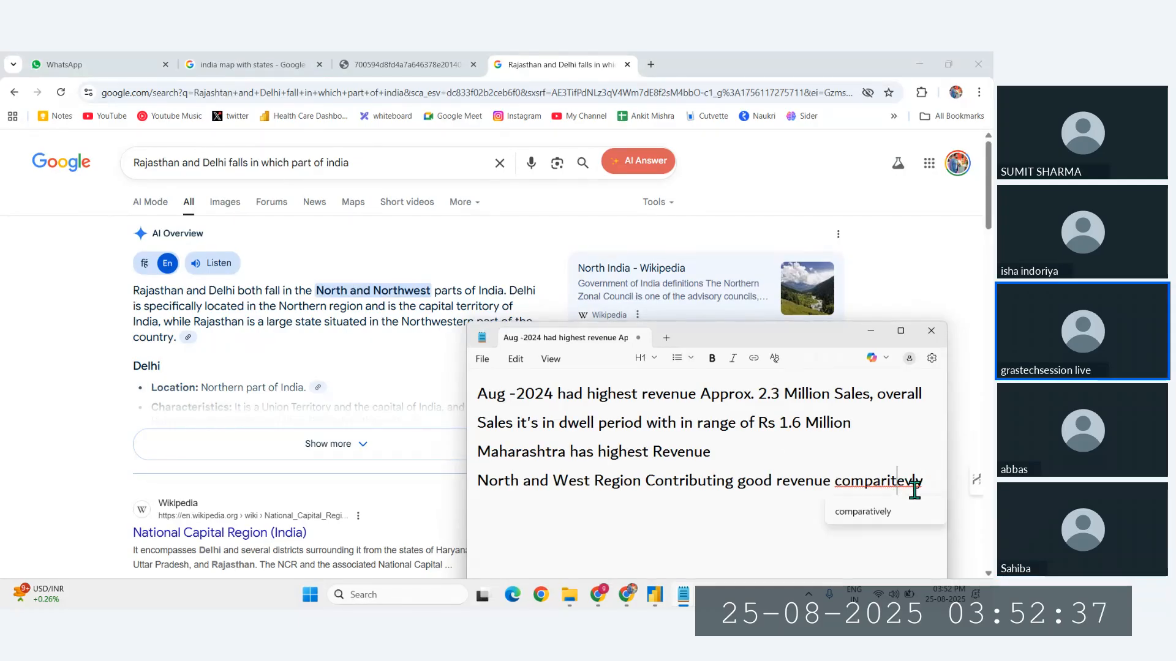
click(870, 513)
key(Return)
text(other reg)
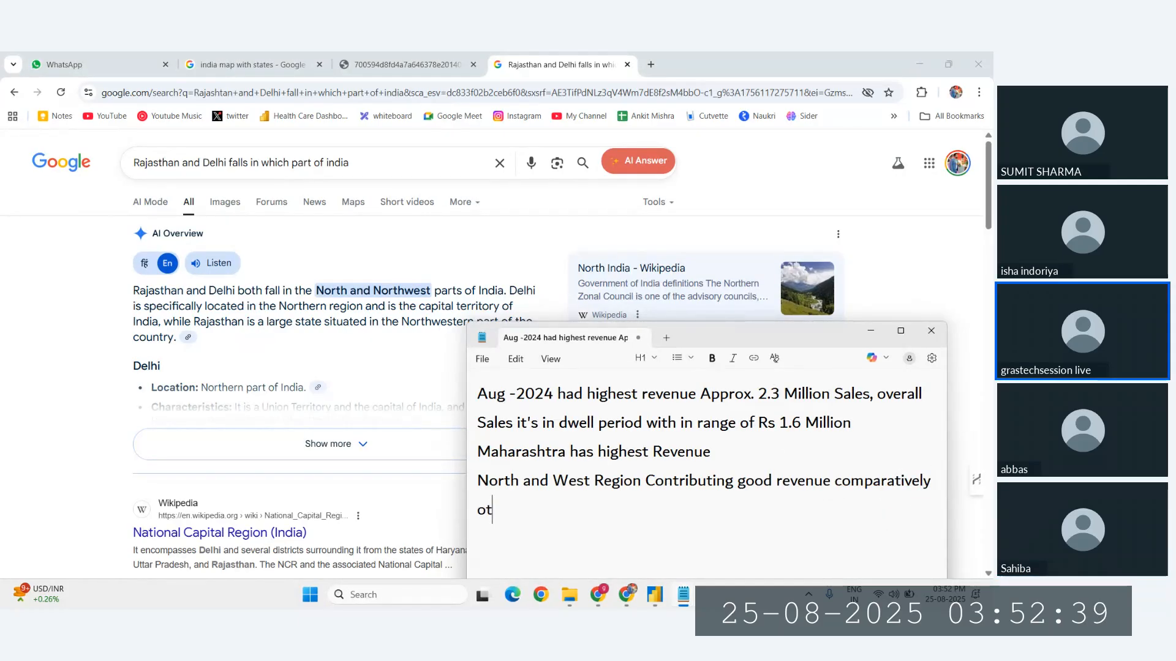
text(ions)
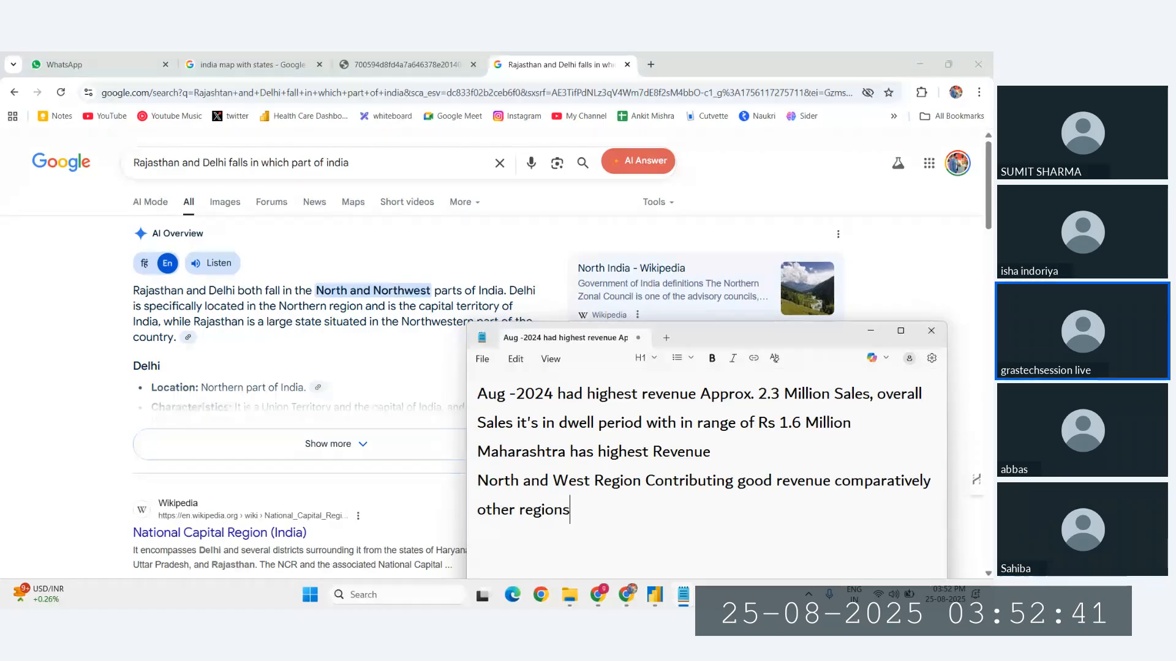
Step: Check Maharashtra's revenue tooltip in Power BI, then return to Notepad and add "Rs 3.5 M" after "Maharashtra has highest Revenue"
click(742, 450)
click(655, 595)
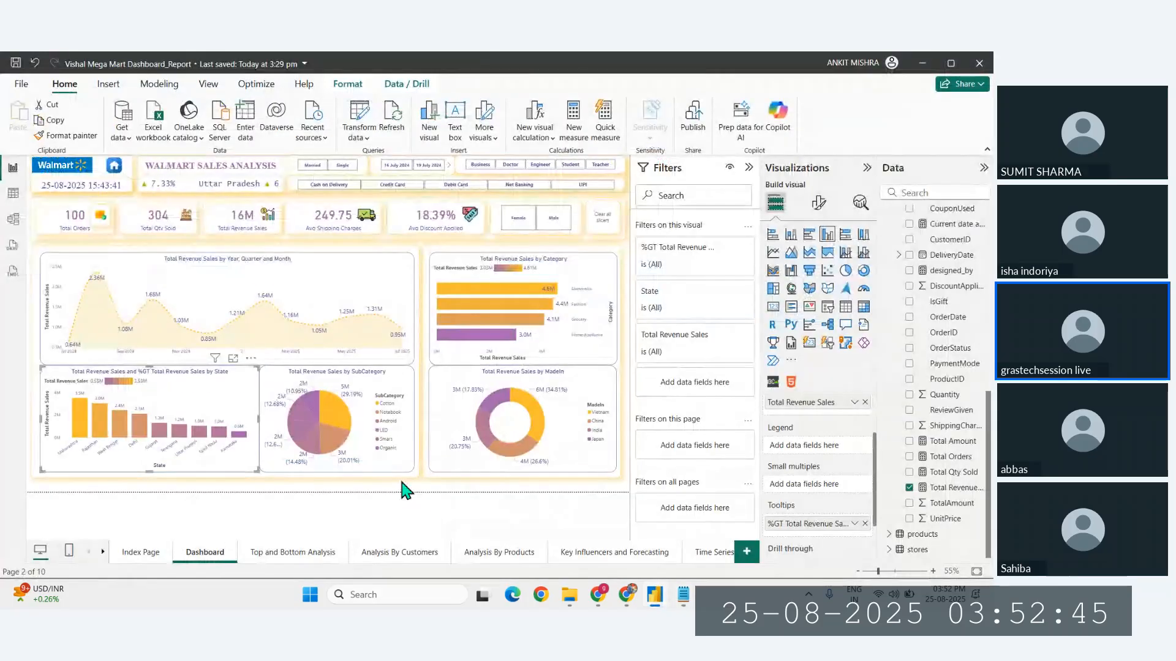
mouse_move(683, 594)
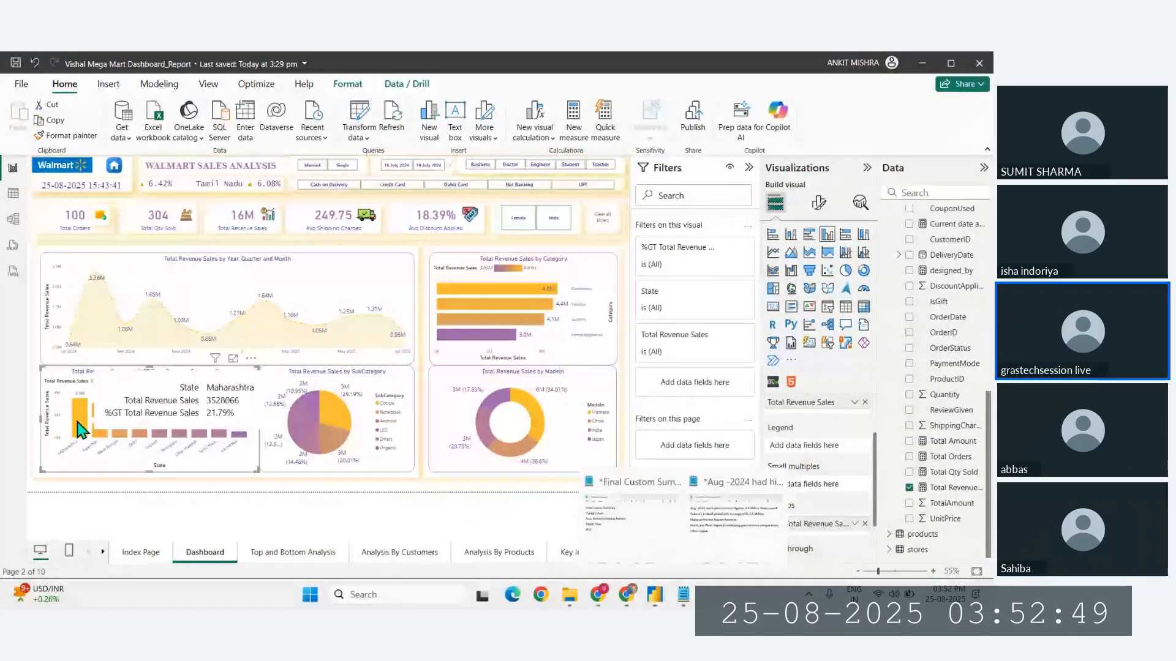
click(730, 537)
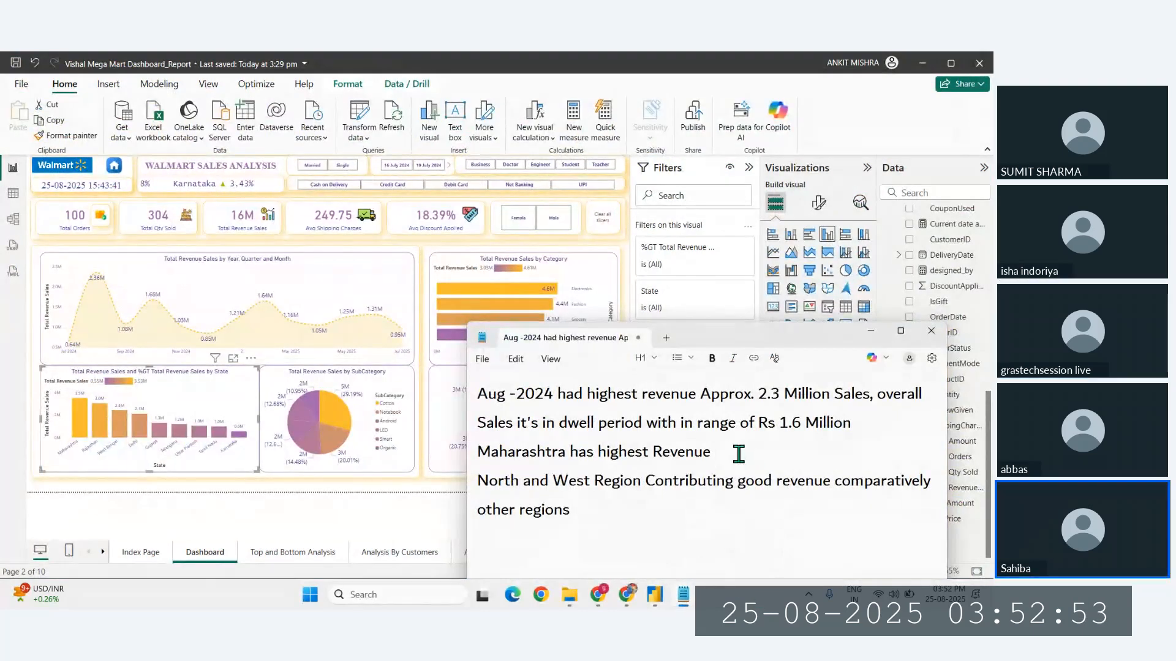
text(3)
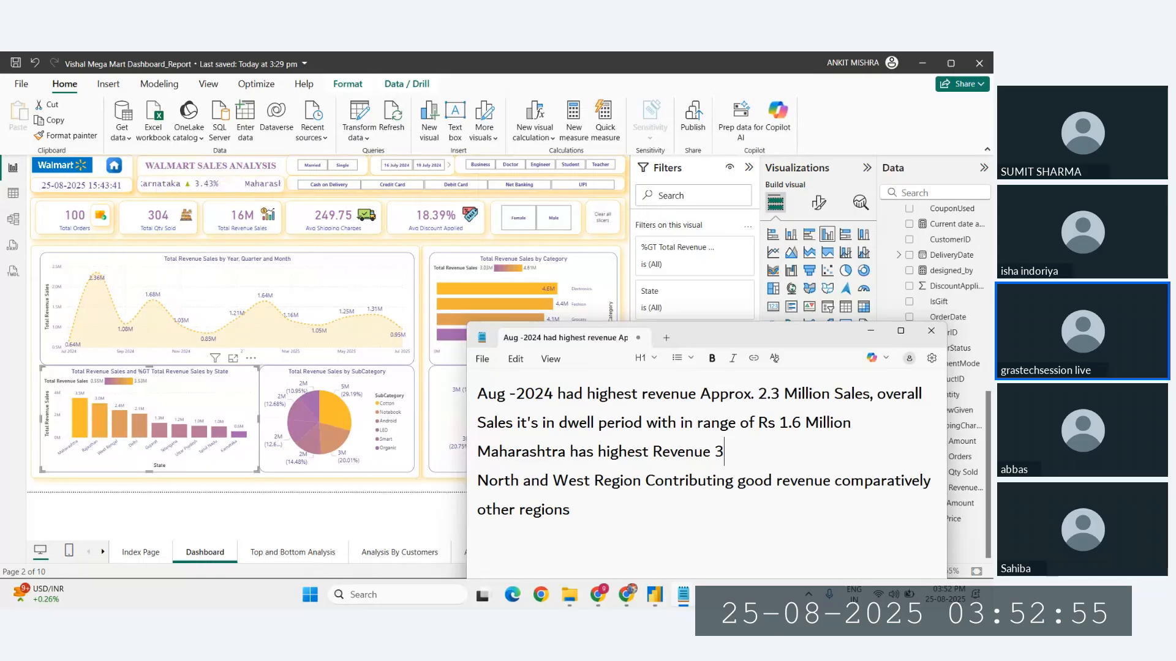
text(.5 M)
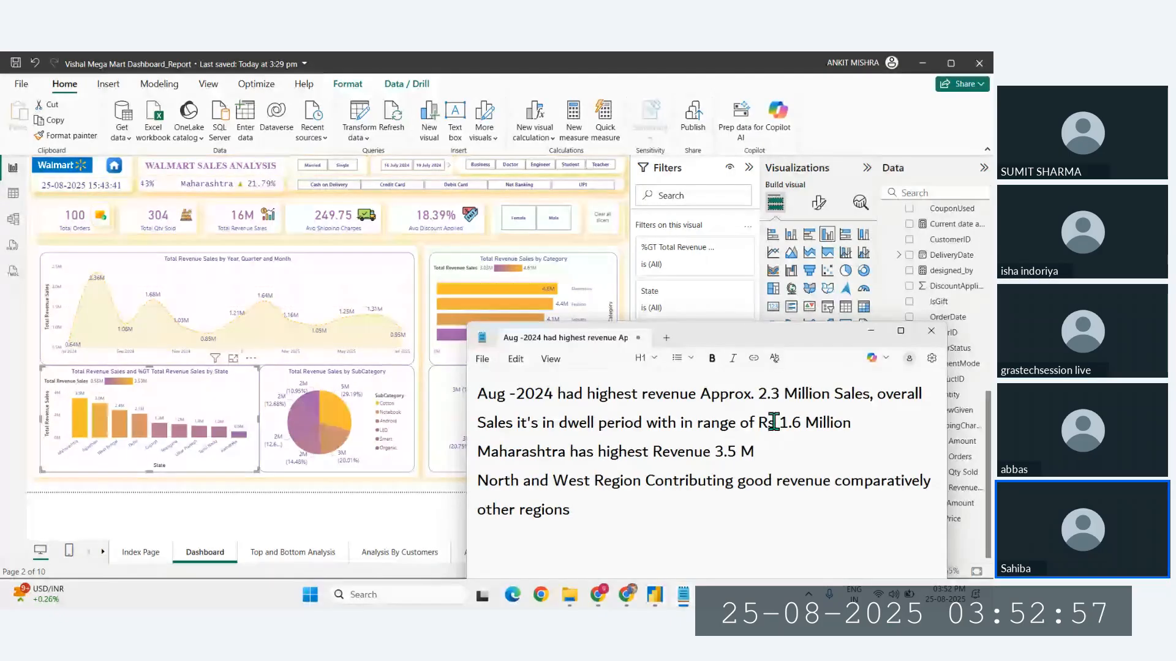
click(714, 451)
text(Rs)
Step: Extend the Maharashtra line with "which is 21.79% of Total revenue", taking the percentage from the state chart's tooltip
click(791, 454)
text(which is)
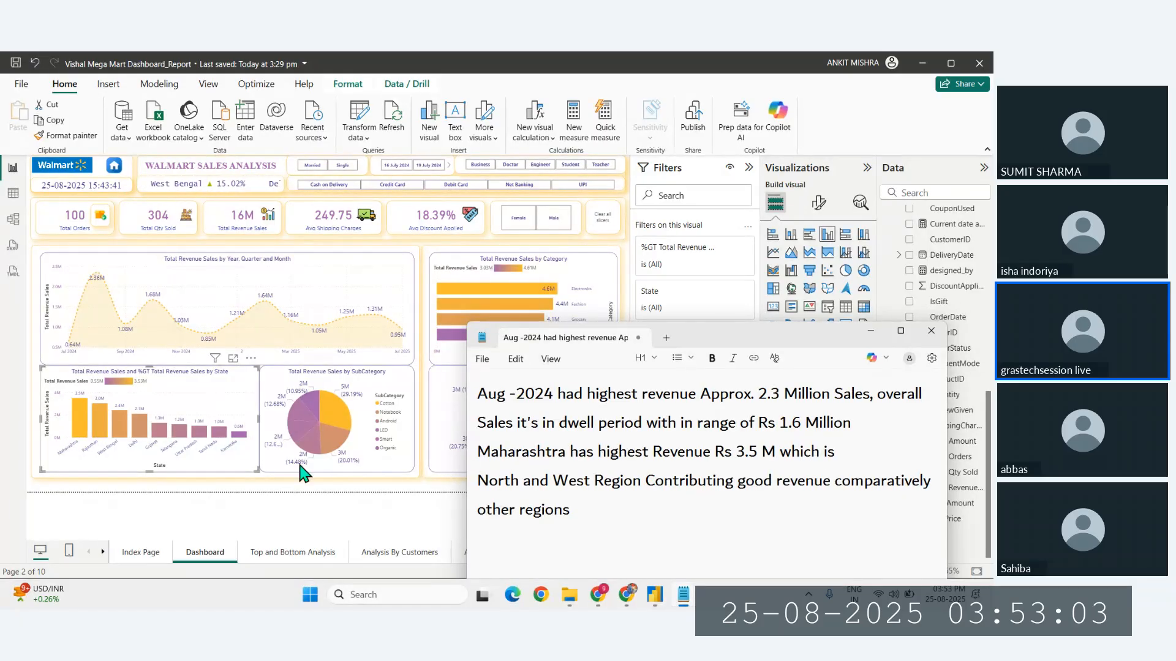
mouse_move(83, 421)
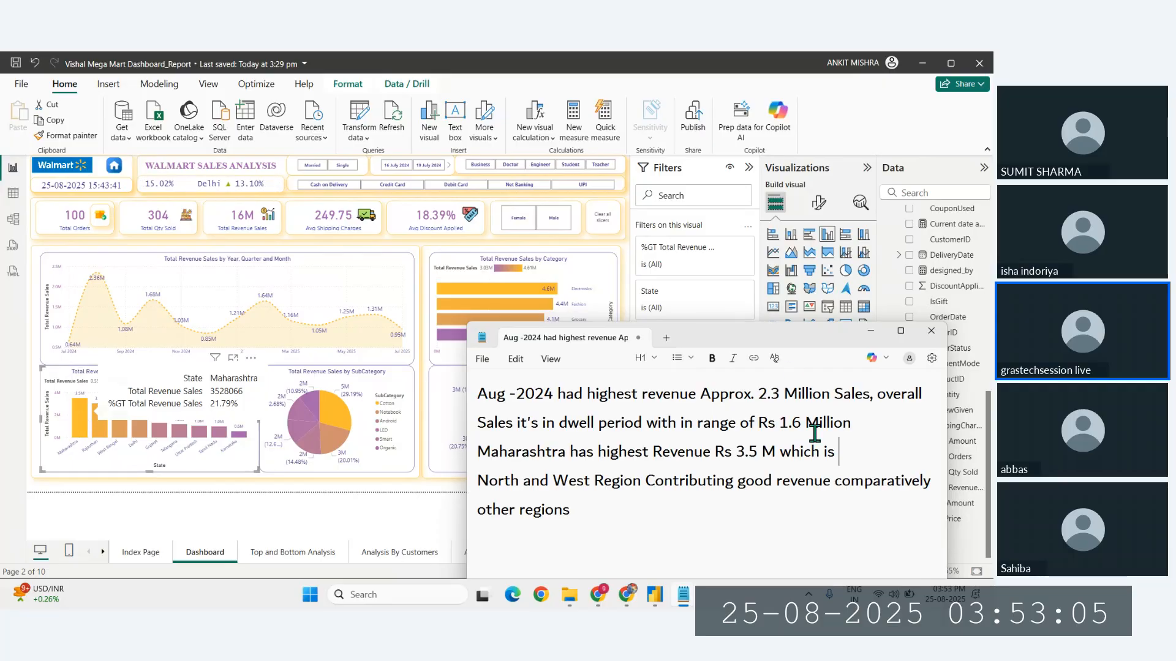
text(21.7)
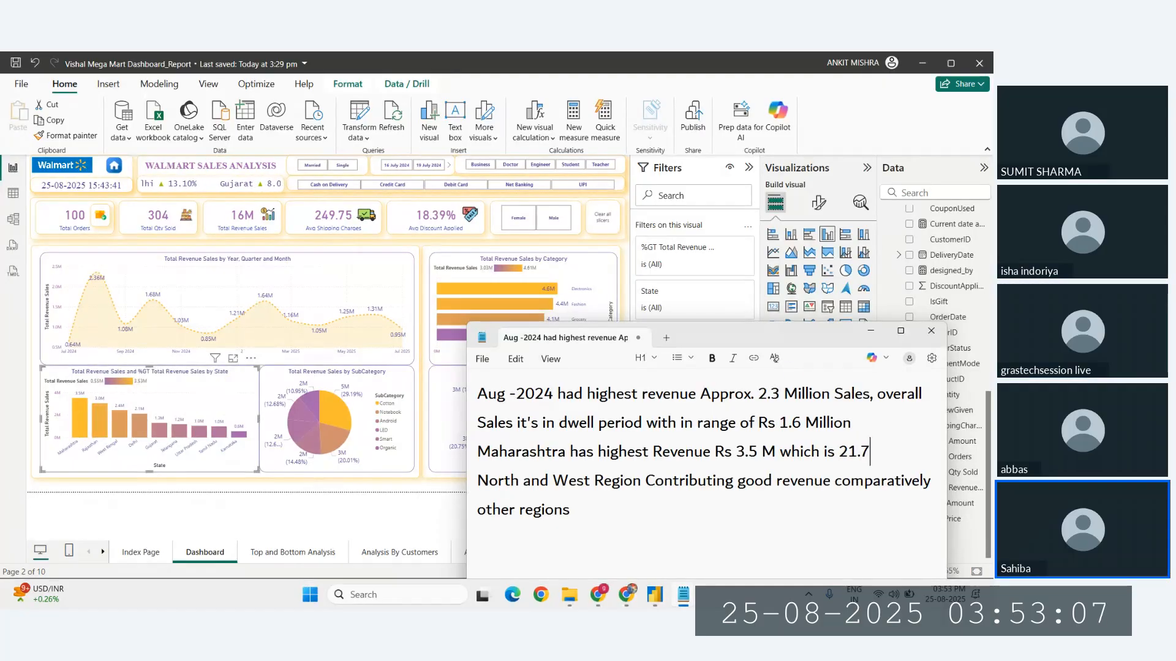
text(9%)
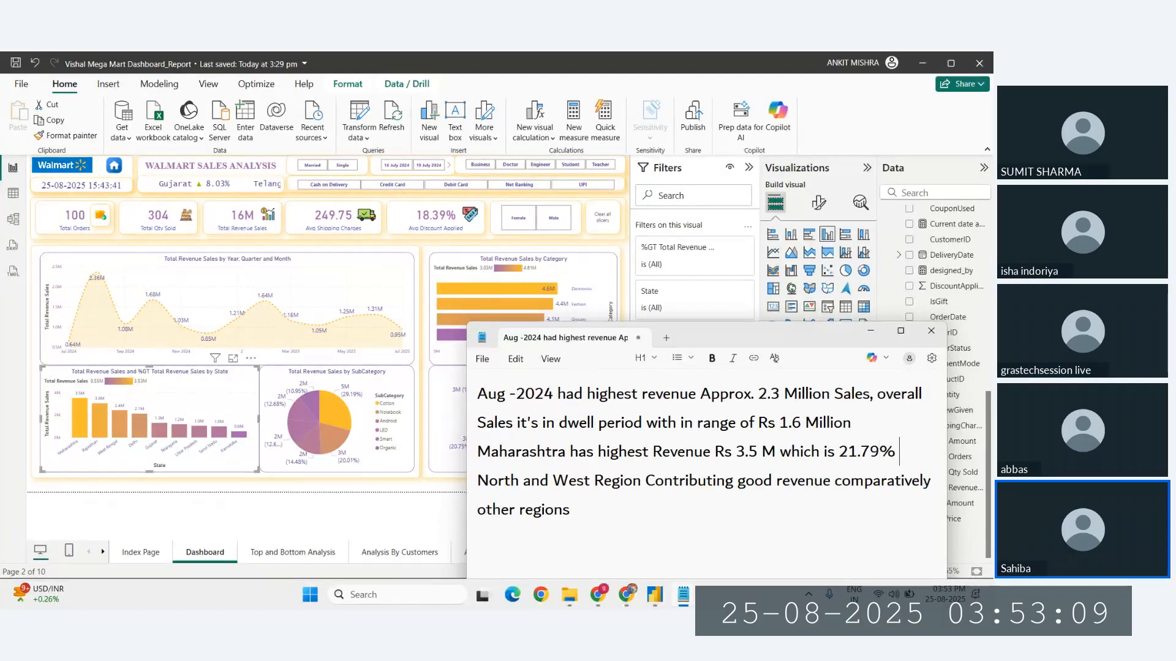
text( of Total O)
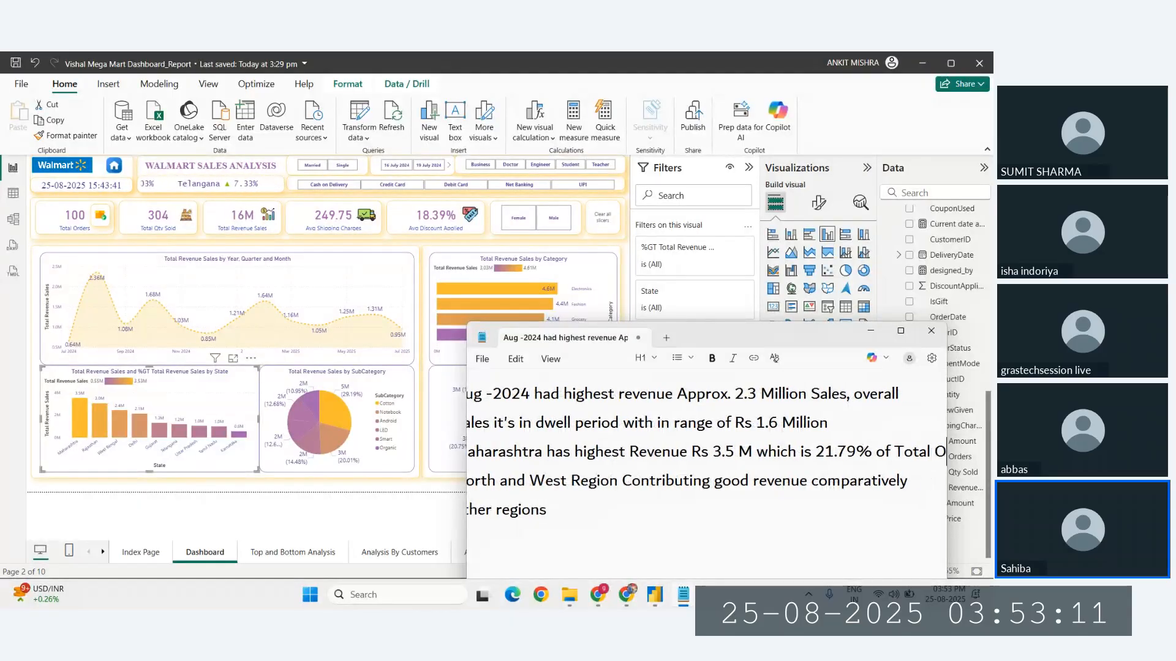
text(evenue)
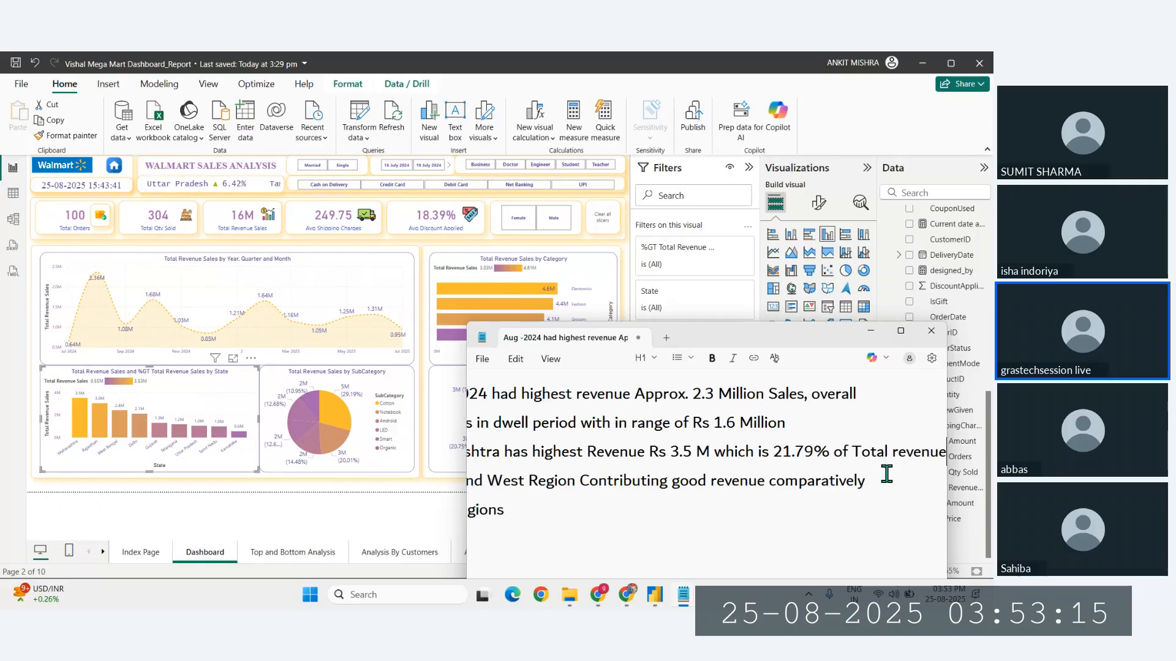
click(596, 509)
key(Return)
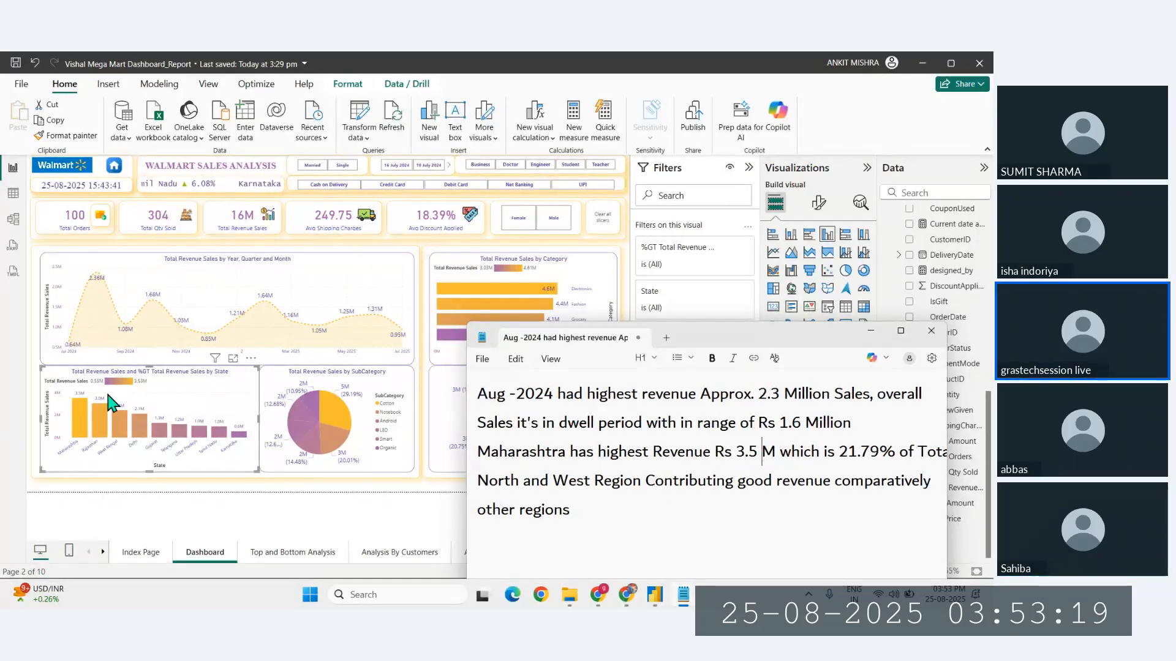
Step: Spell out the "M" after Rs 3.5 as "Million" in the Maharashtra line
click(765, 455)
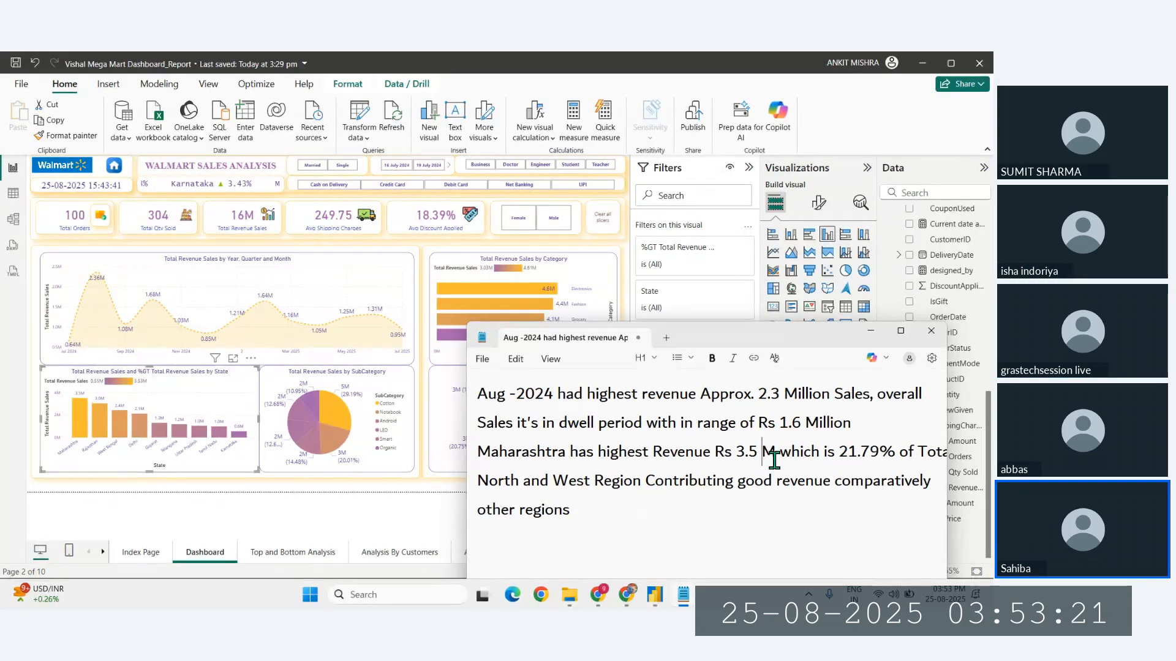
double_click(812, 422)
click(774, 454)
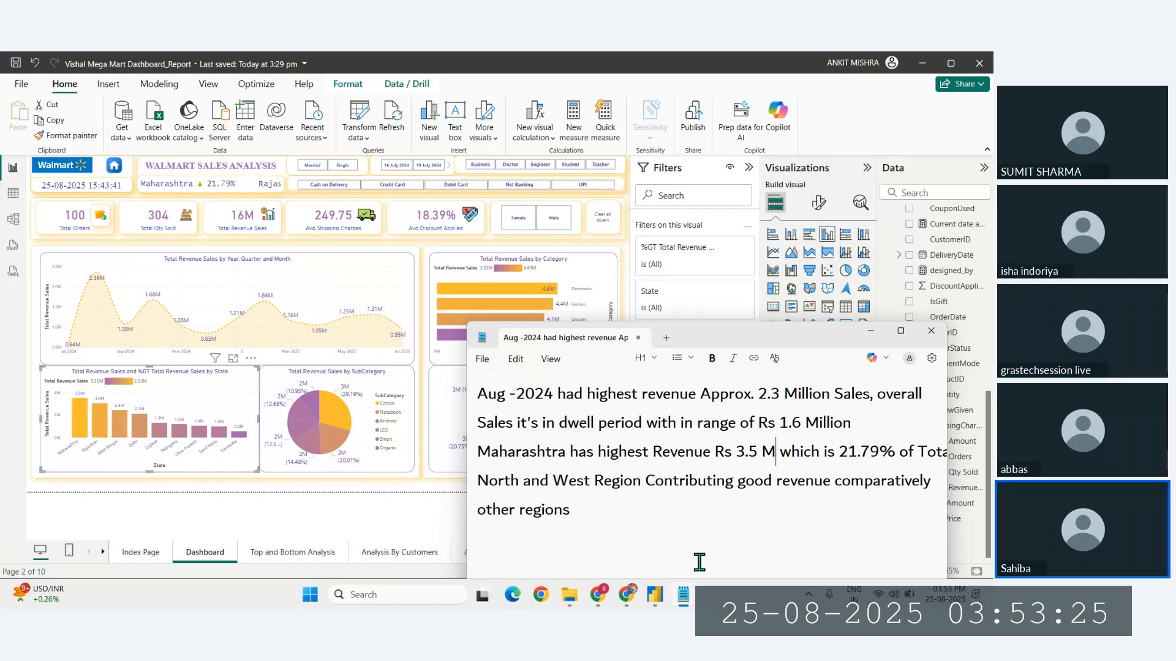
text(illion)
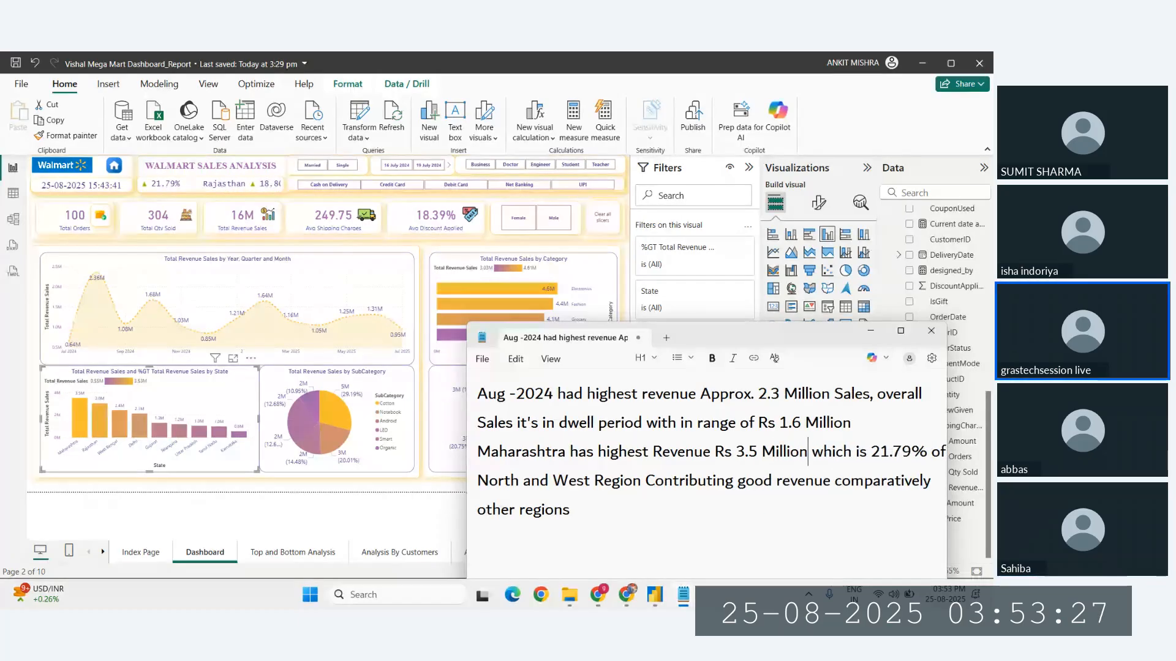
Step: Prefix the Aug -2024, Maharashtra, and North and West sentences with dashes, keeping the continuation line starting with "Sales" free of one
click(513, 532)
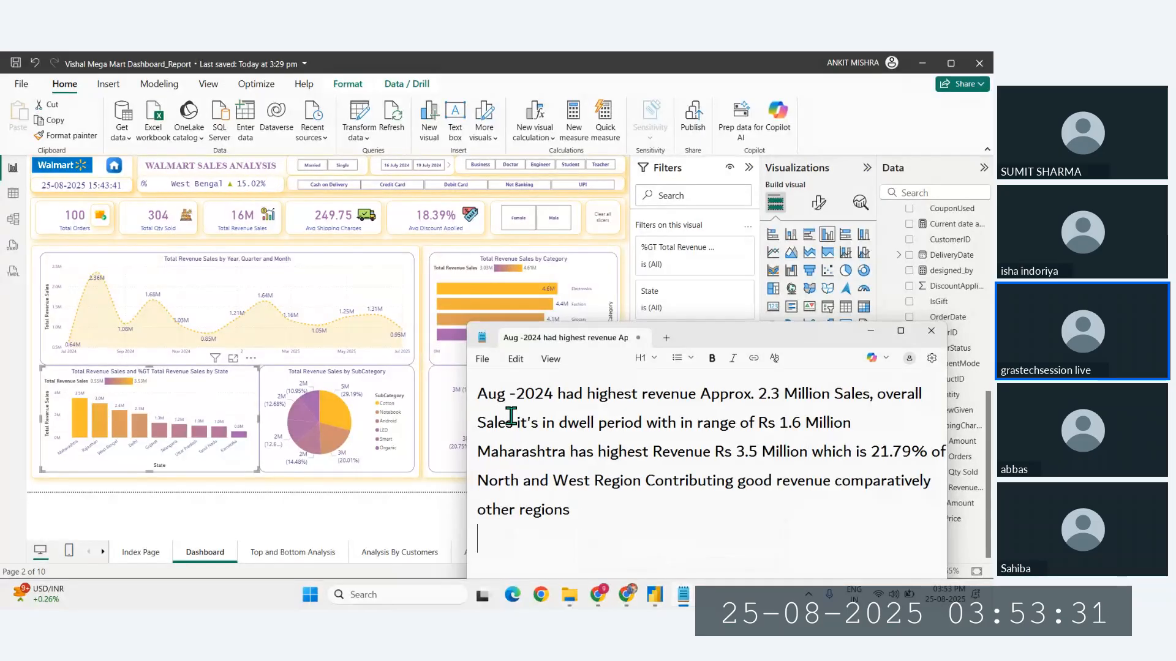
click(478, 385)
text(-)
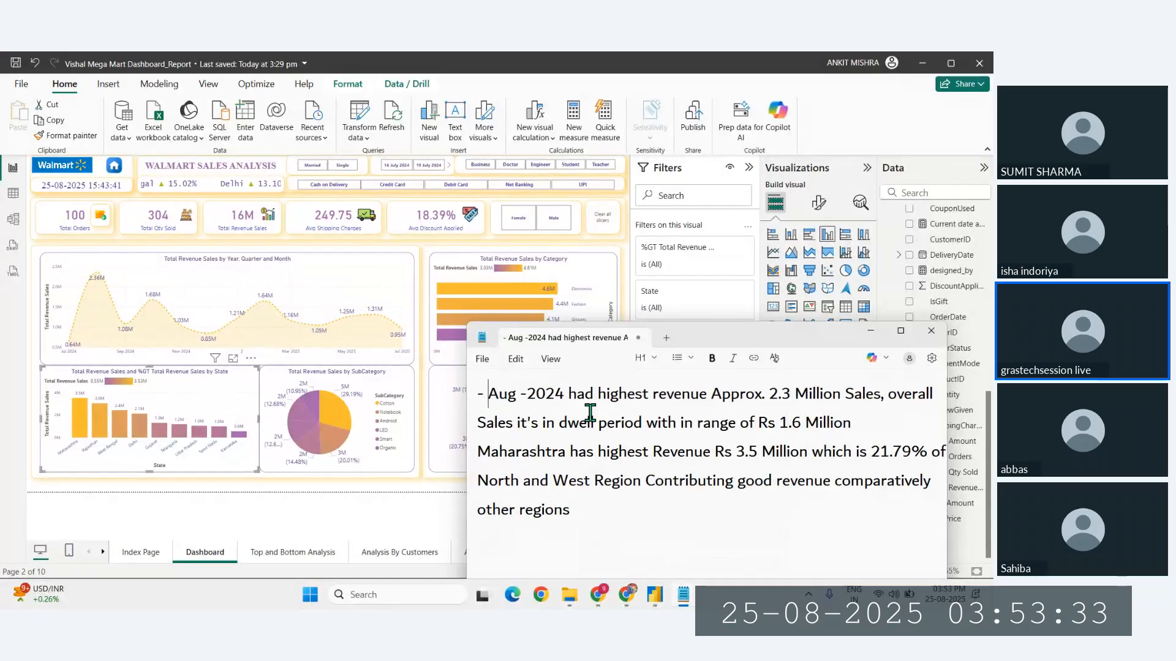
text(-)
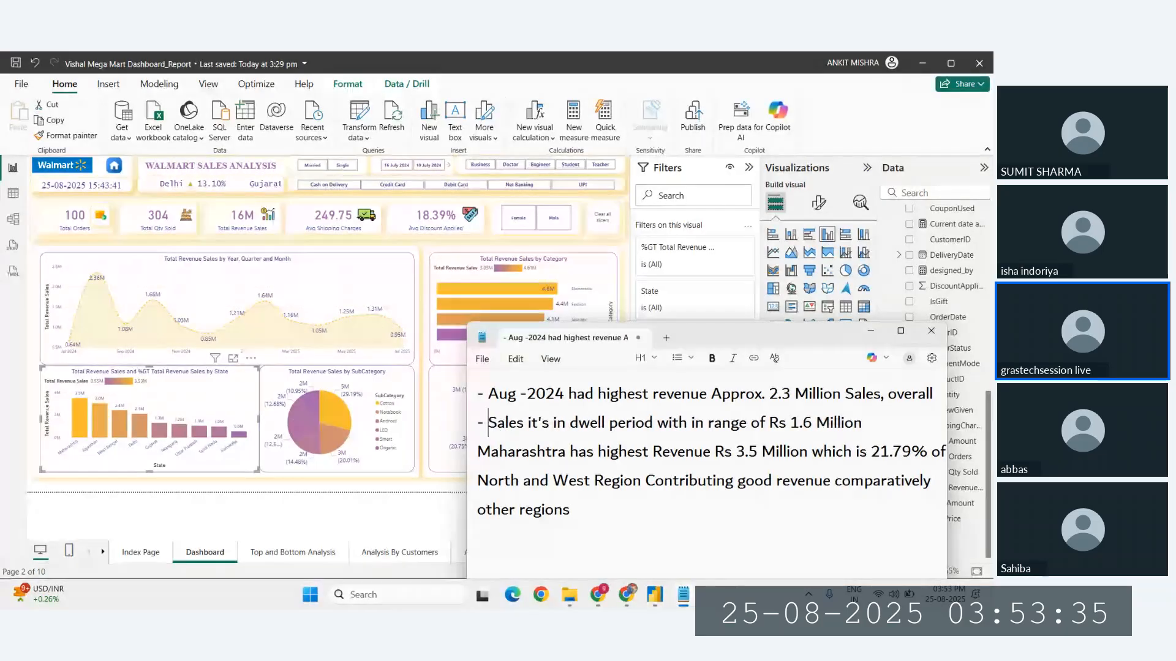
click(482, 449)
text(-)
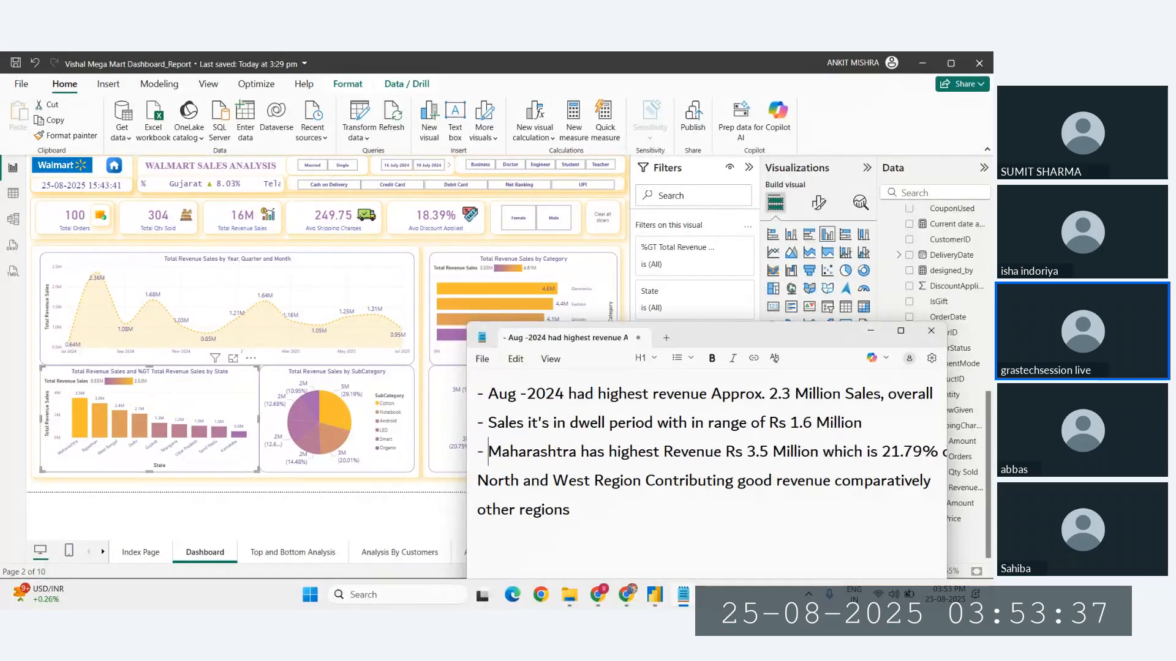
click(478, 478)
text(-)
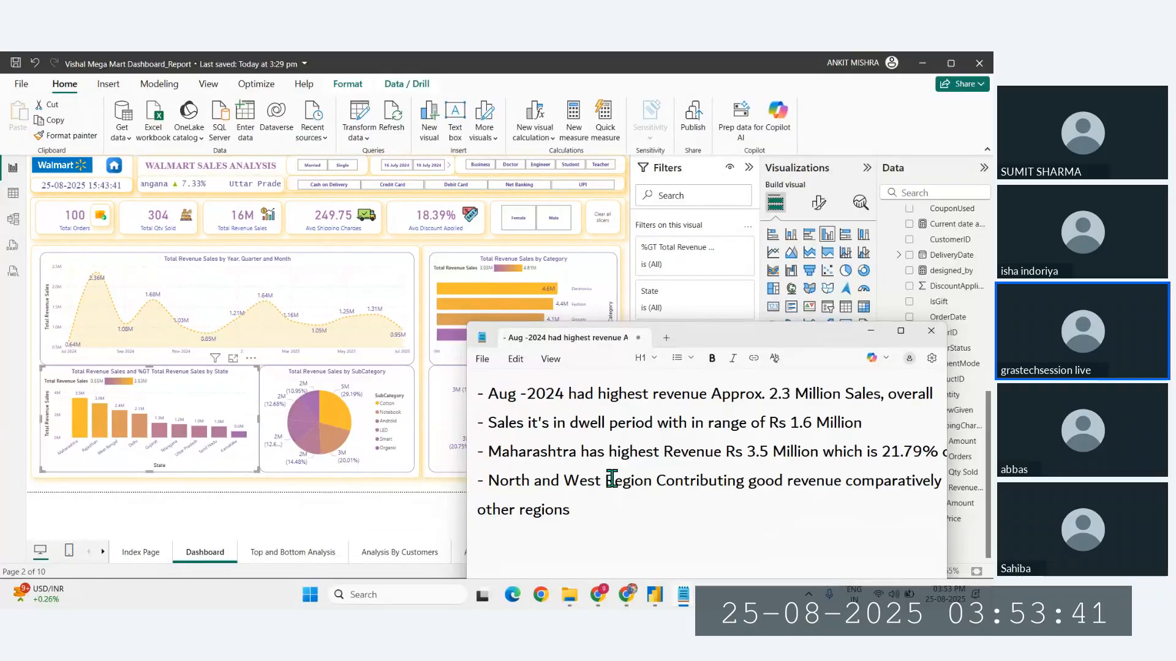
click(485, 422)
key(BackSpace)
key(BackSpace)
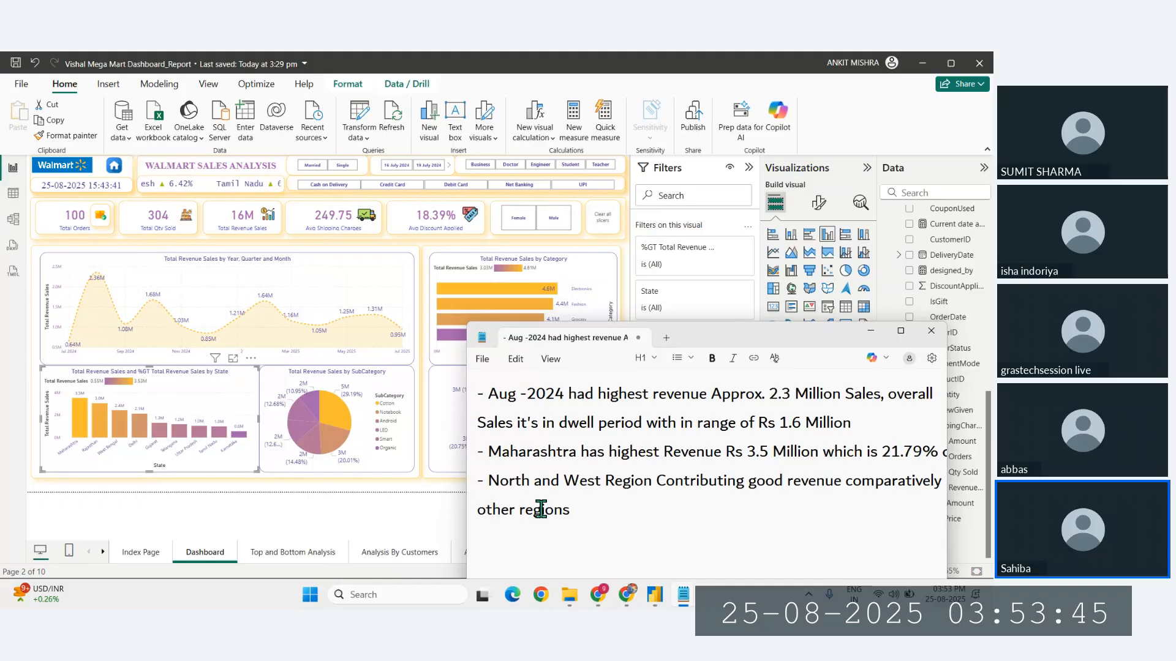
Step: Examine the Total Revenue Sales by SubCategory pie chart in Power BI, then return to the Notepad summary
click(353, 504)
click(354, 504)
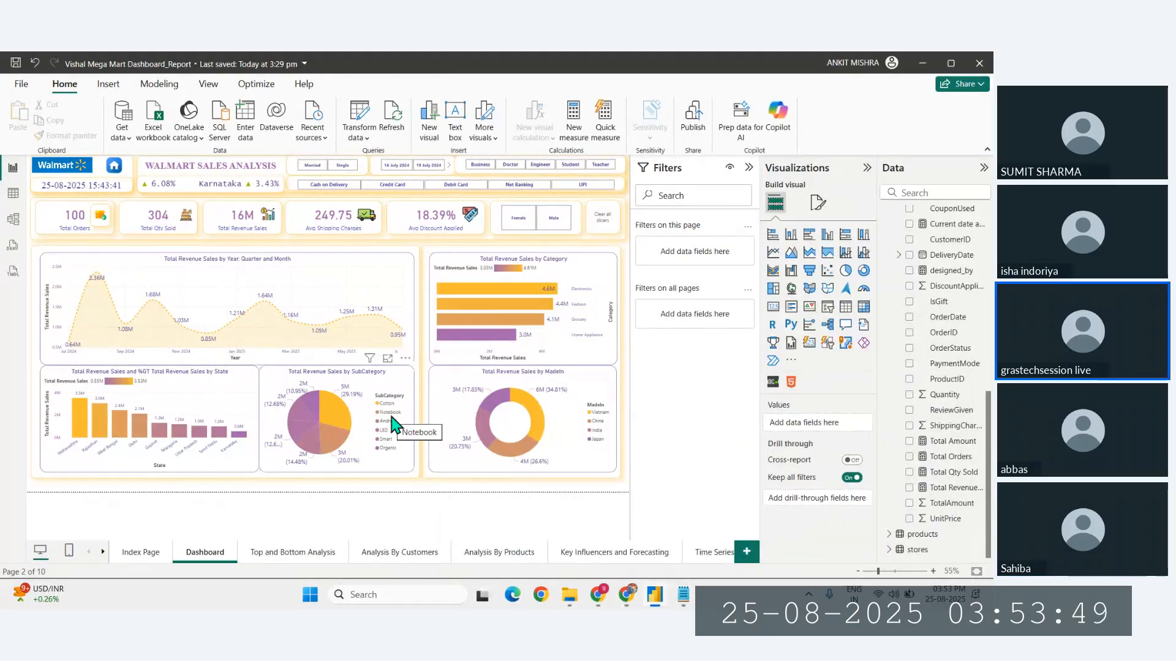
mouse_move(346, 419)
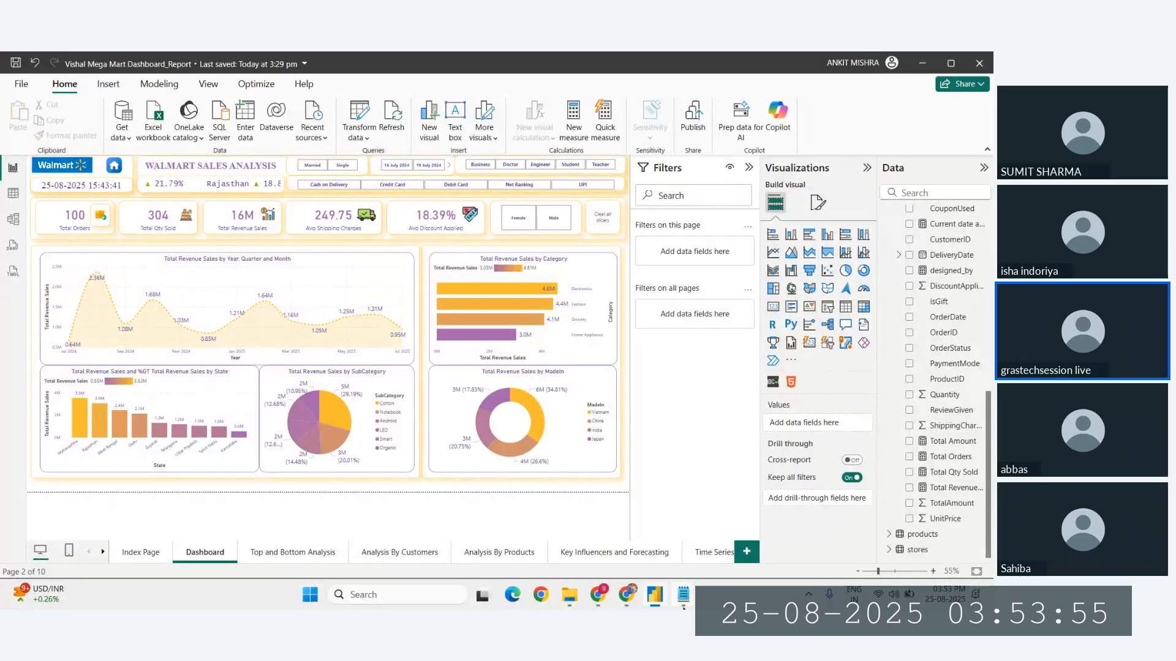
mouse_move(683, 597)
click(721, 527)
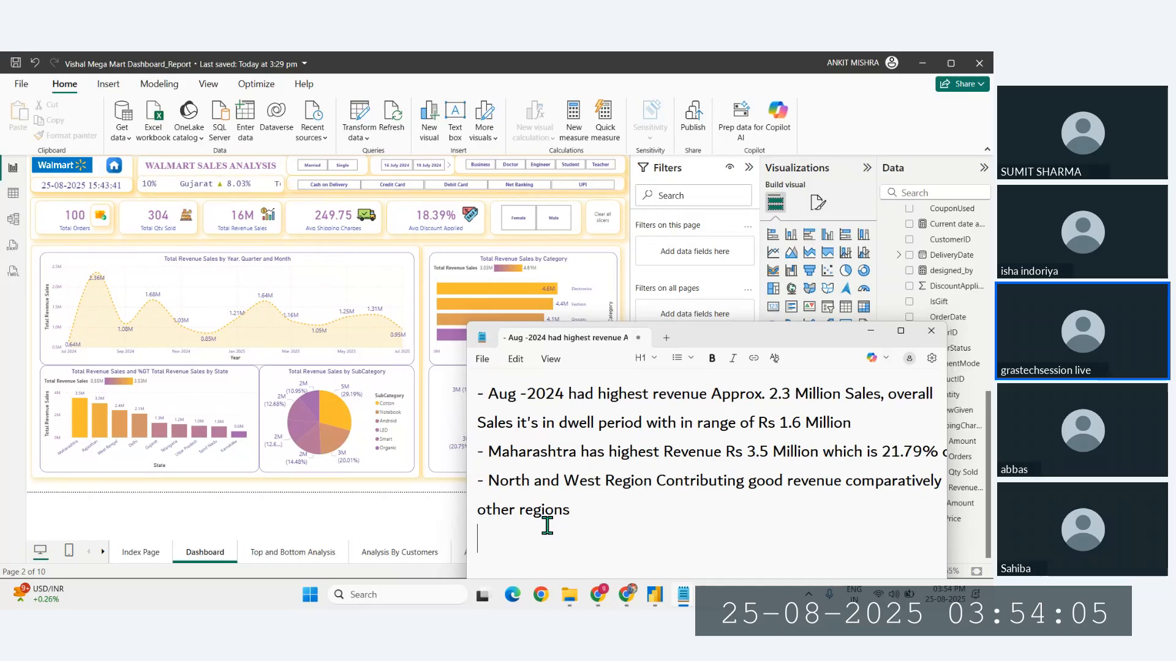
Step: In Power BI, cross-highlight the dashboard by the Notebook subcategory, clear the highlight, and check the Cotton slice's tooltip
click(381, 406)
click(347, 409)
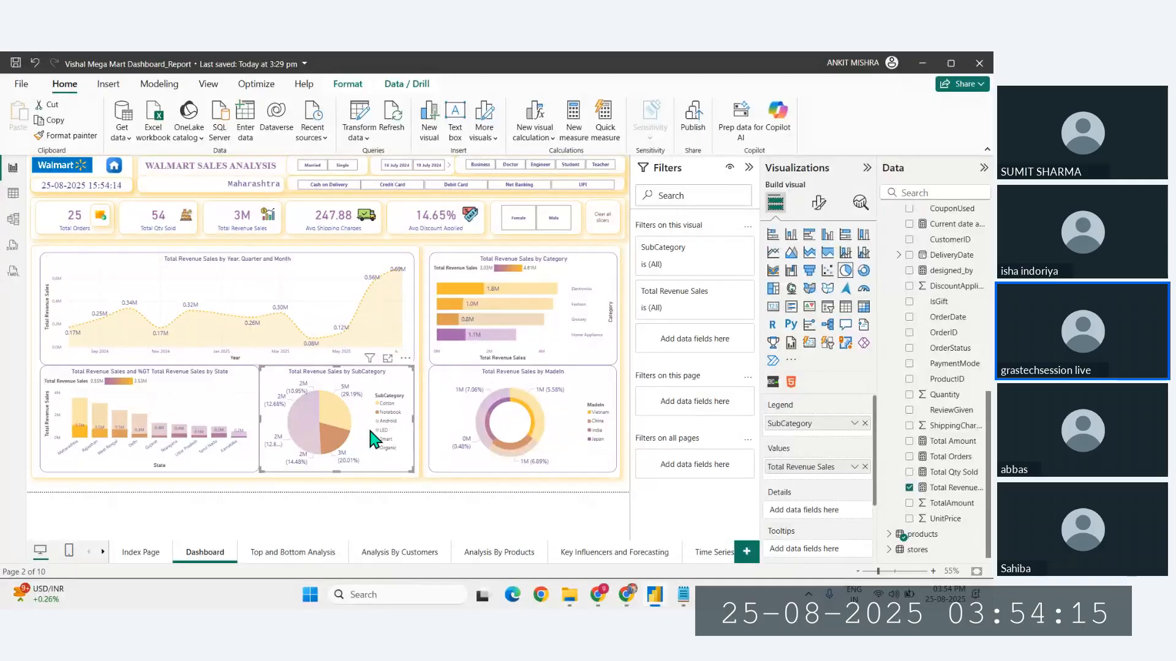
click(349, 412)
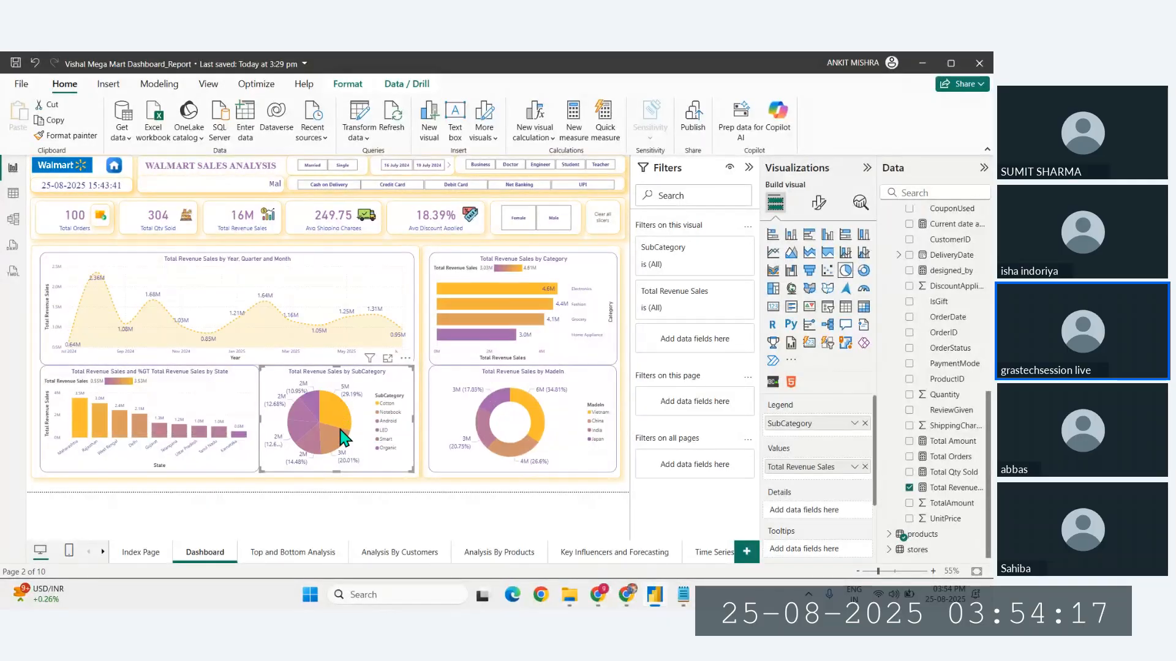
mouse_move(342, 437)
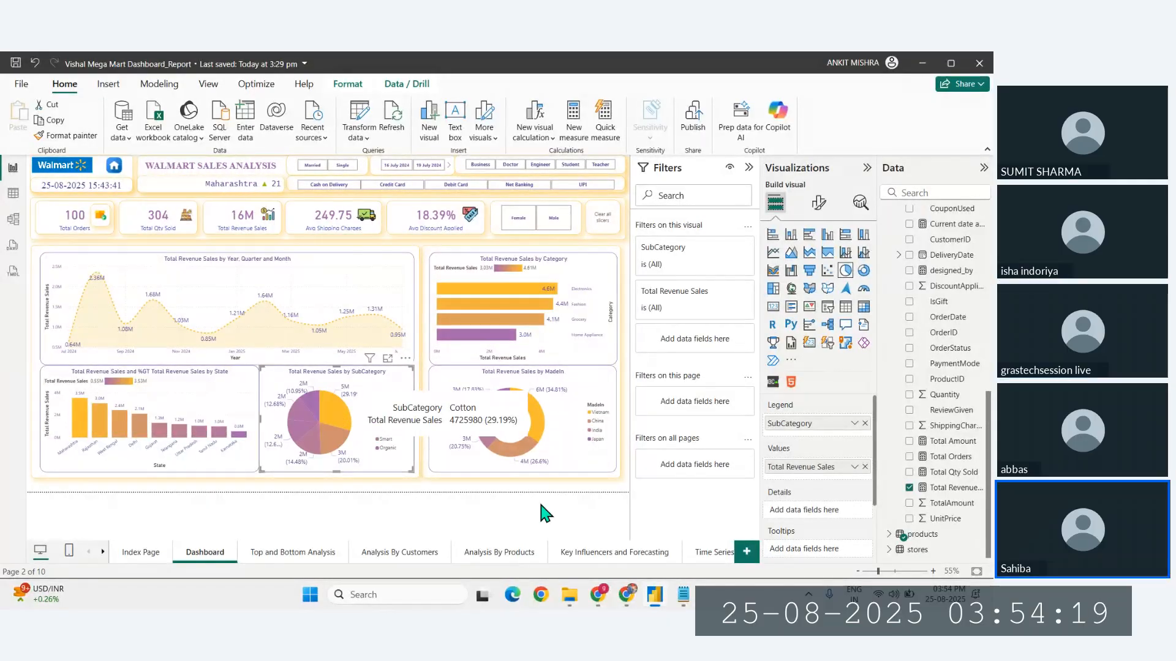
Step: Add a dashed line to the Notepad summary reading "Cotton and Notebook gives 50% of Total Revenue, which"
mouse_move(683, 594)
click(707, 524)
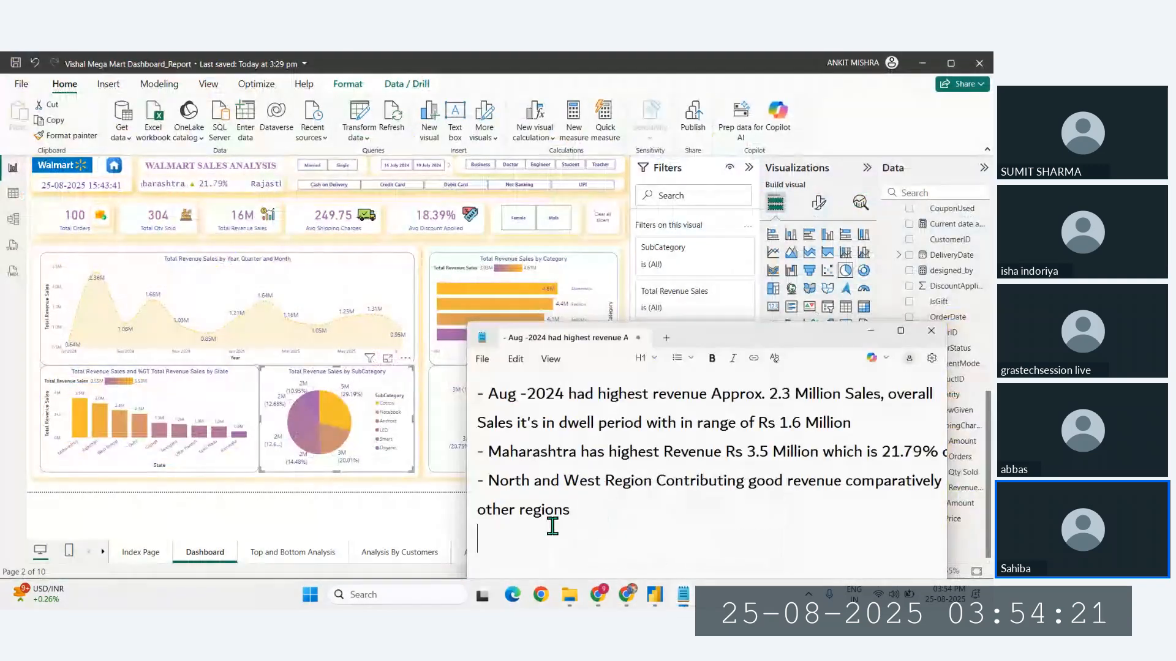
text(o)
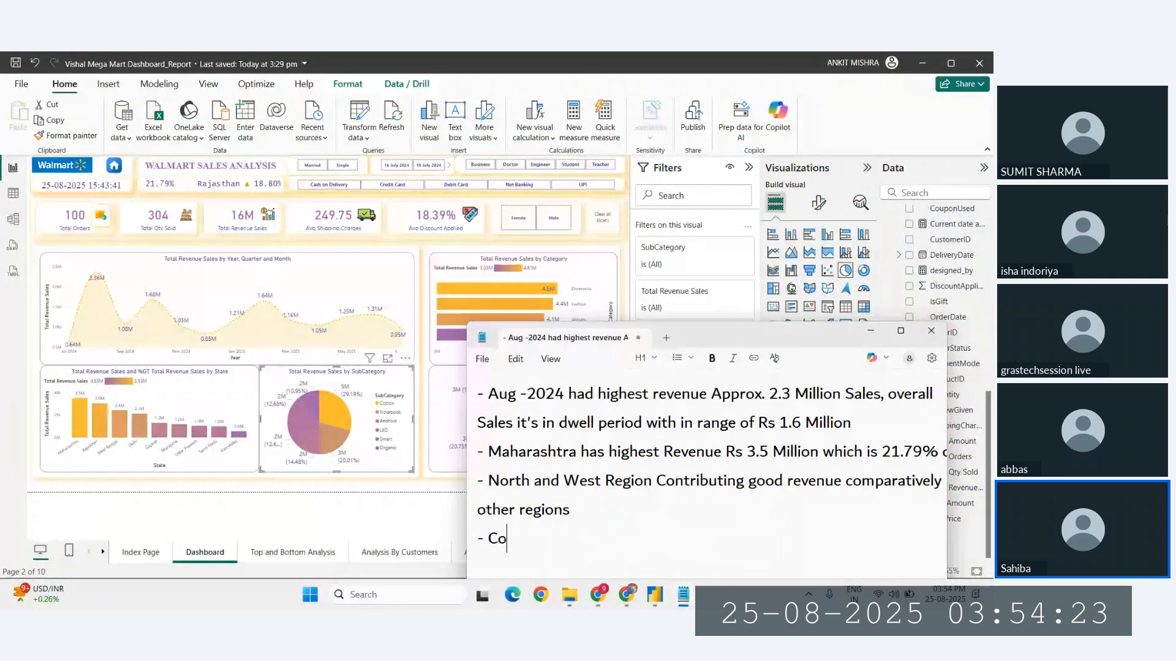
text(tton and Notebook)
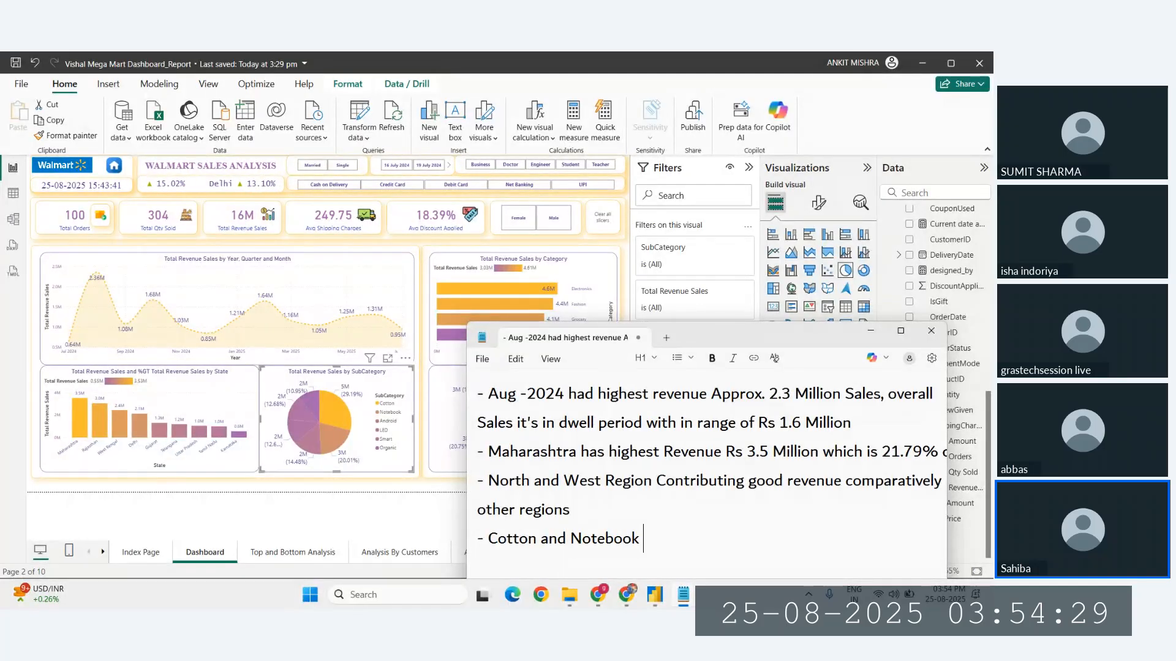
text( g)
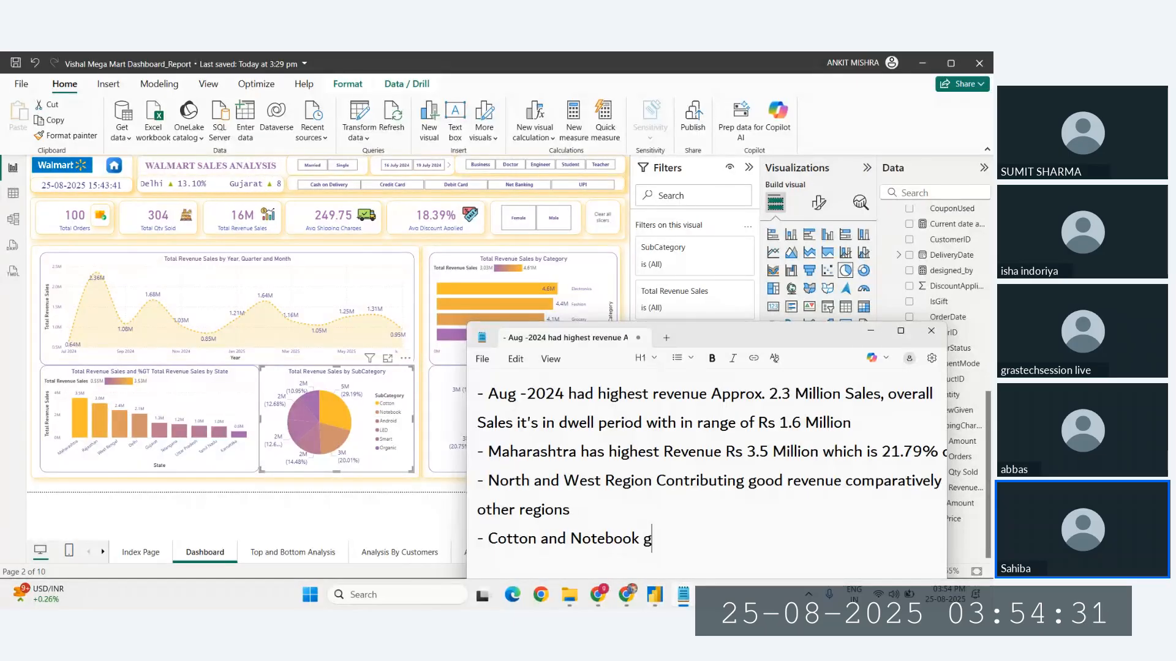
text(ives 50)
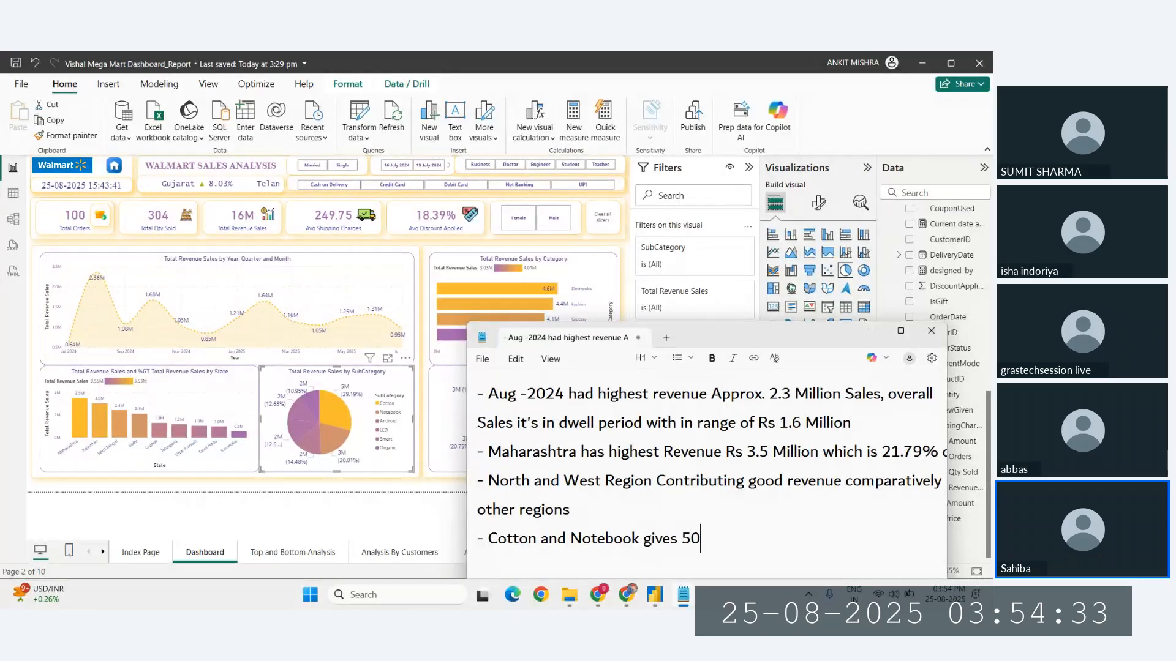
text(% of)
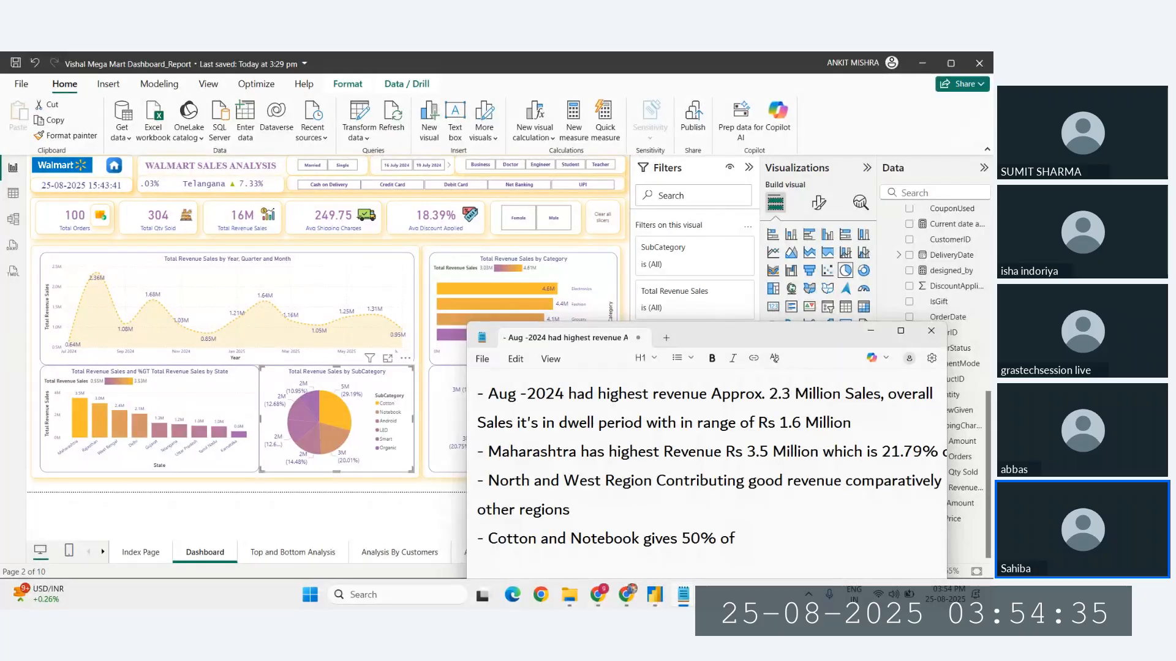
text( Total)
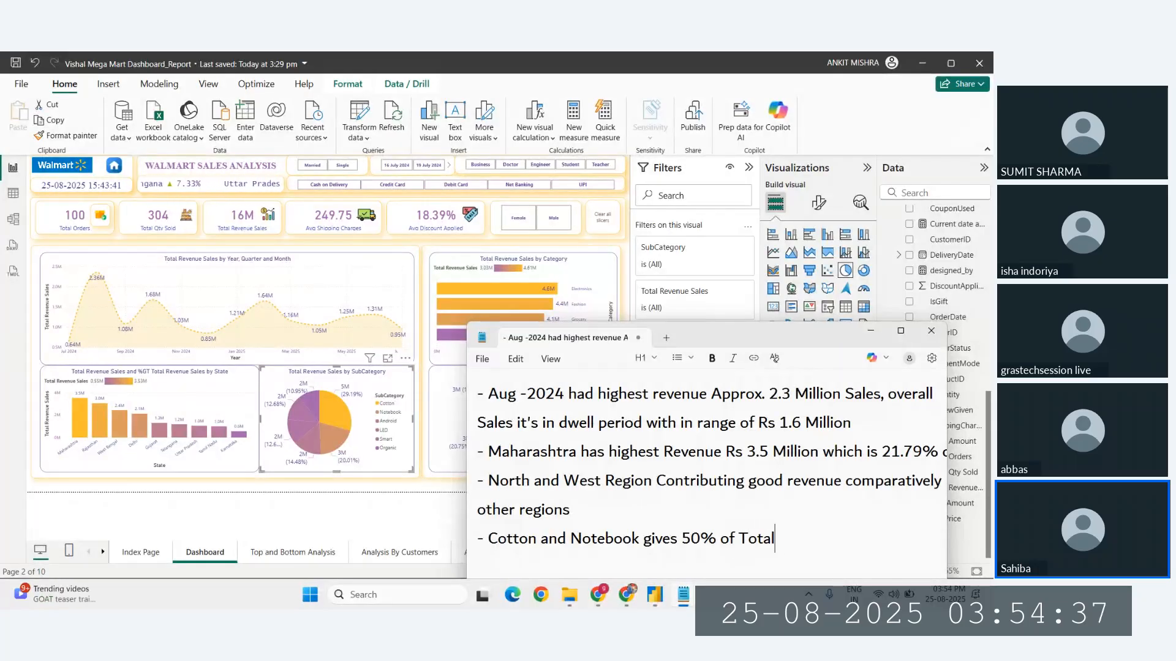
text(kReven)
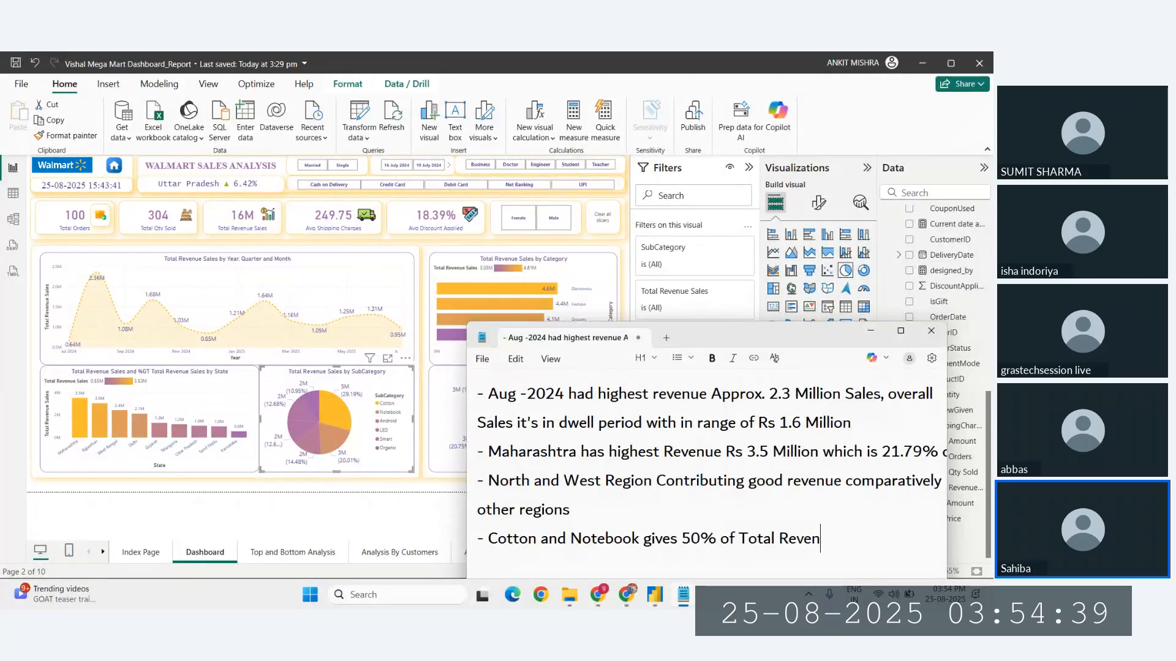
text(ue, which)
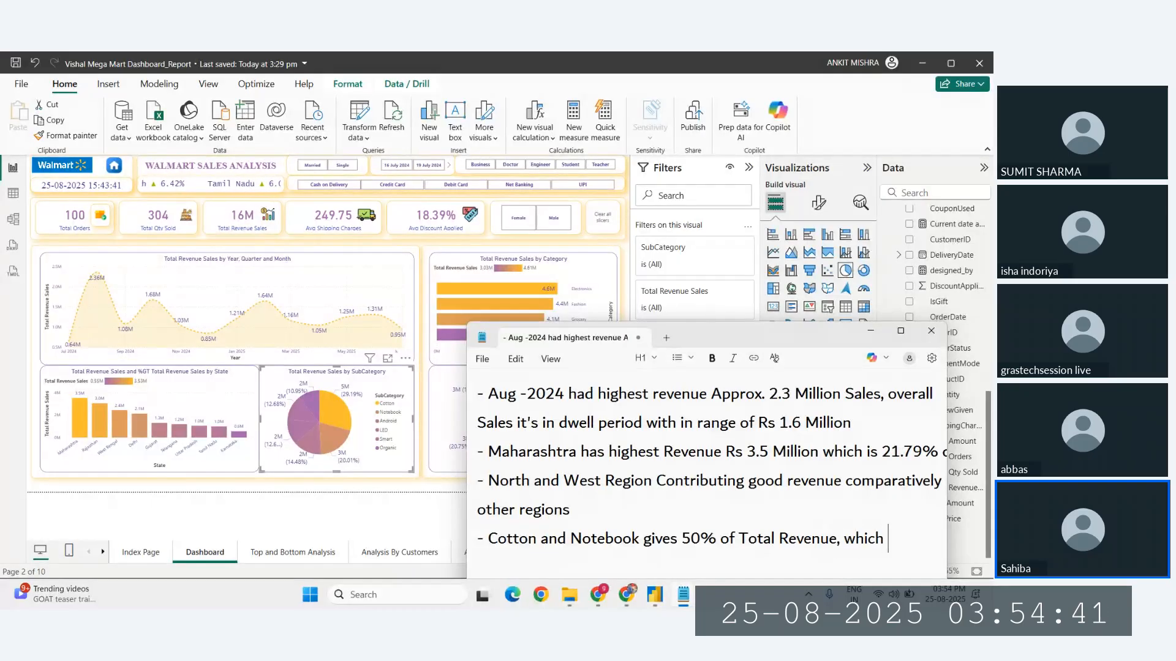
Step: Complete the Cotton and Notebook line with "shows high demand", correcting the spelling of "demand", and start a new line below
text( shows)
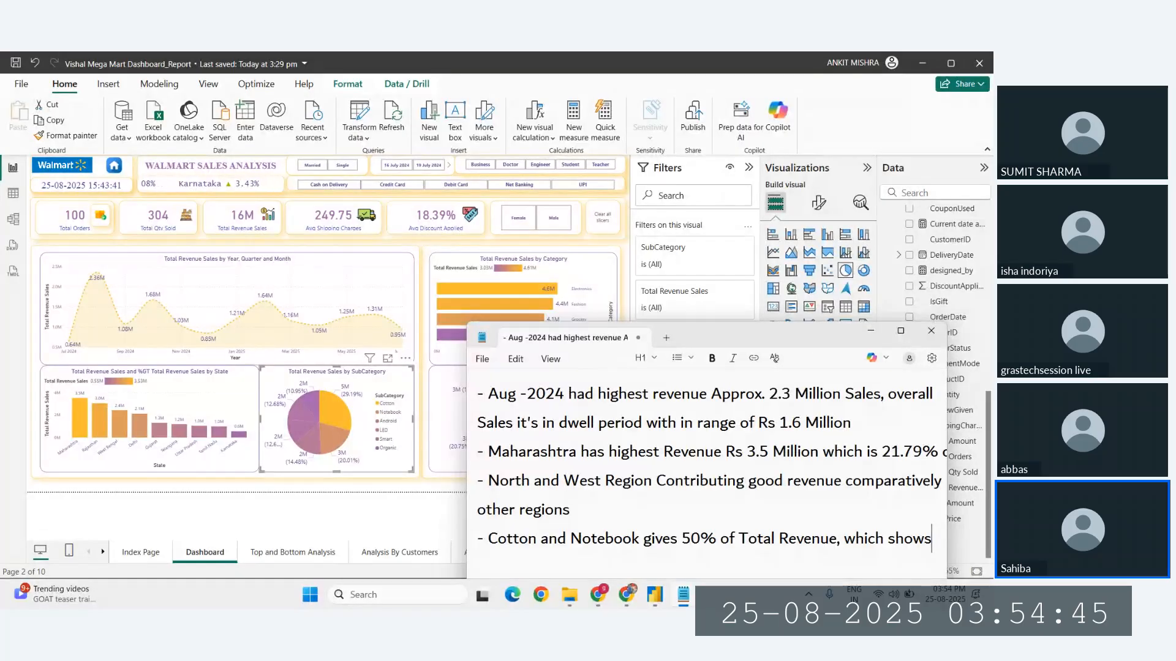
text( high )
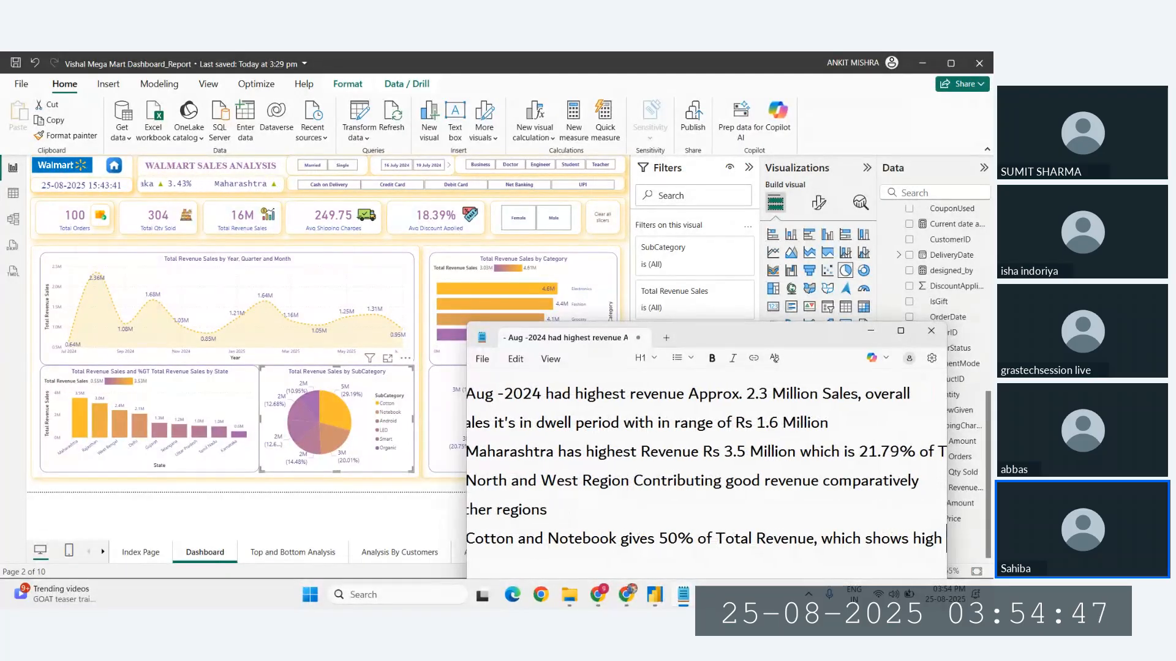
text(deemand)
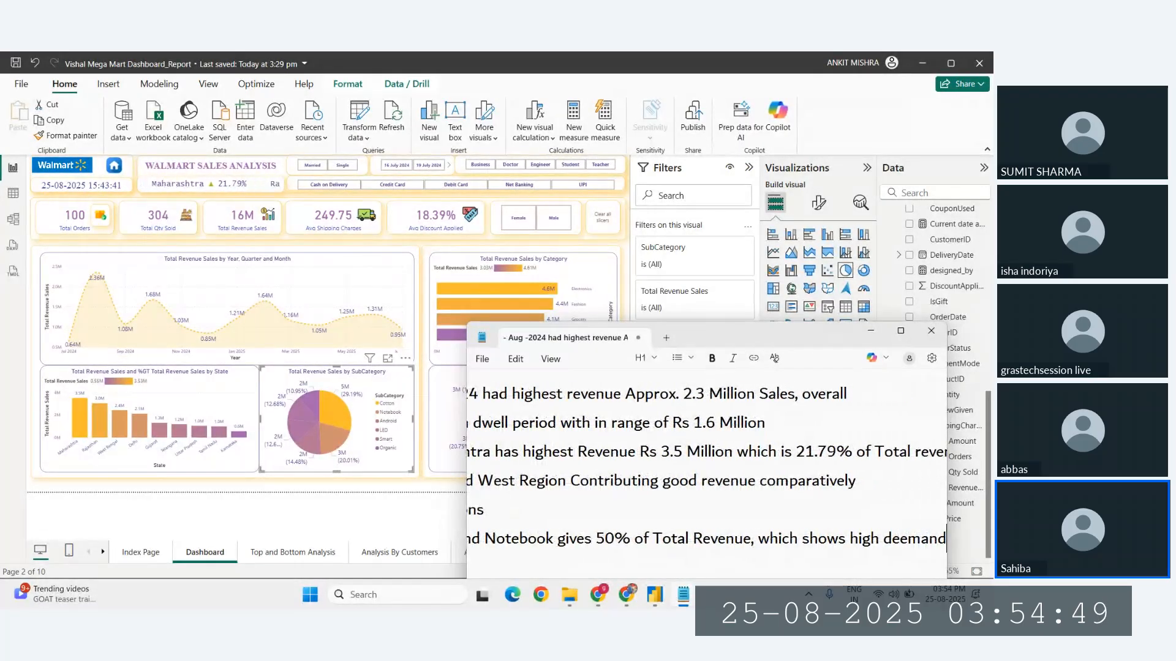
key(Left)
key(Left)
key(Left)
key(Left)
key(Left)
key(BackSpace)
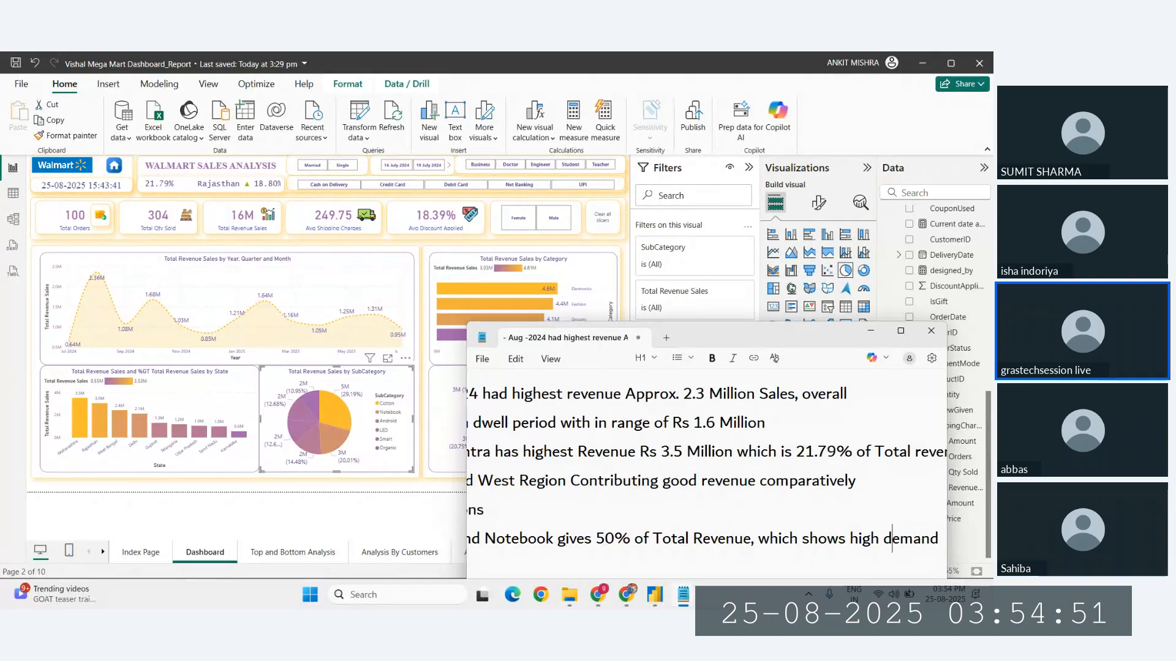
key(Right)
key(Right)
key(Right)
key(Right)
key(Right)
key(Return)
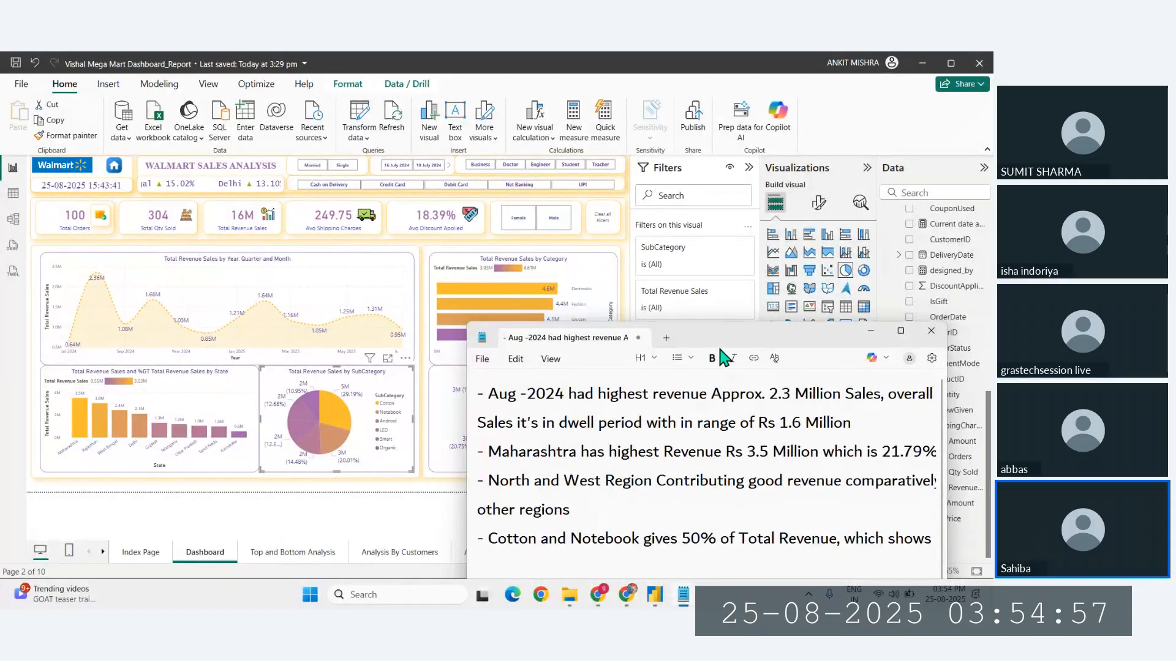
Step: Move the Notepad window down to uncover the dashboard's category chart, check the Zoho meeting in Chrome, and return to Notepad
drag(731, 347, 733, 455)
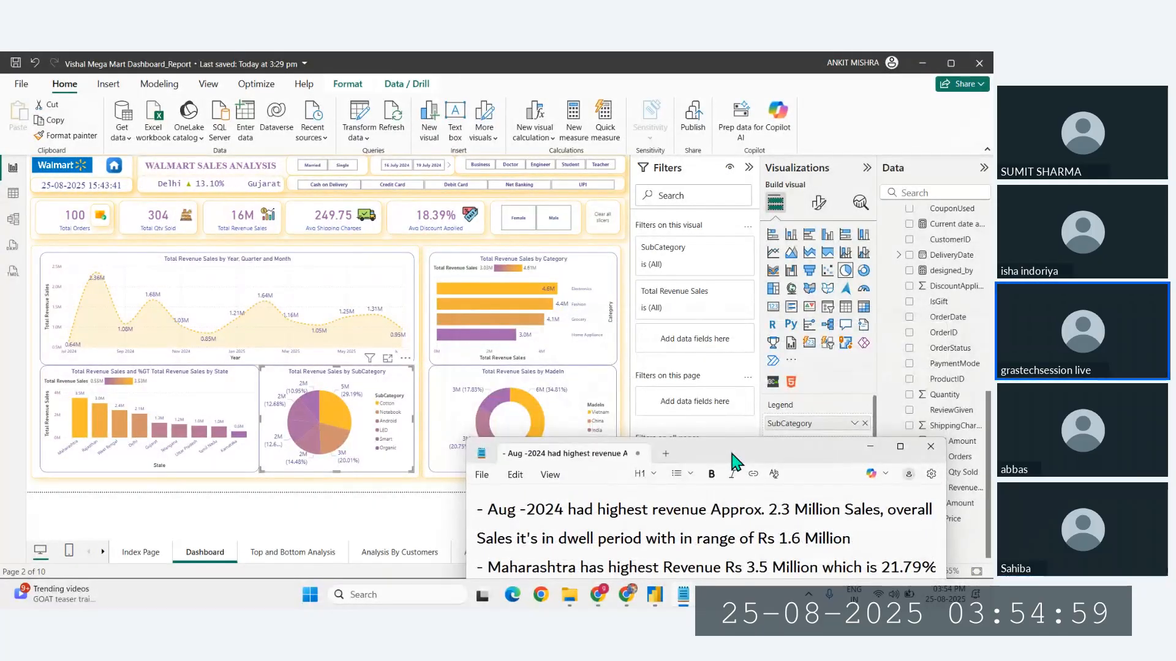
click(598, 596)
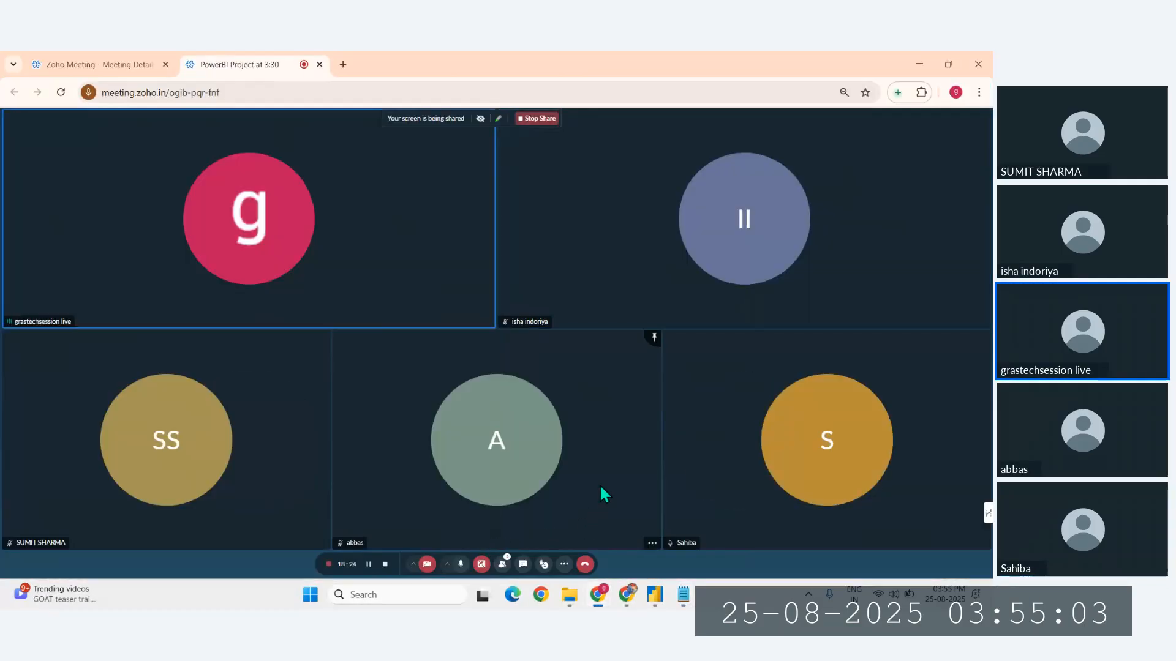
mouse_move(683, 594)
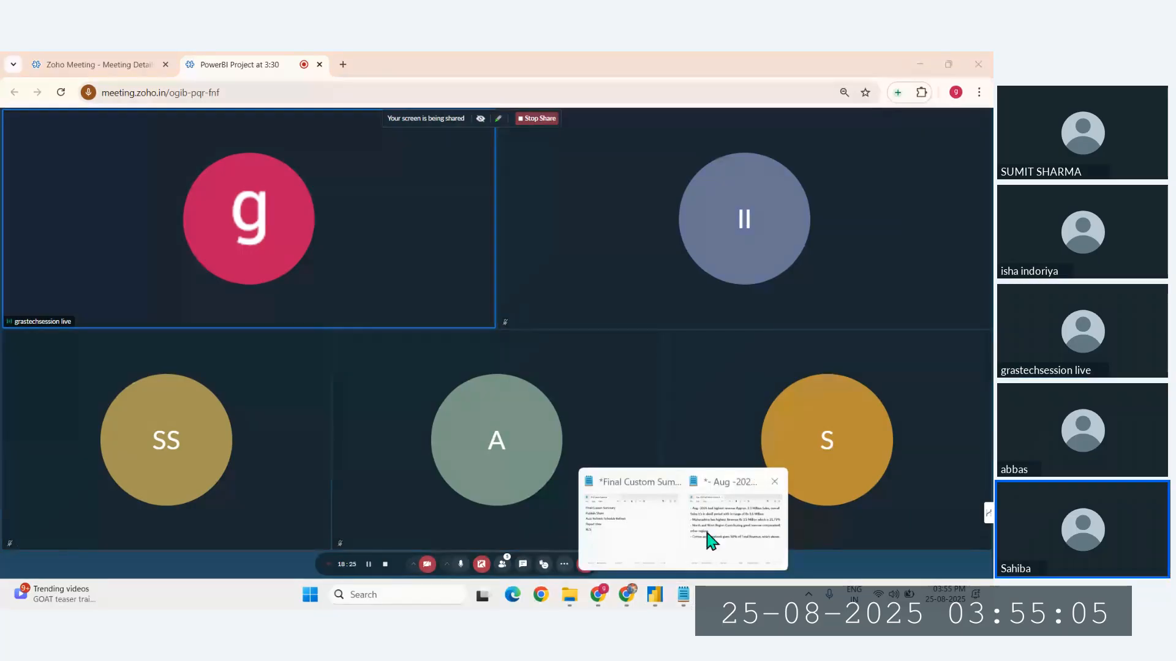
click(708, 539)
Step: Examine the category, state, subcategory, MadeIn and monthly revenue charts in Power BI using their tooltips
click(654, 594)
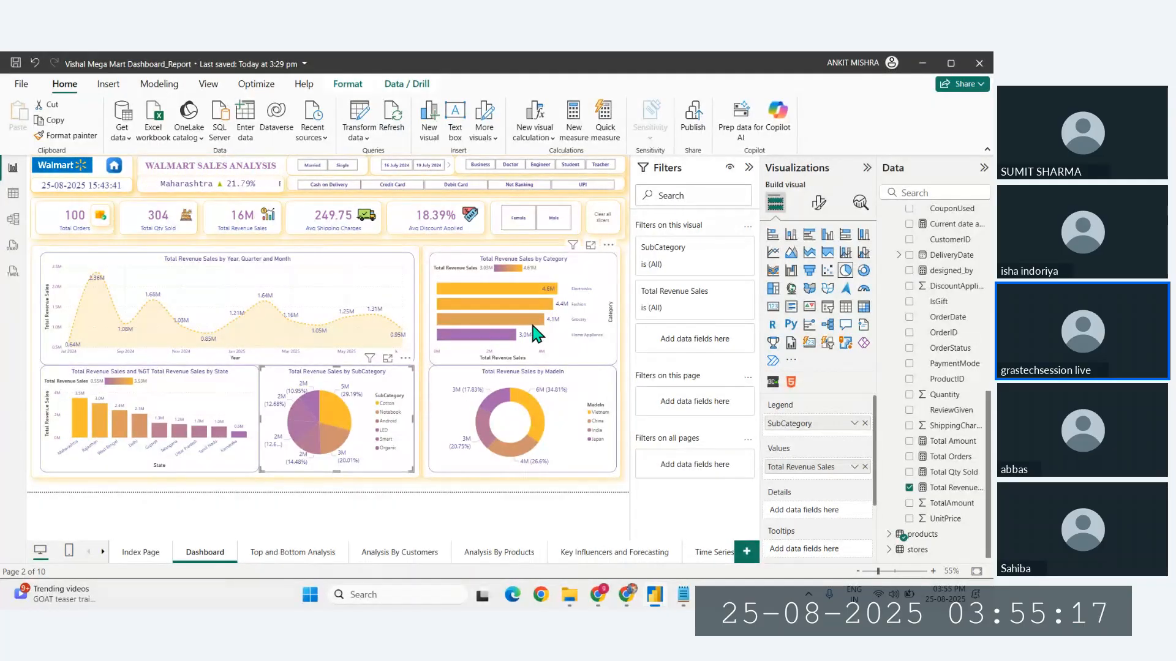
mouse_move(540, 314)
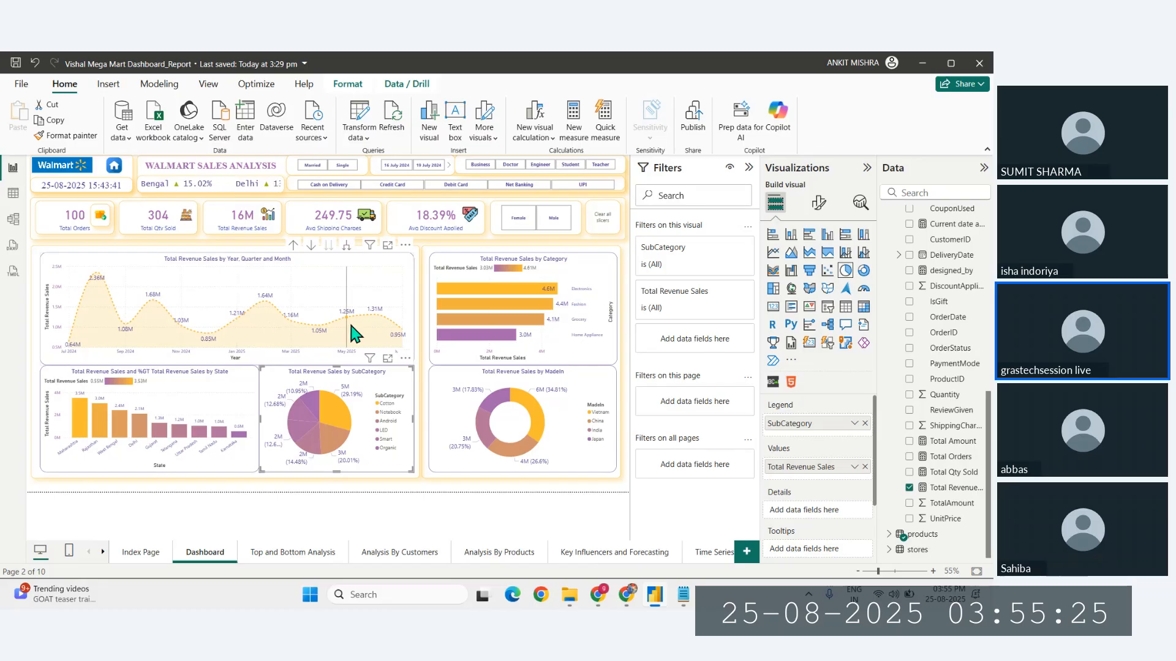
mouse_move(222, 436)
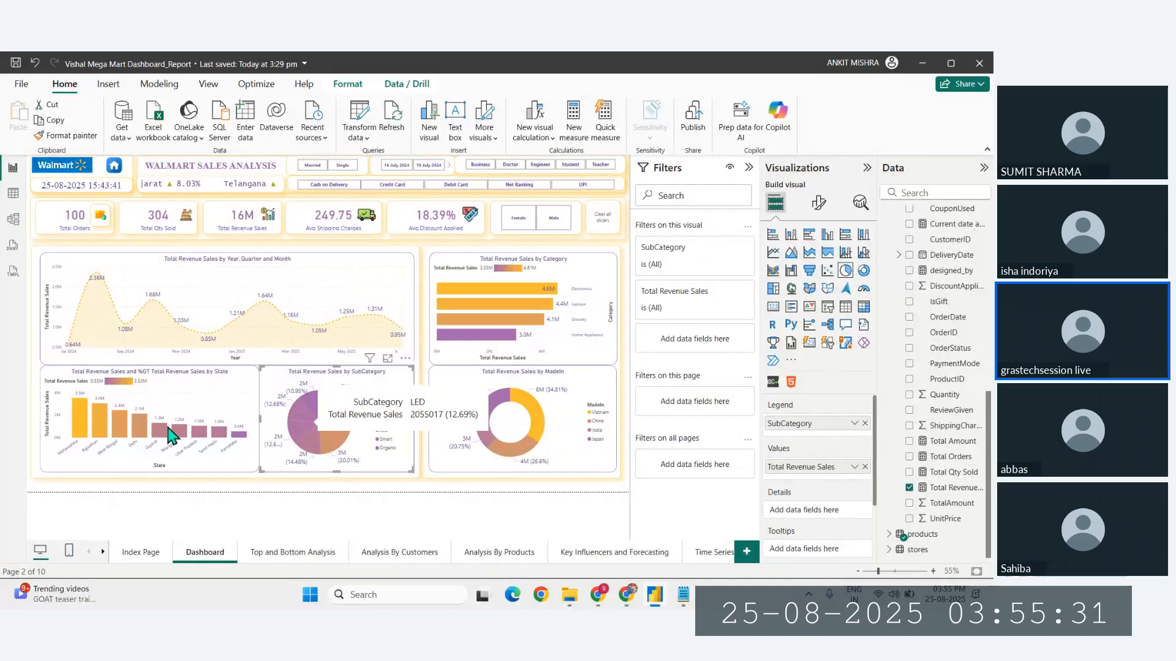
mouse_move(122, 430)
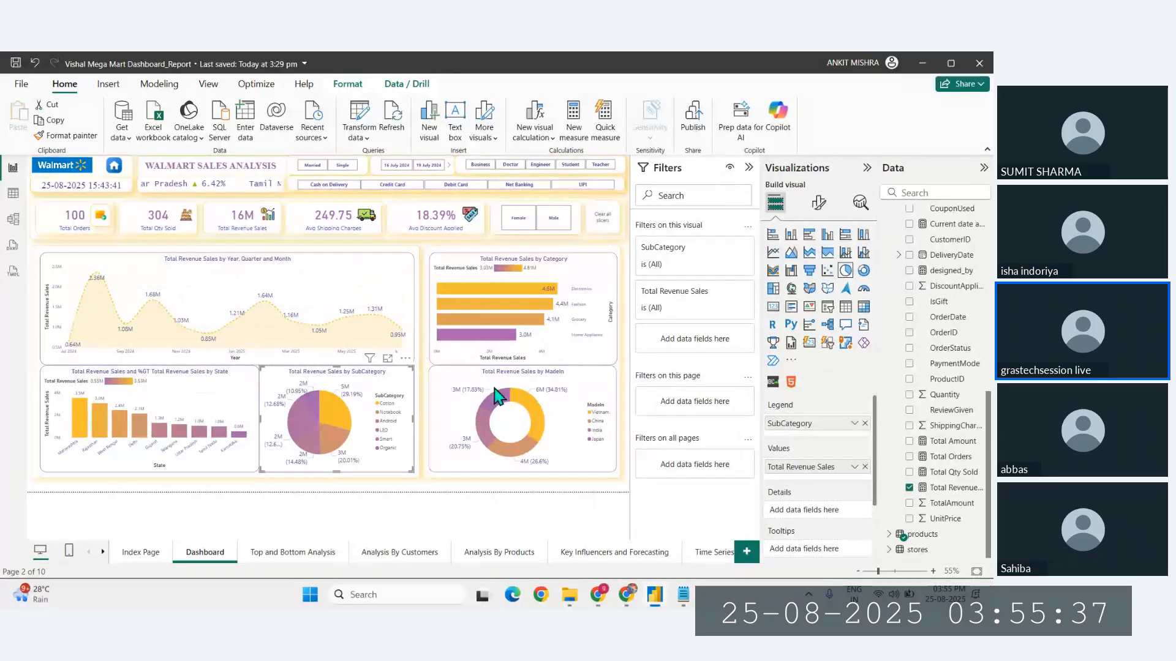
mouse_move(493, 405)
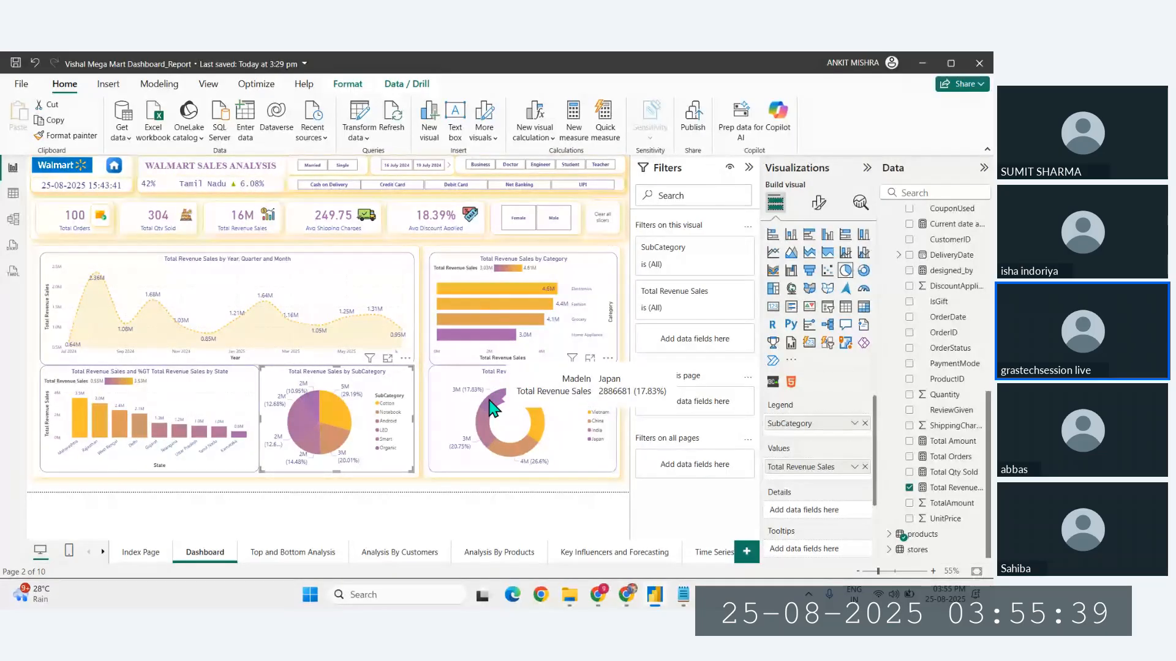
mouse_move(258, 333)
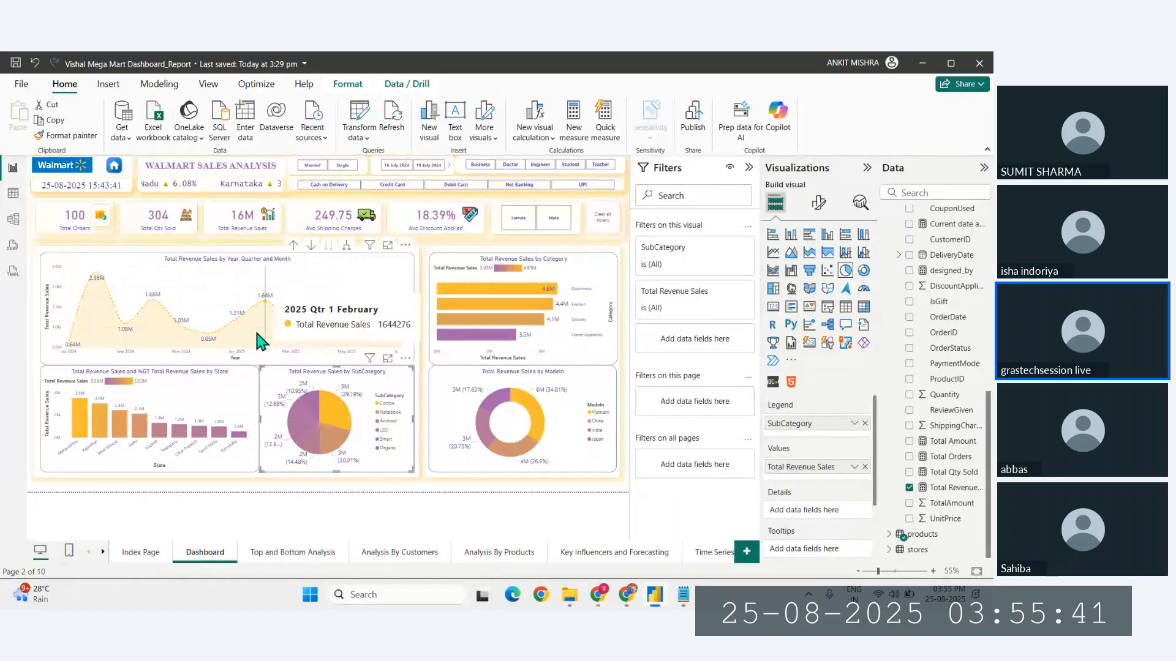
Step: Review the "dwell period" wording in Notepad against the monthly revenue chart's May 2025 tooltip, then return to Power BI
mouse_move(683, 594)
click(719, 560)
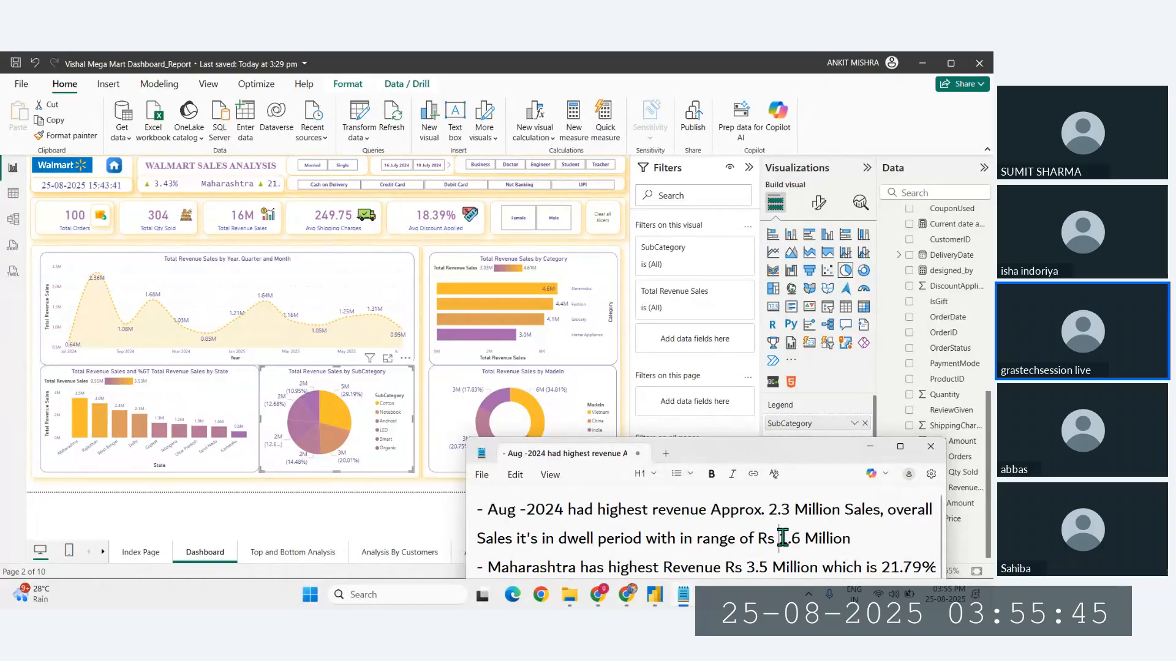
double_click(582, 539)
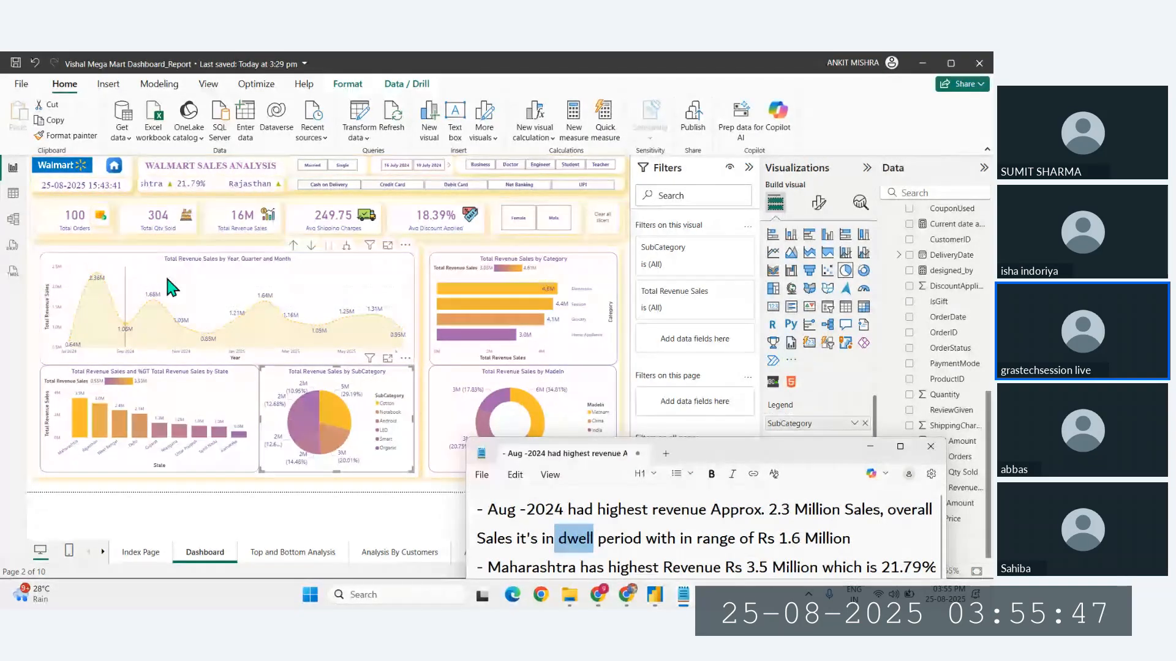
mouse_move(354, 321)
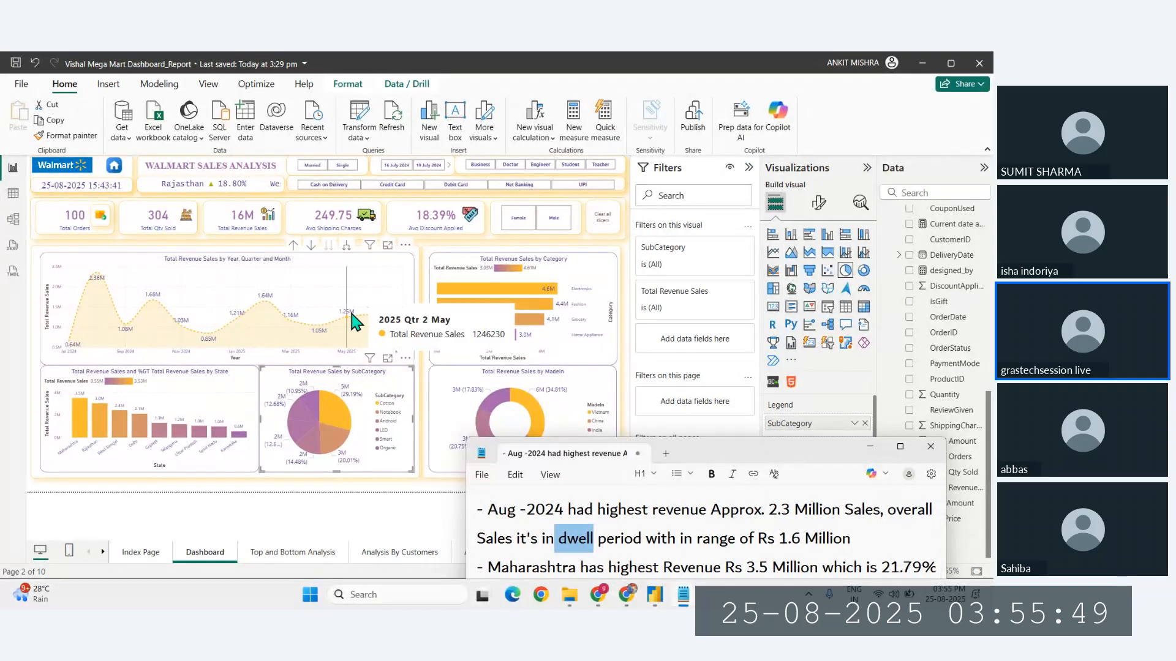
click(588, 537)
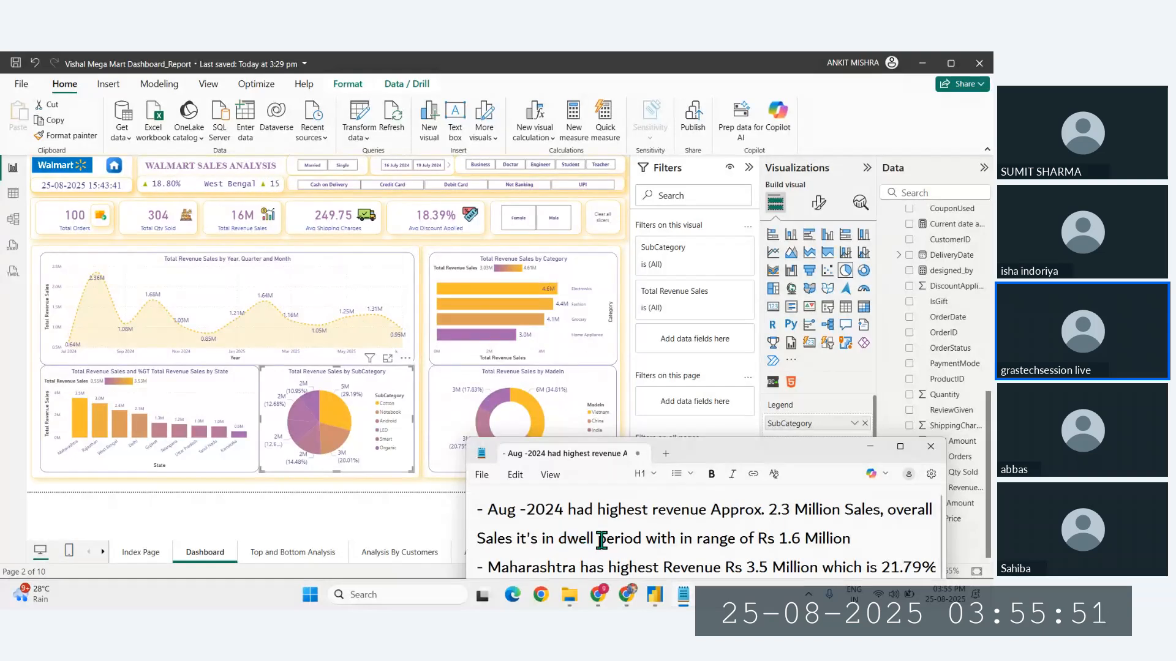
drag(597, 538, 568, 539)
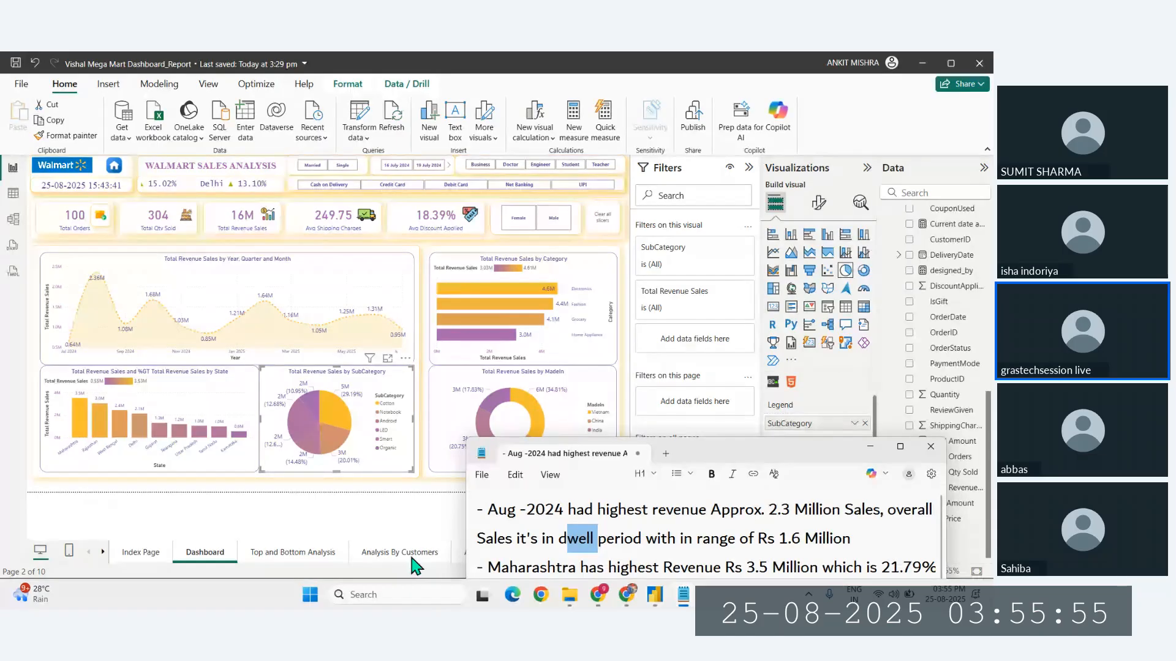
click(397, 496)
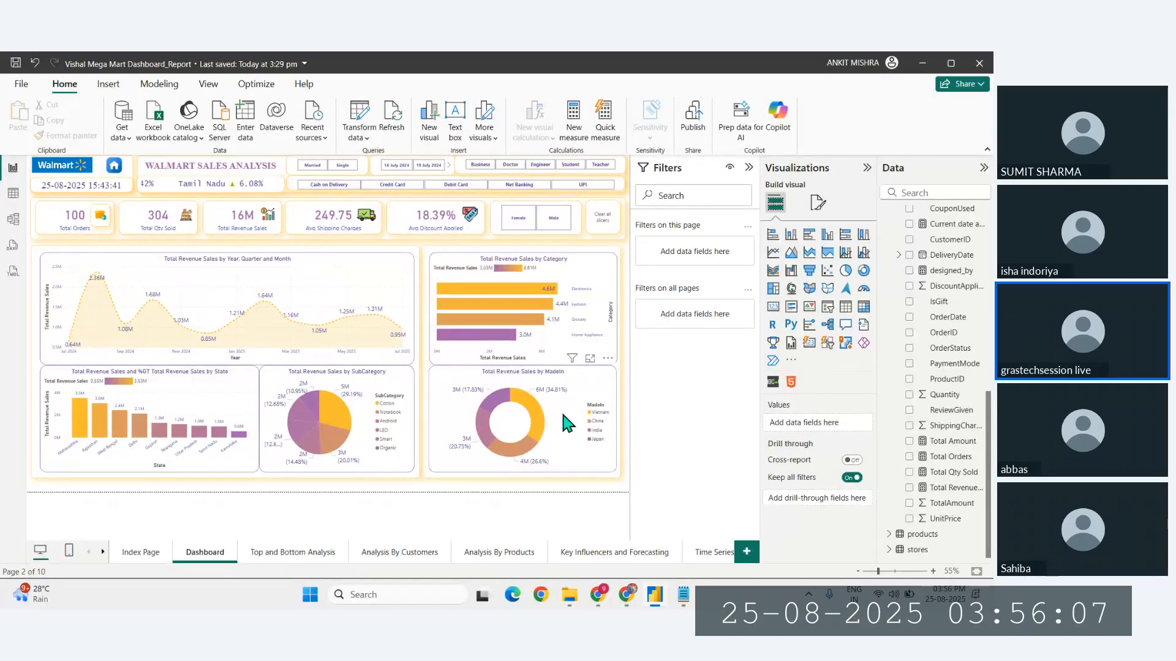
Step: Return to the Notepad summary, move its window up clear of most dashboard charts, and start a dashed line below the Cotton and Notebook line
mouse_move(683, 595)
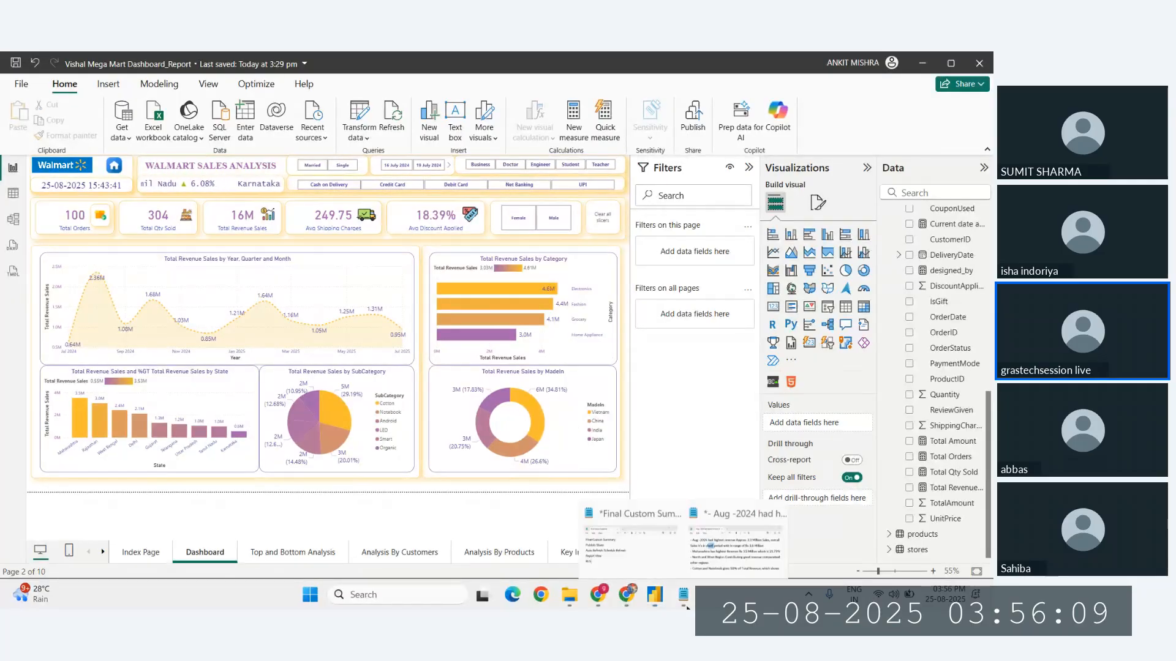
click(751, 547)
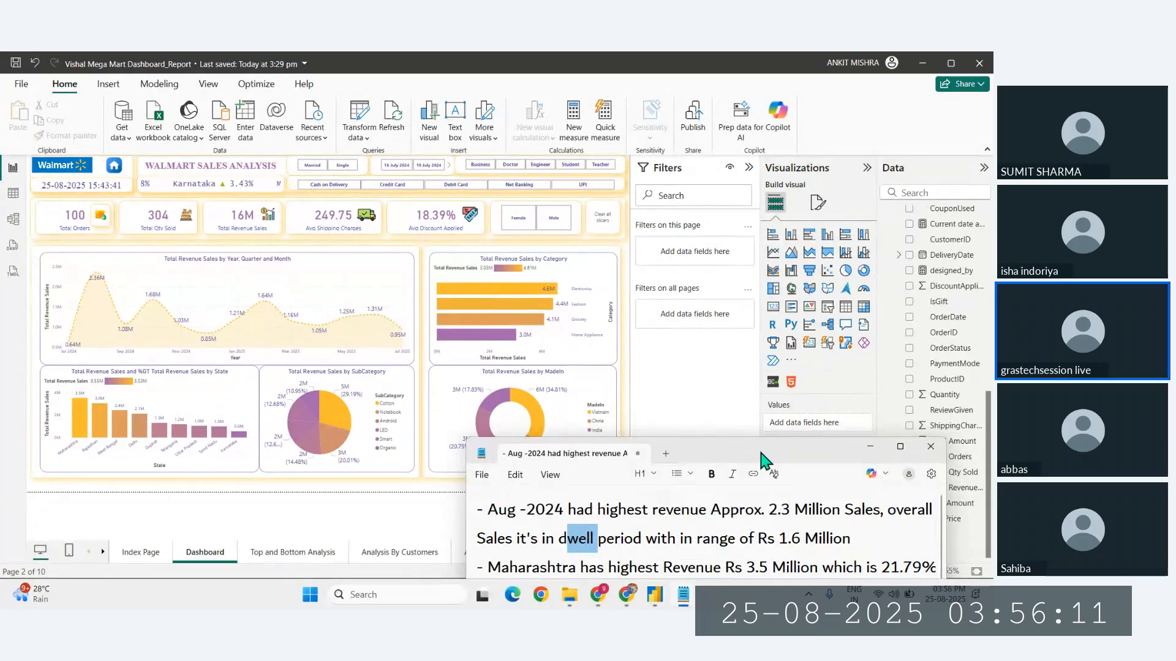
drag(762, 461, 910, 237)
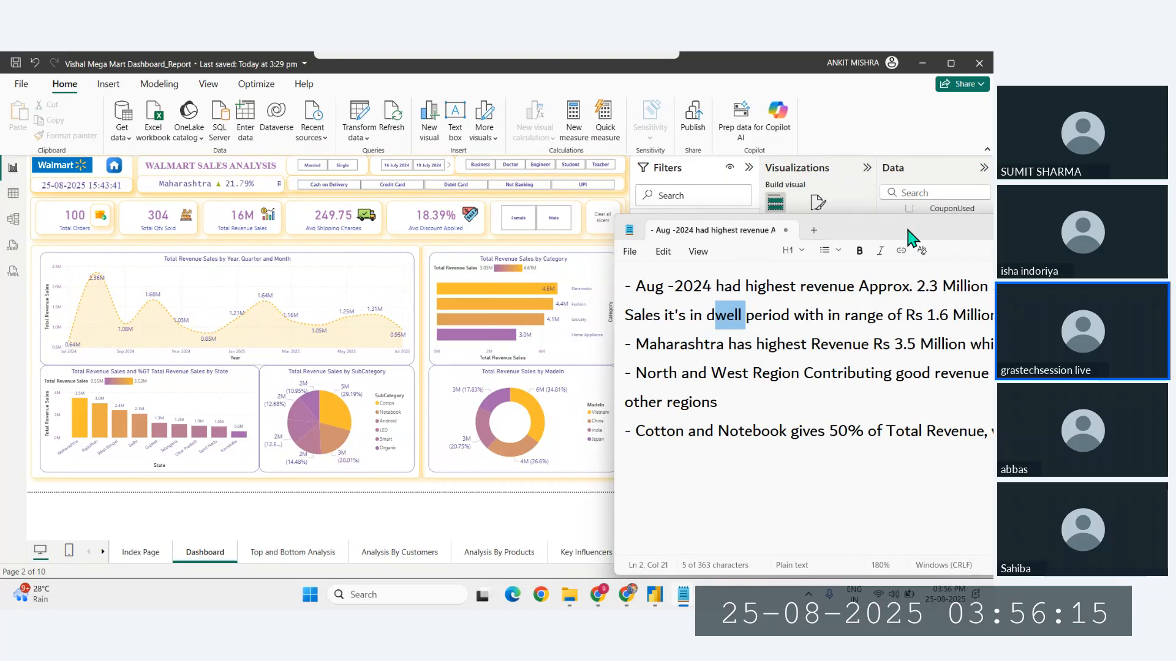
drag(908, 230, 904, 228)
click(688, 466)
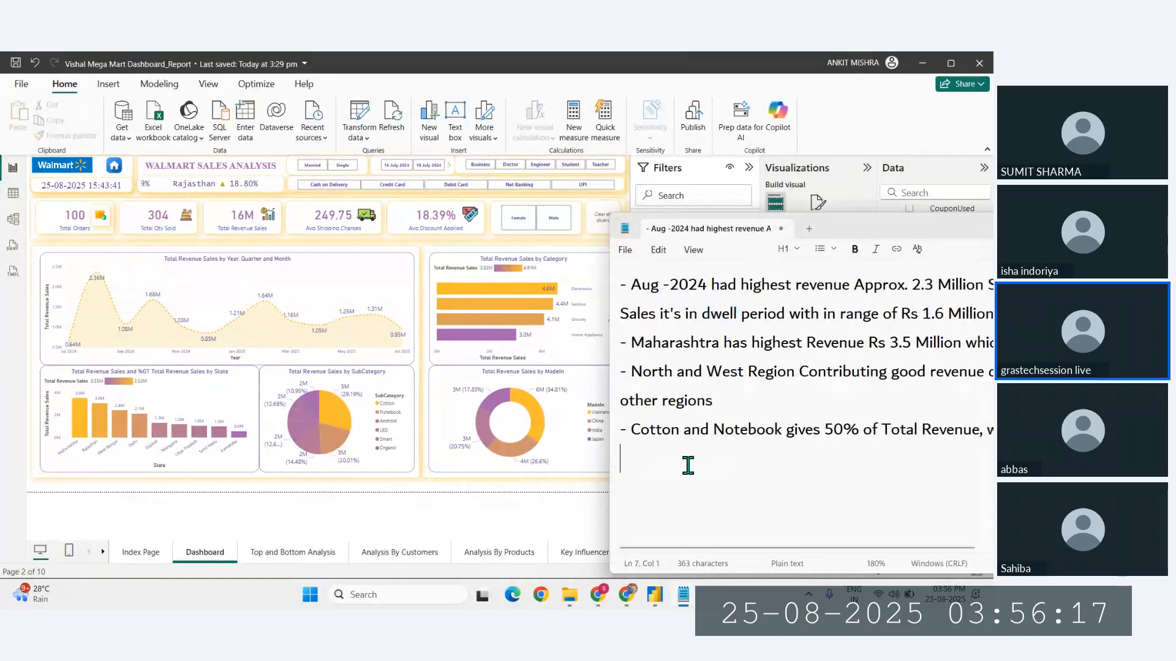
text(-)
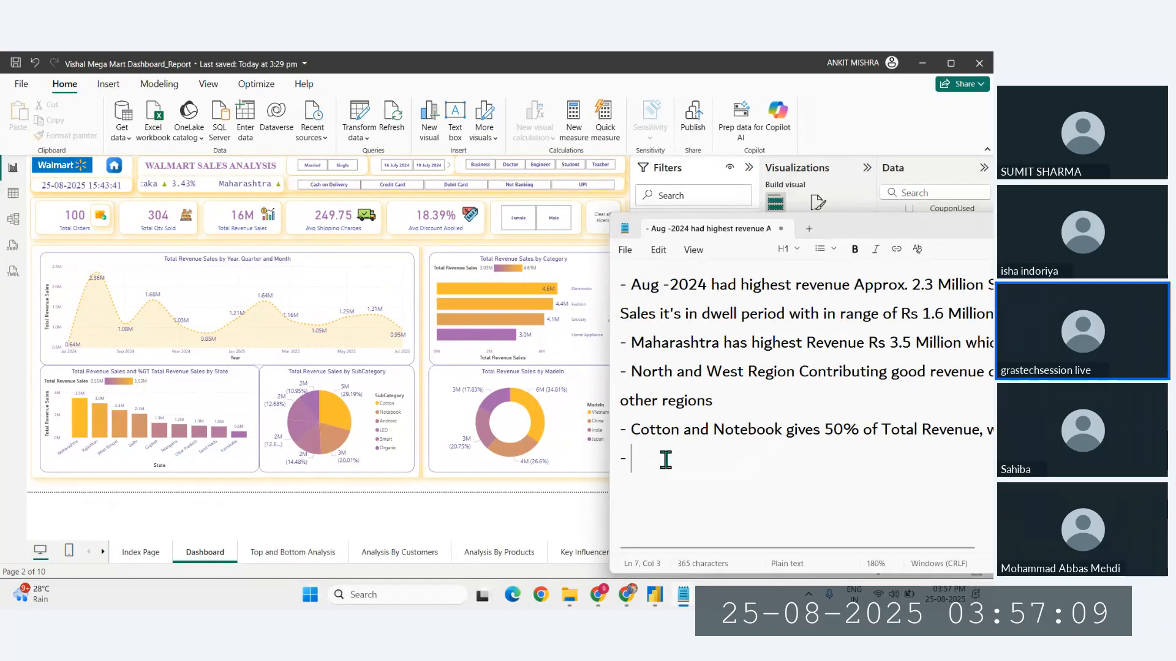
text(Walmart has)
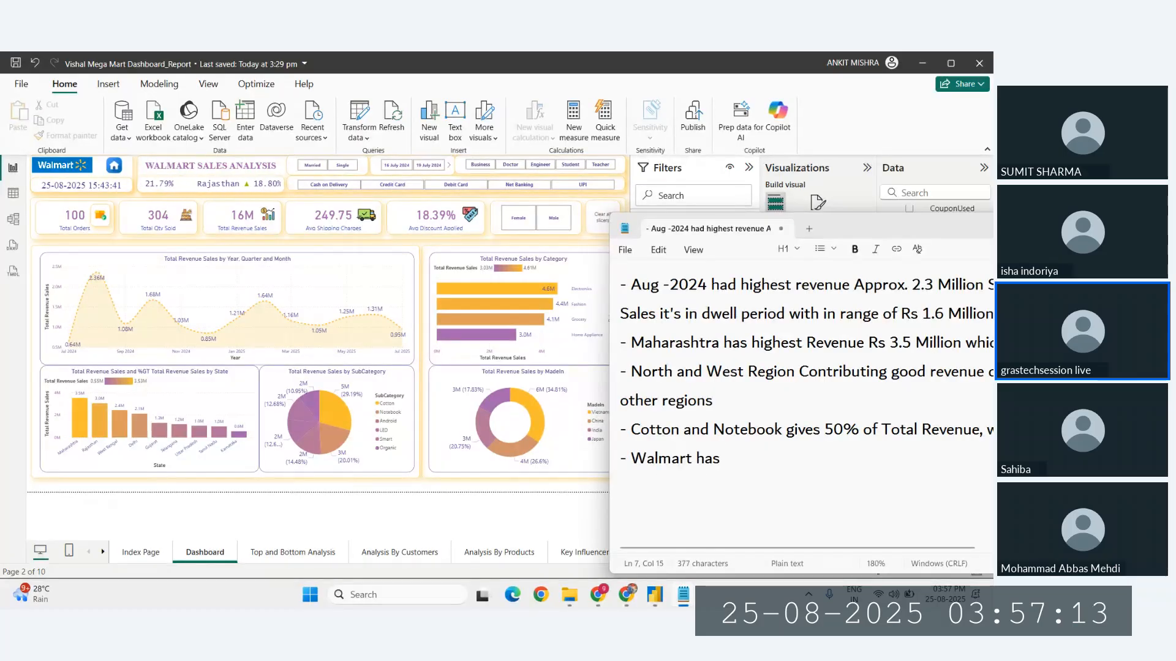
key(BackSpace)
key(BackSpace)
key(BackSpace)
key(BackSpace)
key(BackSpace)
key(BackSpace)
key(BackSpace)
key(BackSpace)
key(BackSpace)
key(BackSpace)
key(BackSpace)
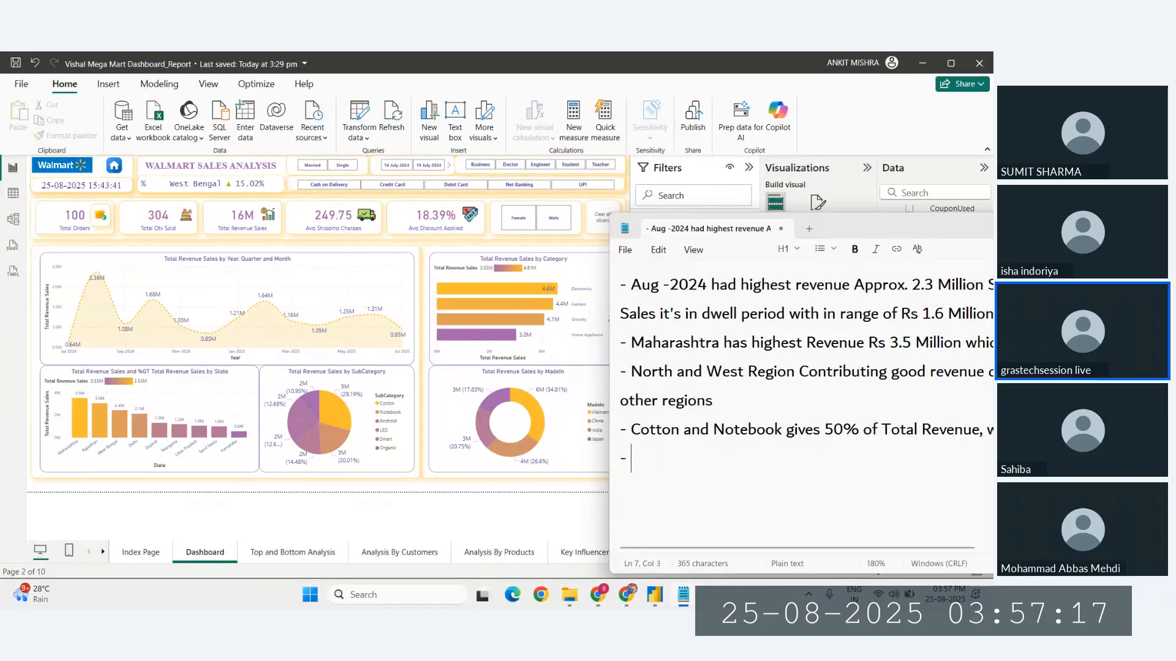
text(Wal)
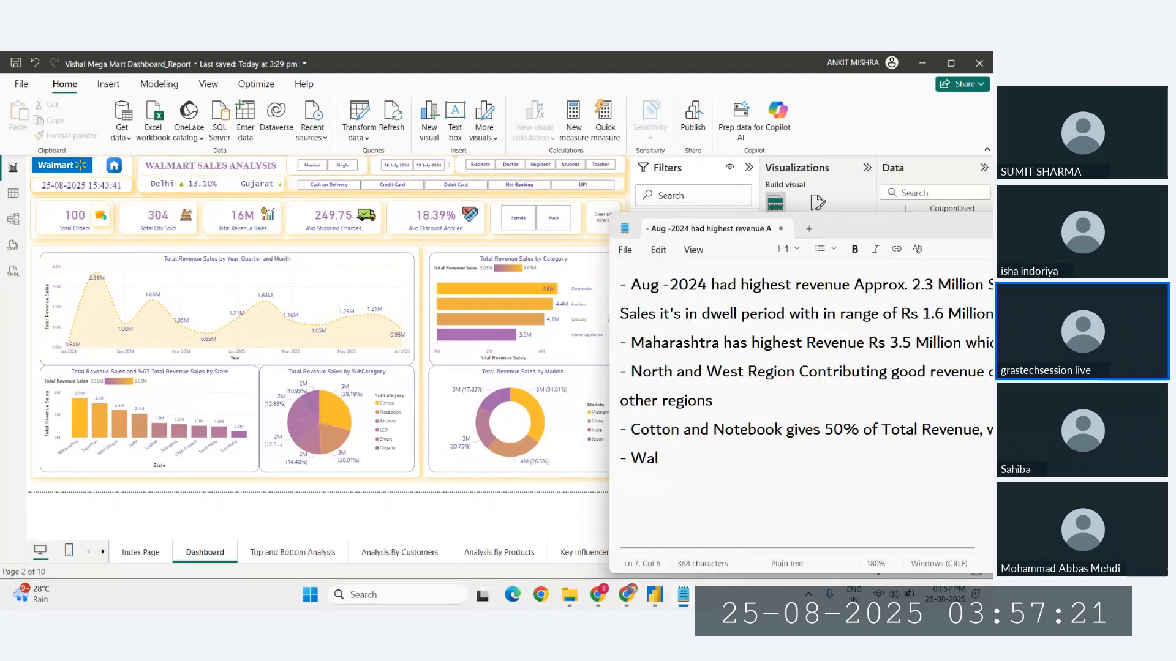
text(mart has)
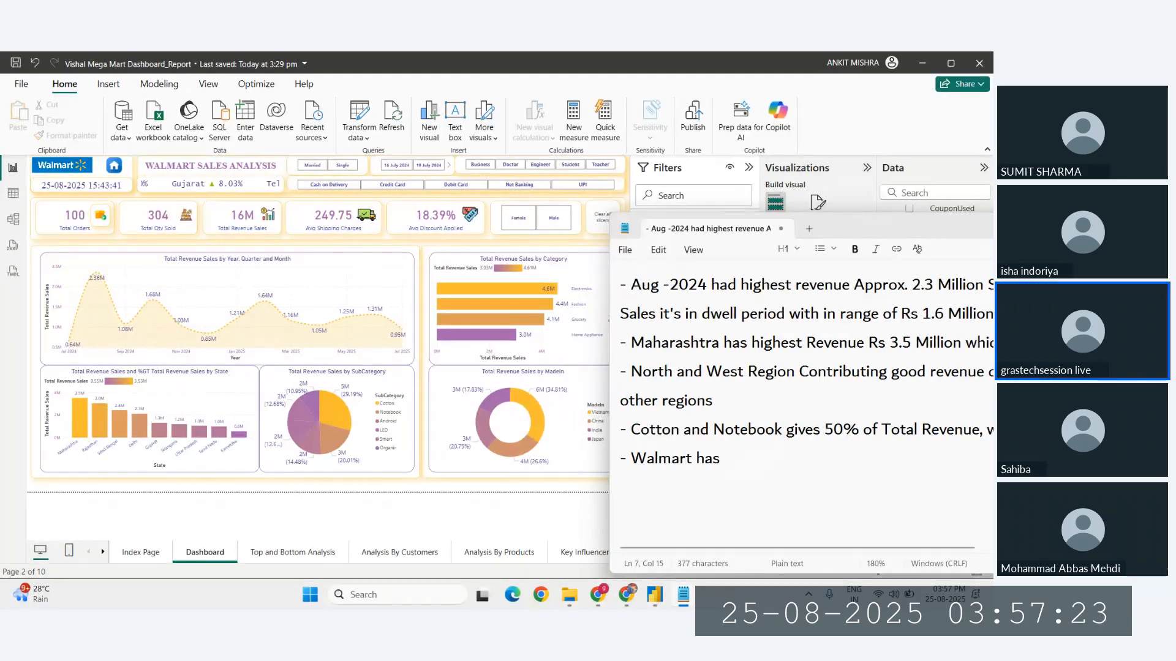
key(BackSpace)
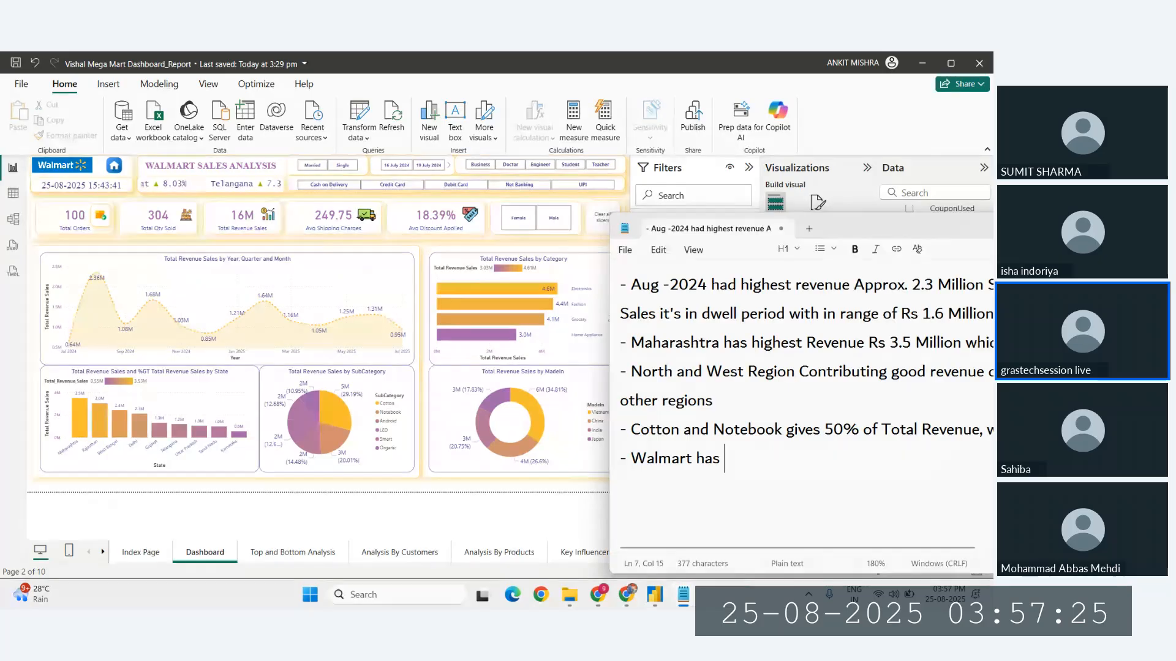
key(BackSpace)
key(BackSpace)
key(BackSpace)
key(BackSpace)
key(BackSpace)
key(BackSpace)
key(BackSpace)
key(BackSpace)
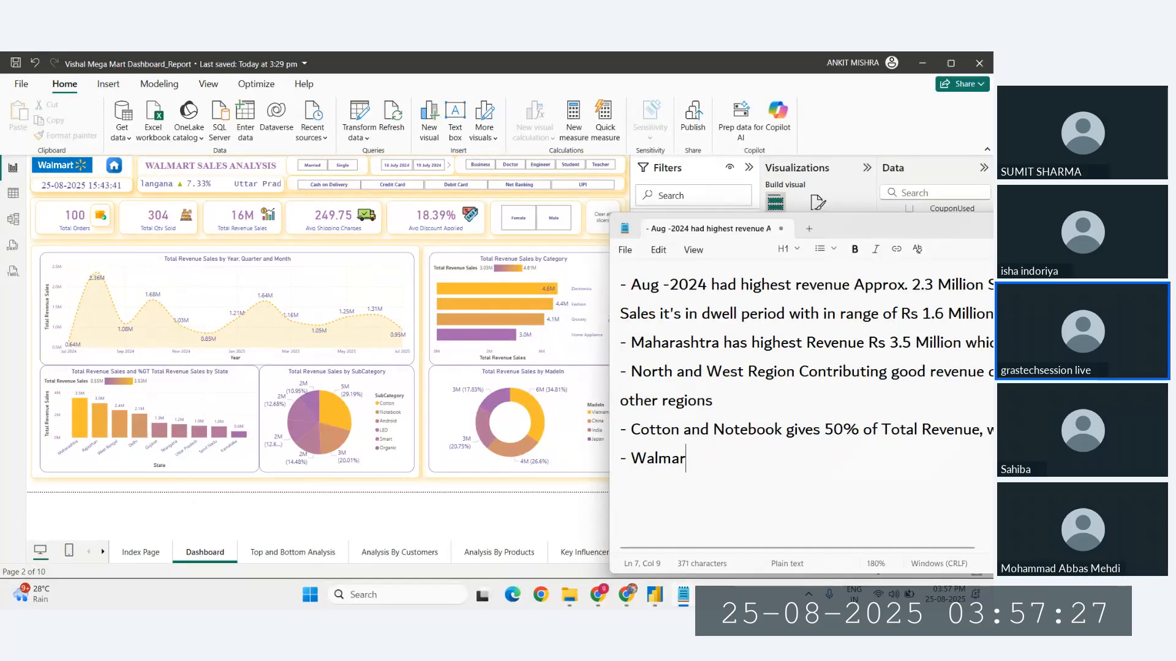
key(BackSpace)
key(BackSpace)
key(BackSpace)
key(BackSpace)
Step: Begin the new dashed line with "Indian goods is the third highest"
text(In)
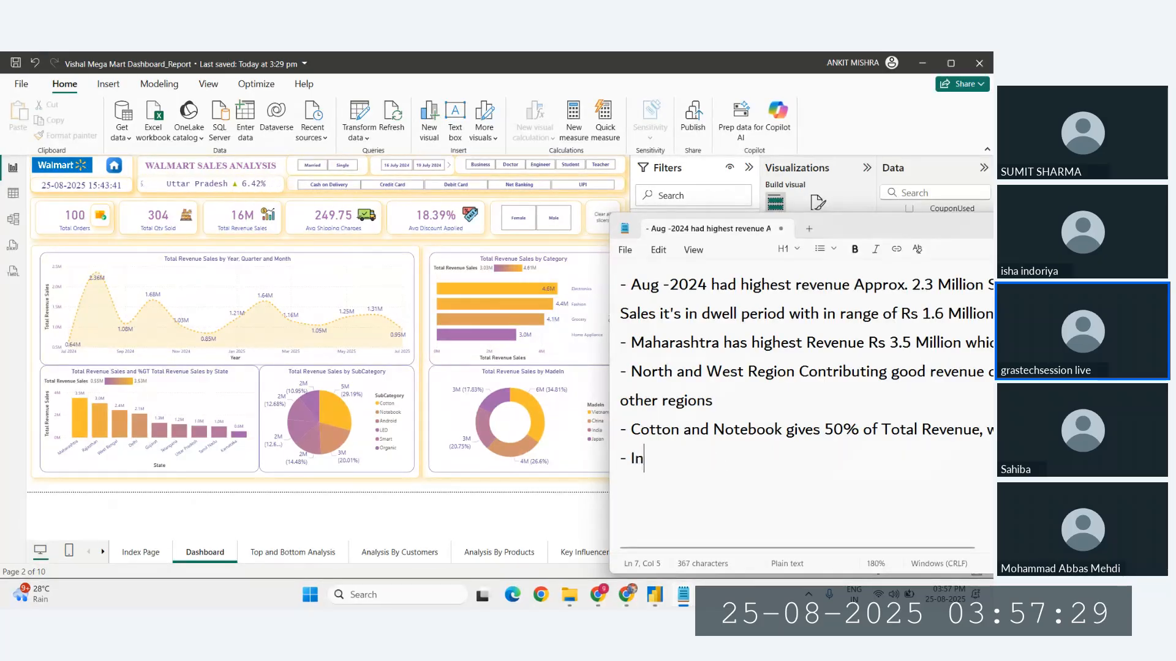
text(dian)
key(BackSpace)
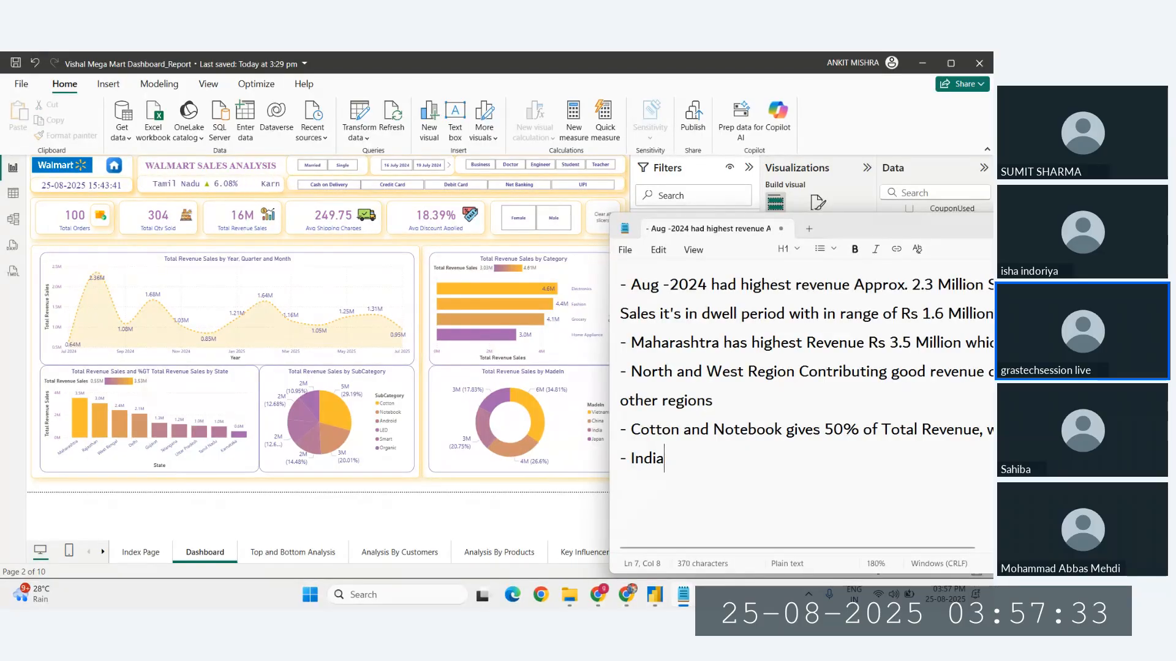
text(n)
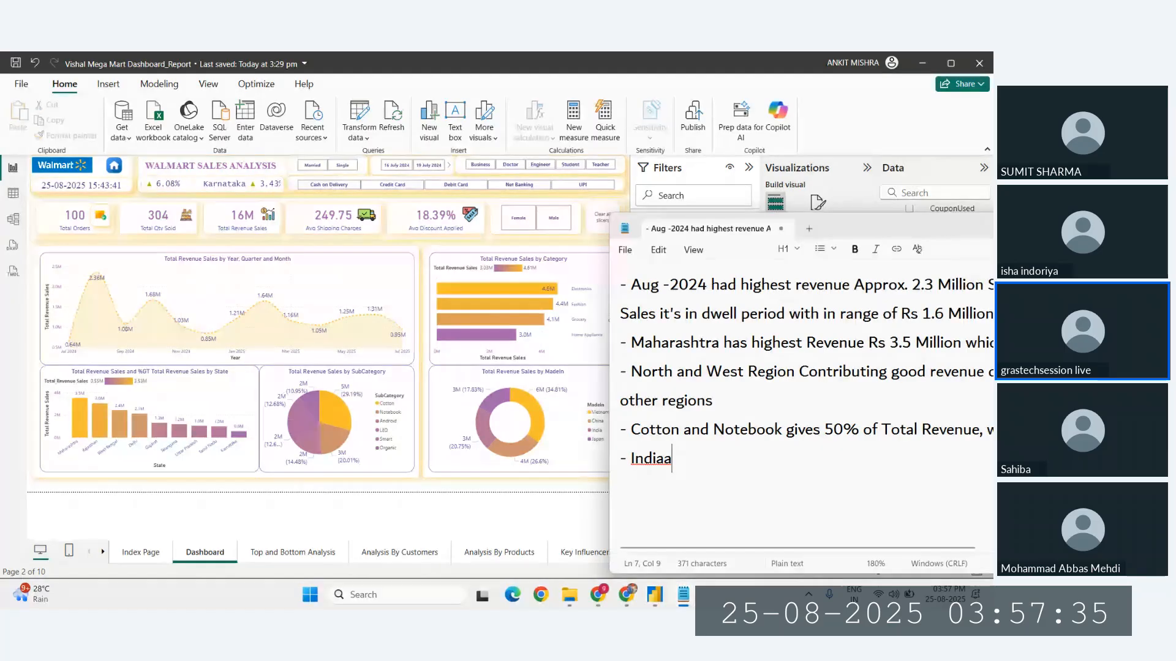
text( goods )
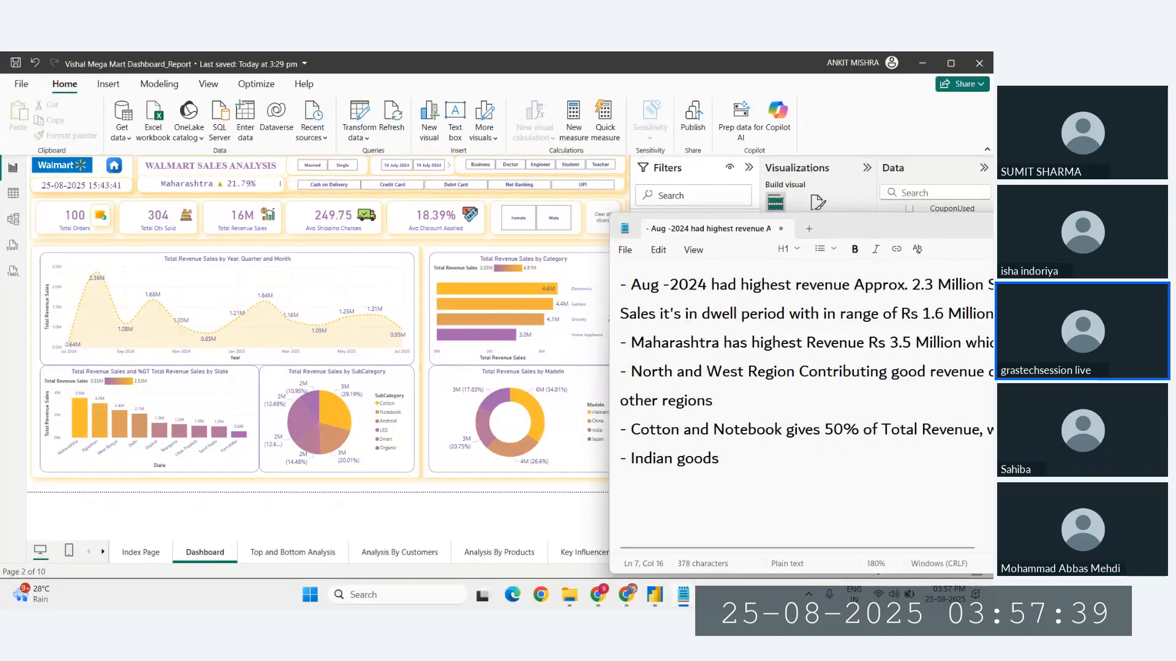
text(is the thi)
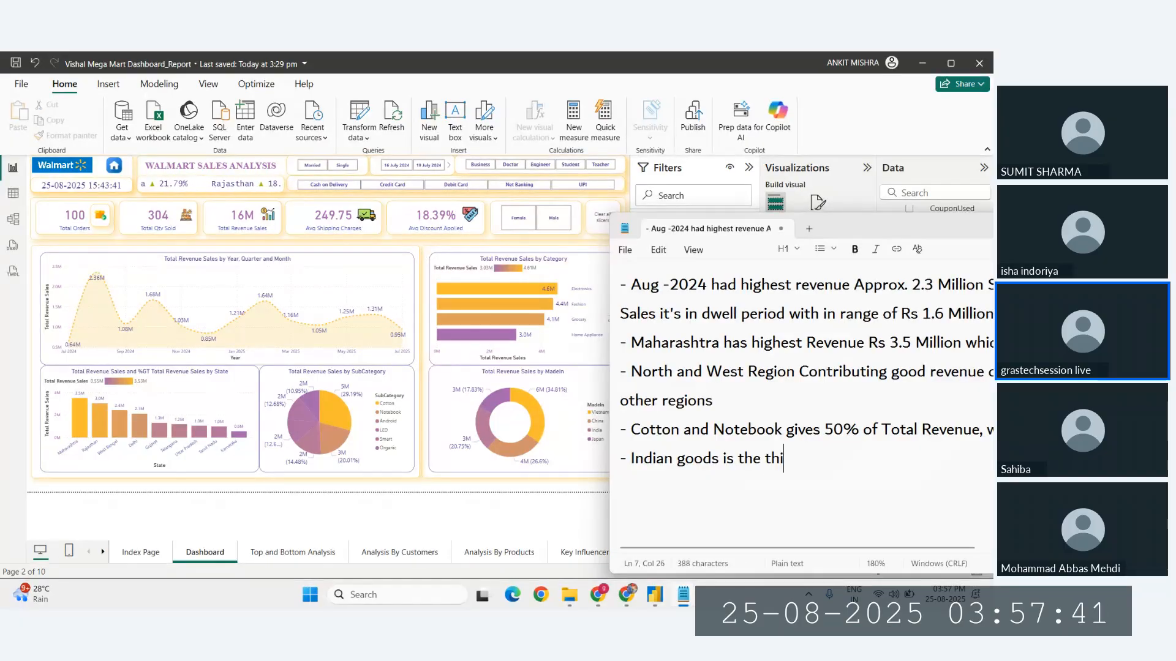
text(rds)
key(BackSpace)
text(h)
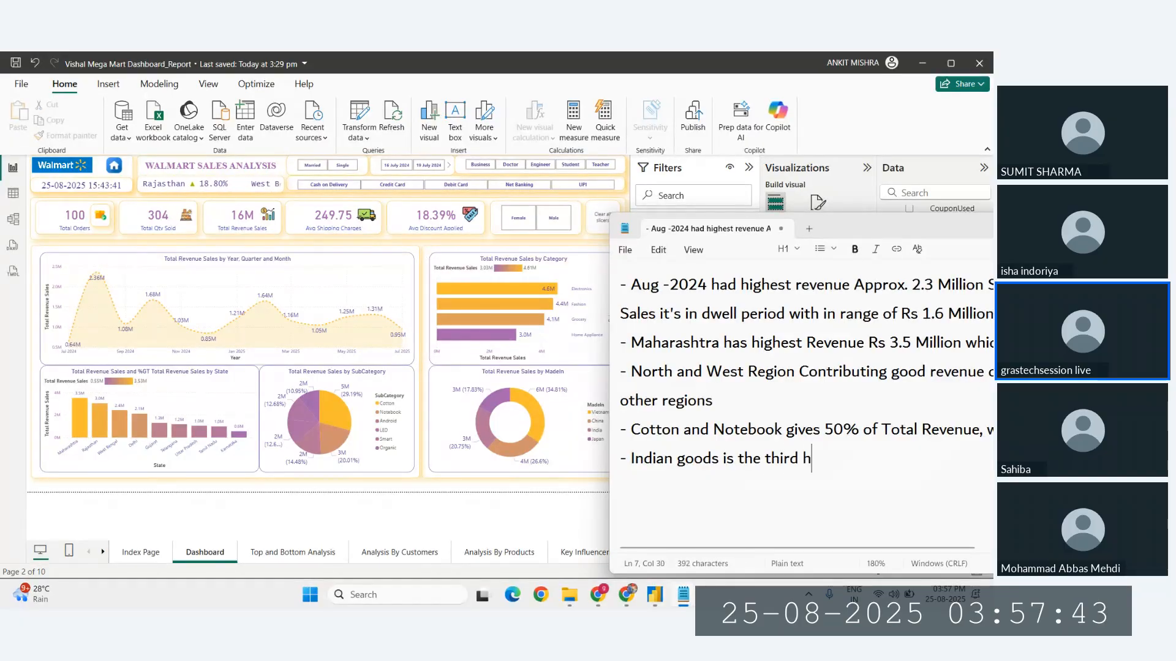
text(ighest )
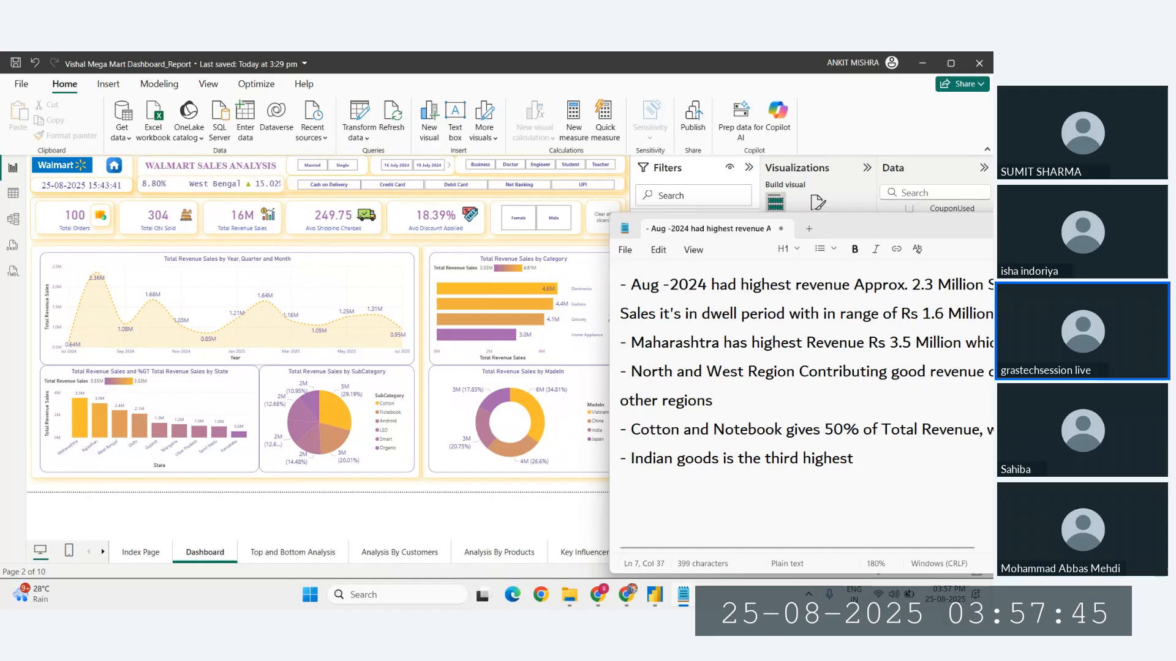
Step: Continue the Indian goods line with "made-in products in overall Walmart", hyphenating "made-in" and correcting the spelling of "products"
text(madein)
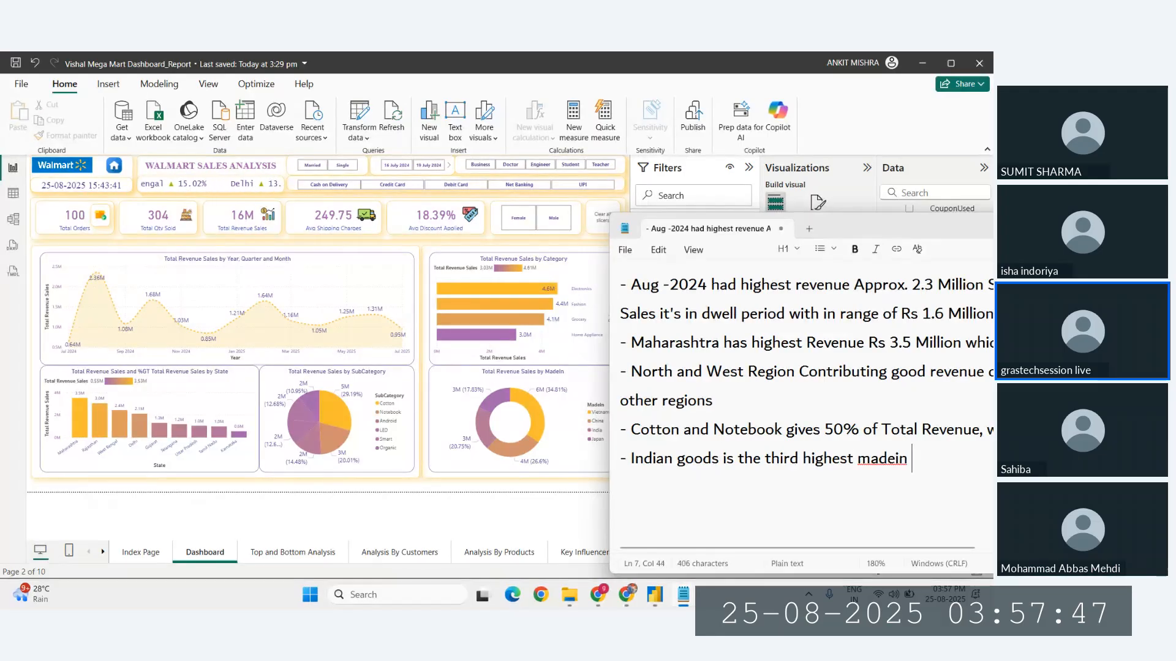
key(BackSpace)
key(BackSpace)
key(BackSpace)
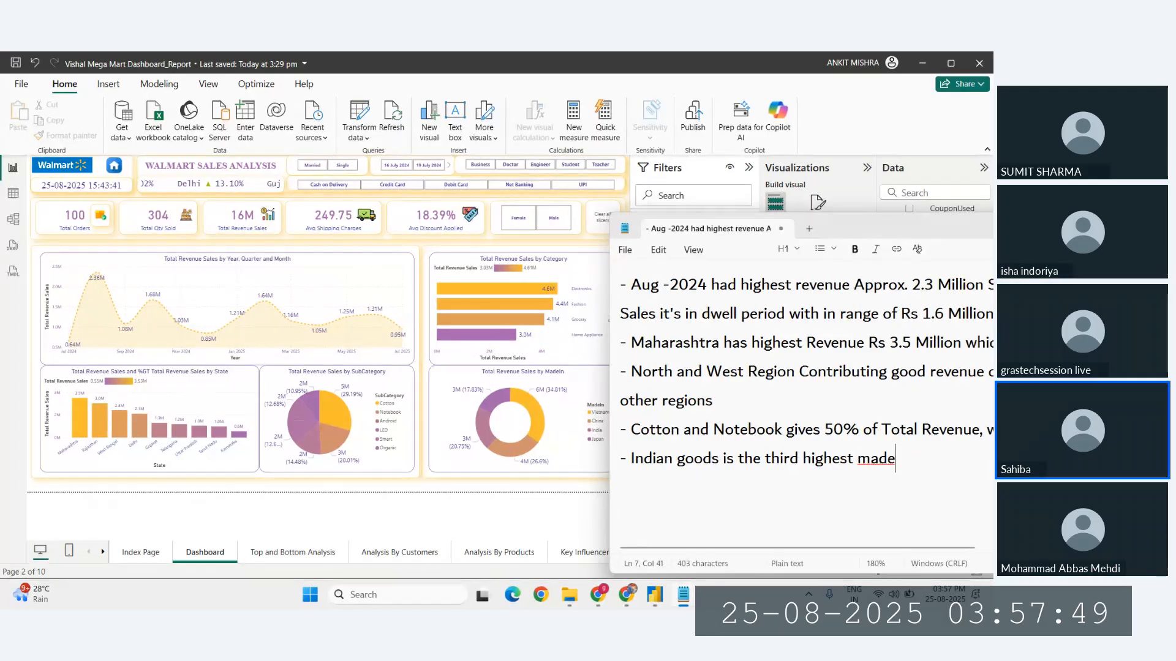
text(-in)
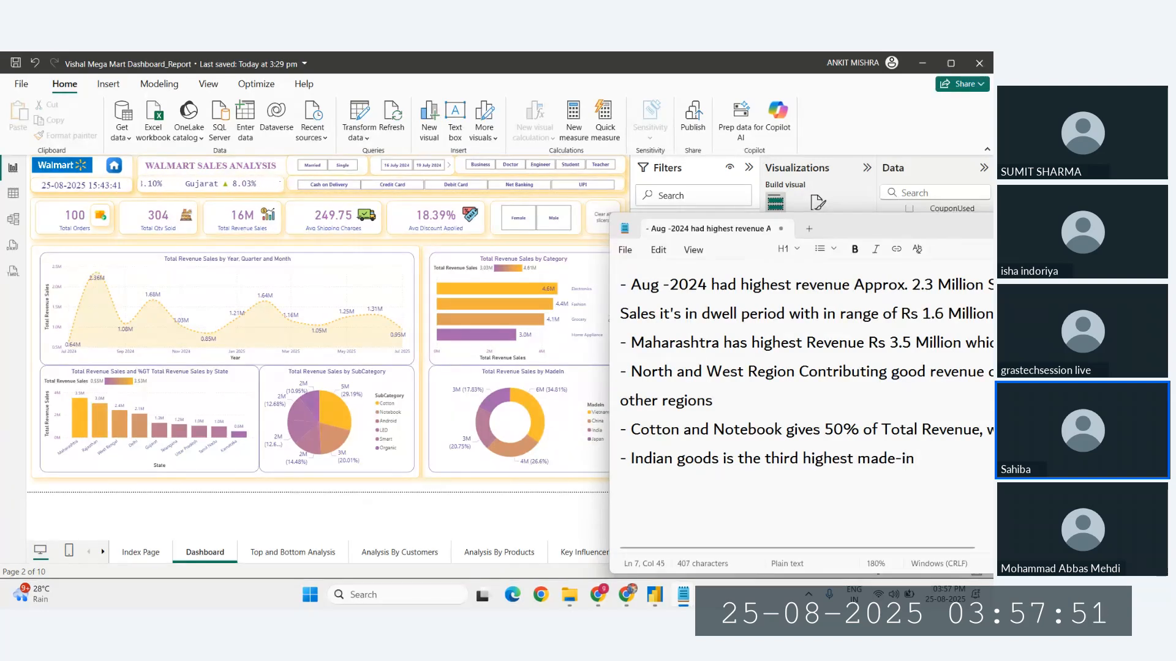
text( produts)
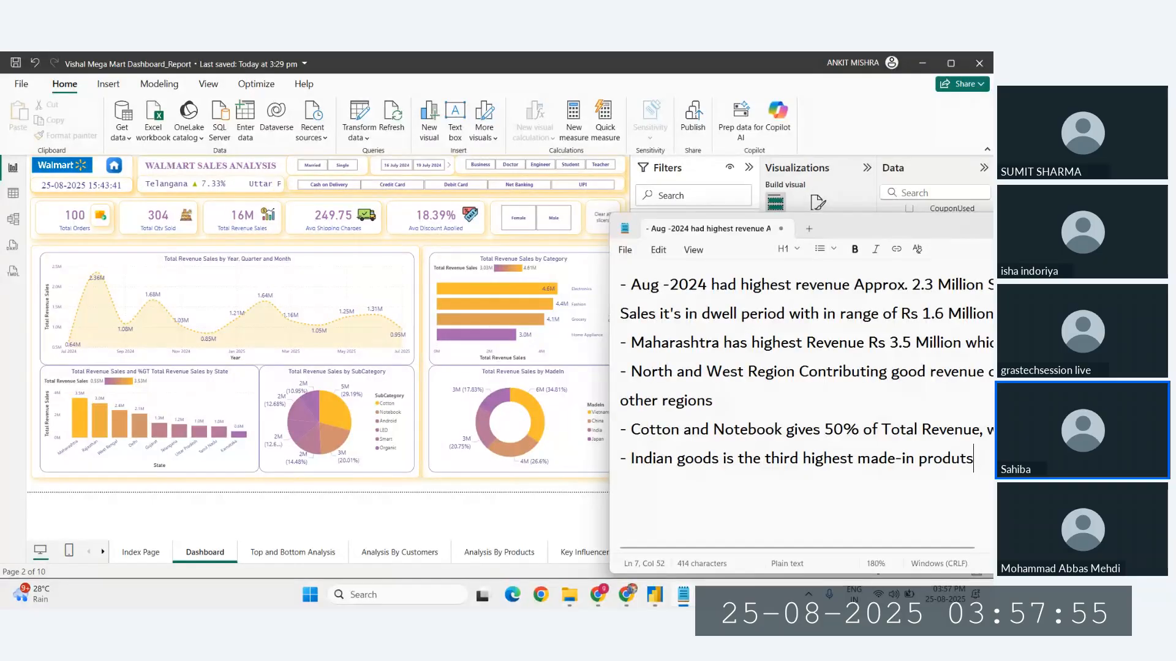
text(s  )
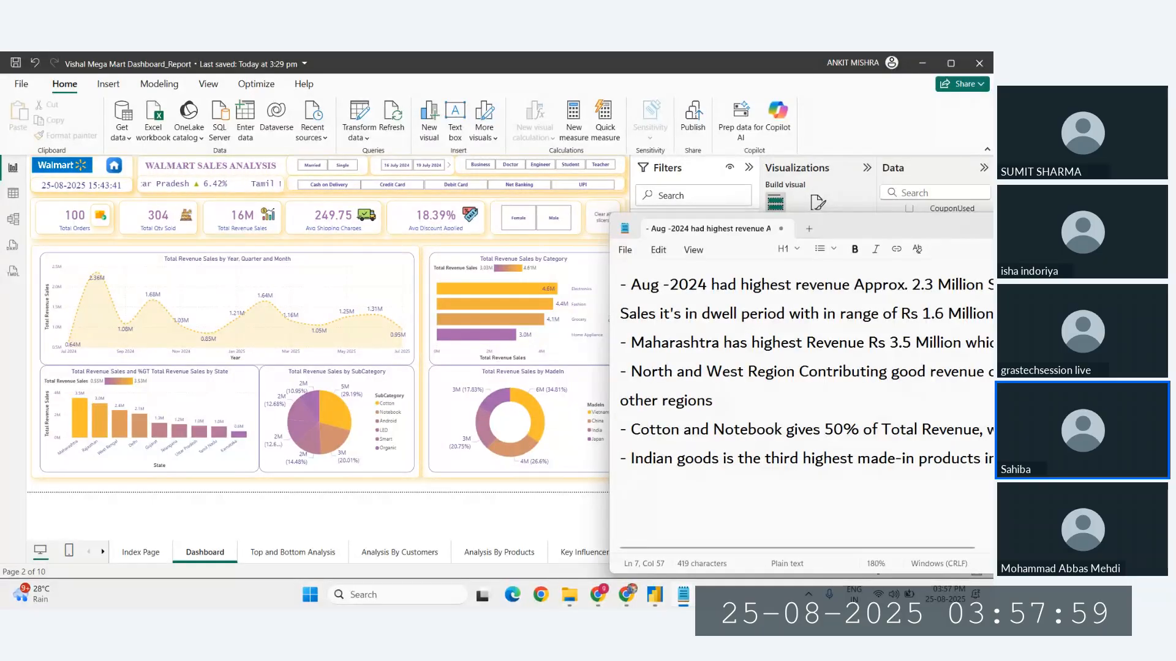
text(term)
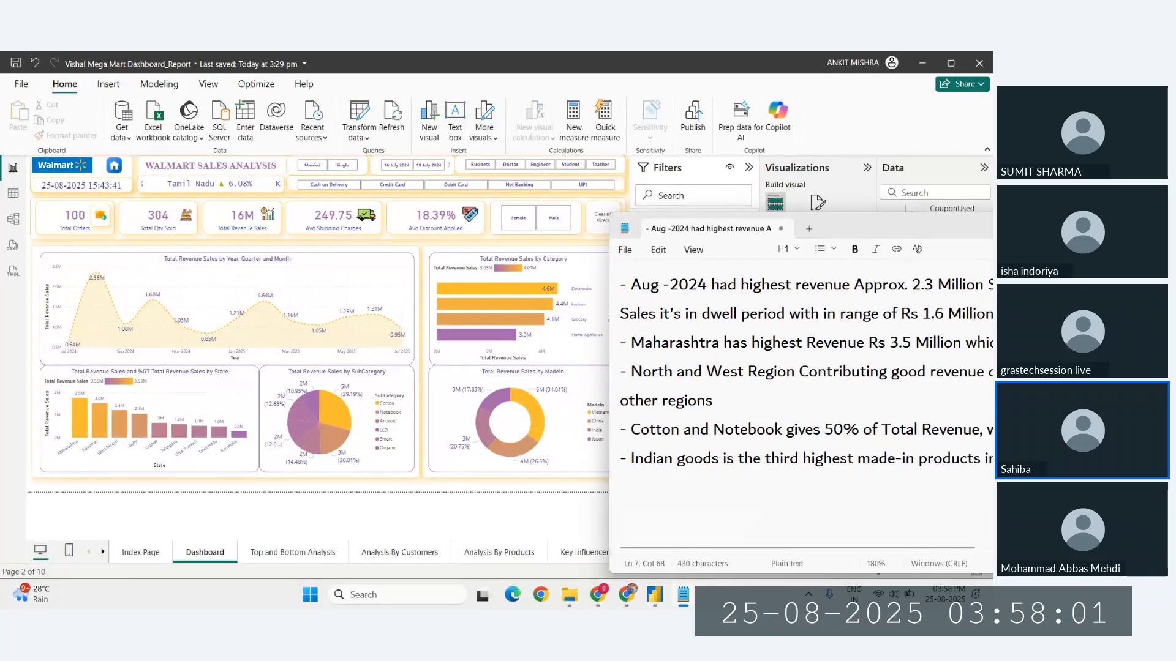
text(all revenue revenue w)
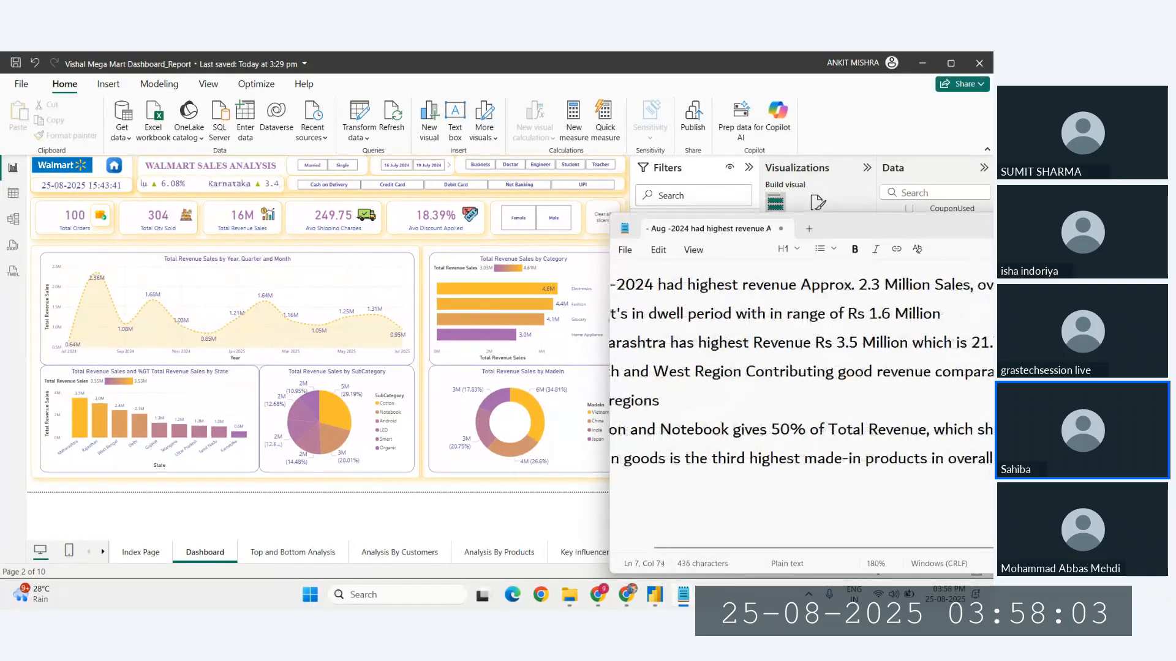
text(ith)
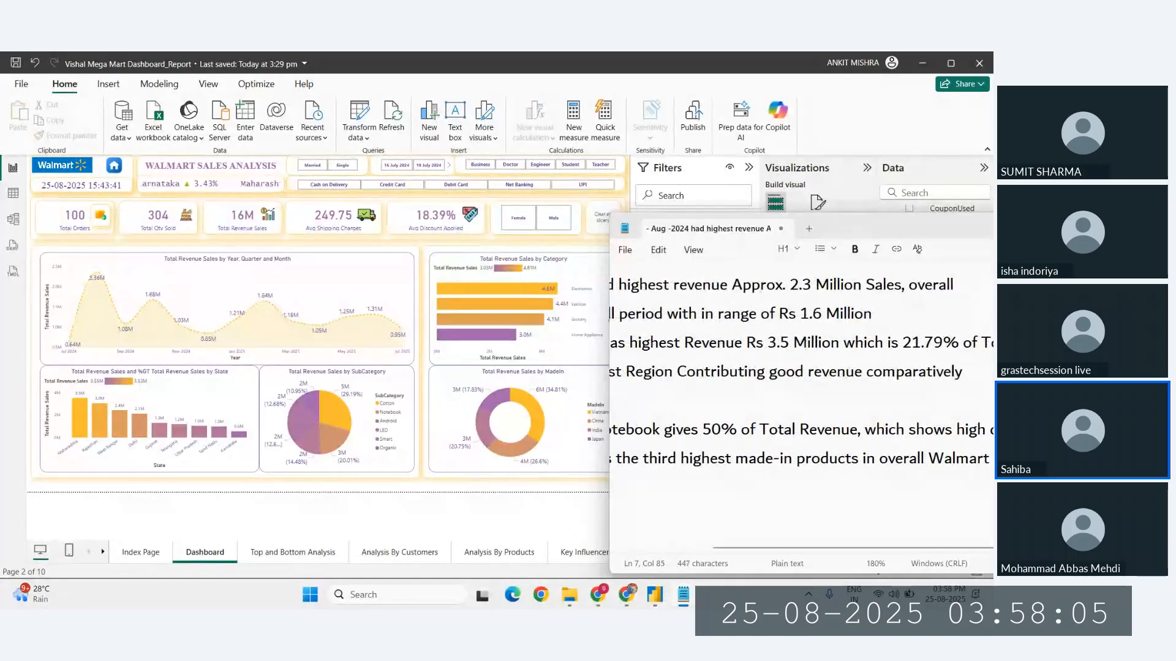
Step: Insert "(17%)" directly after "highest" in the Indian goods line
click(718, 464)
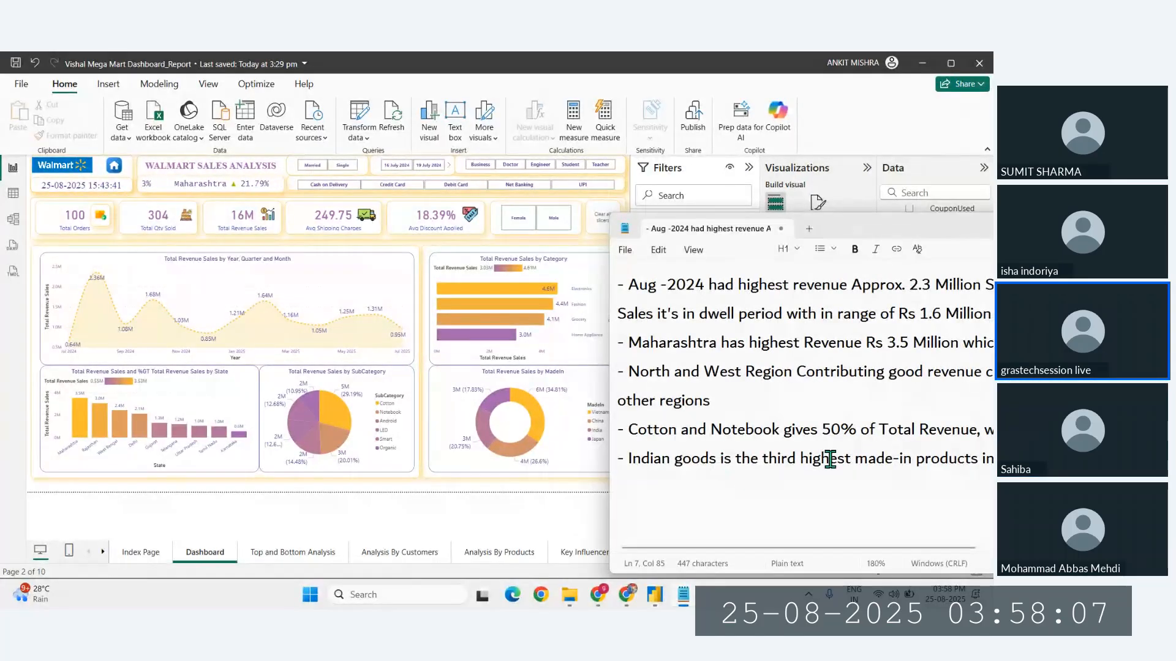
click(850, 462)
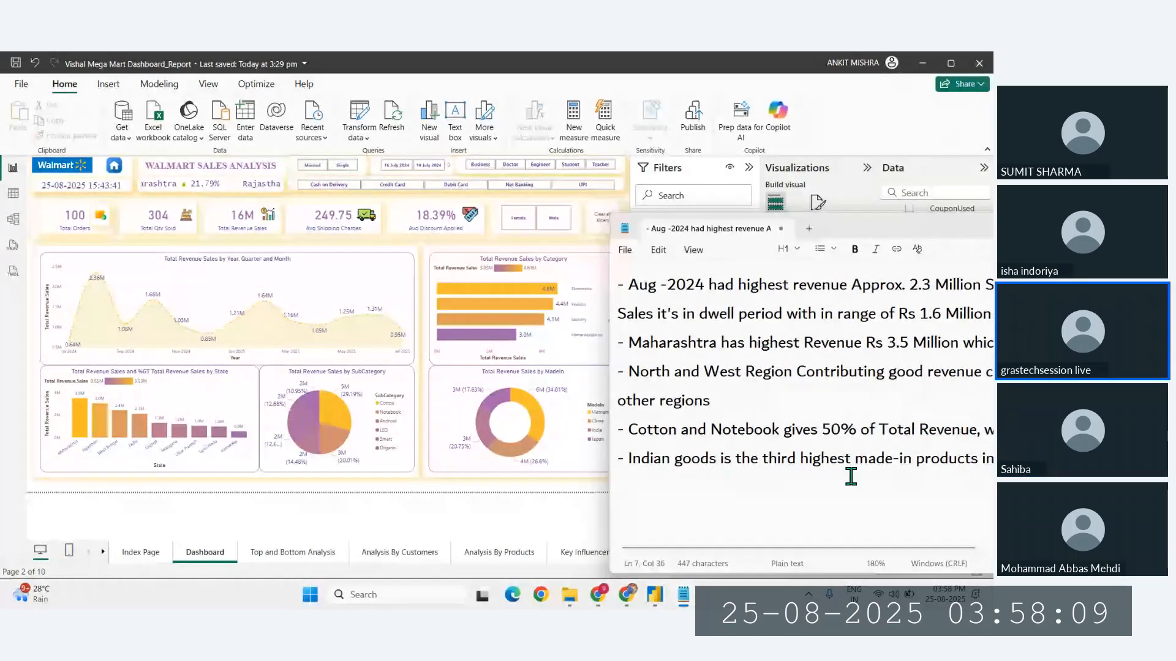
scroll(851, 477, right, 5)
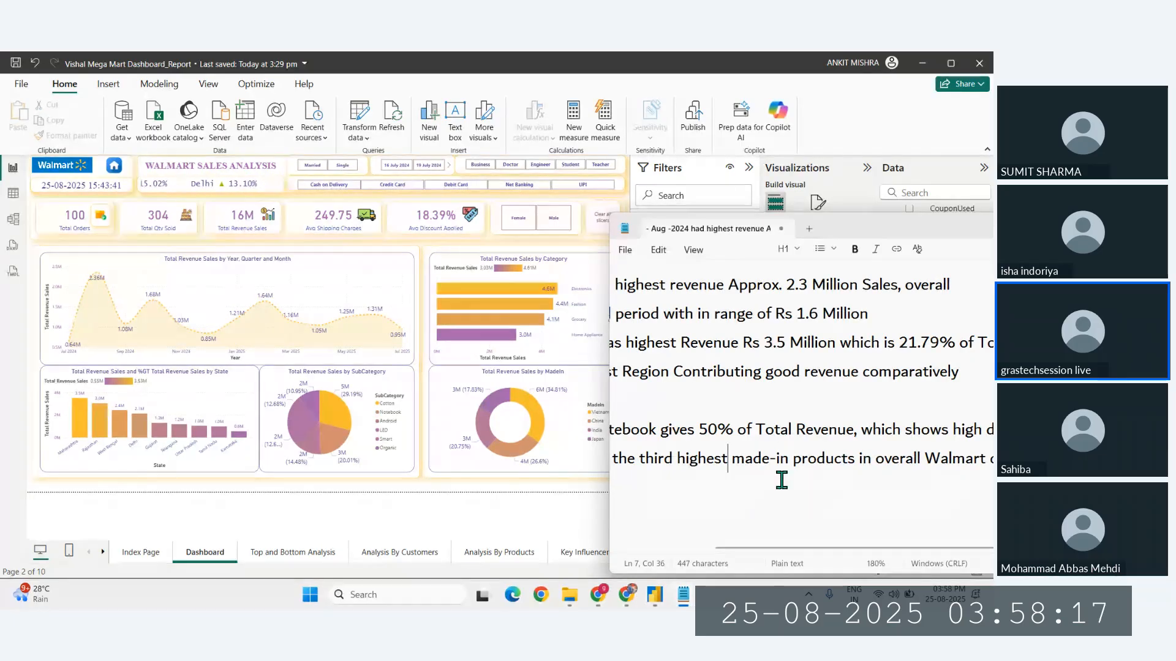
text((1)
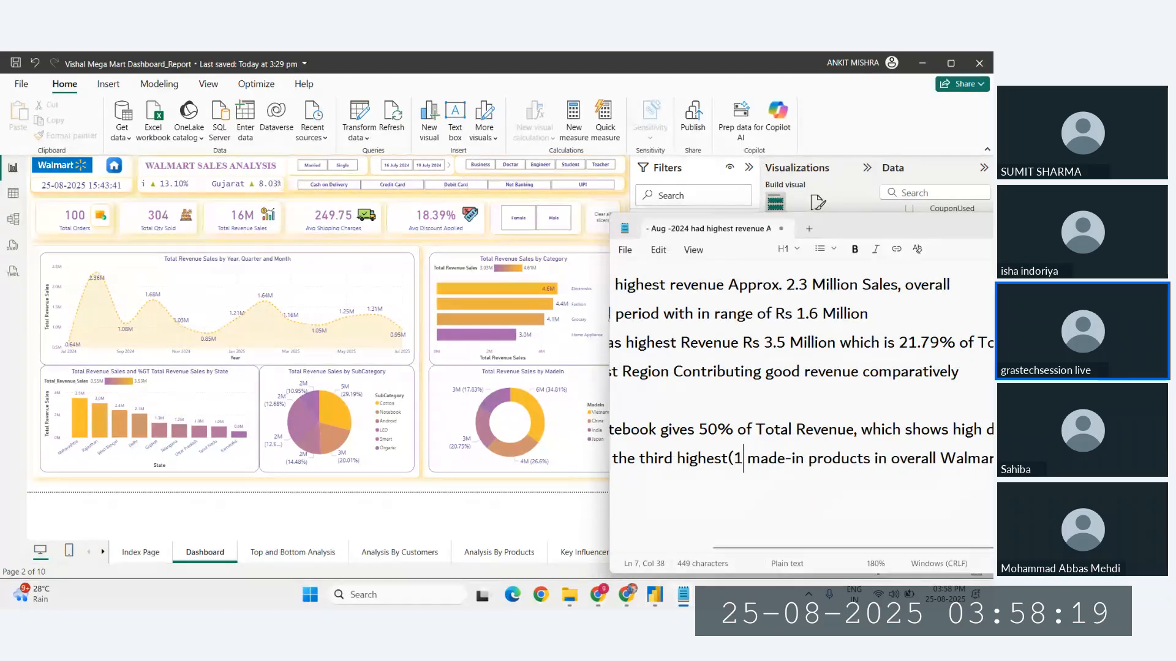
text(7%))
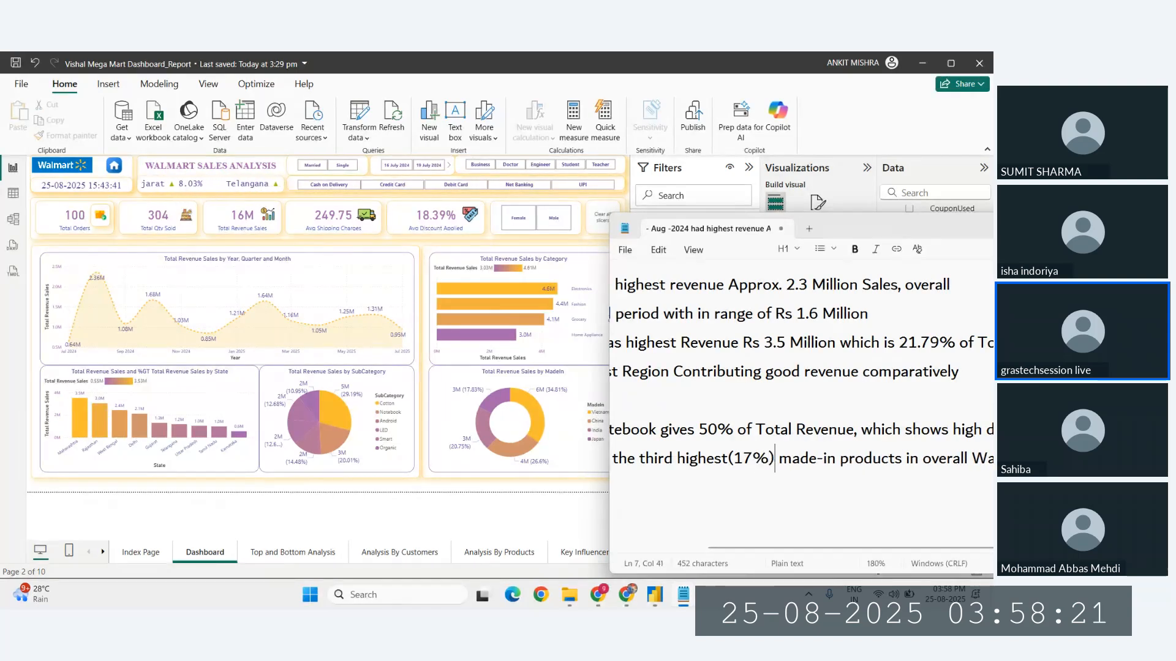
Step: Switch to Chrome, search a new tab for "india gdp world contribute", and highlight India's share of global GDP in the AI Overview
click(626, 595)
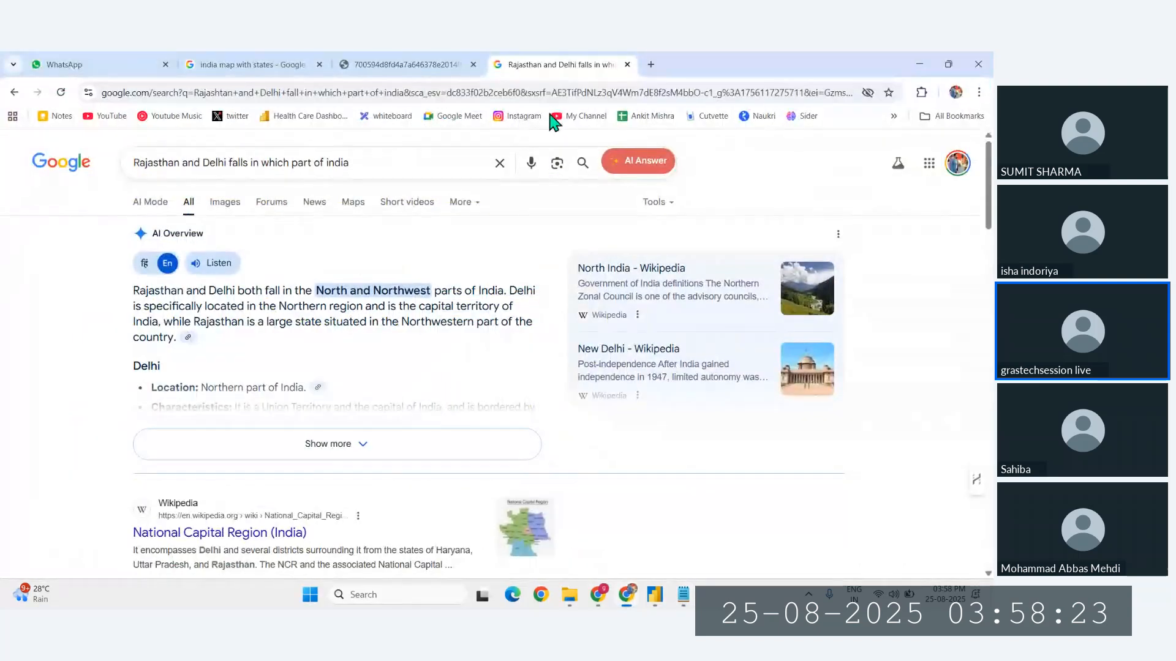
click(655, 64)
text(india )
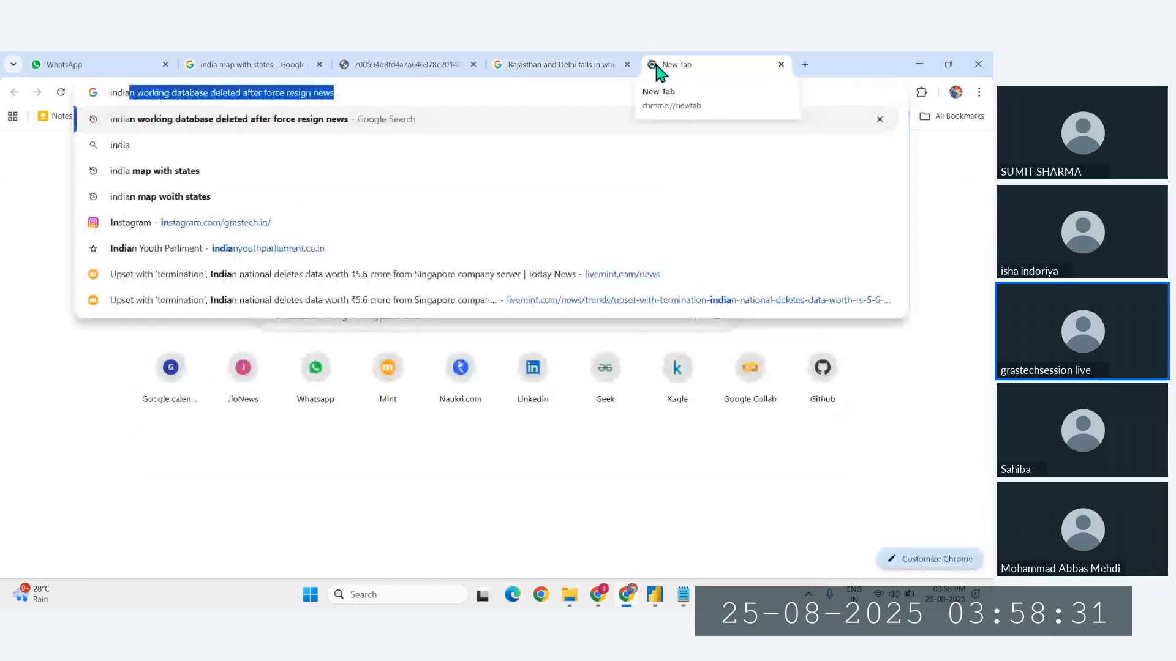
text(gdp)
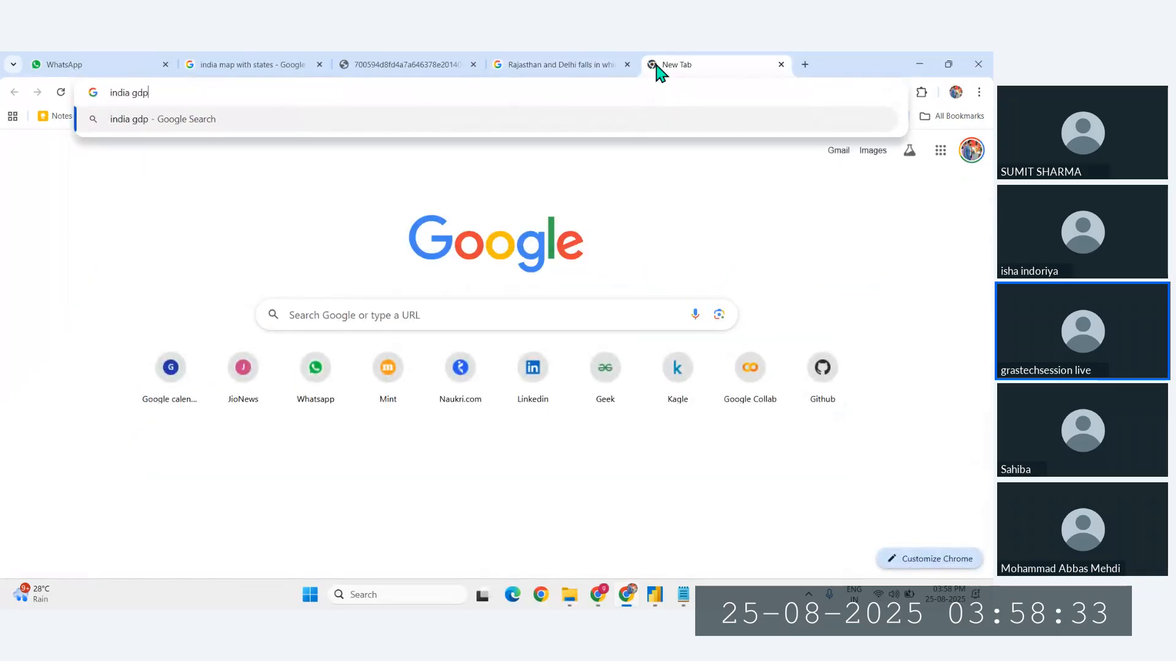
text( world)
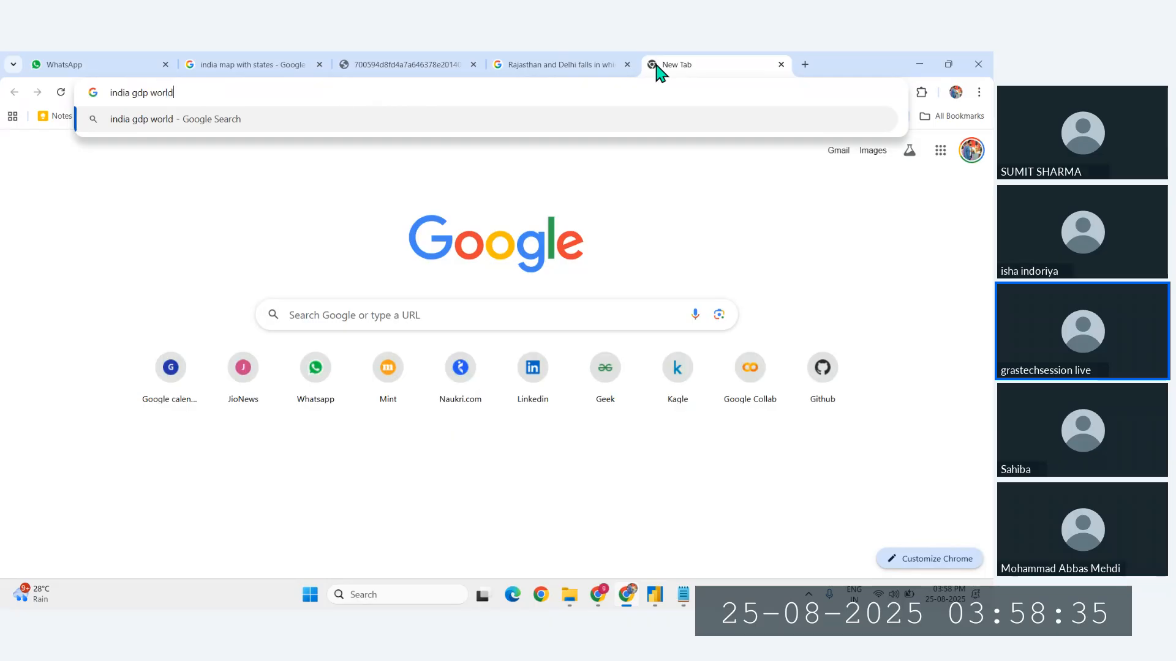
text( contrib)
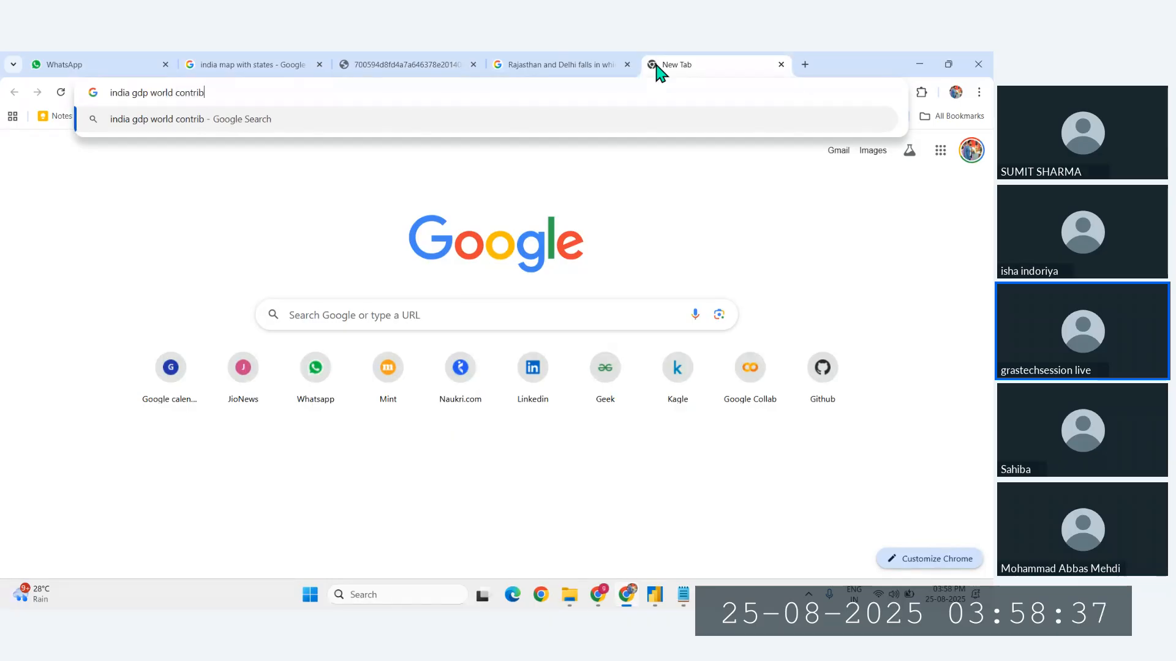
text(ute)
key(Return)
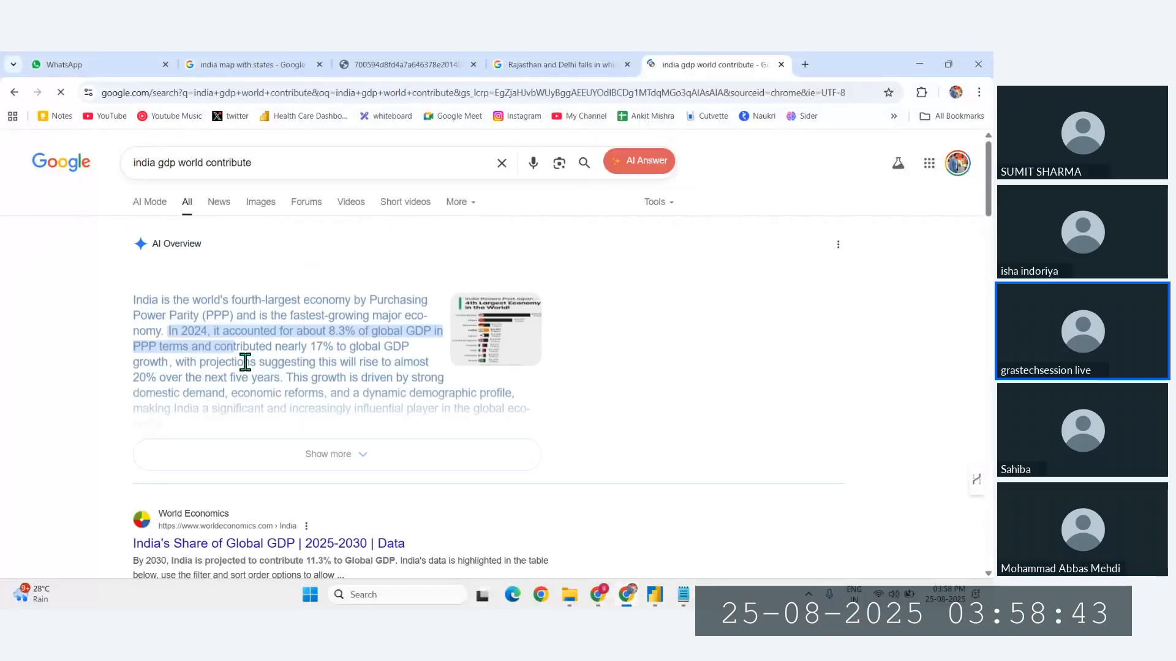
scroll(254, 343, up, 5)
drag(382, 328, 434, 327)
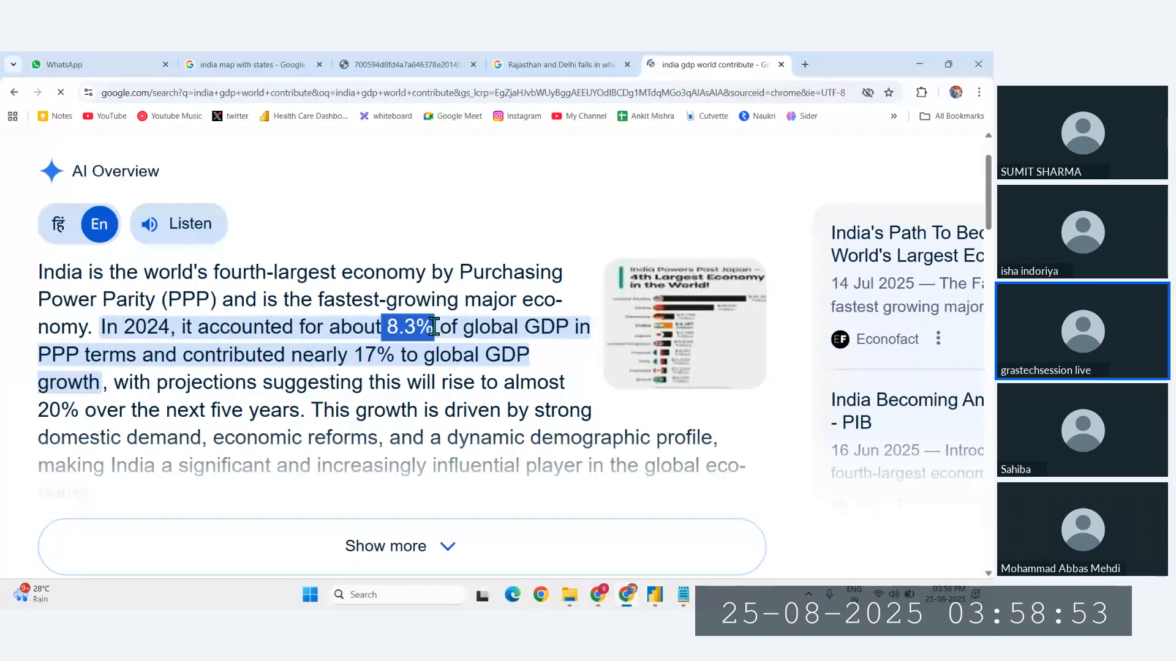
Step: Return to the Notepad summary from the Power BI dashboard and maximize the note's window
click(655, 597)
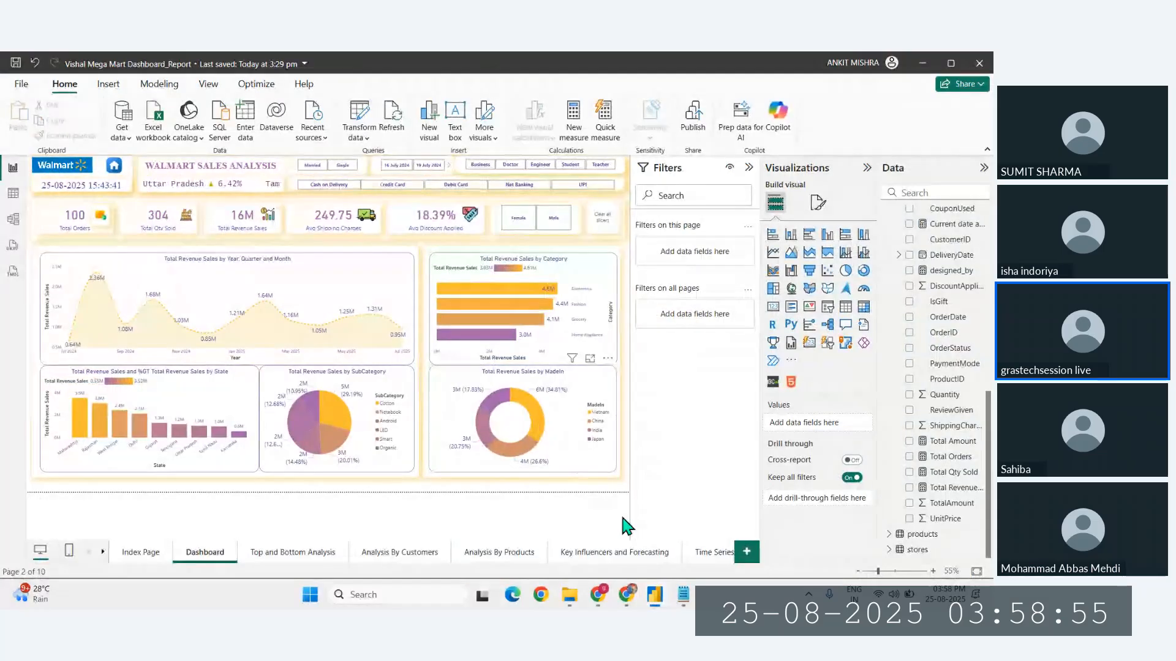
mouse_move(685, 604)
click(734, 530)
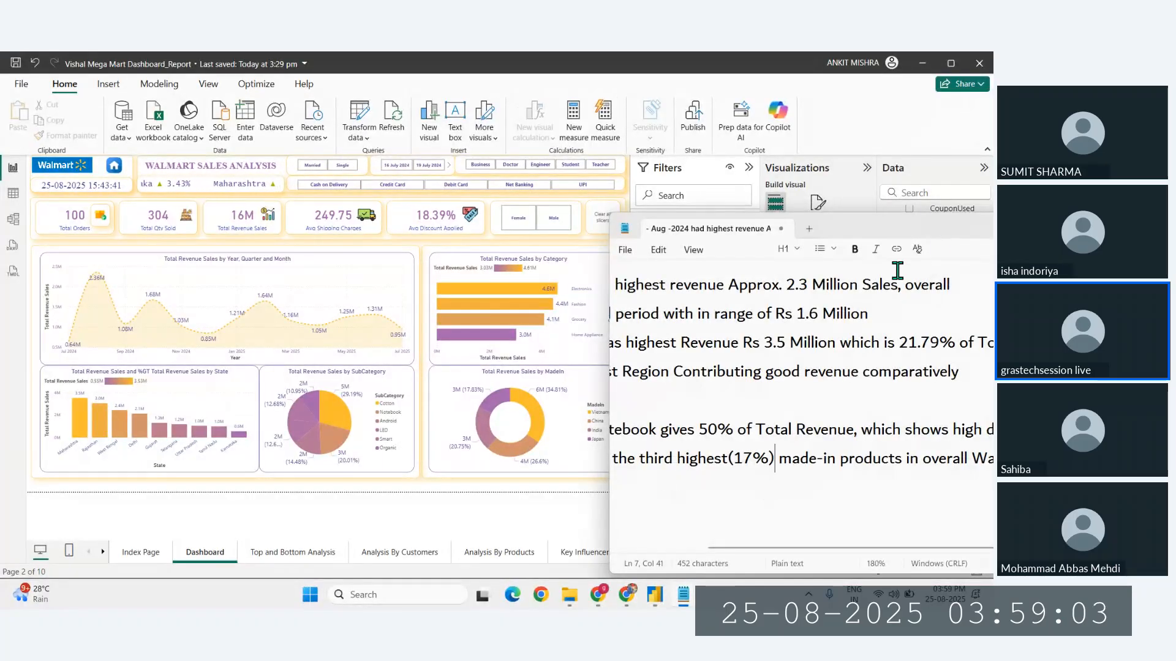
drag(904, 229, 775, 232)
click(915, 221)
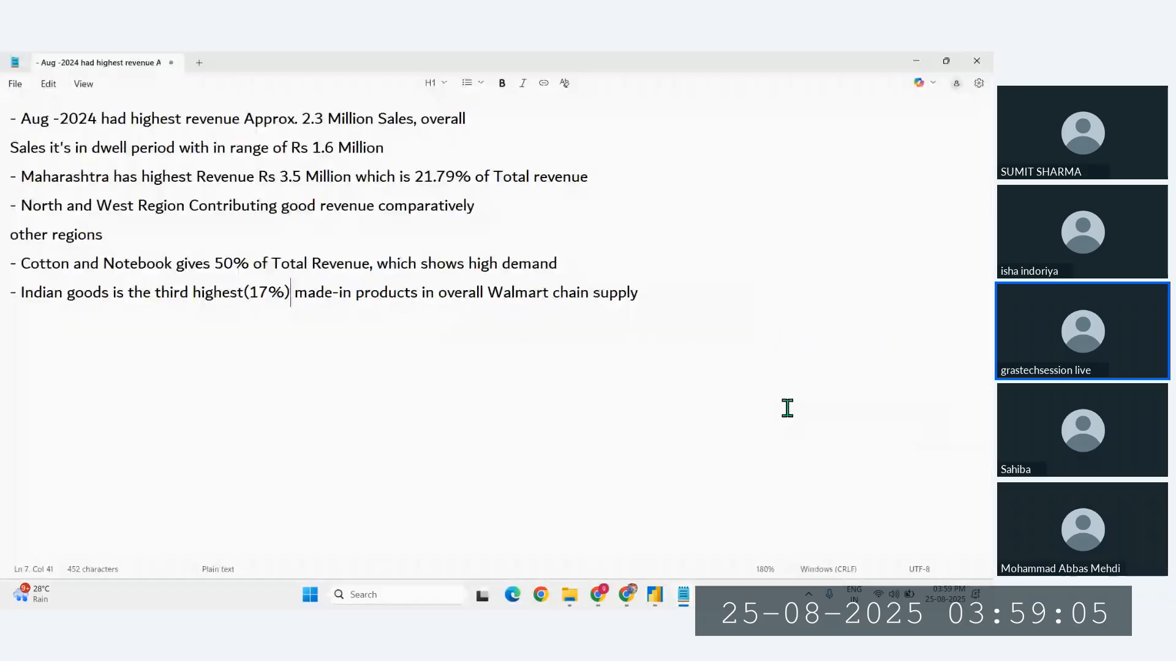
Step: Append "trailed by" after "Walmart chain supply" in the Indian goods line, correcting the spelling of "trailed"
click(661, 294)
text(trailled)
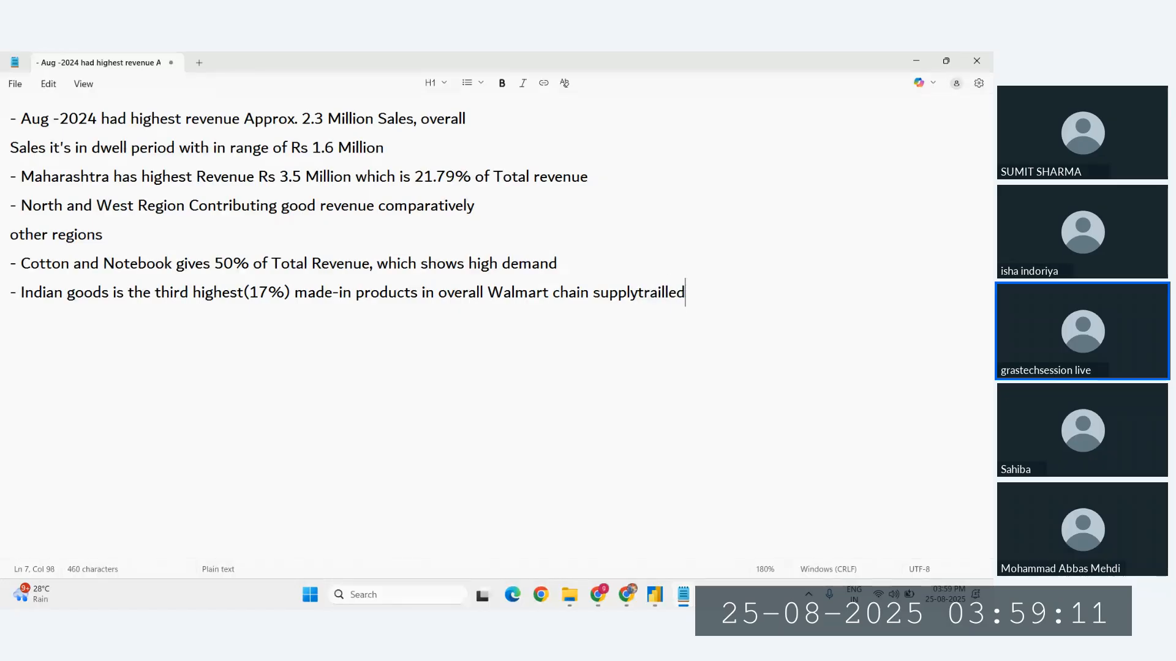
key(BackSpace)
key(BackSpace)
key(BackSpace)
key(BackSpace)
key(BackSpace)
key(BackSpace)
text(traulled)
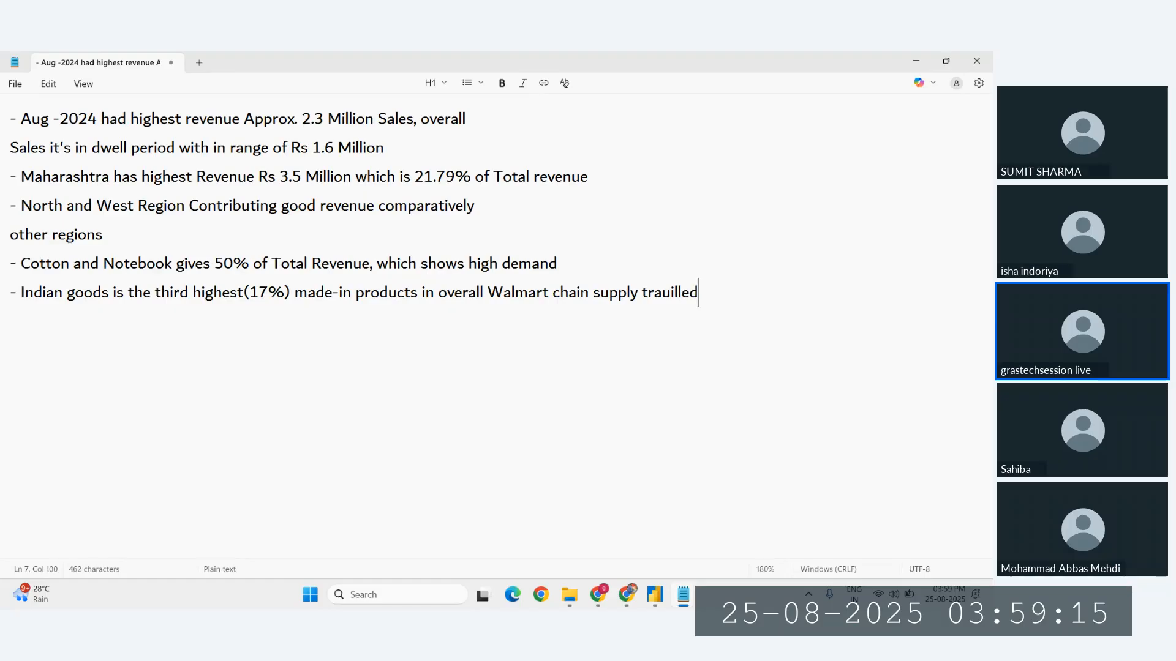
key(BackSpace)
key(BackSpace)
key(BackSpace)
key(BackSpace)
key(BackSpace)
text(iled by )
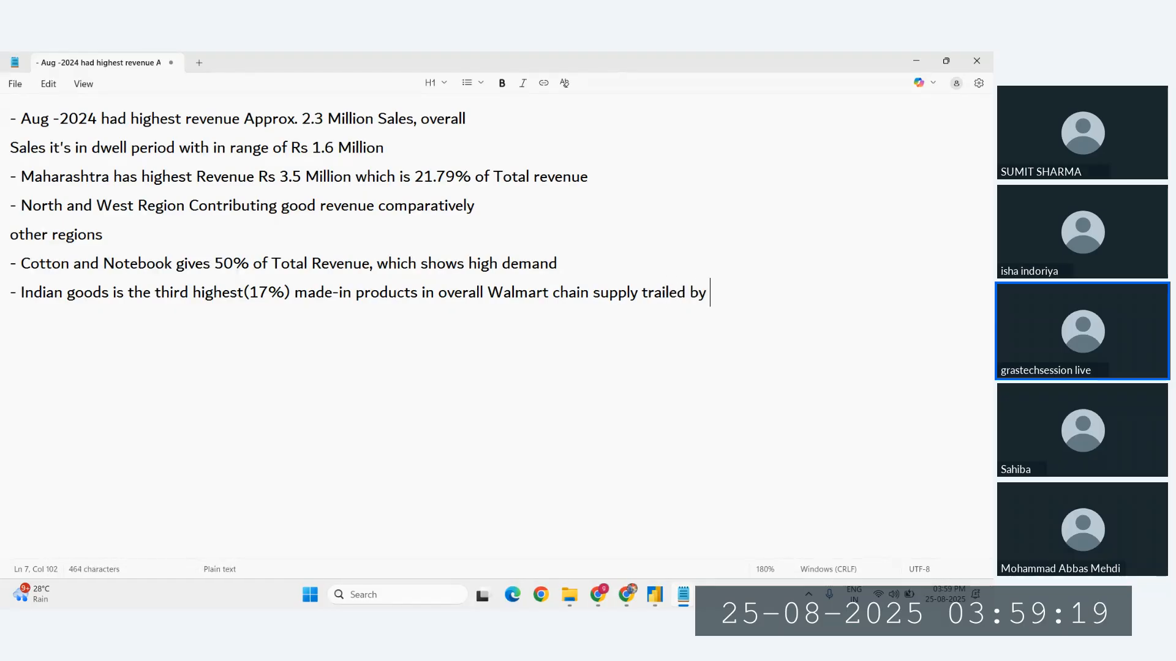
Step: Complete the Indian goods line with "China and vietnam", checking the dashboard's made-in chart for the countries
text(China)
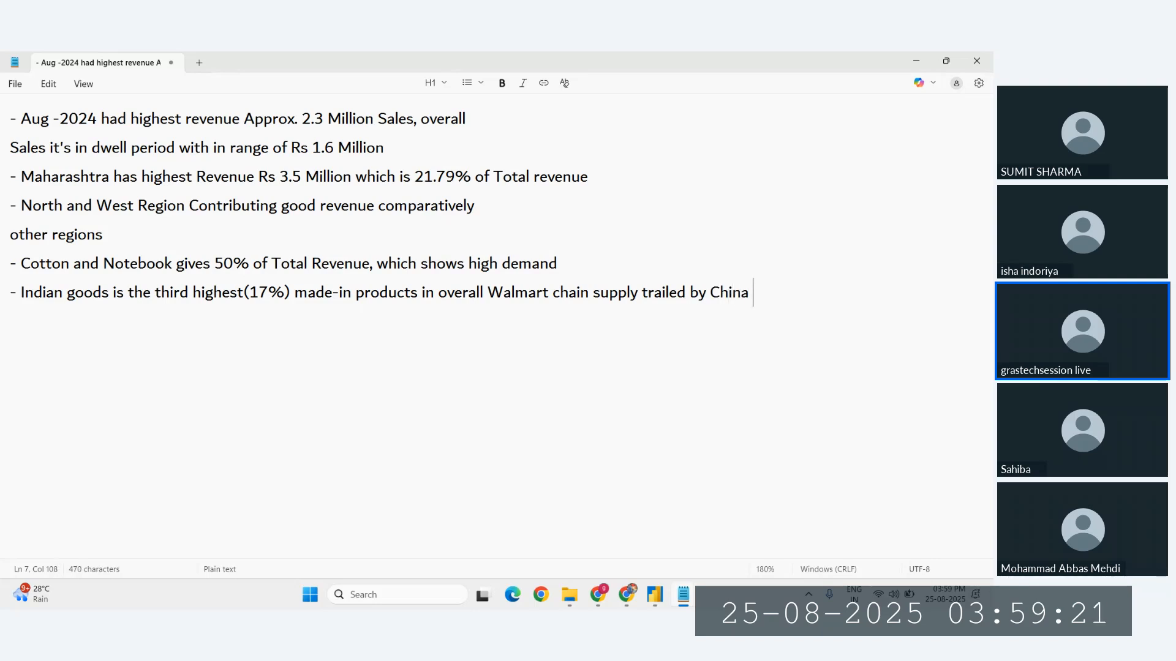
text( and)
click(911, 63)
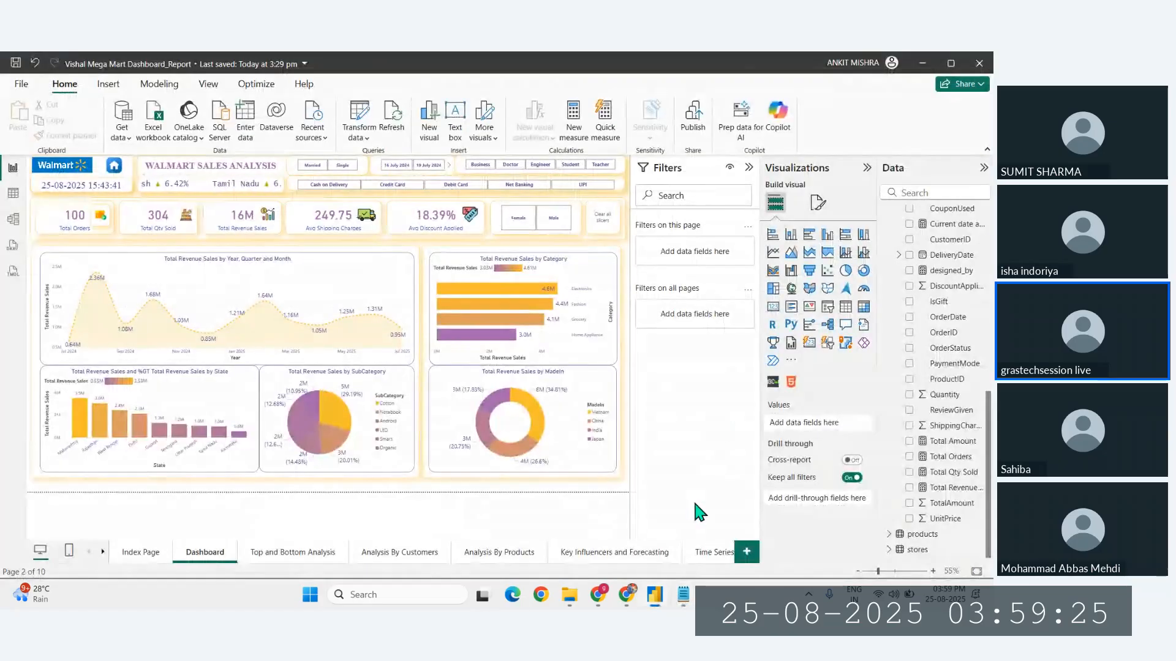
mouse_move(685, 597)
click(725, 551)
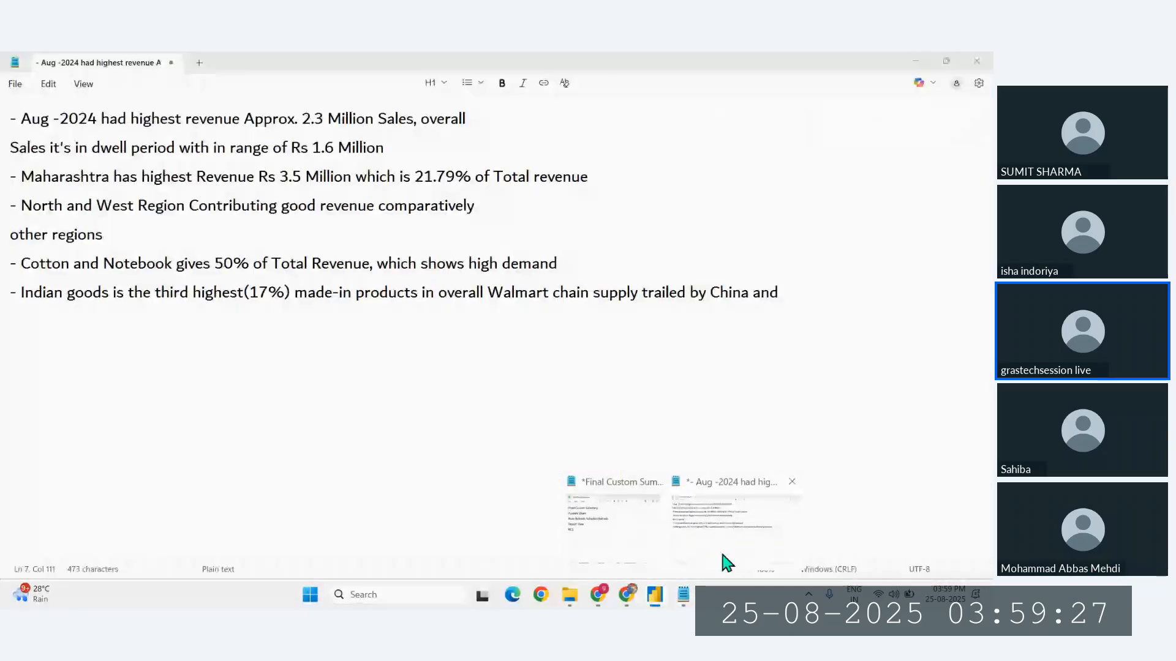
click(729, 562)
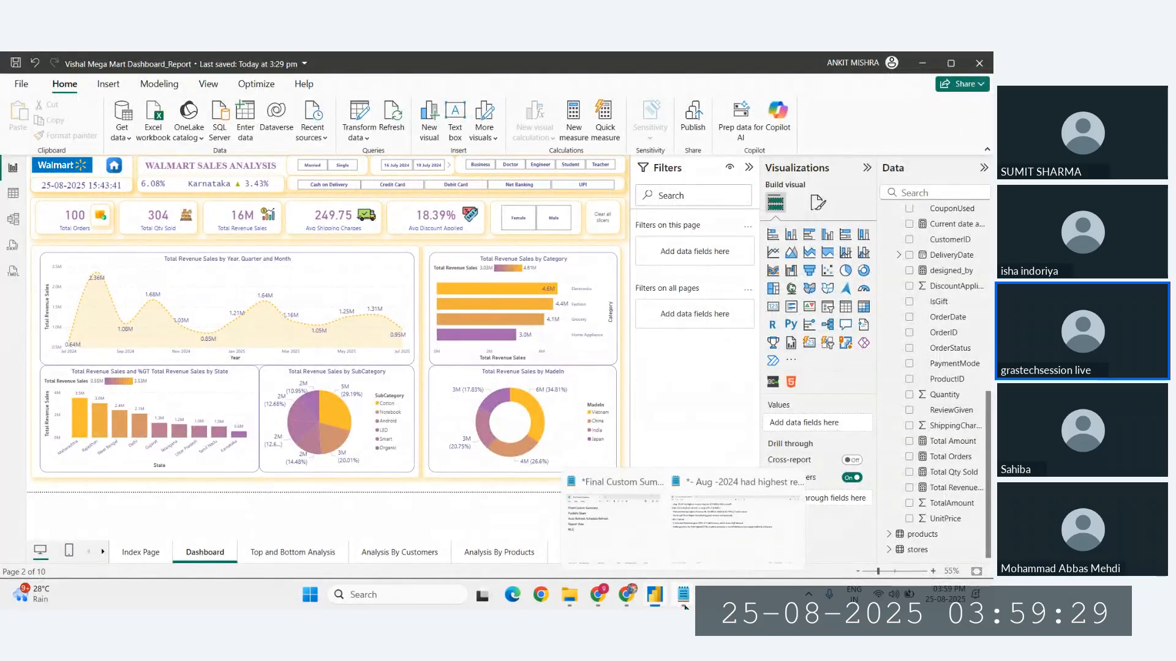
click(727, 558)
text(vi)
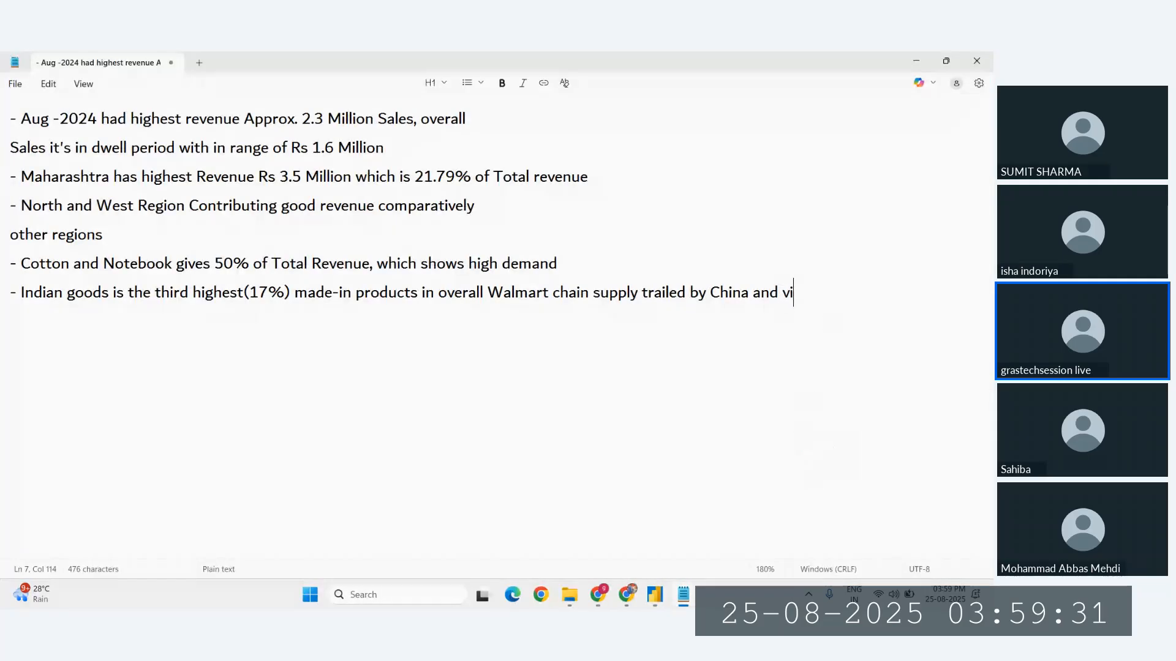
text(etnam)
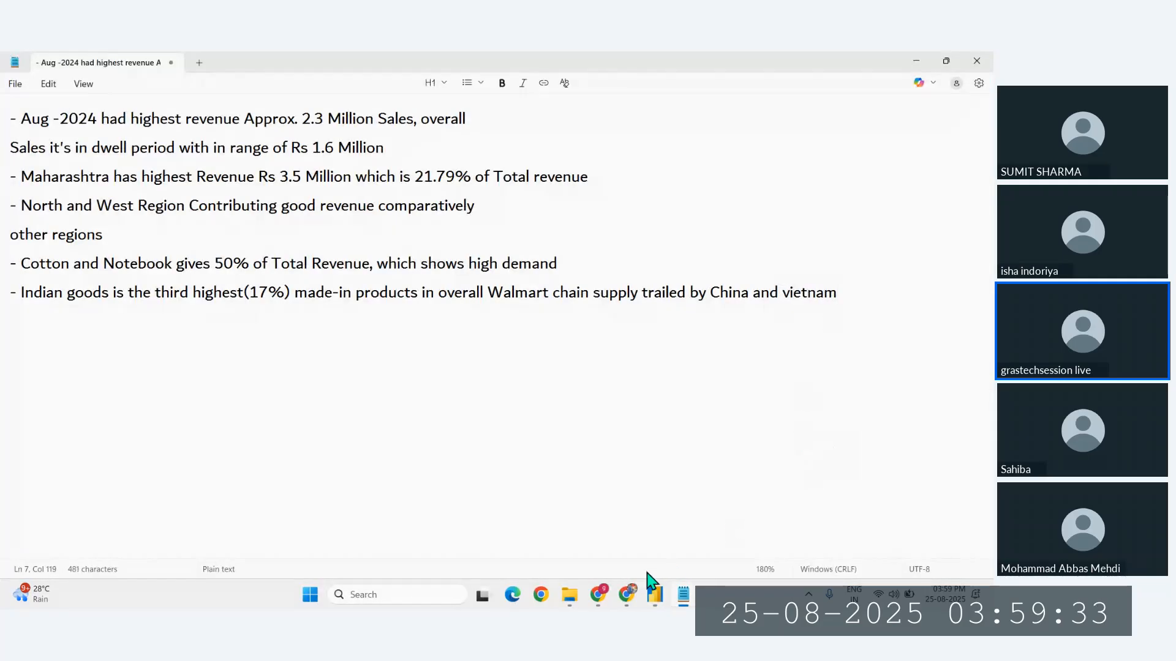
Step: Switch to Chrome and replace the India GDP search with "vietnam mainly produer of what?"
click(626, 595)
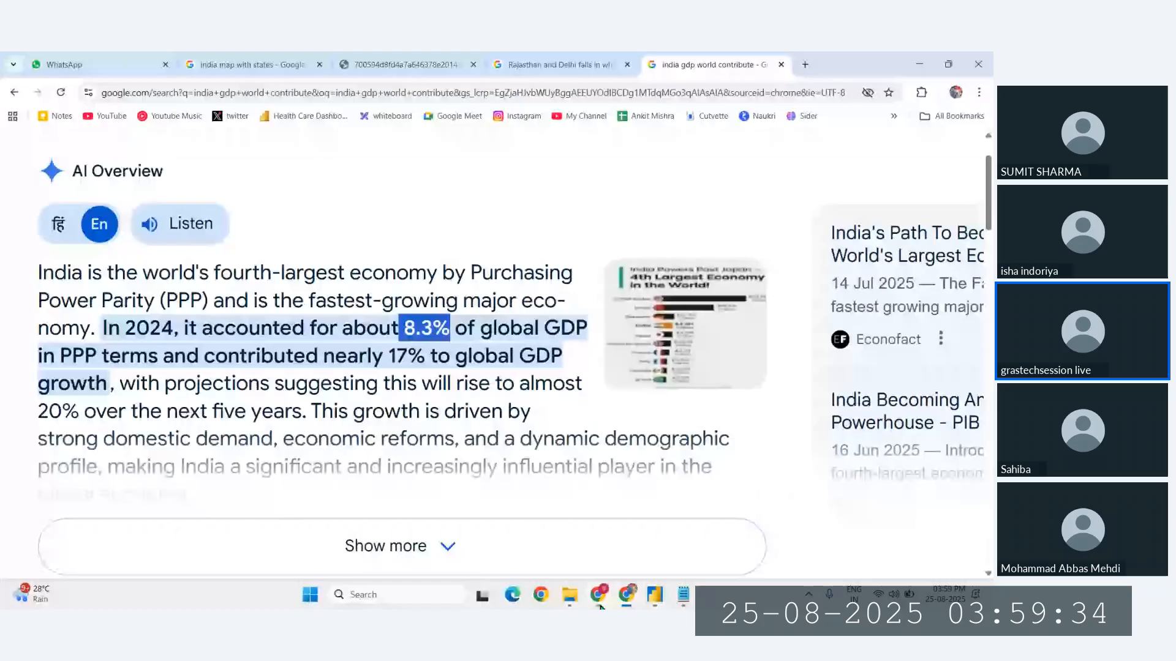
click(744, 93)
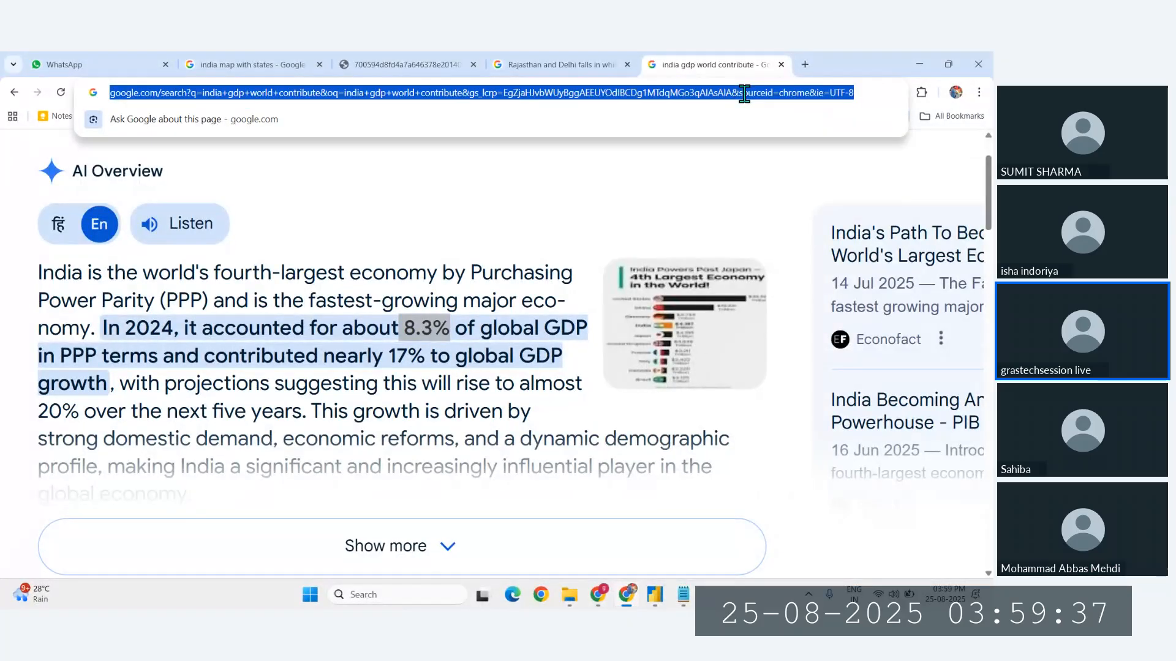
text(viet)
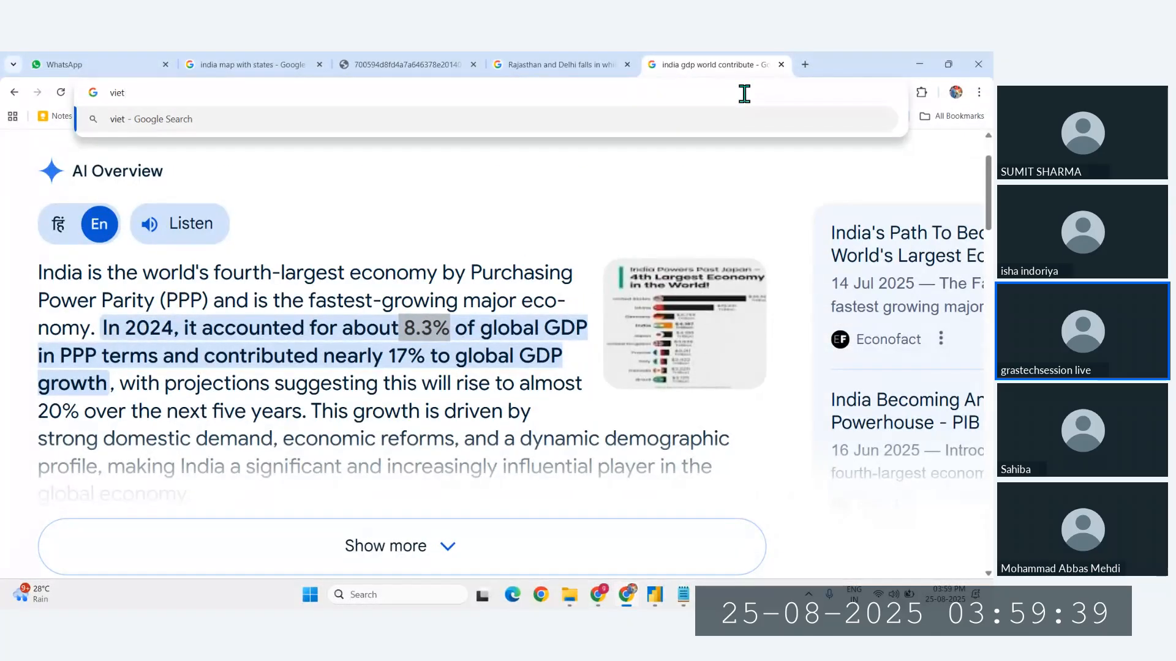
text(nam)
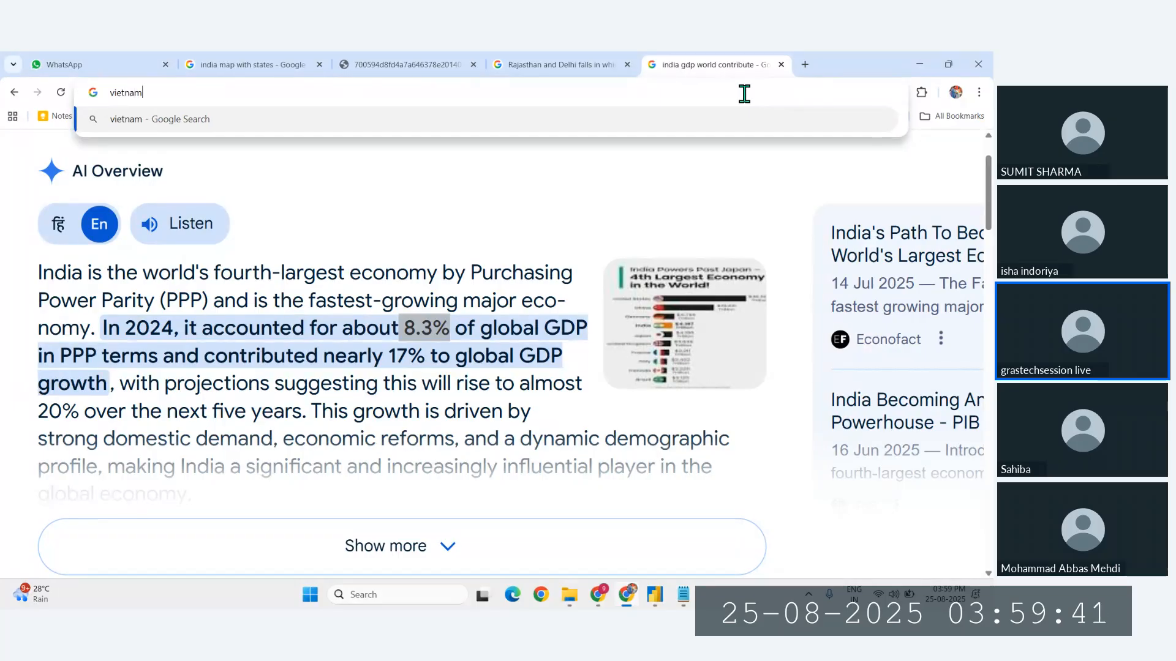
text( man)
key(BackSpace)
text(inly)
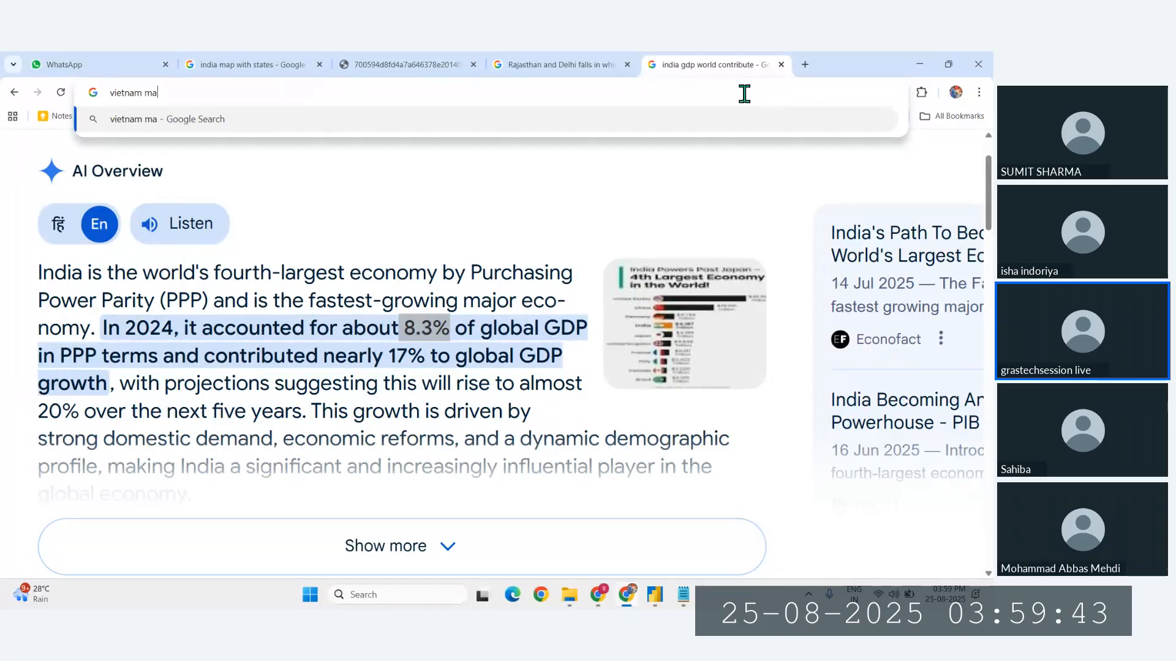
text( produ)
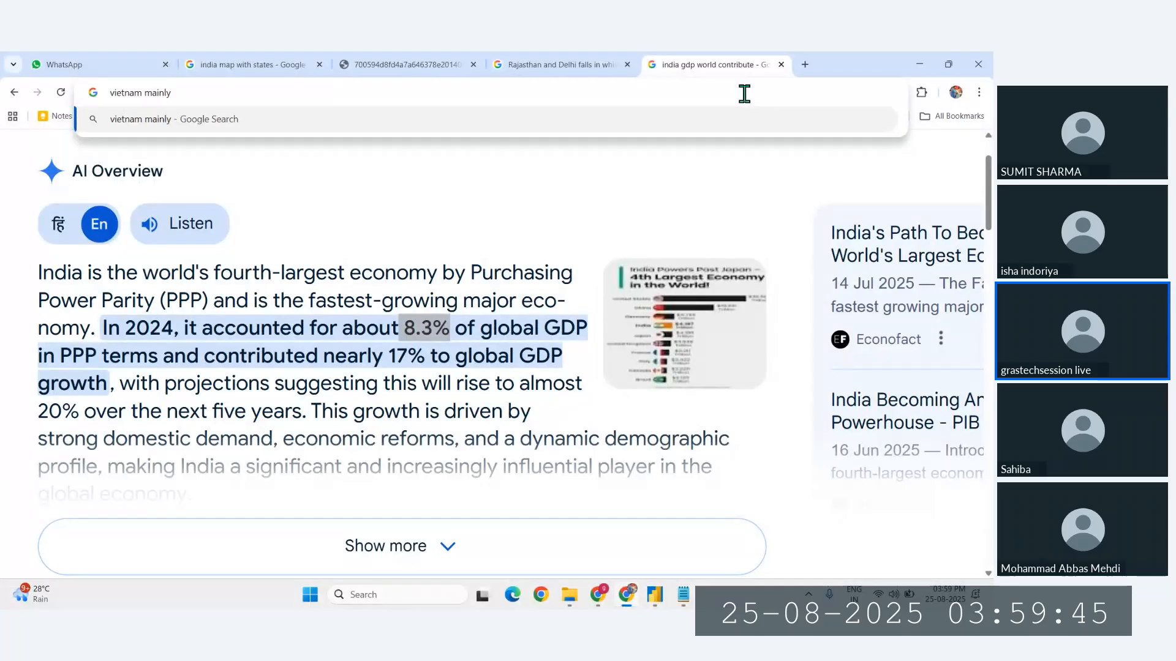
text(er )
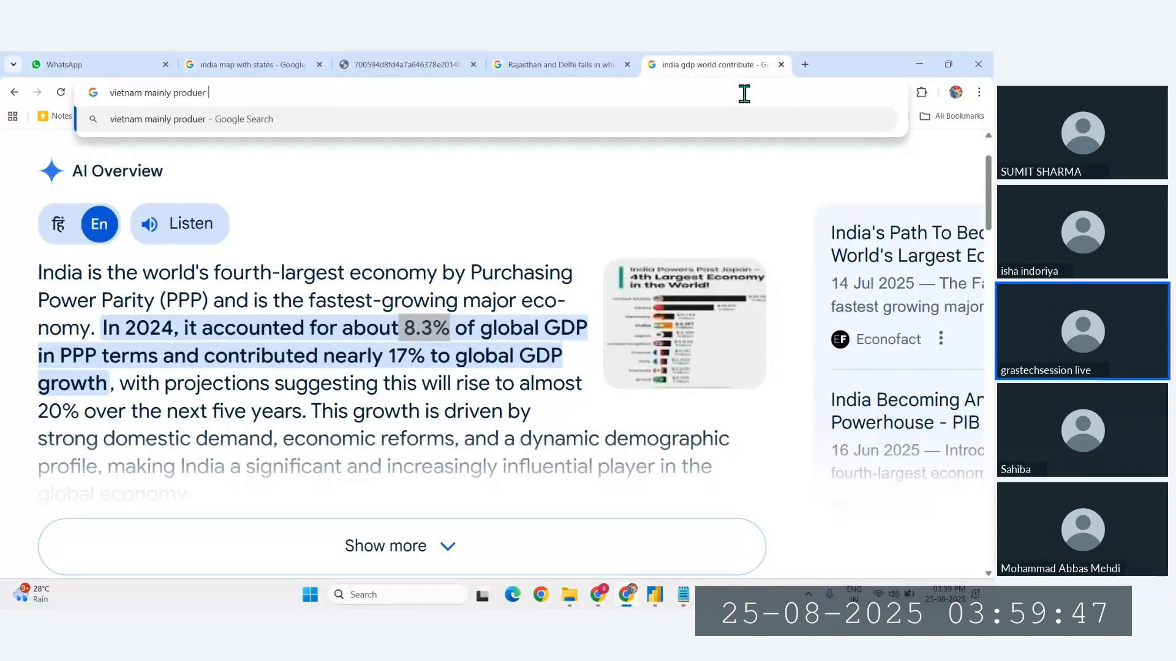
text(of what?)
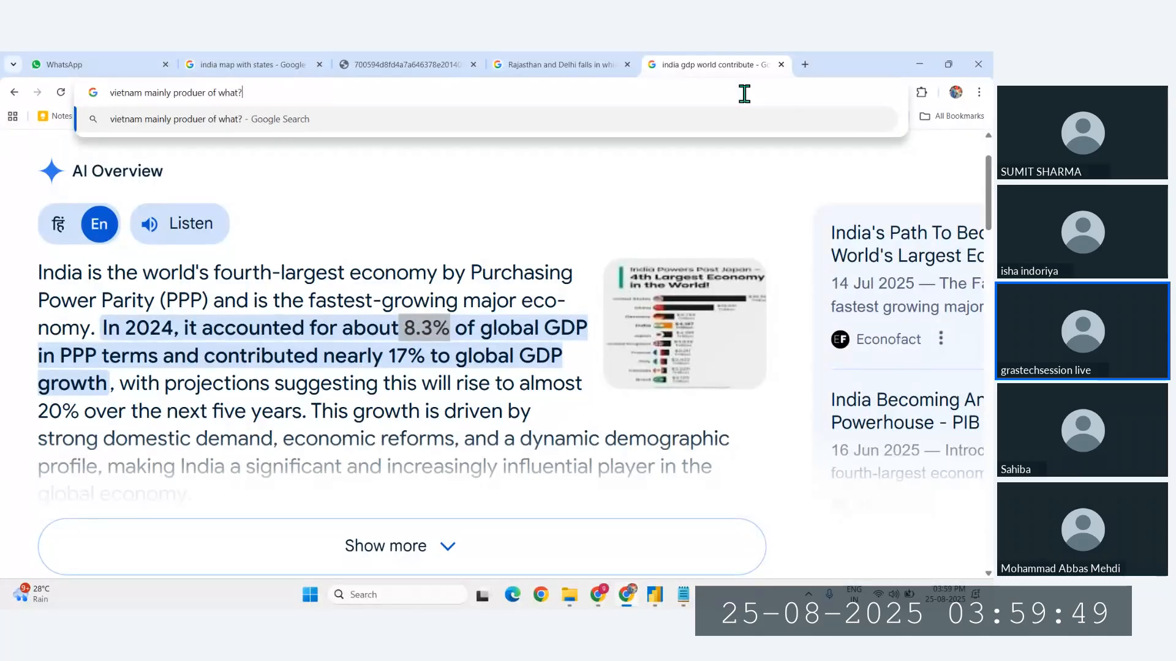
key(Return)
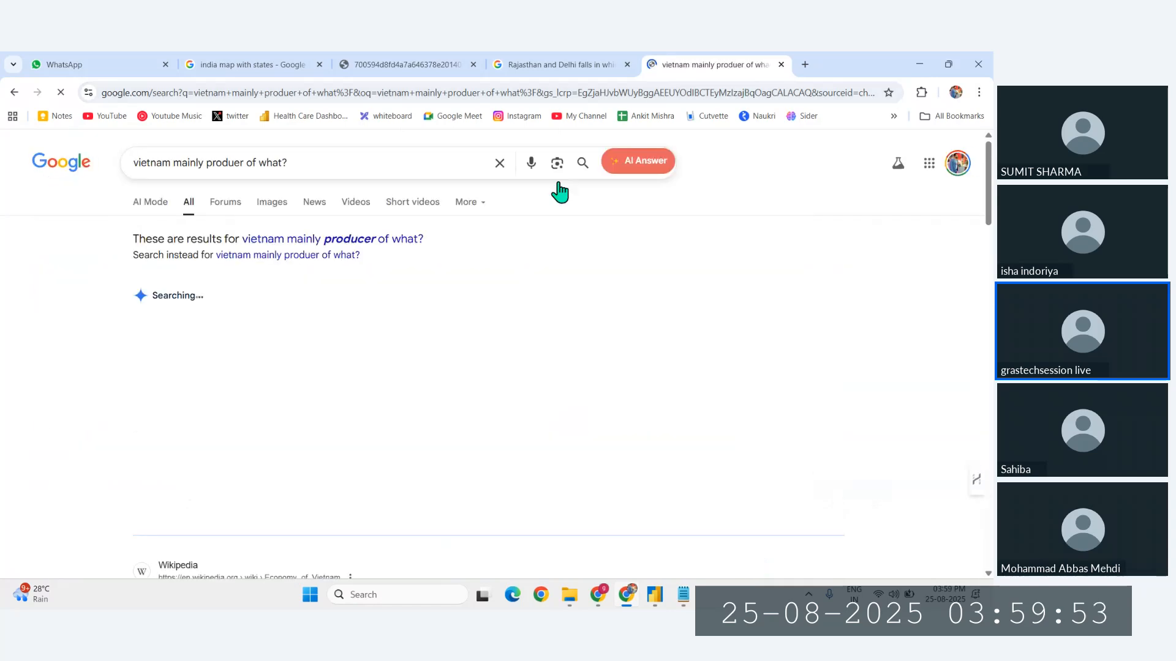
Step: Examine the AI Overview on Vietnam's main products, highlighting the goods named after "particularly"
drag(109, 298, 352, 292)
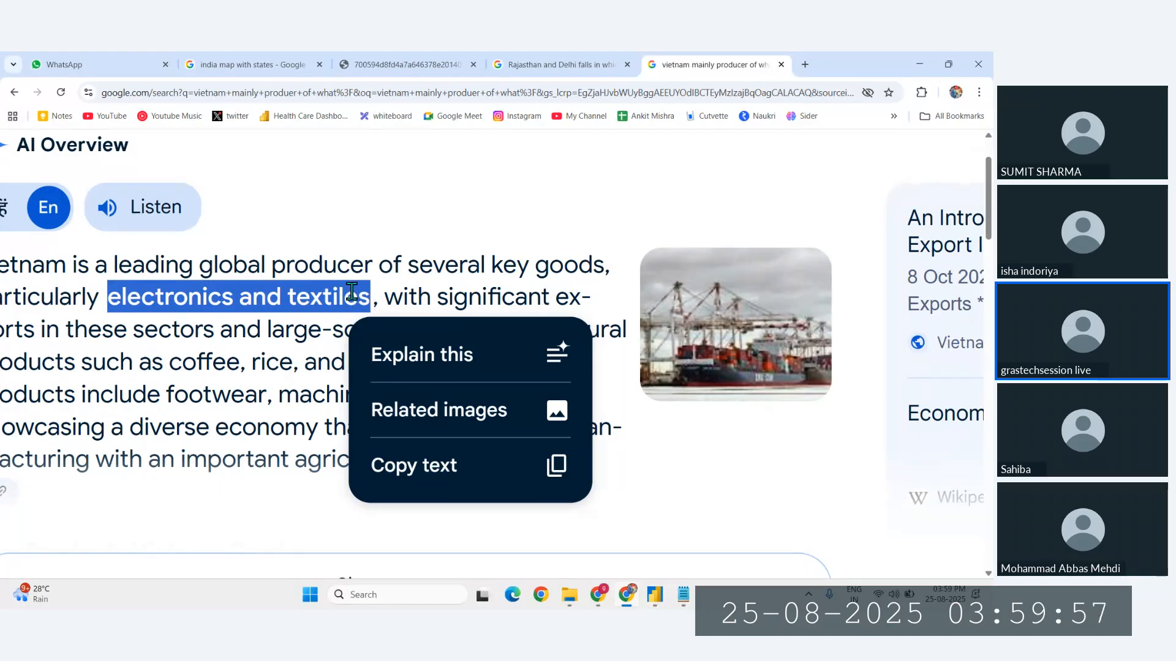
key(ctrl+minus)
key(ctrl+minus)
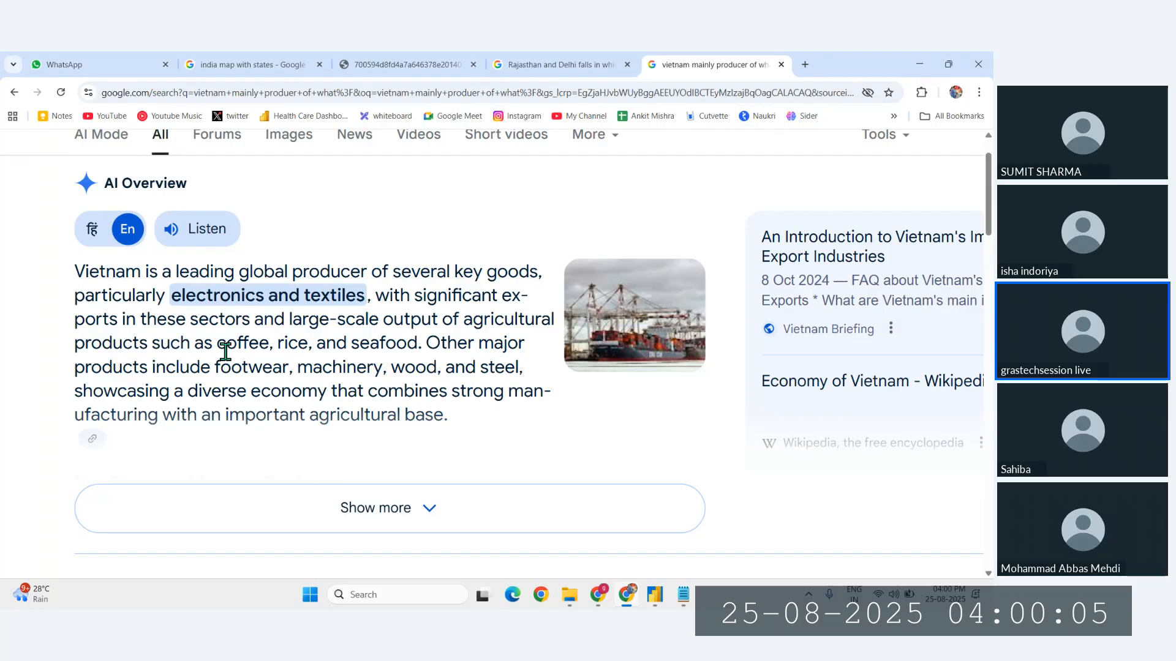
scroll(330, 265, up, 2)
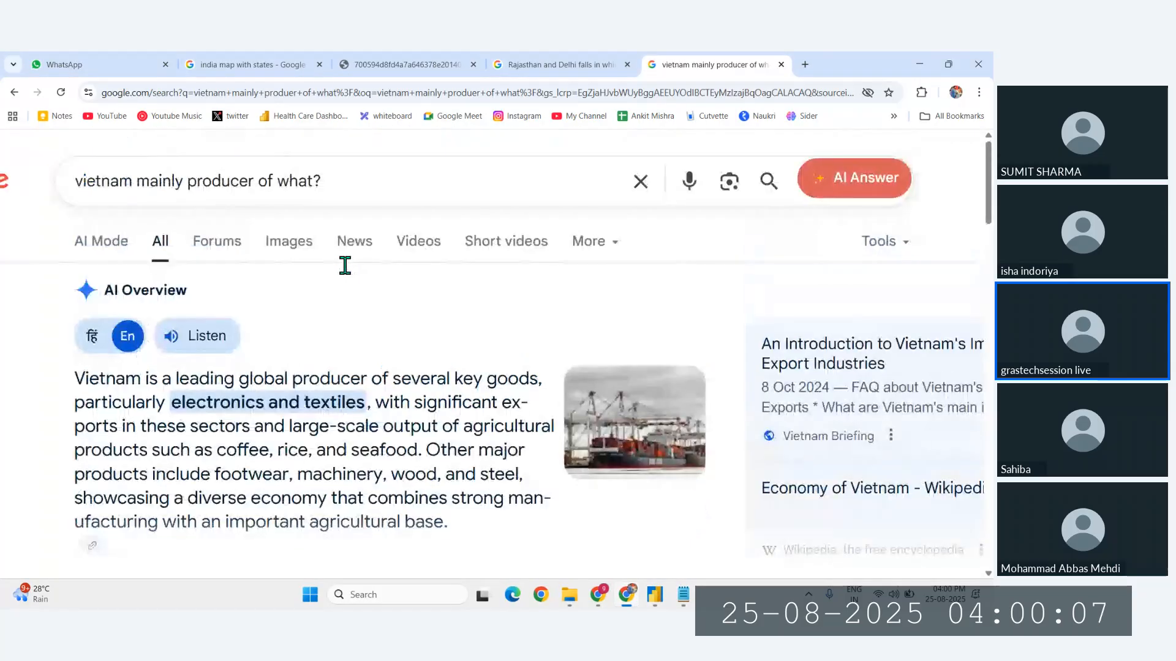
Step: Search Google in a new browser tab for "vietnam mac book indian persin buy news"
click(806, 66)
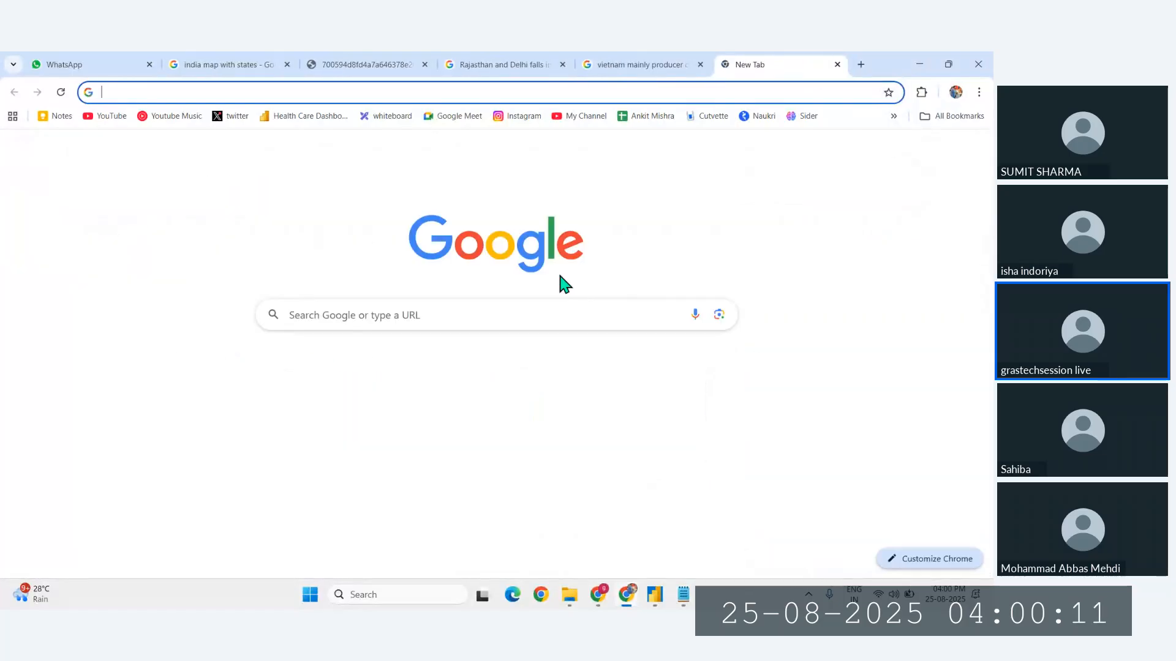
text(vietnam mac )
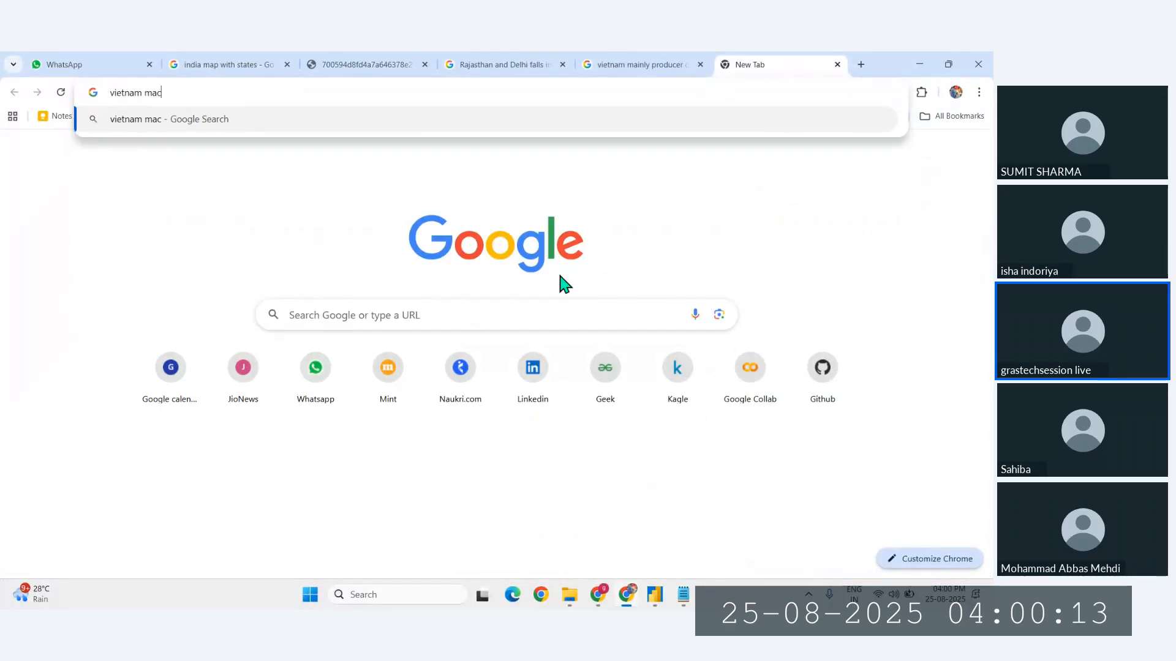
text(book)
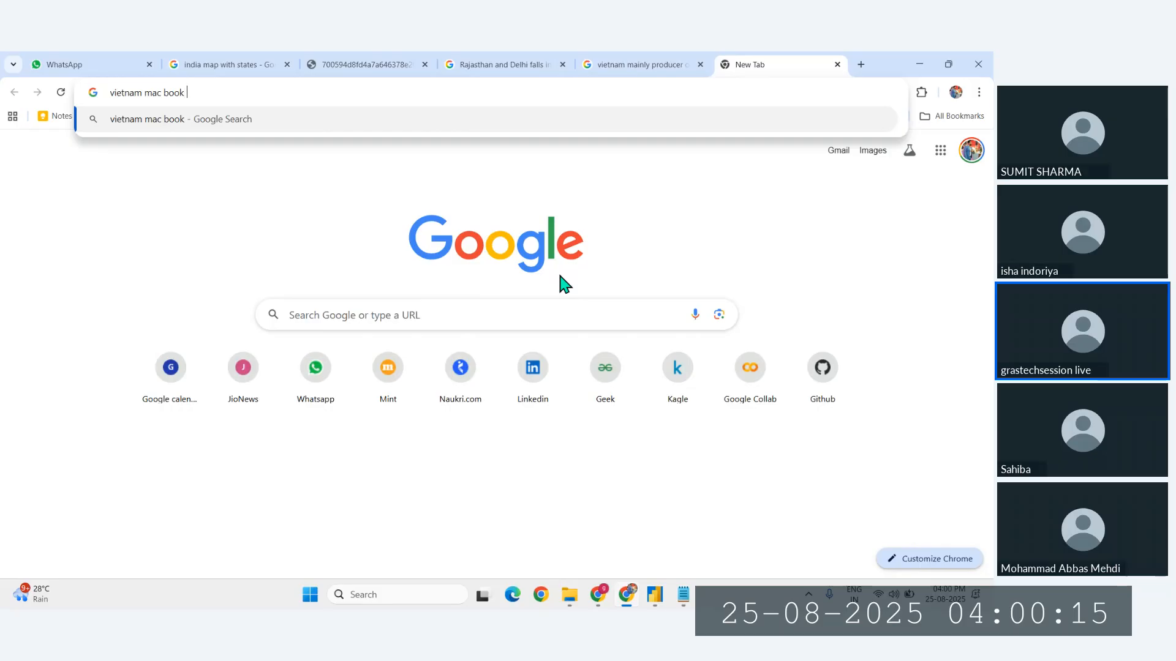
text(indian p)
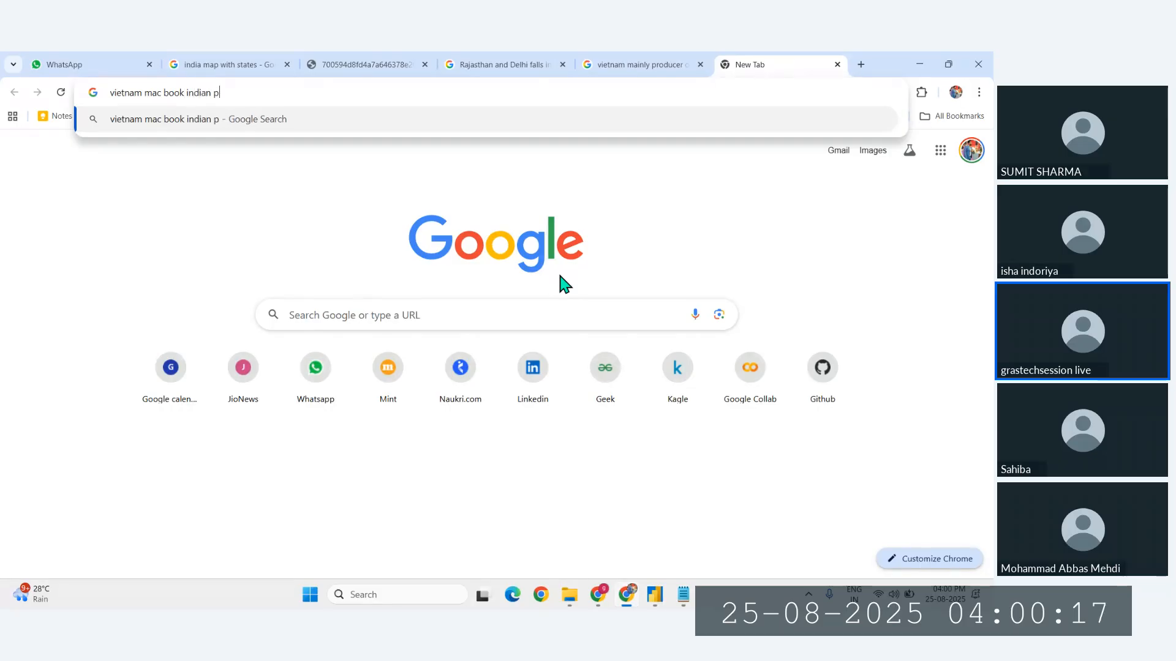
text(ersin bu)
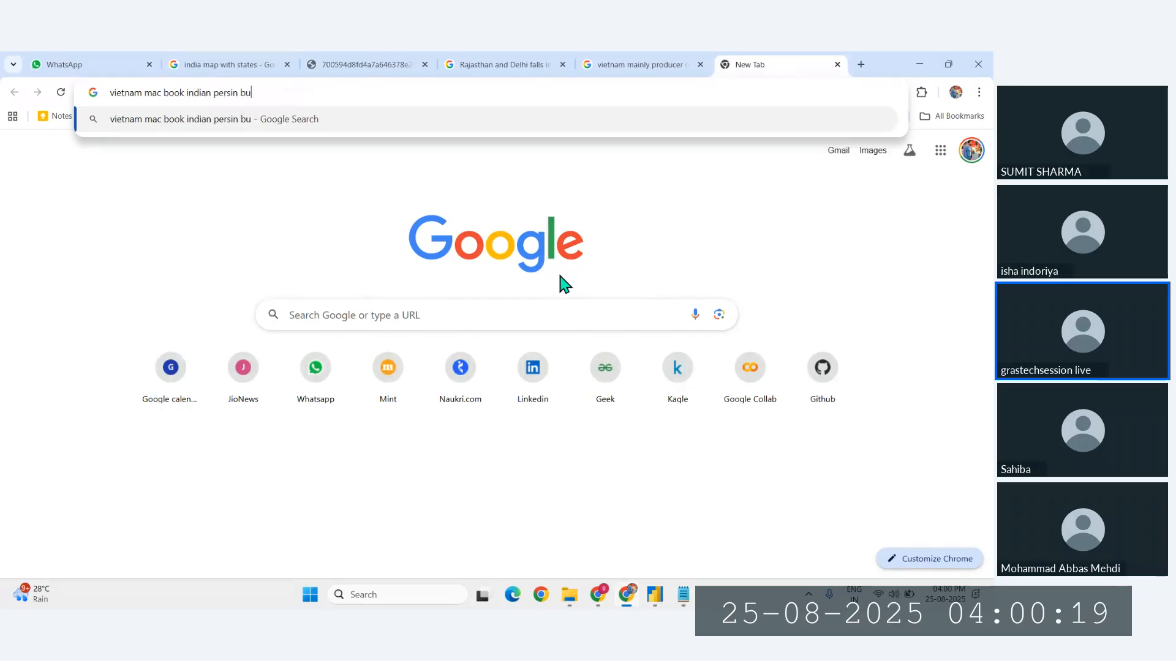
text(y news)
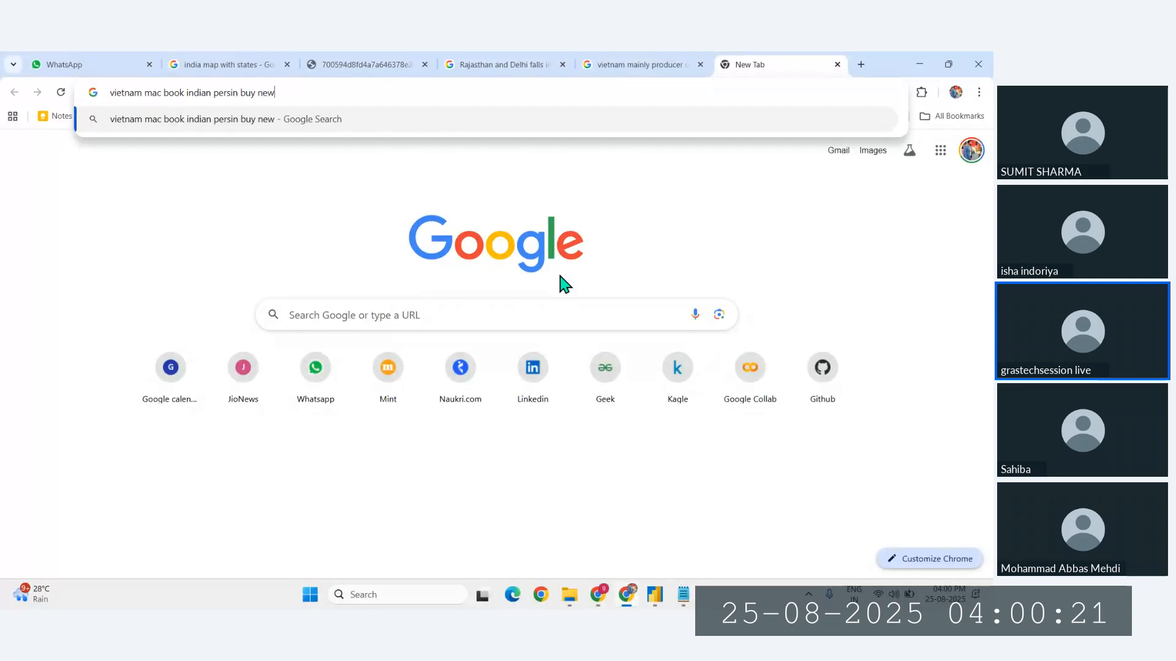
key(Return)
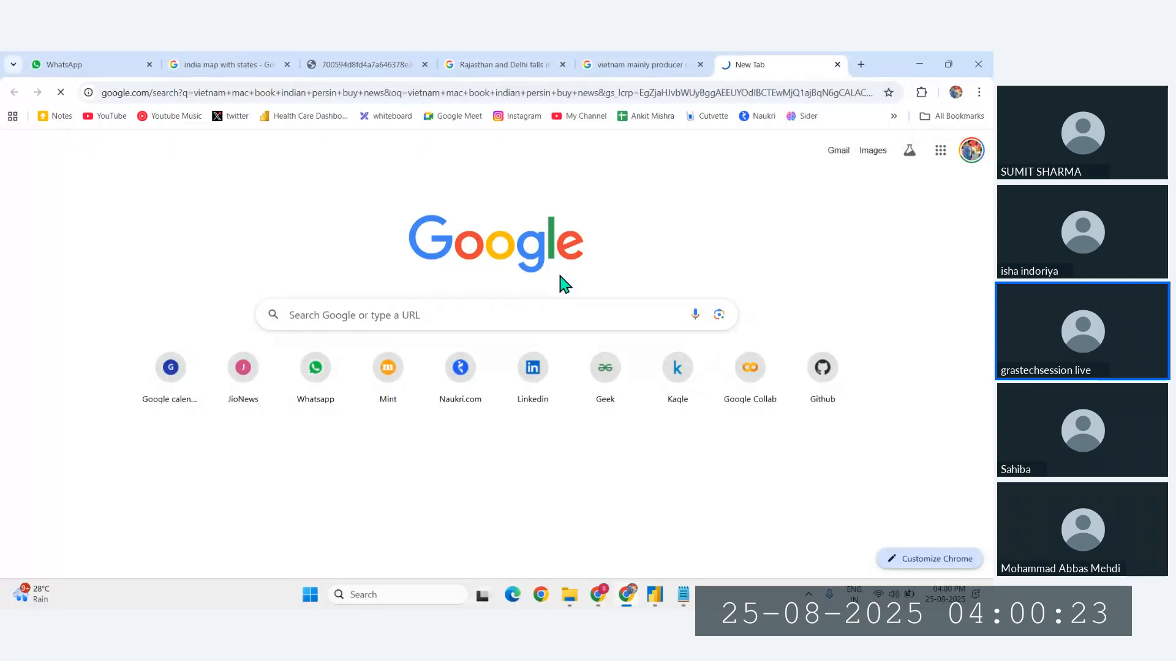
Step: Examine the featured snippet on the MacBook purchase, highlighting the Indian price, the Vietnam price and the amount saved
scroll(113, 449, up, 5)
scroll(158, 449, down, 3)
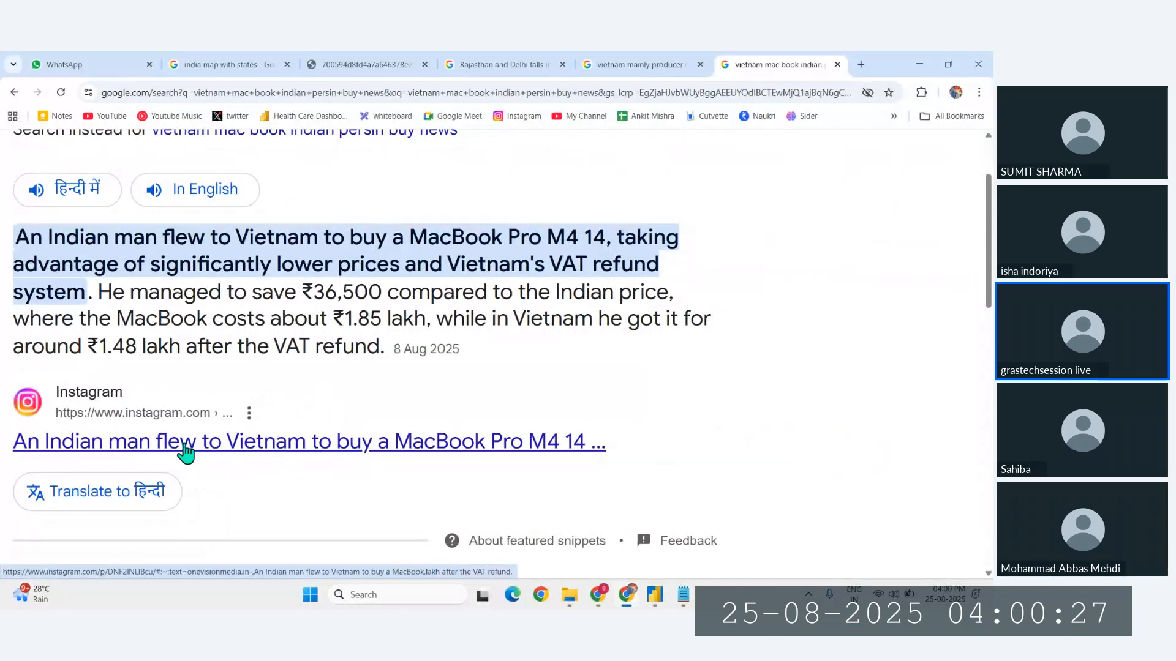
scroll(422, 454, down, 2)
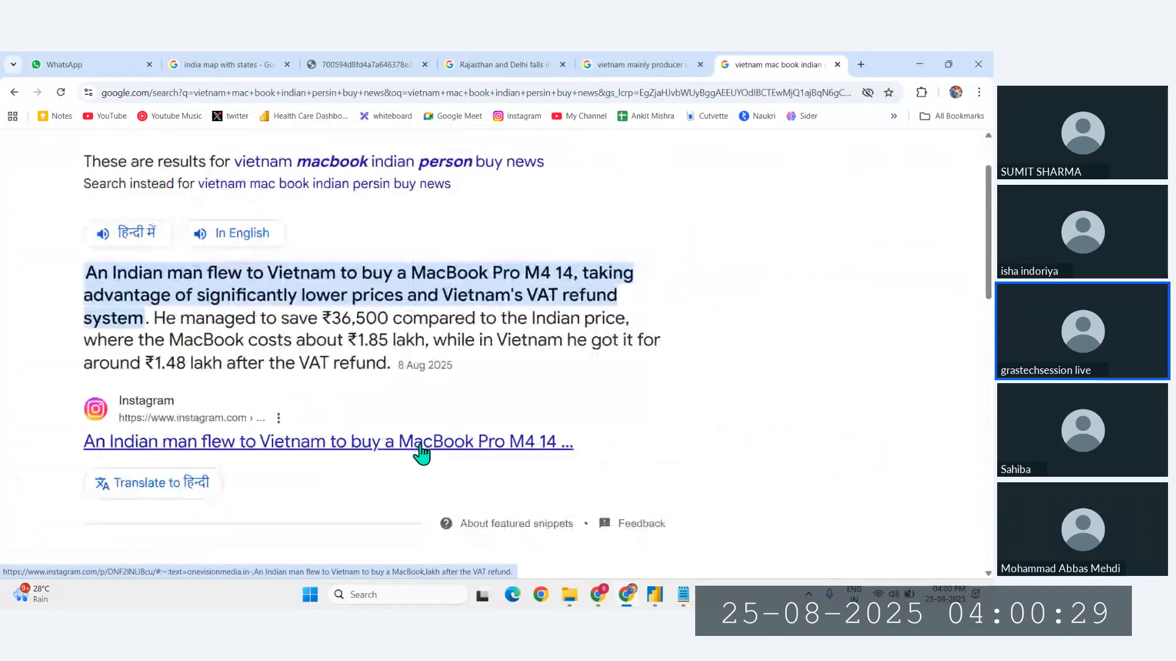
drag(310, 319, 391, 319)
click(301, 345)
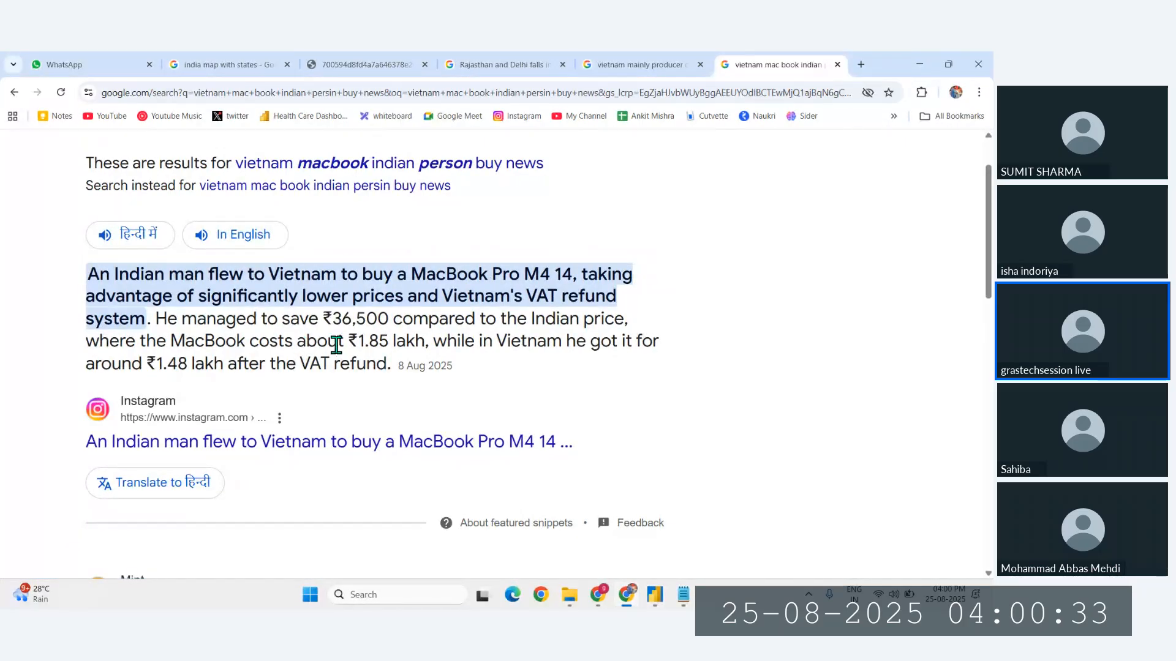
drag(337, 345, 438, 345)
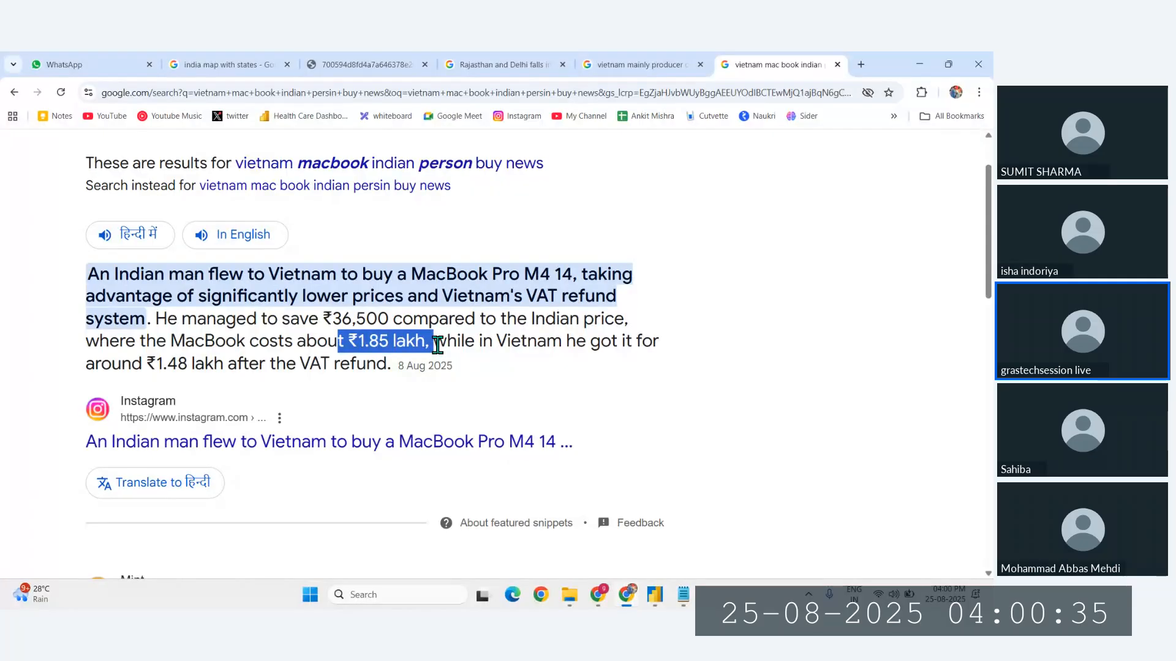
click(564, 341)
drag(143, 364, 238, 363)
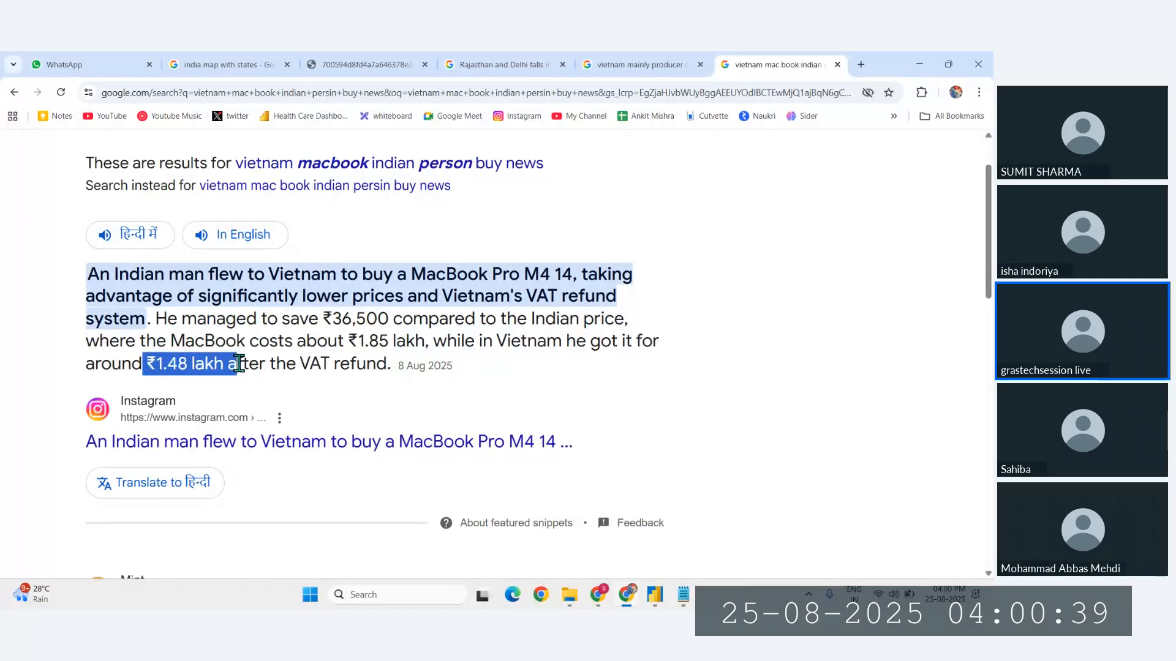
drag(323, 319, 414, 323)
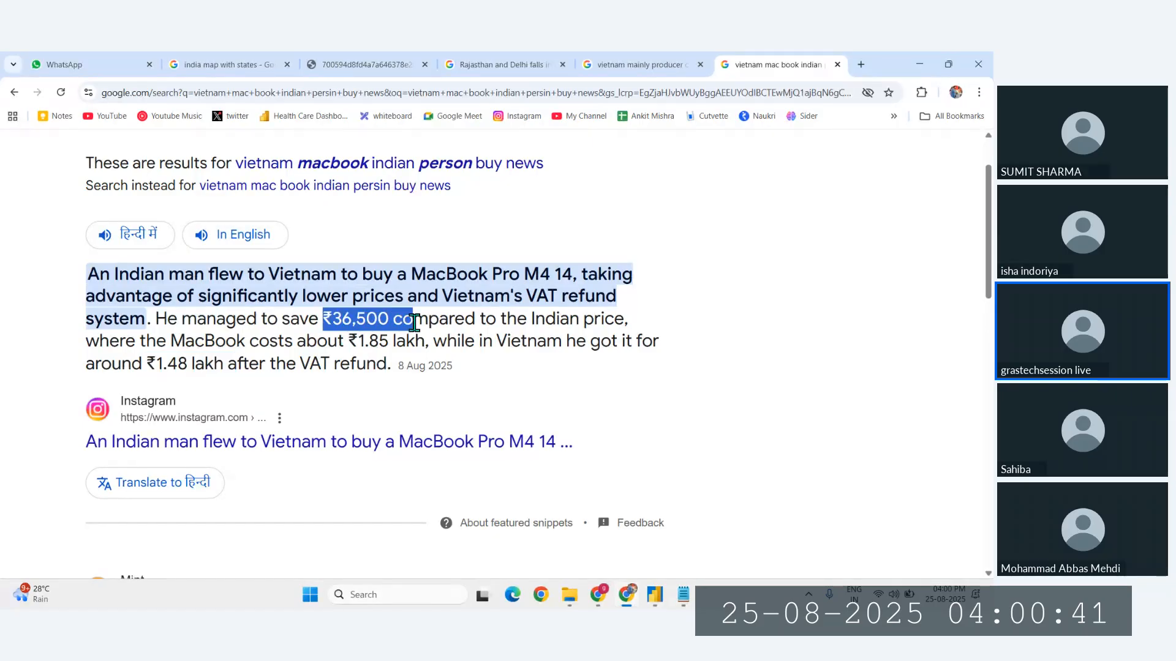
click(414, 323)
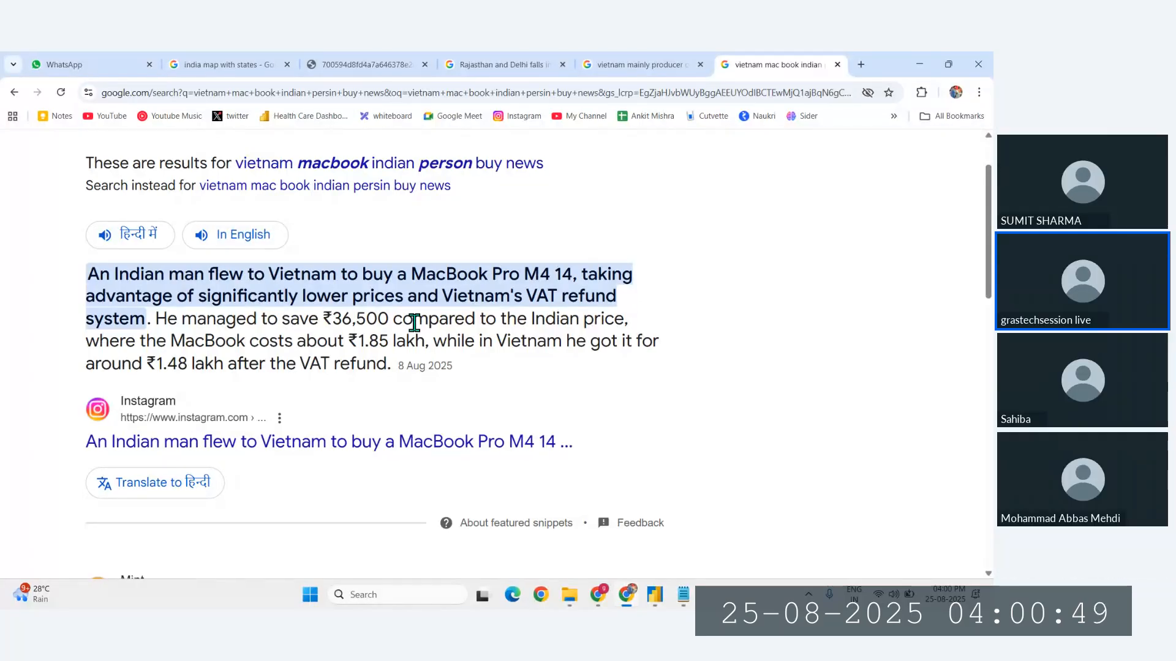
Step: Open the Mint article on the Indian man flying to Vietnam for a MacBook and skim its text
scroll(414, 323, down, 3)
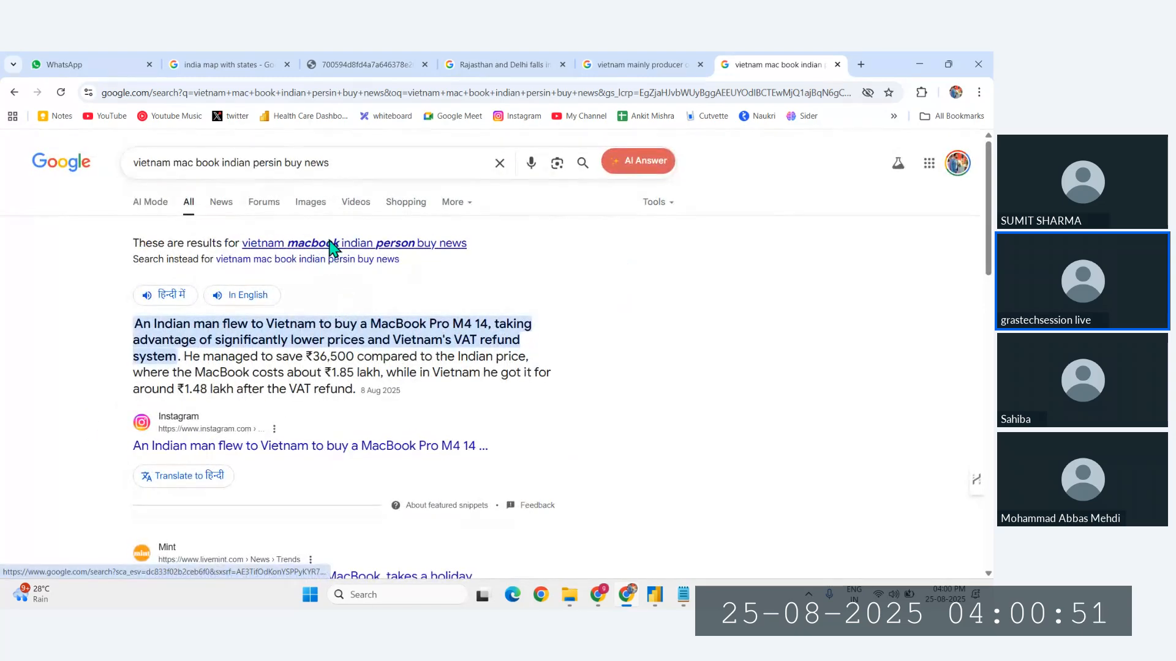
scroll(341, 423, down, 4)
scroll(283, 370, up, 2)
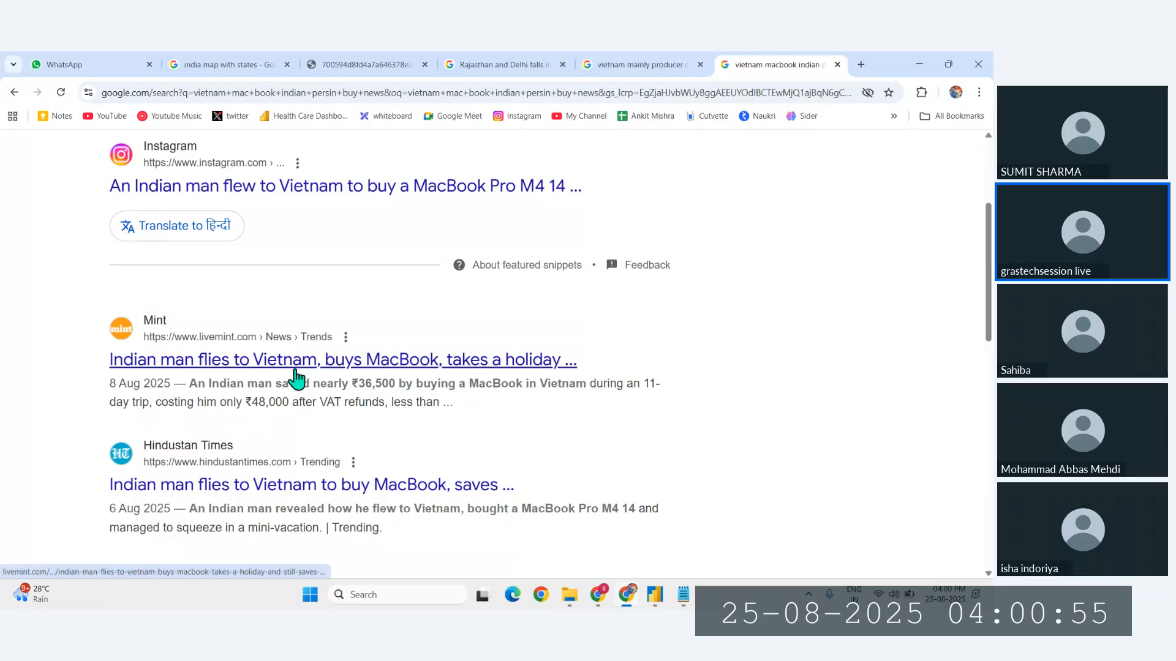
click(296, 375)
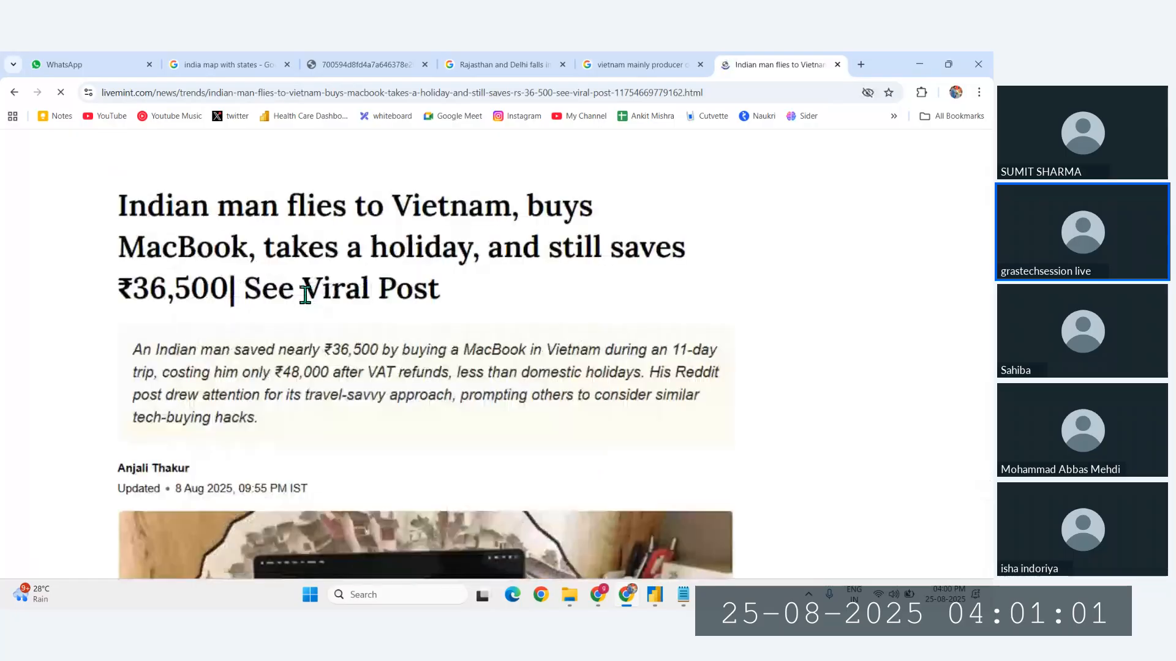
scroll(300, 328, down, 2)
scroll(367, 294, down, 10)
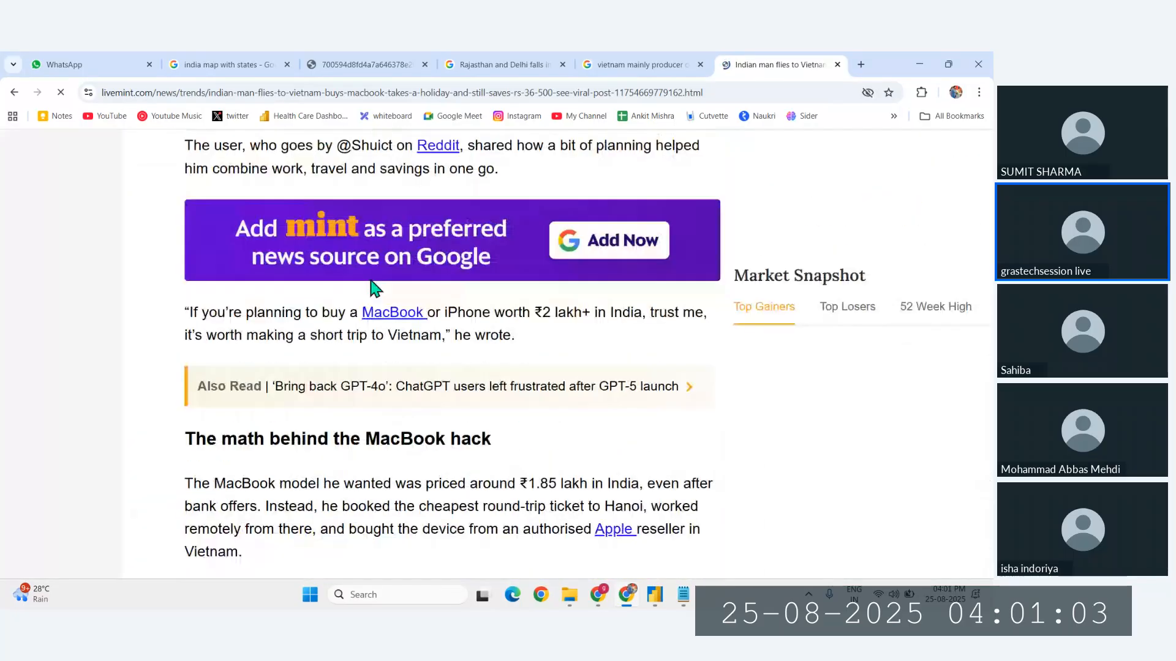
scroll(370, 281, up, 4)
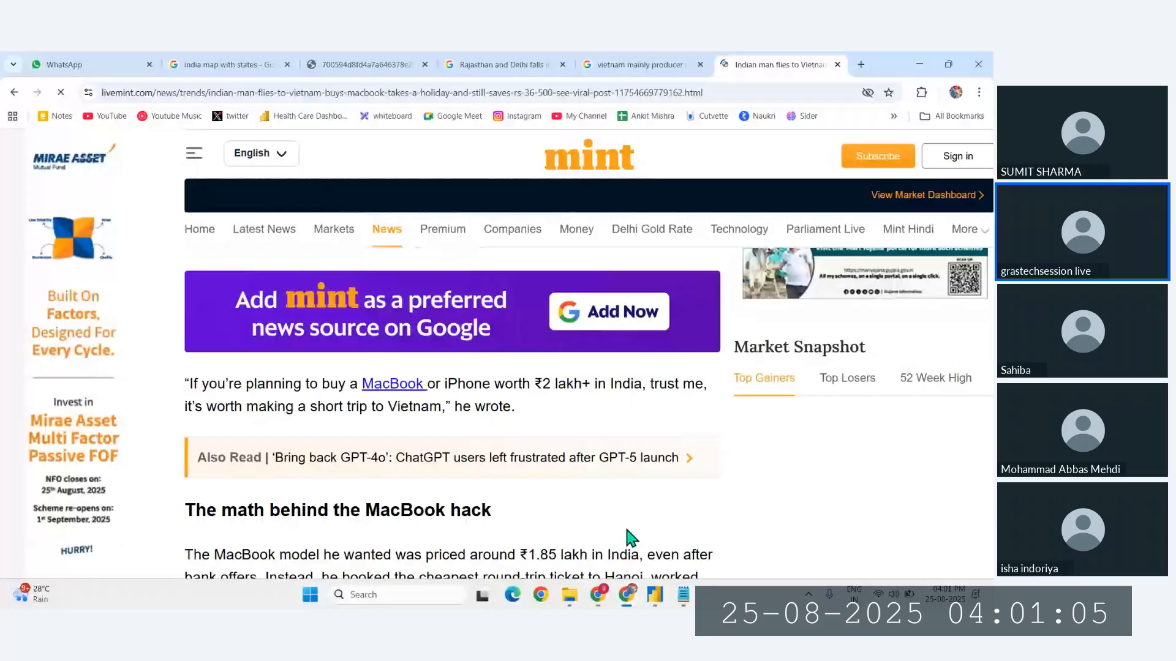
Step: Switch to Power BI and review the Dashboard page alongside the Notepad summary, zooming the notes out to 170%
click(655, 595)
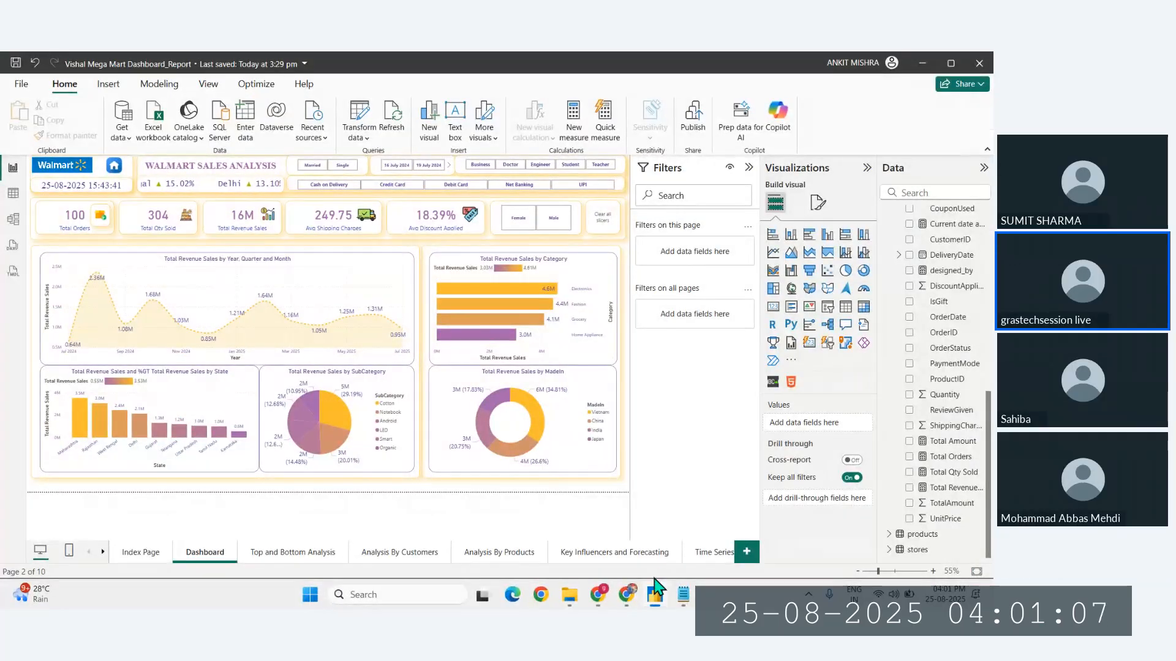
mouse_move(683, 596)
click(738, 534)
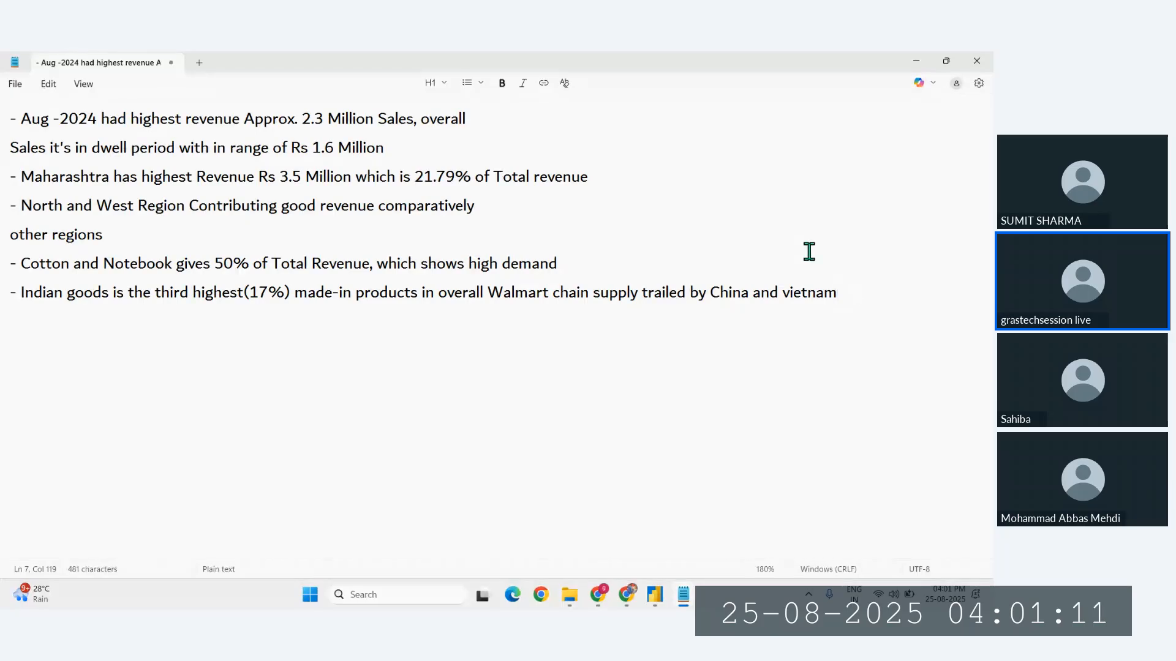
click(916, 61)
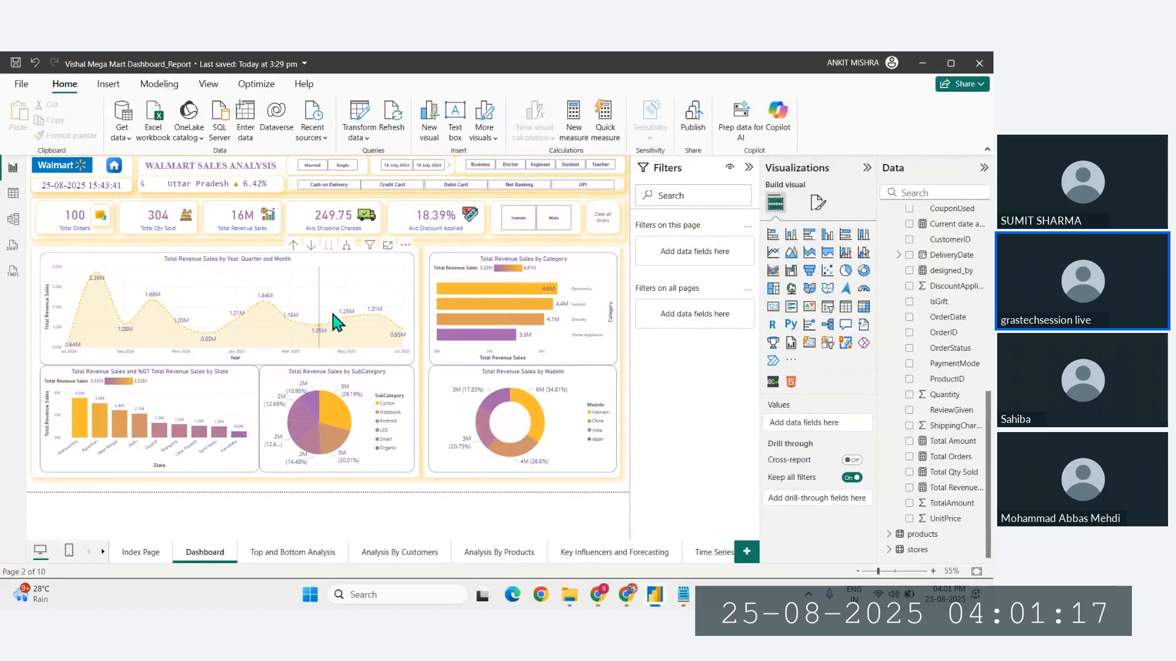
mouse_move(333, 314)
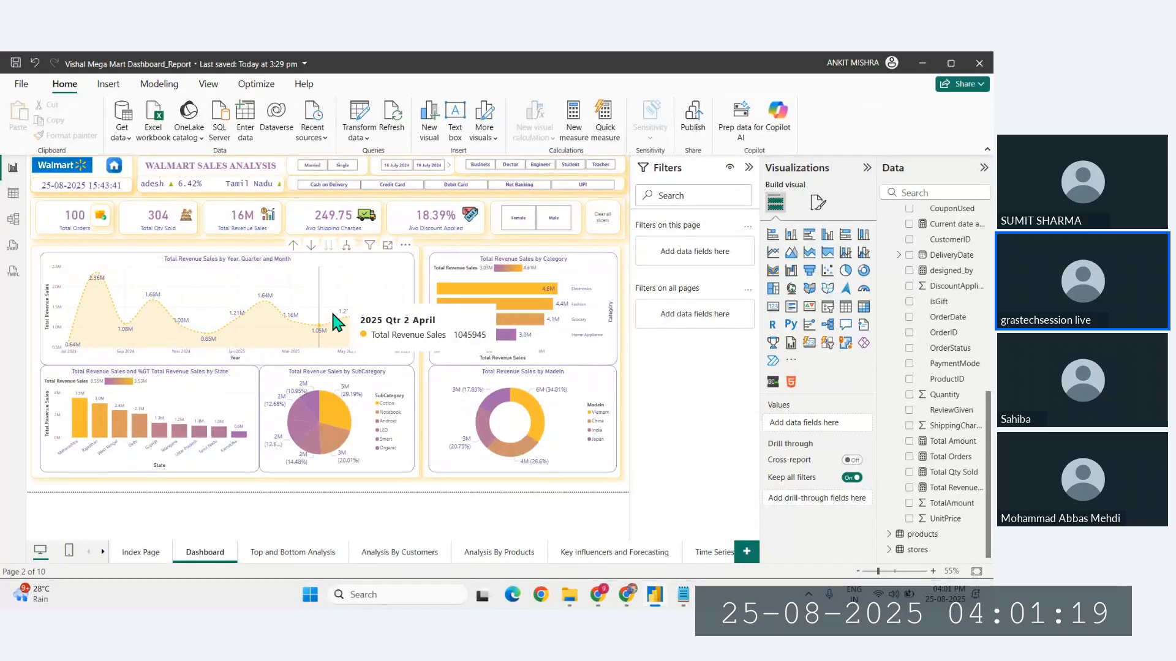
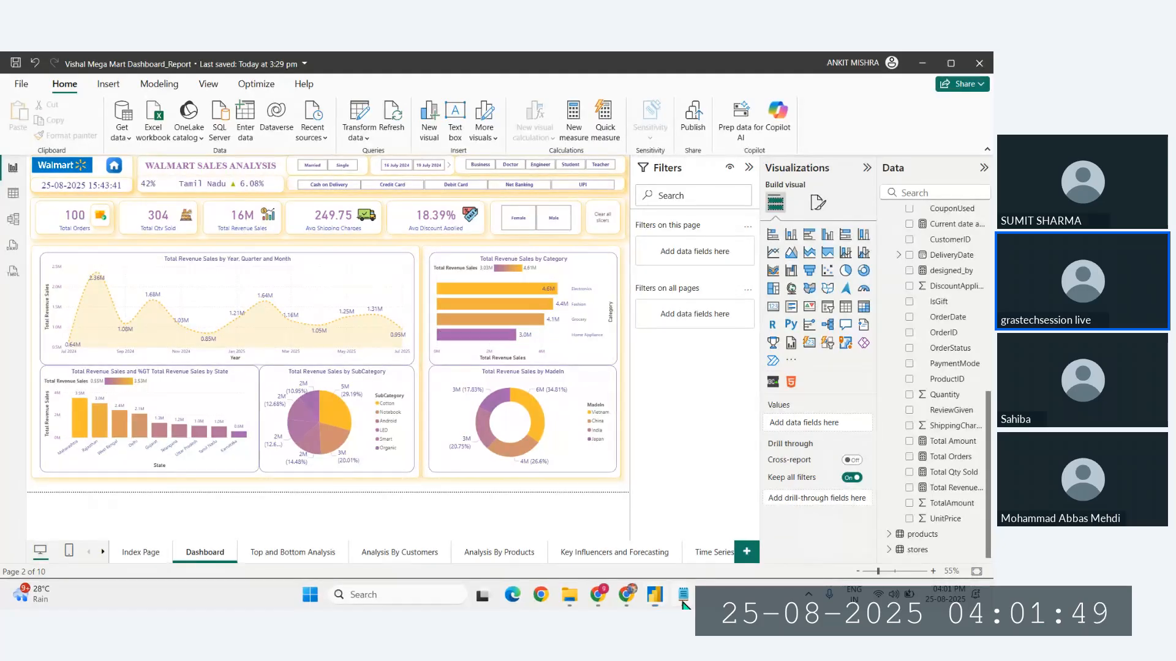
mouse_move(684, 603)
click(722, 508)
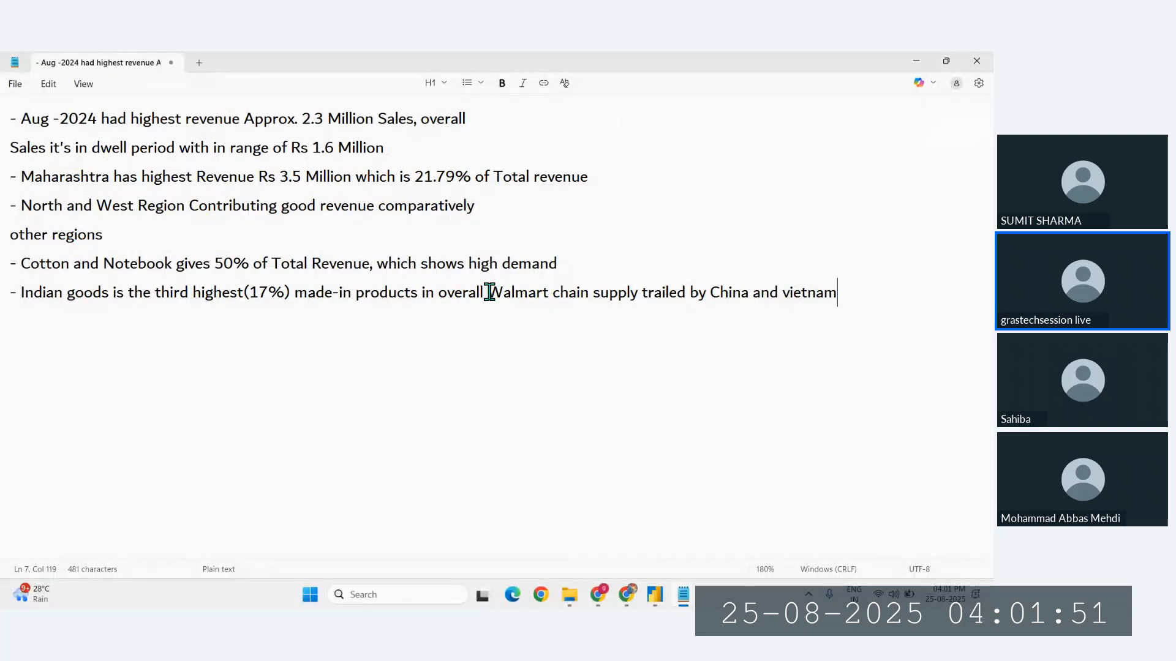
scroll(489, 292, down, 1)
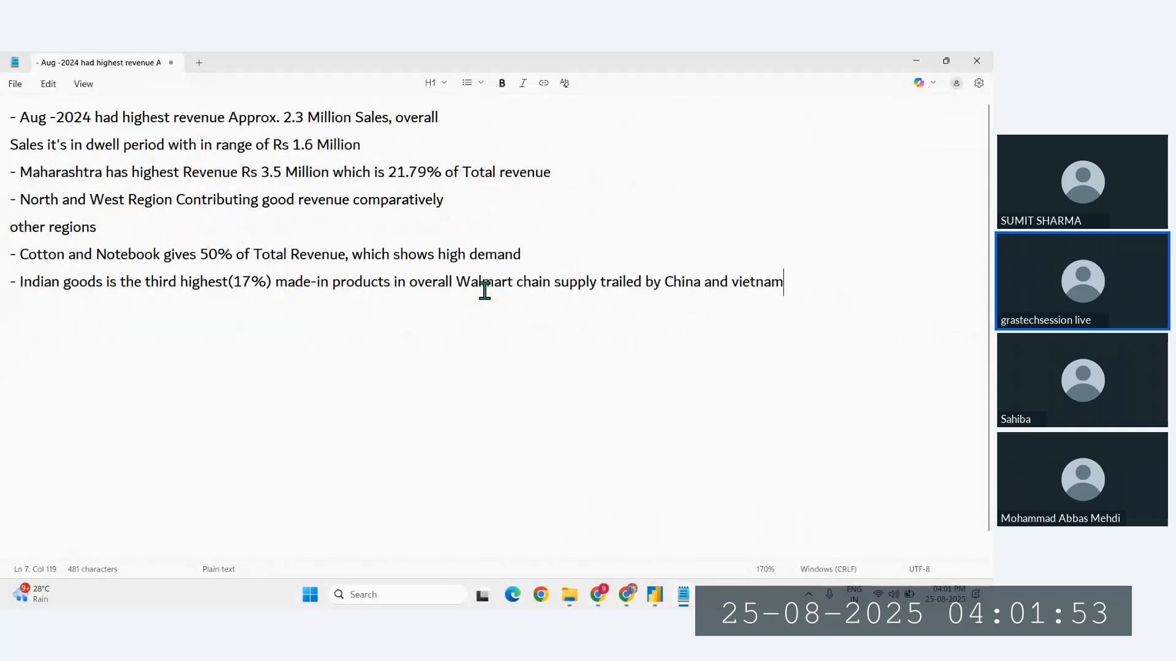
click(918, 62)
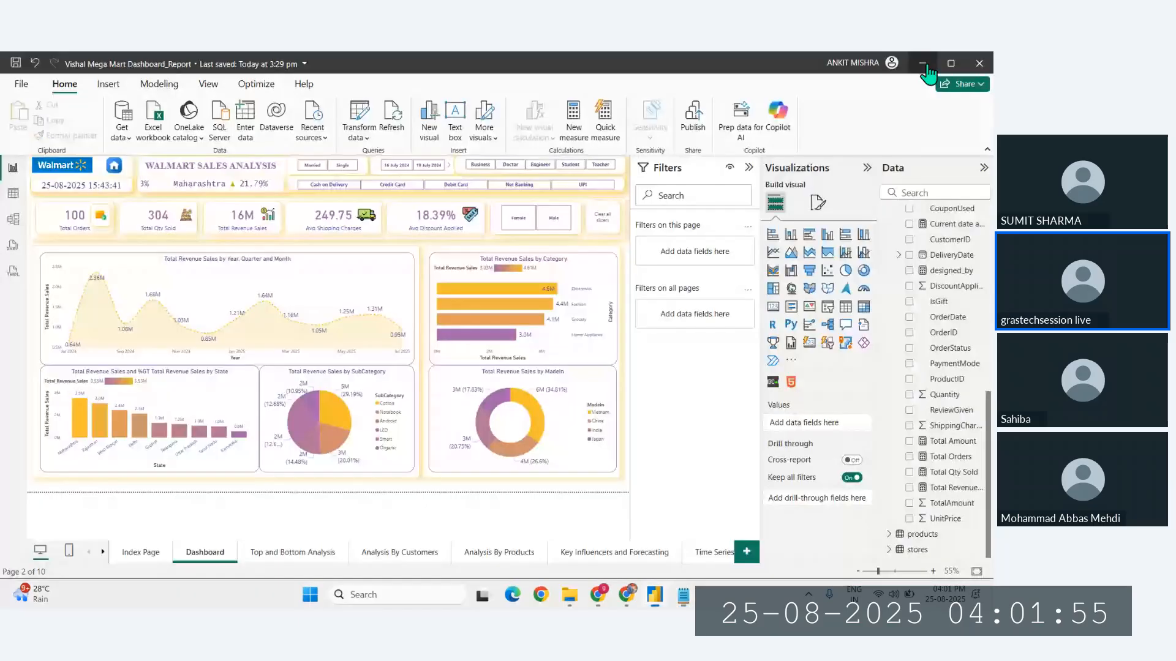
Step: Check the top cities on the Top and Bottom Analysis page, and search Google in a new browser tab for "jaipur, mumbai, kolkata, pune, delhi which tier cities"
click(276, 554)
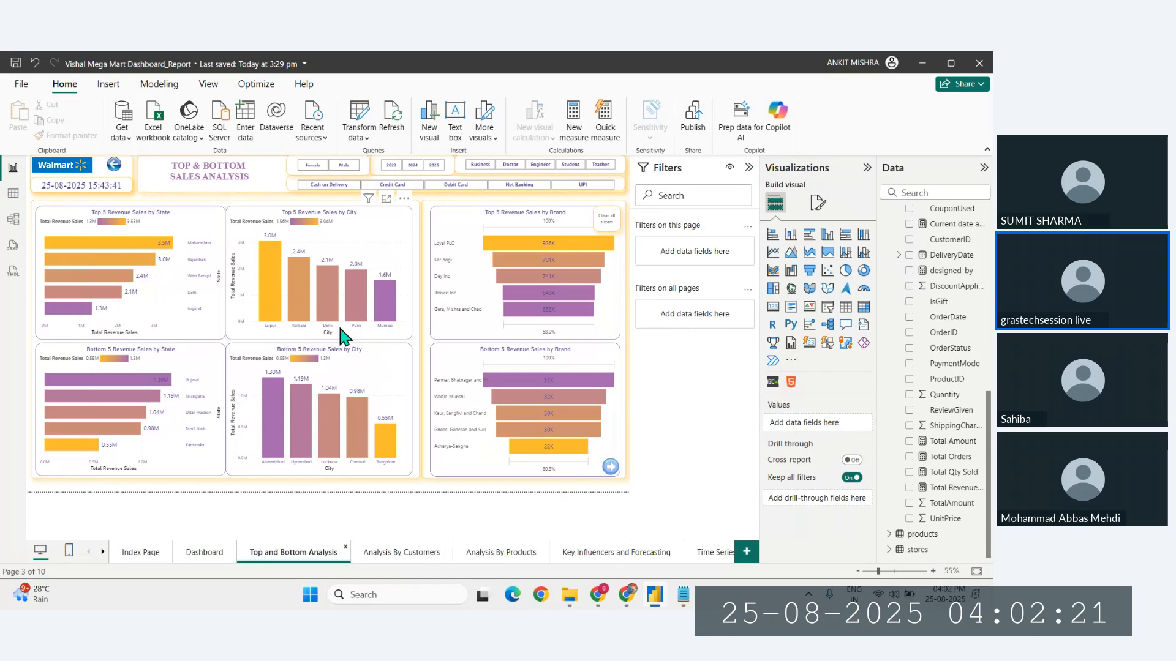
click(628, 595)
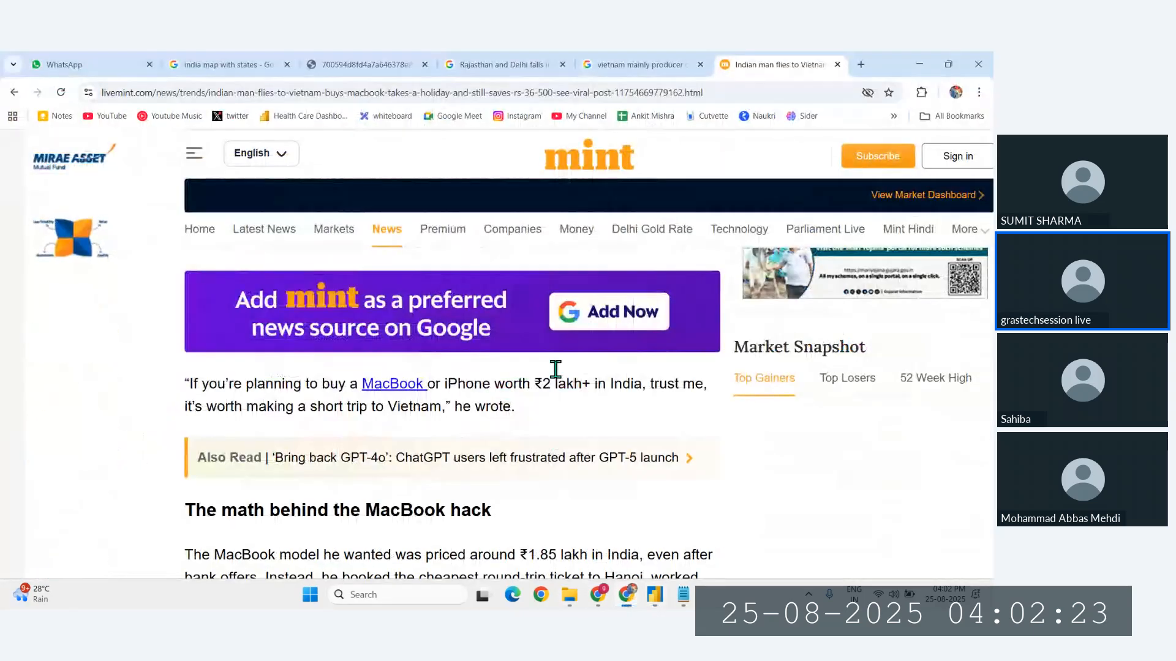
click(860, 65)
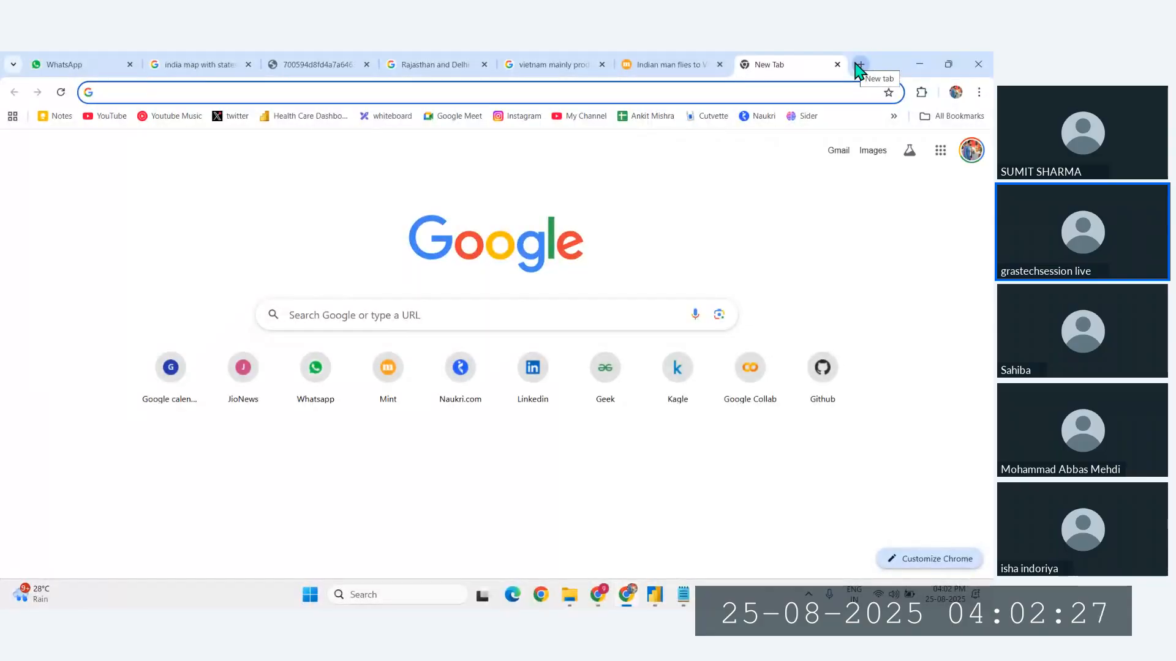
text(jaipur,)
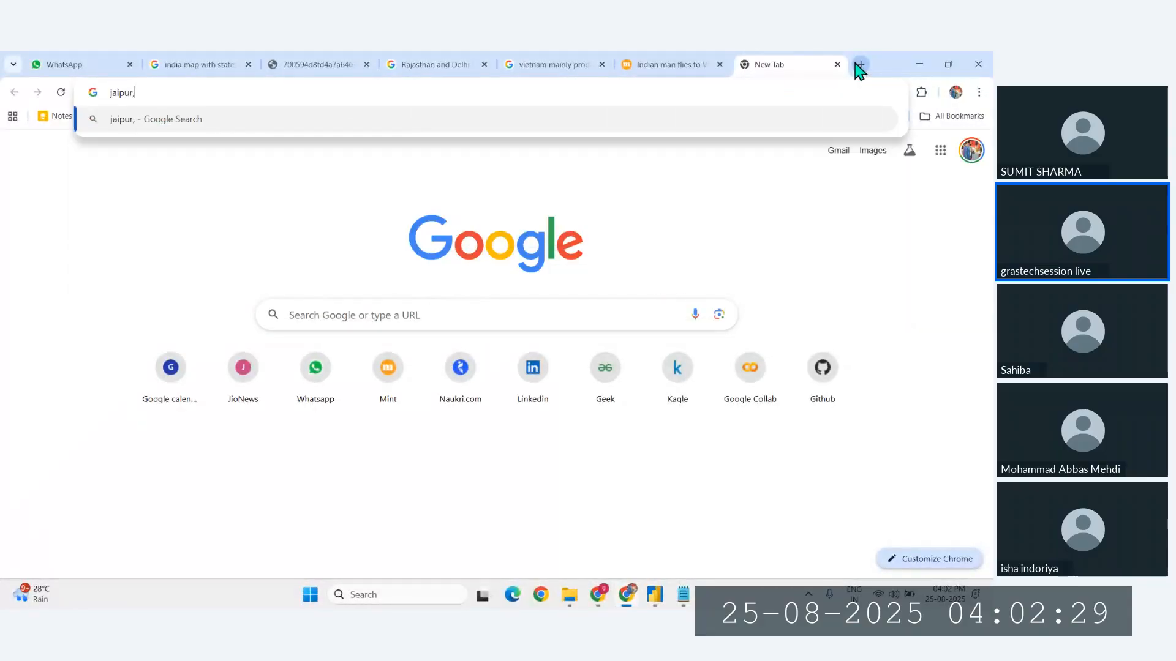
text( mumbai, k)
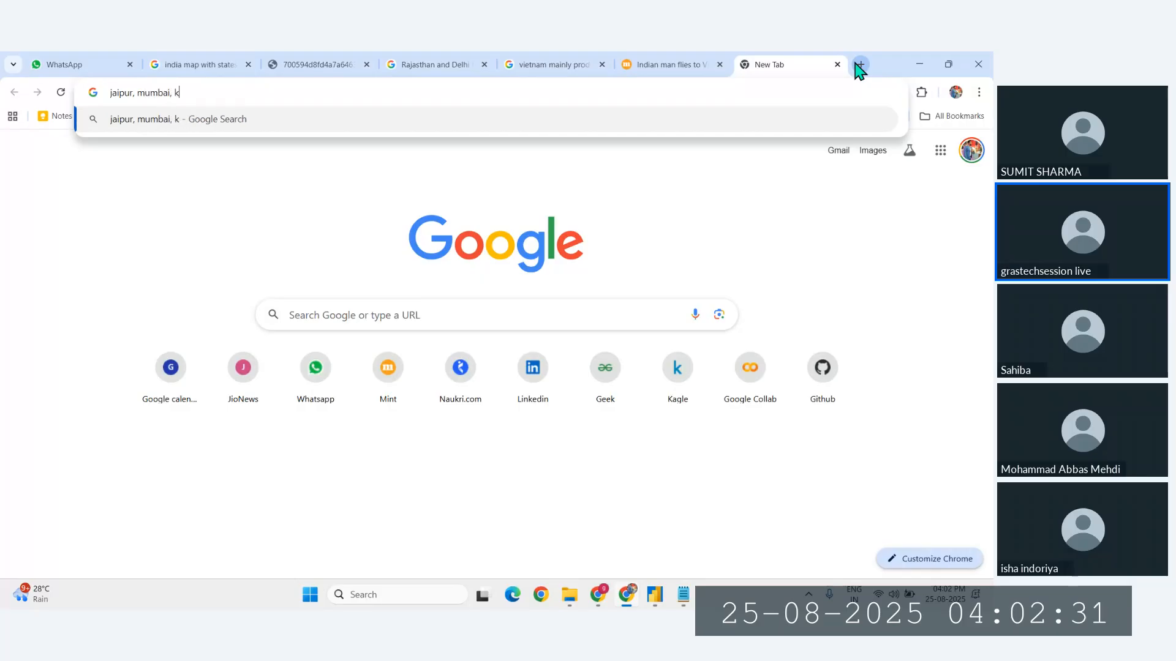
text(olkata,)
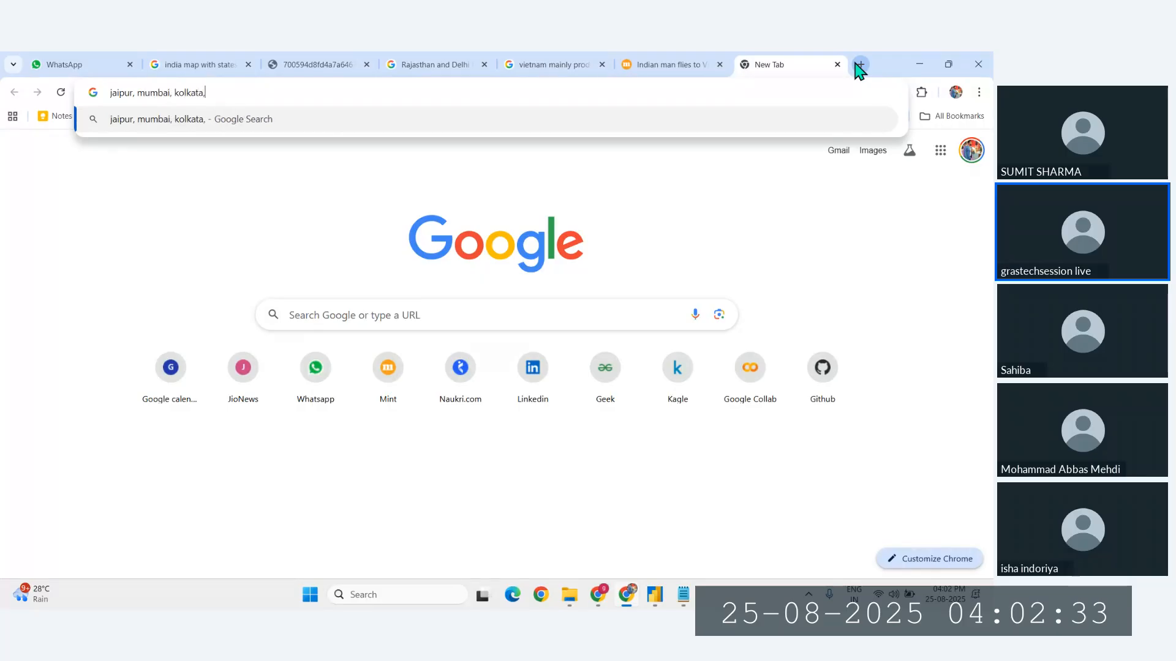
text( pune, delh)
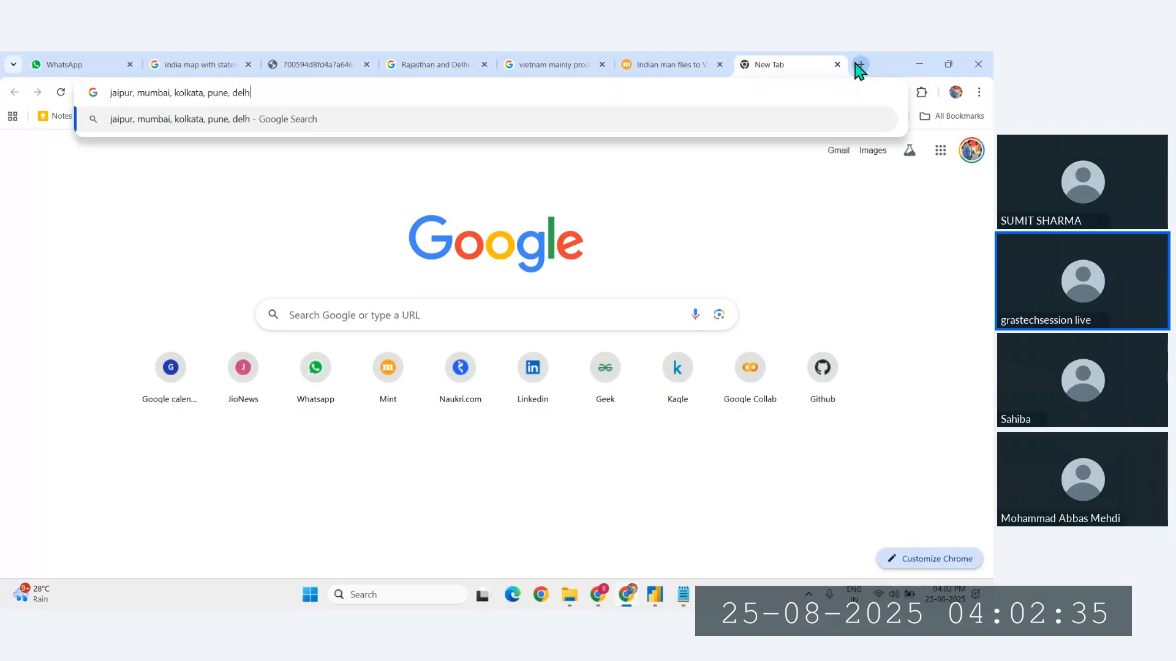
text(i which ti)
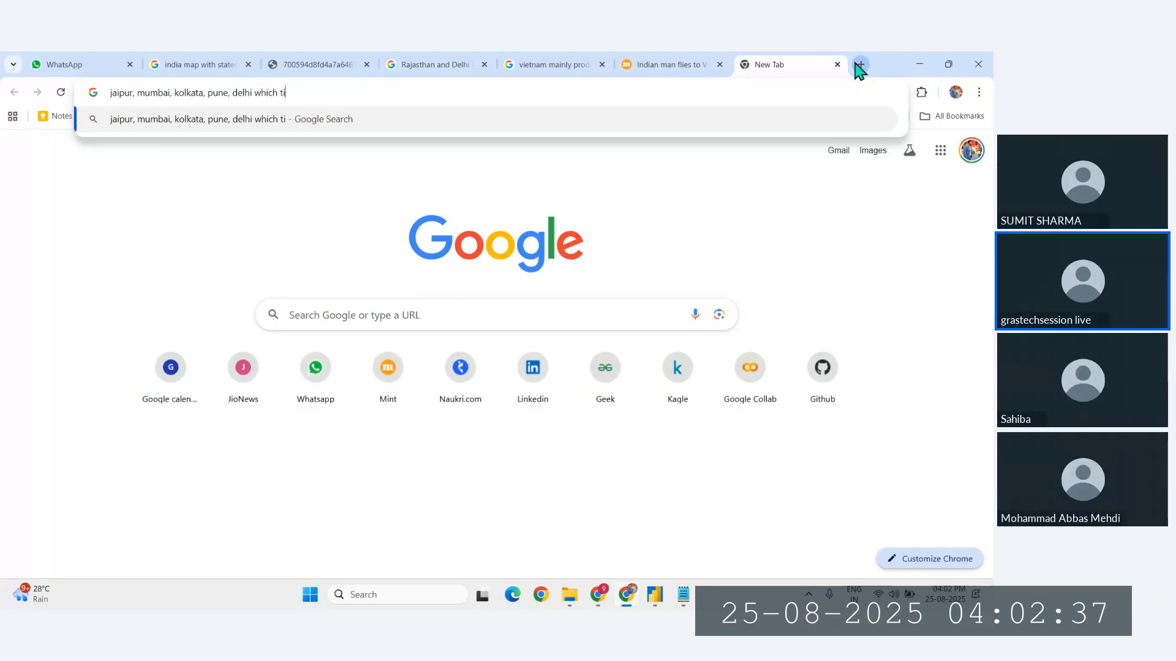
text(er cit)
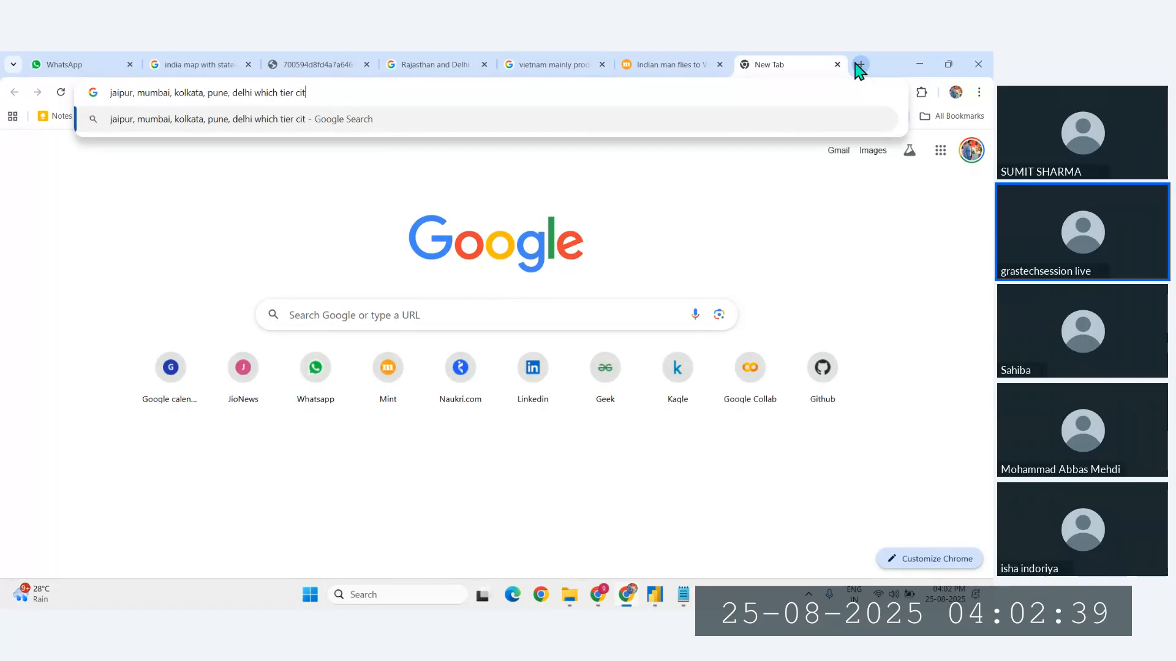
text(ies)
key(Return)
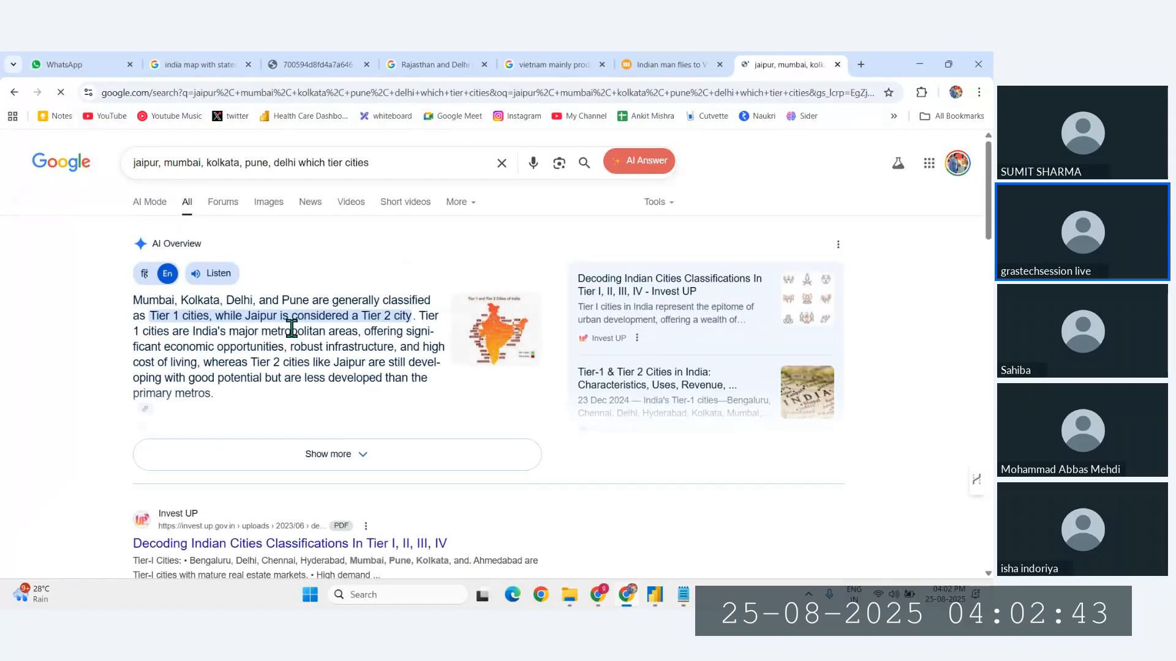
Step: Examine the AI Overview on city tiers, highlighting the classification and infrastructure passages, and return through Power BI to the Notepad summary
scroll(292, 329, up, 4)
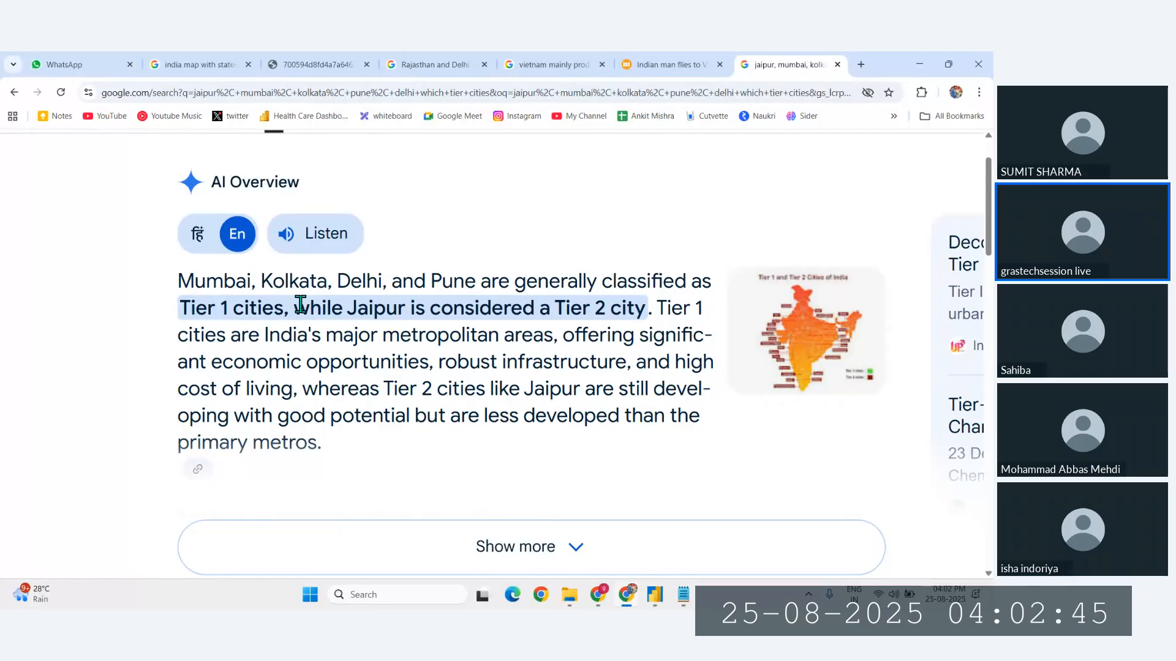
drag(296, 307, 179, 306)
drag(403, 281, 599, 315)
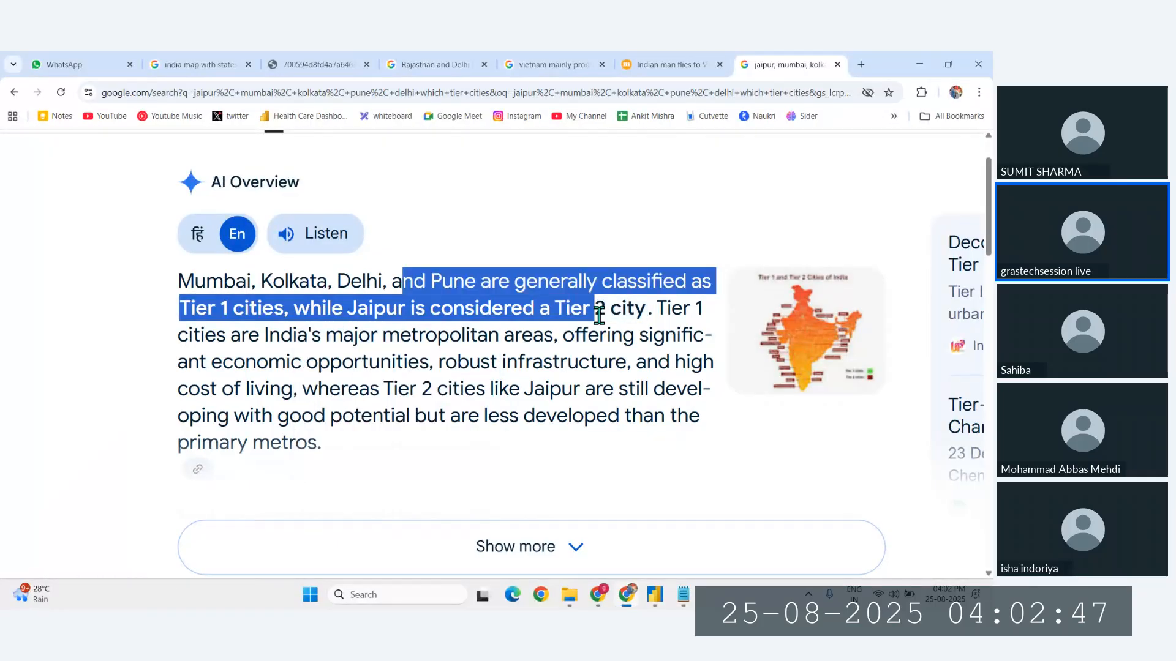
click(515, 337)
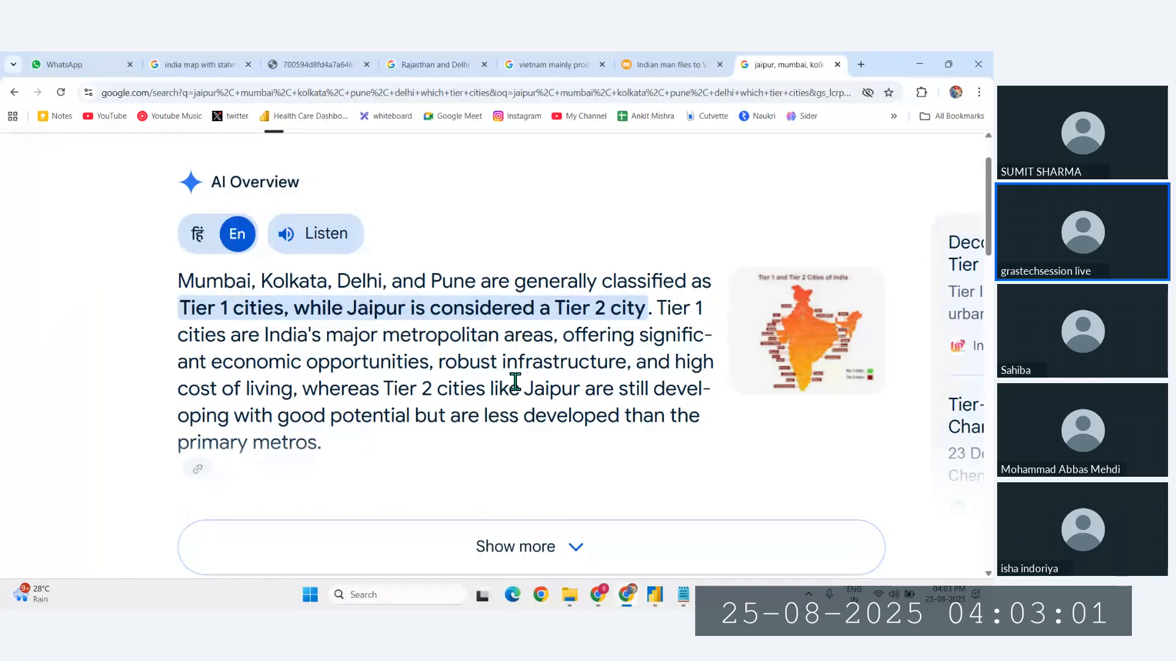
drag(442, 362, 336, 388)
click(500, 359)
click(655, 594)
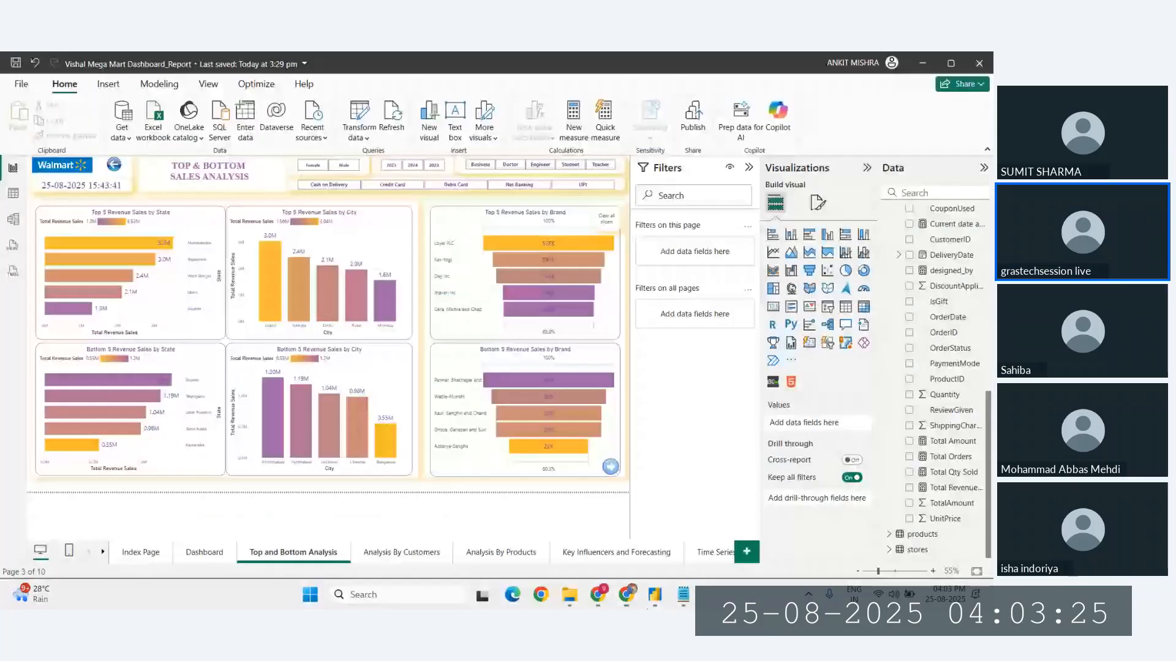
click(705, 527)
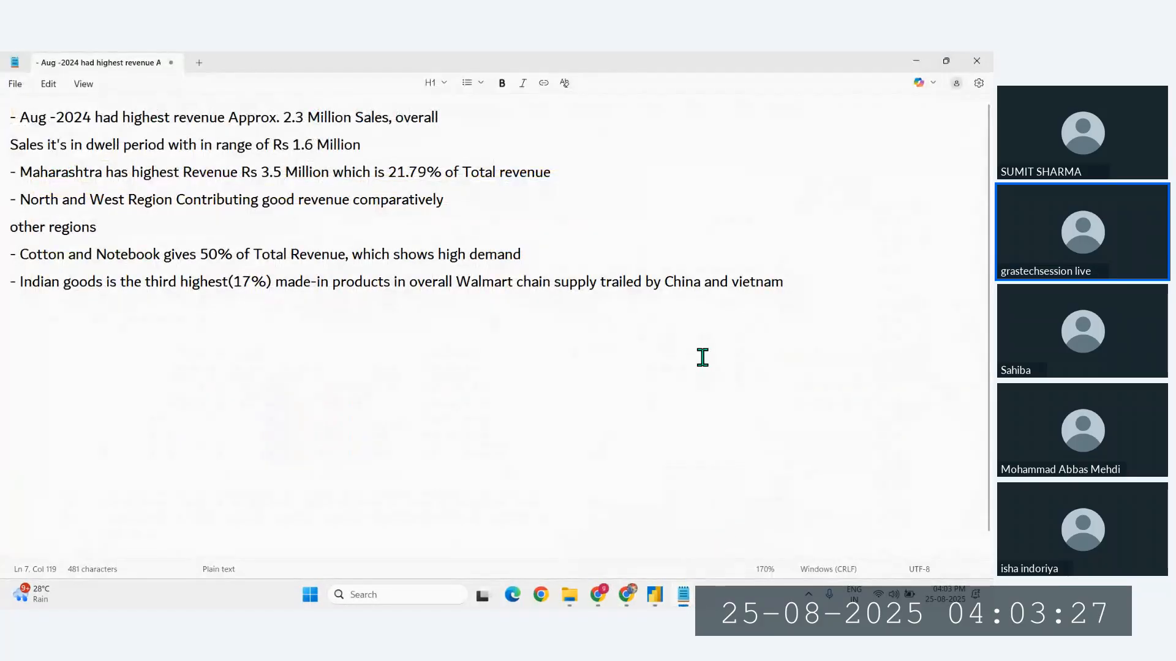
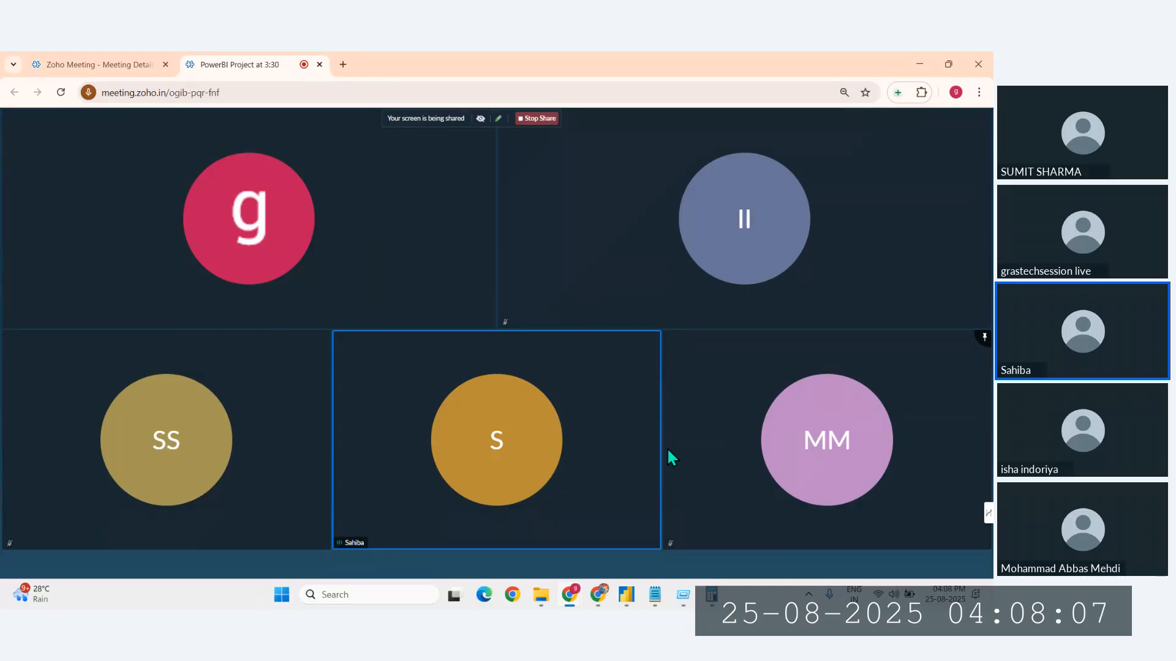
Step: Bring up the Power BI Dashboard page, reopen the Notepad summary and start a new line below the Tier 3, Tier 4 Cities point
mouse_move(630, 600)
click(629, 558)
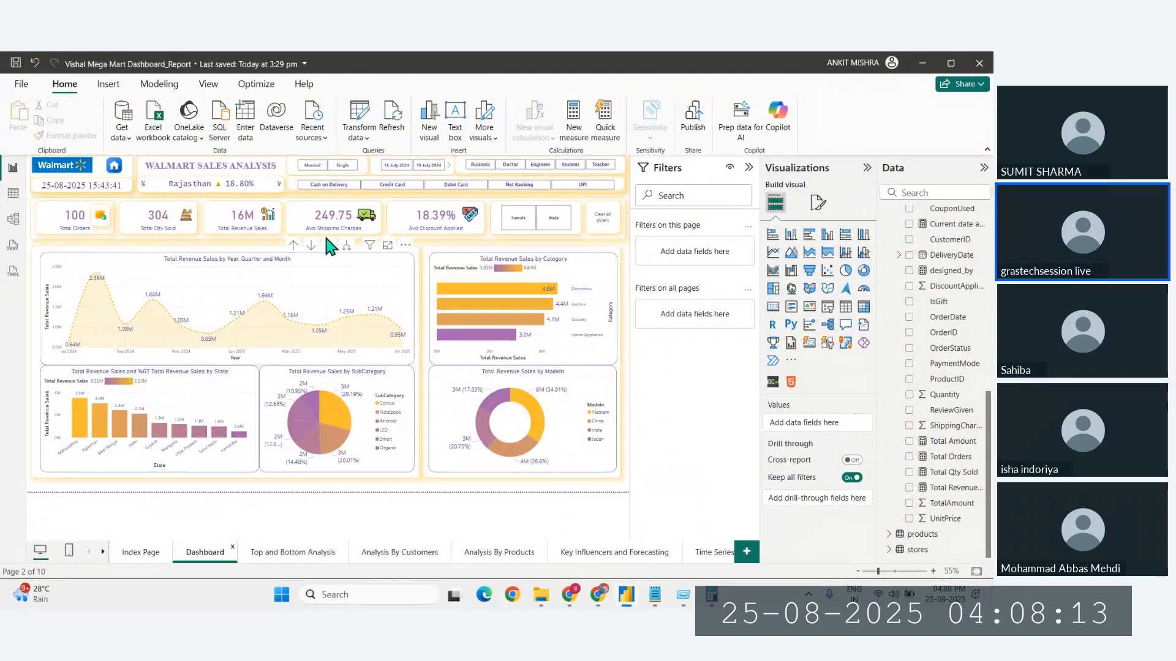
mouse_move(655, 595)
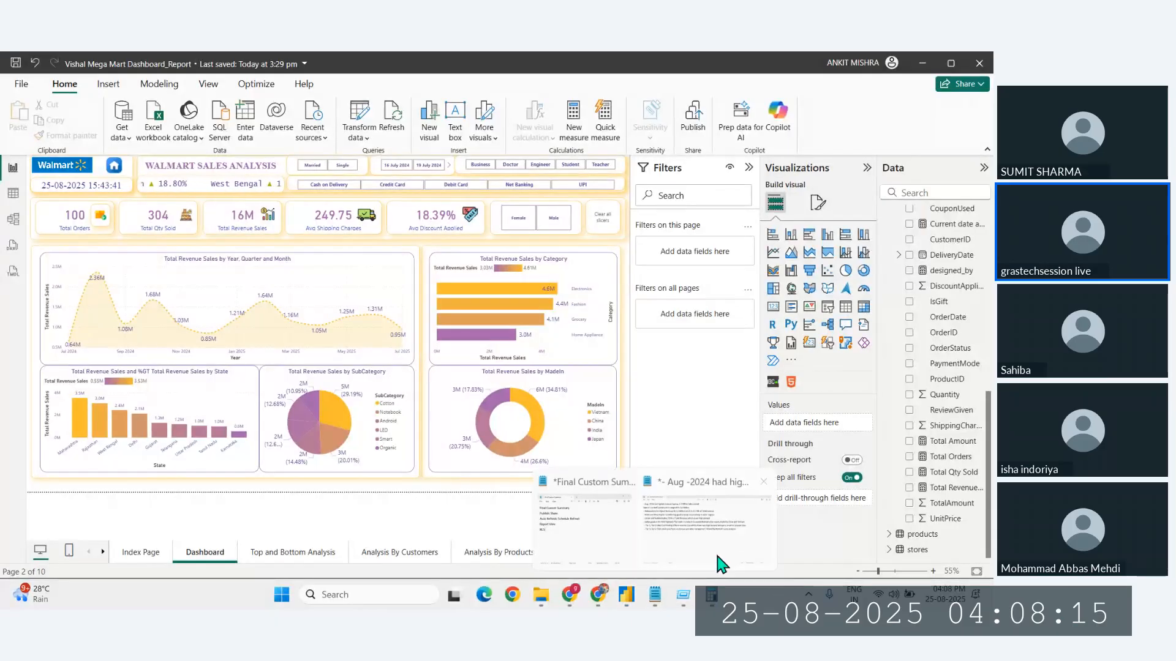
click(719, 554)
drag(726, 310, 564, 335)
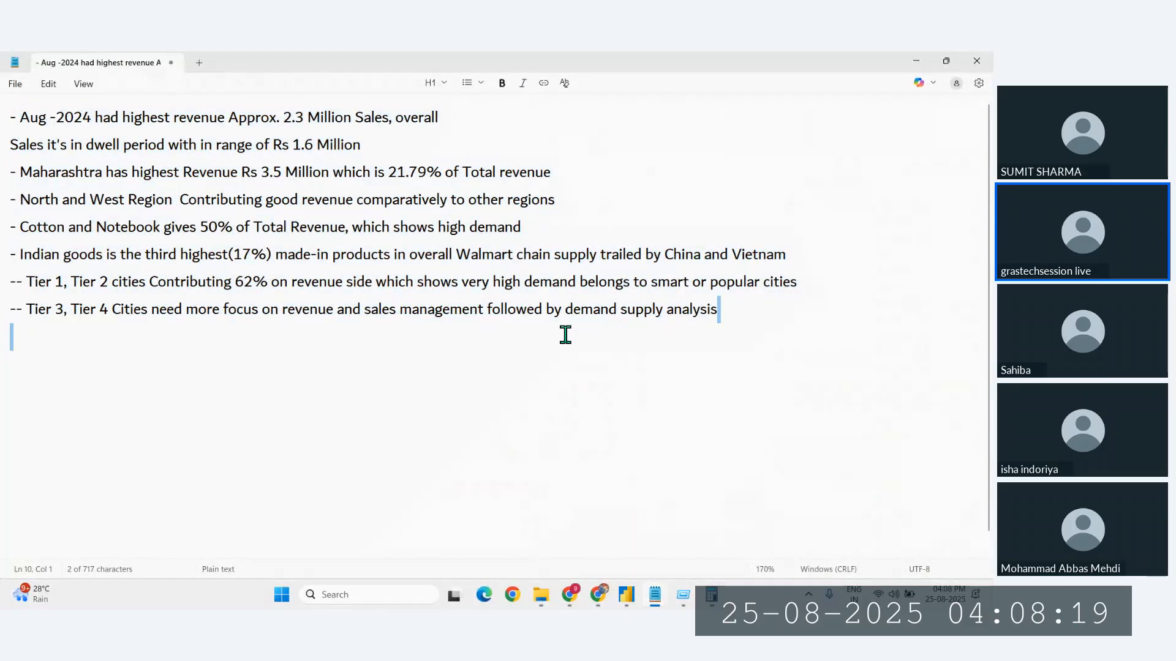
click(761, 303)
key(Return)
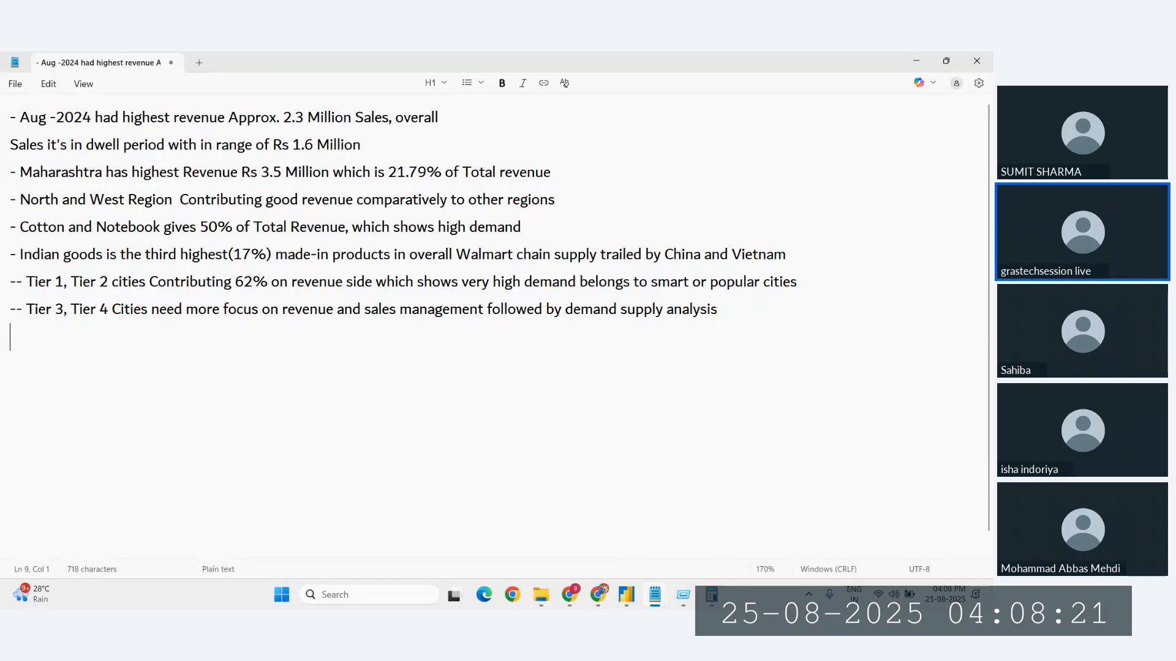
Step: Review the brand charts on the Top and Bottom Analysis page in Power BI, enlarging Bottom 5 Revenue Sales by Brand and returning to the report
click(916, 62)
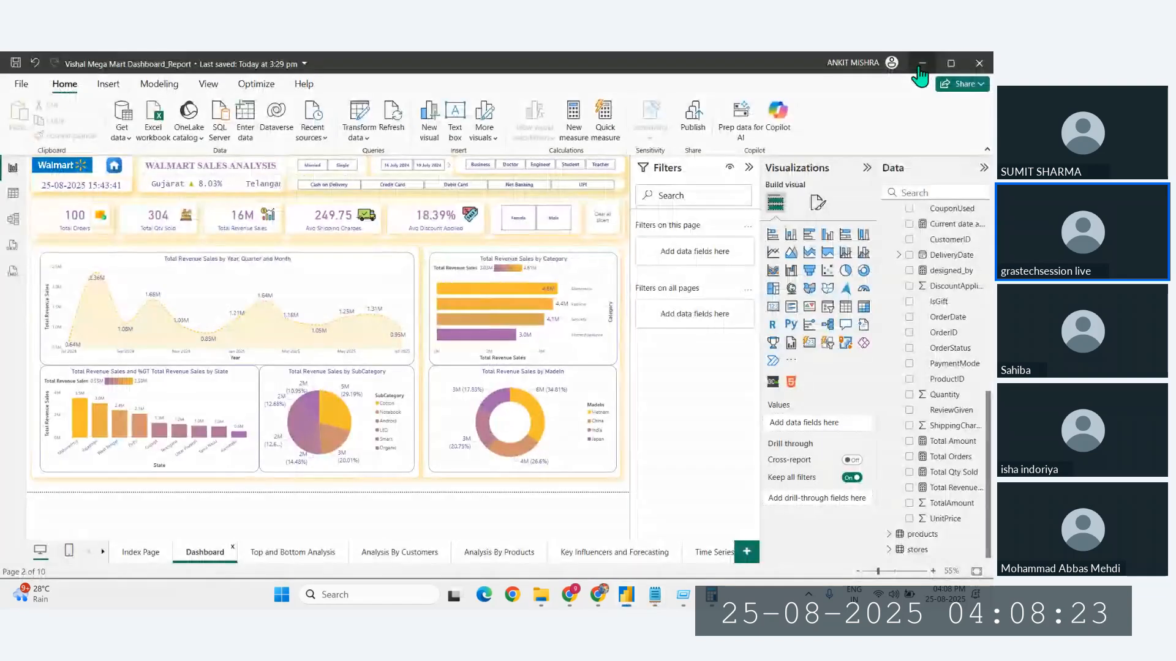
click(323, 551)
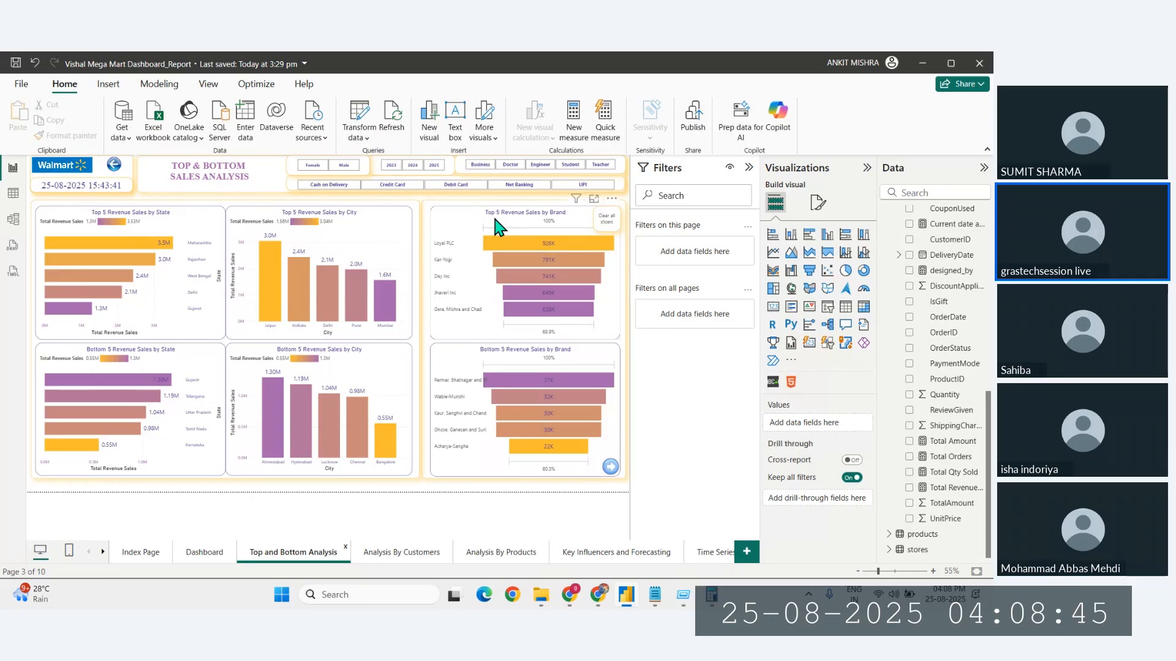
click(593, 331)
click(598, 348)
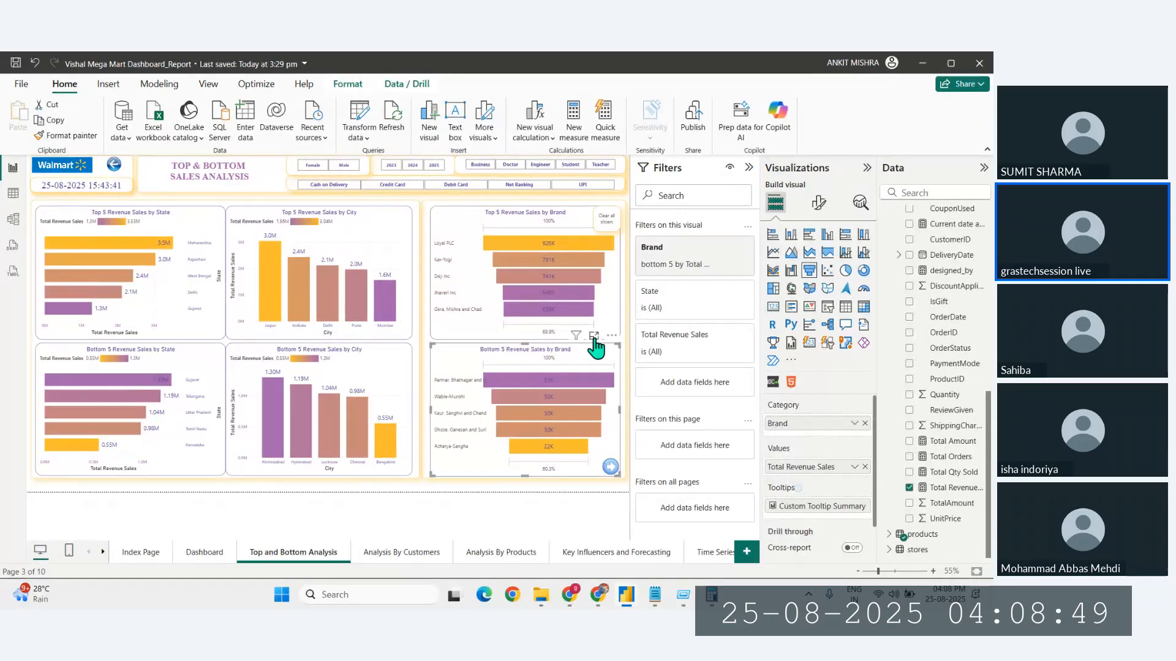
click(594, 336)
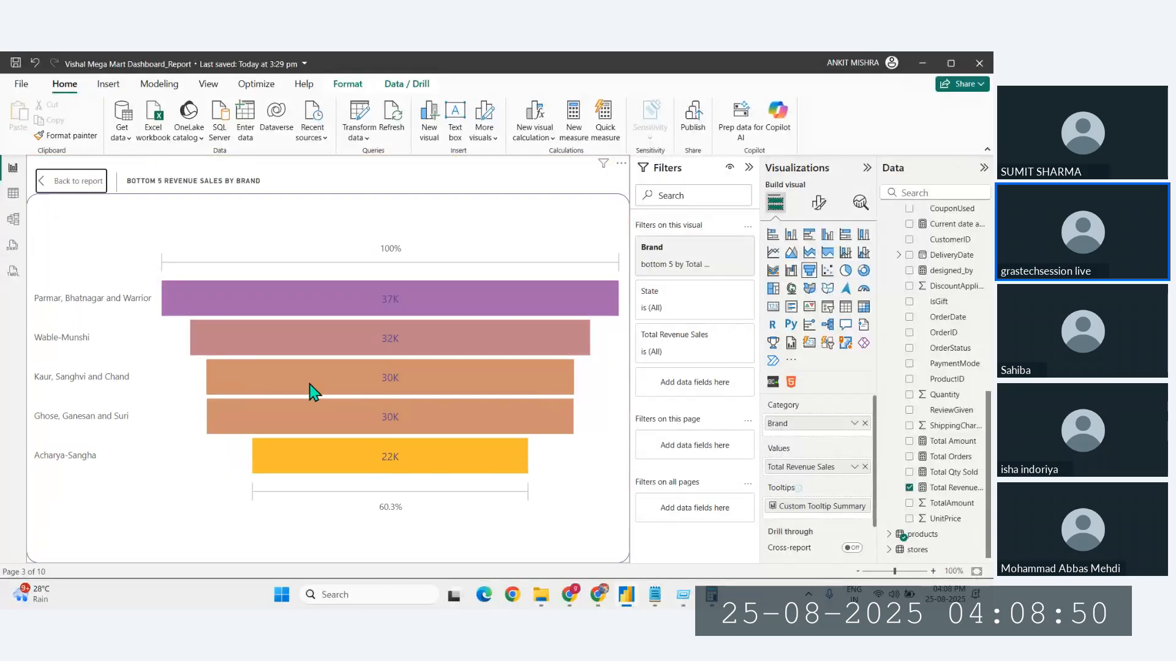
click(69, 195)
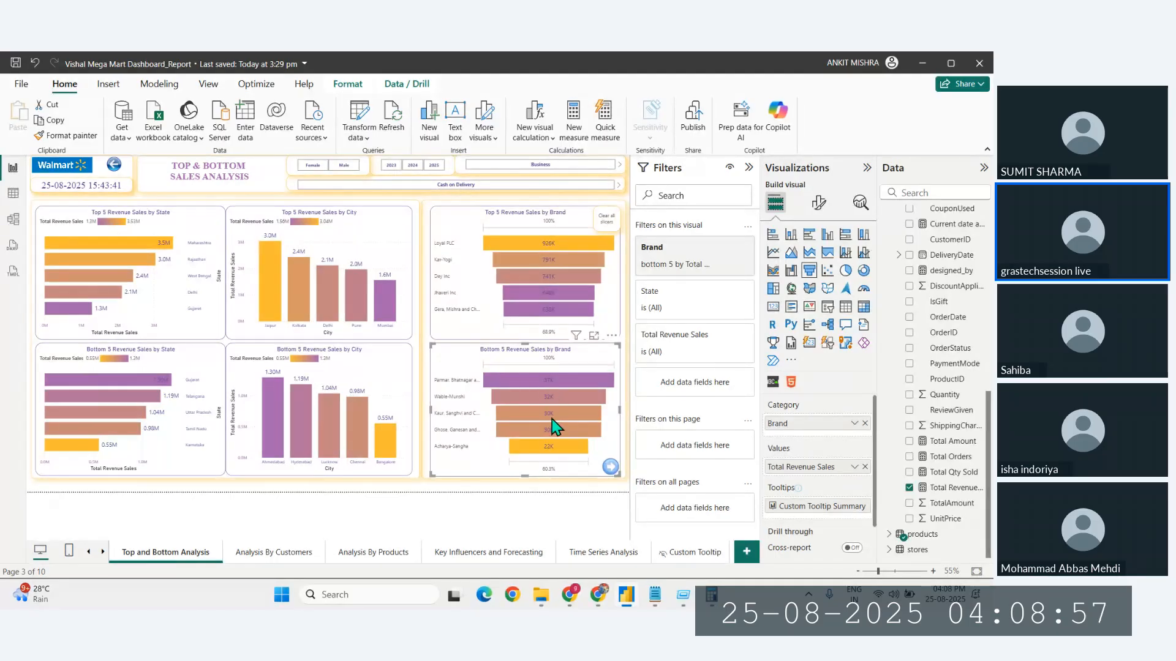
mouse_move(556, 406)
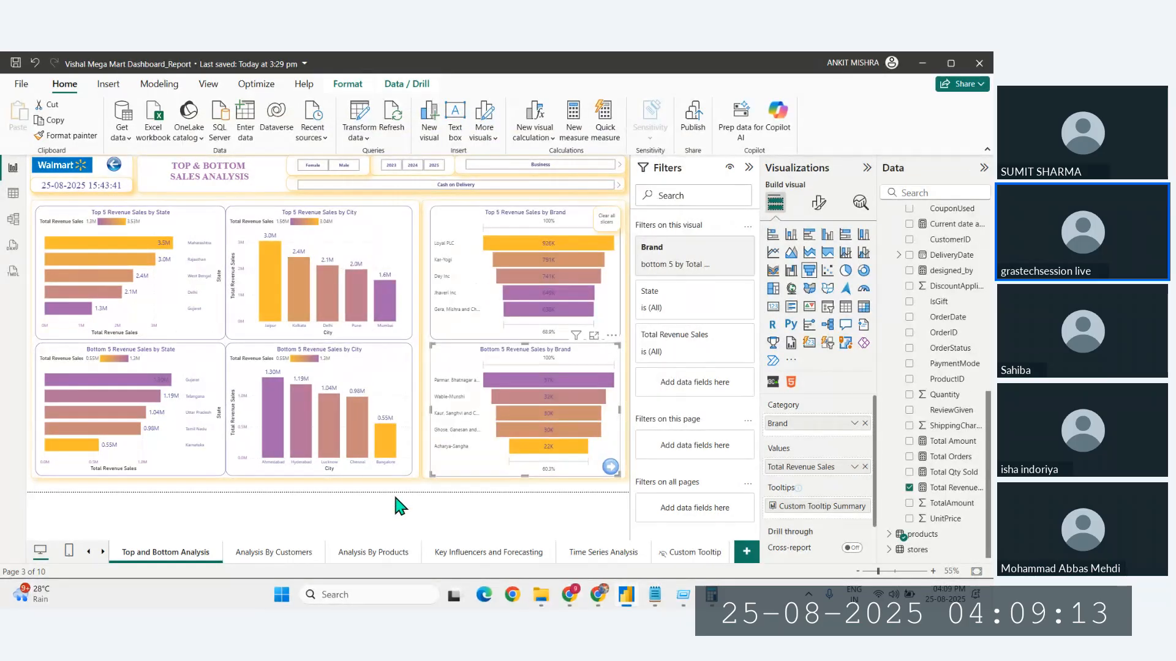
click(422, 493)
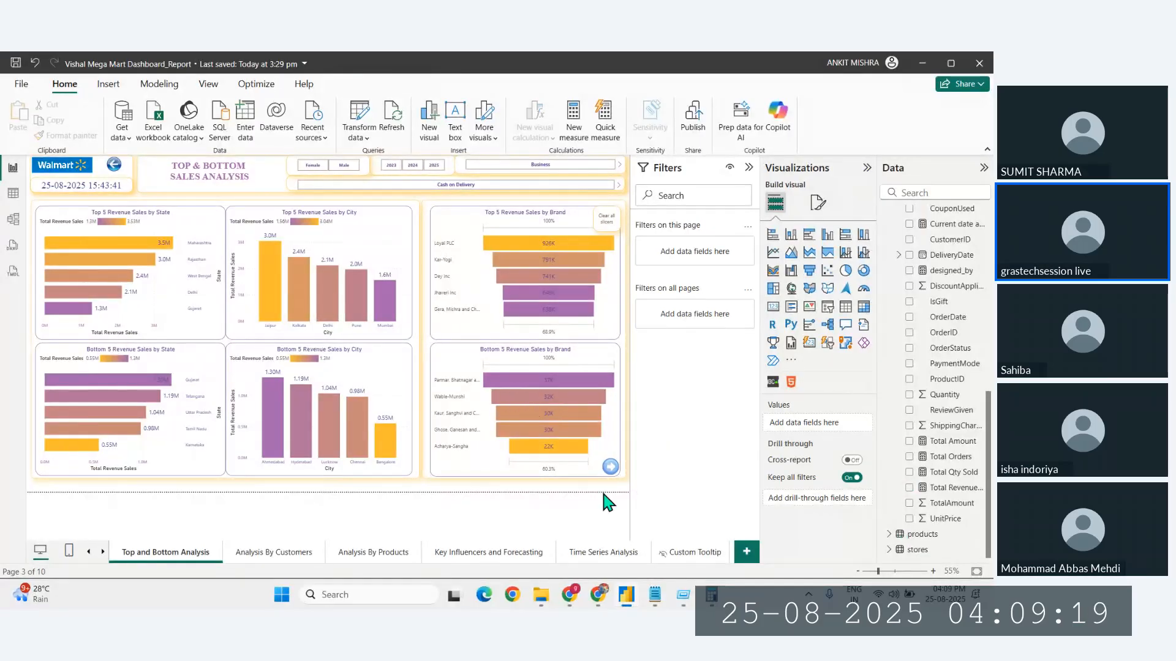
Step: Search Google in the browser for "loyal plc and kar yogi which brand", follow the suggested "karmyogi" spelling and skim the results
click(598, 594)
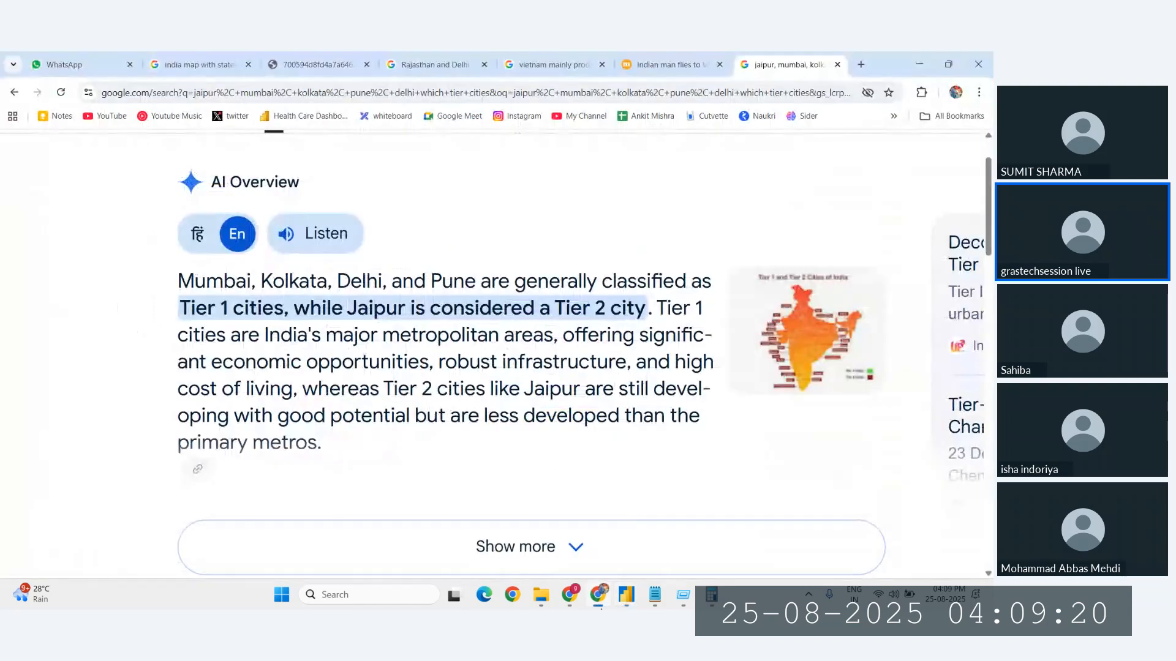
click(505, 93)
text(loyal pl)
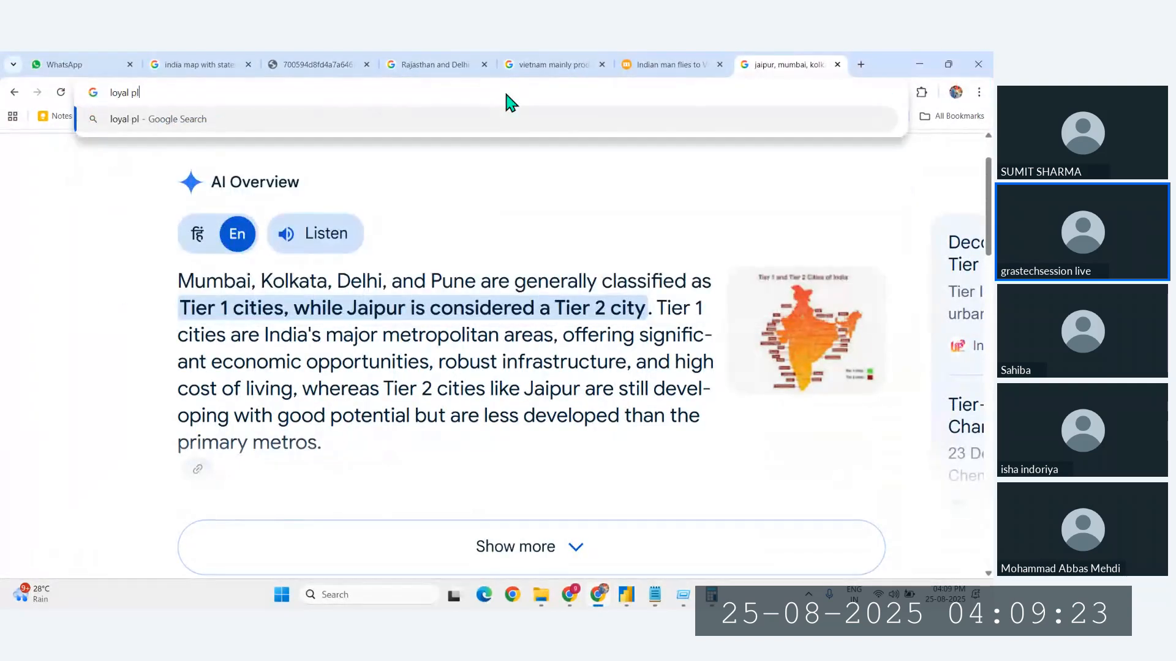
text(c and kar)
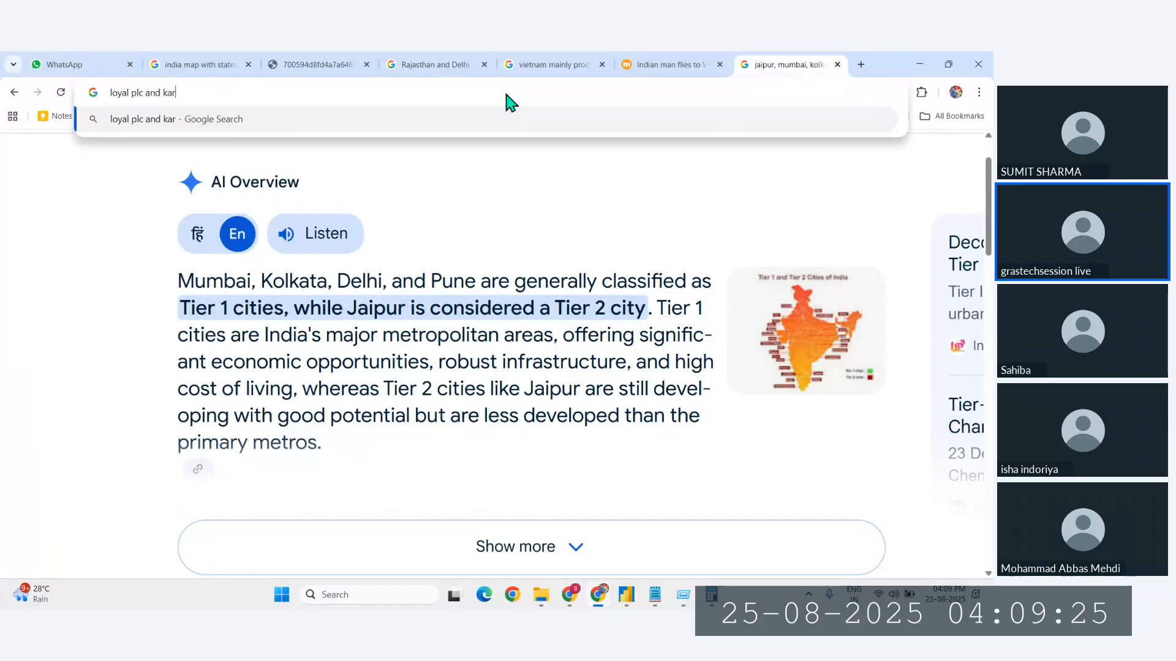
text( yogi which brand)
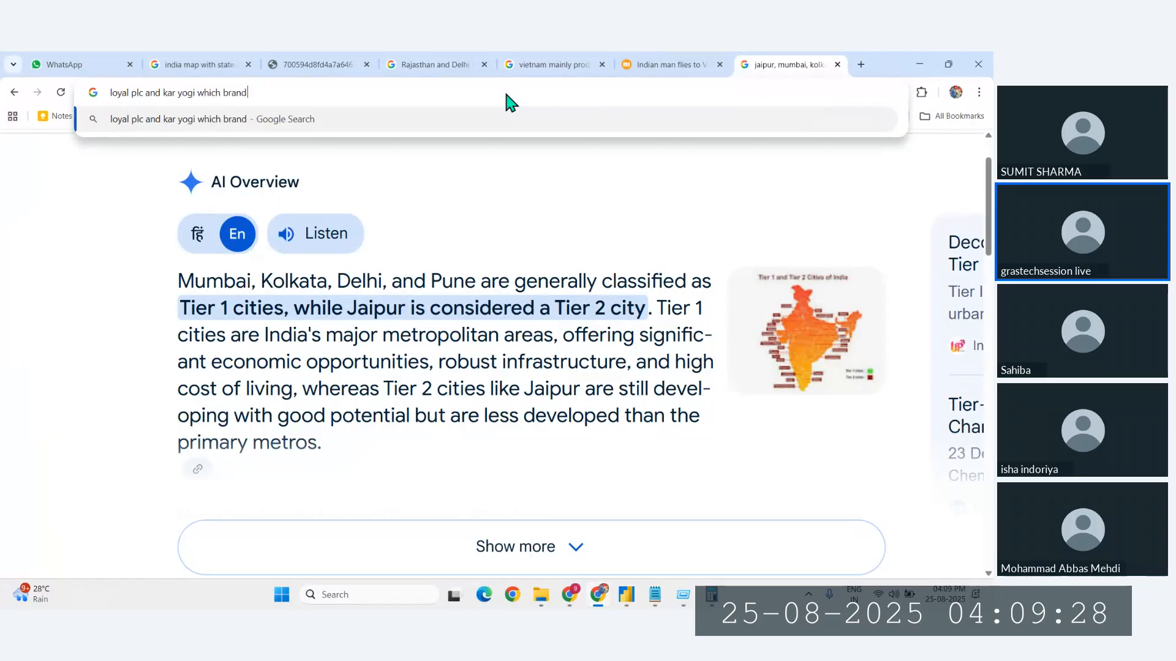
key(Return)
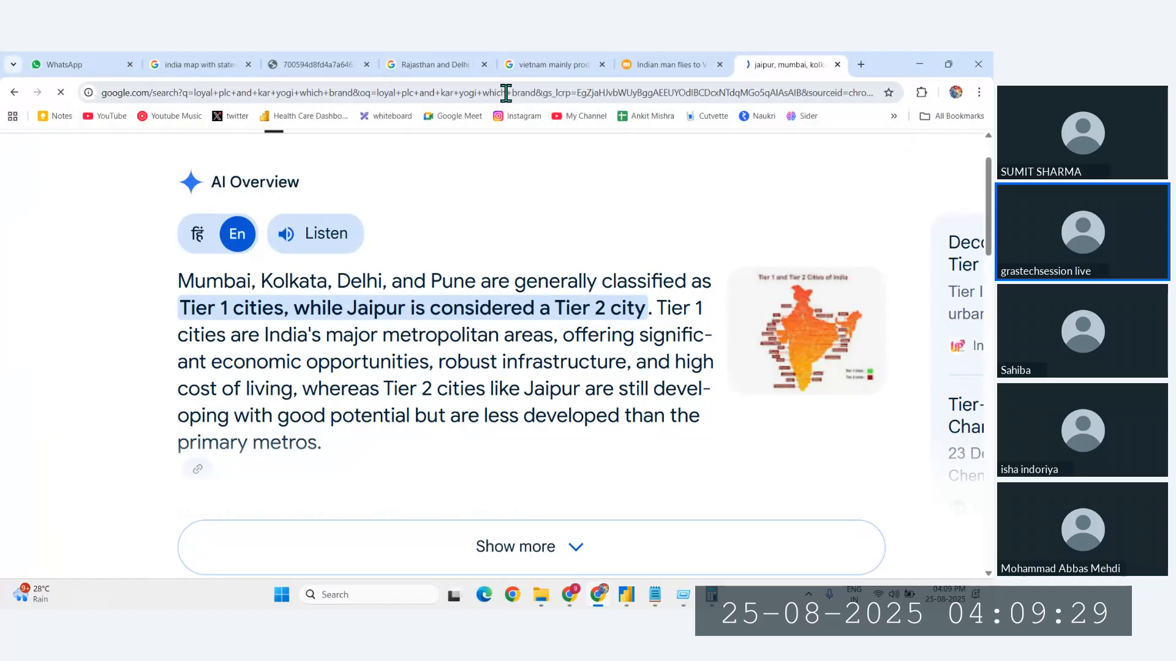
click(319, 247)
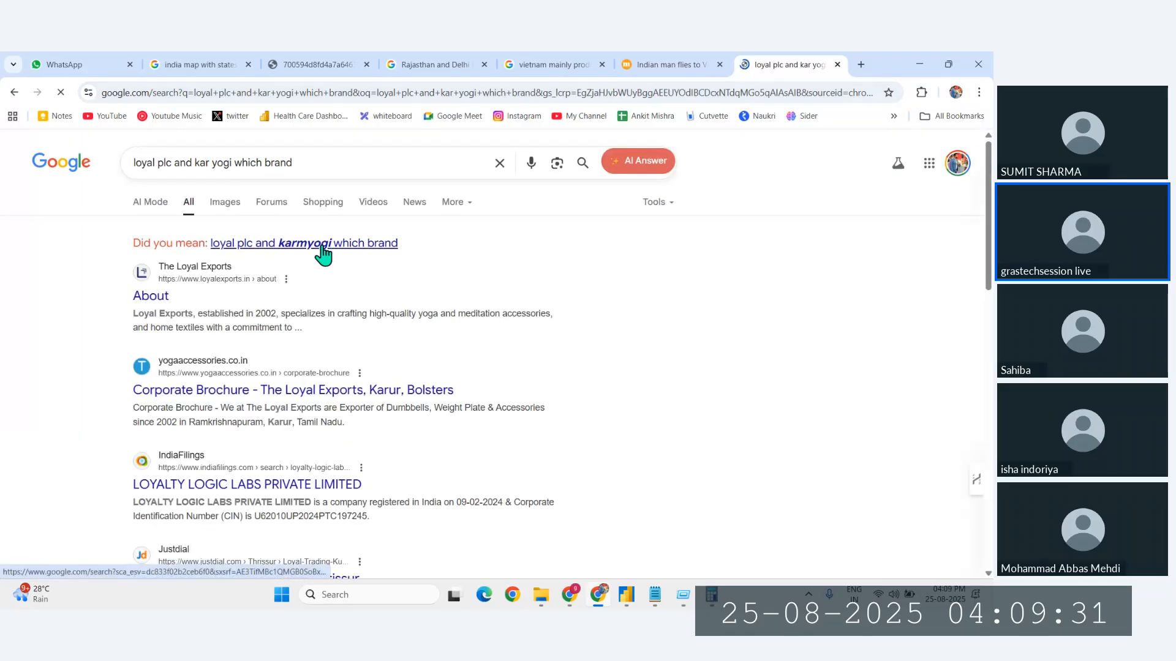
scroll(283, 315, down, 3)
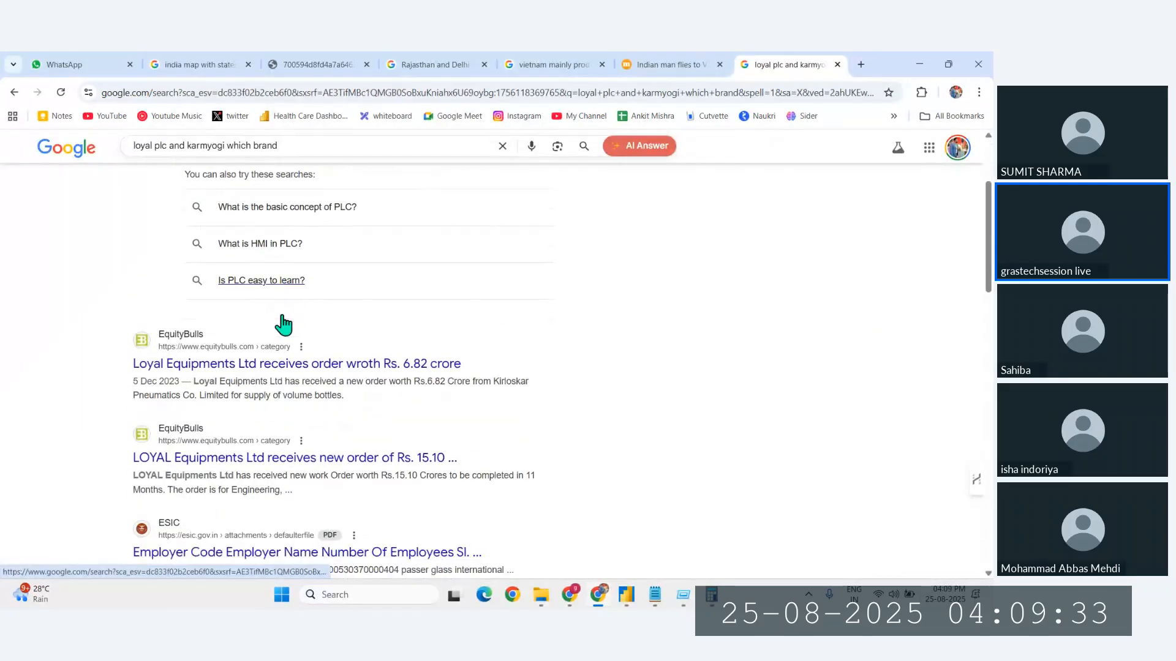
scroll(283, 318, up, 3)
Step: Shorten the Google query to "loyal plc" and look through its image results
drag(334, 158, 172, 160)
key(BackSpace)
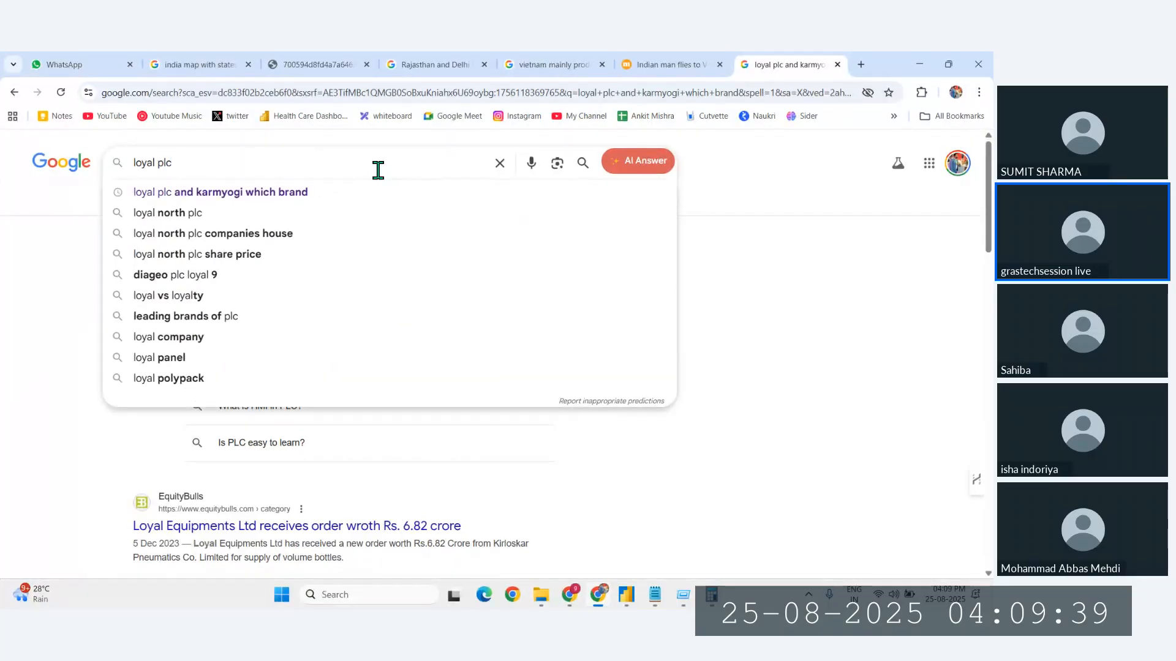
key(Return)
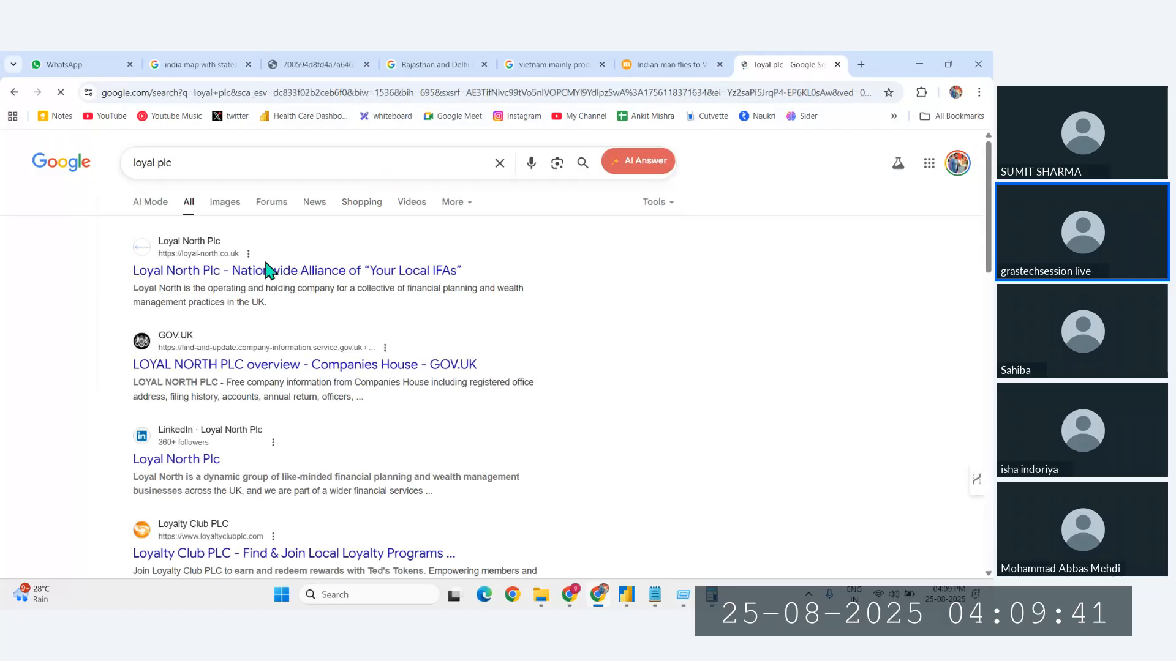
click(225, 204)
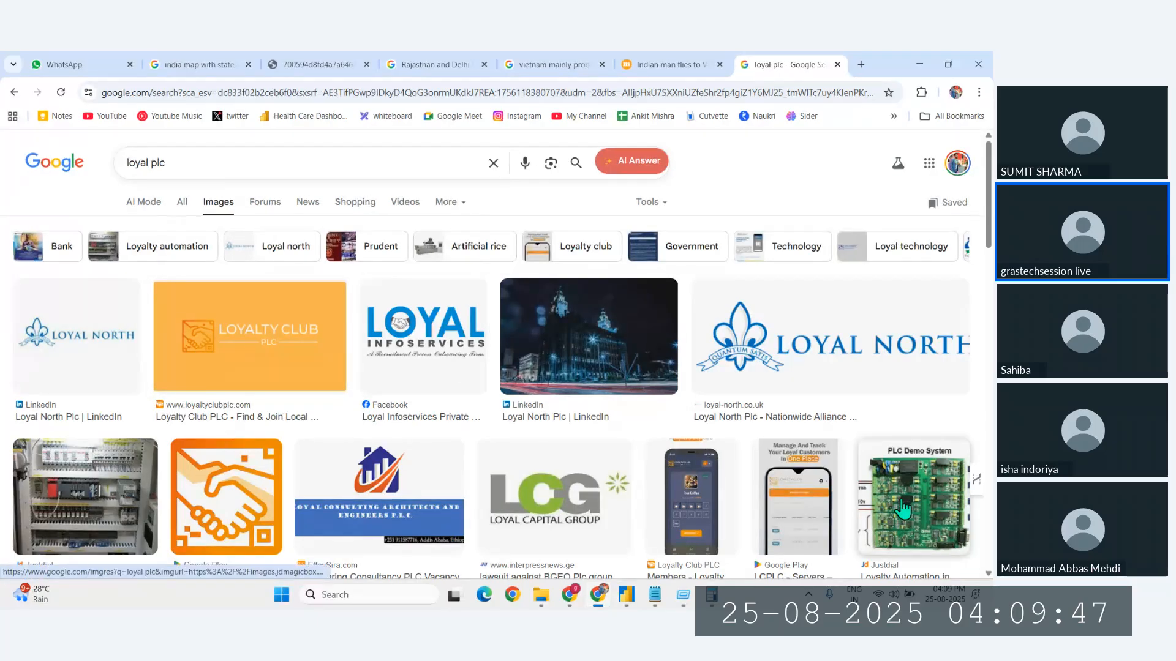
scroll(902, 508, up, 5)
scroll(902, 508, down, 5)
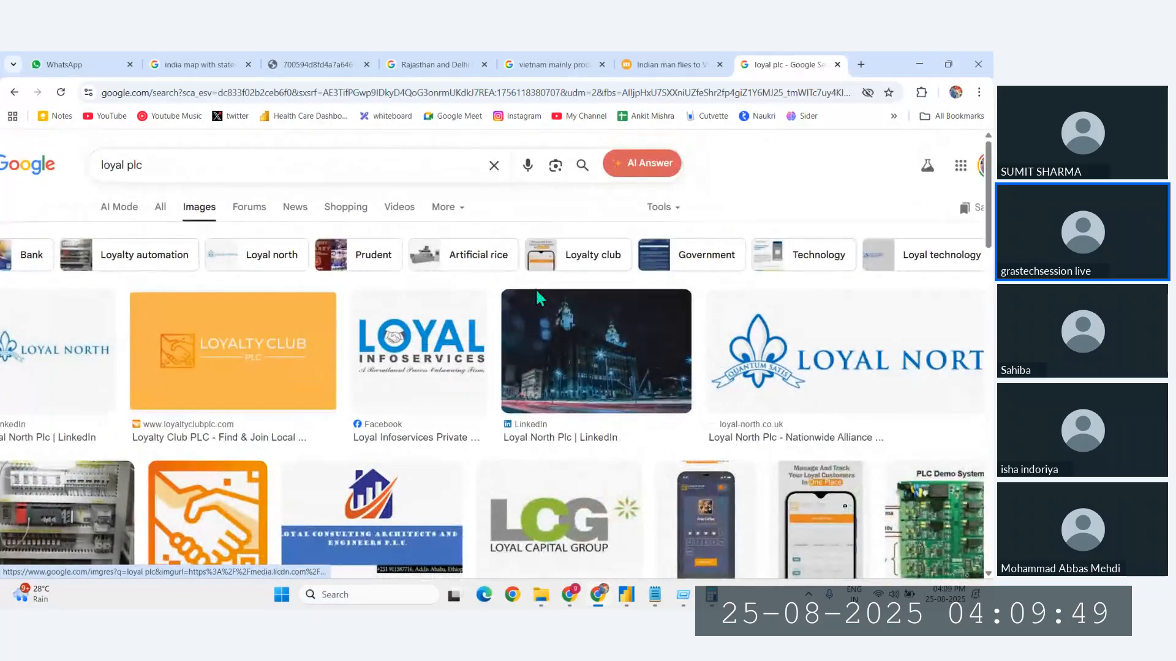
Step: Refine the image search query using the suggestion "loyal north plc"
click(234, 168)
key(Down)
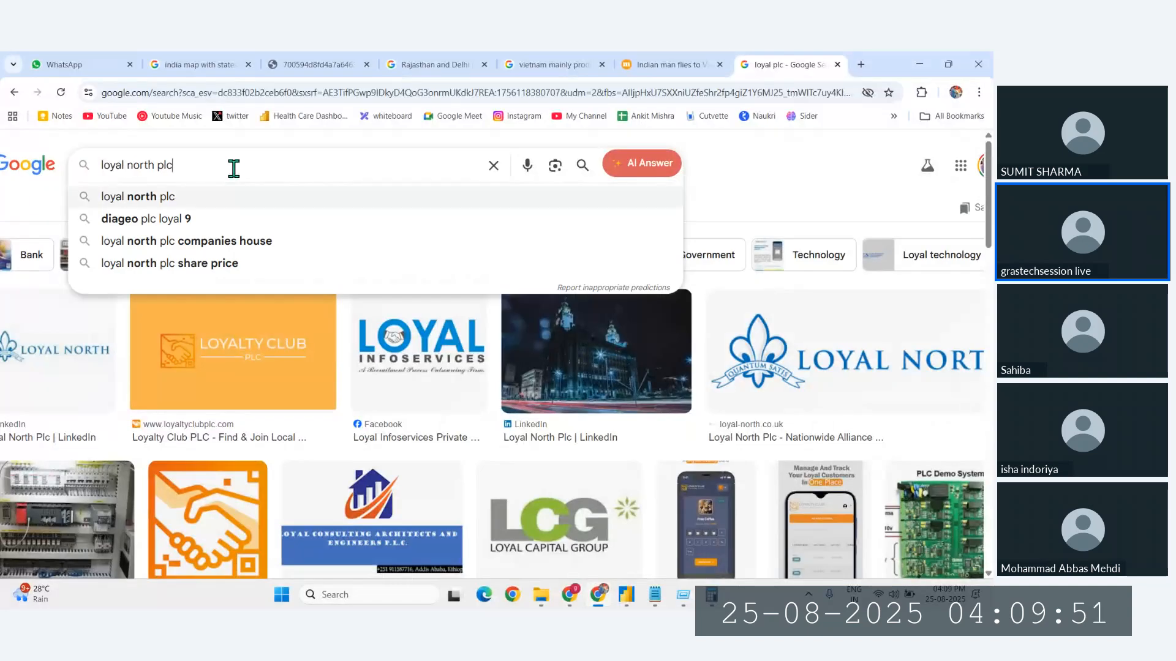
Step: Search Google for "loyal north plc deals in what>?" and read the full AI Overview in the all-results view
text(deals)
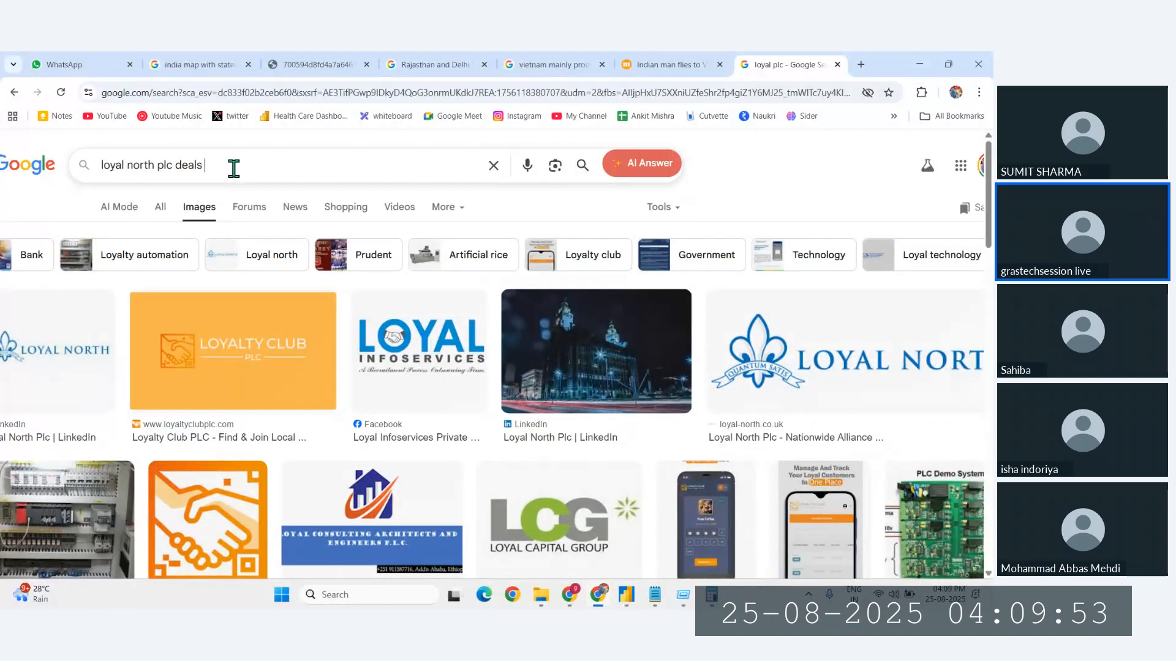
text( in what>?)
key(Return)
click(184, 202)
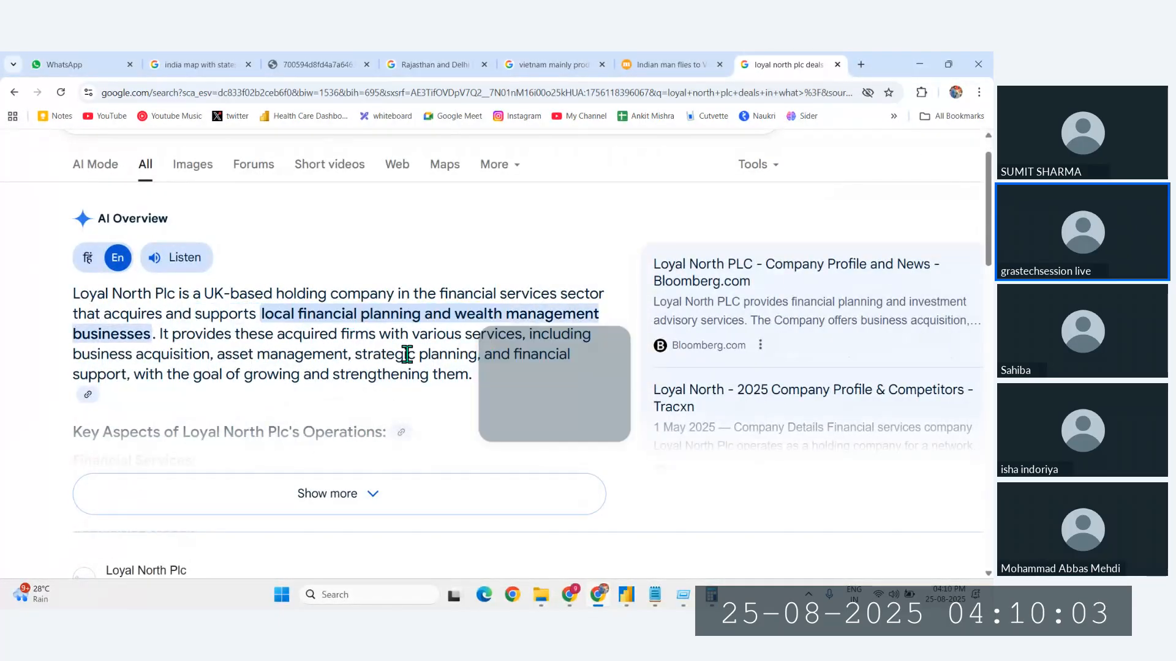
scroll(398, 398, down, 2)
click(363, 372)
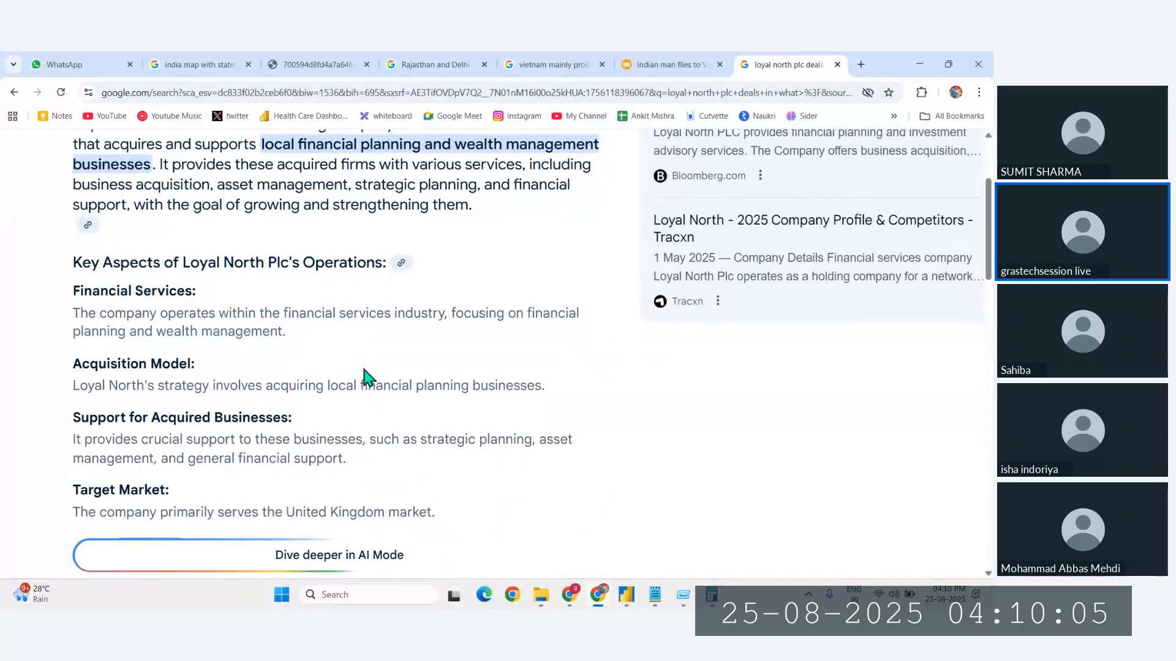
scroll(365, 375, up, 3)
drag(273, 174, 245, 173)
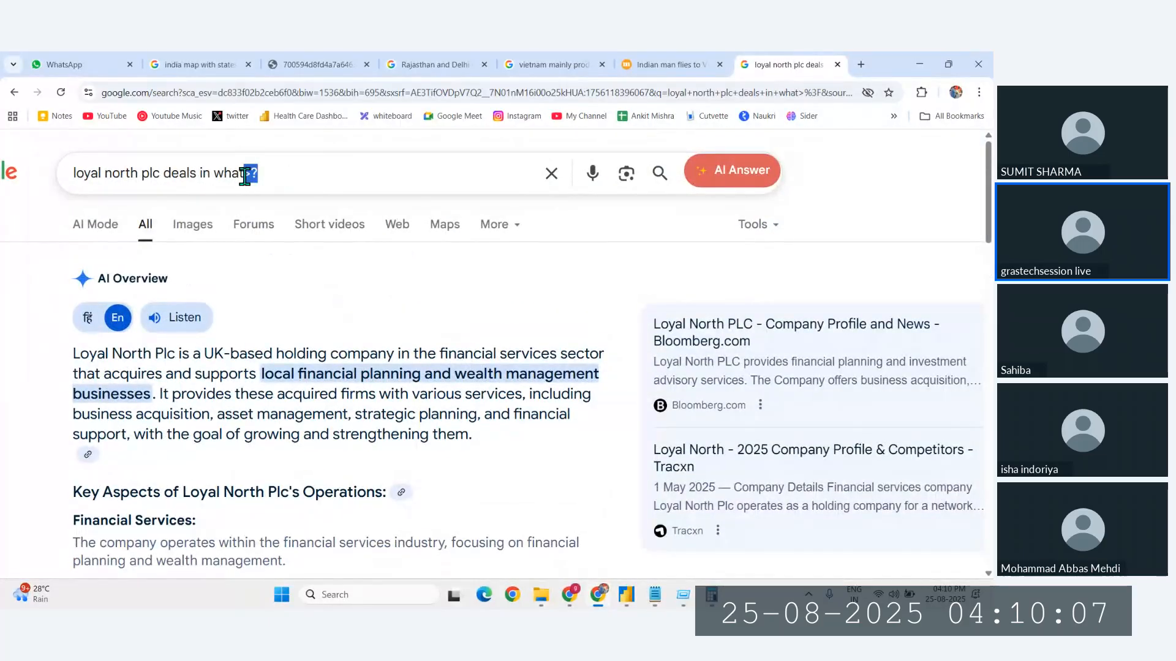
key(BackSpace)
Step: Check the top revenue brands in the Power BI report, and search Google for "Kar-yogi which brand", including image results
click(626, 594)
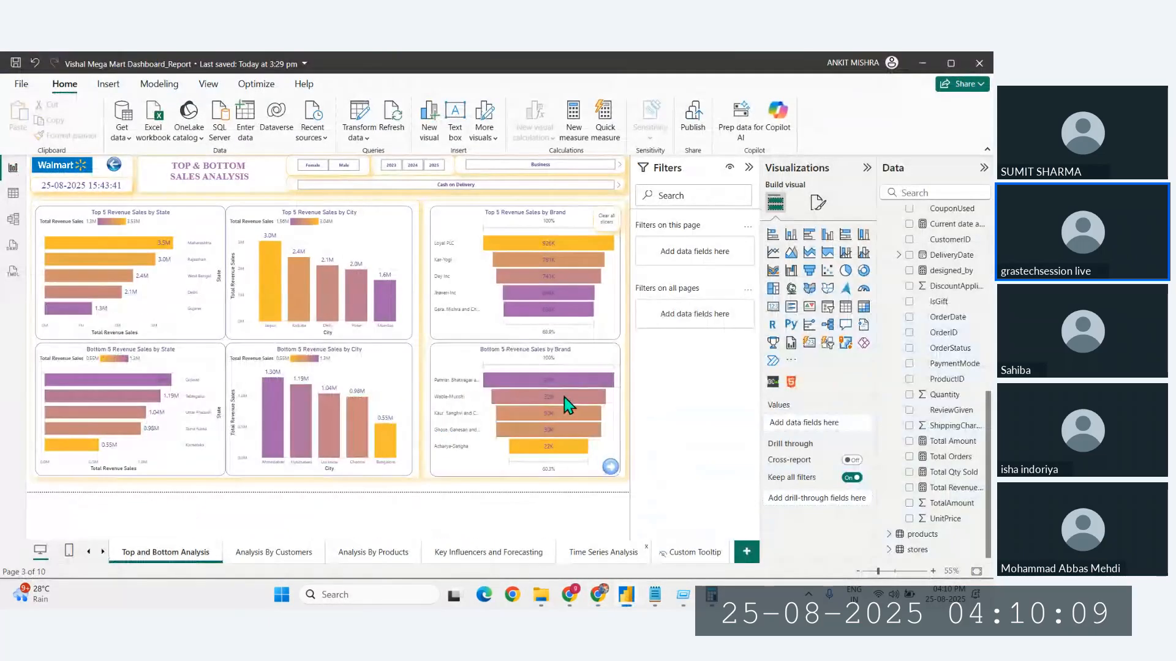
mouse_move(564, 396)
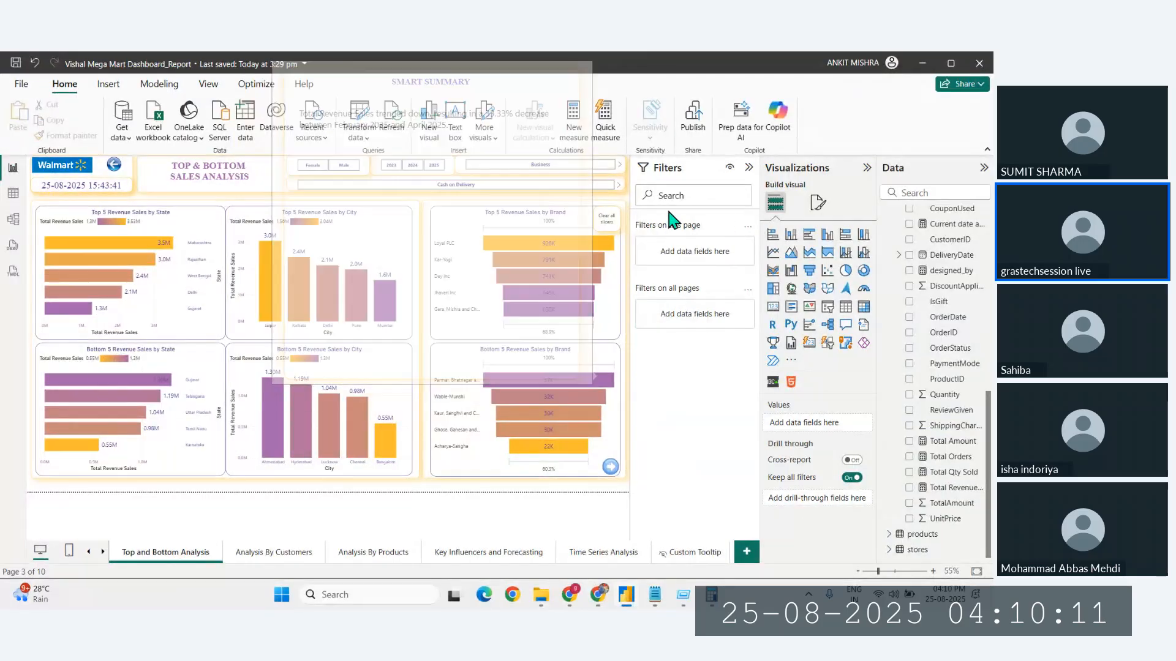
click(598, 594)
drag(321, 178, 26, 173)
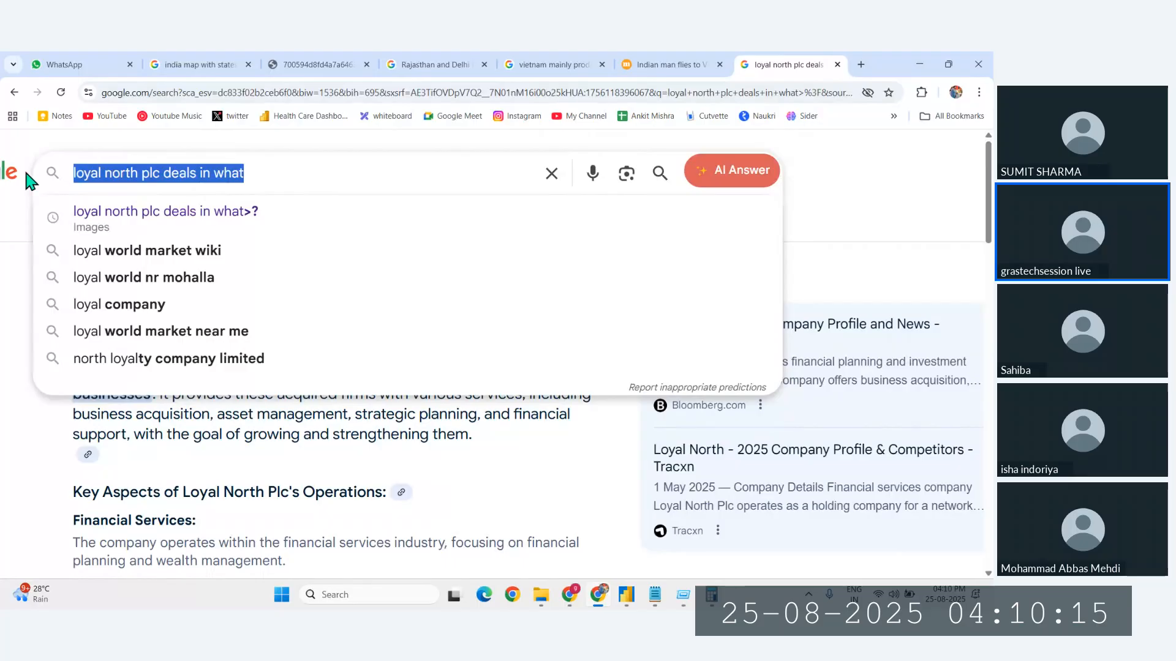
text(Kar-yogi)
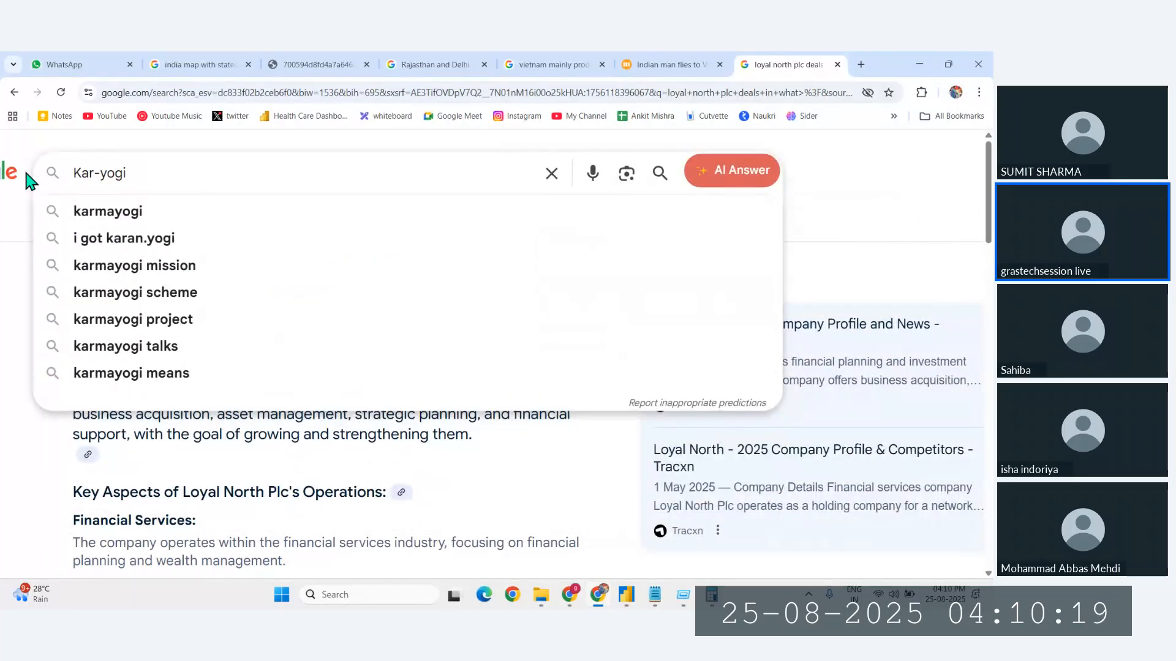
text( wh)
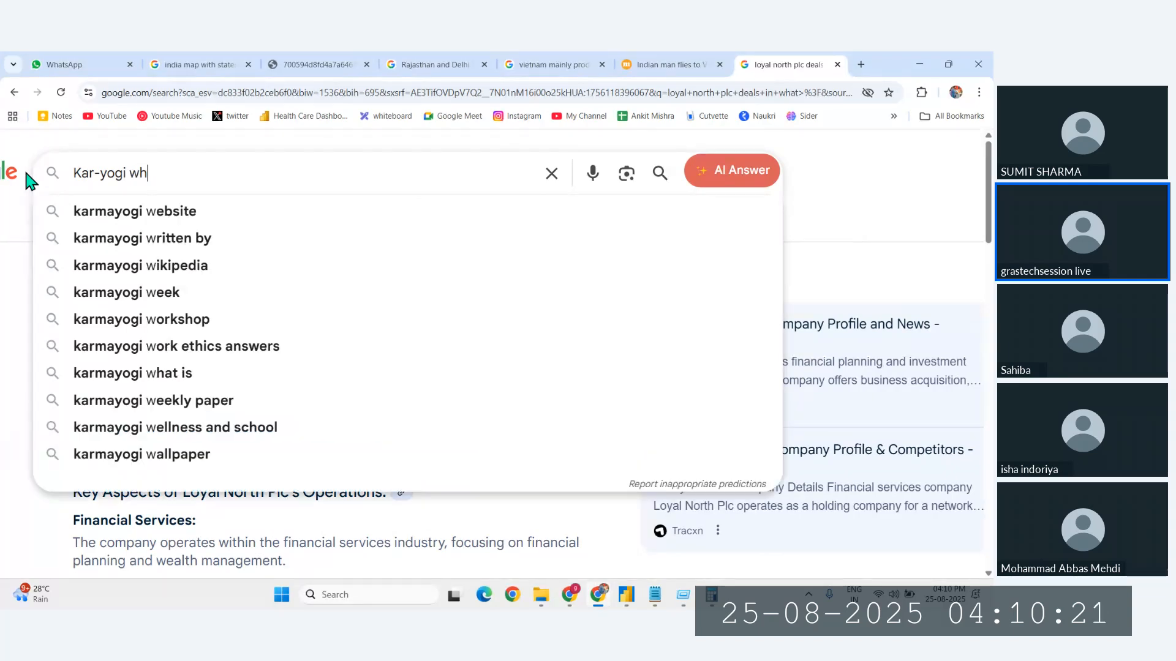
text(ich brand)
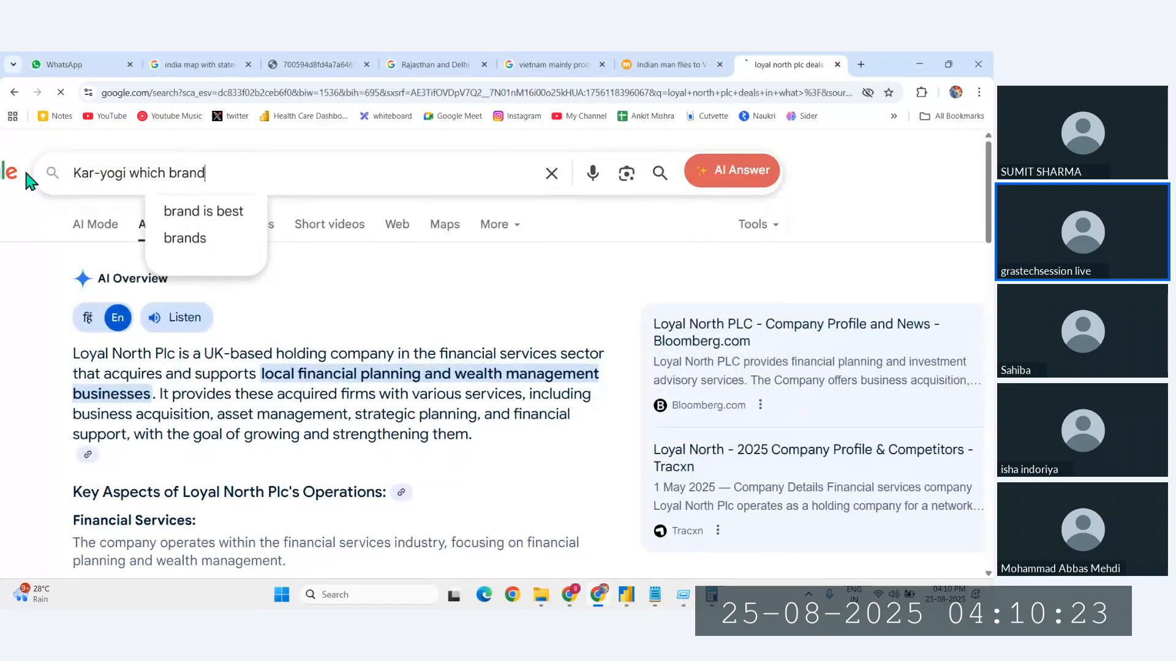
key(Return)
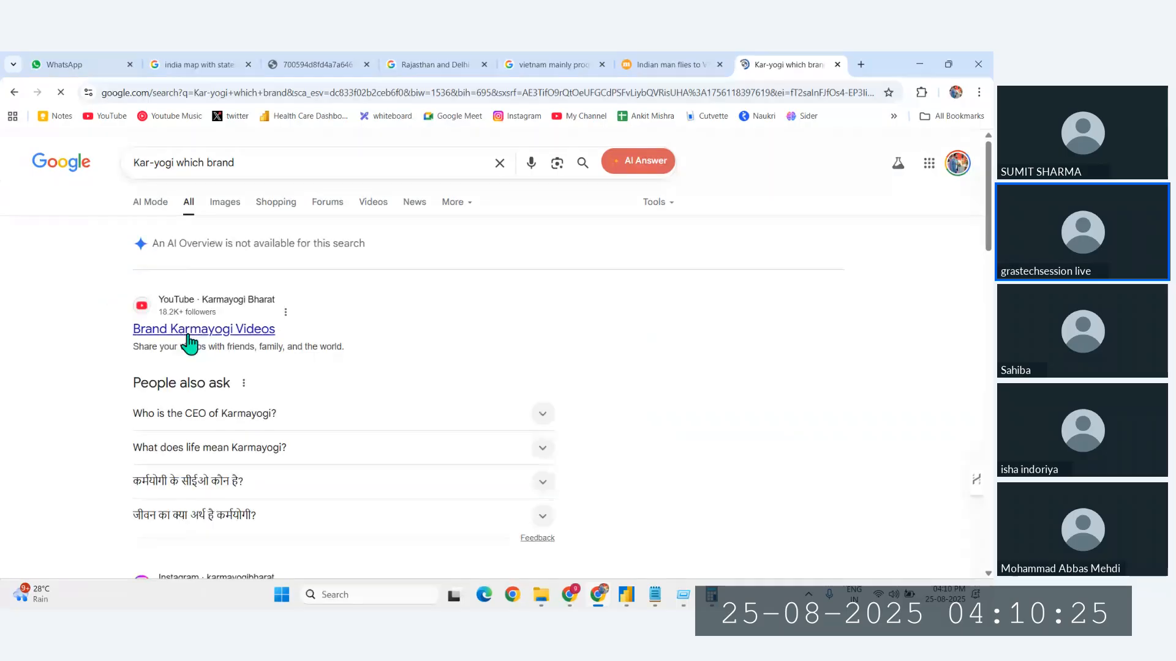
click(226, 202)
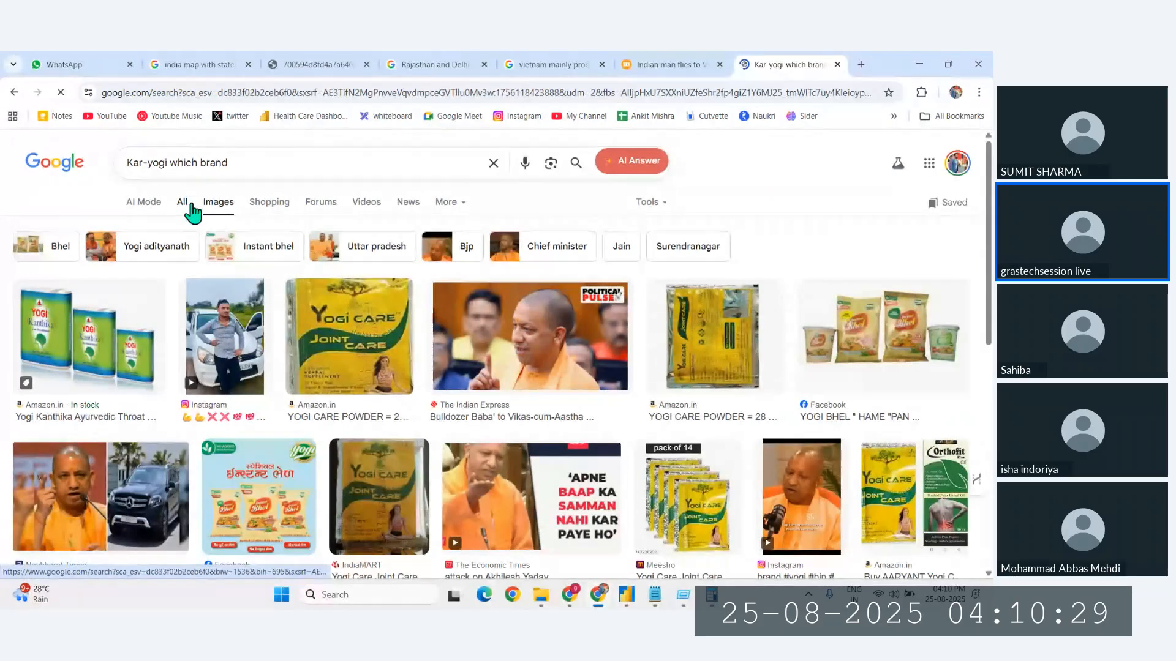
Step: Switch to Power BI and review the brand revenue charts on Top and Bottom Analysis and the Analysis By Customers page
click(625, 594)
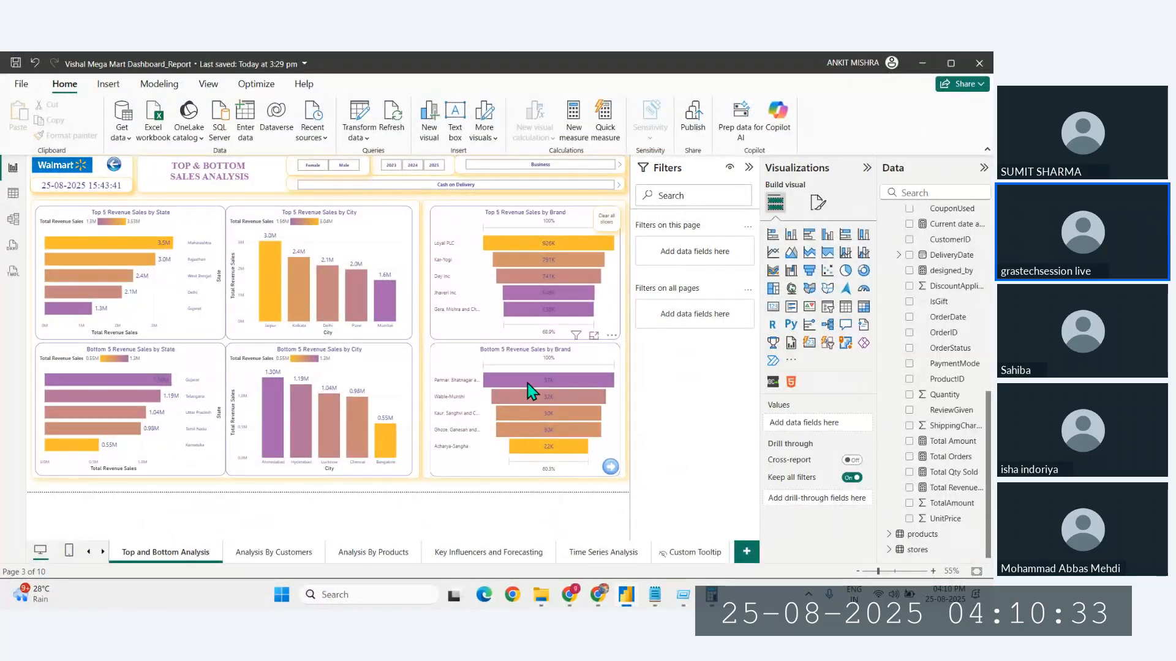
mouse_move(533, 395)
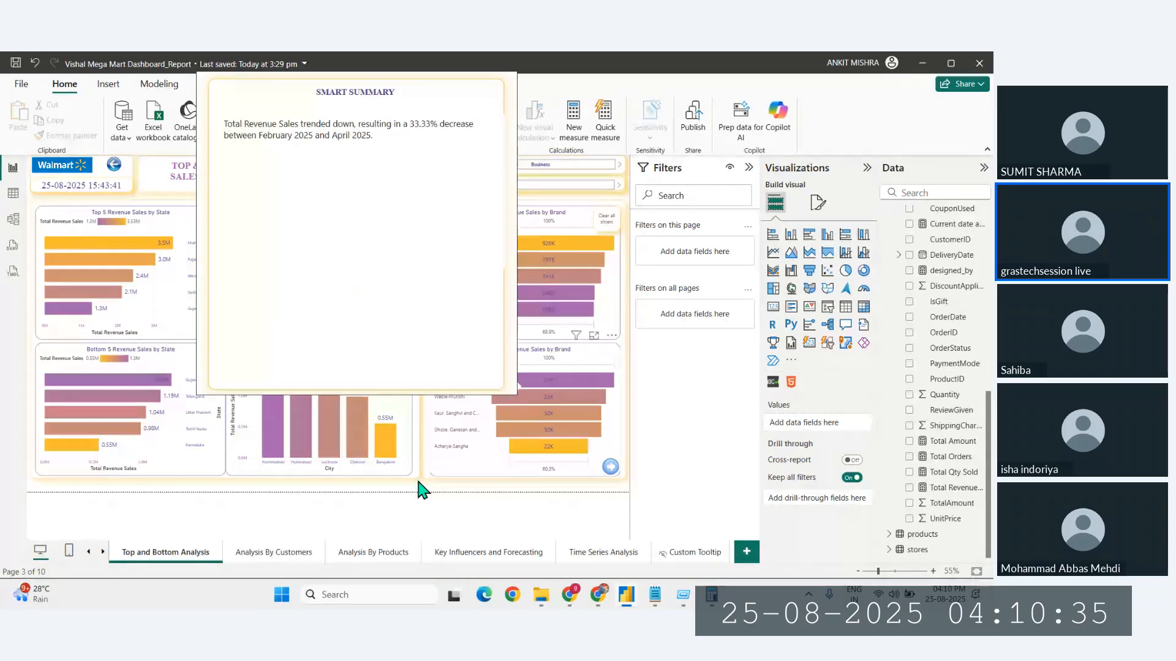
click(274, 554)
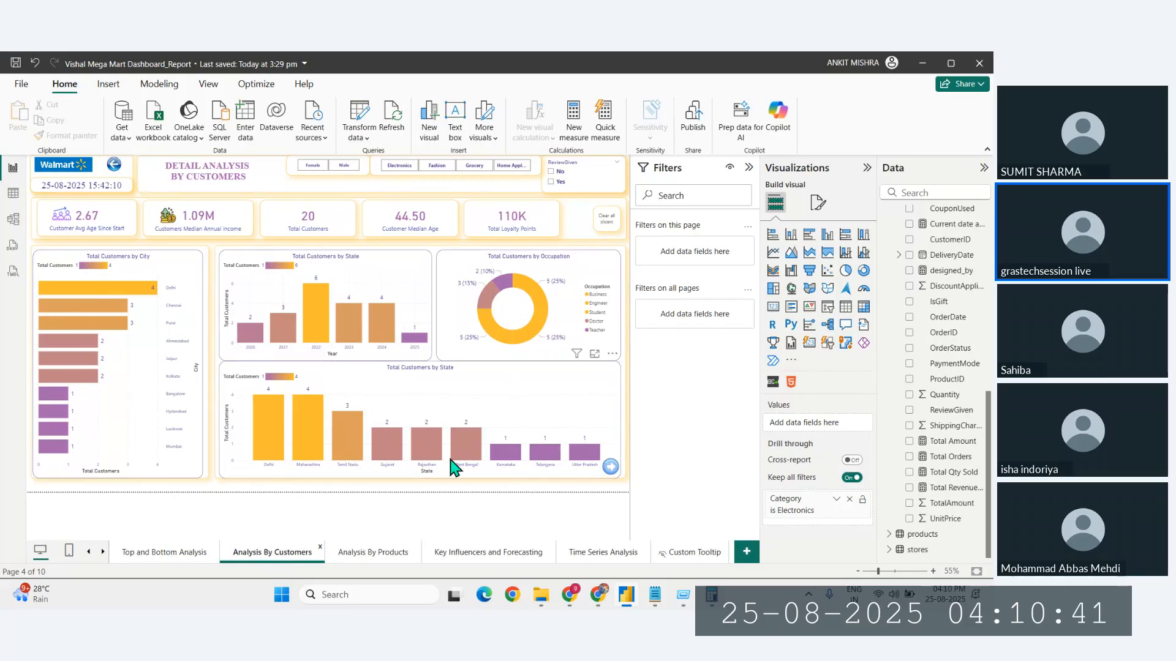
click(195, 556)
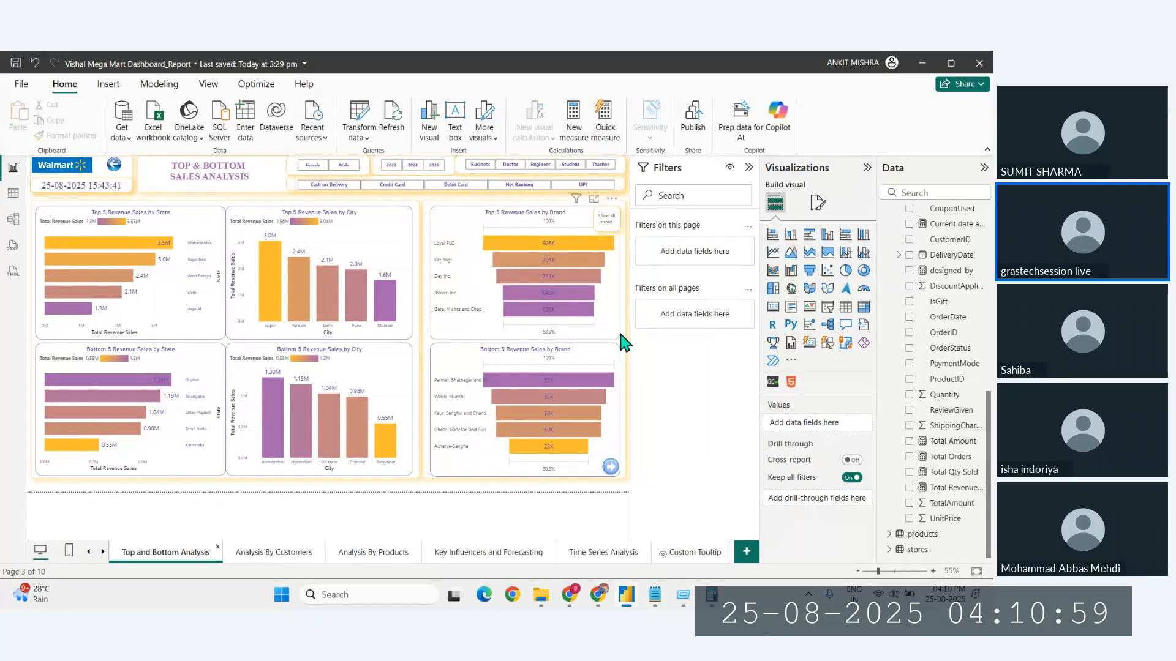
Step: Switch to the Notepad notes and begin a new line with "-- Loyal-PLC and Kar-Yogi"
click(705, 533)
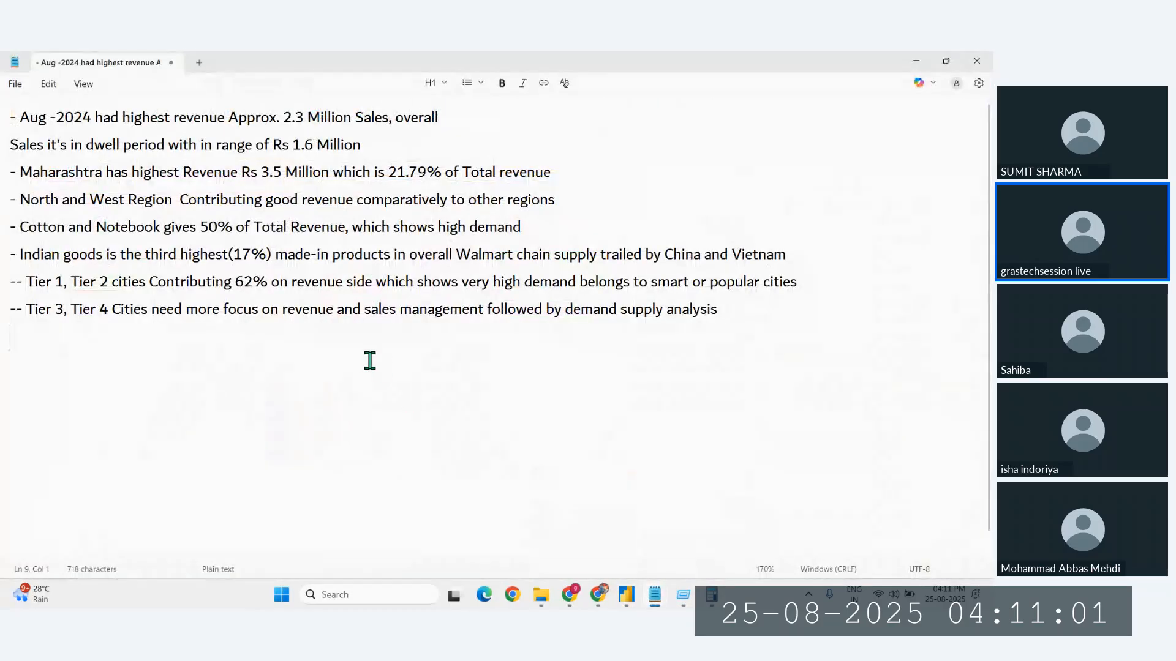
text(-- Loyal)
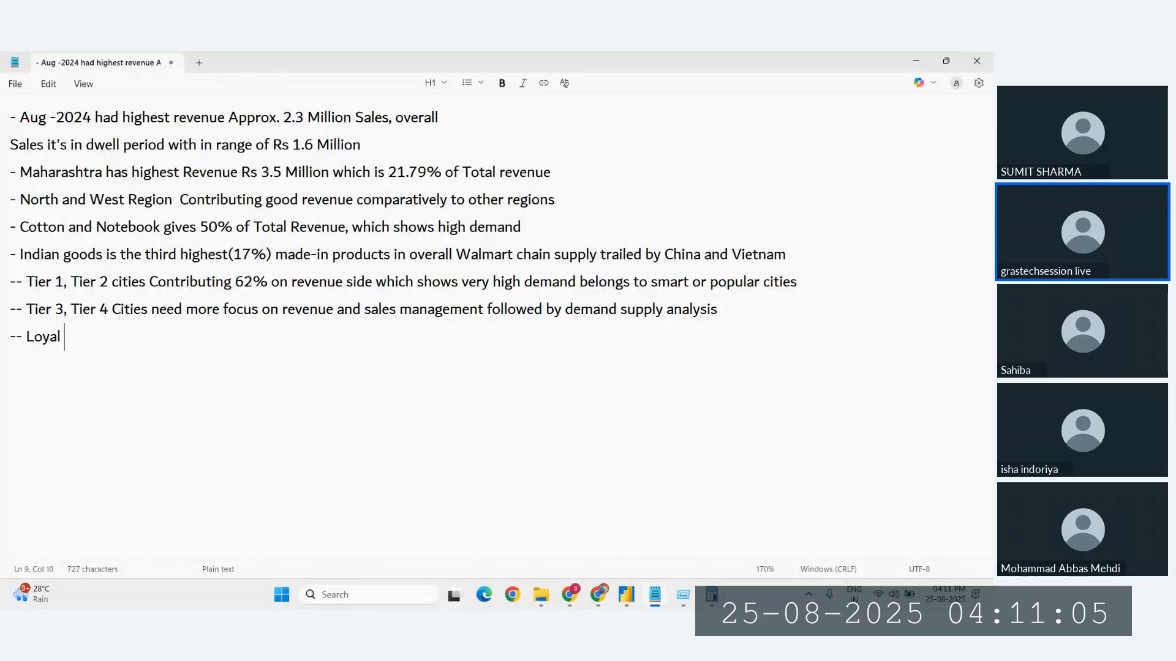
key(BackSpace)
text(-PLC and)
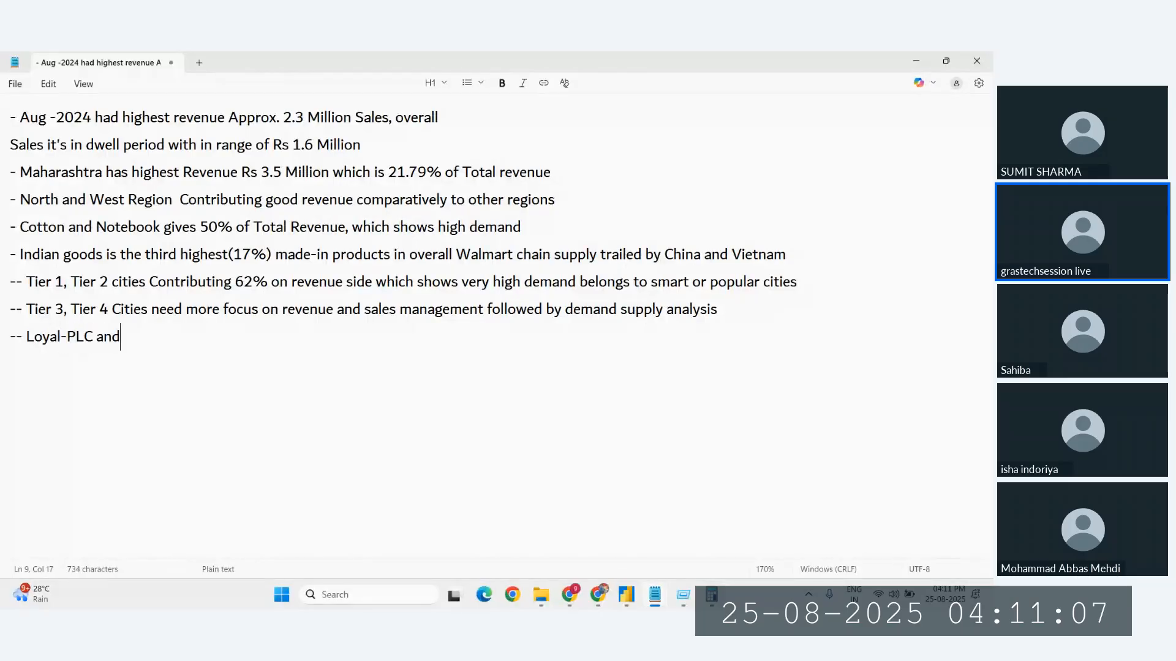
text( Kar-Yof)
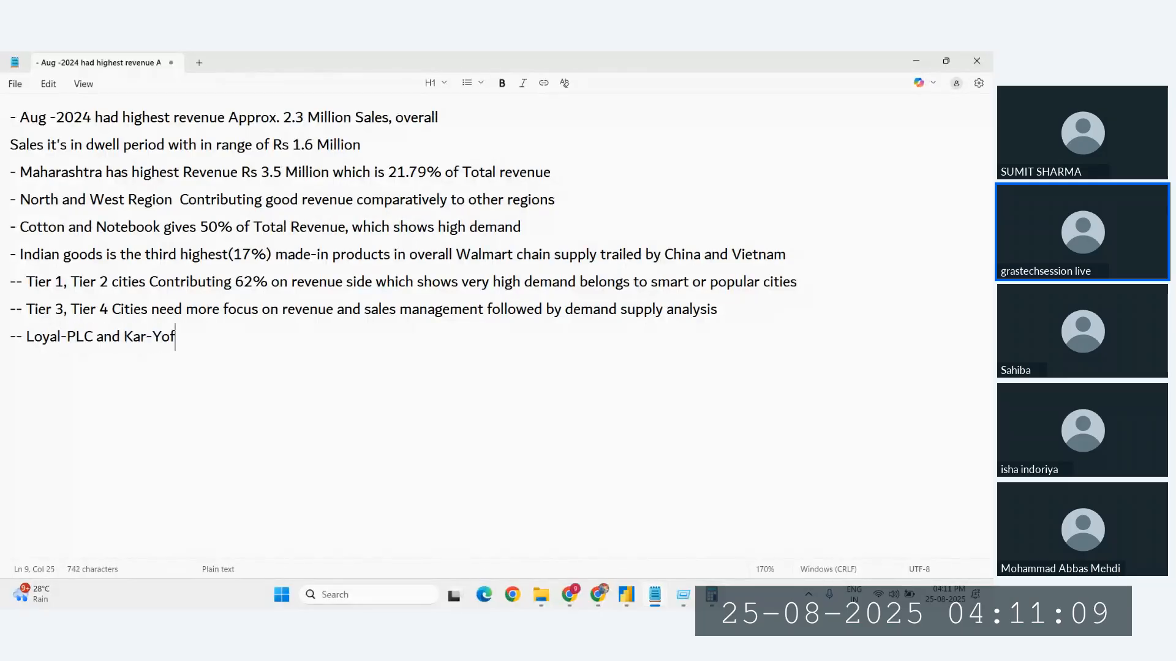
key(BackSpace)
text(gi Mos)
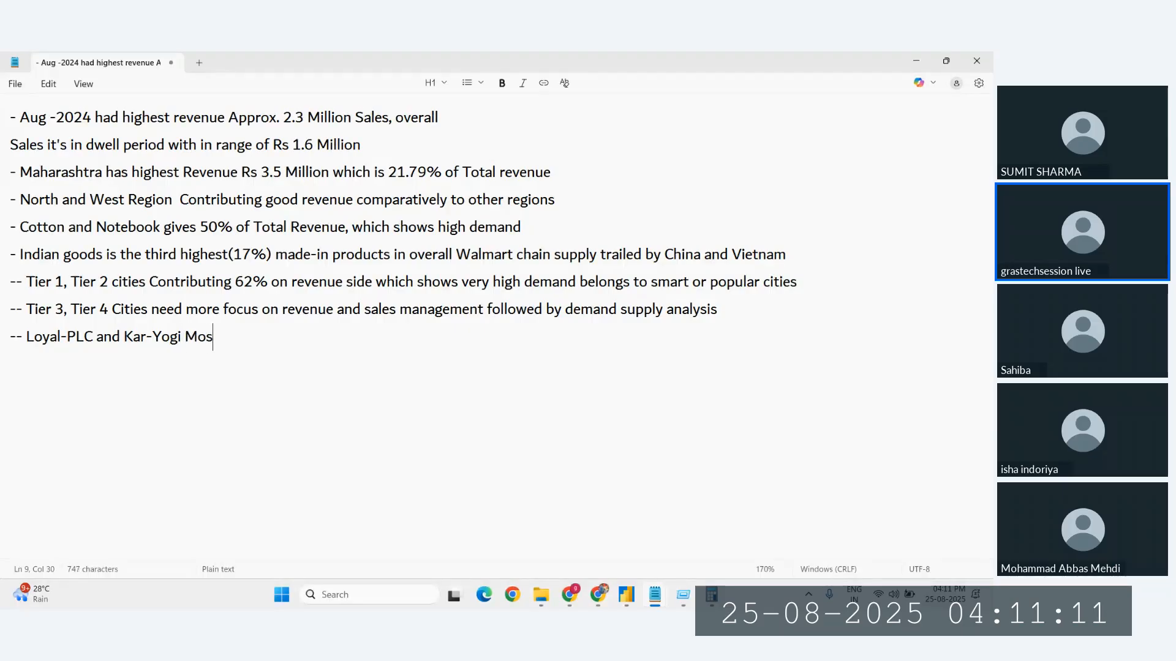
Step: Continue the Loyal-PLC line with "One of the most Demanding Brand", using the spelling suggestion for "Demanding"
key(BackSpace)
key(BackSpace)
key(BackSpace)
text(One of t)
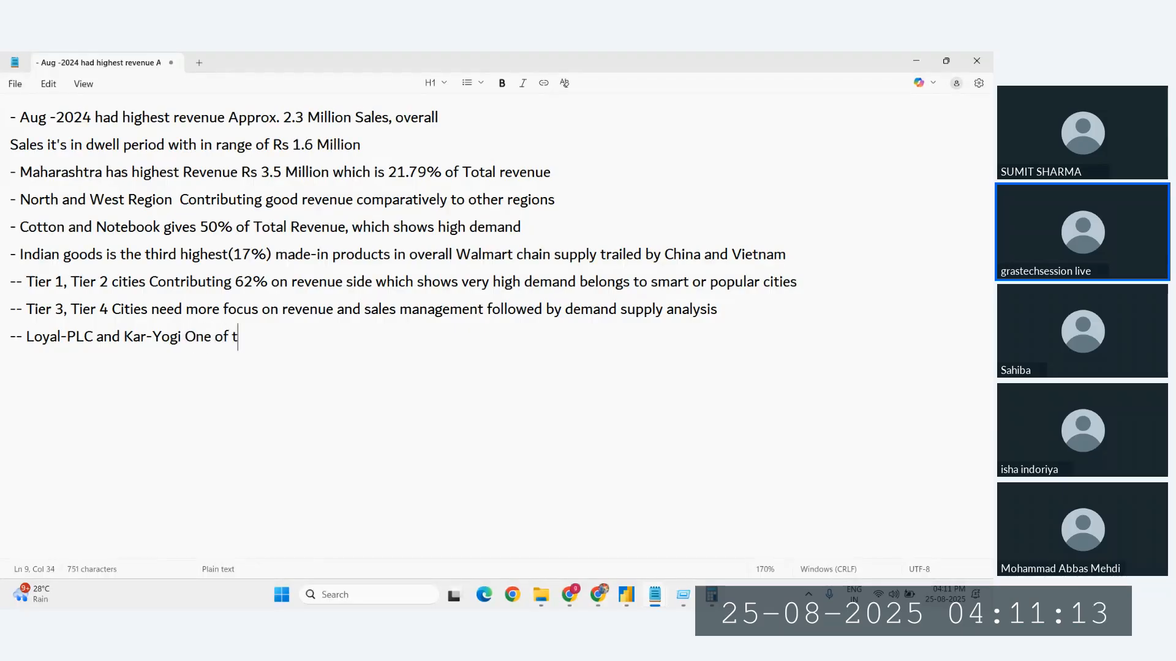
text(he most)
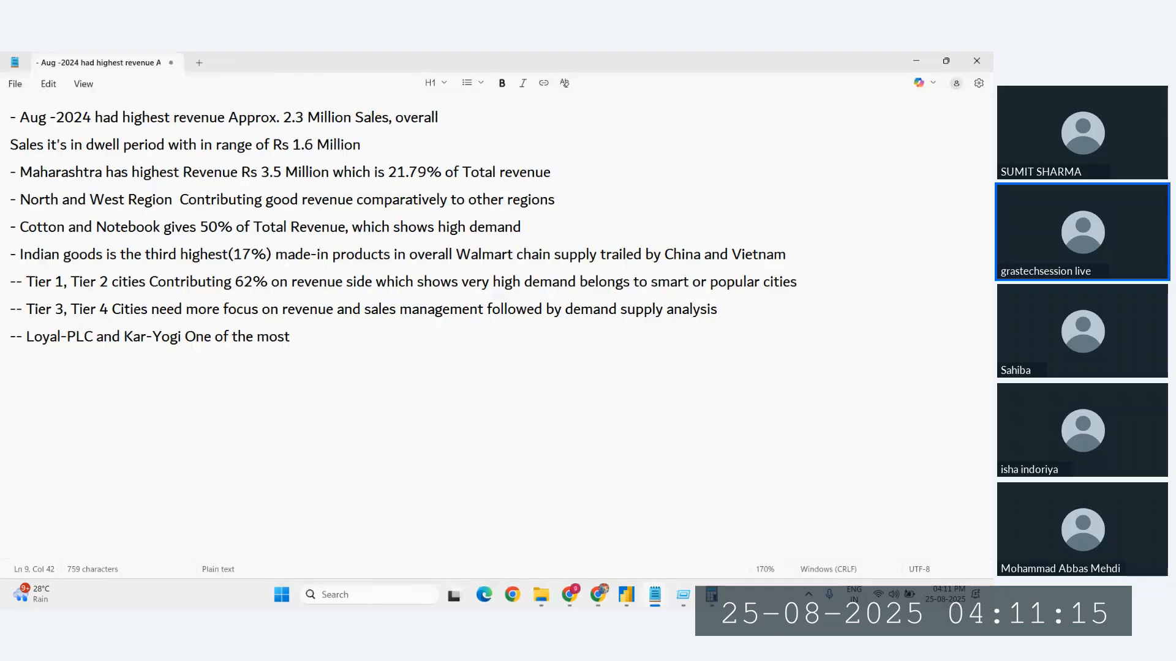
text( Deemanding)
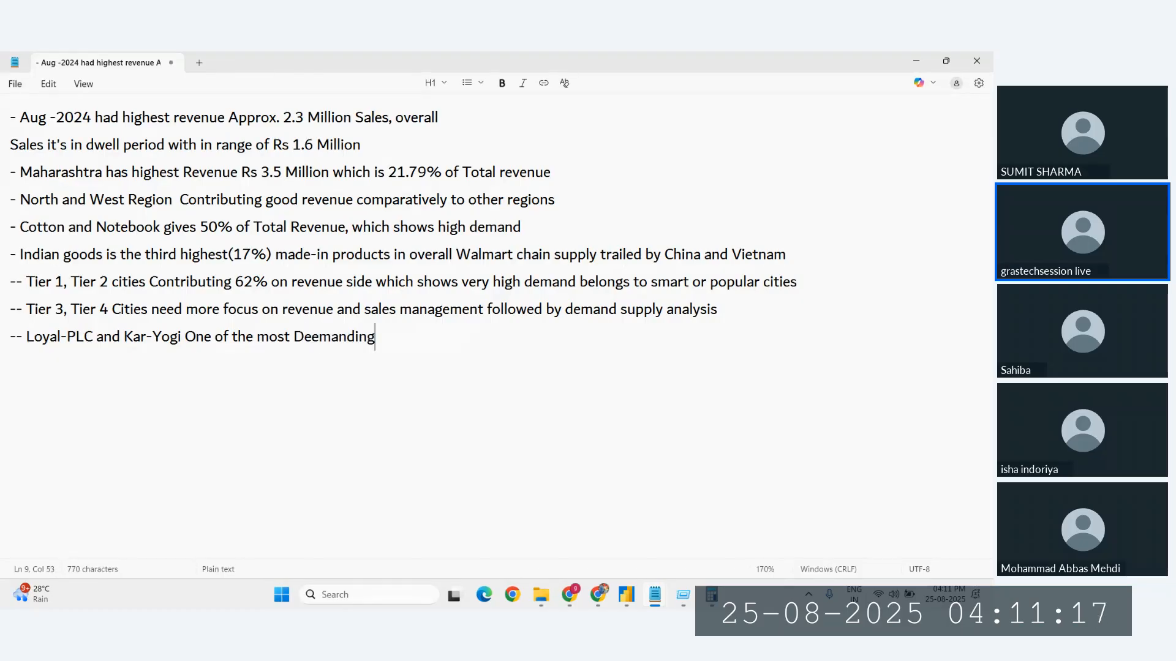
text( Brand in)
key(BackSpace)
key(BackSpace)
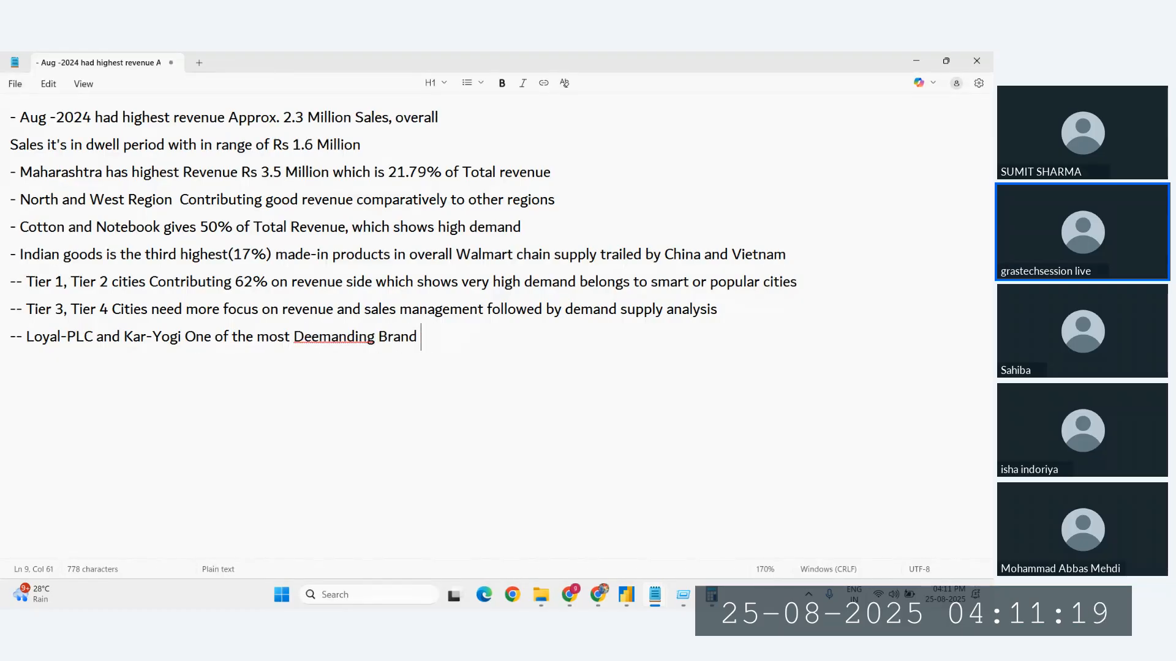
click(308, 351)
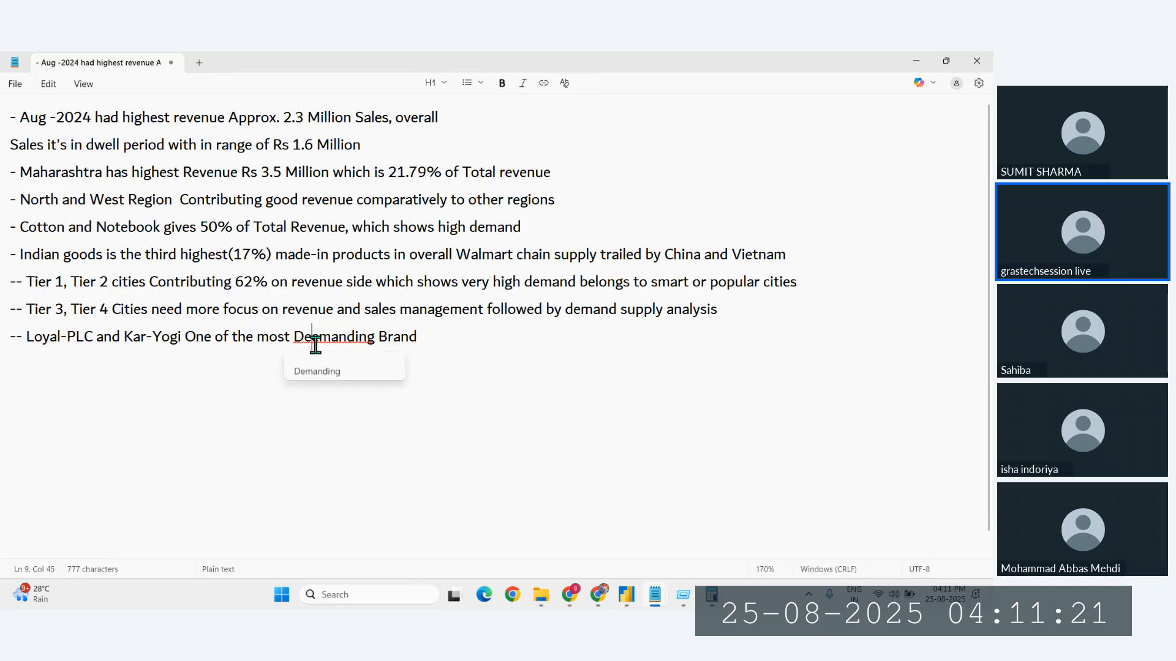
click(338, 376)
Step: Finish the Loyal-PLC line with "in Walmart" and start an empty line below it
click(412, 344)
text(by Wa)
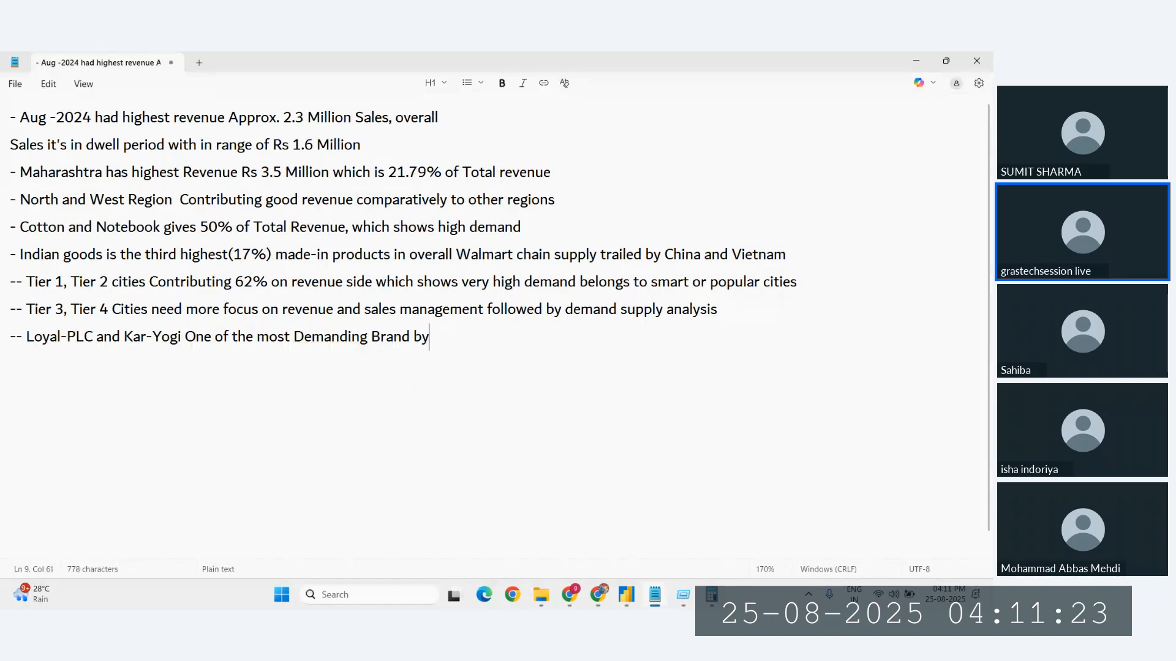
key(BackSpace)
key(BackSpace)
key(BackSpace)
key(BackSpace)
key(BackSpace)
key(BackSpace)
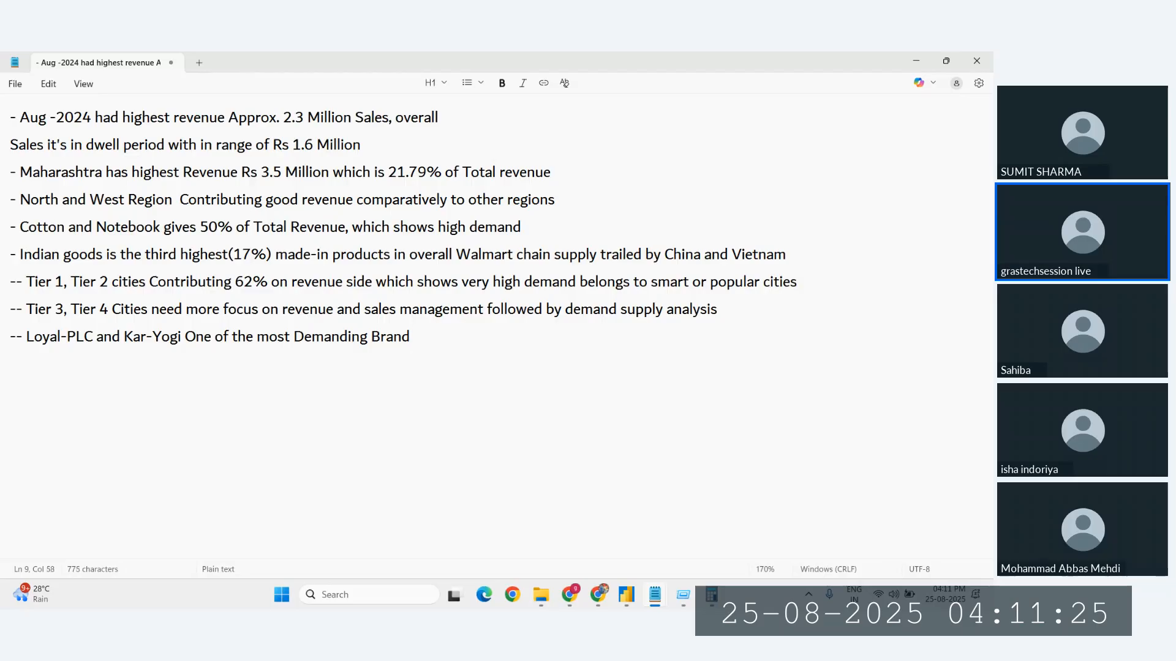
text(in Walmart)
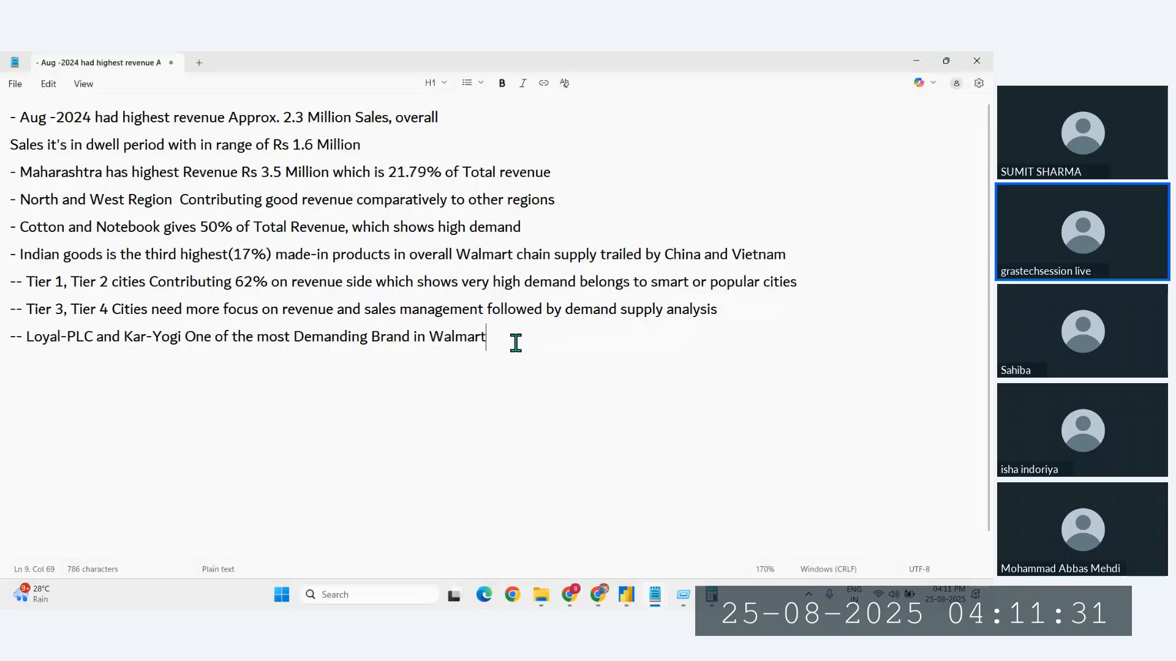
key(Return)
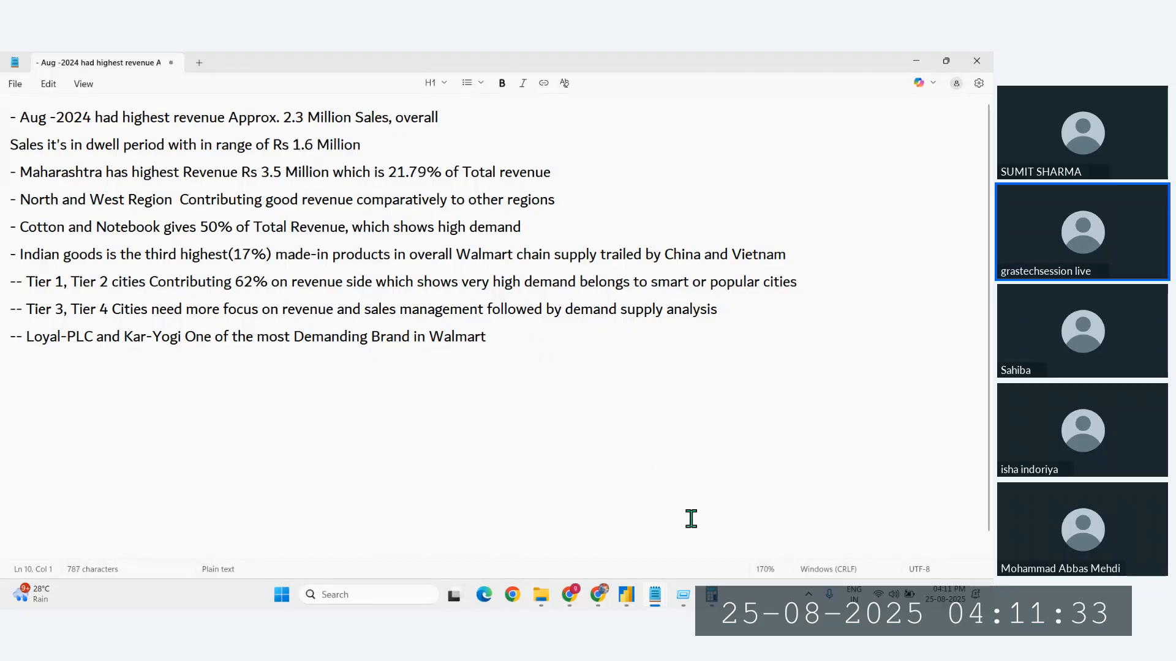
Step: Select all the notes from the "Aug -2024" line through the end of the Loyal-PLC line
drag(501, 357, 11, 117)
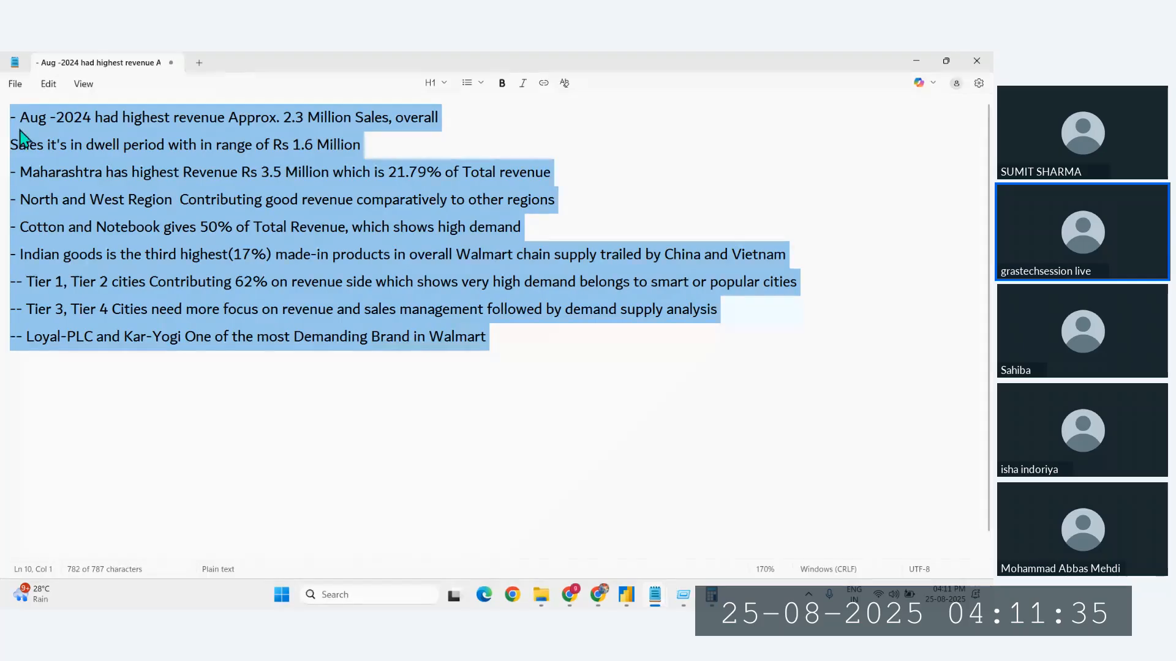
click(463, 351)
drag(496, 344, 11, 117)
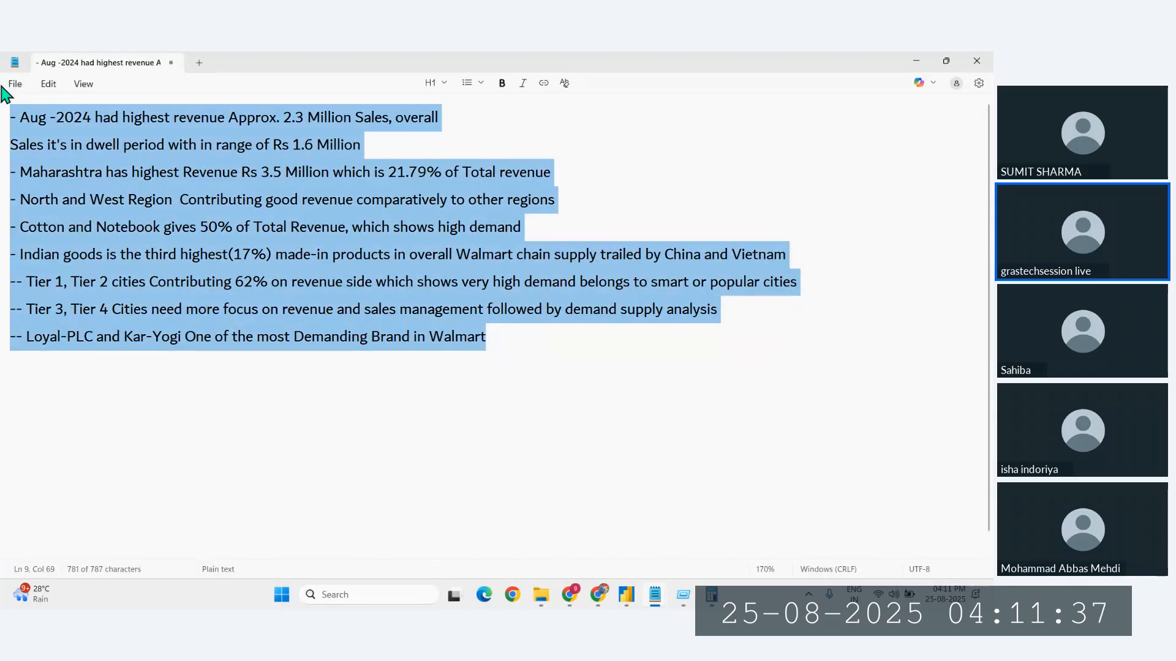
click(439, 302)
drag(497, 337, 3, 117)
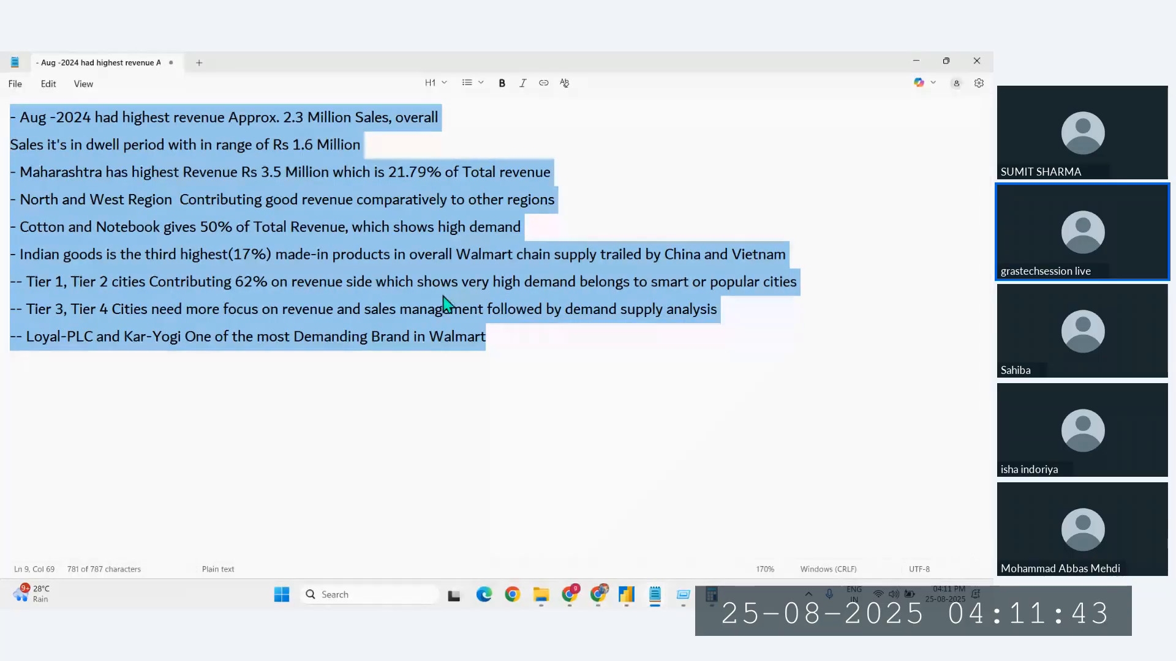
Step: Switch to the Chrome window hosting the Zoho meeting and open ChatGPT in a new tab
key(alt+Tab)
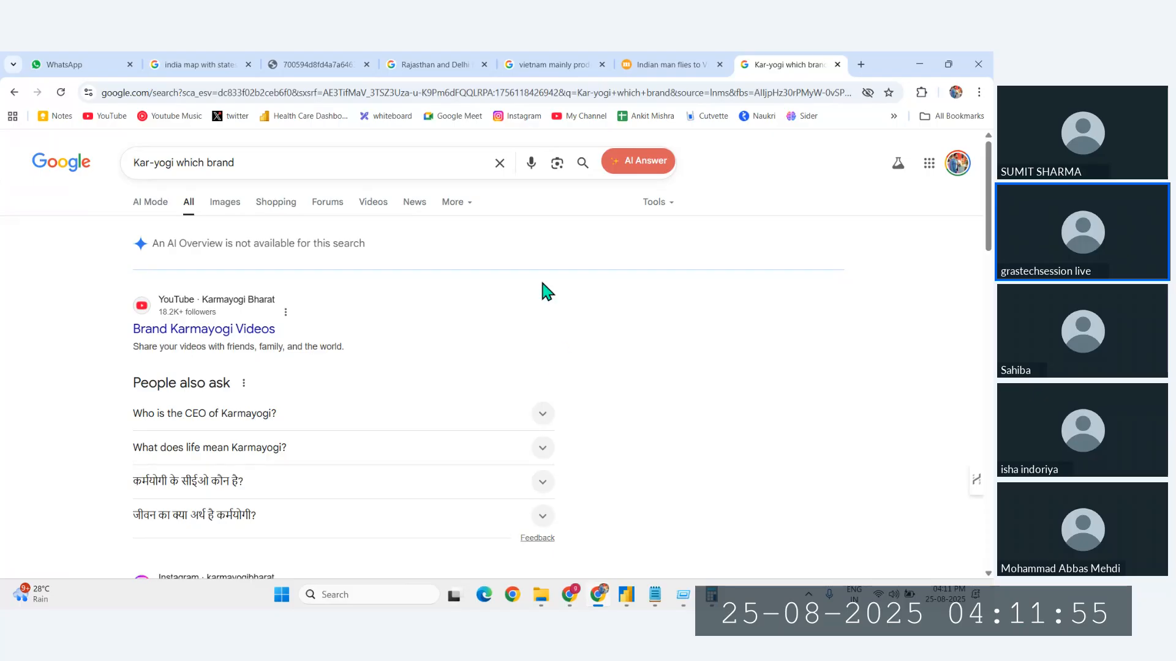
click(612, 95)
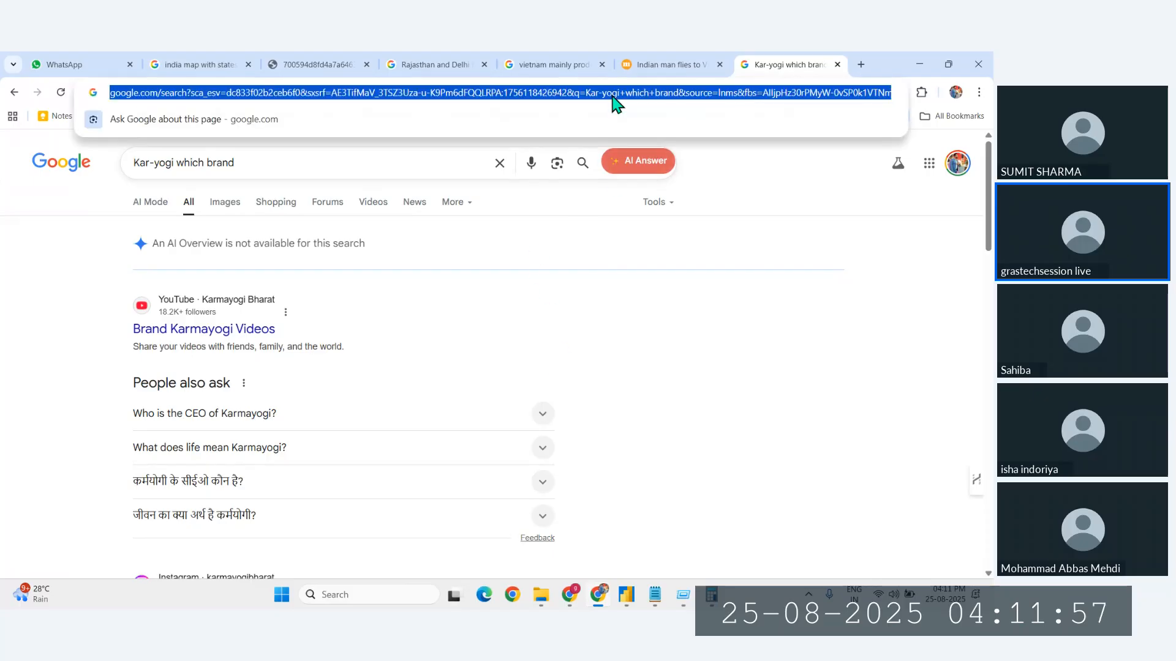
click(575, 595)
click(499, 530)
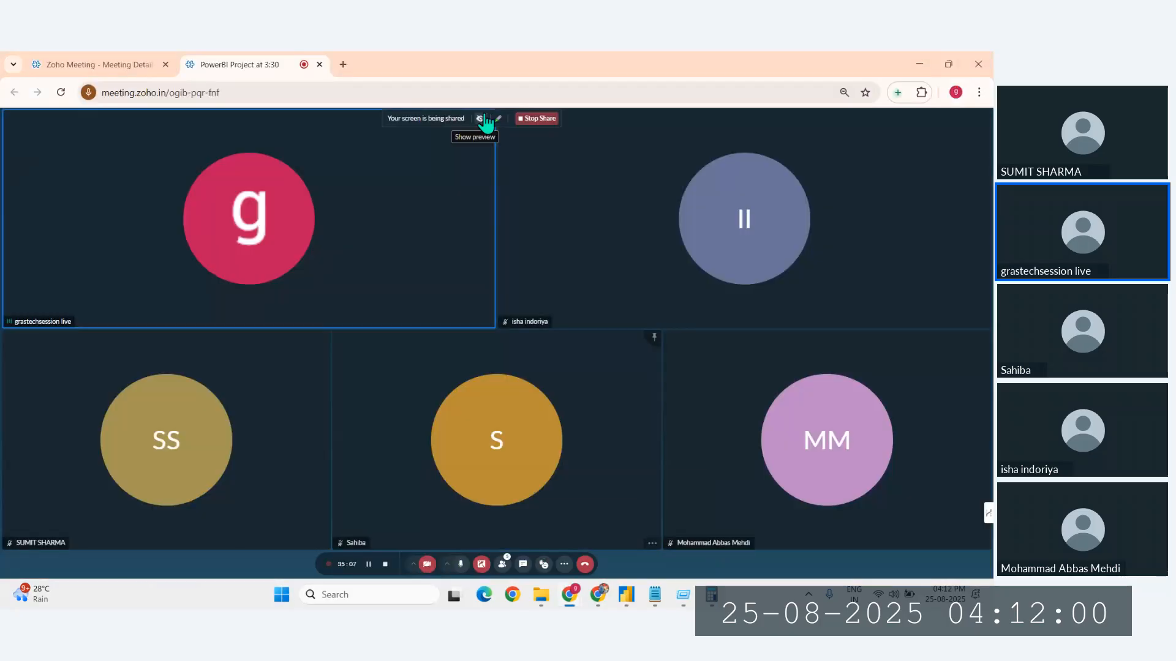
click(337, 64)
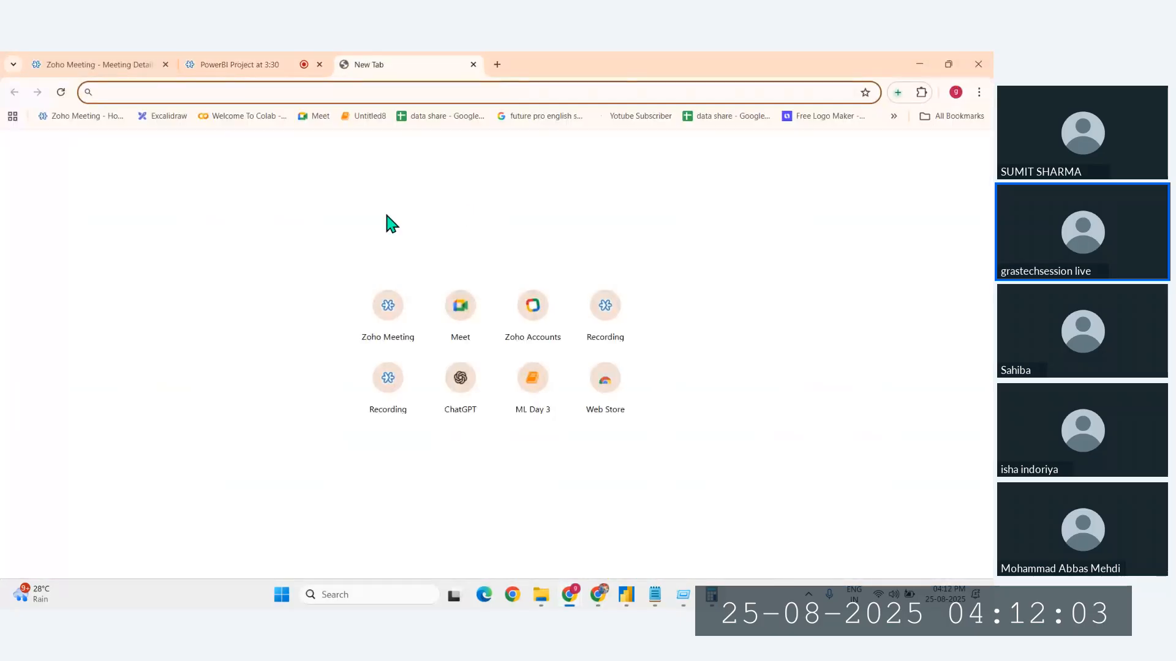
text(cha)
key(Return)
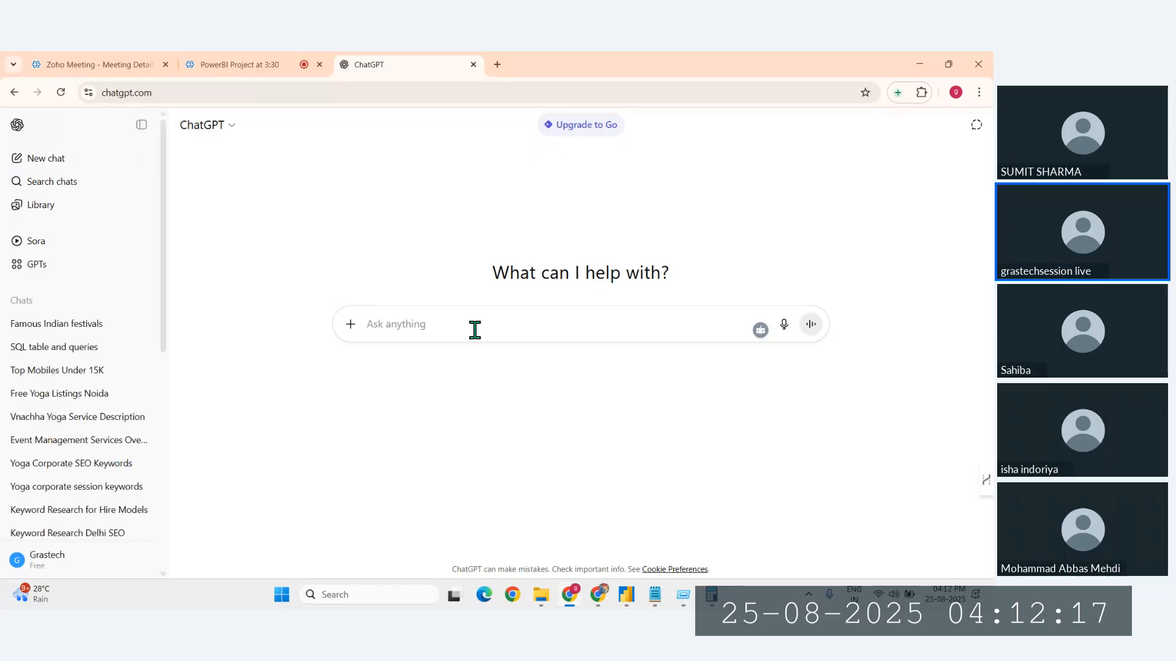
Step: Begin a ChatGPT prompt reading "correct and rewrite below given remarks. in pointers"
text(corr)
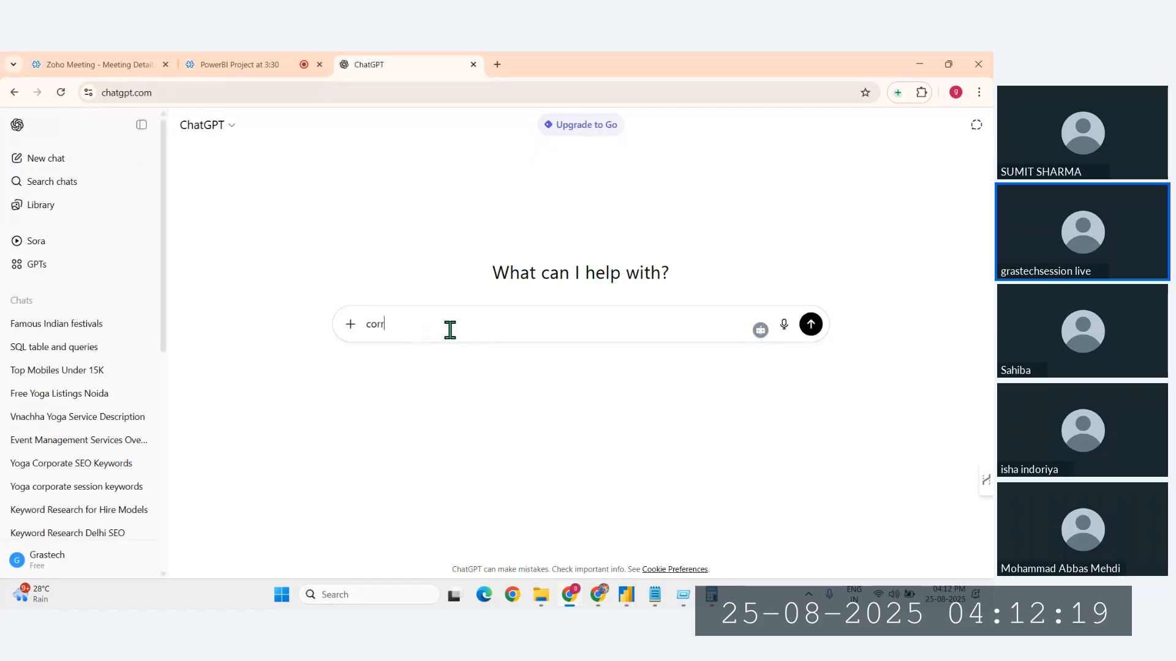
text(ect )
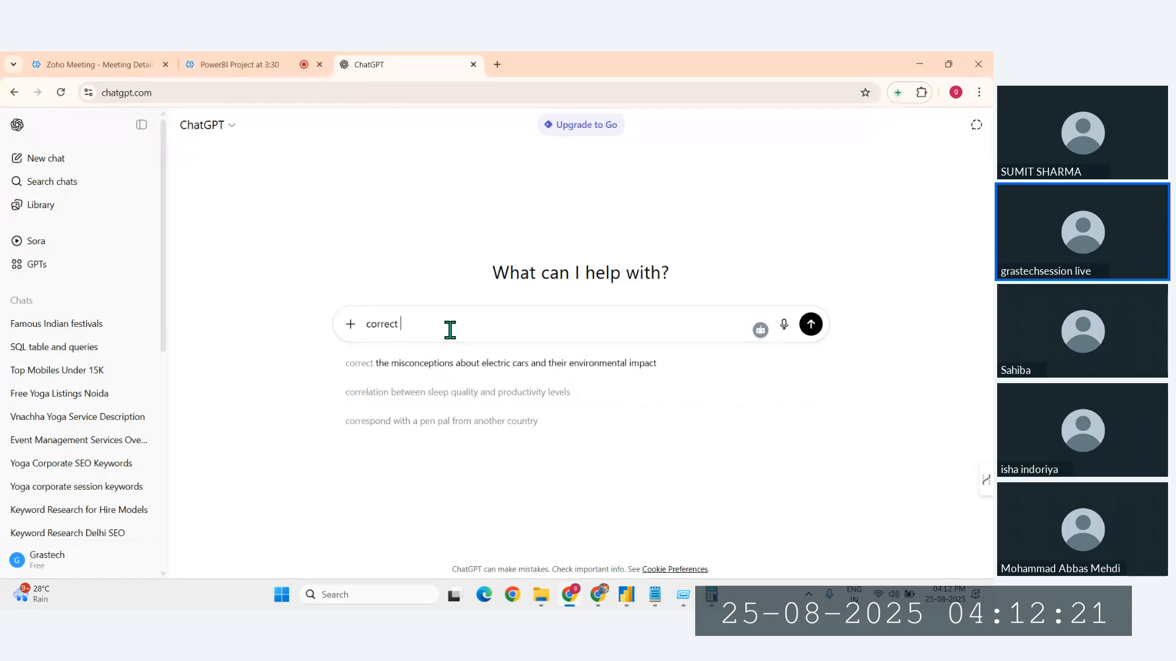
text(and rewrite)
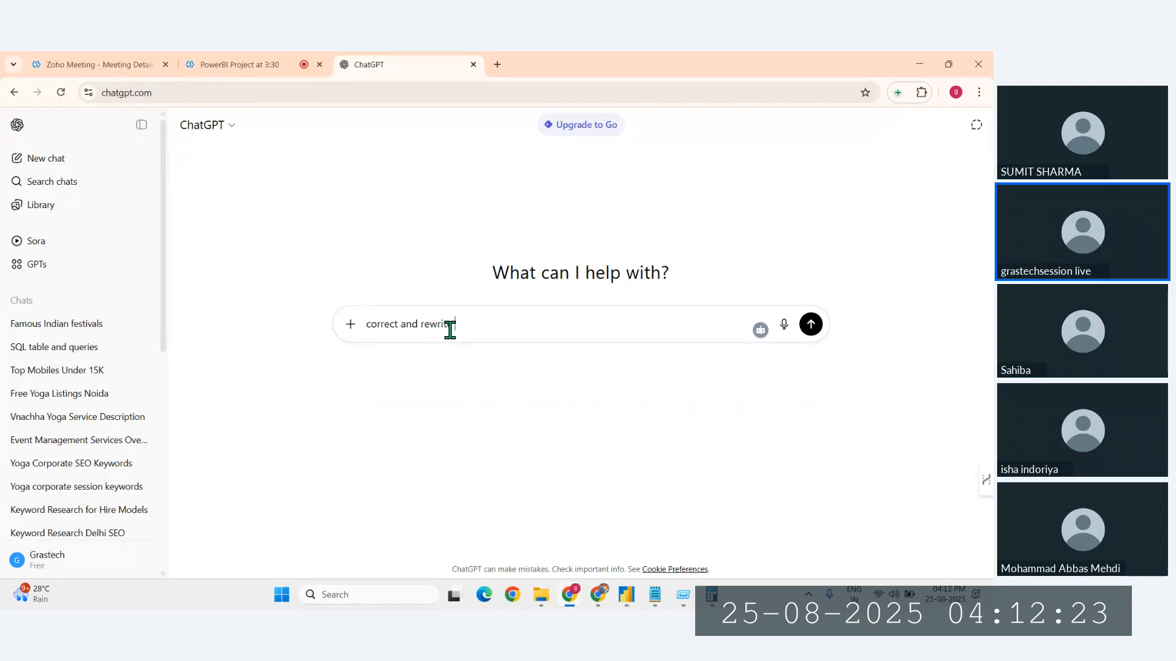
text( this)
key(BackSpace)
key(BackSpace)
key(BackSpace)
key(BackSpace)
key(BackSpace)
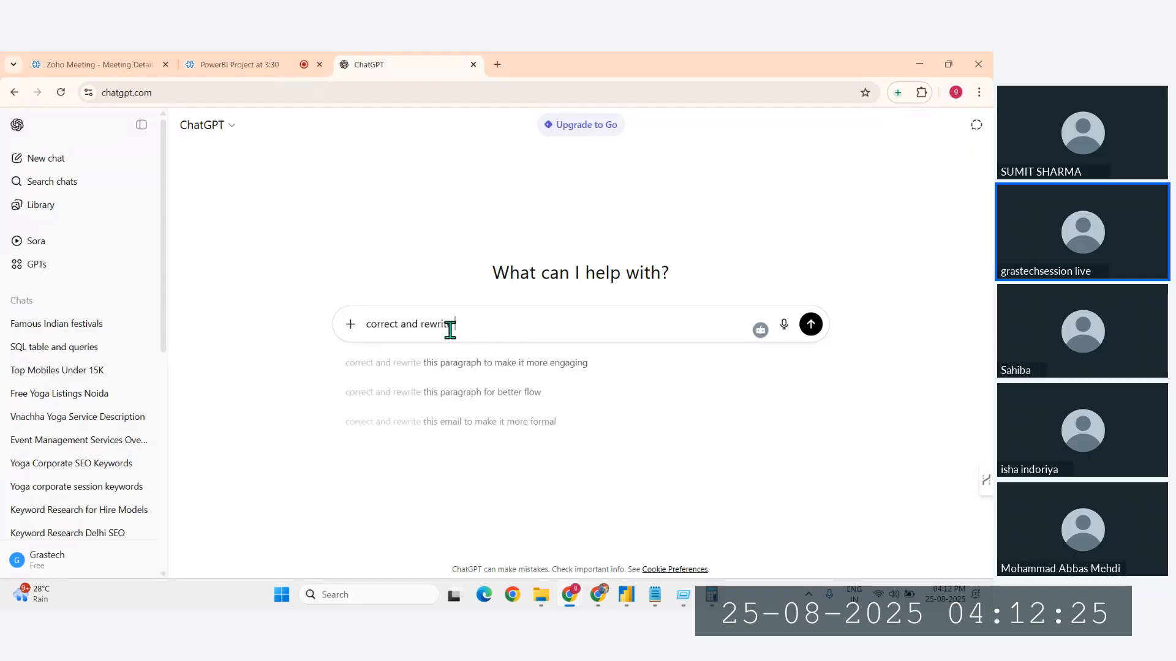
text(belo)
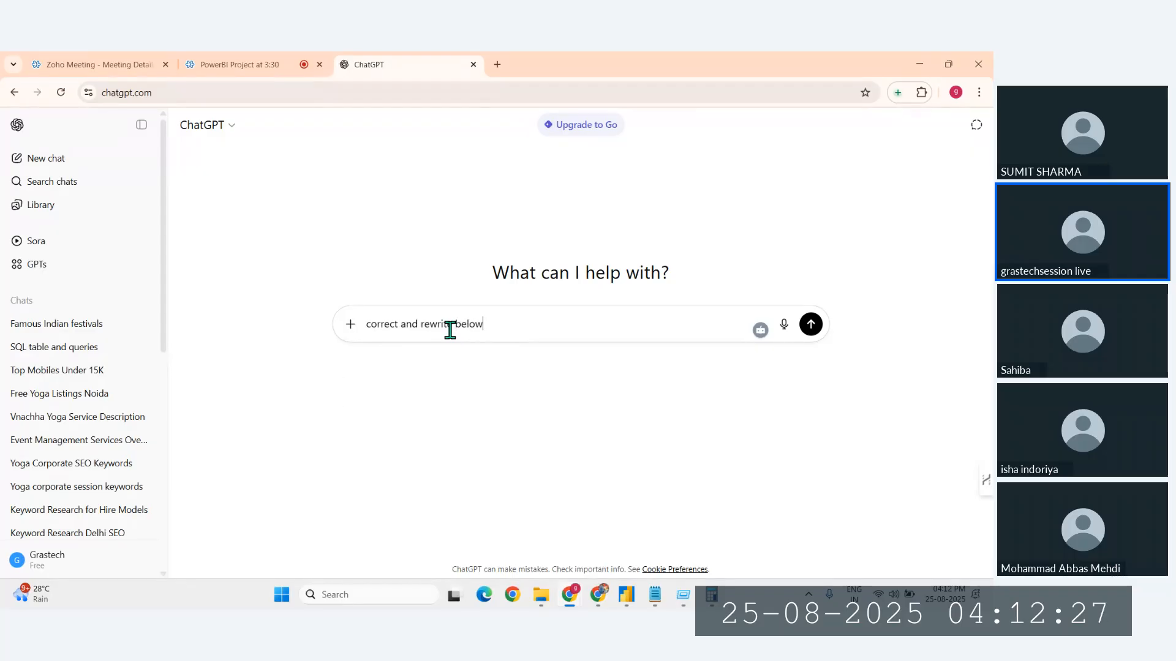
text(w given remar)
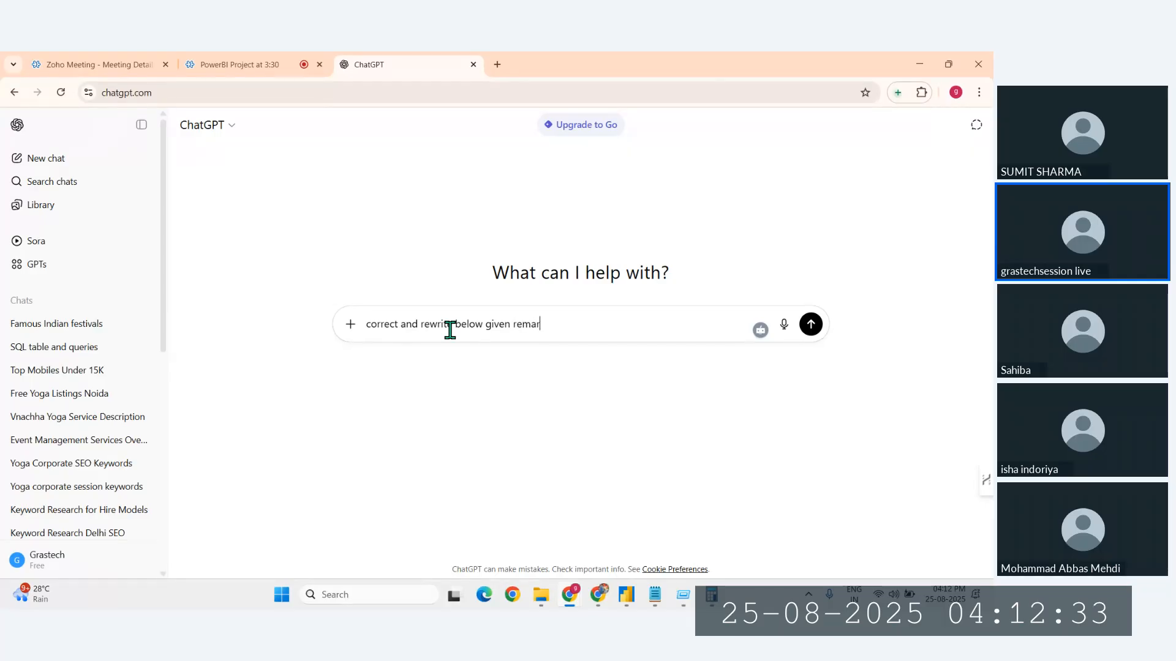
text(ks. in po)
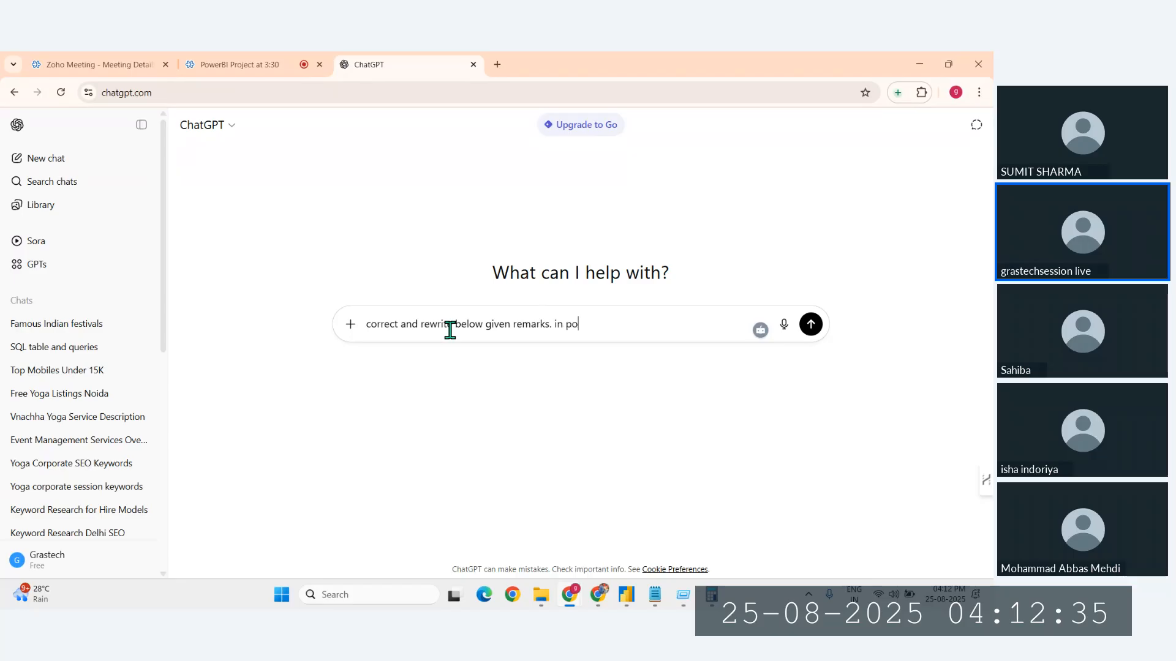
text(inters)
Step: Paste the copied Notepad remarks on a new line below the instruction and send the prompt
key(shift+Return)
text(- Aug -2024 had highest revenue Approx. 2.3 Million Sales, overall Sales it's in dwell period with in range of Rs 1.6 Million - Maharashtra has highest Revenue Rs 3.5 Million which is 21.79% of Total revenue - North and West Region  Contributing good revenue comparatively to other regions - Cotton and Notebook gives 50% of Total Revenue, which shows high demand - Indian goods is the third highest(17%) made-in products in overall Walmart chain supply trailed by China and Vietnam -- Tier 1, Tier 2 cities Contributing 62% on revenue side which shows very high demand belongs to smart or popular cities)
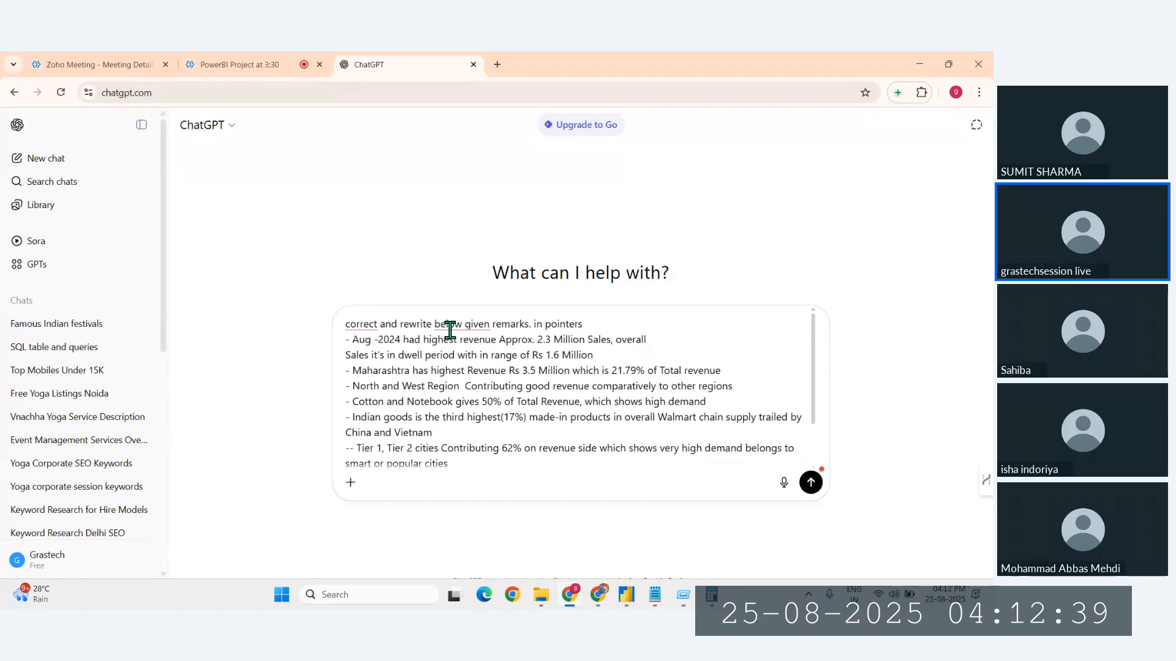
key(Return)
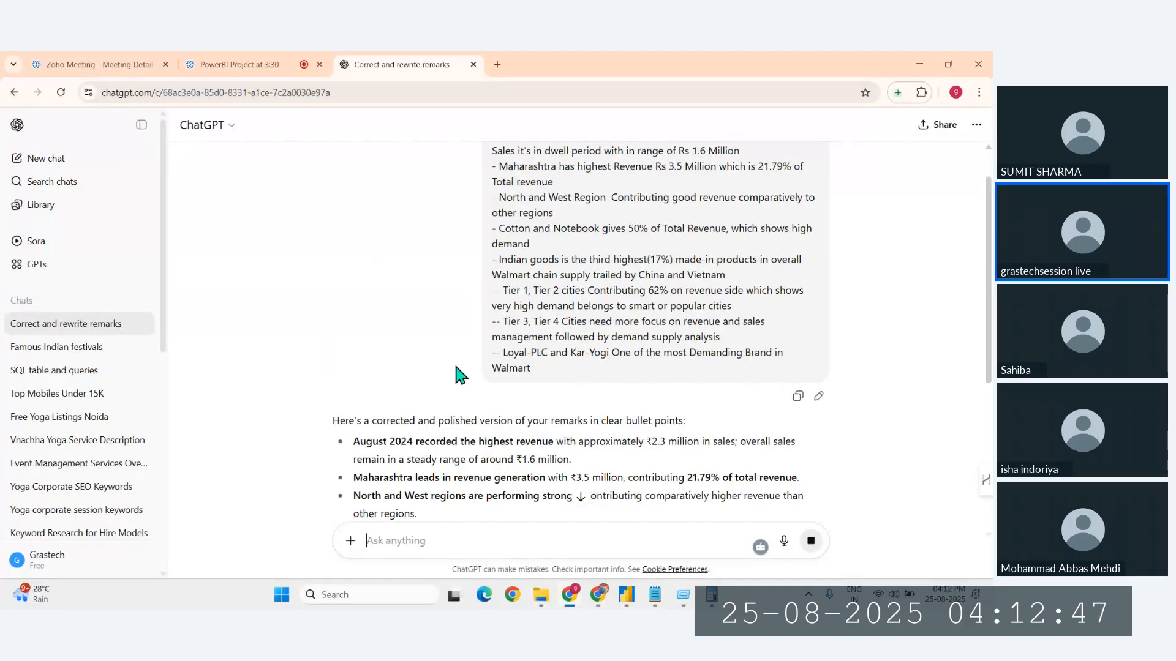
Step: Examine the corrected bullet points in the reply, from the August 2024 revenue to the in-demand brands
scroll(472, 337, down, 4)
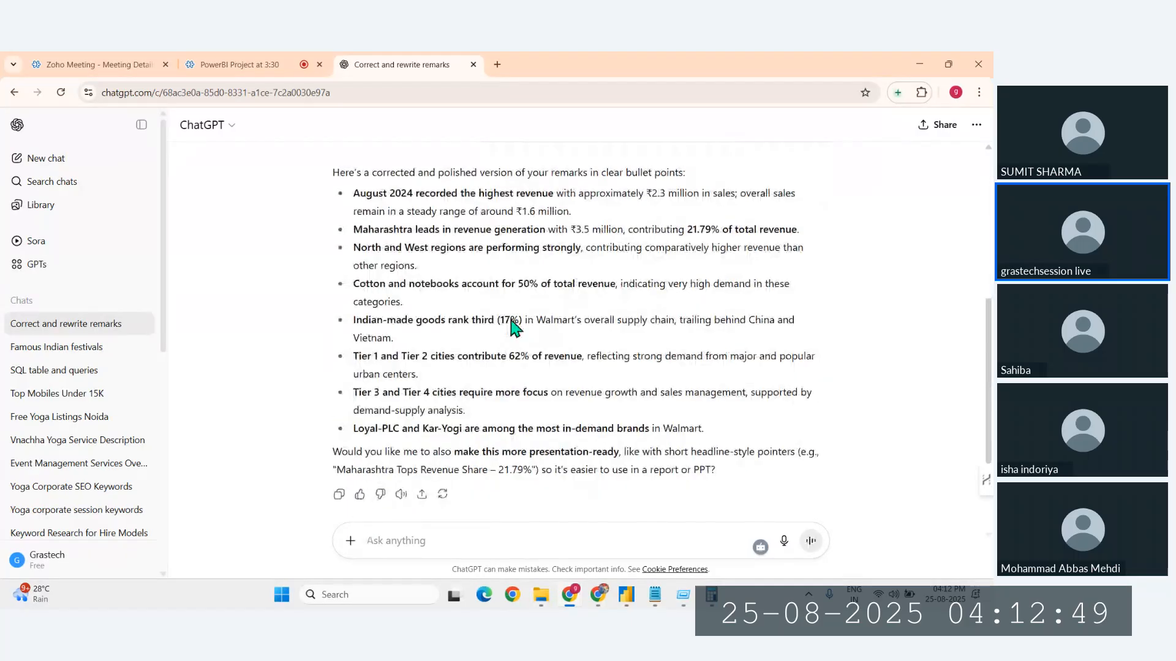
scroll(486, 291, up, 1)
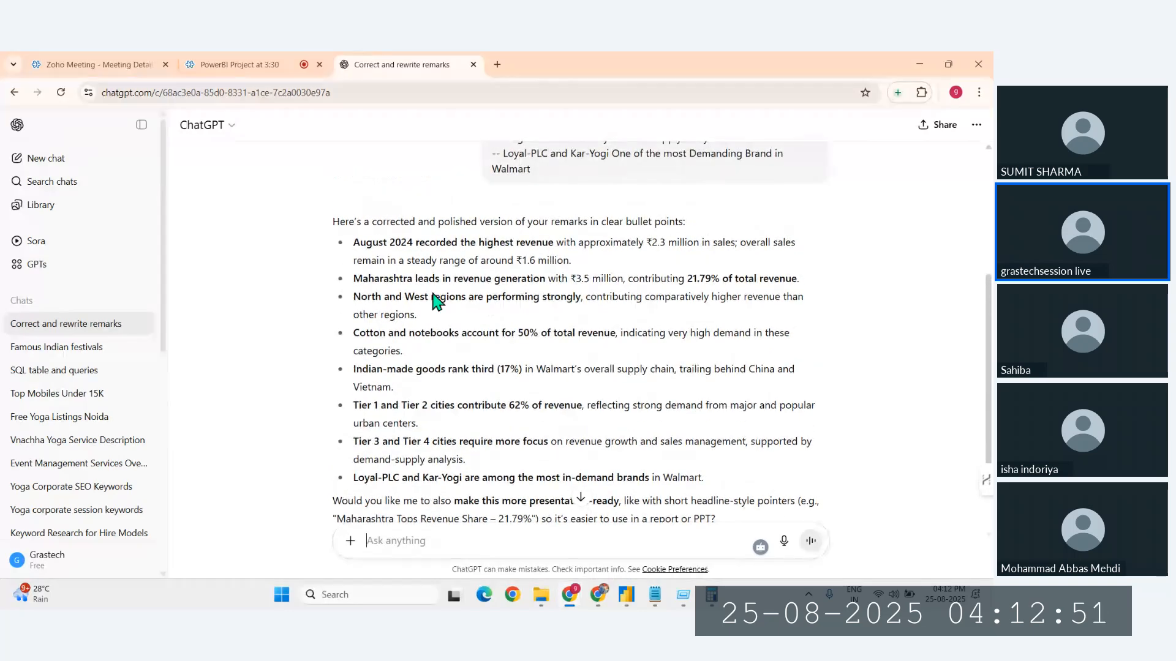
key(ctrl+plus)
key(ctrl+plus)
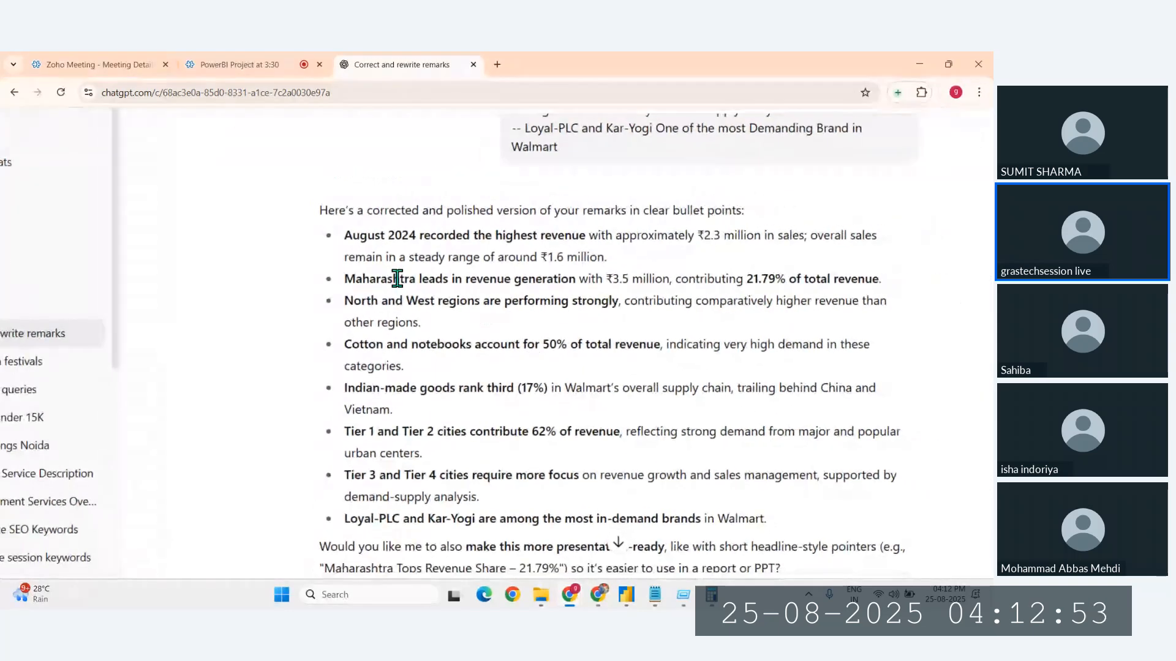
scroll(607, 379, down, 1)
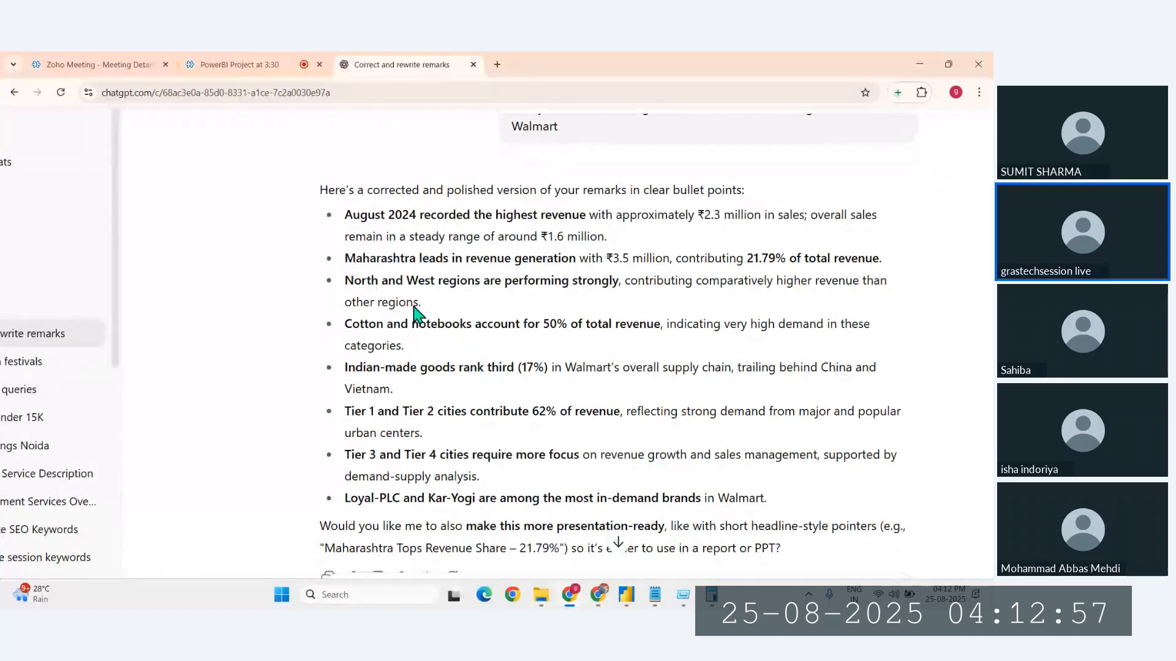
scroll(460, 331, down, 1)
scroll(460, 331, up, 1)
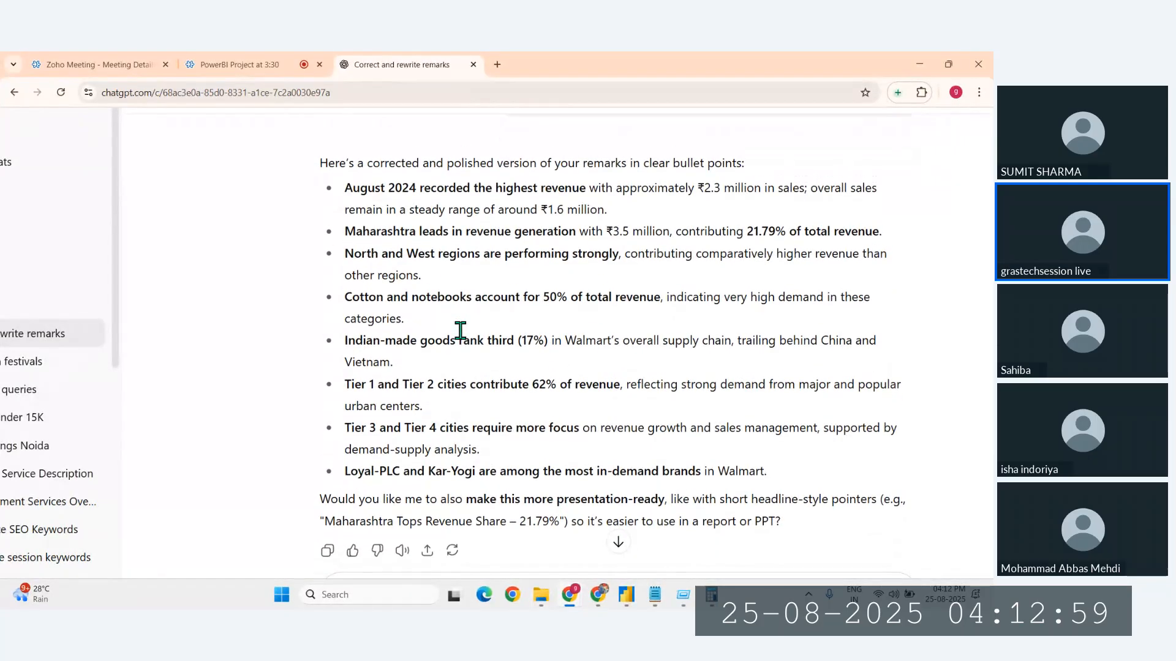
scroll(607, 426, down, 1)
key(ctrl+minus)
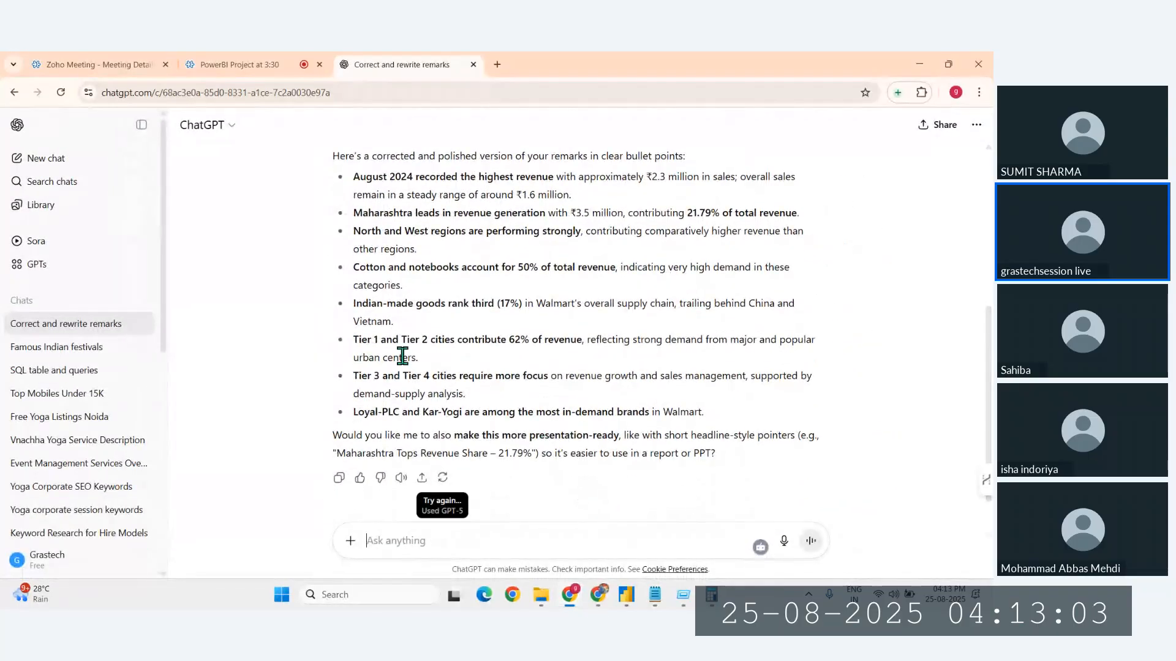
click(354, 179)
shift+click(578, 398)
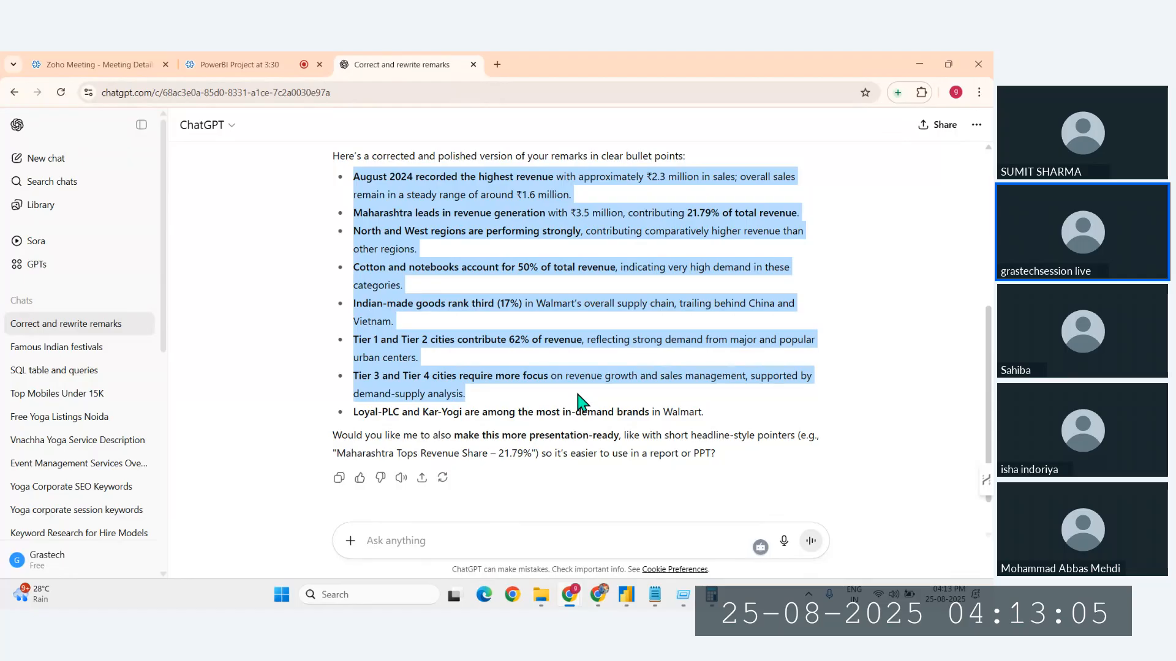
click(432, 554)
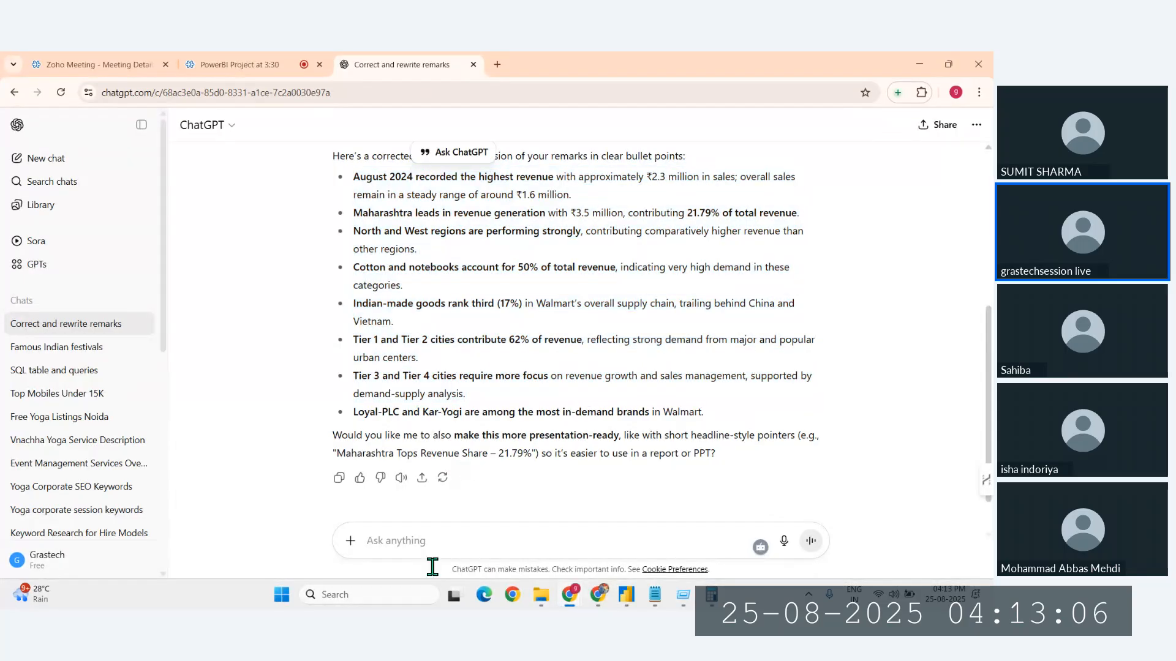
Step: Write a follow-up prompt reading "Design a instagram size photo to show all outcomes and insights for walmart company."
click(403, 542)
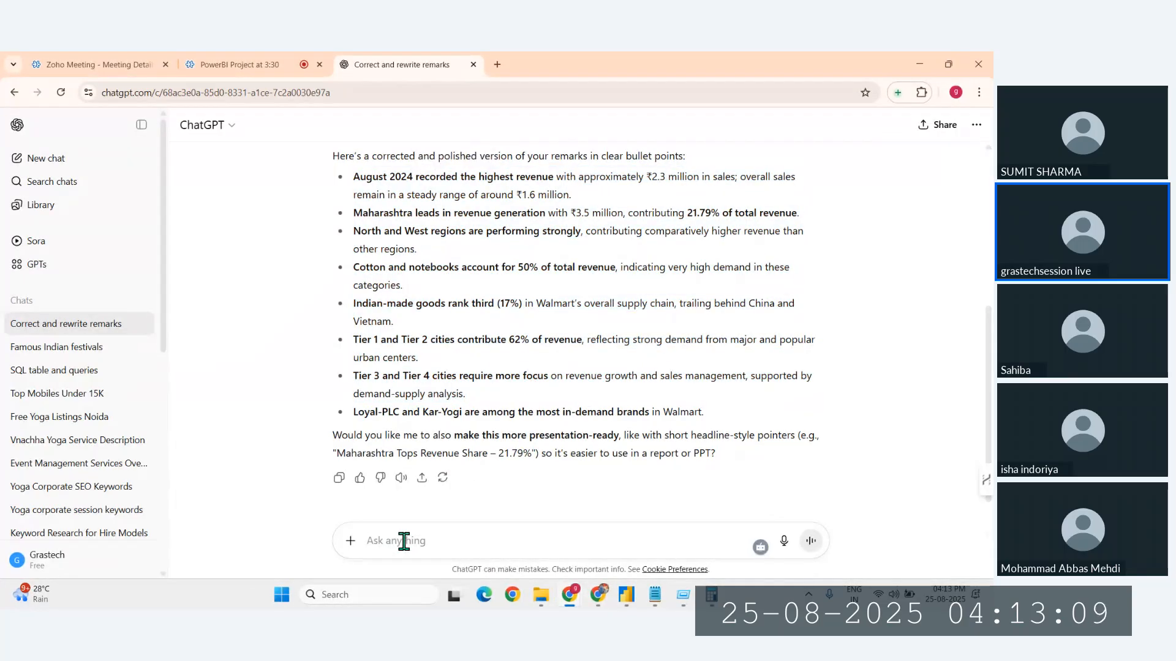
text(Design a in)
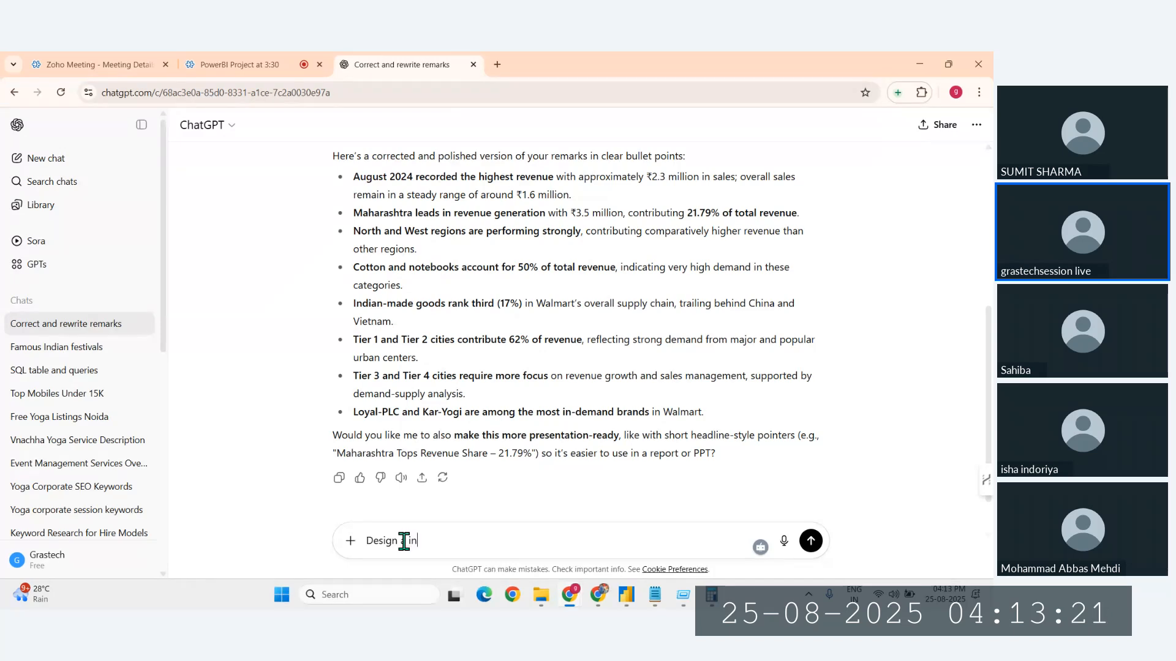
text(dtagra)
key(BackSpace)
key(BackSpace)
key(BackSpace)
key(BackSpace)
key(BackSpace)
key(BackSpace)
text(stagram size)
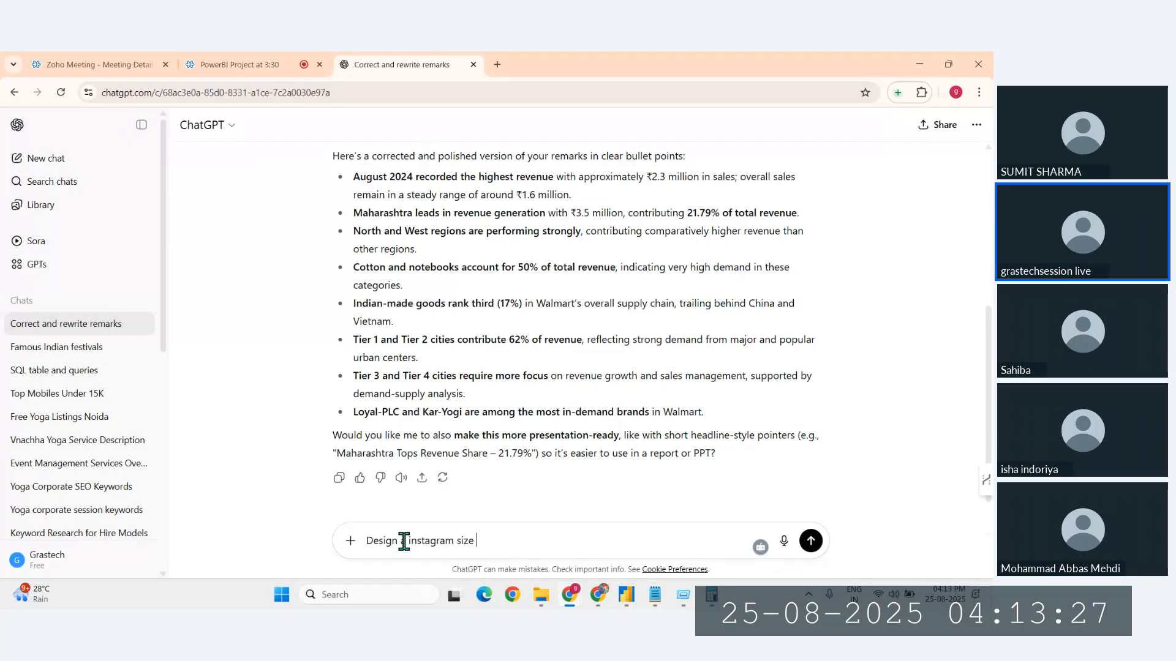
text( photo to sh)
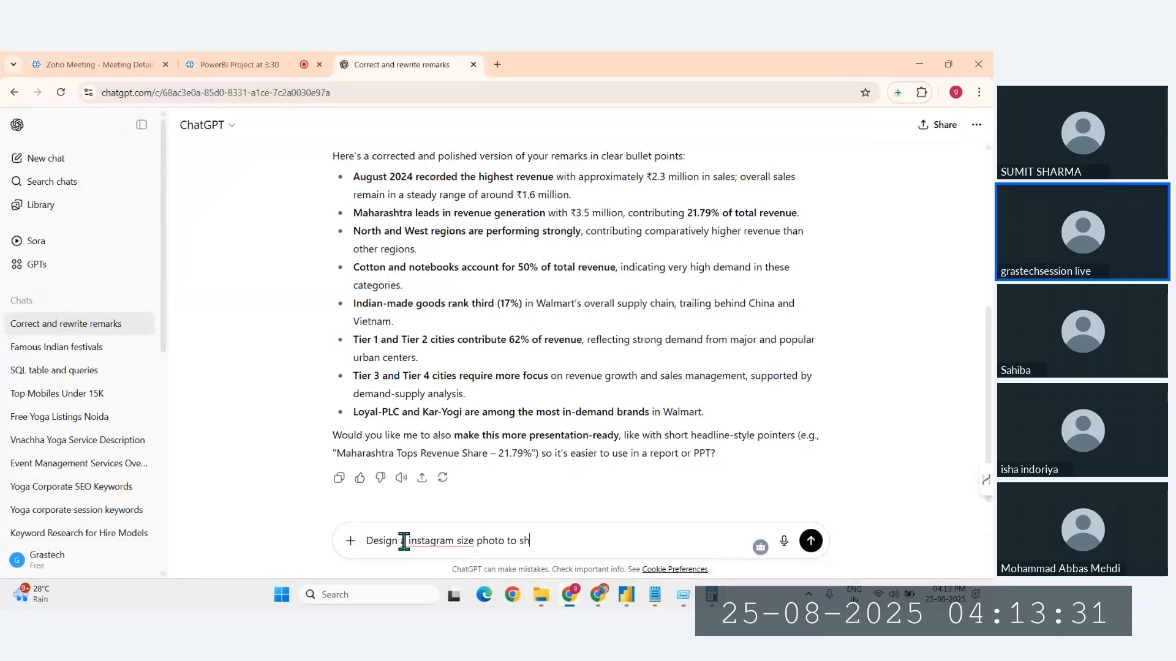
text(ow all outcomes and i)
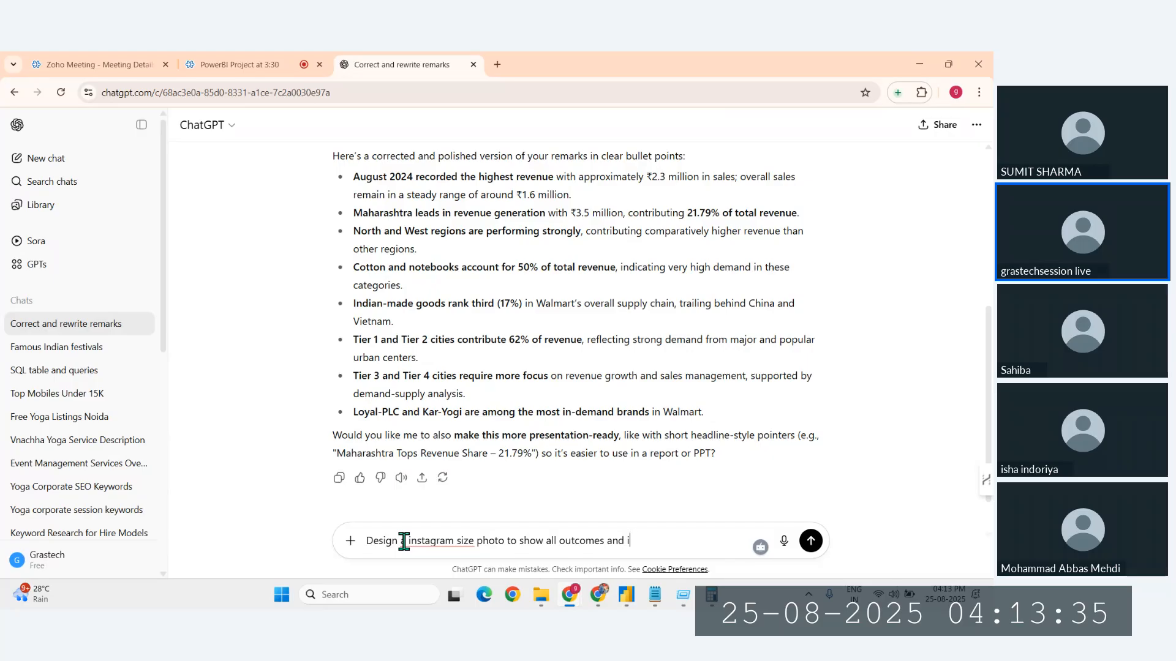
text(nsights for walmart comp)
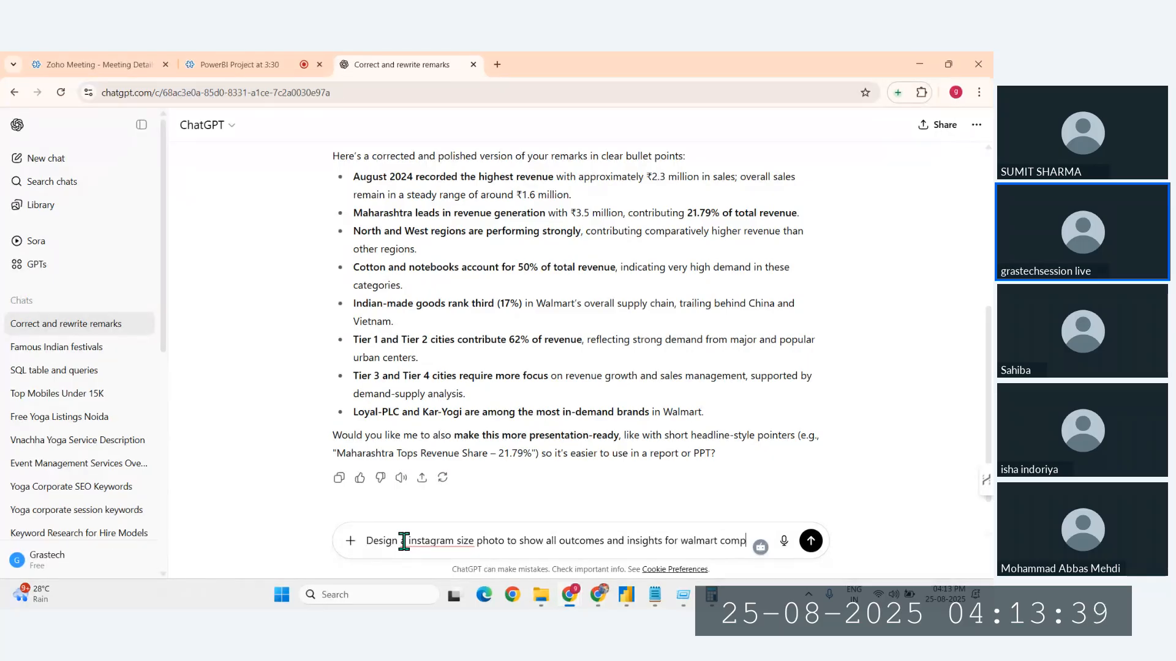
text(any.)
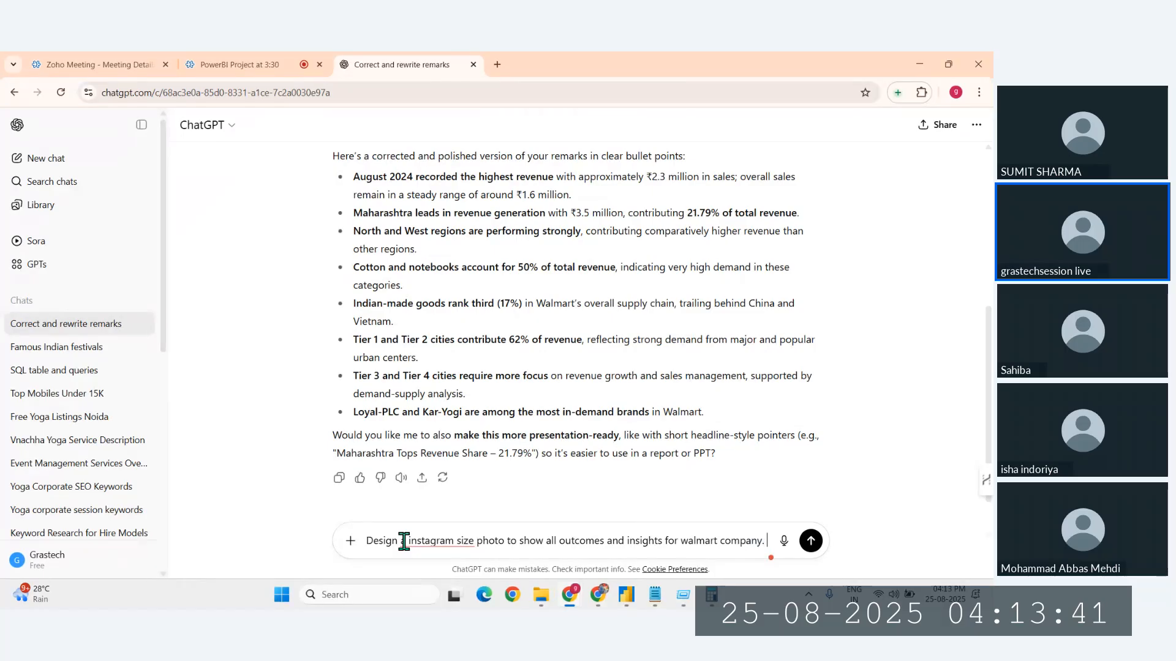
Step: Extend the prompt with the background requirement "The Backgound much use walmart logoi or color, or theme,"
text( The )
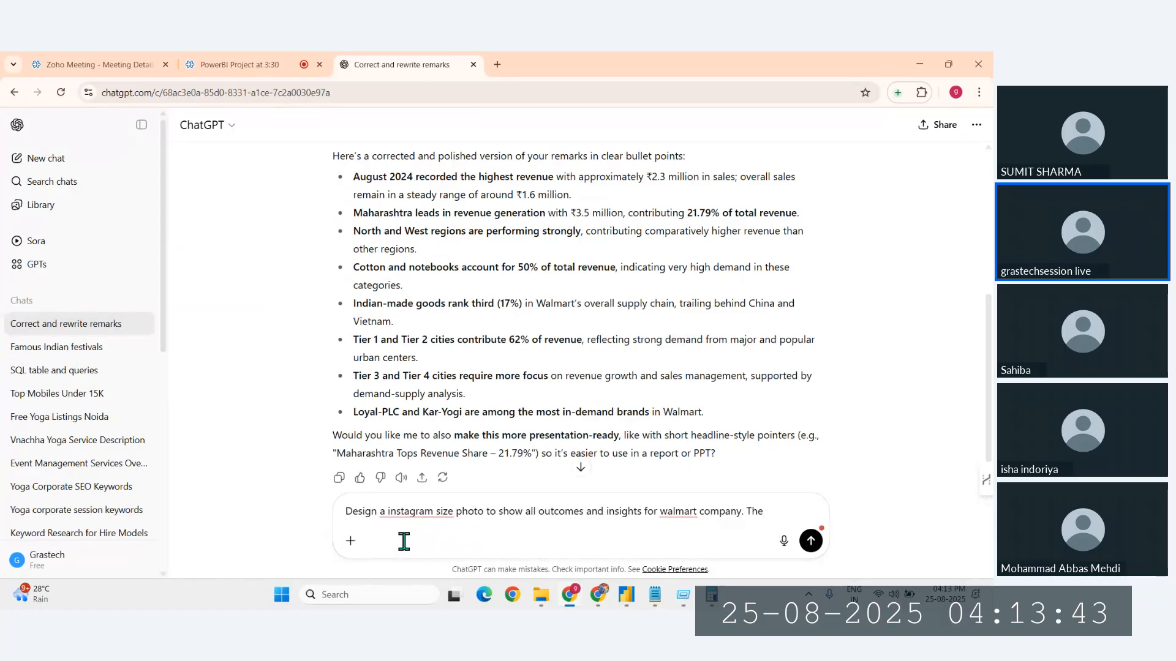
text(Backgound)
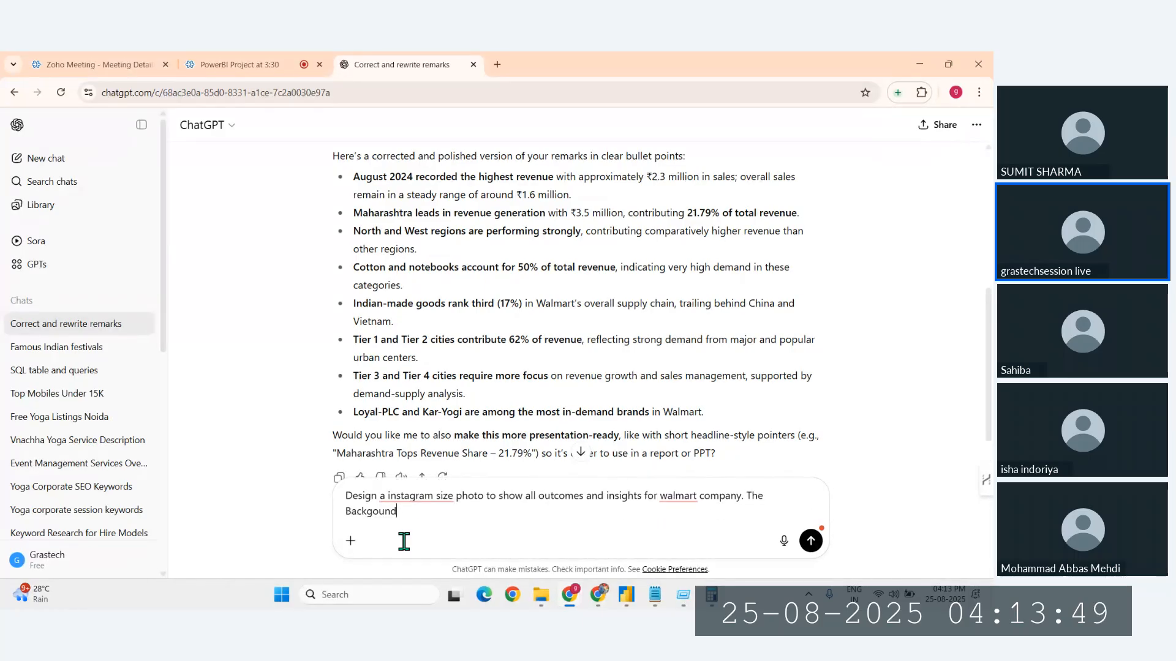
text( muchus)
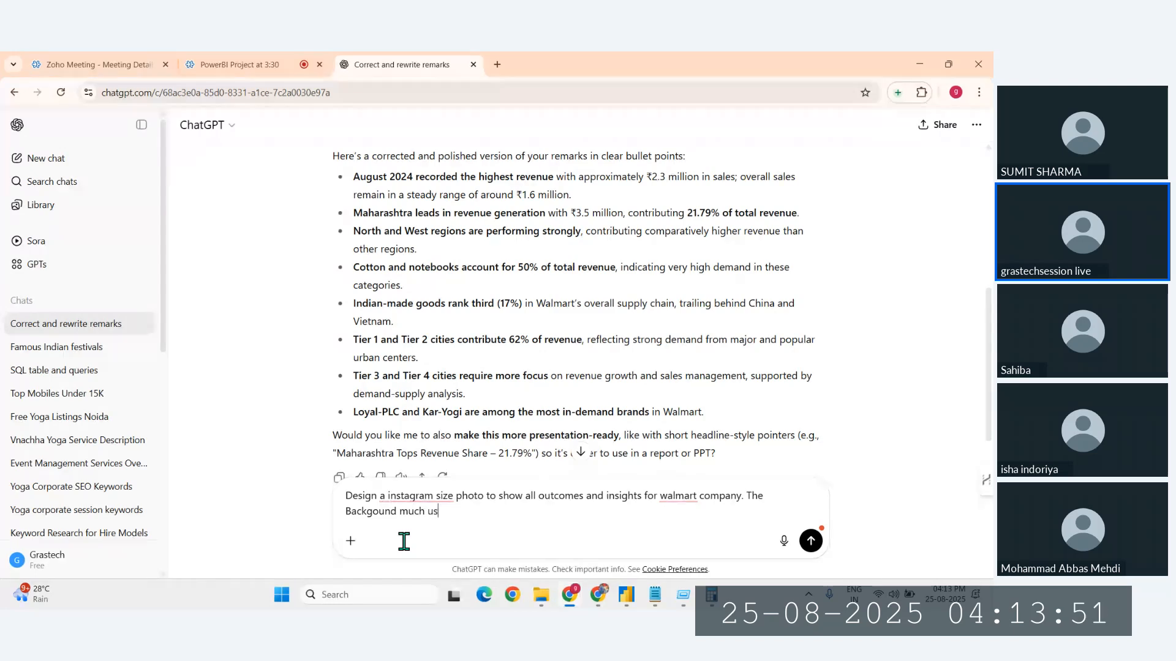
text(e walmart logoi or)
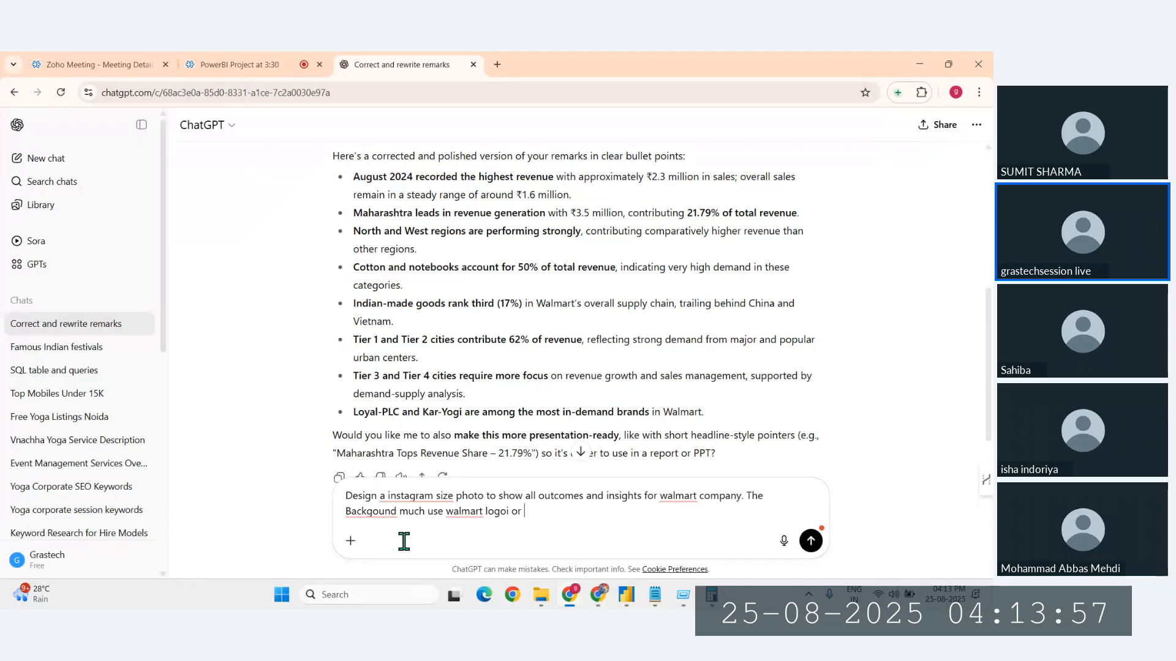
text( tcolor, or t)
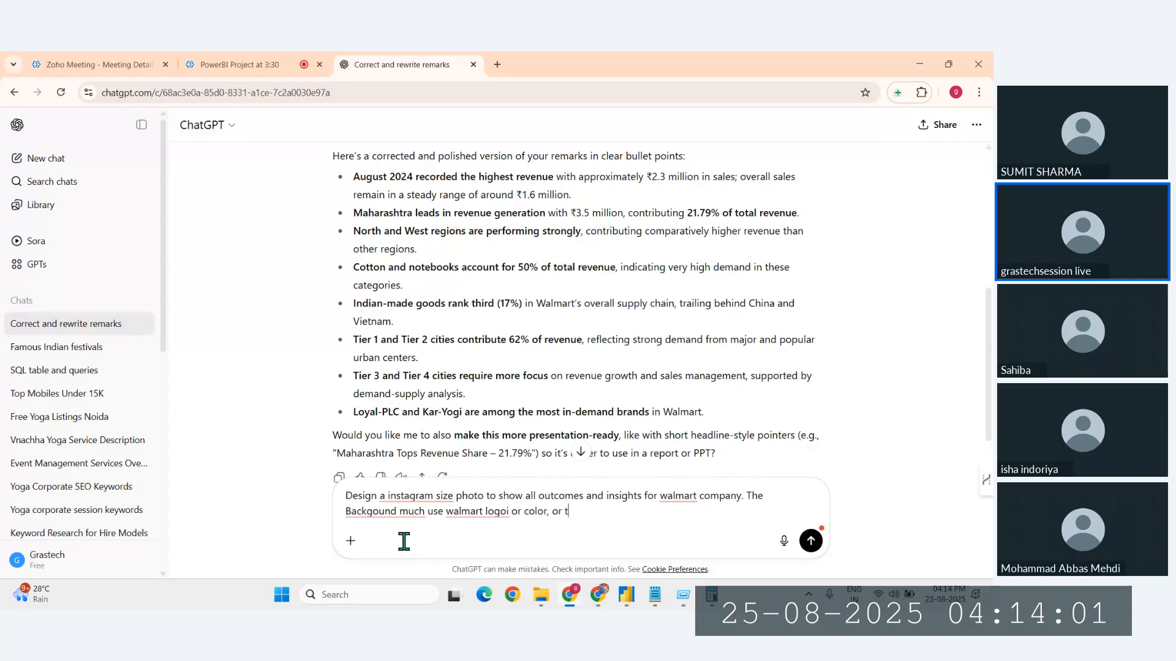
text(heme, and pouint)
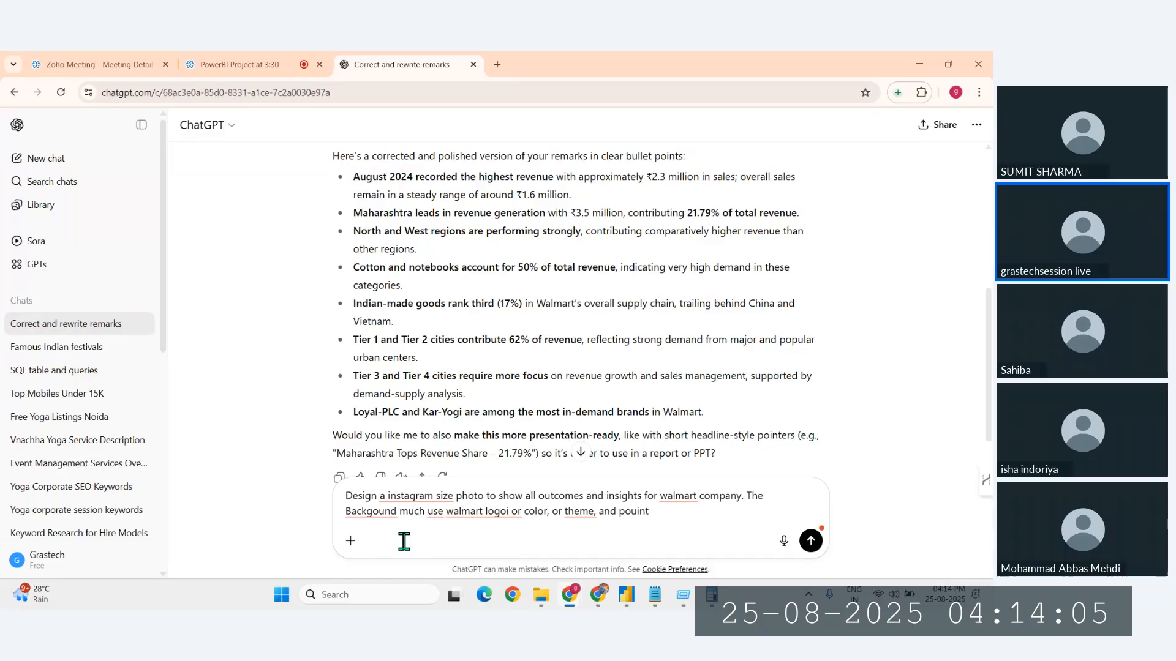
Step: Continue the prompt's background sentence with "and points mentioned in it by insights and outcomes"
key(BackSpace)
key(BackSpace)
key(BackSpace)
key(BackSpace)
text(oints mentoio)
key(BackSpace)
text(ioned in )
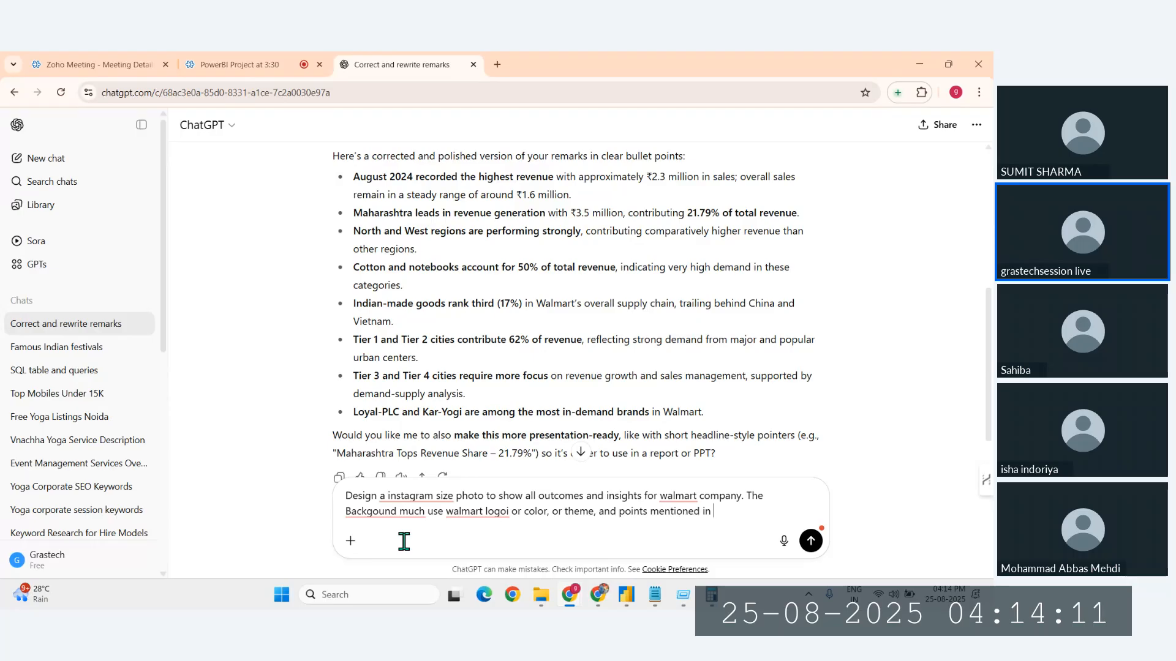
text(it)
text(key ou)
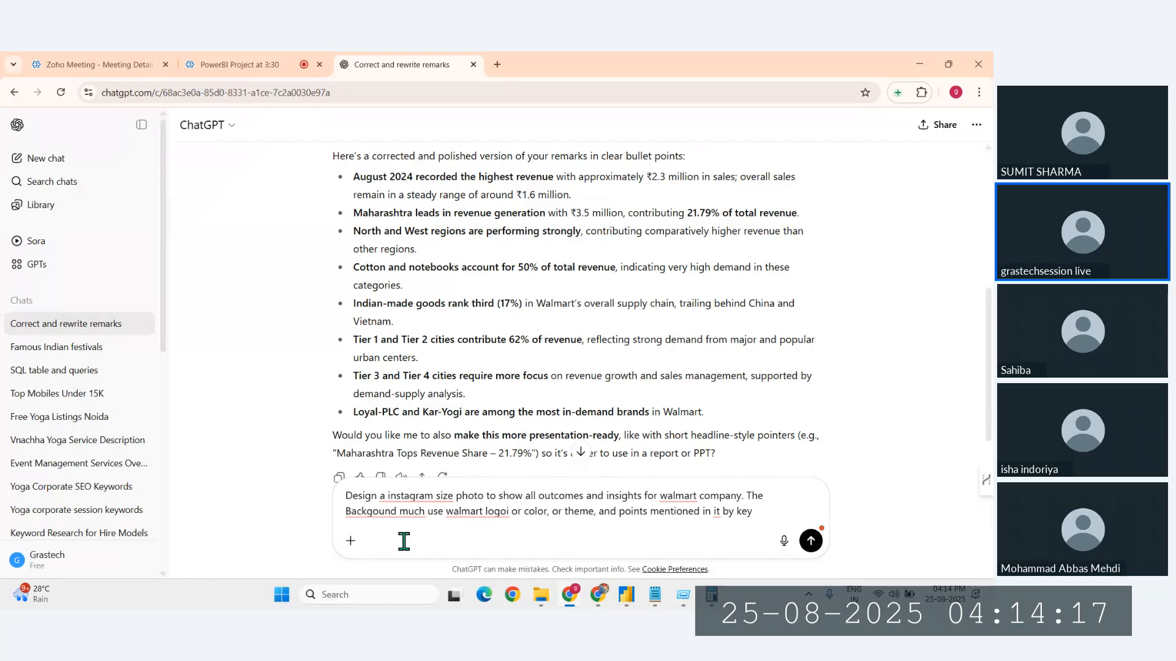
key(BackSpace)
key(BackSpace)
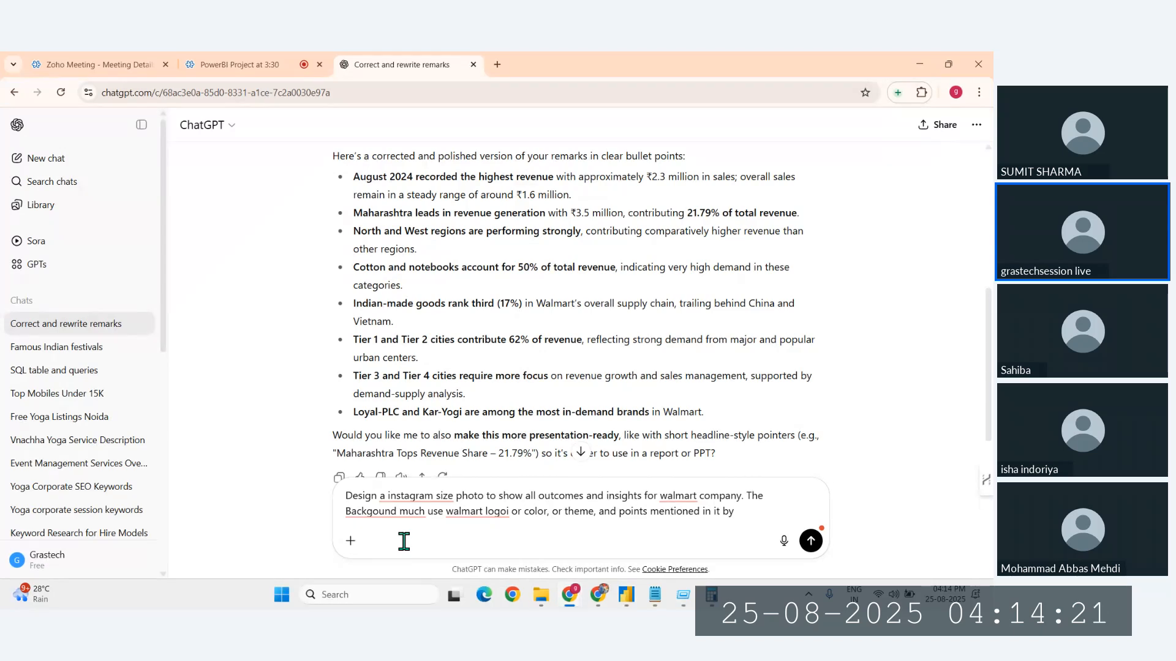
text(insights and outcom)
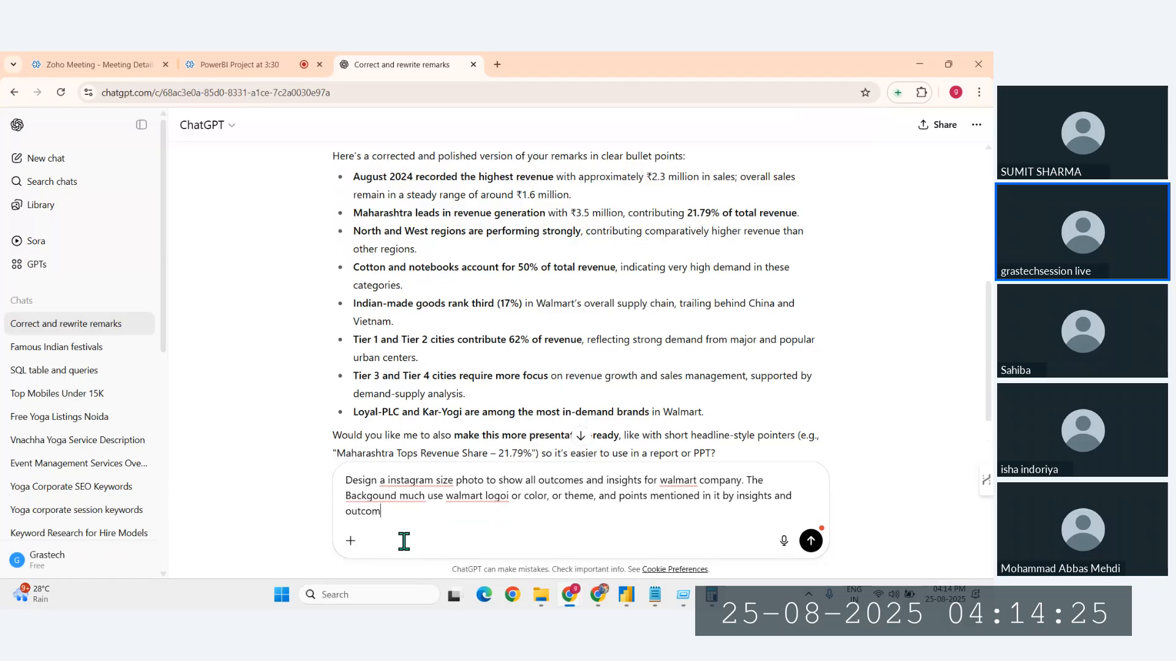
Step: Add the colour instruction "use blue and yellow theme to designing and divide" to the prompt
text(es. use blue and )
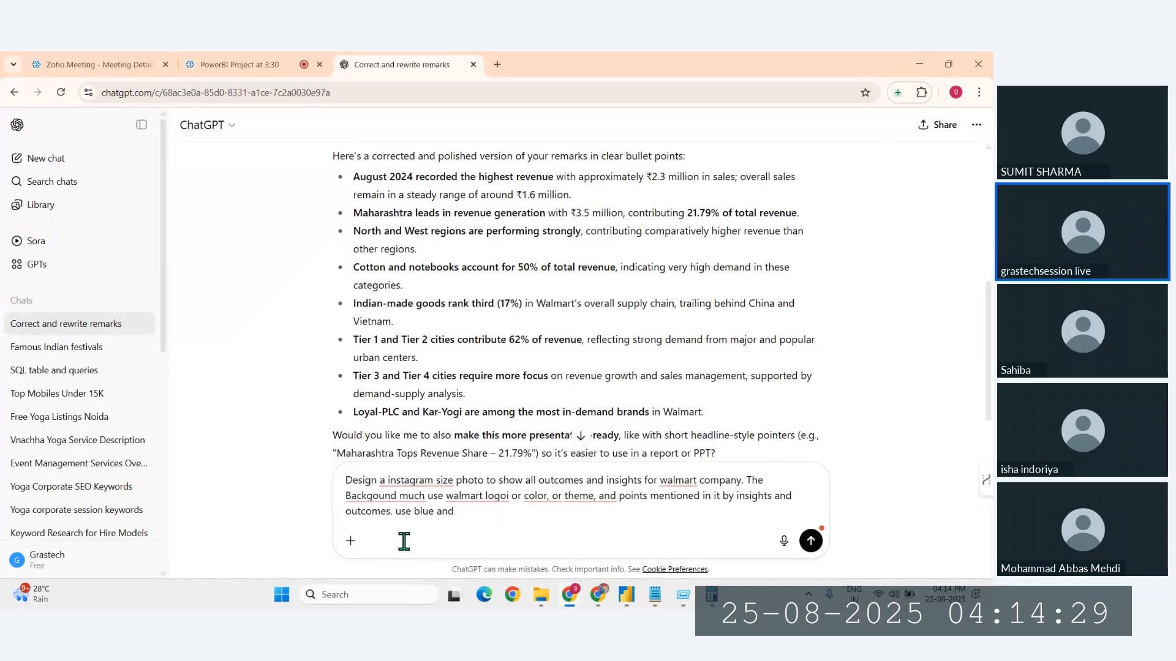
text(yellow theme t)
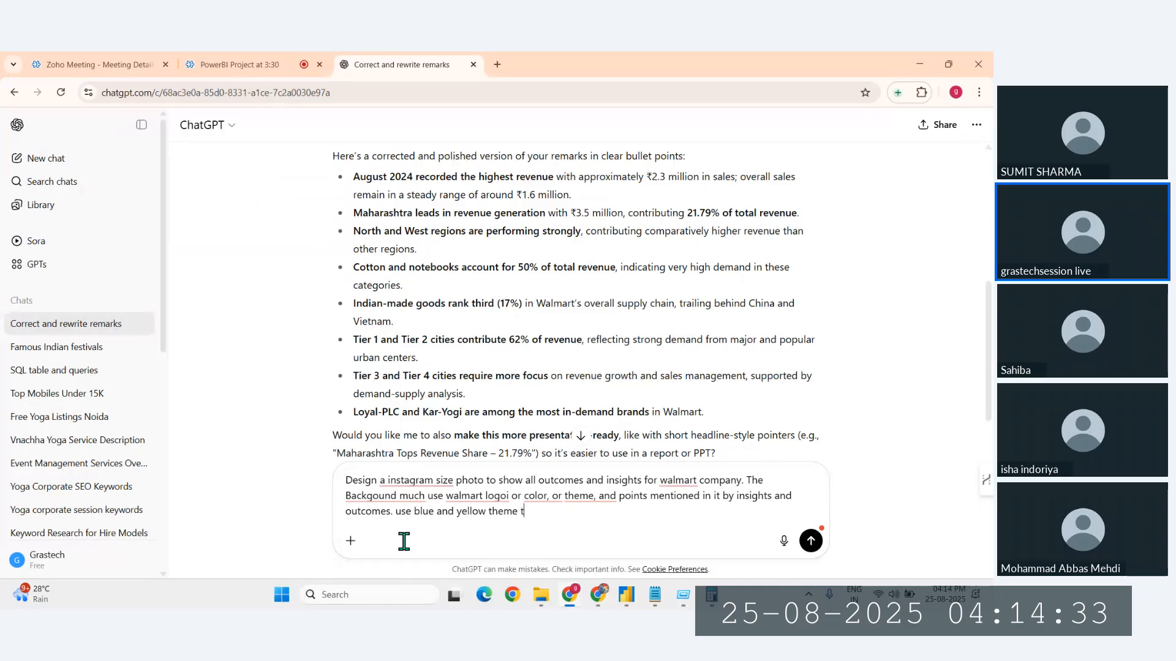
text(o design)
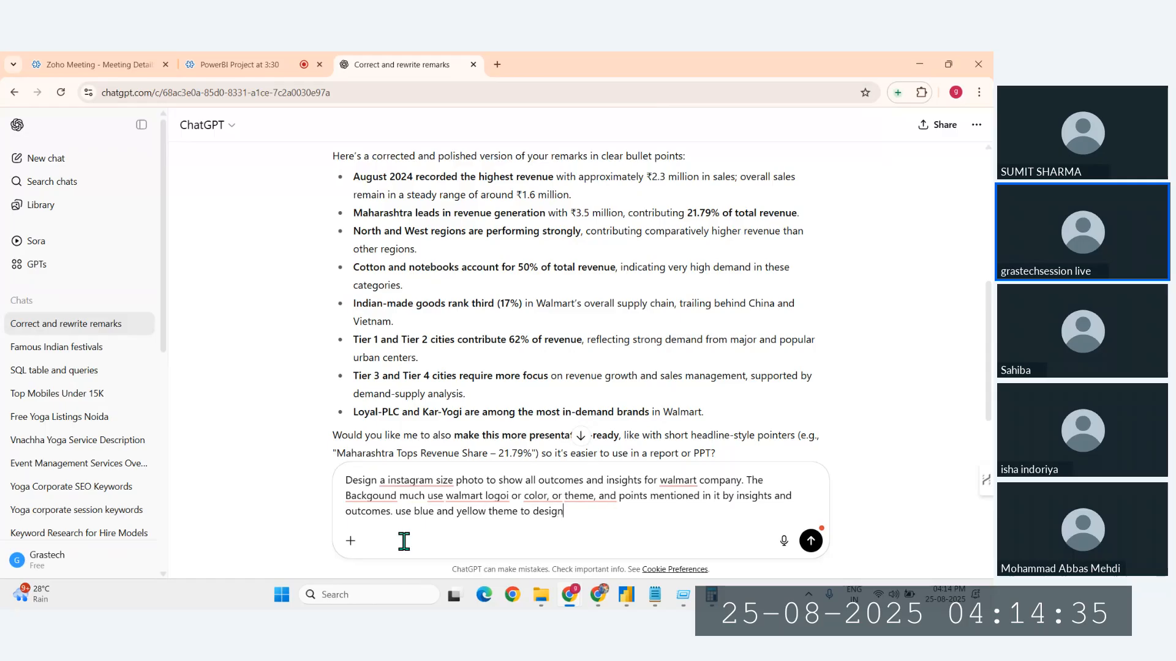
text(ing and divid)
text(e)
key(BackSpace)
text(ivide)
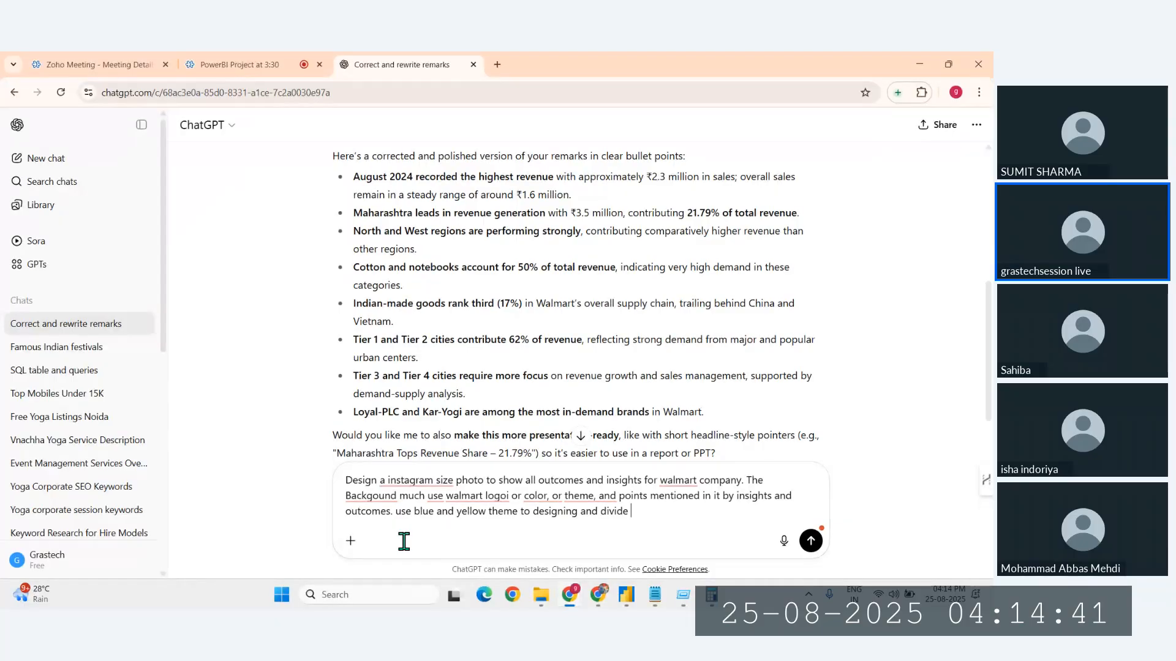
Step: Complete the layout instruction in the prompt with "image in to 4 parts to show all insights,"
text( image in to )
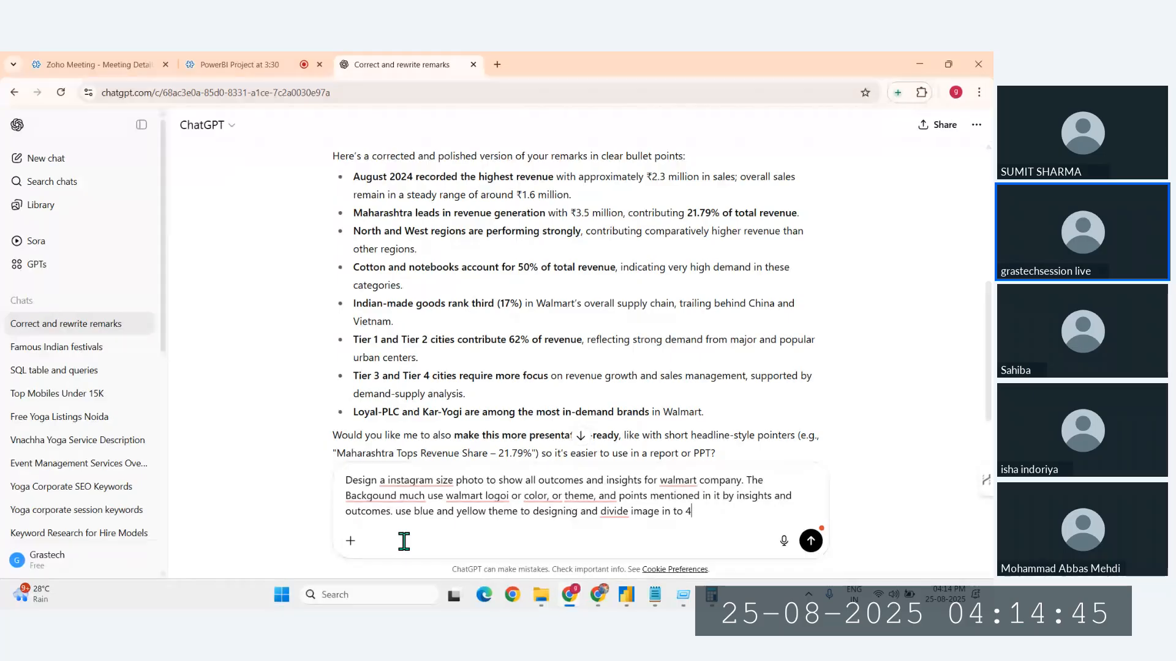
text(4 parts to sgo)
key(BackSpace)
key(BackSpace)
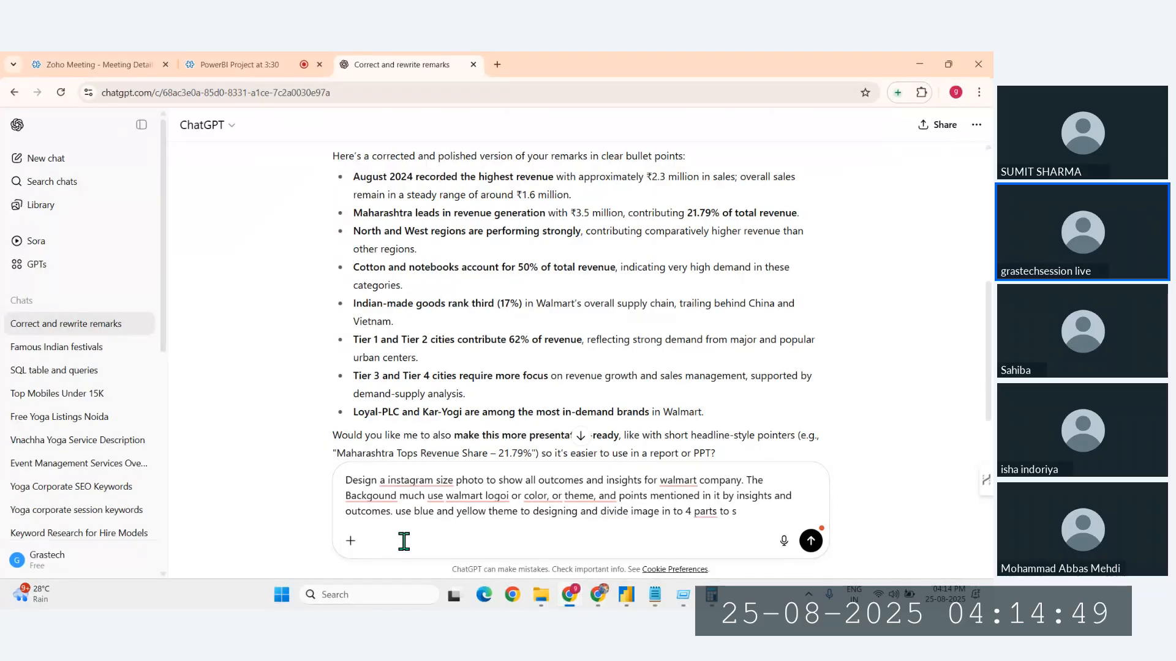
text(how all in)
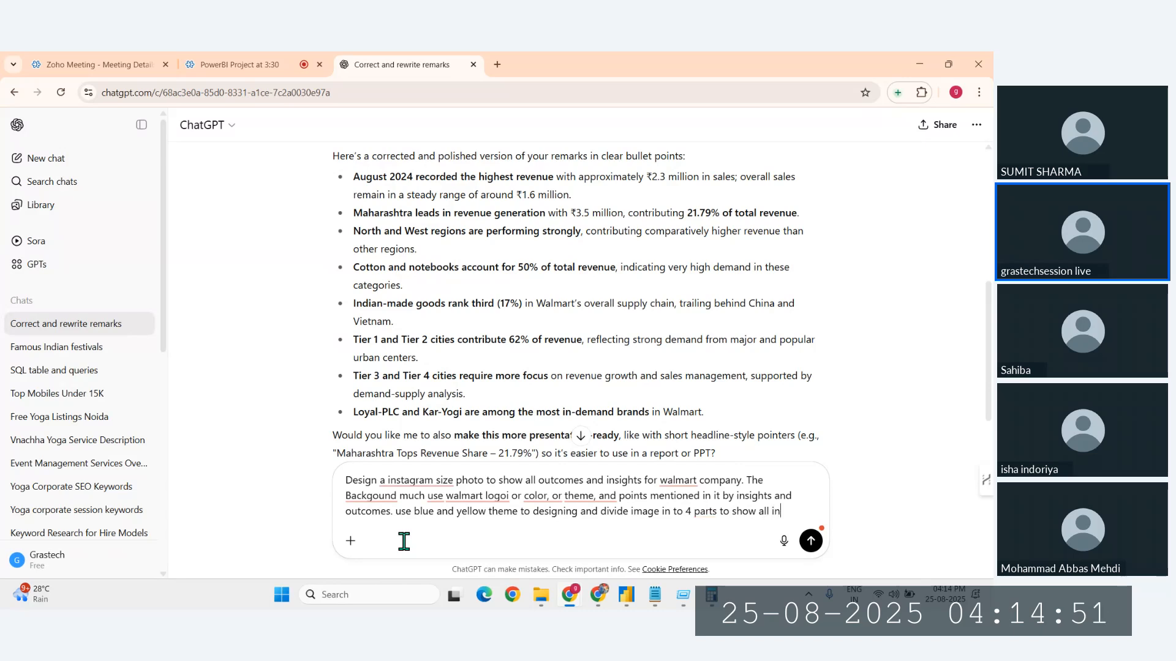
text(sights, the image qua)
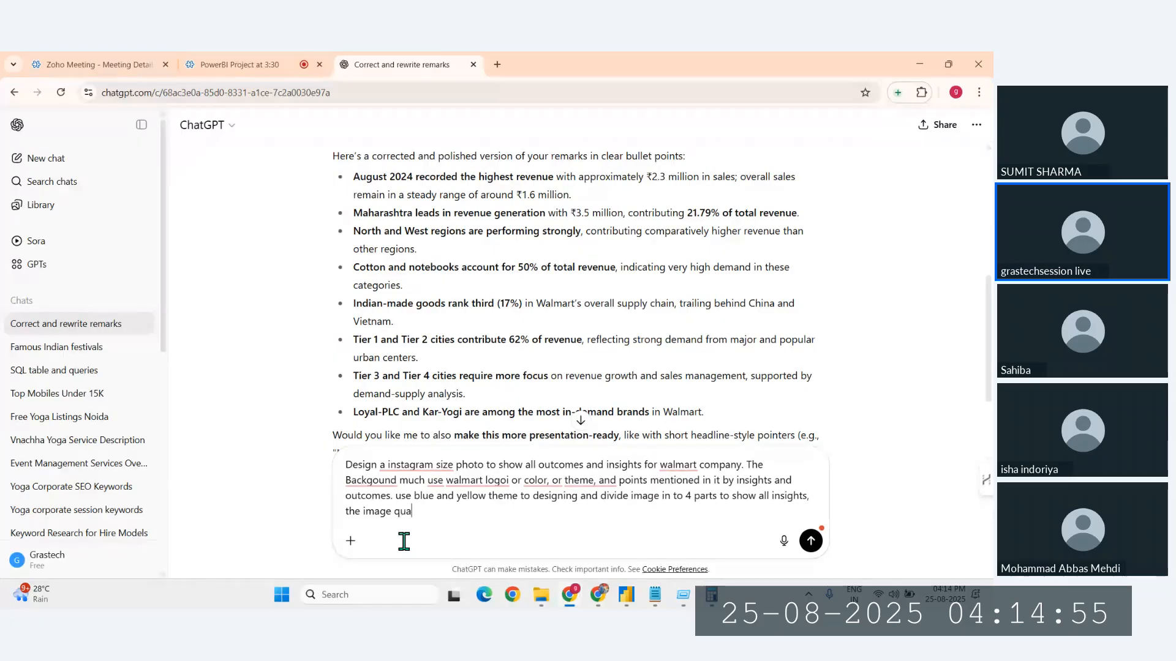
Step: Finish the prompt with "the image quality must be in 4k hper realistic, cinametic generetae image" and send it
text(lity must be)
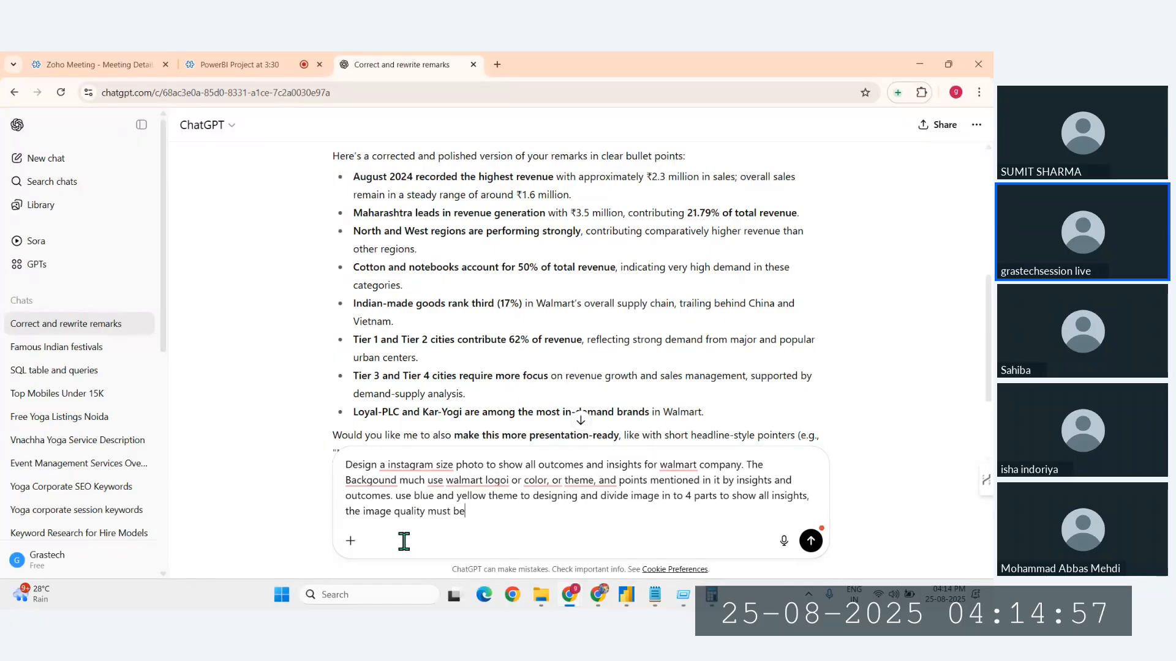
text( in 4k)
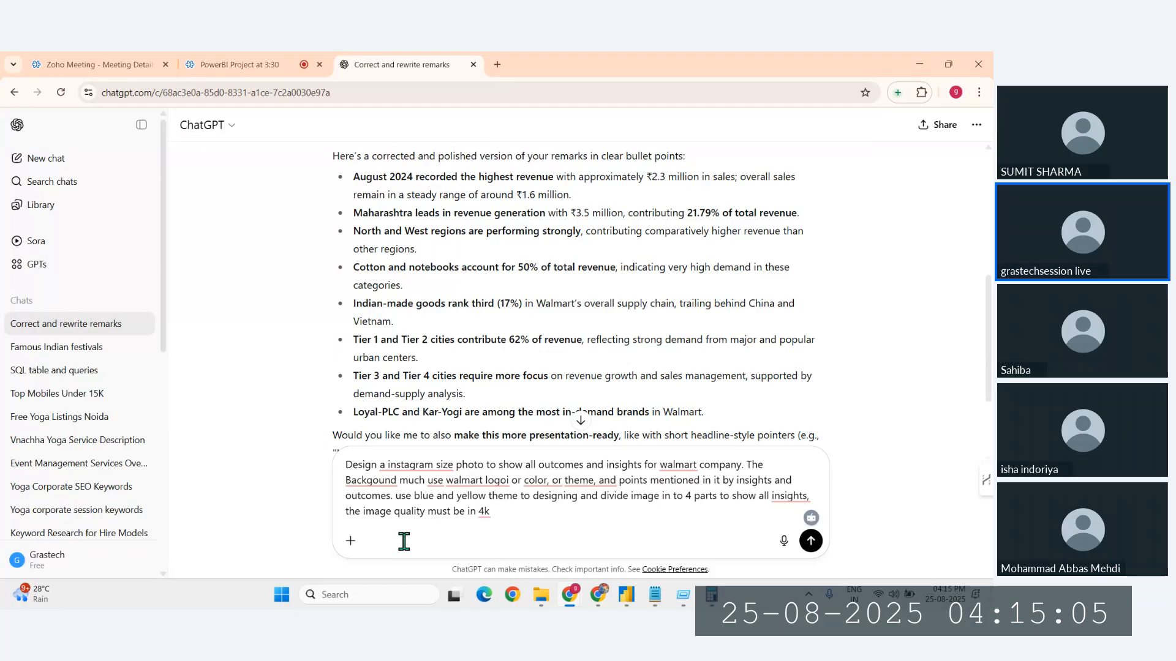
text(hper realistic,)
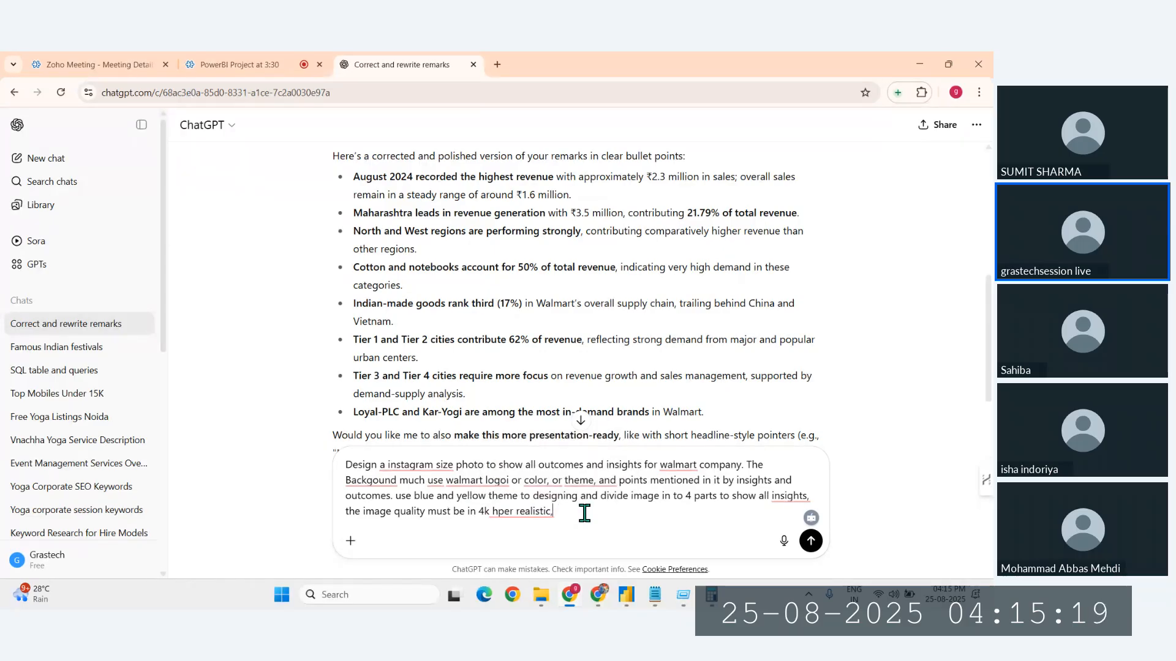
text(genertae)
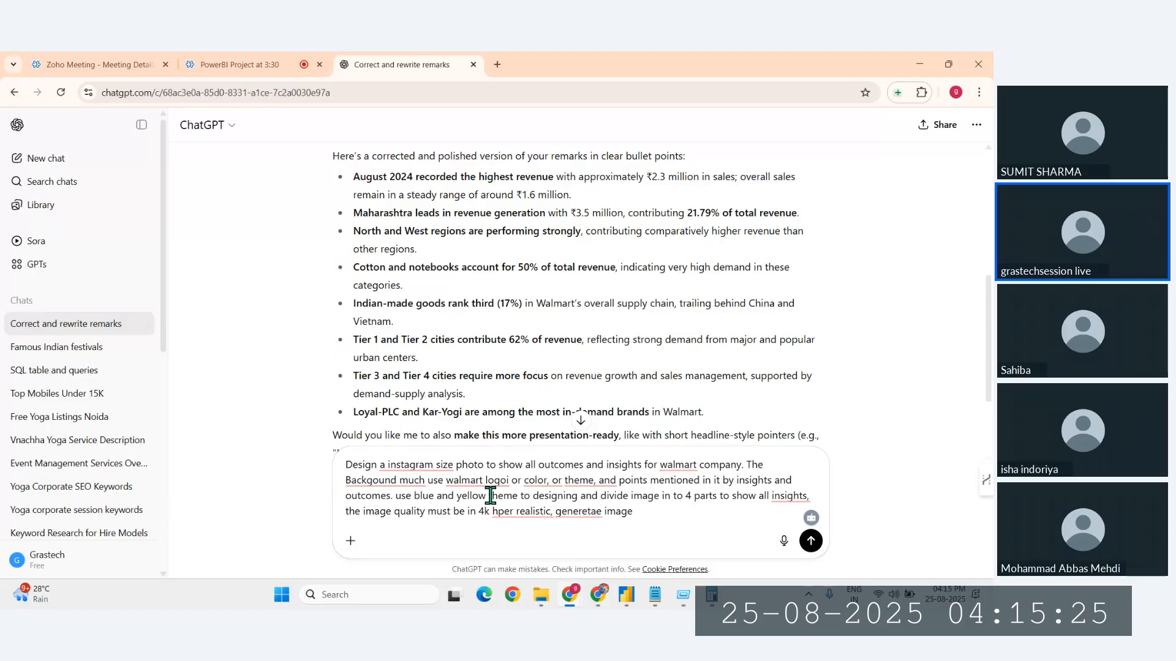
click(556, 511)
text(cinametic)
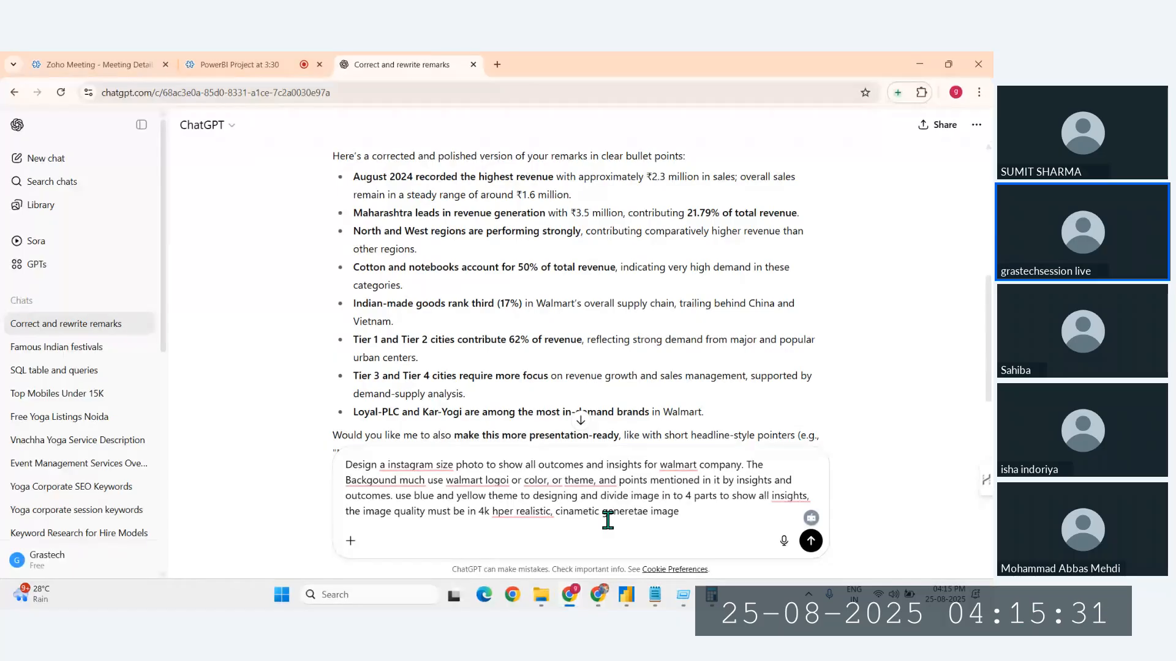
key(Return)
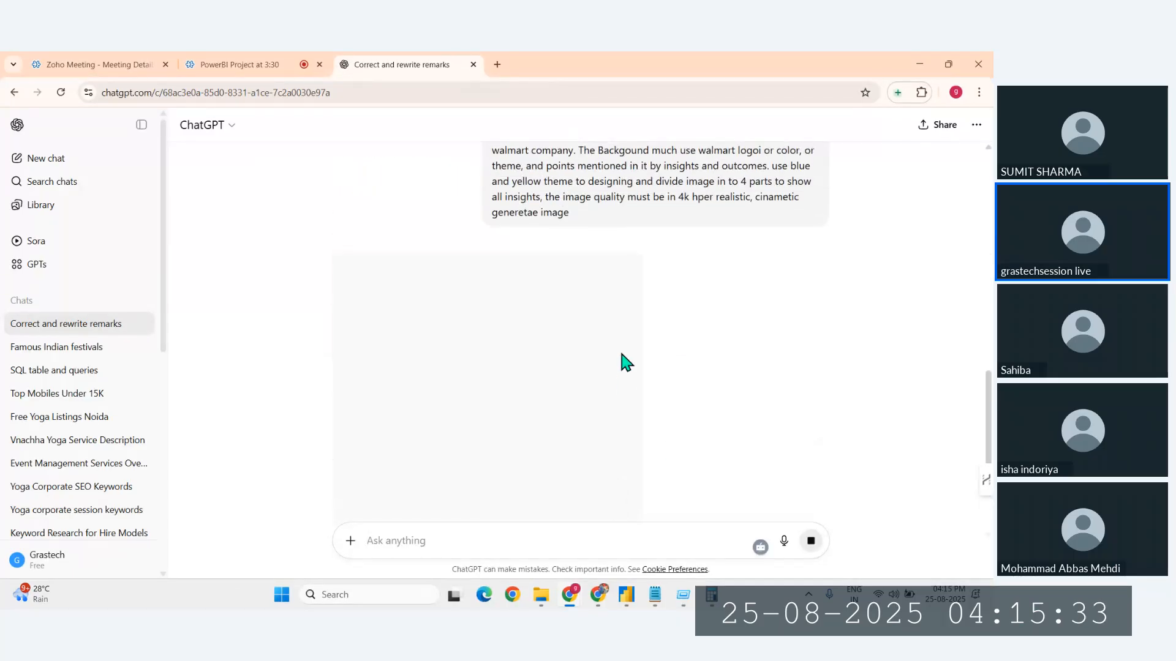
scroll(619, 348, up, 3)
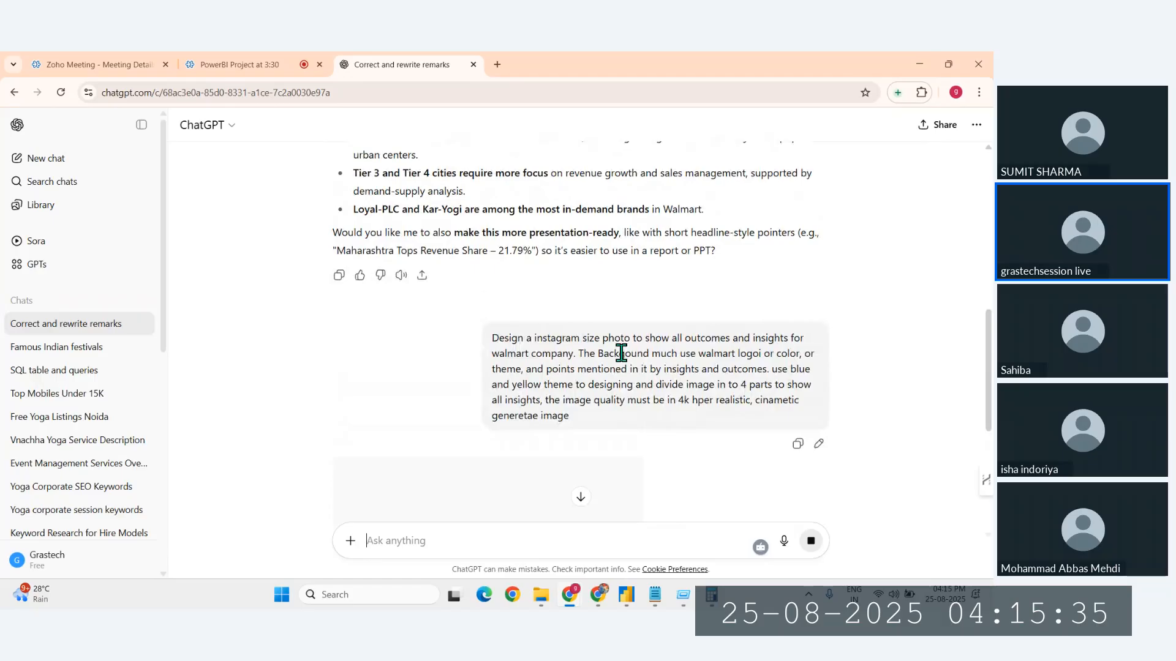
scroll(621, 353, up, 1)
scroll(591, 394, down, 4)
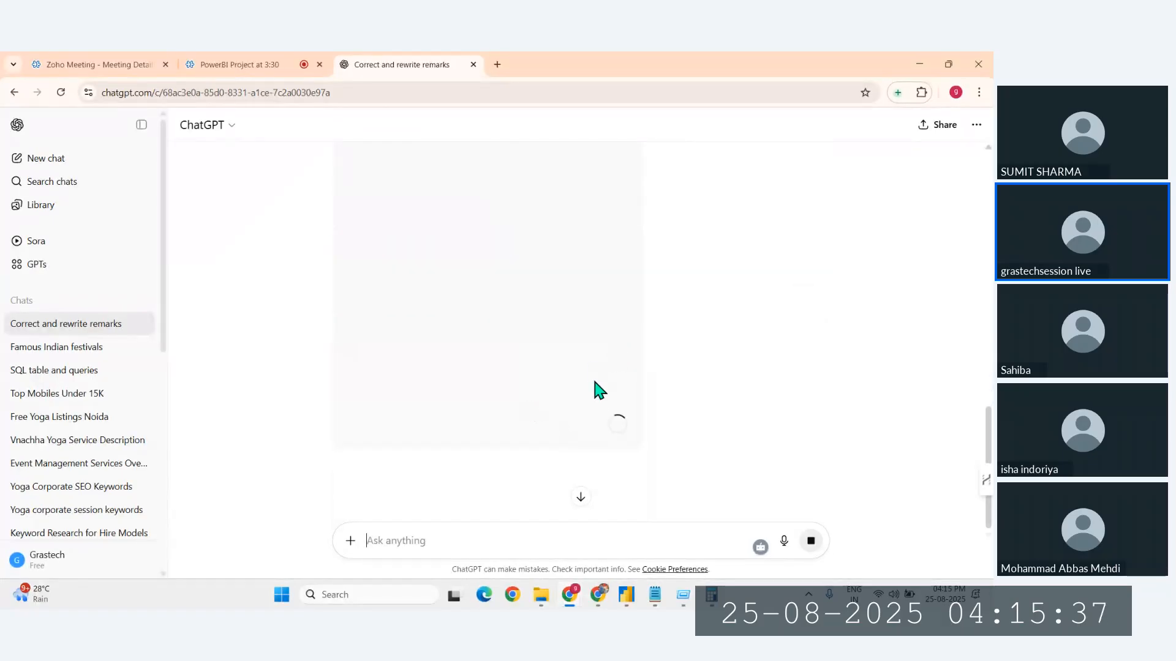
scroll(593, 382, down, 1)
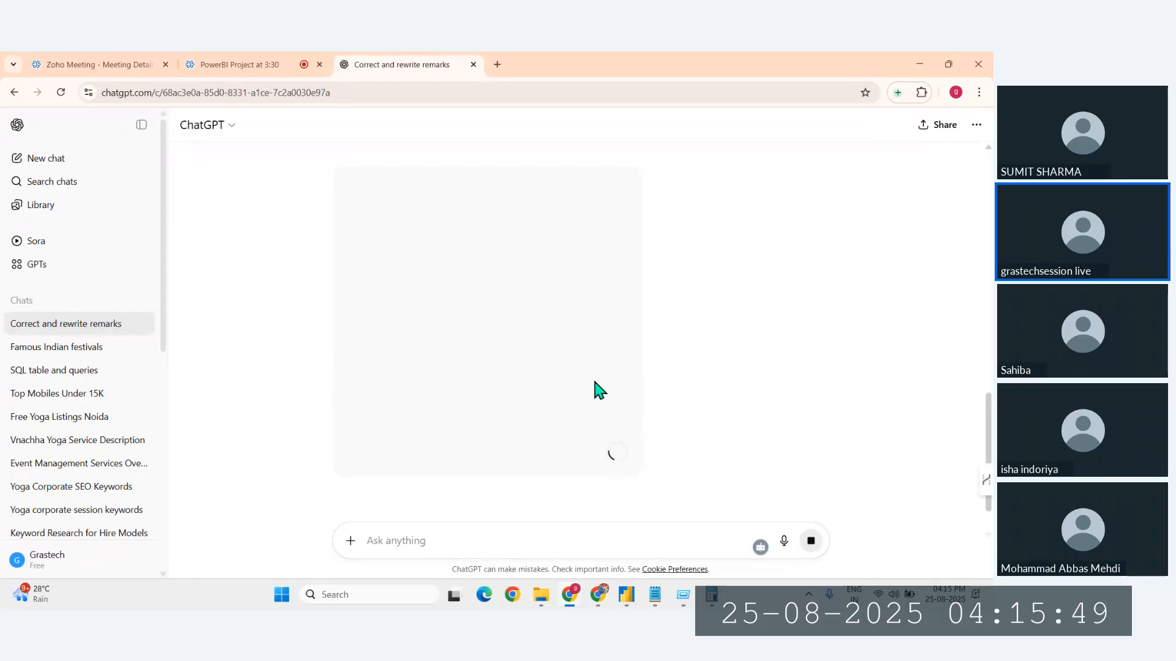
Step: Switch to Notepad to look over the original Walmart remarks and return to the ChatGPT conversation
click(625, 605)
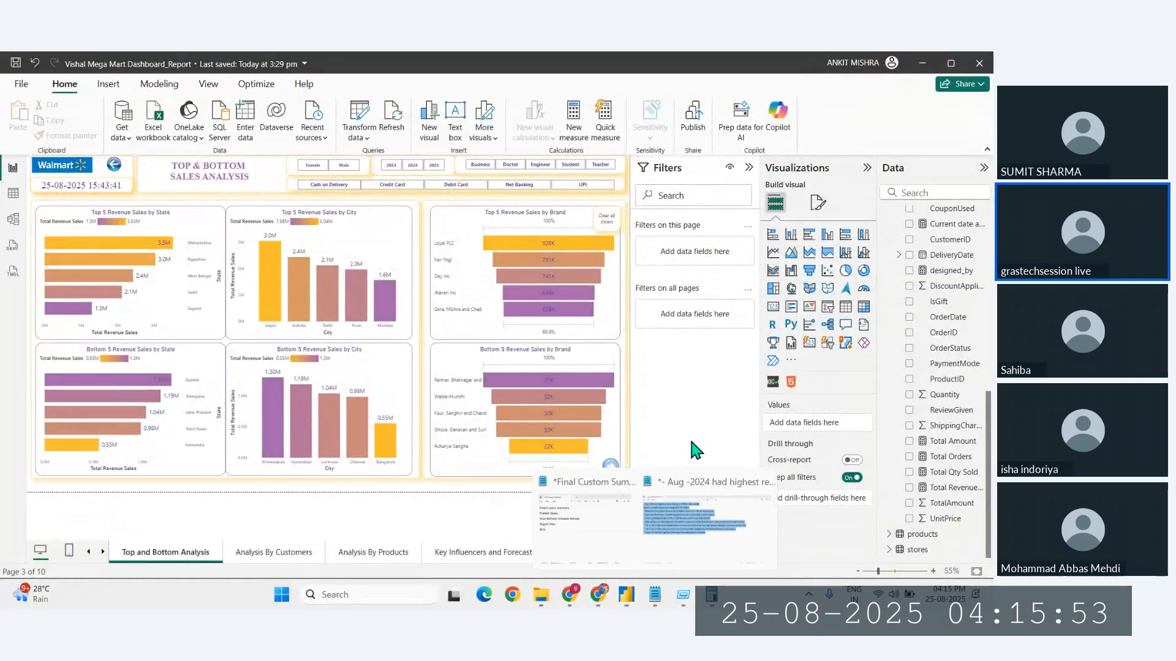
click(709, 521)
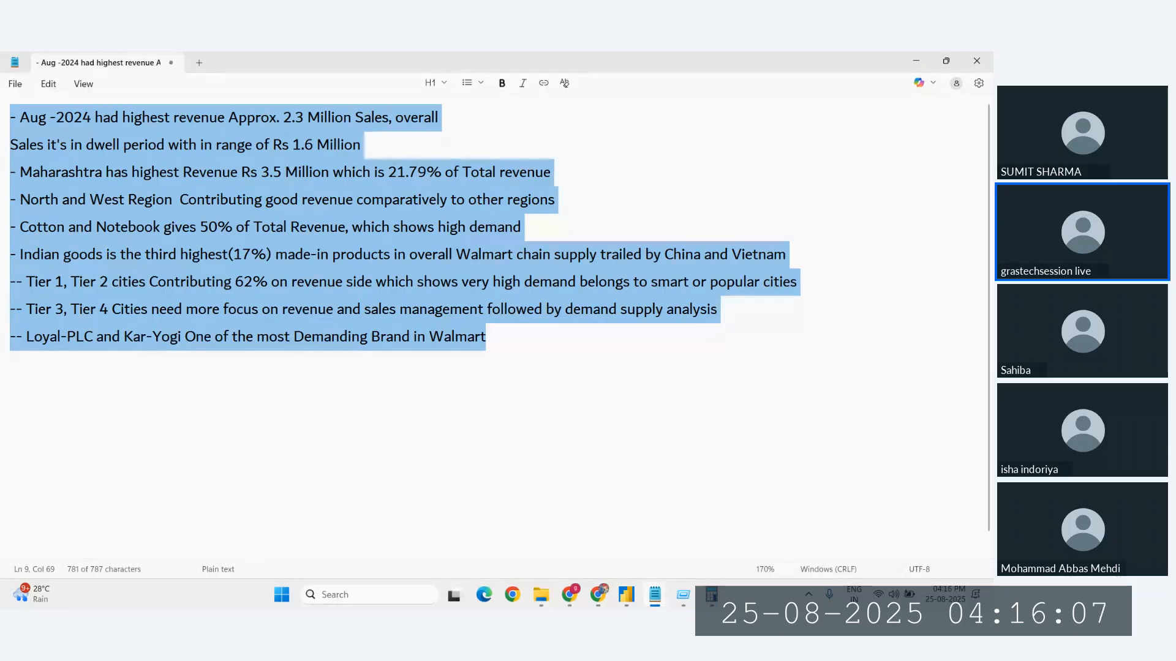
click(630, 604)
click(600, 596)
click(570, 595)
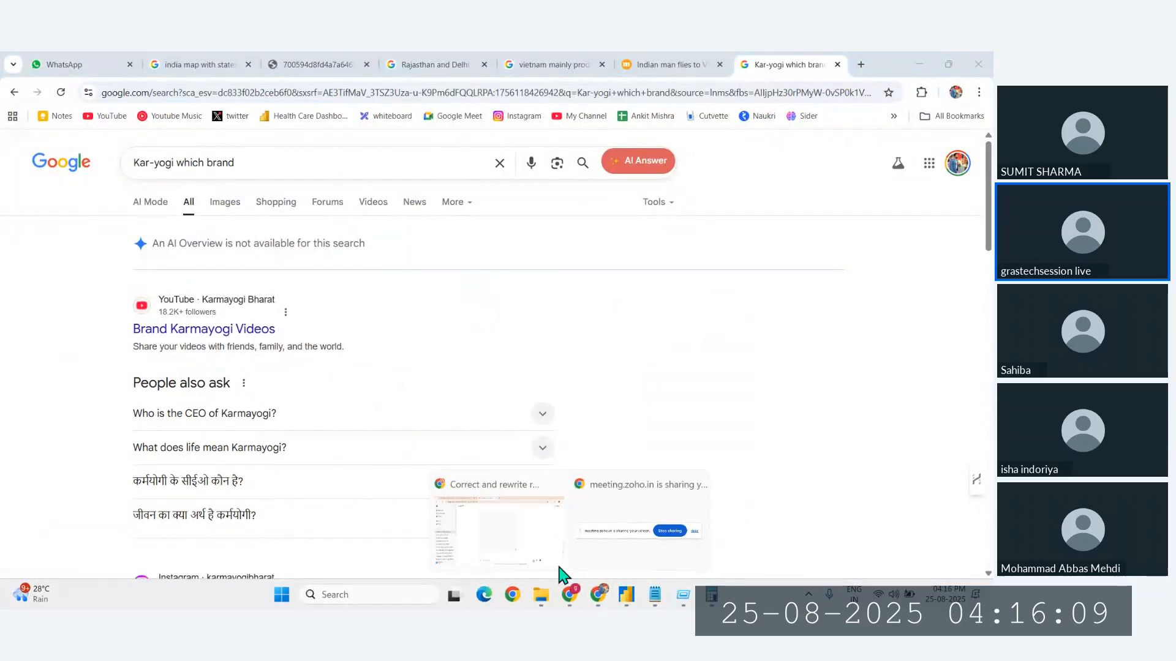
click(533, 549)
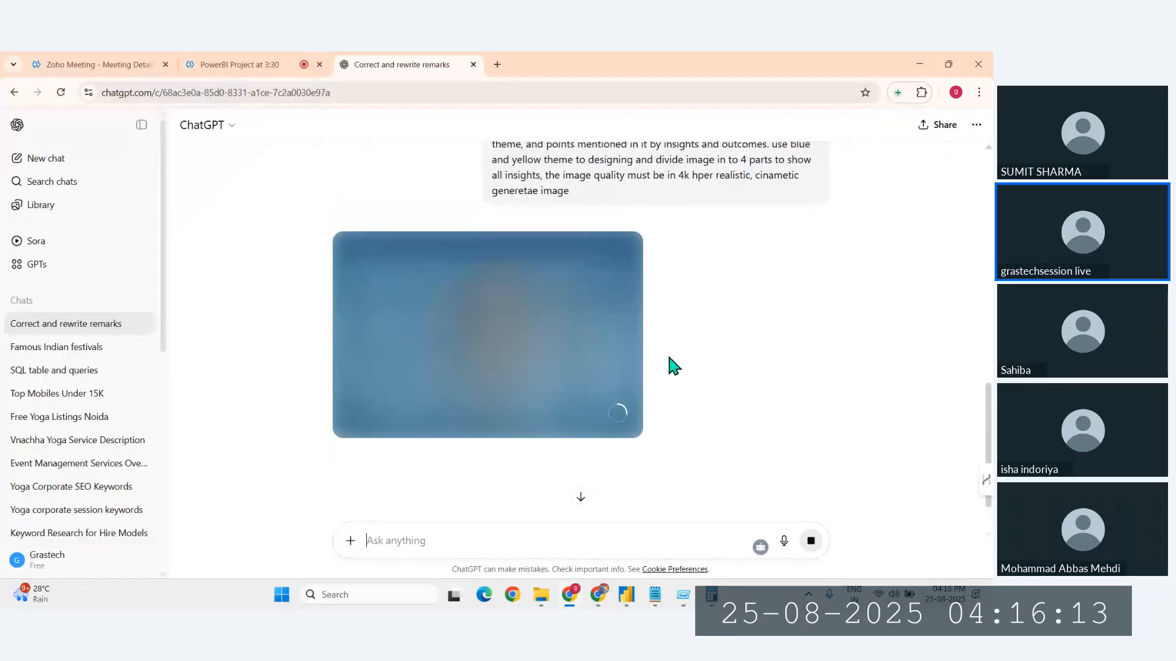
Step: Check the image being generated and reread the submitted design prompt and the corrected bullet points above it
scroll(669, 357, up, 4)
scroll(633, 329, down, 2)
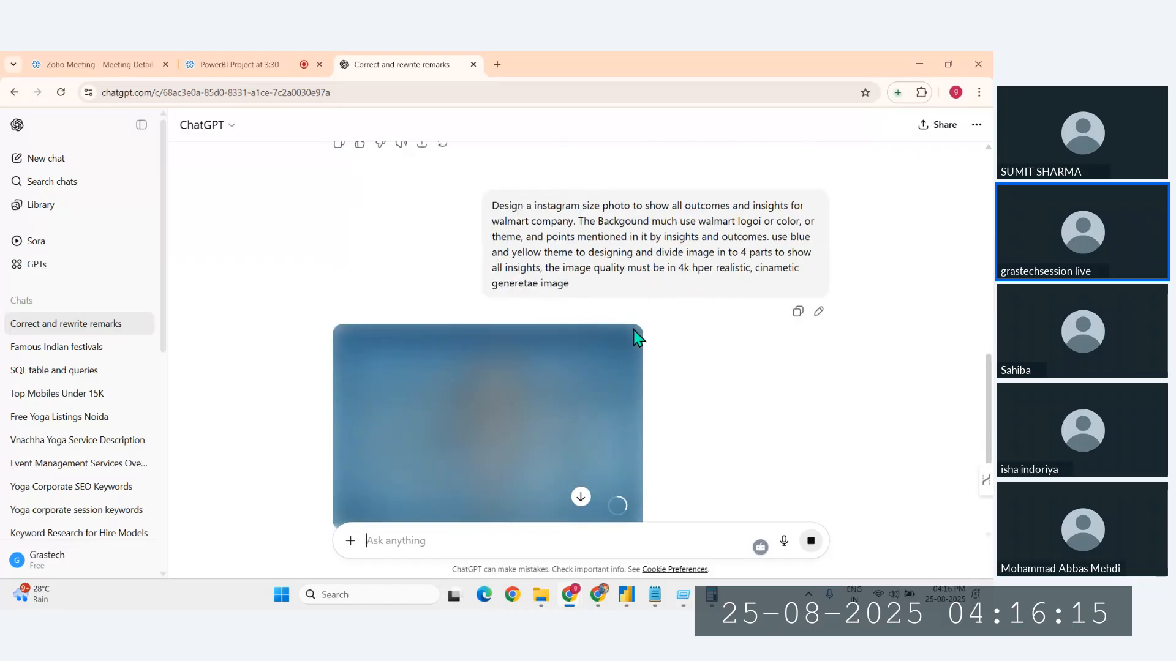
scroll(635, 336, down, 3)
scroll(595, 359, up, 6)
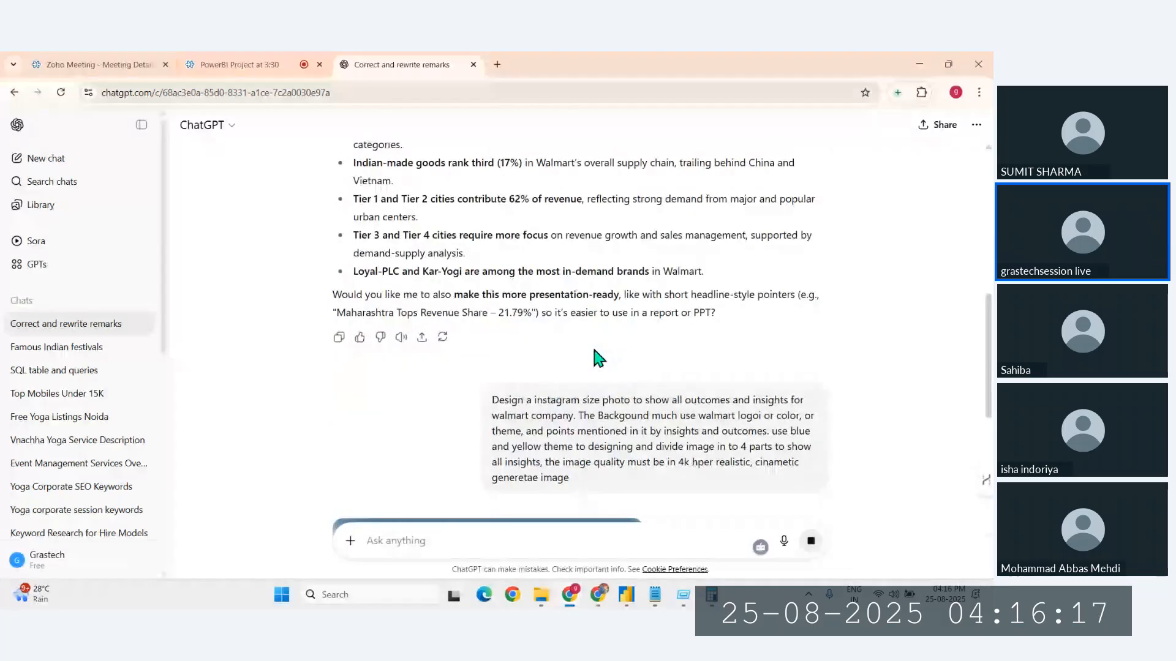
scroll(594, 352, up, 4)
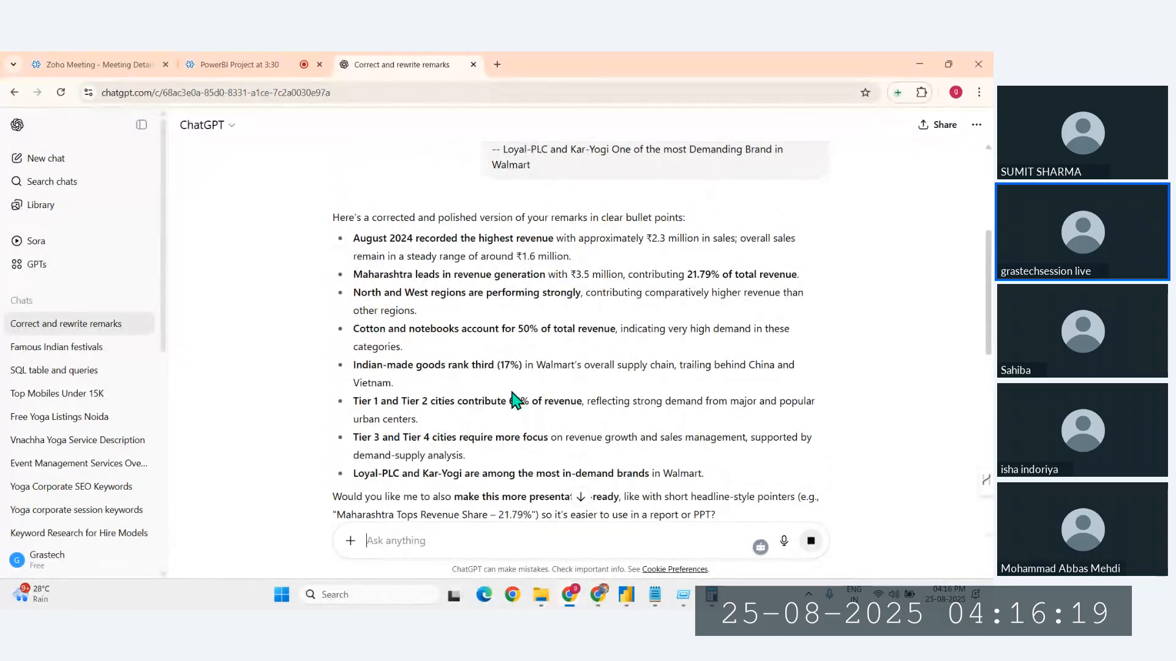
scroll(516, 401, down, 1)
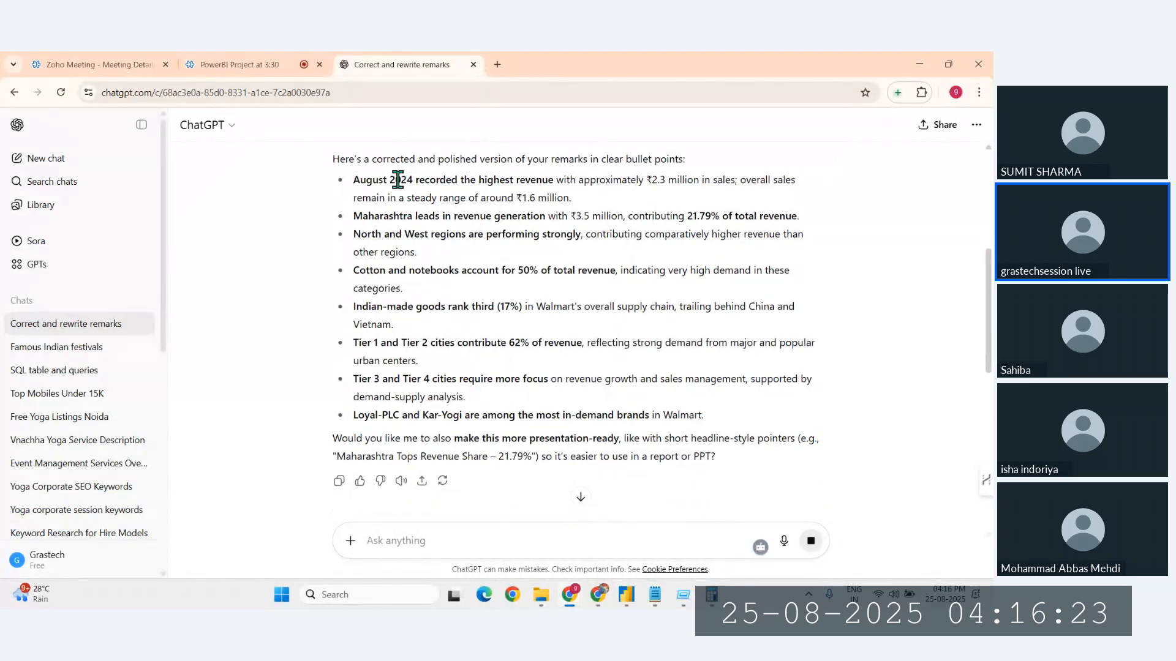
Step: Copy the eight corrected bullet points from the ChatGPT reply and replace the original remarks in Notepad with them
triple_click(571, 198)
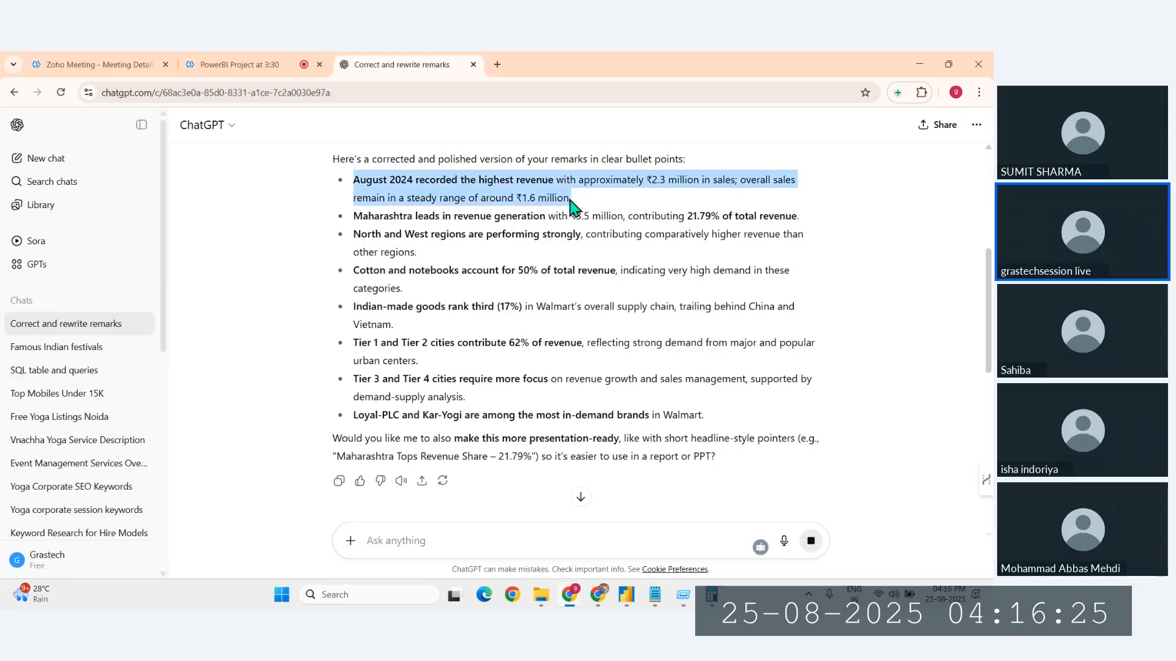
click(571, 200)
drag(355, 179, 713, 427)
key(ctrl+c)
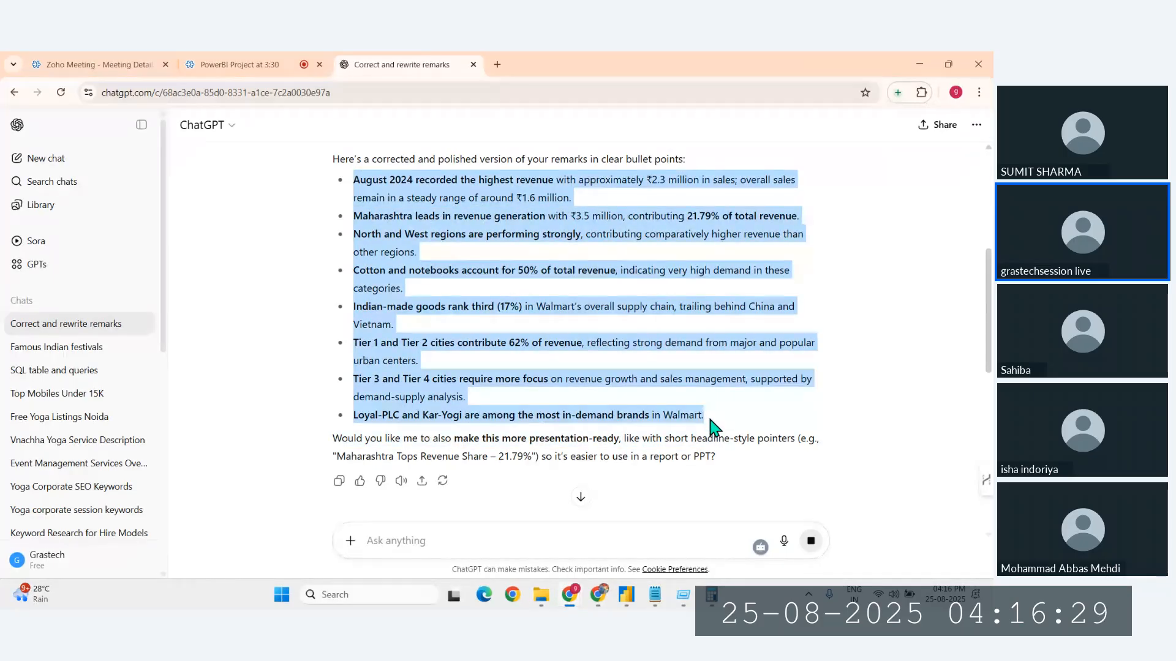
mouse_move(655, 595)
click(689, 561)
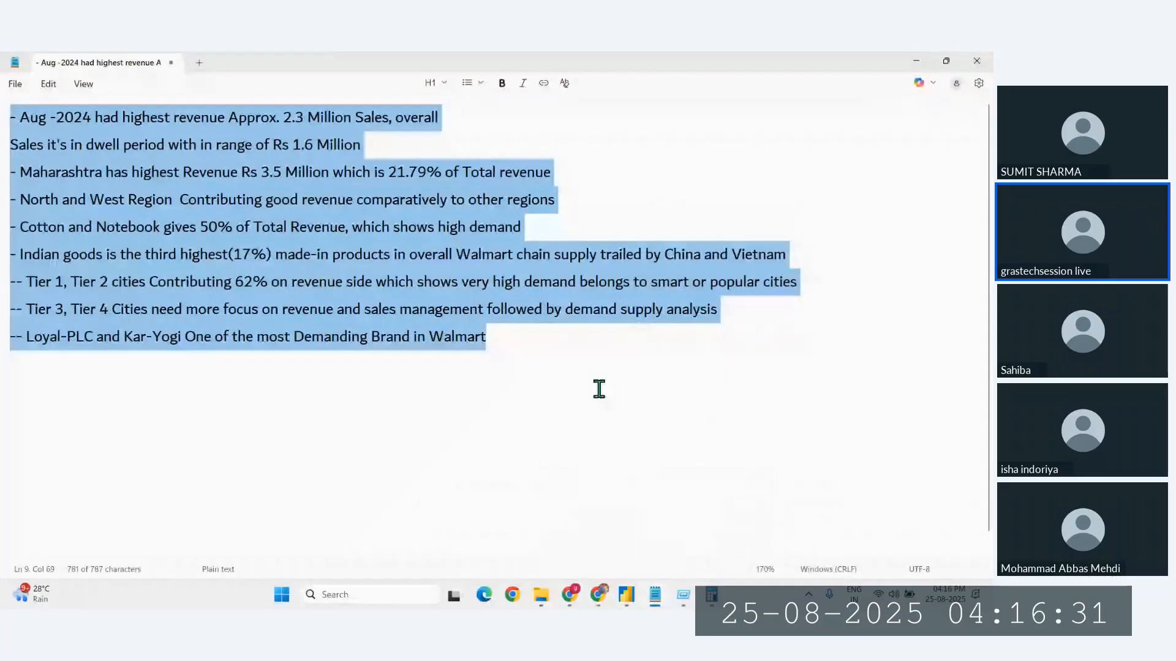
key(ctrl+v)
key(ctrl+minus)
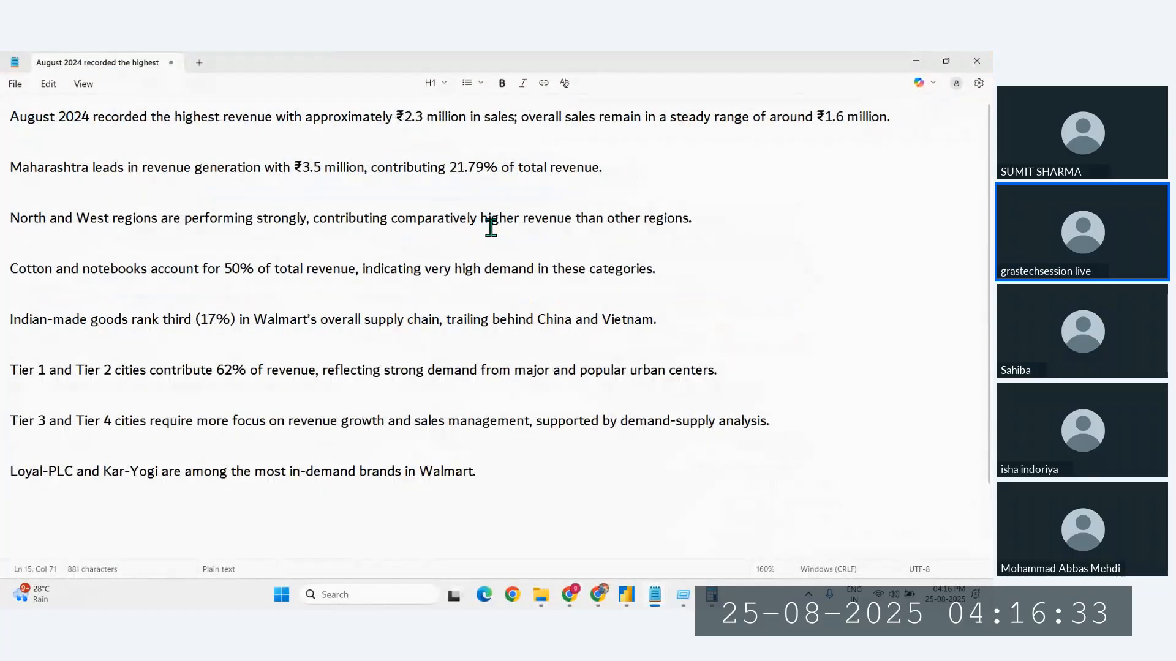
Step: Switch to the Power BI report and duplicate its Final Summary page
click(626, 595)
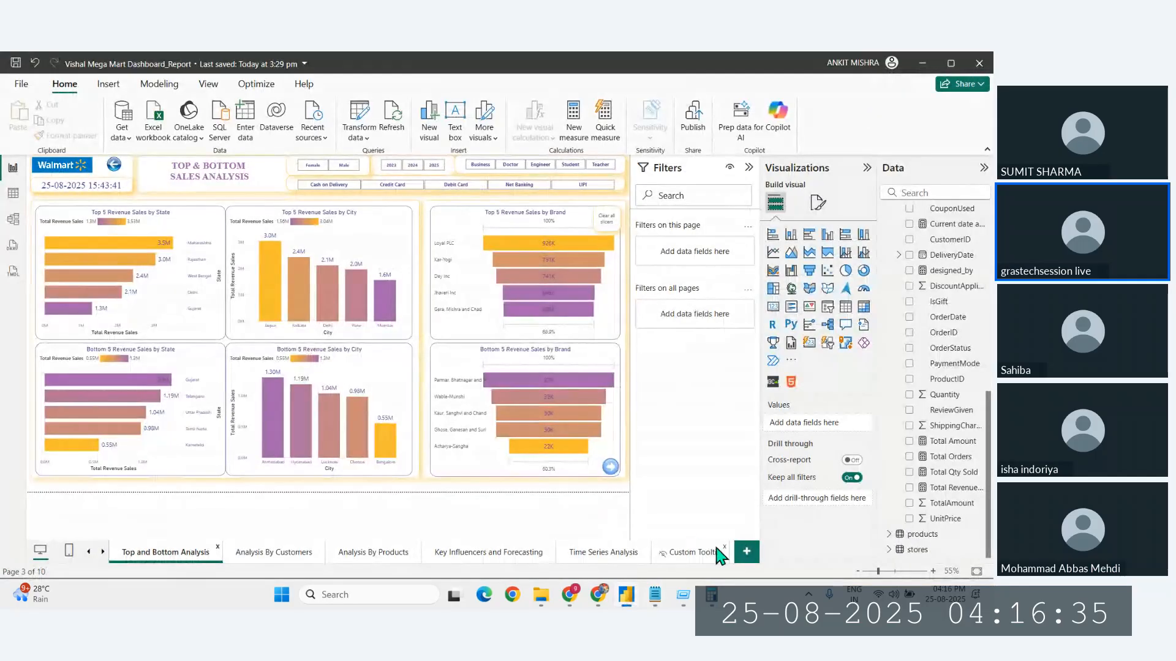
click(102, 552)
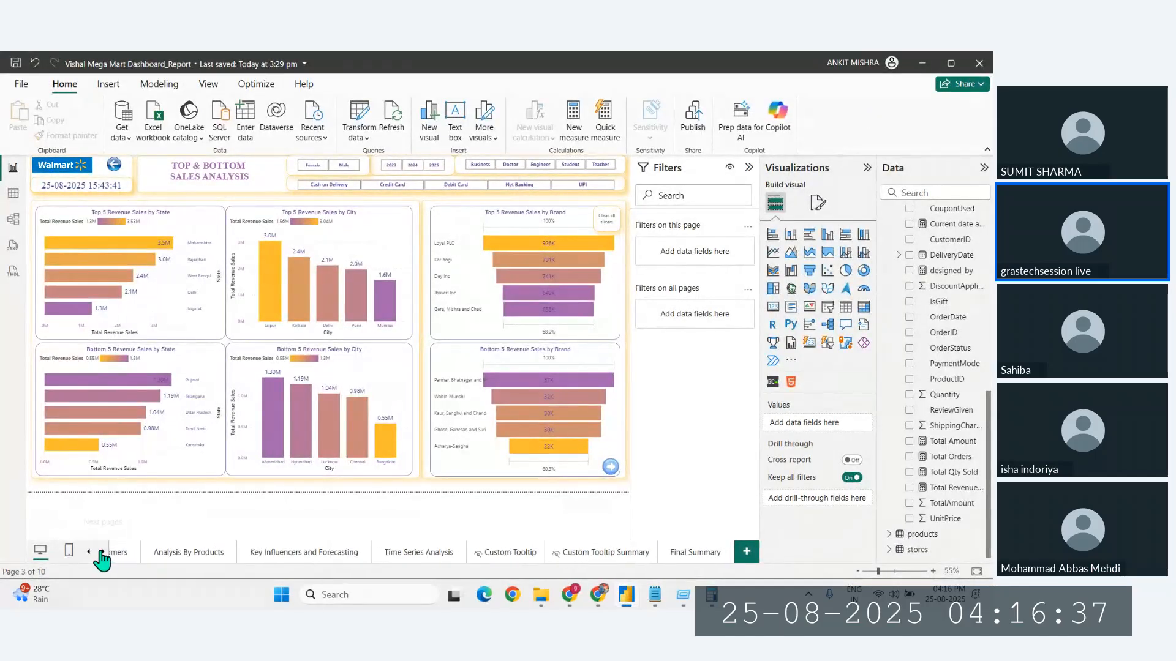
click(689, 555)
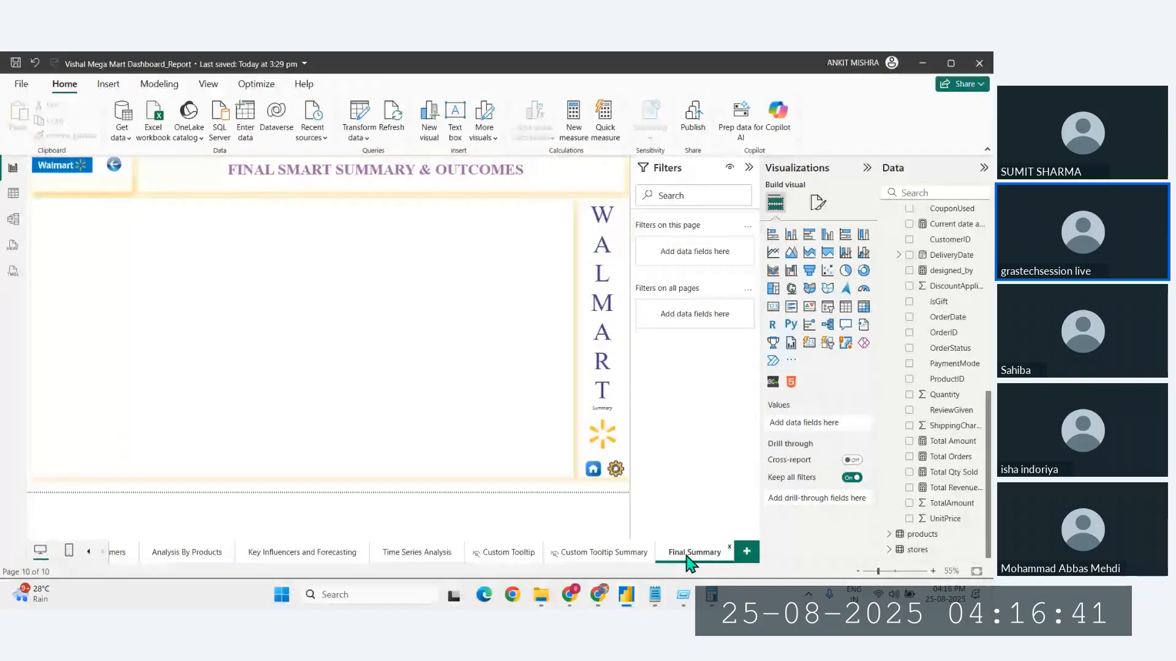
right_click(688, 557)
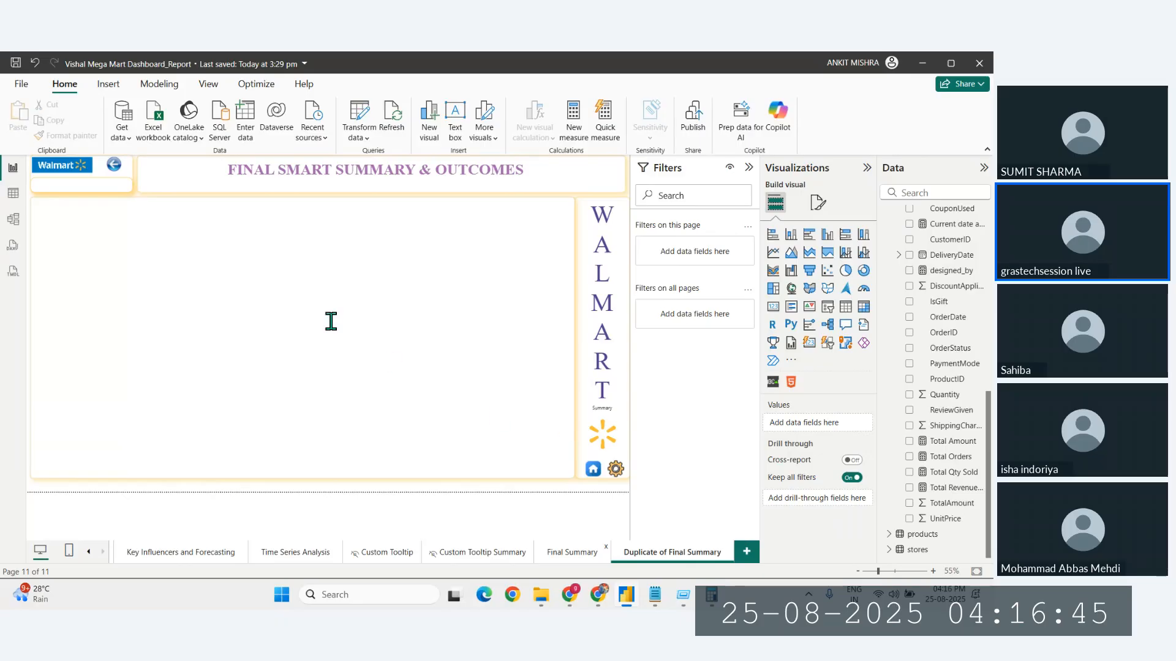
Step: Remove the text box about Total Customers by state from the duplicated summary page
click(408, 427)
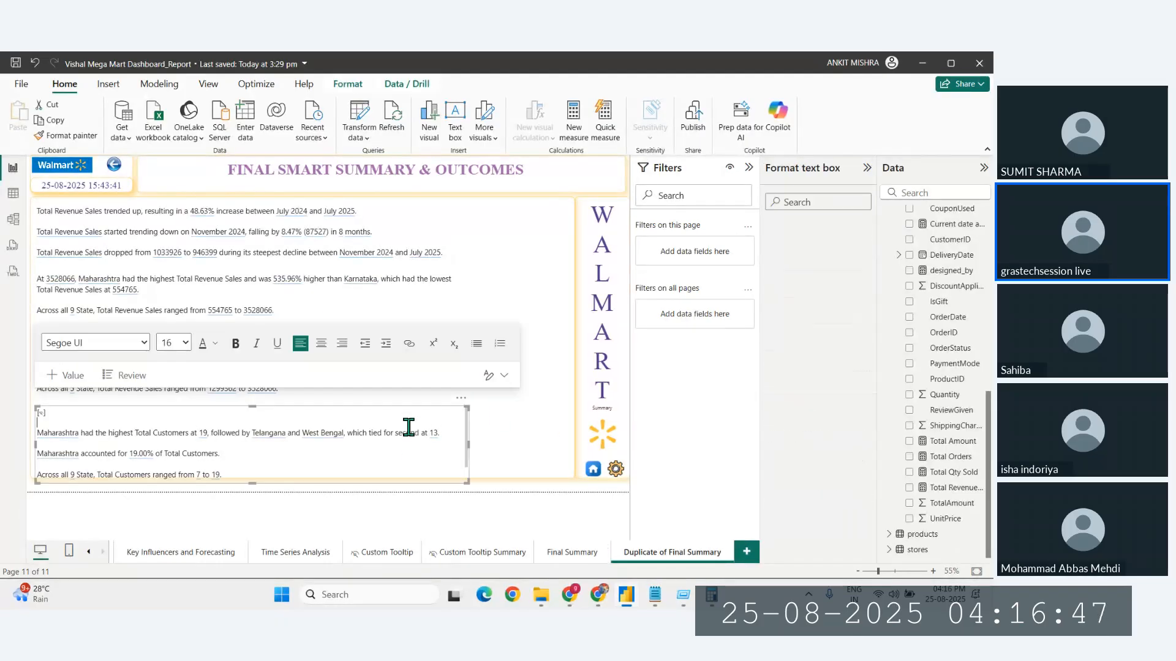
click(461, 398)
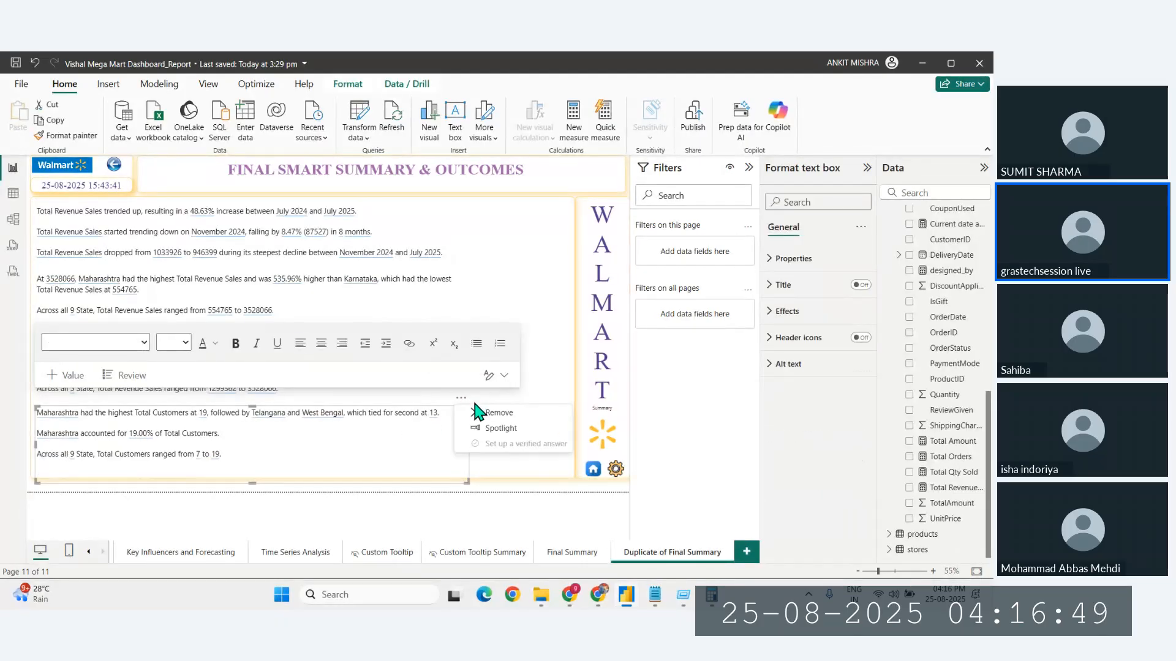
click(478, 411)
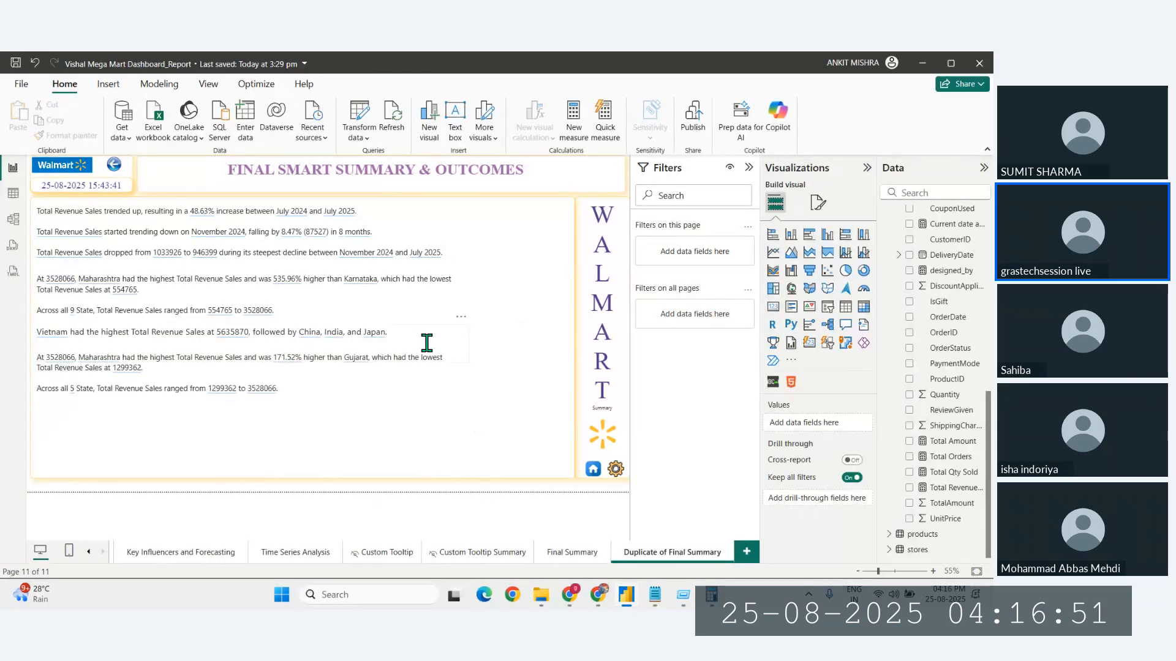
key(ctrl+a)
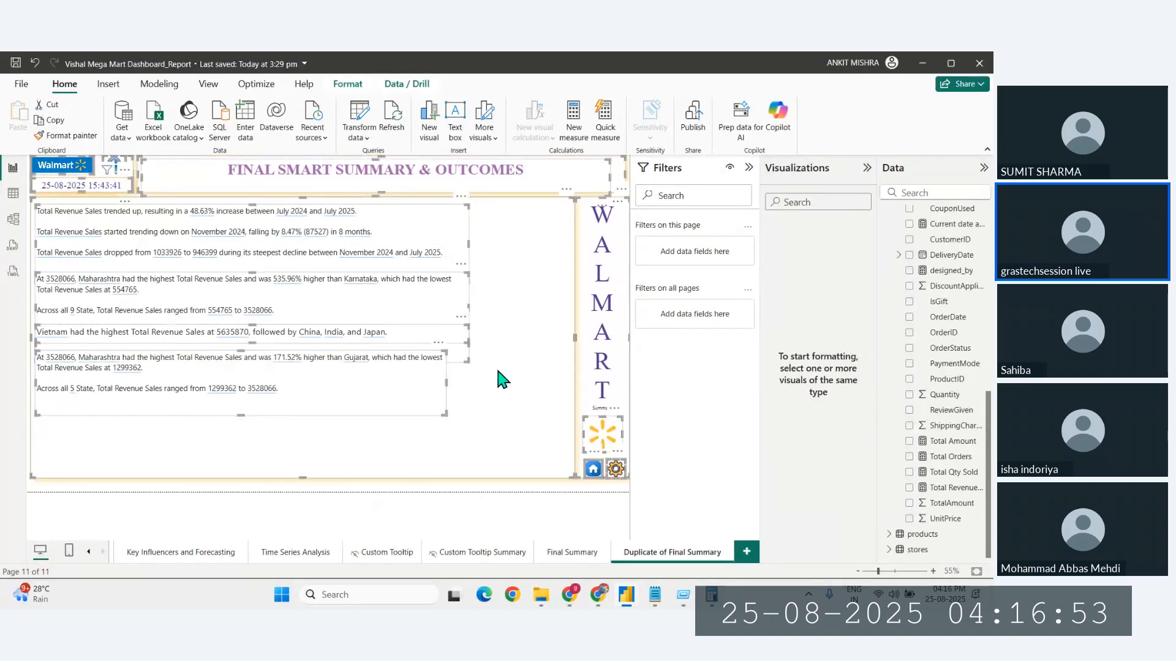
click(481, 415)
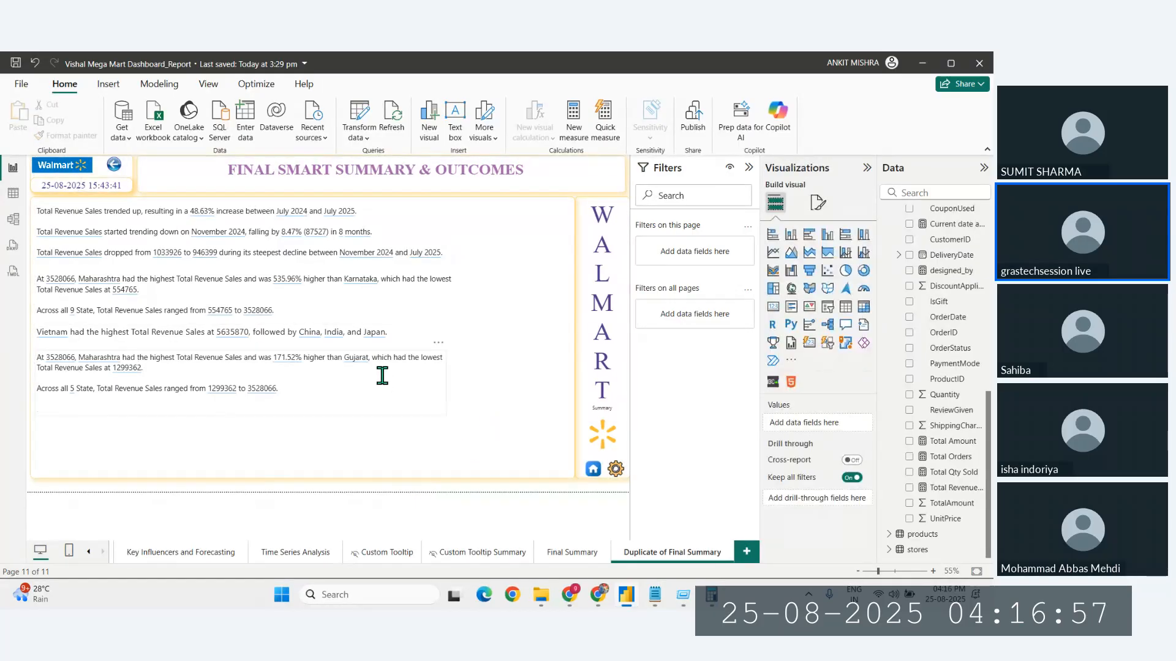
click(382, 376)
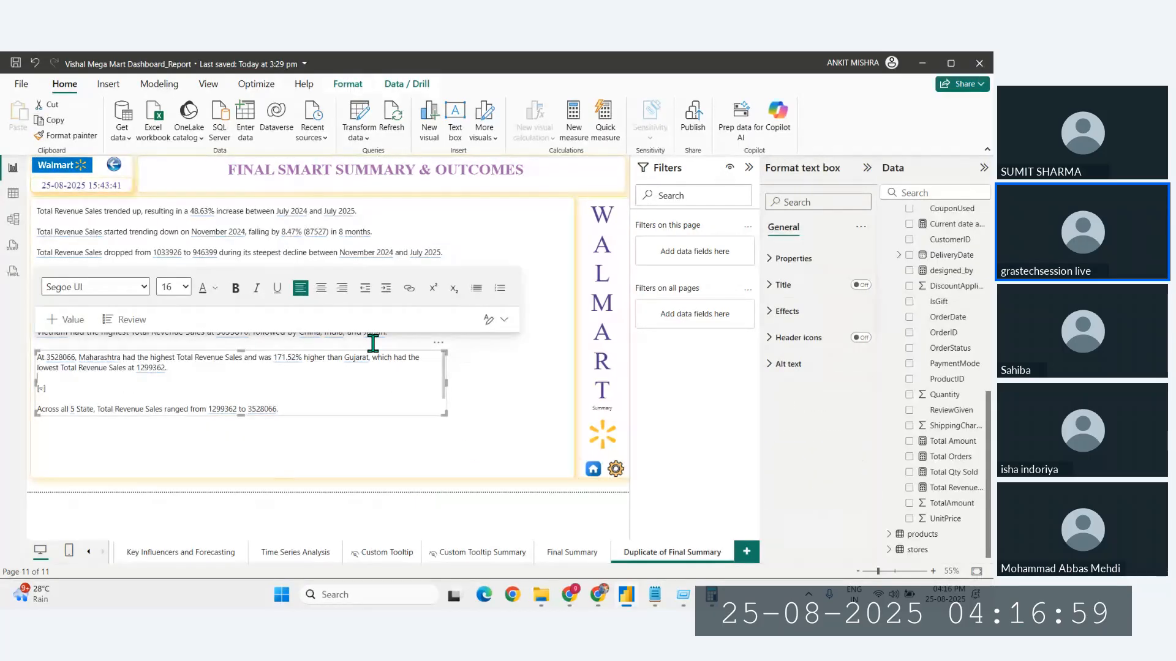
ctrl+click(373, 338)
ctrl+click(370, 287)
ctrl+click(300, 253)
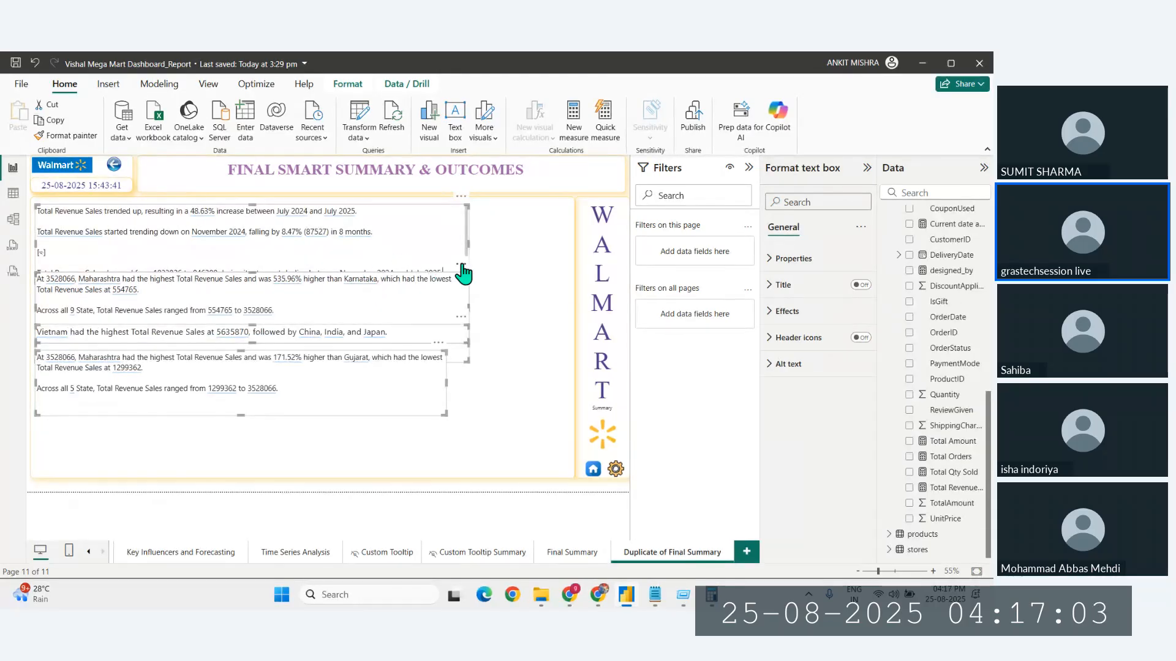
click(461, 268)
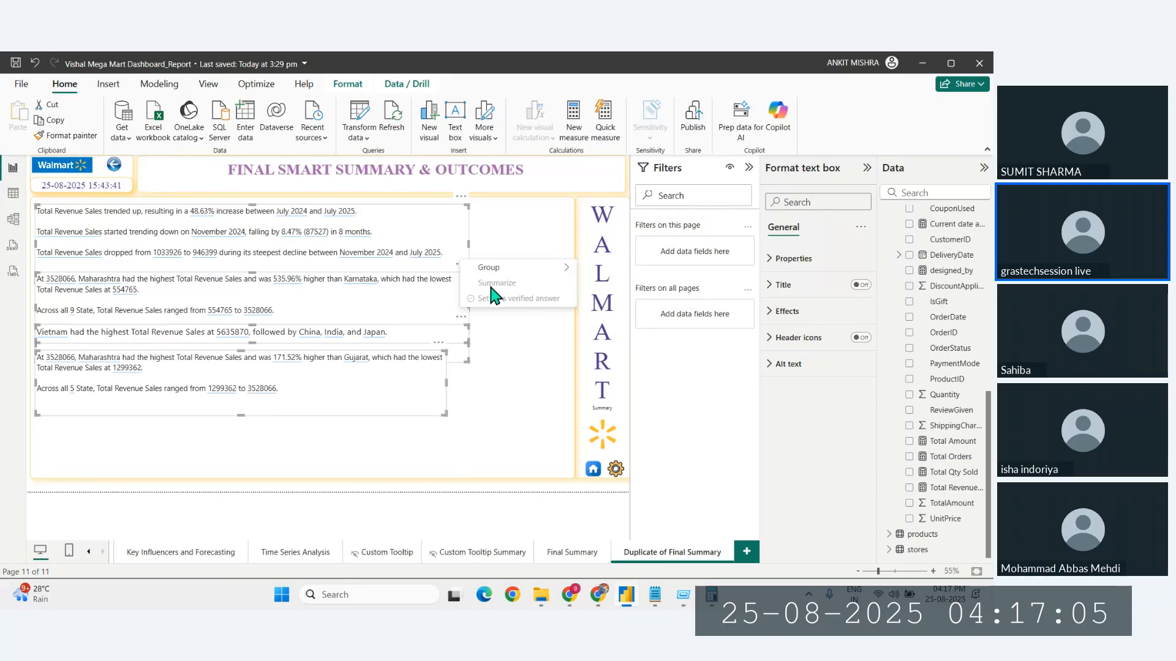
key(Escape)
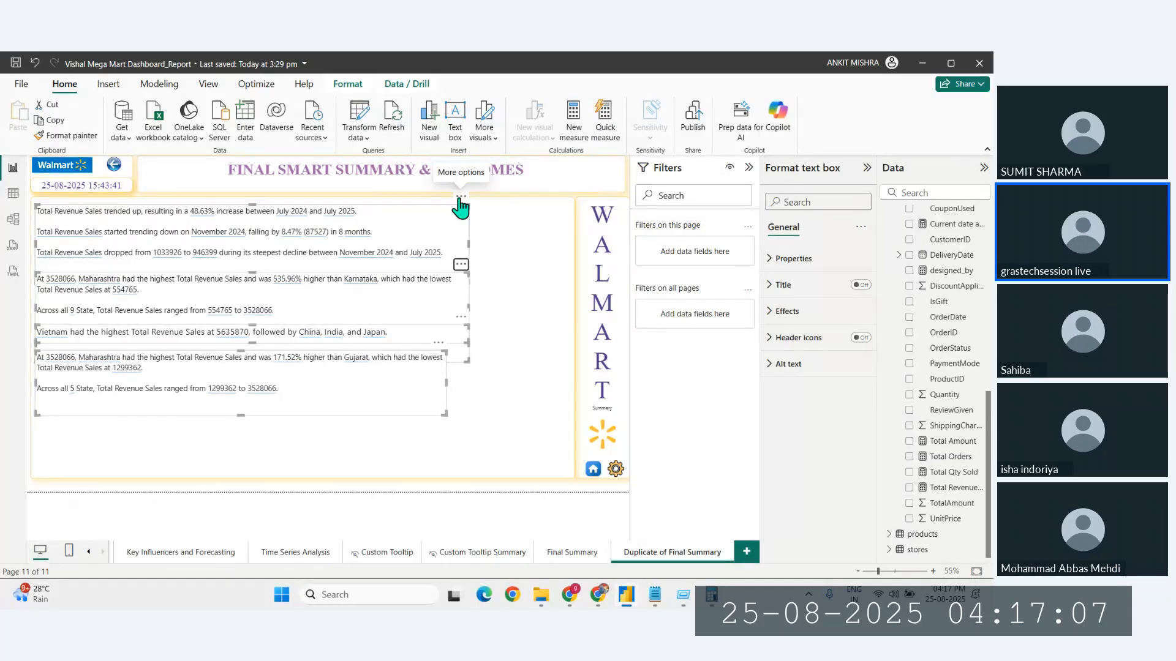
Step: Remove the four remaining summary text boxes about revenue sales from the duplicated page
click(461, 196)
click(487, 212)
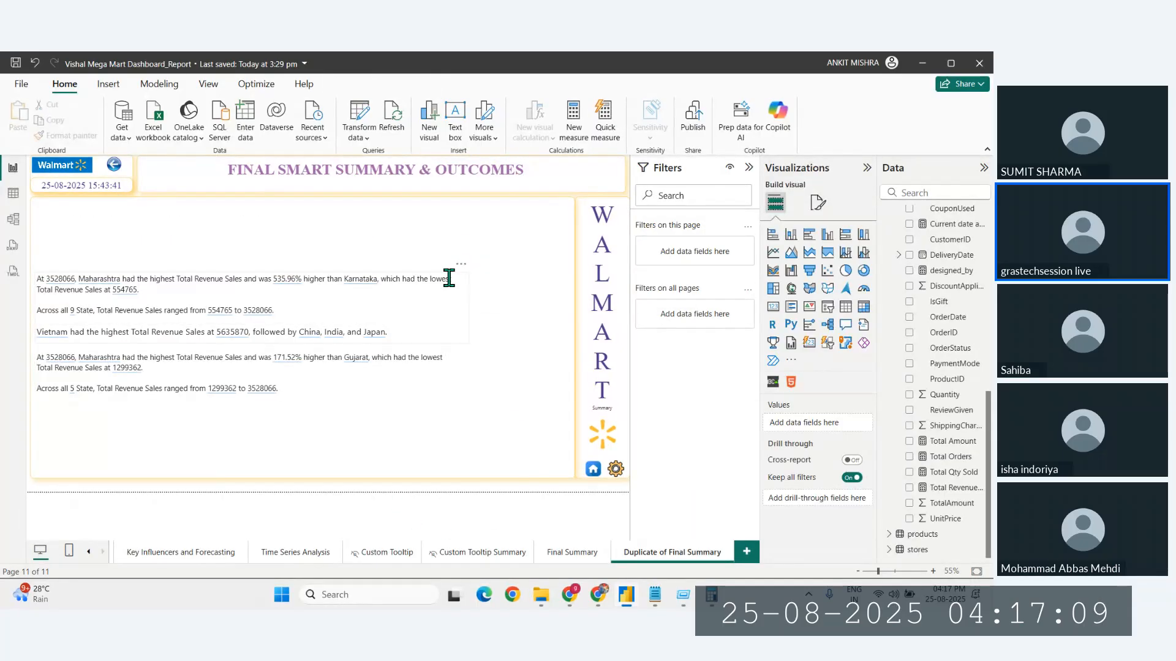
click(461, 264)
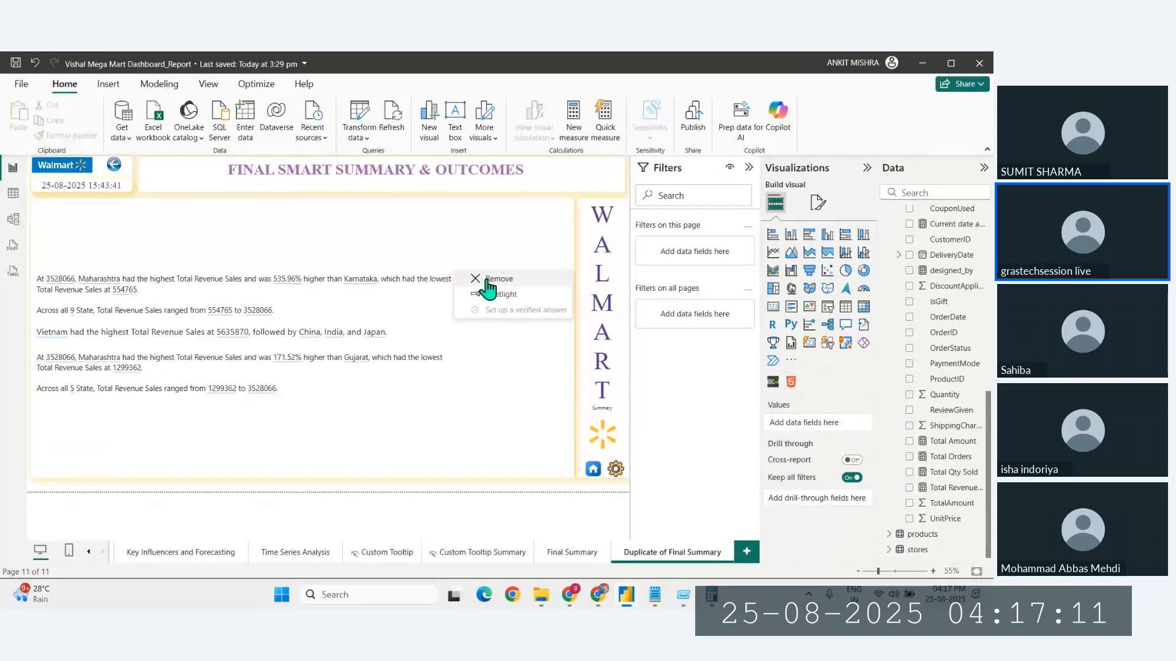
click(472, 278)
click(462, 319)
click(483, 331)
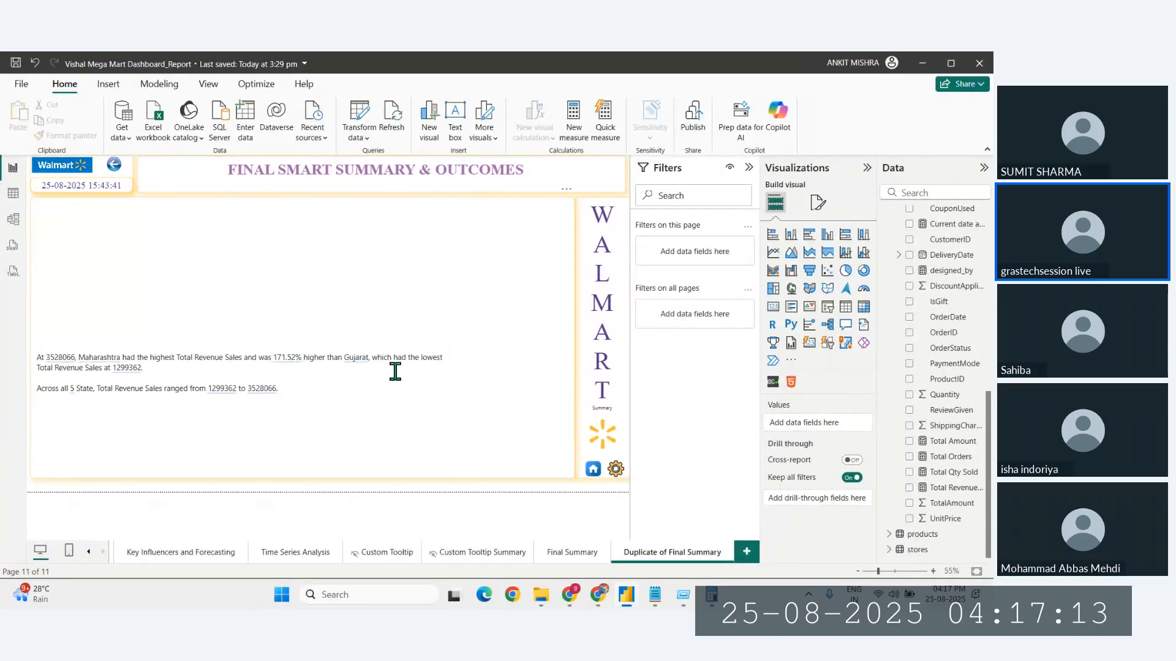
click(438, 345)
click(477, 357)
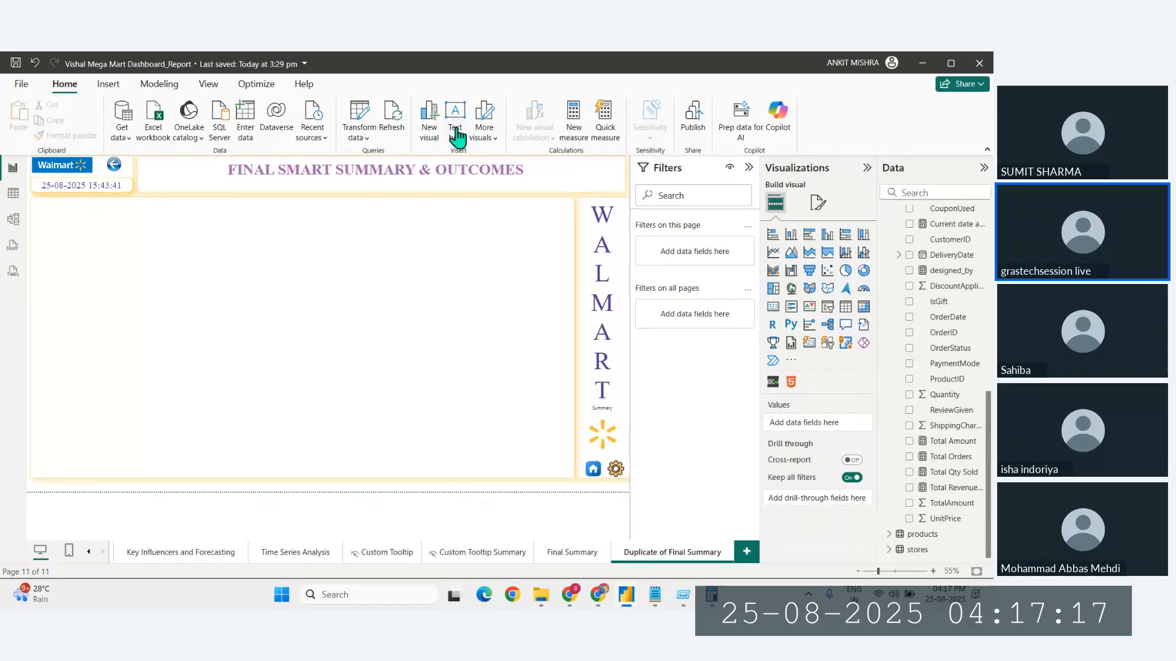
Step: Insert an empty text box and place it in the upper-left corner of the blank summary area
click(456, 123)
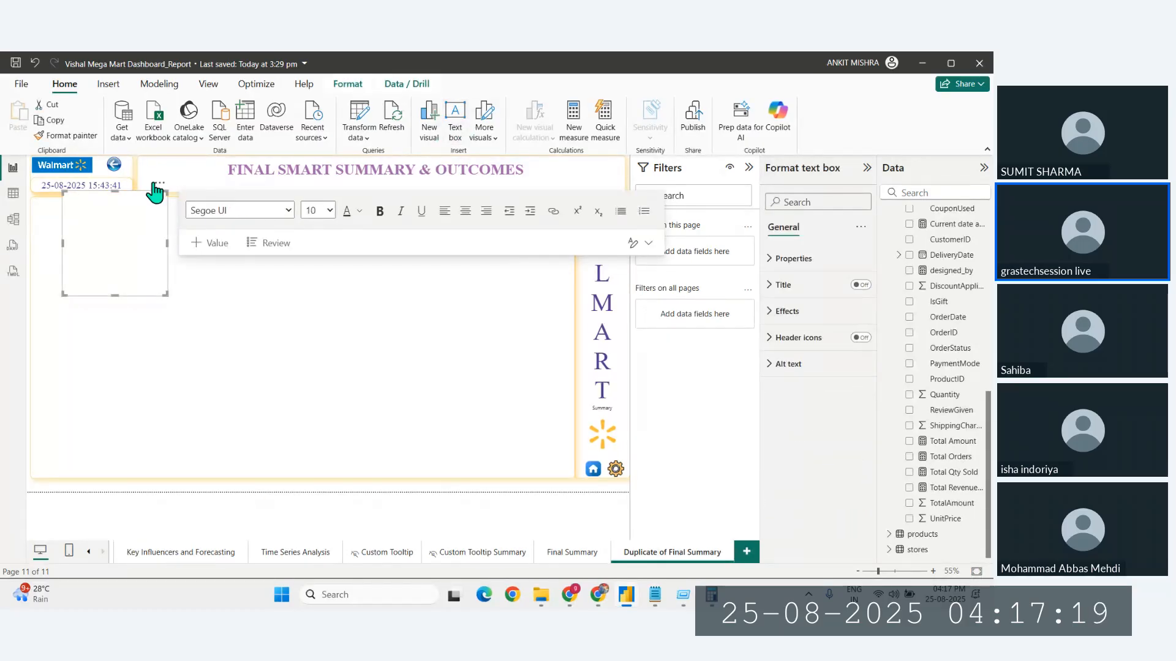
click(144, 207)
drag(142, 203, 137, 196)
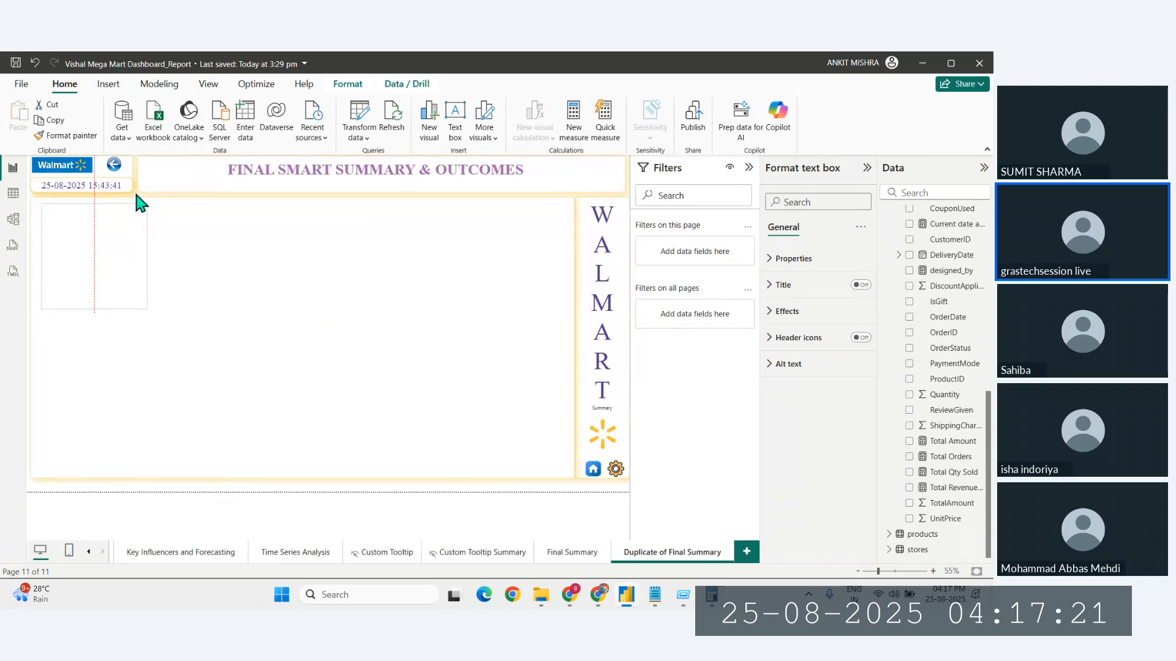
click(106, 223)
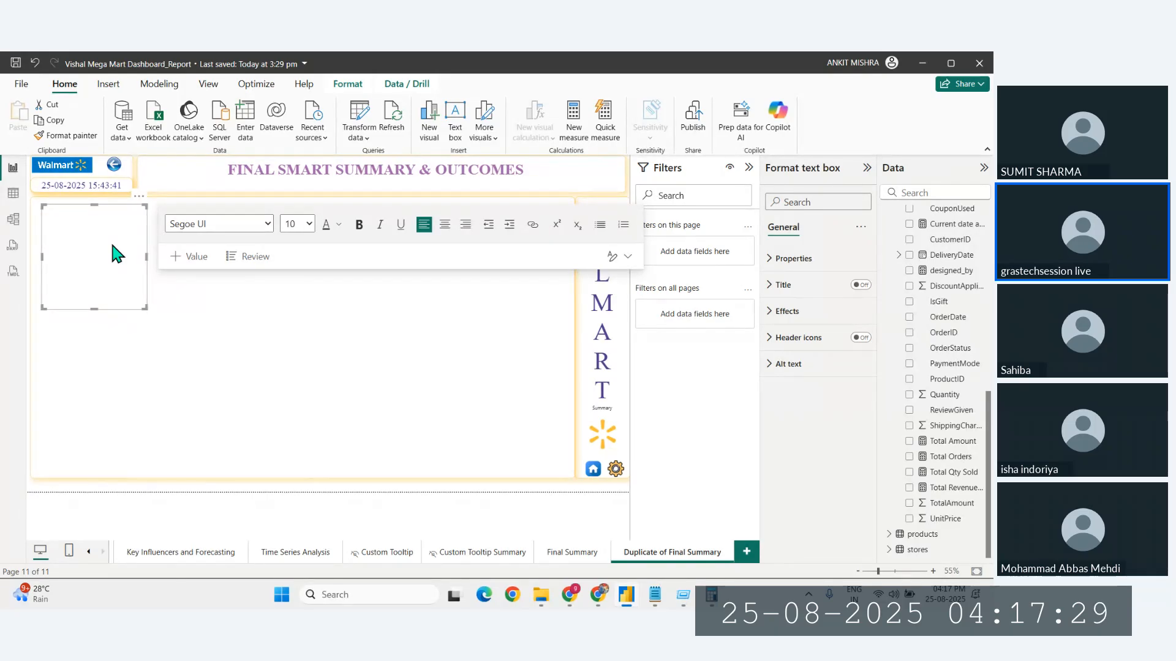
Step: Switch to ChatGPT, view the generated Walmart insights image enlarged, and return to the conversation
mouse_move(569, 593)
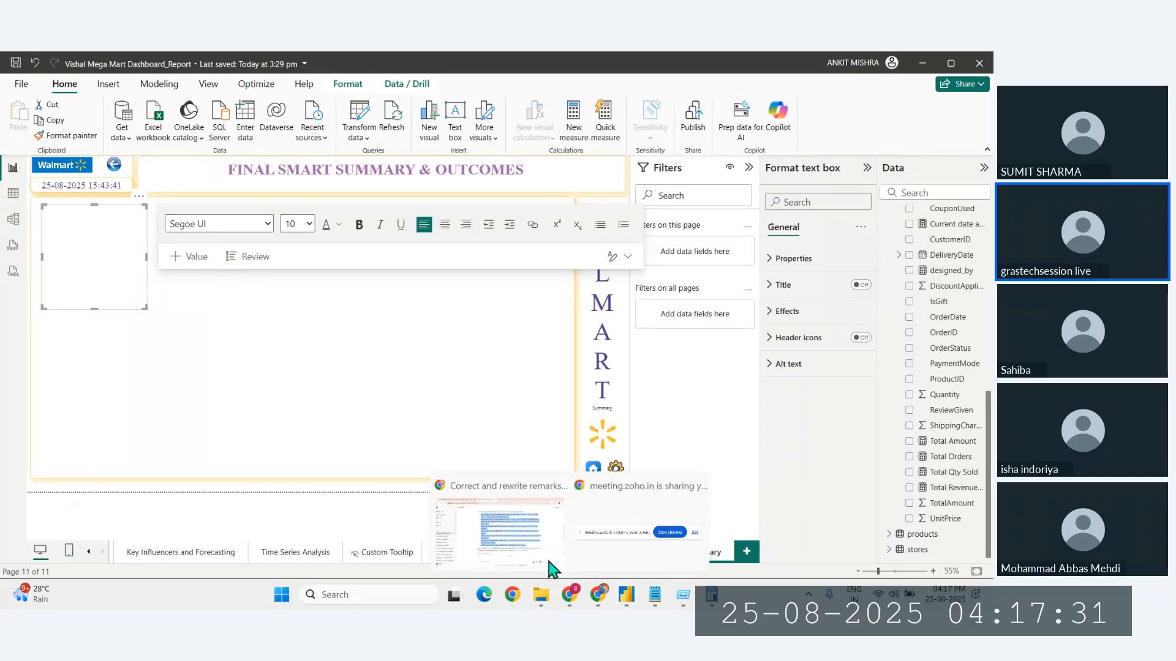
click(550, 563)
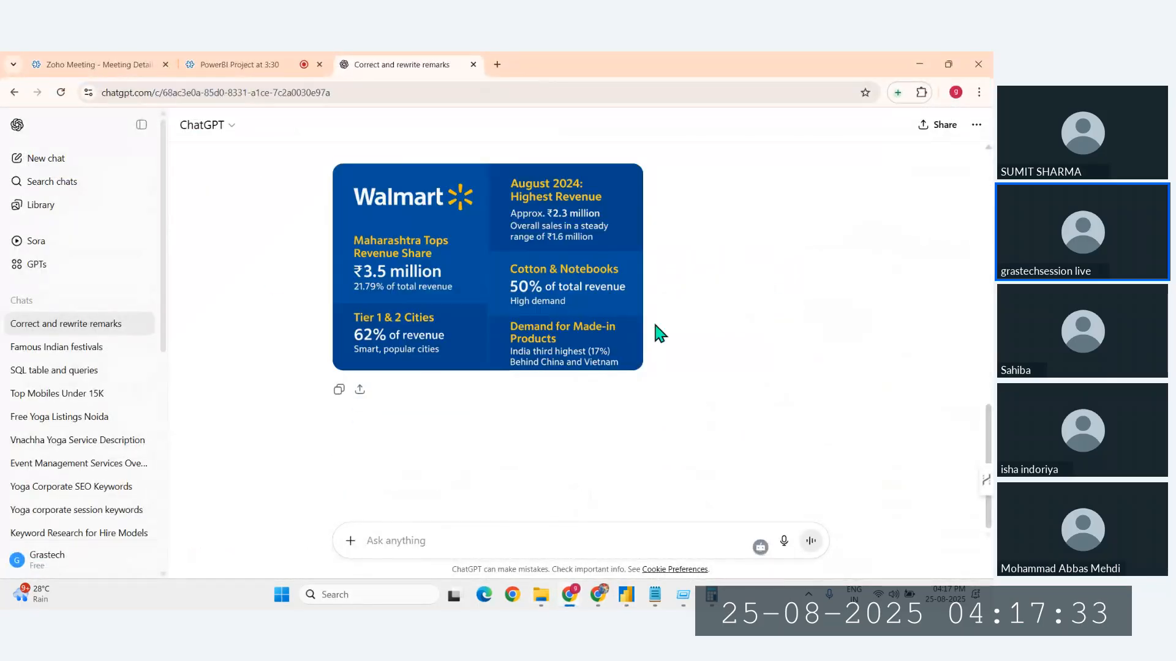
mouse_move(643, 302)
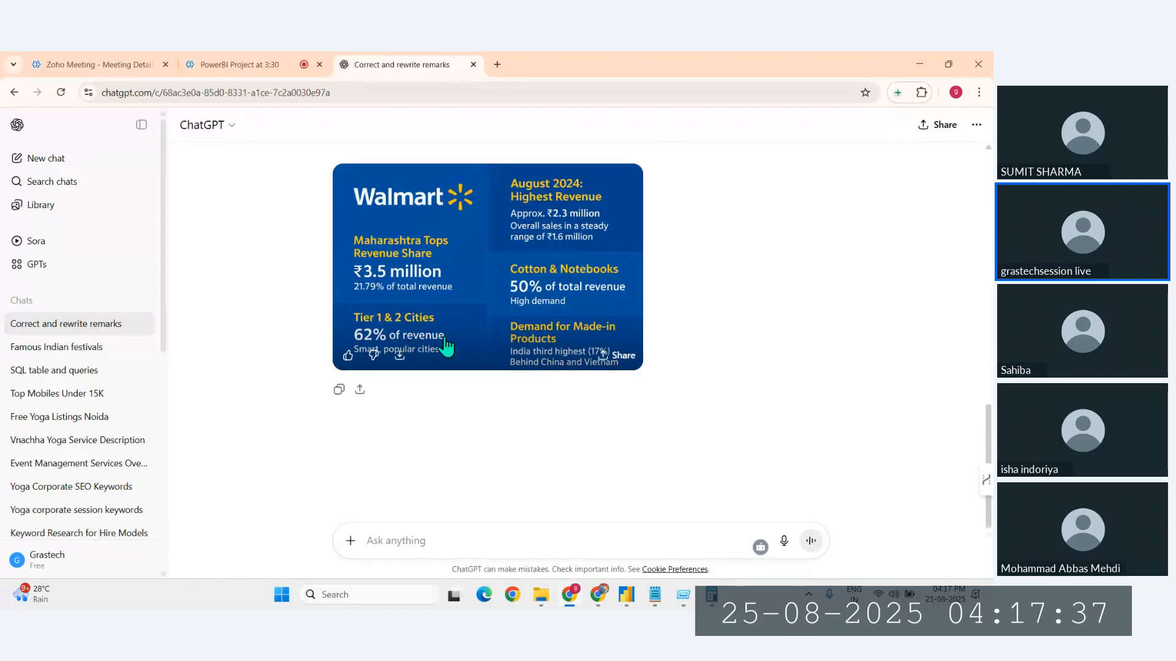
click(603, 363)
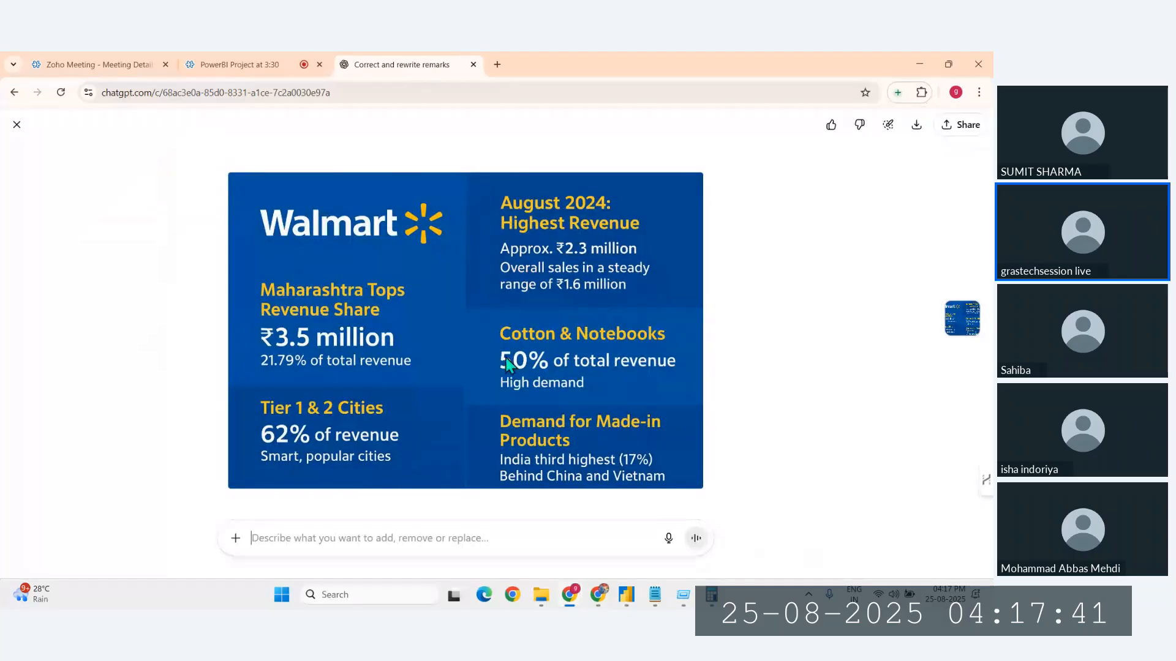
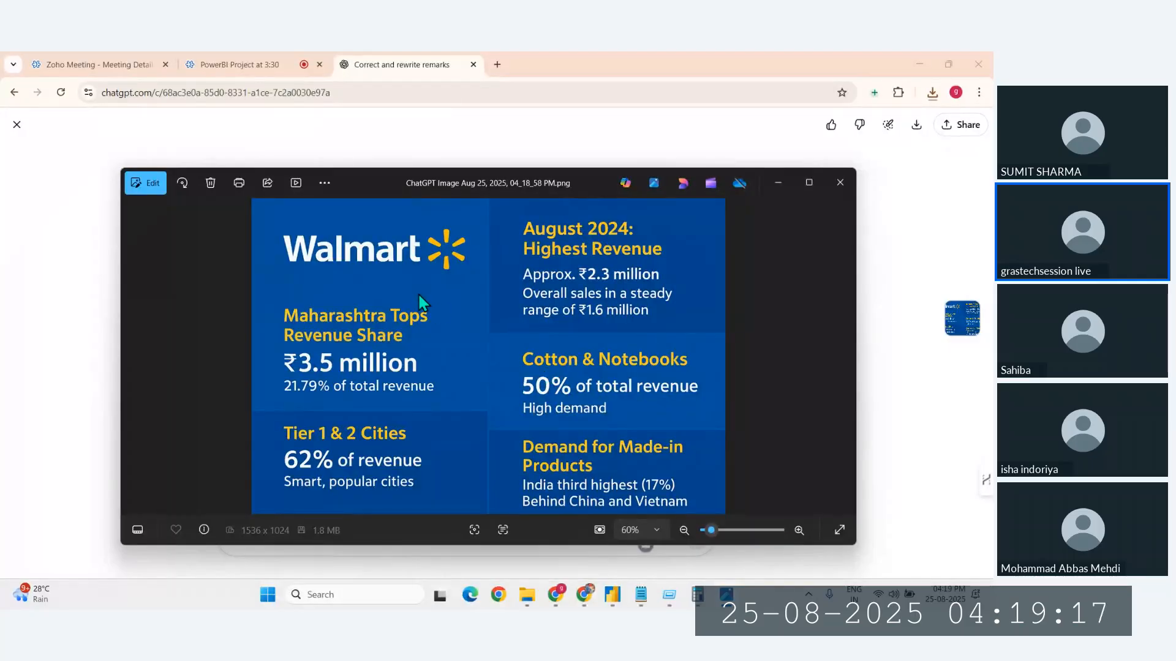
click(840, 182)
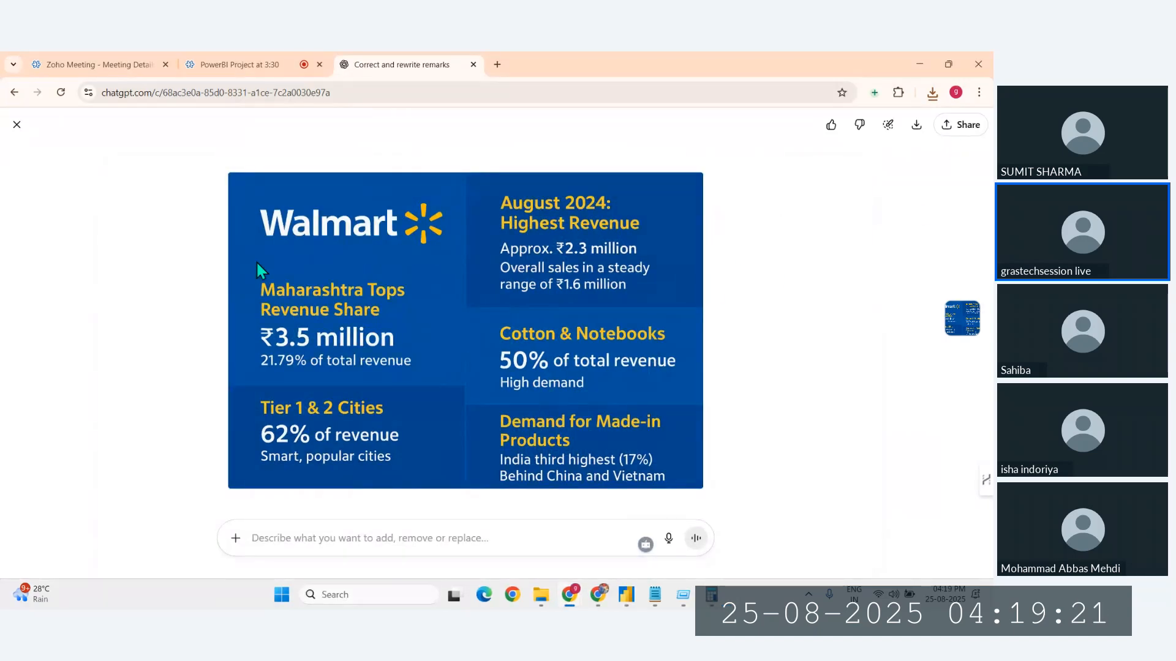
click(17, 125)
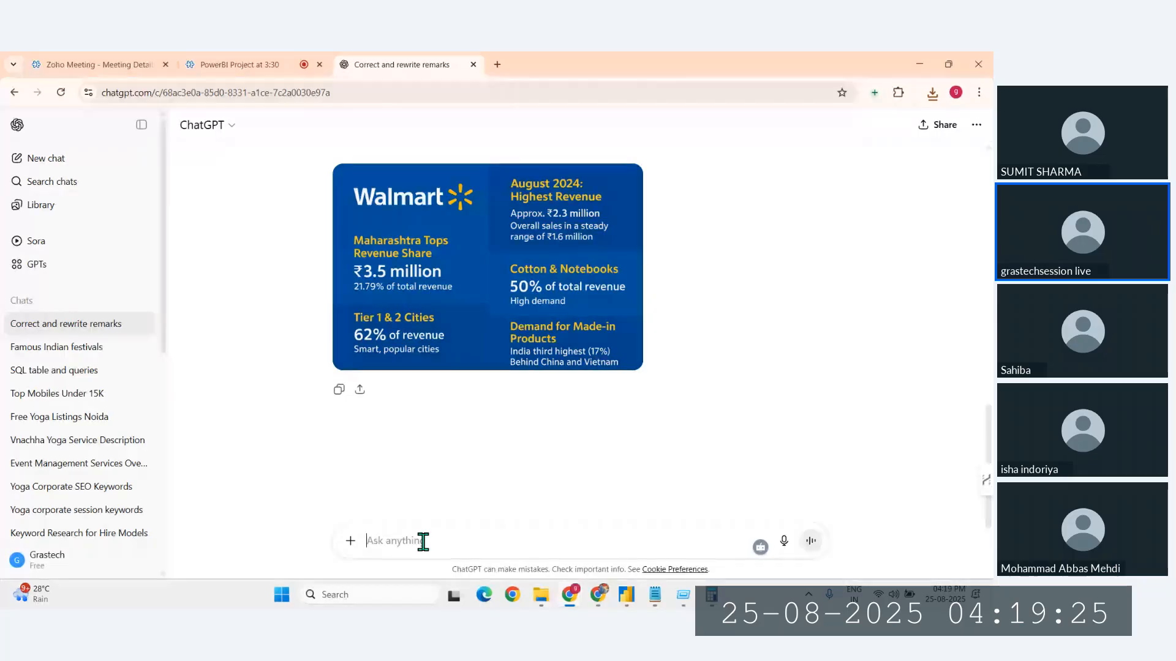
Step: Draft the ChatGPT prompt "add rest insights in same format quality with different bg color like light cyan,"
text(add)
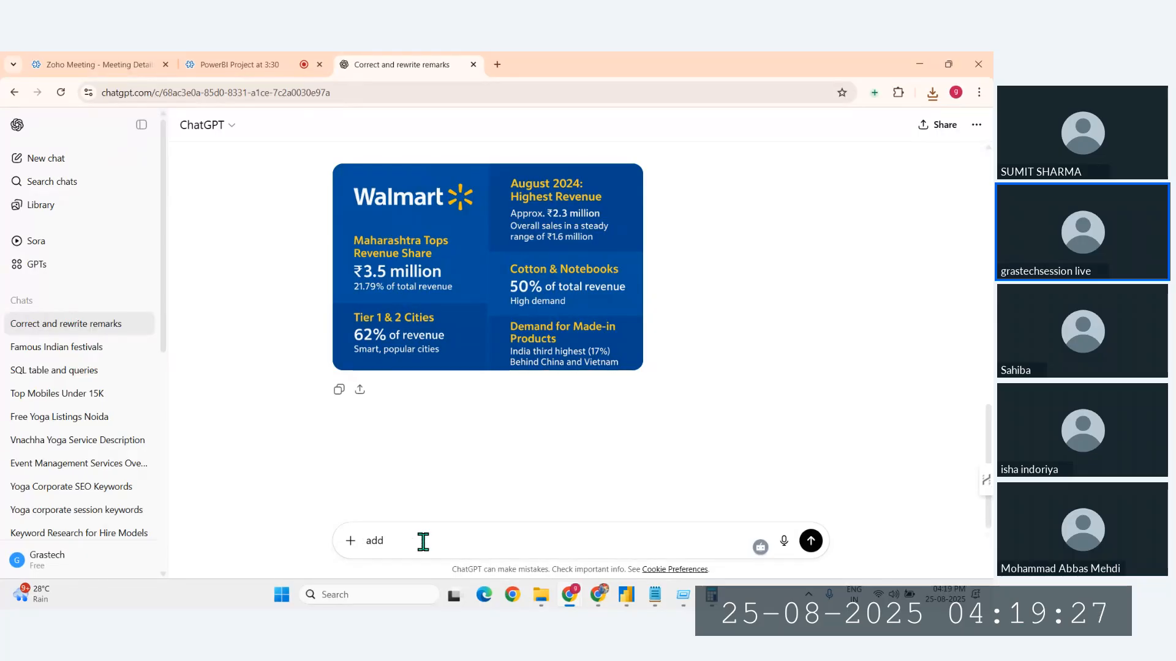
text( rest insigh)
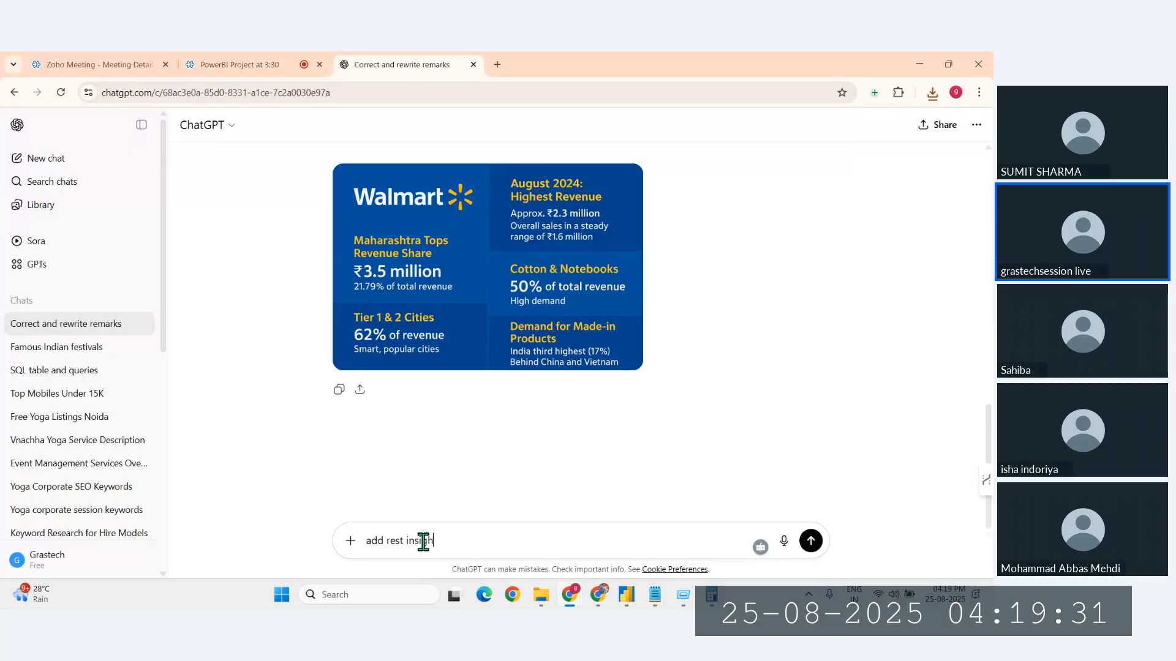
text(ts )
text(in same de)
key(BackSpace)
key(BackSpace)
text(fo)
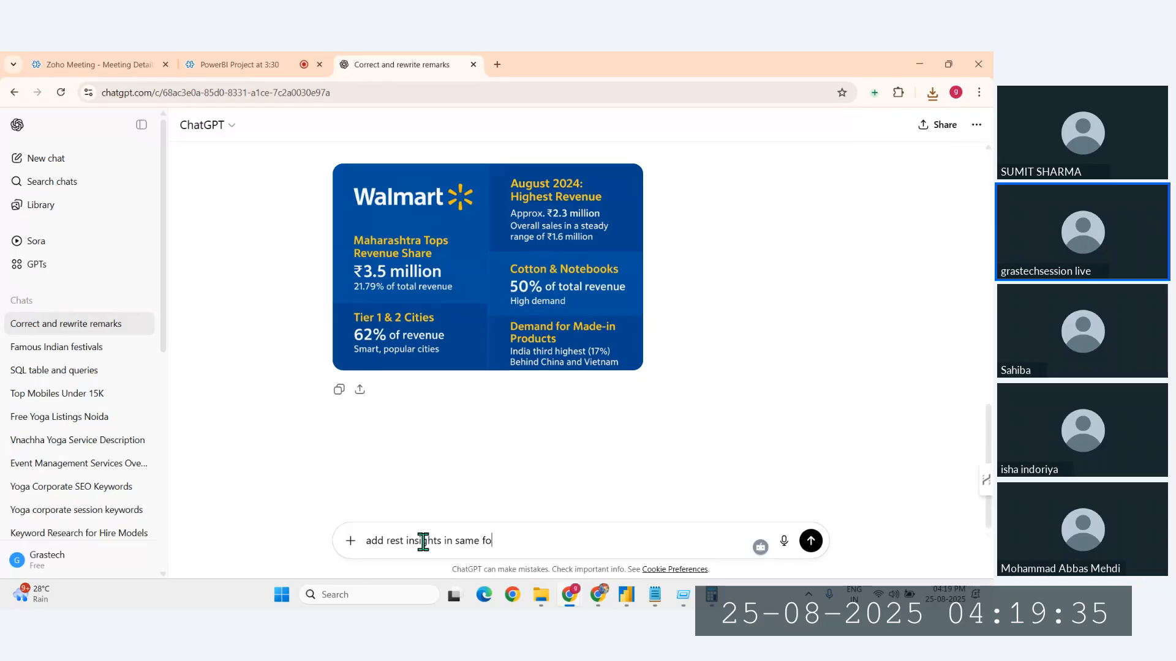
text(rmat quality)
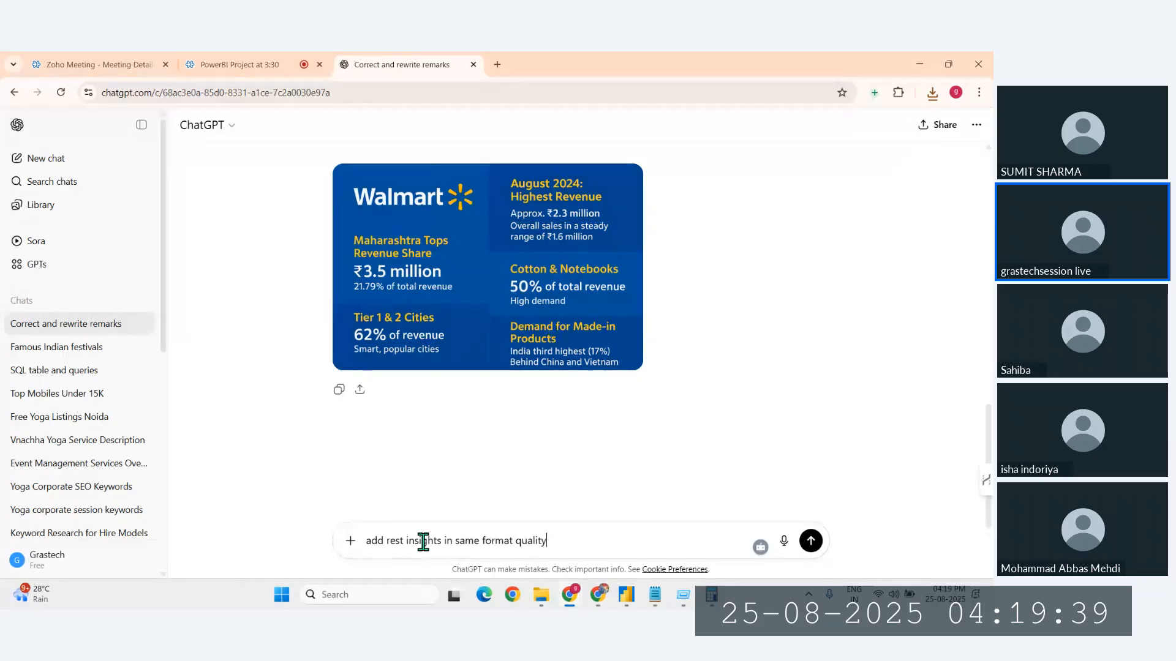
text( with diffe)
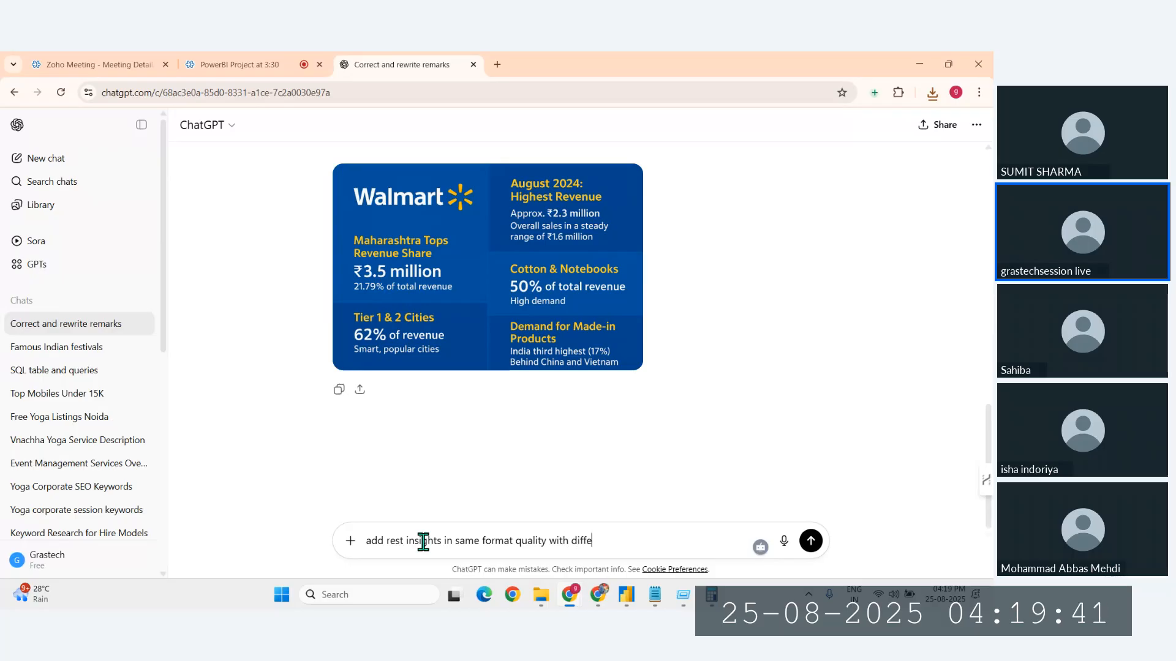
text(rent b)
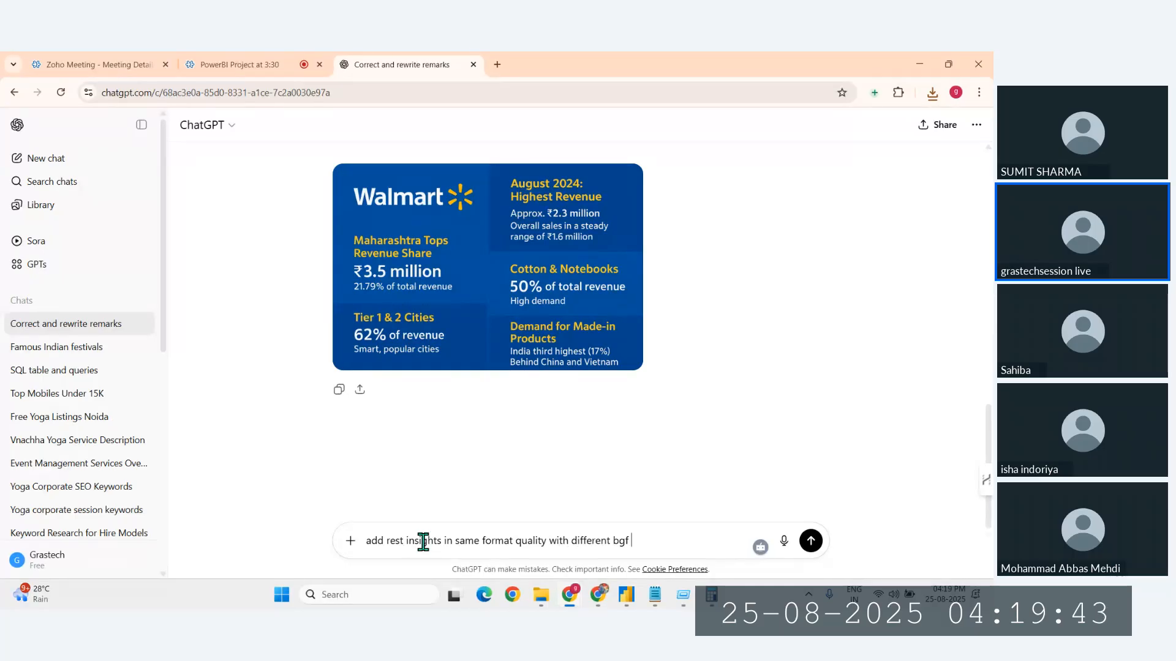
text(gf)
key(BackSpace)
text(color like light cya)
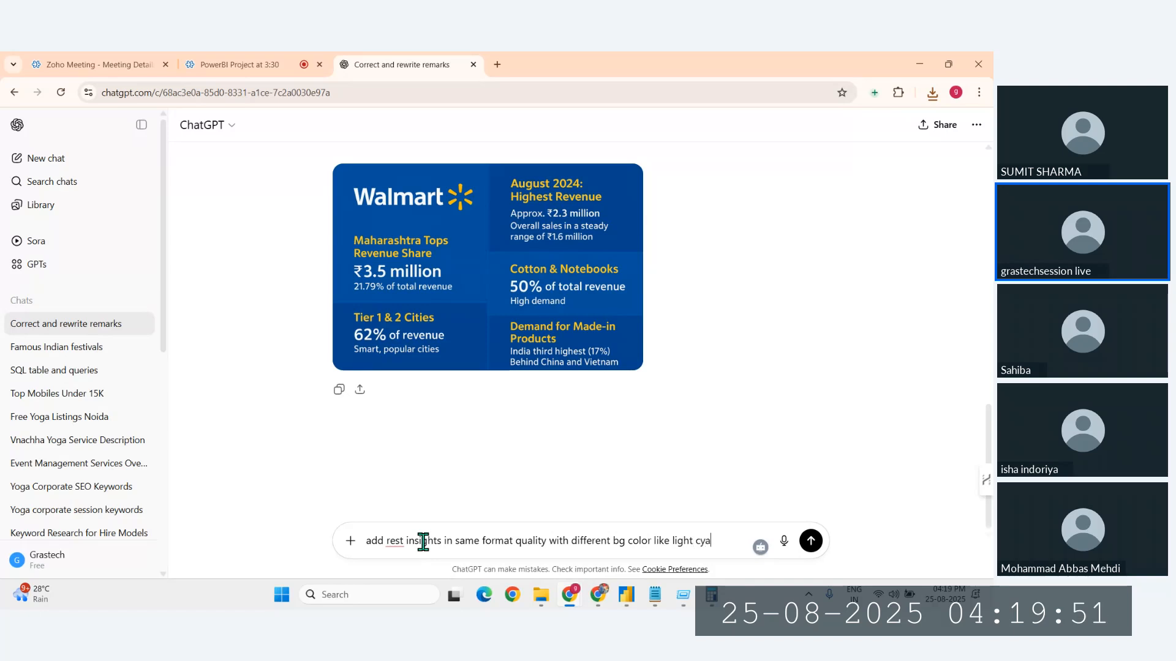
text(n,)
Step: Replace "rest" with "remaining" in the drafted prompt and submit it to generate the image
mouse_move(397, 541)
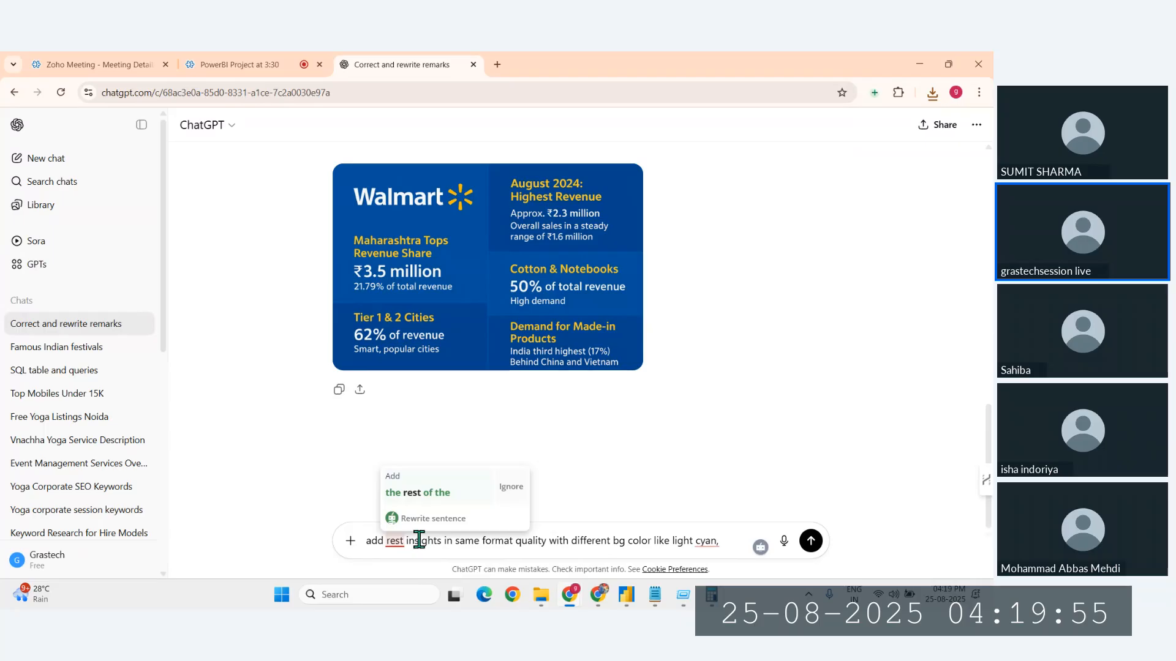
key(BackSpace)
key(BackSpace)
text(mainin)
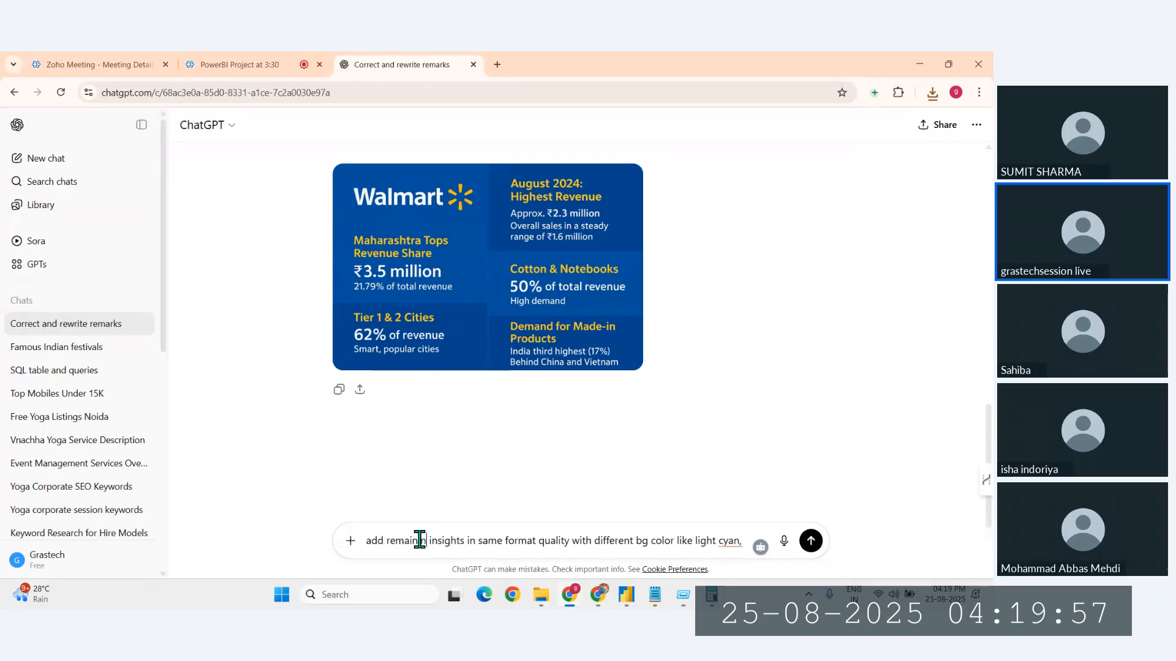
text(g)
key(Return)
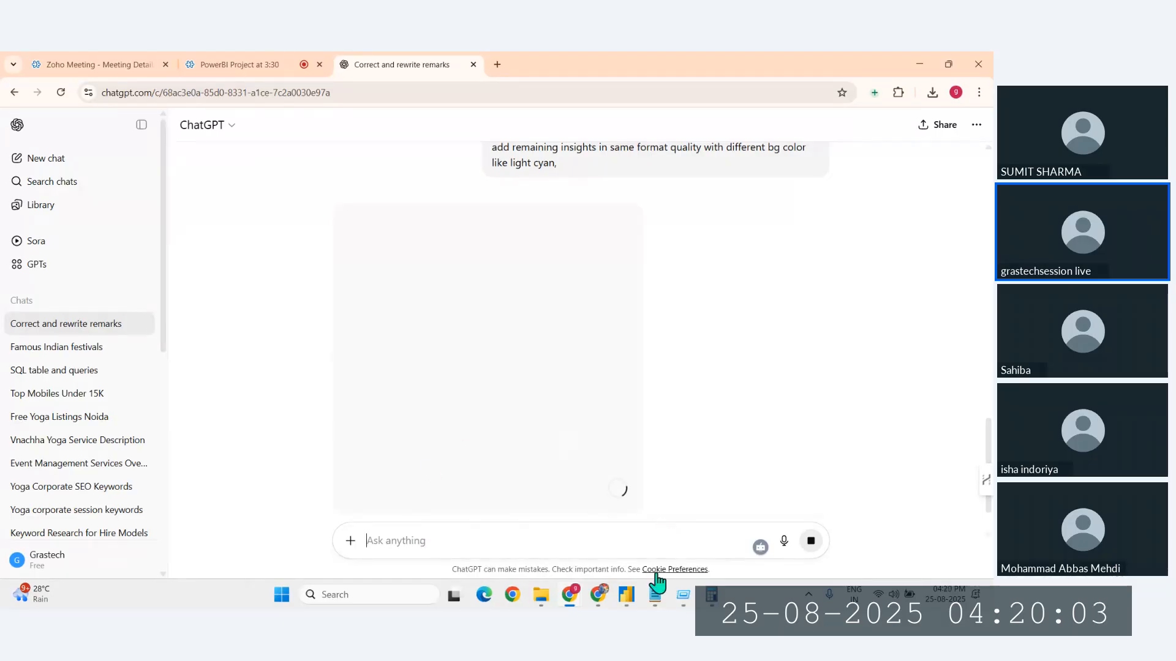
Step: Copy the August 2024 highest-revenue sentence from the Notepad insights and paste it into the empty text box on Power BI's duplicated summary page
click(625, 597)
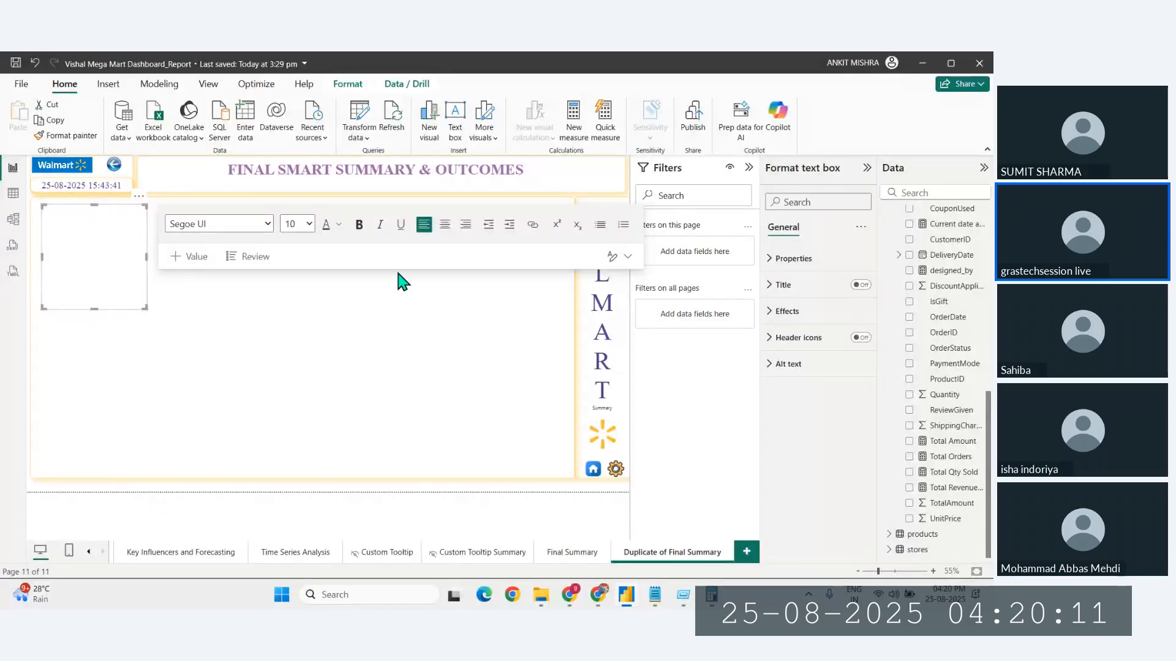
mouse_move(662, 597)
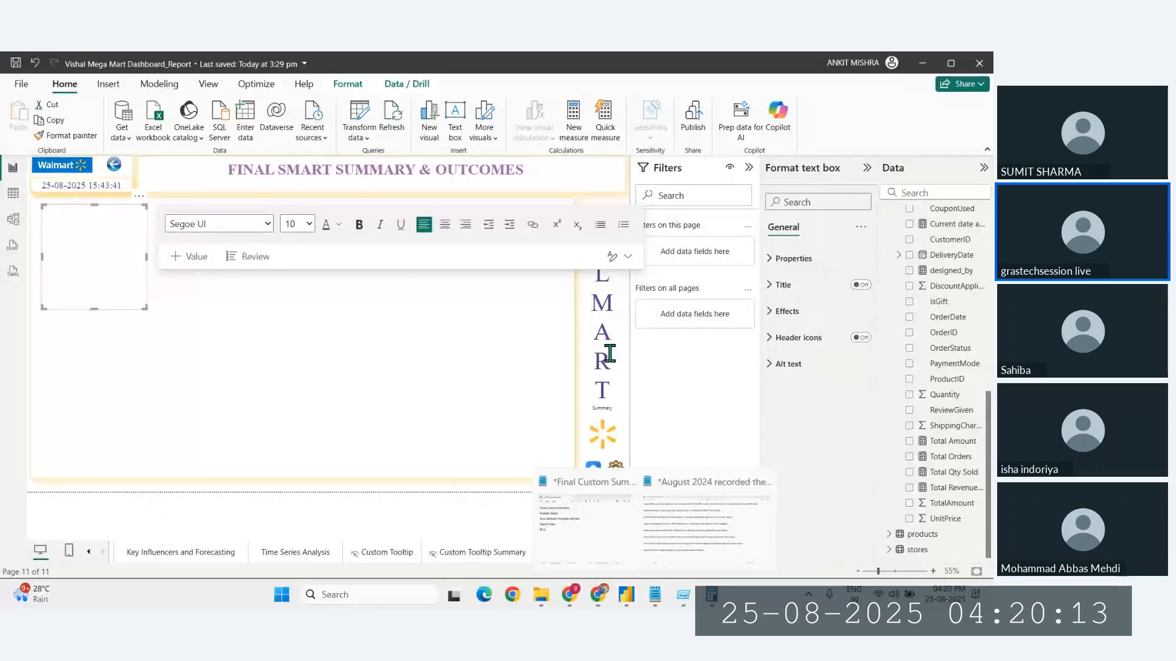
click(707, 524)
drag(900, 116, 3, 112)
key(ctrl+c)
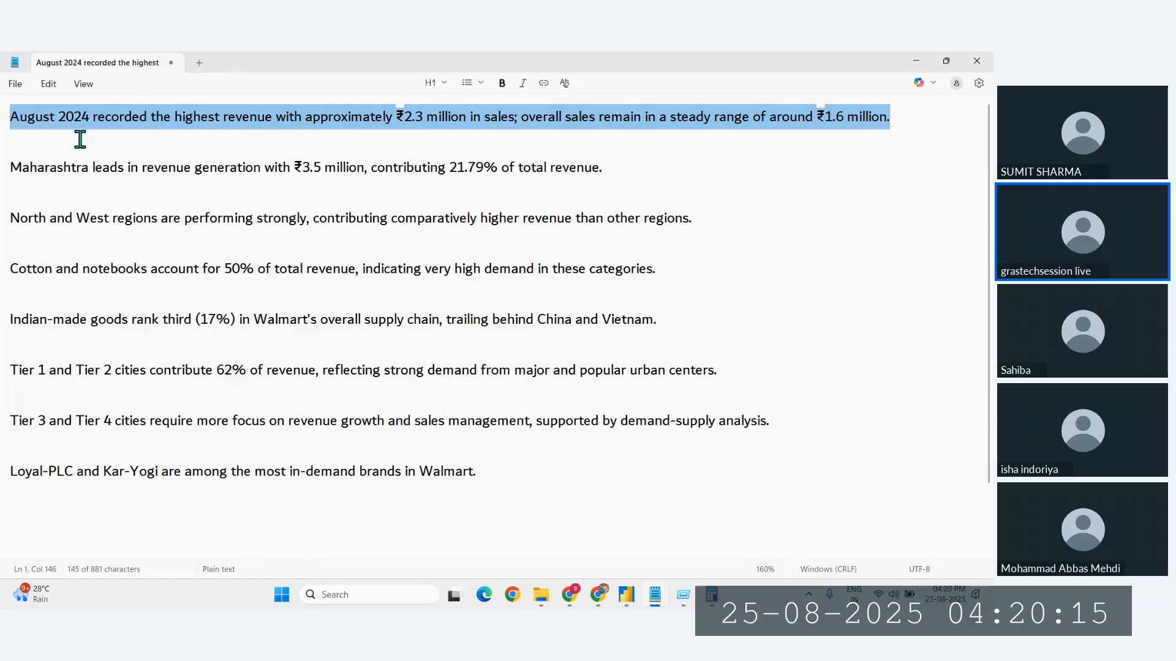
click(627, 596)
click(61, 212)
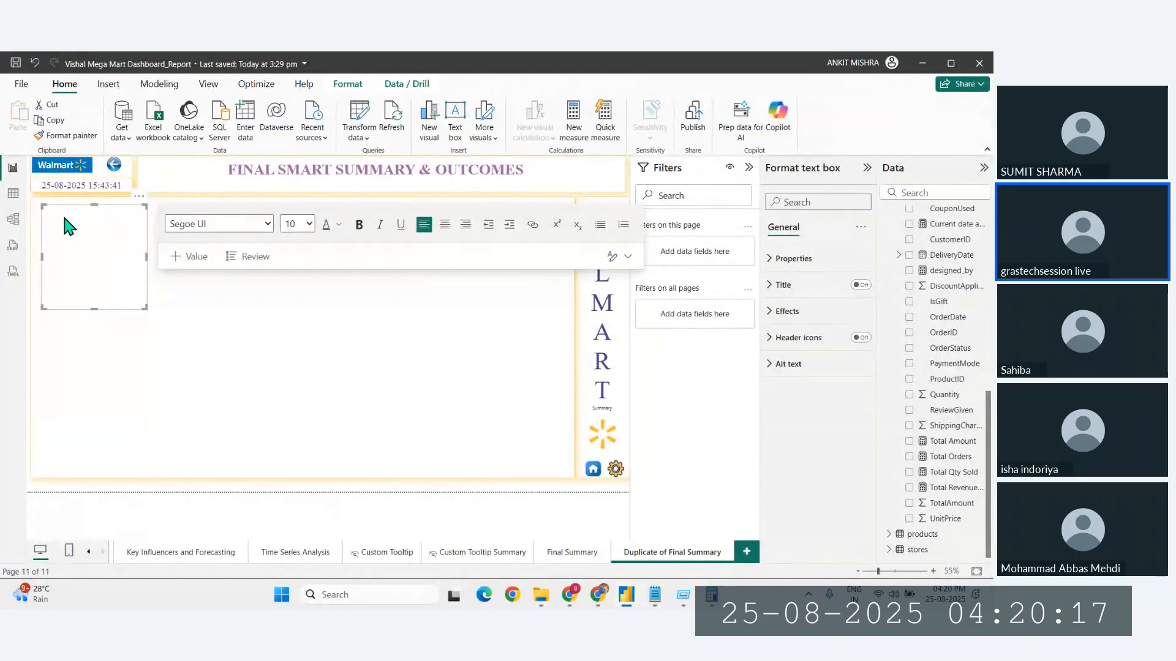
key(ctrl+v)
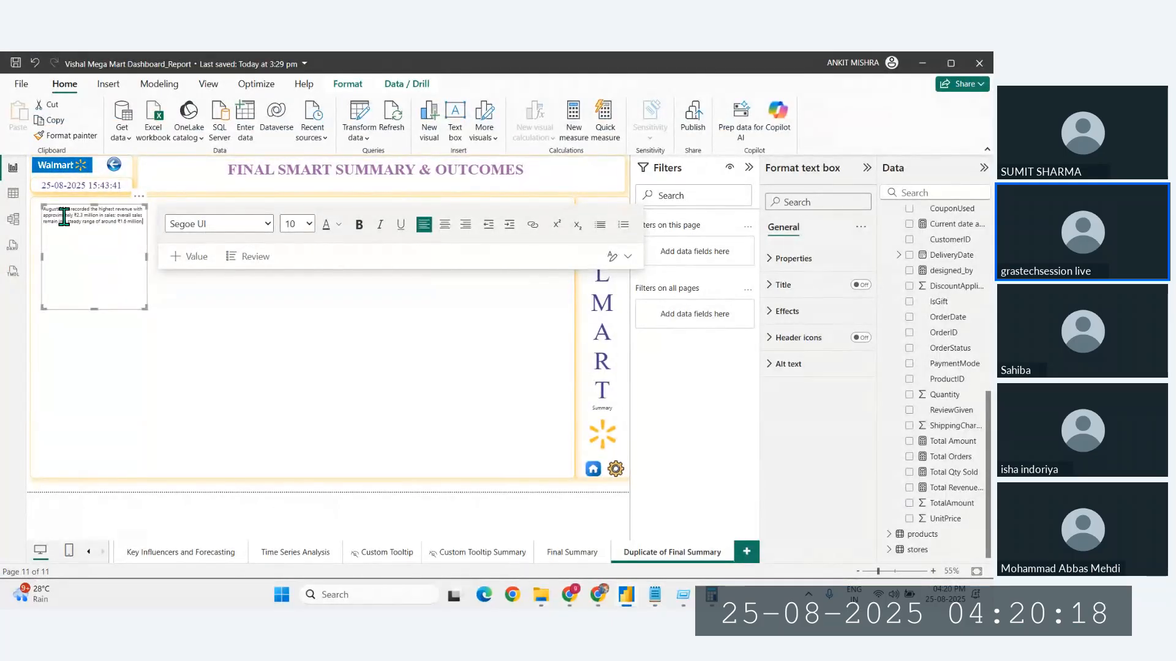
Step: Set the whole pasted sentence to font size 20 and enlarge the text box to about half the width of the summary area
click(142, 223)
drag(90, 223, 58, 221)
key(ctrl+a)
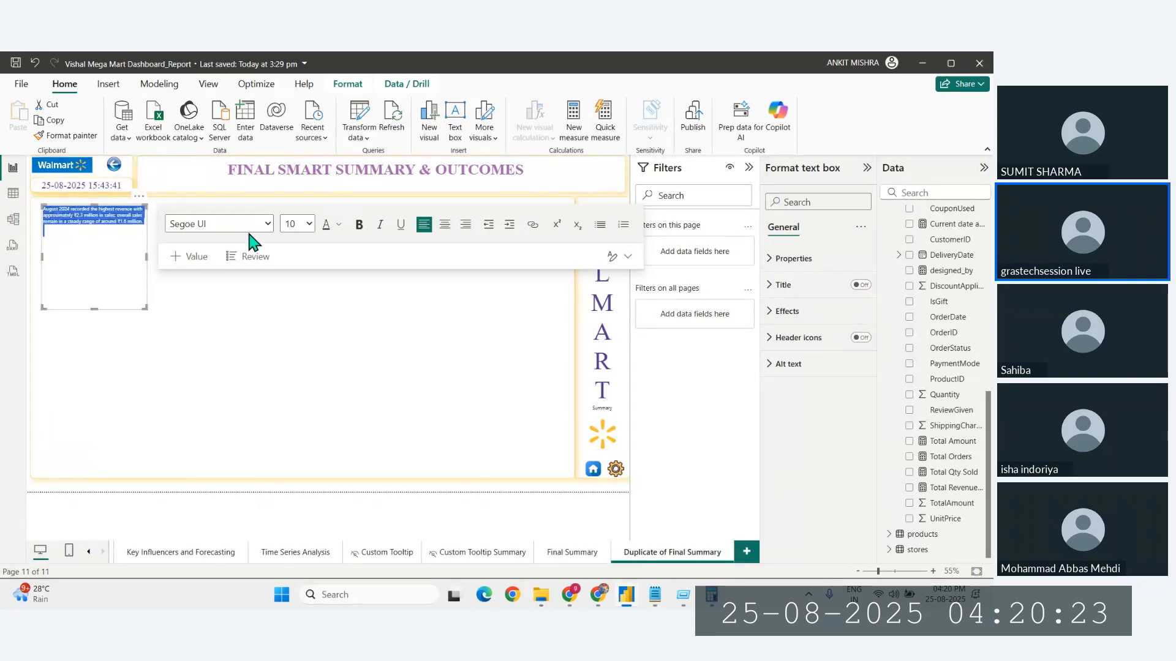
click(309, 224)
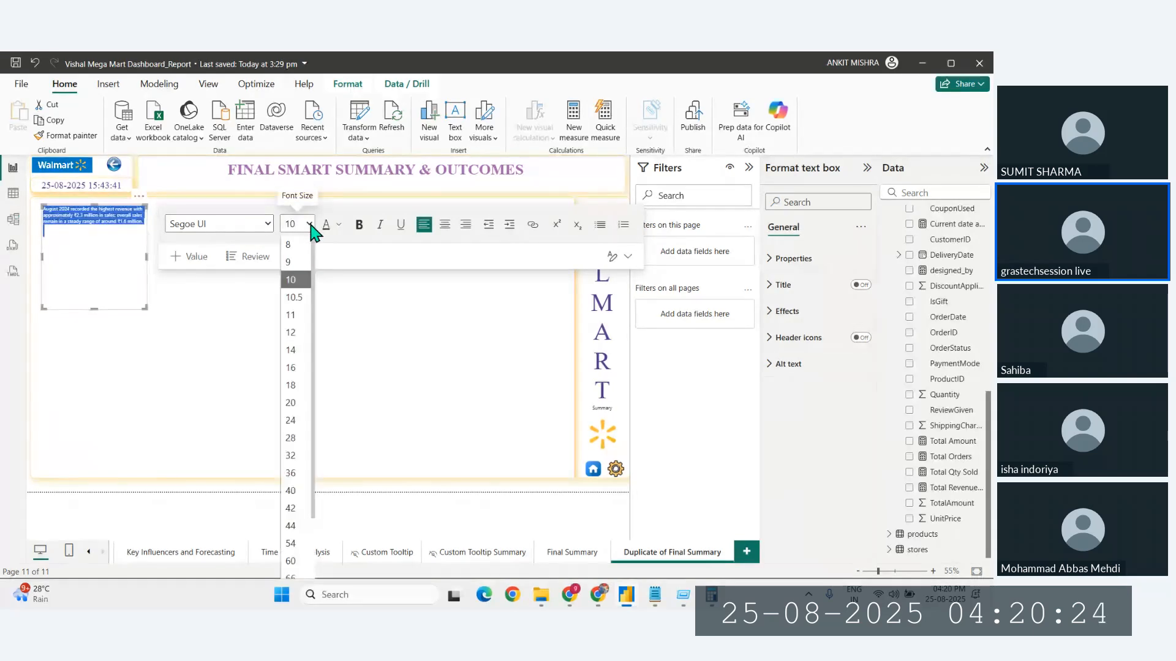
click(290, 403)
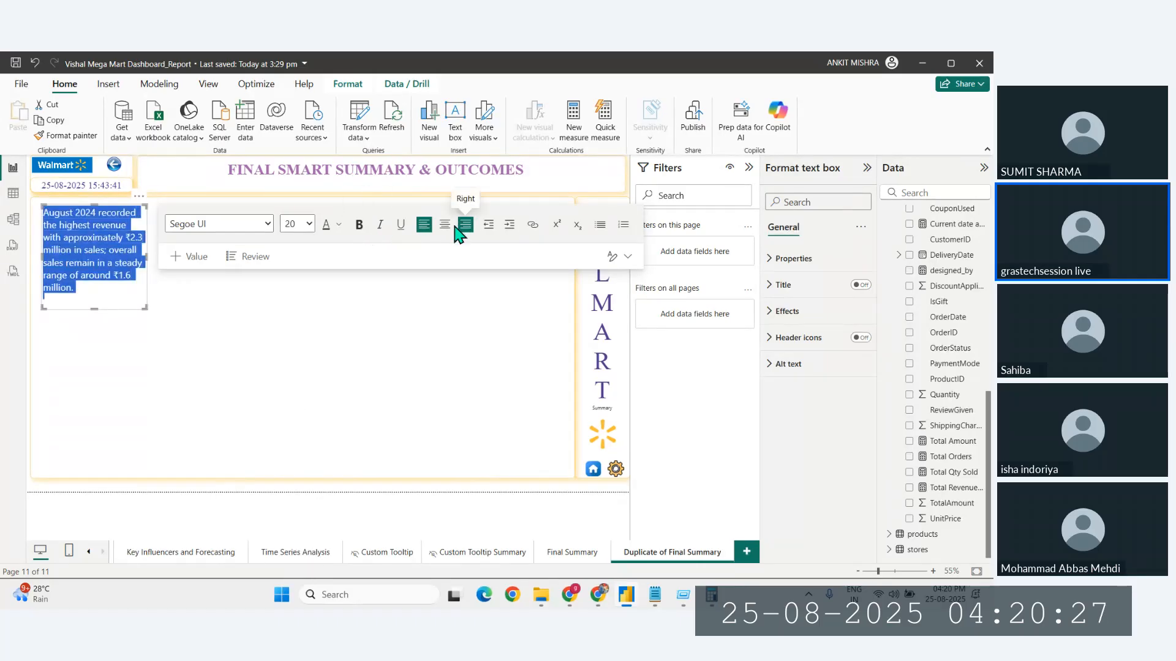
drag(145, 308, 306, 336)
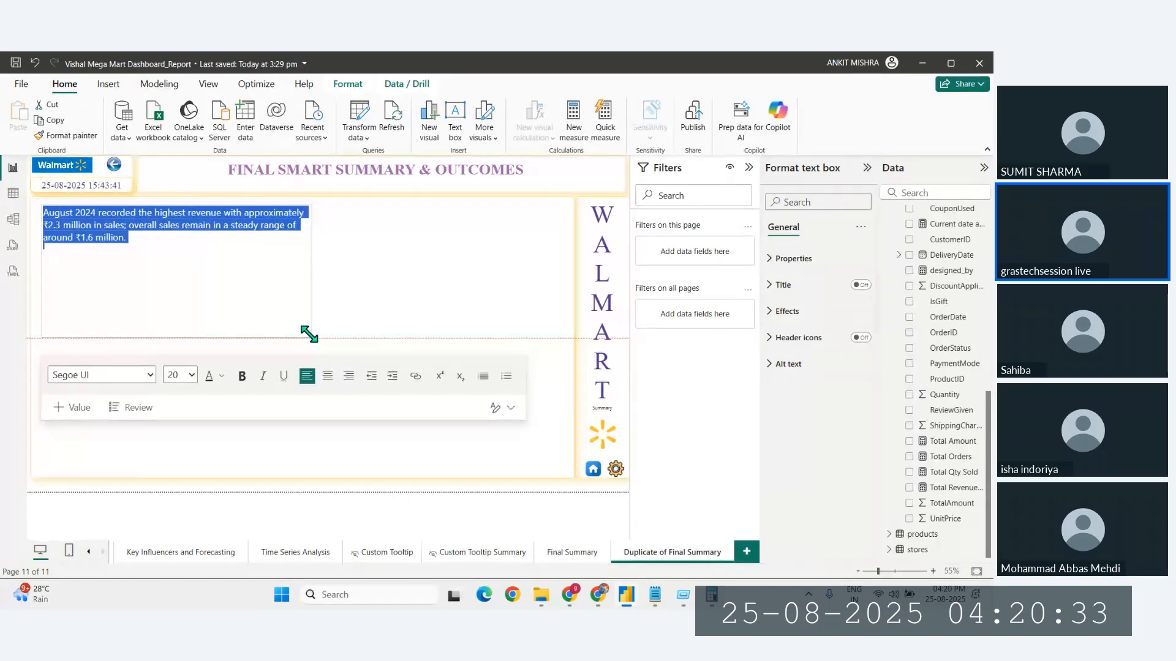
Step: Colour the words "August 2024" dark blue in the text box
click(222, 376)
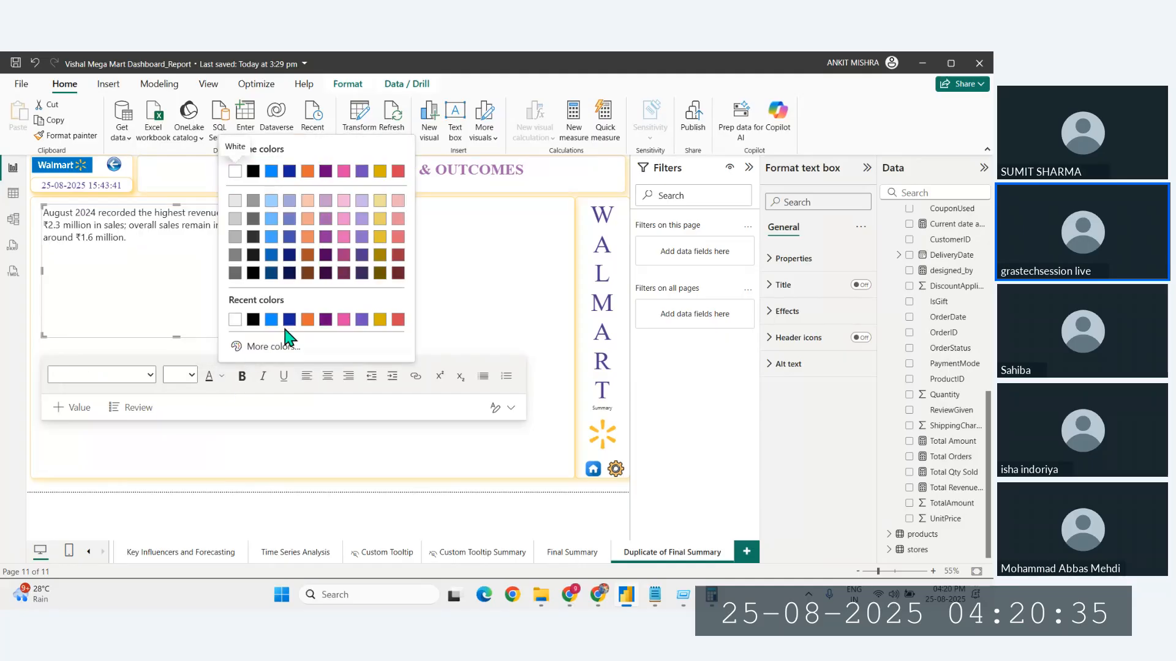
click(137, 229)
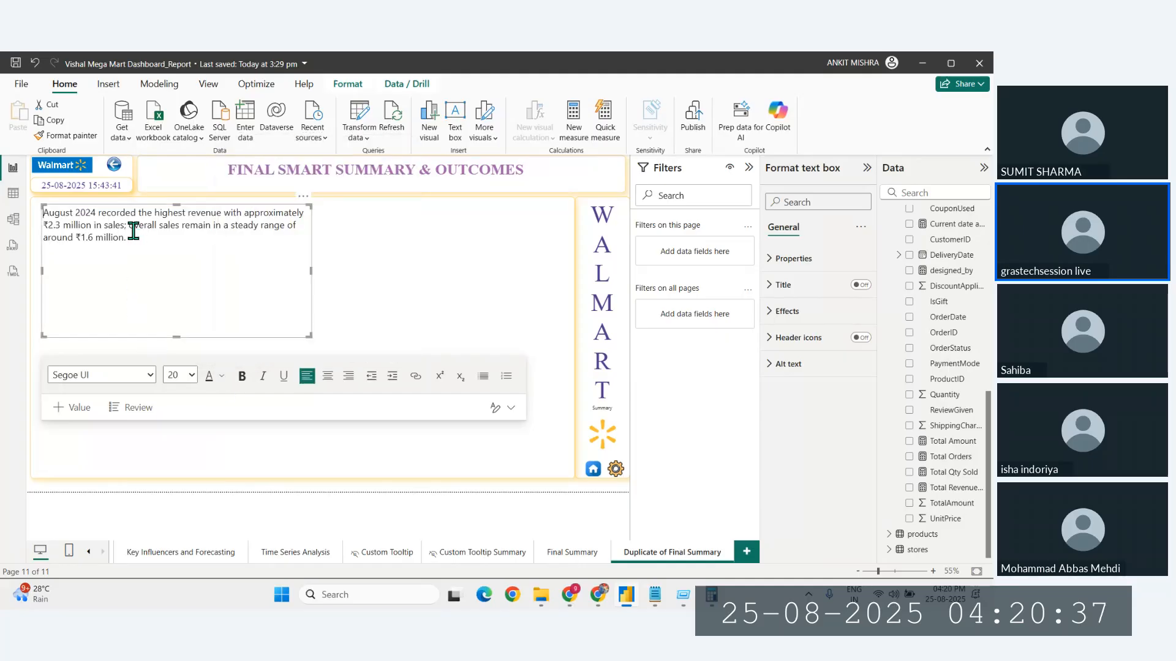
drag(97, 211, 43, 213)
click(96, 213)
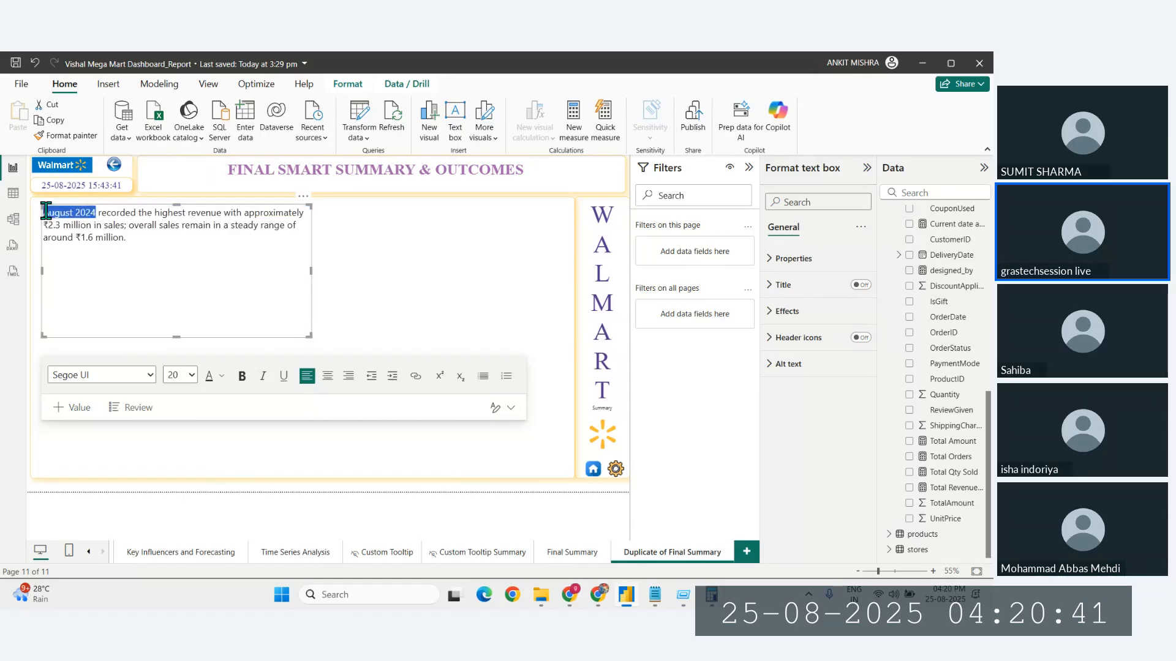
click(221, 376)
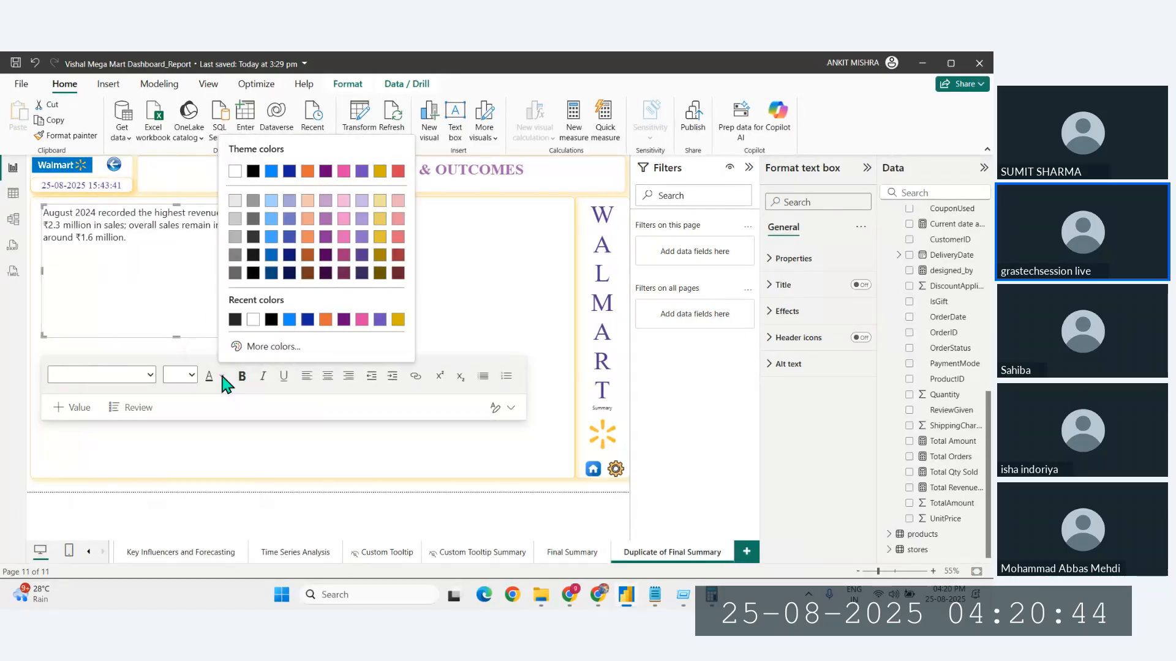
click(308, 320)
click(182, 274)
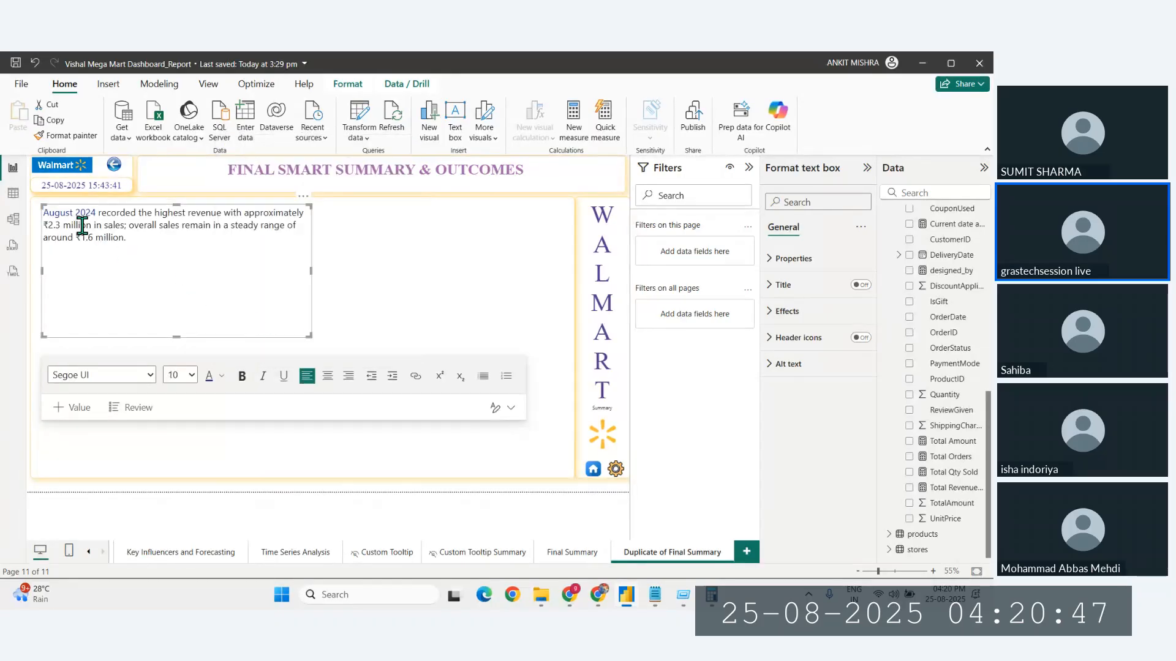
Step: Make "₹2.3 million in sales" bold and purple in the August 2024 sentence
drag(125, 226, 33, 219)
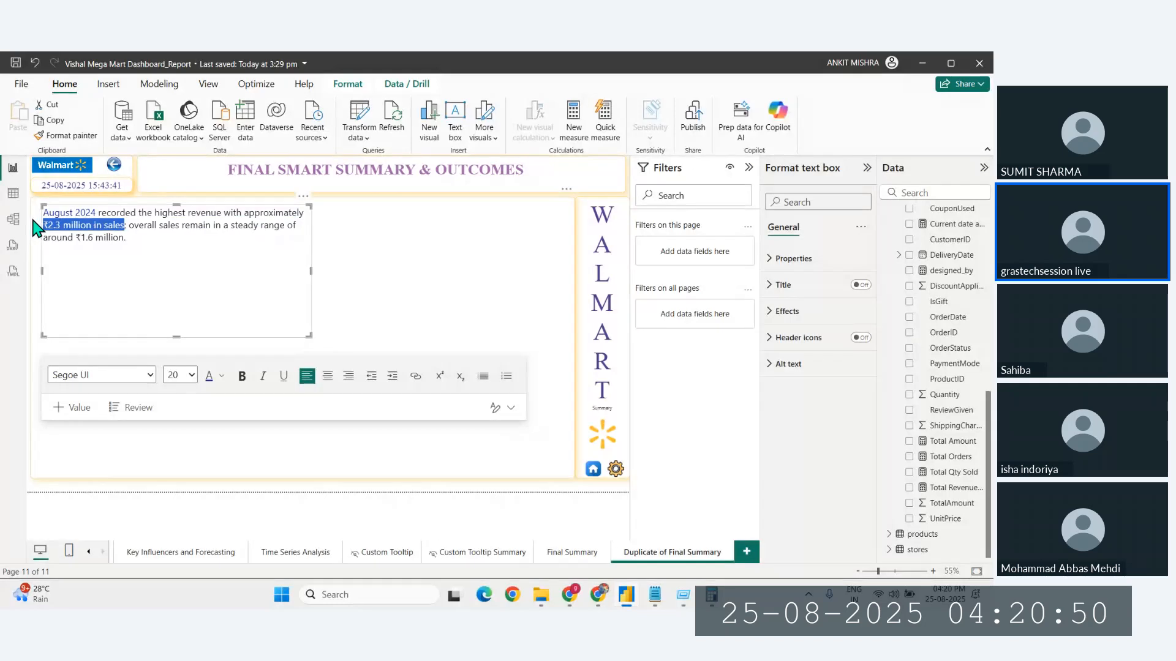
click(242, 376)
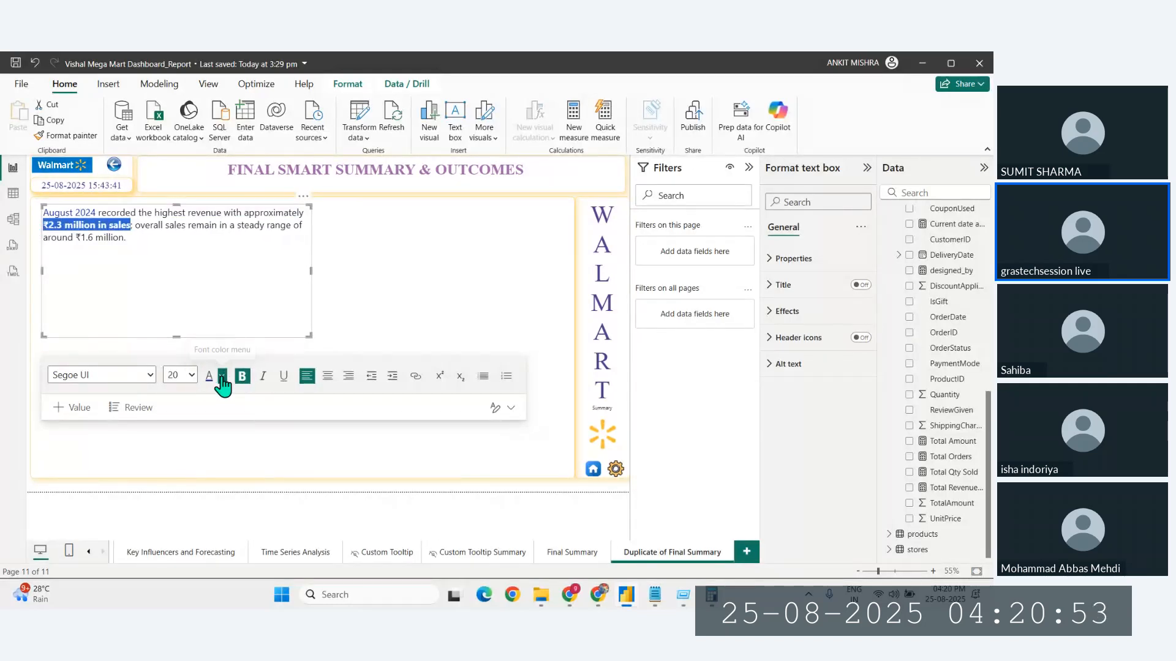
click(222, 376)
click(379, 319)
click(115, 243)
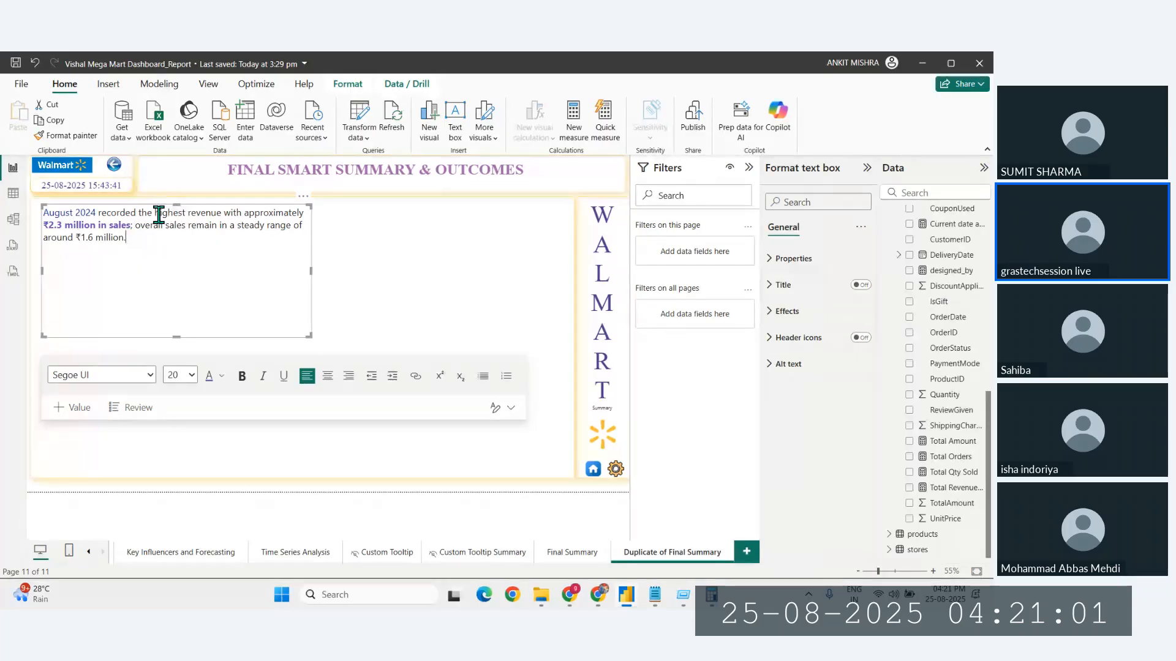
Step: Make the phrase "August 2024 recorded the highest revenue" bold and dark purple
drag(155, 212, 98, 213)
click(231, 215)
double_click(58, 213)
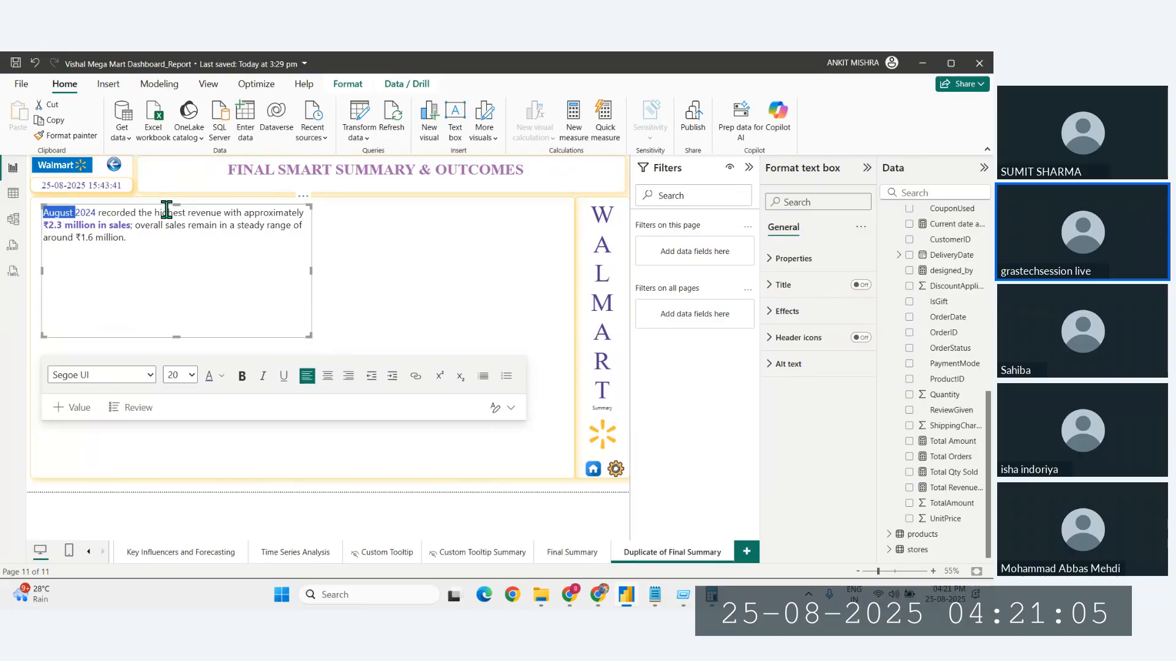
drag(223, 215, 44, 213)
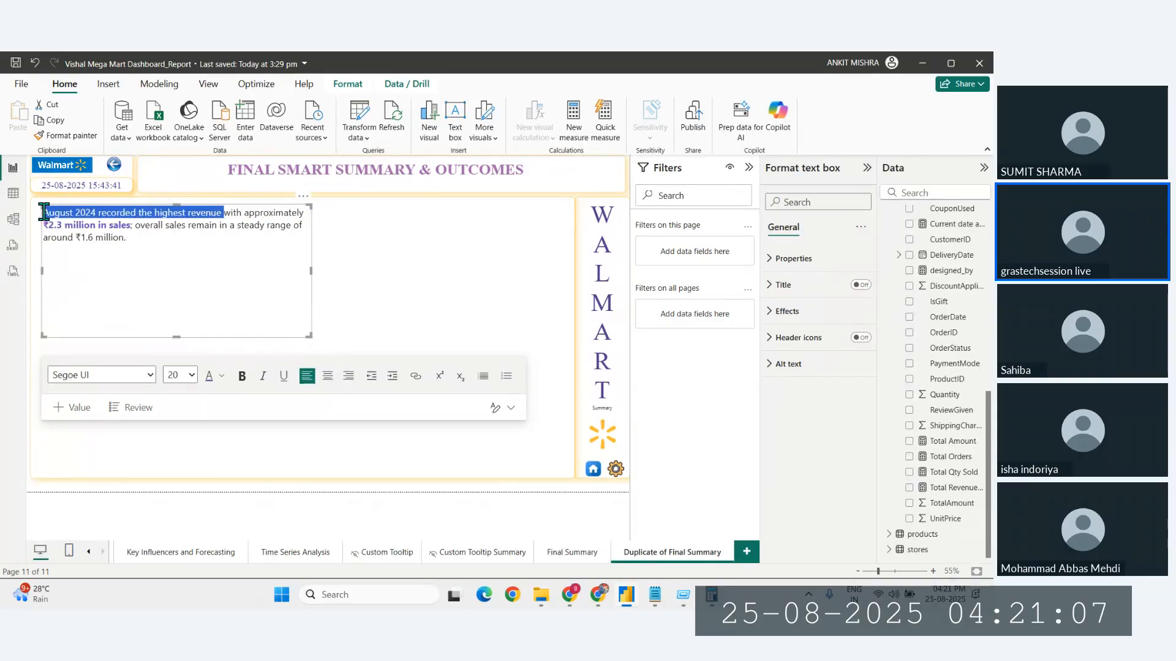
click(242, 376)
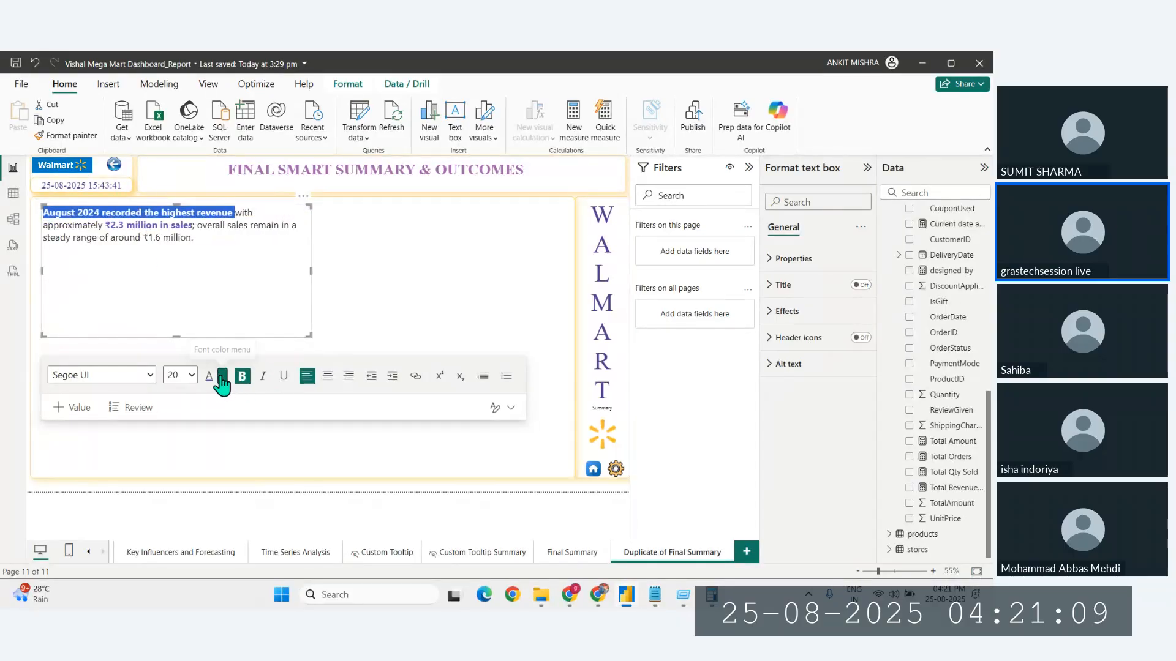
click(221, 376)
click(362, 272)
click(229, 271)
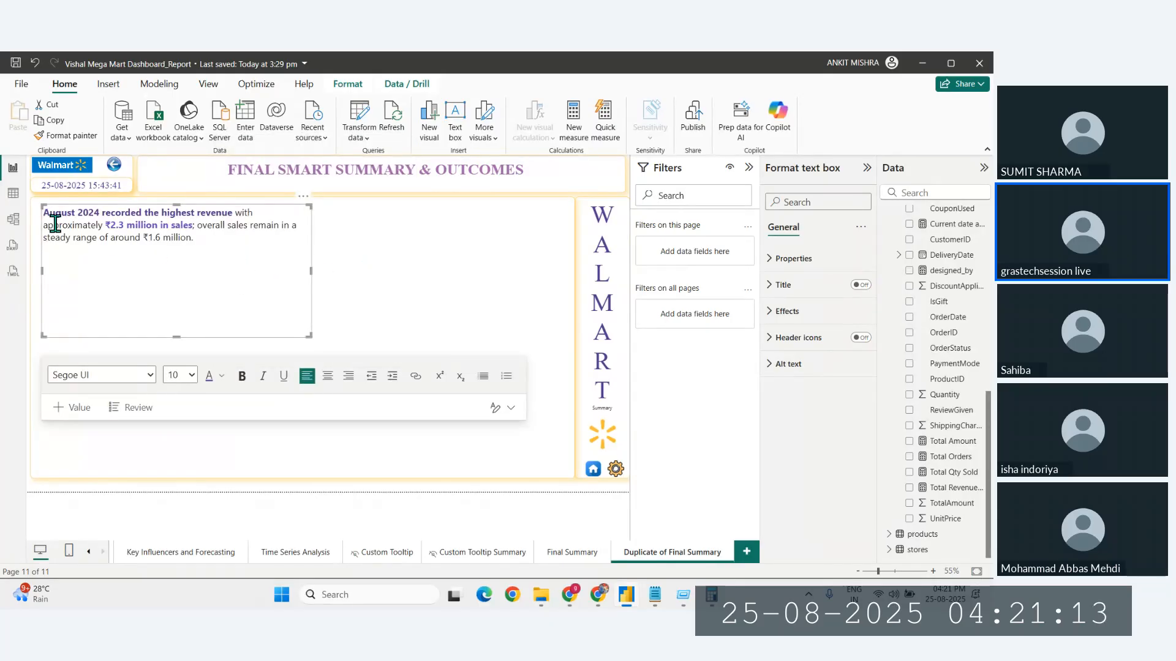
Step: Format the August 2024 sentence as a bulleted list item and place the cursor at its start
click(45, 213)
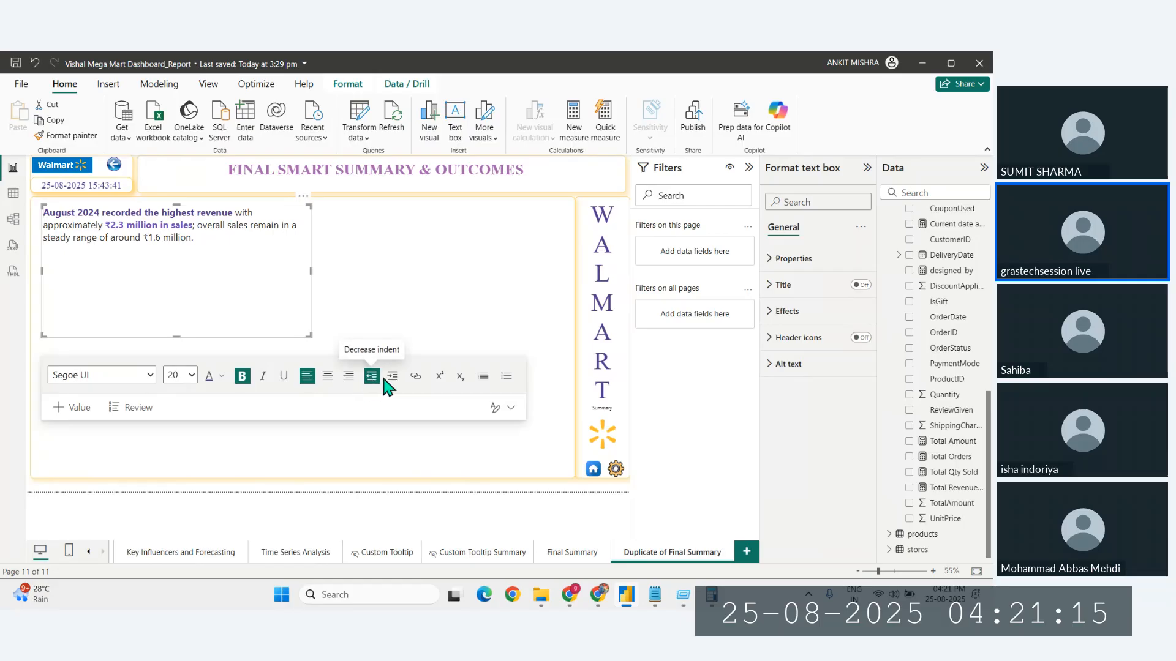
click(501, 380)
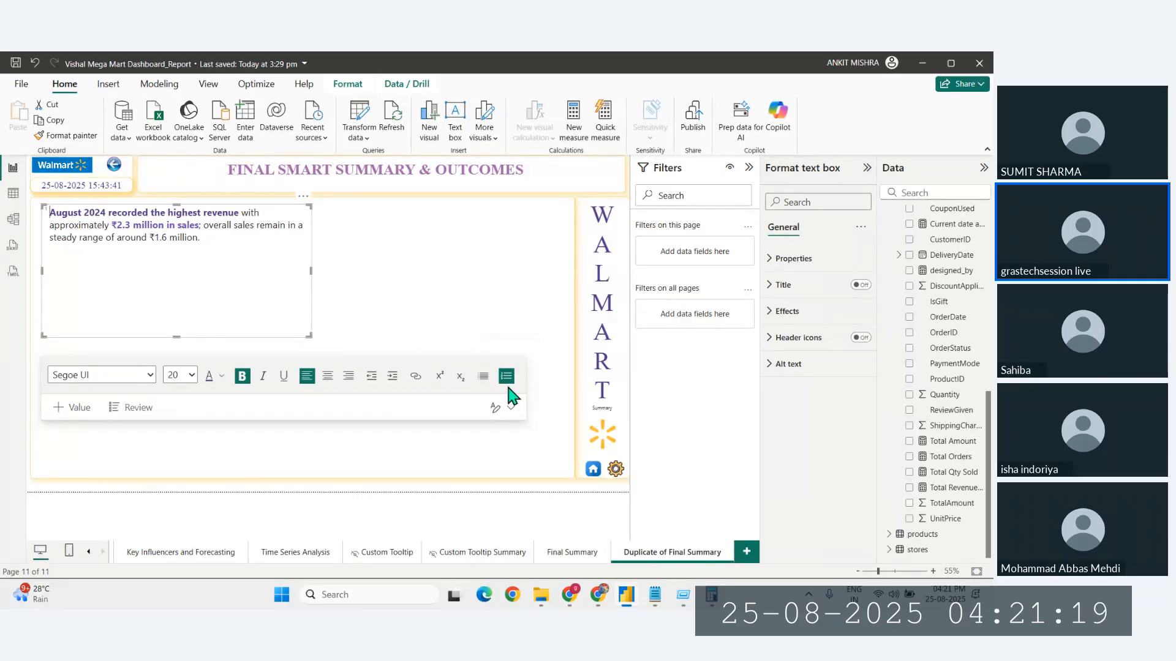
click(483, 375)
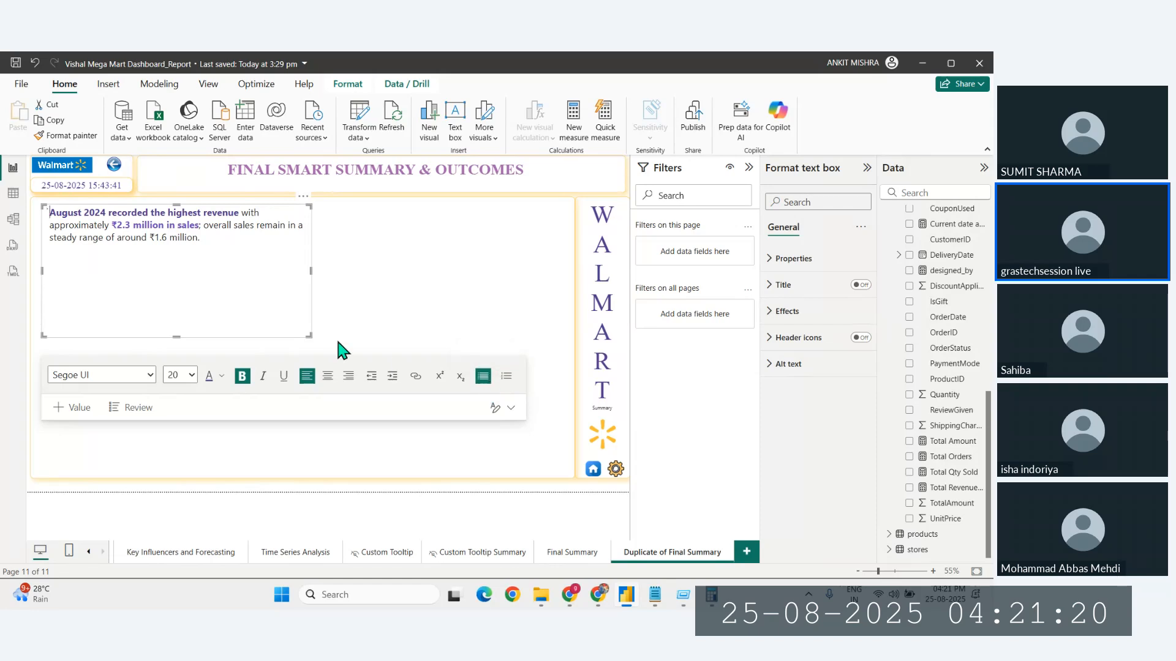
drag(50, 214, 47, 222)
click(51, 214)
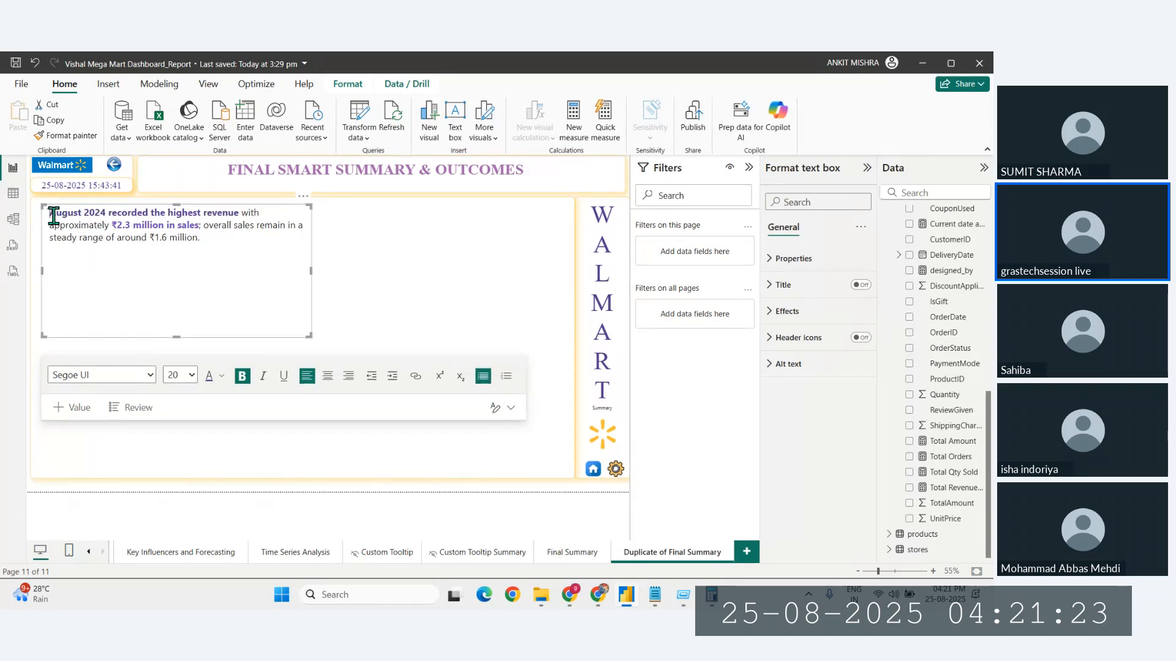
Step: Remove the bullet formatting from the August 2024 sentence, leaving no stray characters at its start
text(=)
key(BackSpace)
key(BackSpace)
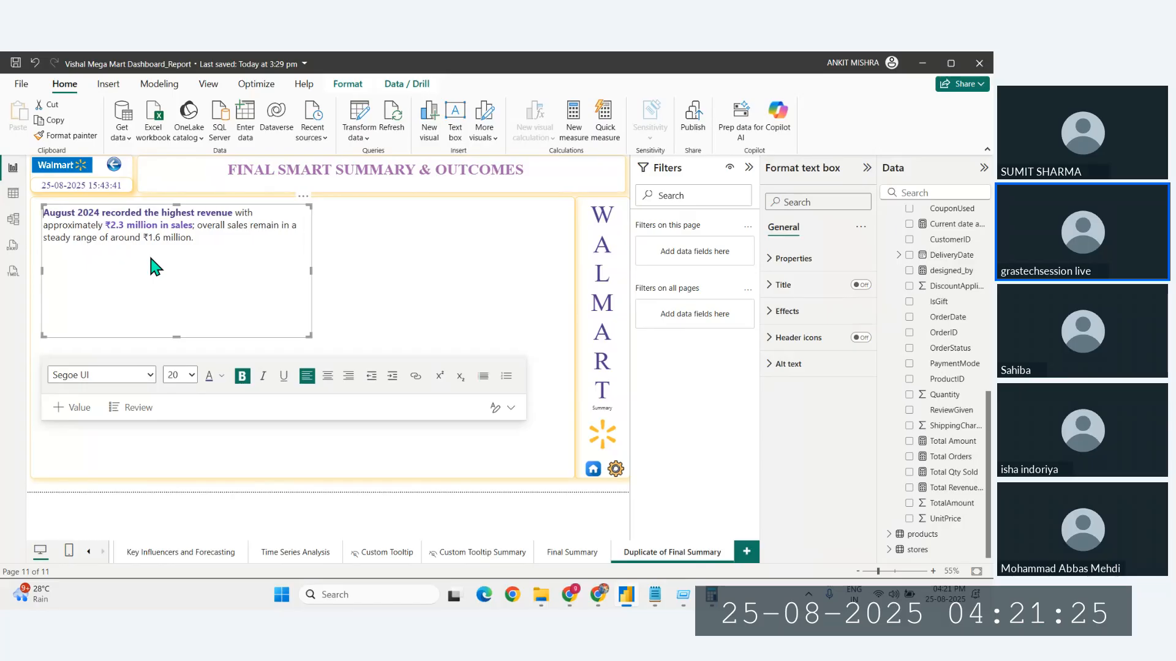
text(0)
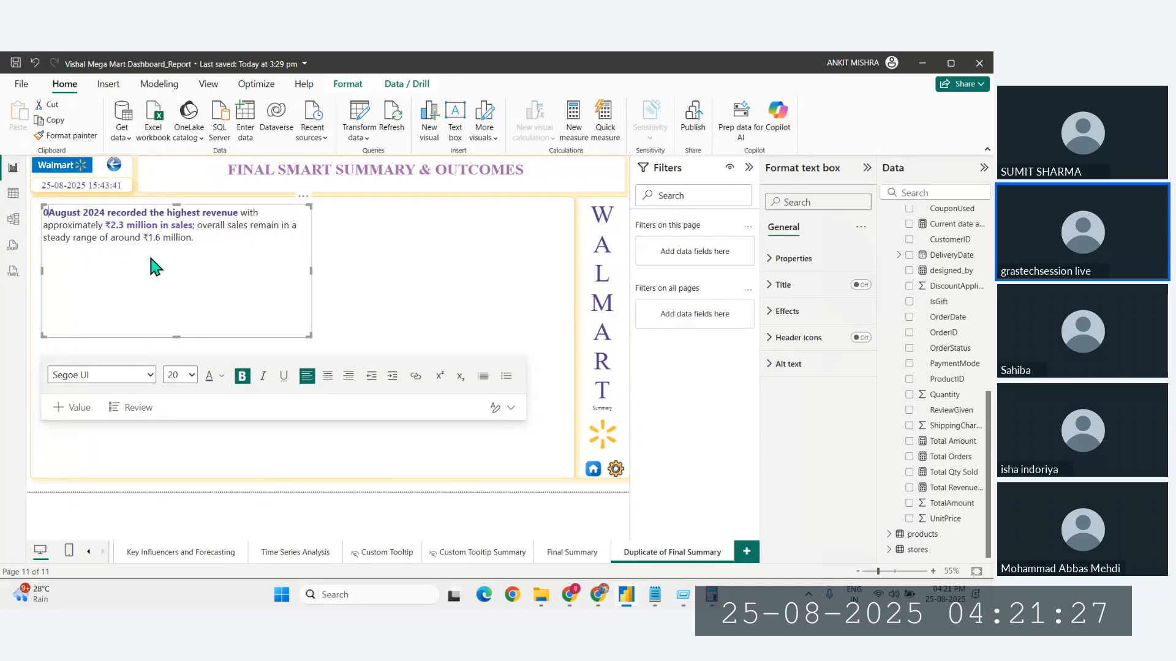
key(BackSpace)
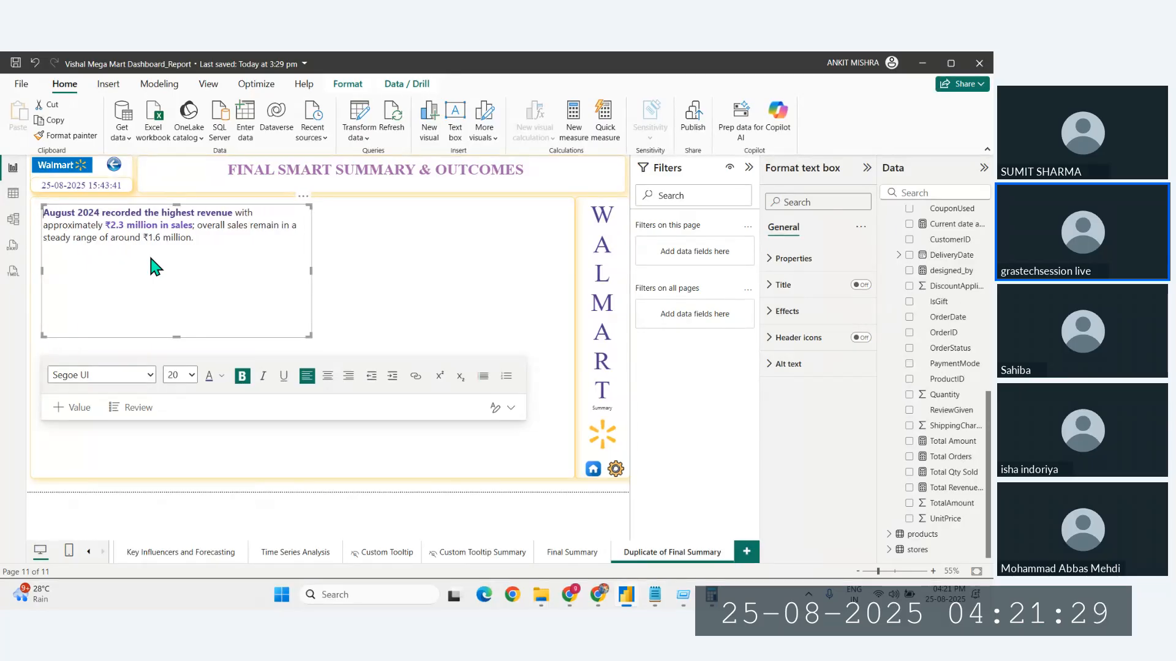
Step: Search the emoji picker for "right" and insert the right-pointing hand before "August 2024", removing the stray letter
key(super+period)
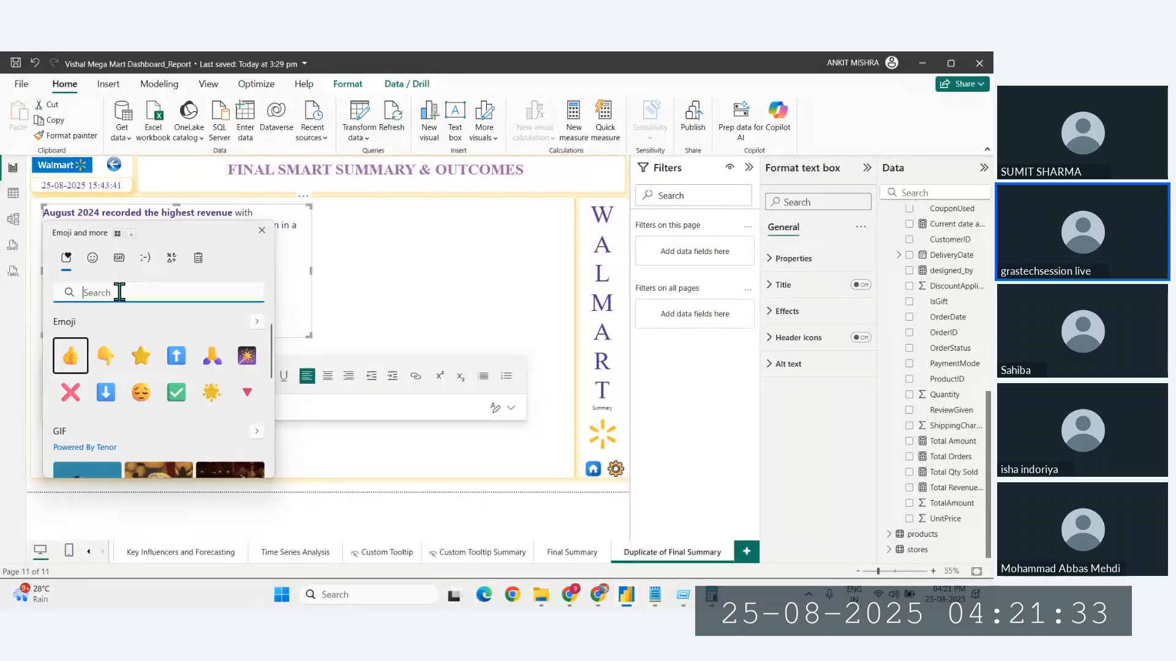
text(right)
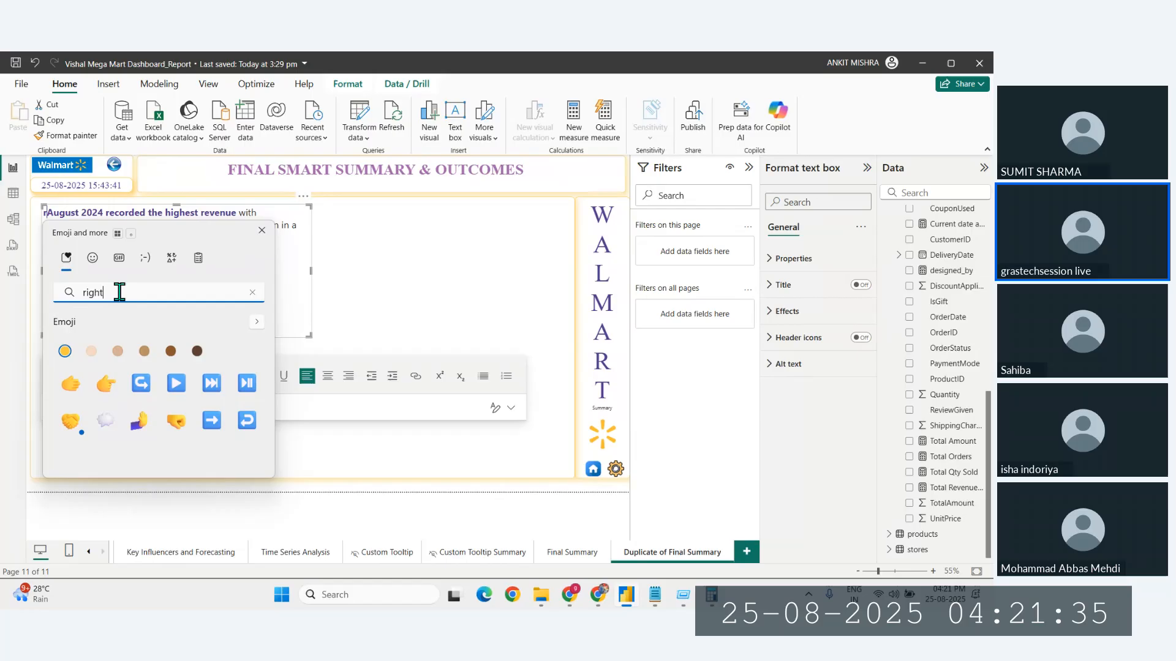
click(105, 383)
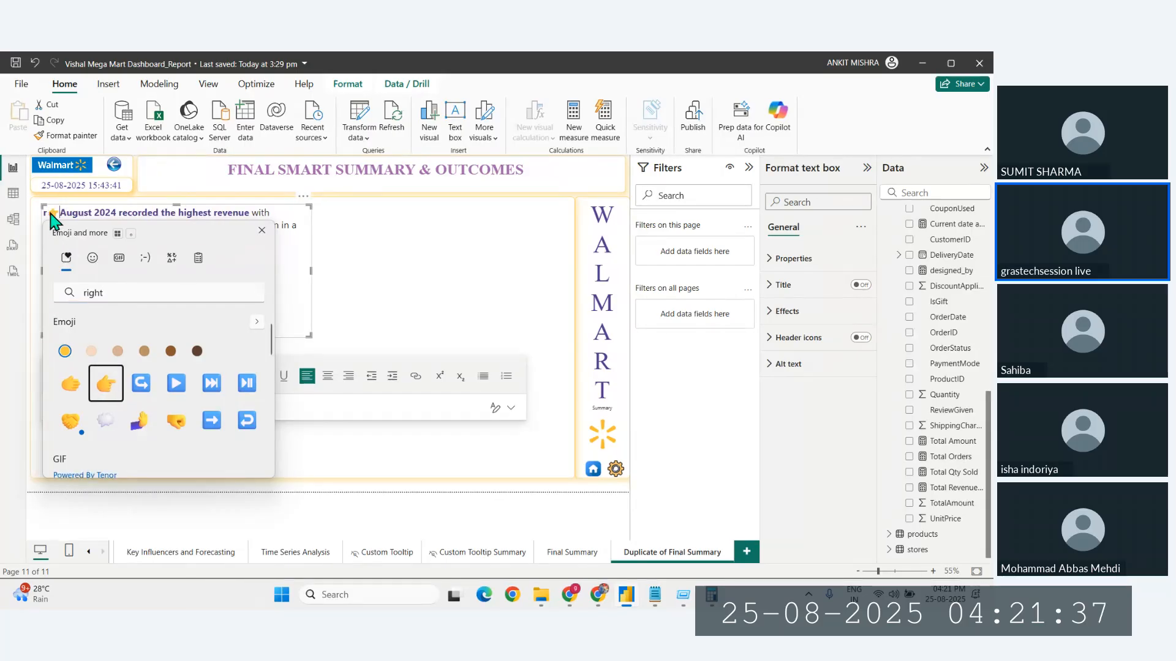
key(Escape)
key(Left)
key(BackSpace)
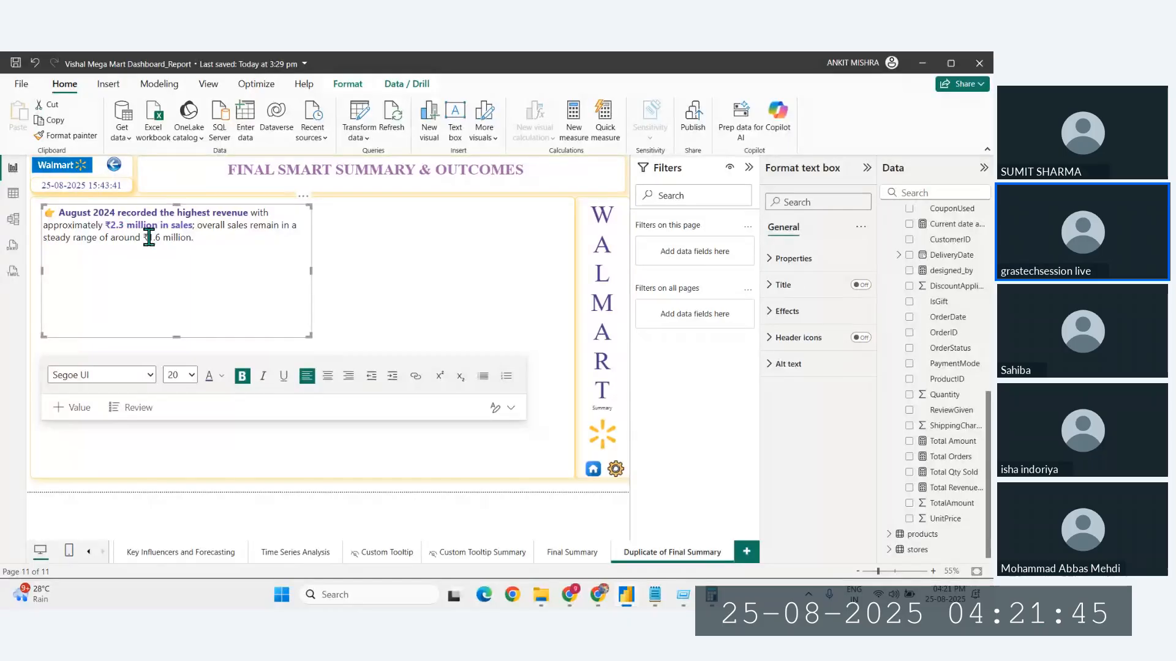
Step: Shorten the August 2024 text box from its lower edge so it fits closely around the three-line sentence
click(340, 274)
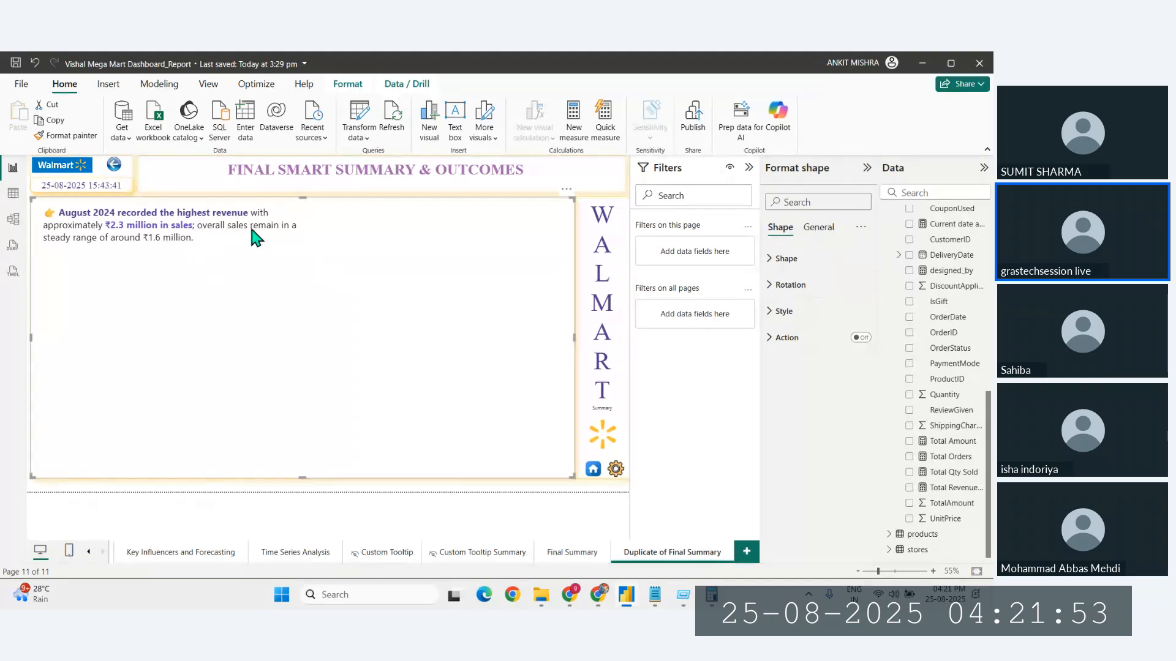
click(175, 483)
click(186, 231)
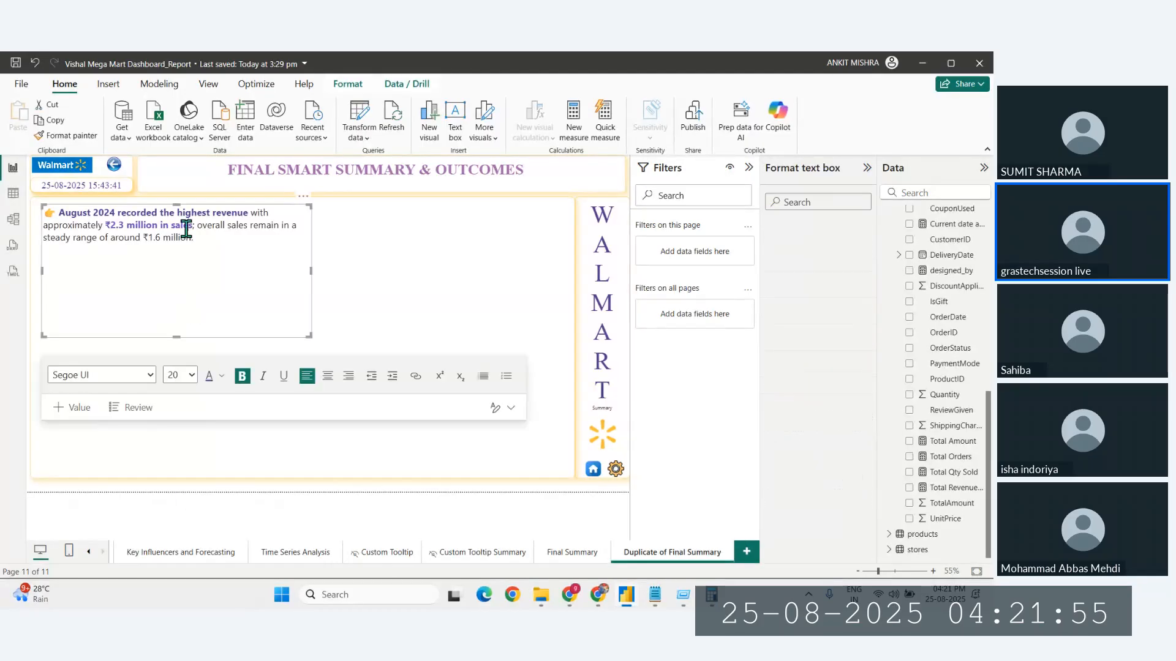
click(303, 197)
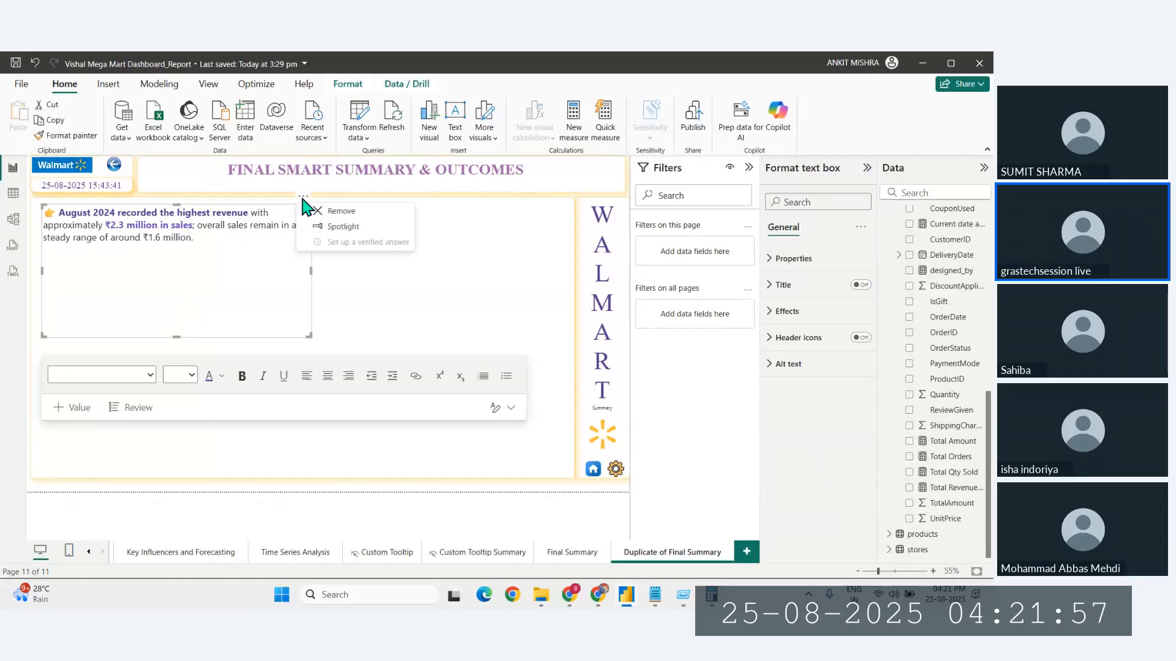
click(254, 276)
drag(177, 336, 167, 268)
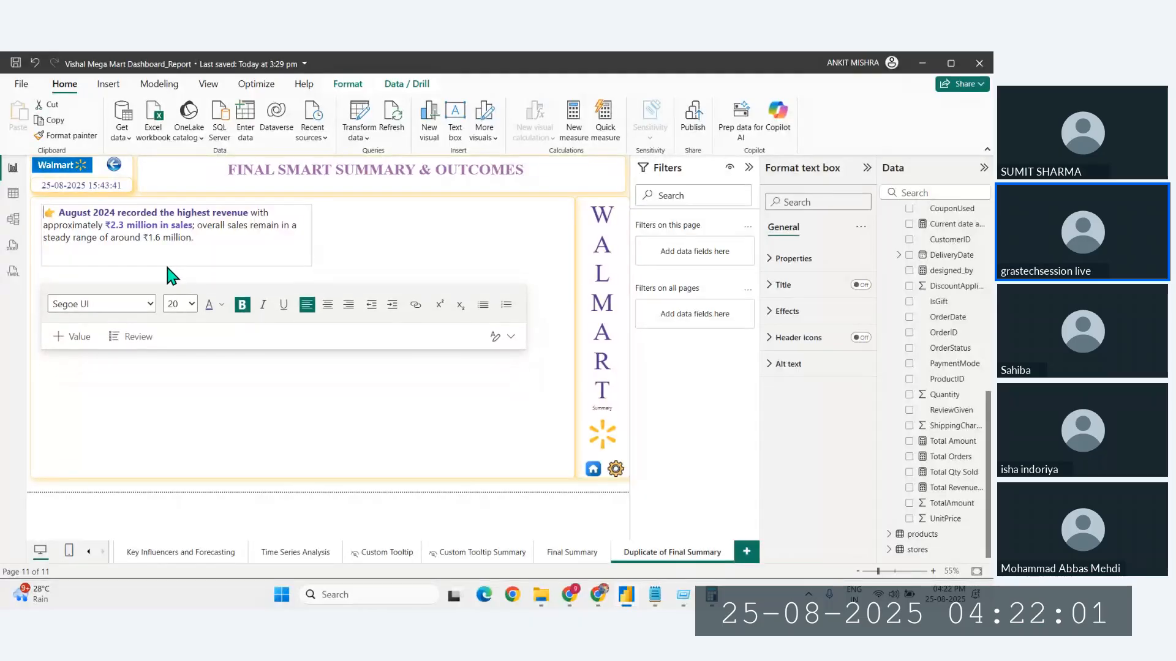
Step: Duplicate the August 2024 text box and align the copy directly beneath the original
click(303, 196)
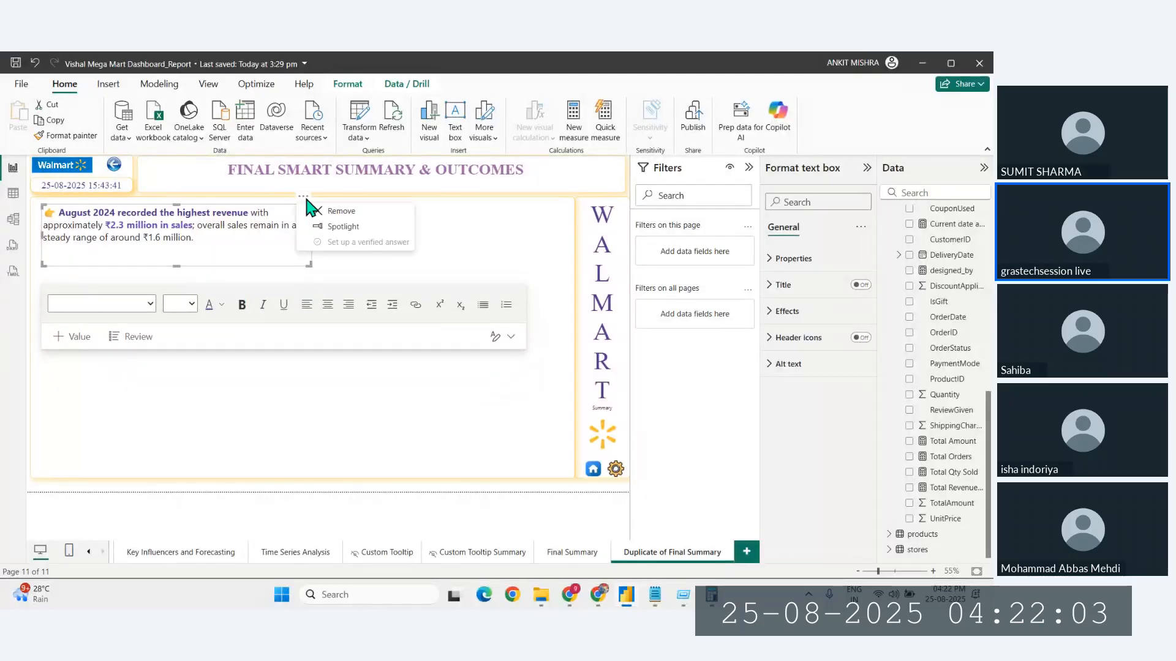
key(ctrl+c)
key(ctrl+v)
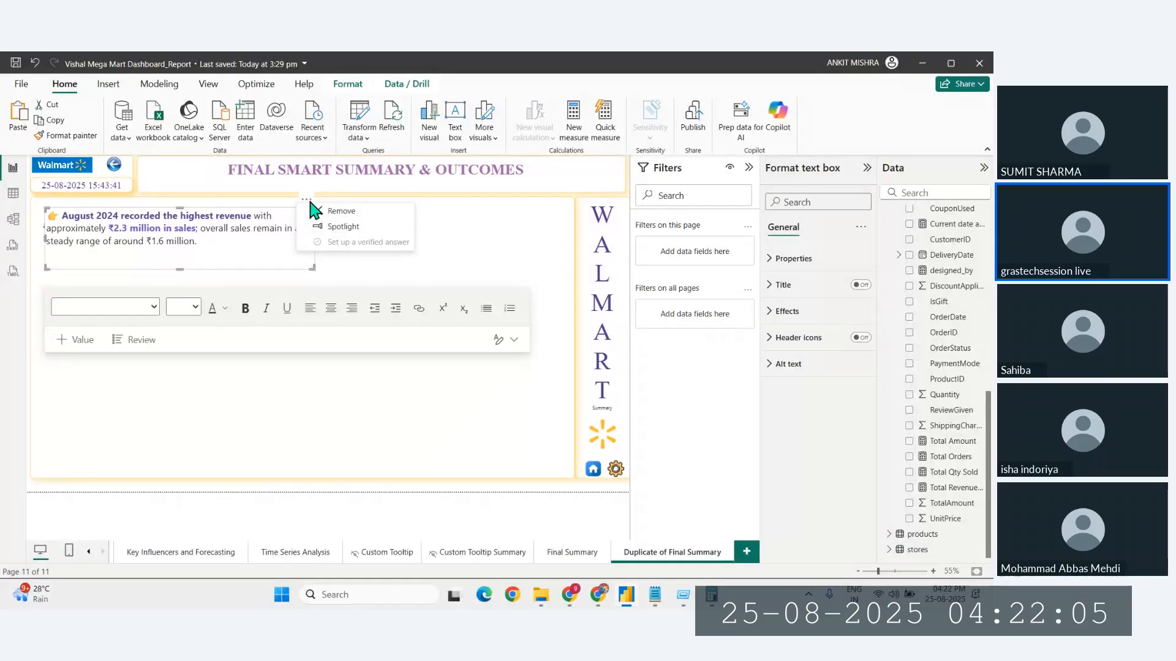
click(251, 481)
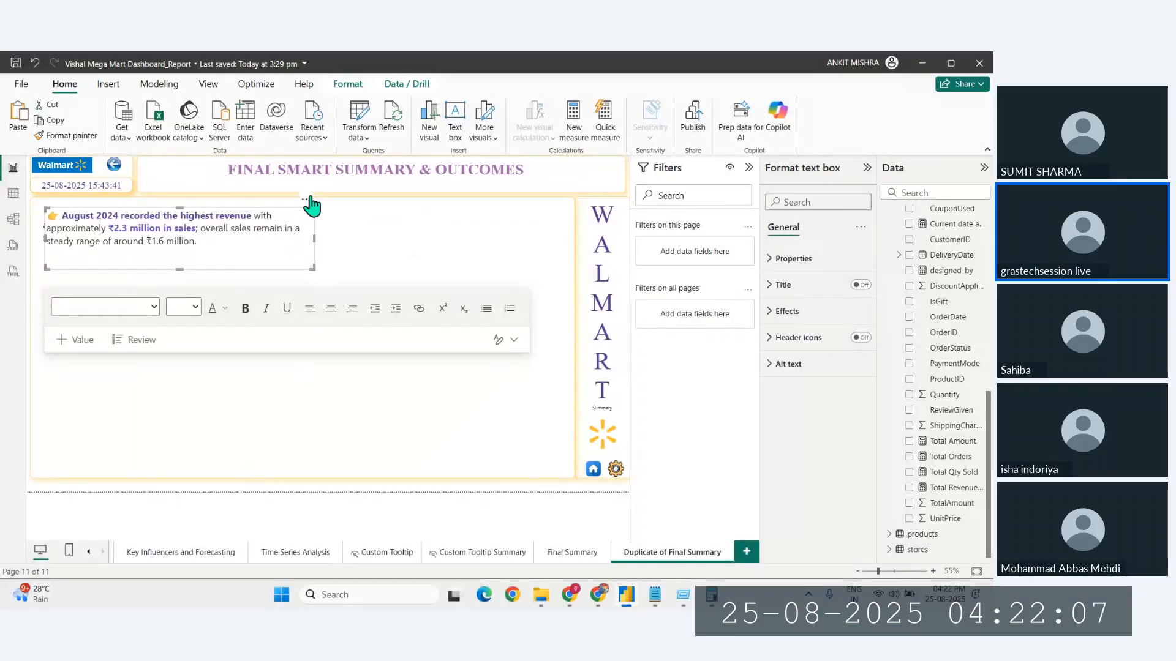
drag(311, 206, 307, 250)
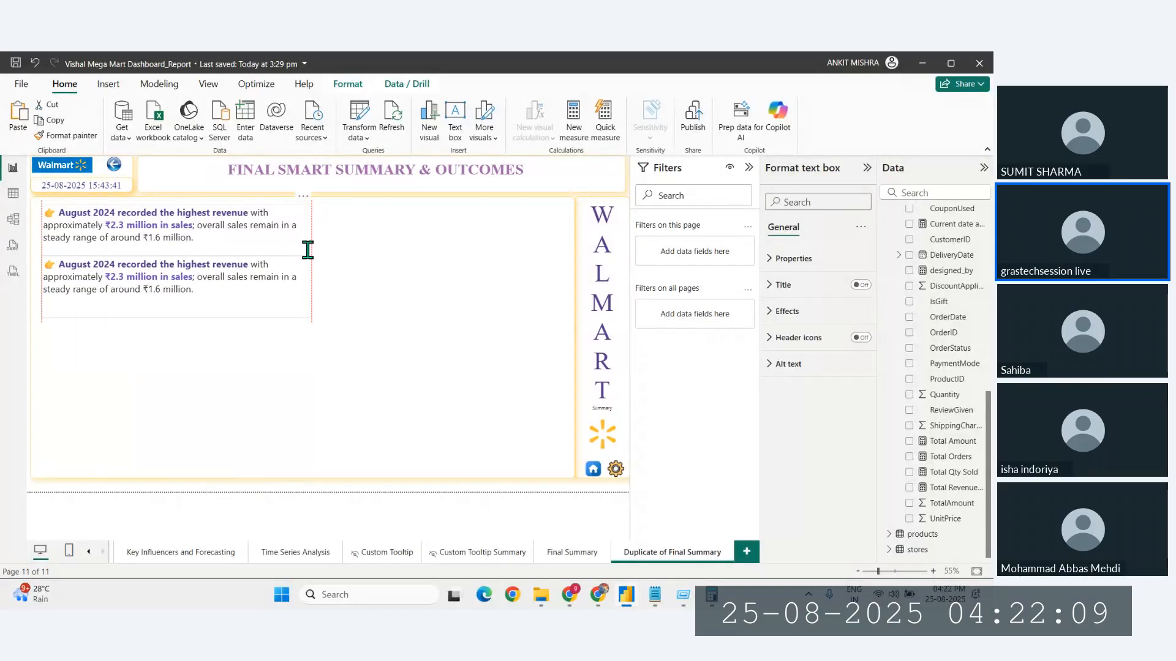
Step: Delete the sentence in the duplicated text box, keeping only the pointing-hand emoji
click(213, 296)
drag(208, 293, 58, 267)
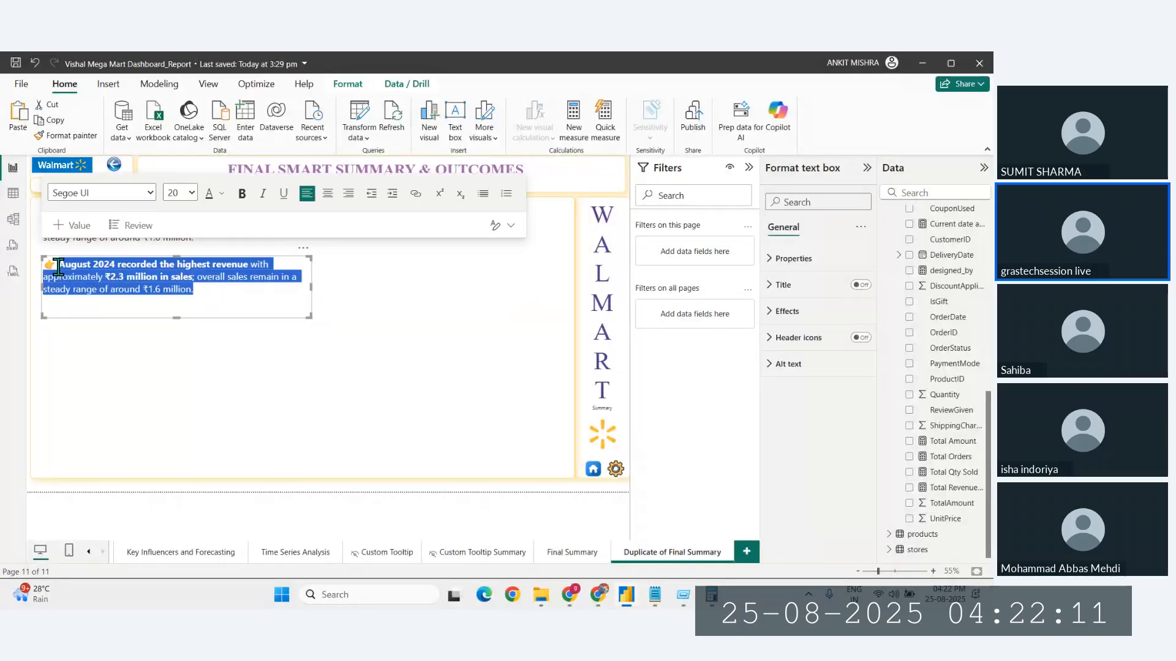
key(BackSpace)
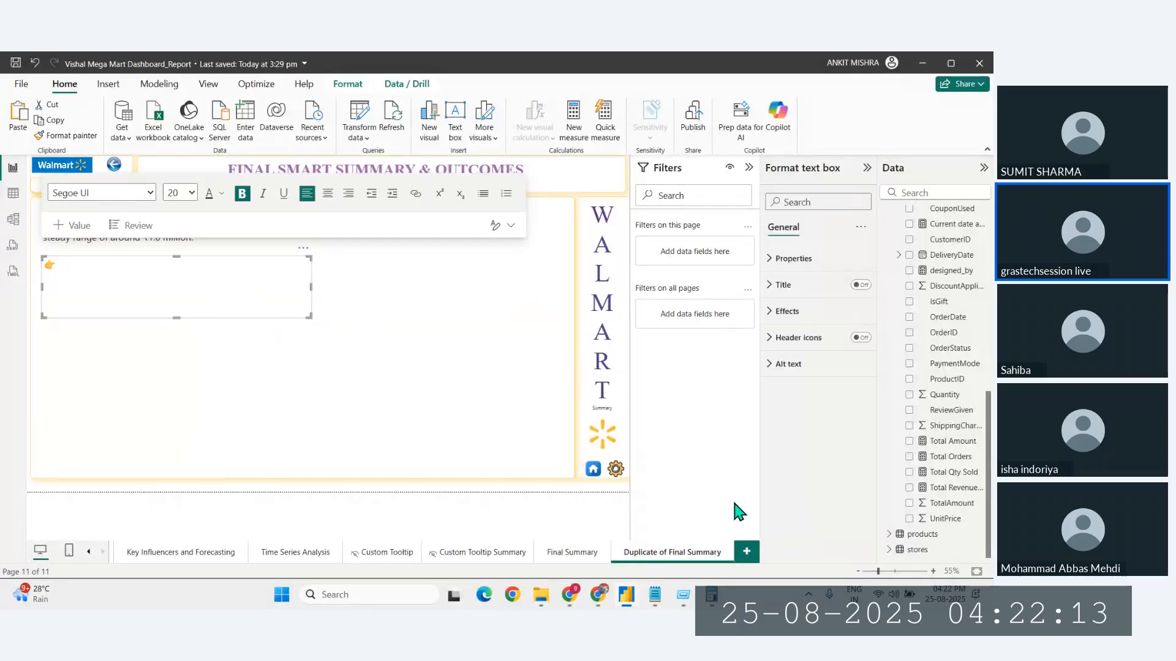
Step: Switch to ChatGPT in Chrome and enlarge the generated blue Walmart insights image
mouse_move(578, 601)
click(534, 524)
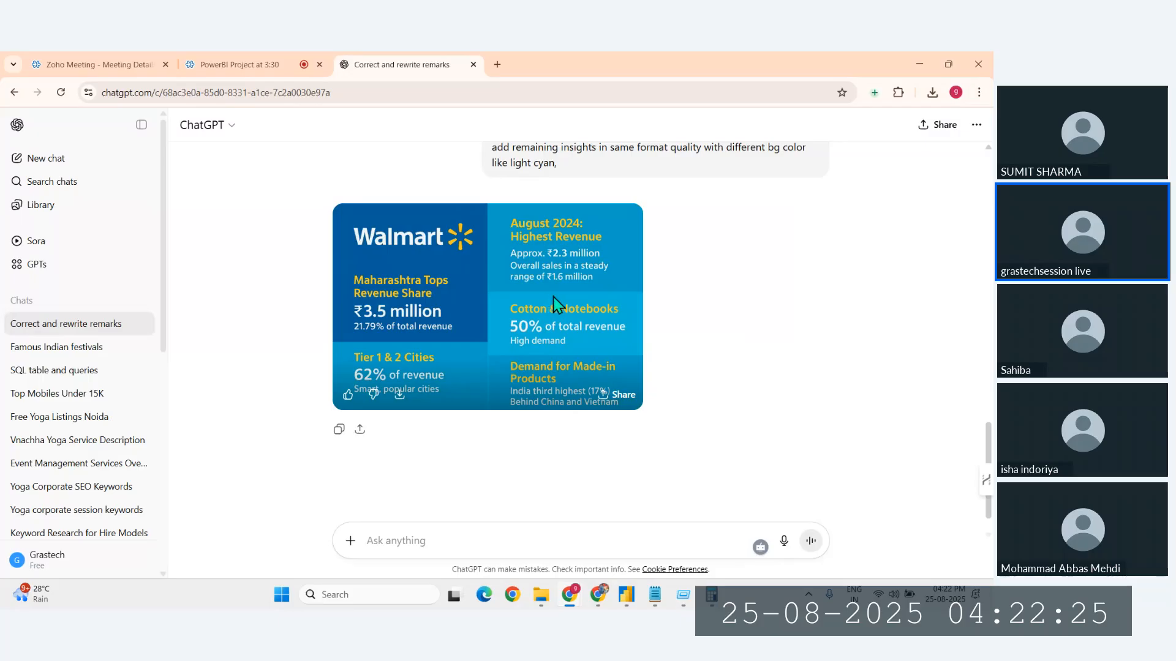
click(556, 316)
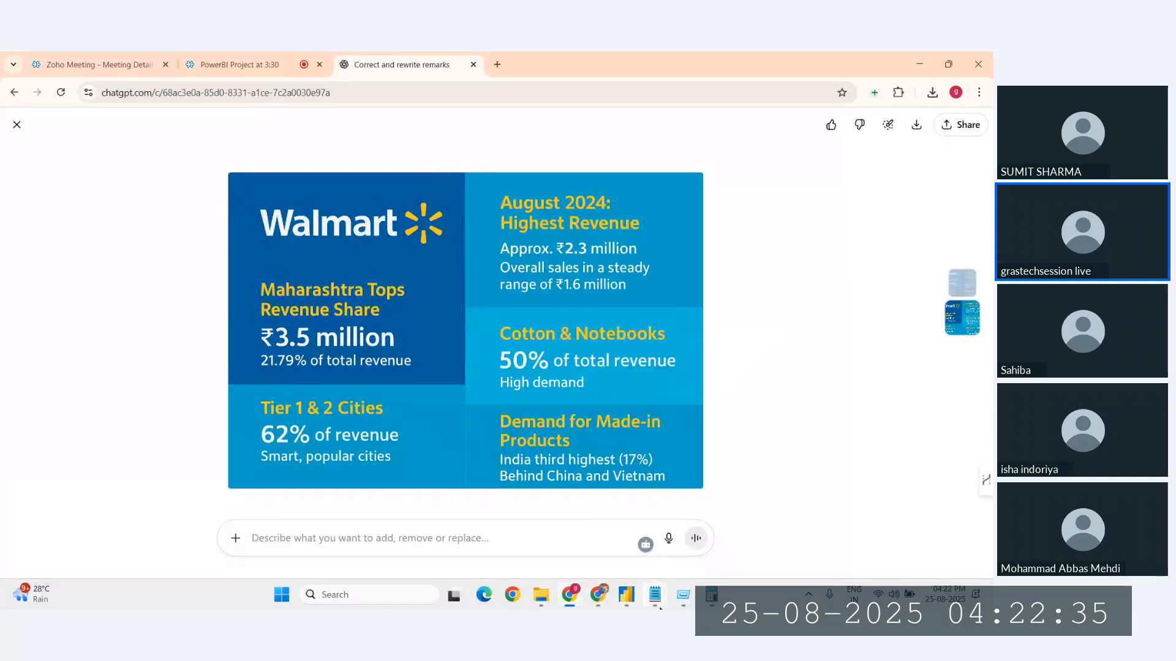
Step: Check the Tier 3 and Tier 4 cities and Loyal-PLC and Kar-Yogi insights in Notepad, and return to Power BI
mouse_move(661, 609)
click(662, 543)
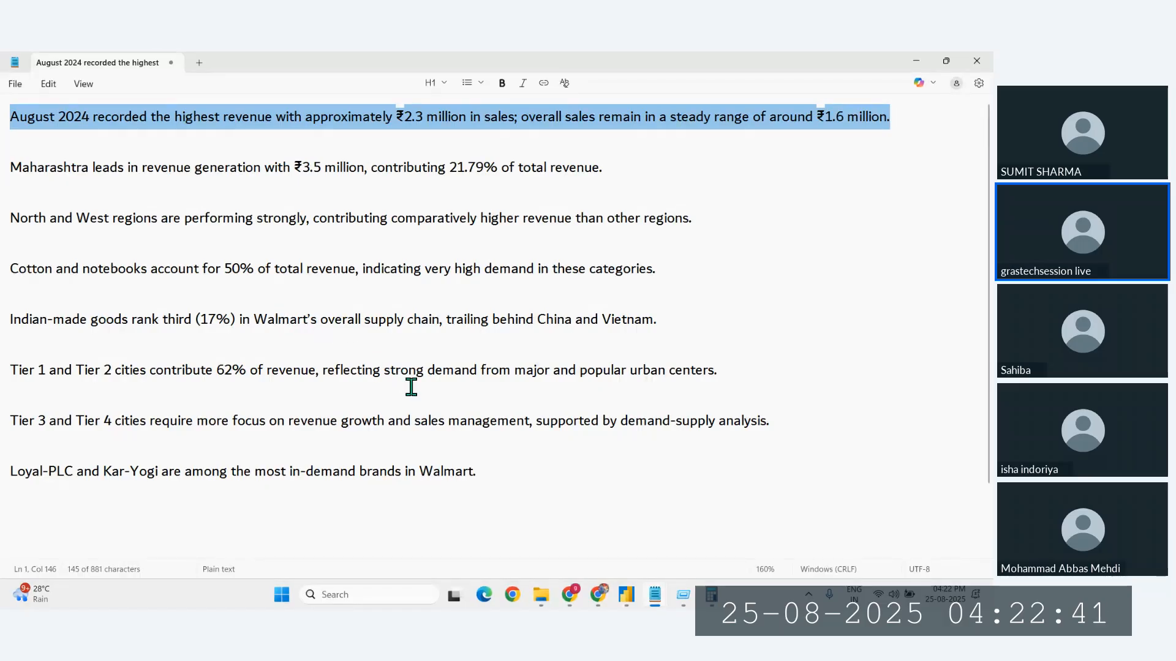
drag(506, 467, 3, 409)
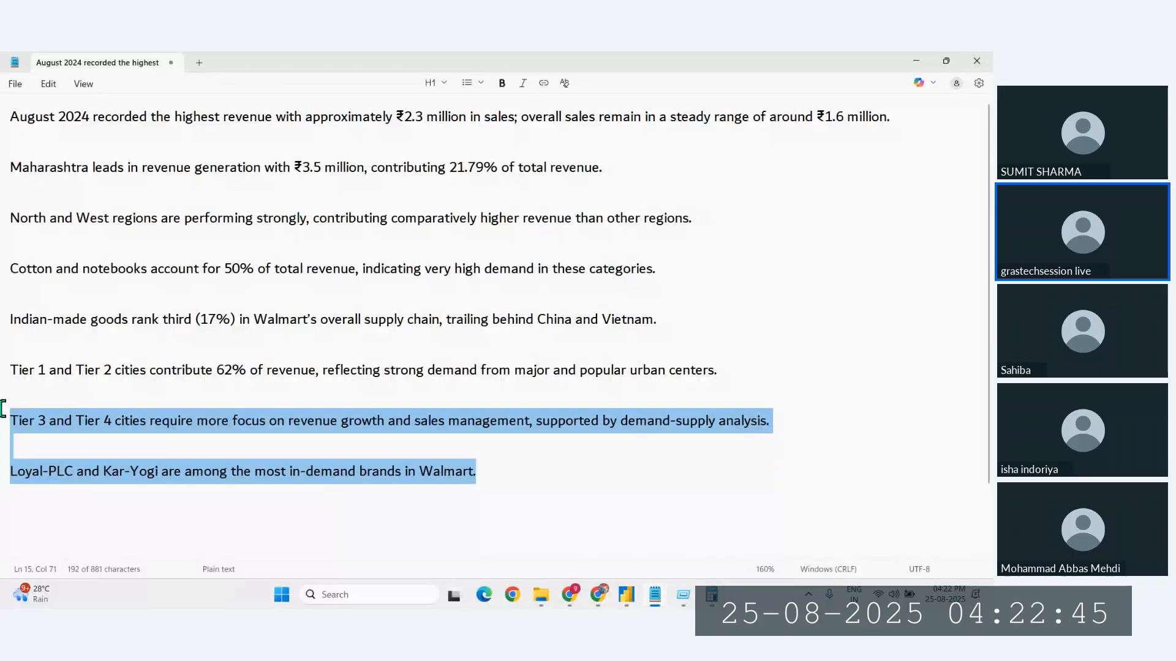
click(460, 385)
mouse_move(598, 593)
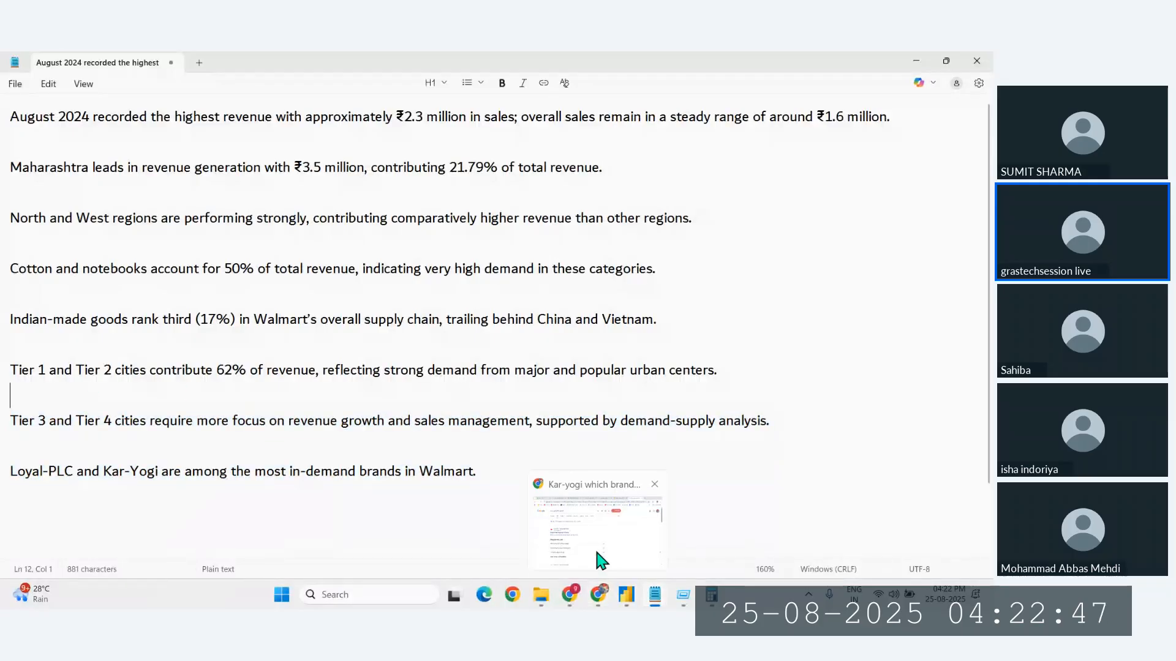
click(592, 534)
click(626, 594)
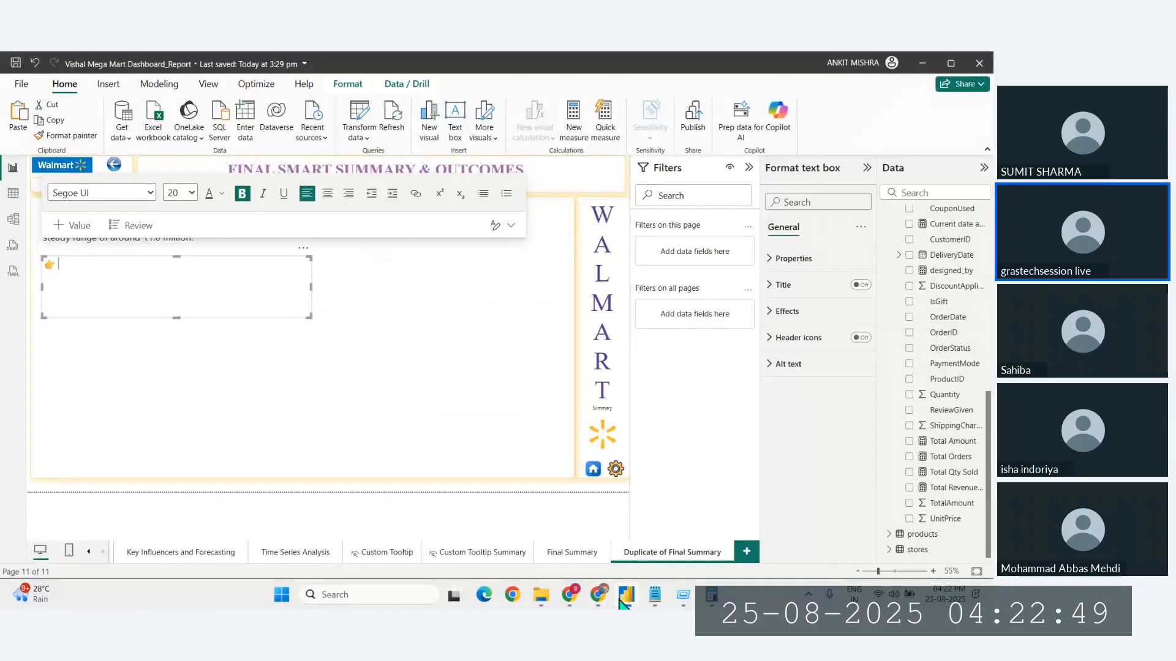
Step: Review the ChatGPT insights image again and glance at the meeting page, and return to the Power BI page with nothing selected
mouse_move(579, 601)
click(518, 525)
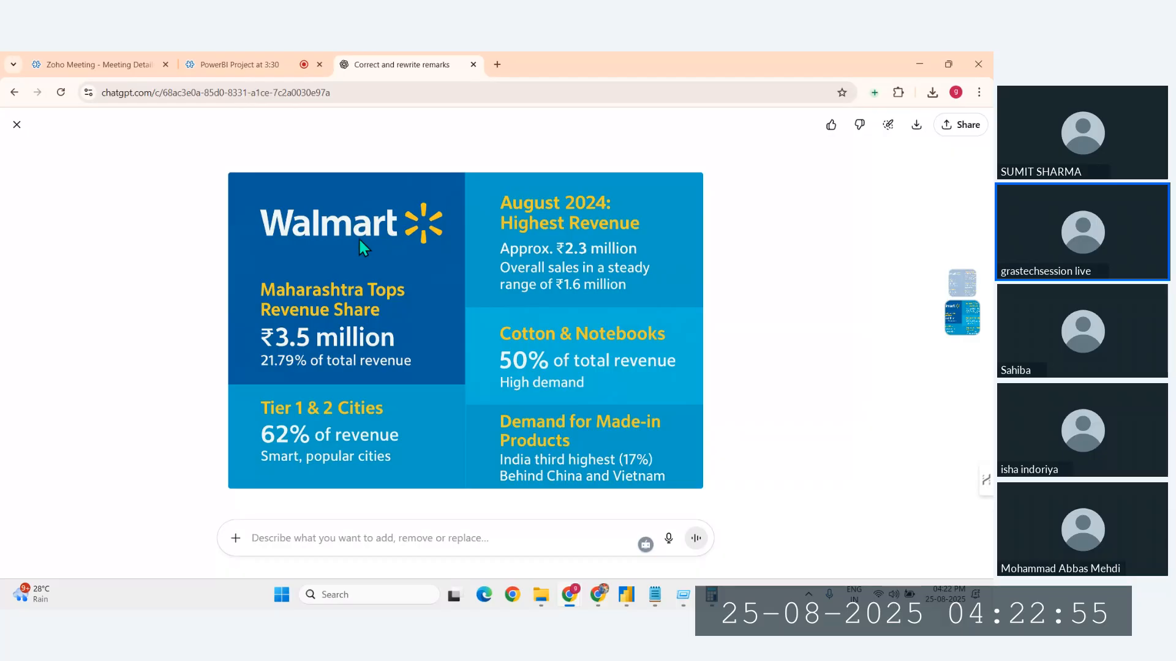
click(206, 63)
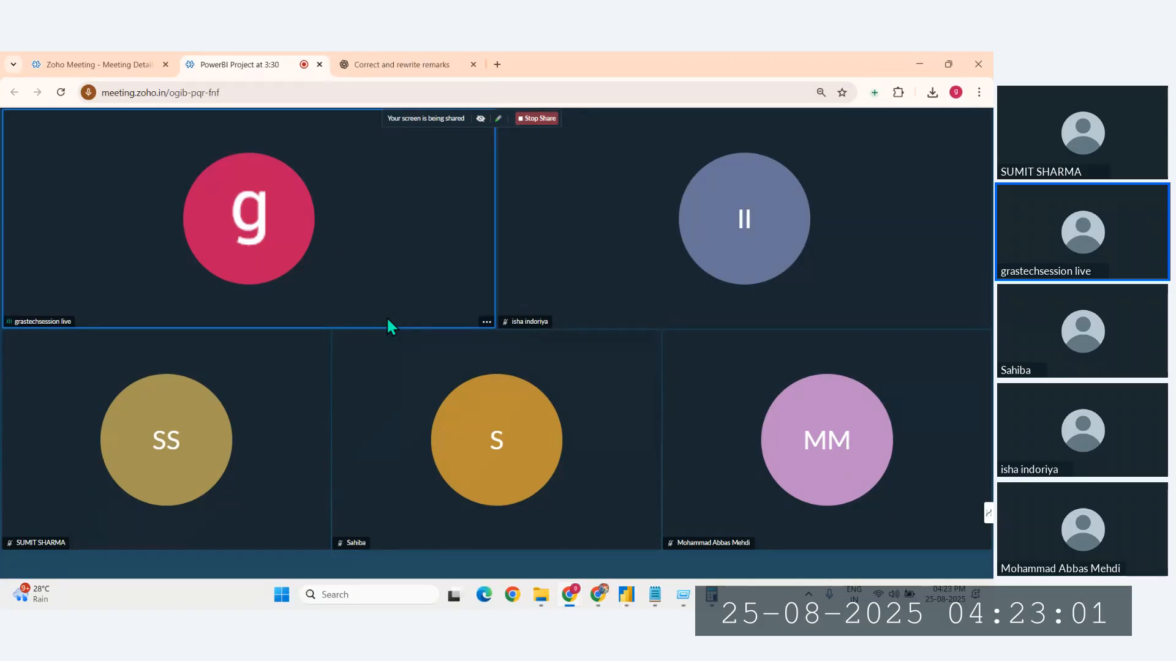
click(626, 594)
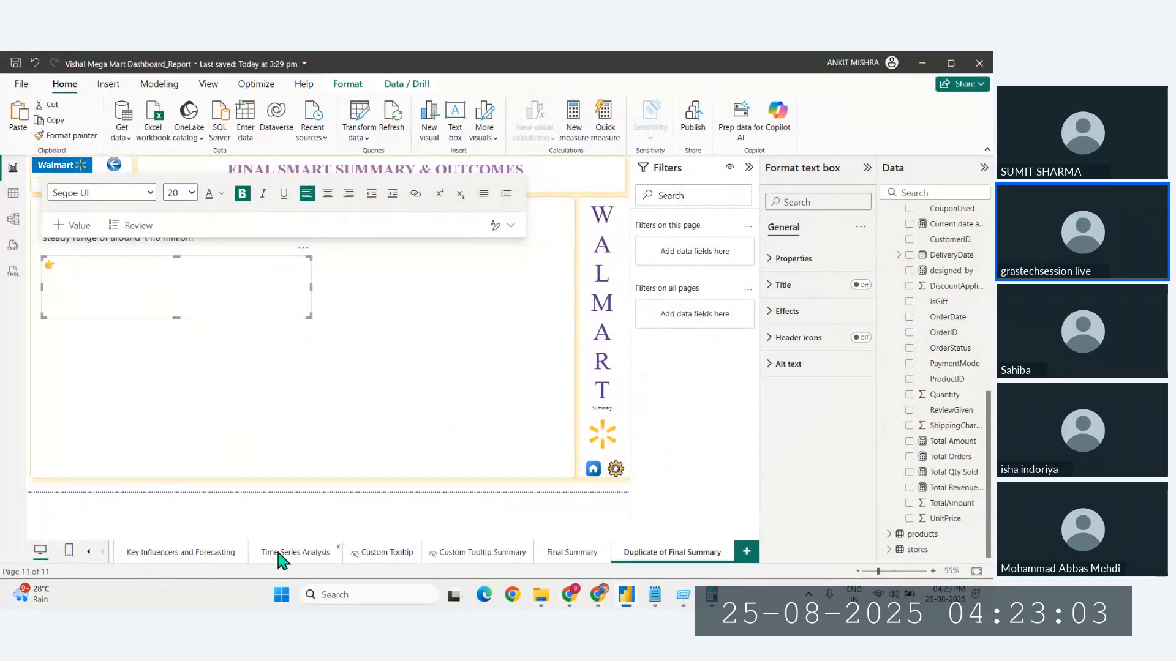
click(272, 496)
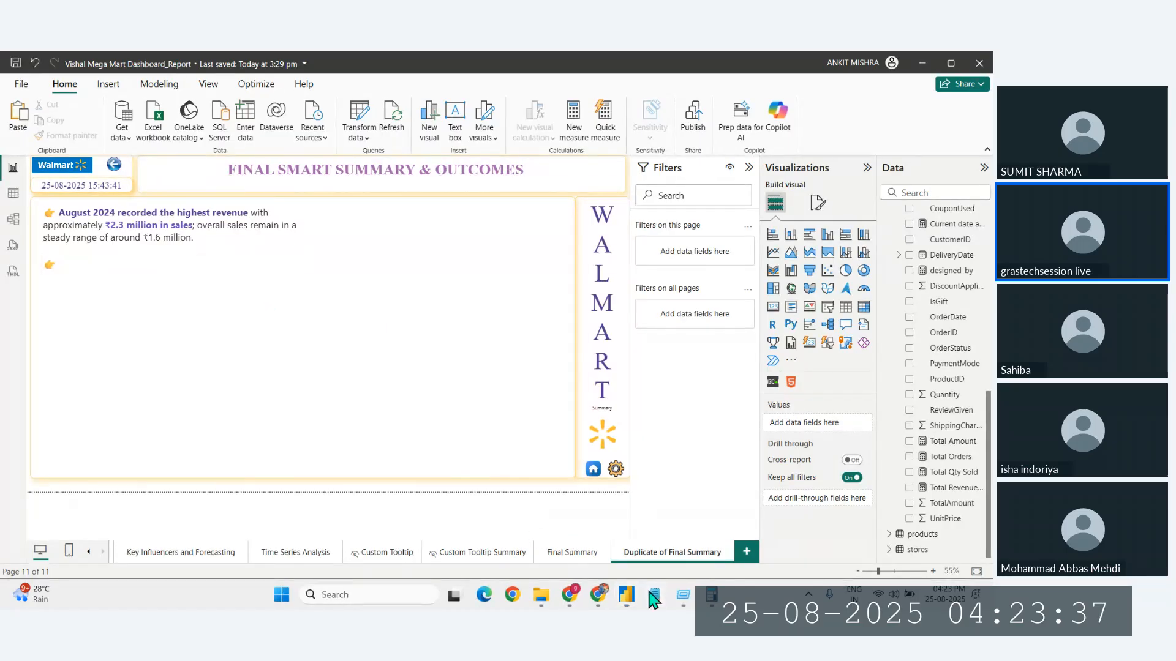
Step: Copy the Maharashtra revenue sentence from Notepad and paste it after the emoji in Power BI's second text box
mouse_move(654, 594)
click(707, 493)
drag(614, 168, 8, 164)
key(ctrl+c)
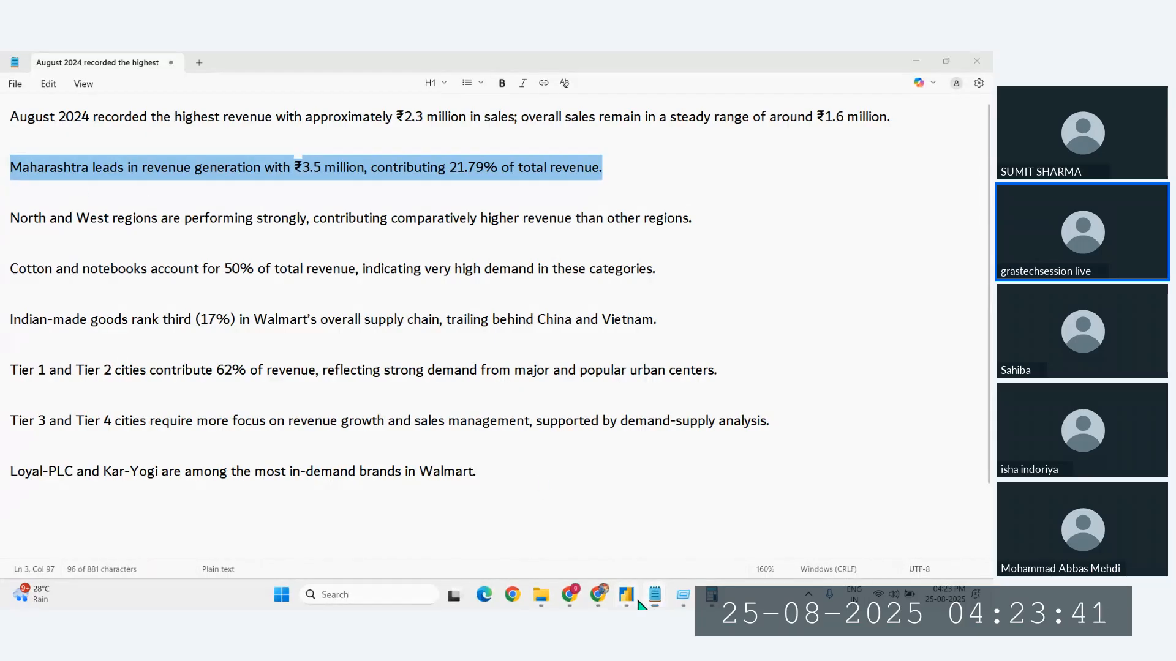
click(626, 594)
click(113, 272)
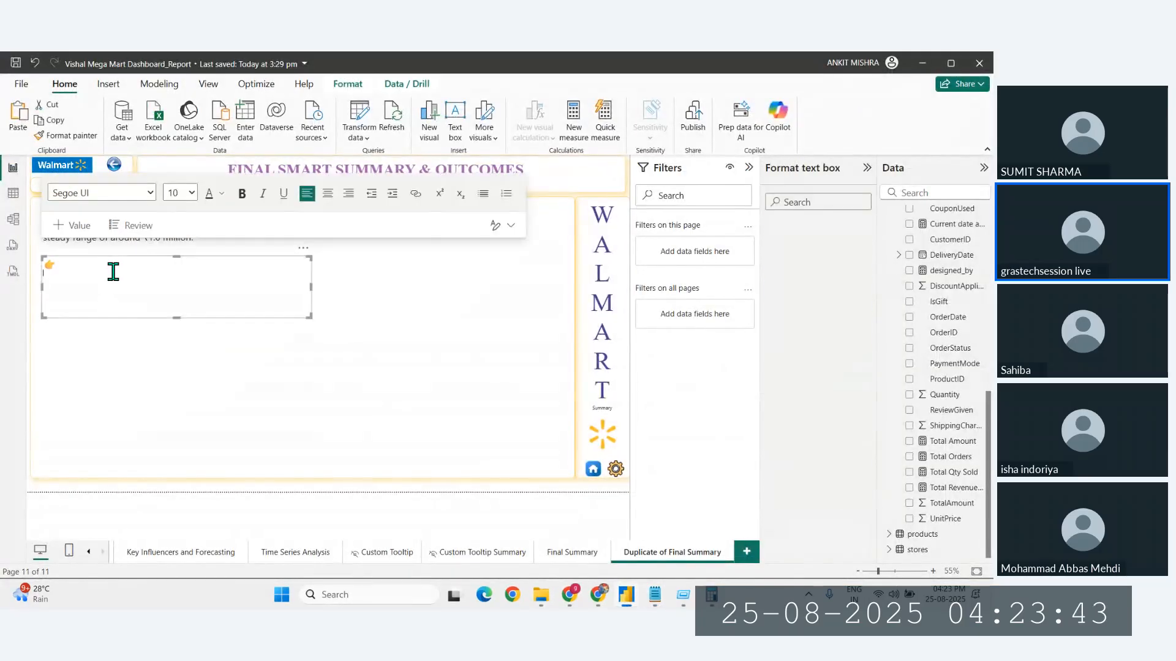
key(ctrl+v)
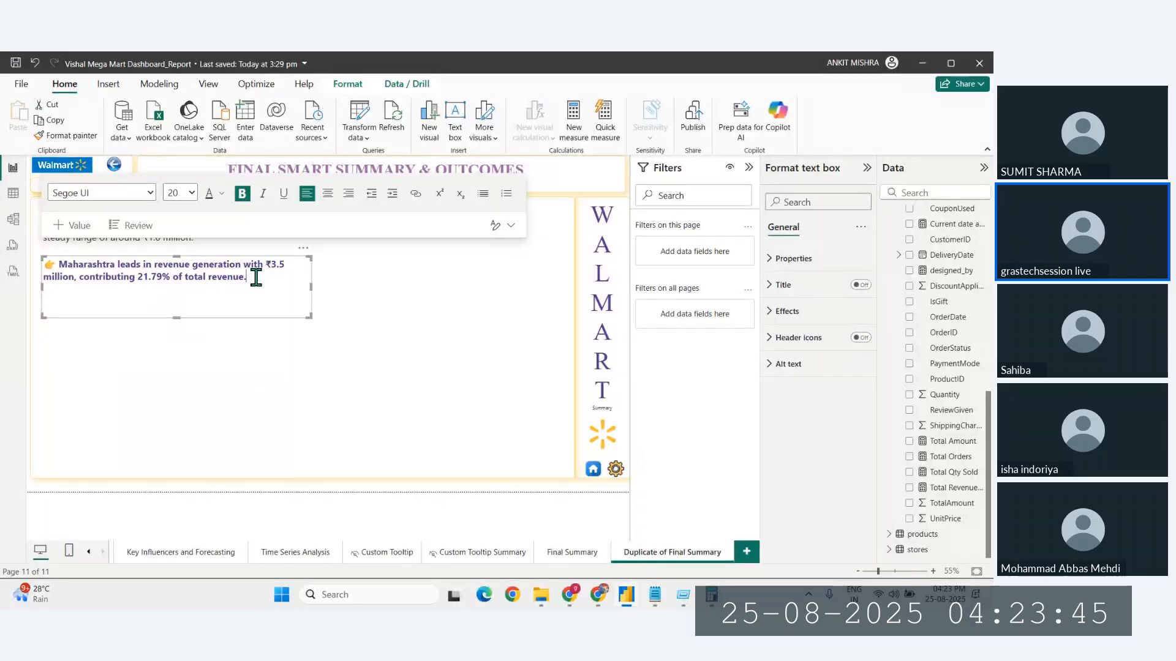
Step: Colour the Maharashtra sentence black and remove its bold formatting
drag(256, 277, 46, 264)
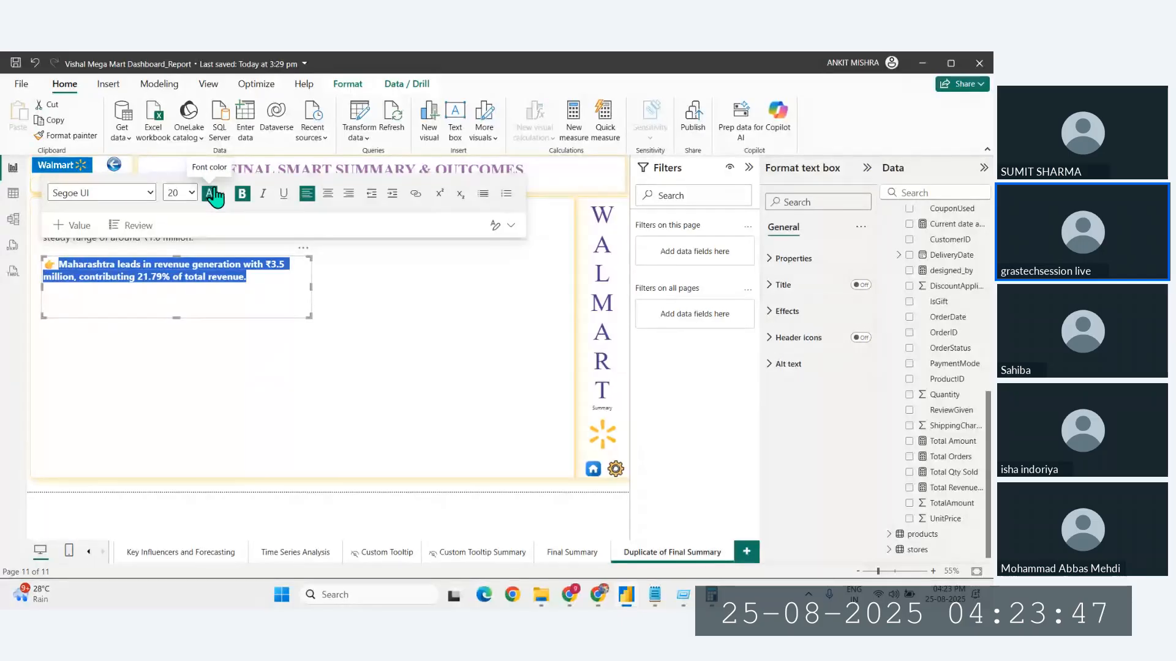
click(287, 499)
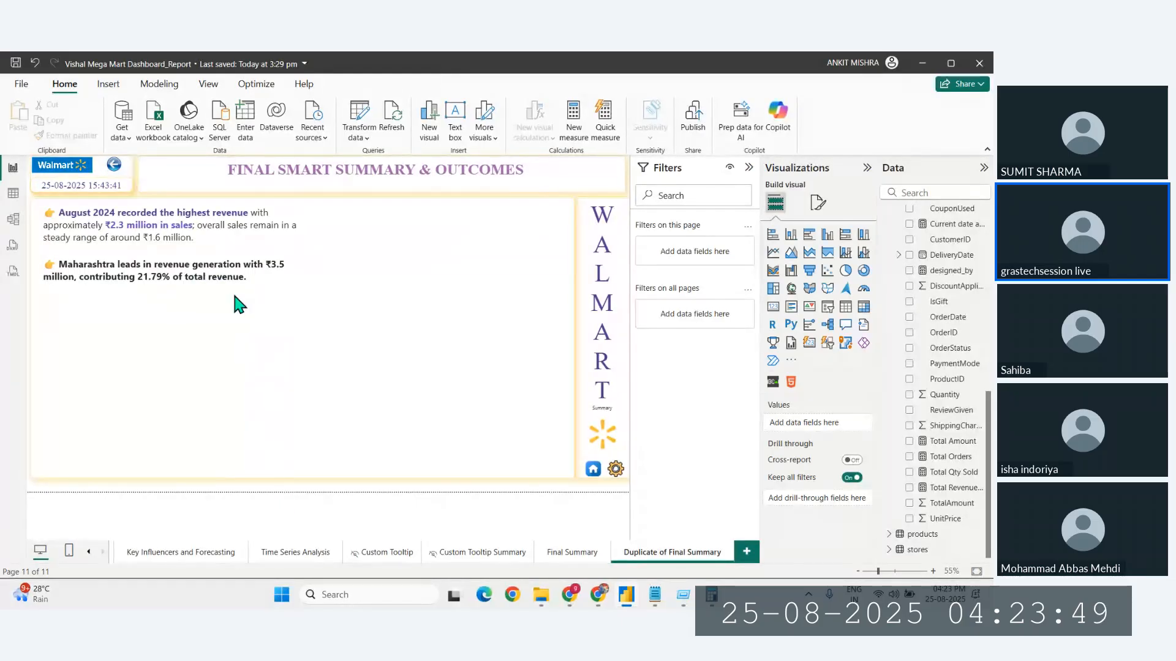
drag(252, 275, 58, 265)
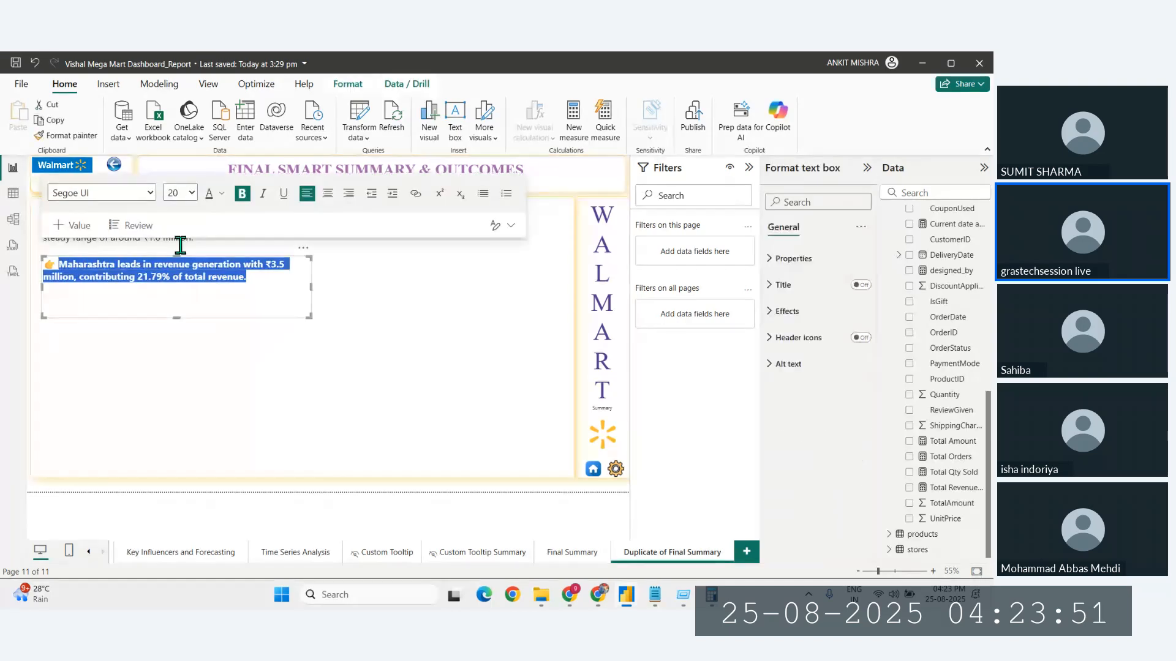
click(242, 193)
click(242, 286)
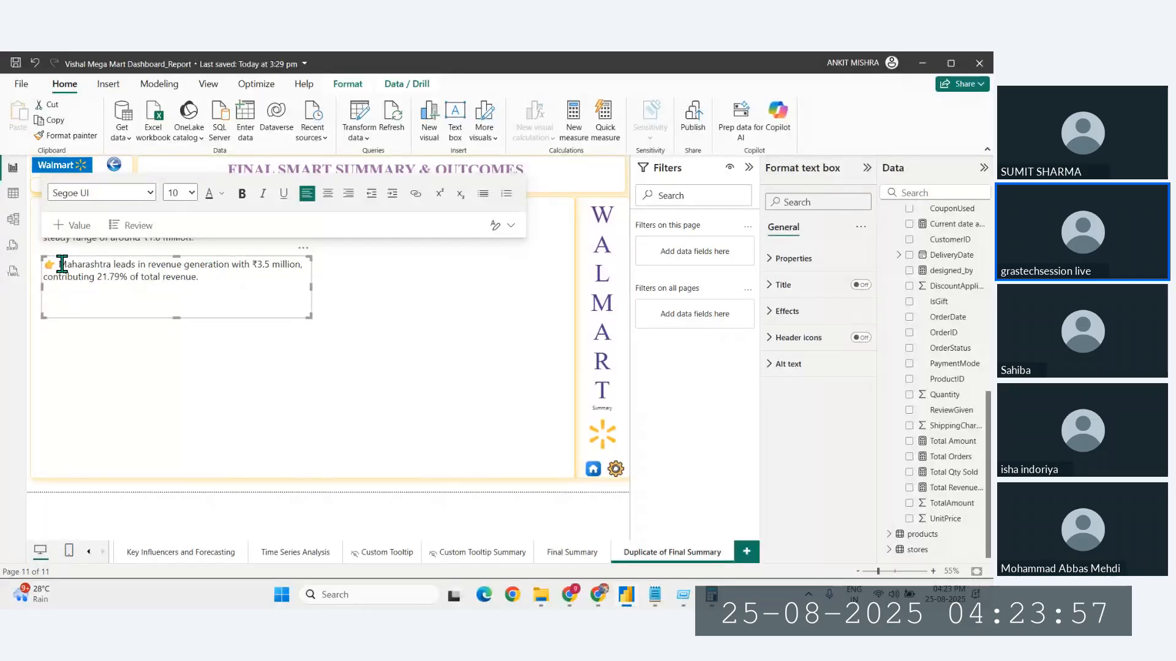
Step: Make the Maharashtra revenue sentence bold and dark purple
drag(57, 265, 199, 278)
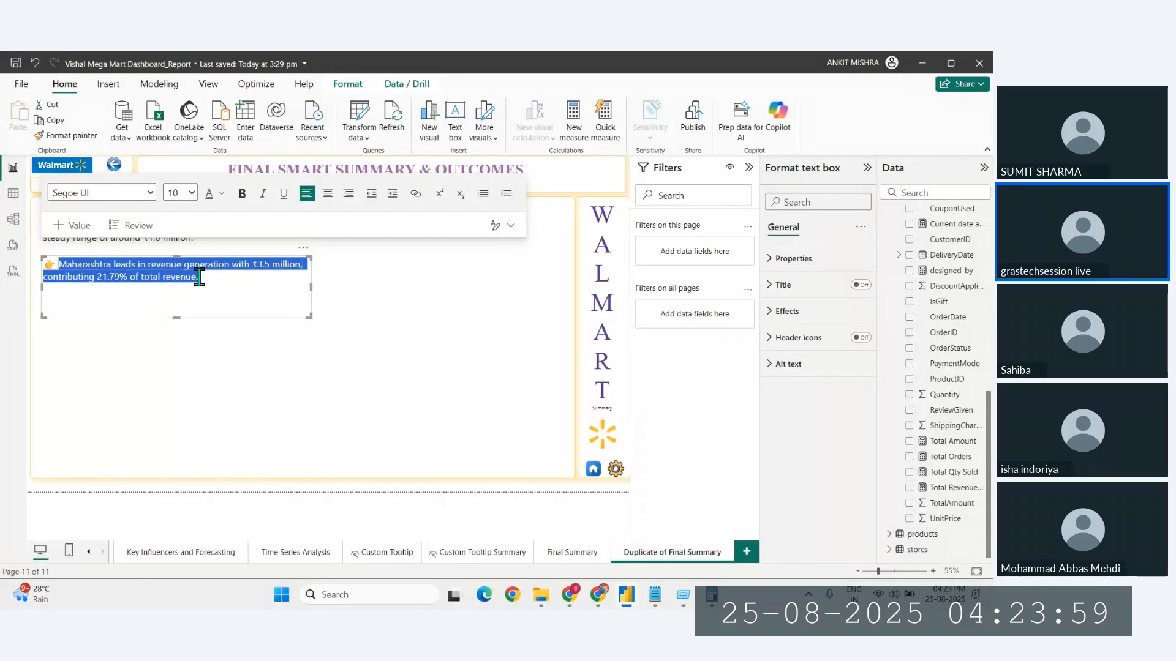
click(241, 195)
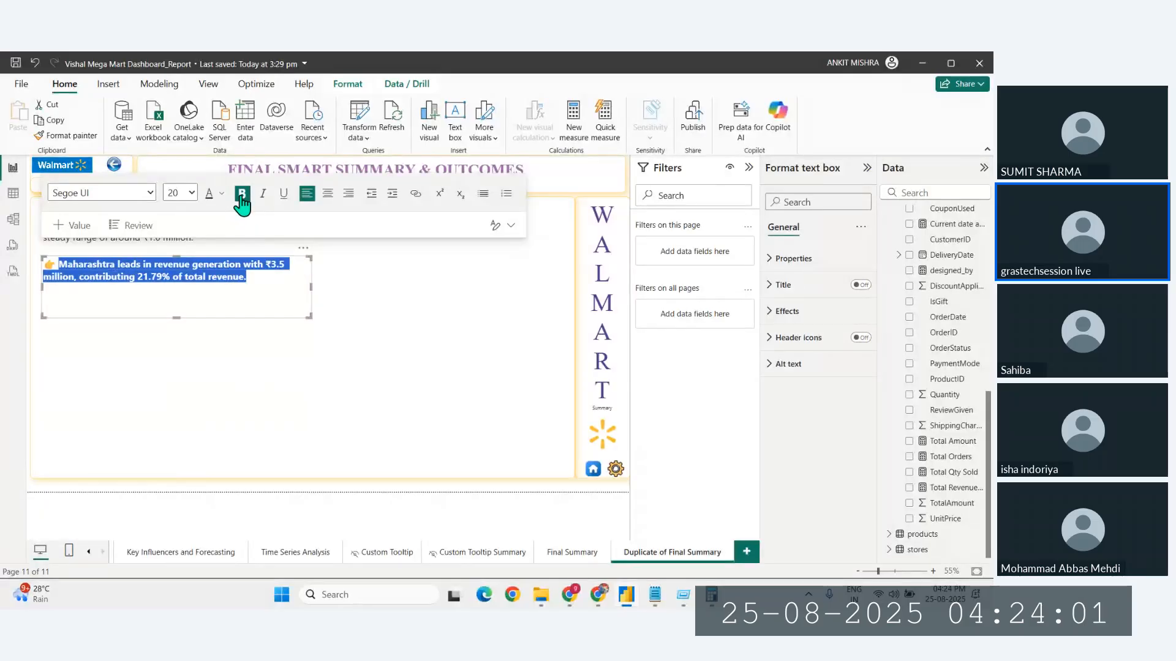
click(221, 193)
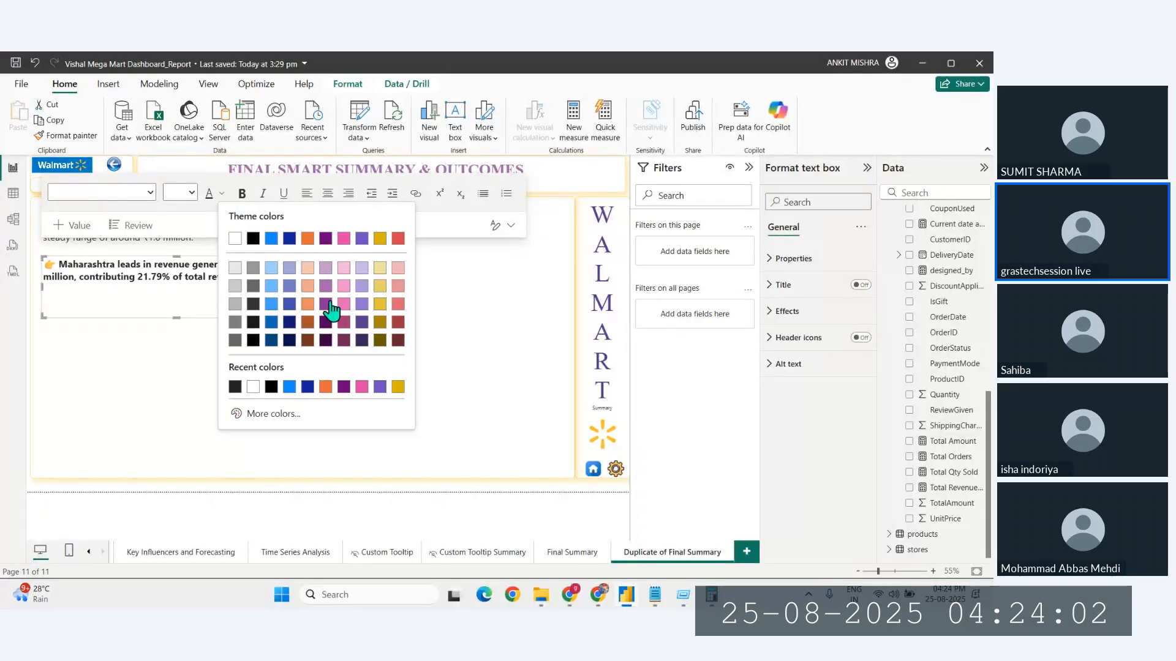
click(366, 323)
click(300, 499)
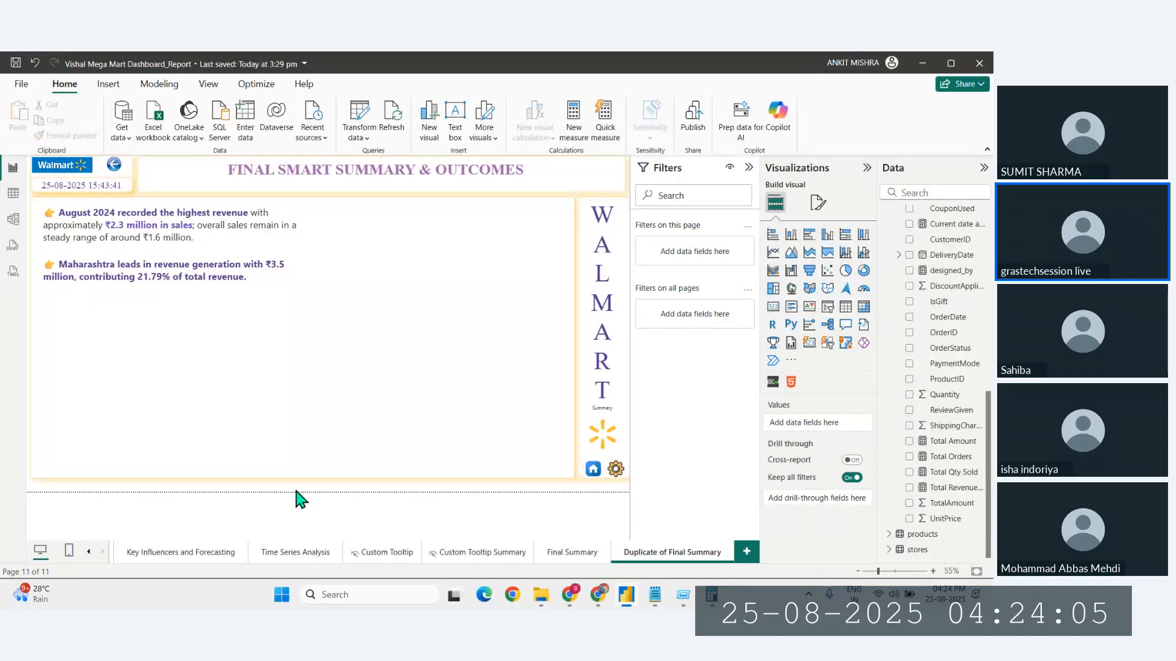
Step: Try centre alignment for the text in the Maharashtra and August 2024 text boxes
click(63, 273)
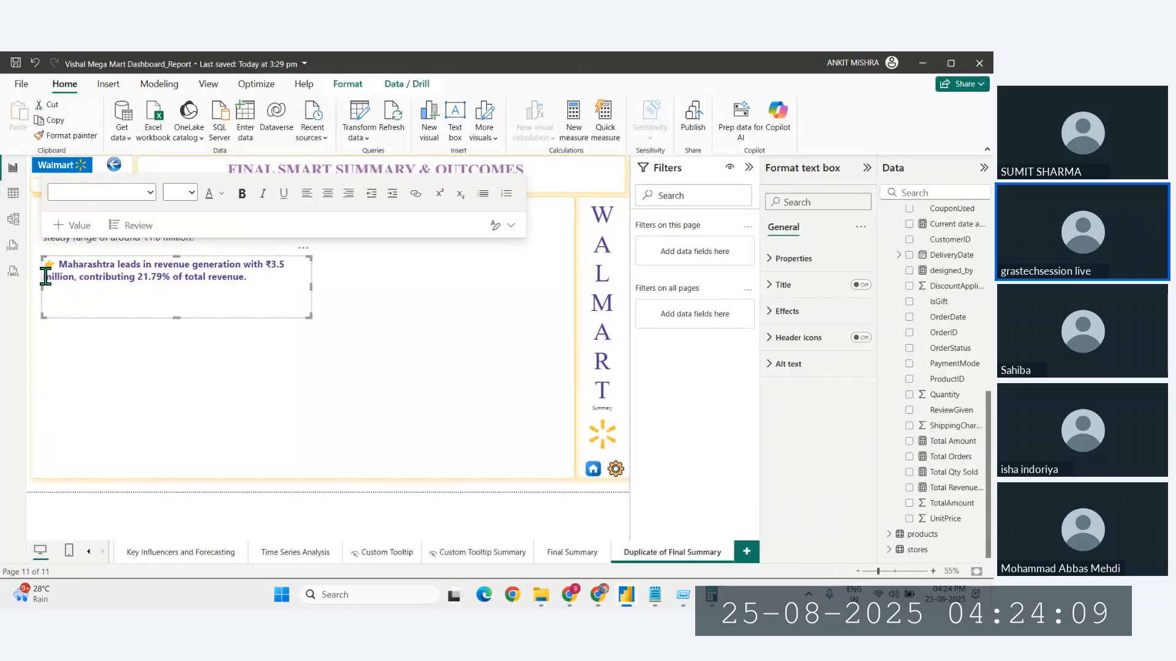
click(45, 275)
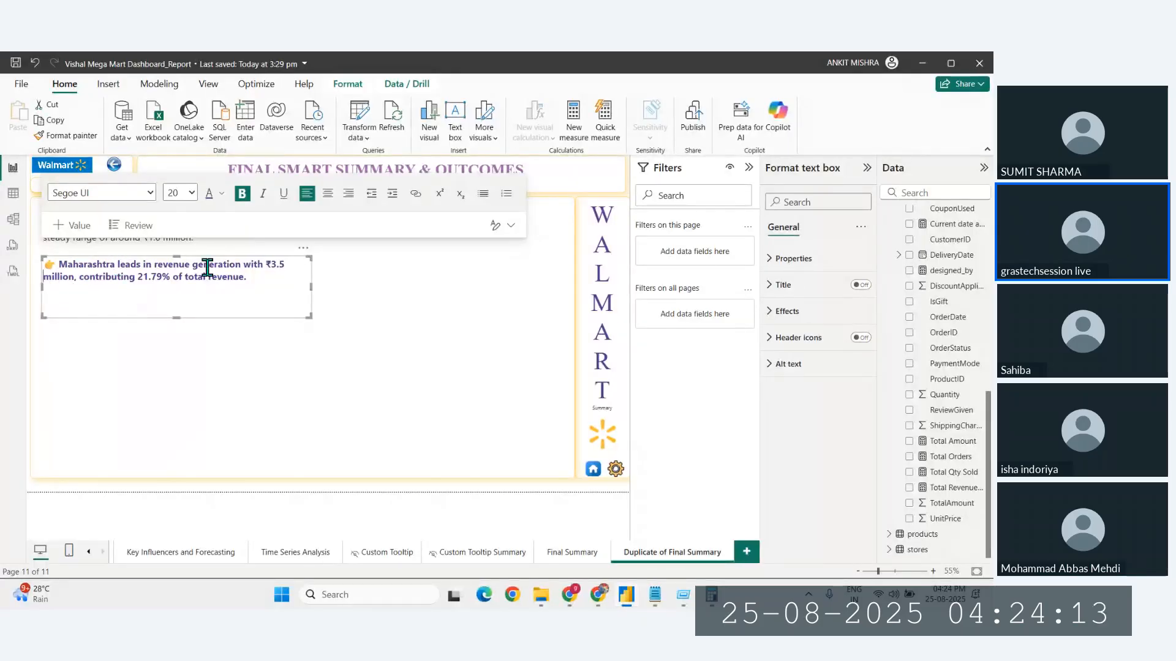
click(328, 193)
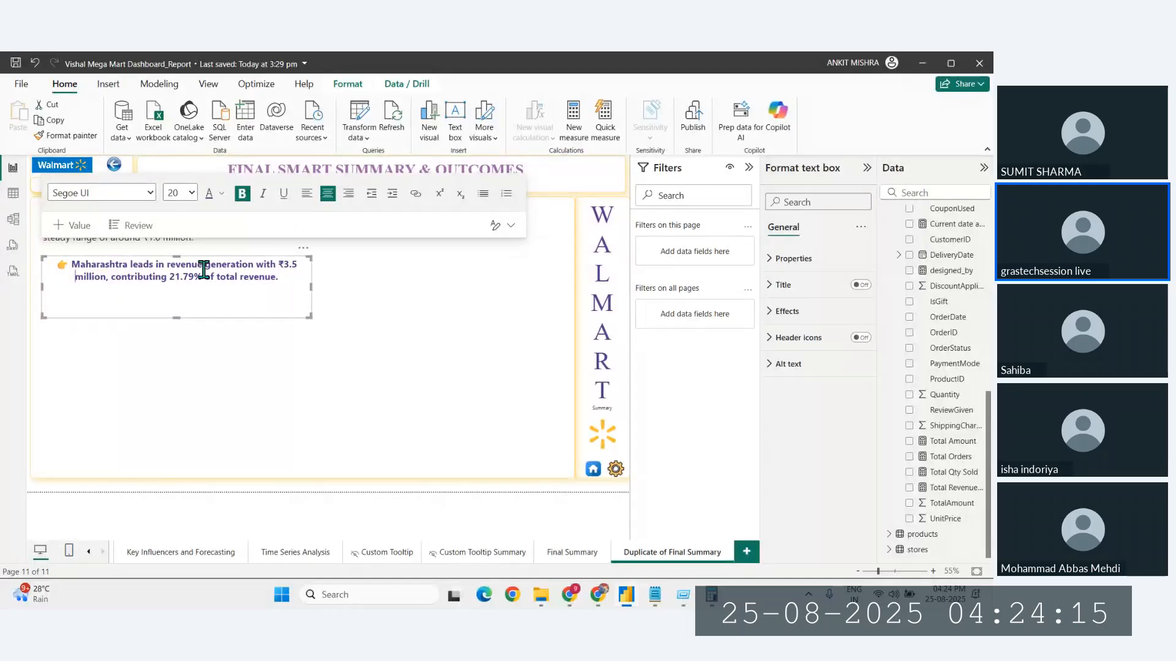
click(255, 487)
click(146, 230)
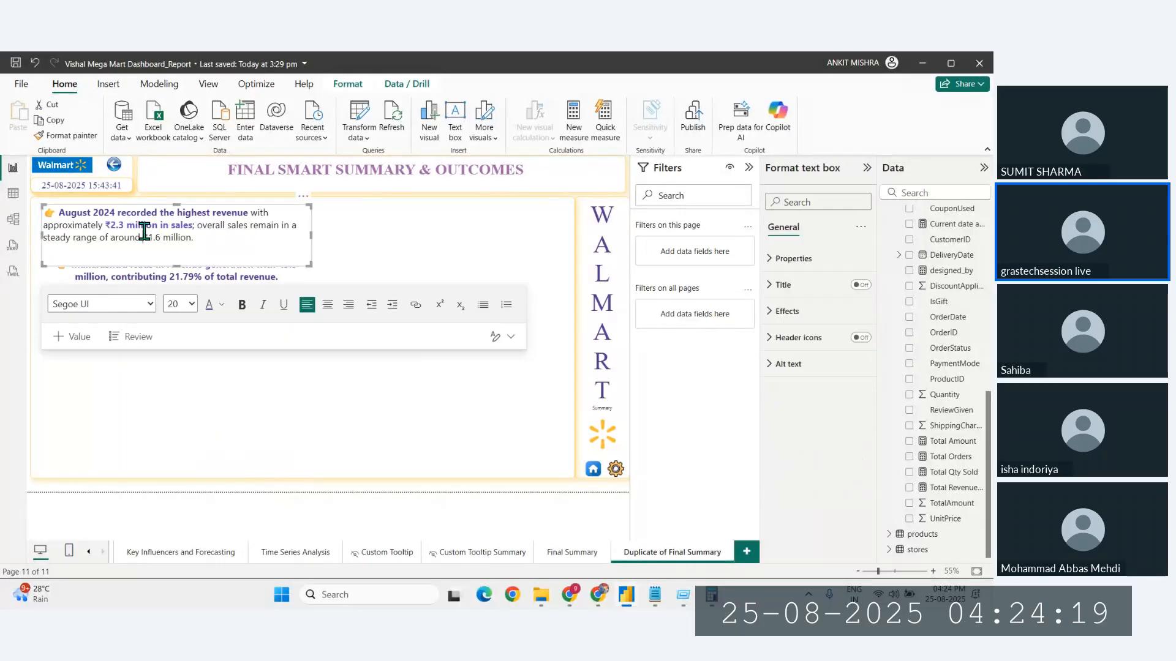
click(327, 304)
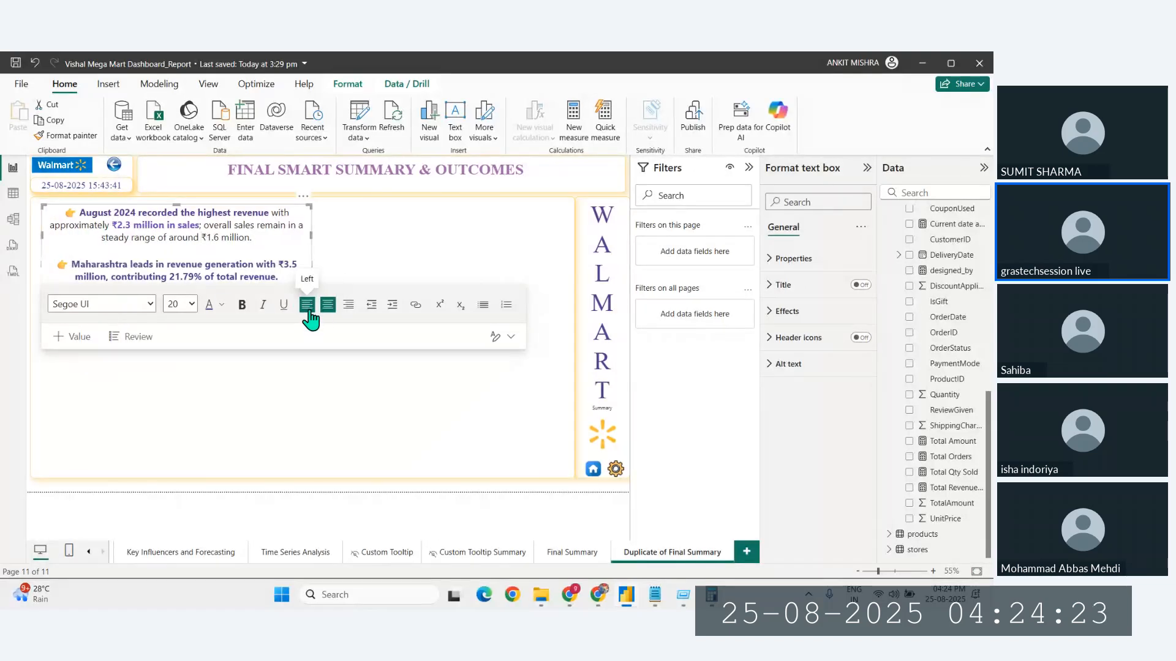
click(280, 490)
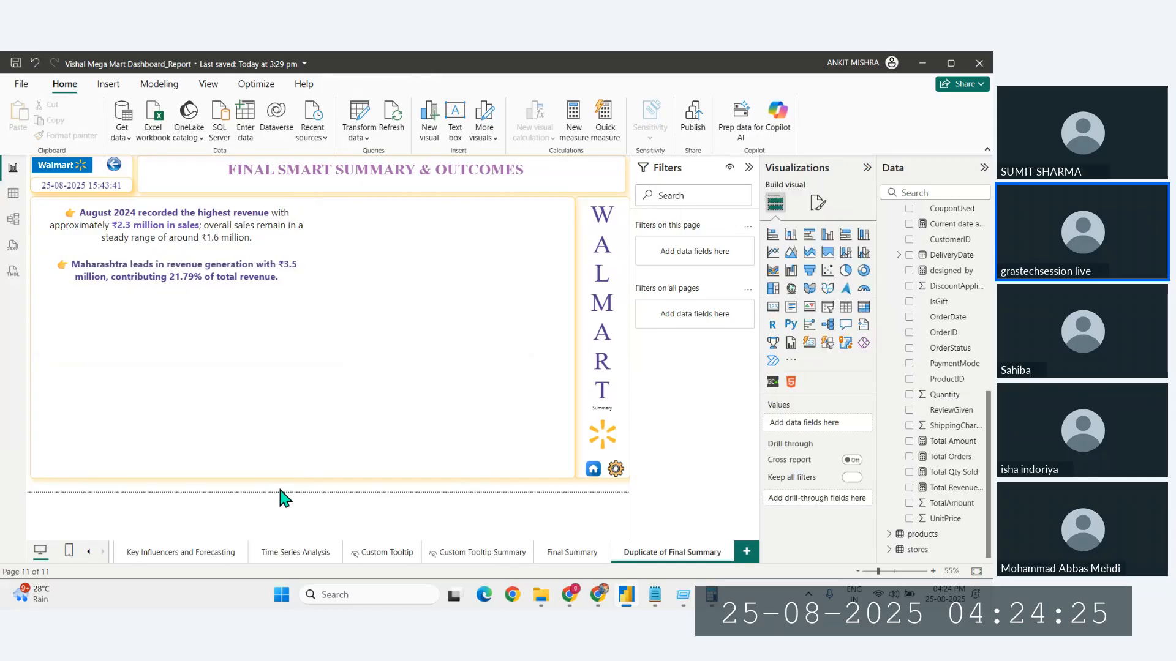
Step: Return the text in the August 2024 and Maharashtra text boxes to left alignment
click(201, 239)
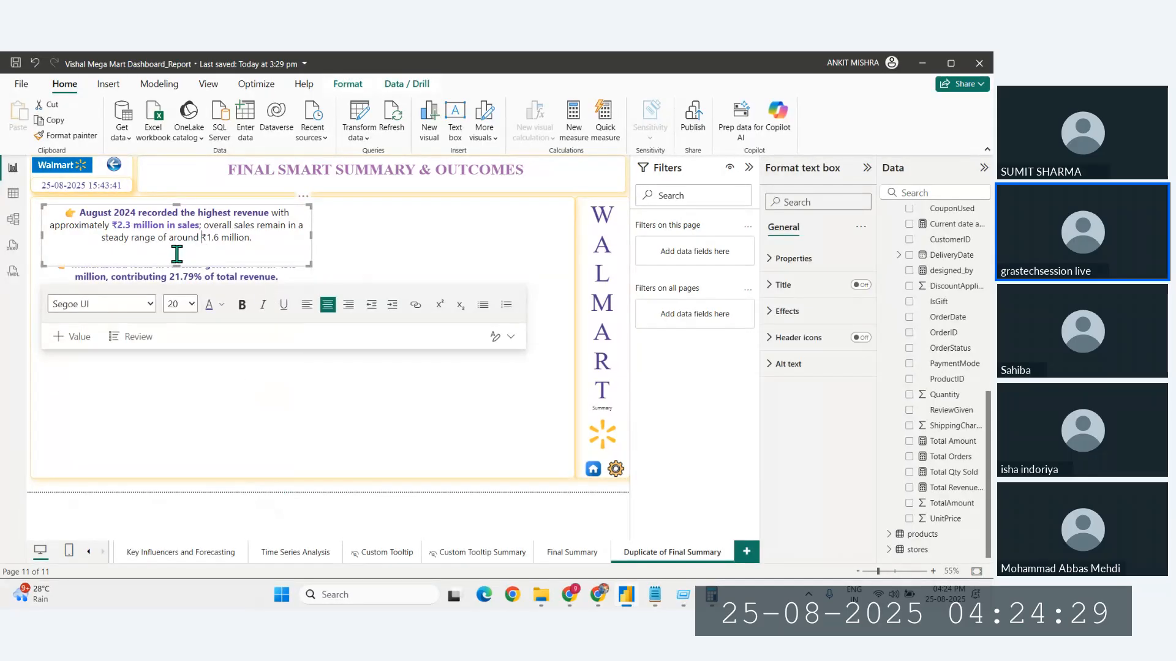
click(306, 304)
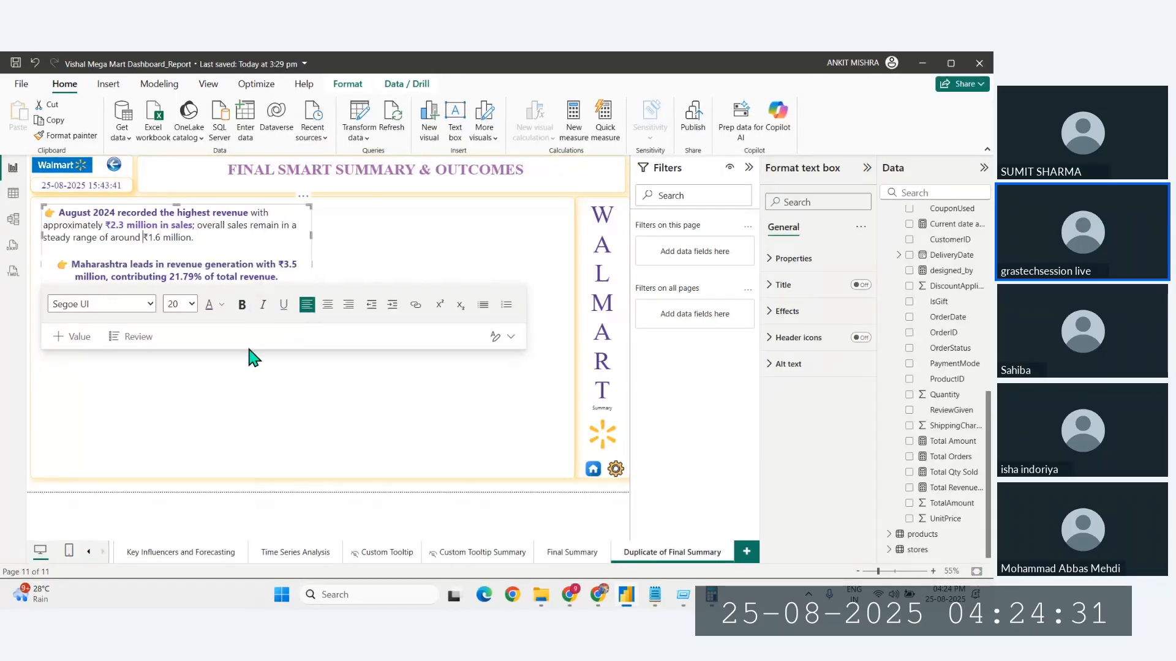
click(256, 490)
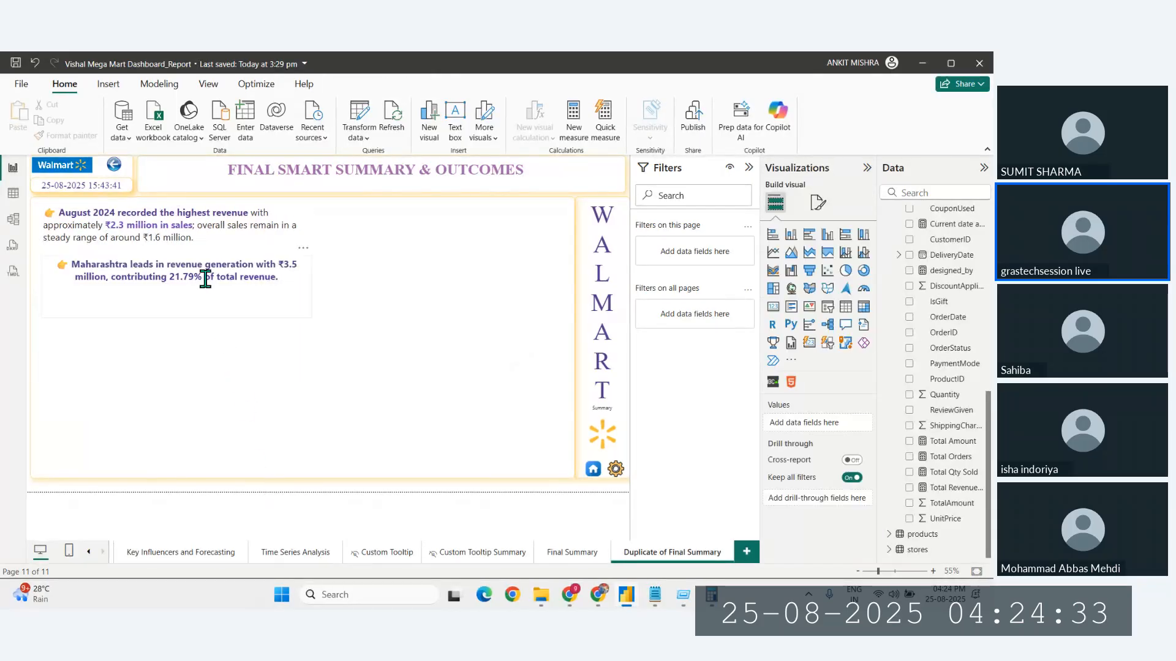
click(285, 312)
click(307, 194)
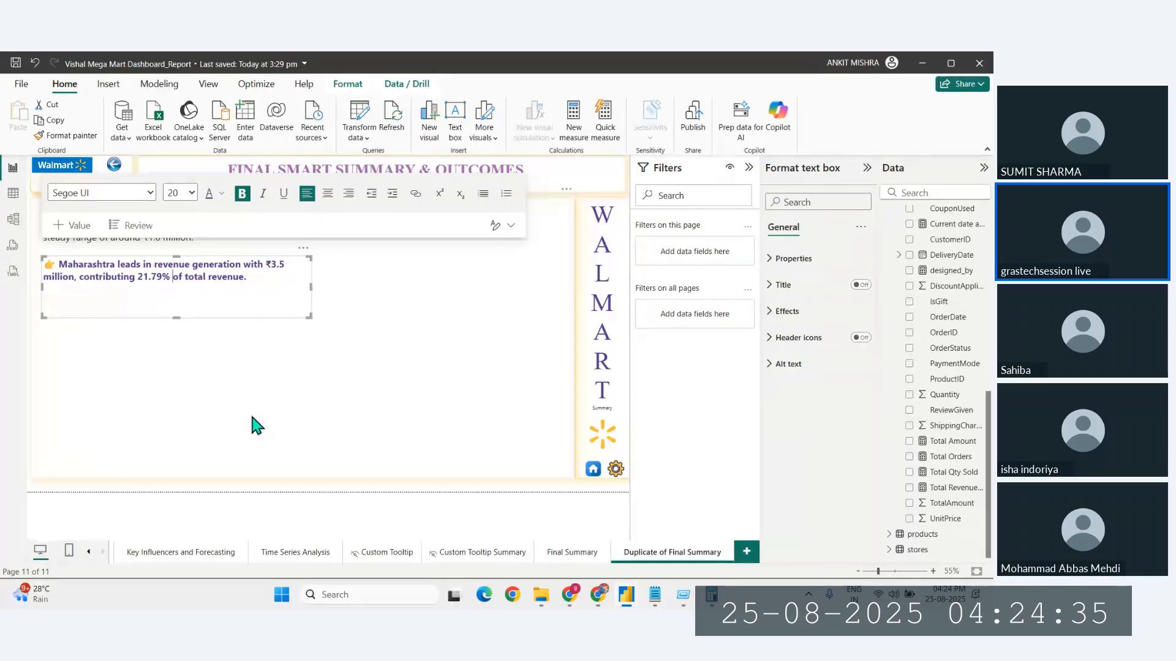
click(312, 496)
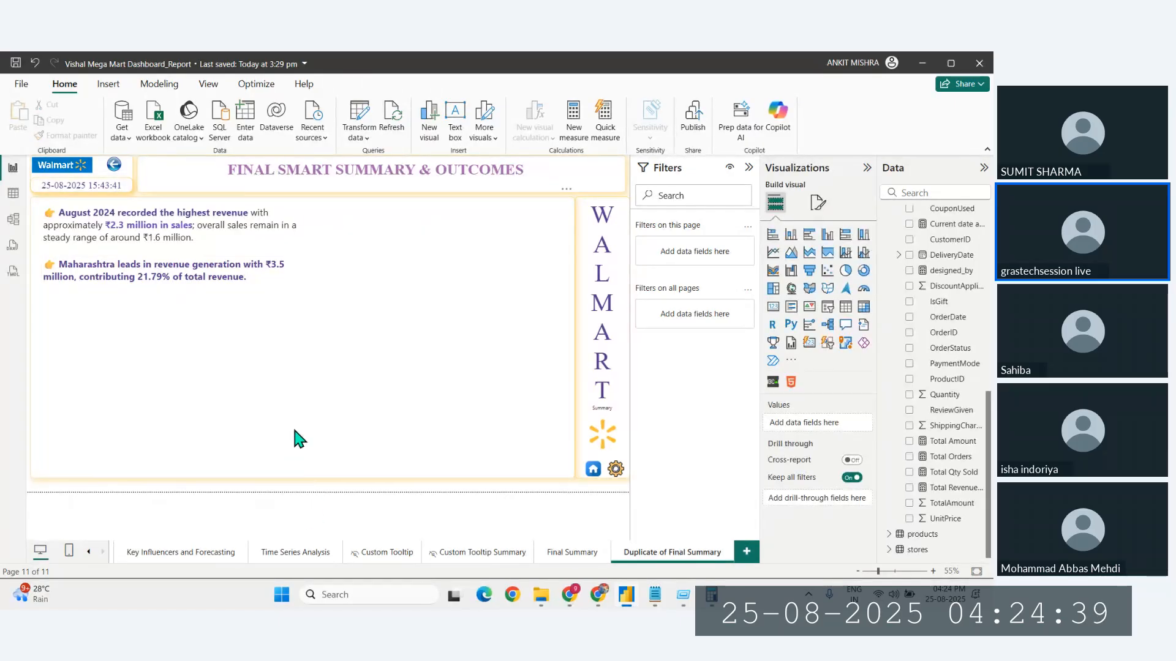
Step: Try right alignment and indentation on the Maharashtra sentence, and restore its left-aligned, unindented layout
click(219, 270)
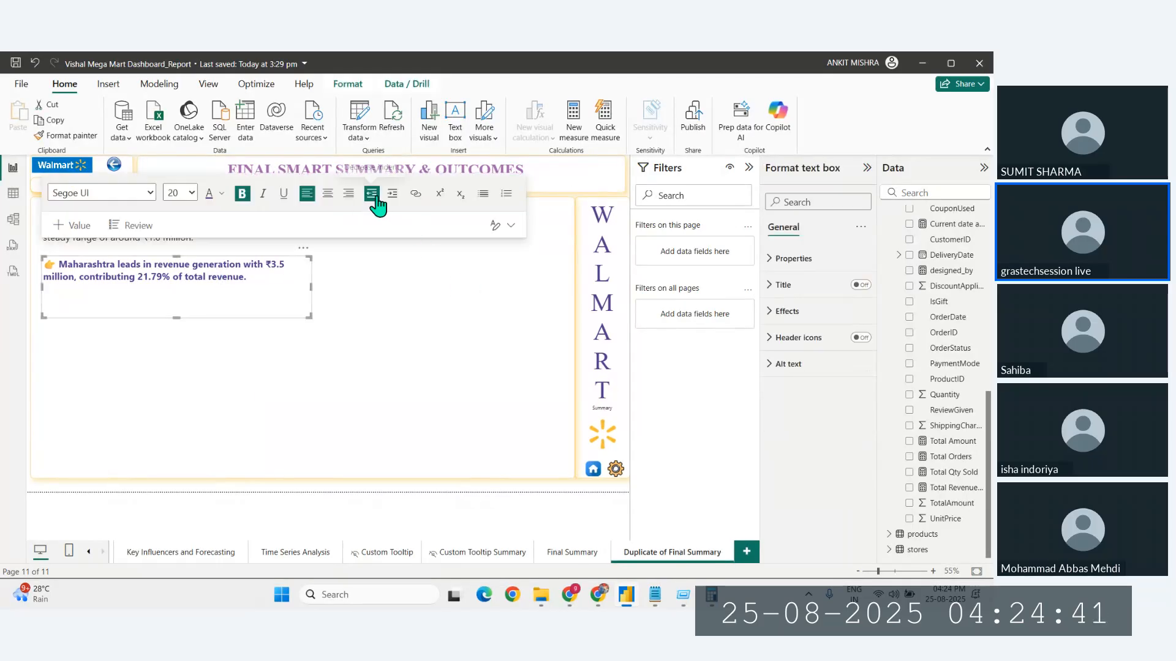
click(348, 193)
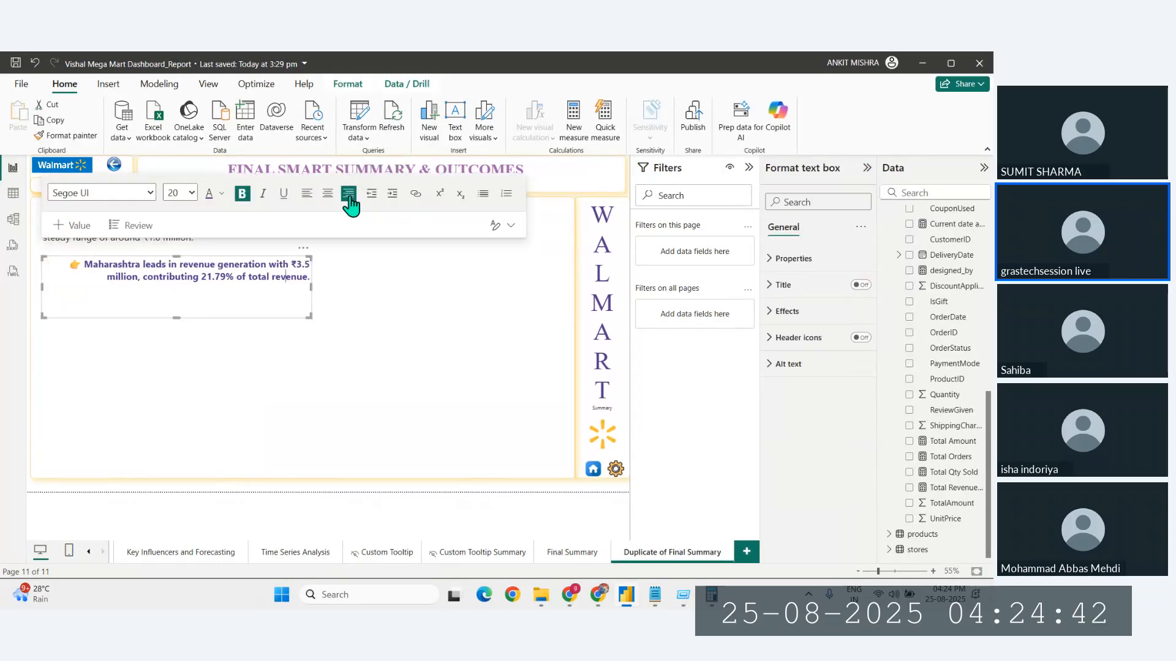
click(307, 195)
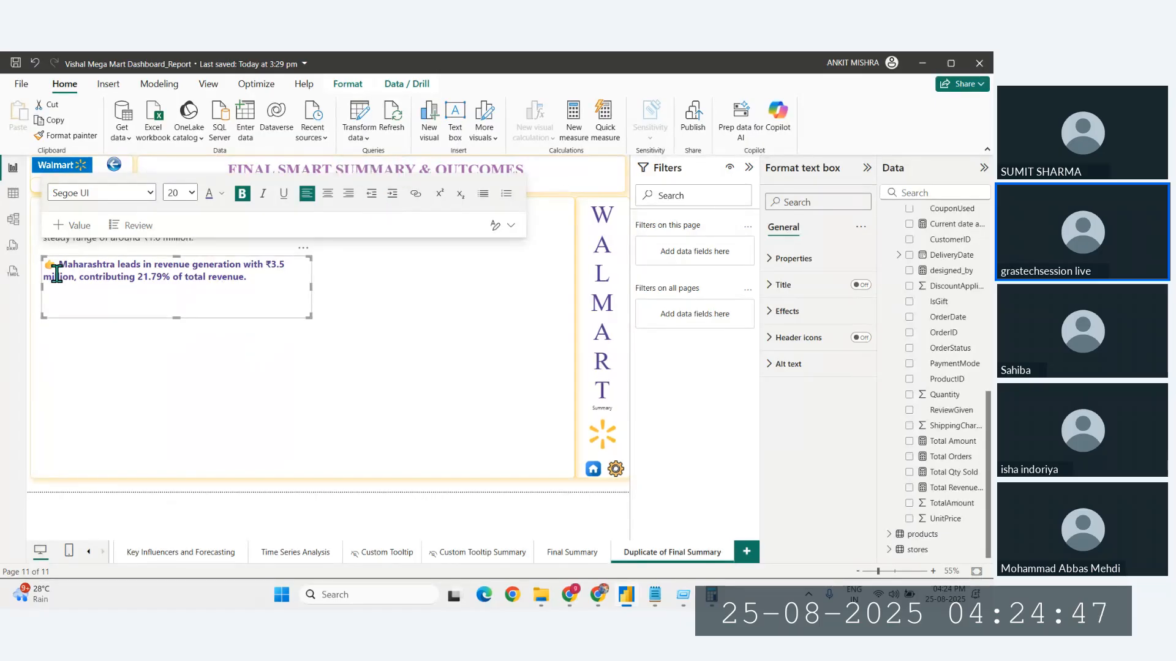
click(390, 195)
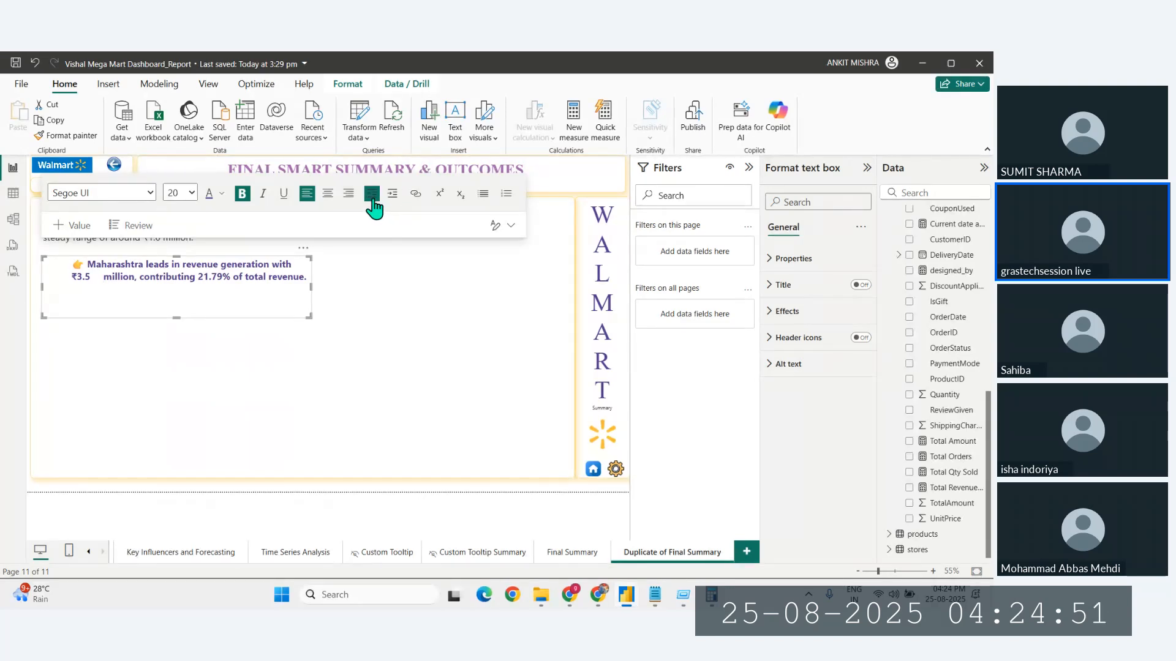
click(372, 195)
click(310, 485)
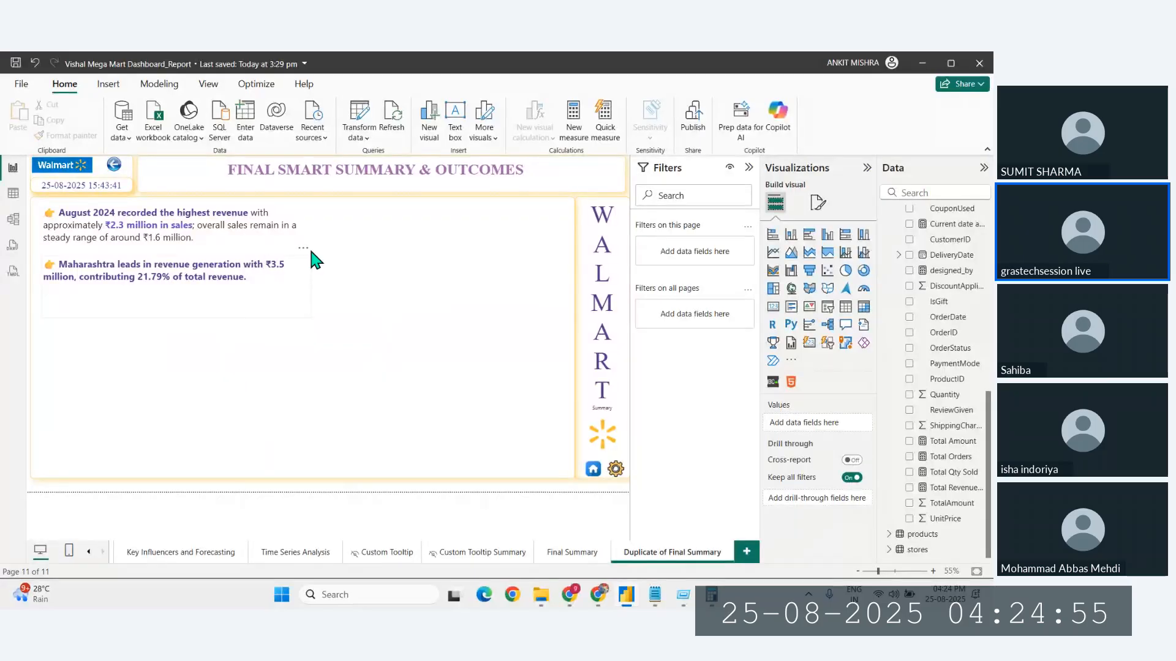
Step: Duplicate the Maharashtra text box and place the copy directly below the original, aligned with its left edge
click(308, 251)
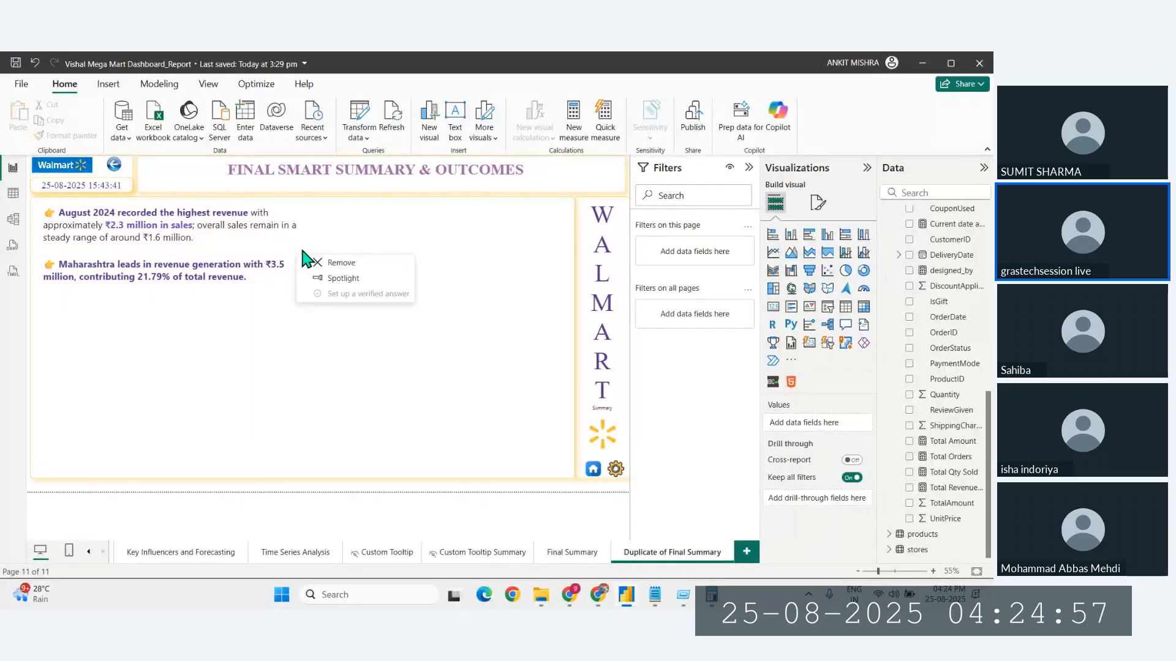
click(228, 490)
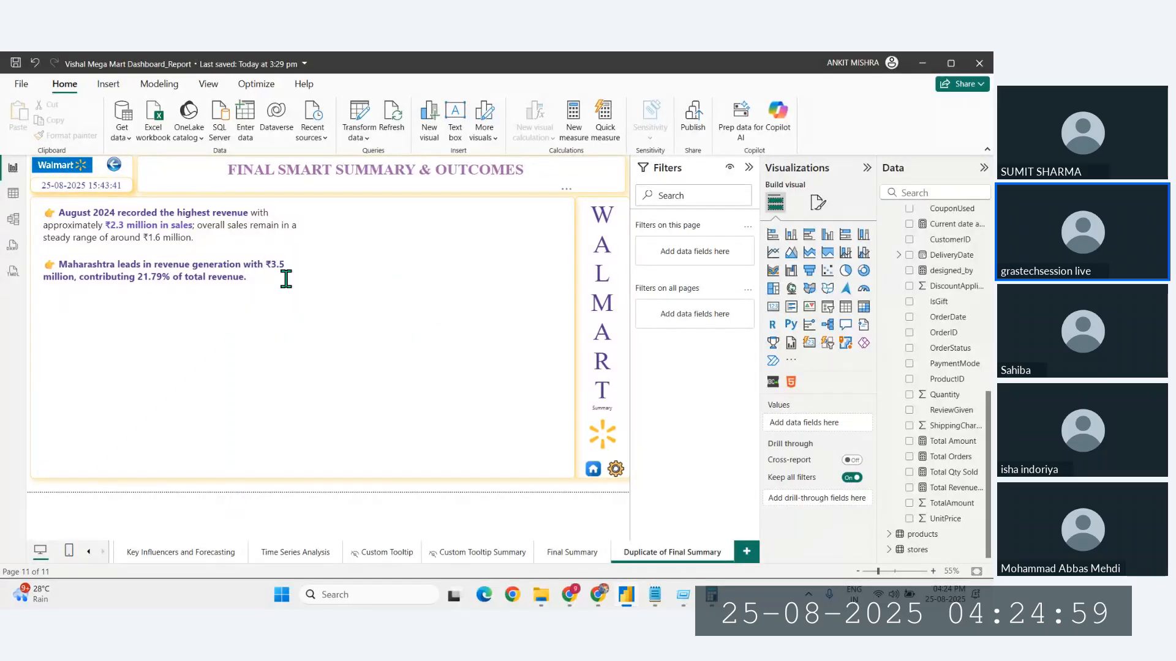
click(286, 270)
click(303, 248)
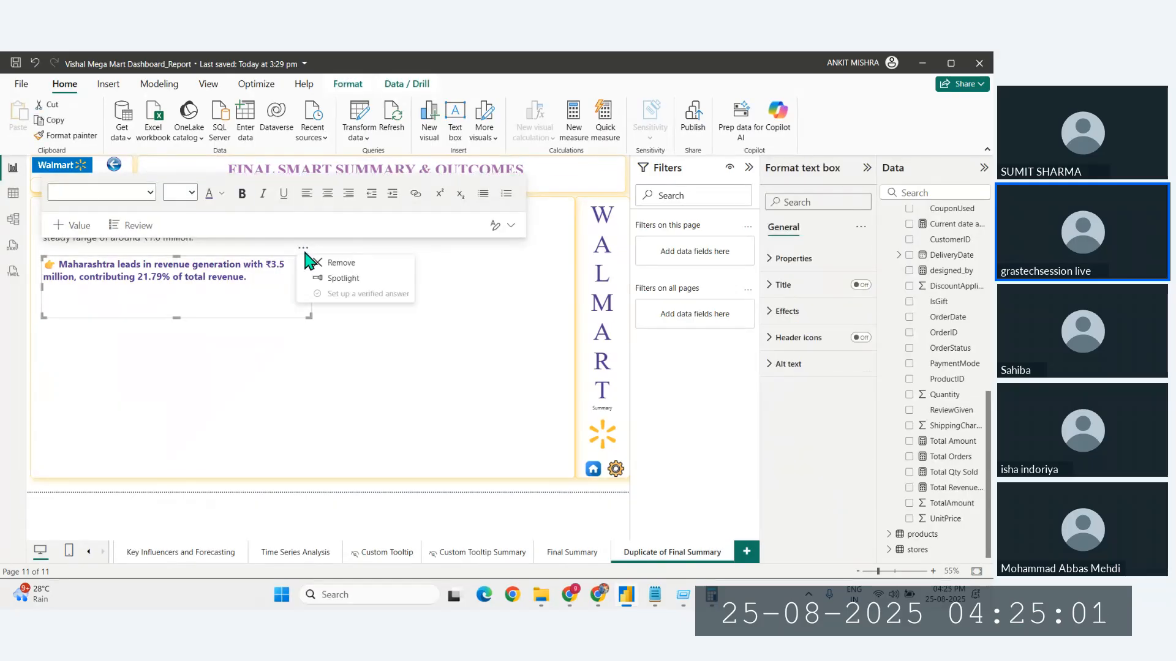
key(ctrl+v)
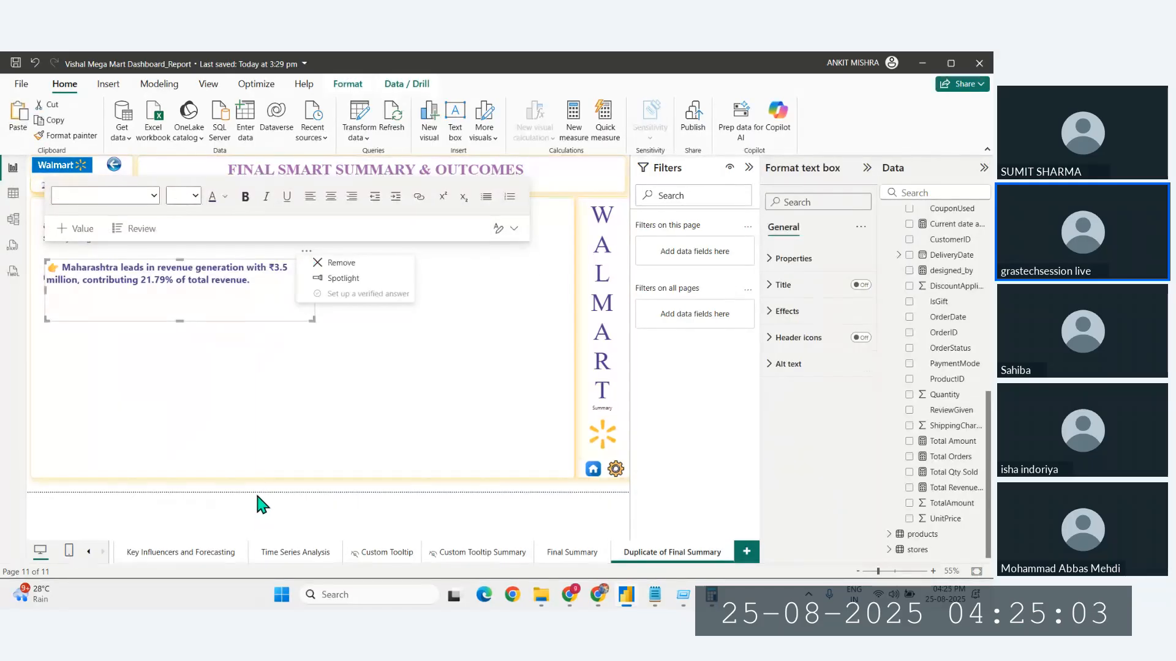
click(302, 307)
drag(306, 263, 308, 304)
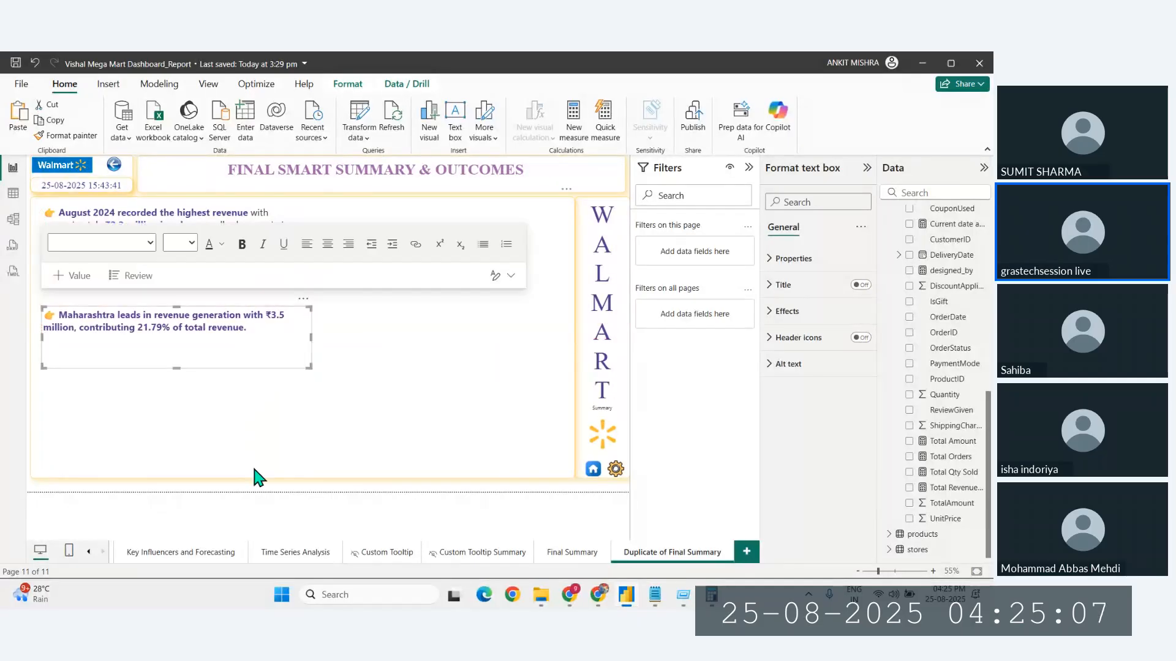
click(264, 478)
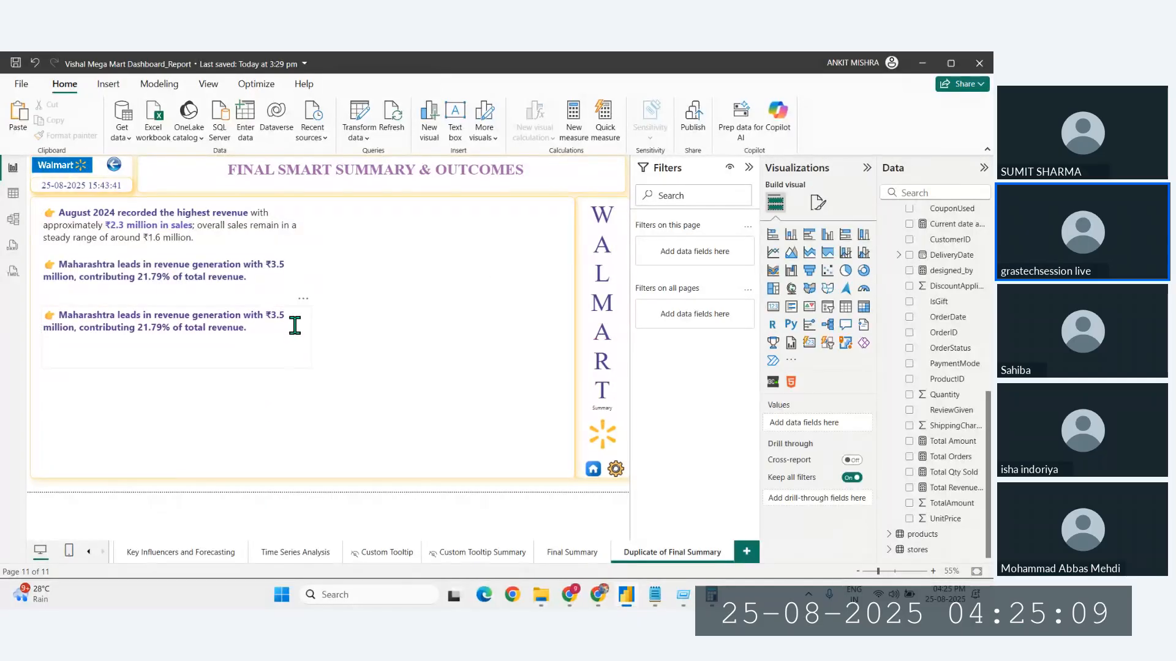
click(306, 300)
drag(304, 288, 304, 299)
Step: Copy the North and West regions sentence from Notepad and paste it over the Maharashtra sentence in Power BI's third text box, keeping the emoji
mouse_move(654, 600)
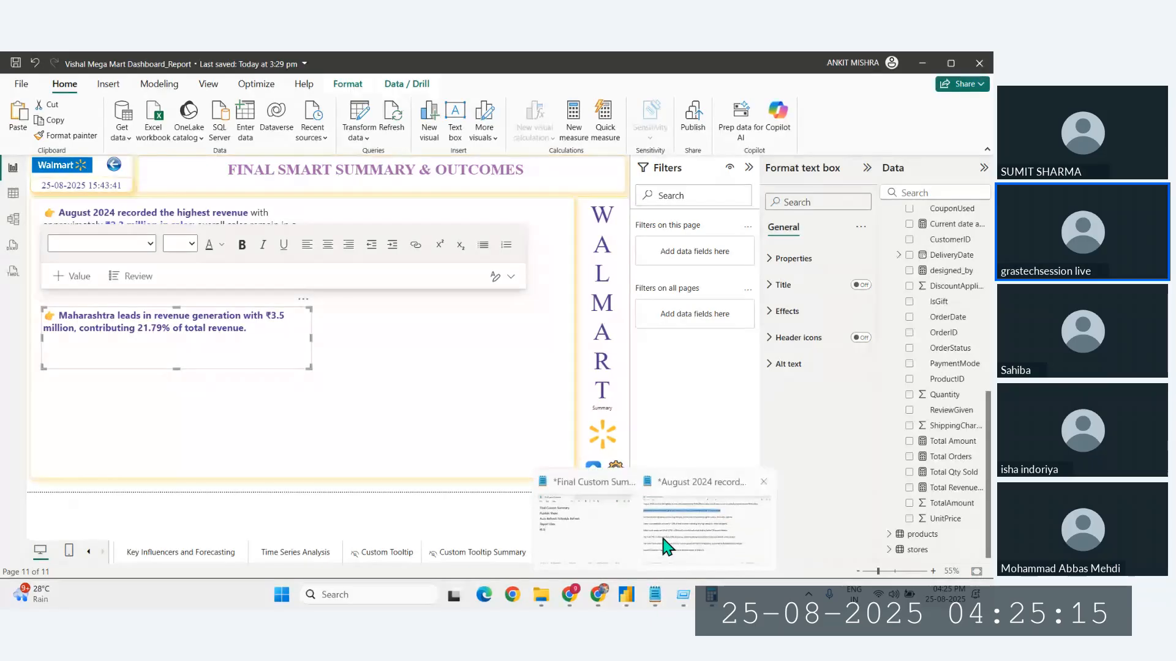
click(667, 545)
click(297, 231)
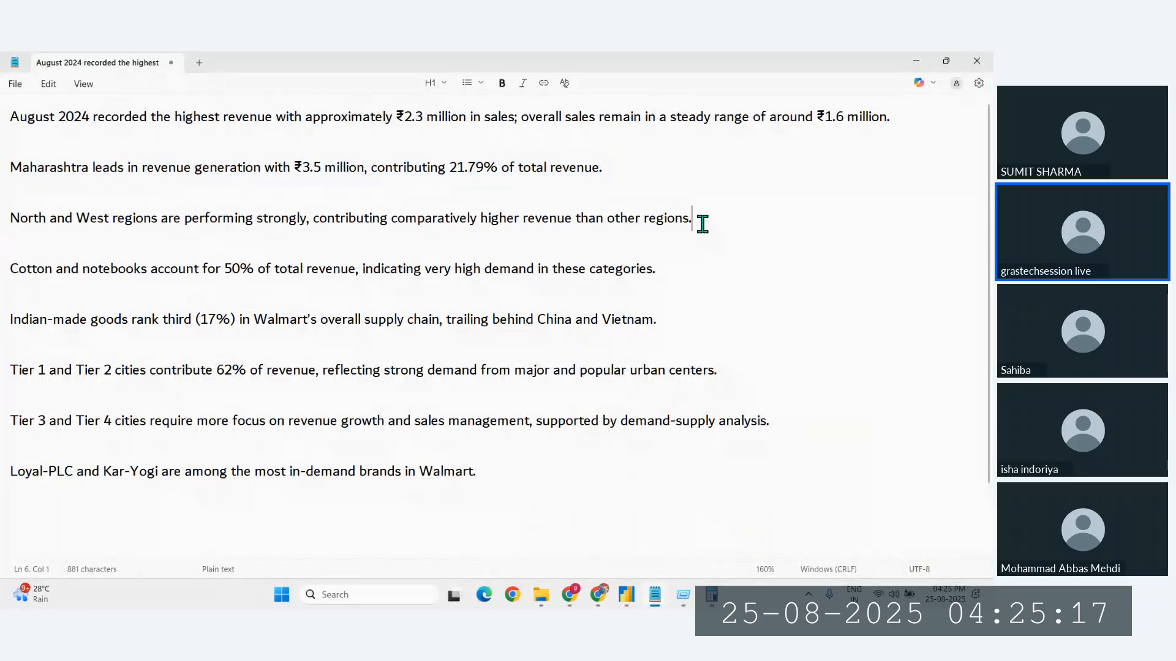
drag(703, 223, 42, 223)
click(690, 177)
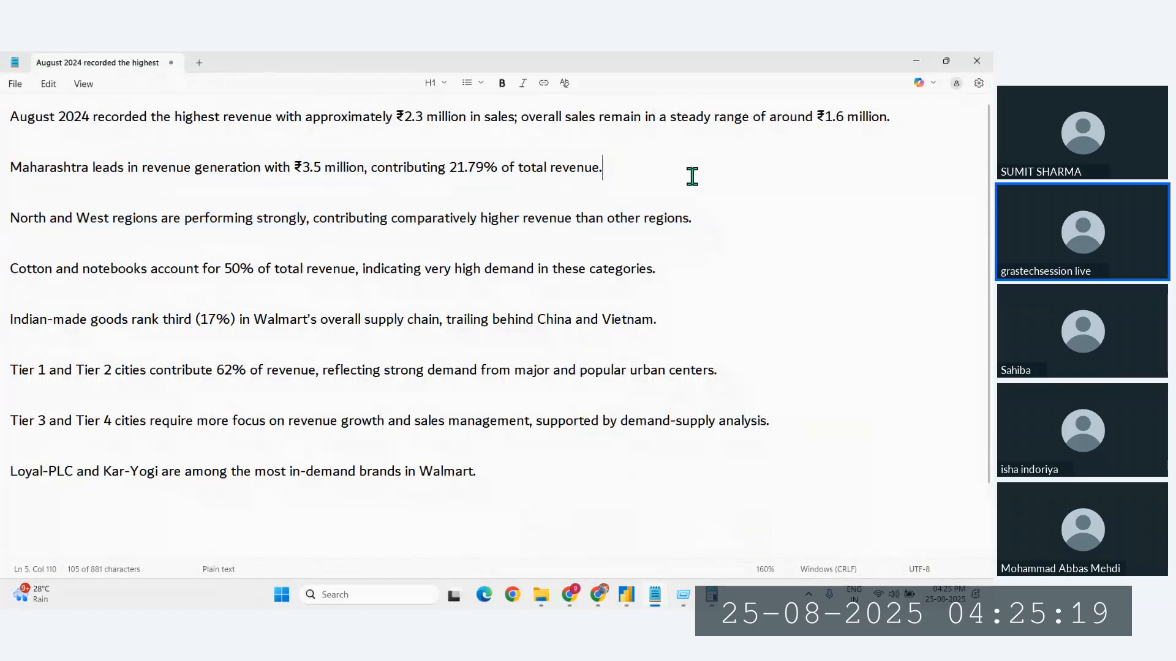
drag(706, 220, 3, 214)
key(ctrl+c)
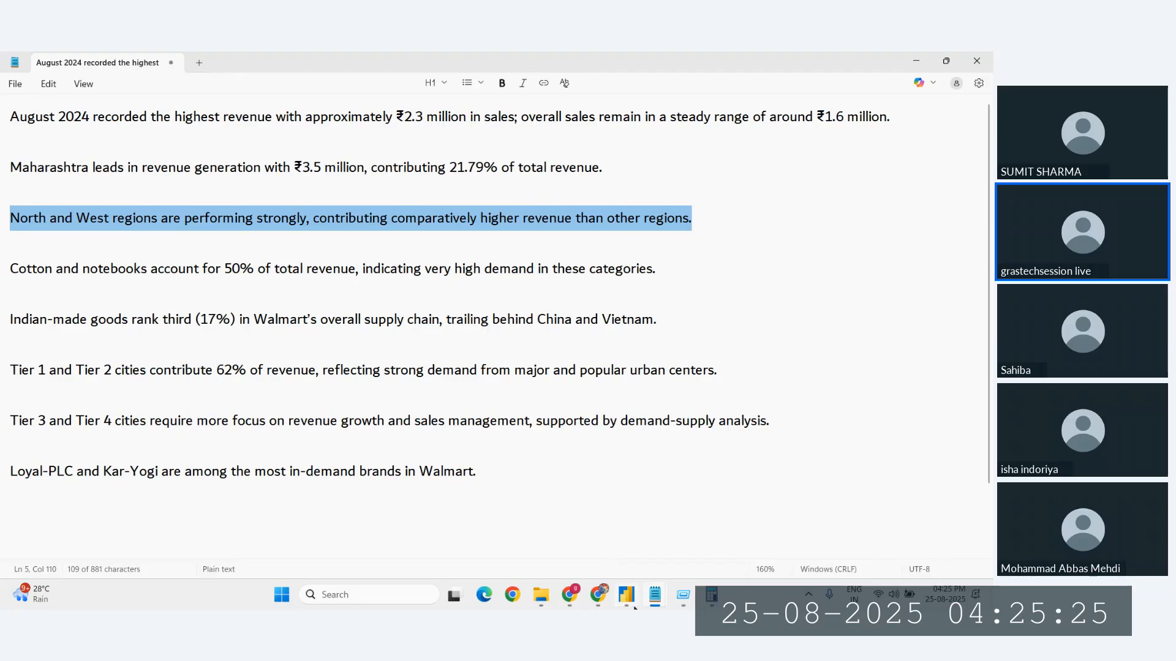
click(637, 554)
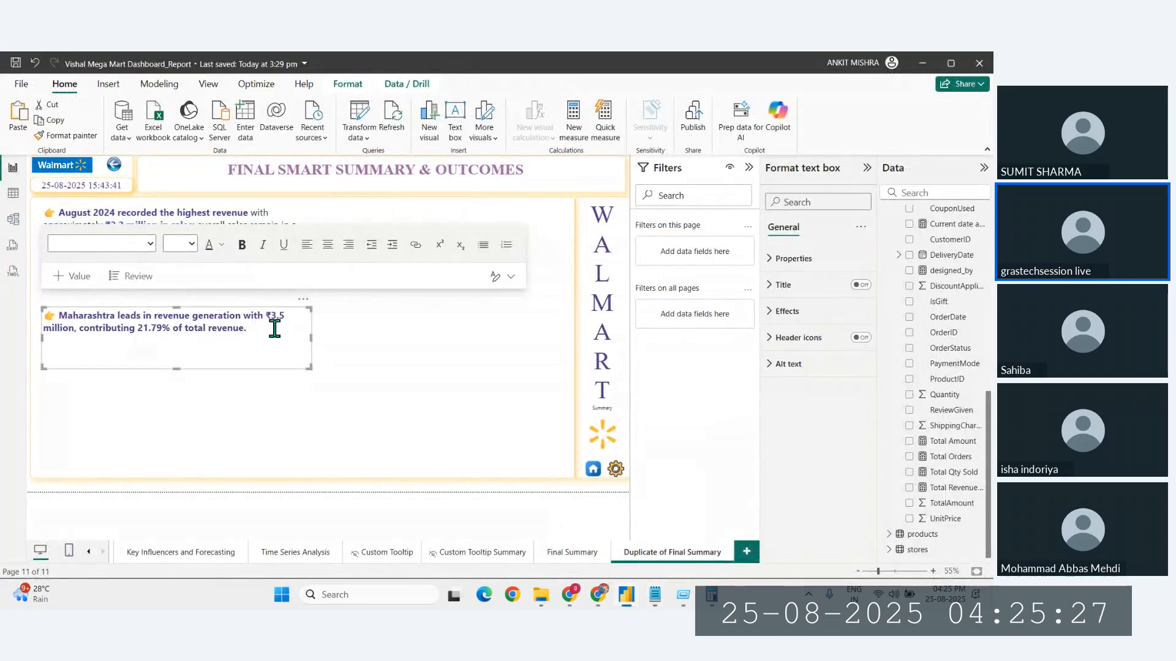
drag(254, 333, 59, 316)
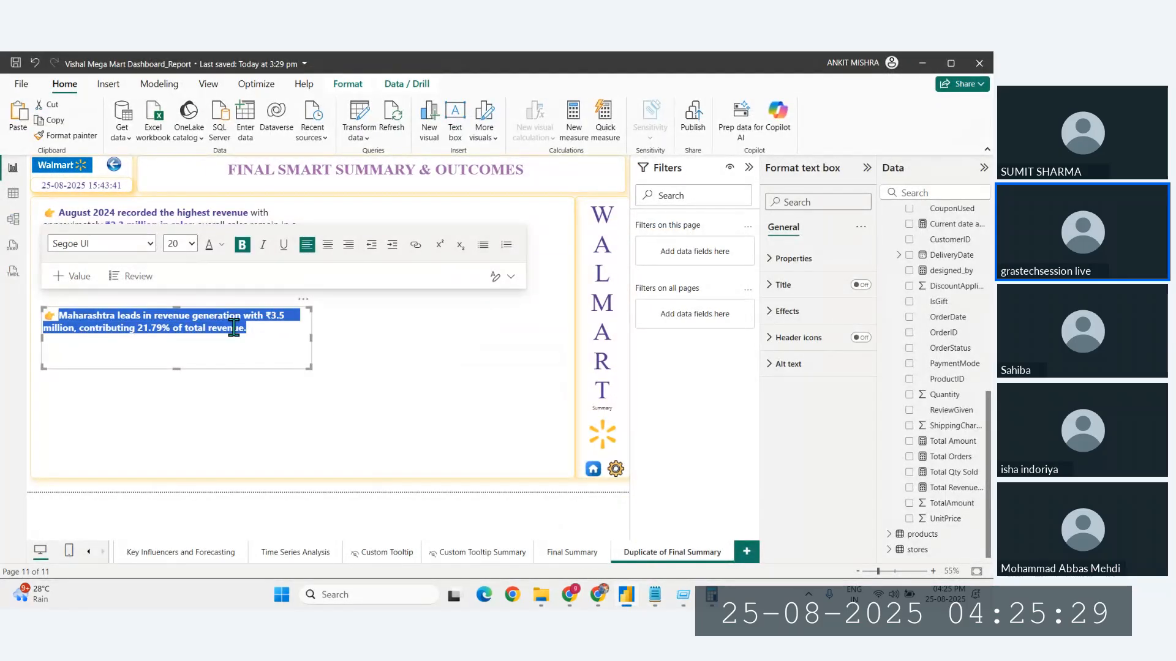
key(ctrl+v)
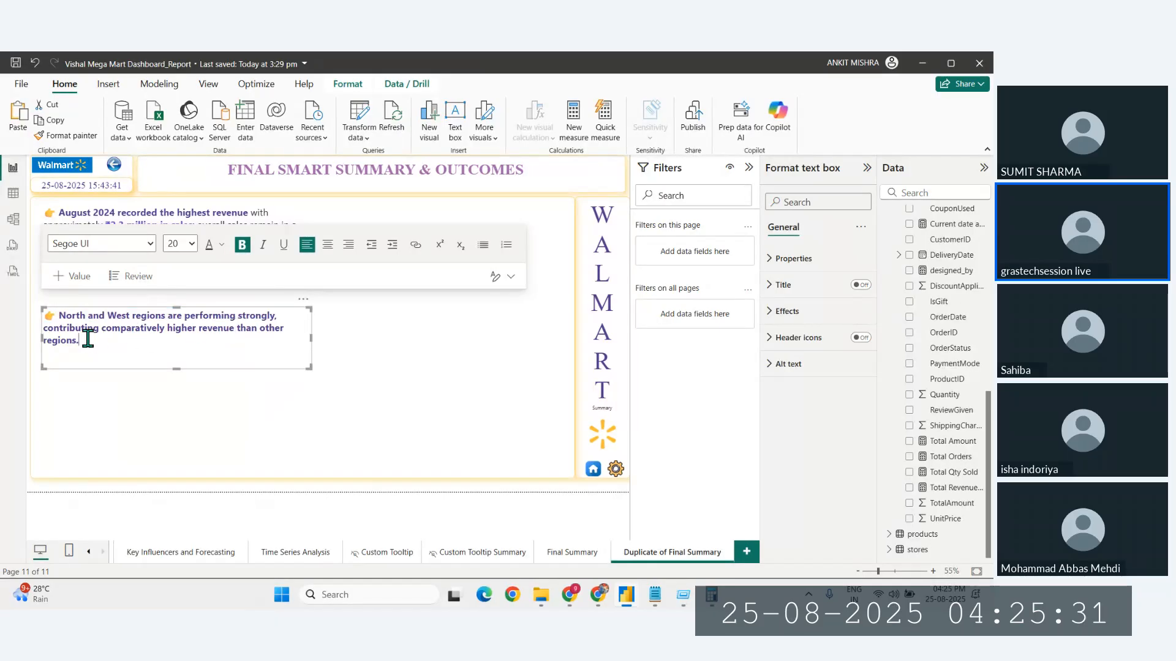
Step: Remove the bold formatting from the North and West regions sentence
drag(88, 338, 230, 282)
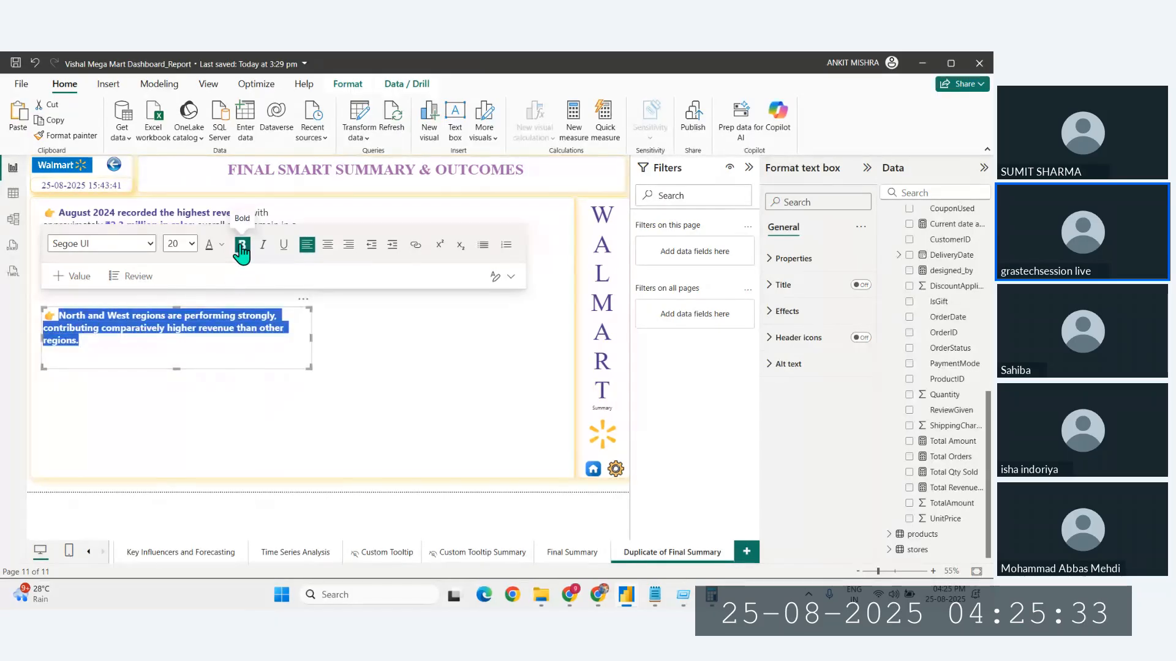
click(242, 245)
click(189, 338)
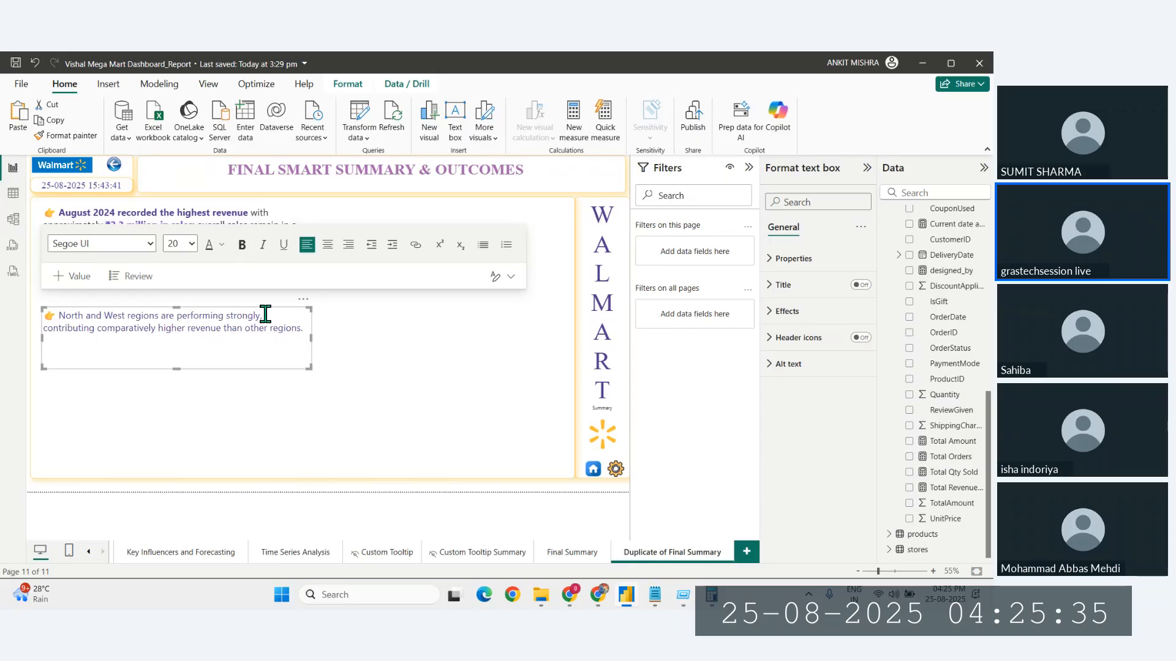
Step: Make "North and West regions are performing strongly," bold and color the rest of that sentence black
drag(267, 316, 58, 316)
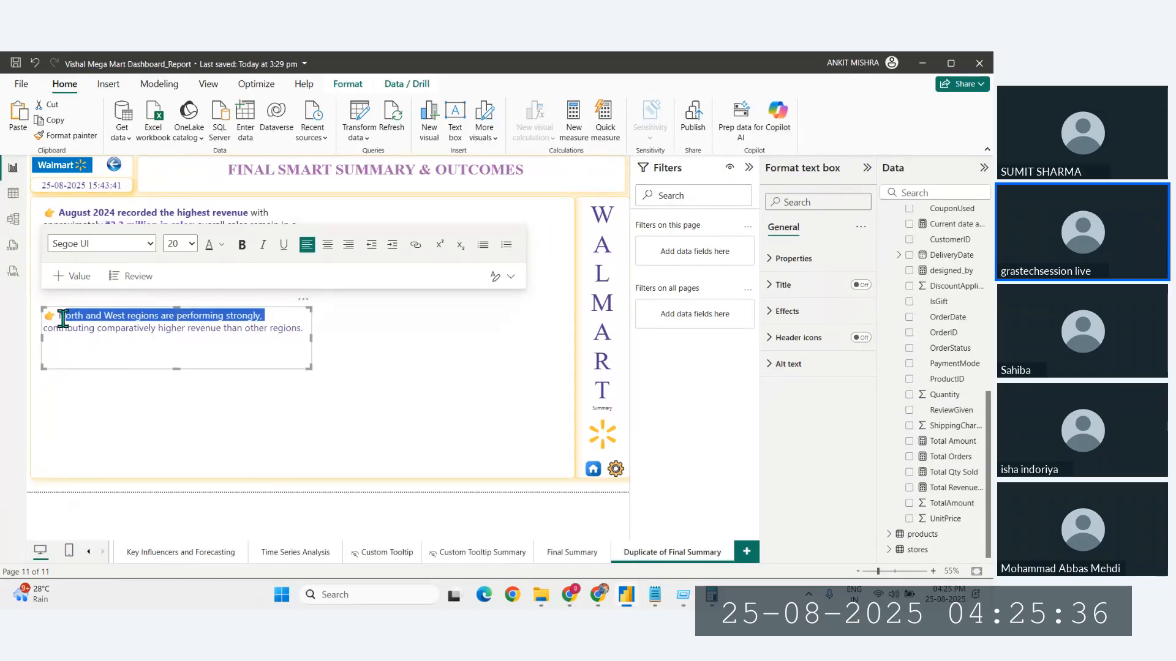
click(241, 246)
drag(303, 329, 35, 333)
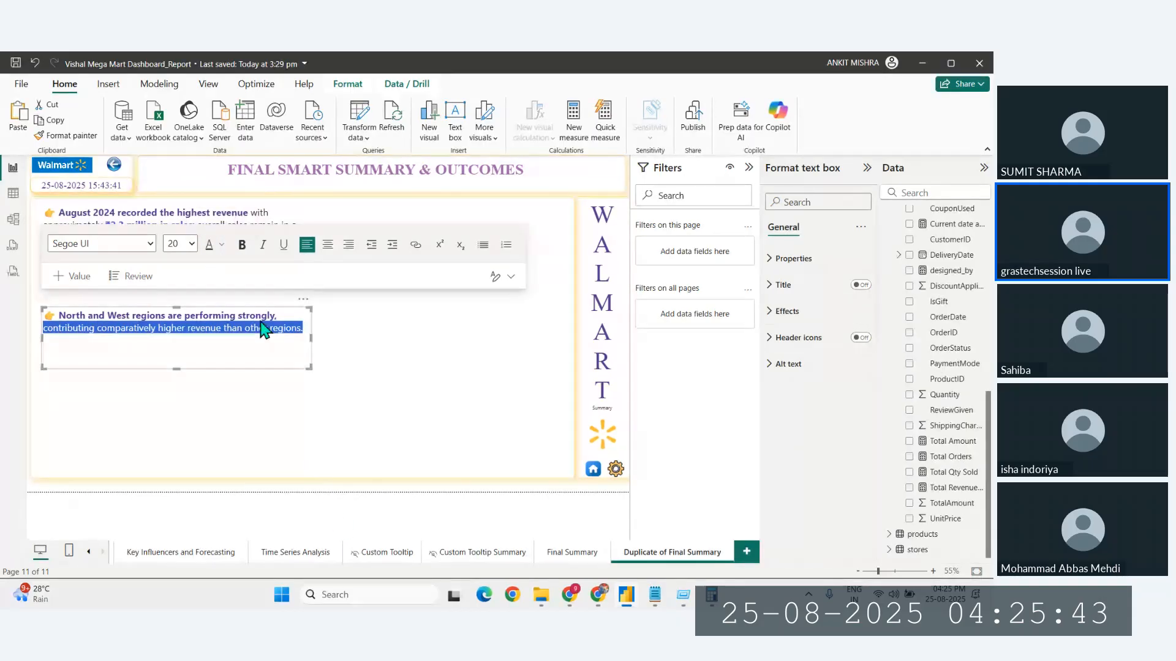
click(223, 246)
click(253, 292)
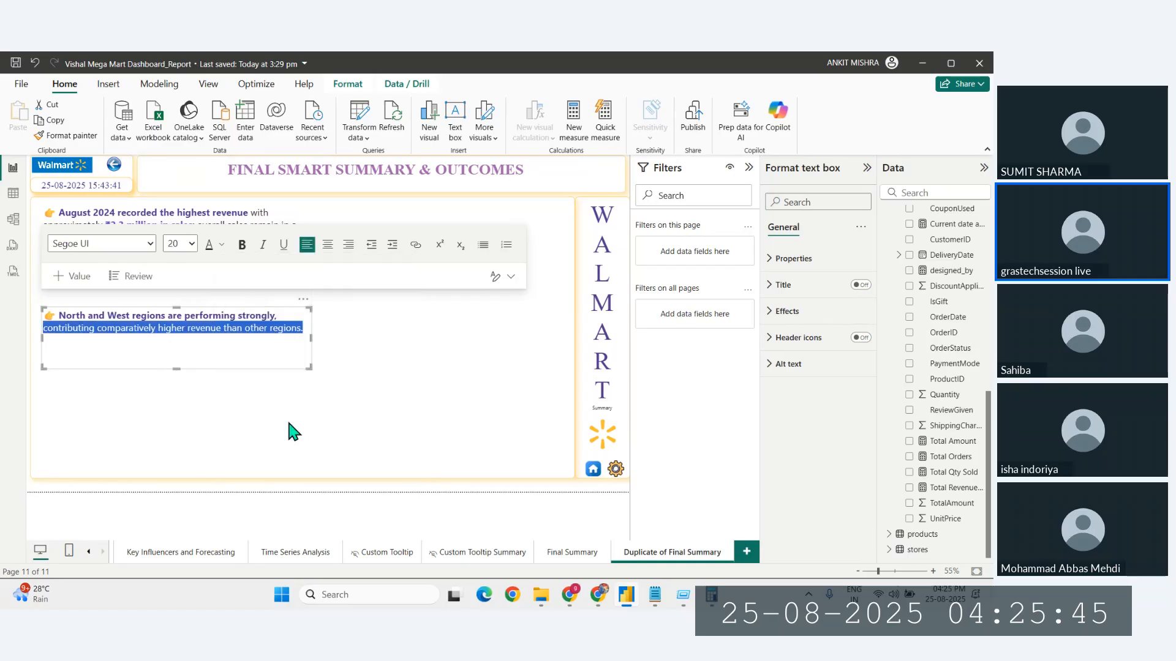
click(292, 492)
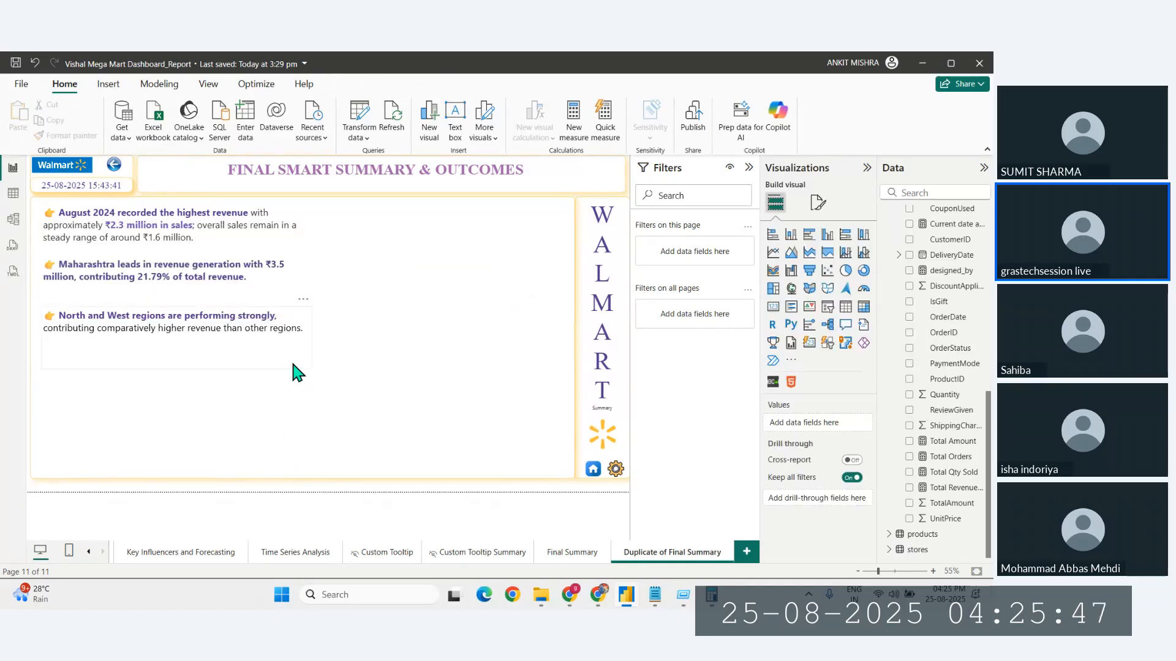
Step: Move the North and West regions text box up beneath the Maharashtra text box, keeping their left edges aligned
click(306, 300)
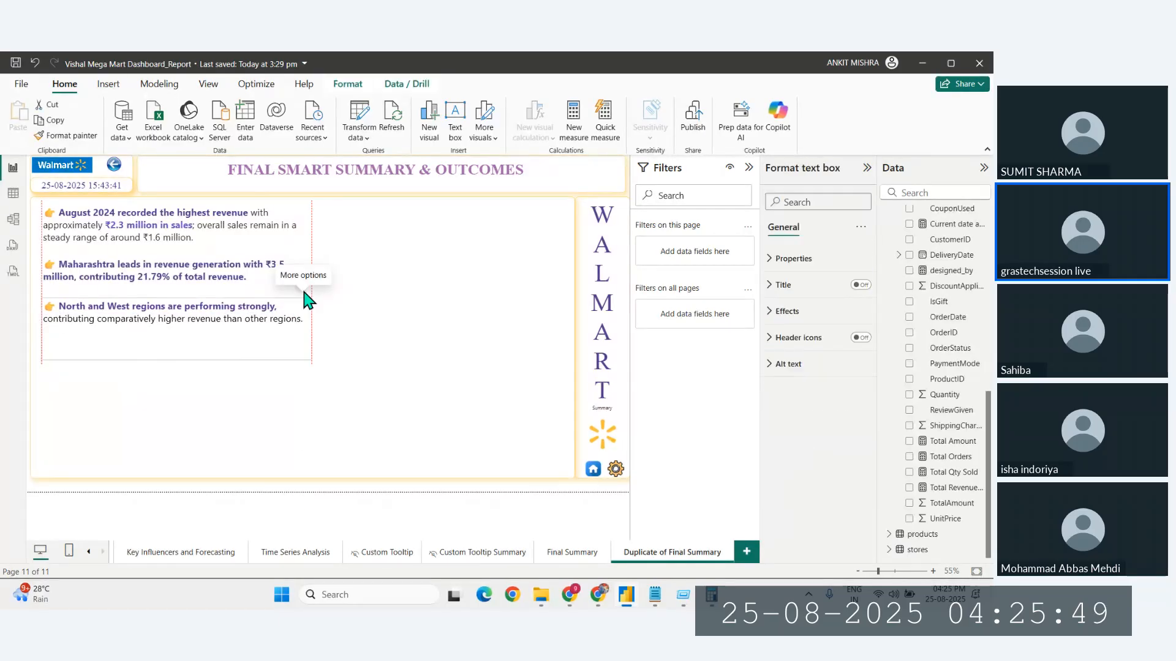
click(303, 294)
click(297, 488)
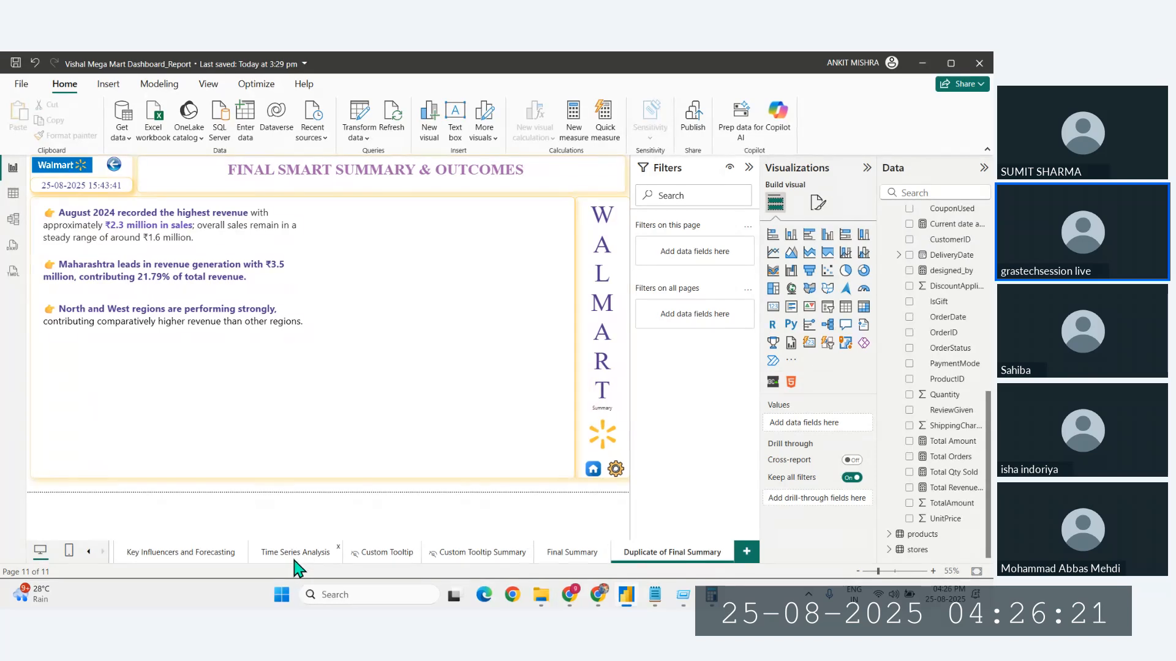
click(323, 548)
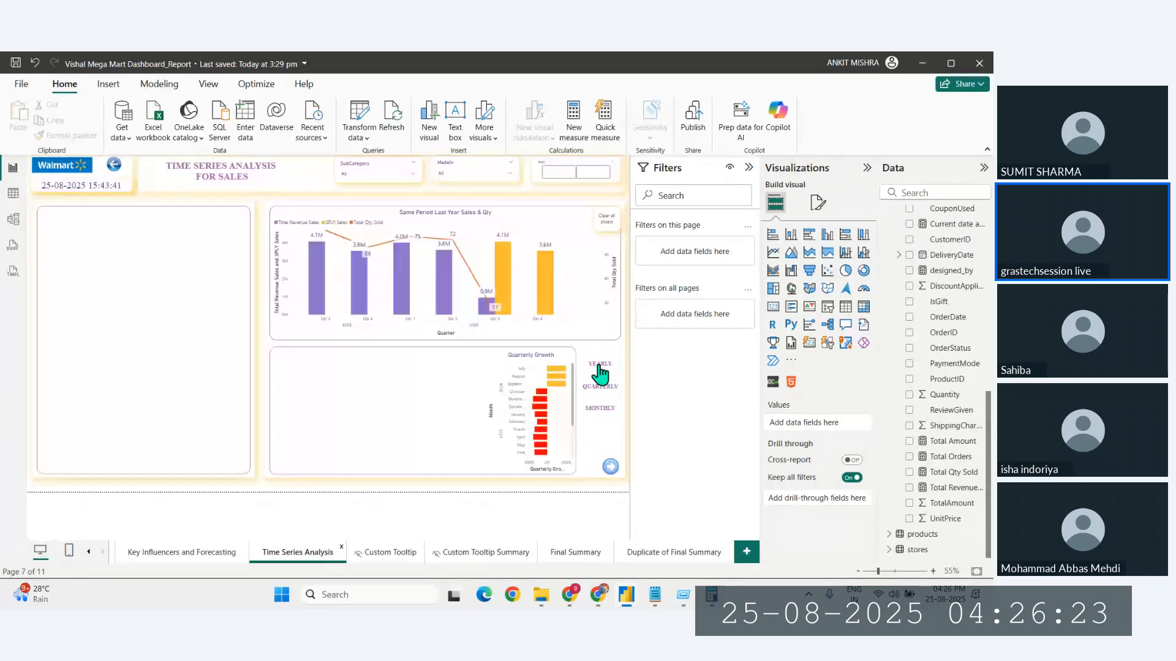
click(664, 554)
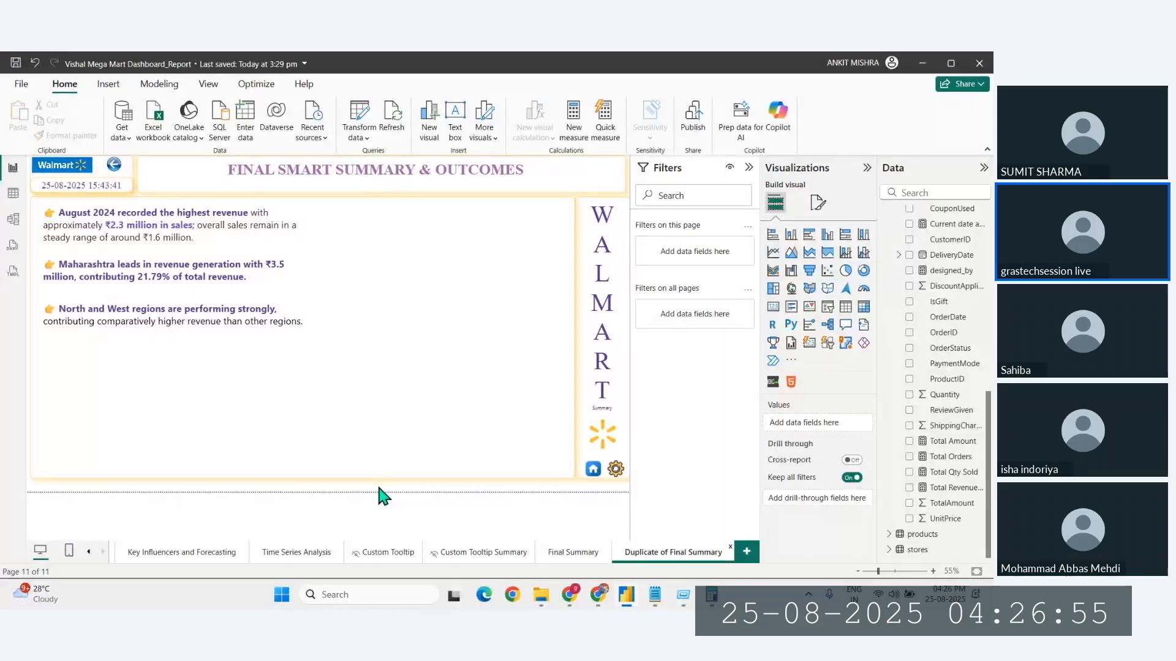
Step: Switch to Notepad, copy the "Cotton and notebooks account for 50% of total revenue" sentence, and return to Power BI
click(654, 594)
click(708, 507)
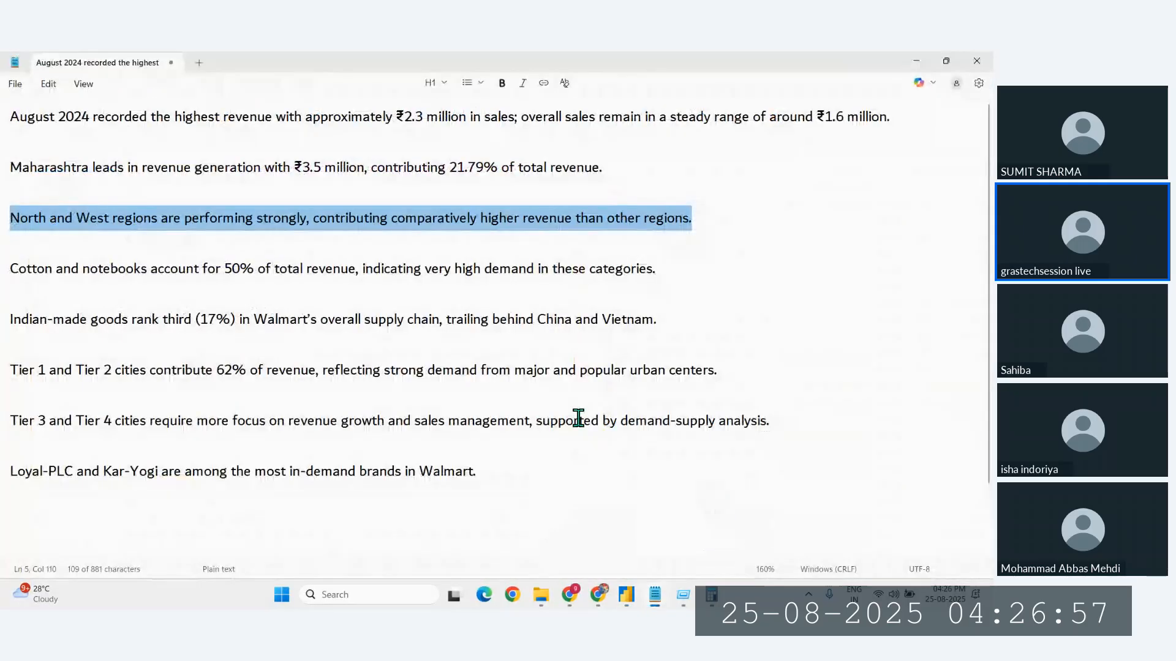
drag(657, 270, 6, 249)
key(ctrl+c)
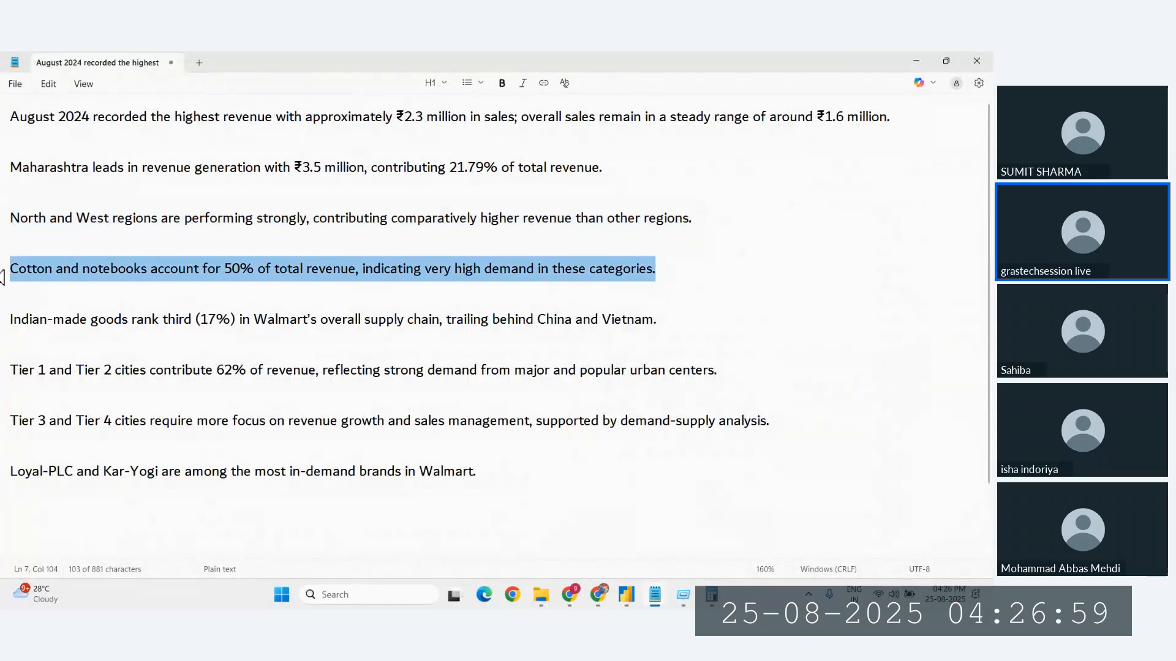
click(626, 593)
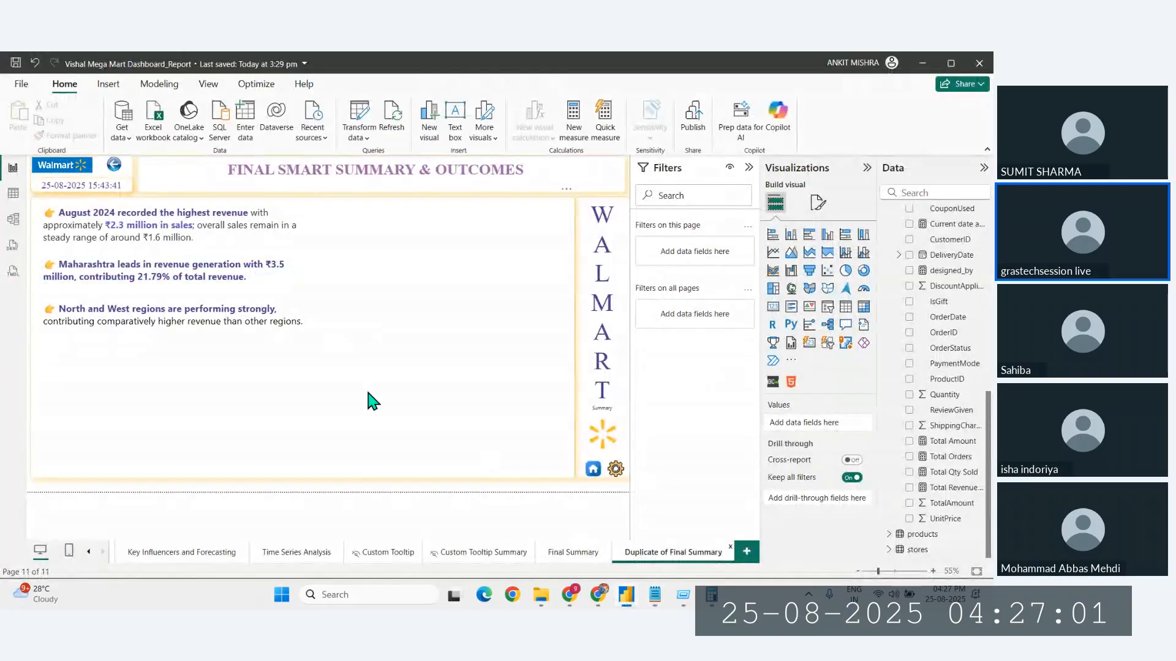
Step: Duplicate the North and West regions text box and place the copy directly below the original, aligned with its left edge
click(304, 293)
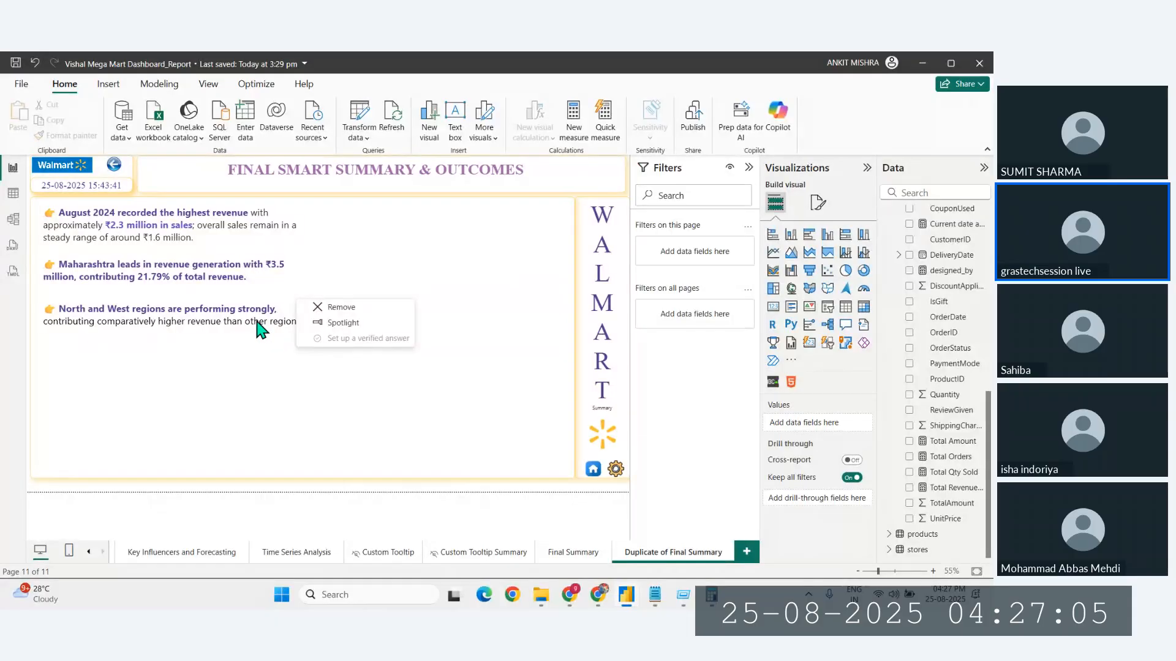
click(292, 310)
click(305, 294)
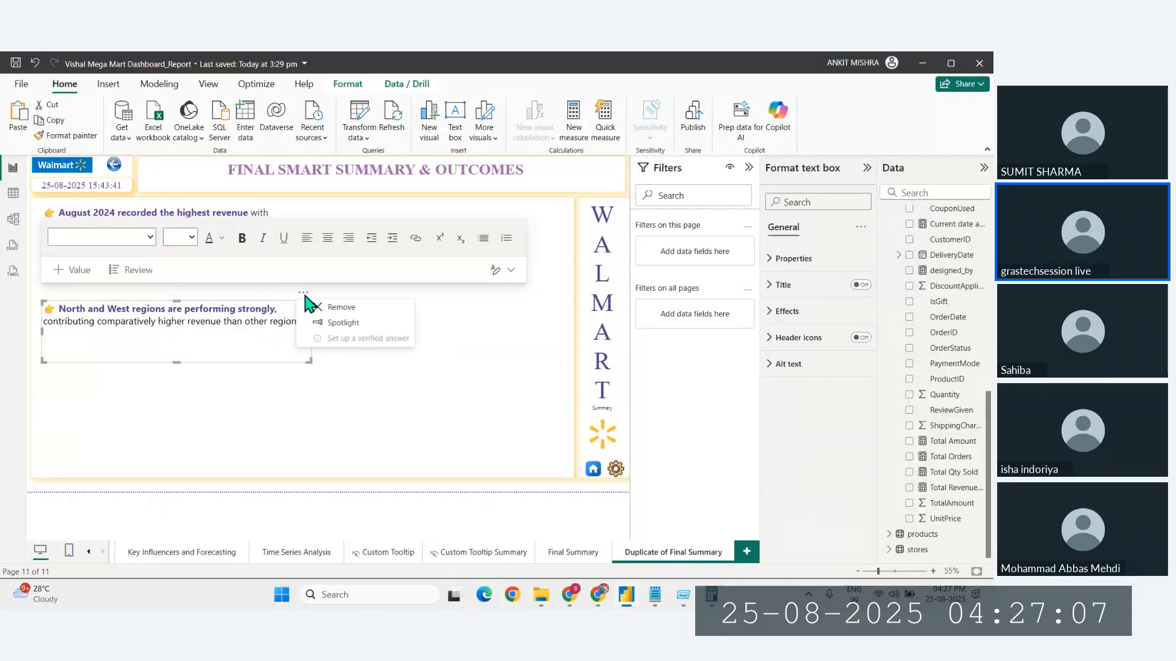
click(269, 332)
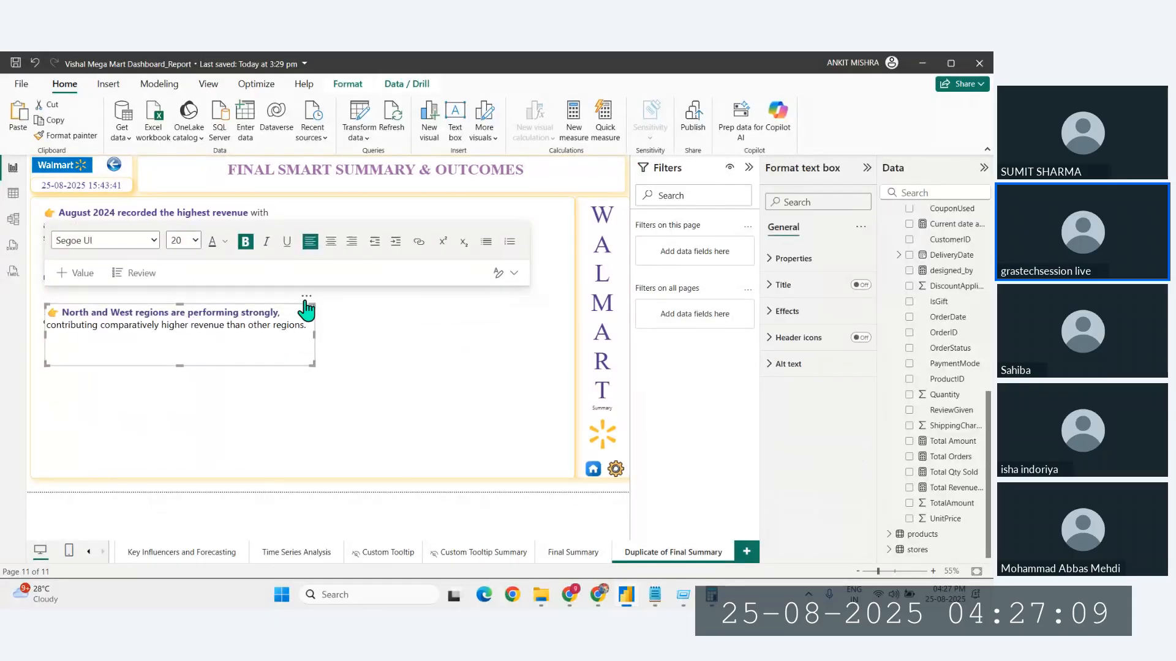
drag(306, 310, 306, 346)
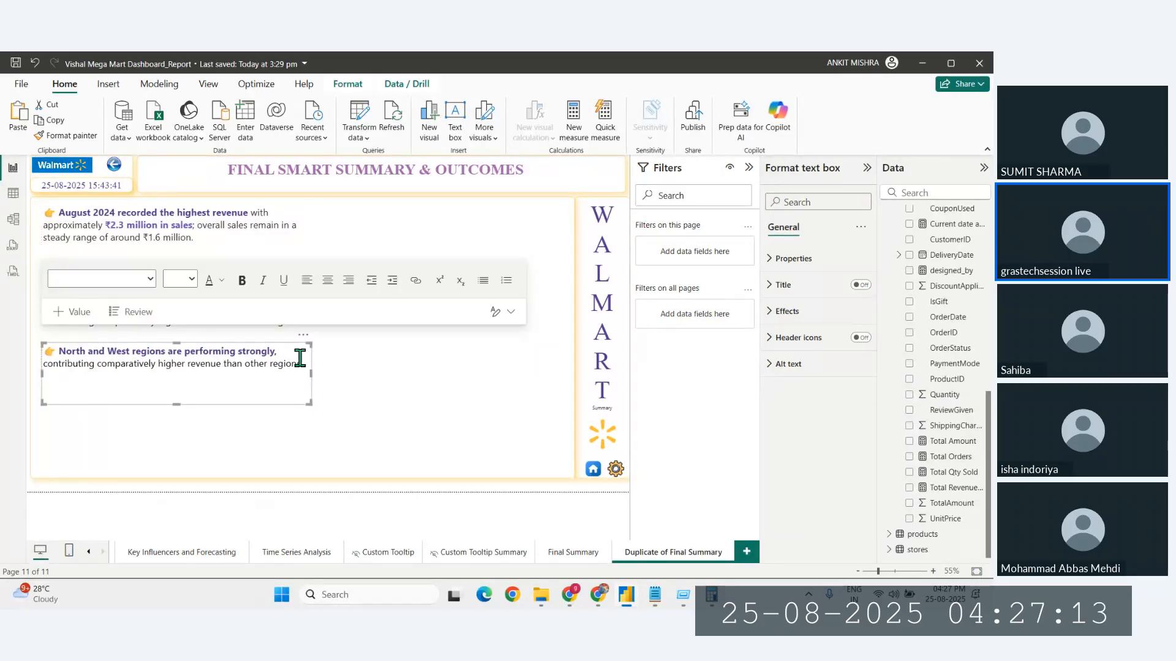
Step: Paste the Cotton and notebooks sentence from Notepad over the text in the fourth text box in Power BI, keeping the emoji
click(654, 595)
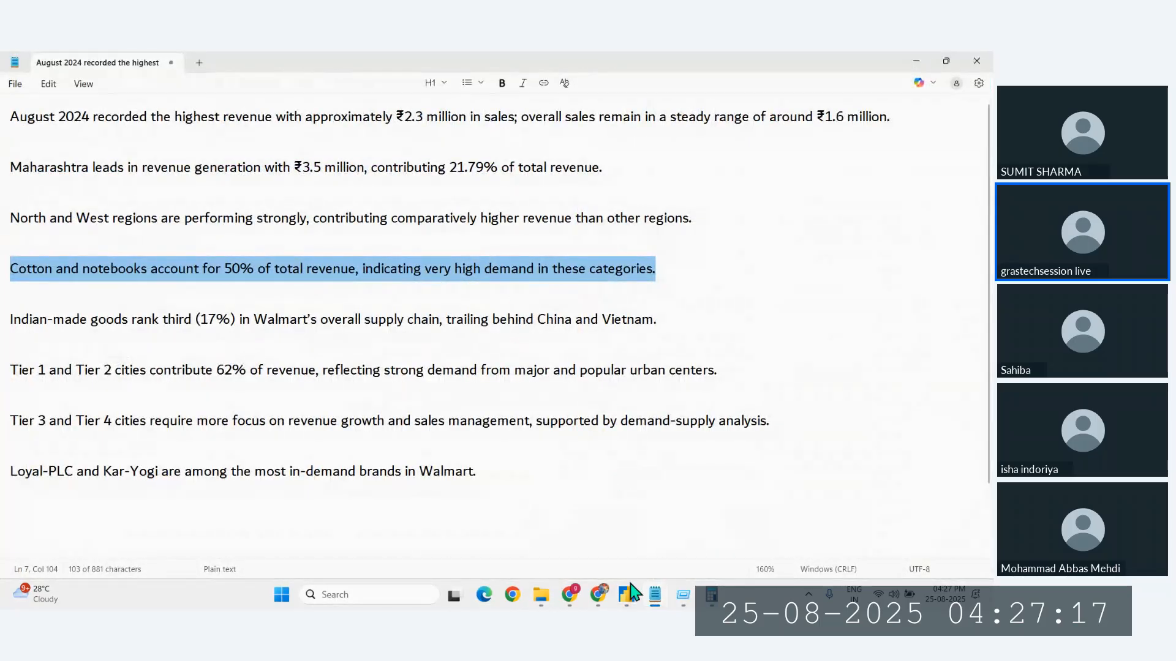
click(627, 593)
drag(303, 365, 64, 354)
key(ctrl+v)
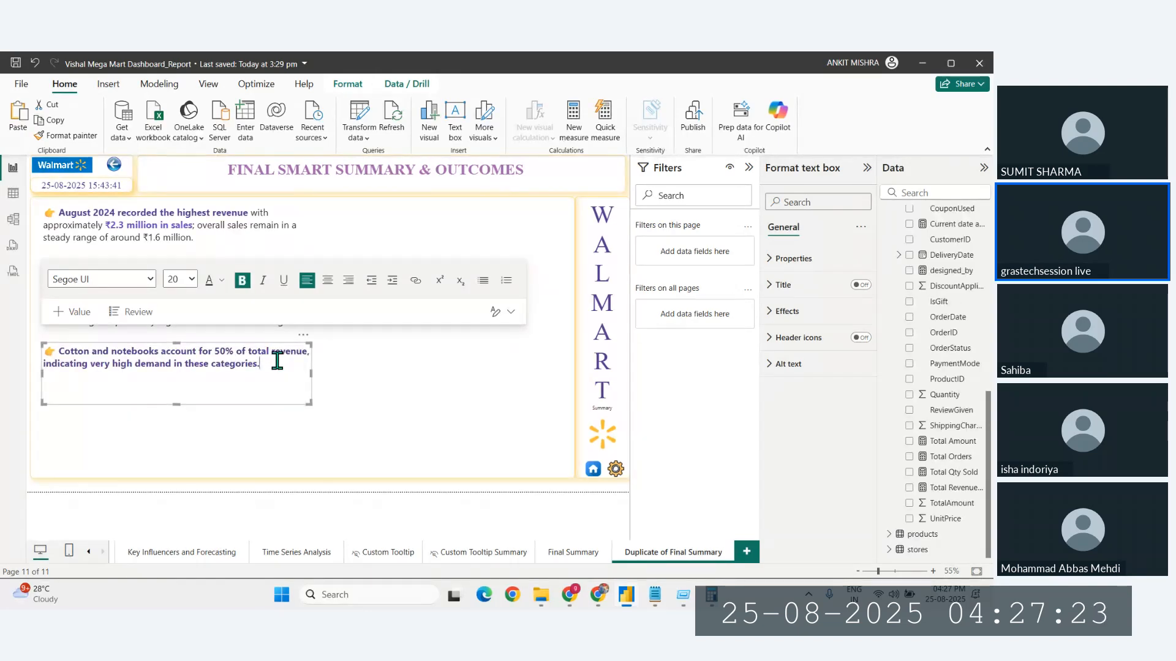
Step: Remove the bold formatting from the Cotton and notebooks sentence and set its font color to black
drag(274, 363, 59, 350)
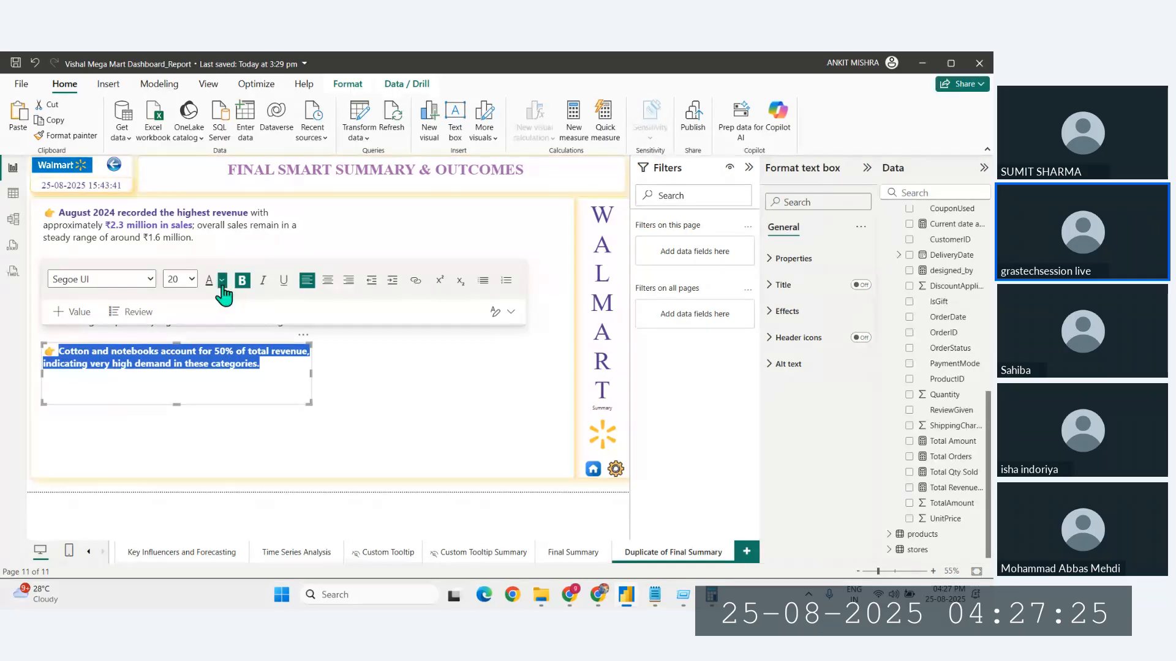
click(243, 281)
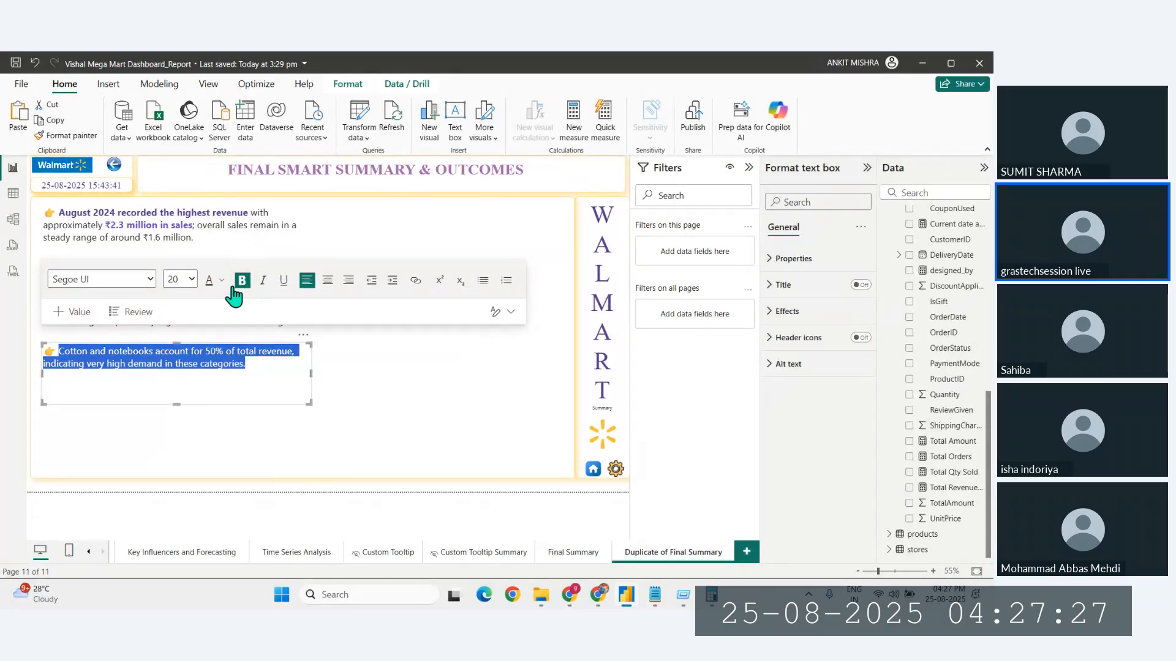
click(221, 282)
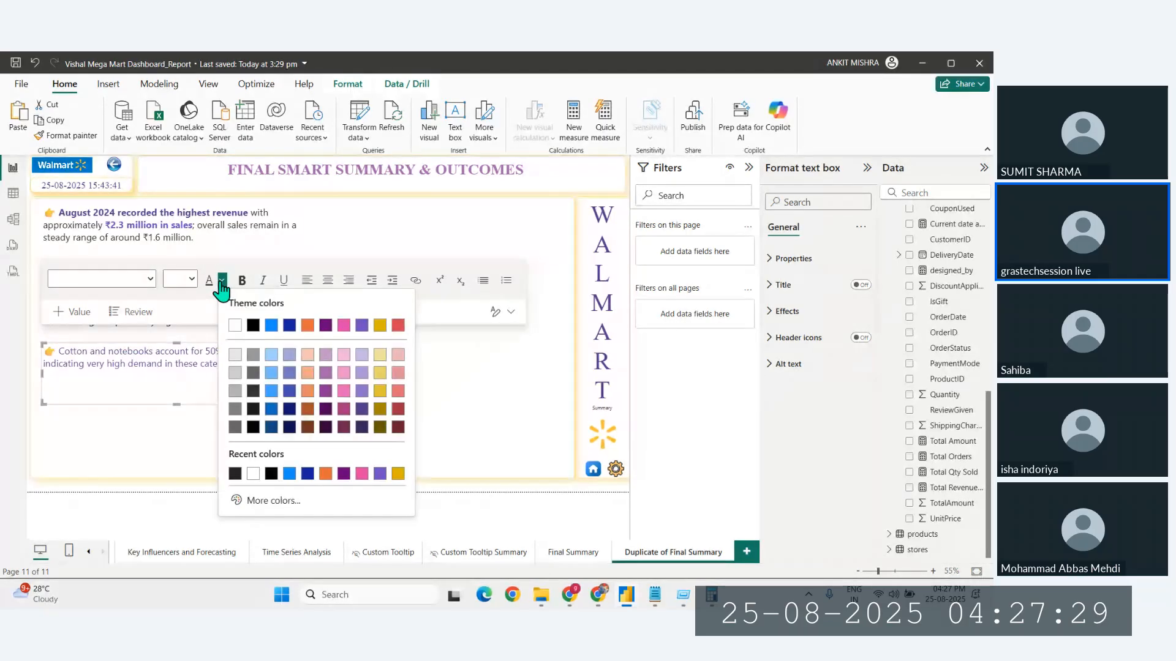
click(184, 370)
drag(245, 364, 60, 351)
drag(260, 367, 47, 349)
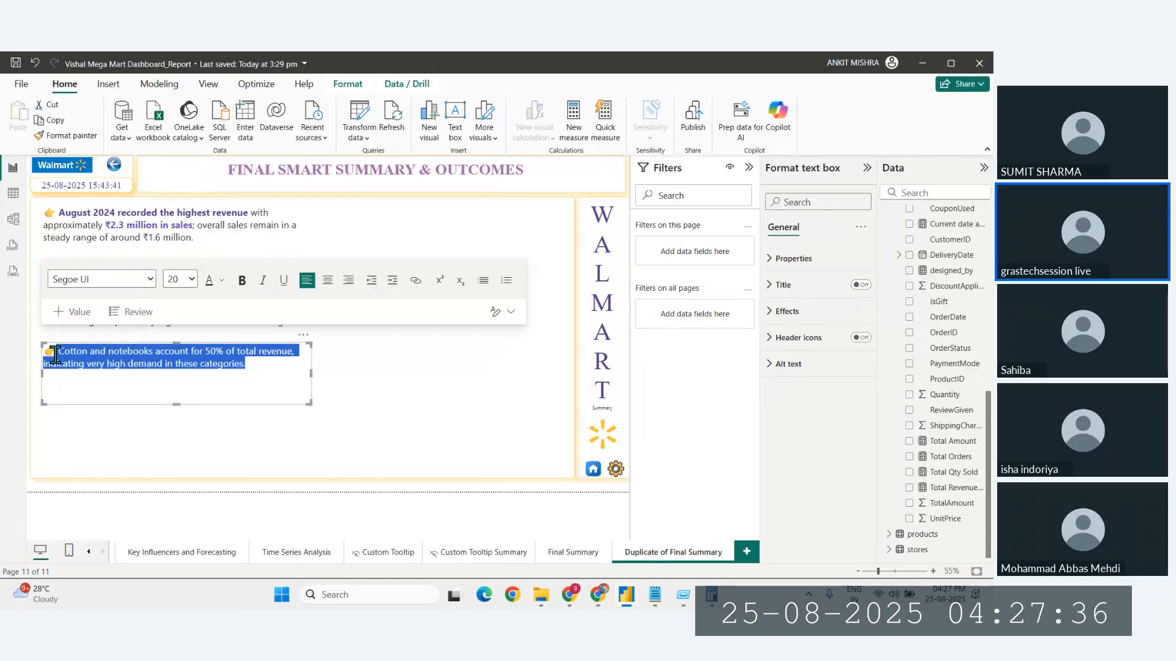
click(221, 281)
click(256, 327)
click(260, 354)
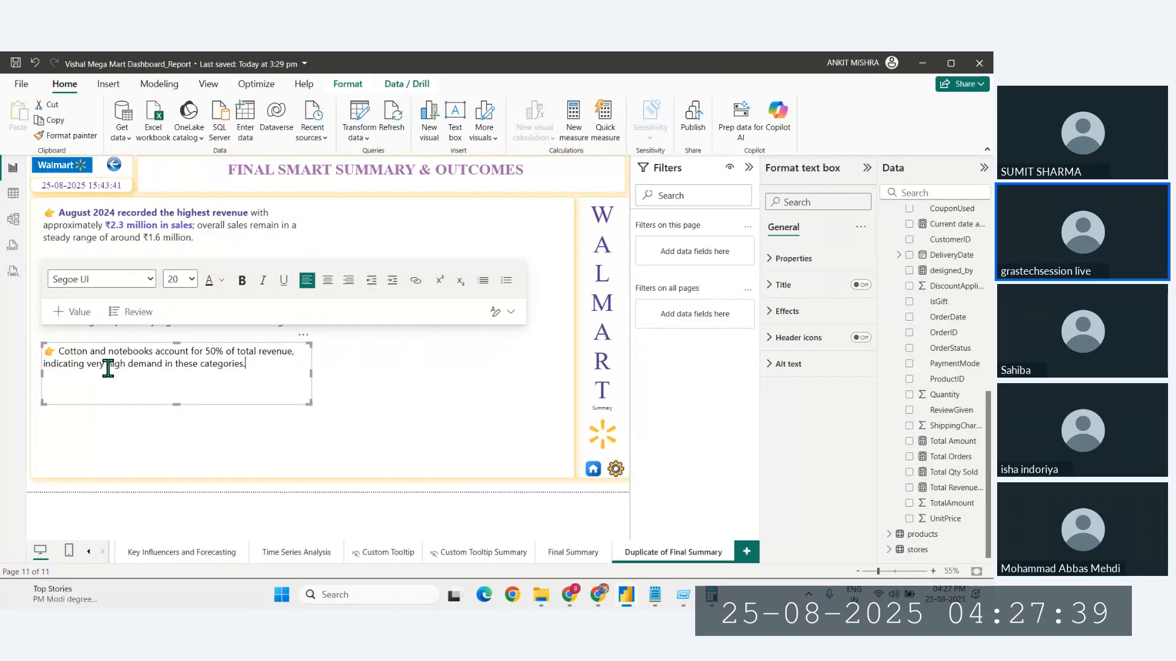
Step: Make the phrases "50% of total revenue" and "Cotton and notebooks" bold in the fourth text box
drag(59, 352, 280, 351)
click(267, 362)
drag(204, 349, 294, 350)
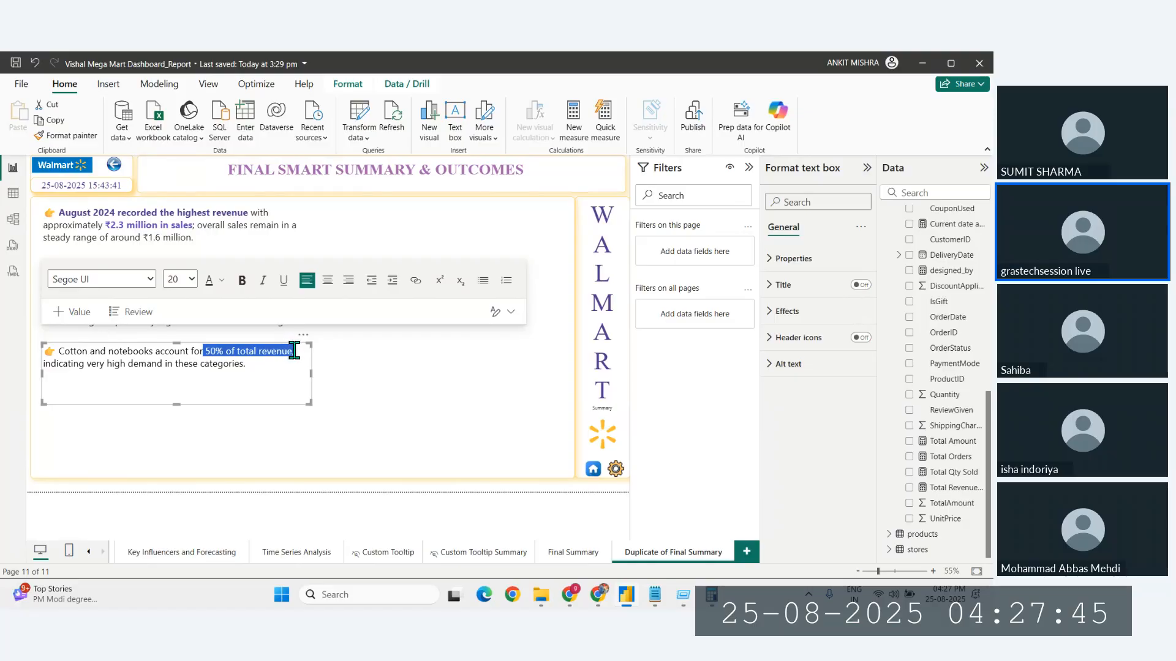
click(242, 280)
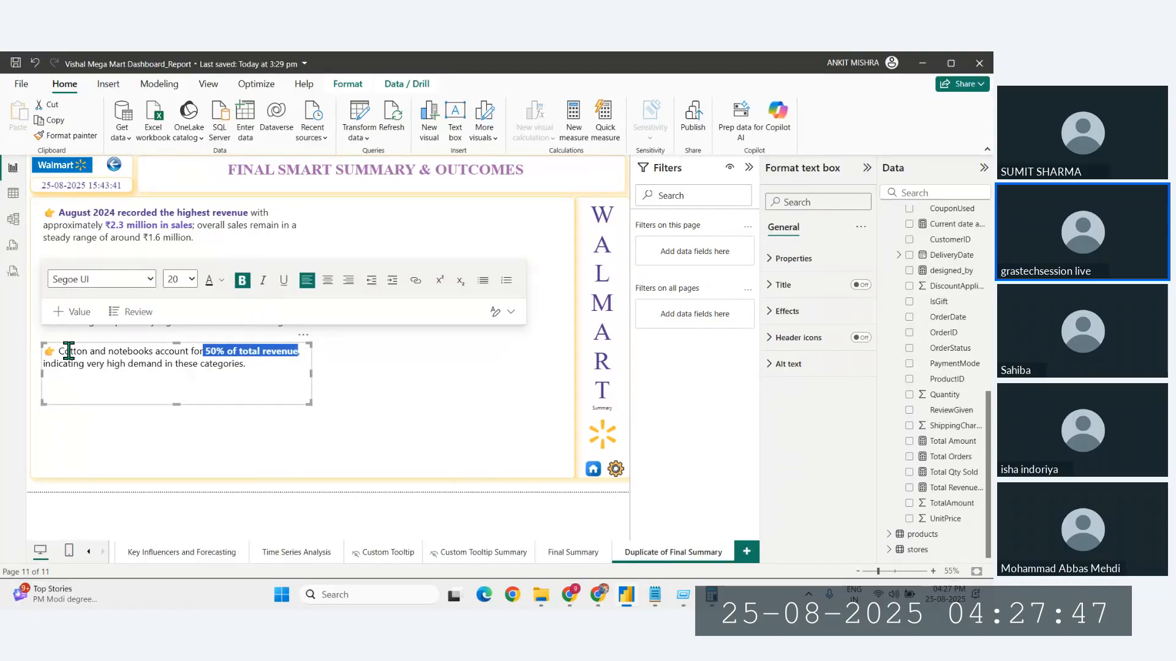
drag(59, 350, 152, 351)
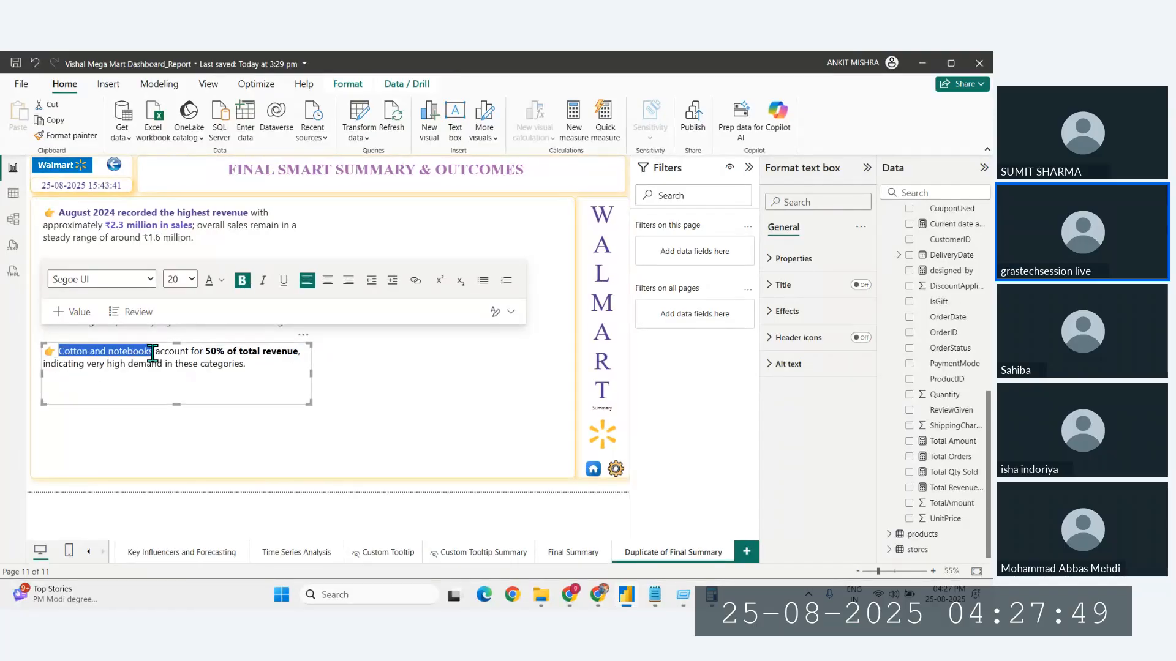
click(242, 280)
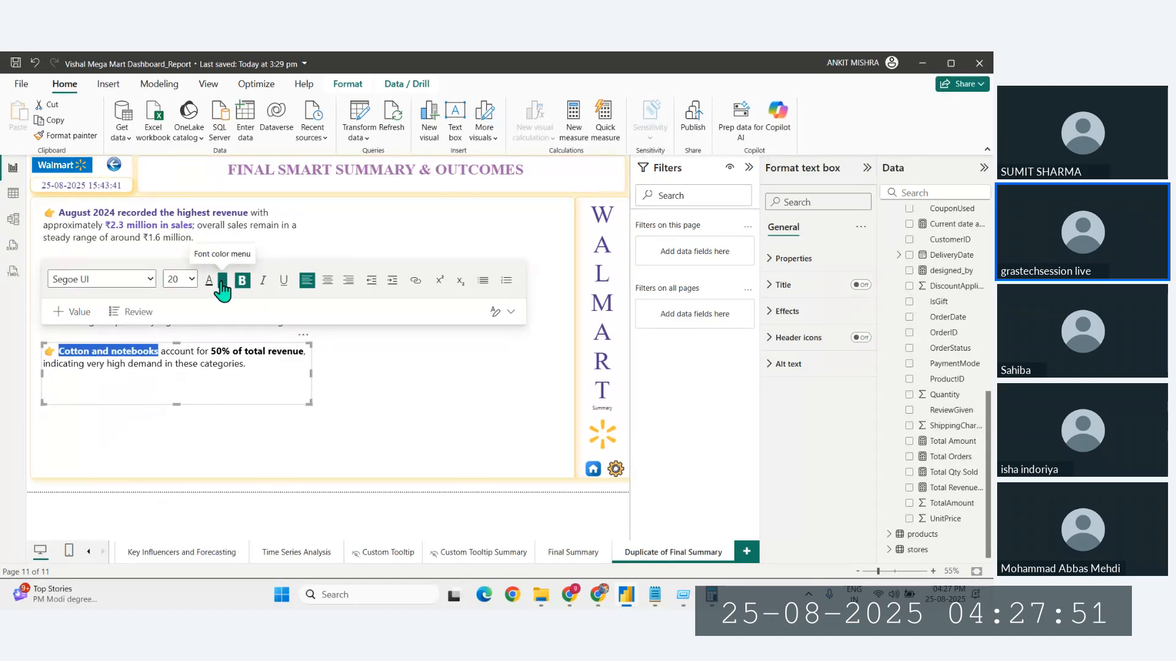
Step: Color the phrase "Cotton and notebooks" purple and "50% of total revenue" dark red
click(222, 284)
click(281, 386)
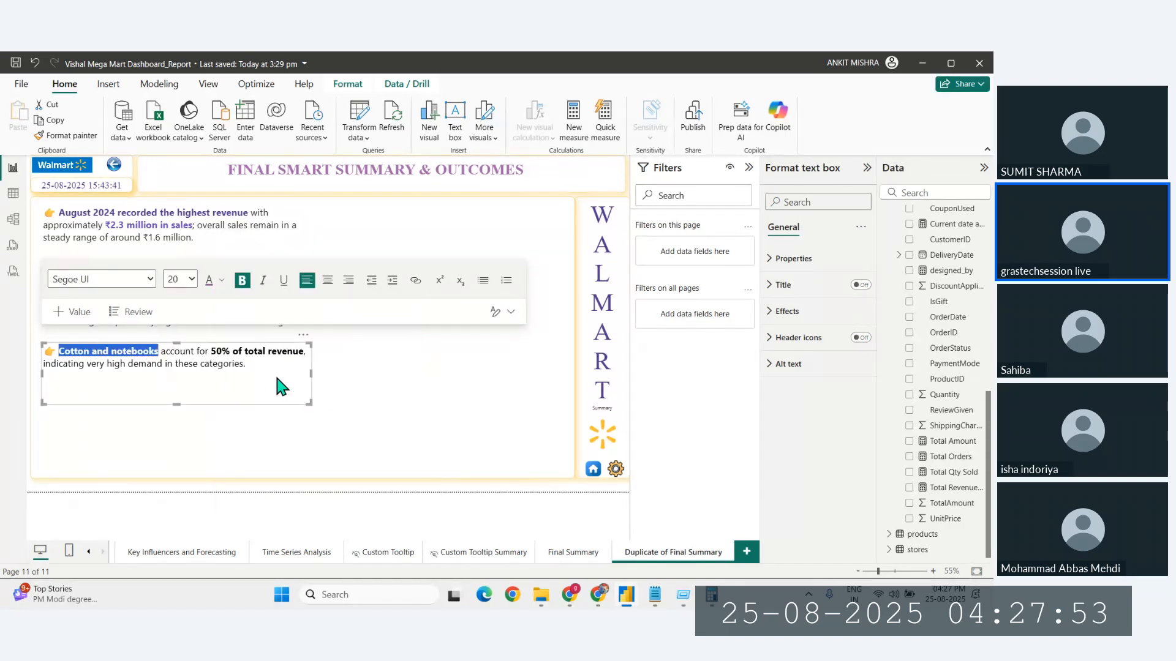
drag(305, 351, 213, 352)
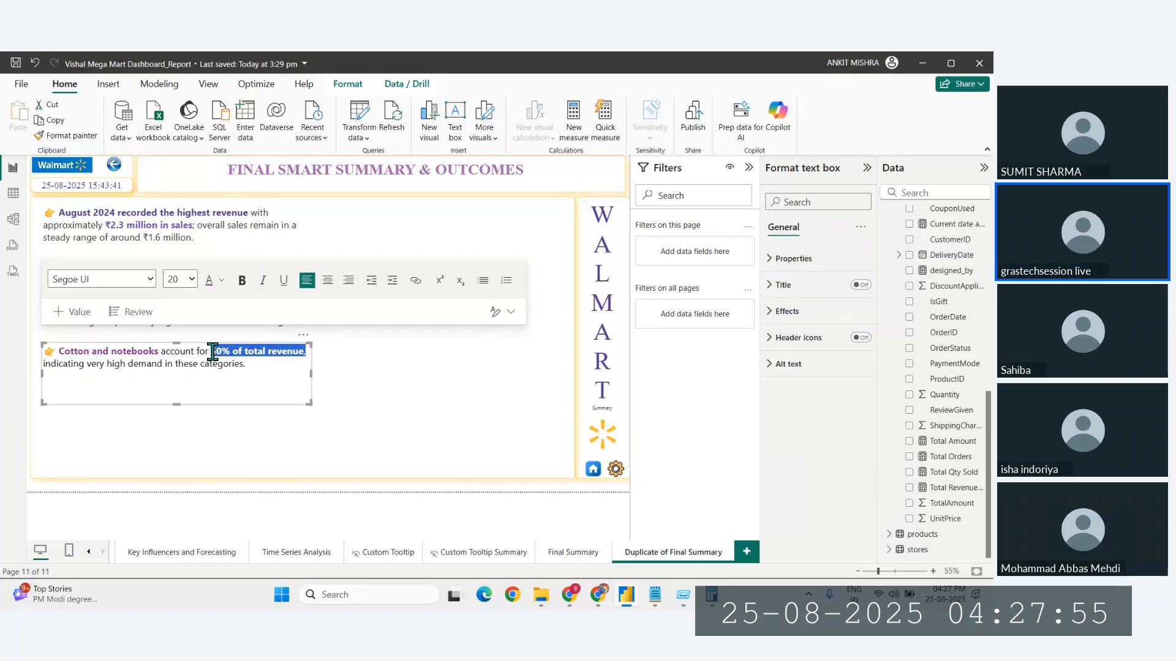
click(222, 280)
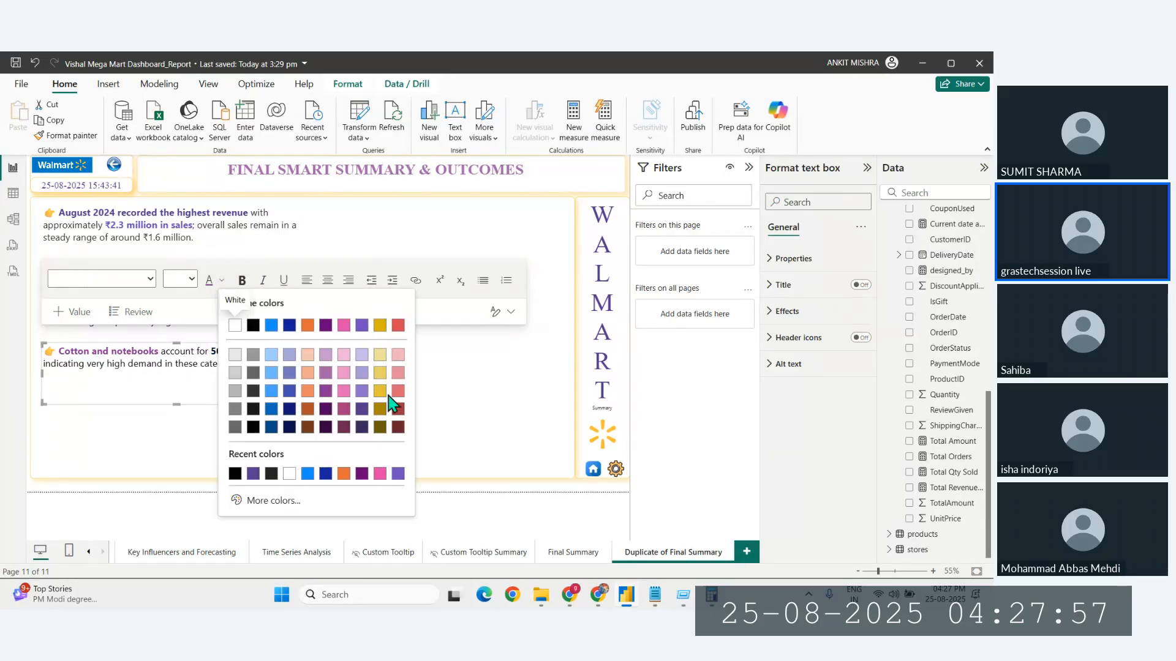
click(398, 426)
click(255, 493)
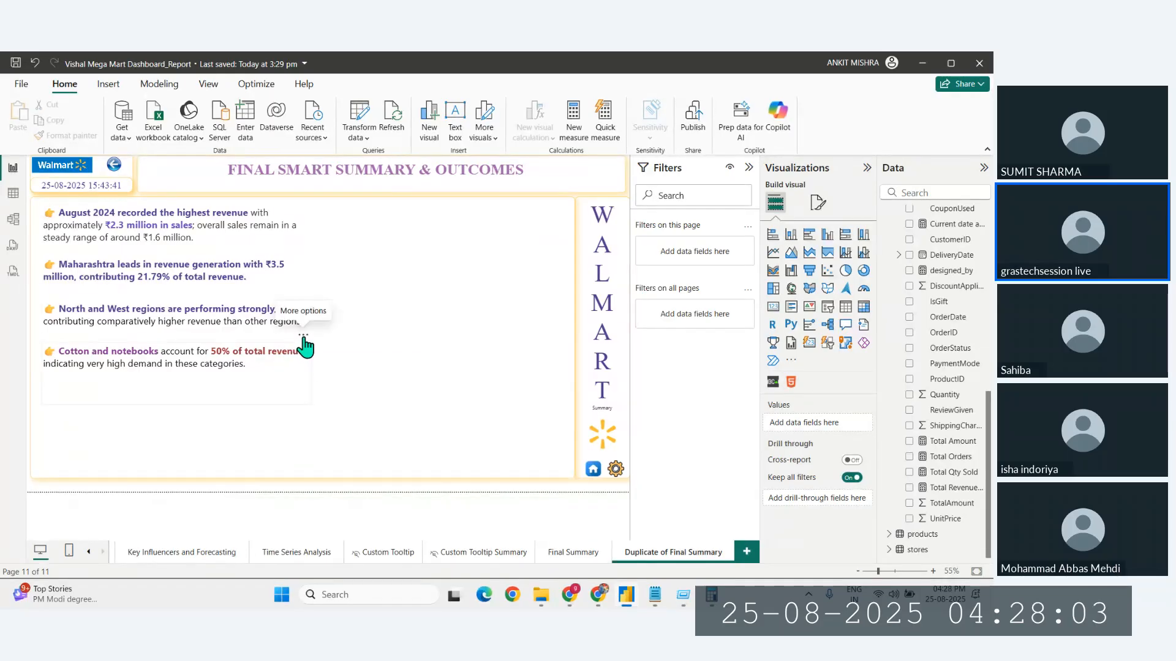
click(565, 553)
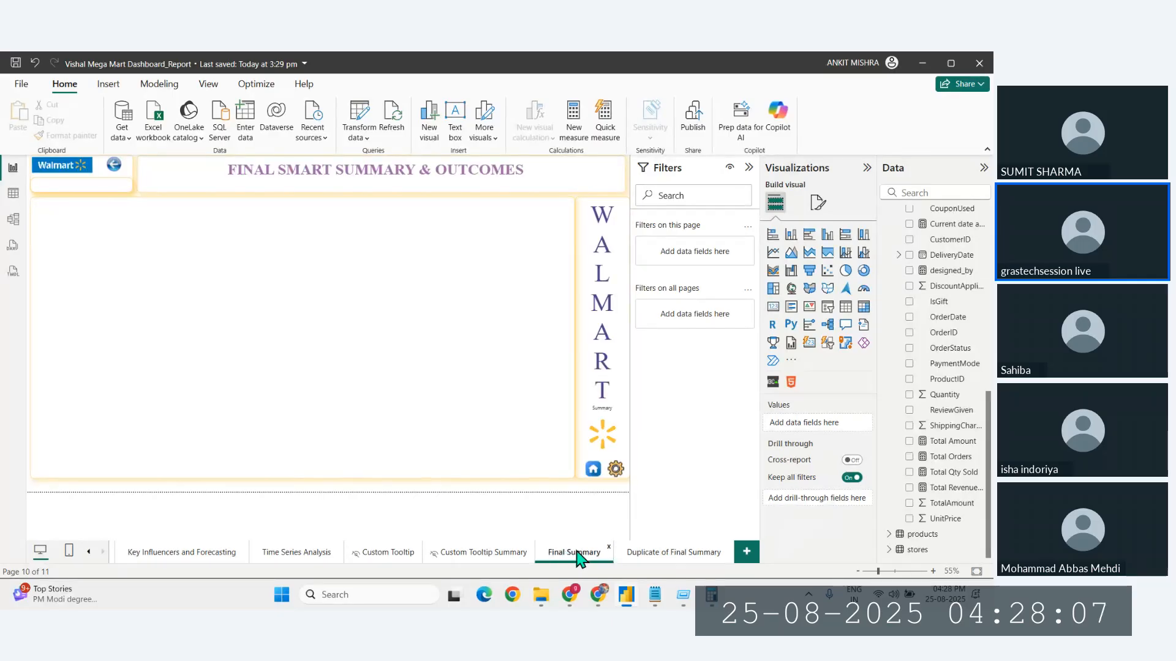
click(679, 556)
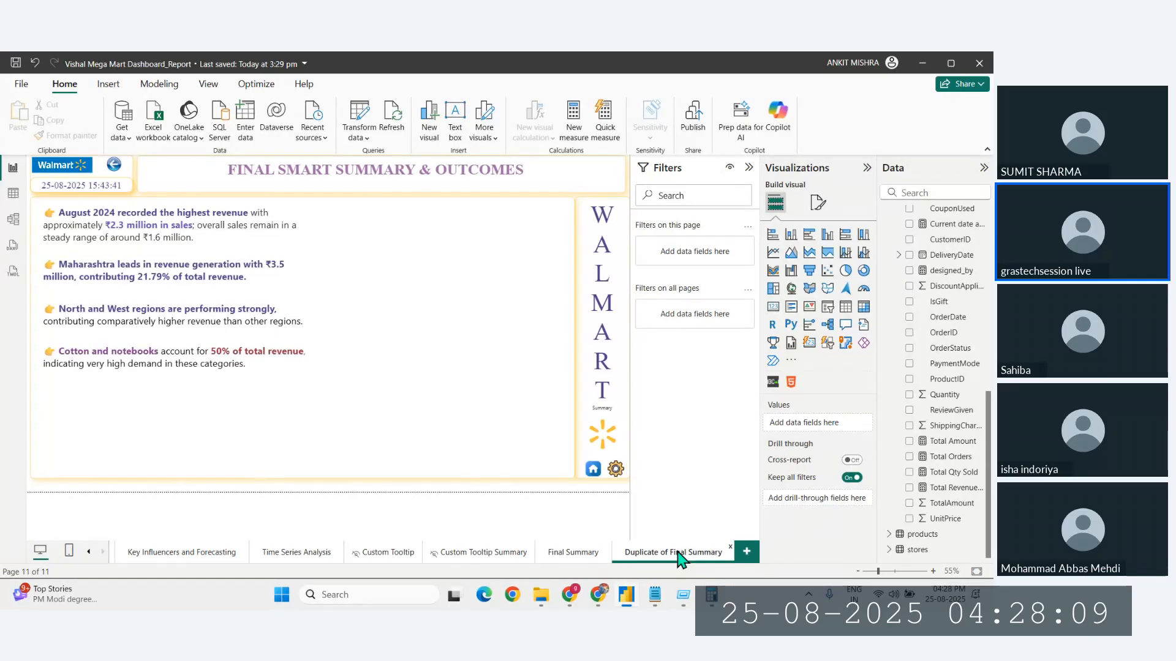
click(594, 553)
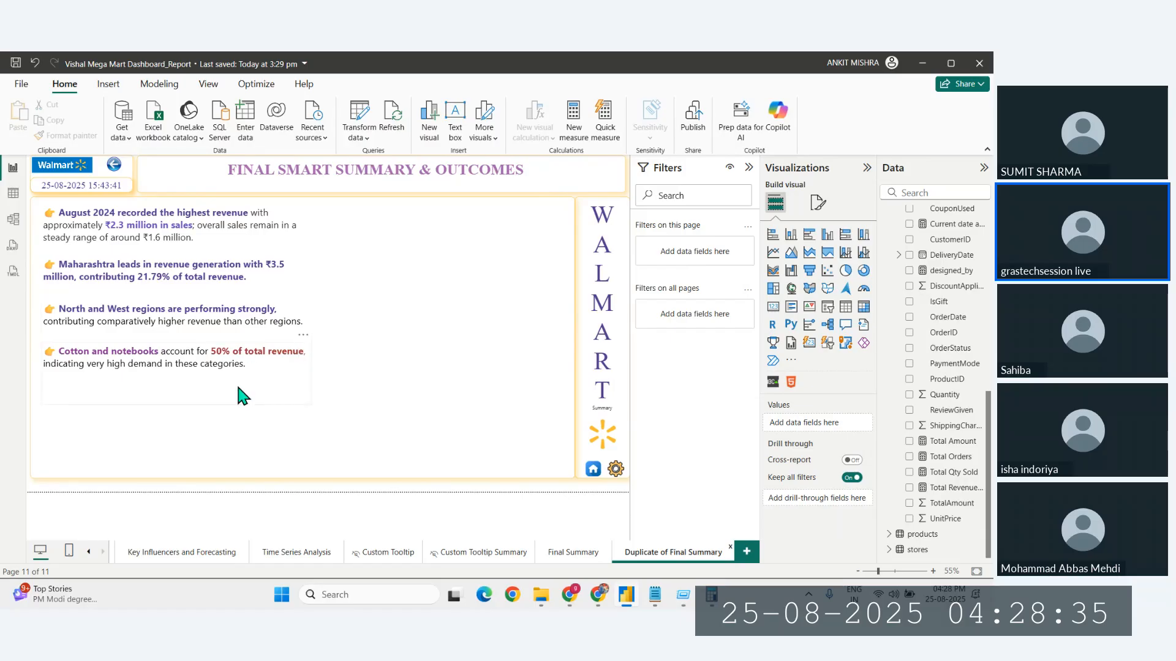
Step: Duplicate the Cotton and notebooks text box and place the copy directly below the original, aligned with it
click(303, 335)
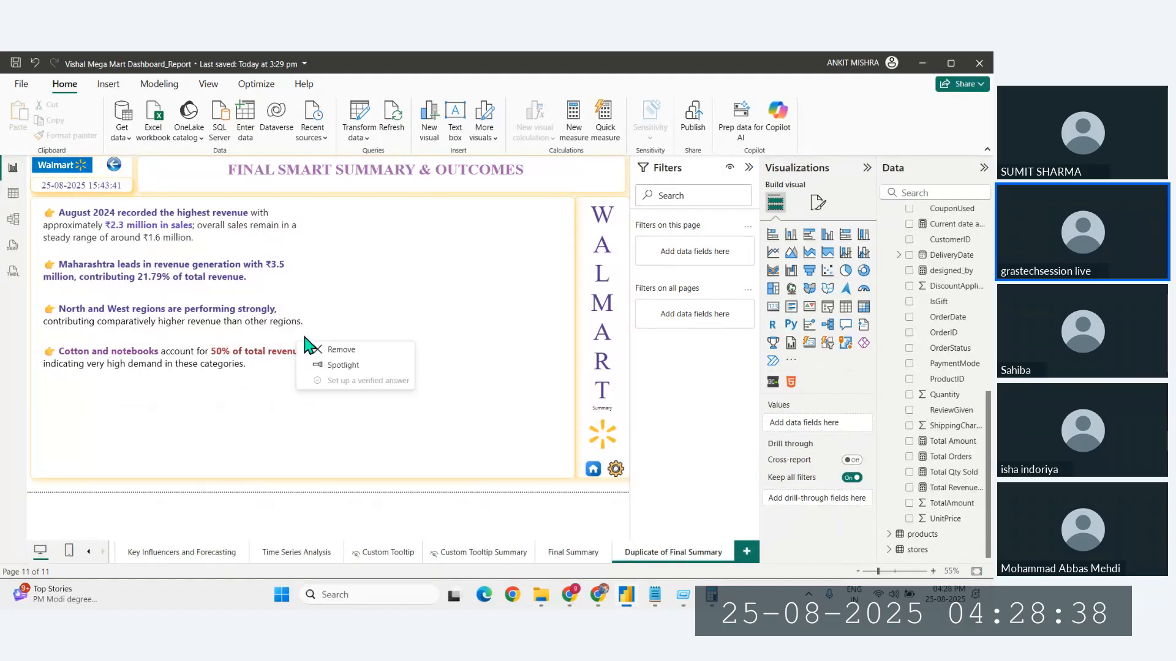
click(260, 361)
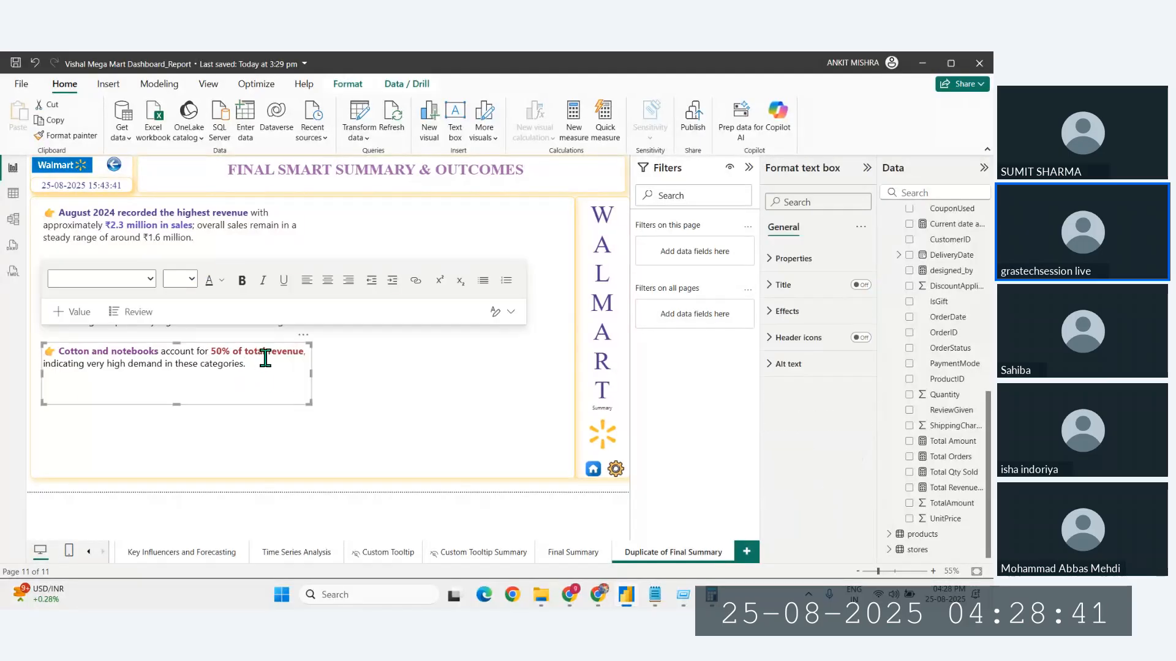
click(303, 336)
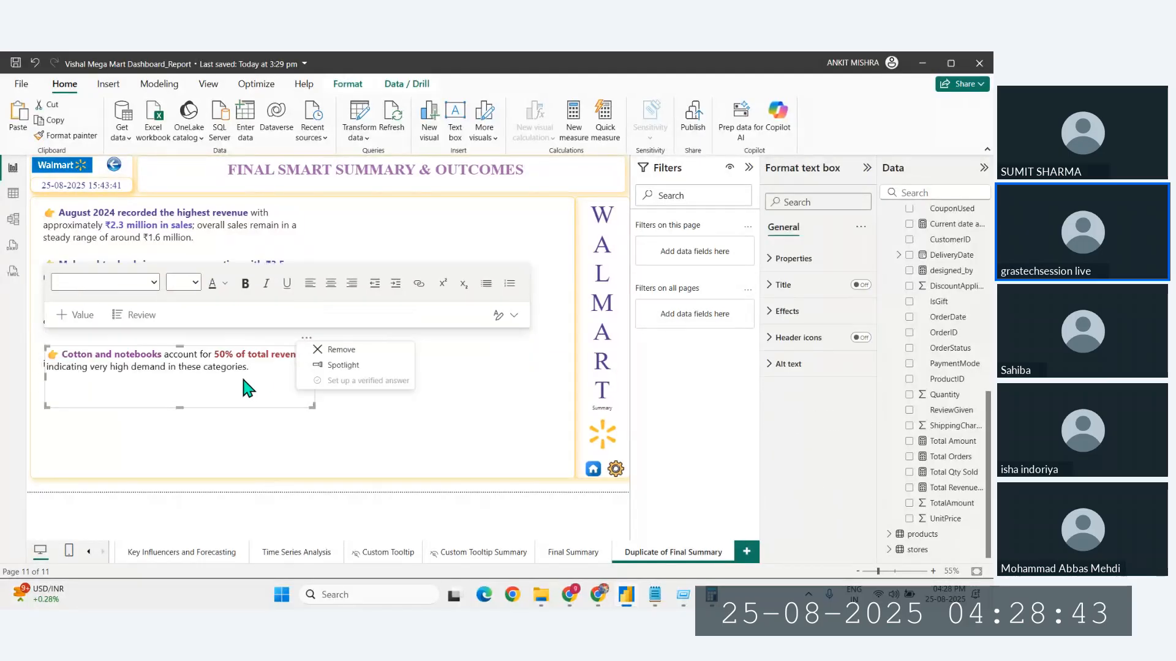
click(244, 371)
drag(307, 341, 303, 390)
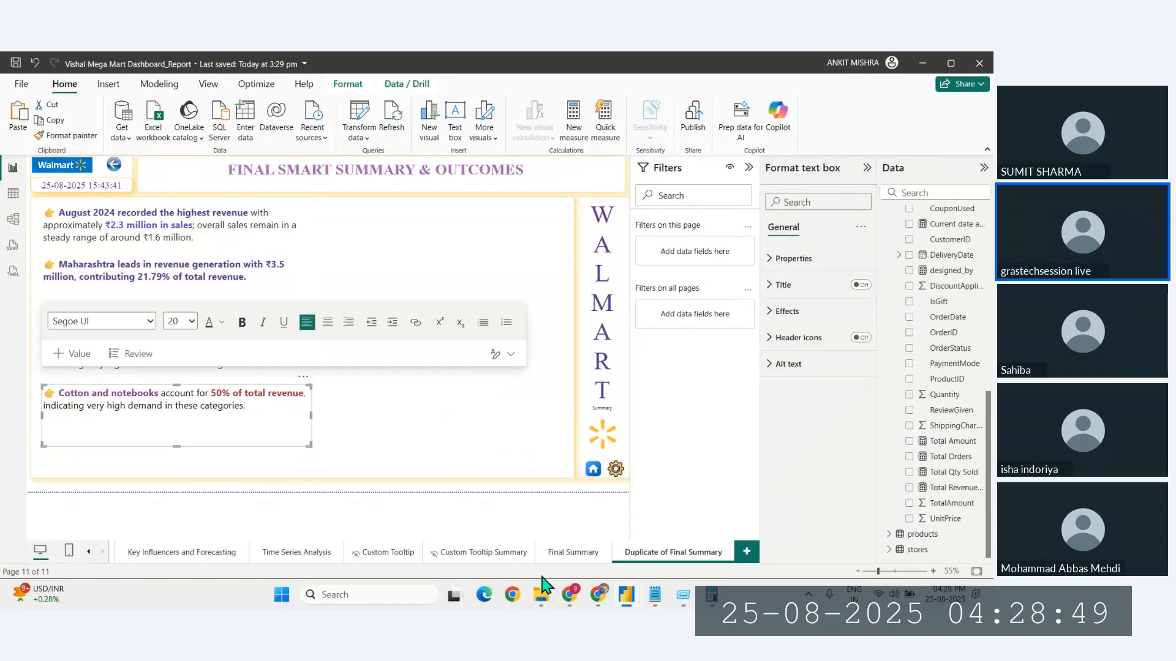
mouse_move(574, 597)
click(544, 523)
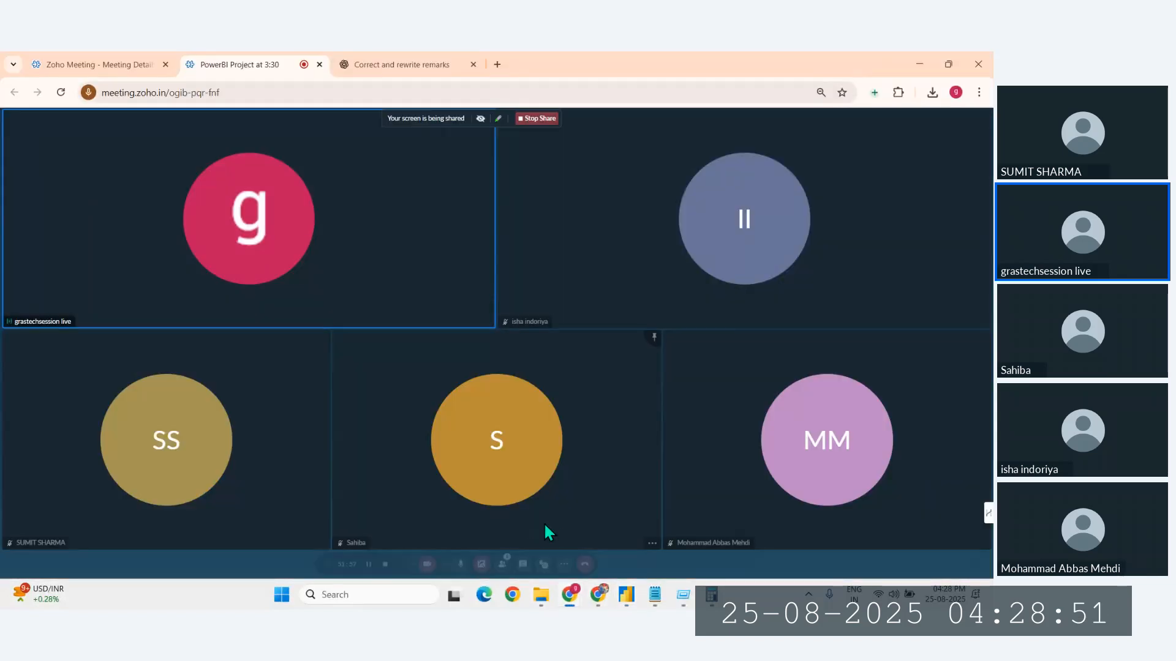
click(620, 600)
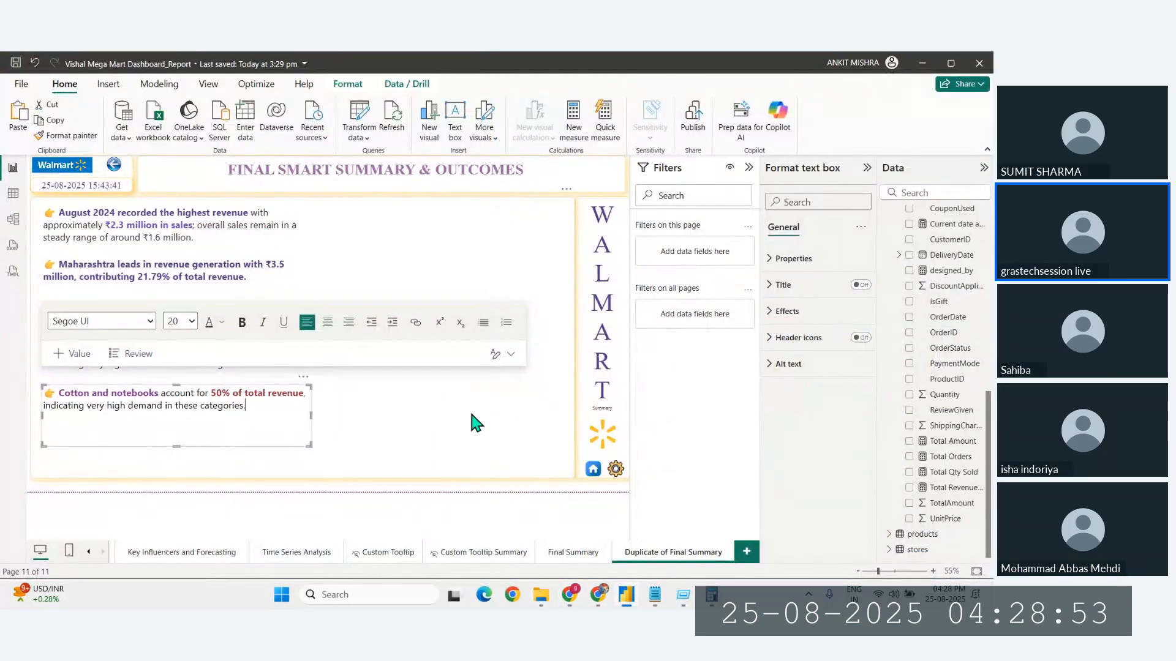
mouse_move(569, 595)
click(540, 557)
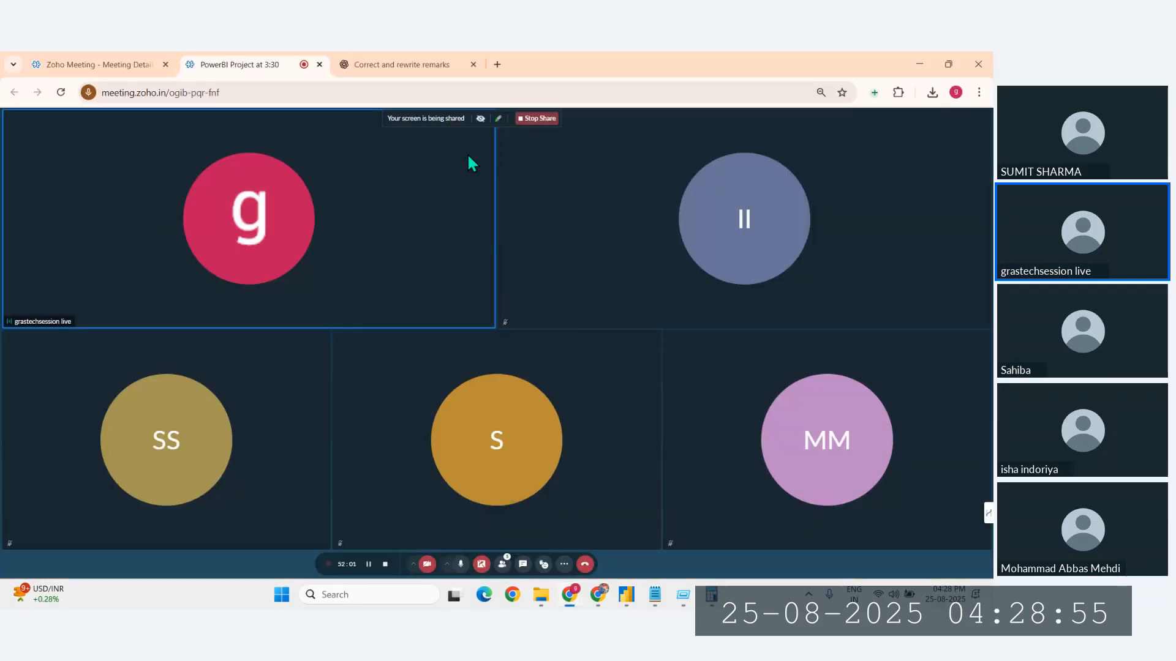
click(440, 64)
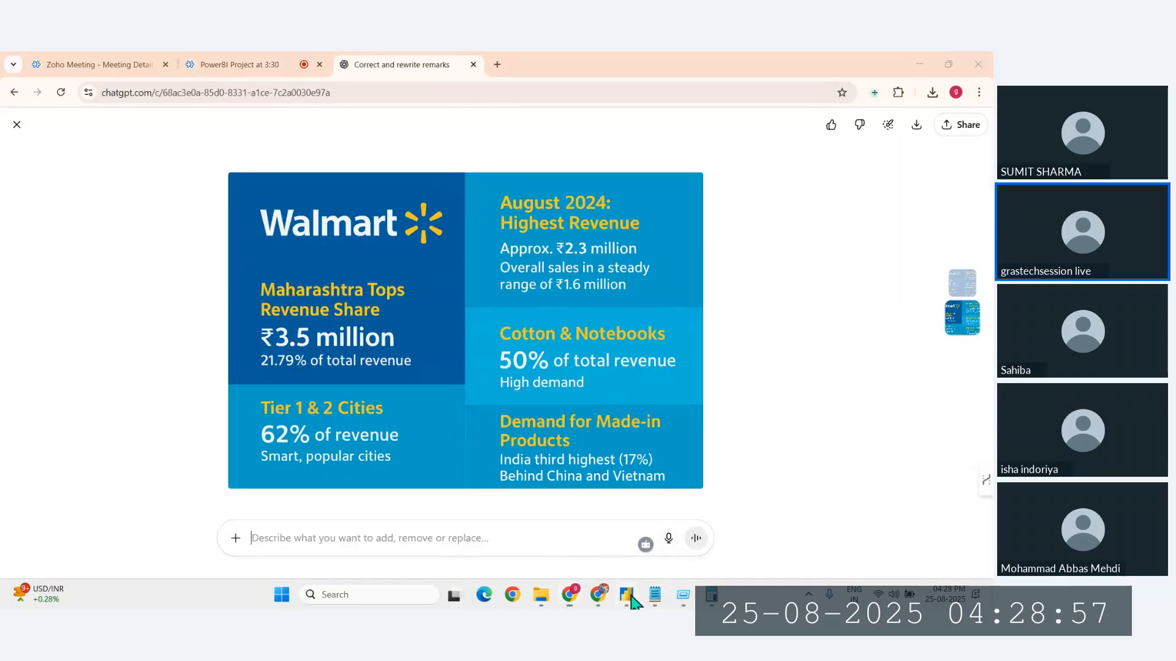
click(626, 595)
Step: Copy the "Indian-made goods rank third (17%)" sentence from Notepad and paste it over the fifth text box's text in Power BI, keeping the emoji
mouse_move(654, 595)
click(702, 558)
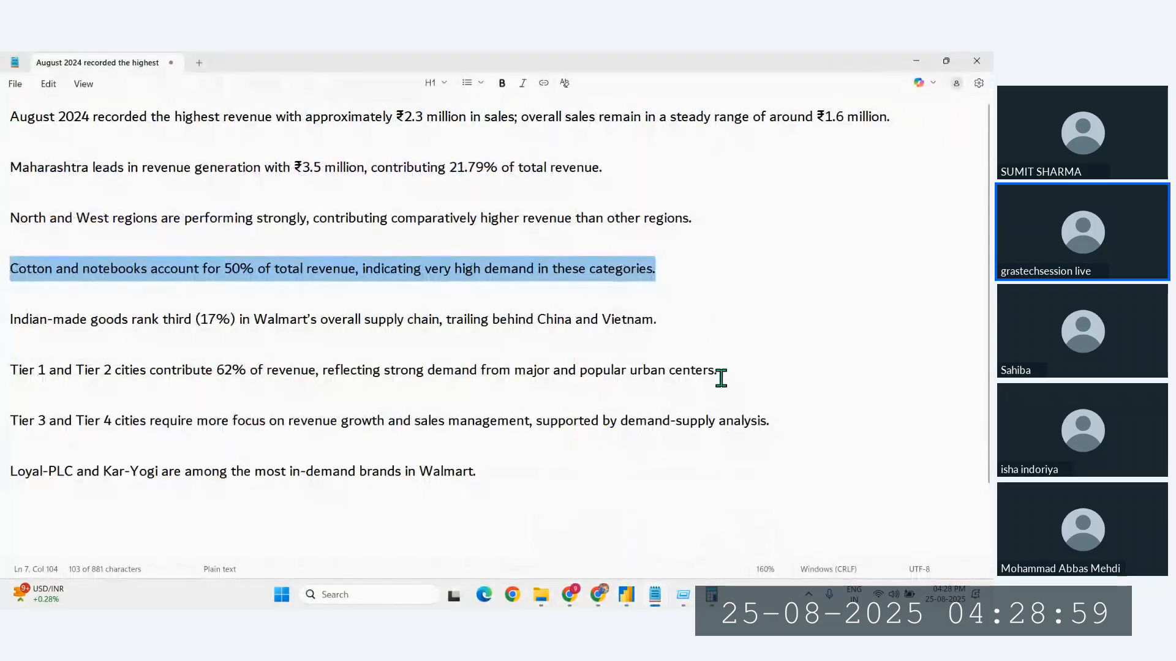
drag(669, 318, 3, 319)
key(ctrl+c)
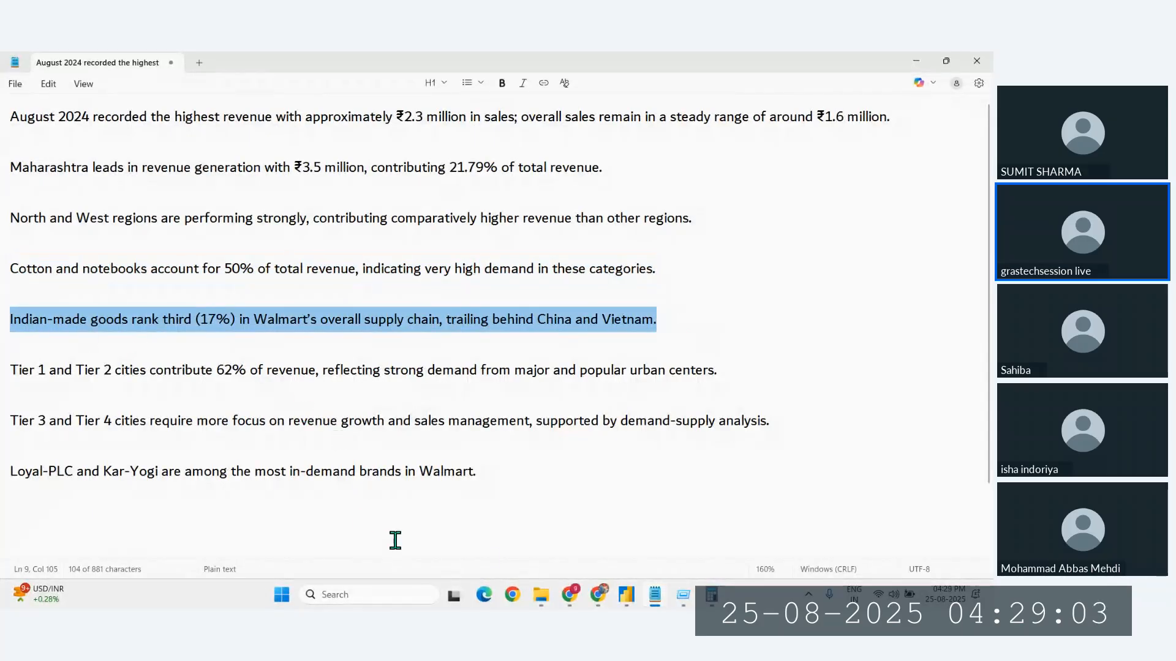
key(alt+Tab)
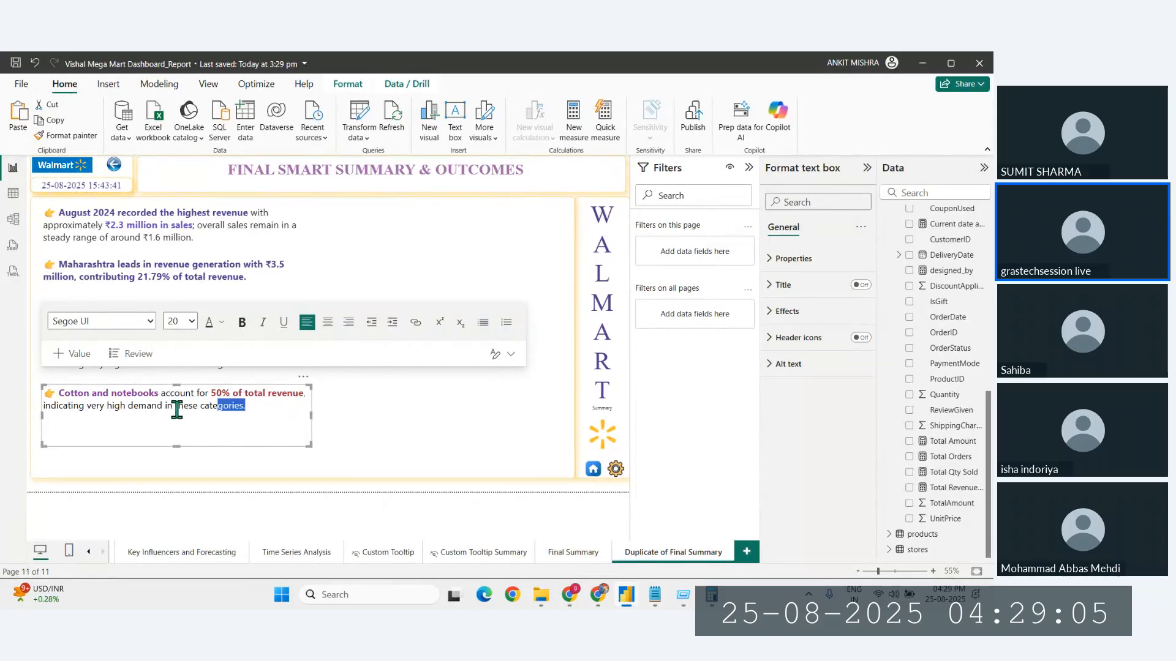
triple_click(271, 407)
key(ctrl+v)
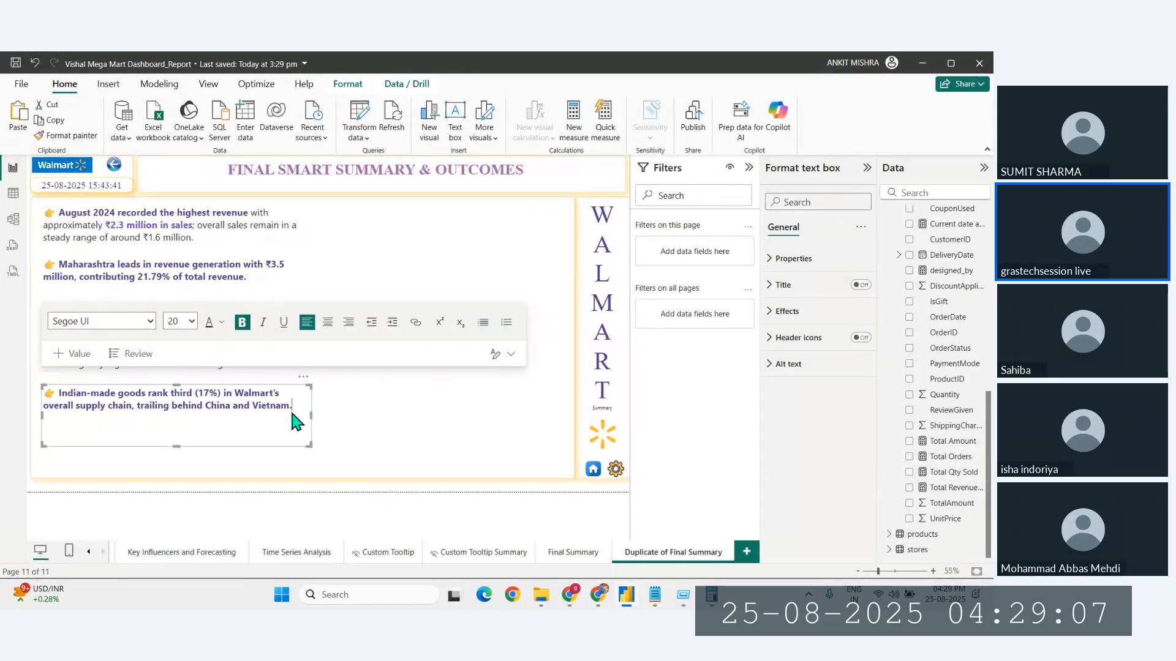
drag(296, 407, 57, 393)
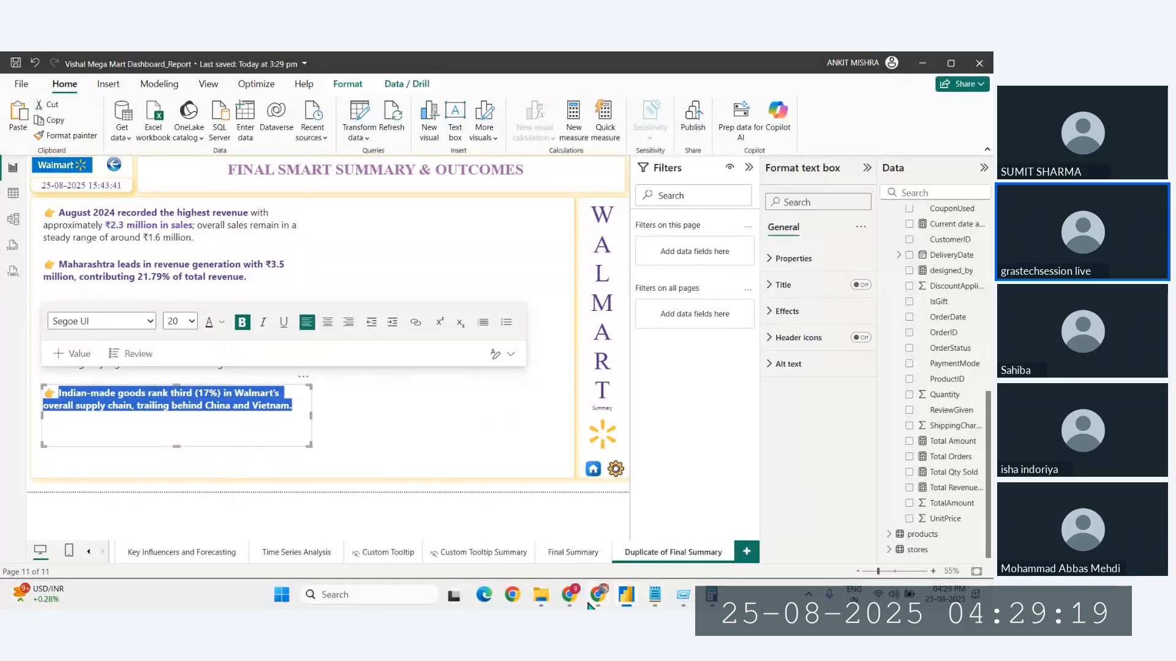
Step: Switch to Chrome, search Google for "rome was not built in a day" and browse the image results
click(555, 520)
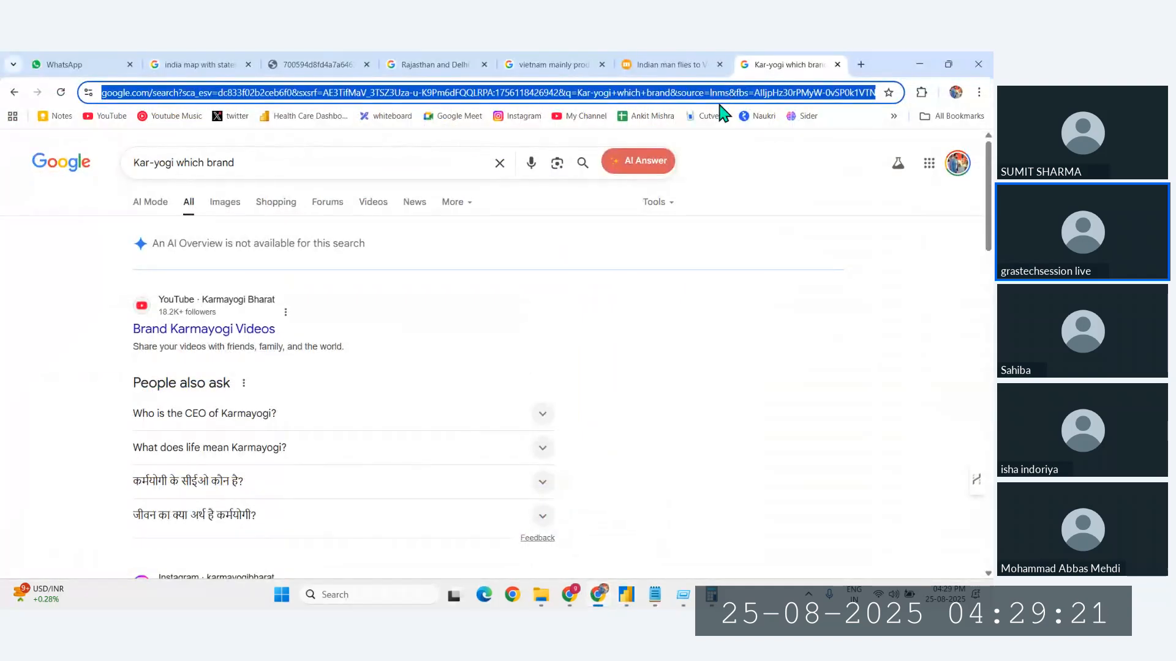
text(rome was )
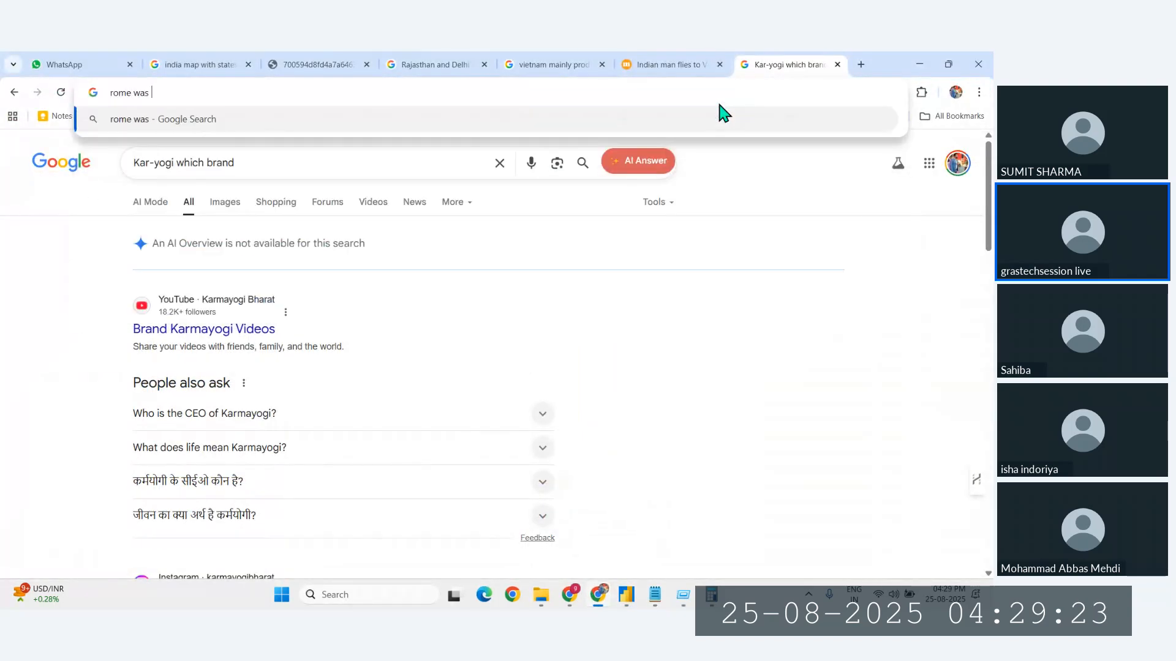
text(not bu)
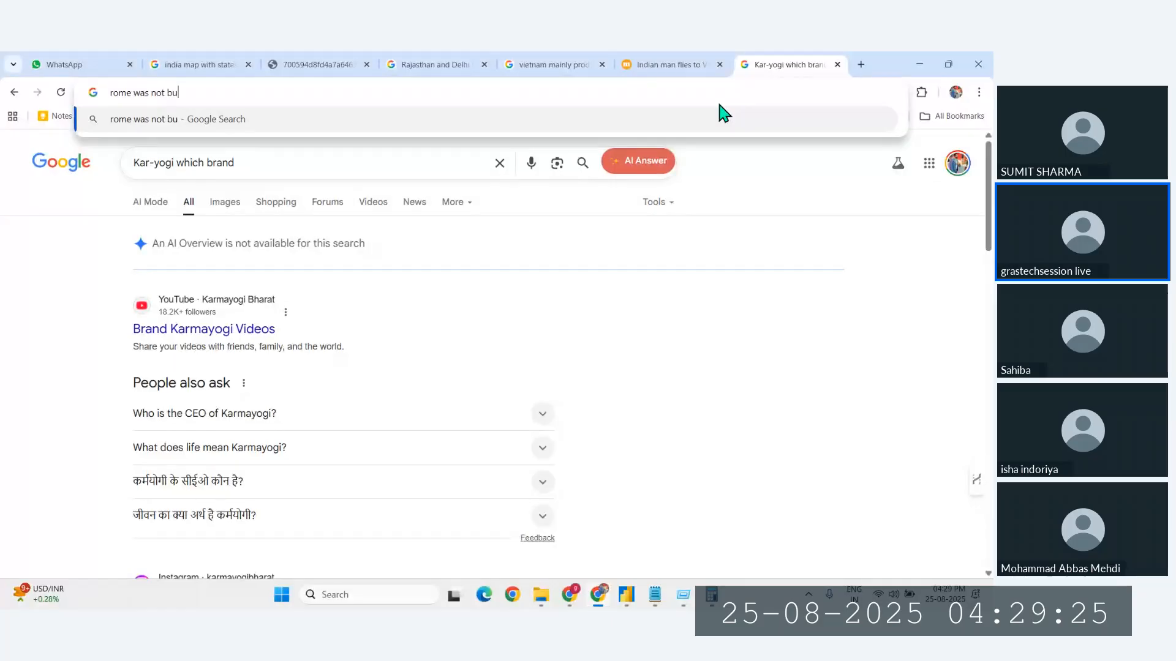
text(ilt in a day)
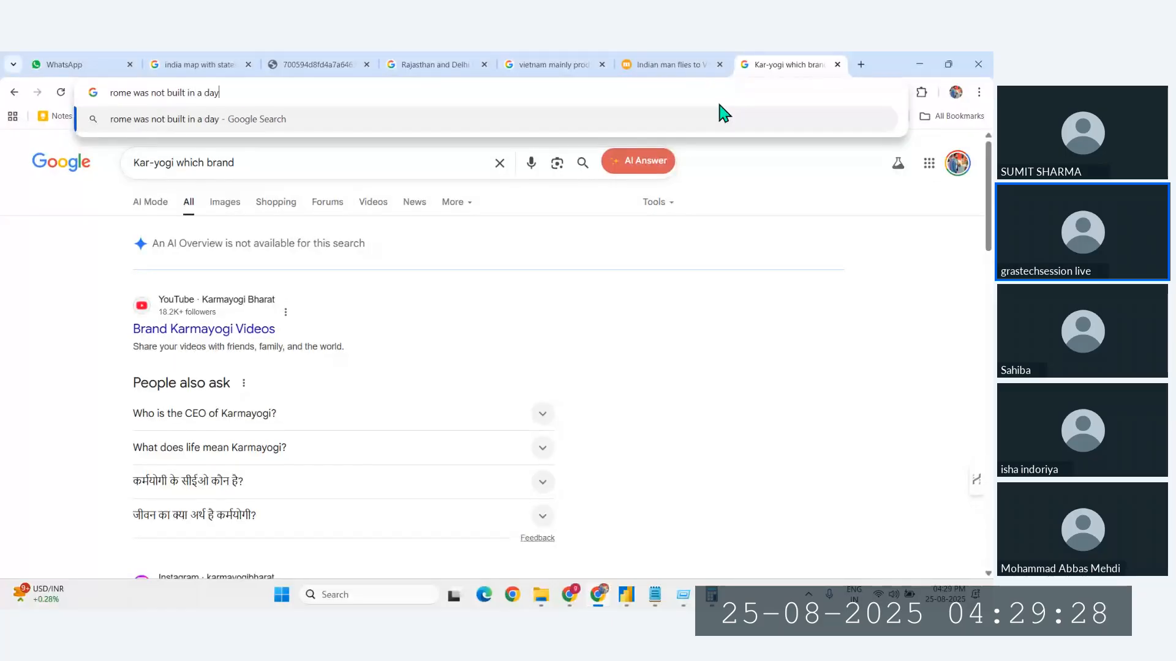
key(Return)
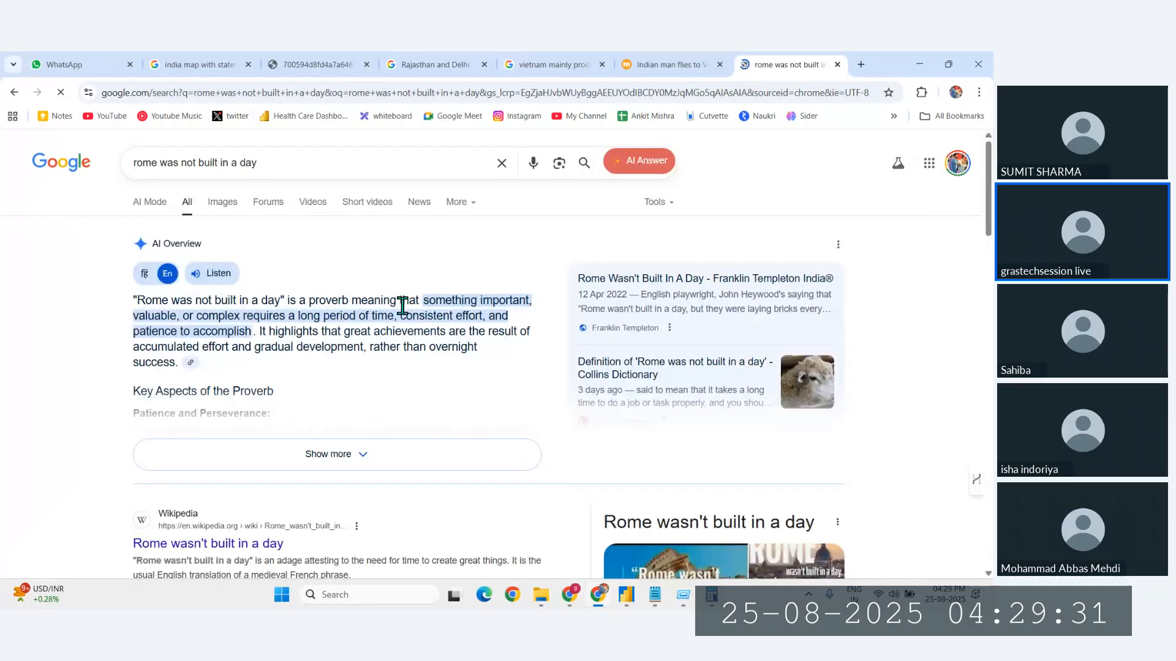
click(224, 205)
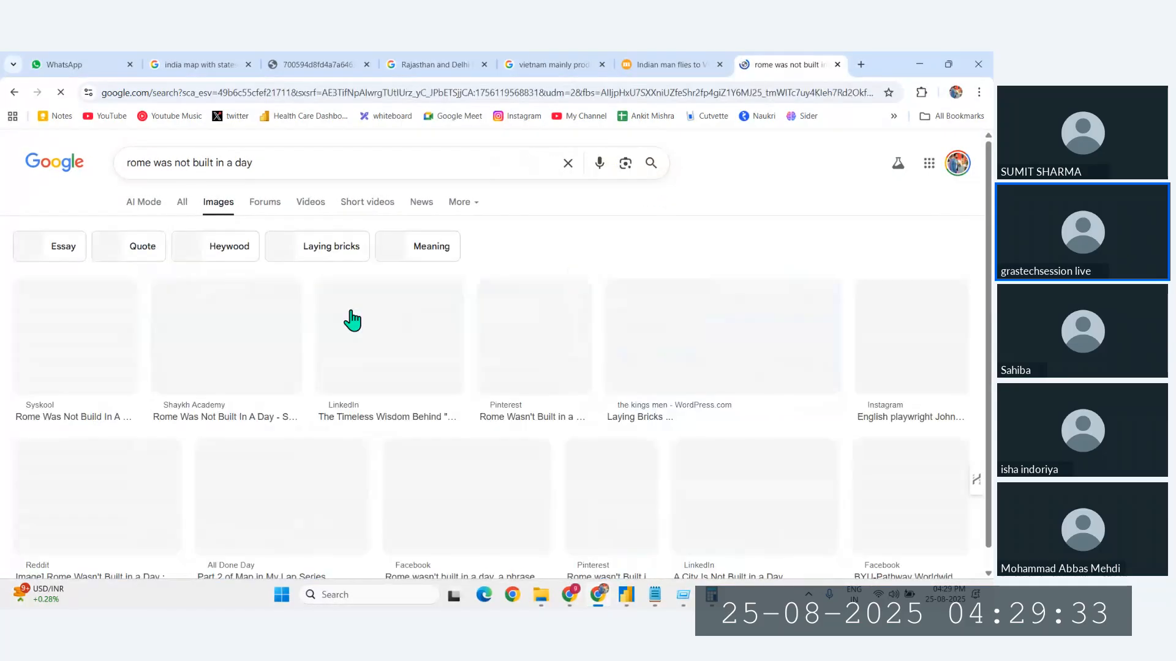
scroll(248, 366, up, 5)
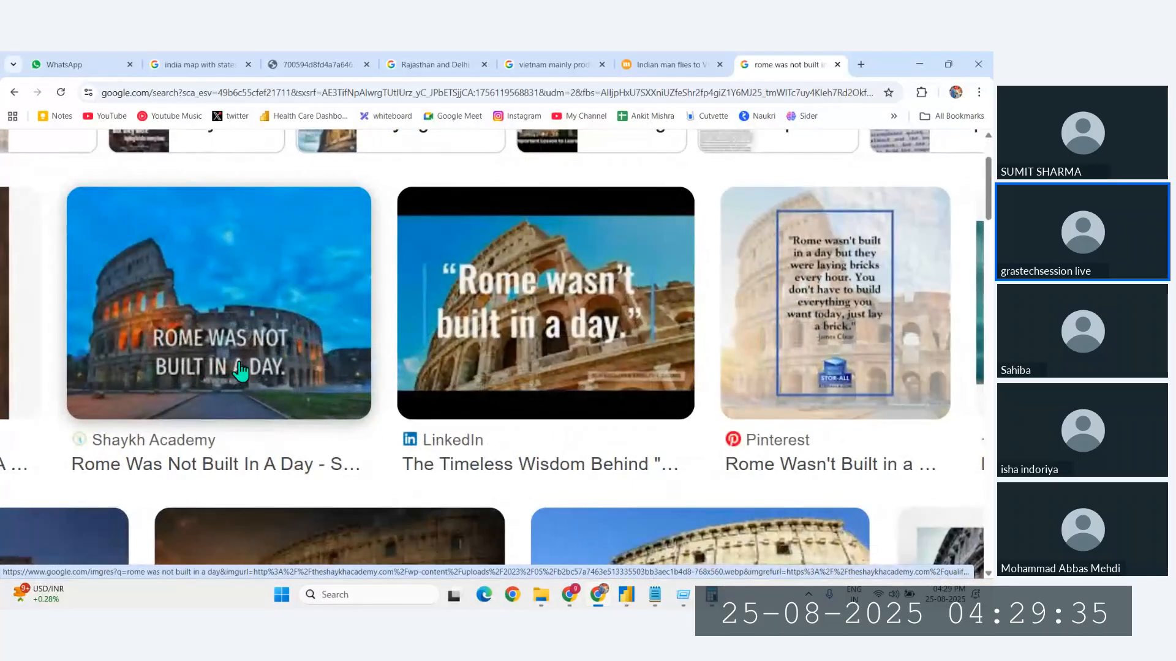
scroll(245, 368, down, 2)
scroll(288, 370, down, 3)
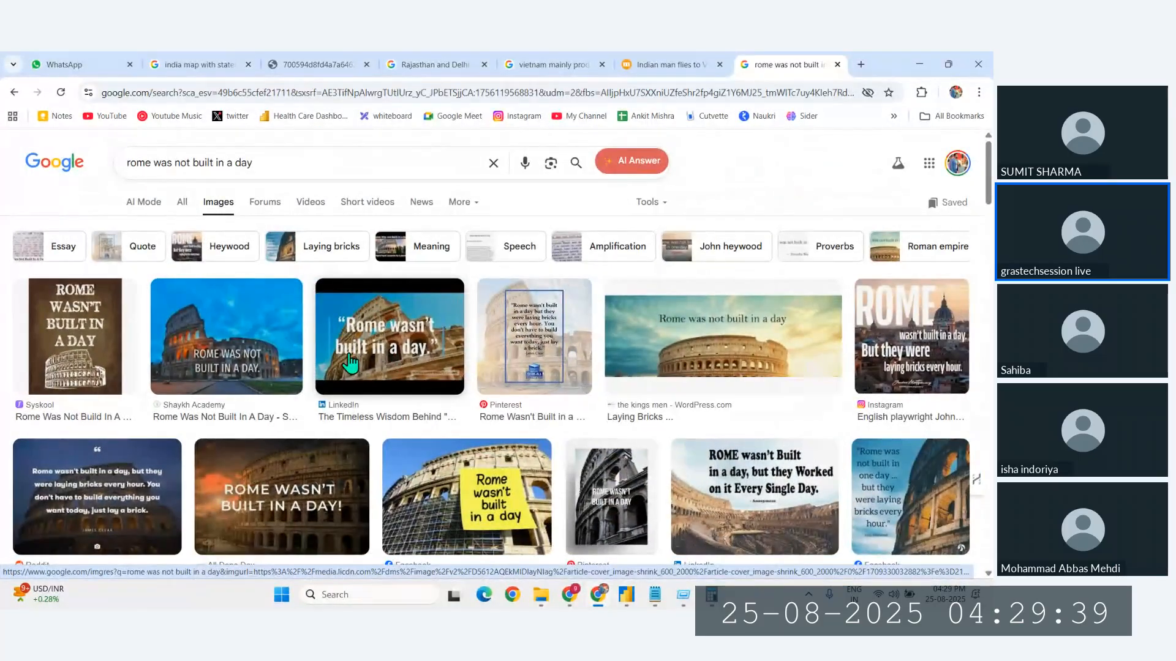
click(625, 597)
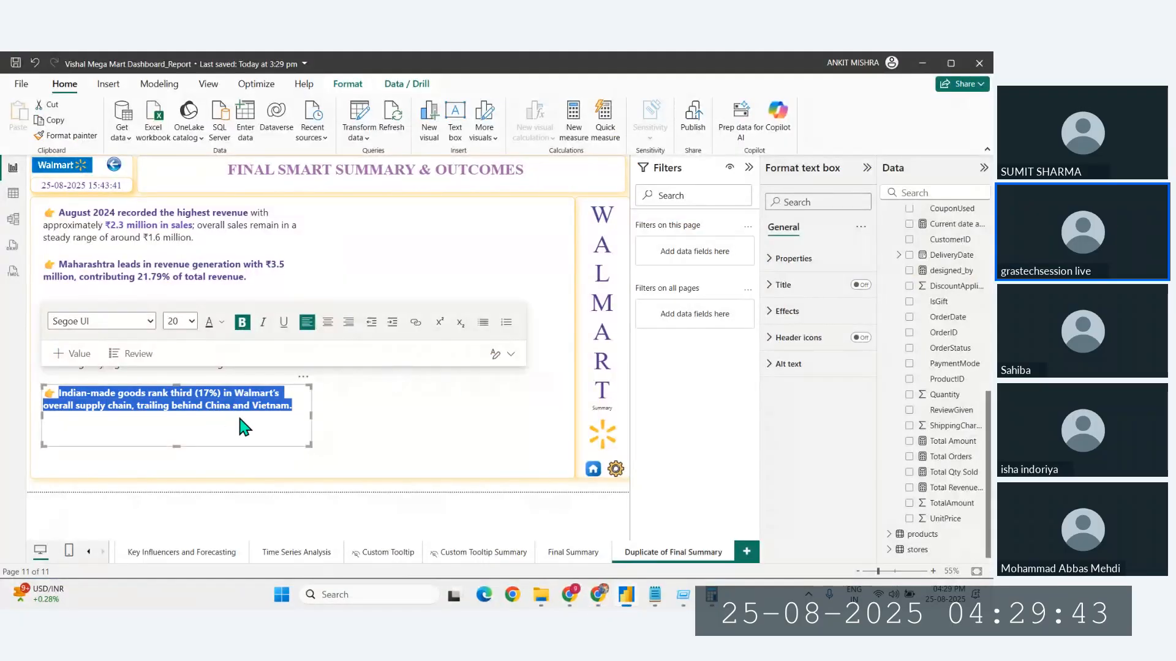
click(293, 406)
click(296, 492)
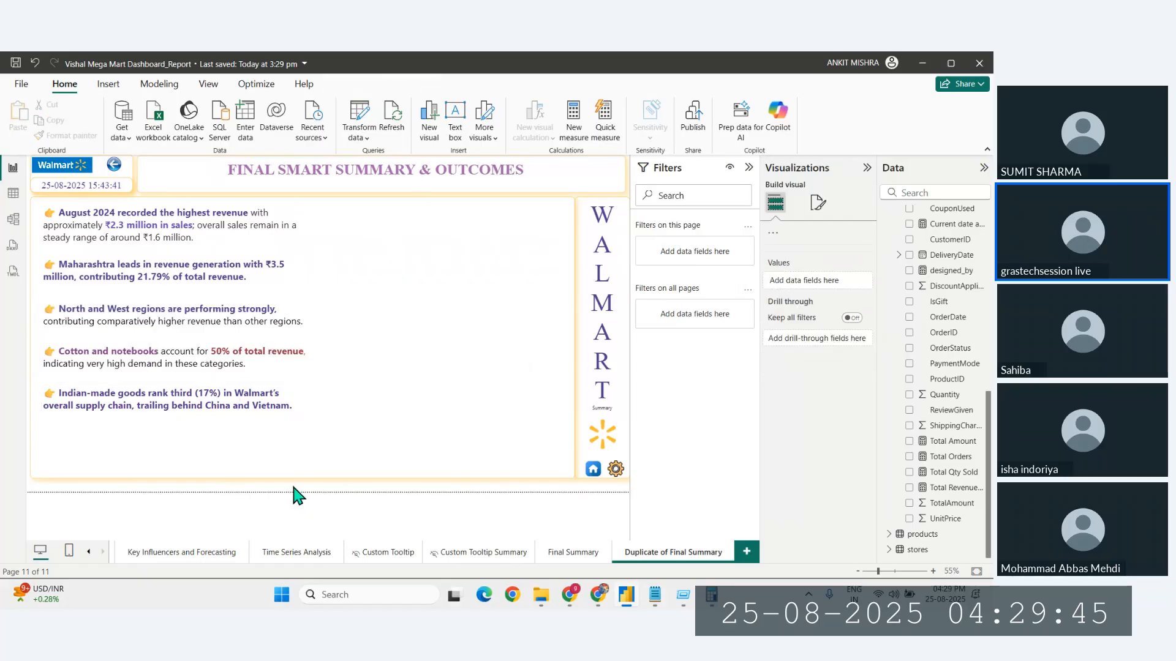
click(294, 398)
drag(293, 405, 87, 394)
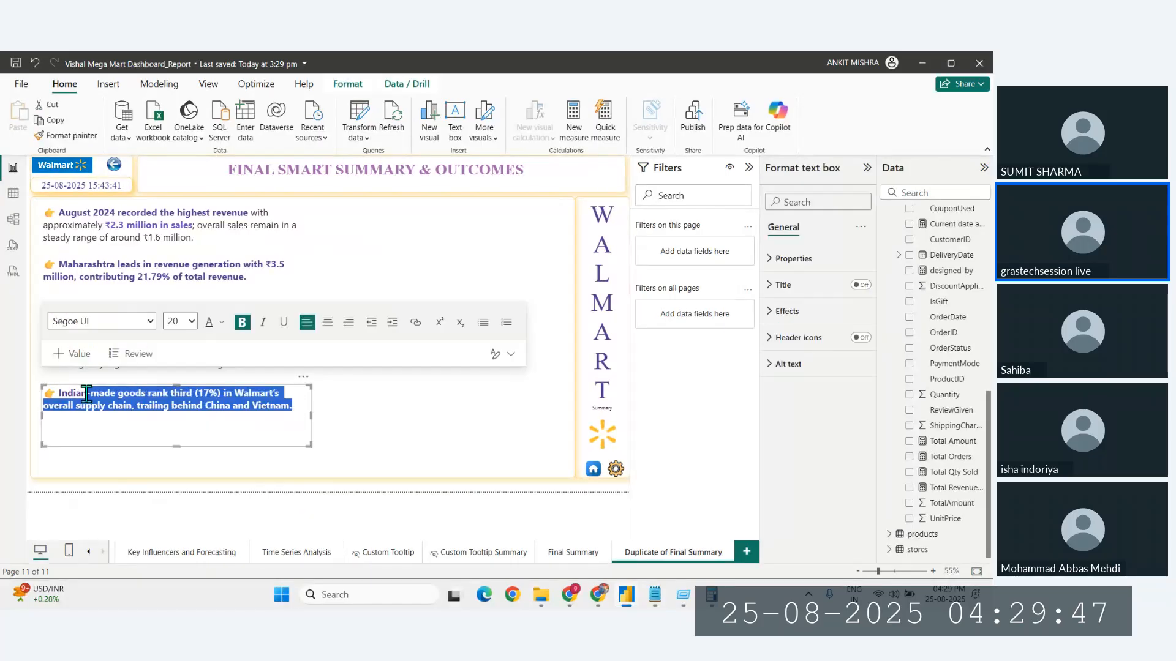
click(147, 403)
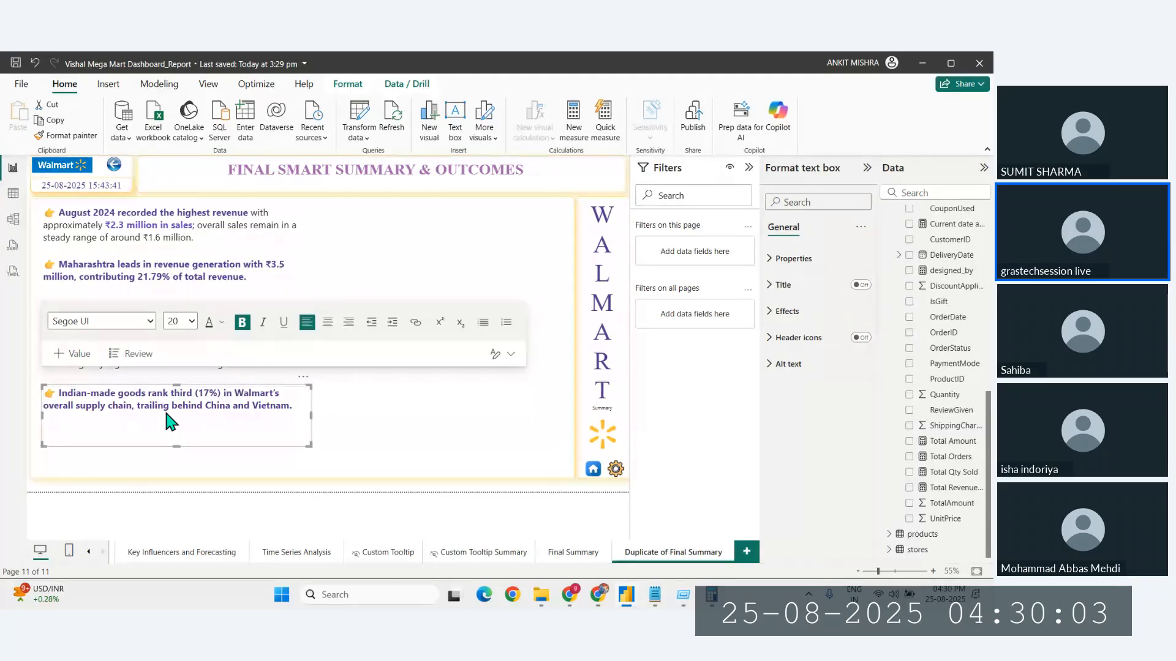
mouse_move(573, 566)
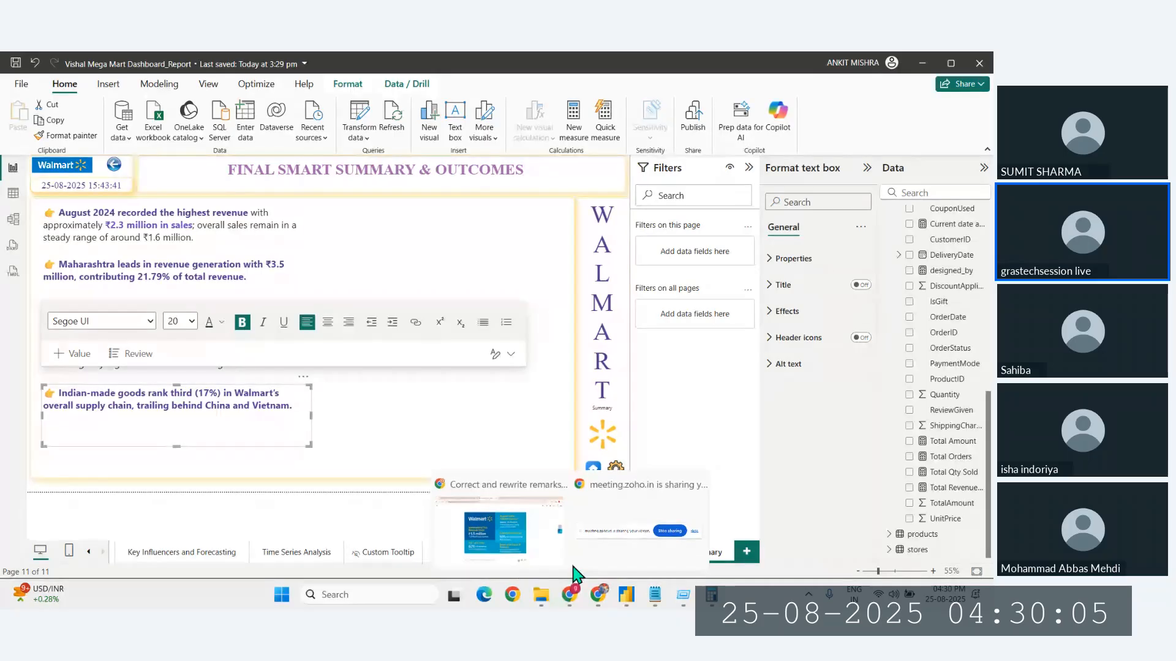
click(497, 538)
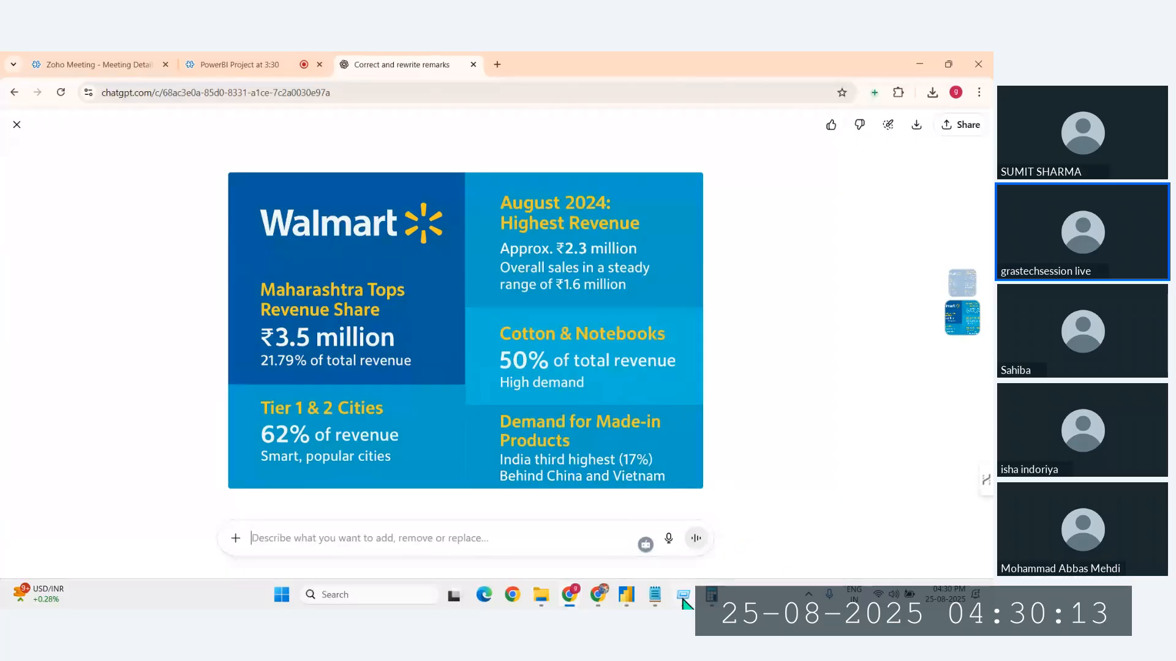
mouse_move(655, 594)
click(677, 558)
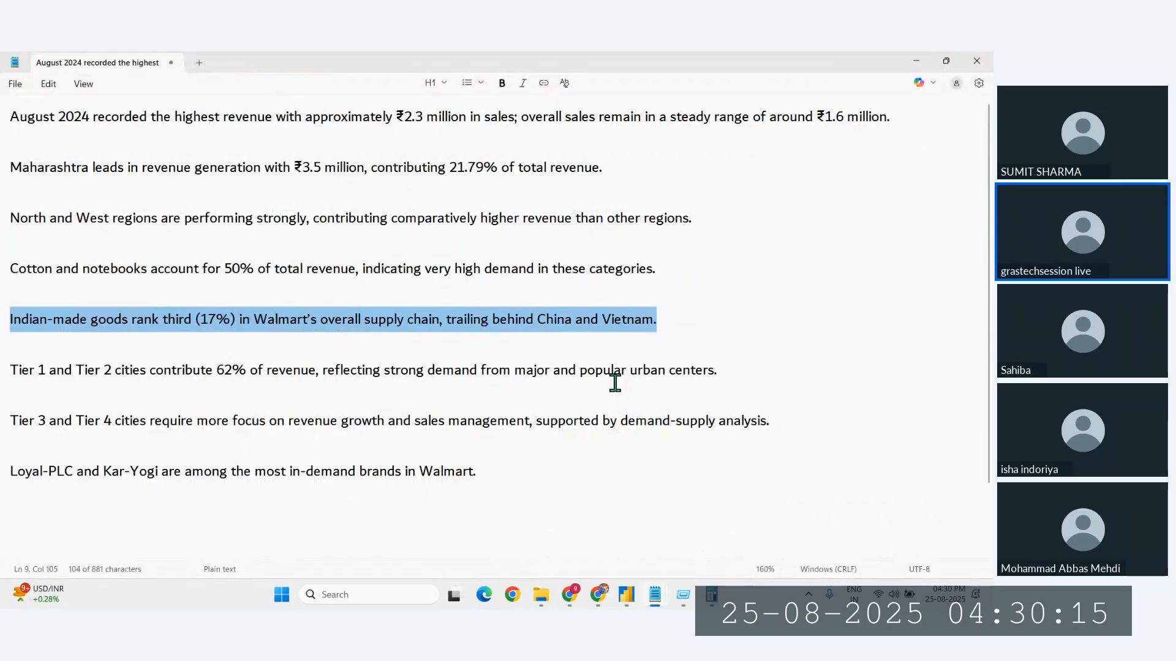
click(626, 601)
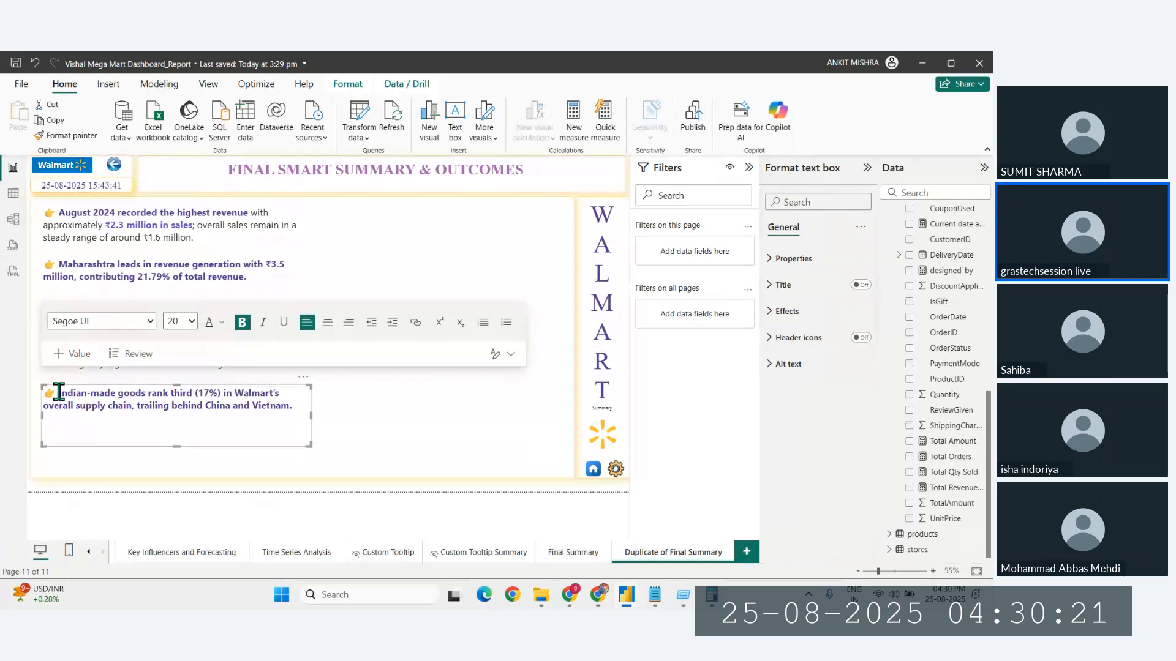
Step: Remove the bold formatting from "in Walmart's overall supply chain, trailing behind China and Vietnam." in the fifth text box
drag(59, 393, 220, 393)
drag(293, 406, 224, 395)
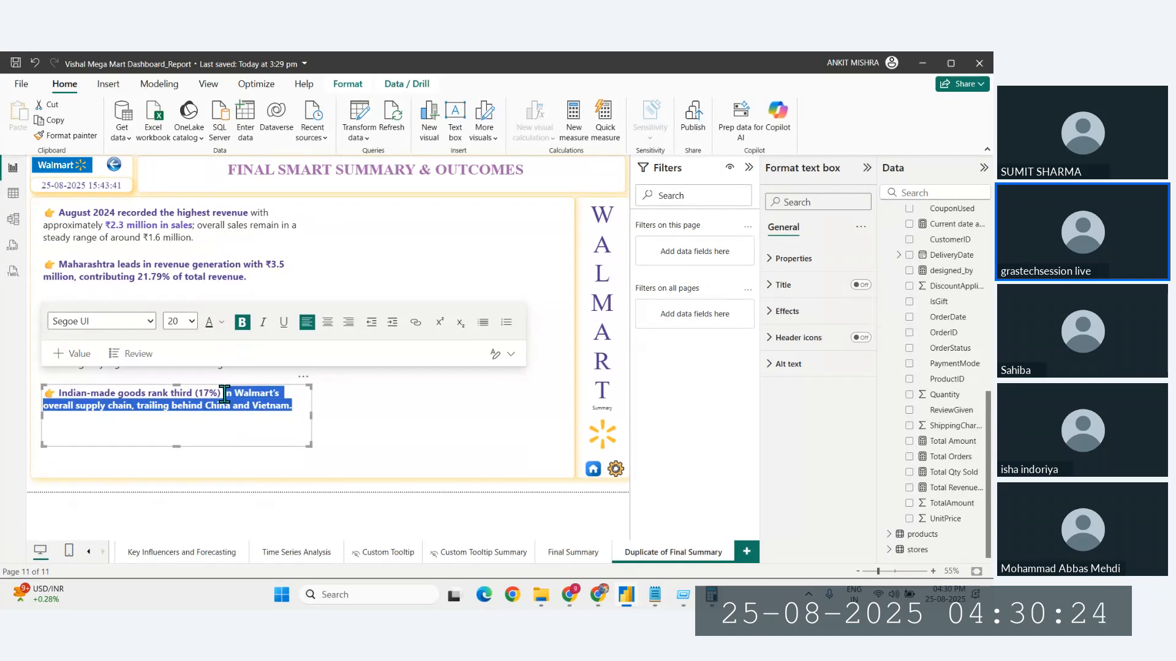
click(242, 322)
click(263, 405)
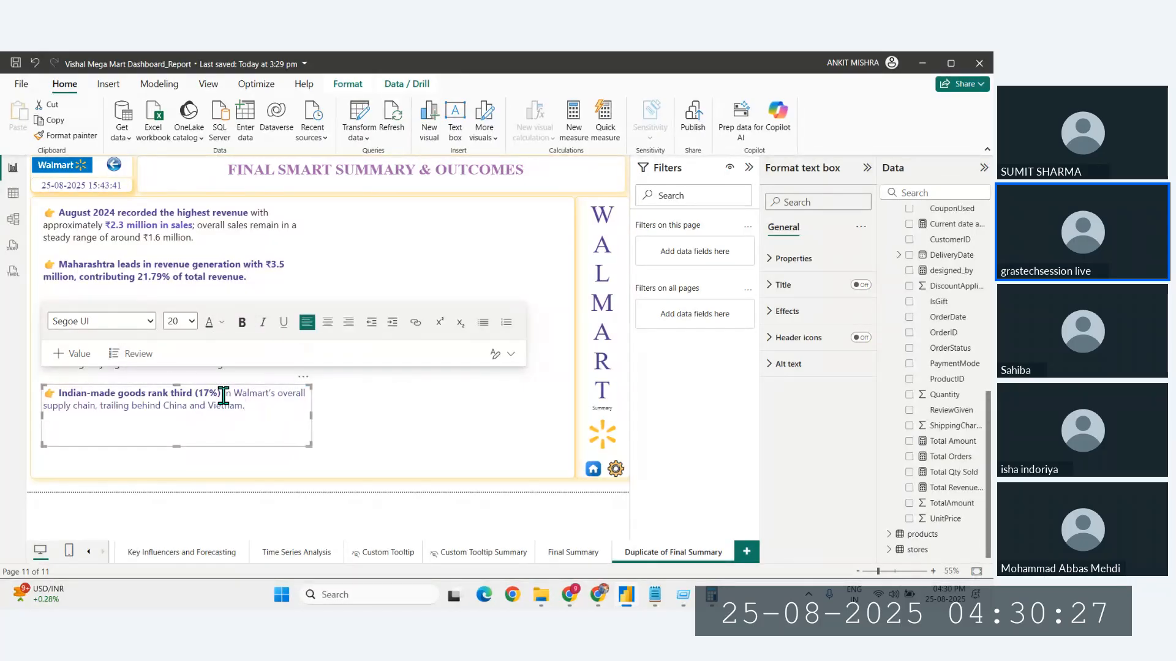
Step: Color the phrase "Indian-made goods rank third (17%)" orange in the fifth text box
drag(222, 395, 56, 393)
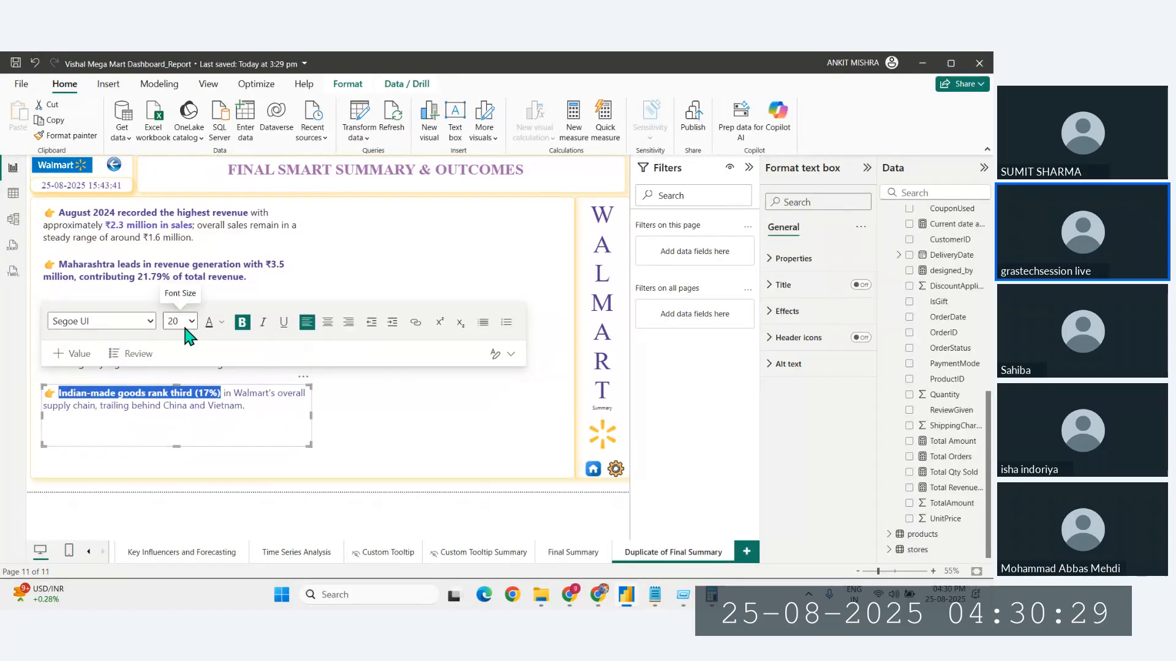
click(221, 323)
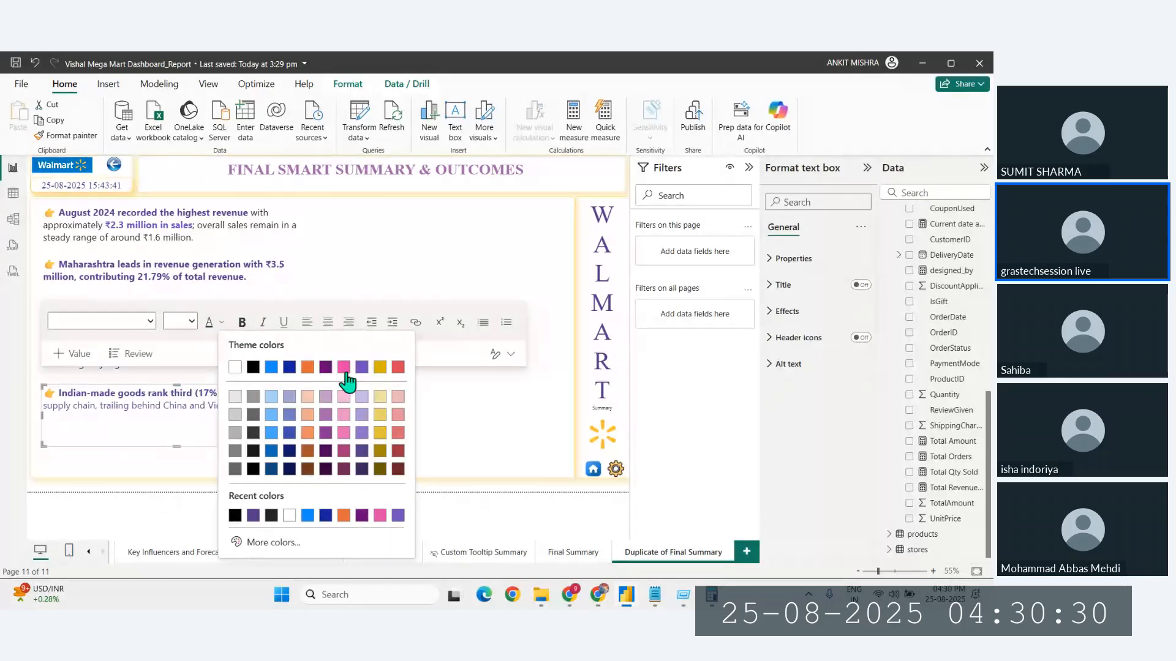
click(307, 367)
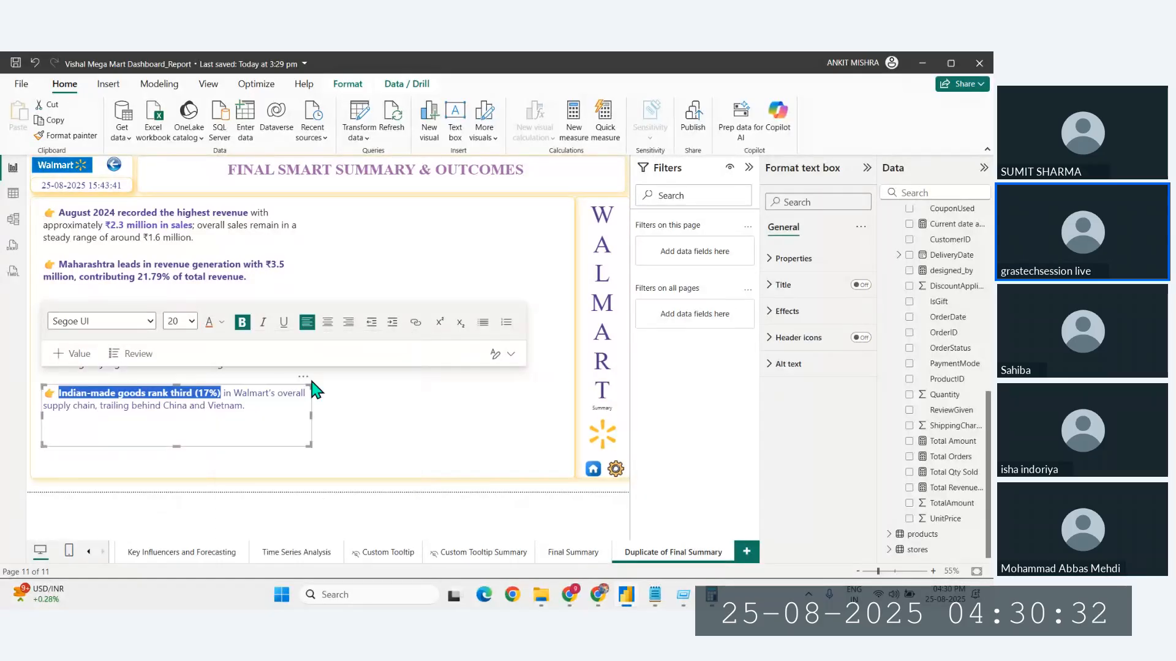
click(302, 490)
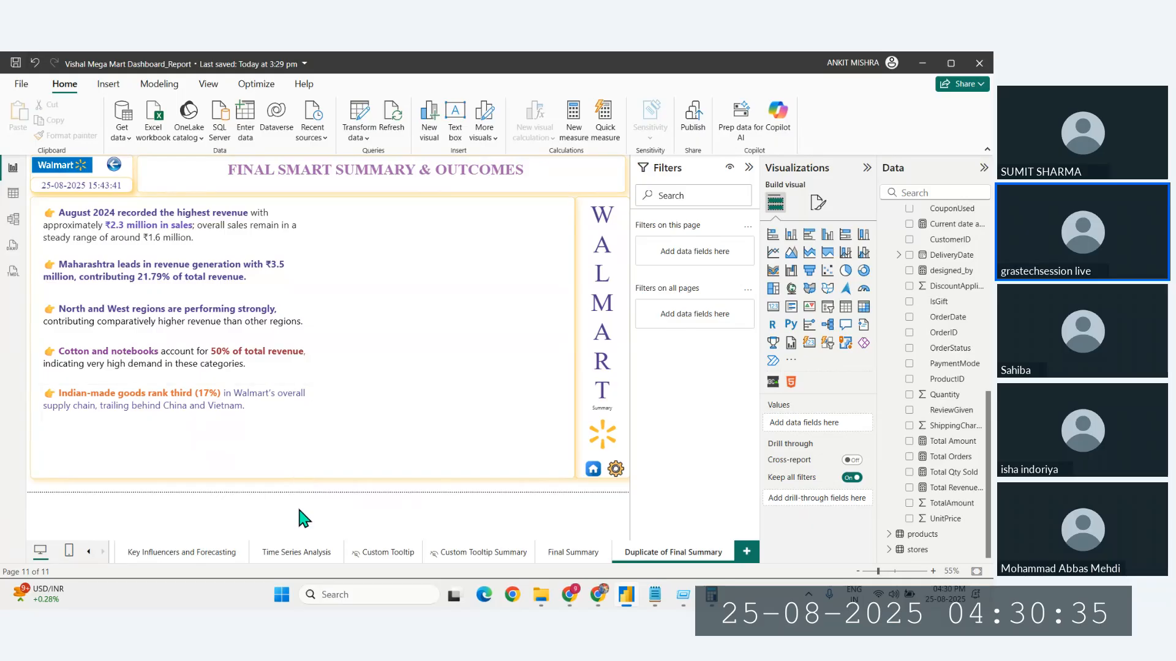
click(277, 408)
click(255, 490)
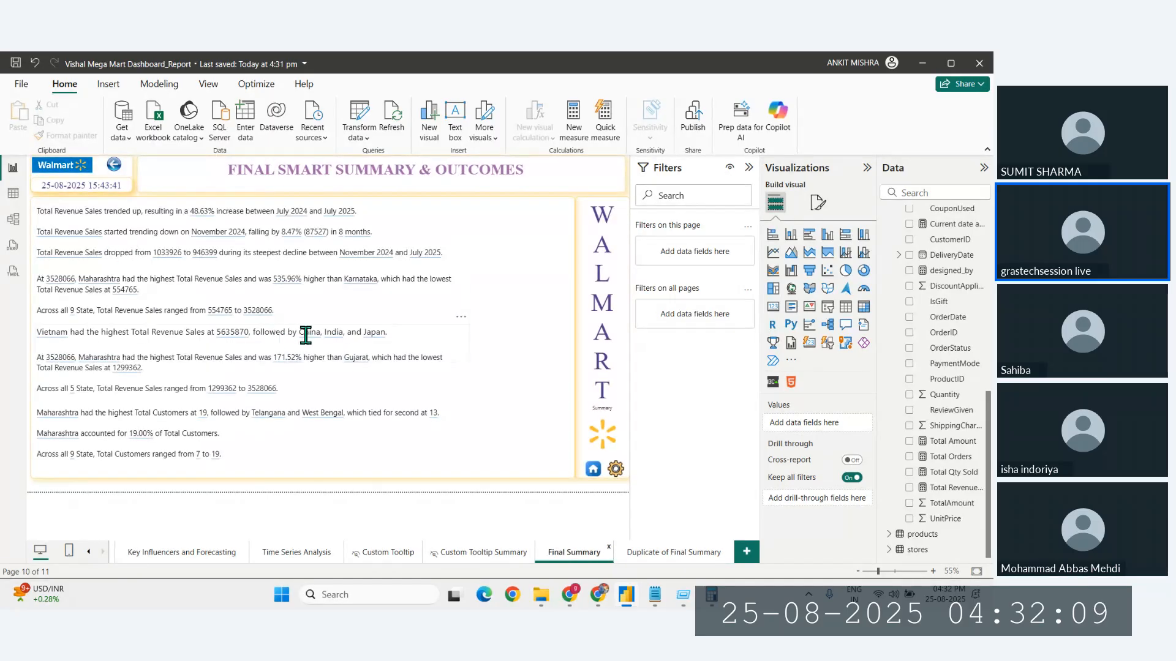
Step: On the Duplicate of Final Summary page, duplicate the "Indian-made goods" text box and place the copy directly below it, left-aligned with the others
click(674, 551)
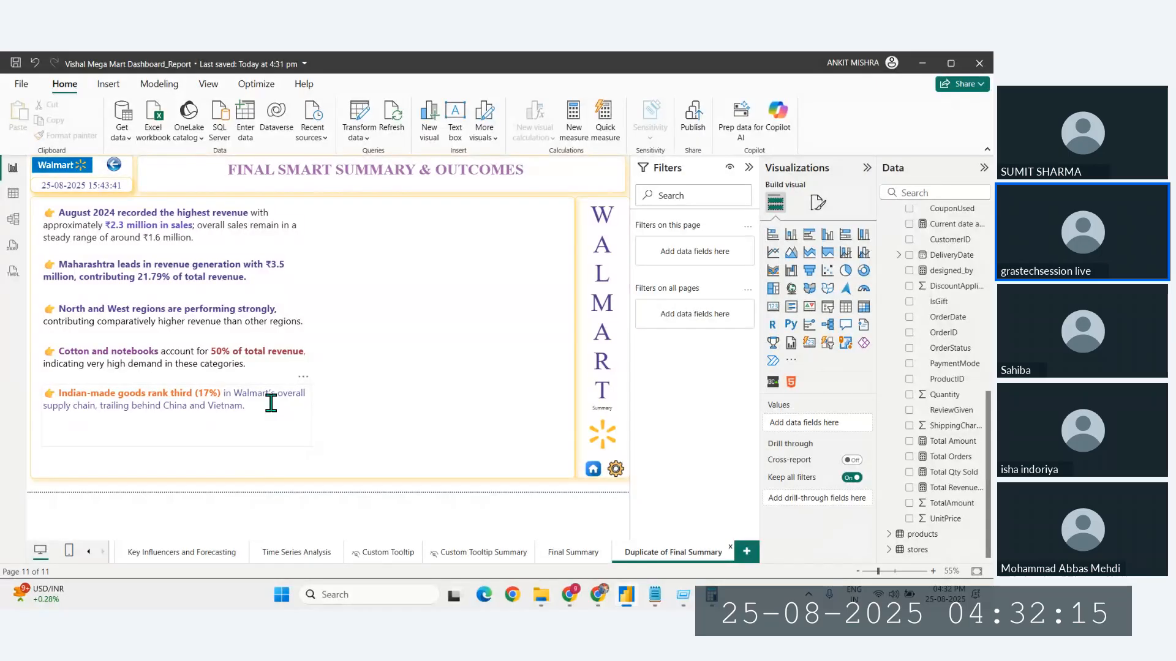
click(304, 377)
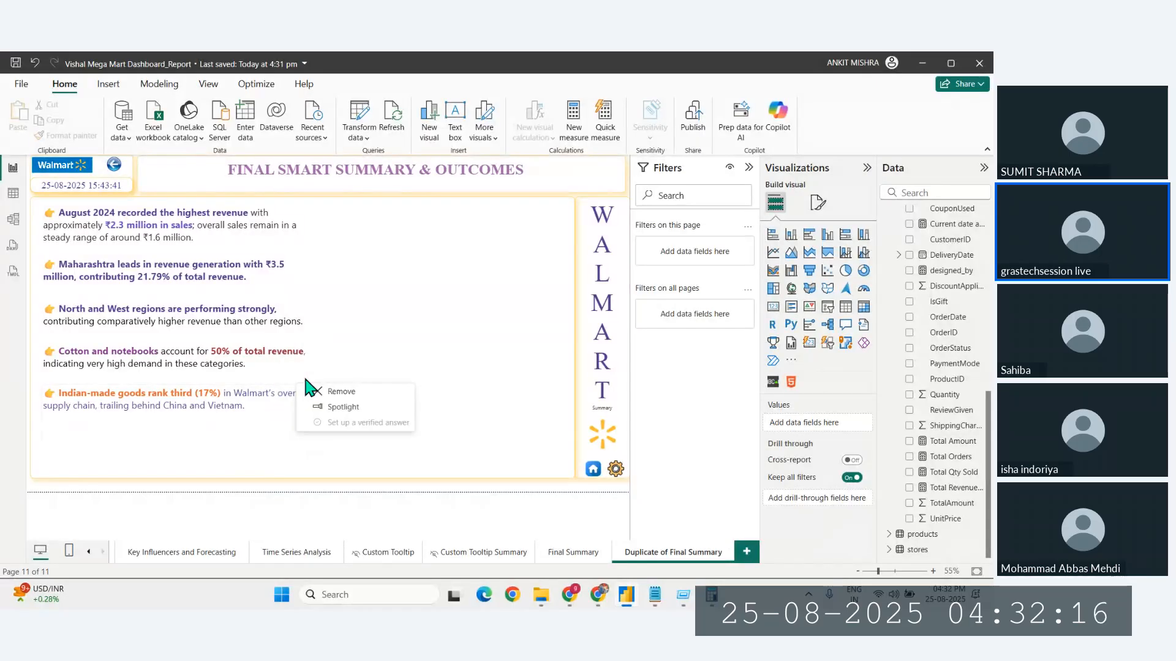
click(279, 395)
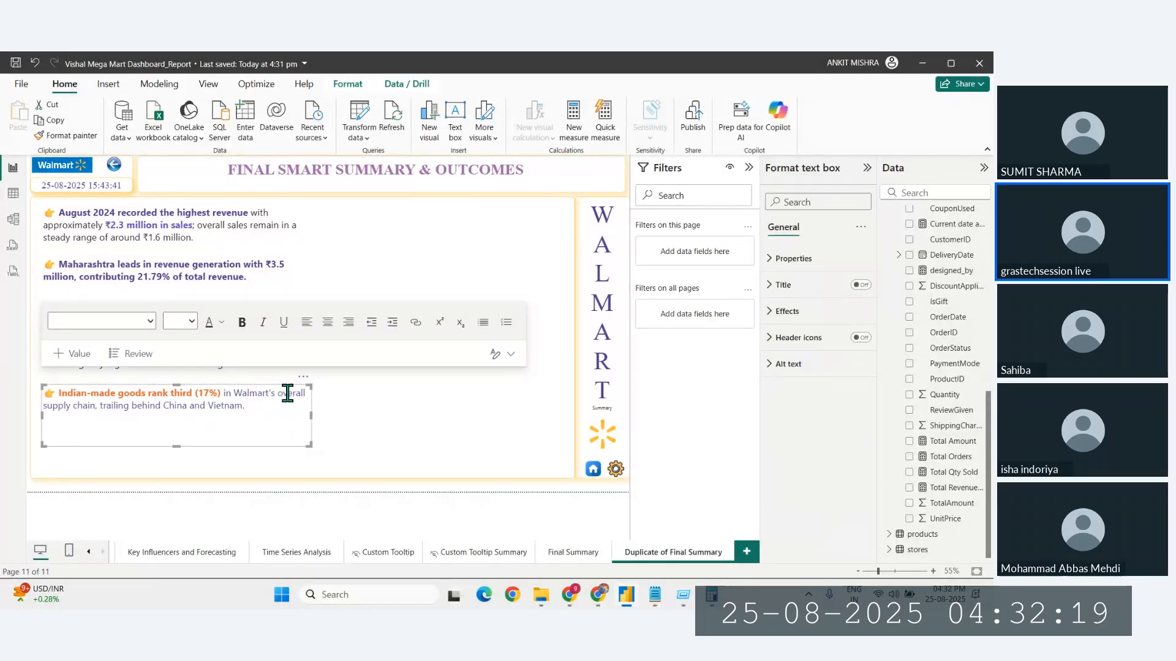
click(304, 378)
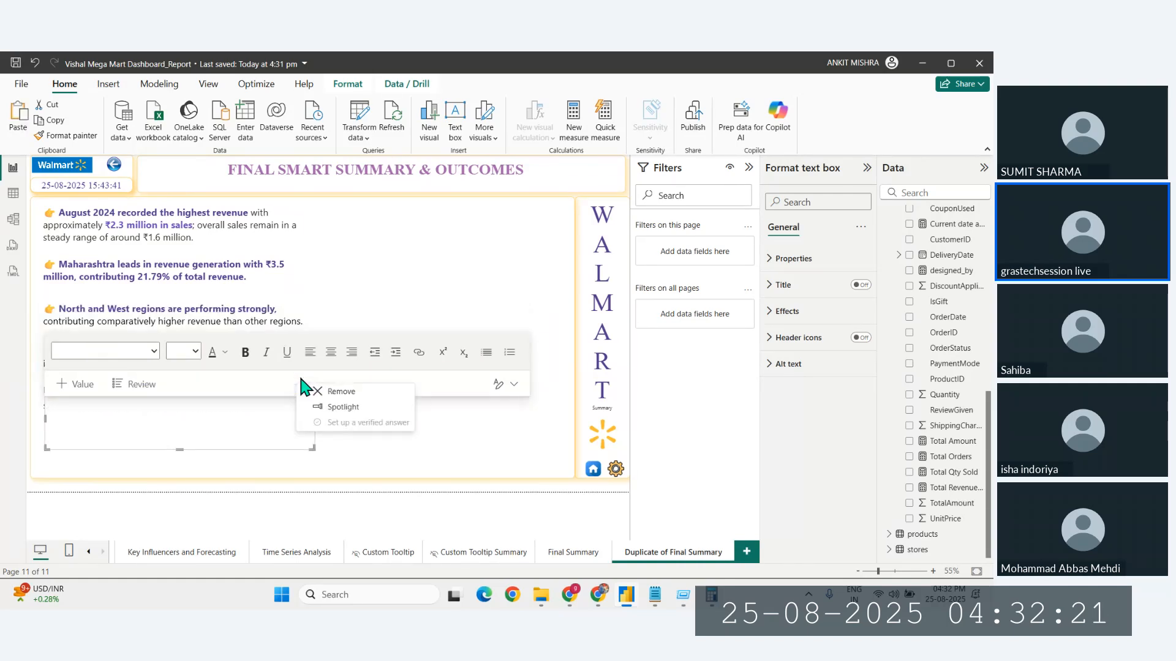
click(304, 384)
drag(305, 388, 306, 434)
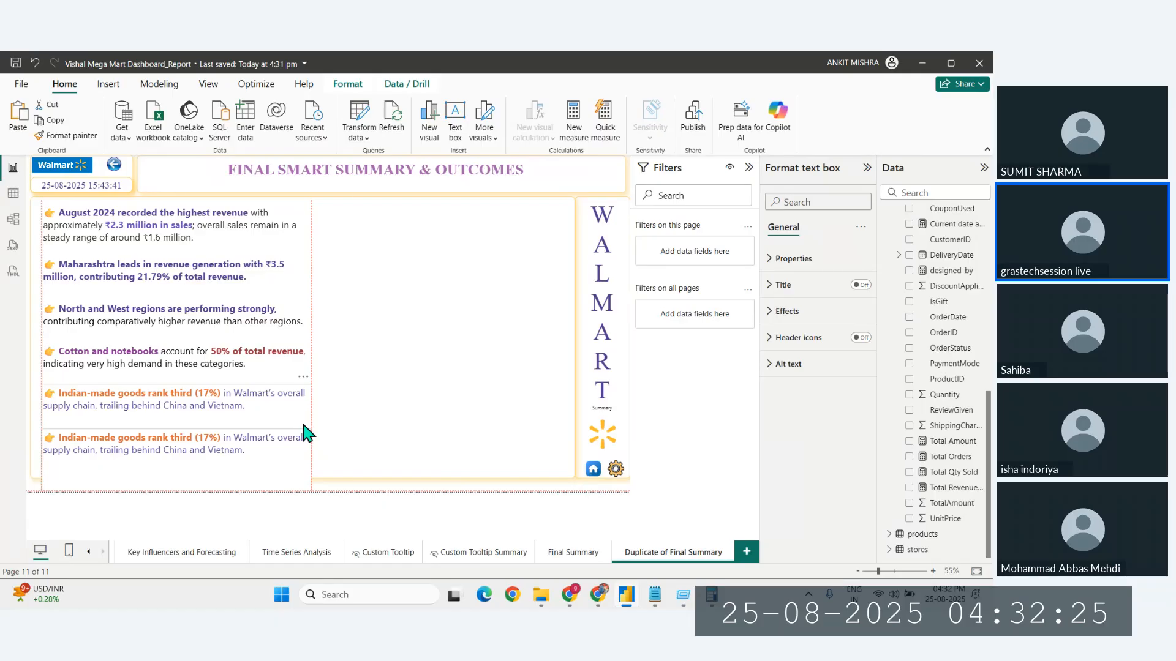
click(305, 433)
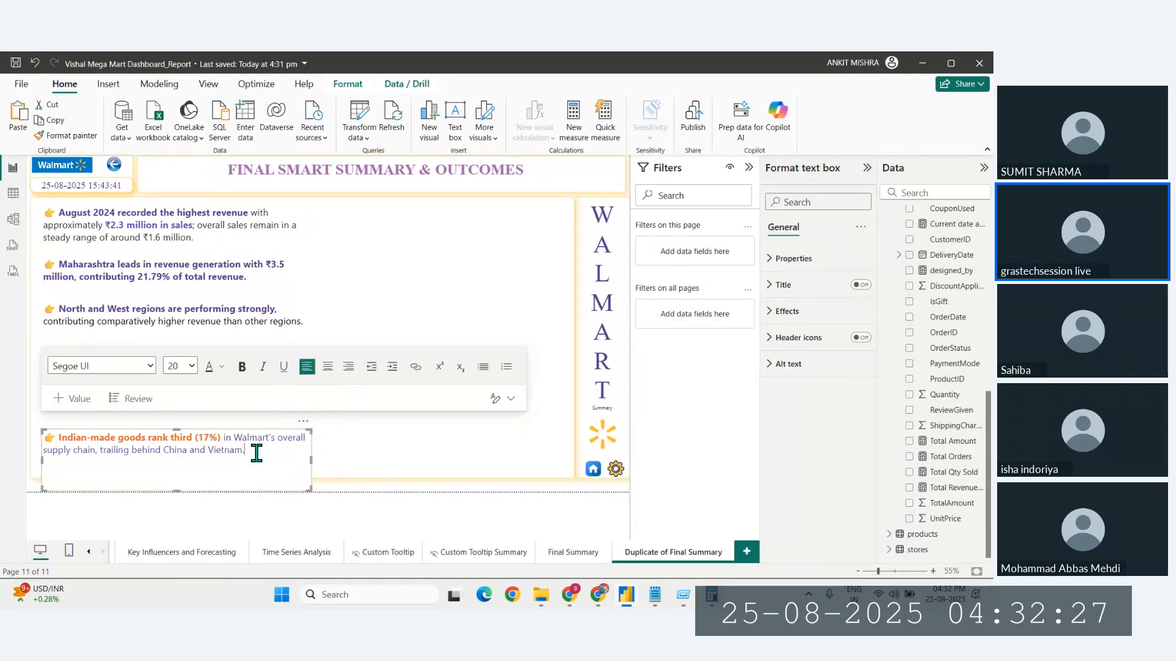
Step: Replace the new text box's wording after the emoji with the "Tier 1 and Tier 2 cities contribute 62% of revenue" sentence copied from Notepad
drag(251, 452, 59, 437)
key(BackSpace)
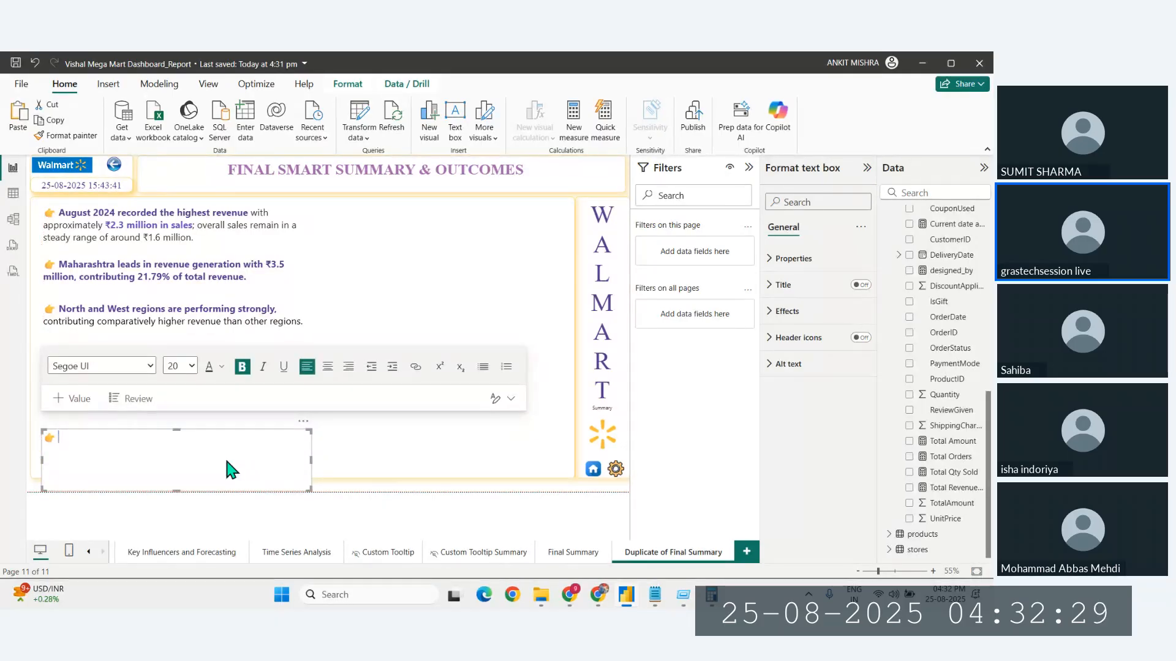
mouse_move(657, 603)
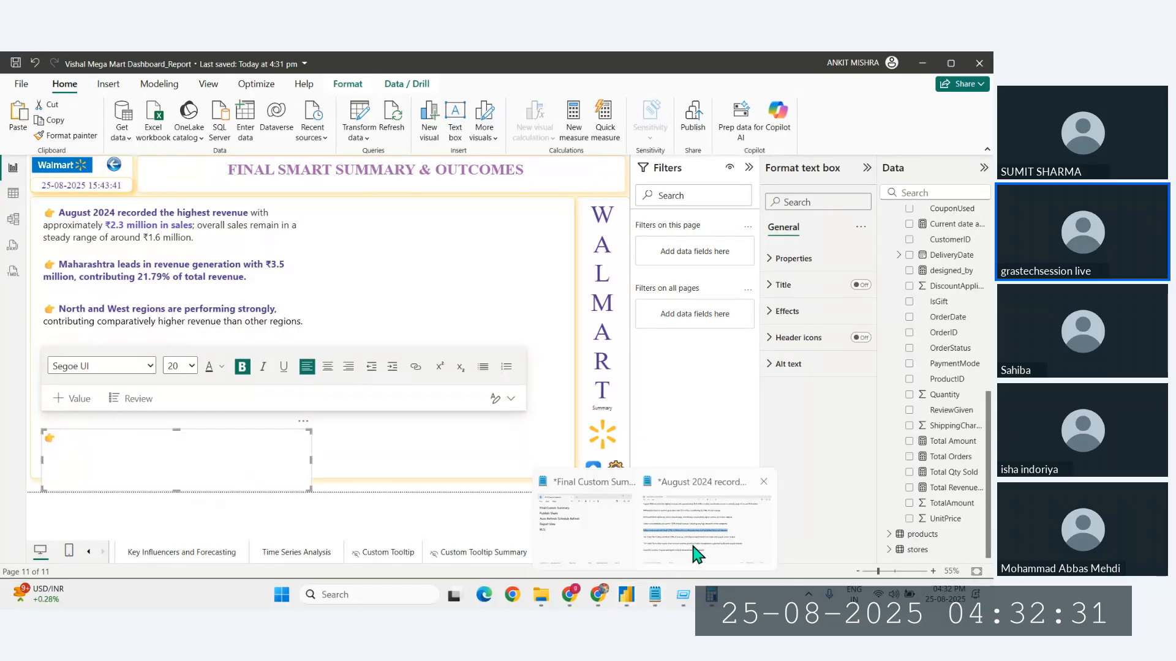
click(701, 539)
drag(718, 370, 5, 370)
key(ctrl+c)
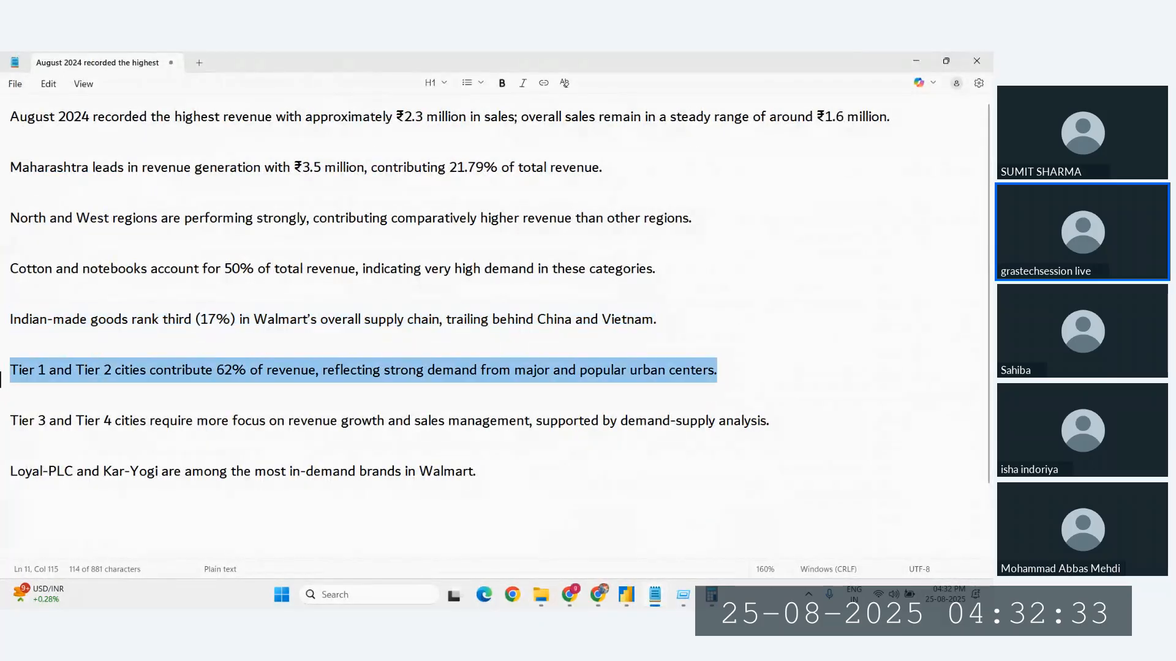
click(626, 597)
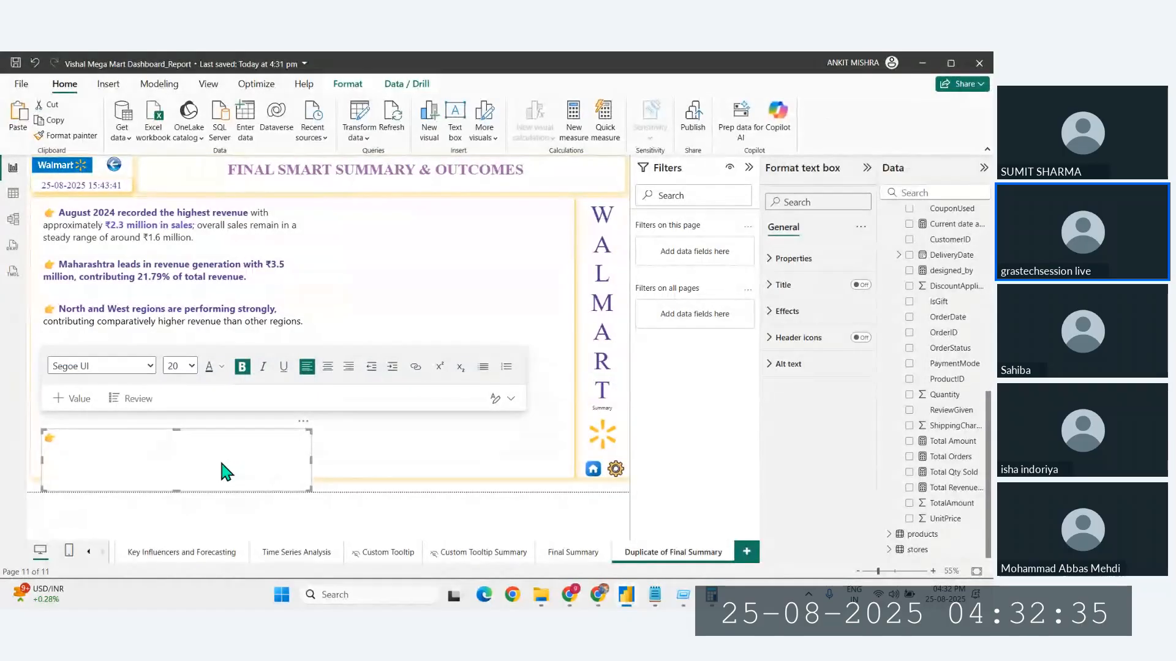
key(ctrl+v)
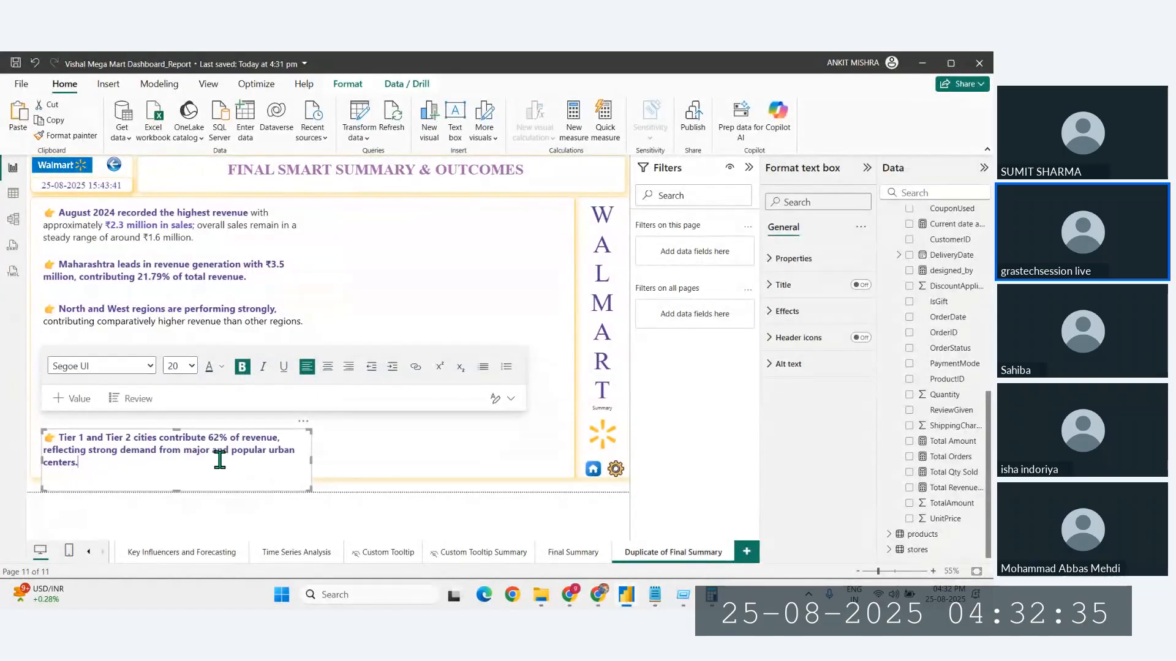
Step: Color the phrase "Tier 1 and Tier 2 cities contribute 62% of revenue," dark red in the sixth text box
key(ctrl+a)
click(89, 459)
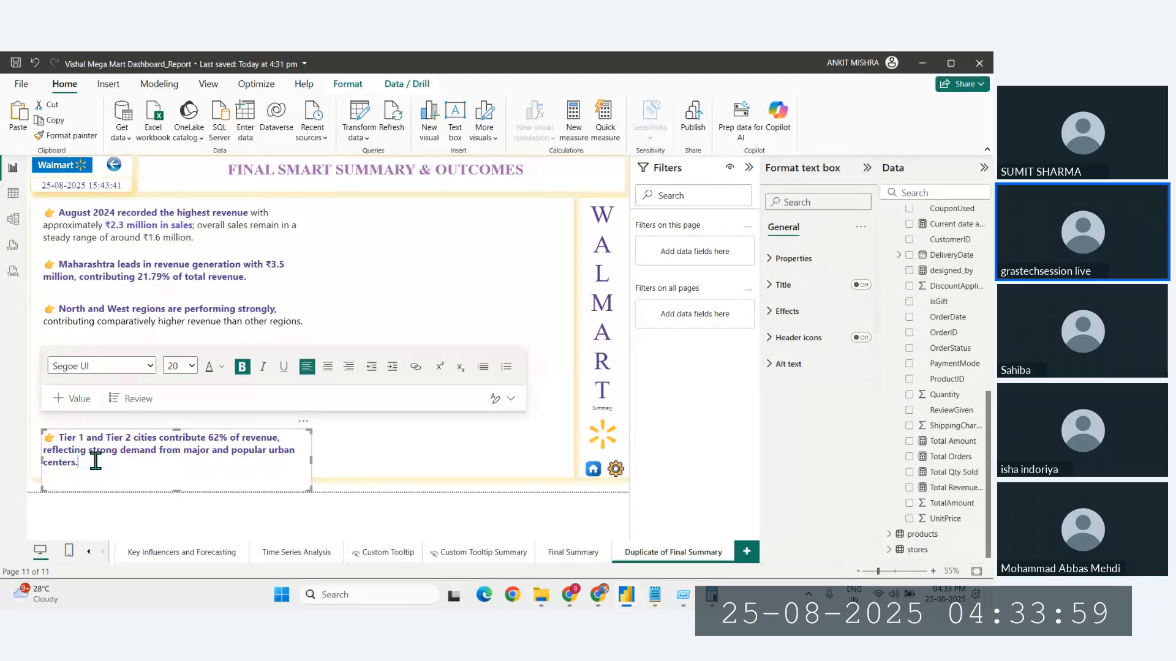
drag(90, 460, 58, 438)
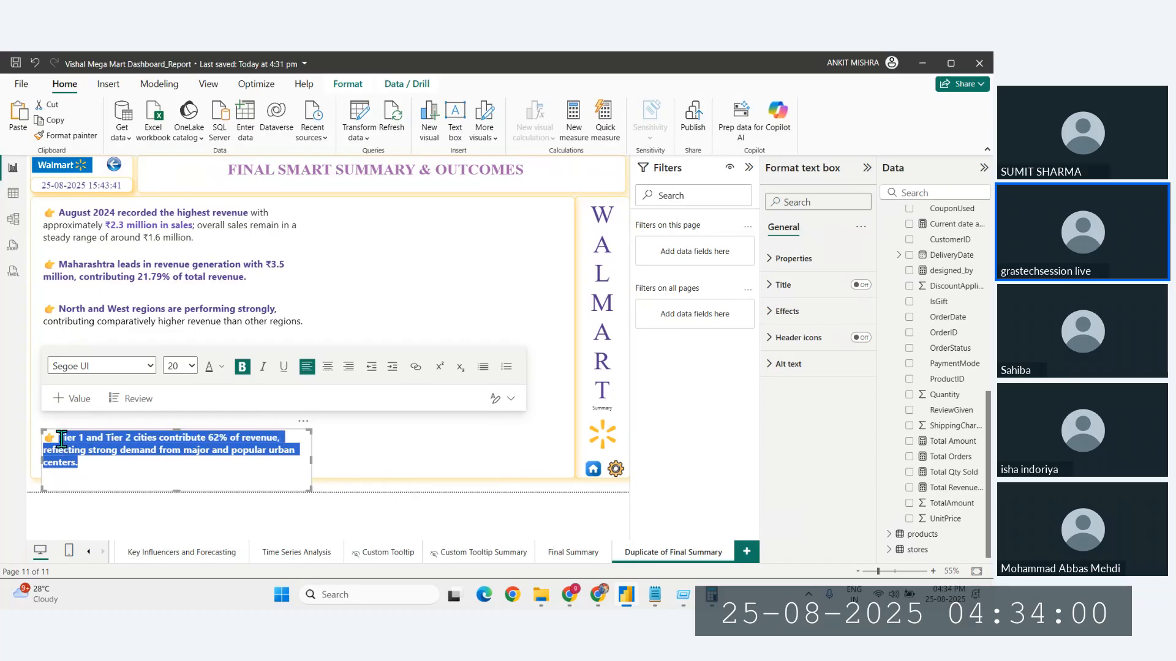
click(147, 452)
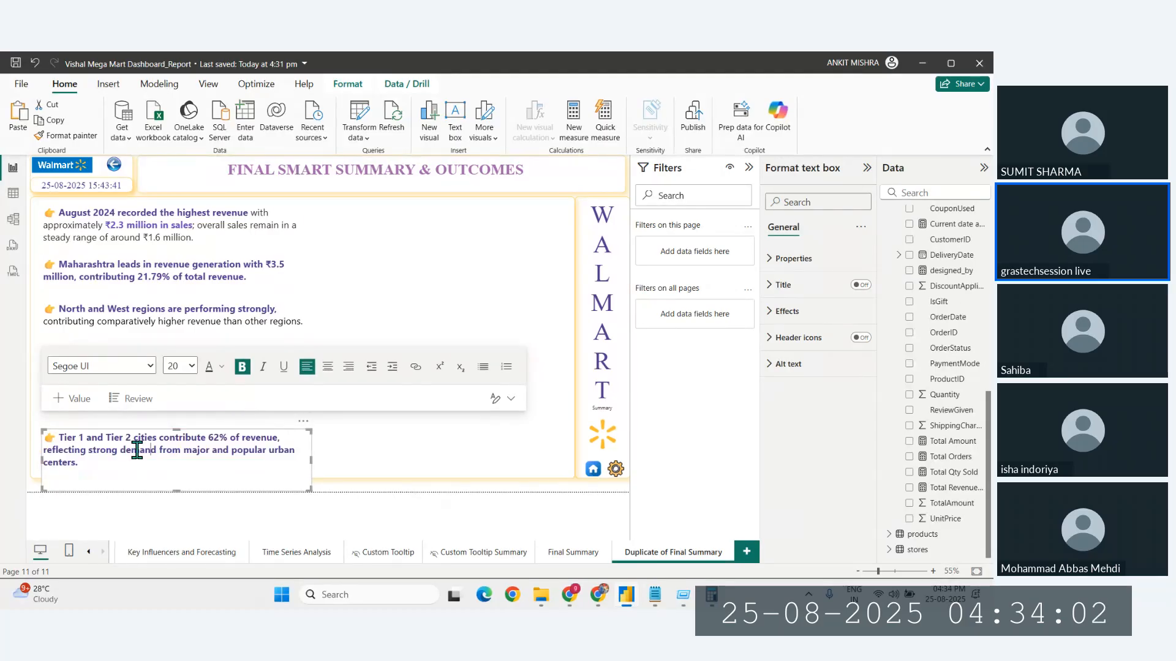
drag(79, 463, 283, 440)
click(81, 458)
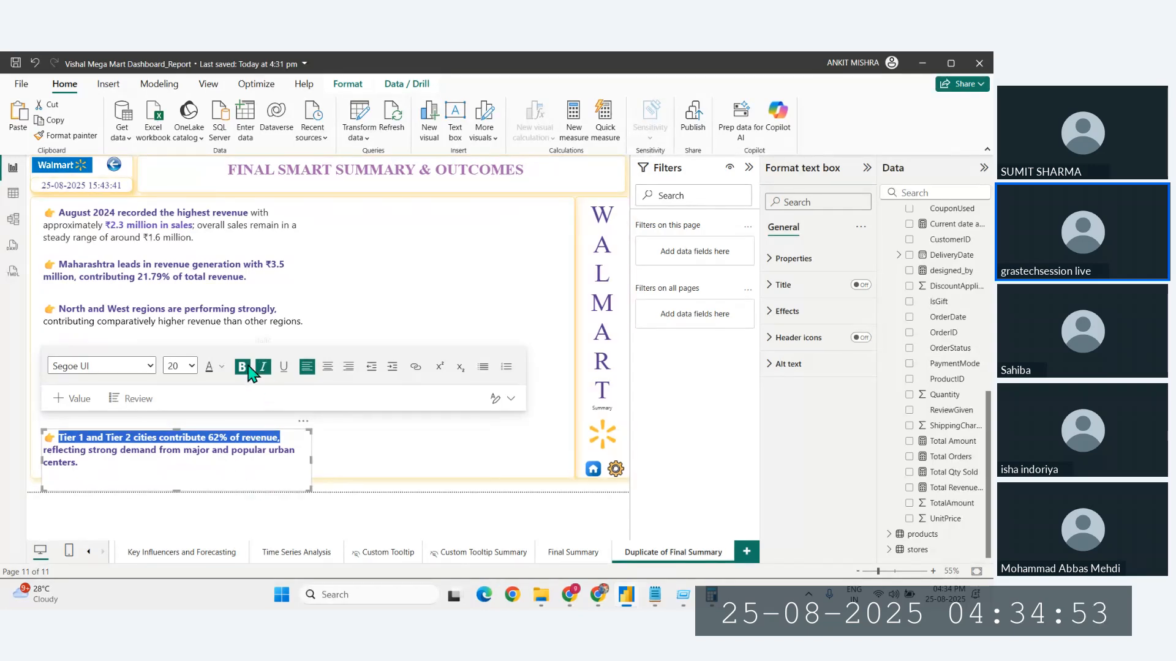
click(222, 366)
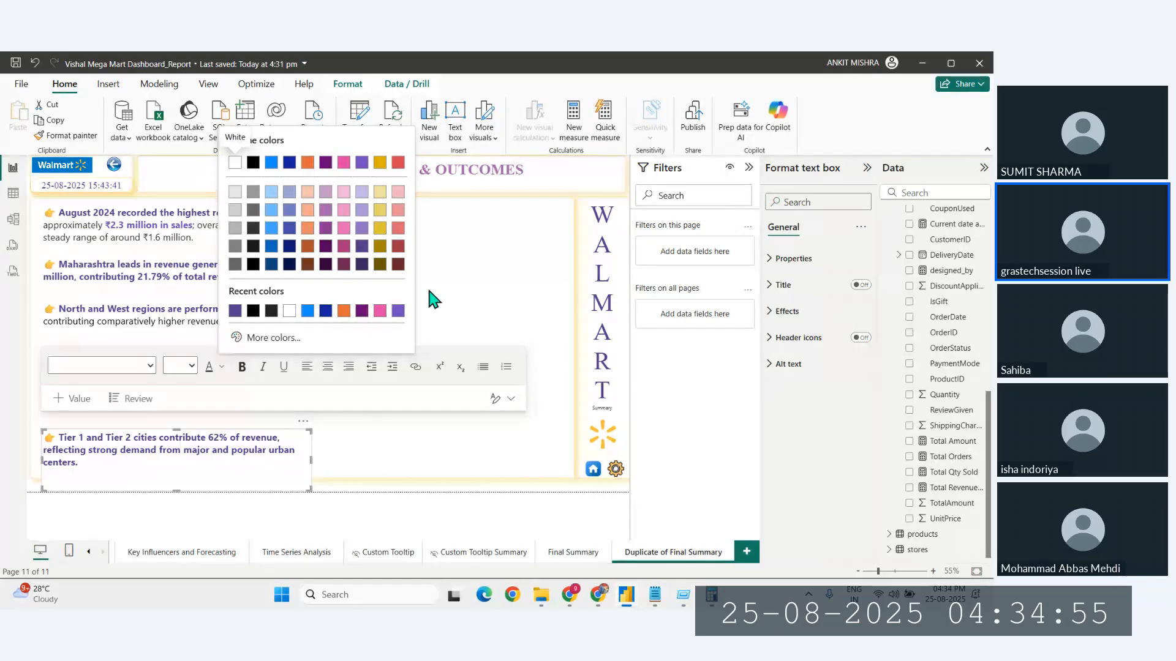
click(398, 248)
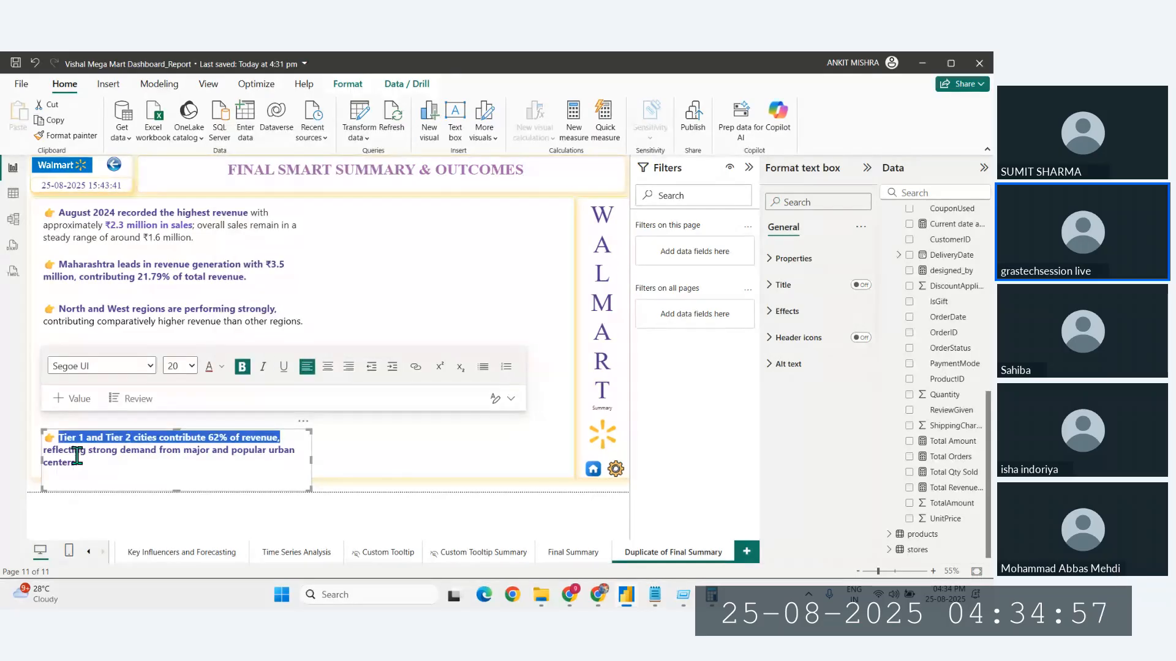
Step: Color "reflecting strong demand from major and popular urban centers." near-black and shorten the sixth text box to fit inside the summary panel
drag(79, 463, 42, 451)
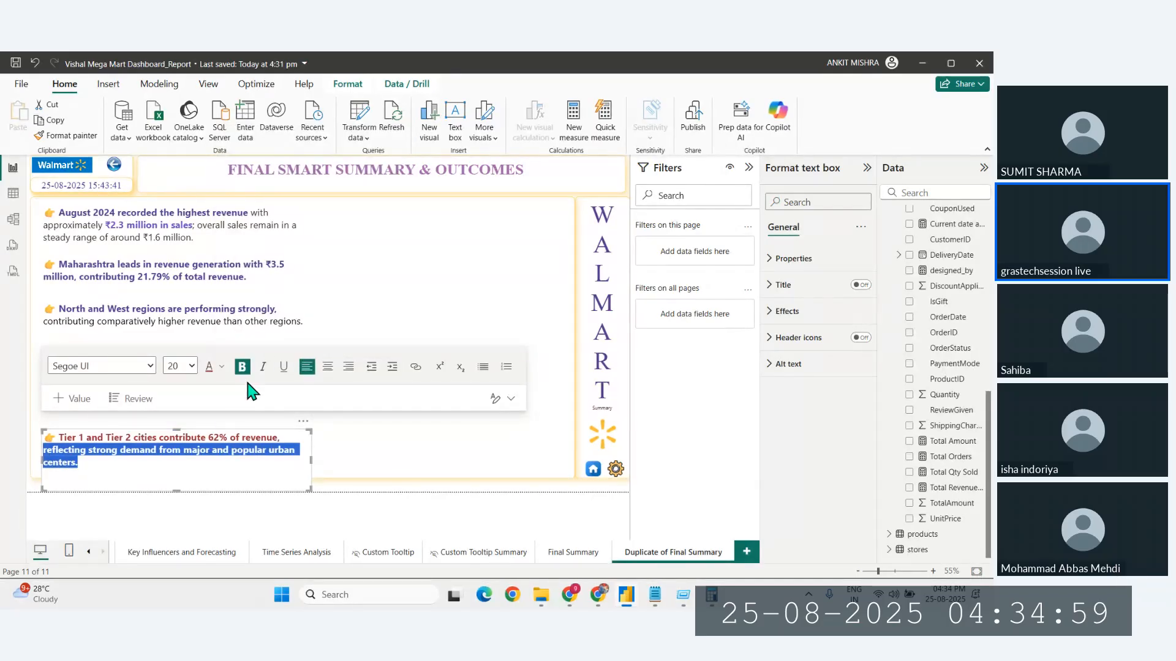
click(221, 366)
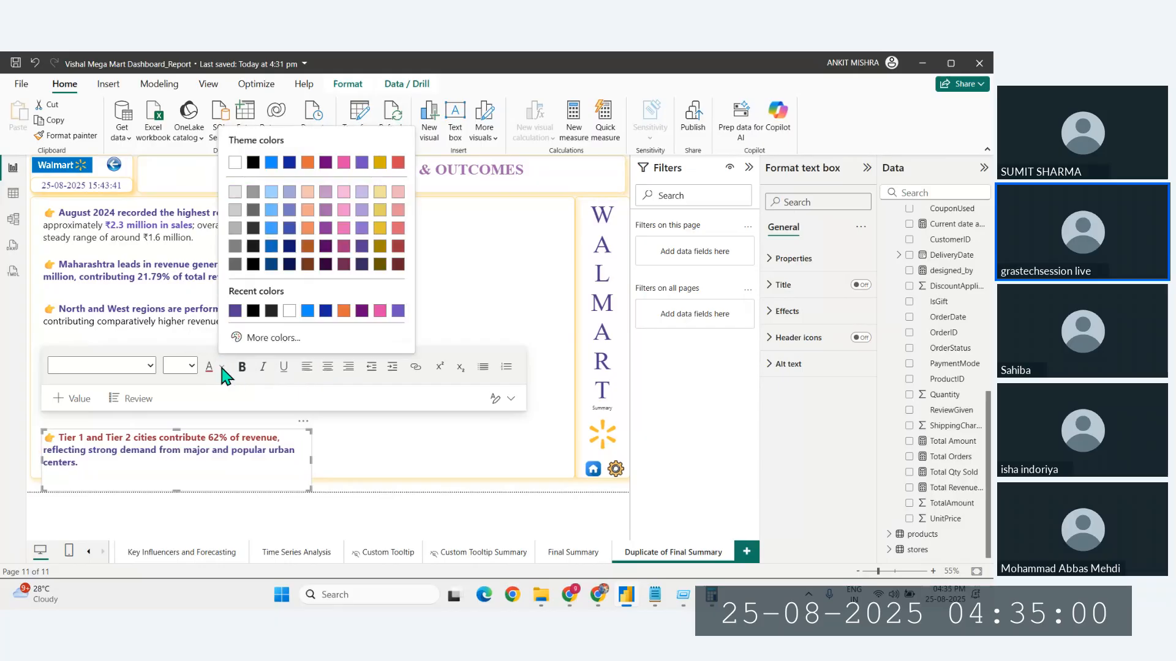
click(269, 311)
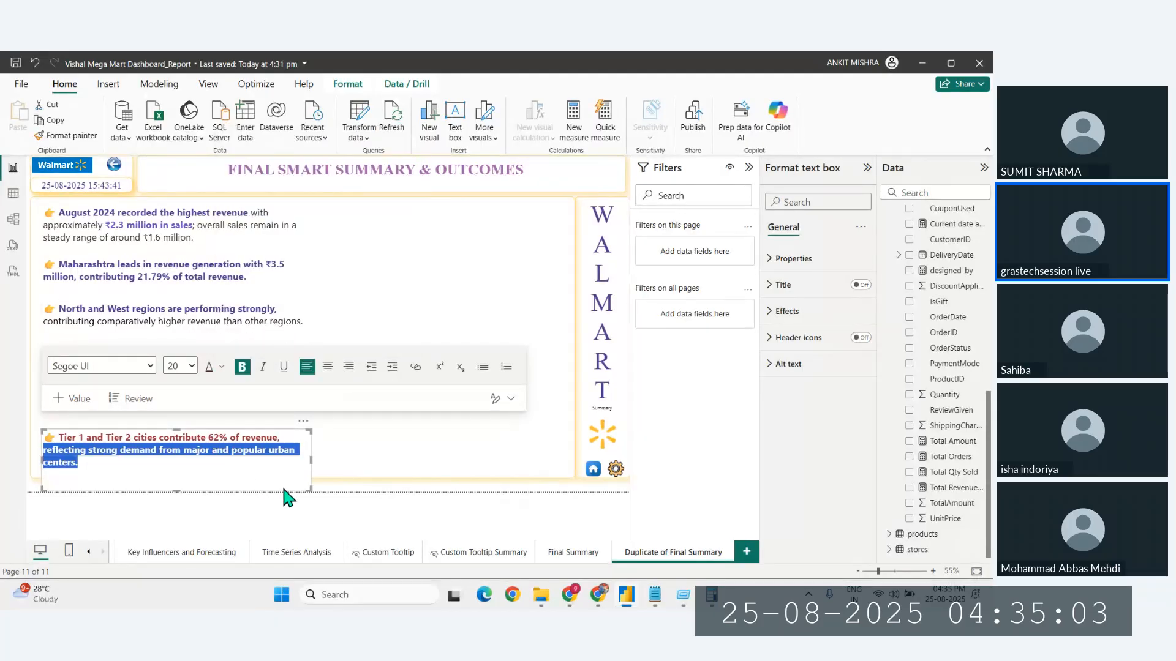
mouse_move(175, 491)
mouse_down()
mouse_move(173, 463)
mouse_move(177, 475)
mouse_up()
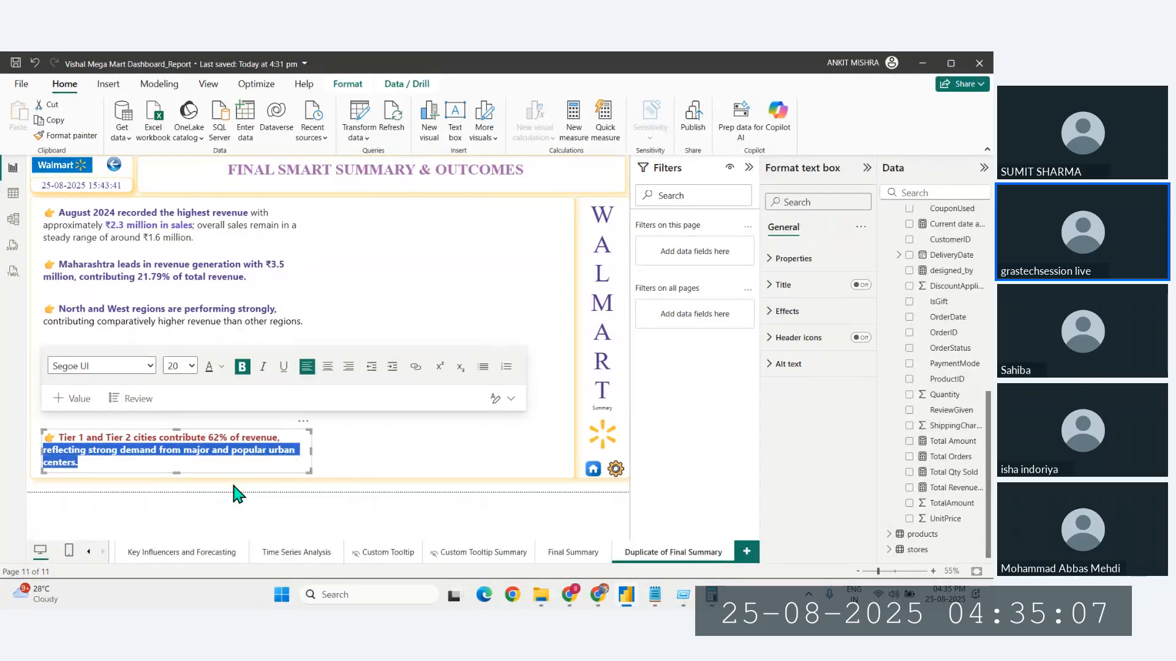
click(233, 486)
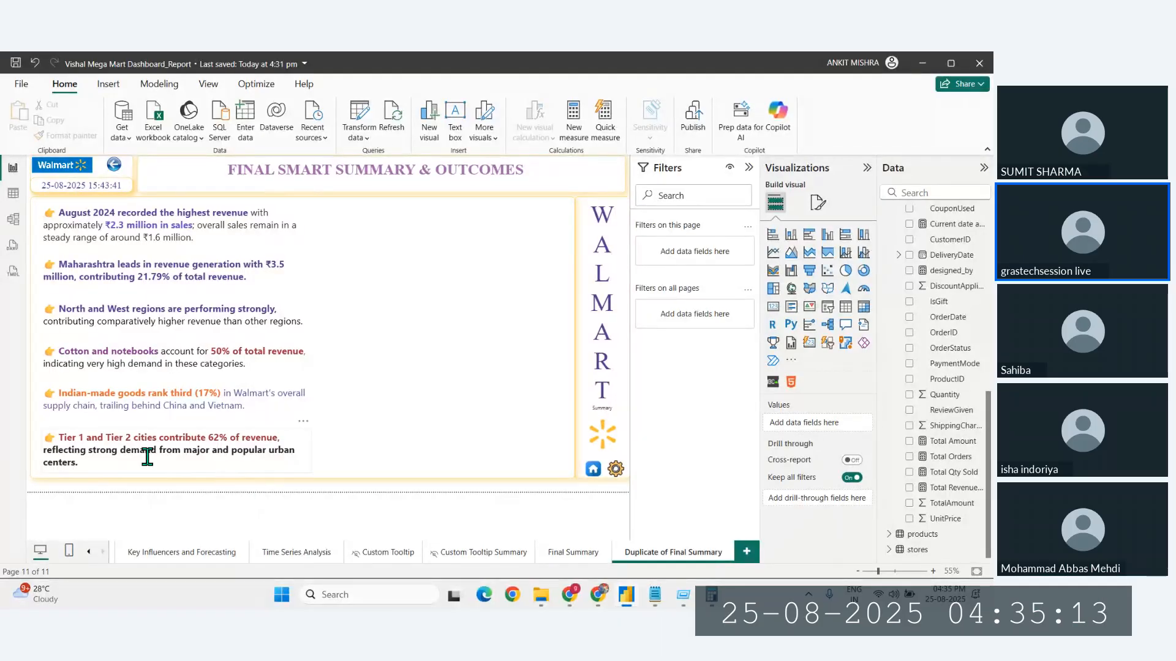
Step: Delete the second word "Tier" before "2 cities" in the sixth text box
click(109, 439)
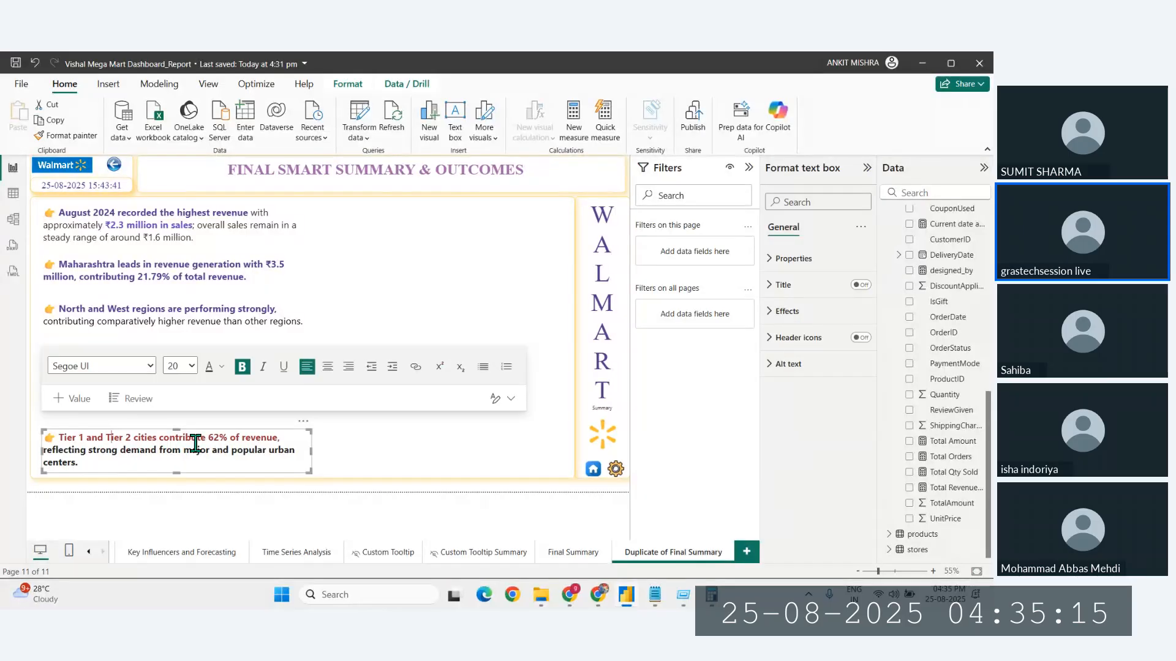
key(BackSpace)
key(BackSpace)
key(BackSpace)
key(BackSpace)
key(BackSpace)
key(BackSpace)
key(BackSpace)
key(BackSpace)
key(BackSpace)
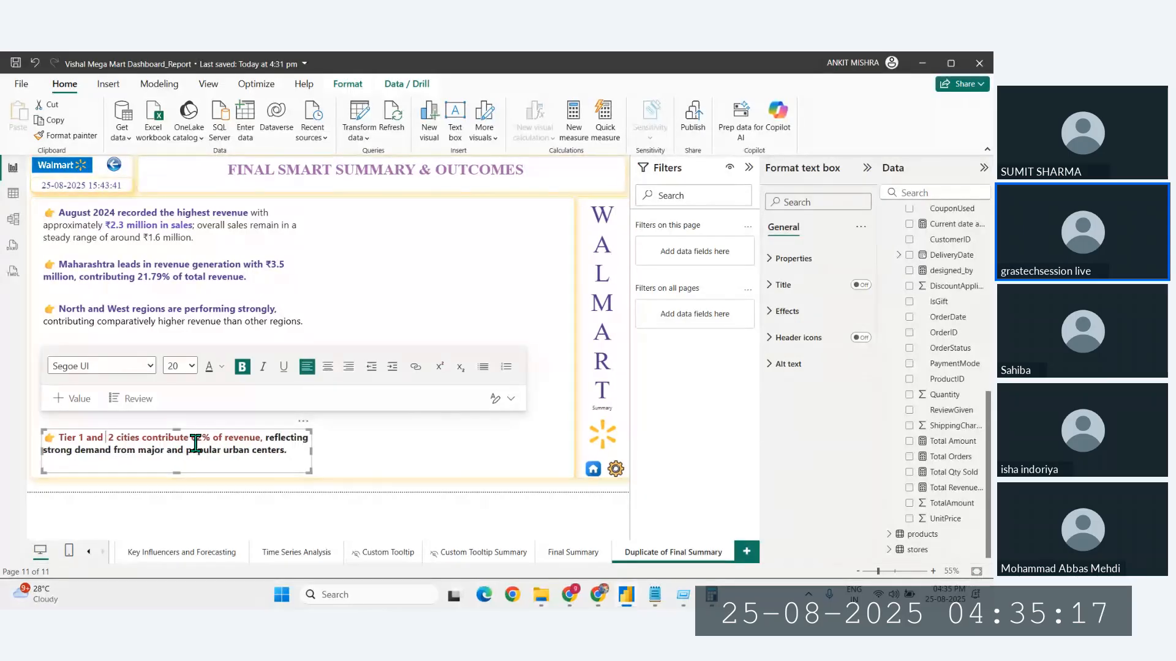
Step: Replace "and" with "&" in the Tier 1 and 2 cities bullet so it reads "Tier 1 & 2 cities"
text(&)
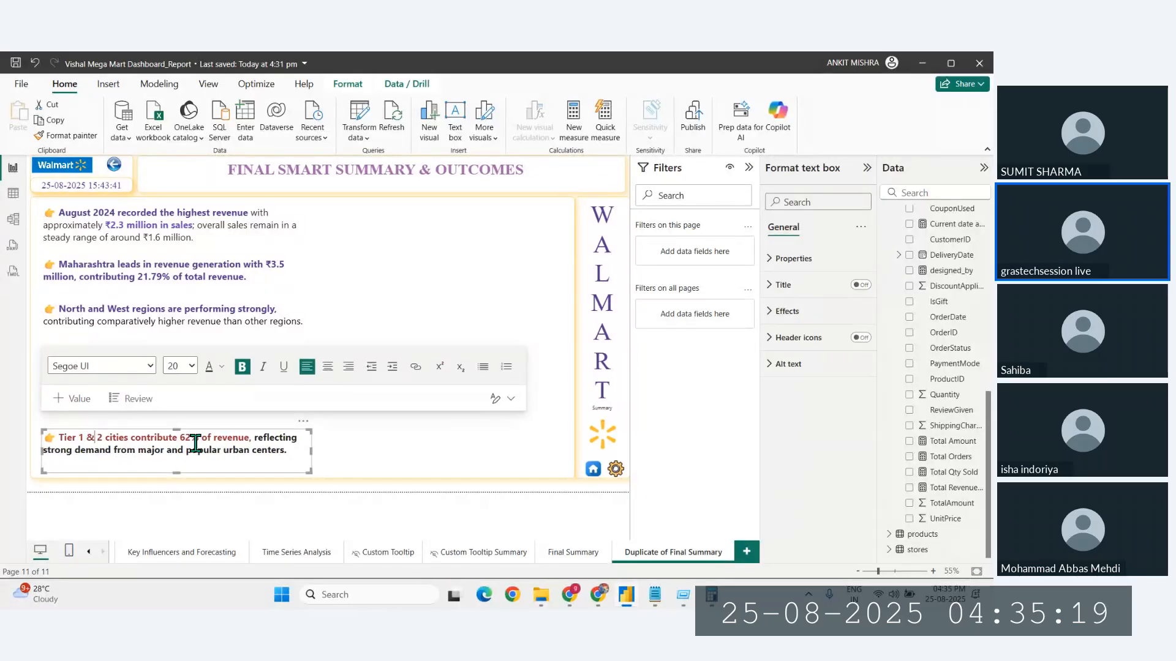
click(248, 491)
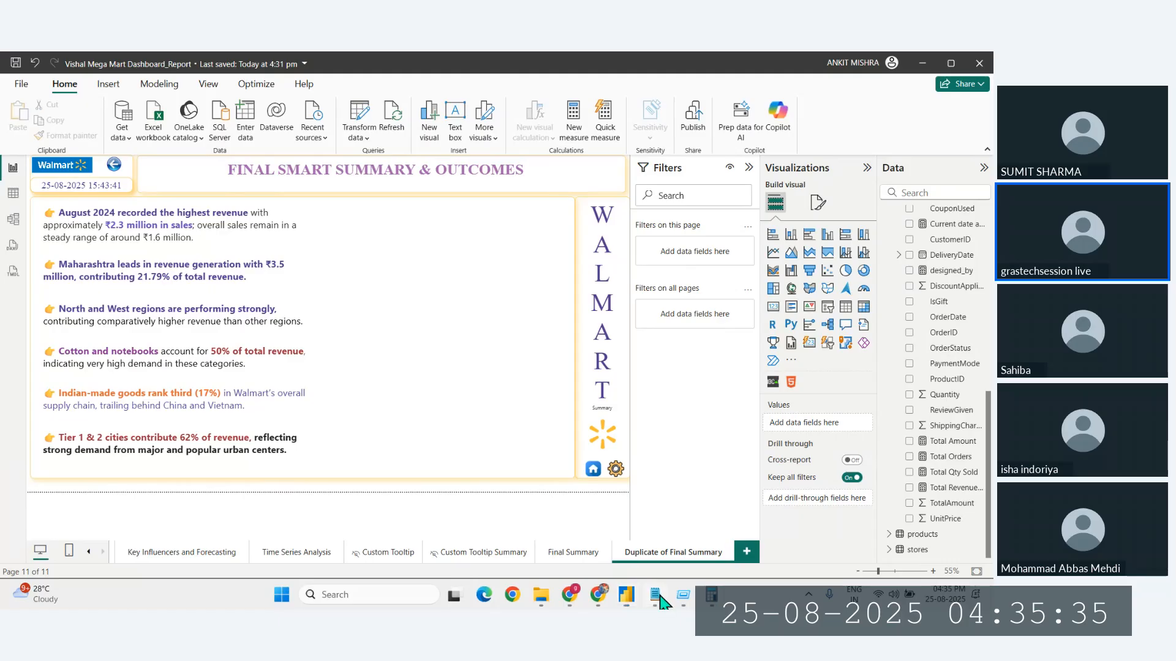
Step: Switch to Notepad, review the remaining Tier 3 and Tier 4 and brand-demand insights, and return to the Power BI report
mouse_move(655, 597)
click(698, 548)
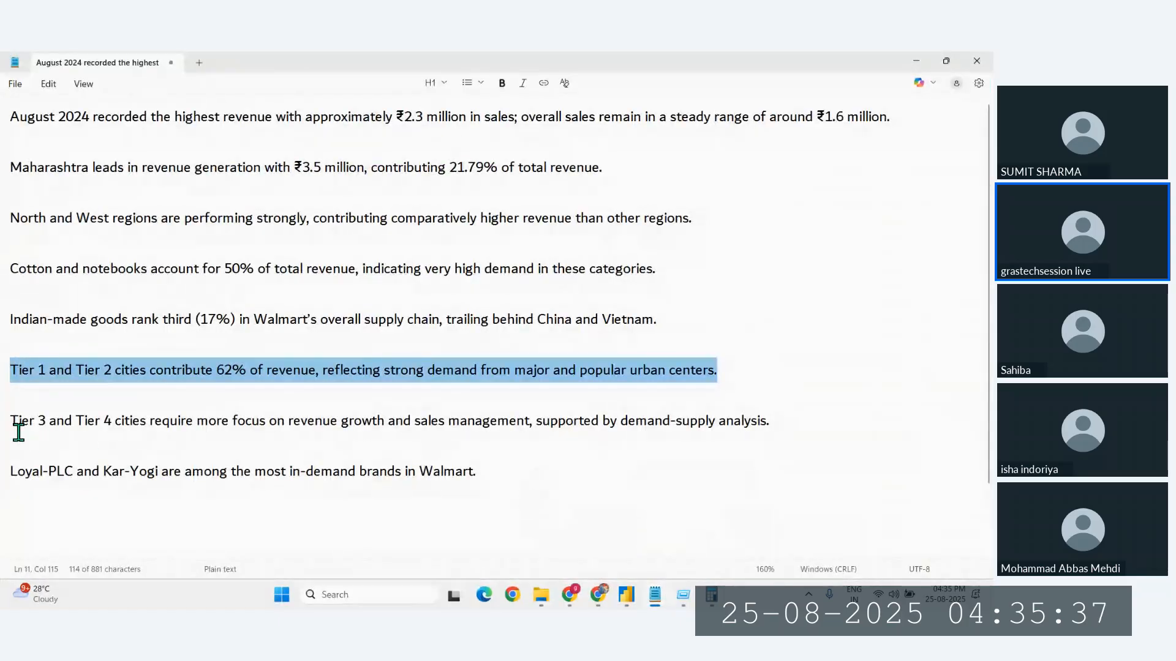
drag(12, 422, 486, 480)
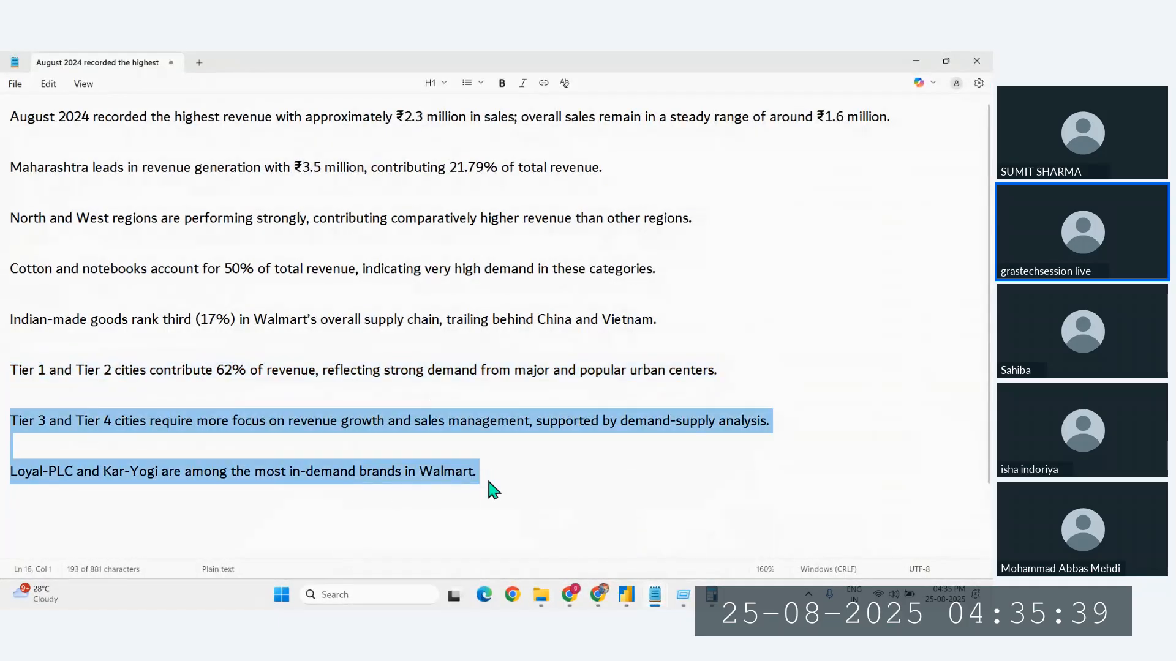
click(626, 594)
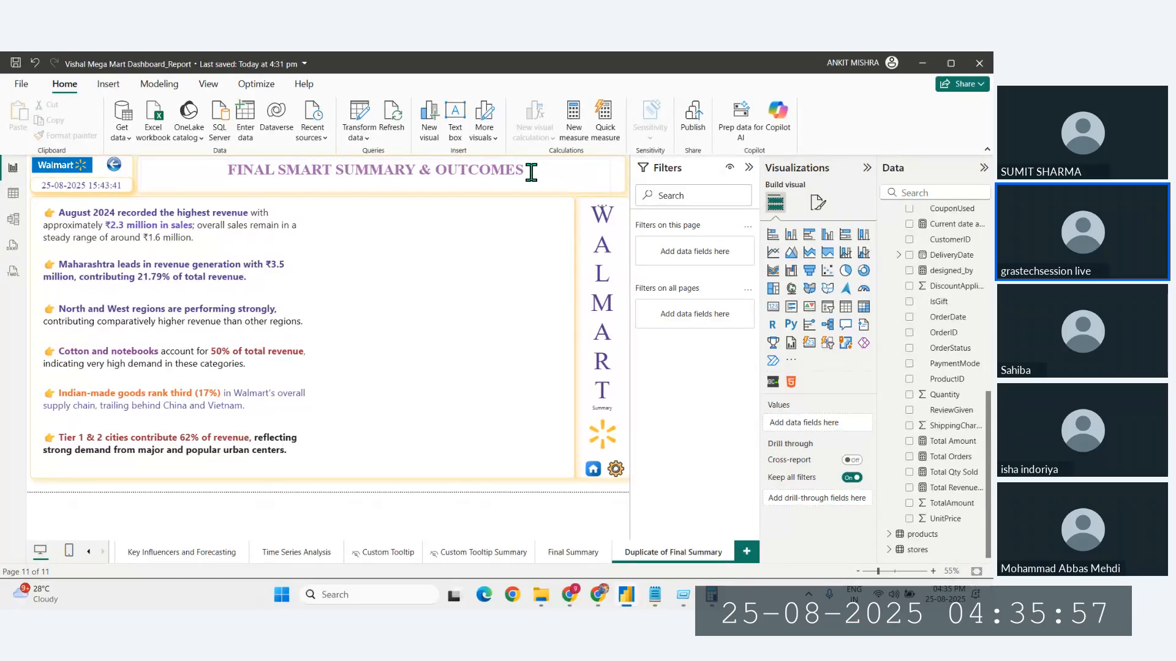
Step: Change the page heading to "INSIGHTS & OUTCOMES" by replacing "FINAL SMART SUMMARY &"
drag(419, 170, 225, 172)
drag(433, 176, 224, 171)
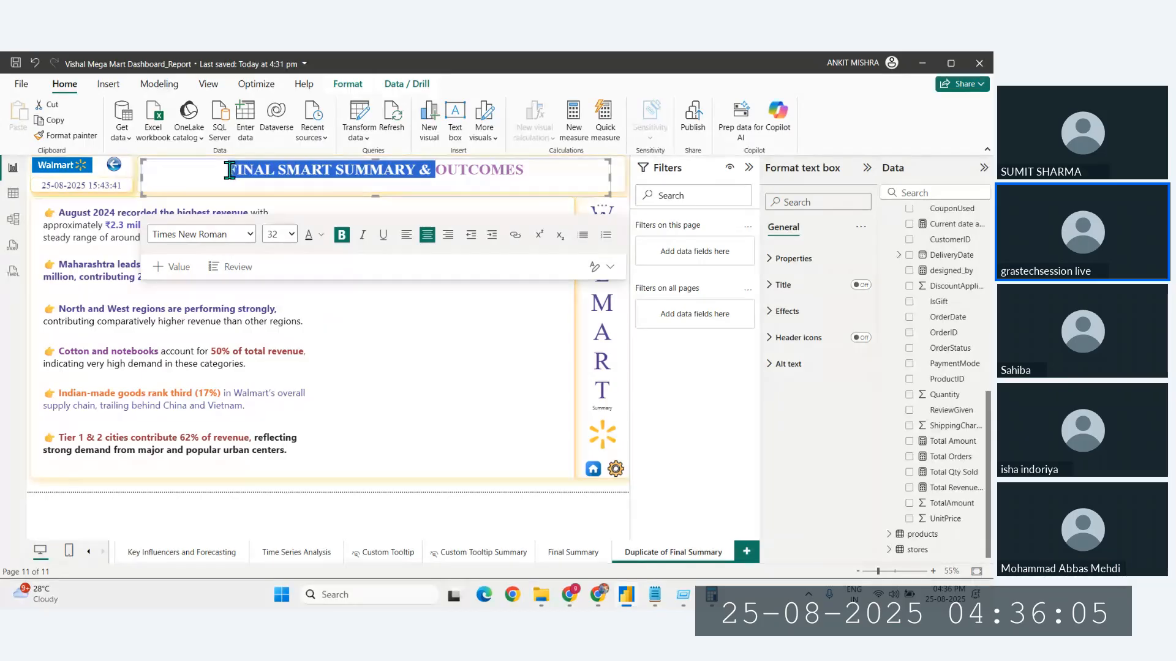
key(BackSpace)
text(In)
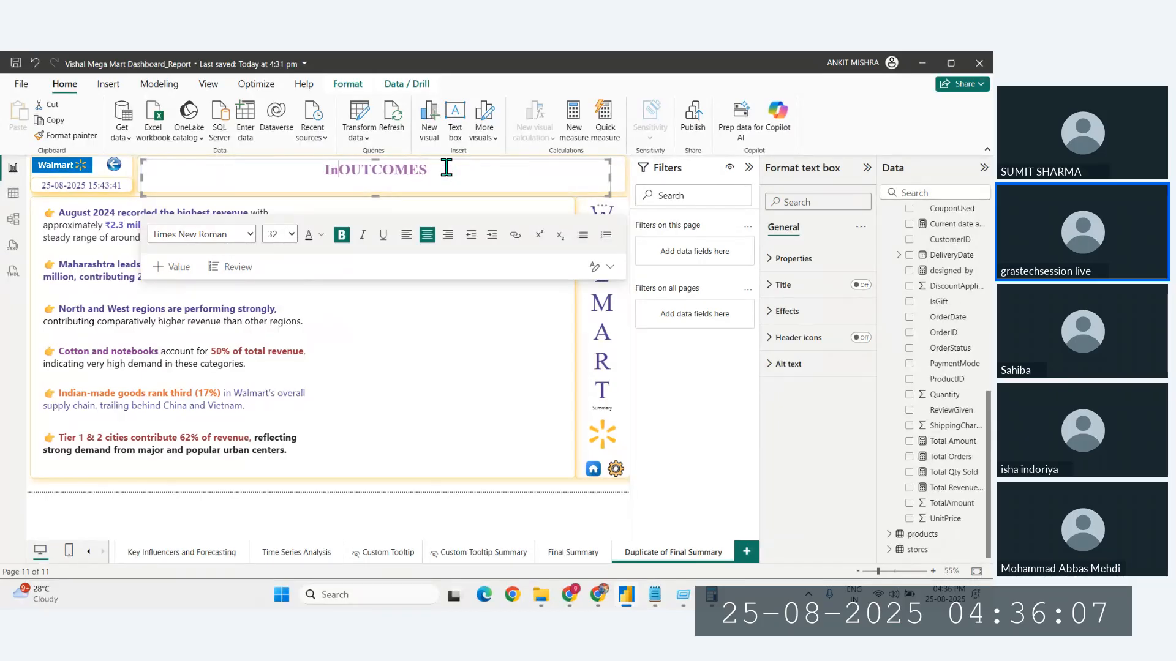
key(BackSpace)
text(NS)
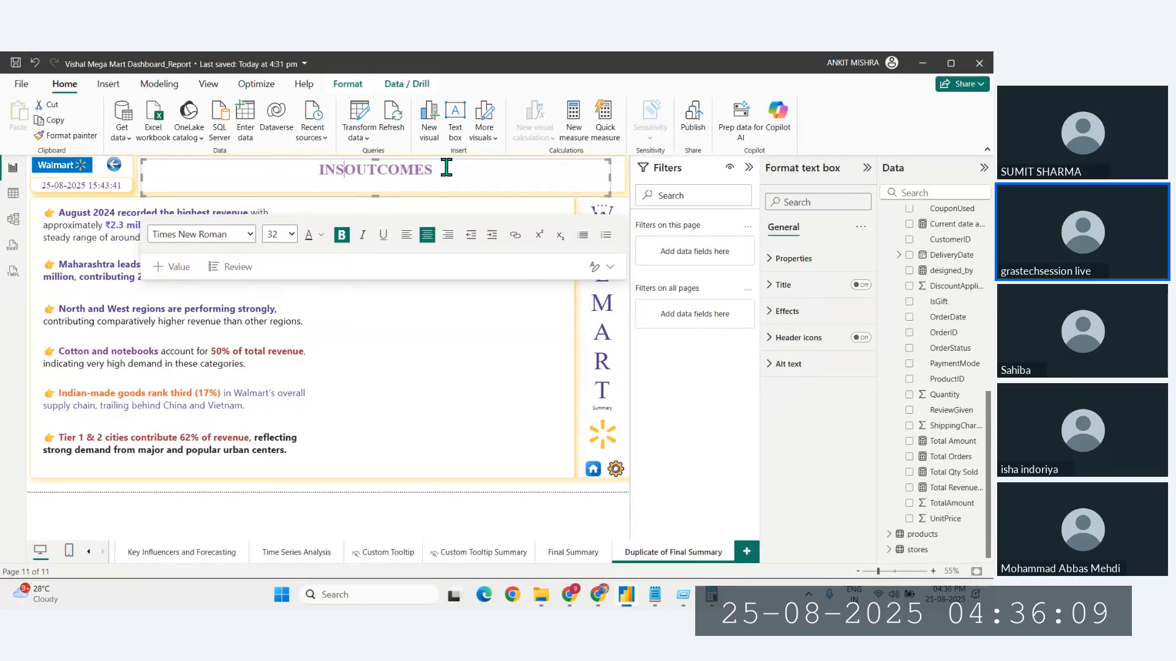
text(IGHTS &)
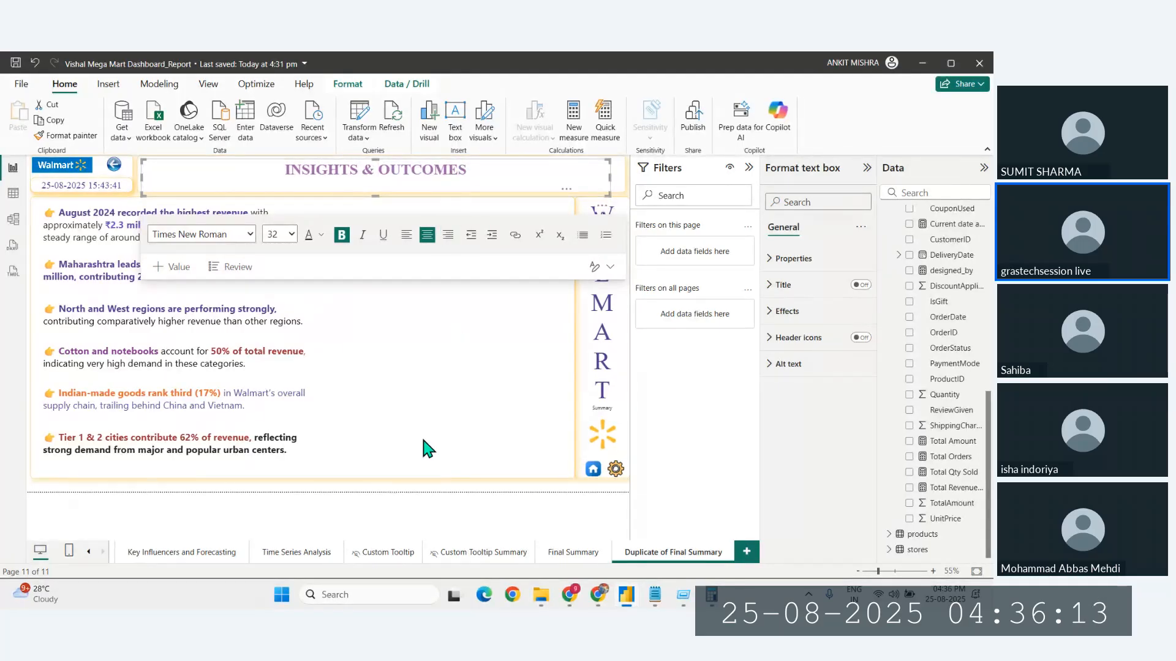
click(358, 493)
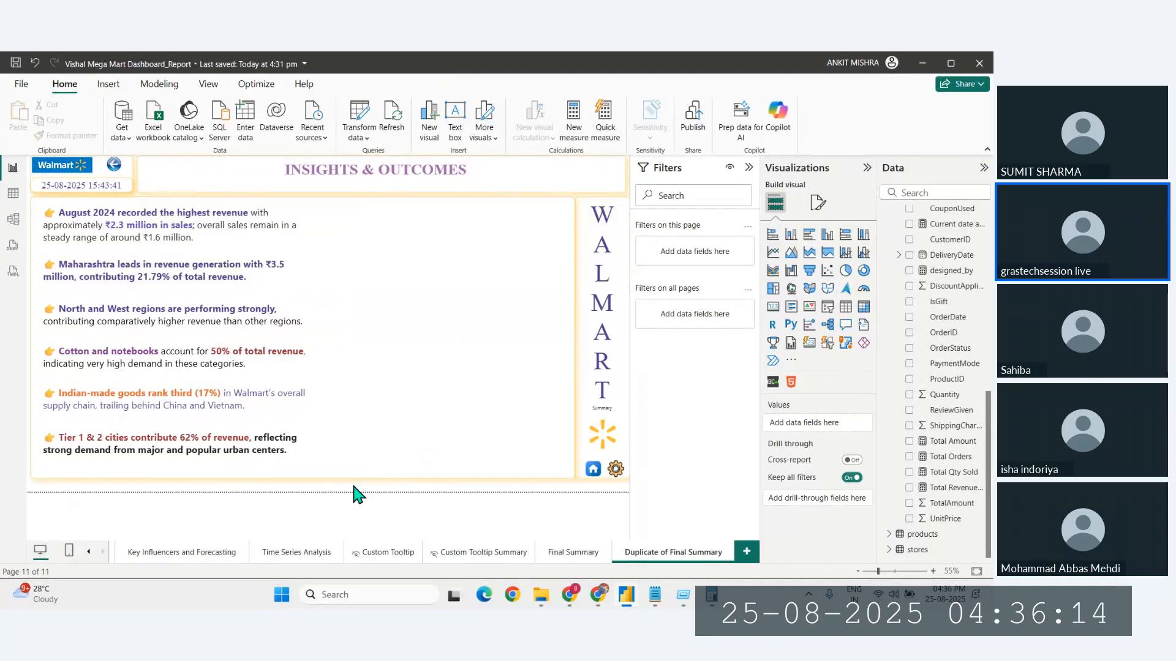
Step: Shorten the Final Summary page's heading to "FINAL SMART SUMMARY" and return to the Duplicate of Final Summary page
click(573, 552)
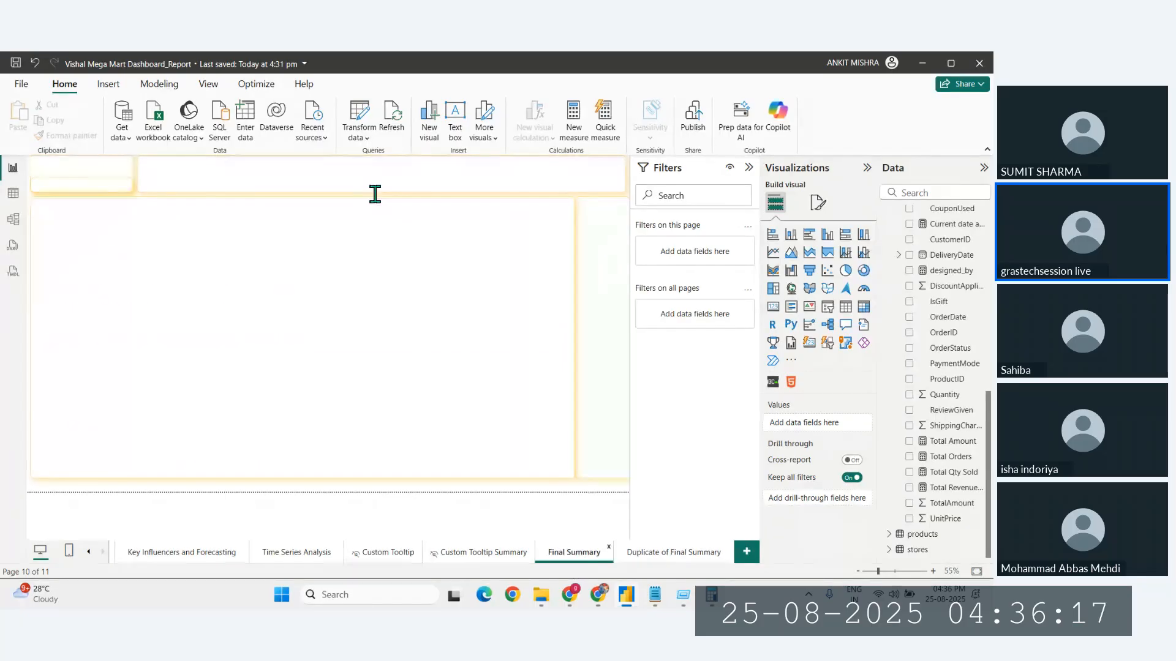
drag(556, 167, 410, 169)
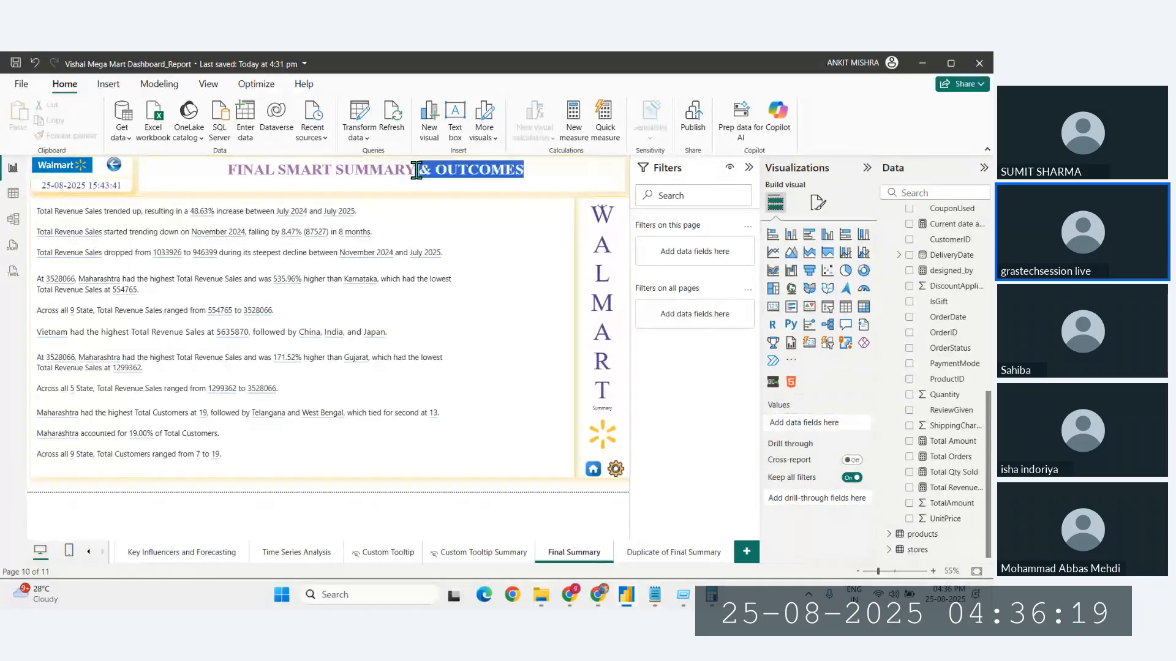
key(BackSpace)
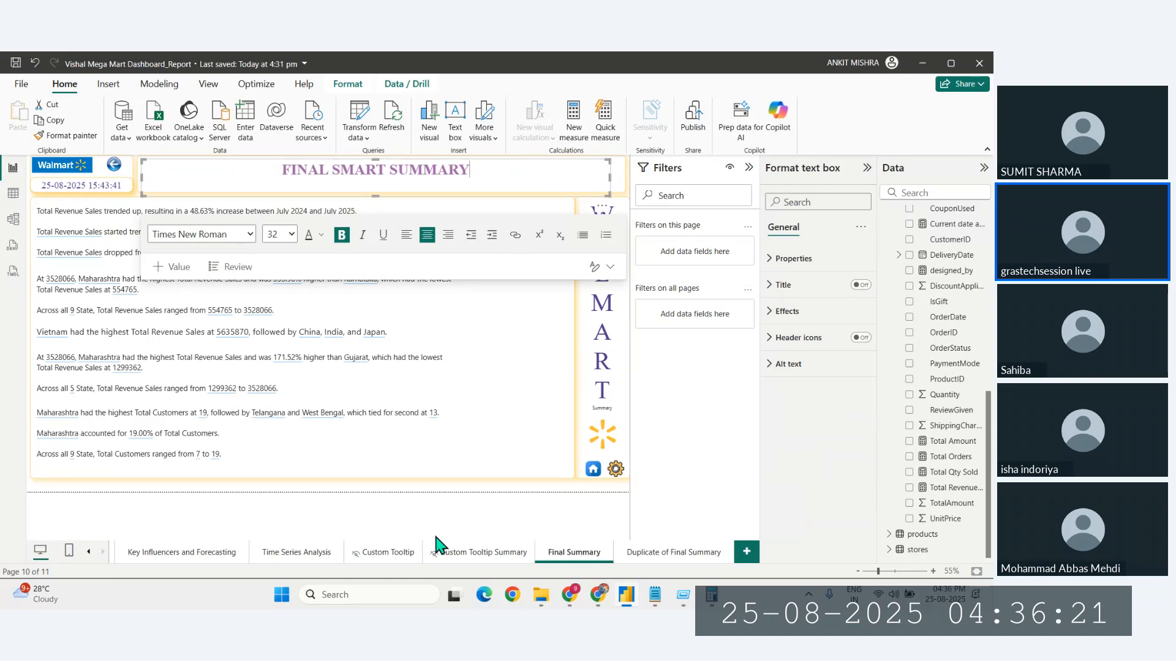
click(444, 488)
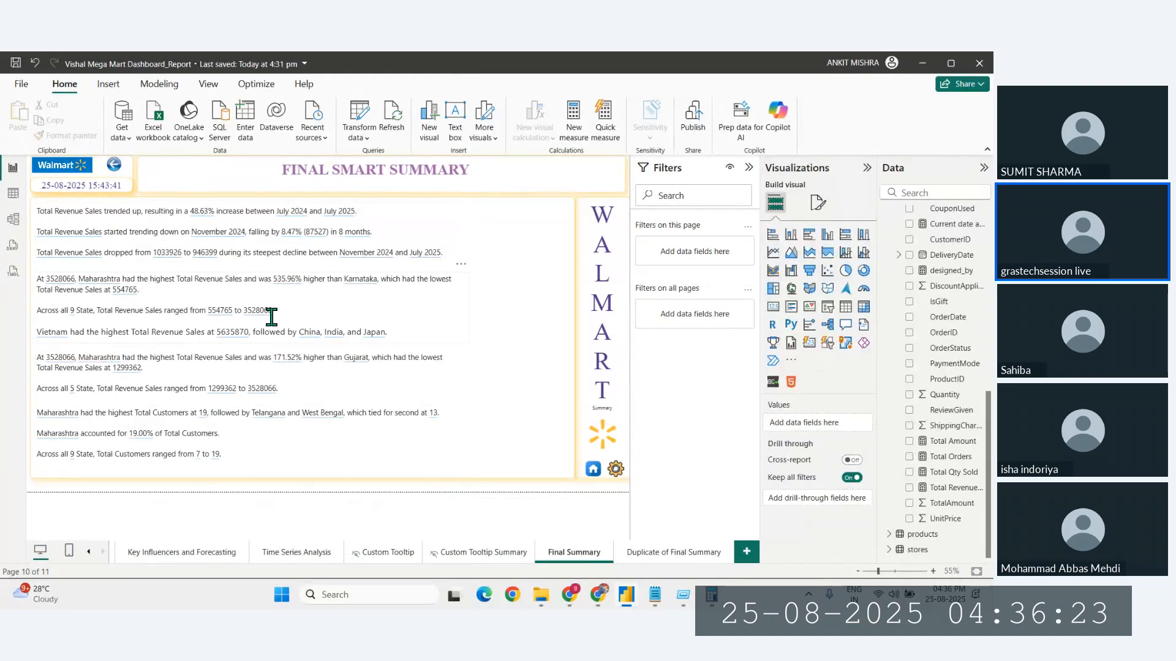
click(670, 559)
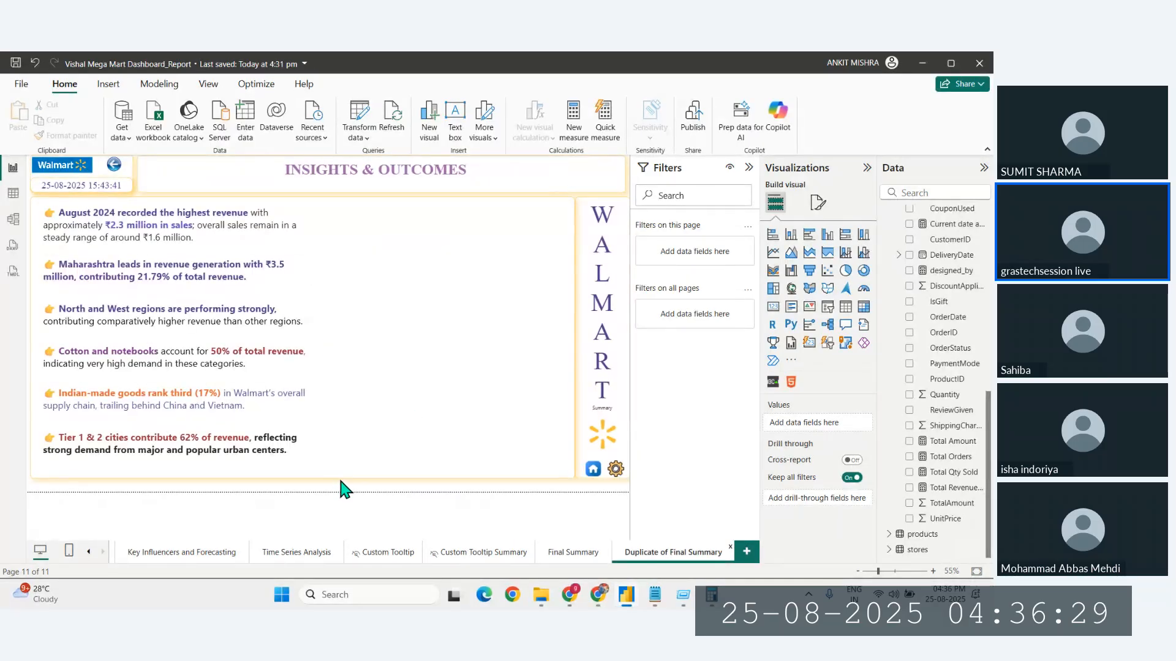
Step: Duplicate the Tier 1 & 2 cities text box and place the copy beside the August 2024 bullet in the empty half of the card
click(303, 422)
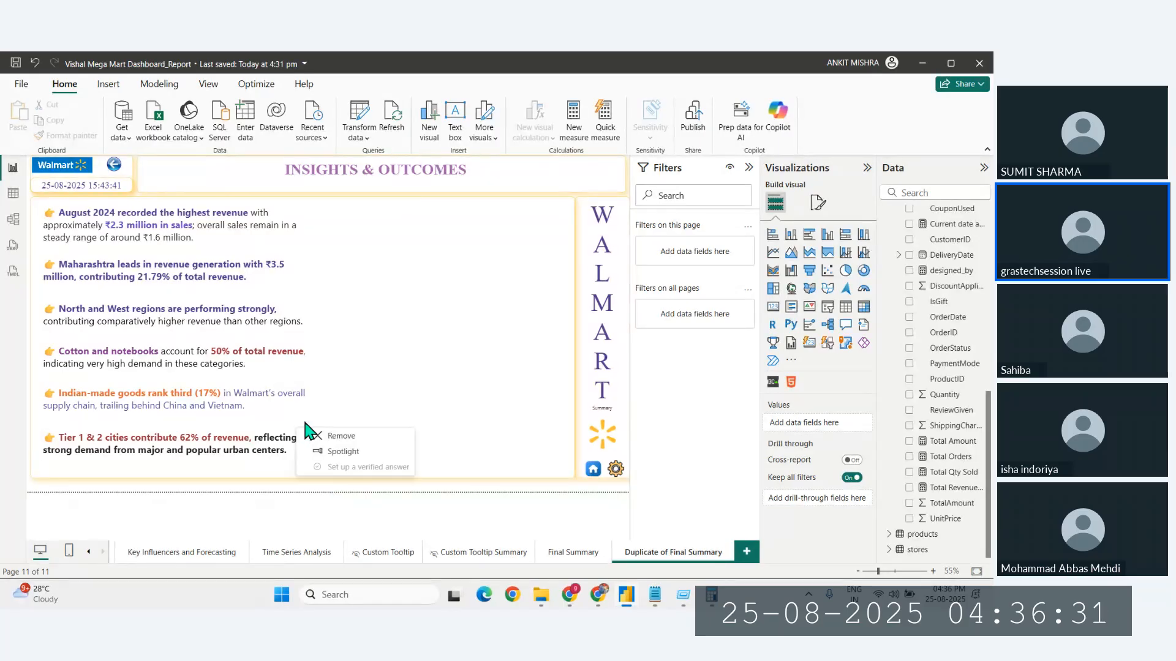
click(247, 454)
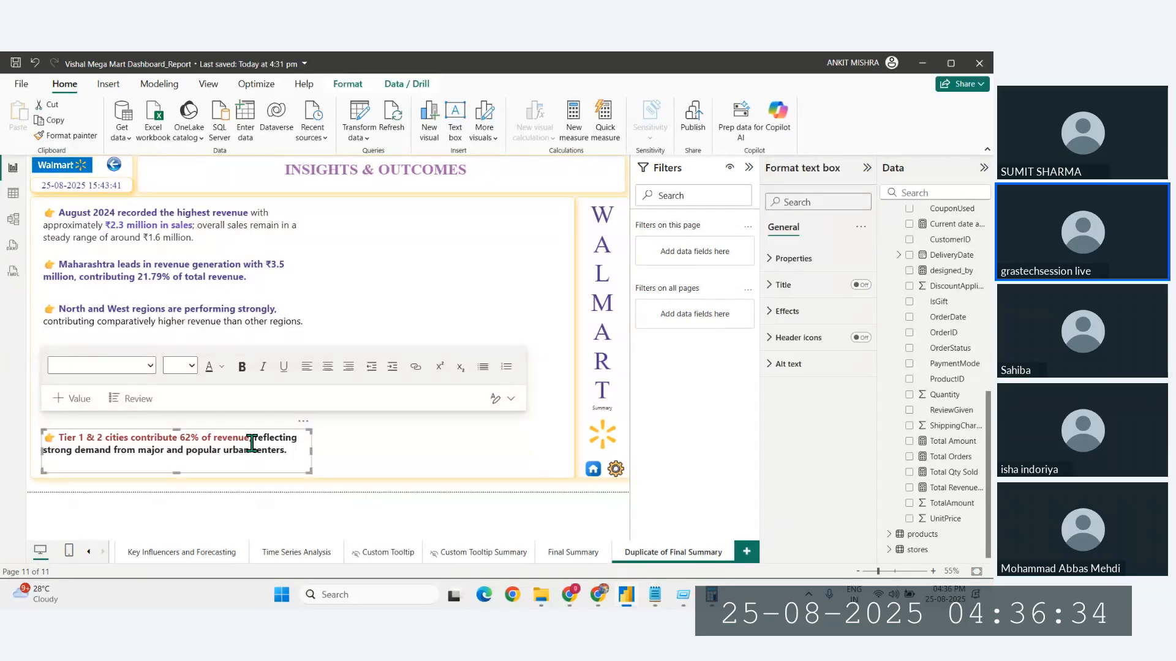
click(304, 422)
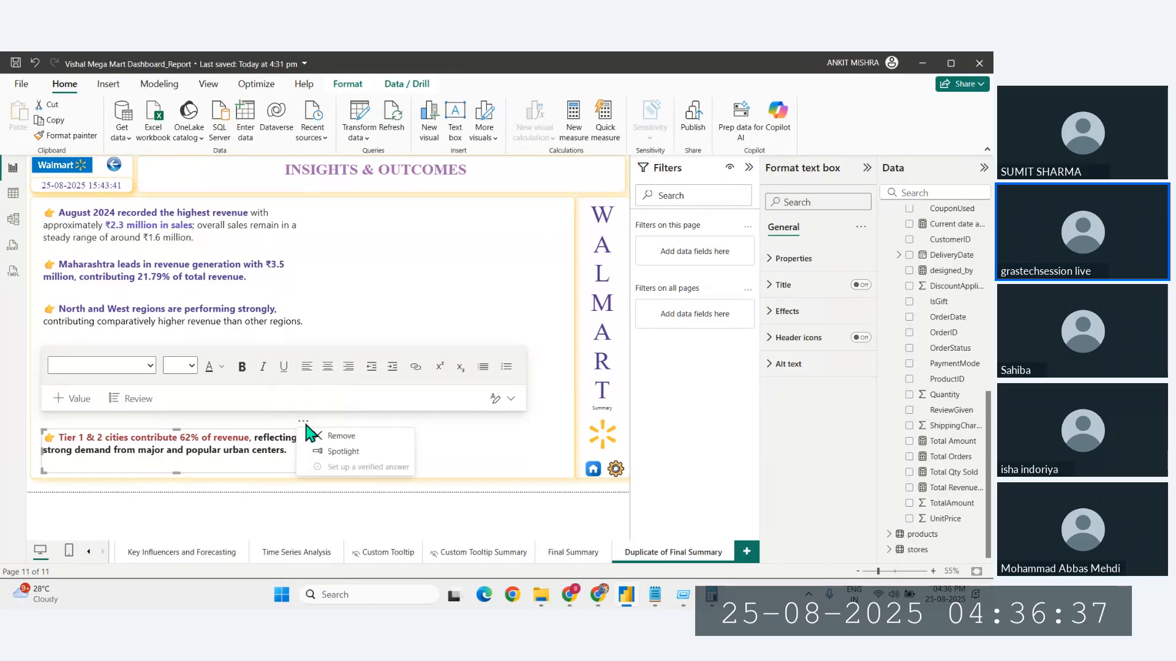
click(274, 479)
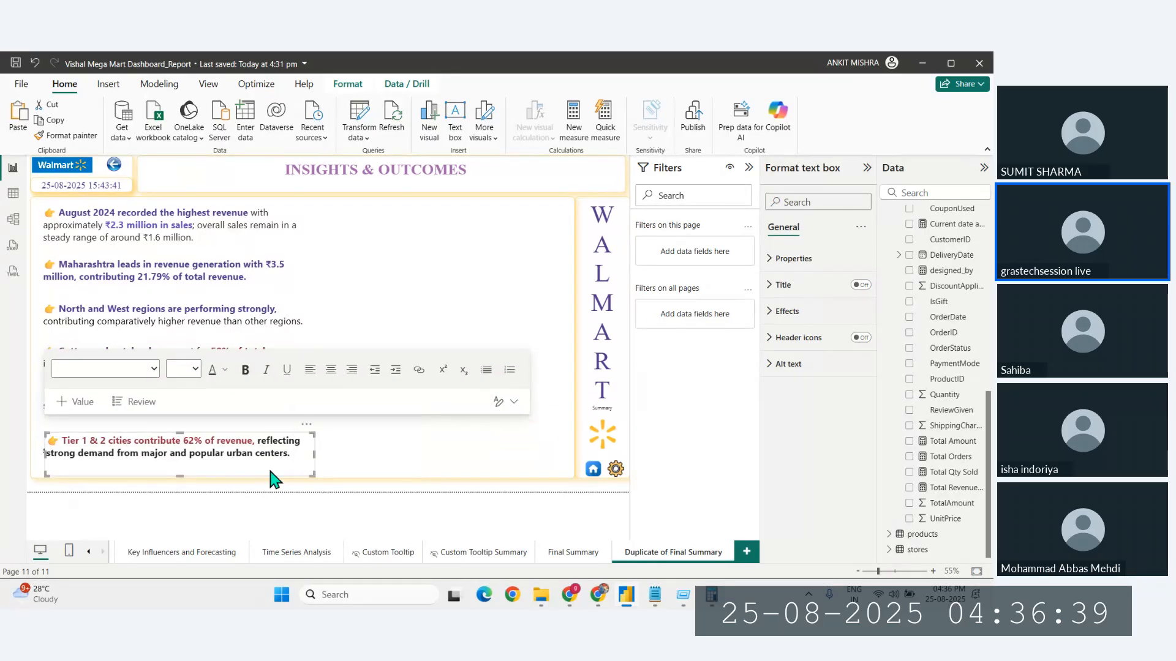
drag(307, 427, 494, 301)
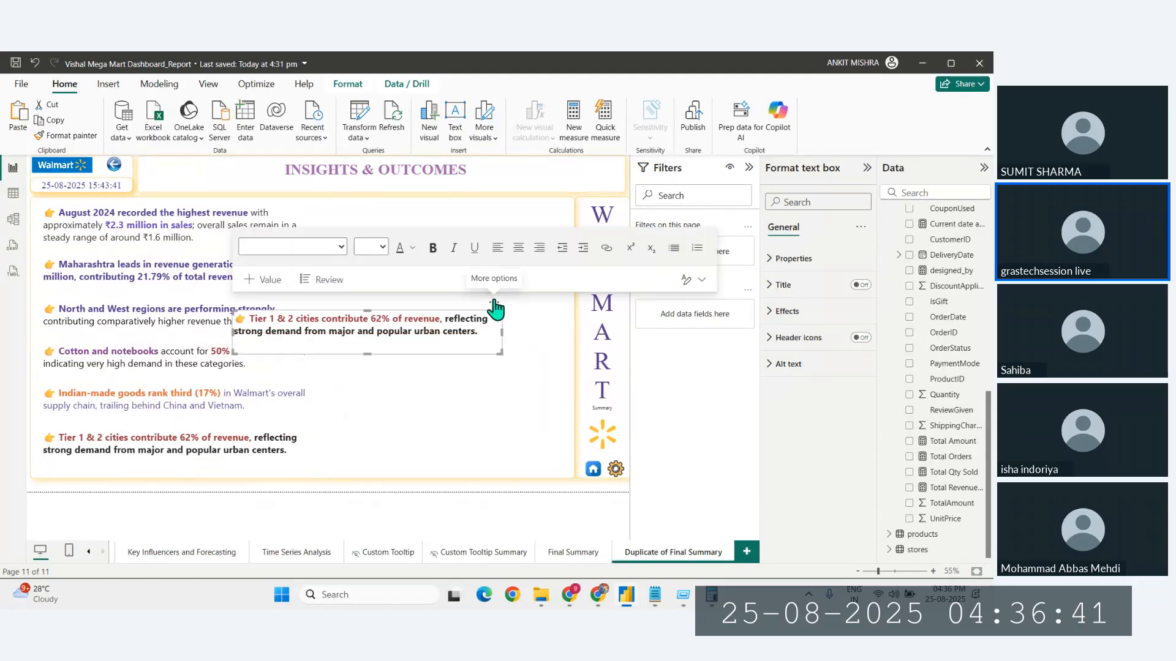
click(494, 302)
click(369, 346)
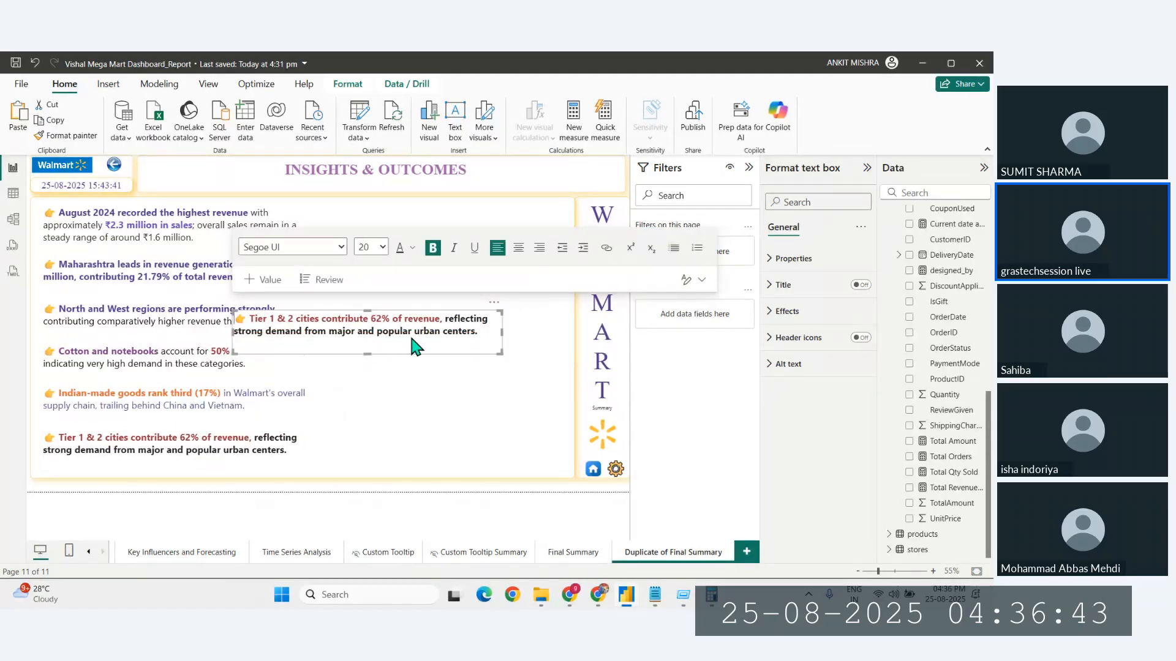
drag(497, 314, 564, 197)
click(564, 198)
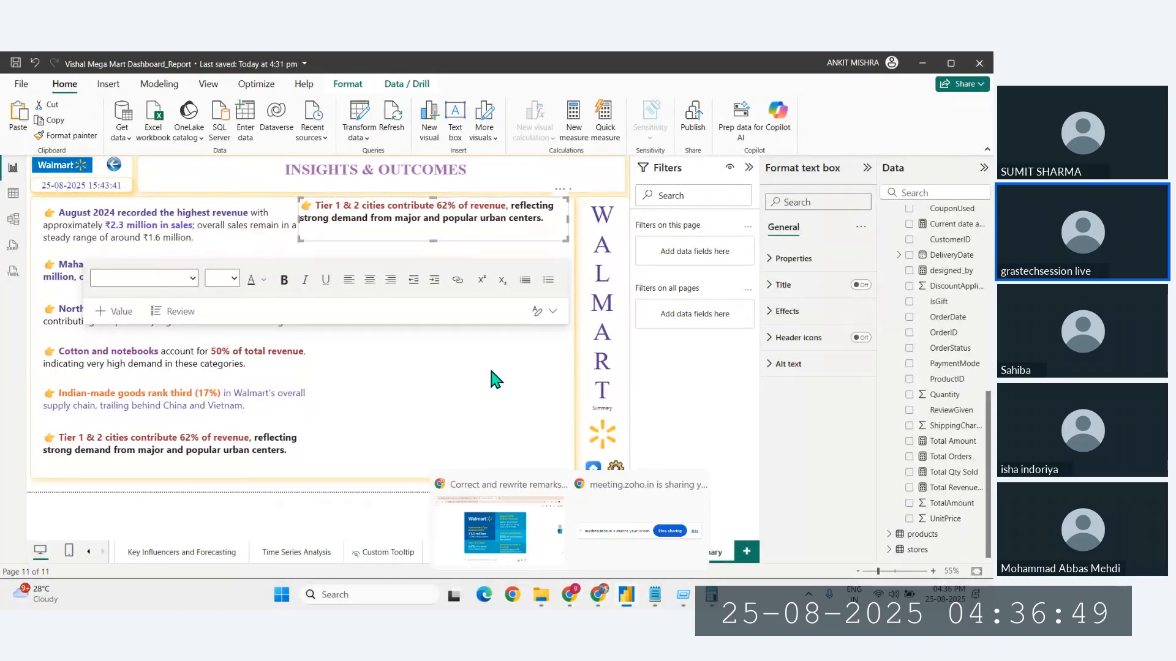
Step: Remove the copied Tier 1 & 2 cities text box beside the August 2024 bullet
click(560, 190)
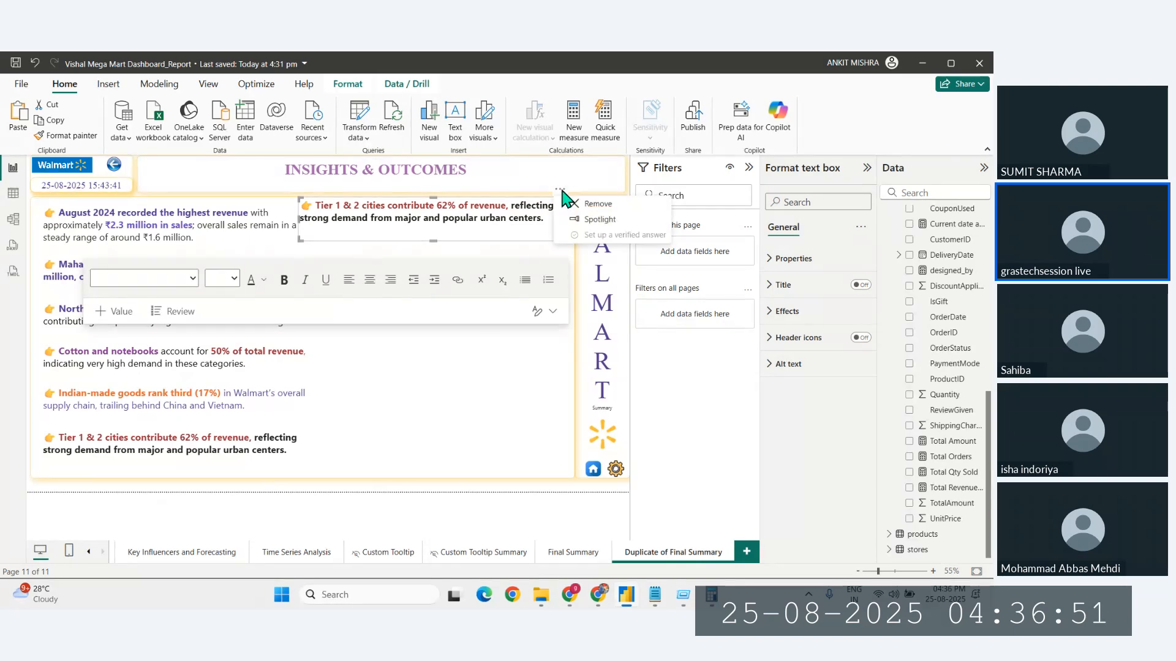
click(572, 204)
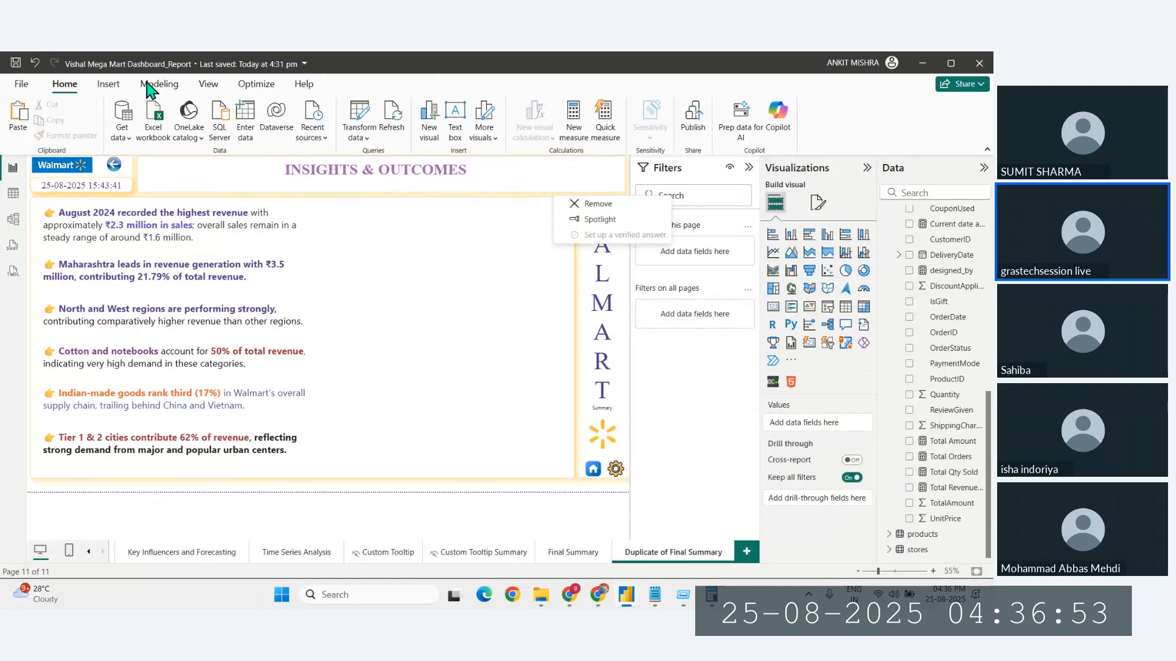
click(109, 84)
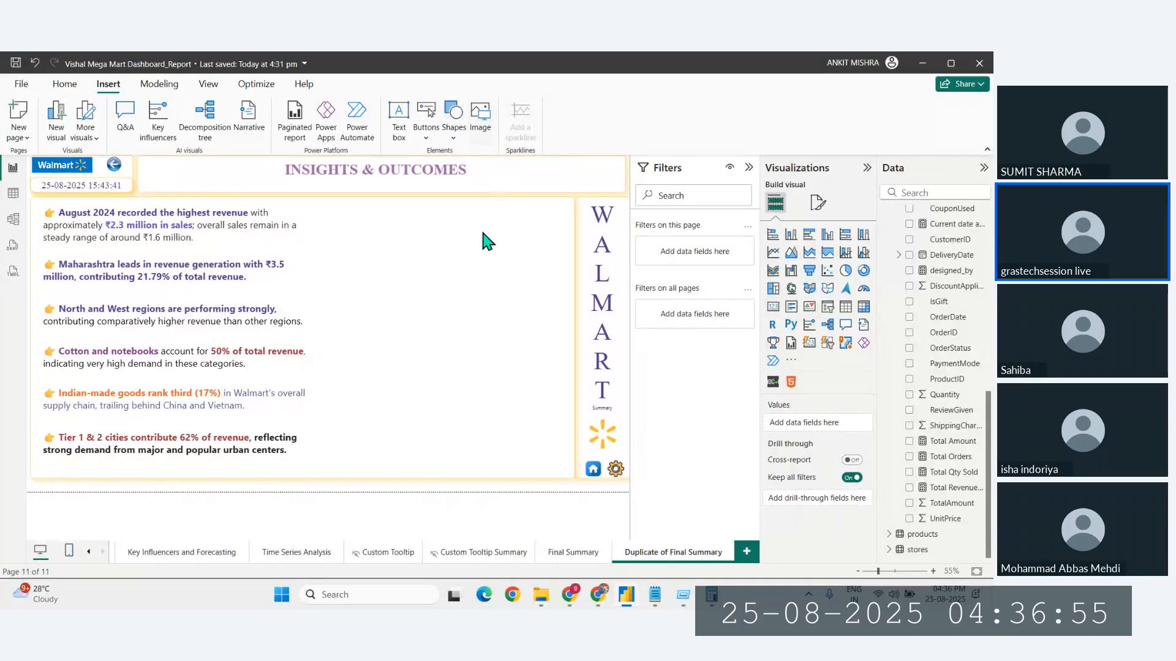
click(480, 115)
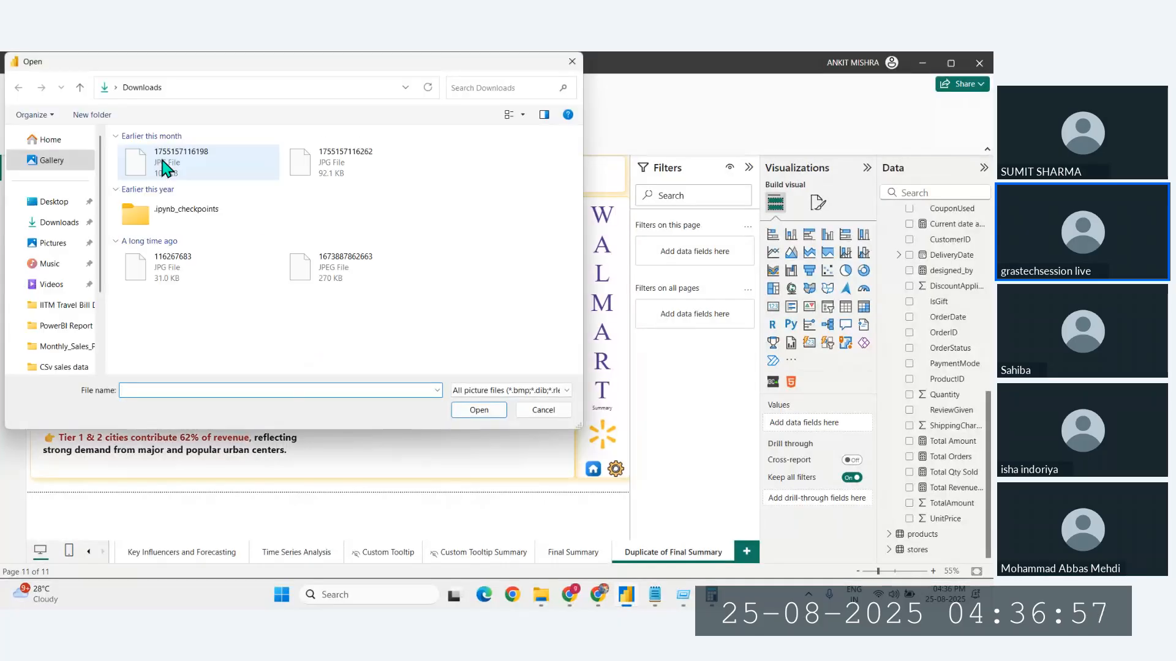
click(197, 162)
click(480, 412)
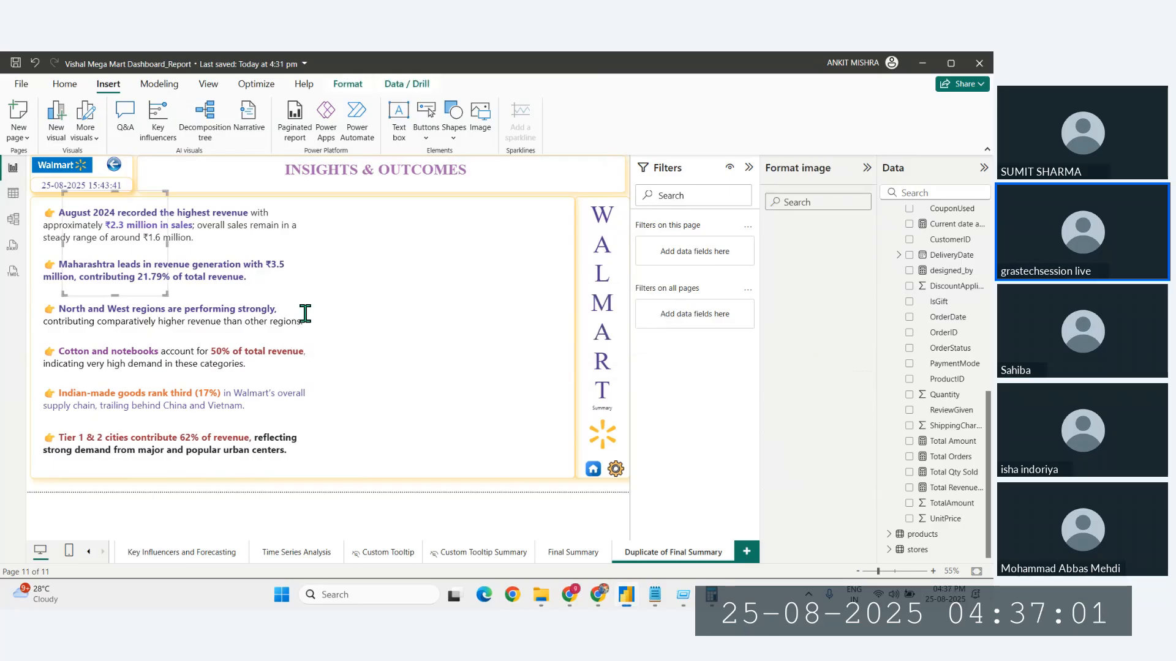
drag(129, 247, 384, 248)
Step: Set the inserted infographic's scaling style to Fit
click(785, 269)
click(799, 303)
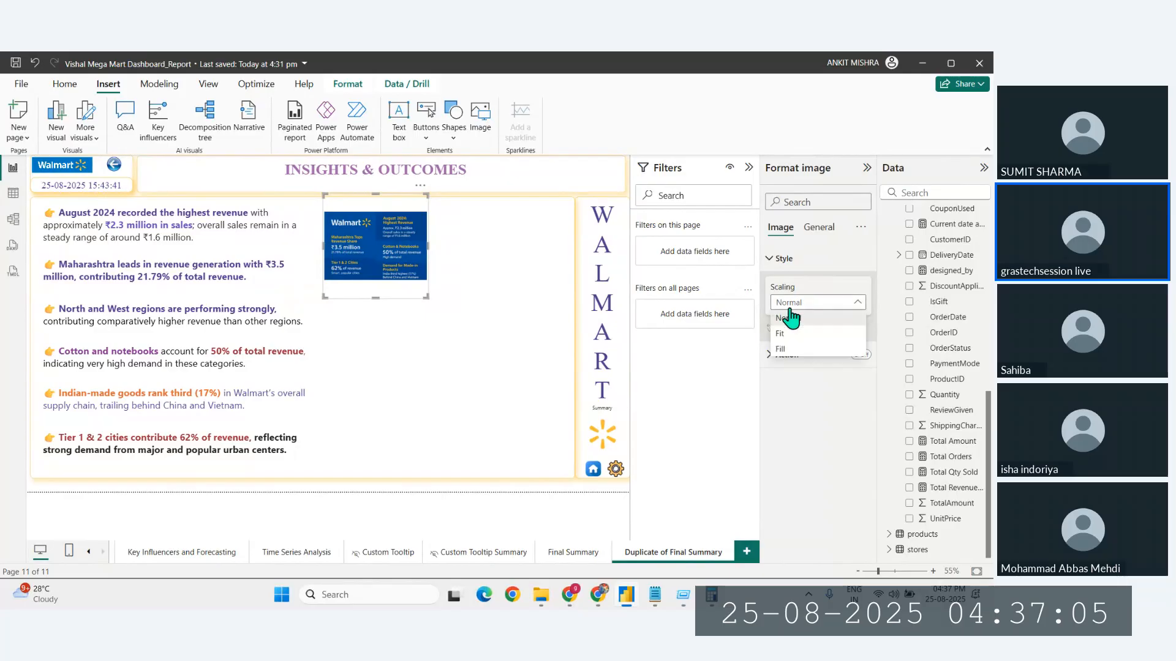
click(783, 334)
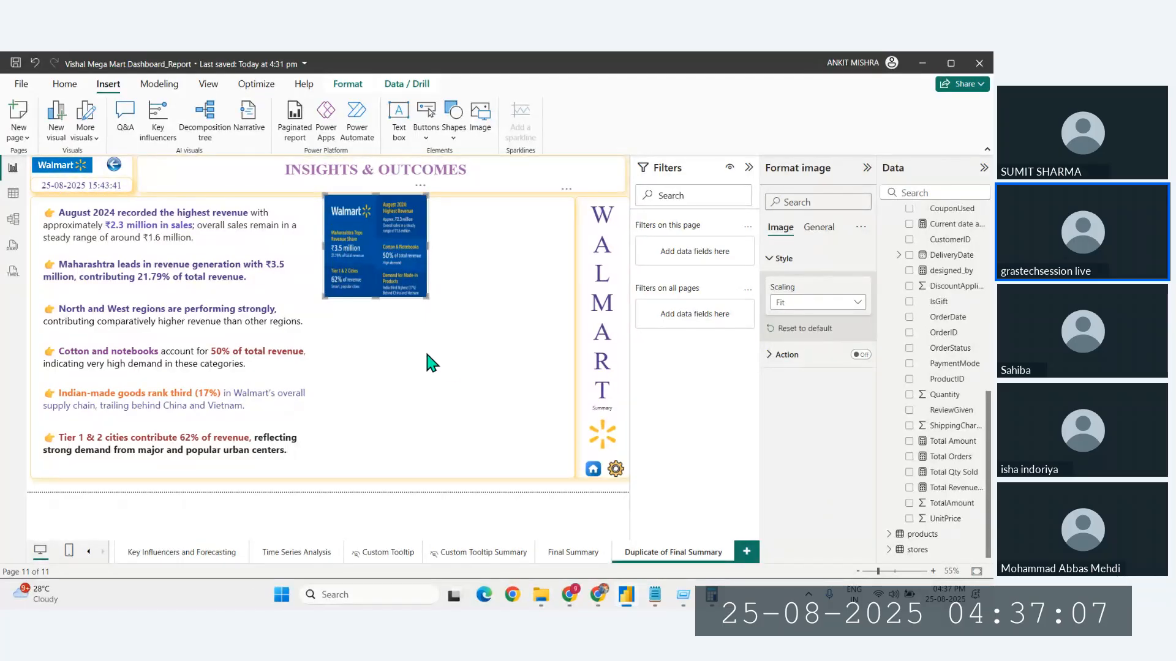
Step: Enlarge and reposition the infographic so it fills the blank half of the card beside the bullets
drag(428, 297, 570, 332)
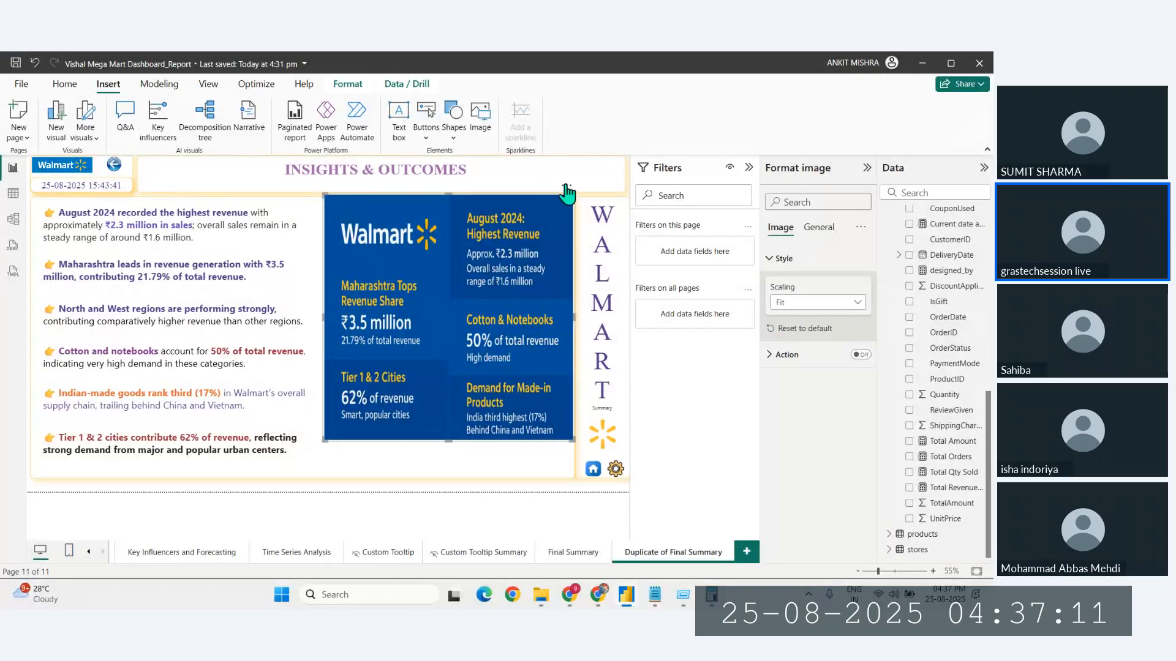
drag(567, 192, 564, 199)
mouse_move(448, 452)
mouse_down()
mouse_move(453, 480)
mouse_move(449, 471)
mouse_up()
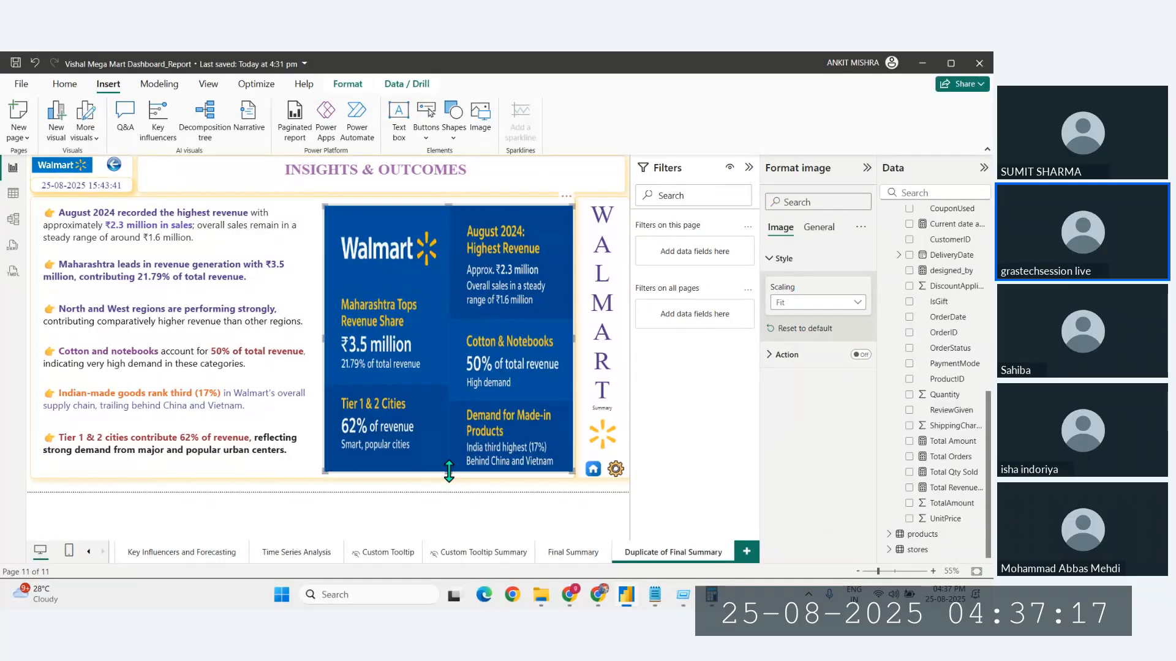
click(402, 497)
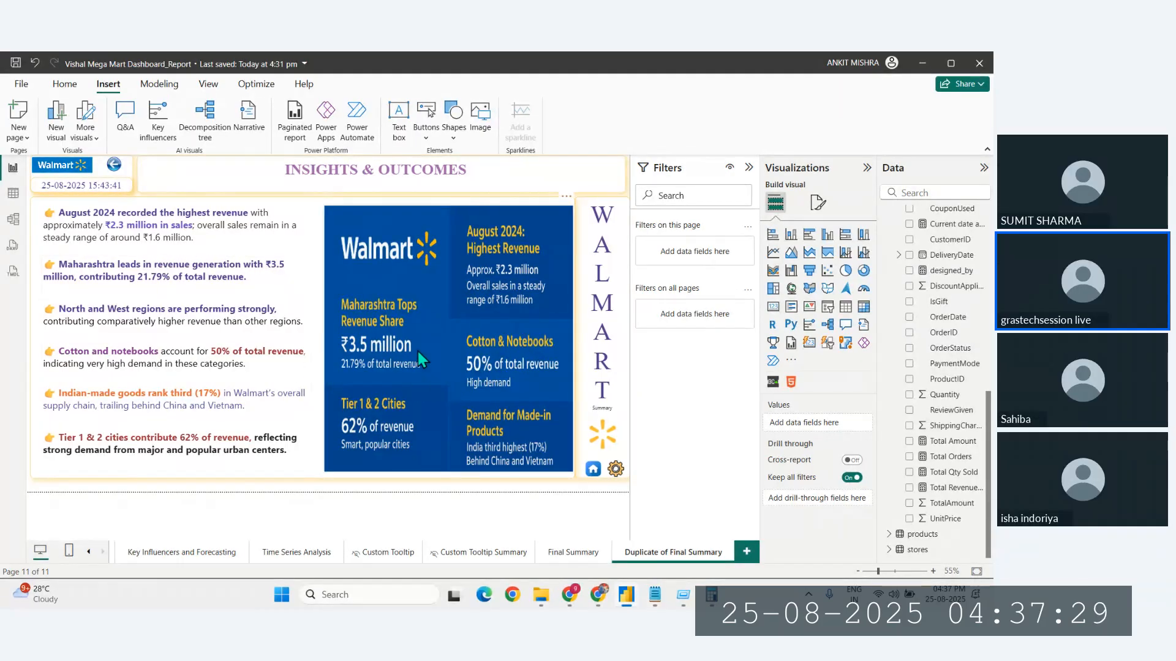
Step: Try the Normal and Fill scaling styles on the infographic and return it to Fit
click(465, 377)
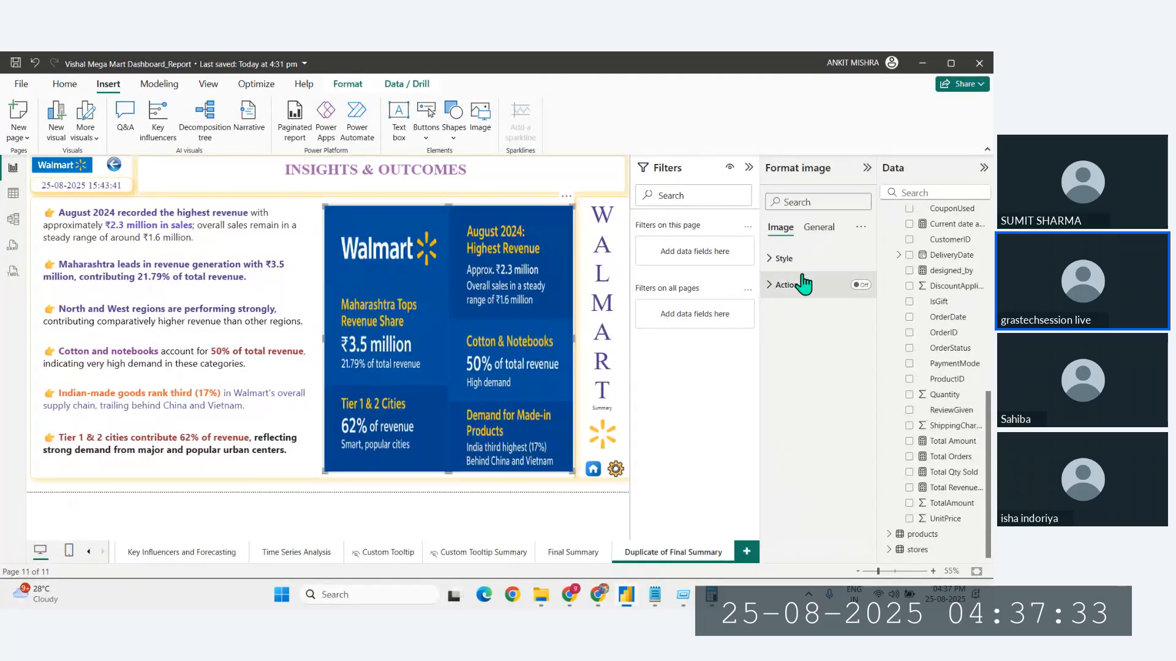
click(787, 259)
click(815, 303)
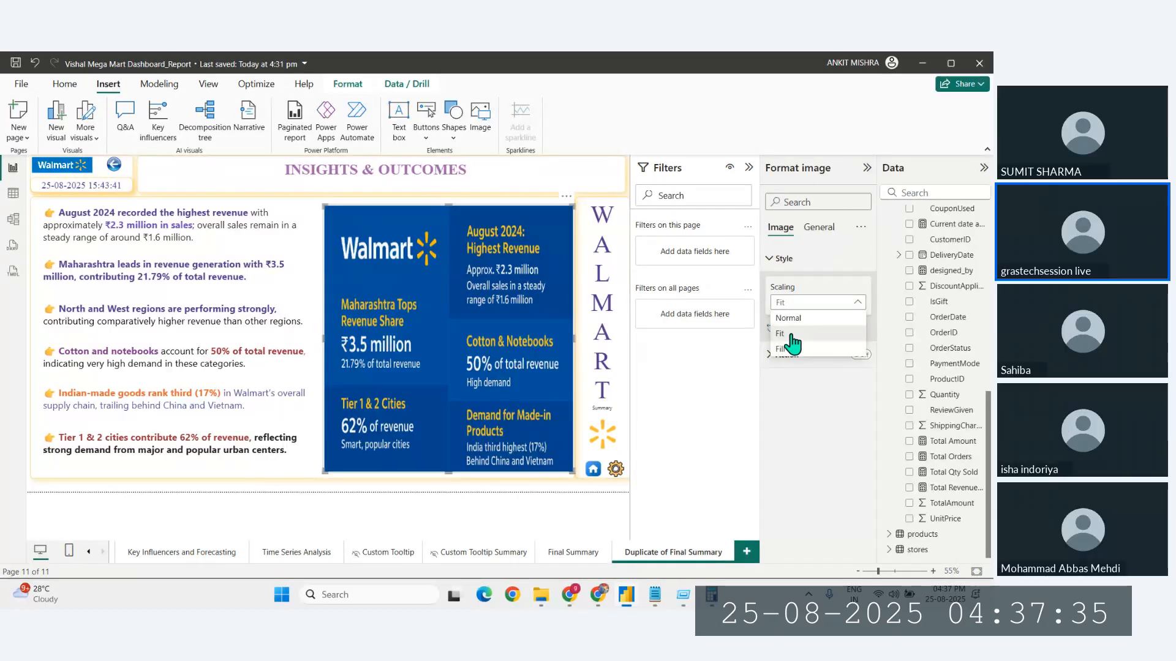
click(791, 317)
click(796, 302)
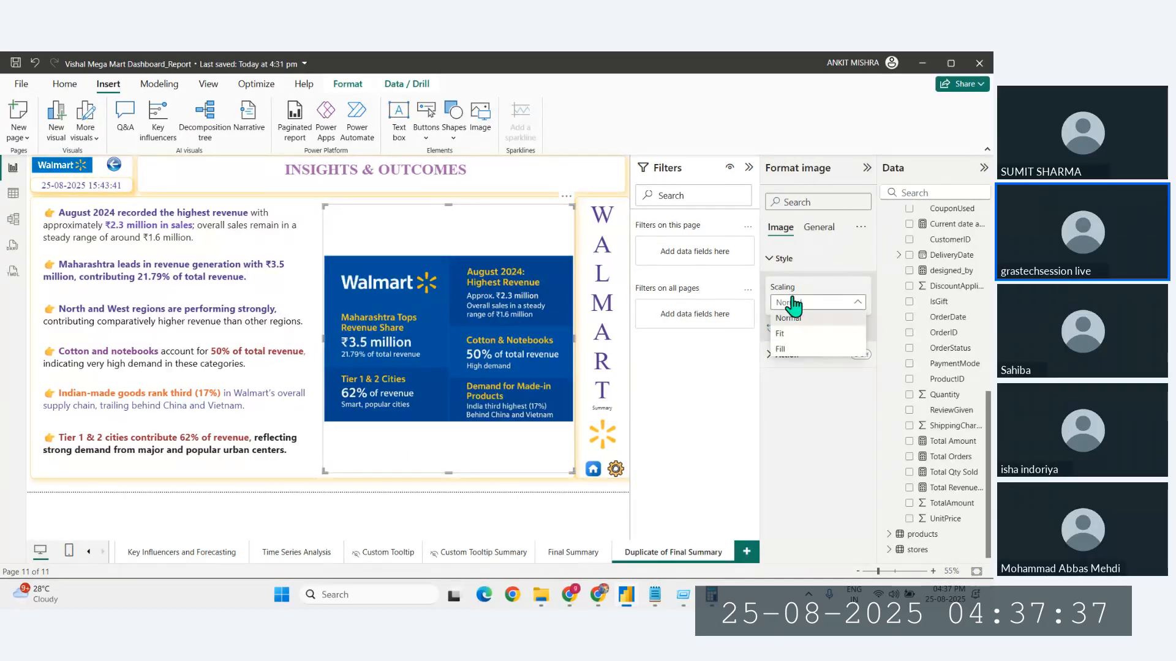
click(792, 332)
click(791, 306)
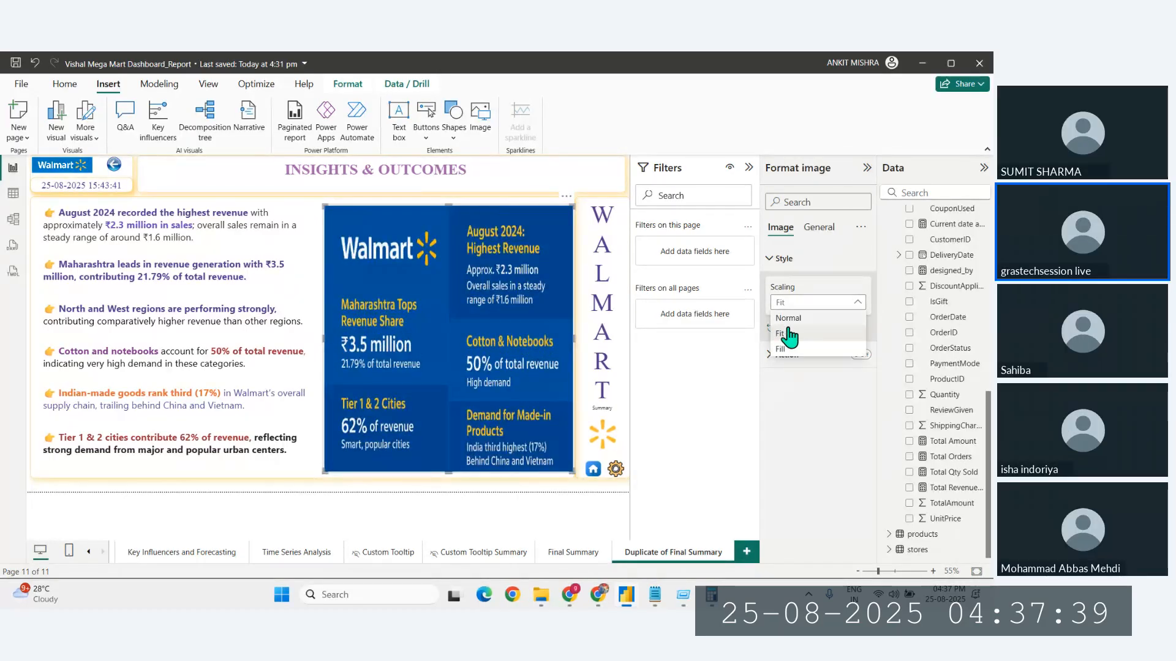
click(784, 348)
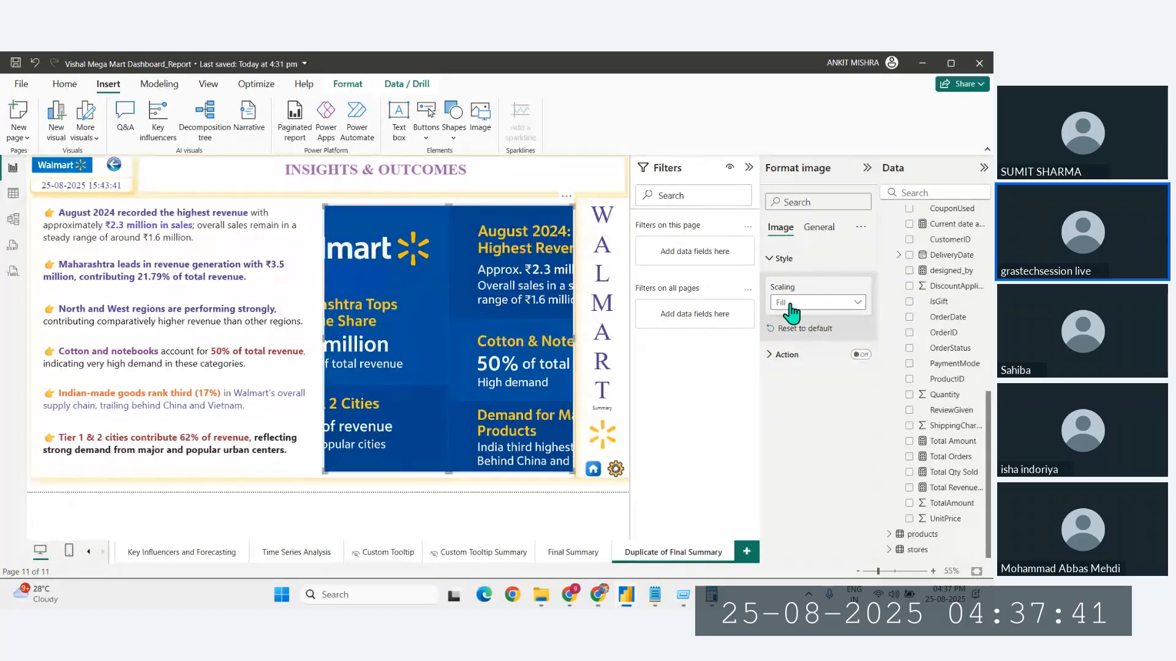
click(790, 306)
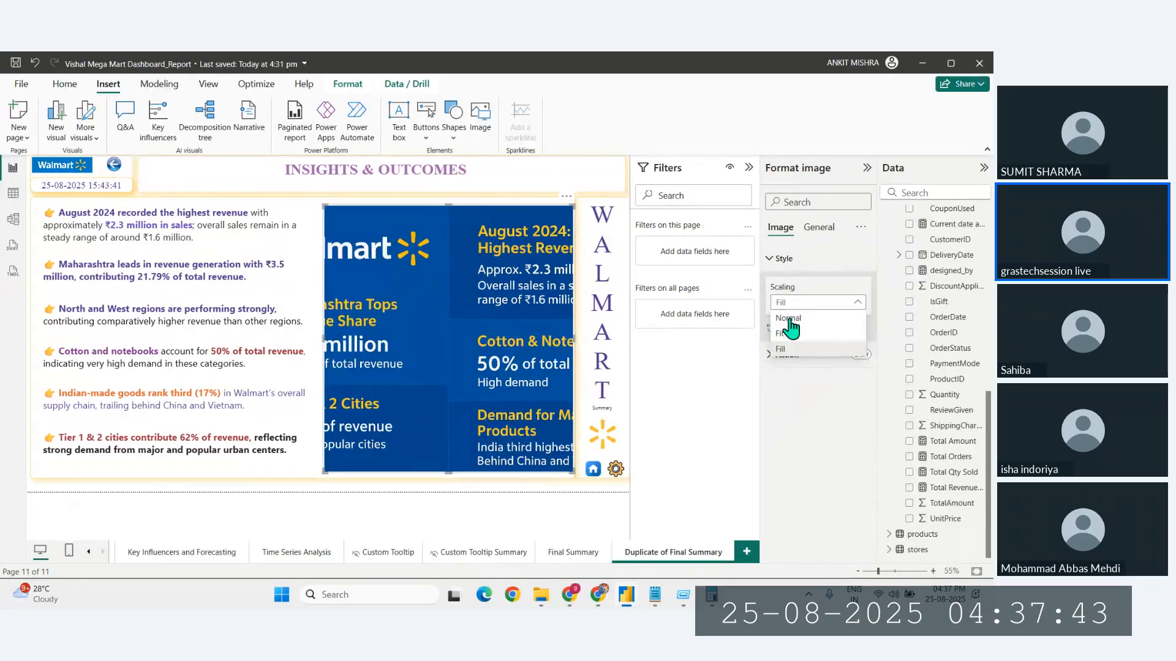
click(790, 333)
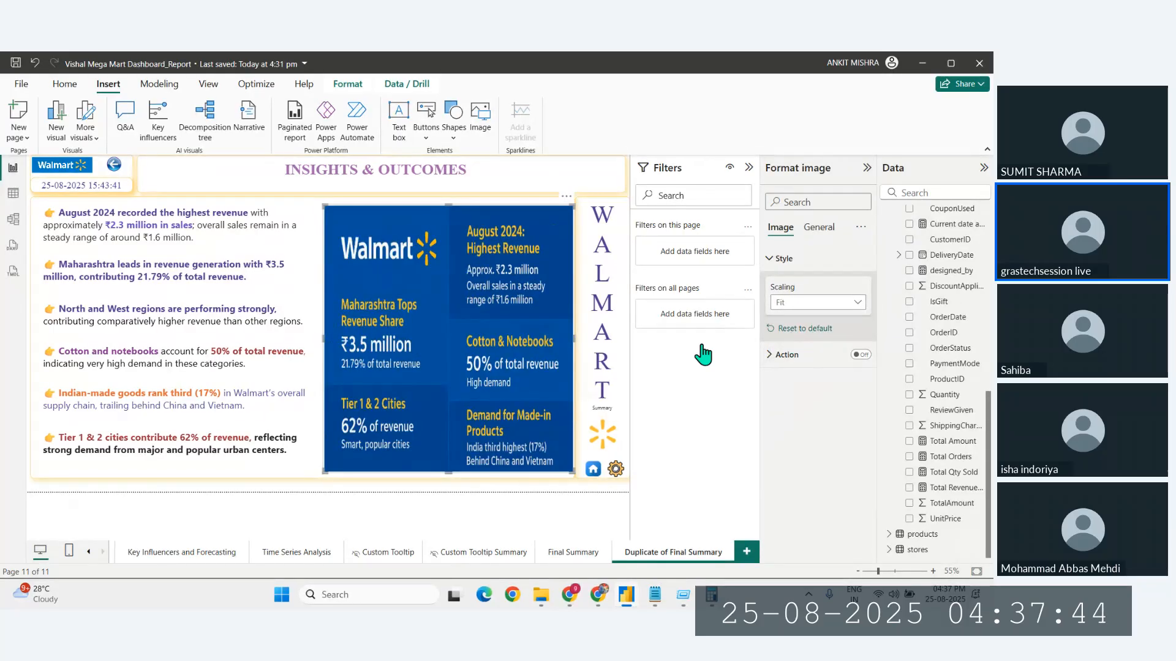
Step: Delete the infographic image beside the insight bullets
click(460, 473)
click(535, 276)
key(Delete)
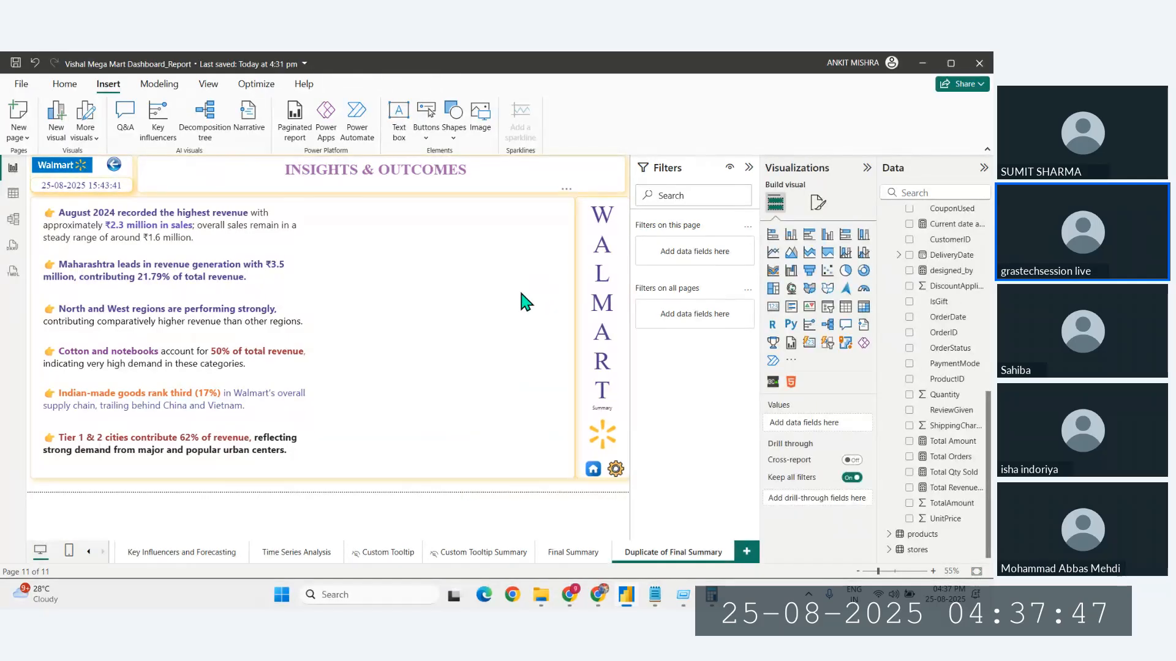
Step: Duplicate the Tier 1 & 2 cities text box, place it beside the August 2024 bullet and resize it to three lines of text
click(277, 447)
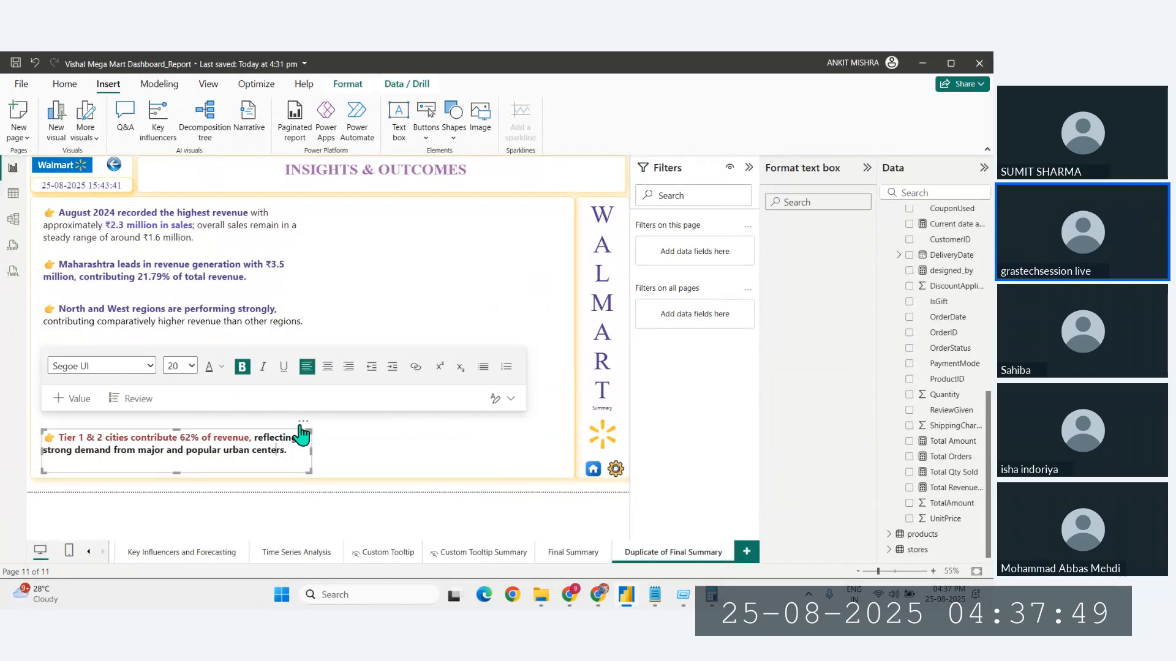
click(303, 422)
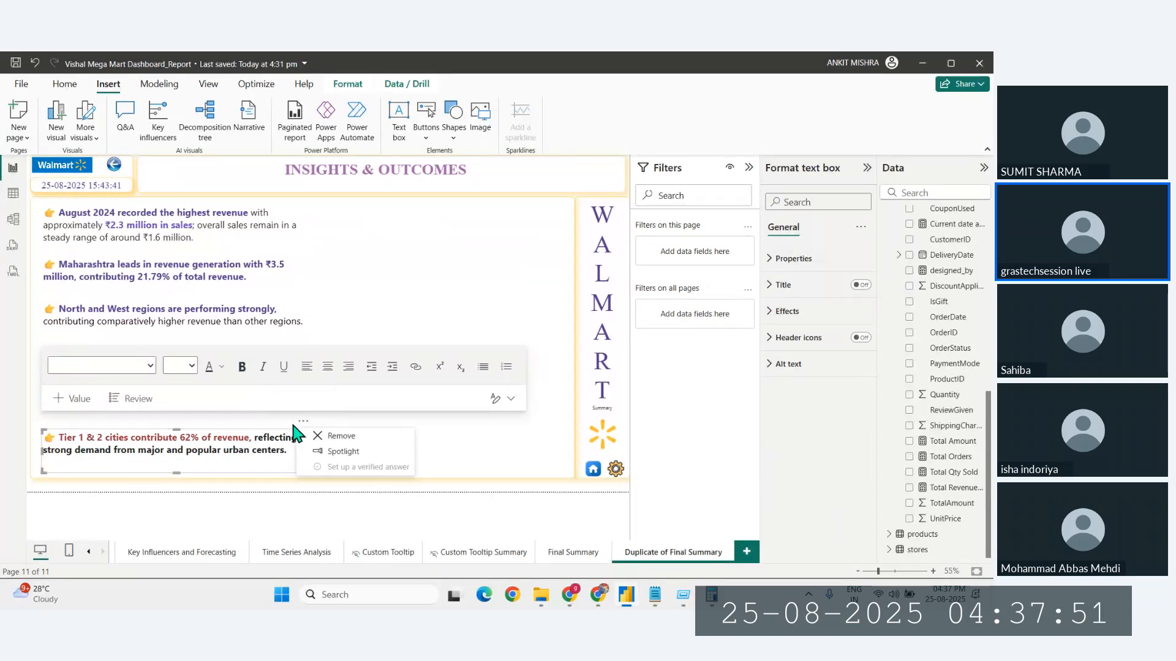
key(ctrl+v)
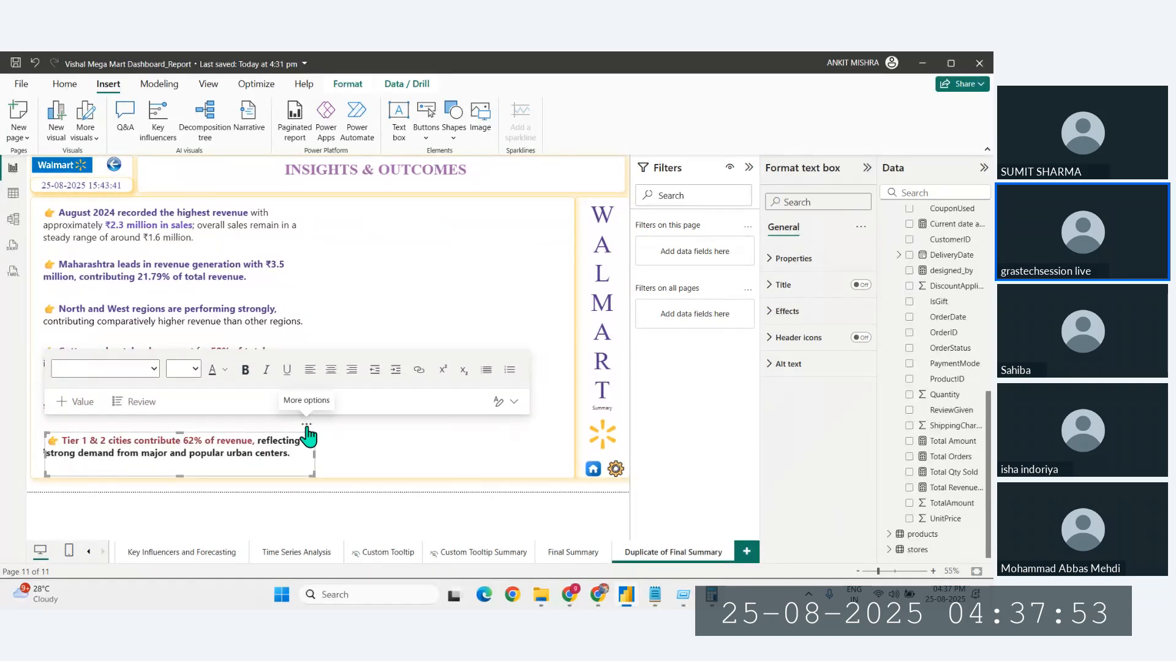
drag(309, 437, 564, 201)
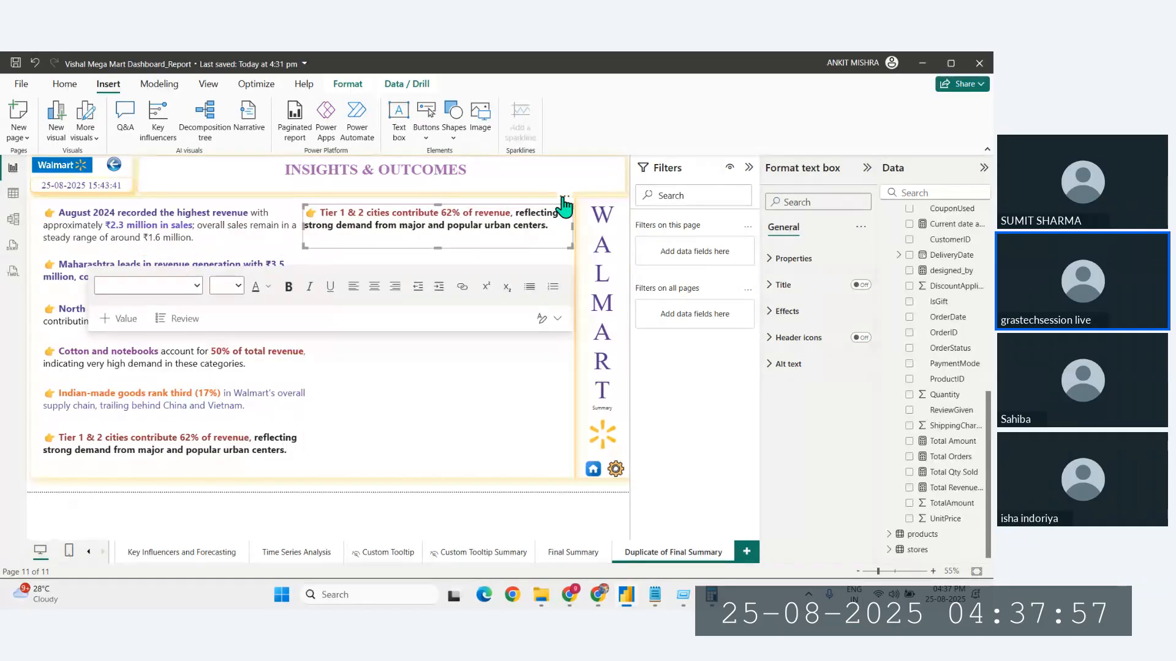
click(564, 196)
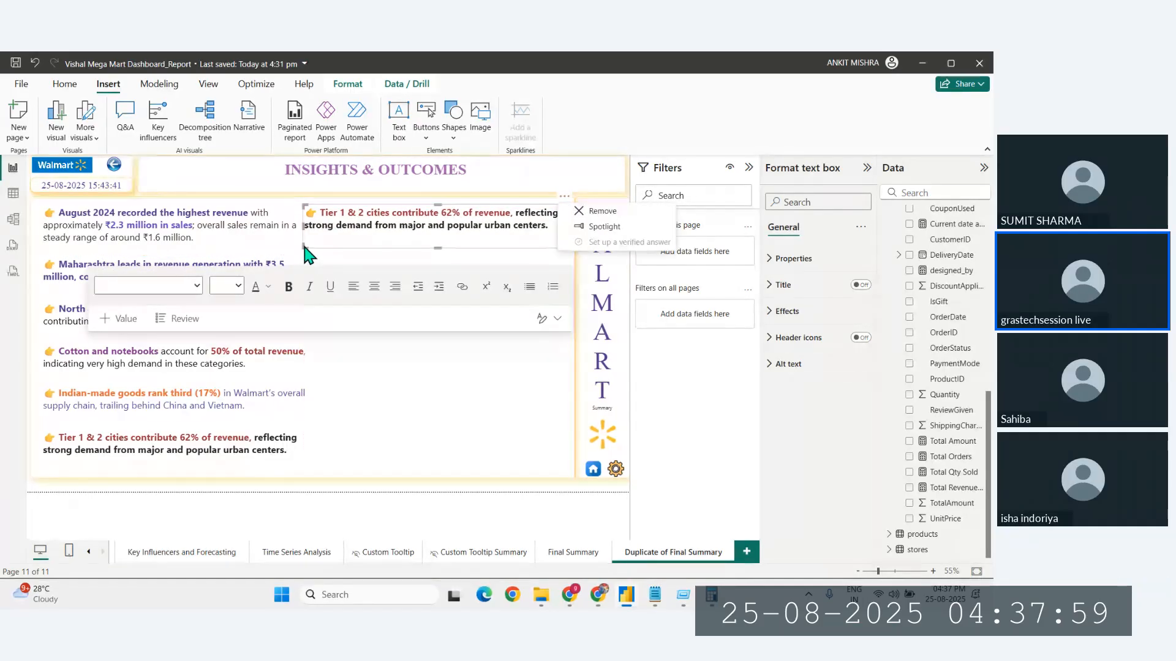
mouse_move(303, 248)
mouse_down()
mouse_move(333, 247)
mouse_move(320, 244)
mouse_up()
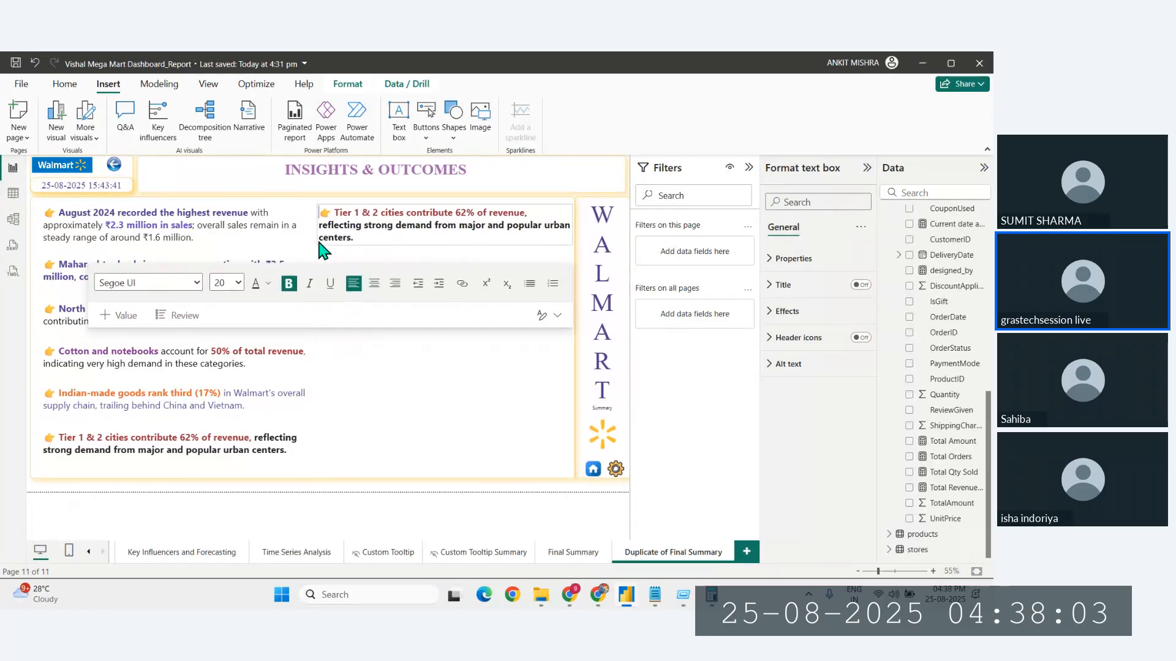
drag(445, 244, 445, 254)
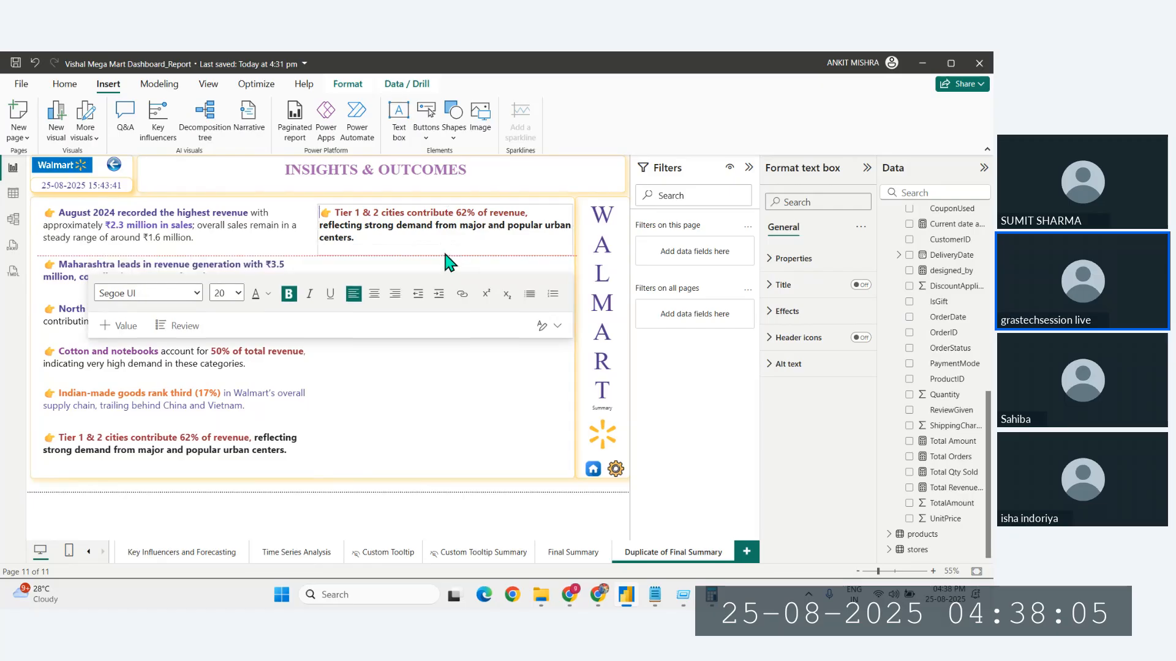
Step: Replace the duplicated bullet's text after the hand icon with the Tier 3 and Tier 4 cities sentence copied from the Notepad notes
click(655, 594)
click(521, 453)
triple_click(382, 417)
key(ctrl+c)
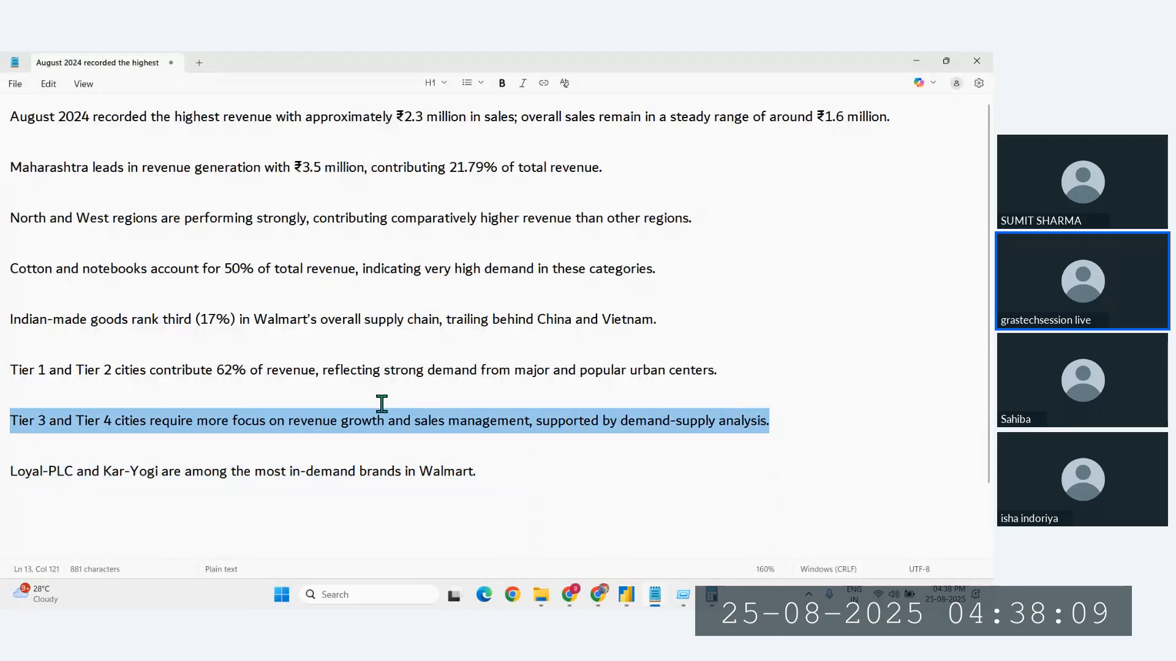
click(626, 595)
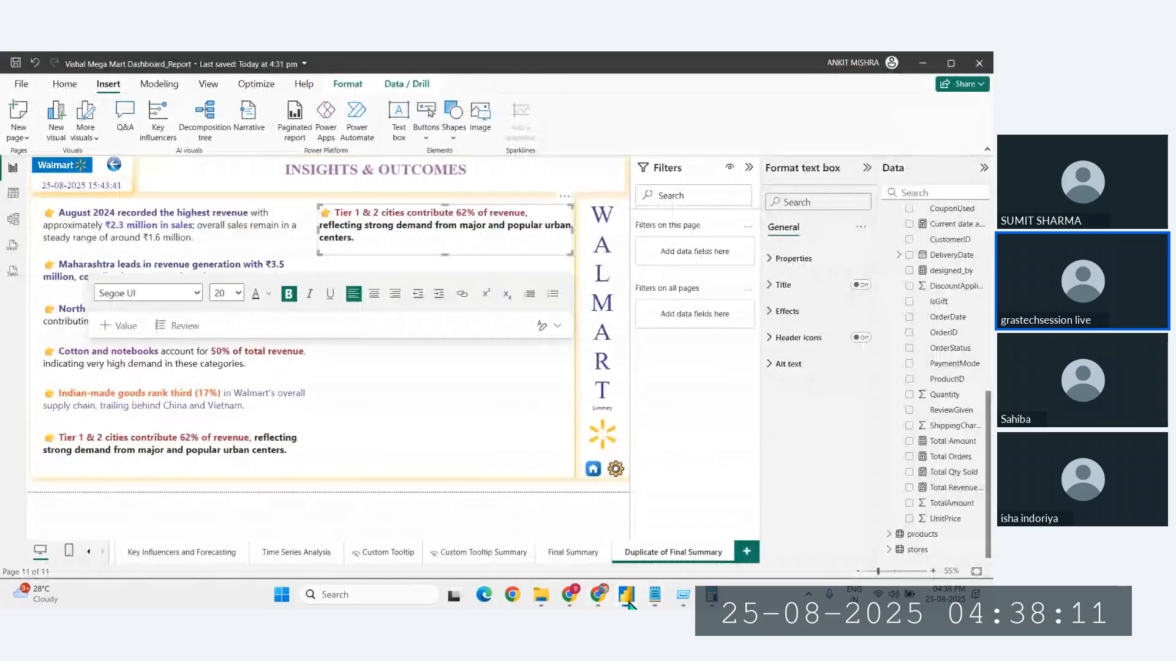
drag(370, 236, 336, 215)
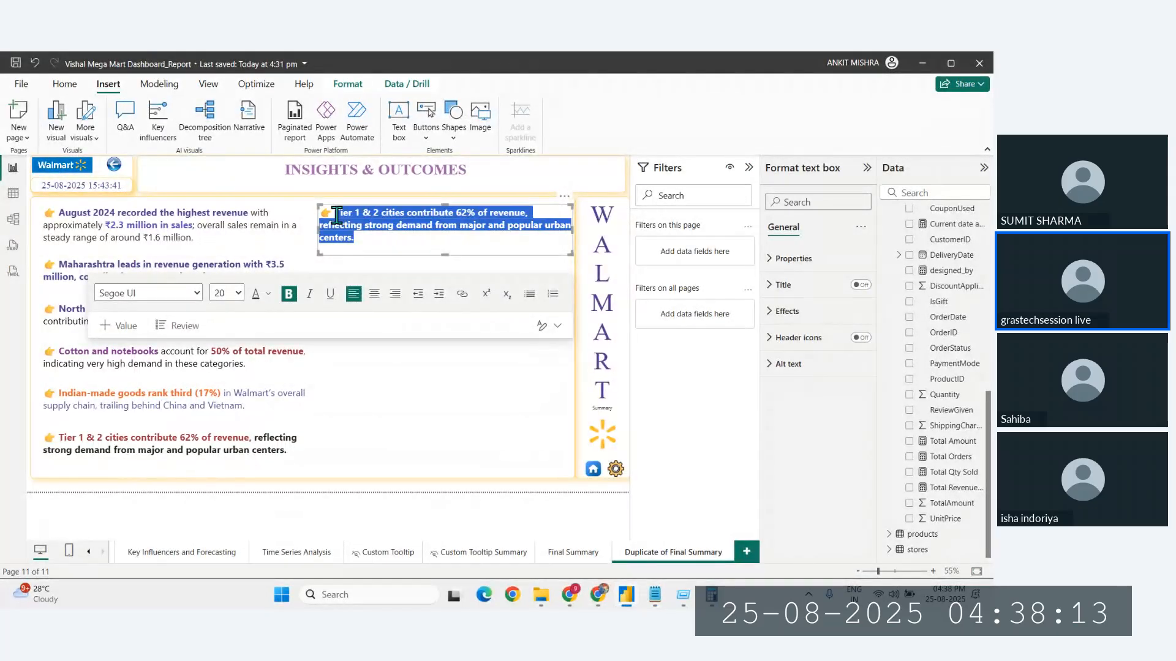
key(ctrl+v)
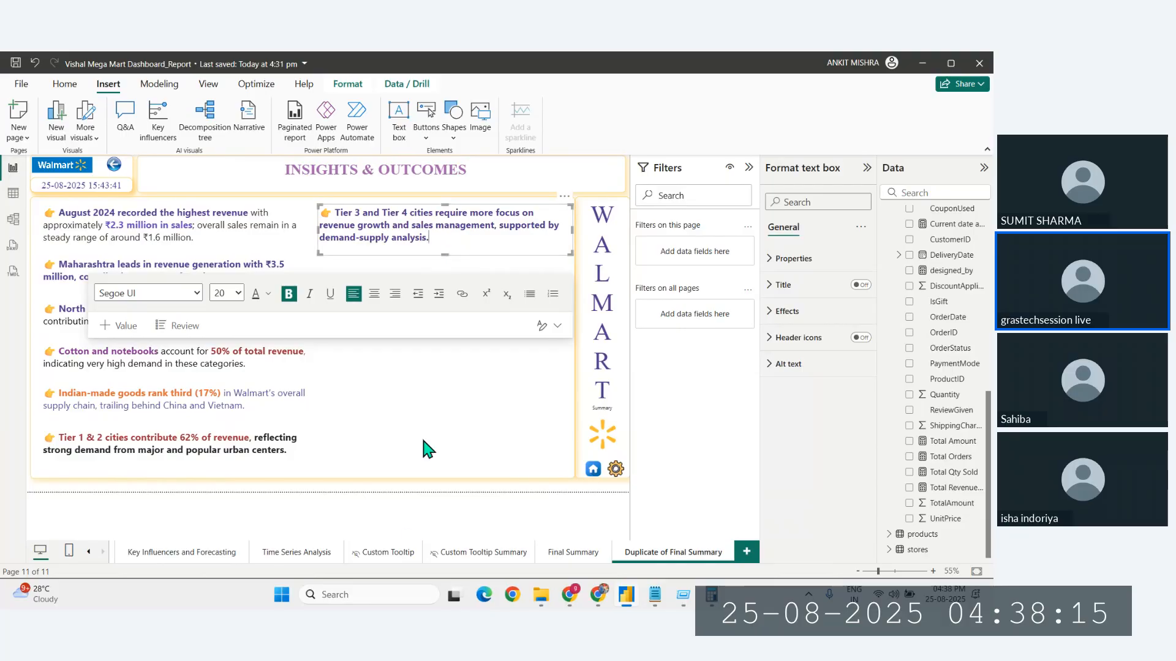
click(353, 487)
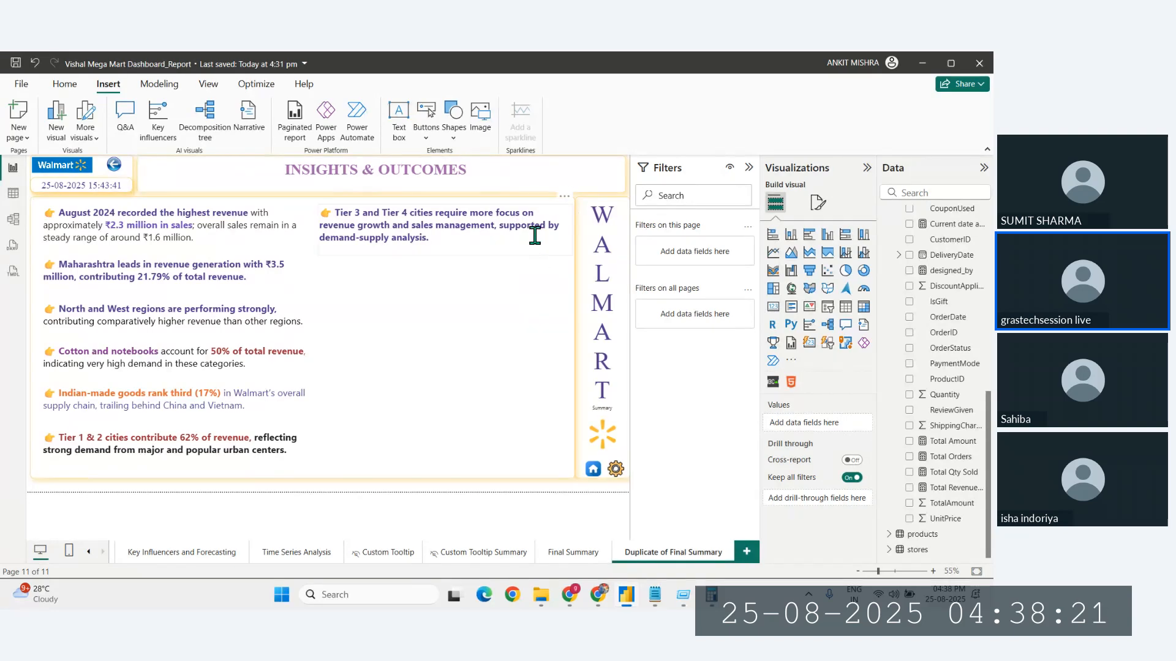
Step: Duplicate the Tier 3 and Tier 4 cities text box and place the copy directly below it, level with the Maharashtra bullet
click(566, 213)
click(564, 197)
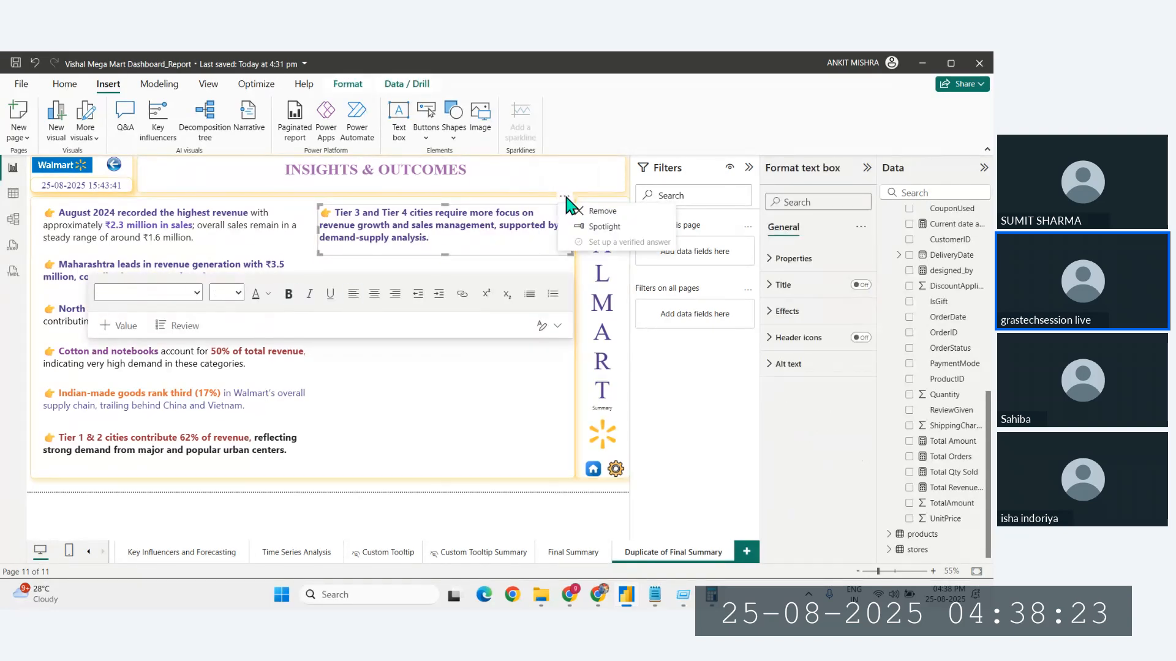
key(ctrl+v)
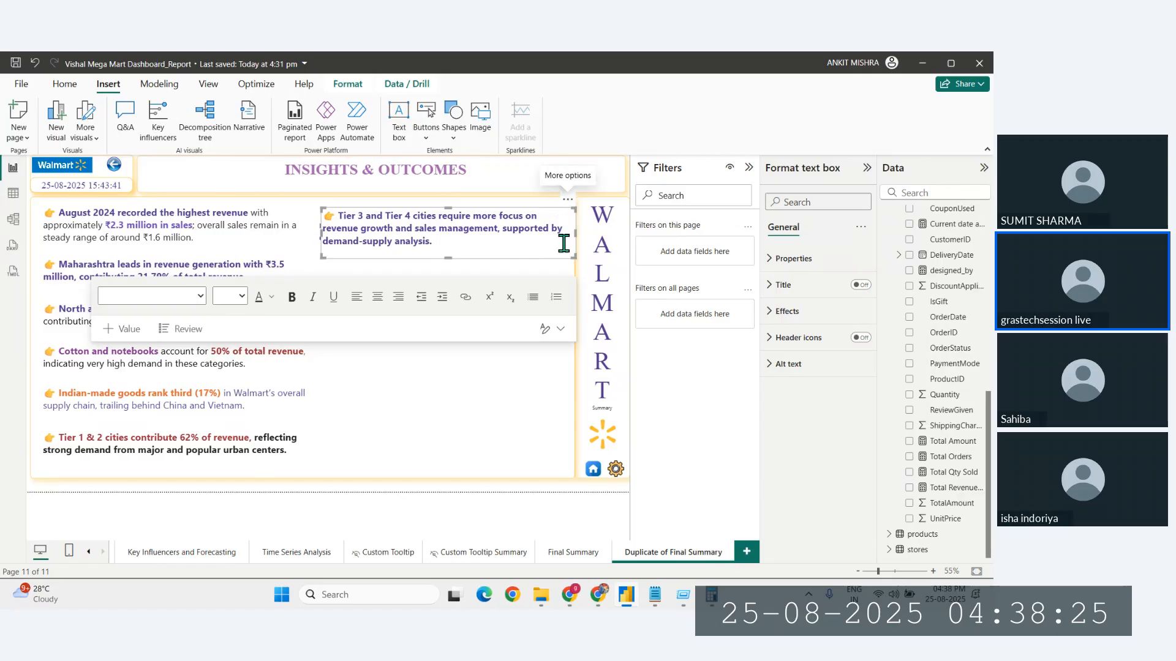
drag(564, 203, 560, 251)
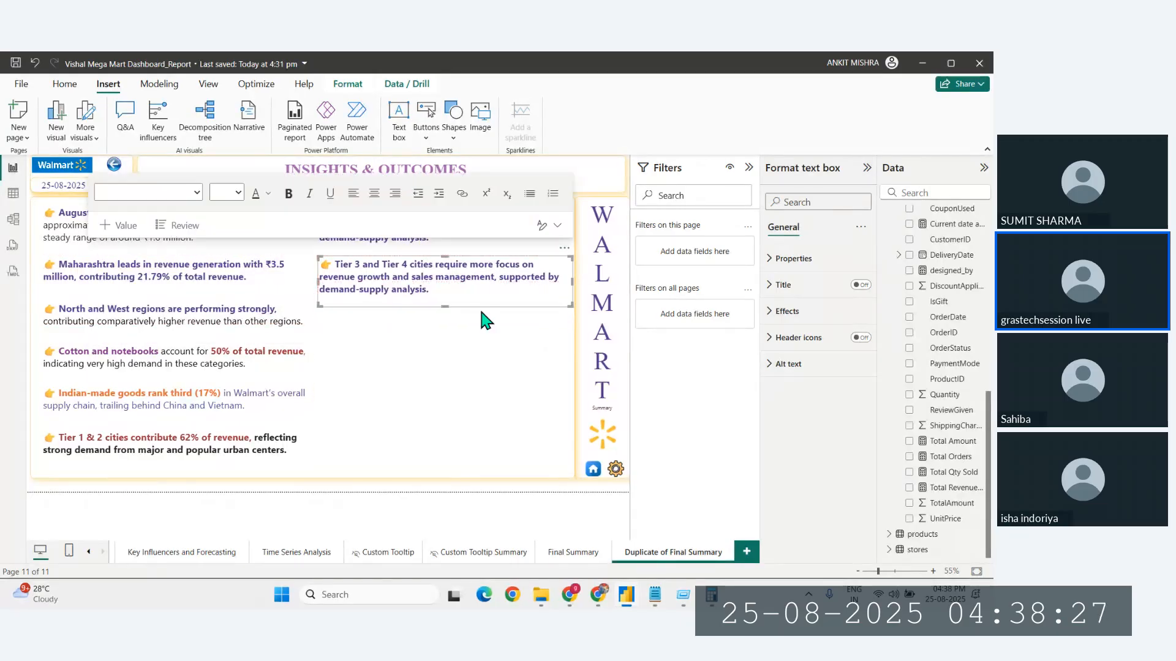
Step: Replace the lower copy's text after the hand icon with the Loyal-PLC and Kar-Yogi brands sentence copied from the Notepad notes
mouse_move(654, 595)
click(708, 560)
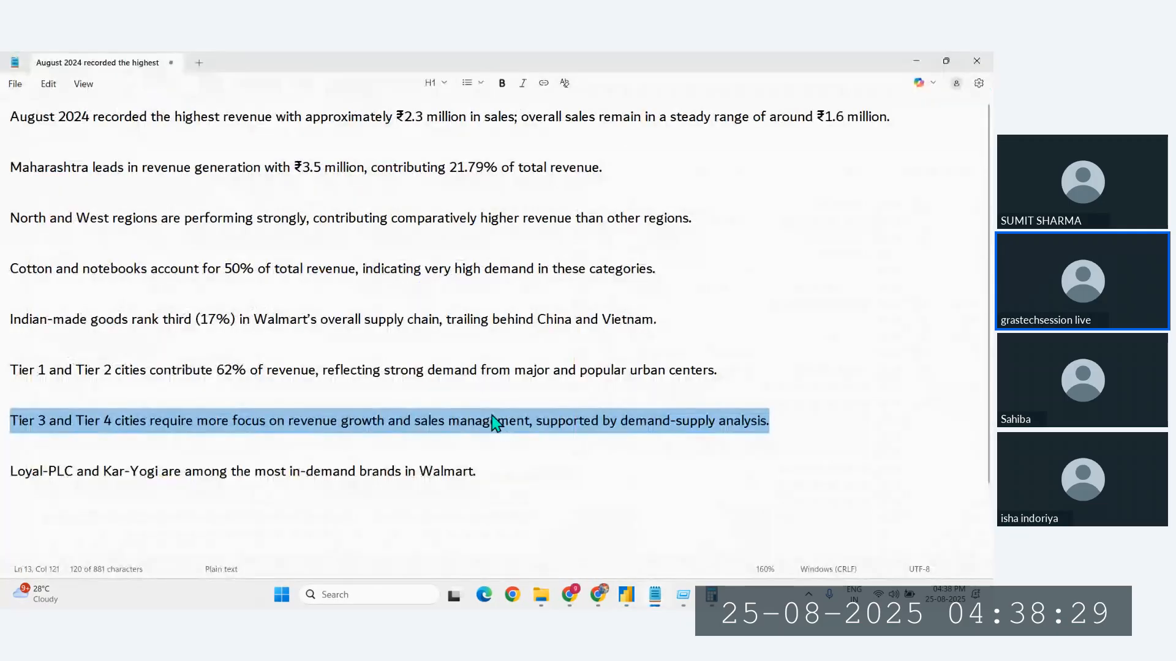
drag(491, 470, 1, 480)
key(ctrl+c)
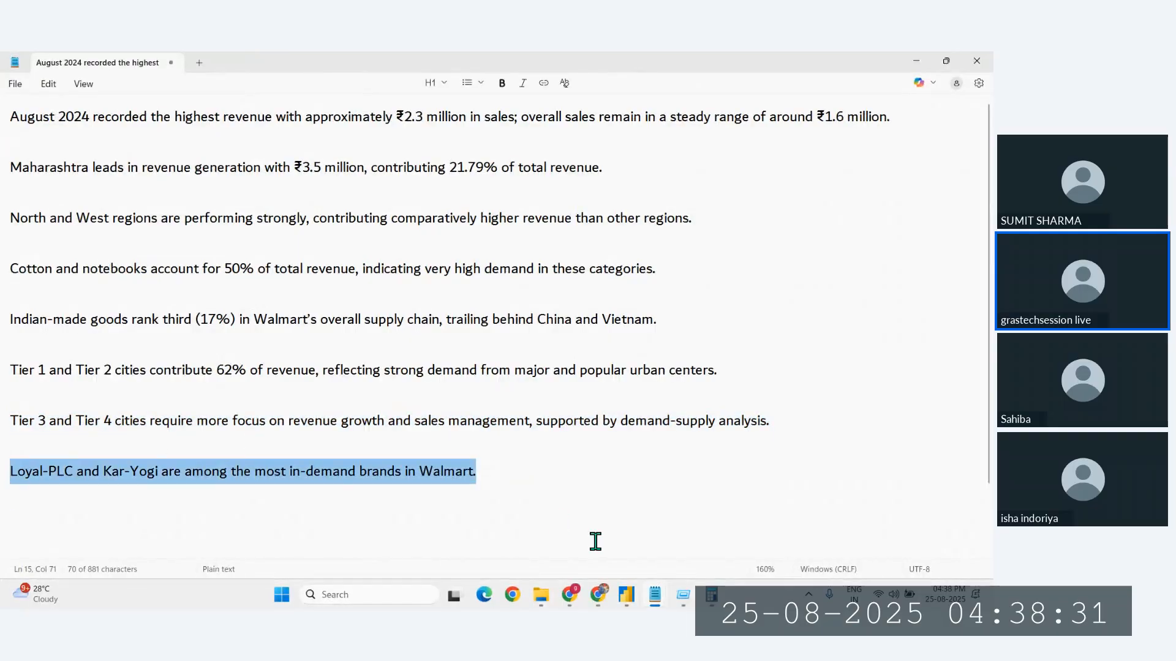
click(626, 594)
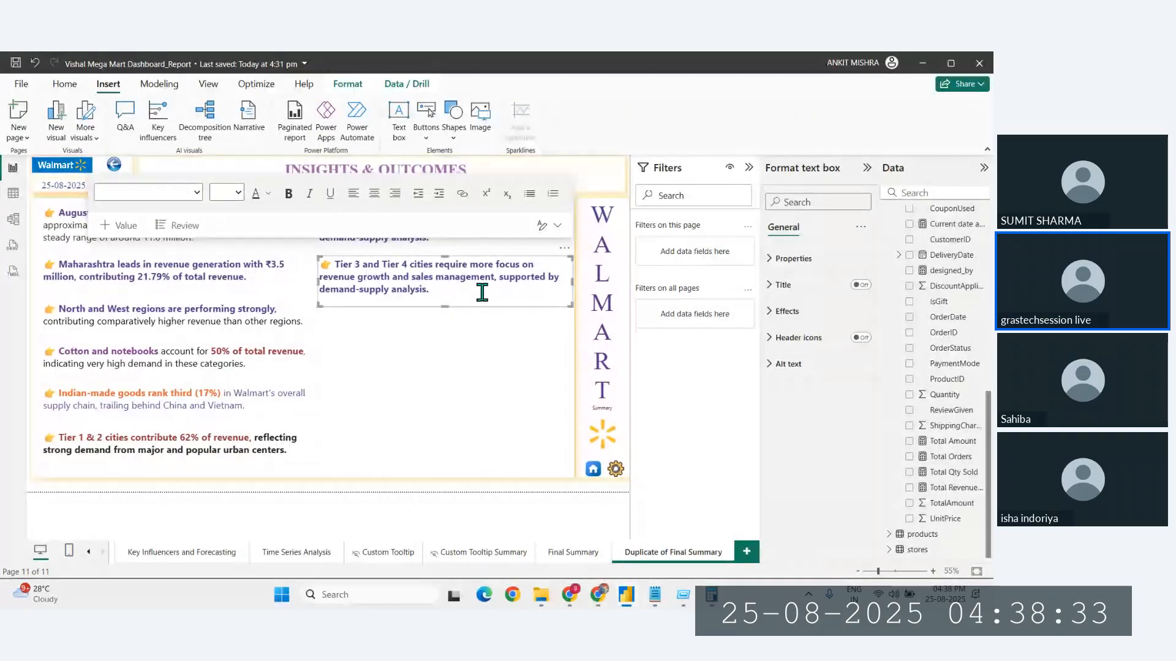
drag(456, 292, 339, 267)
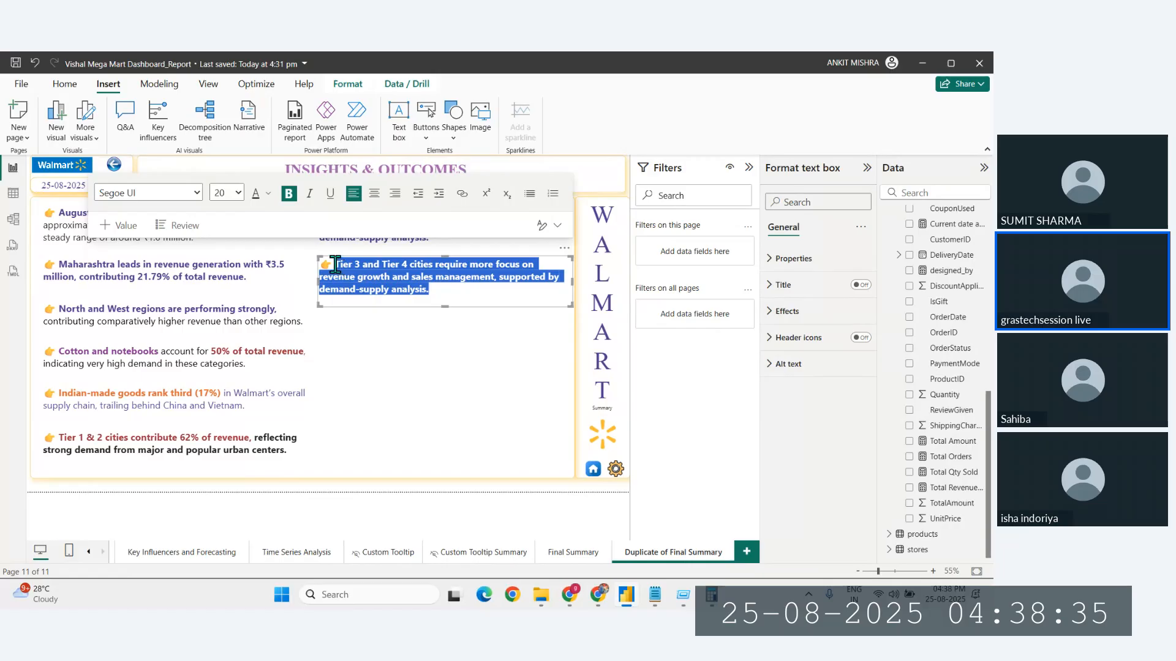
key(ctrl+v)
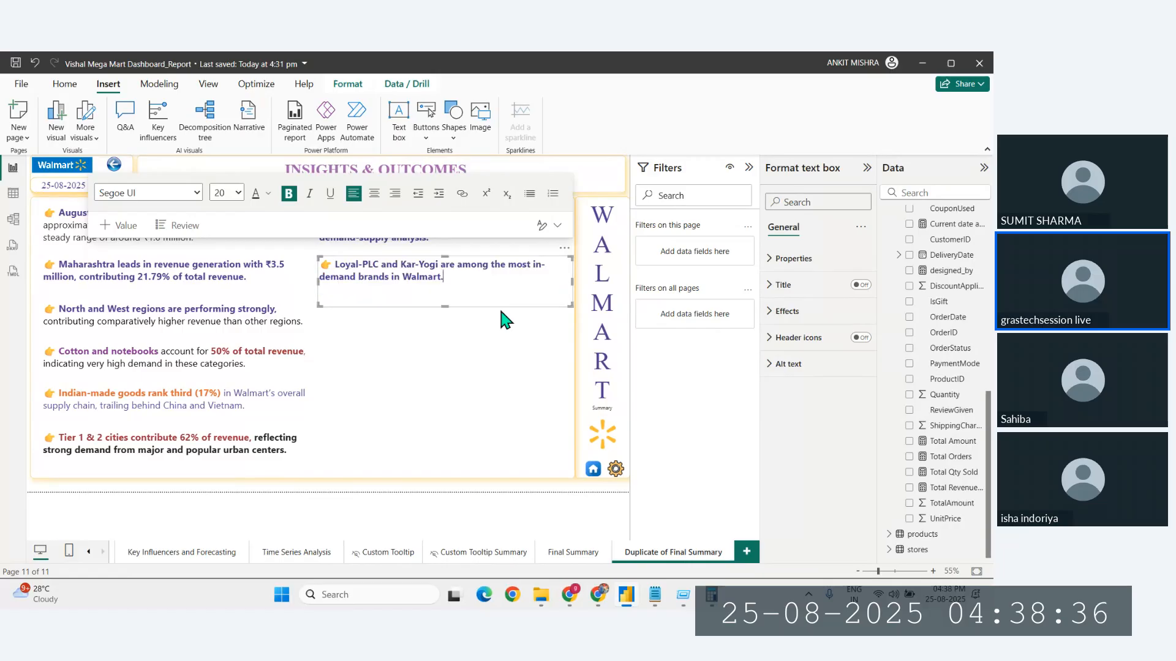
click(405, 493)
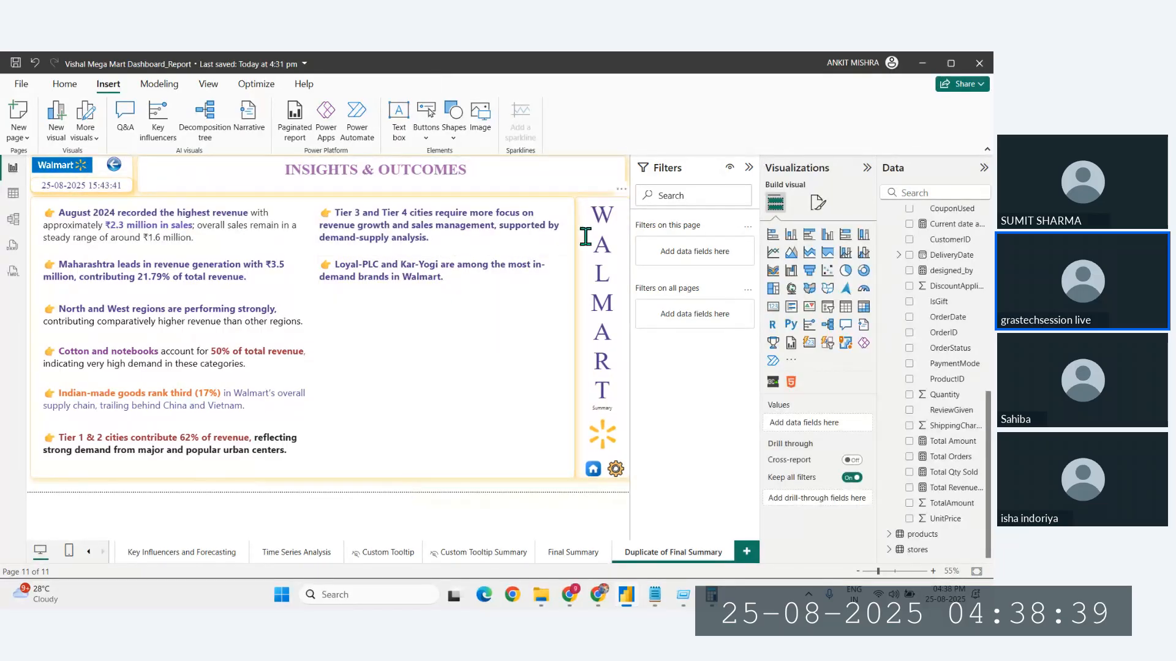
Step: Duplicate the Loyal-PLC and Kar-Yogi text box and place the copy level with the North and West regions bullet
click(544, 263)
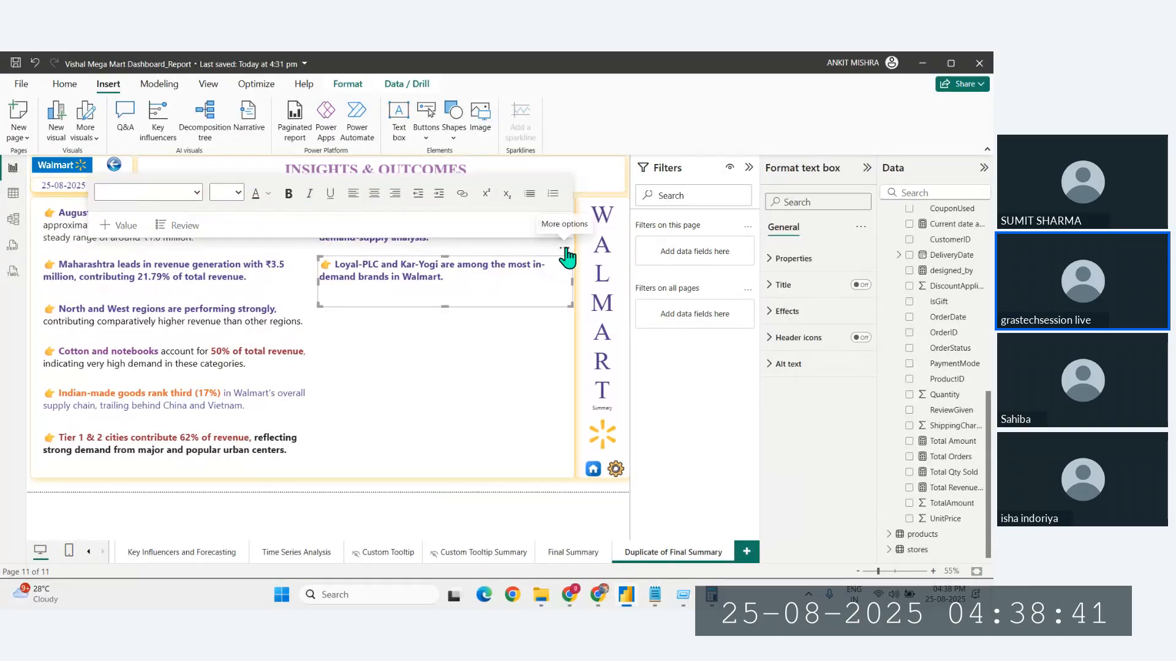
click(565, 249)
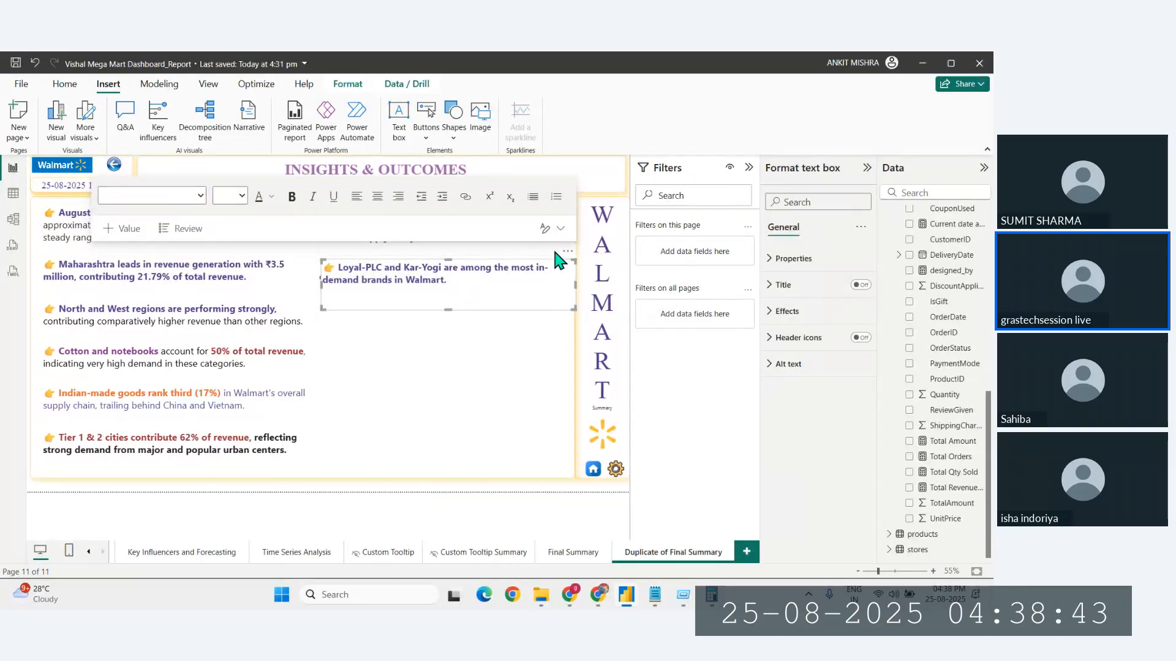
drag(567, 250, 568, 302)
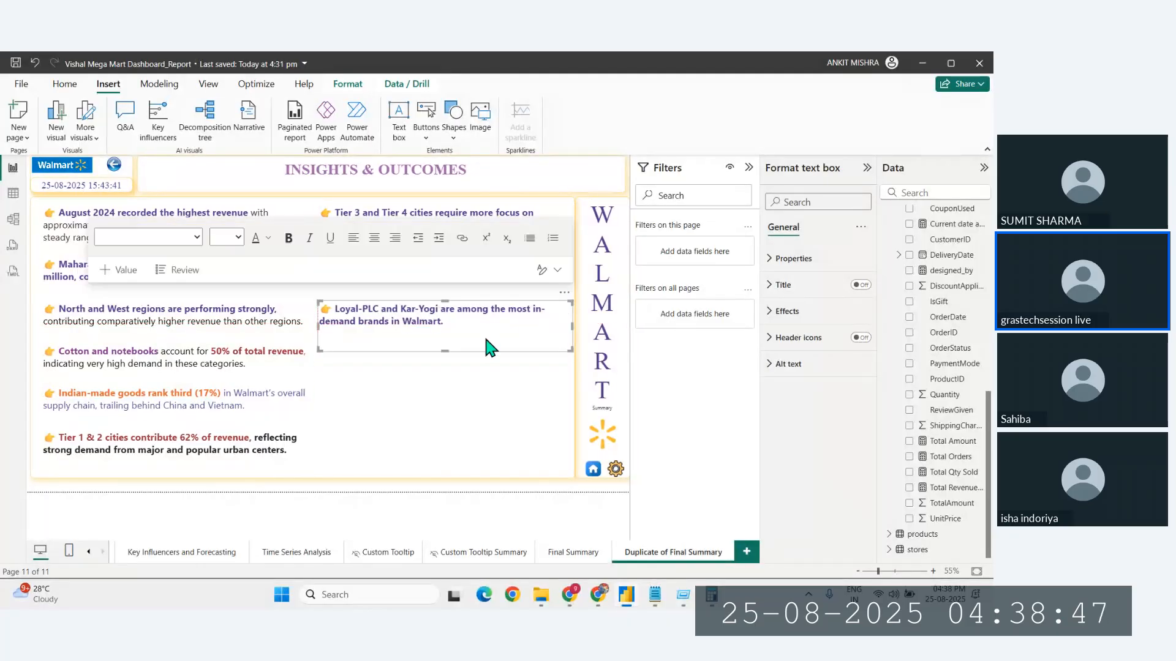
Step: Duplicate the Tier 3 and Tier 4 cities text box and place the copy level with the Cotton and notebooks bullet
click(463, 330)
ctrl+click(450, 290)
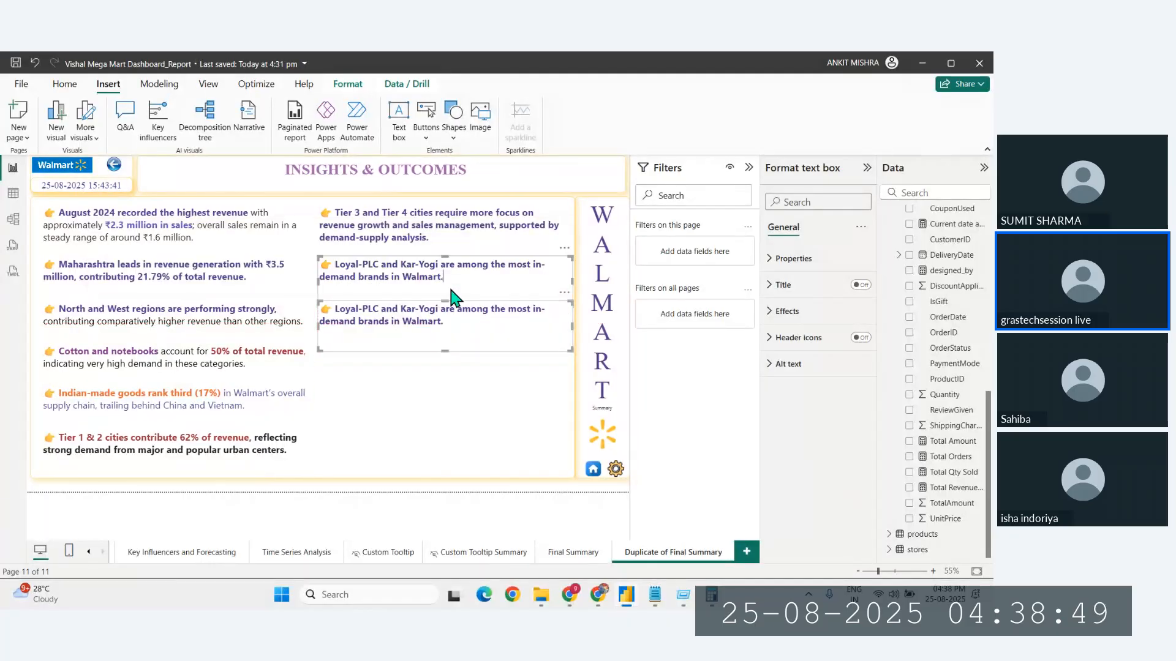
ctrl+click(445, 231)
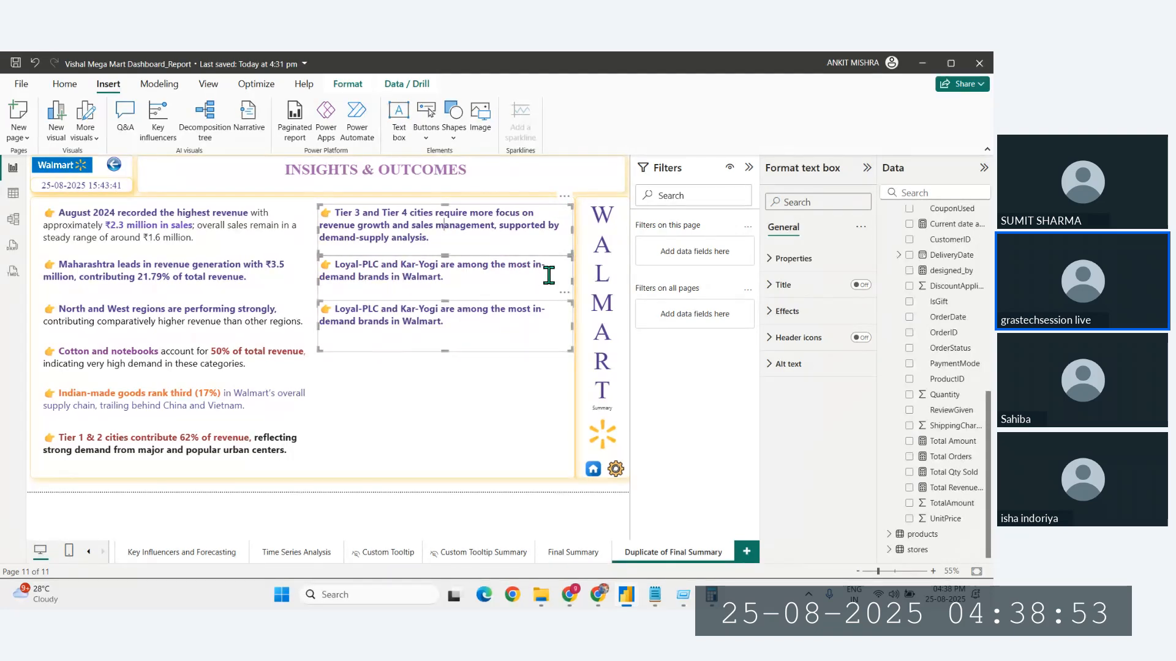
click(564, 197)
click(506, 225)
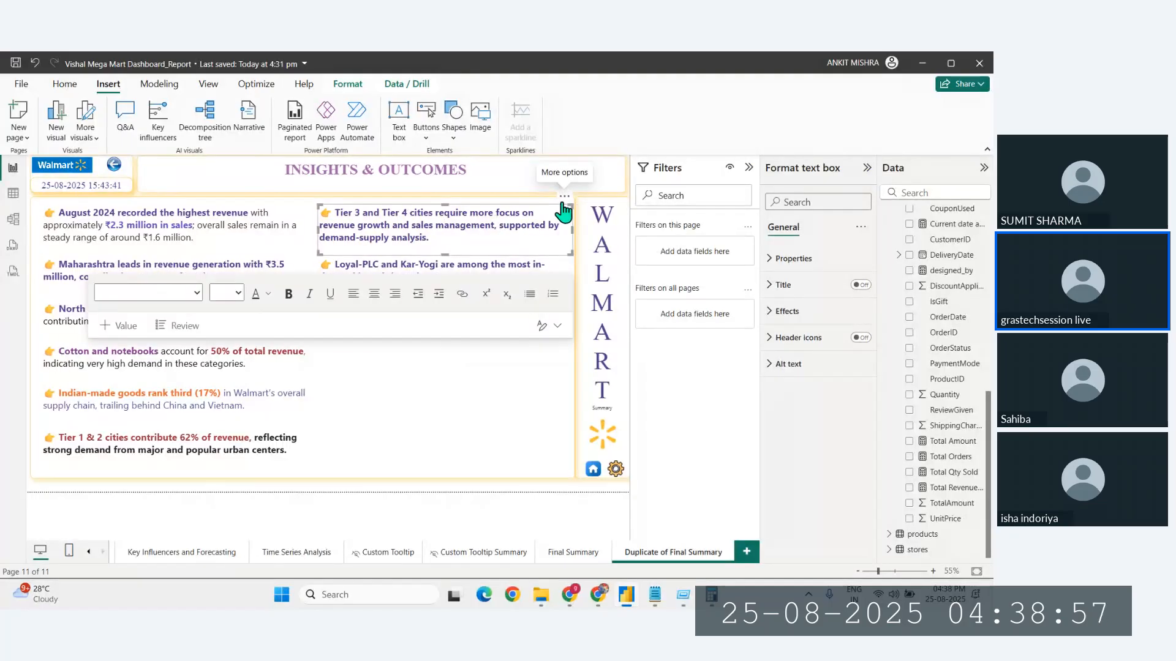
click(564, 197)
click(514, 231)
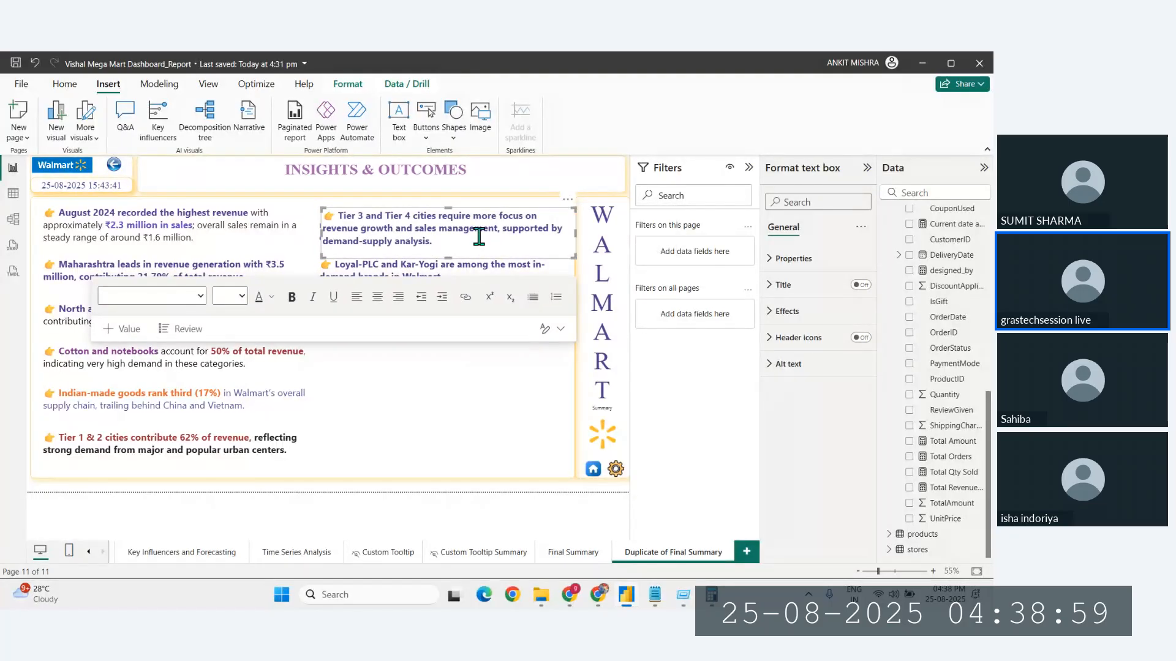
drag(564, 201, 560, 342)
drag(559, 336, 563, 337)
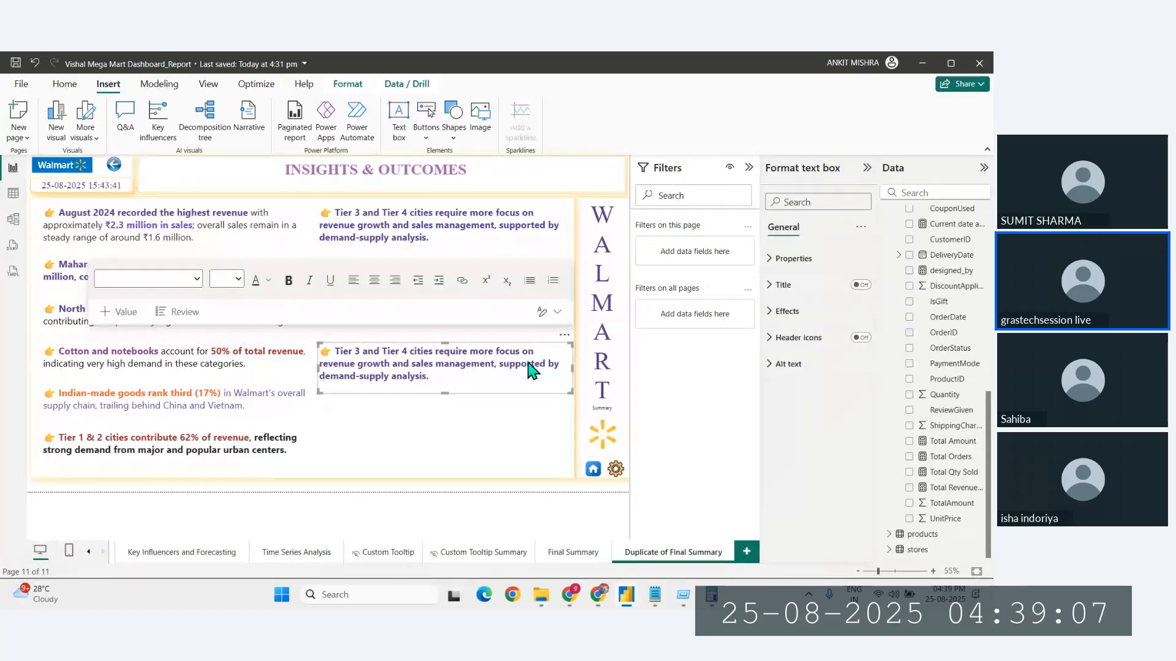
click(442, 488)
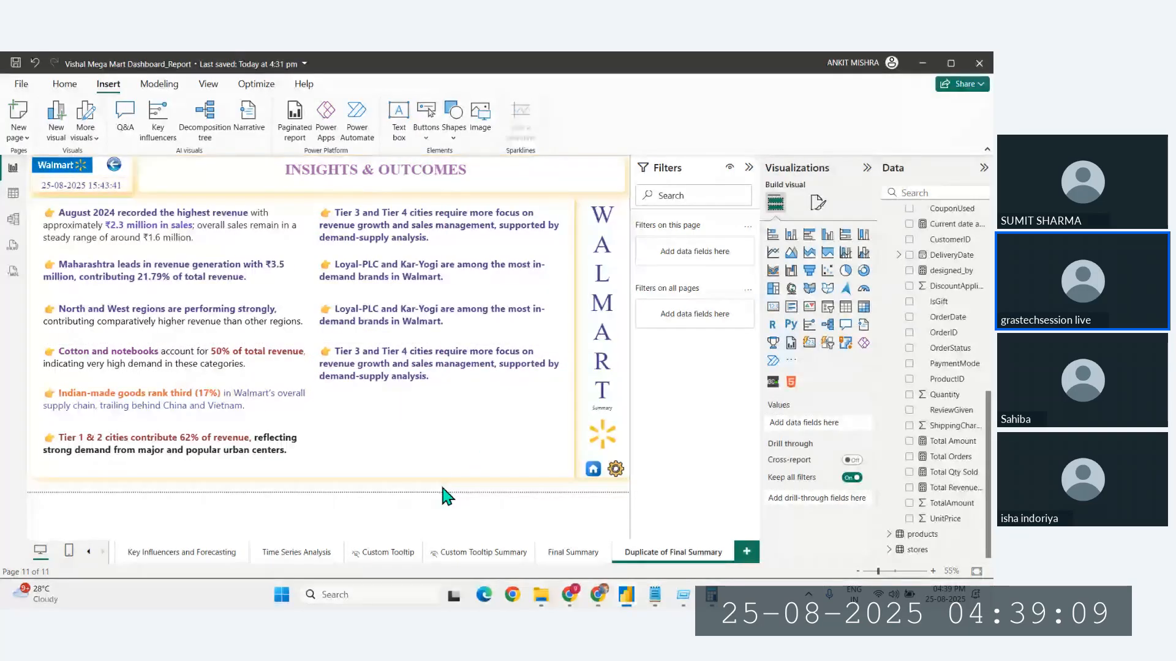
Step: Duplicate the Tier 3 and Tier 4 cities text box again and place it below the previous copy, between the Indian-made goods and Tier 1 & 2 rows
click(490, 245)
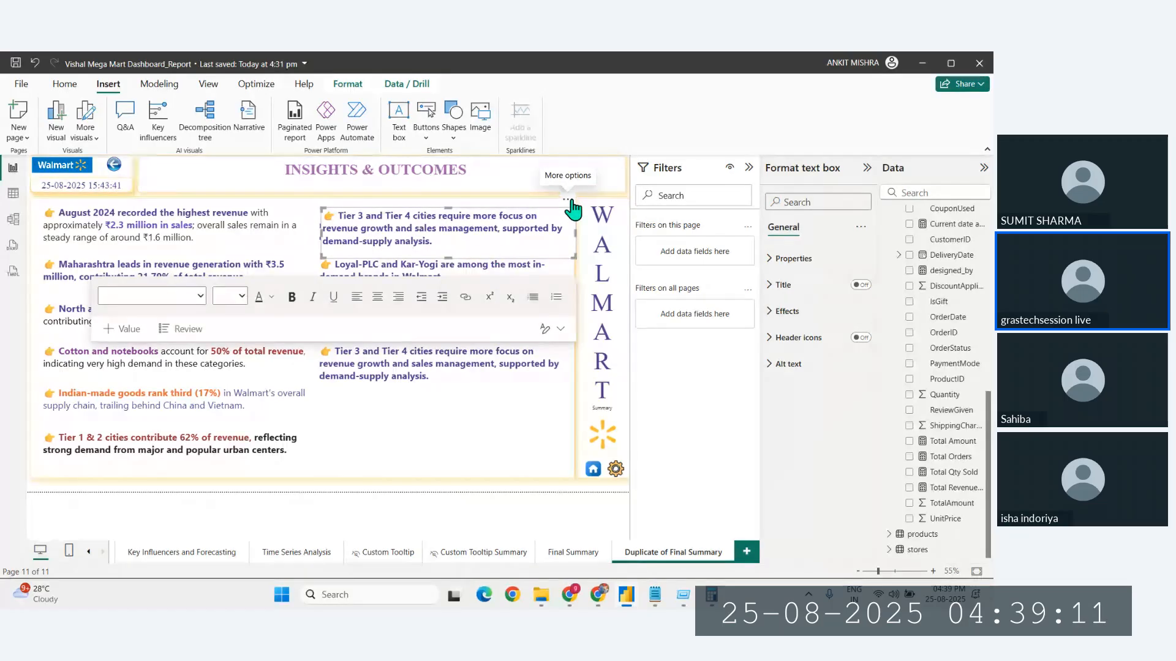
drag(572, 201, 570, 386)
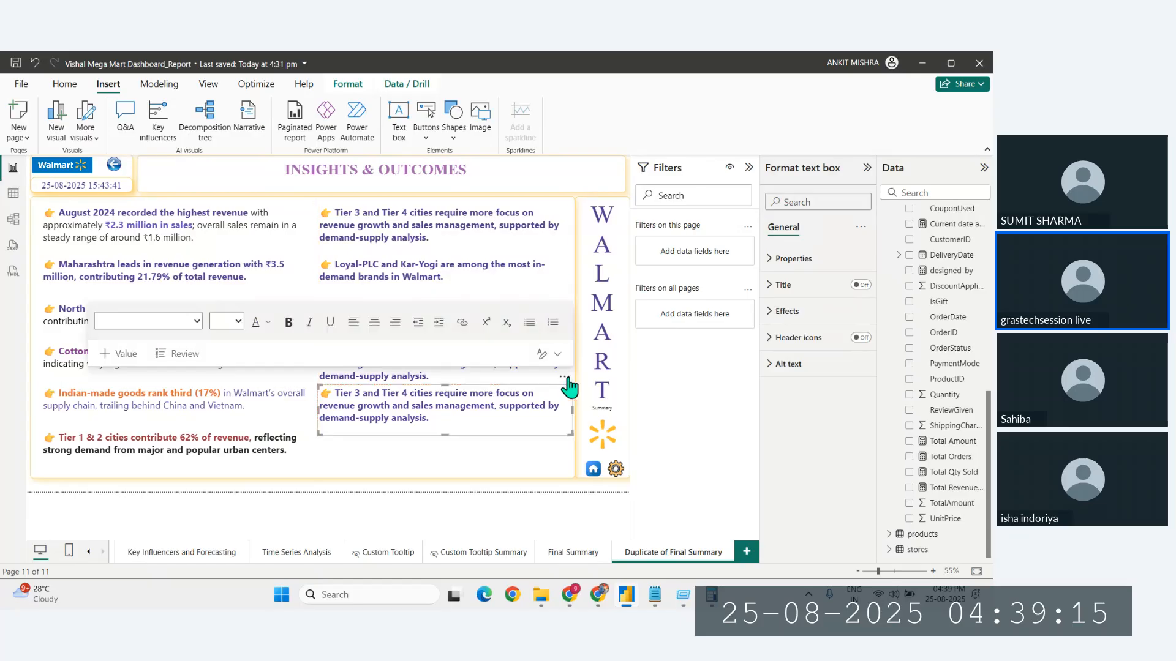
click(439, 483)
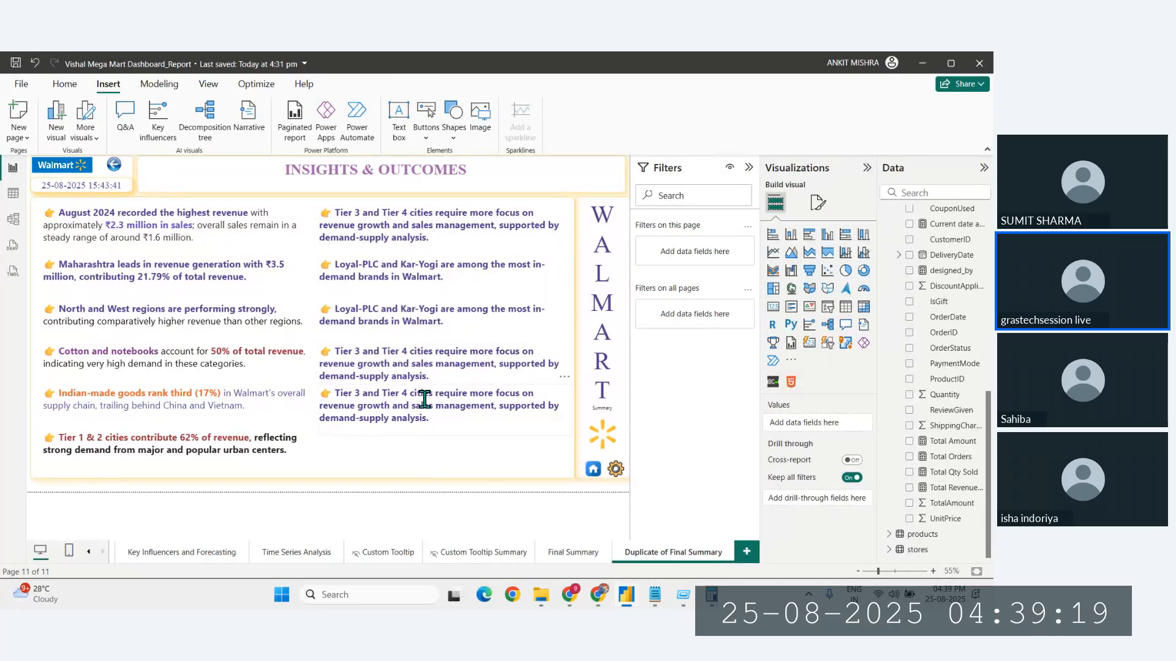
click(561, 397)
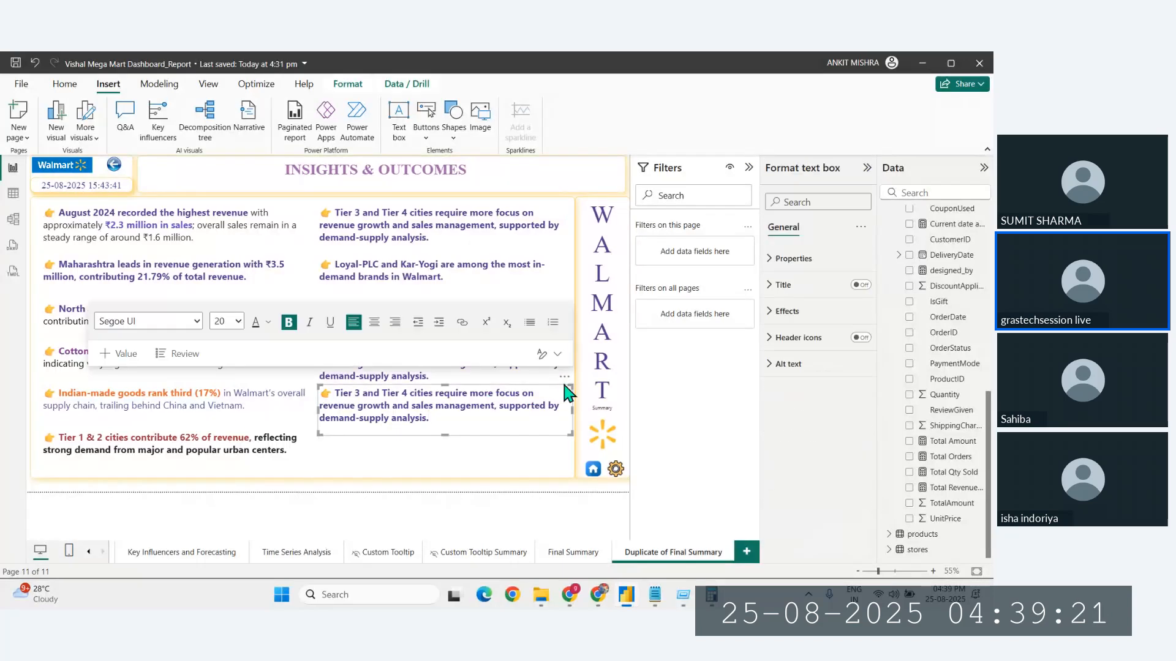
drag(567, 392, 564, 407)
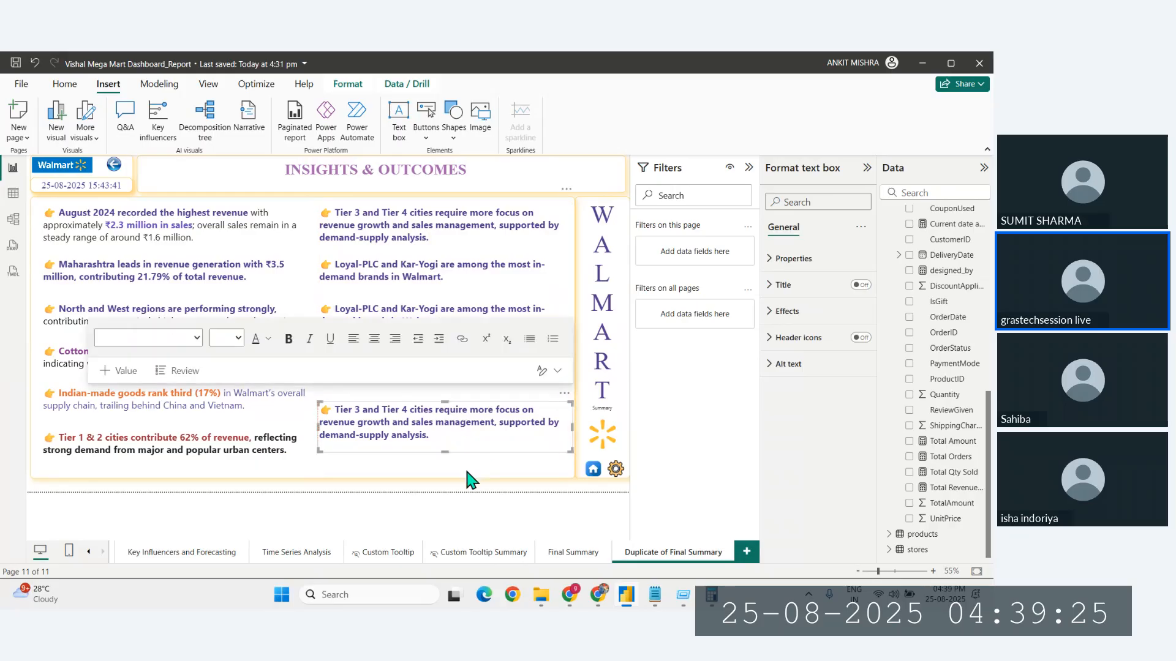
click(452, 481)
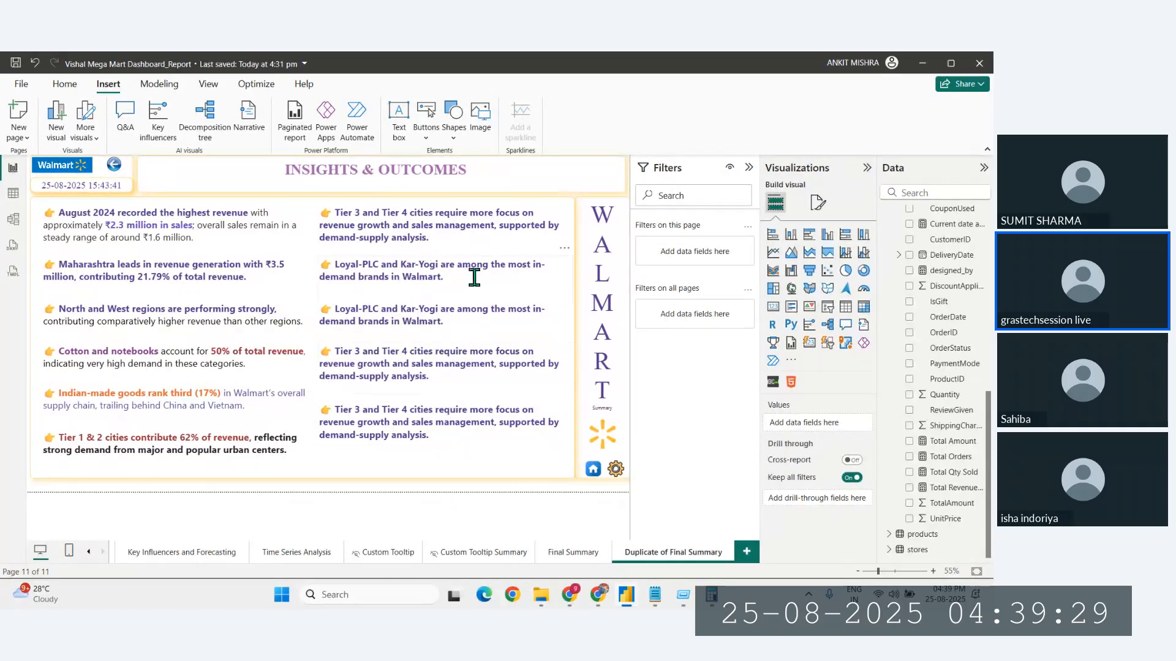
Step: Colour the sentence after the hand icon pink in the upper Loyal-PLC and Kar-Yogi text box
click(457, 277)
drag(456, 277, 336, 268)
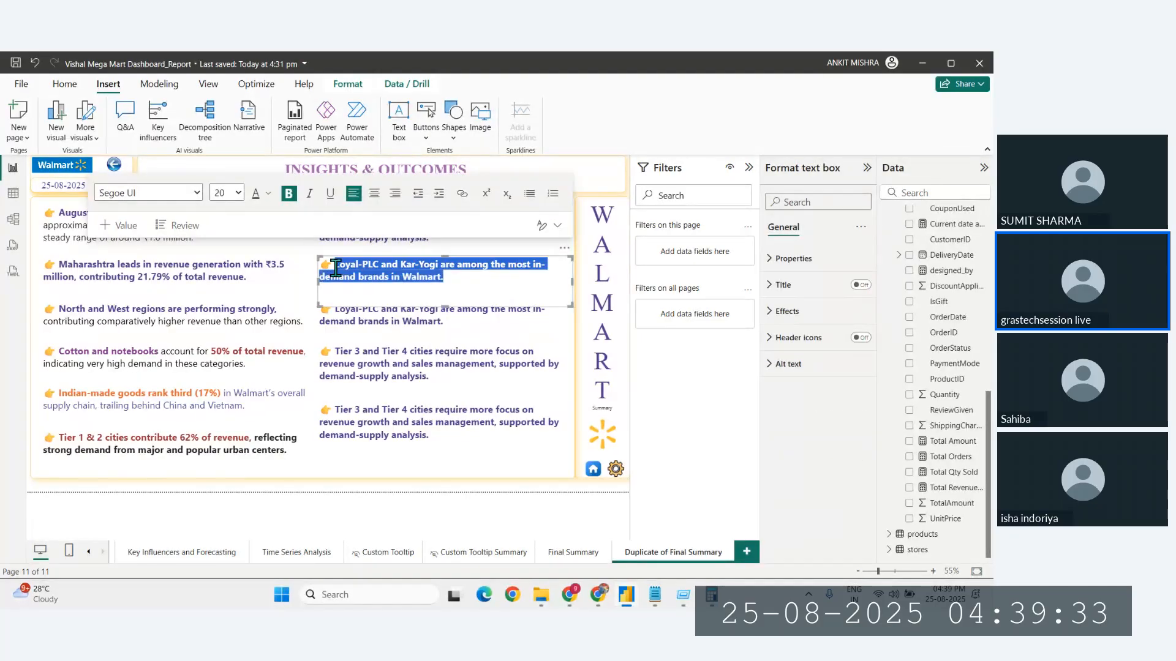
click(487, 279)
drag(449, 279, 334, 262)
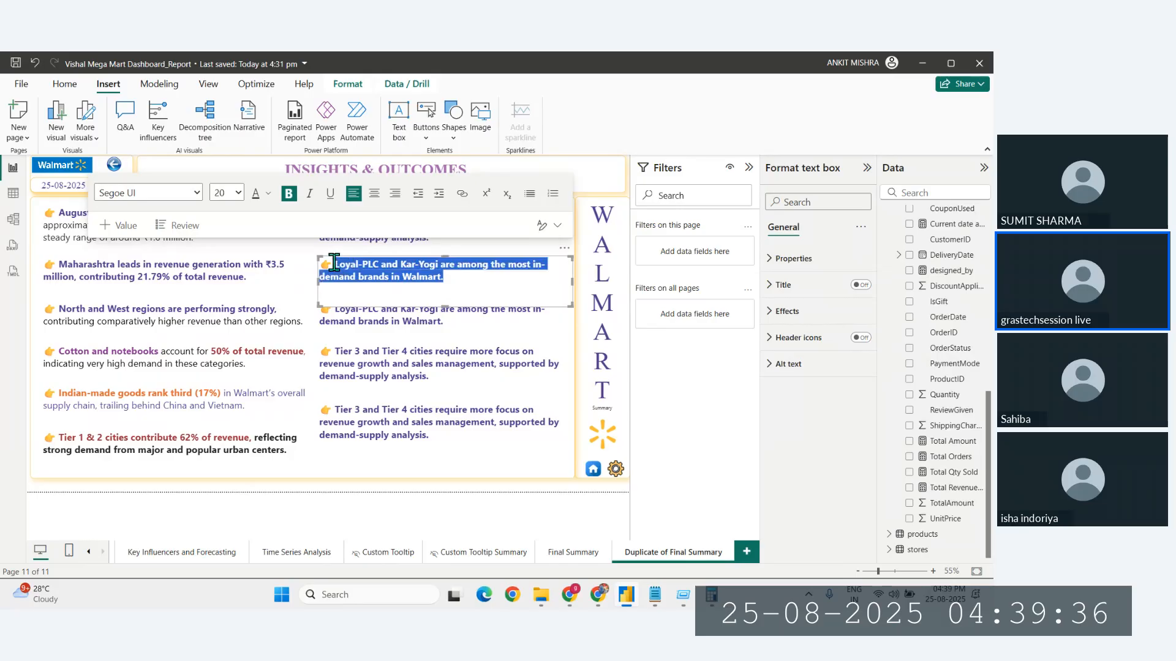
click(268, 194)
click(408, 322)
click(463, 341)
click(388, 483)
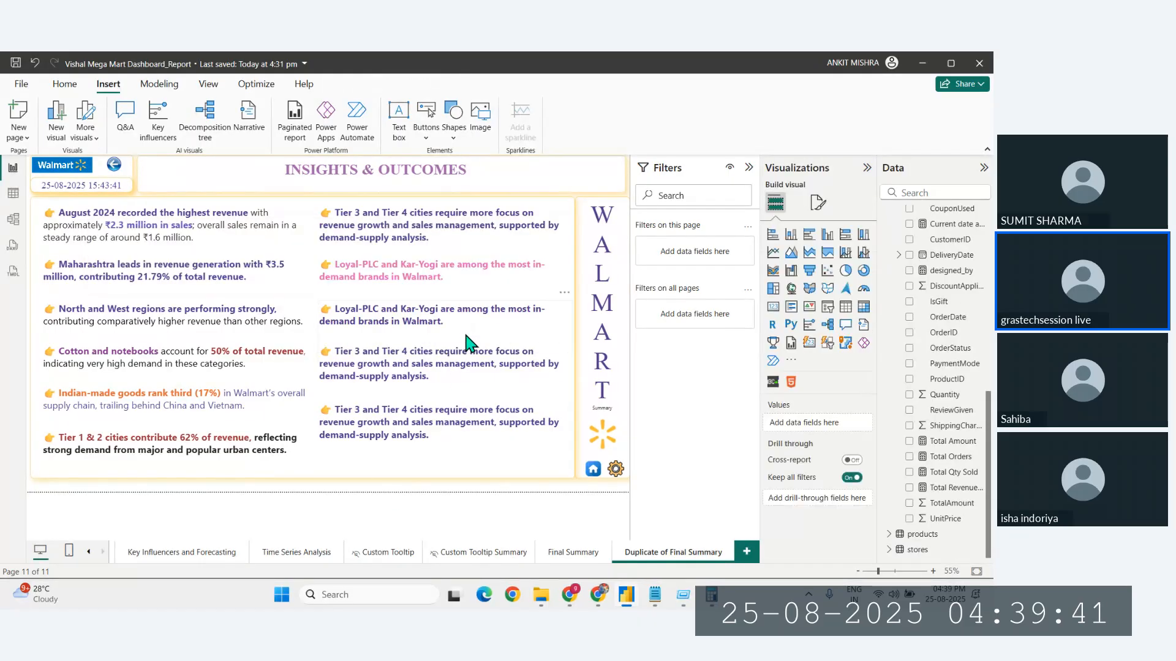
Step: Look through the Key Influencers and Forecasting, Dashboard, Top and Bottom Analysis and Analysis By Customers pages for further insights
click(452, 321)
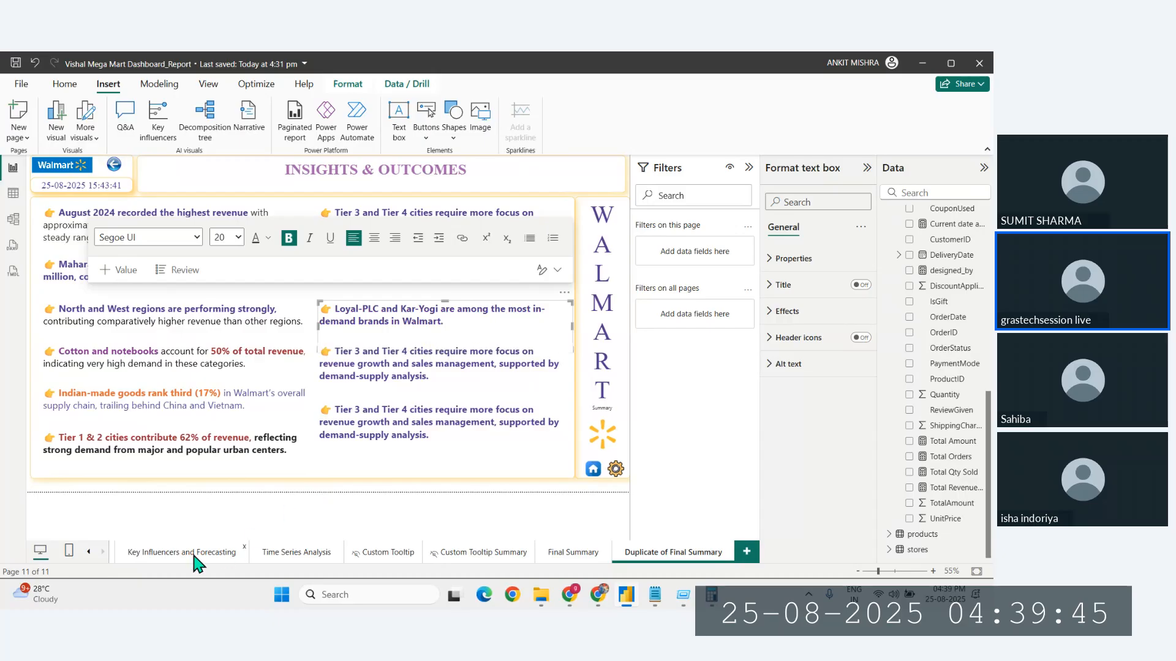
click(156, 554)
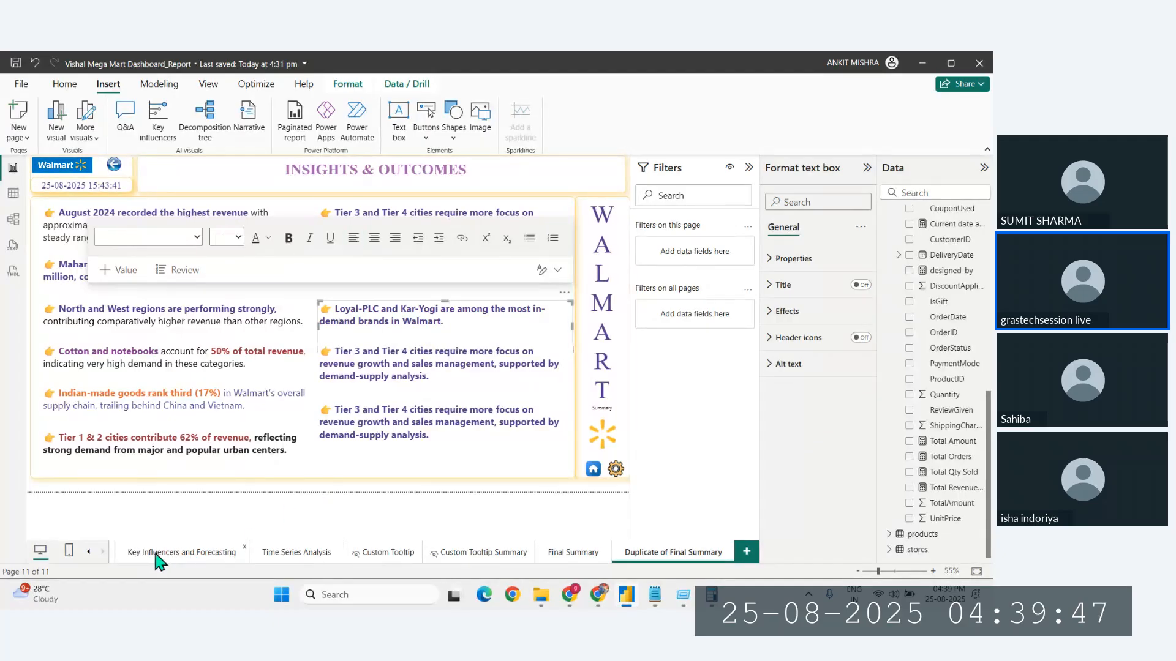
click(89, 553)
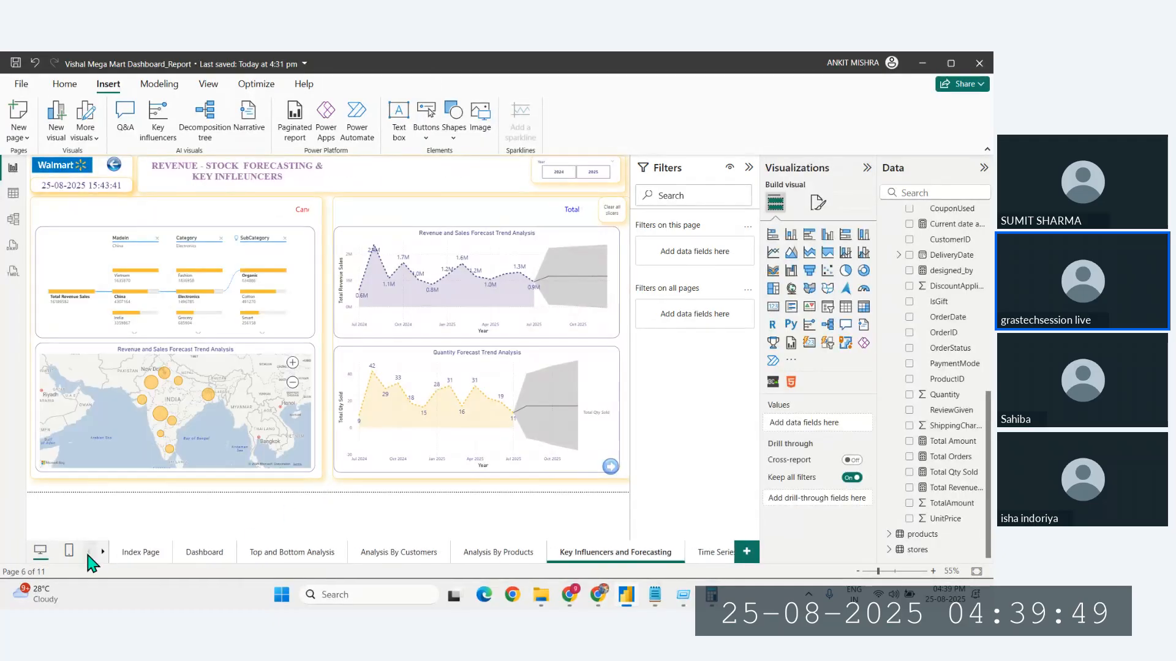
click(210, 555)
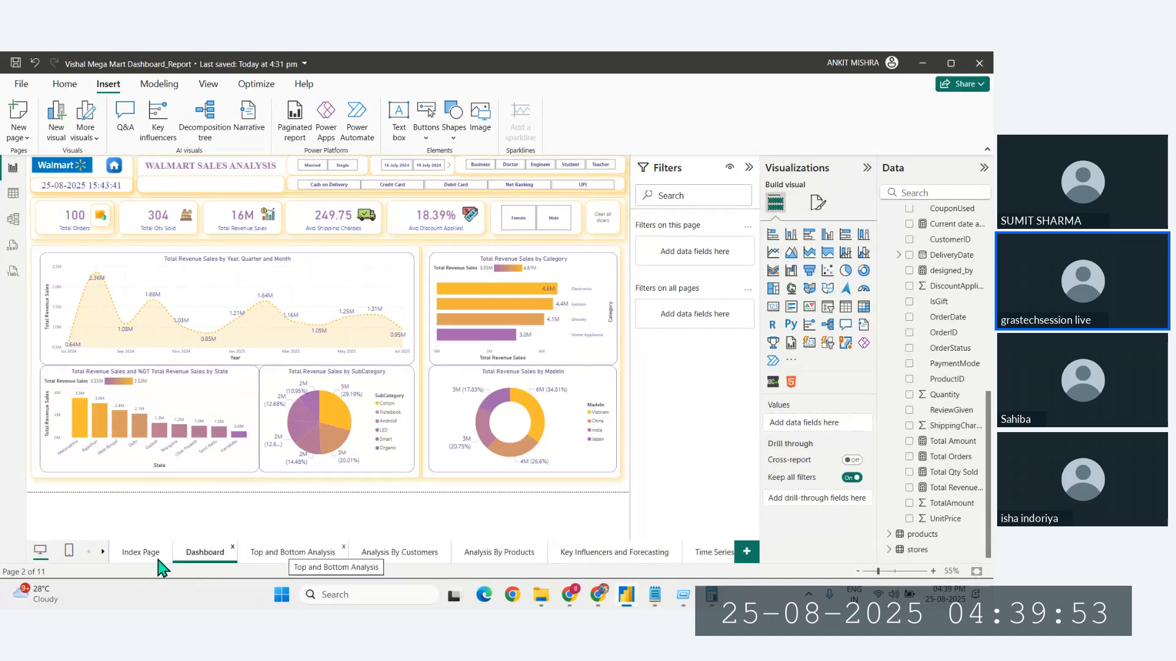
click(266, 553)
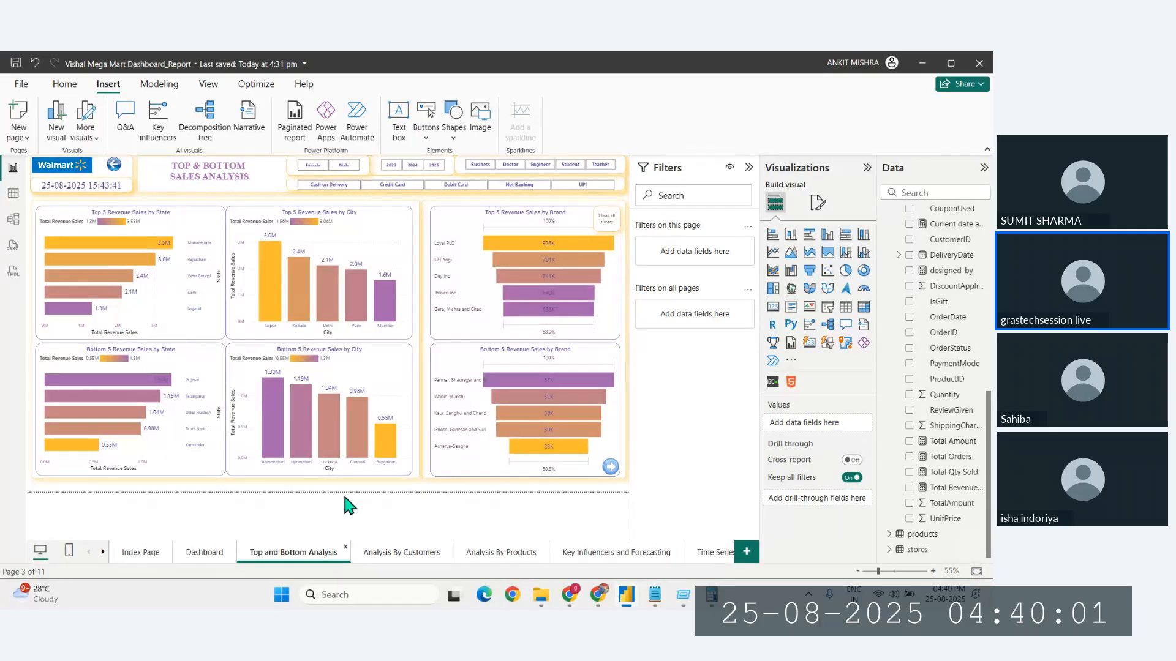
click(380, 559)
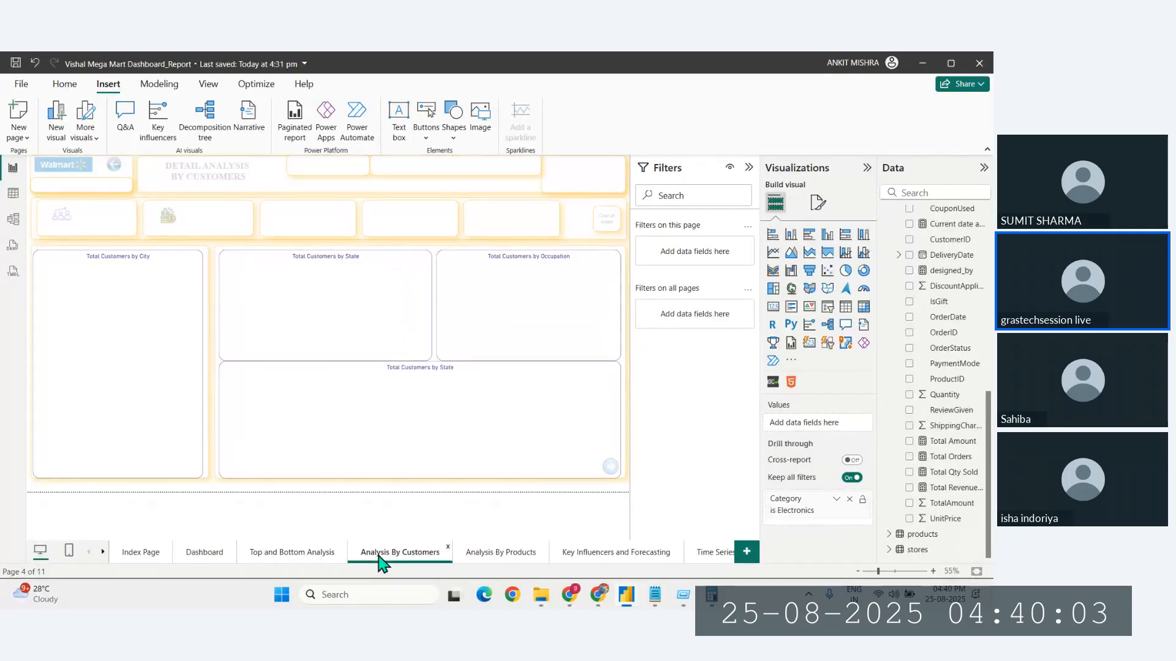
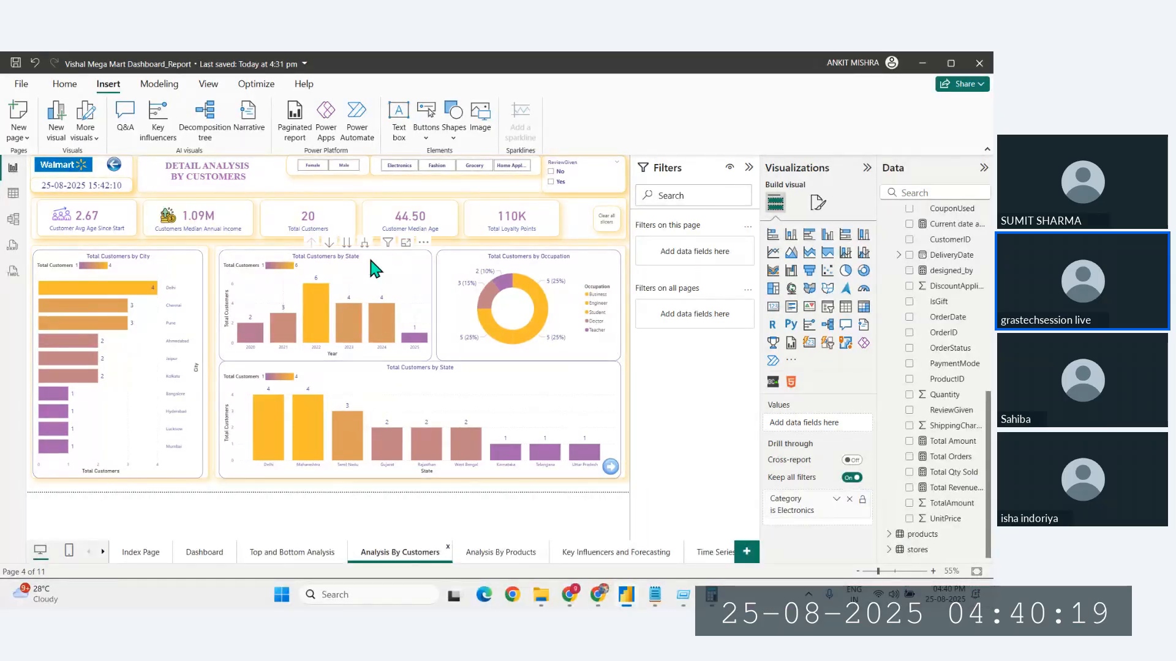
Step: Change the title of the CustomerSince column chart on the Analysis By Customers page to "Total Customers by year"
click(366, 267)
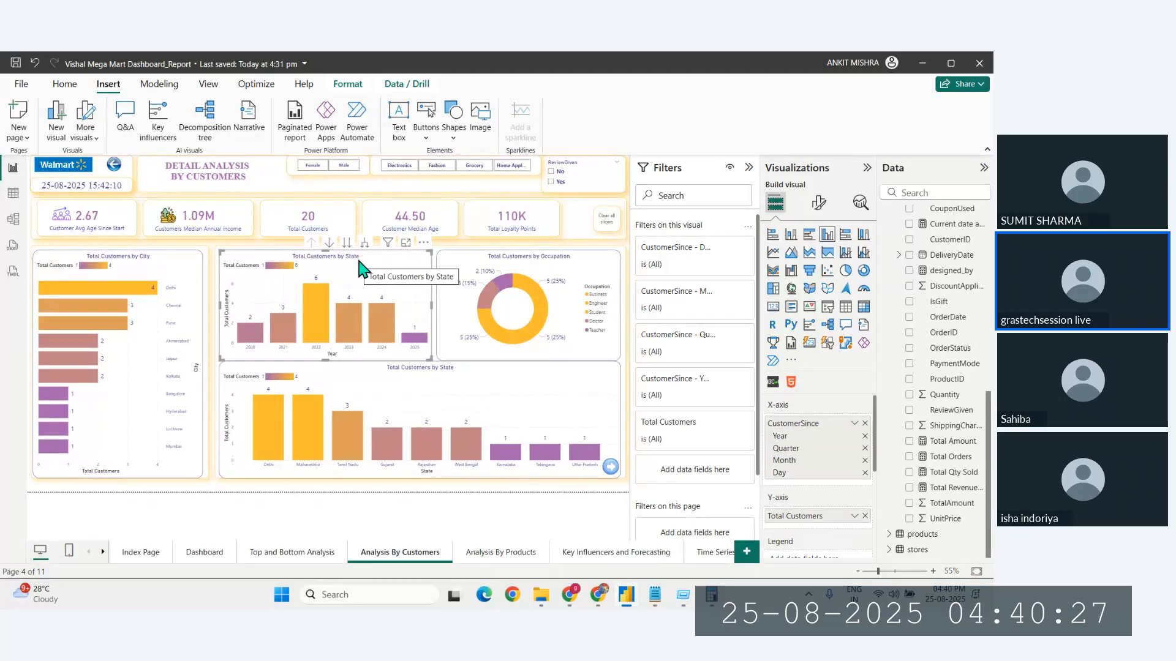
drag(790, 424, 692, 432)
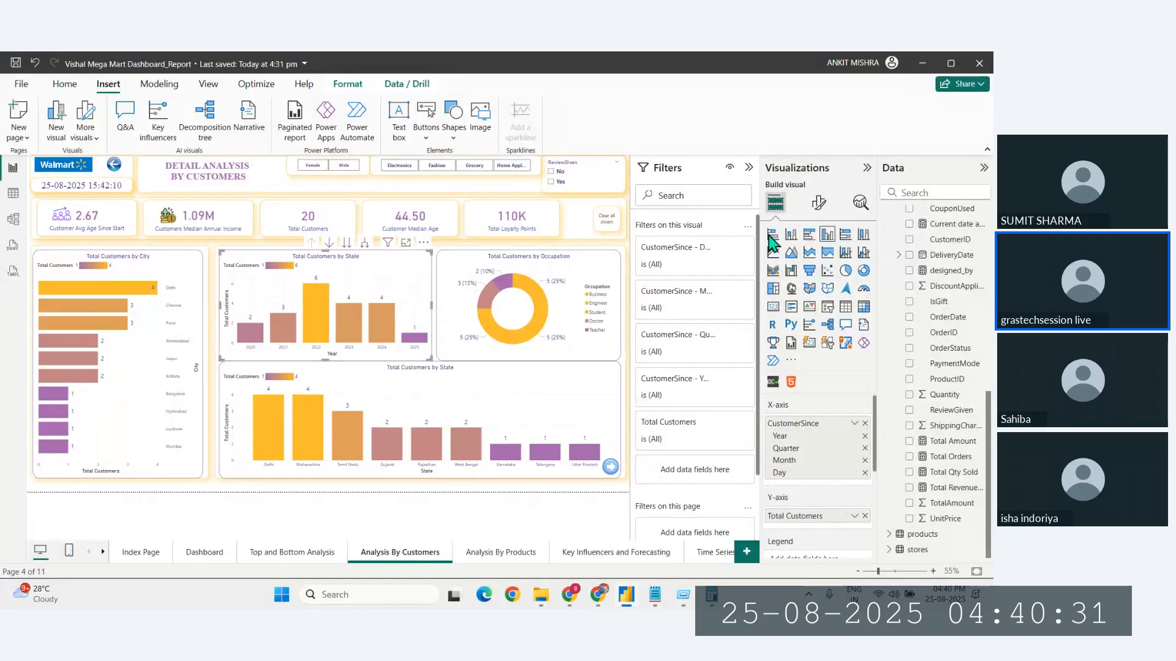
click(819, 202)
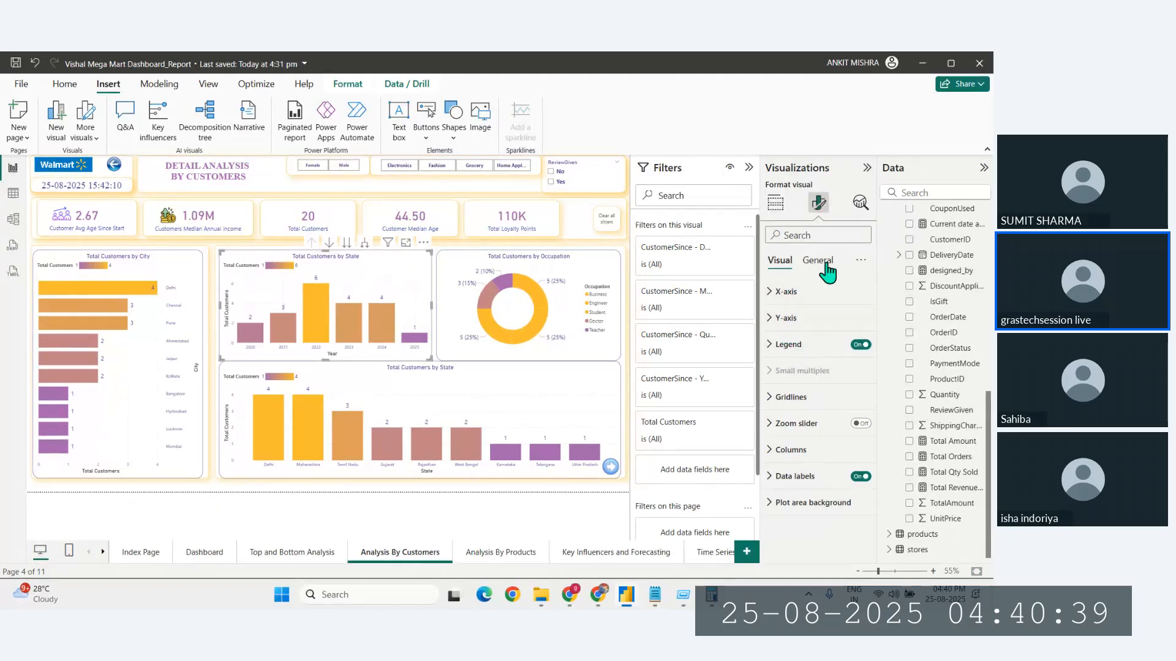
click(819, 261)
click(807, 318)
click(827, 382)
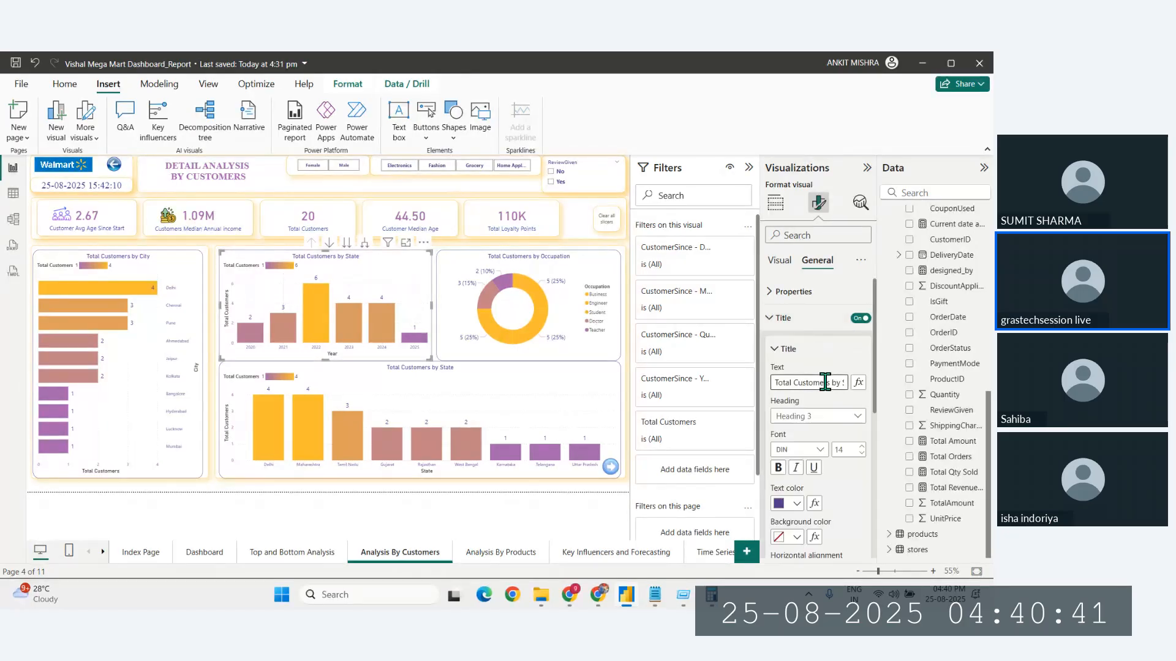
key(End)
key(BackSpace)
key(BackSpace)
key(BackSpace)
key(BackSpace)
key(BackSpace)
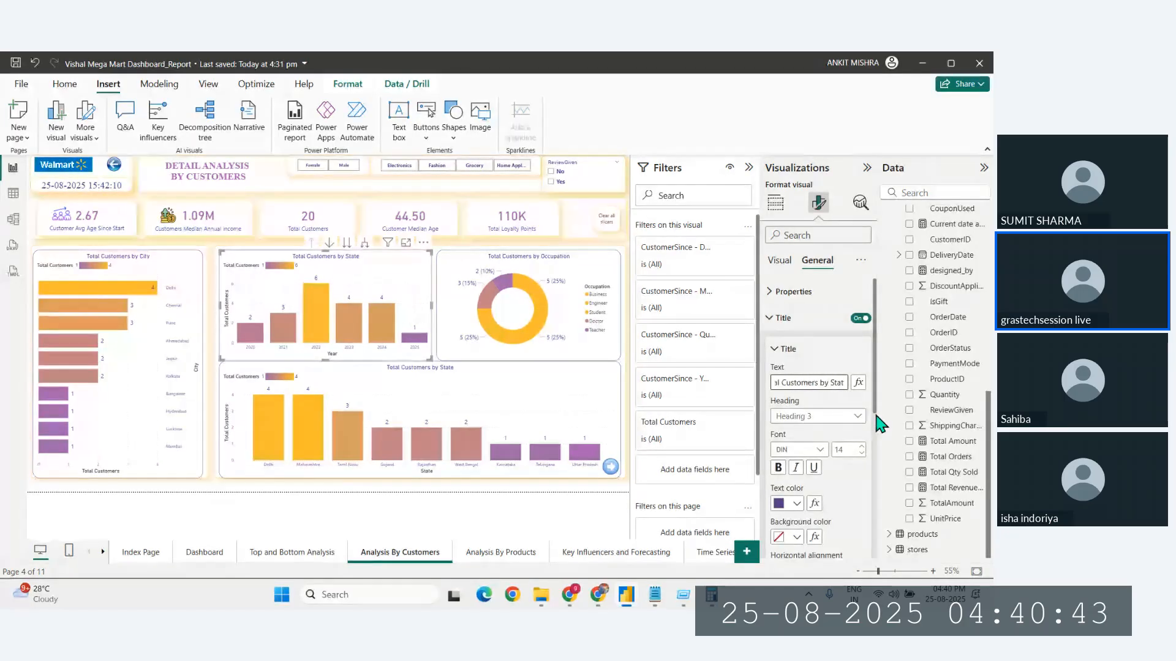
text(year)
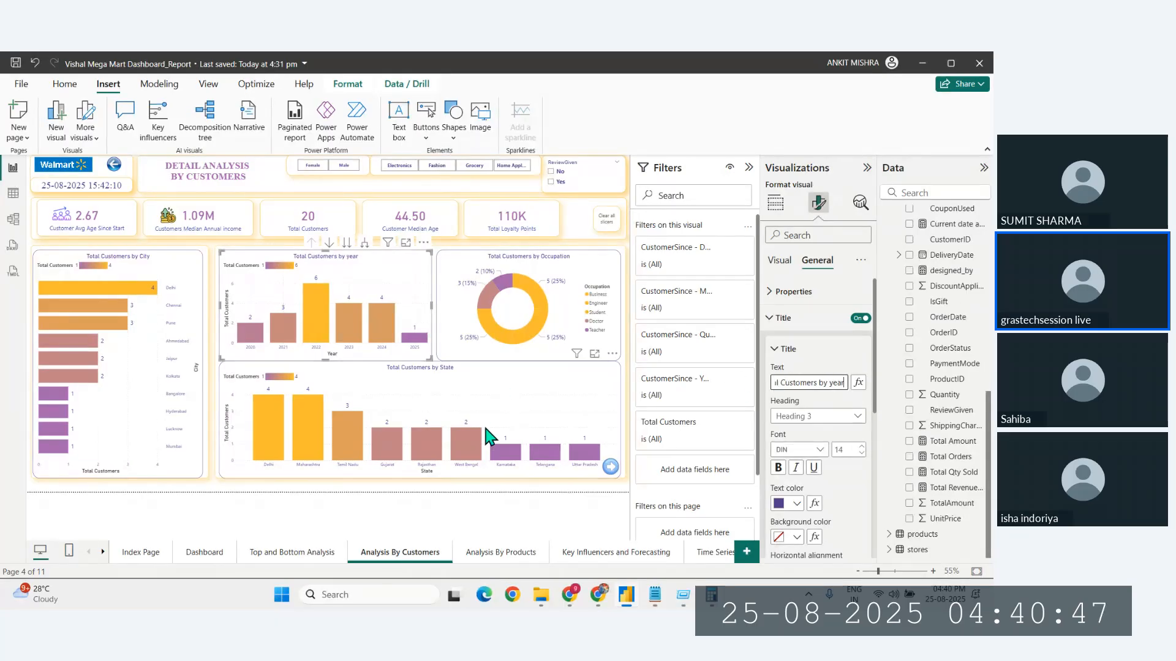
click(374, 488)
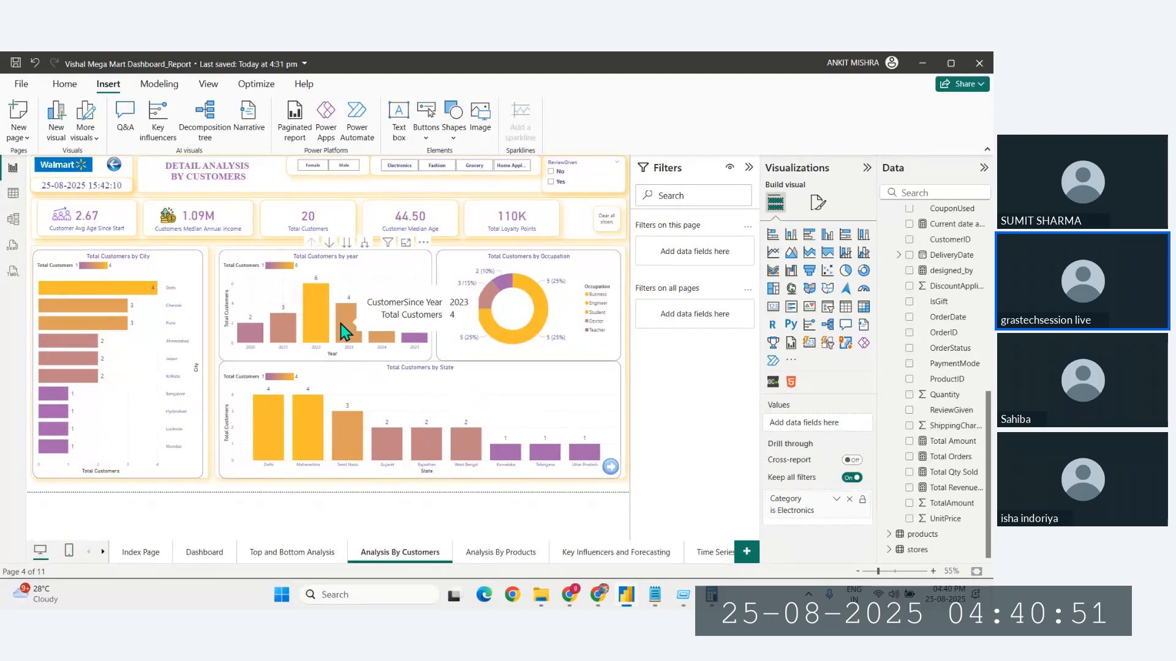
Step: Examine the customers by year and customers by occupation charts on the Analysis By Customers page for an insight
click(370, 292)
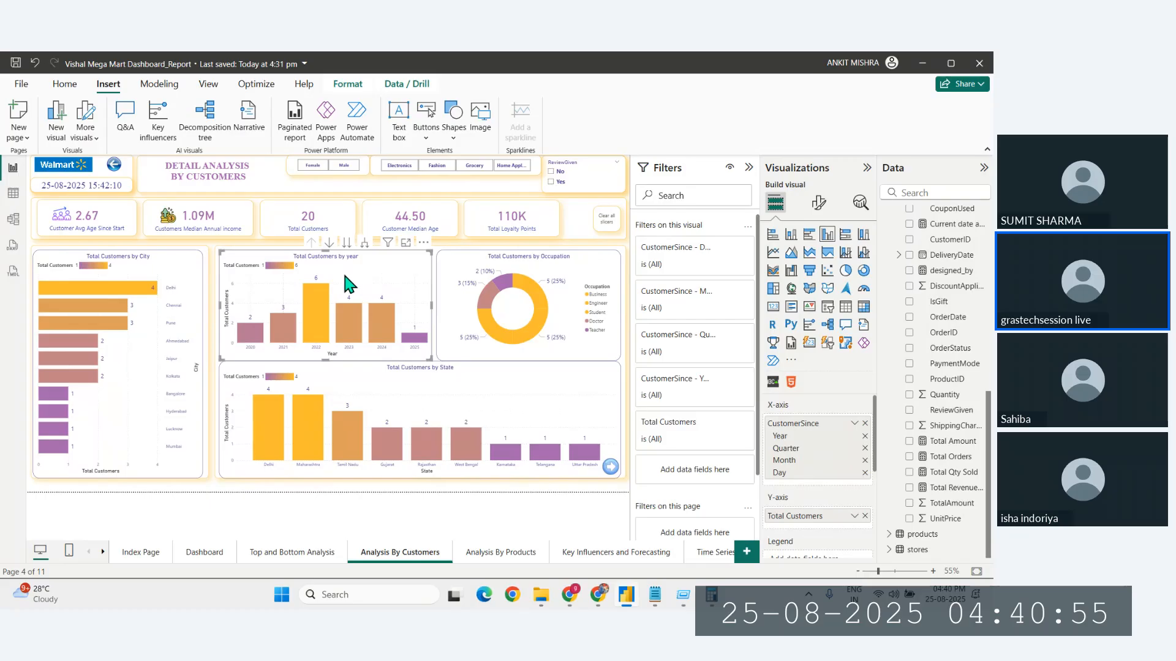
mouse_move(320, 295)
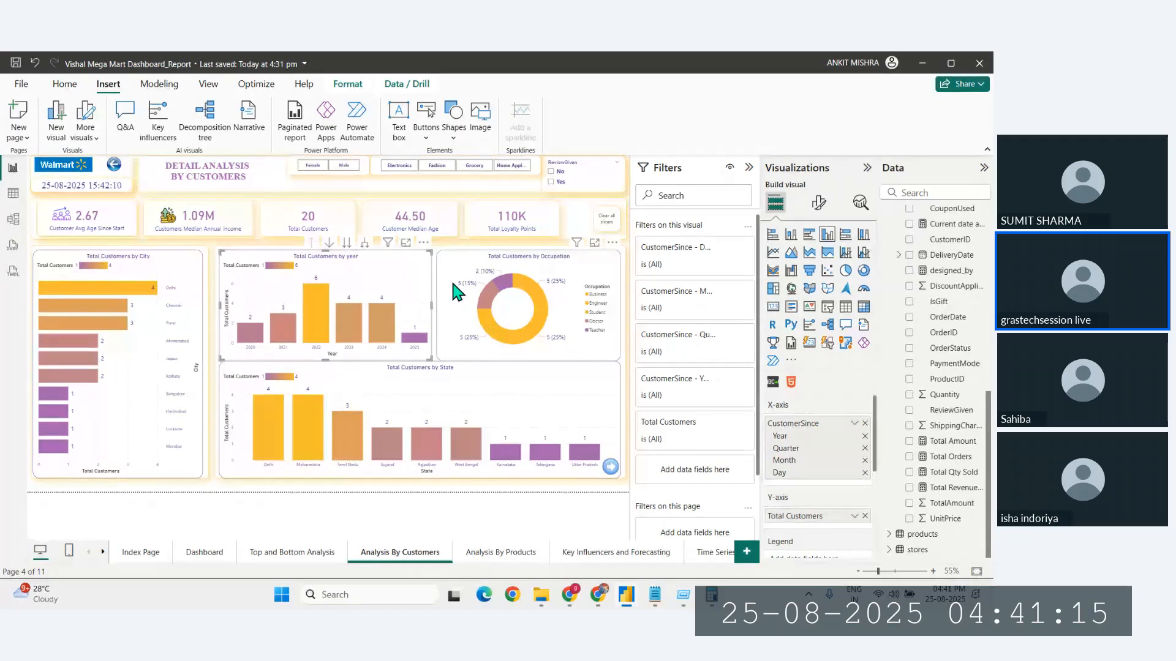
click(444, 262)
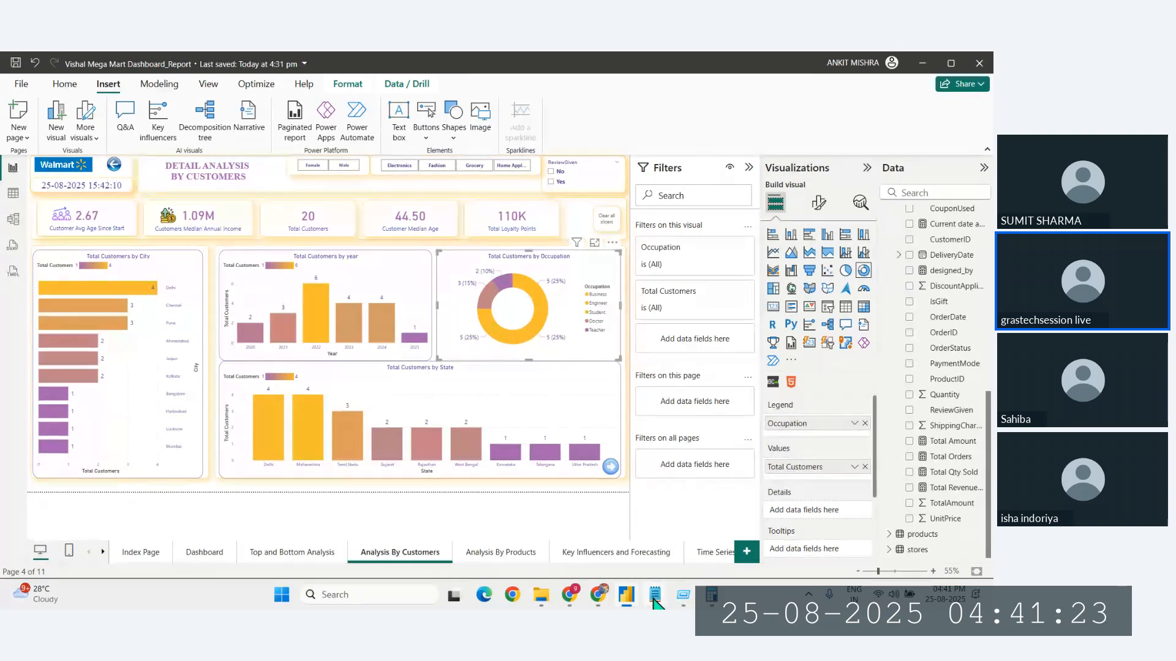
Step: Switch to the Notepad insights draft and start a new line below the Loyal-PLC sentence with "Most Customers are likely from"
mouse_move(653, 600)
click(701, 536)
click(552, 493)
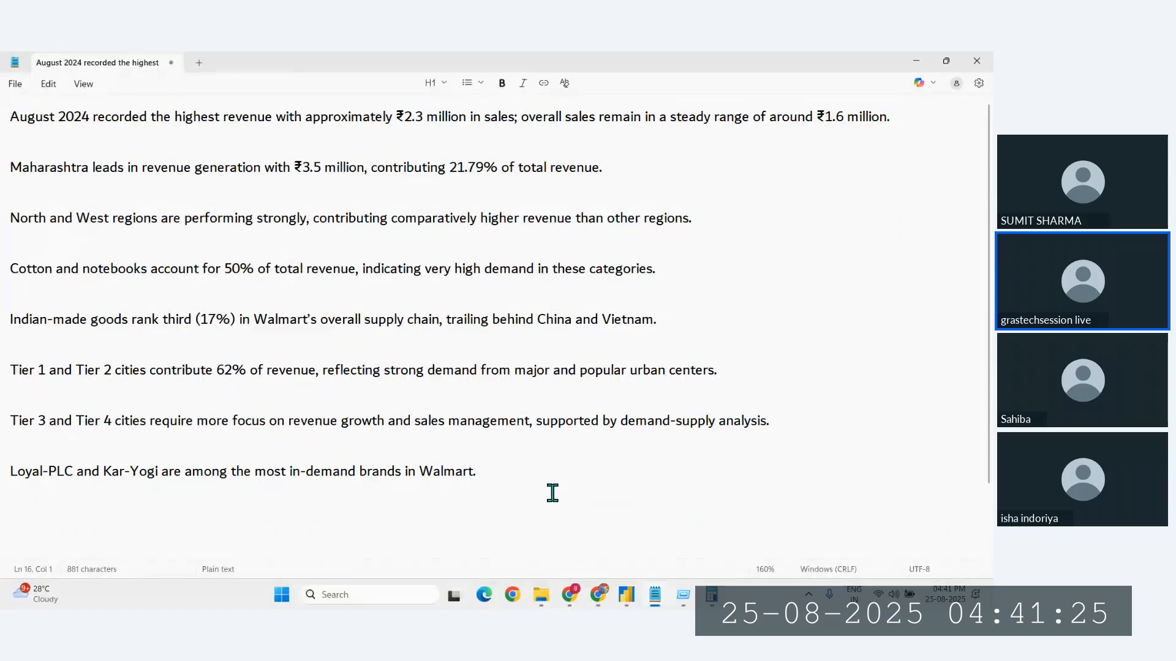
key(Return)
text(Most C)
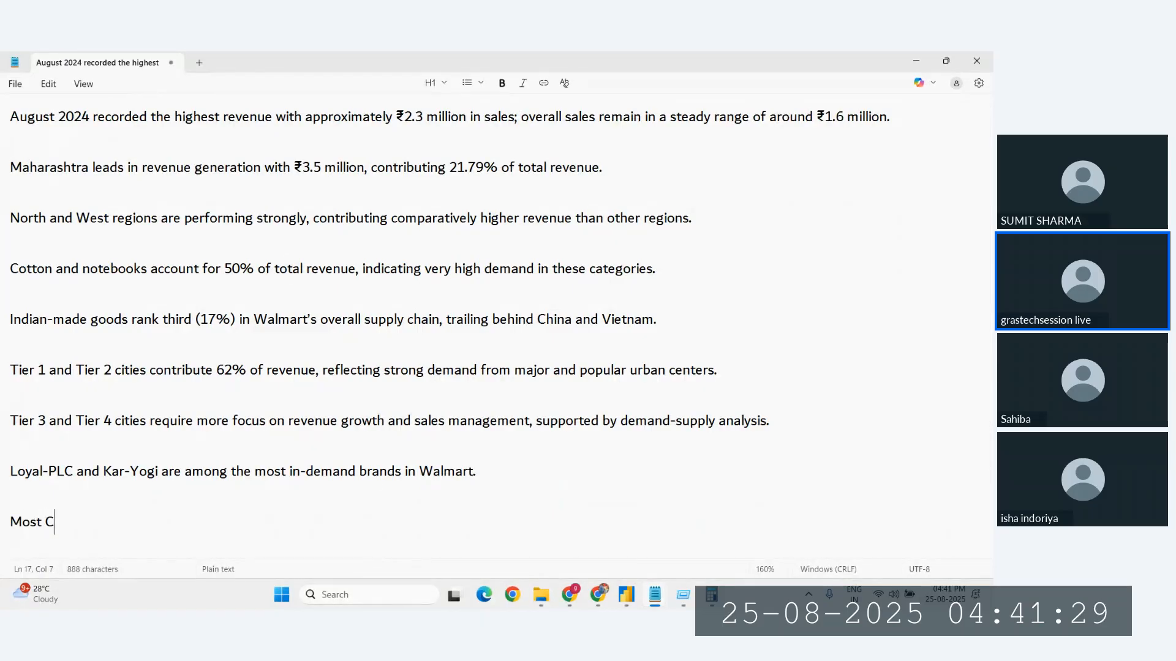
text(ustomers a)
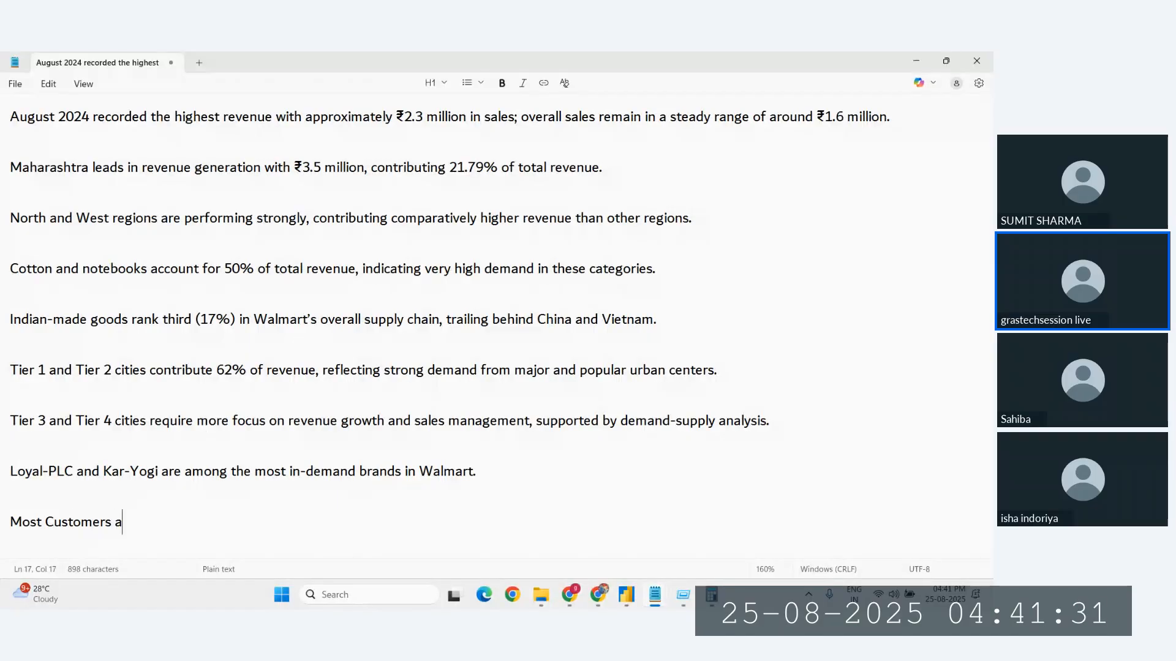
text(re likely)
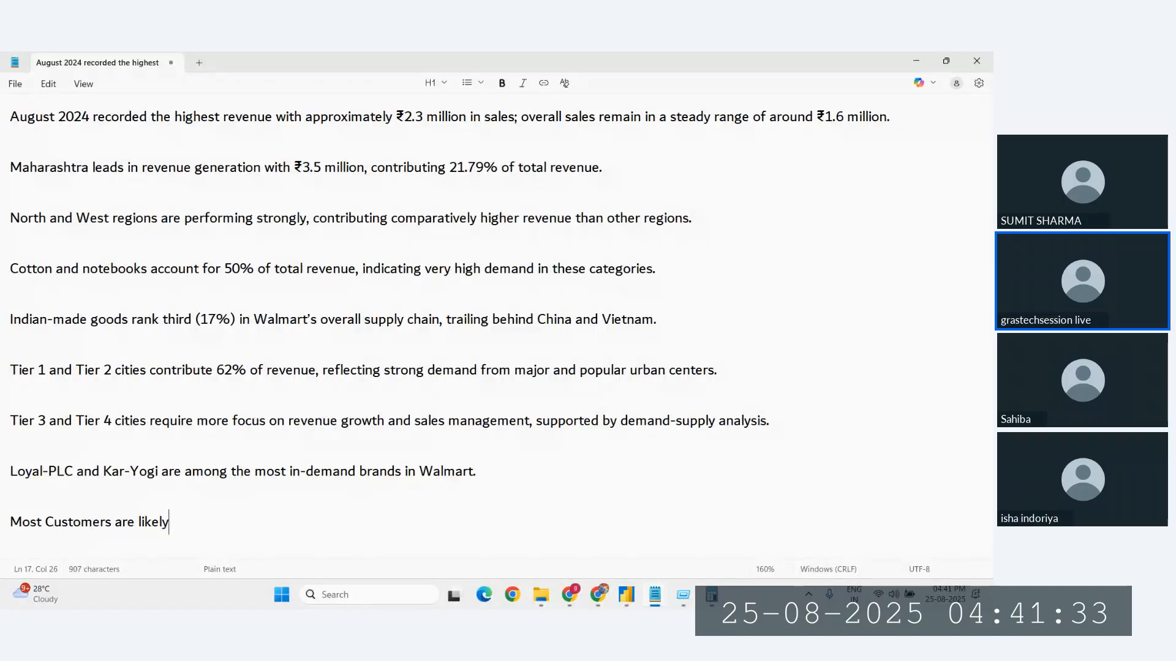
text( from)
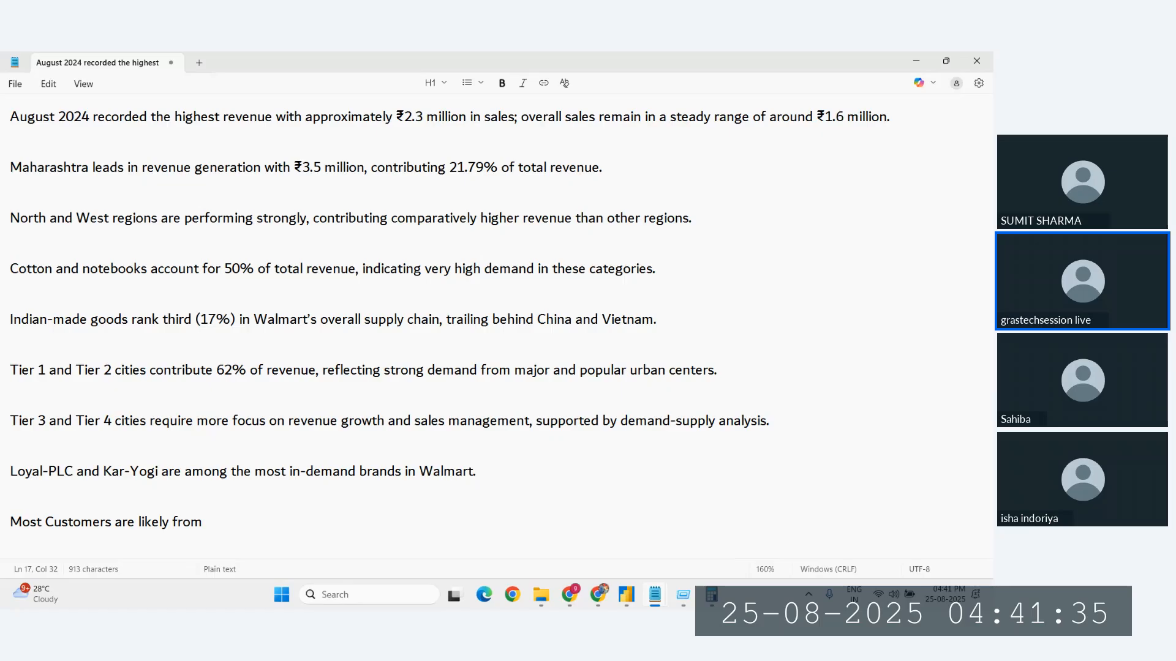
Step: Check the occupation chart's legend in Power BI and complete the Notepad sentence with "Business, Engineers or Students Occupation"
click(626, 594)
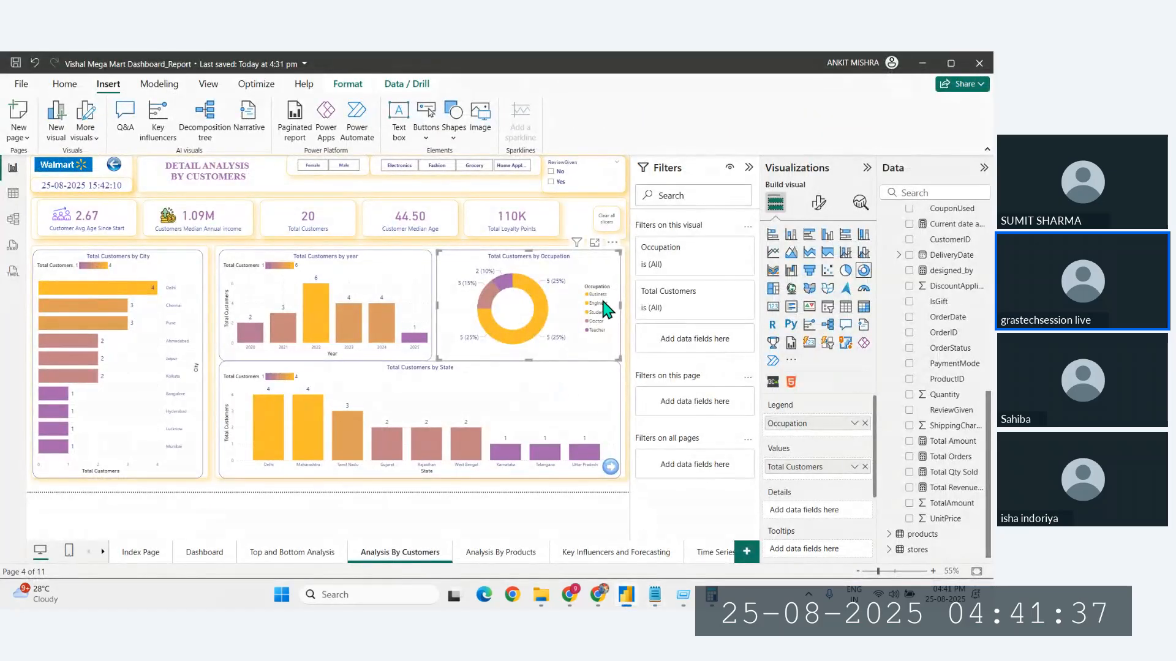
mouse_move(655, 598)
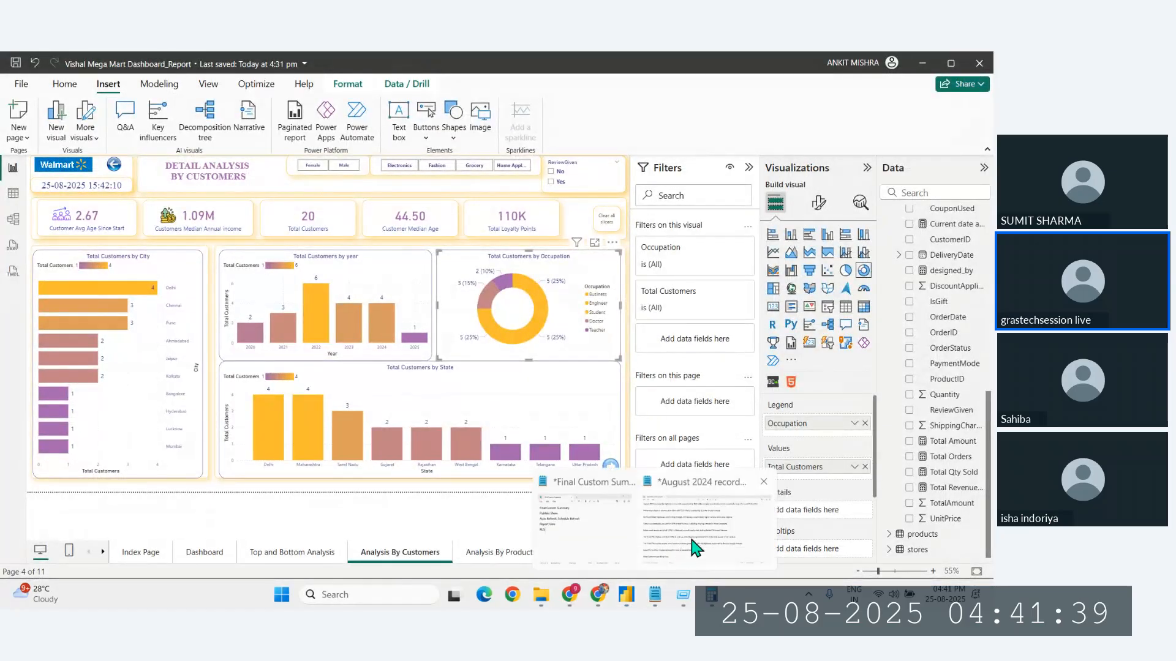
click(695, 547)
text(Bu)
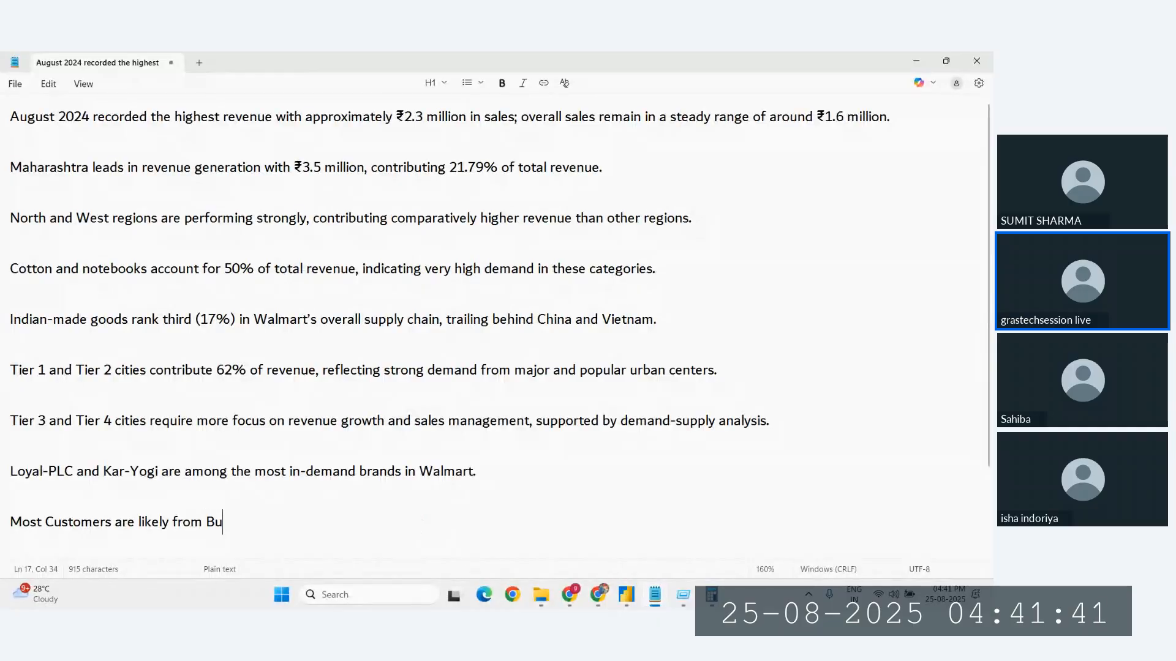
text(siness, )
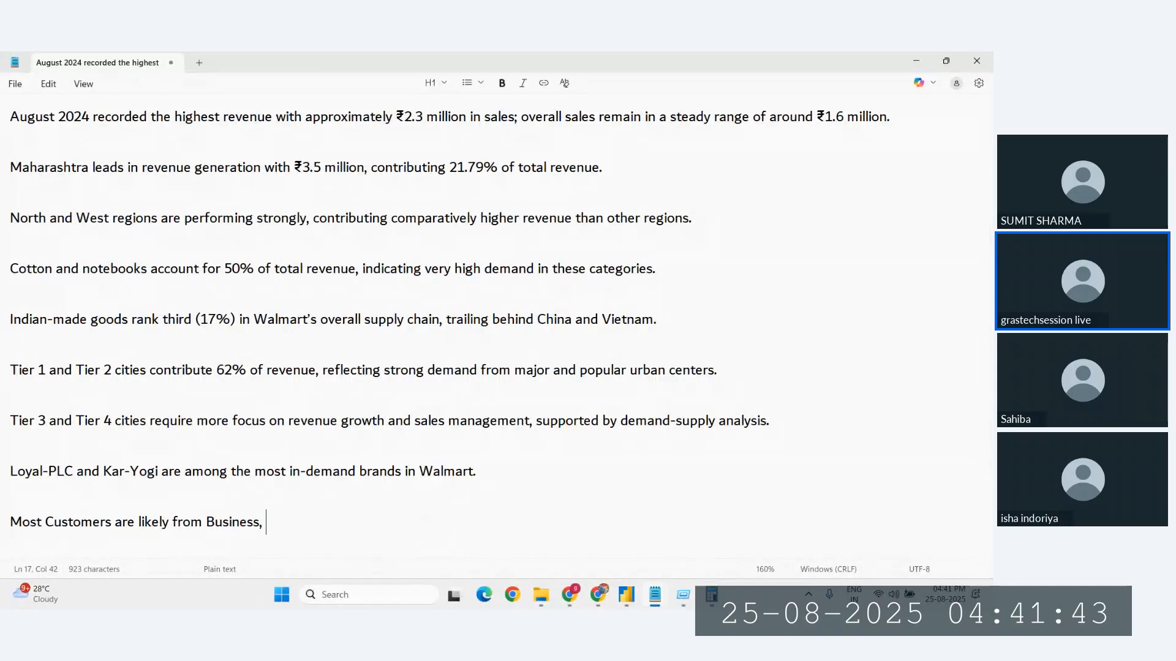
text(Engineers )
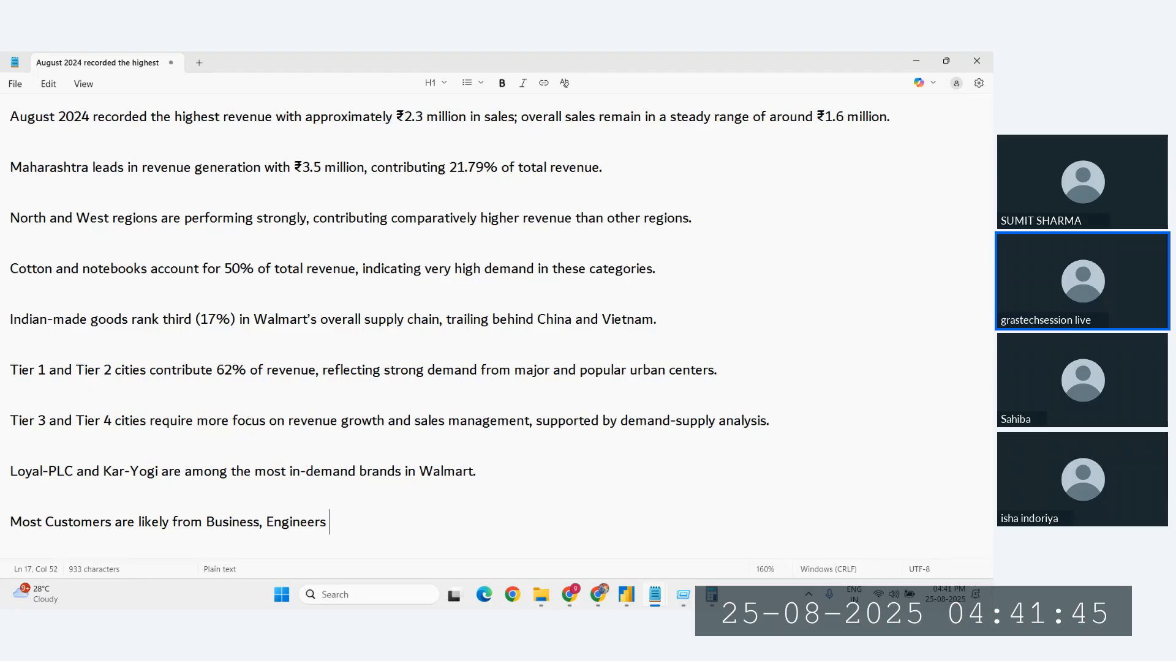
text(or Studen)
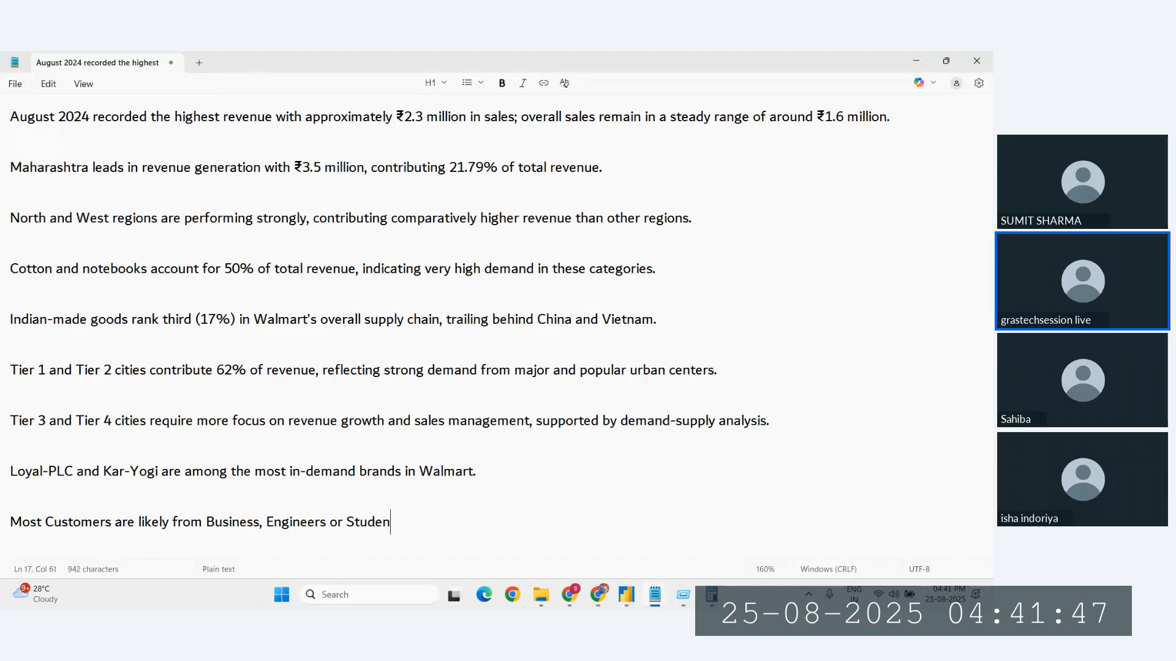
text(ts Occ)
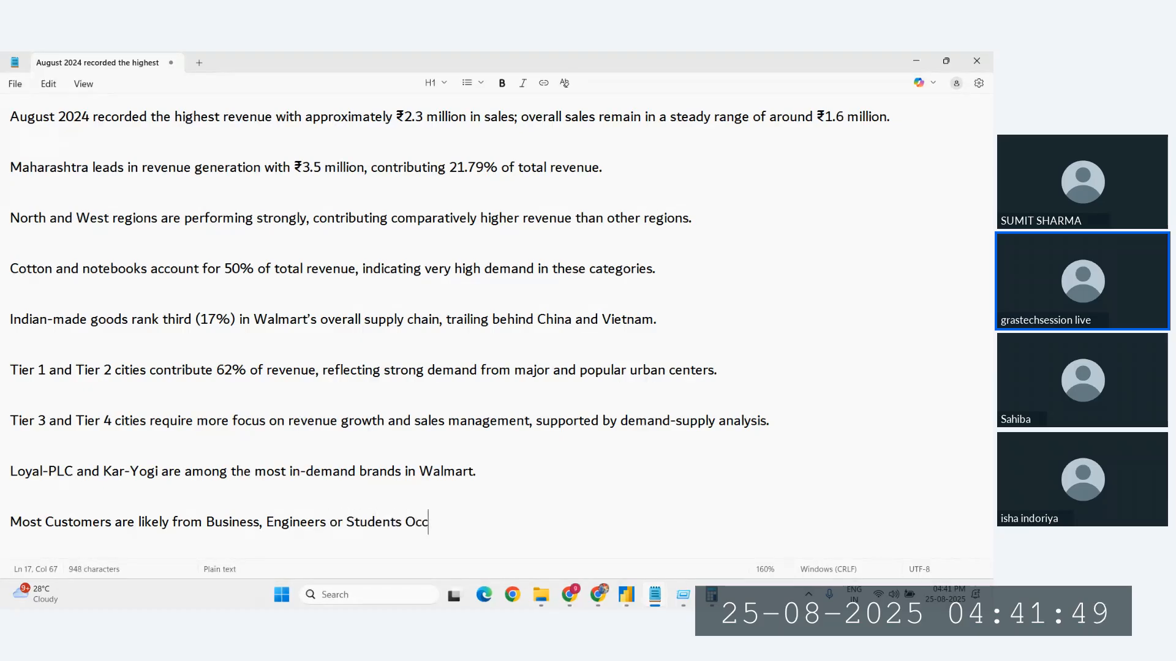
text(upation)
key(Return)
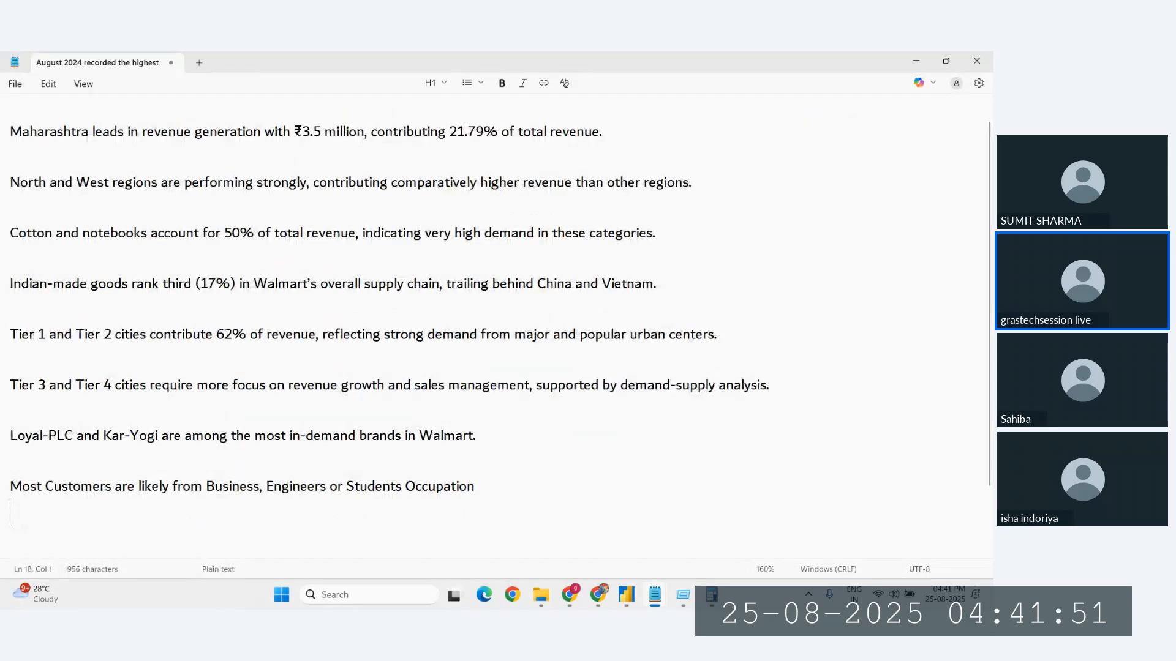
Step: Review the Power BI product analysis, forecasting, time series (yearly, quarterly and monthly growth) and Dashboard pages for further insights
click(634, 605)
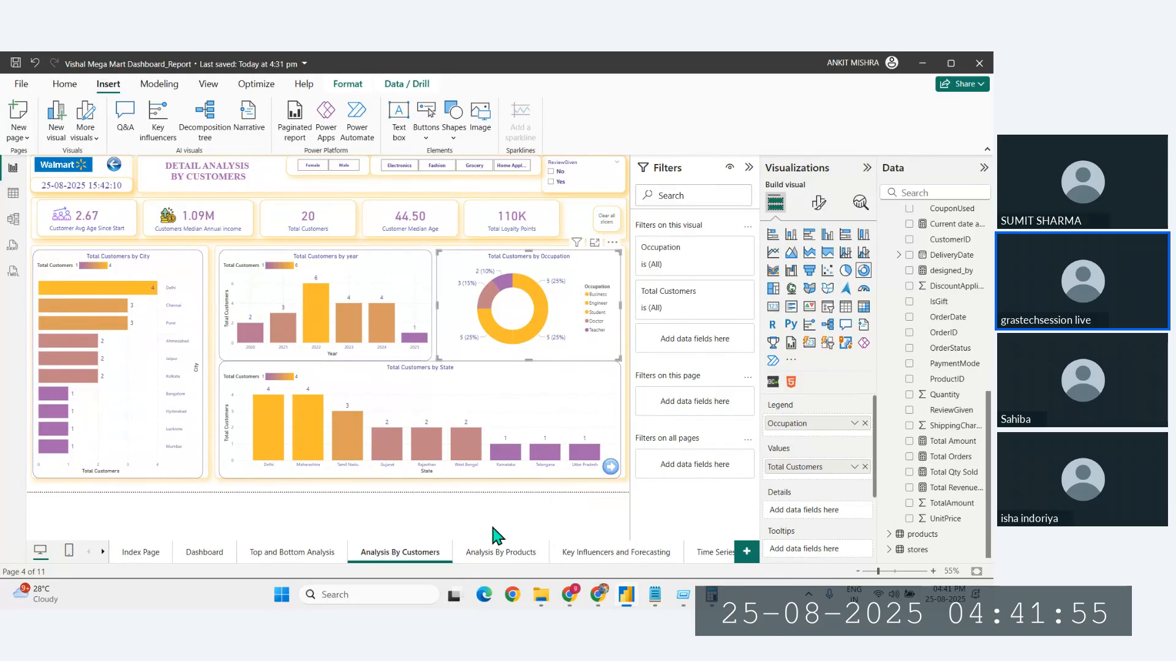
click(525, 555)
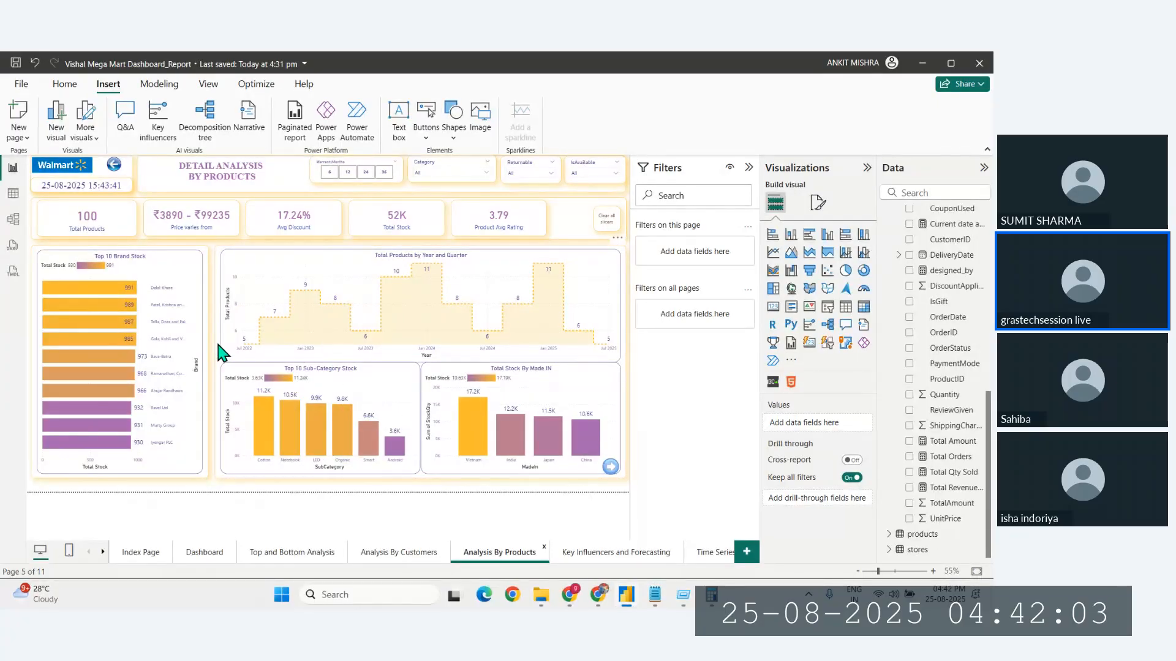
click(591, 553)
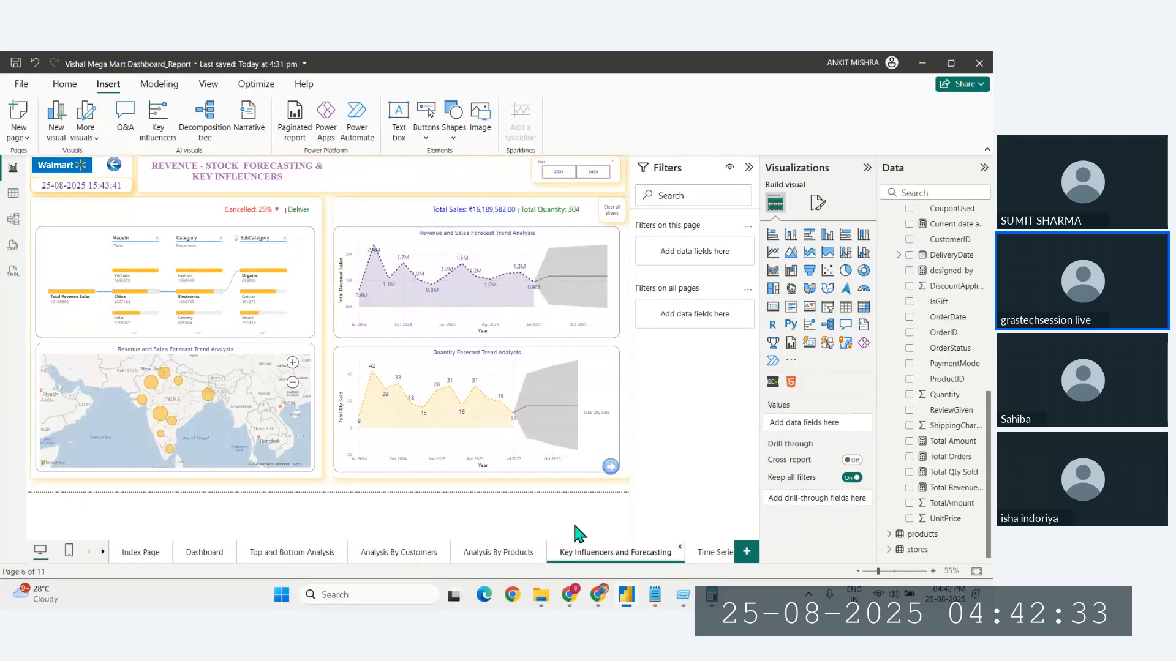
click(708, 554)
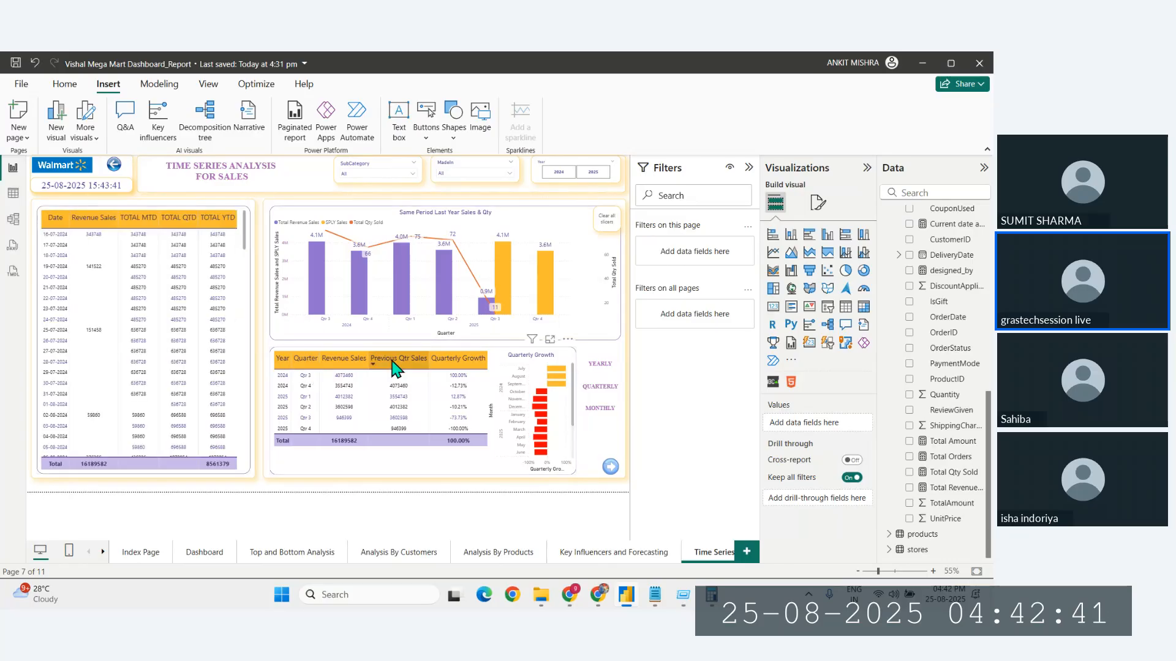
ctrl+click(600, 368)
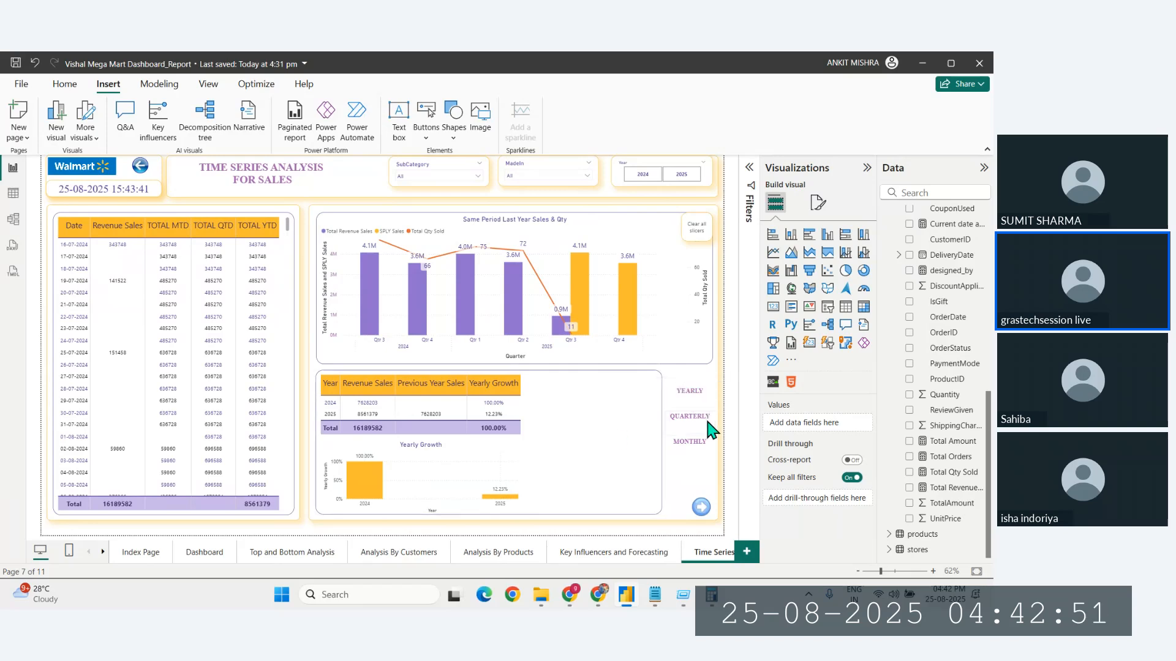
ctrl+click(691, 422)
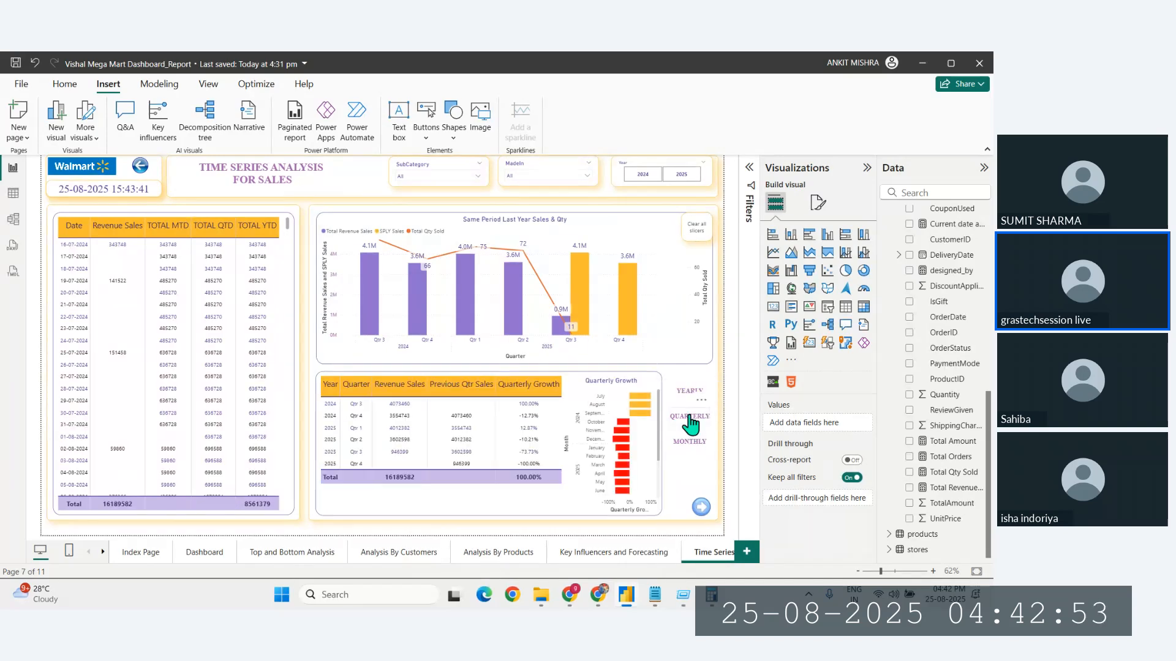
ctrl+click(691, 444)
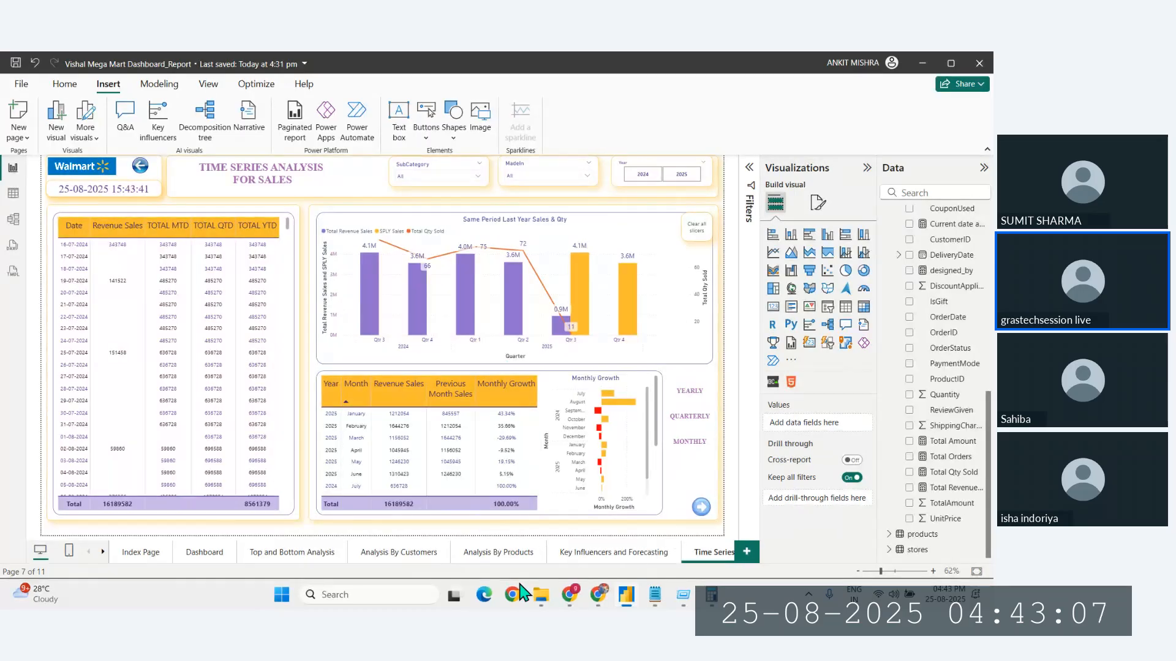
click(195, 555)
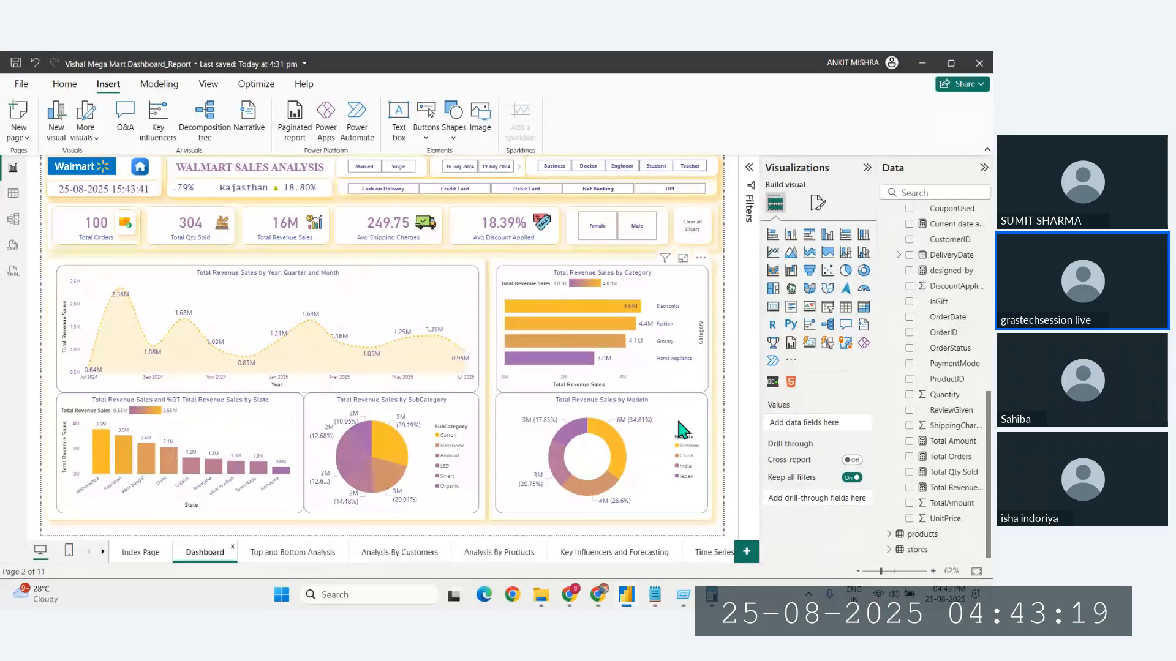
Step: Return to the Notepad draft and start another insight line below the occupation sentence with "Electronics and Faisho"
mouse_move(654, 594)
click(687, 546)
scroll(451, 370, up, 1)
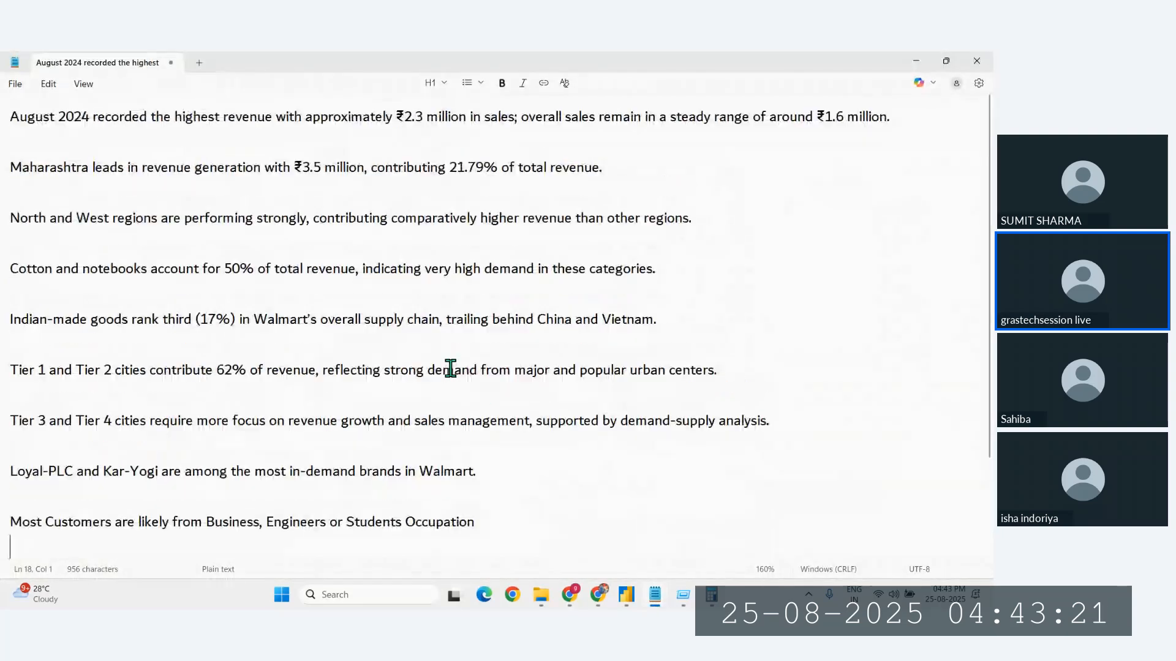
scroll(451, 369, down, 1)
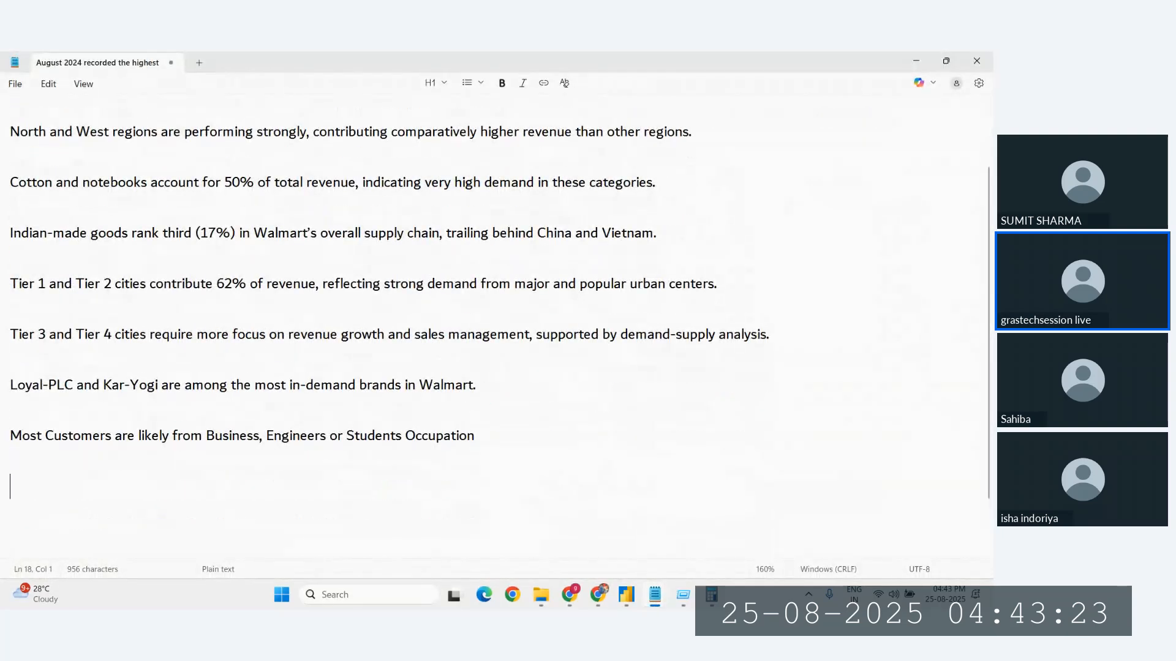
text(ctr)
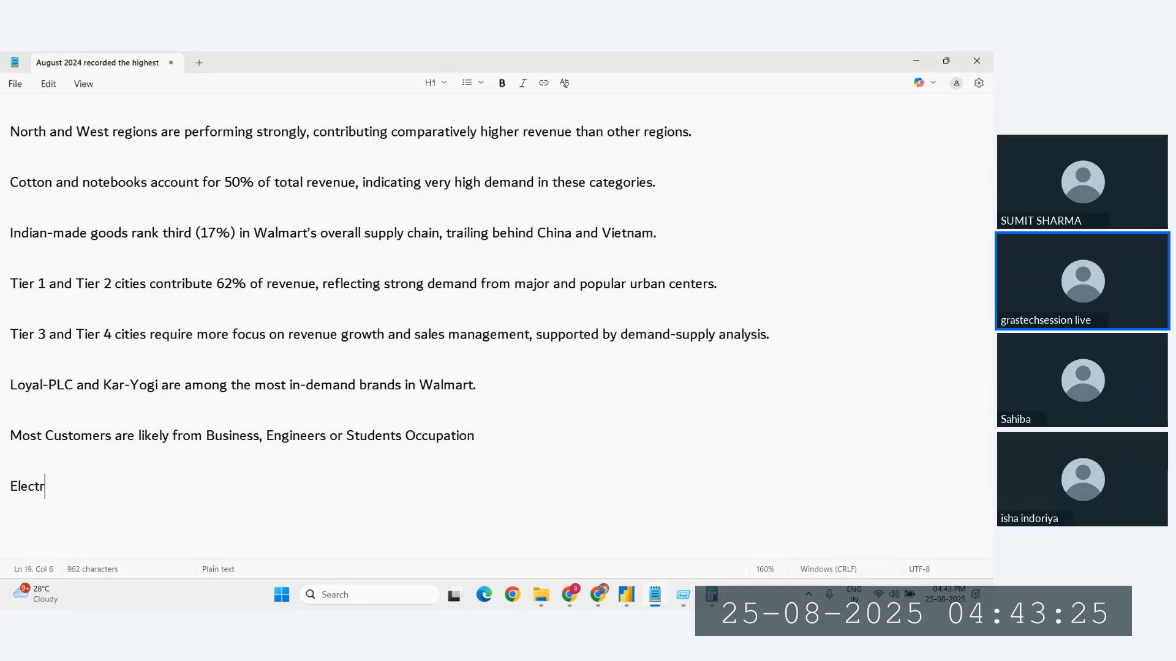
text(onics and Faishon)
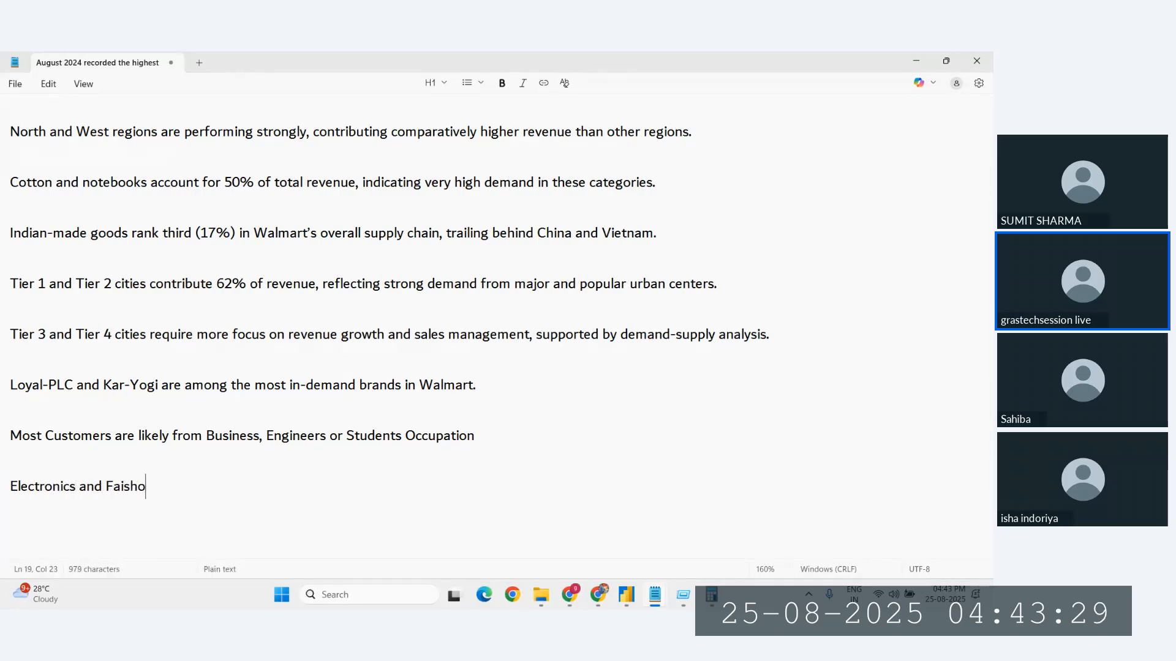
Step: Check the category name on the Power BI Dashboard and correct the misspelled word in the Notepad line to "Fashion"
click(626, 598)
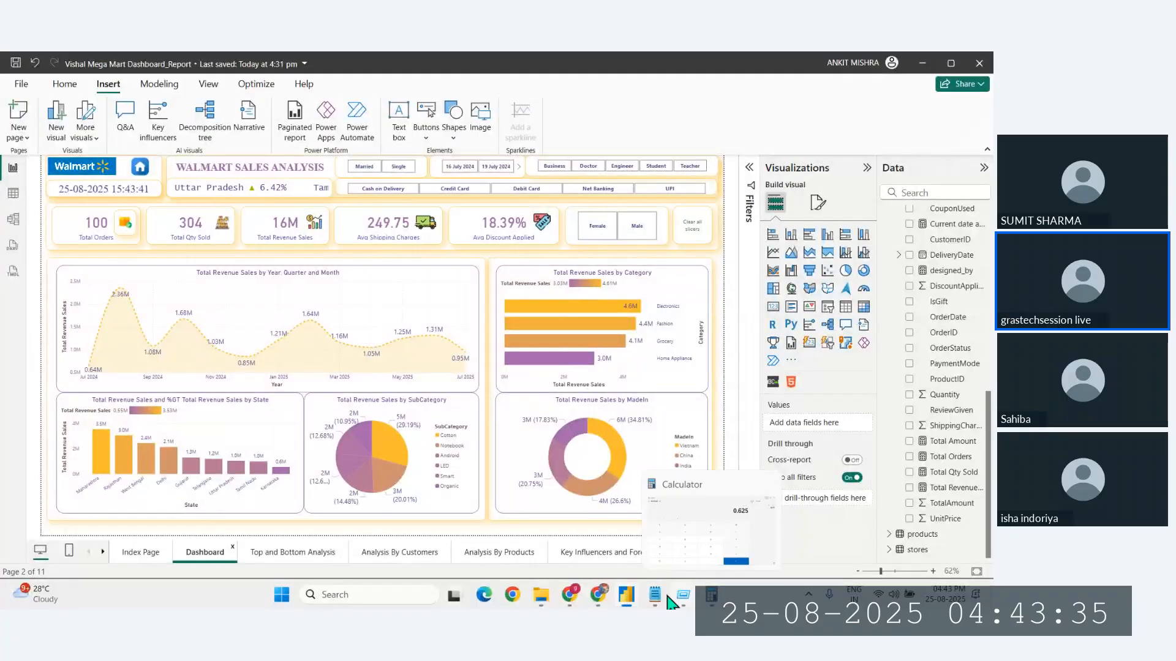
mouse_move(656, 597)
click(694, 543)
key(BackSpace)
key(BackSpace)
key(BackSpace)
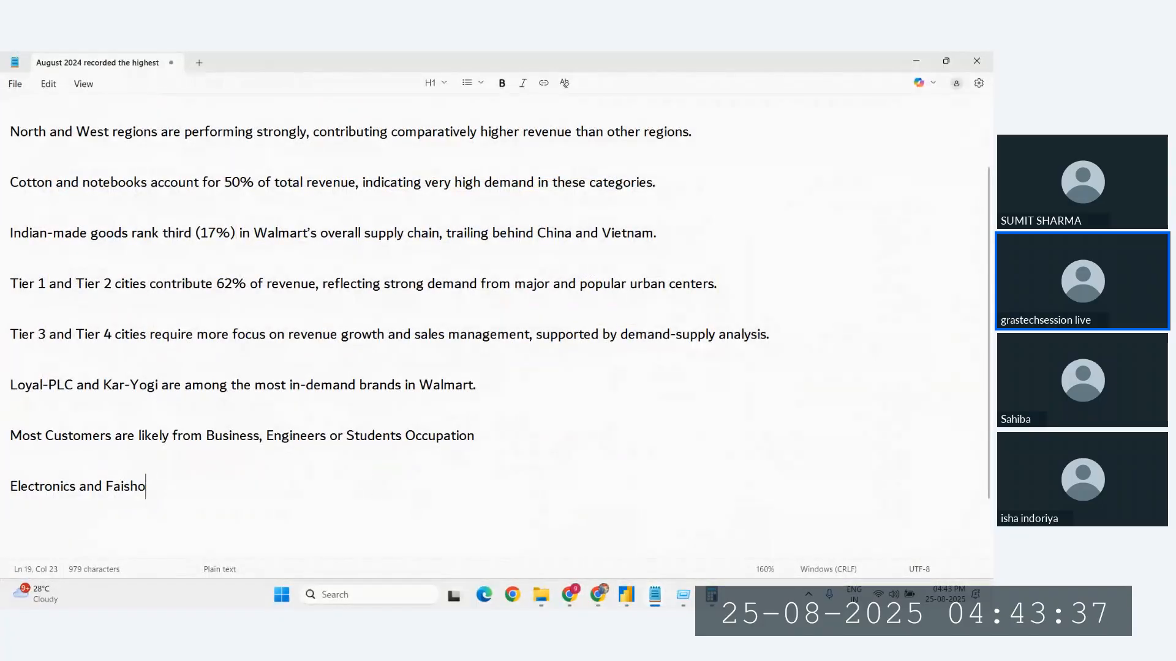
click(624, 596)
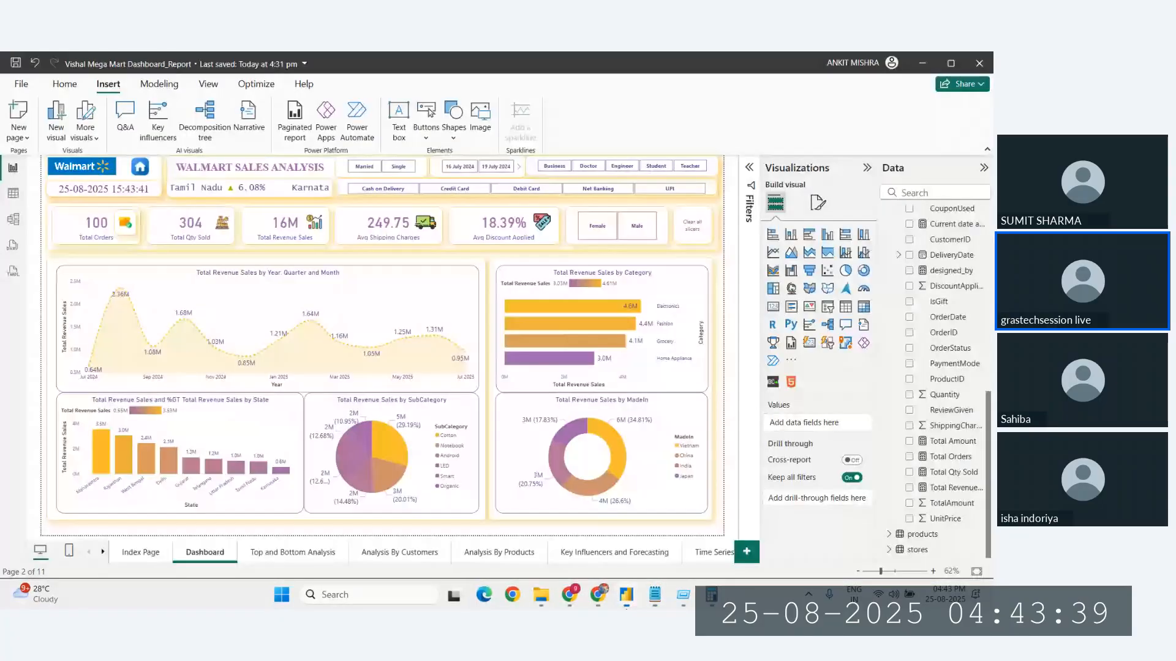
click(625, 596)
key(BackSpace)
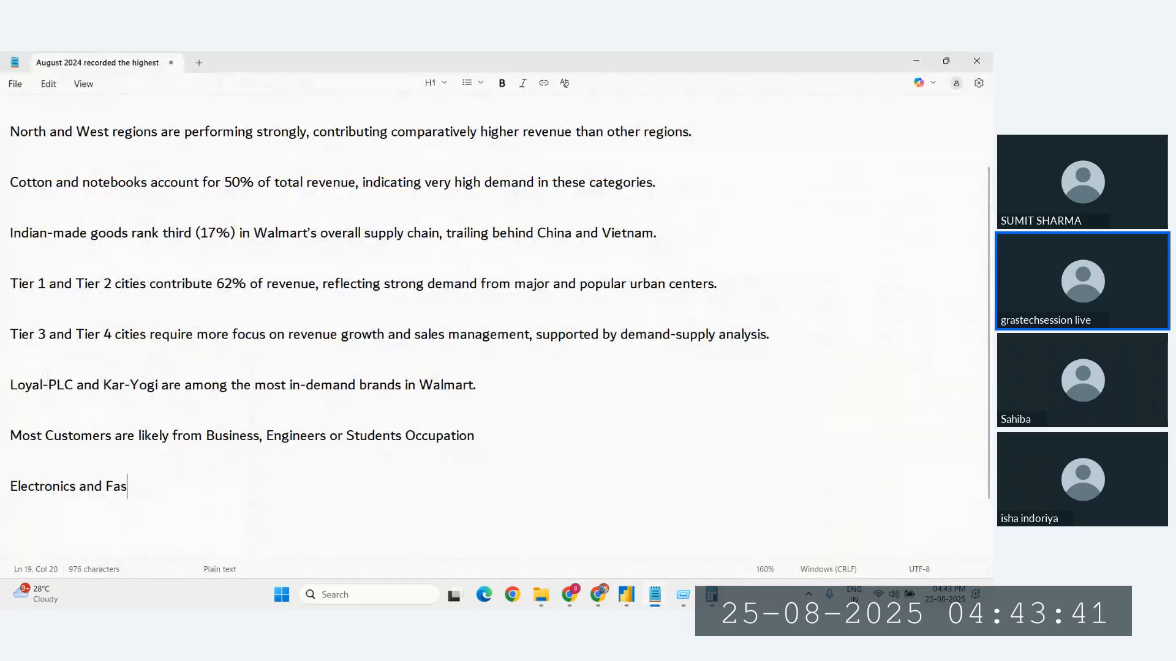
text(shion a)
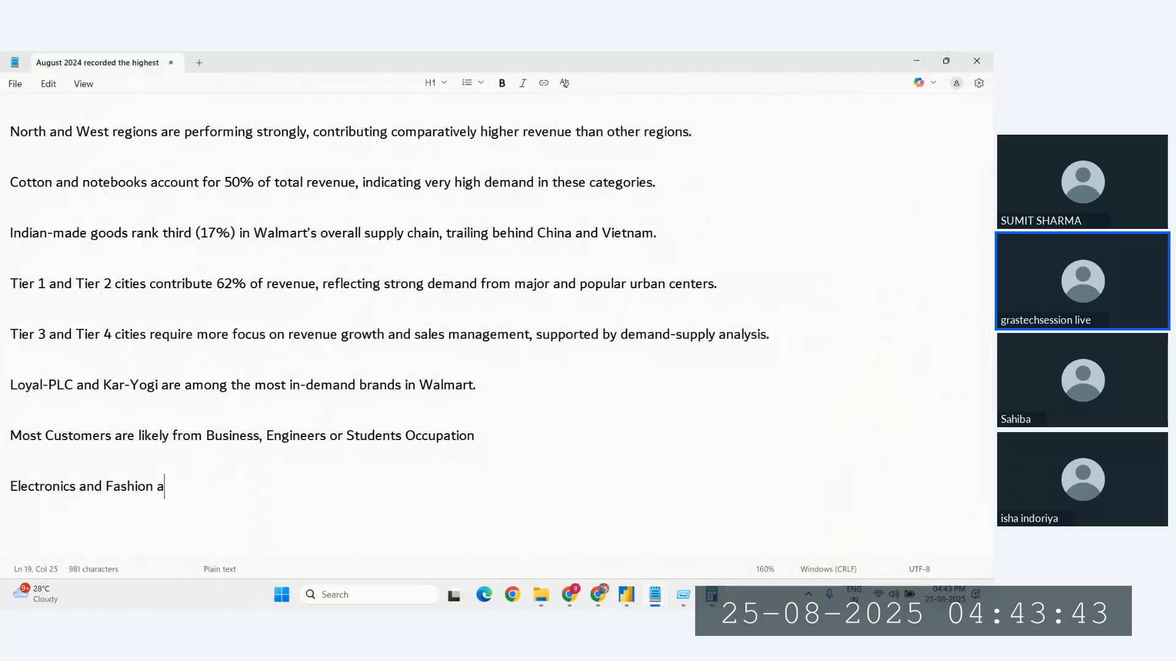
Step: Complete the Electronics and Fashion line in the Notepad draft with "category are much in demand than others"
text(re)
key(BackSpace)
key(BackSpace)
text(a)
key(BackSpace)
text(cat)
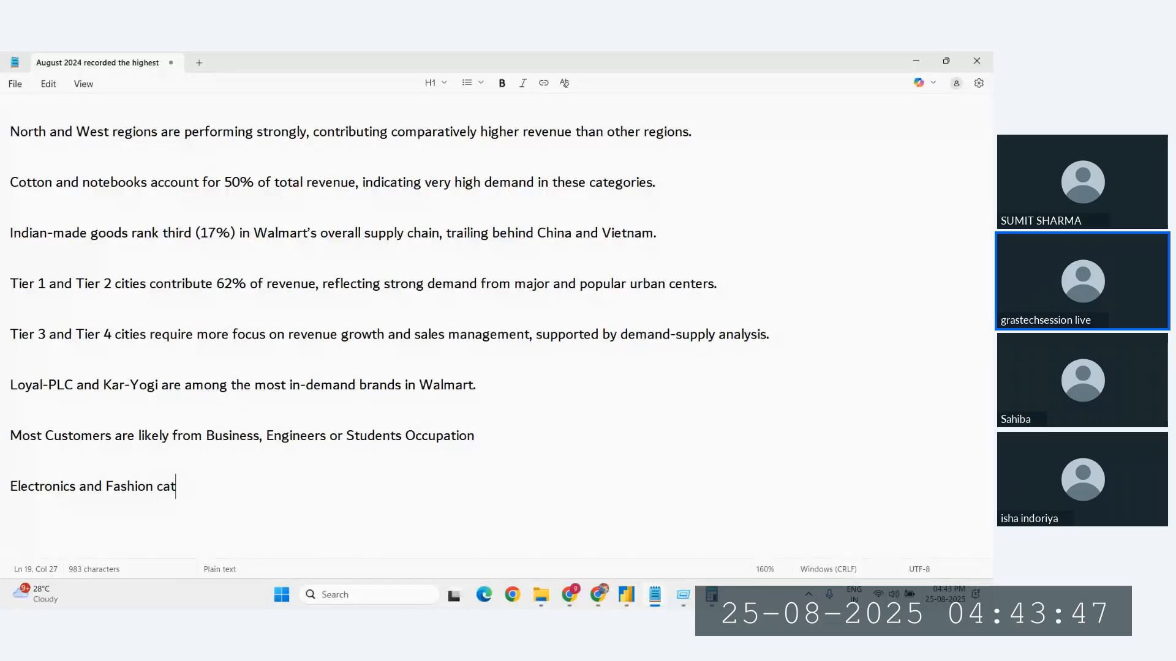
text(egory are much in deman)
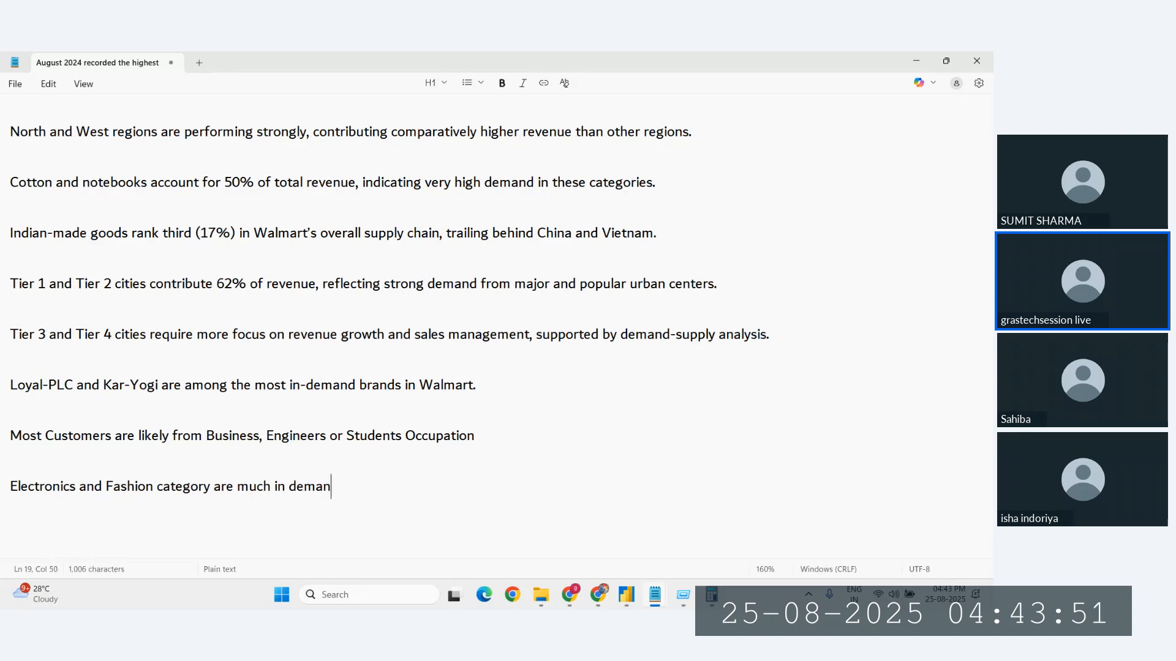
text(d that)
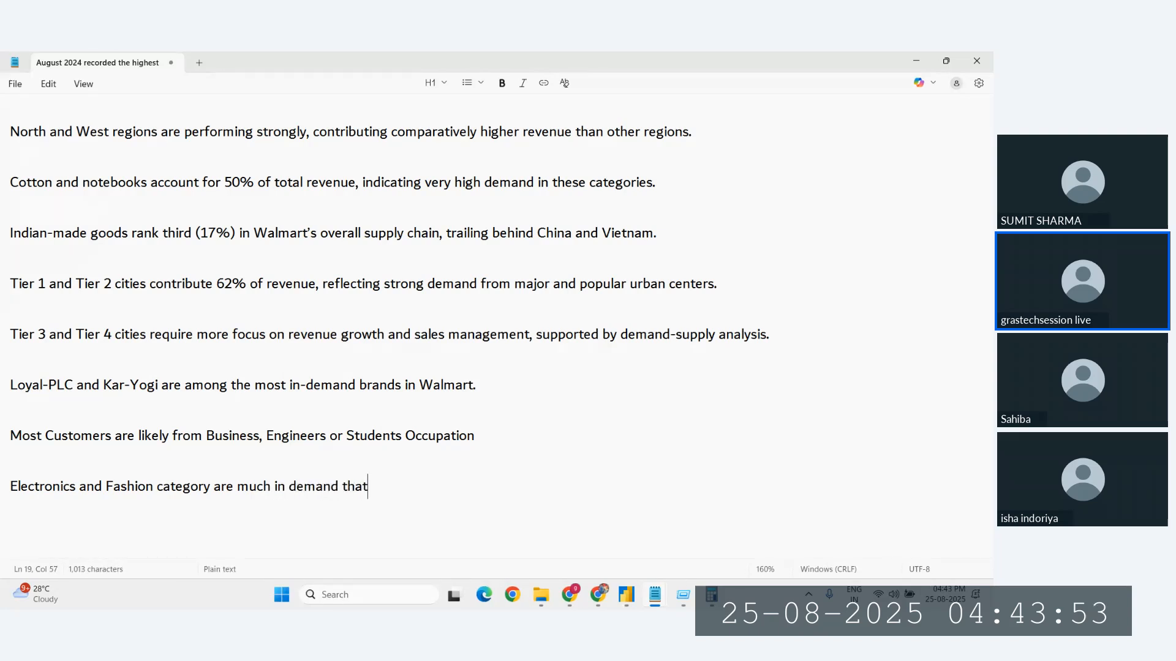
key(BackSpace)
text(n others)
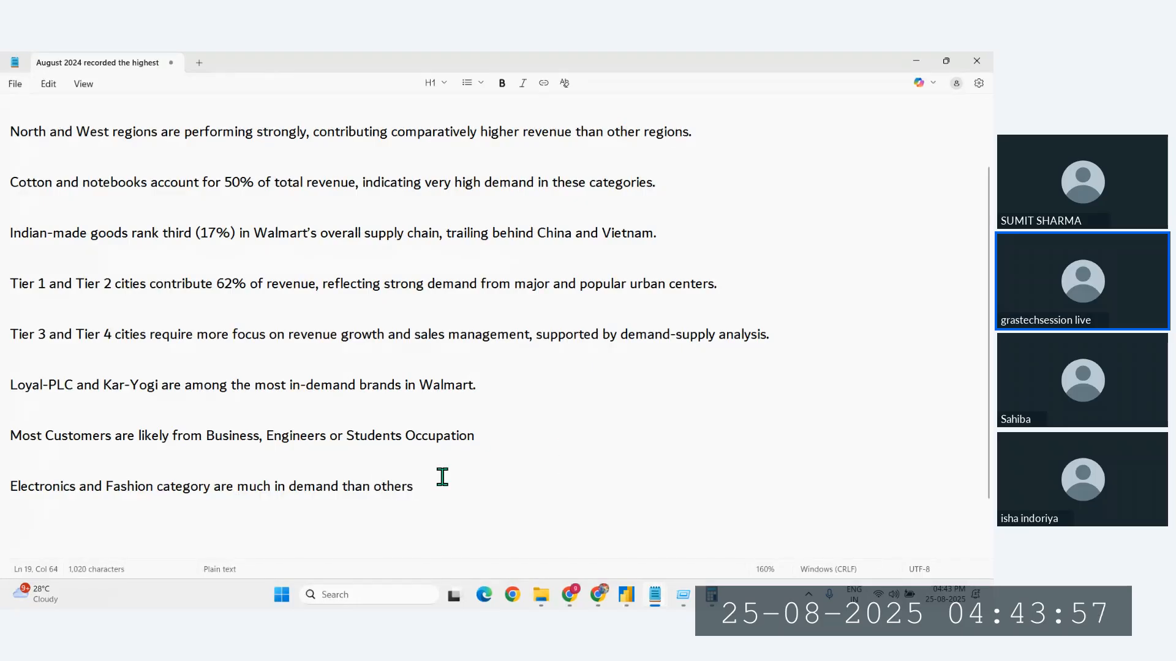
Step: Check revenue by category on the Power BI Dashboard and insert "(50%)" after "category" in the Notepad line
click(626, 603)
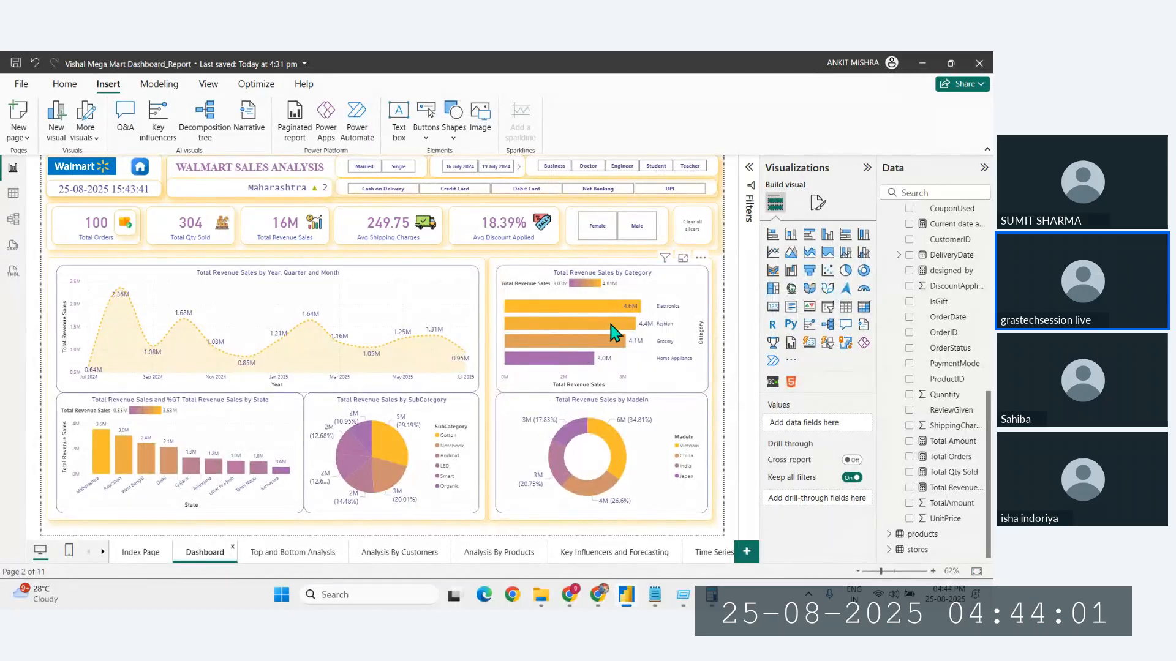
mouse_move(659, 593)
click(657, 559)
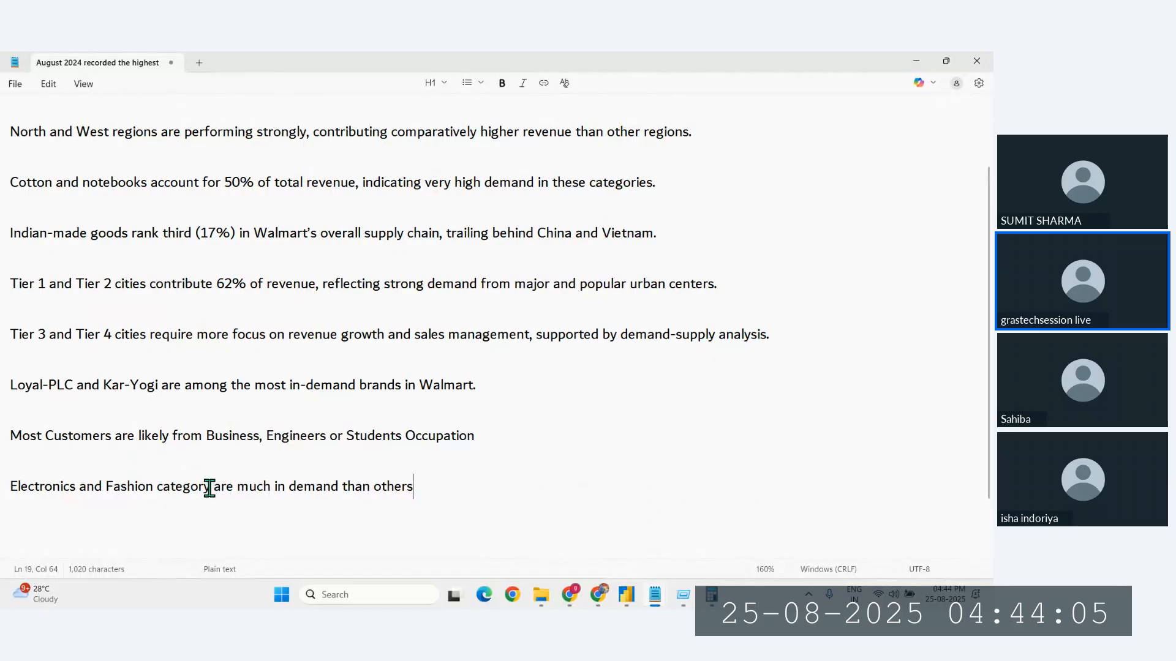
click(210, 488)
click(149, 487)
click(212, 488)
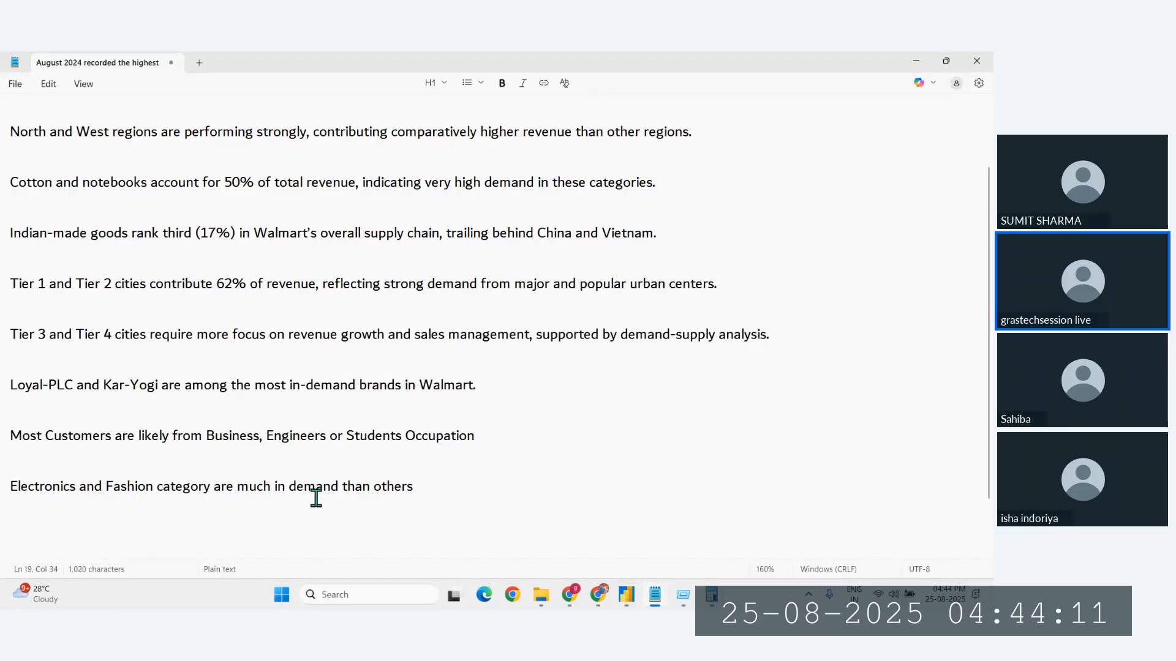
text((50)
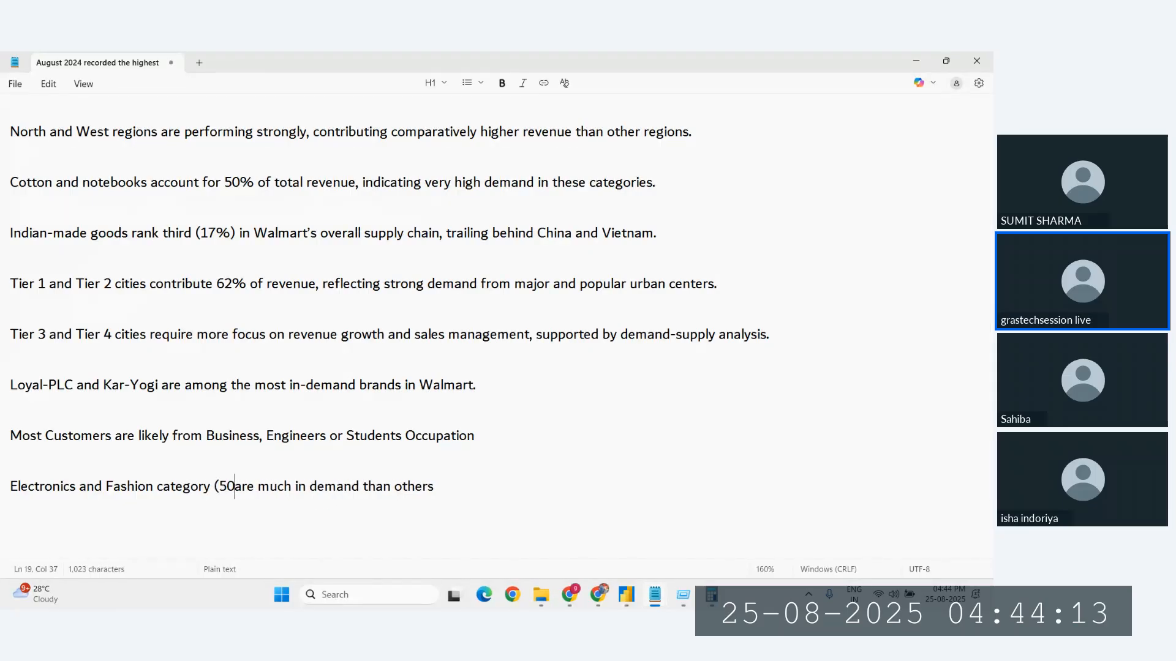
text(%))
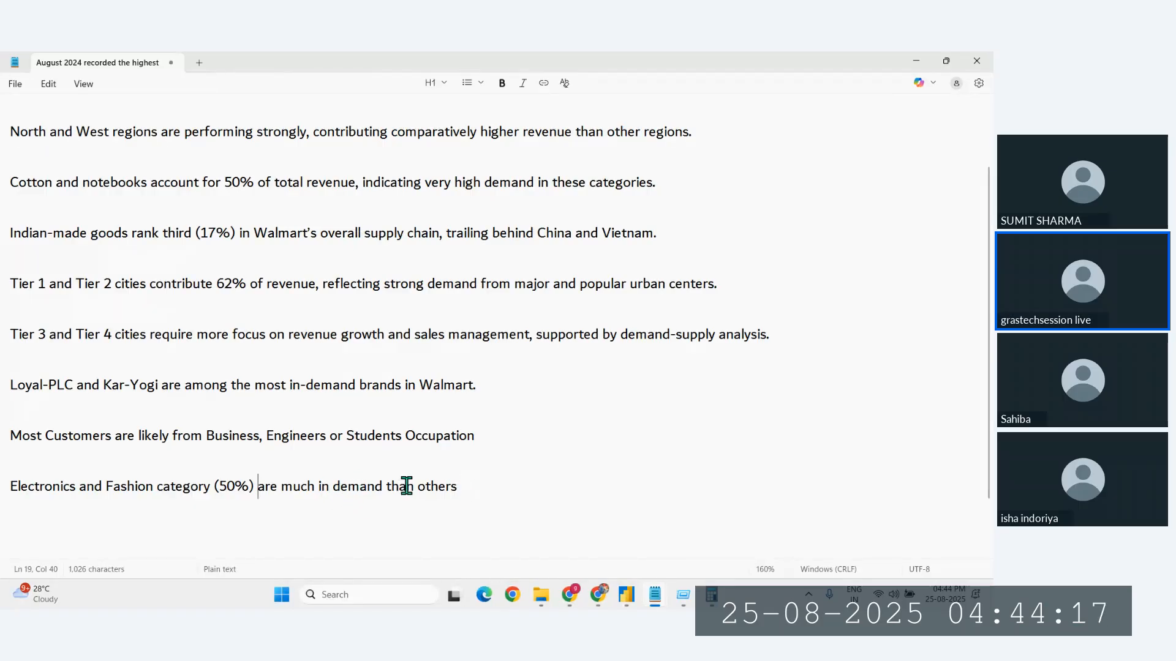
Step: Insert "Higher" before "demand" in the Electronics and Fashion line and end the sentence with "category"
click(334, 486)
text(Highe)
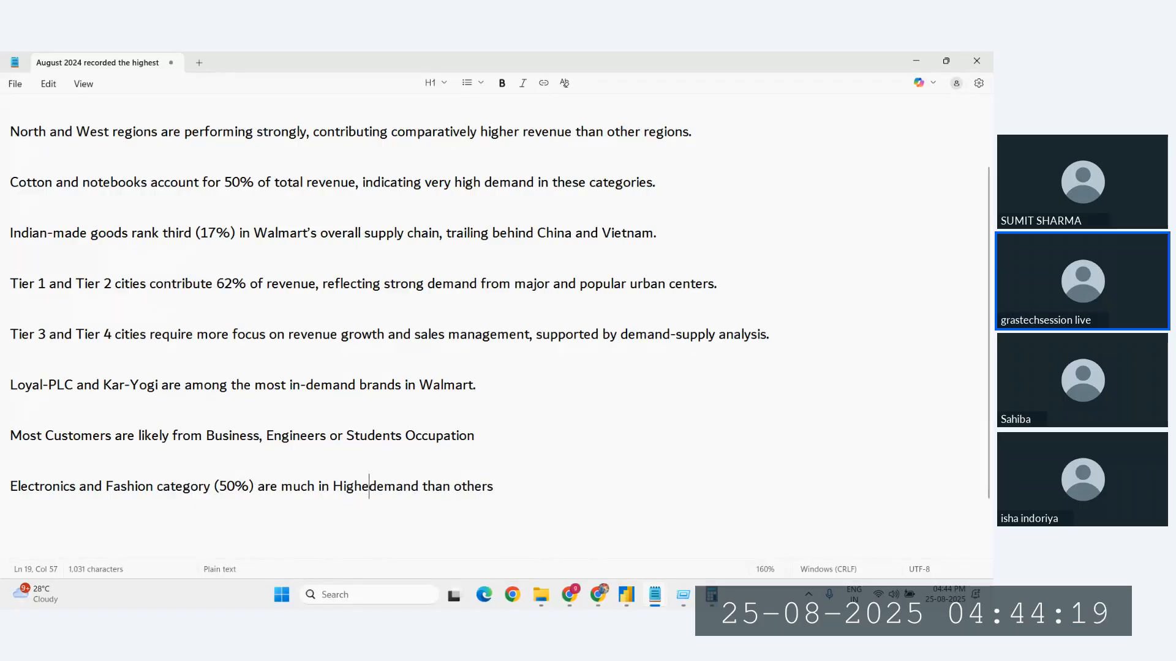
text(r)
click(523, 487)
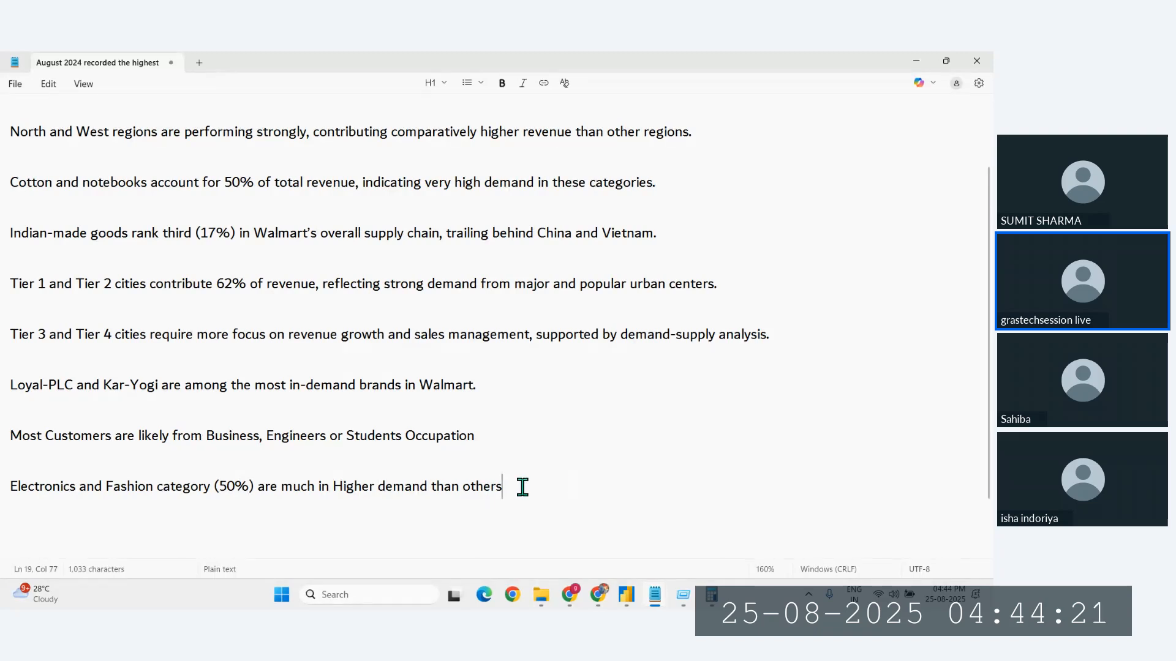
text(category)
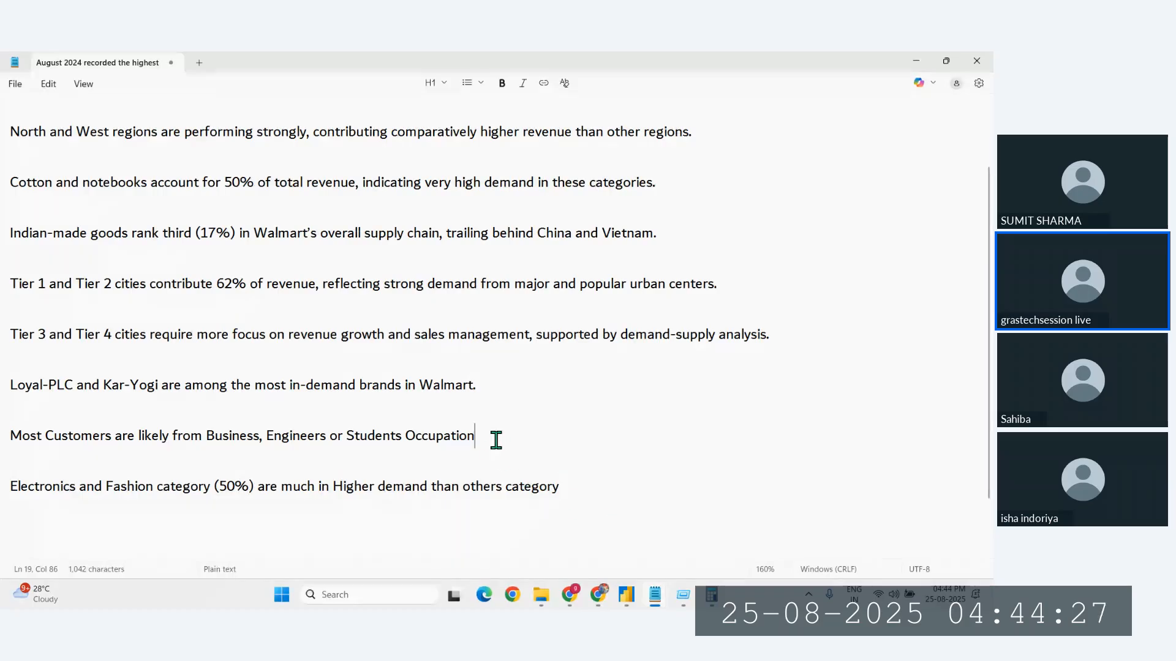
drag(496, 440, 8, 432)
drag(588, 502, 44, 446)
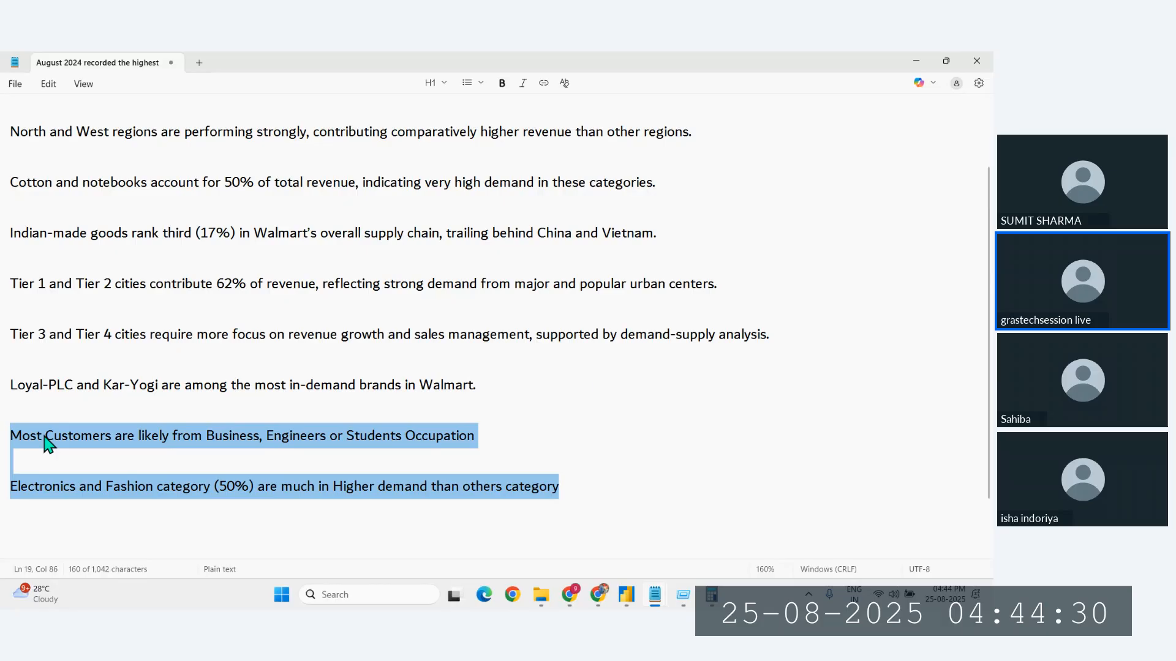
click(643, 472)
Step: Check the bottom brands on Power BI's Top and Bottom Analysis page and append "and Acharya-Sangha is the worst" to the Notepad brand sentence
click(628, 598)
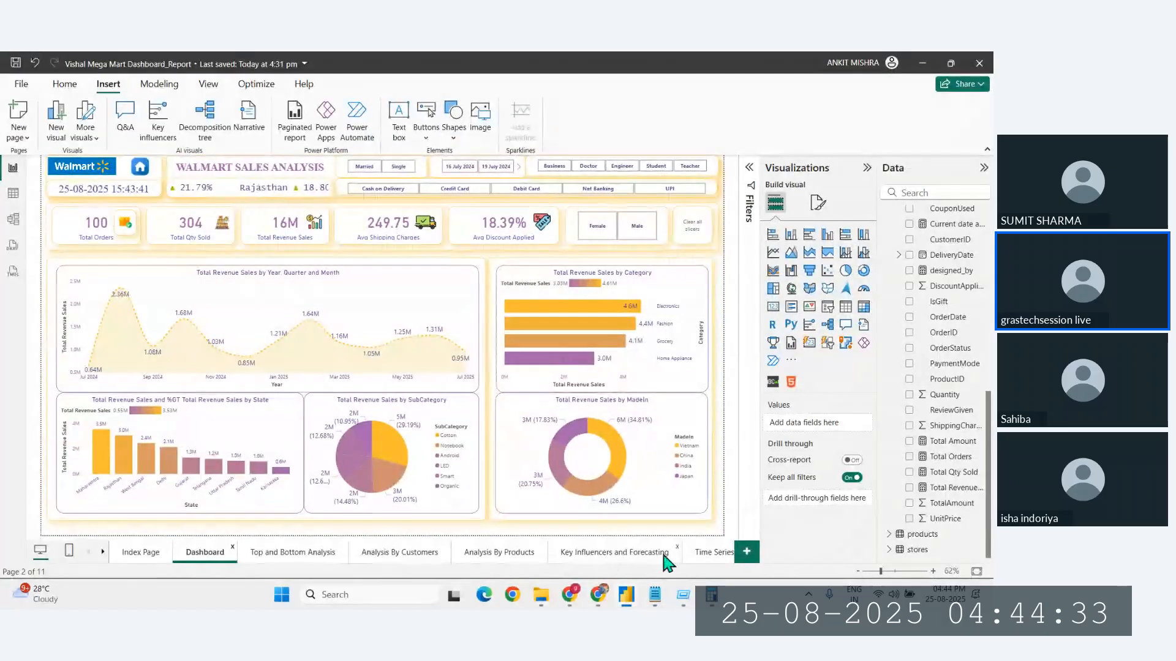
click(292, 553)
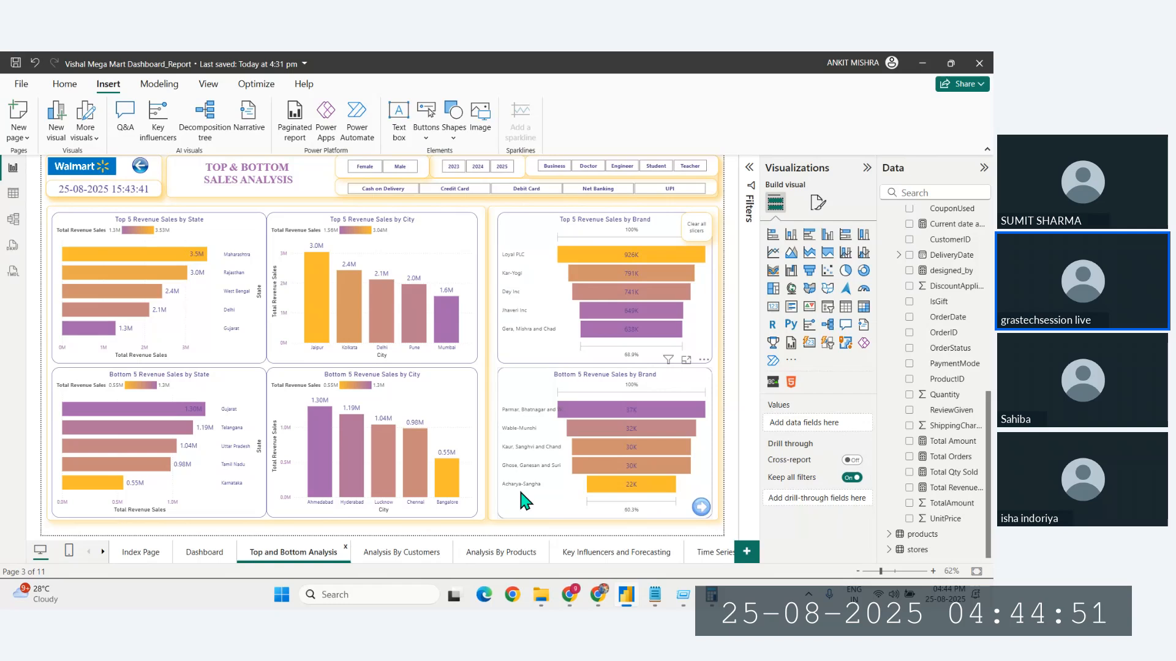
mouse_move(654, 595)
click(691, 541)
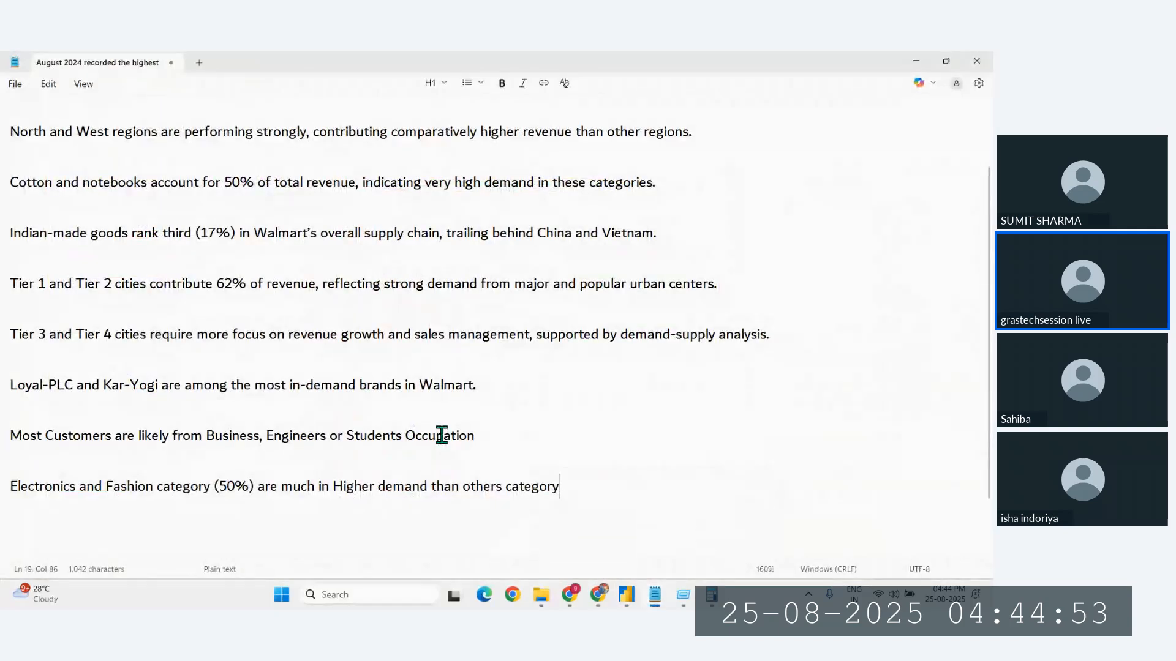
click(375, 409)
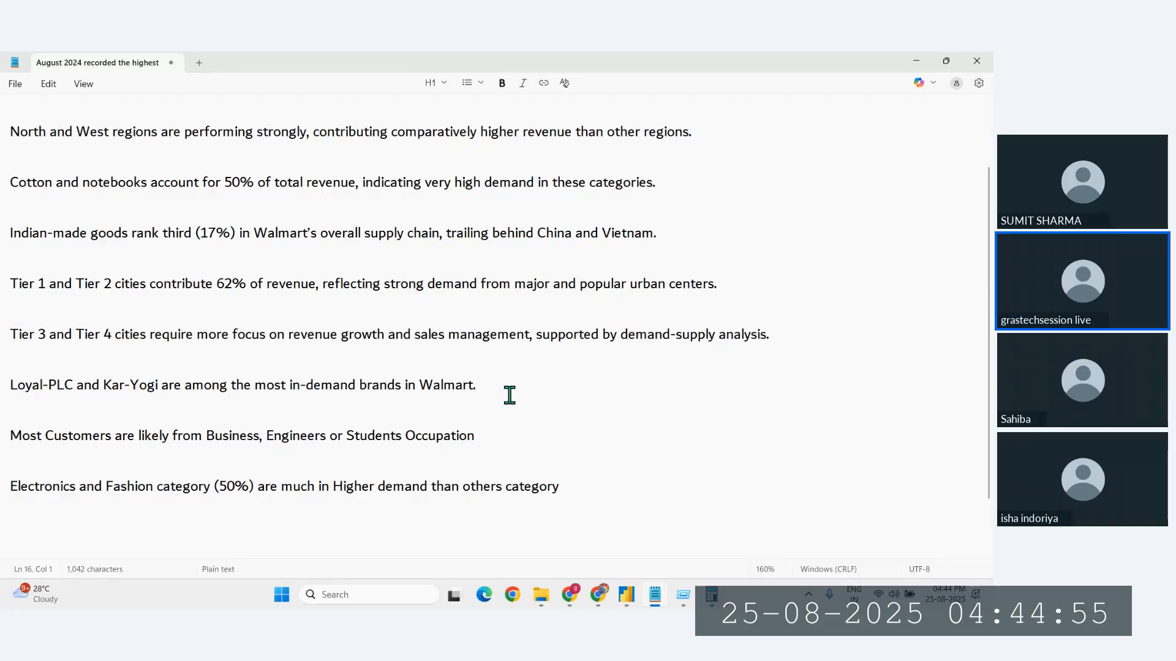
click(491, 386)
text(and Ac)
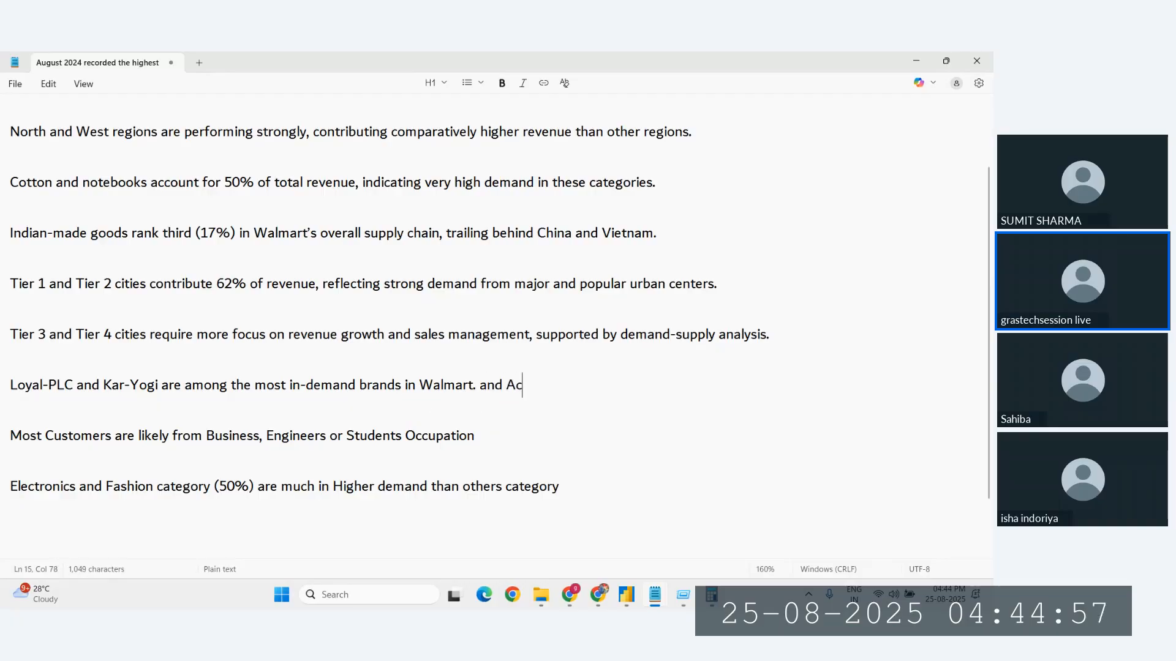
text(hary)
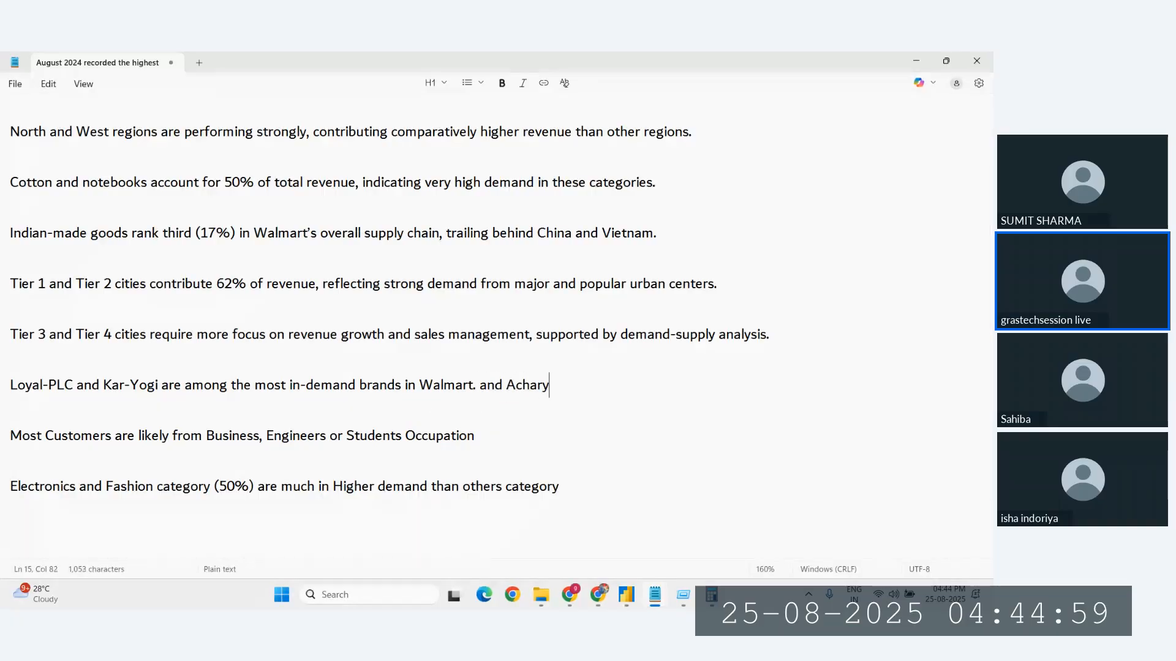
text(a-Sangha is)
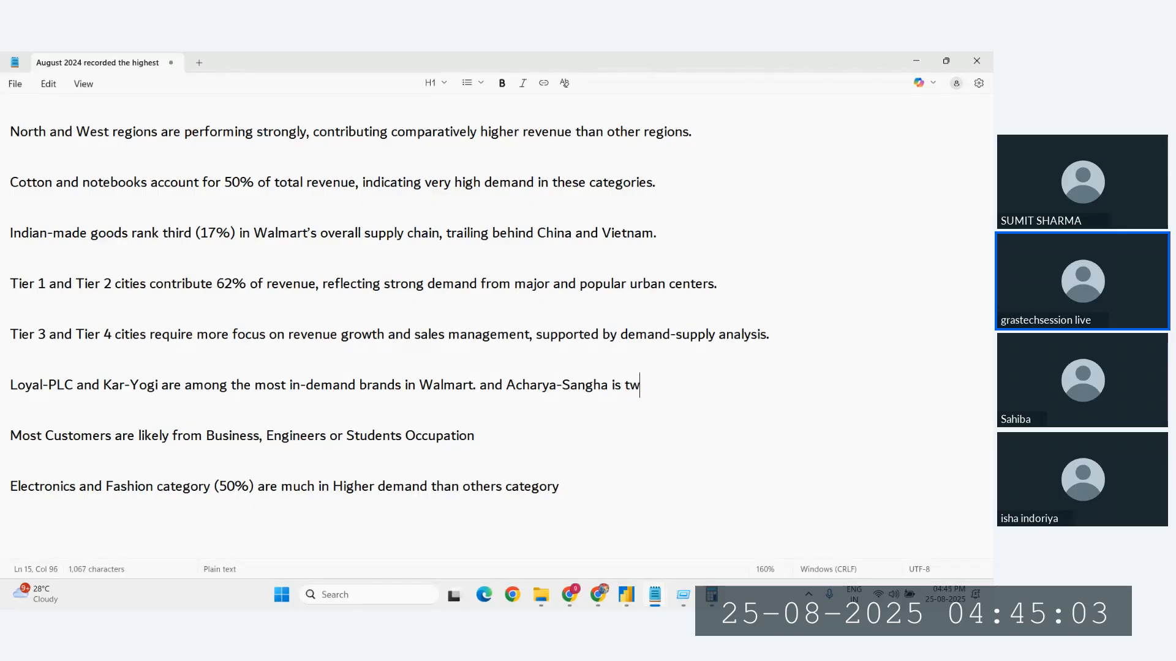
text( the worst)
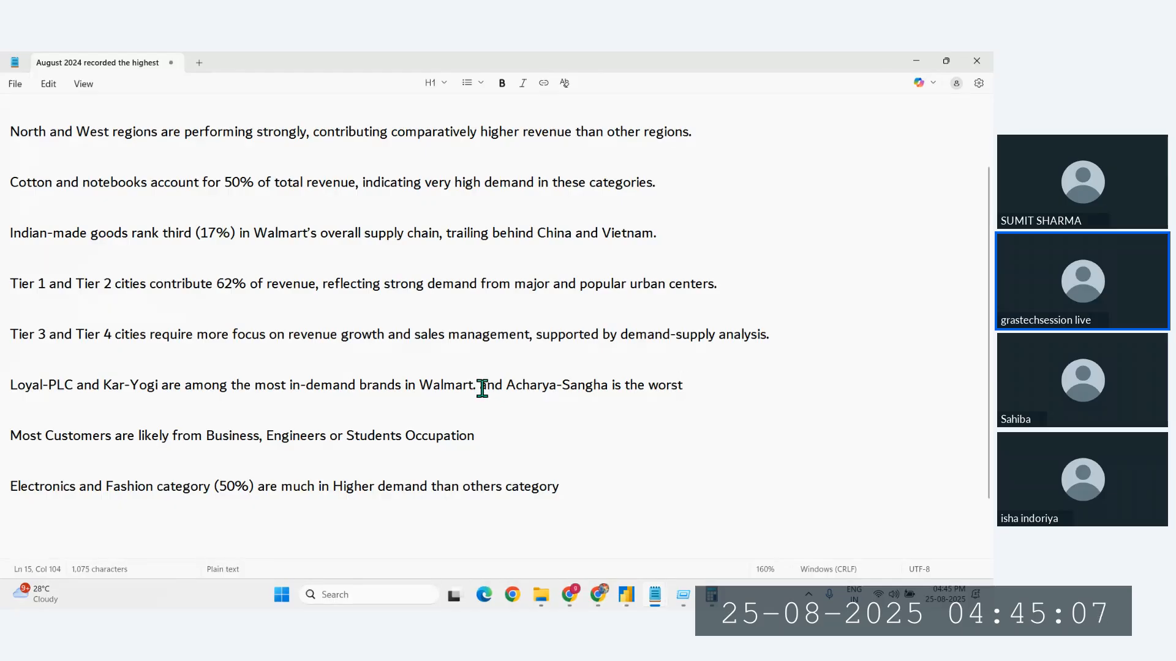
Step: Copy "demand brands" from the brand sentence to its end and change the pasted wording to "demanding brands"
drag(305, 385, 400, 381)
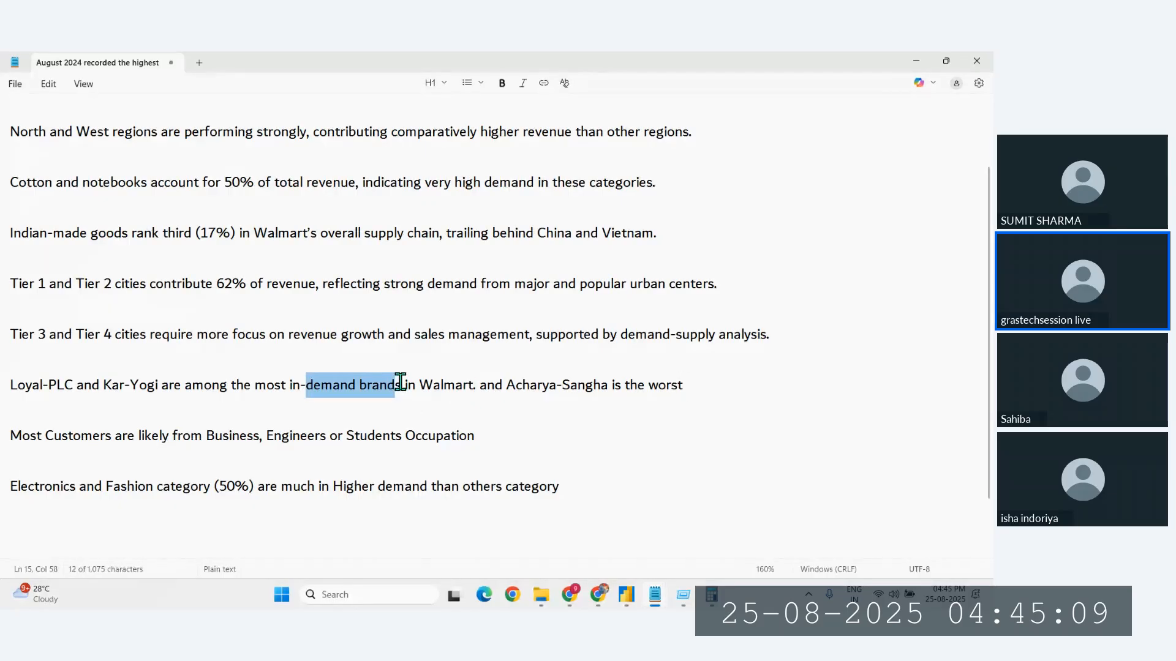
key(ctrl+c)
click(716, 386)
key(ctrl+v)
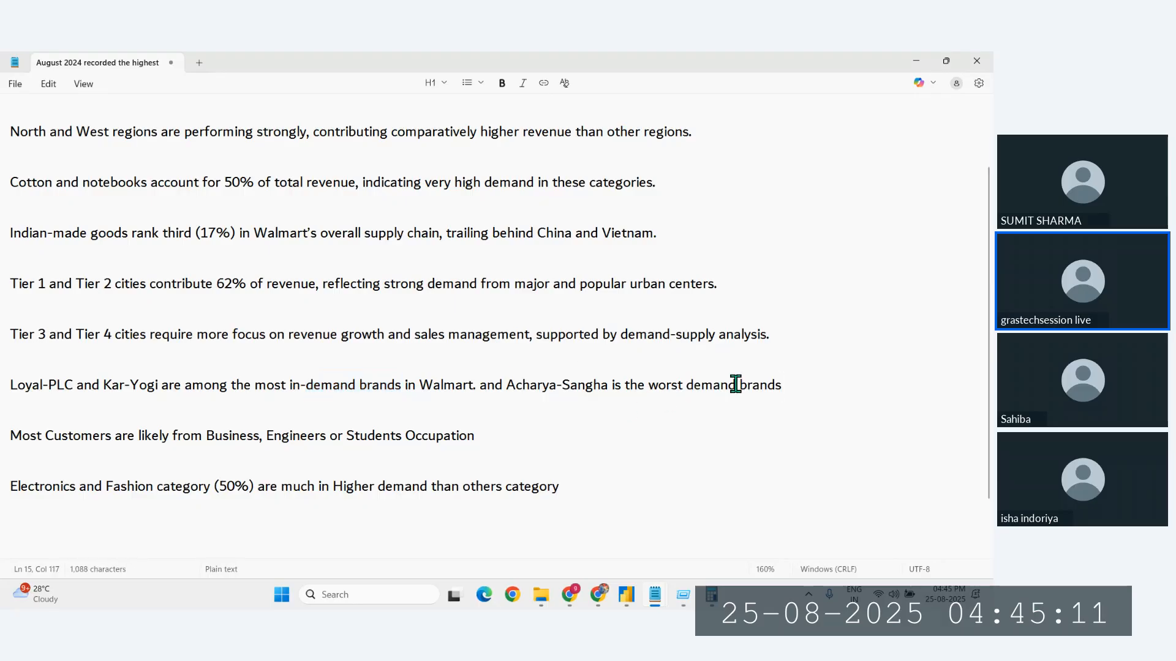
text(ing)
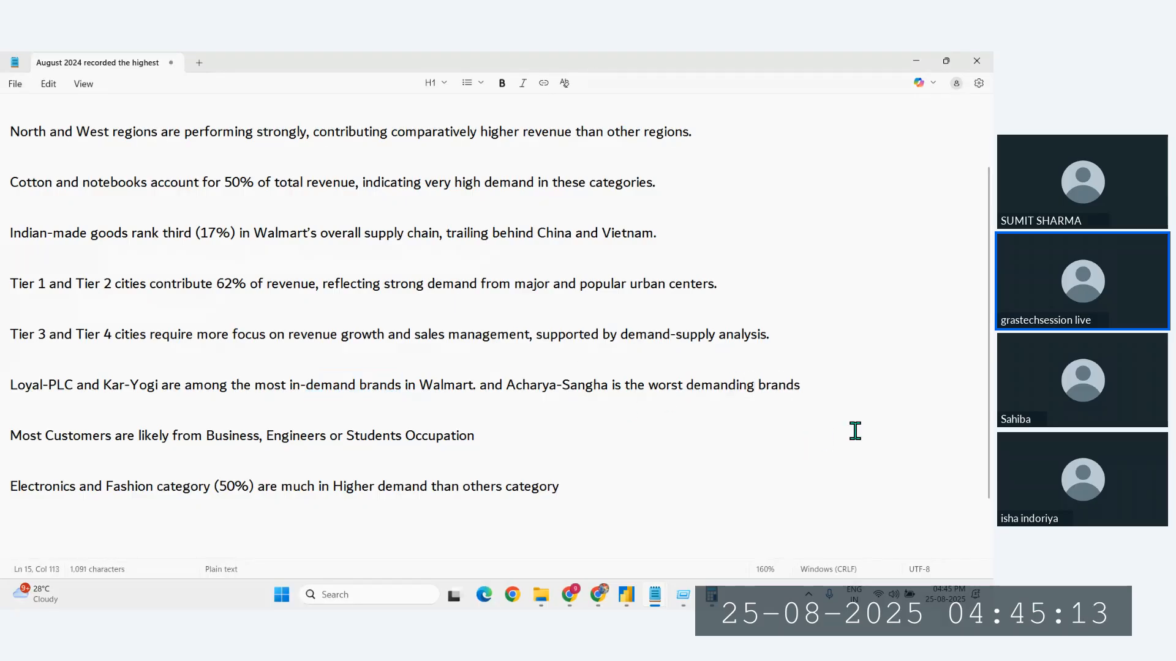
click(830, 371)
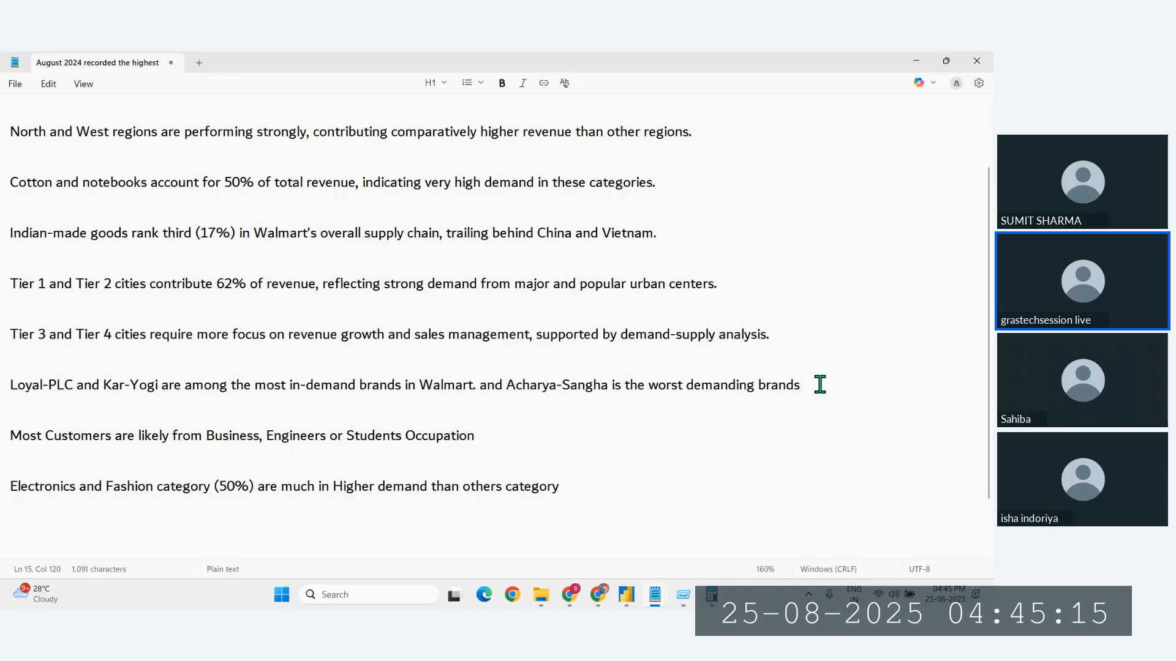
Step: Replace the pink Loyal-PLC bullet on Power BI's Duplicate of Final Summary page with the extended Notepad brand sentence, keeping it beside the hand icon
drag(820, 384, 11, 362)
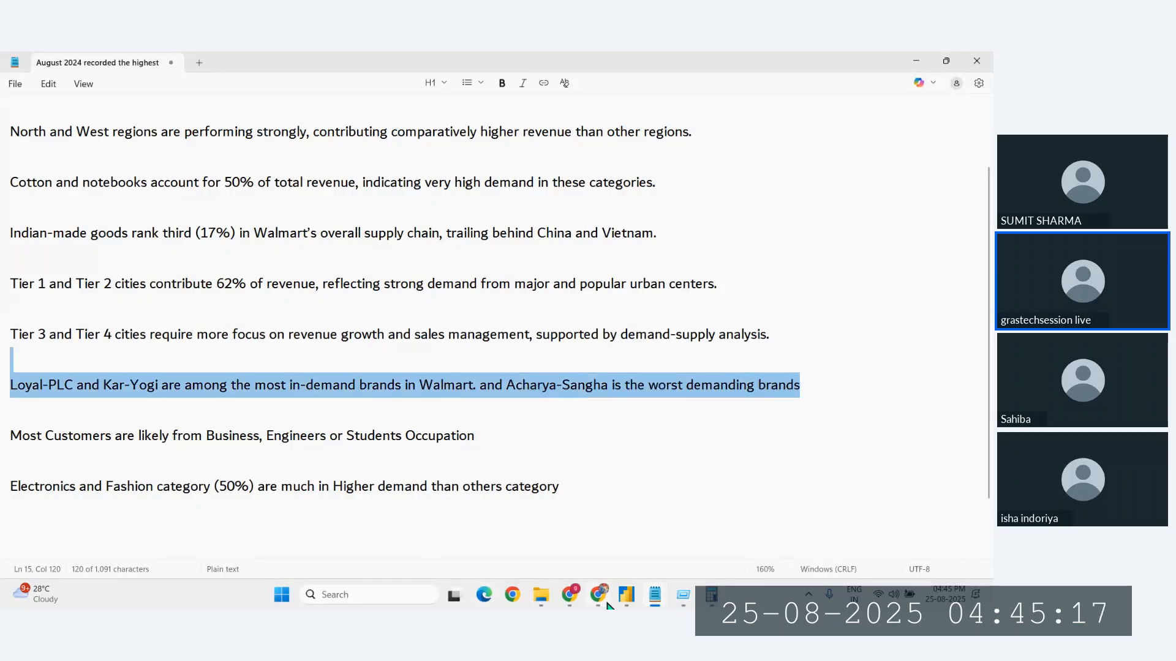
click(626, 594)
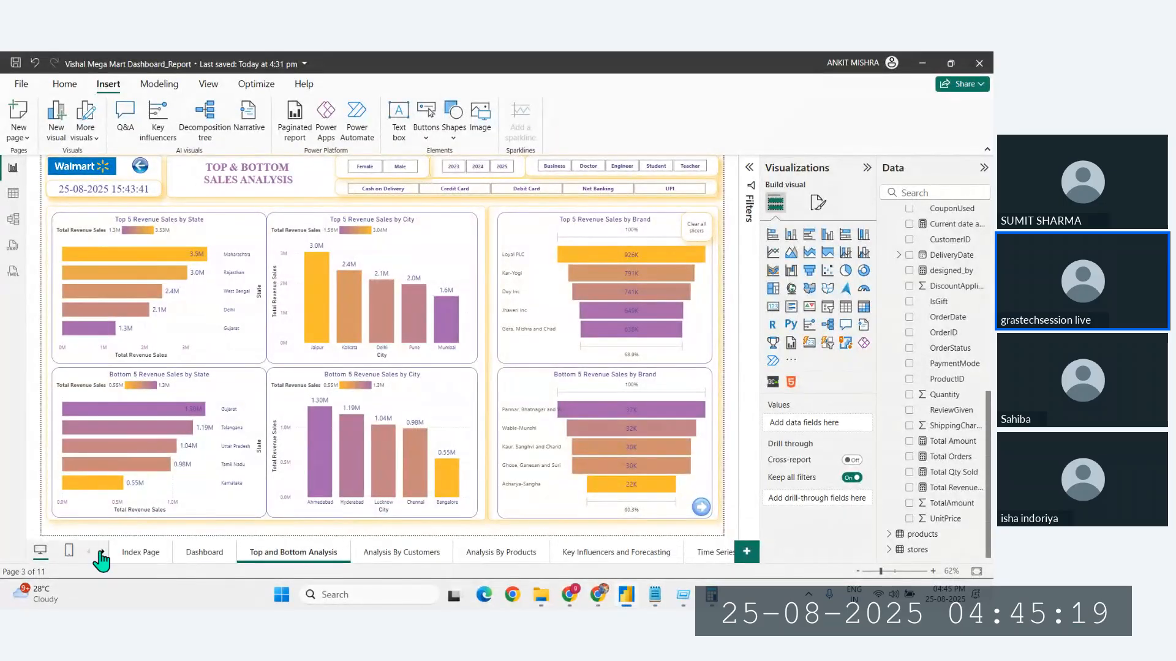
click(101, 552)
click(660, 554)
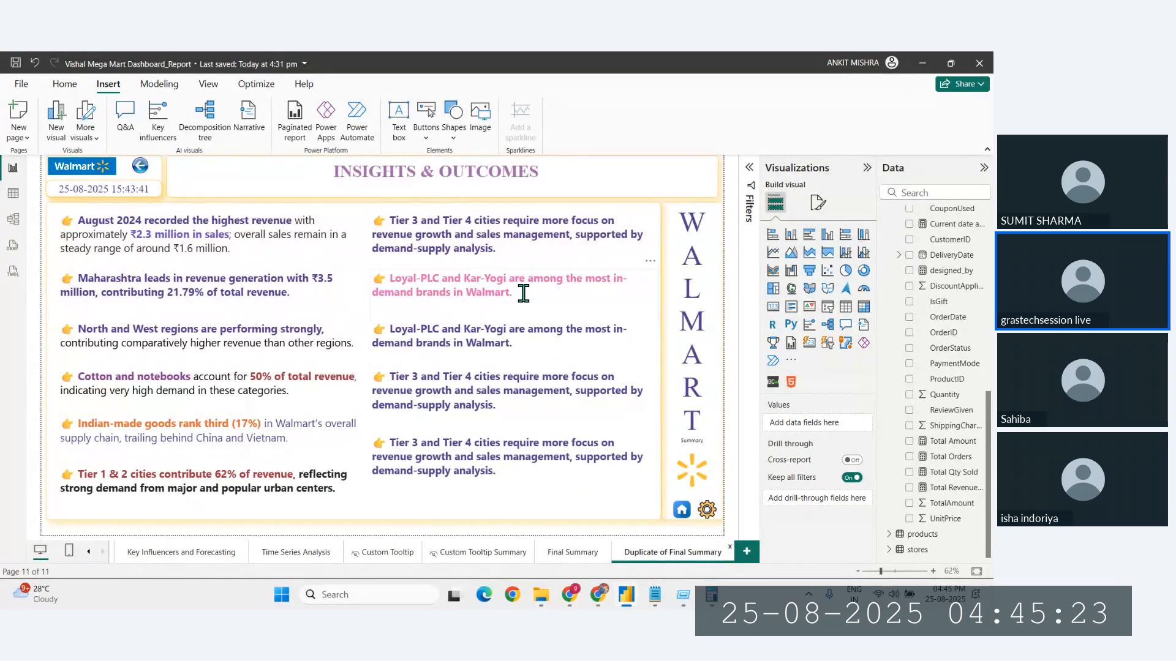
click(524, 293)
key(ctrl+a)
key(ctrl+v)
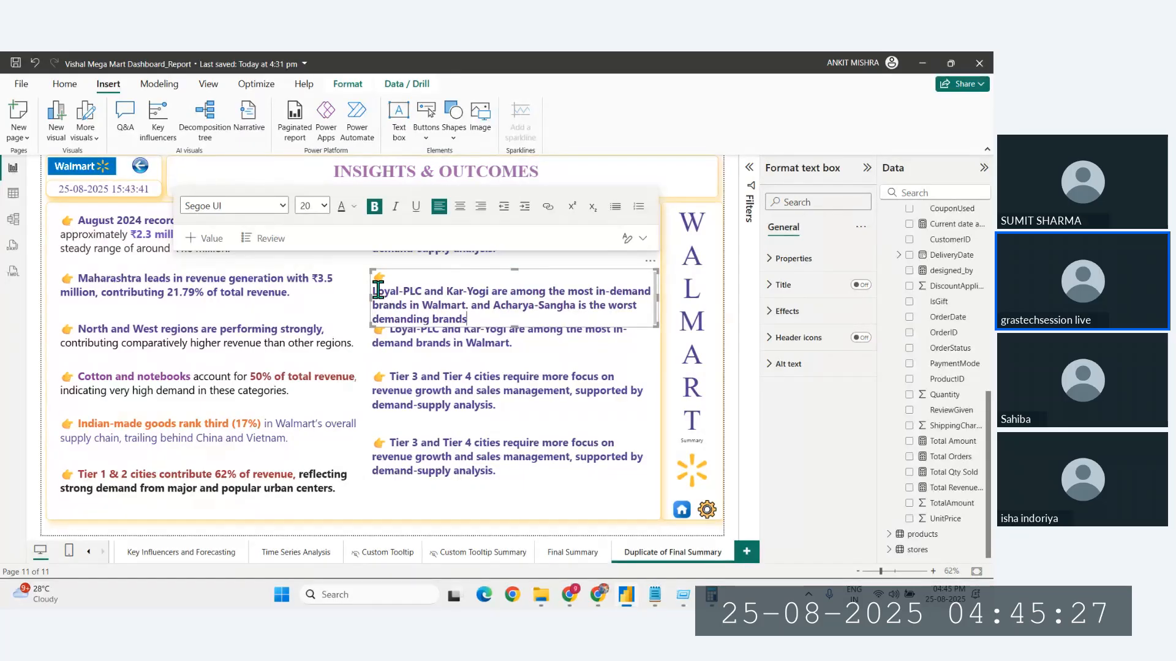
key(BackSpace)
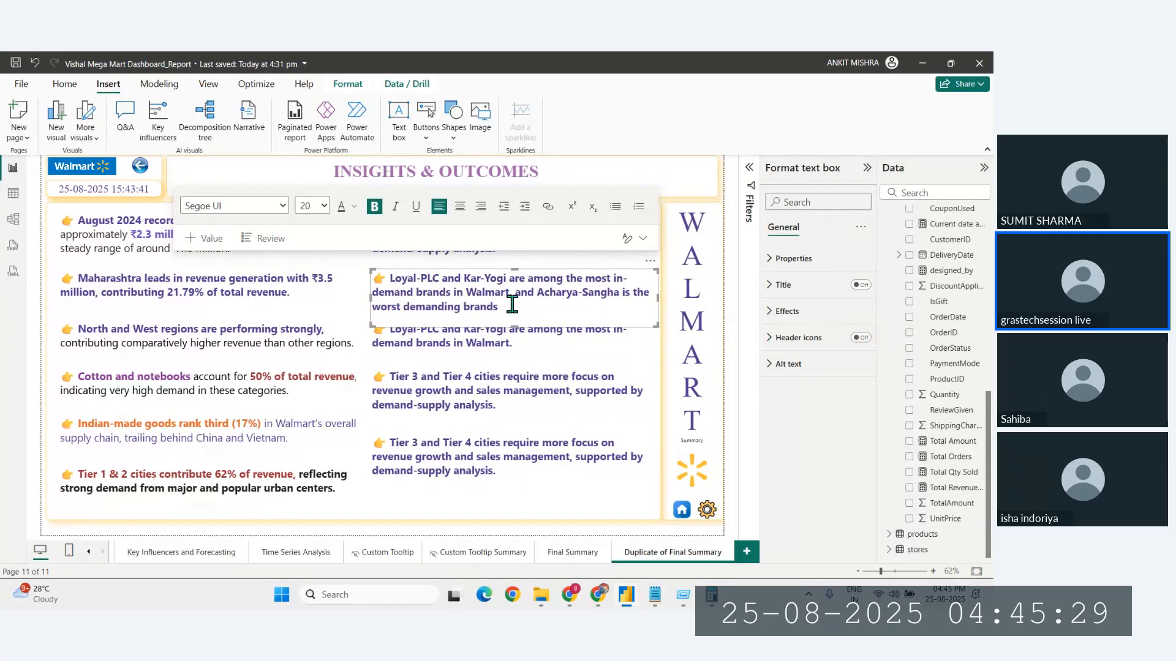
Step: Remove bold from the updated brand bullet and make only "Loyal-PLC and Kar-Yogi" bold
drag(390, 278, 507, 281)
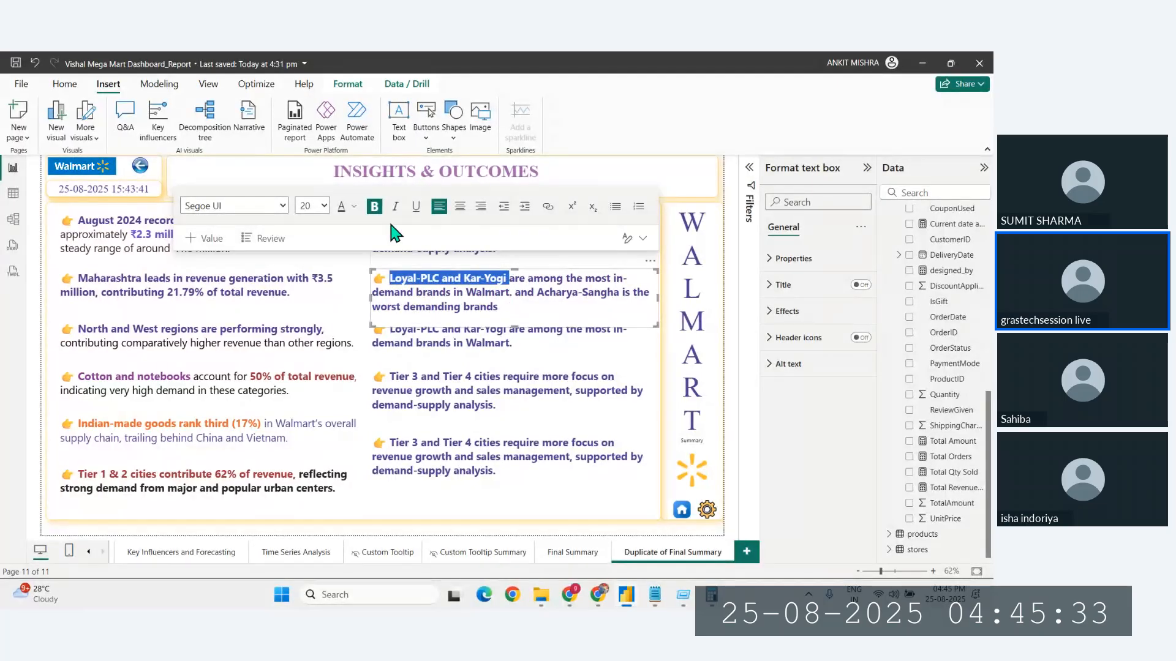
triple_click(510, 308)
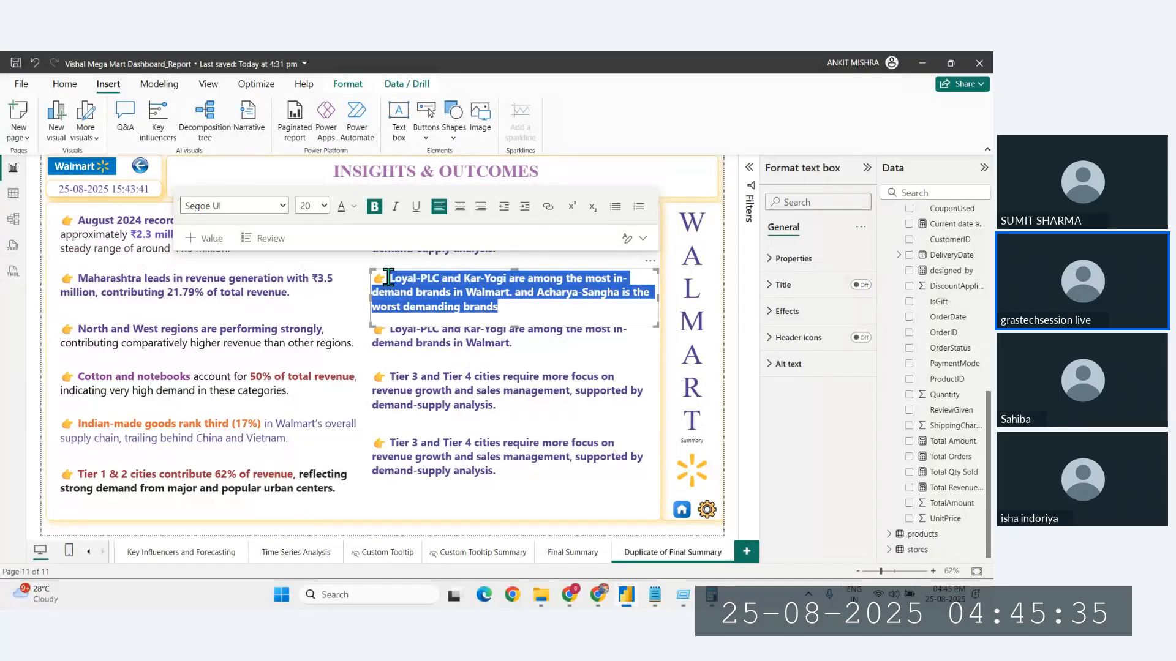
click(373, 207)
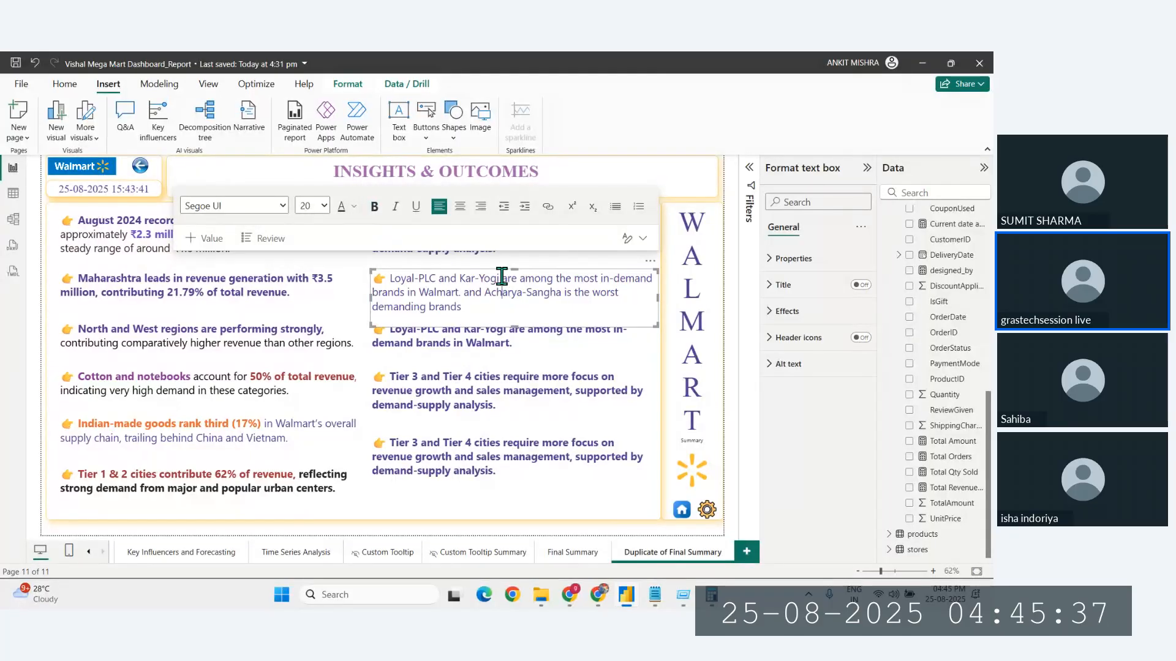
drag(499, 278, 388, 276)
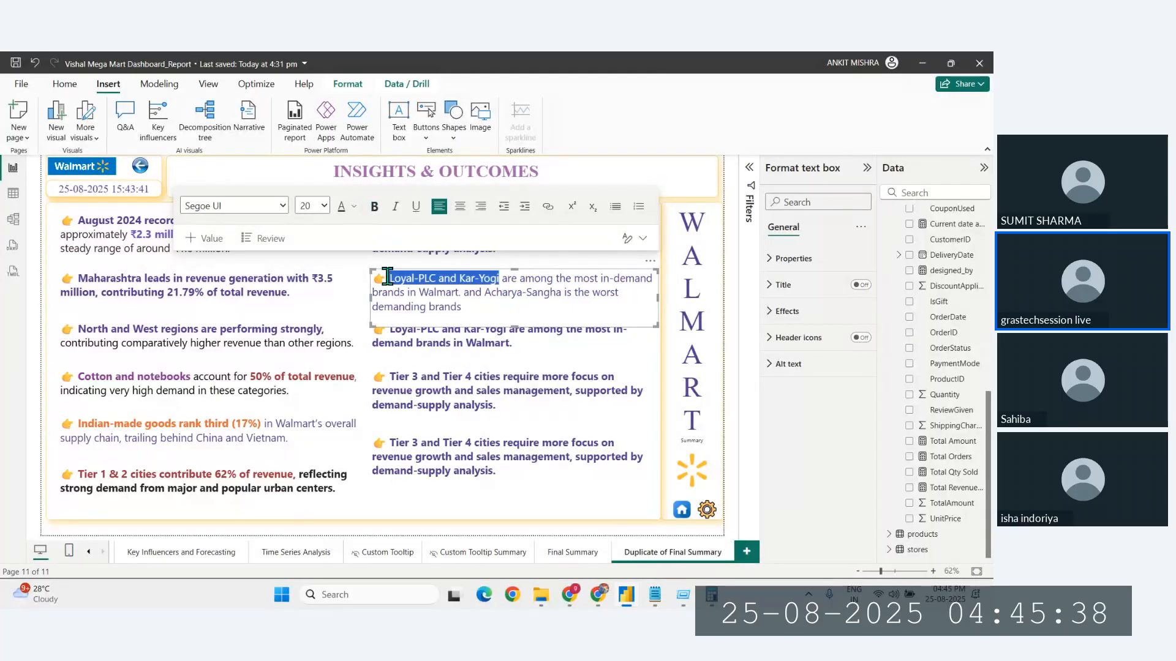
click(375, 207)
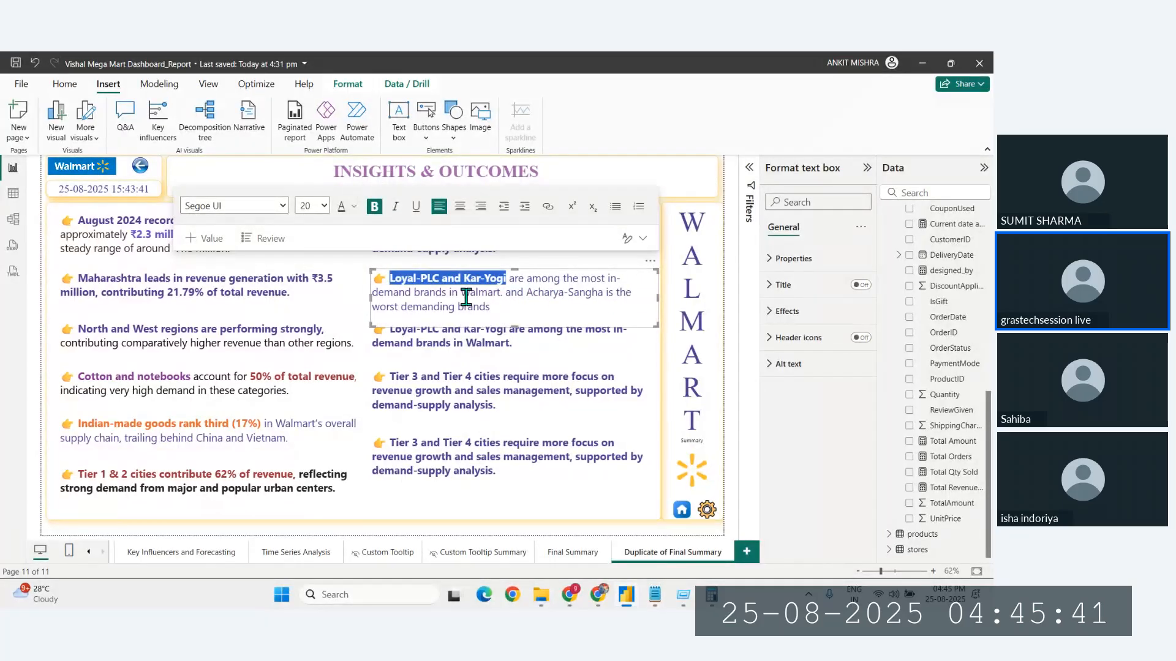
Step: Make "Acharya-Sangha is the worst demanding brands" in the brand bullet bold and pink
drag(525, 293, 492, 308)
click(374, 207)
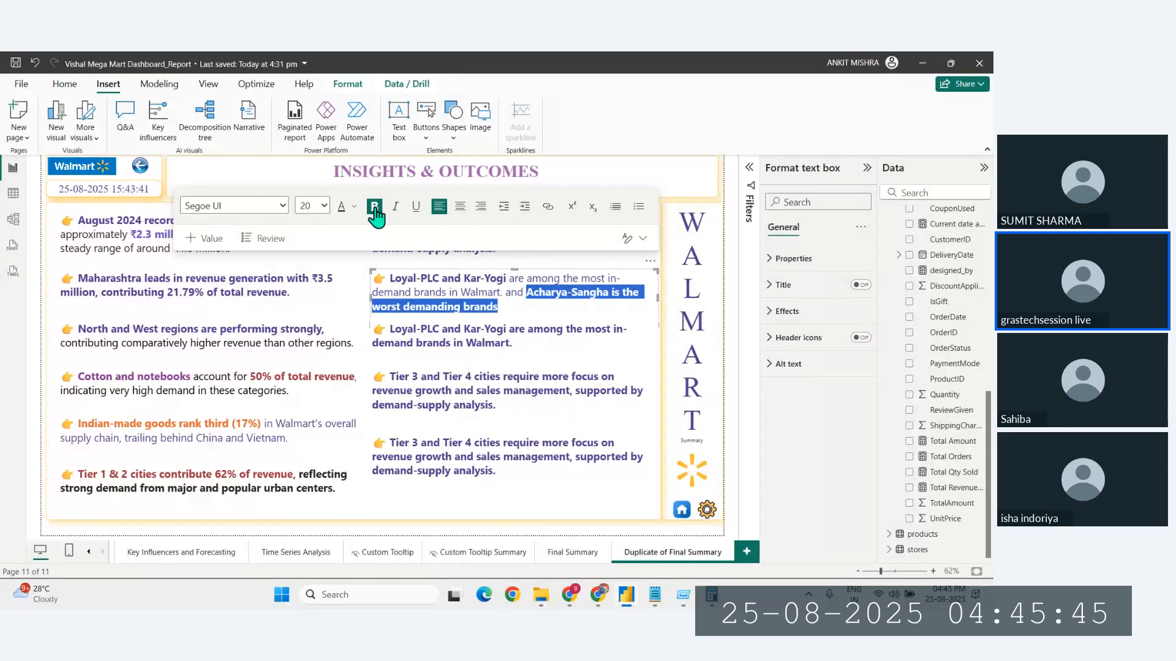
click(354, 207)
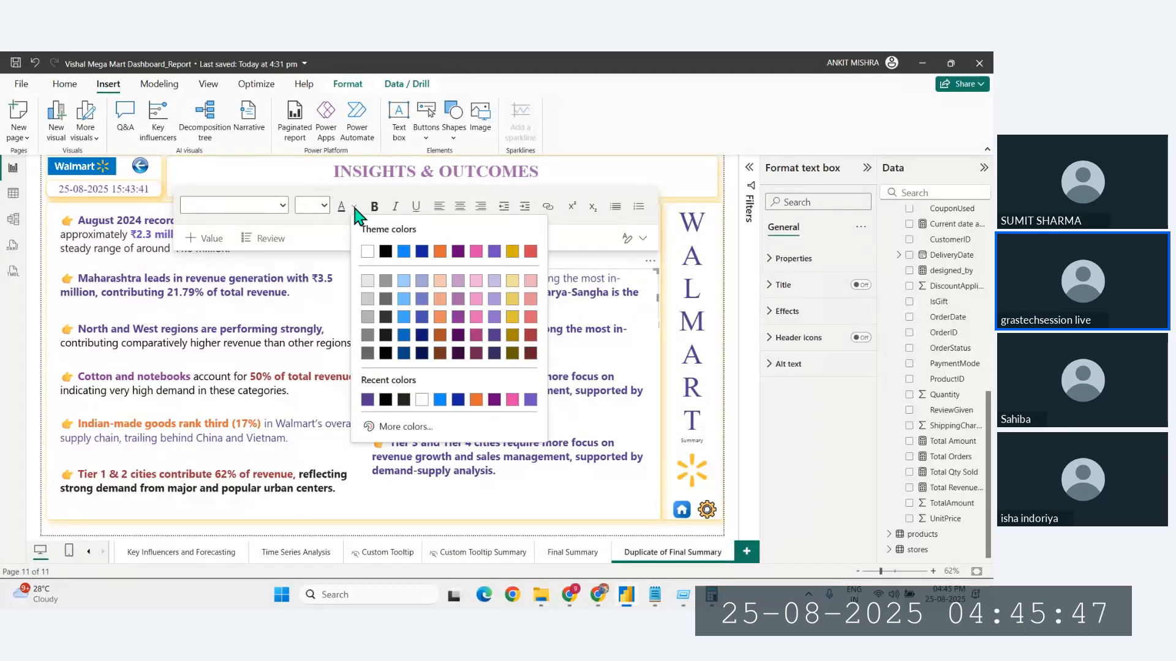
click(477, 317)
click(510, 283)
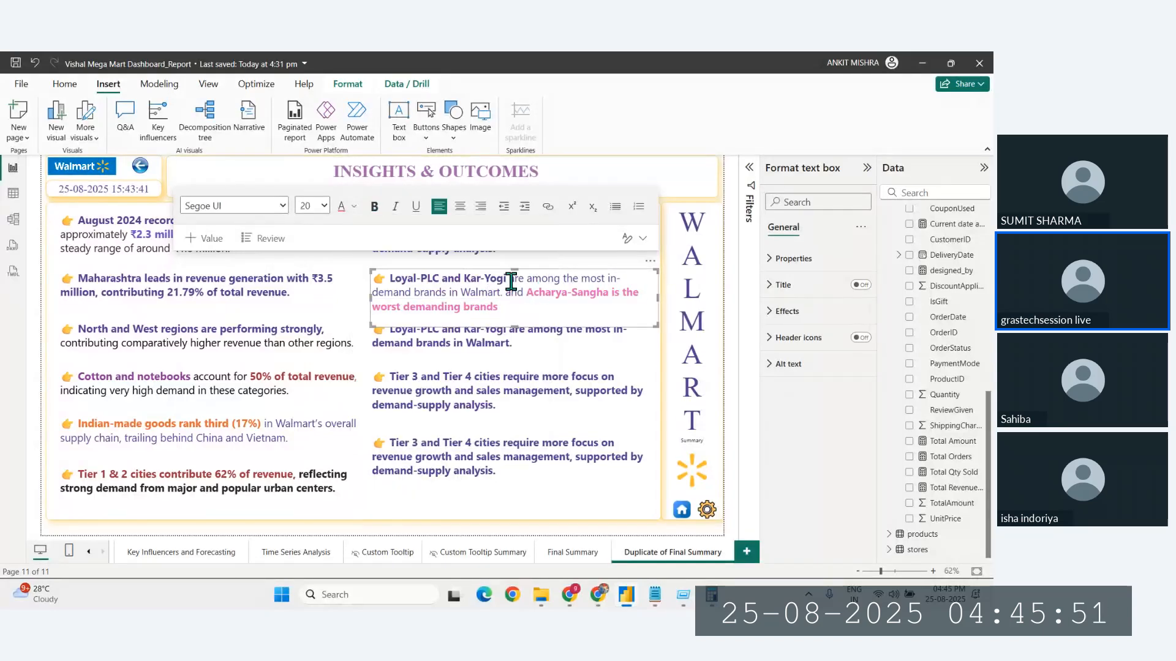
Step: Colour "Loyal-PLC and Kar-Yogi" in the brand bullet dark red
drag(508, 279, 388, 279)
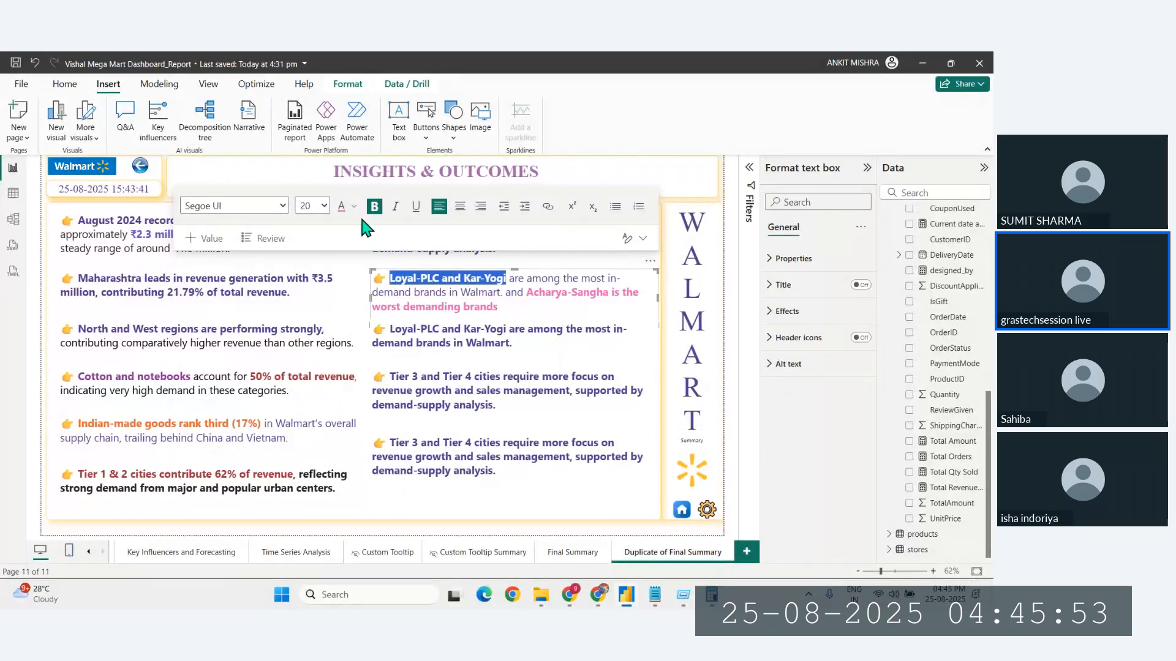
click(354, 216)
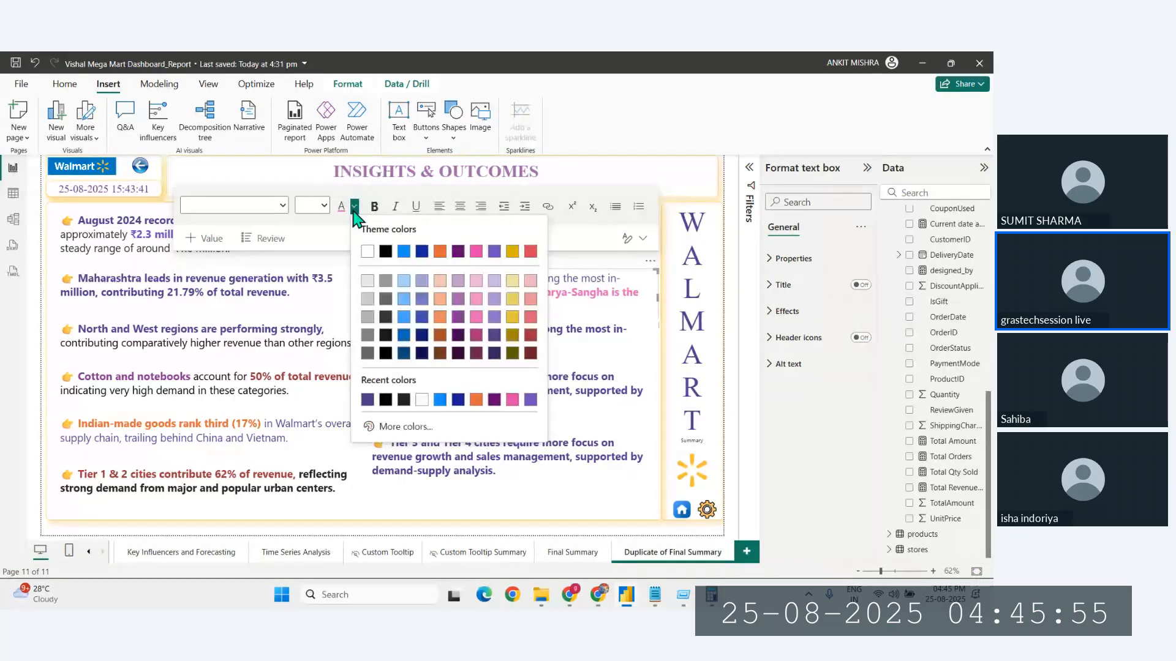
click(427, 536)
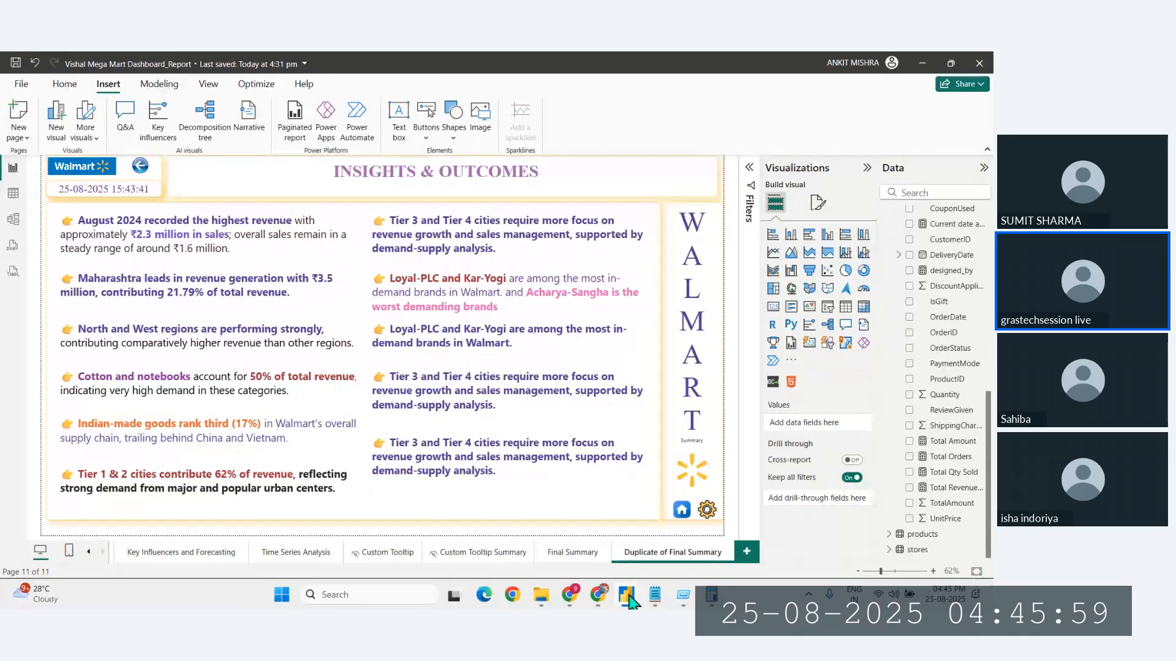
Step: Replace the second Loyal-PLC bullet in Power BI with Notepad's sentence "Most Customers are likely from Business, Engineers or Students Occupation", keeping the hand icon
click(655, 594)
drag(519, 441, 8, 435)
key(ctrl+c)
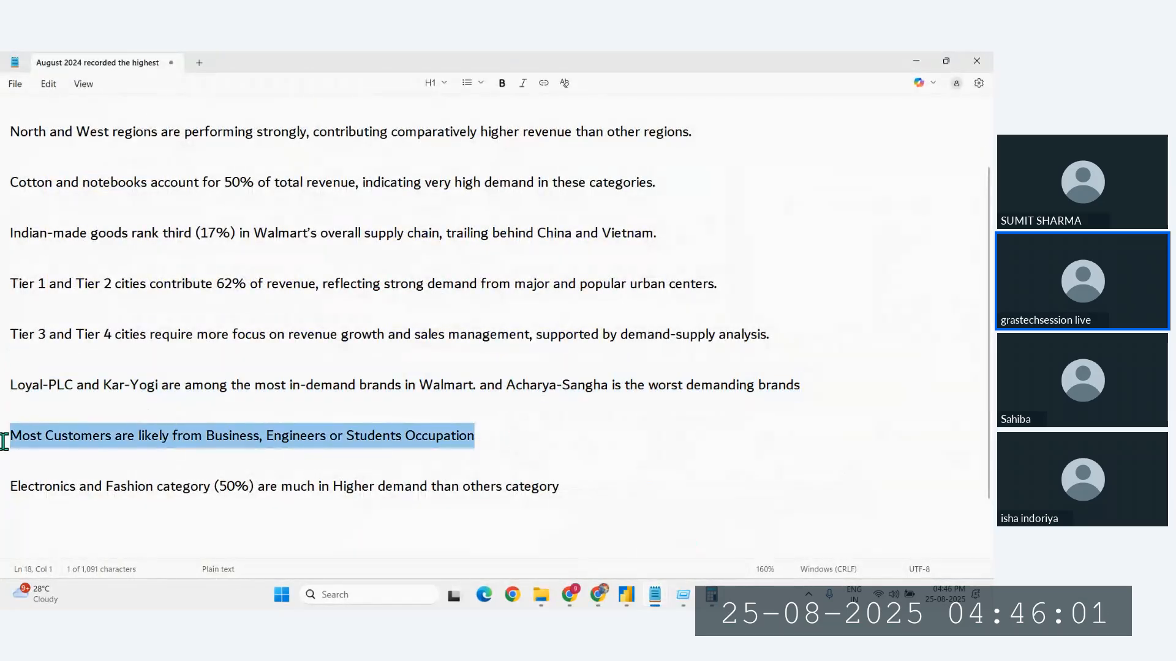
click(630, 603)
click(530, 396)
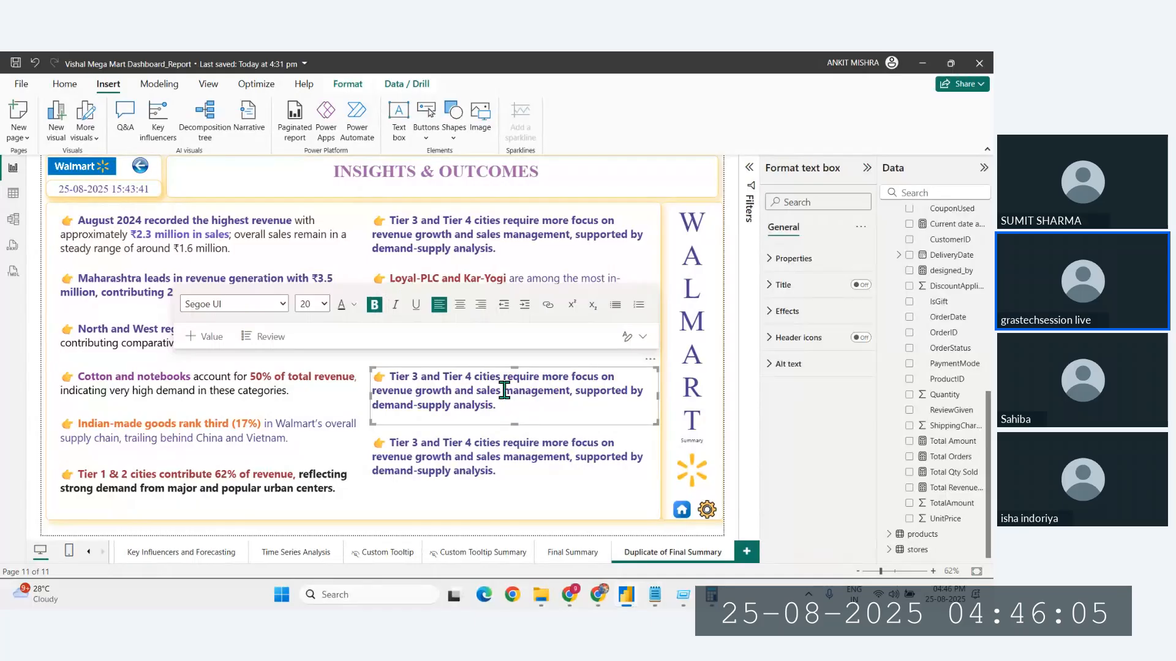
click(469, 518)
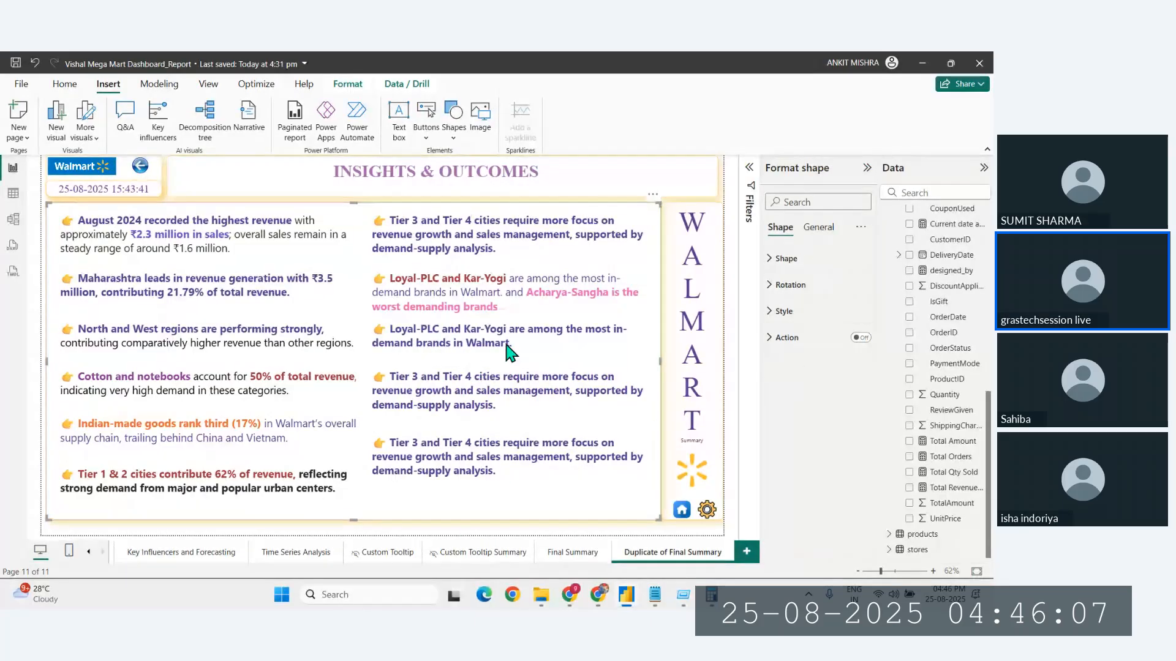
click(374, 533)
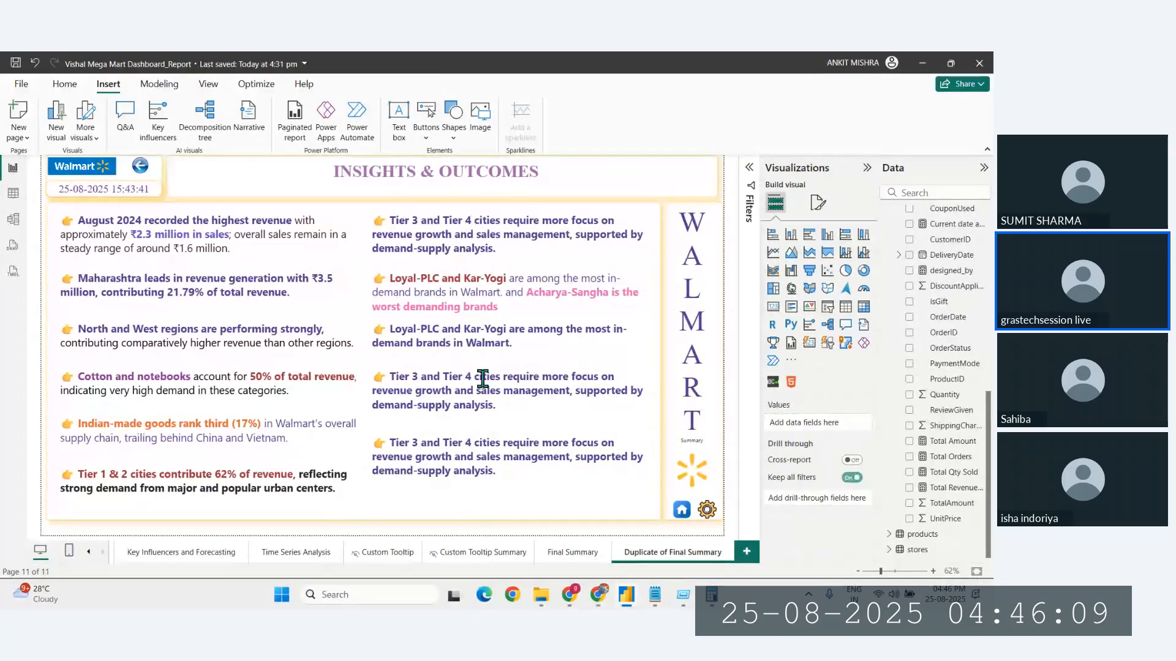
click(512, 341)
drag(512, 343, 389, 328)
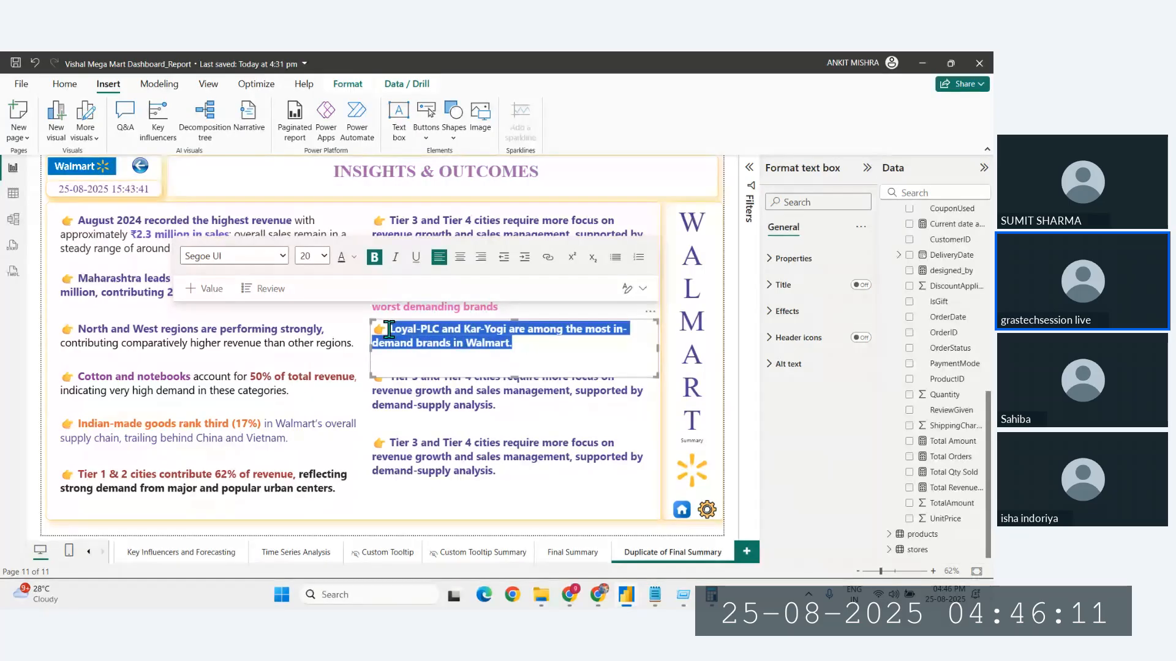
key(ctrl+v)
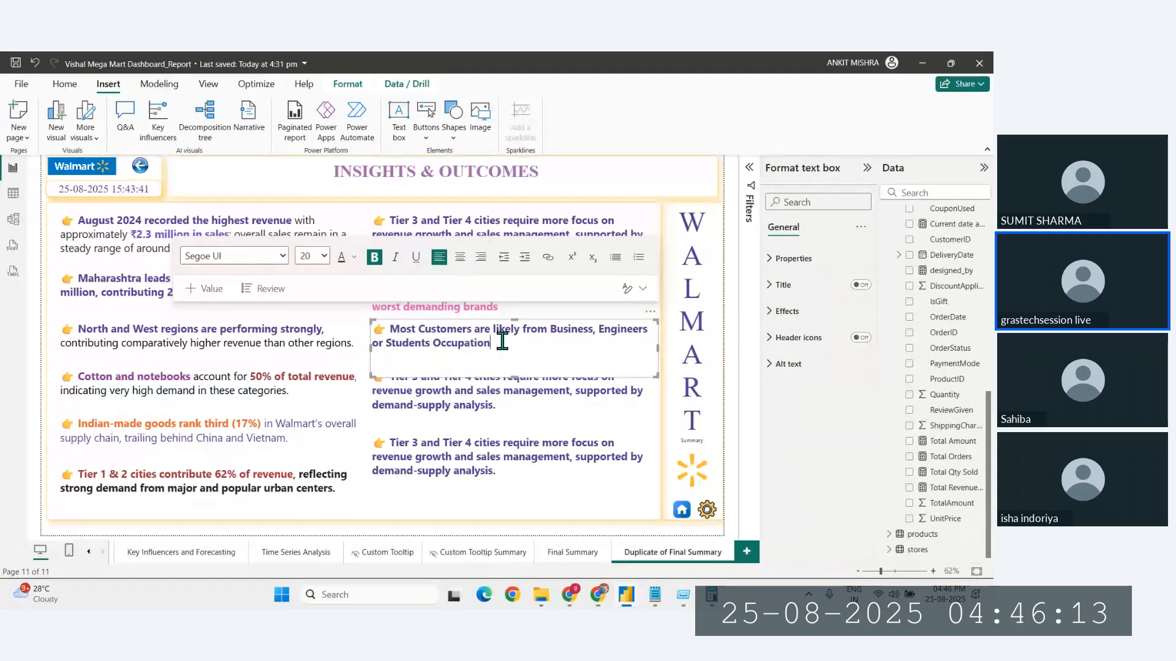
Step: Remove bold from the customer occupation bullet and make only "Business, Engineers or Students" bold and dark red
drag(502, 342, 392, 332)
key(ctrl+b)
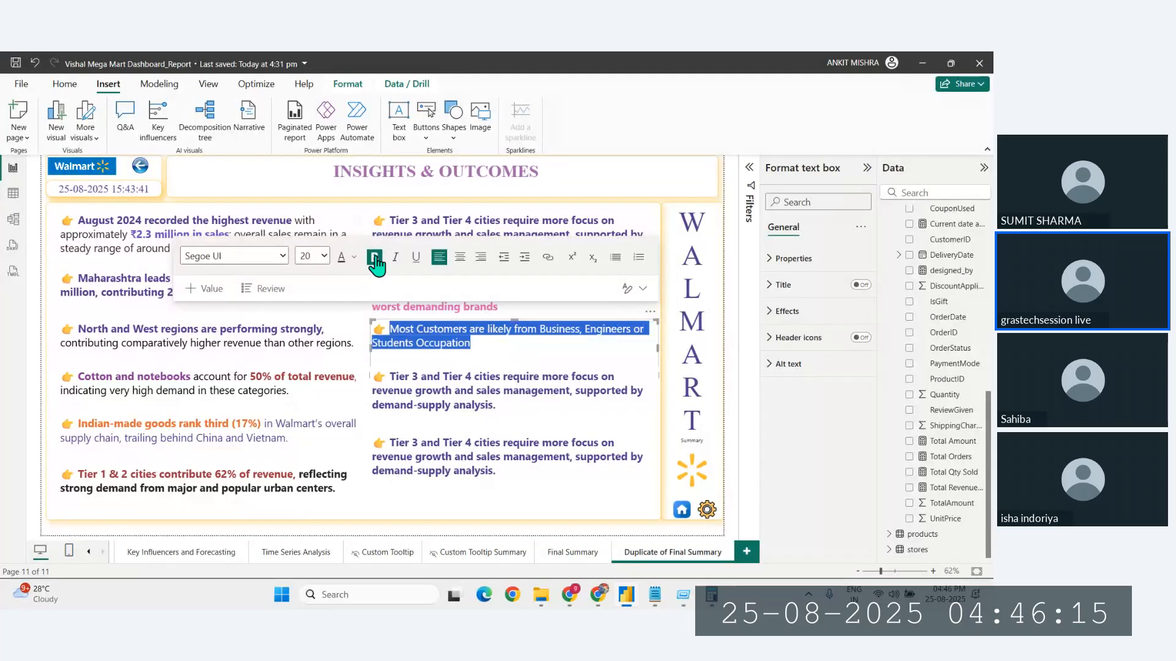
click(560, 340)
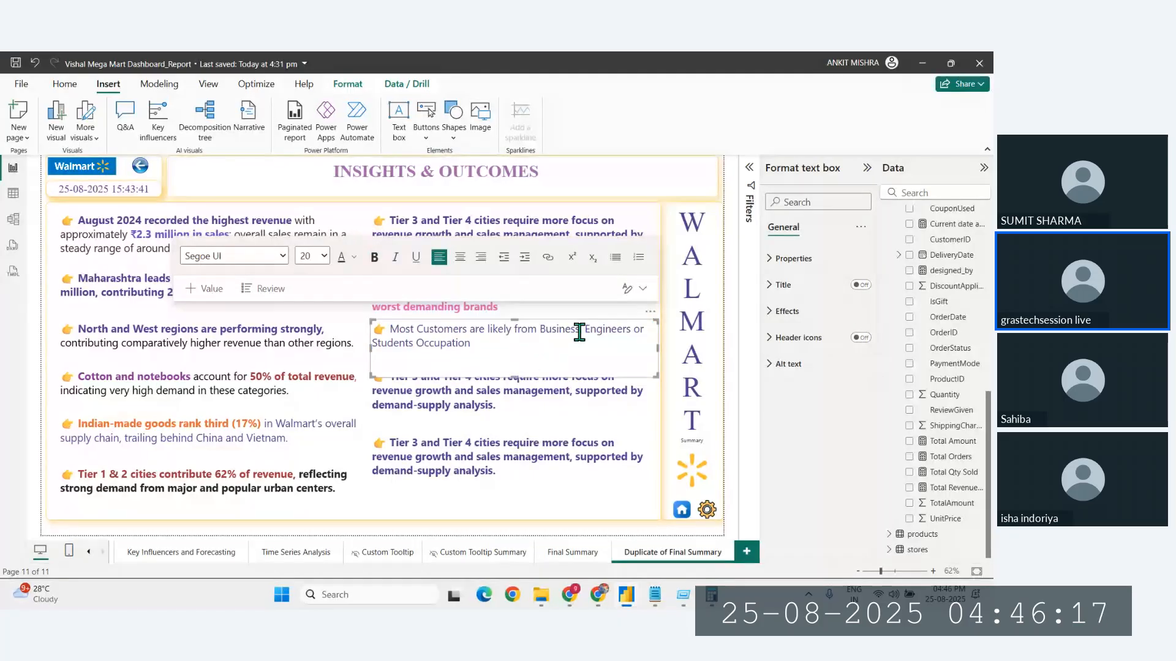
drag(539, 329, 400, 343)
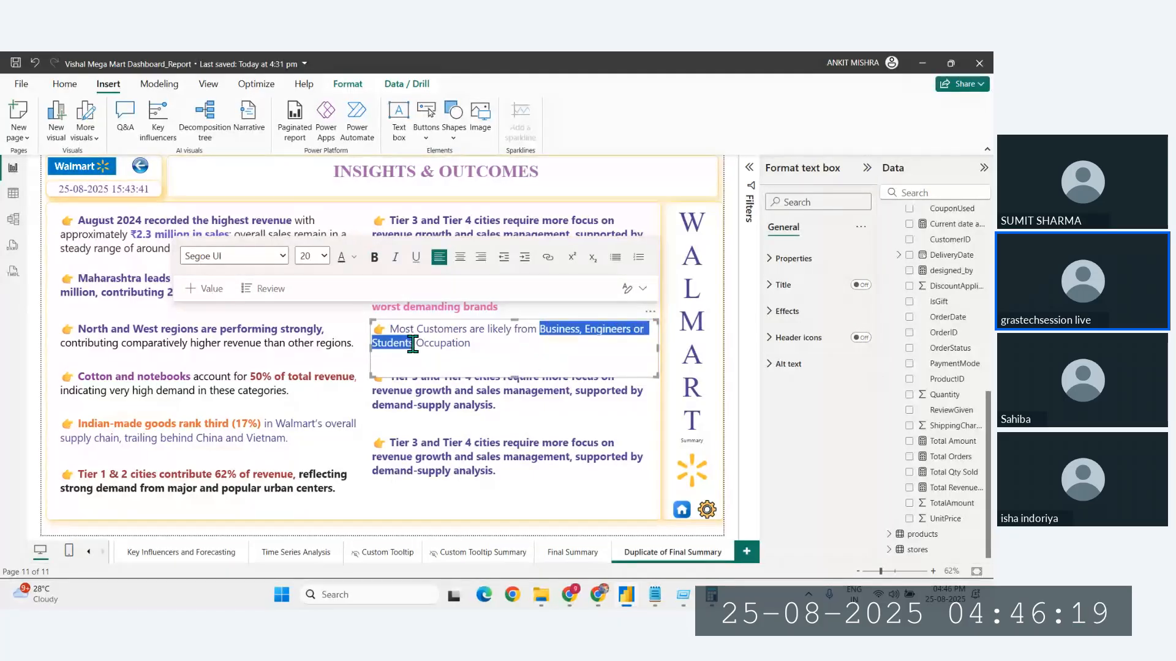
click(355, 257)
click(523, 388)
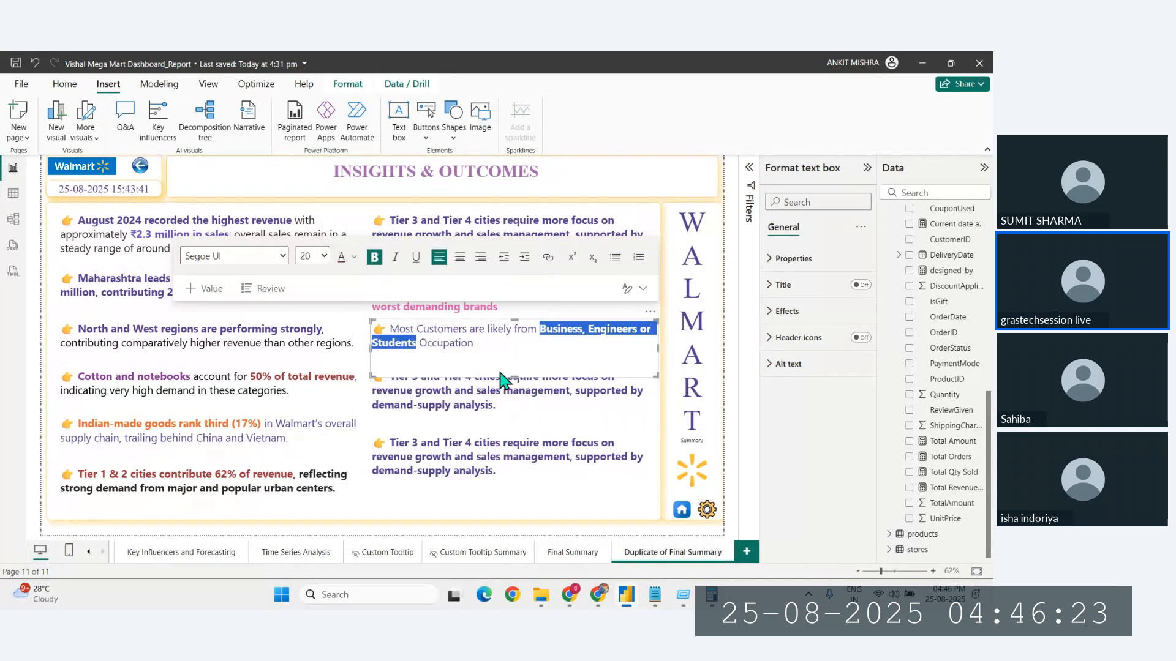
click(422, 533)
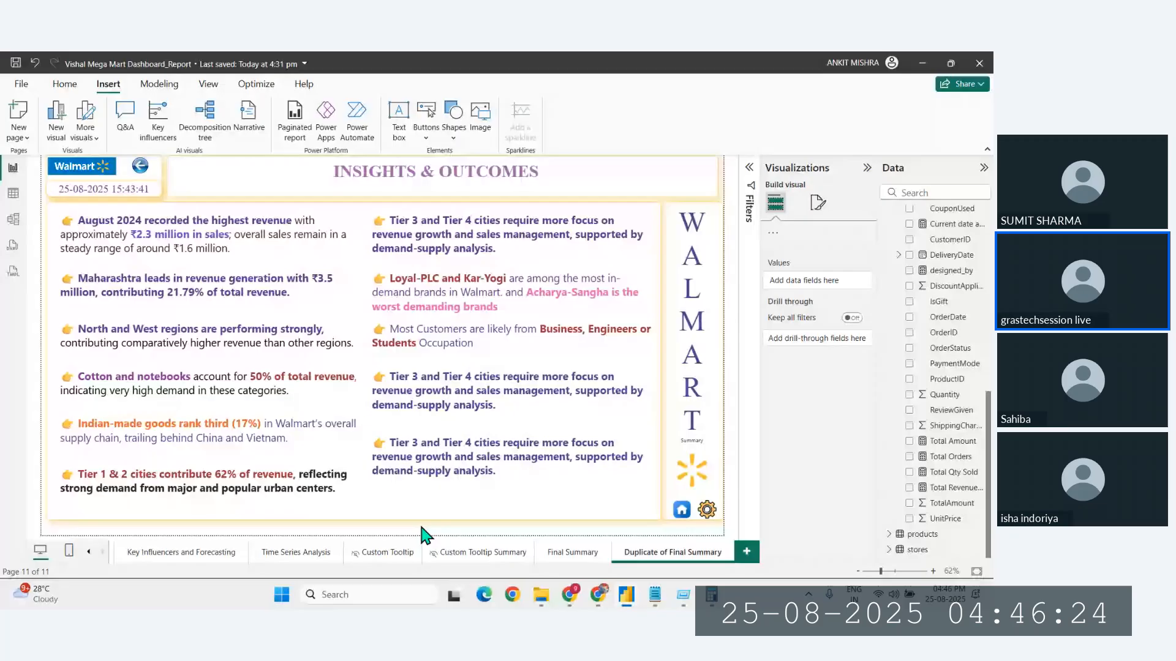
Step: Replace the Tier 3 bullet below the occupation bullet with Notepad's "Electronics and Fashion category (50%)" sentence, removing the stray T before "Electronics"
click(505, 404)
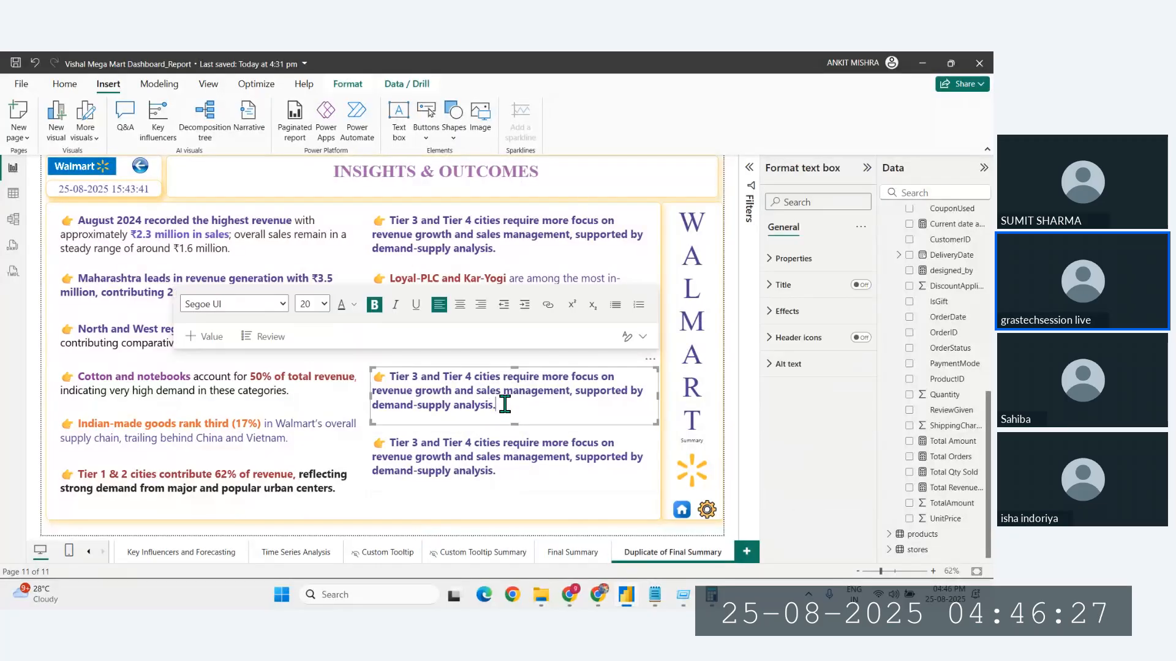
key(ctrl+a)
click(655, 595)
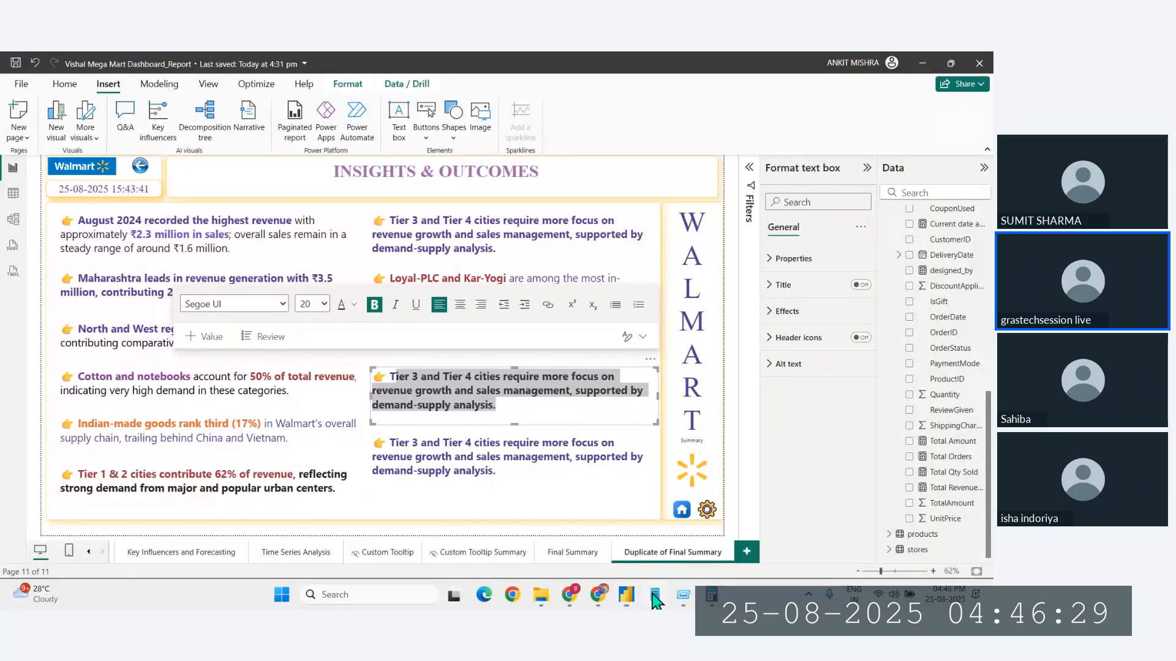
click(709, 542)
drag(580, 486, 10, 486)
key(ctrl+c)
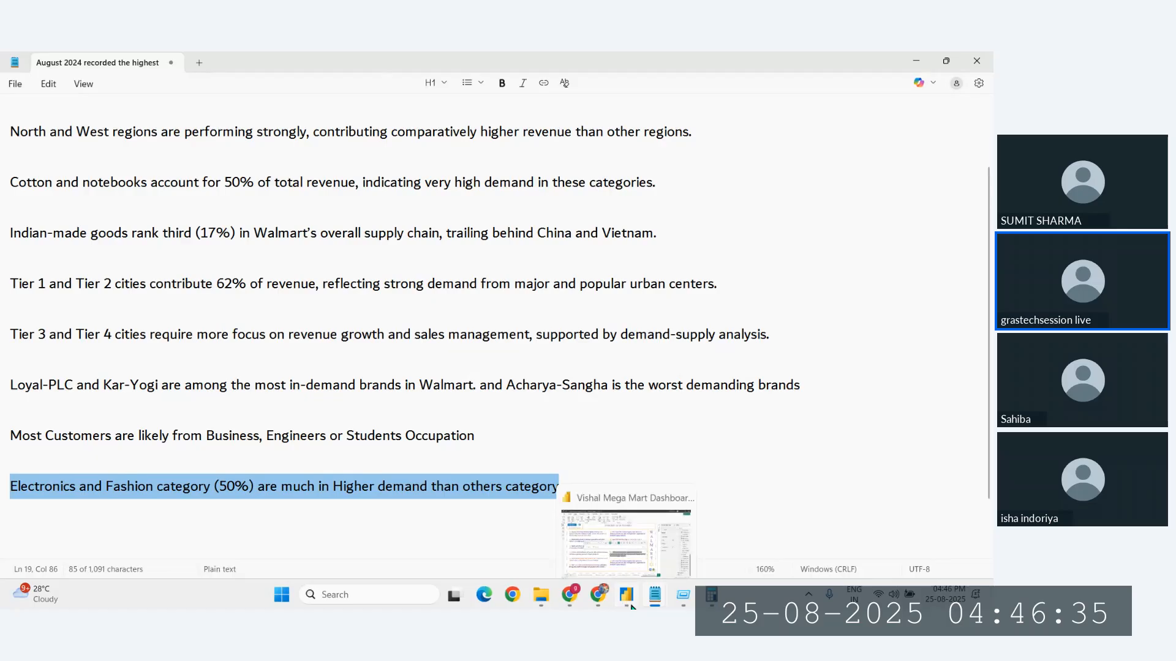
click(624, 533)
key(ctrl+v)
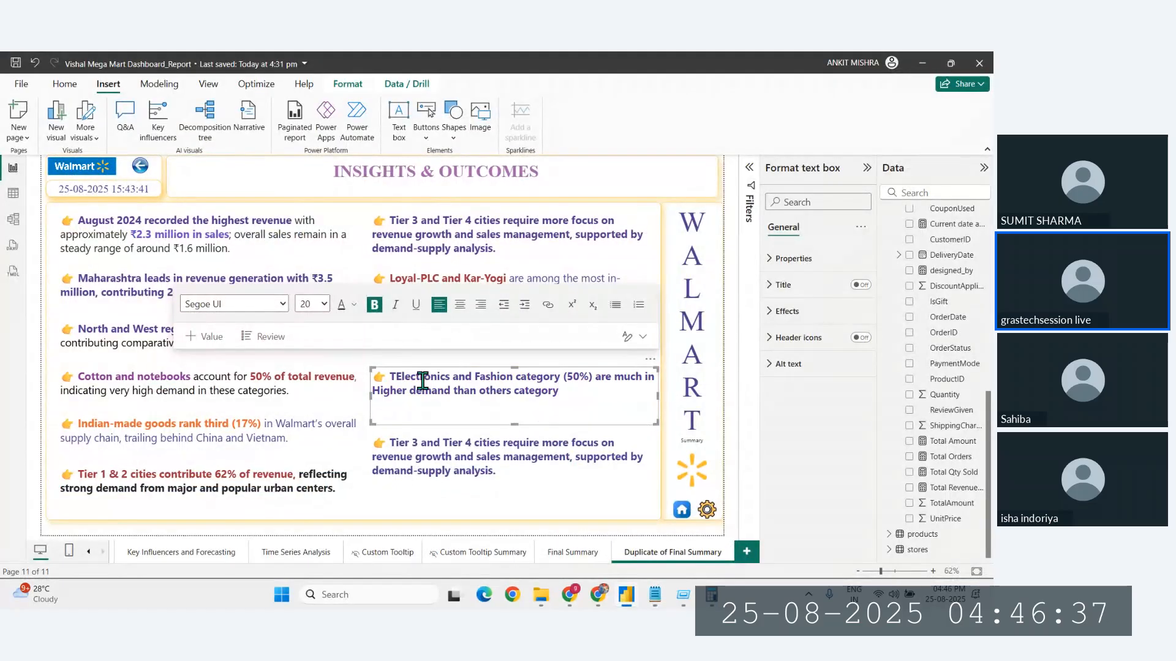
key(BackSpace)
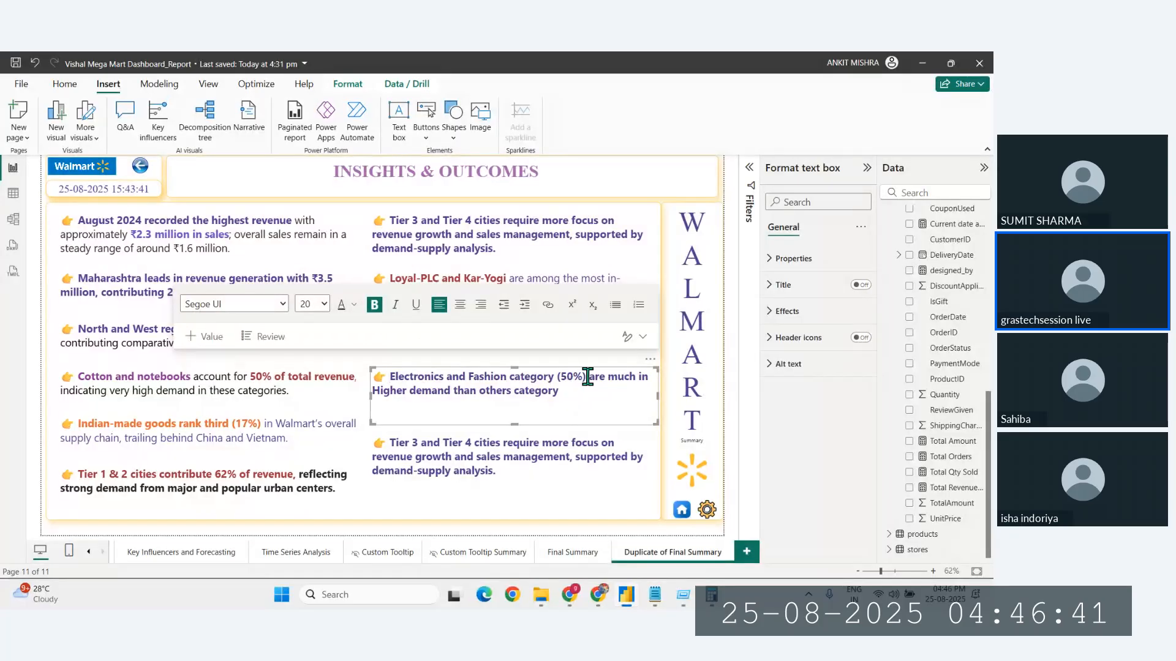
Step: Remove bold from "are much in Higher demand than others category" in the Electronics and Fashion bullet
drag(588, 377, 383, 376)
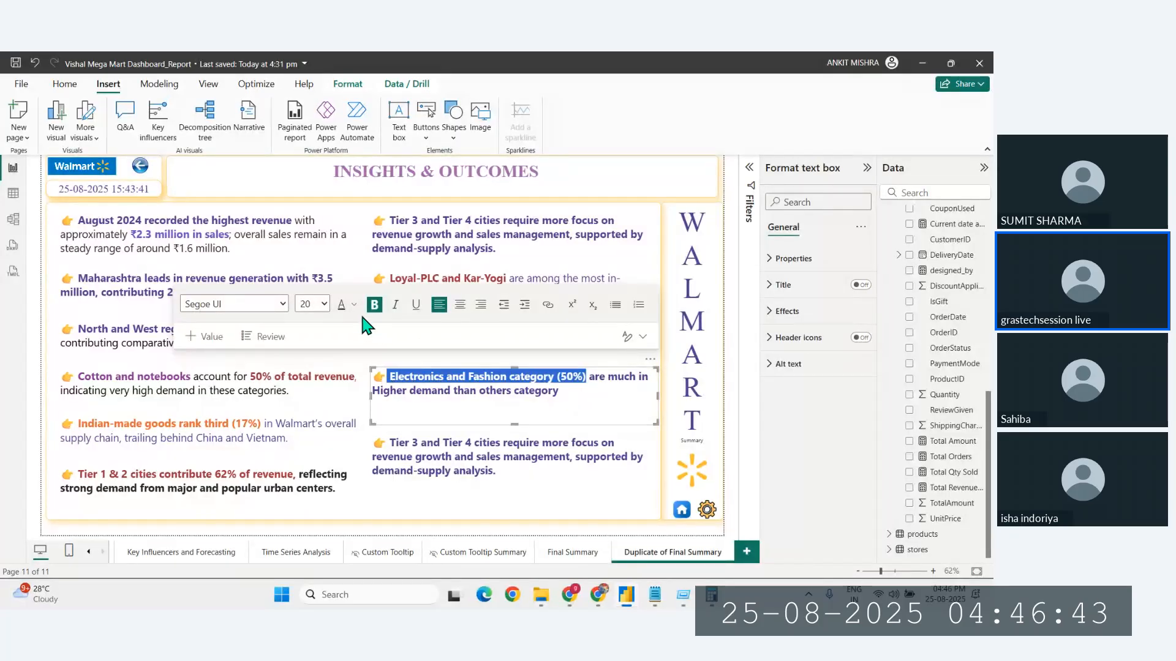
drag(588, 377, 570, 395)
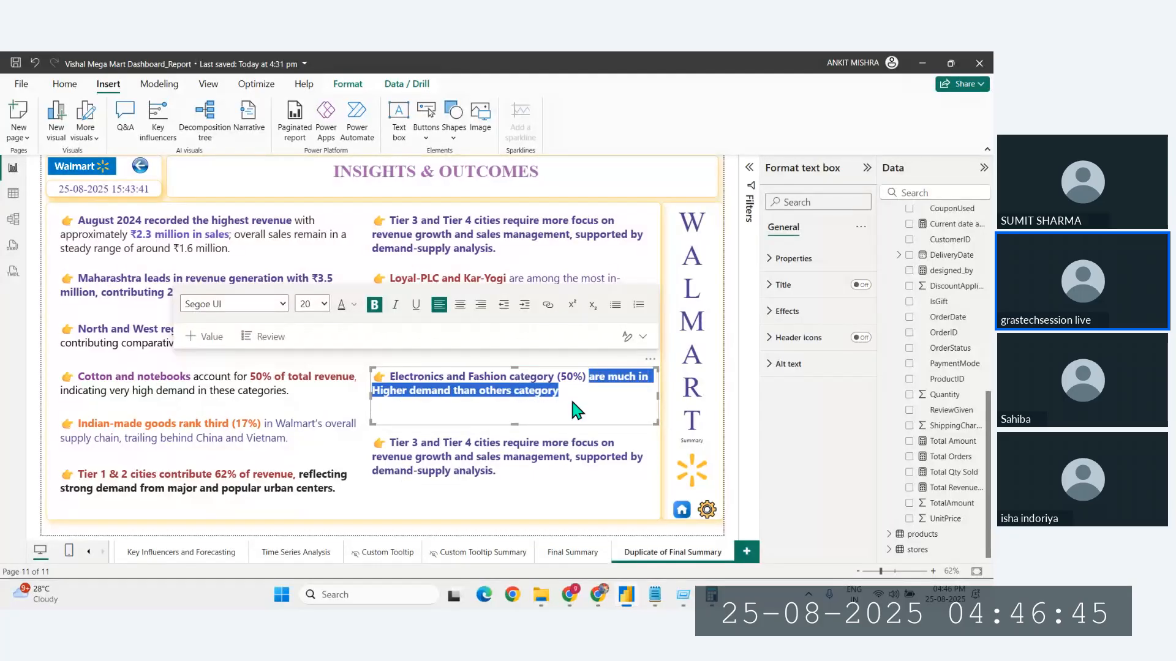
click(374, 305)
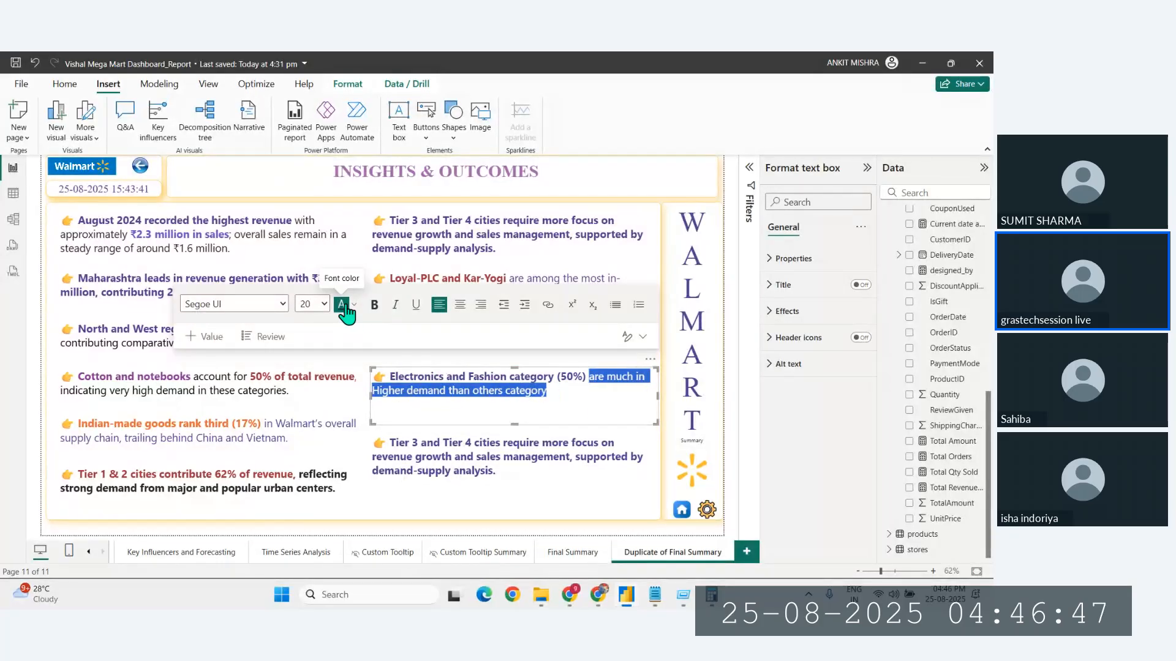
click(543, 377)
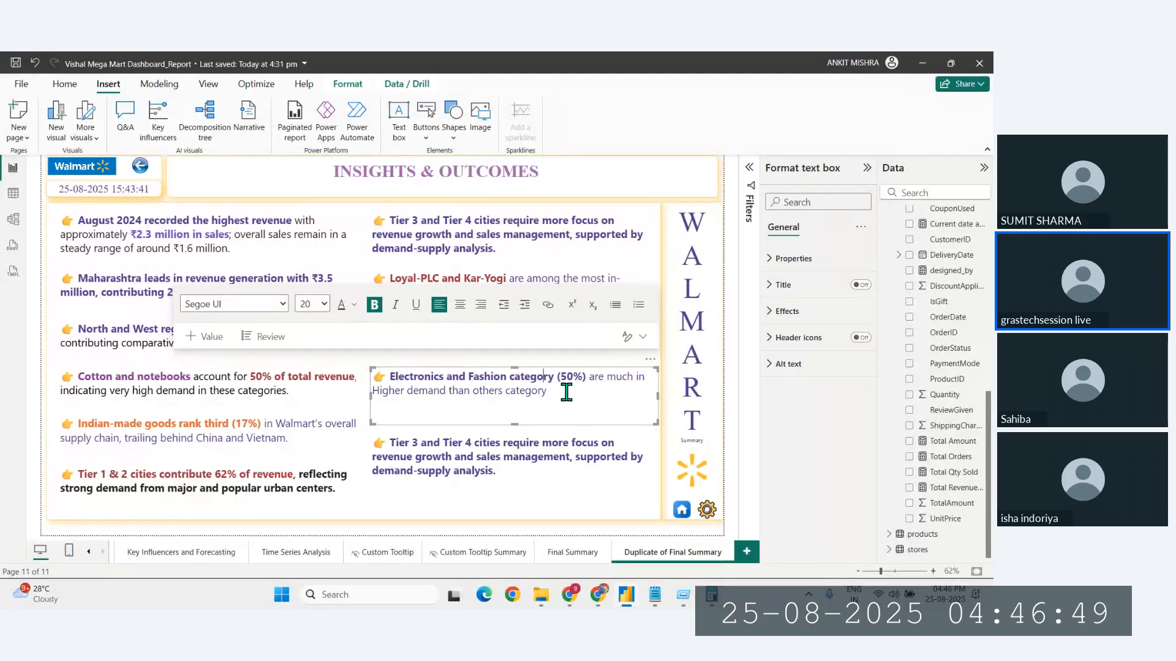
Step: Colour the whole Electronics and Fashion bullet black
drag(566, 392, 371, 374)
click(354, 304)
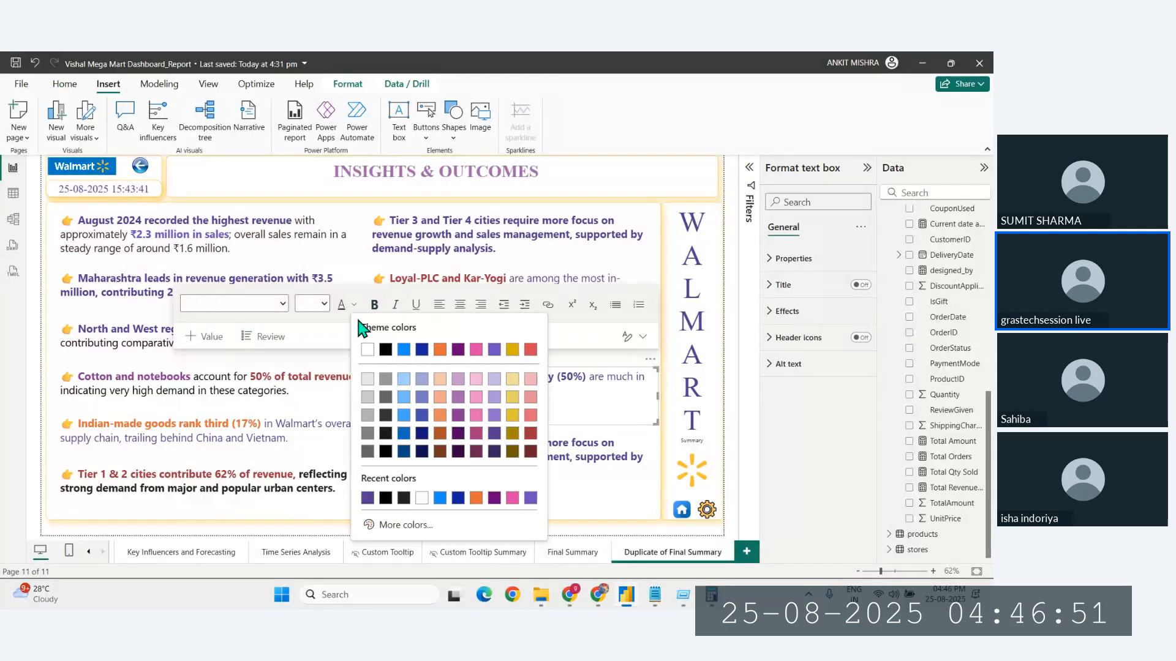
click(385, 350)
click(553, 389)
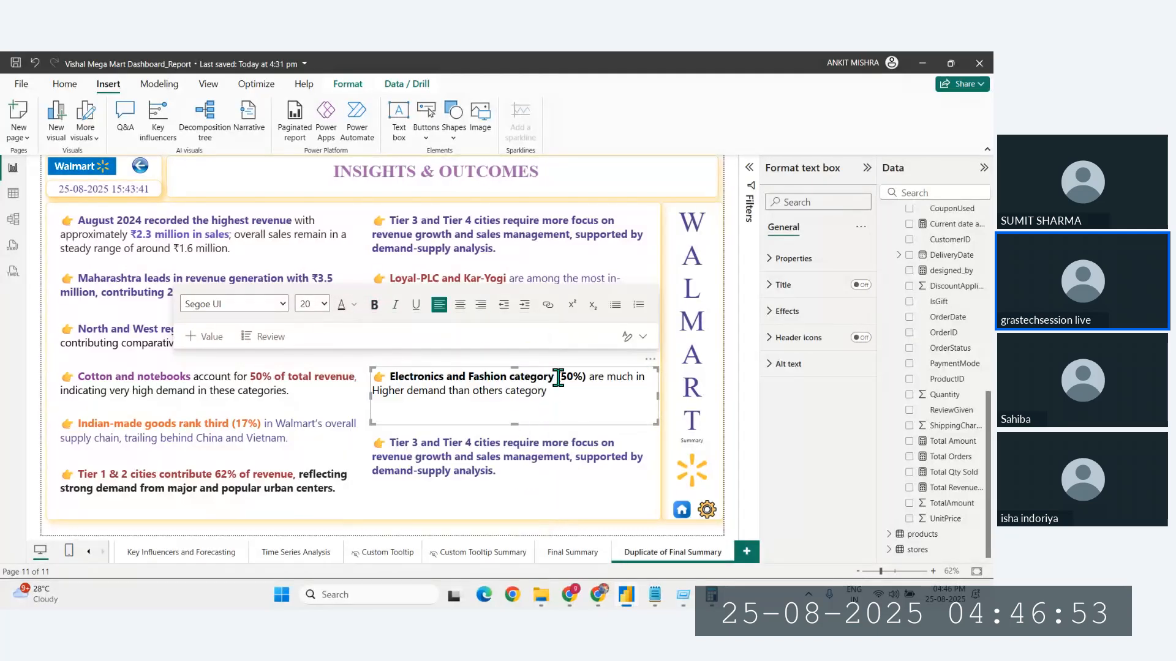
drag(588, 376, 387, 376)
click(433, 538)
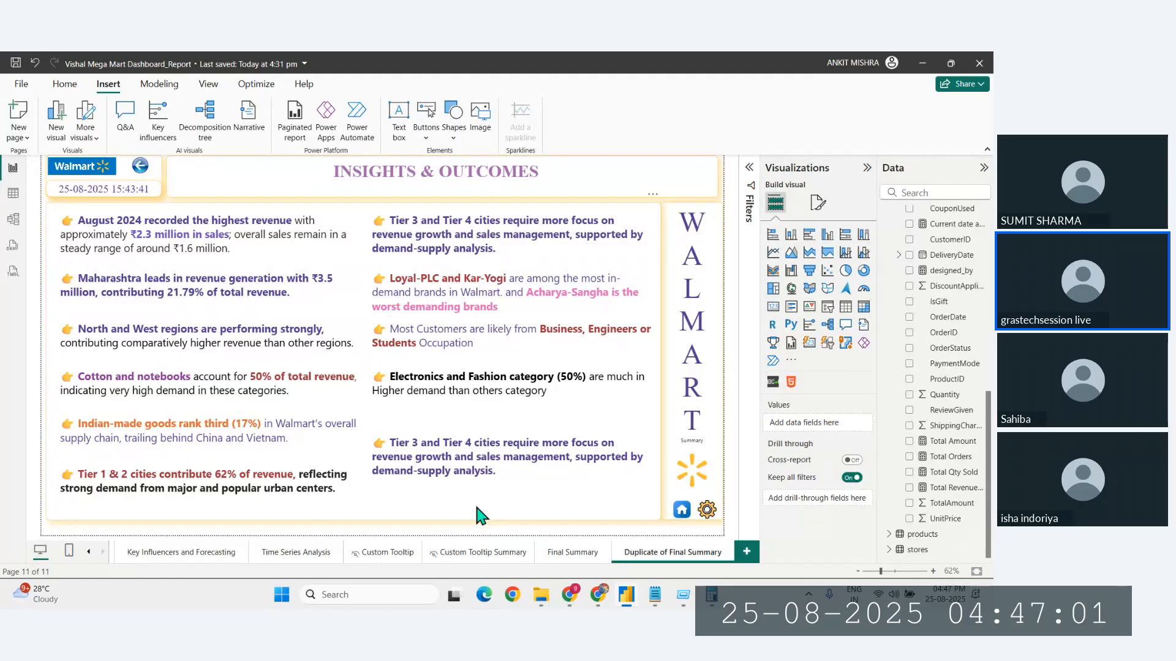
Step: Move the last Tier 3 and Tier 4 bullet up level with the Indian-made goods bullet in the first column
click(476, 457)
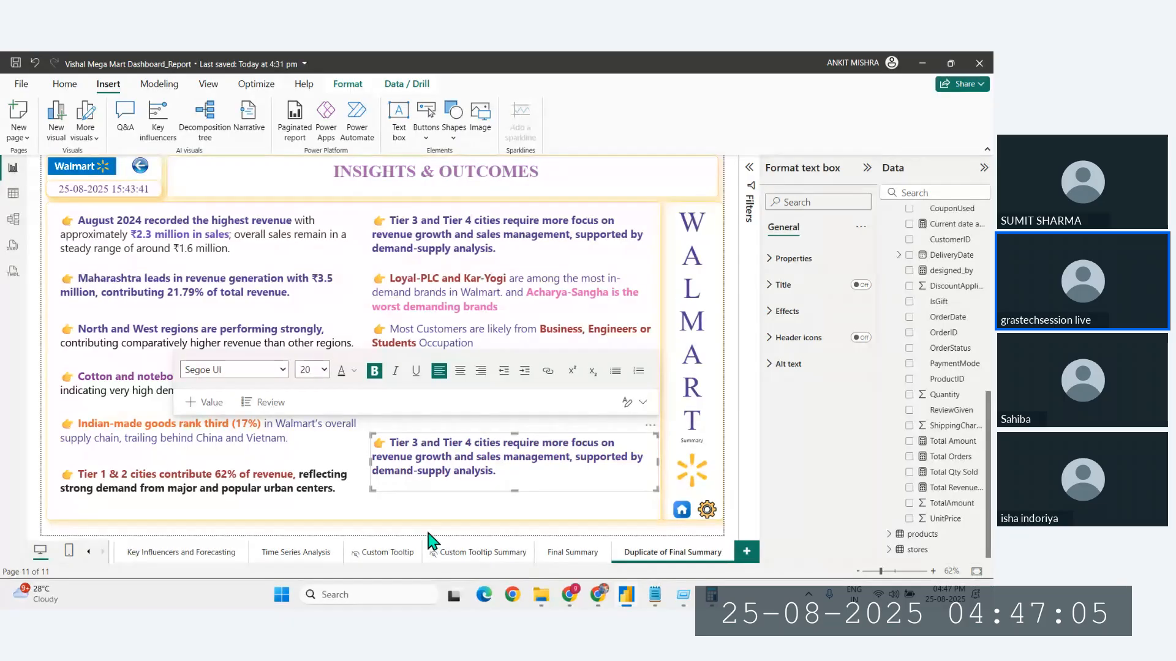
click(489, 506)
click(655, 447)
drag(651, 432, 654, 414)
click(504, 468)
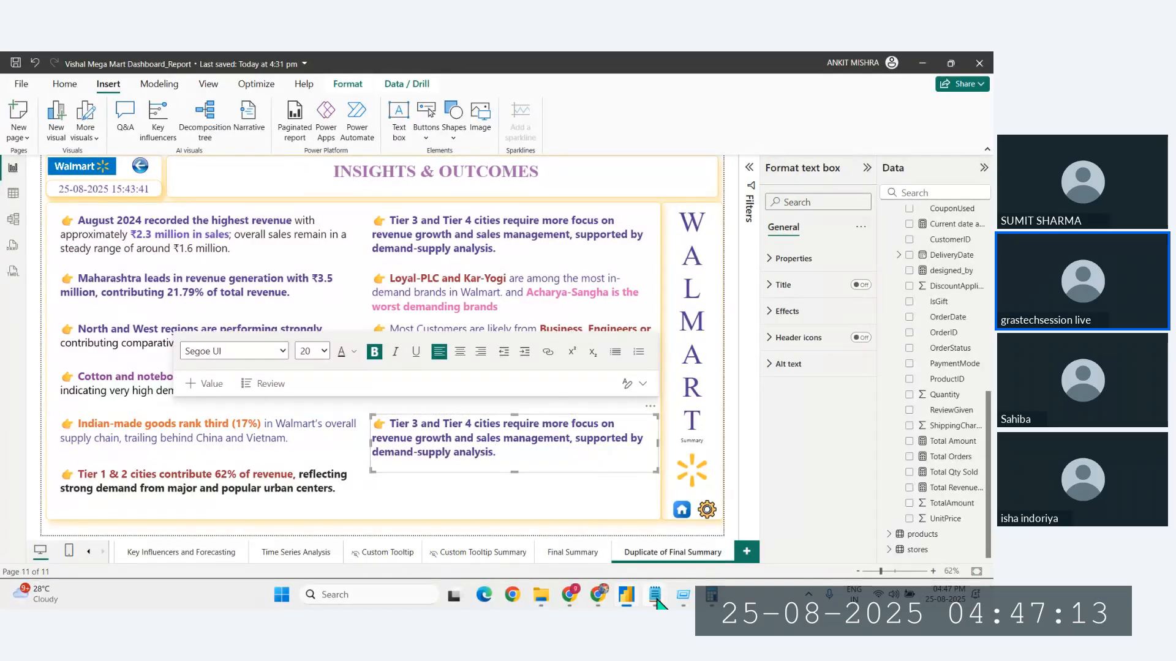
Step: Check the Notepad insights, then examine Power BI's Key Influencers and Forecasting and Time Series Analysis pages for material for another insight
mouse_move(659, 601)
click(677, 557)
click(573, 492)
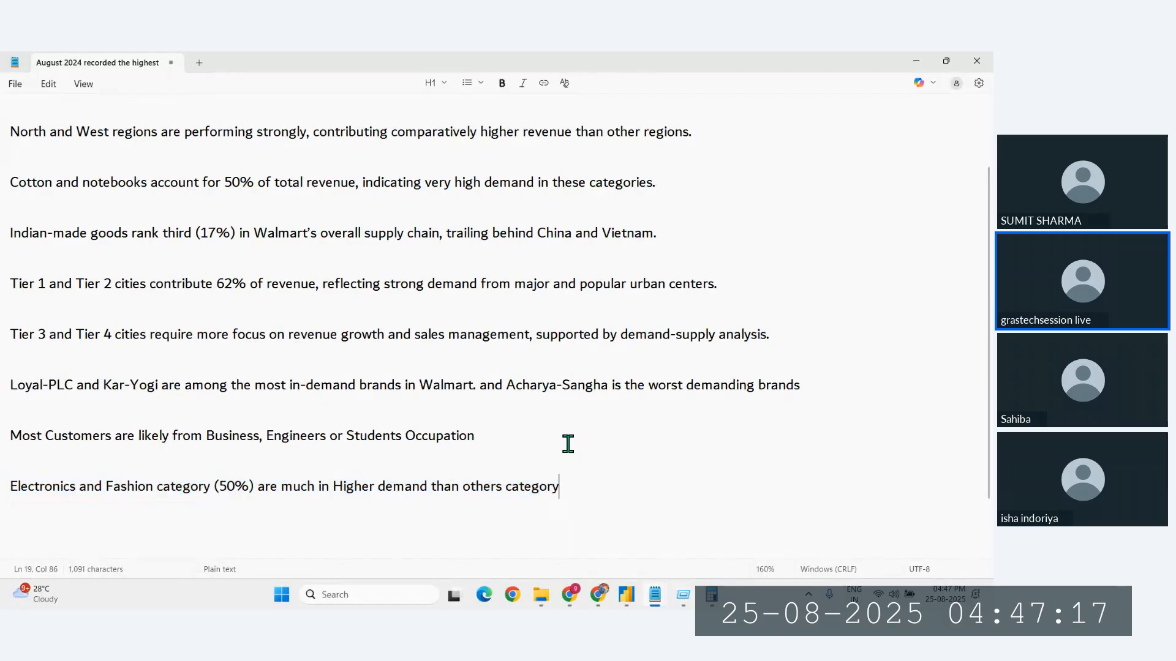
click(626, 595)
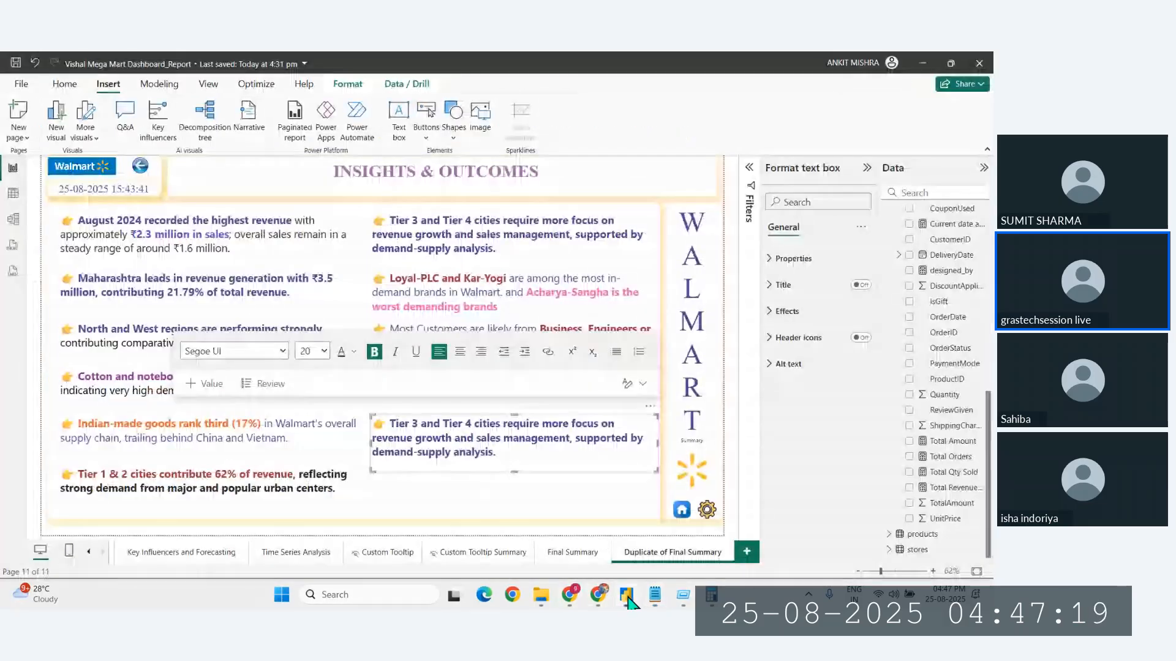
click(182, 553)
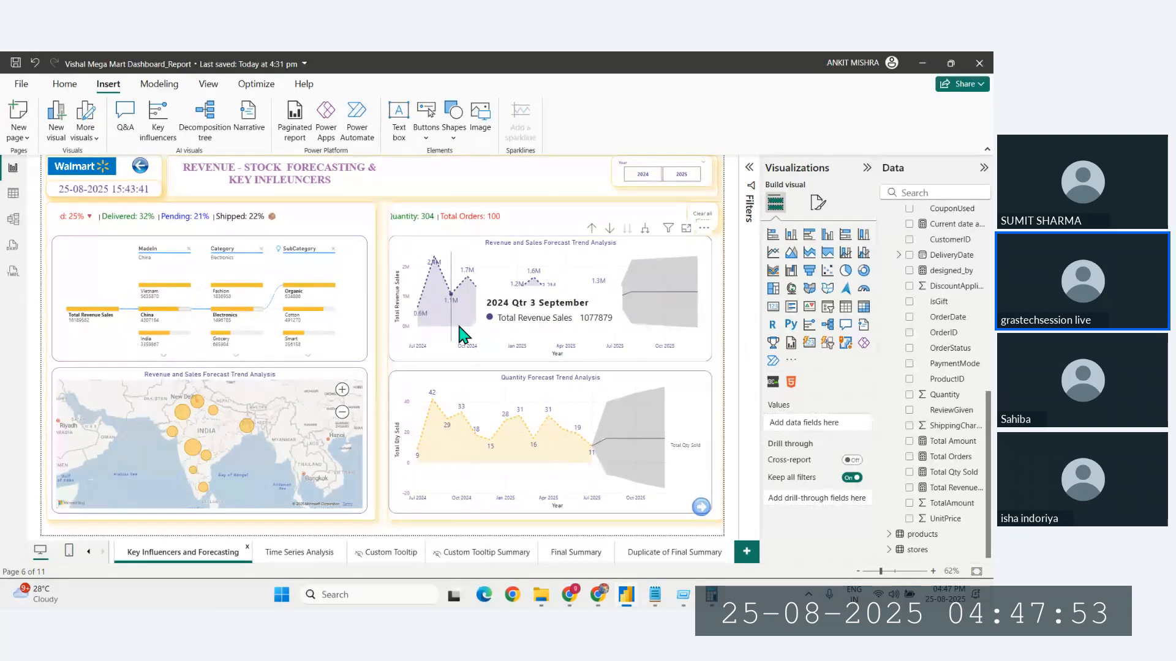
click(301, 555)
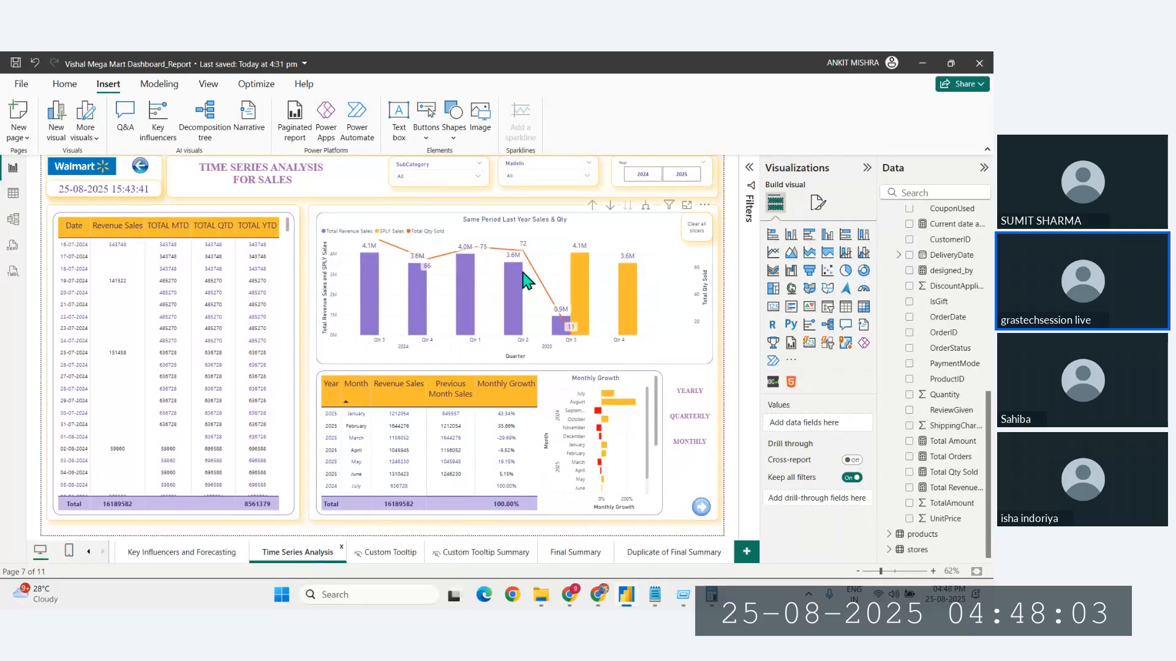
Step: Examine the Analysis By Products page, especially the Total Stock By Made IN chart, for material for another insight
click(171, 554)
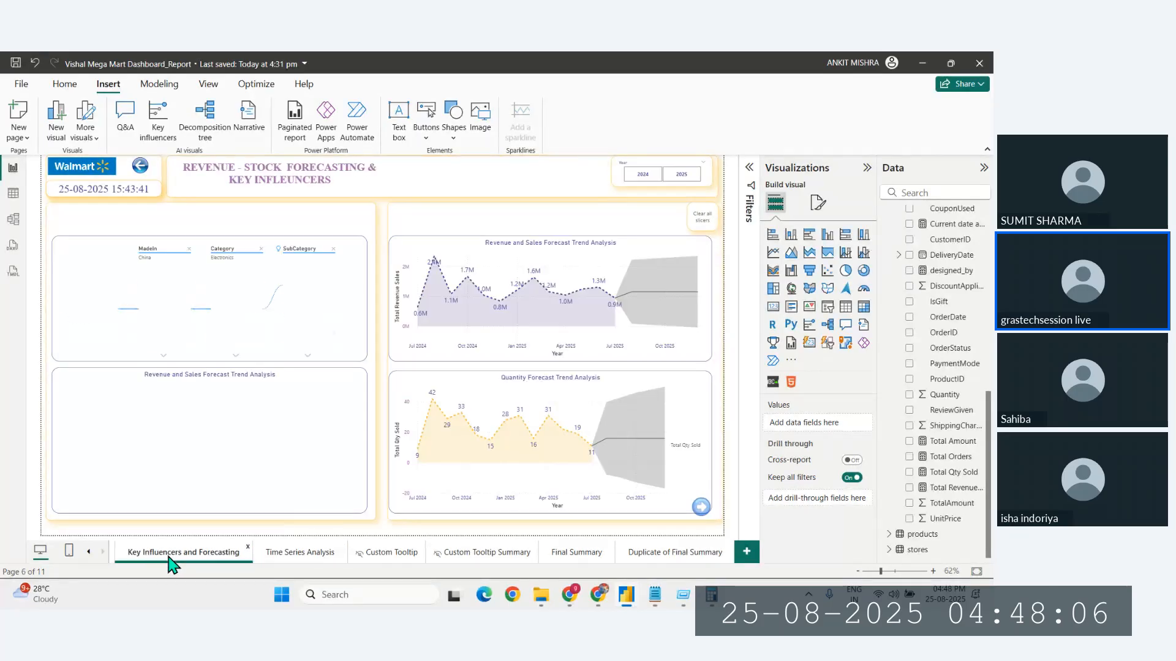
click(87, 553)
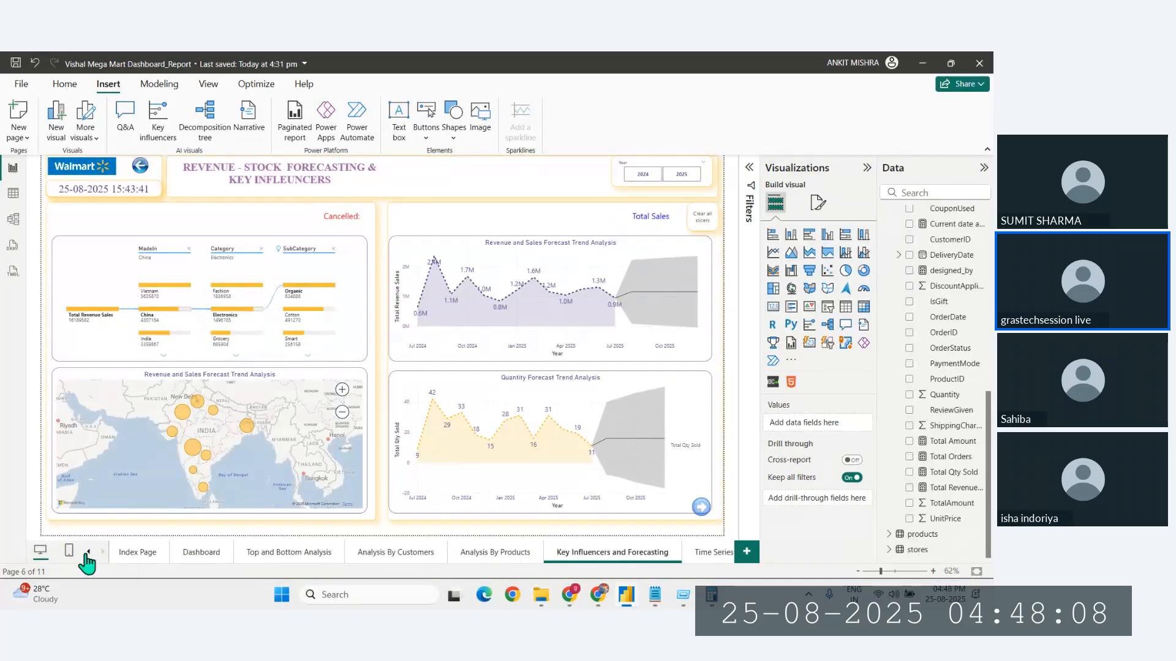
click(487, 554)
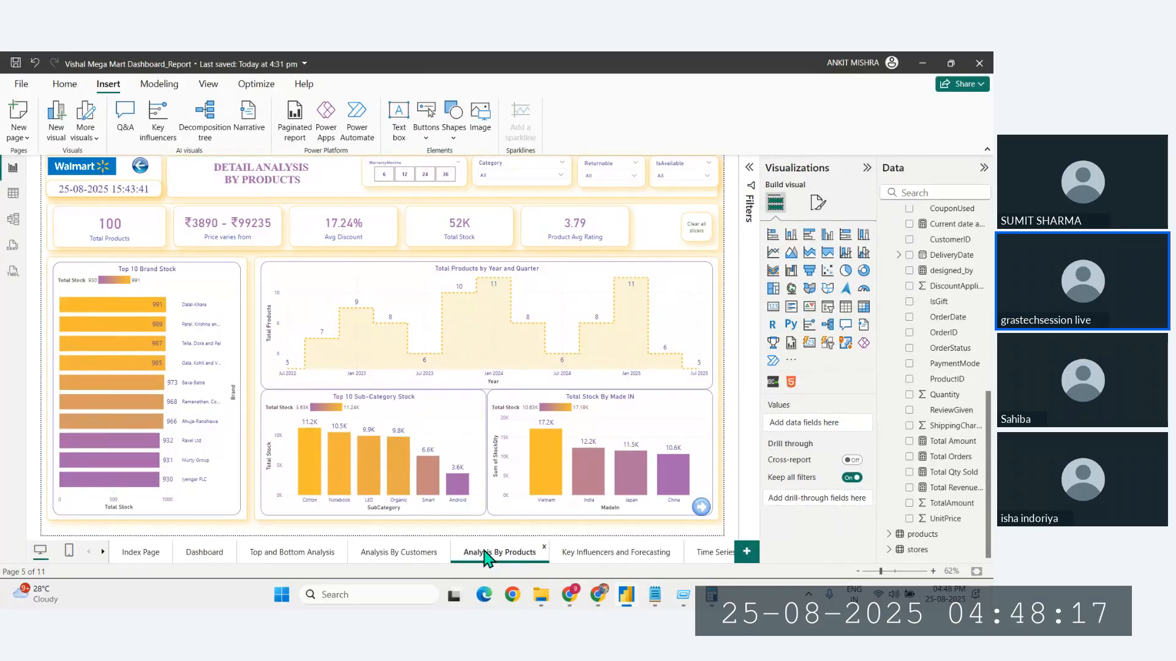
mouse_move(586, 499)
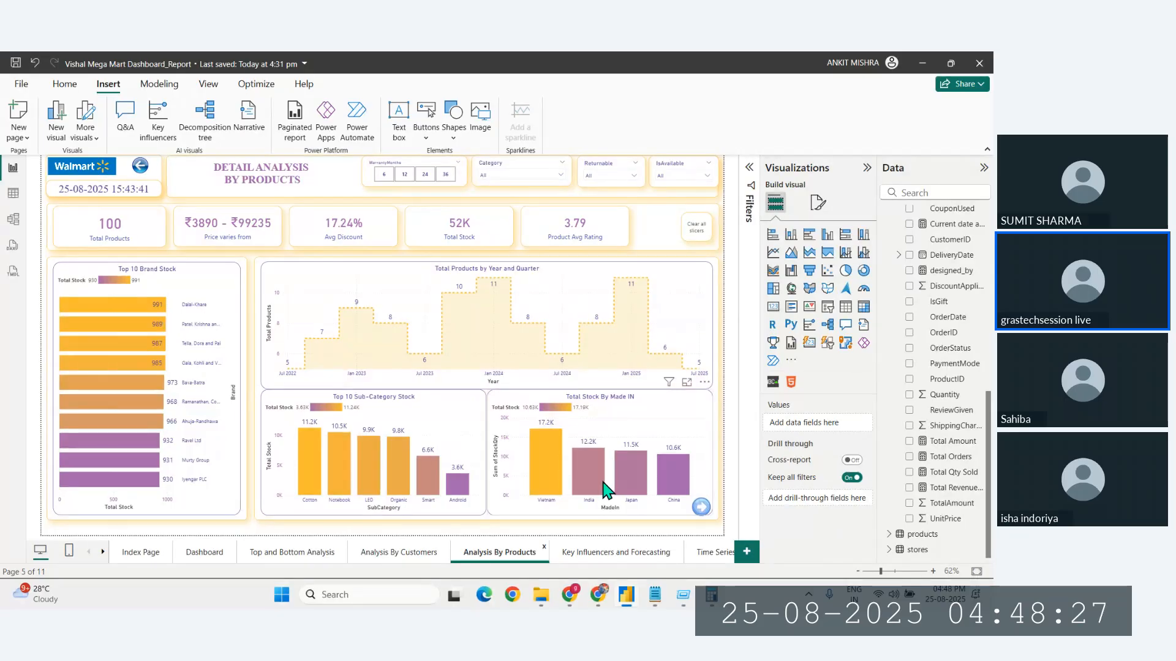
mouse_move(602, 453)
Step: Switch to the Notepad insights and add a copy of the Indian-made goods line below the Electronics and Fashion line
mouse_move(655, 595)
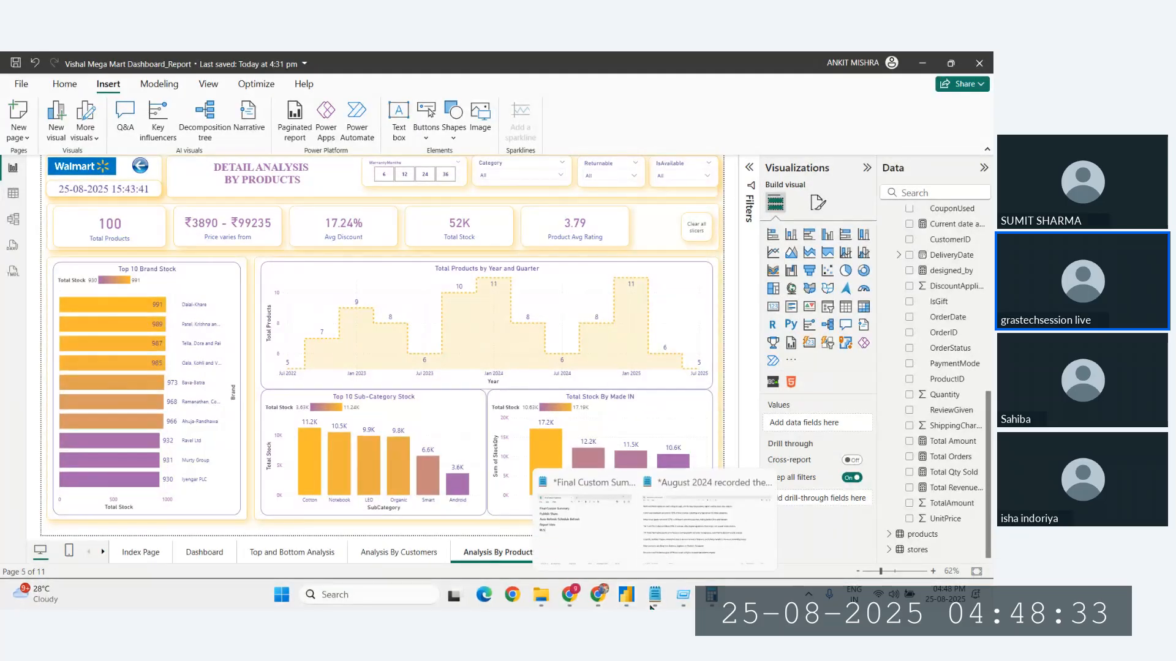
click(672, 552)
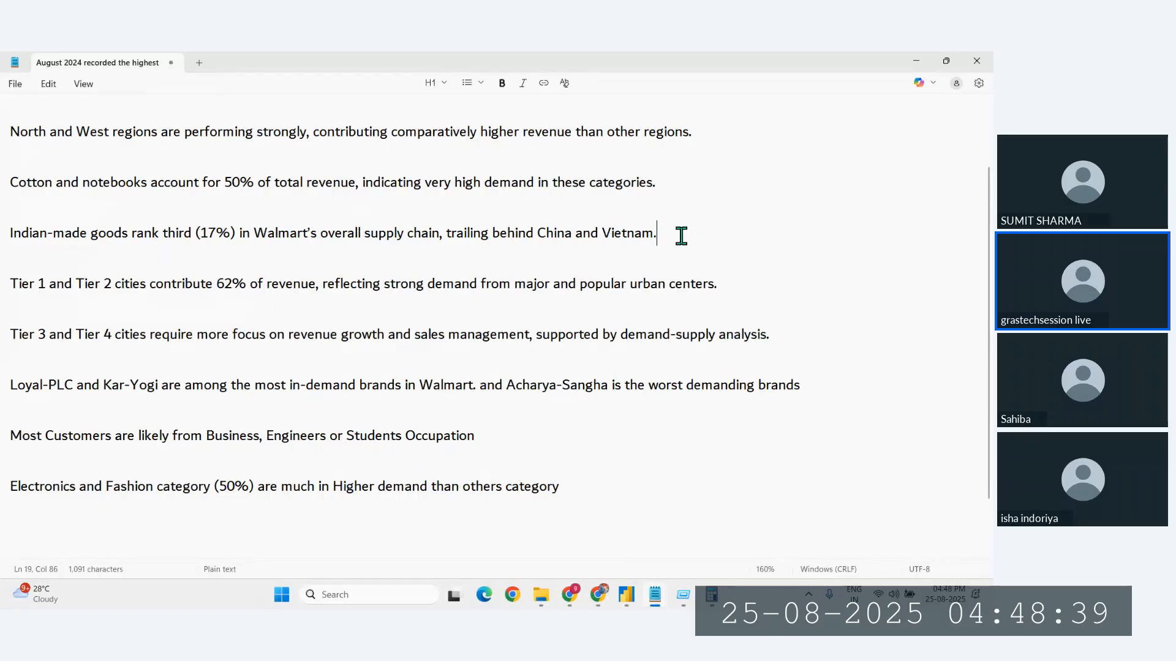
drag(680, 234, 3, 232)
key(ctrl+c)
click(577, 495)
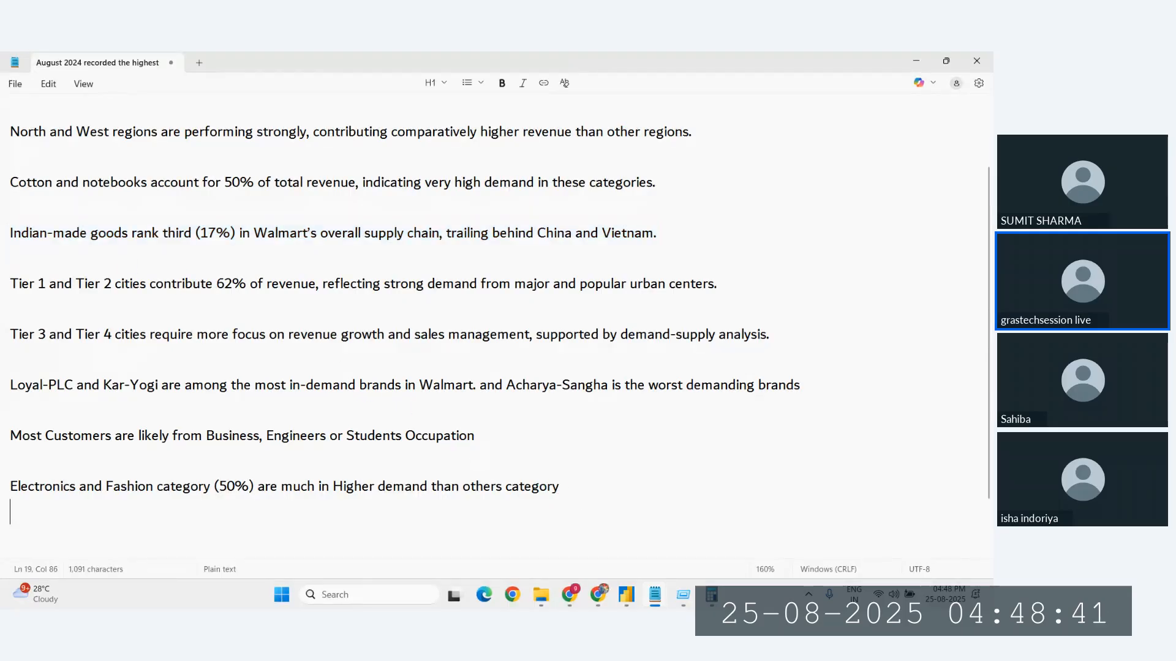
key(ctrl+v)
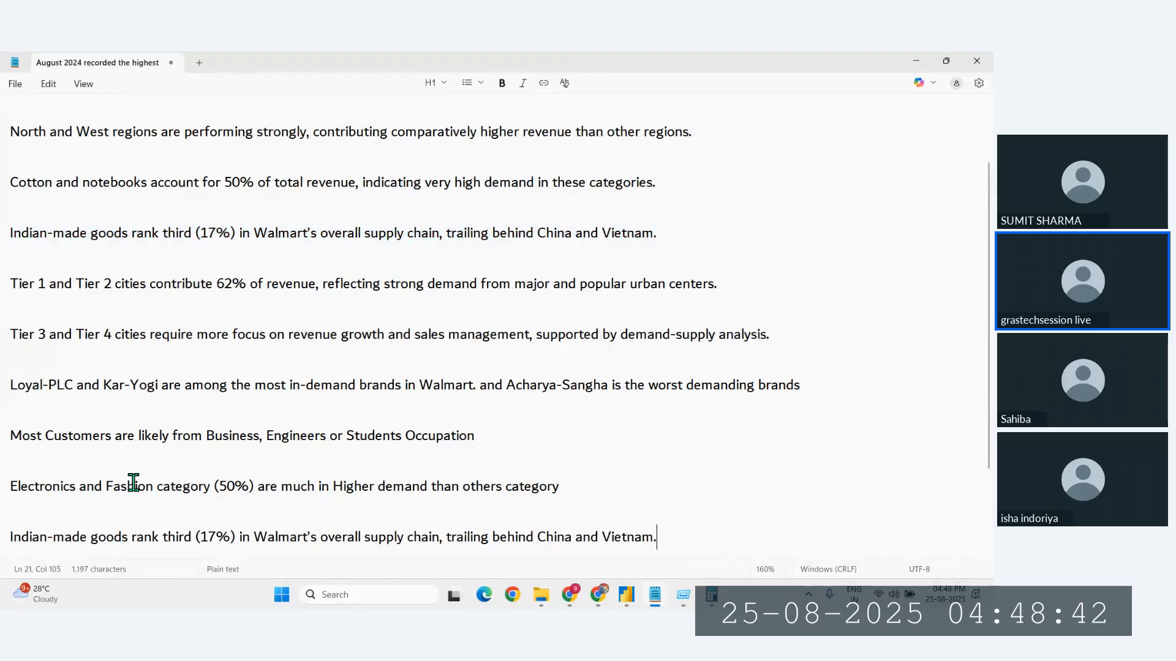
Step: Reword the start of the copied line to "Indian-made goods stocks rank Second"
click(127, 537)
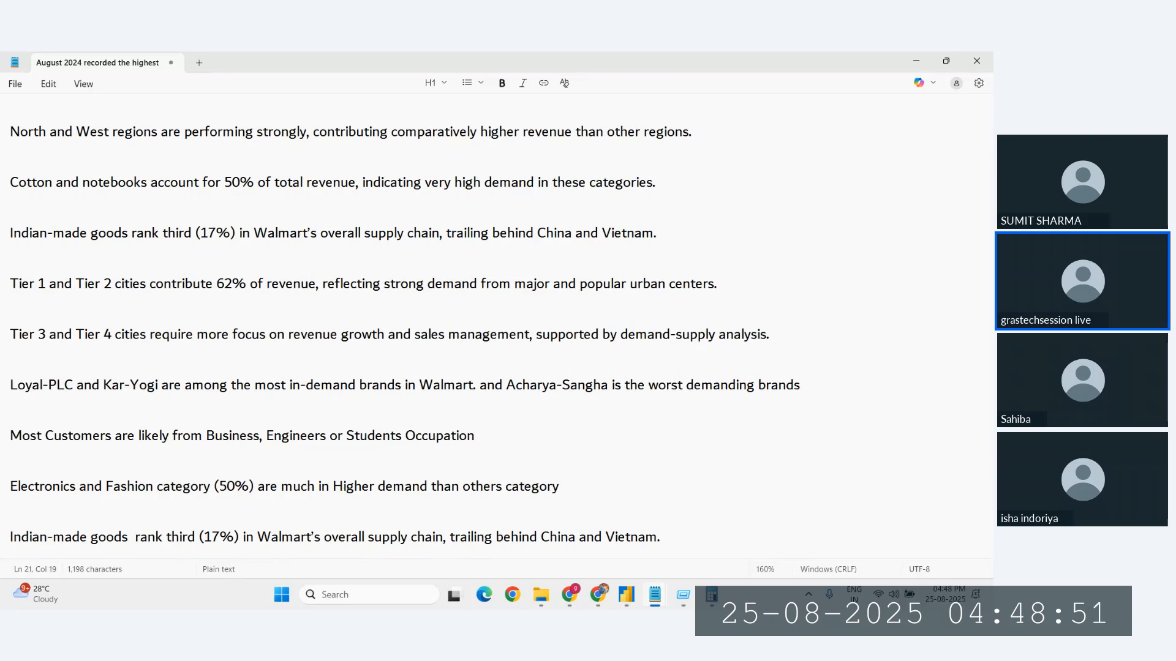
text(stock)
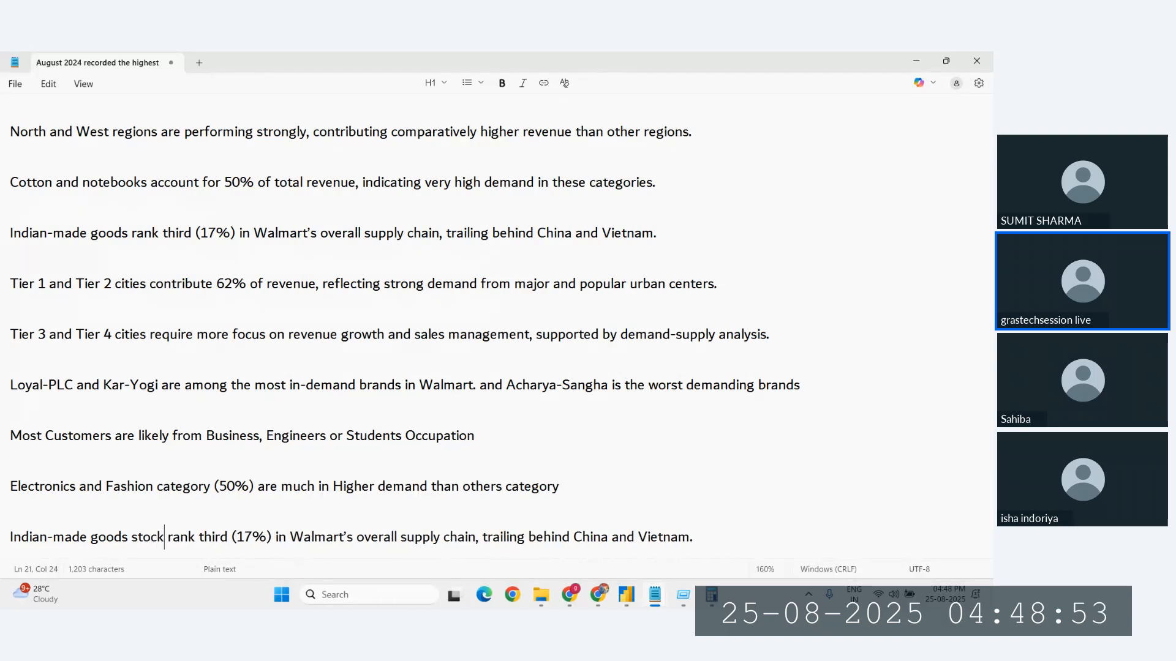
text(s)
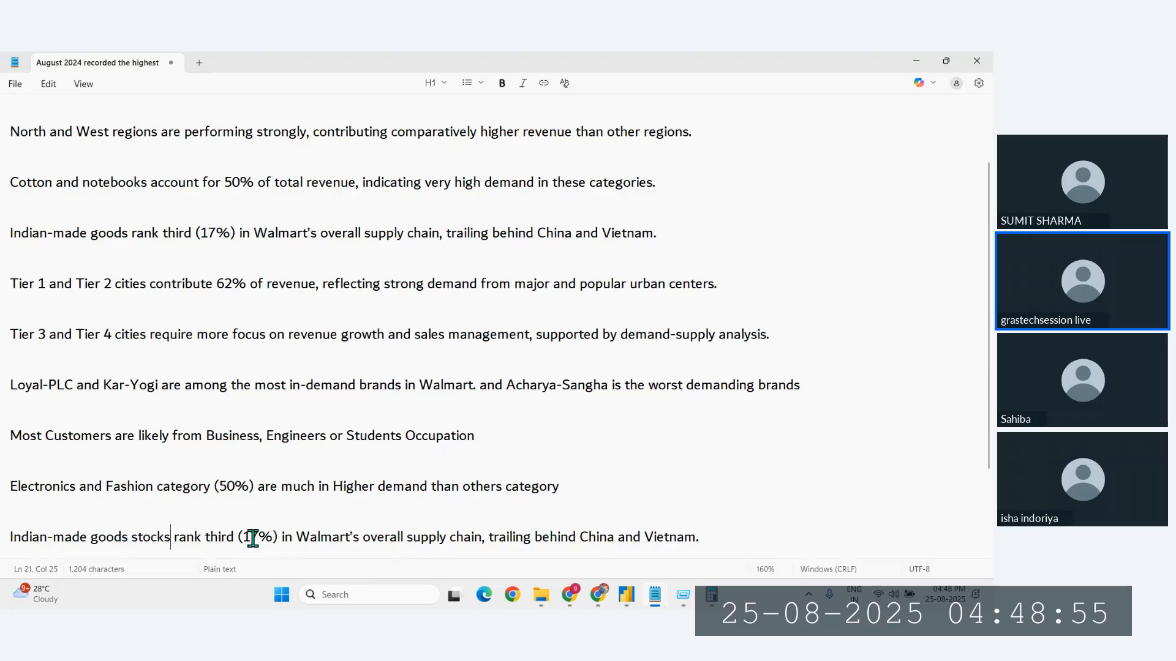
key(ctrl+BackSpace)
text(Second)
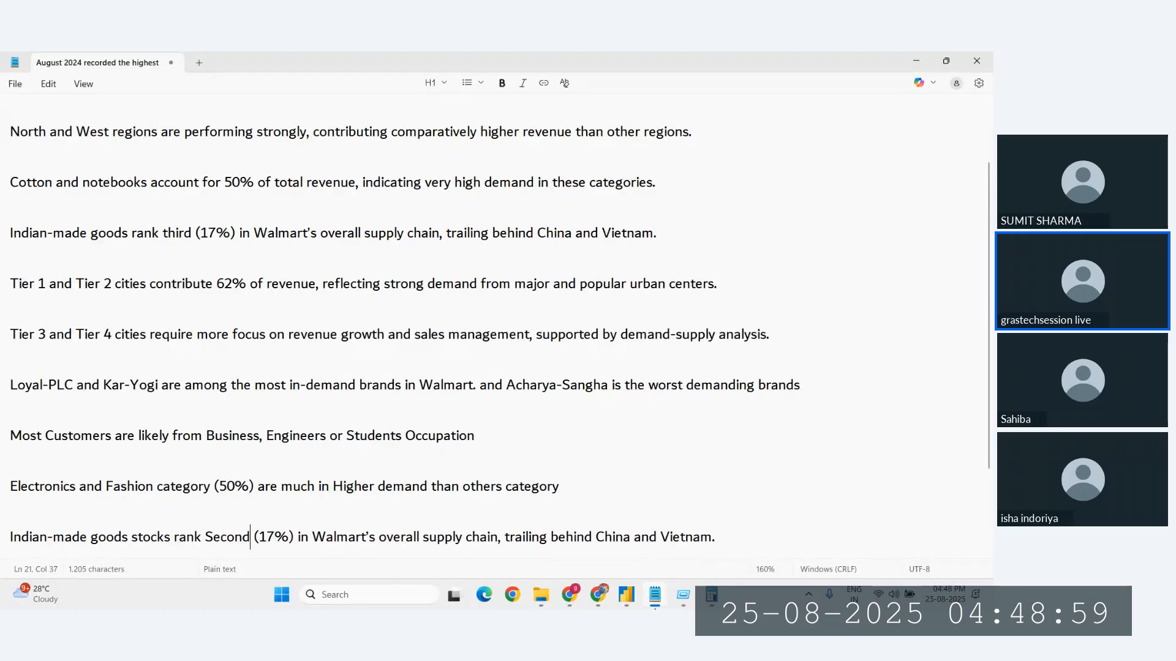
Step: In Power BI, add StockQty as percent of grand total to the Total Stock By Made IN chart's tooltips and check India's share
click(625, 596)
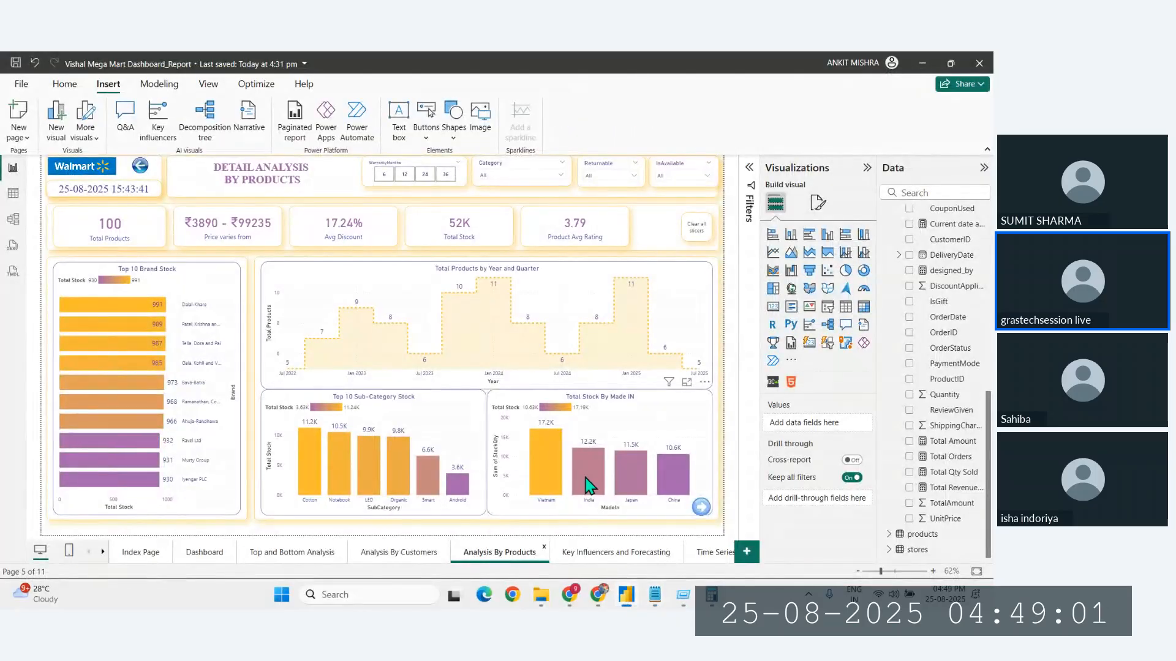
mouse_move(588, 475)
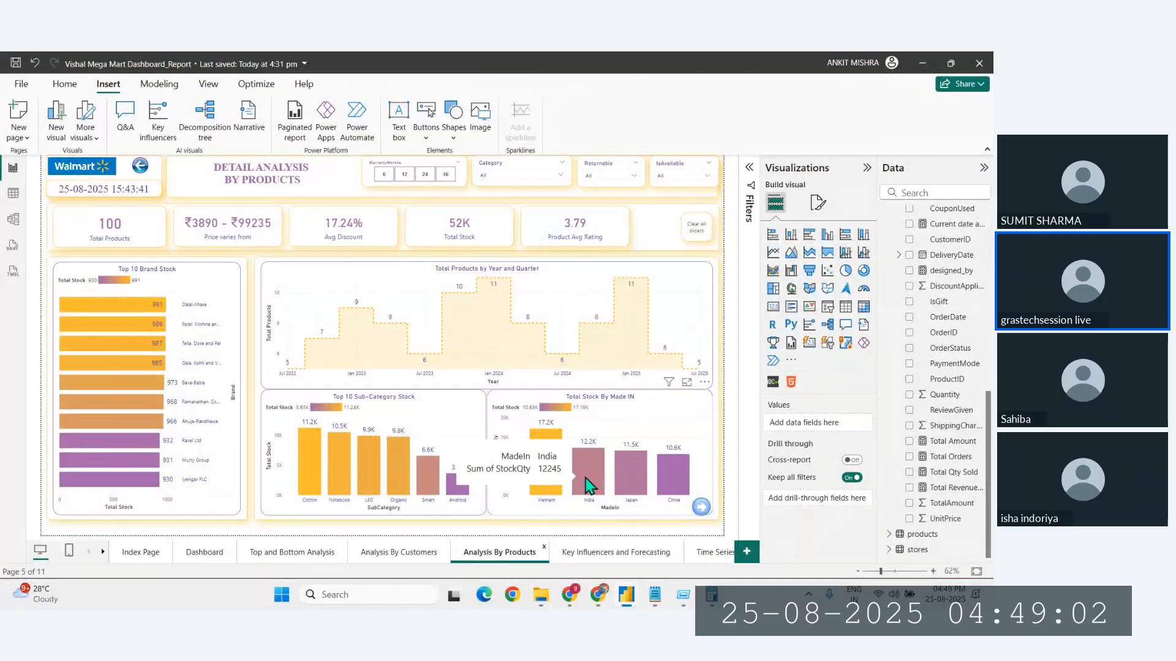
click(610, 434)
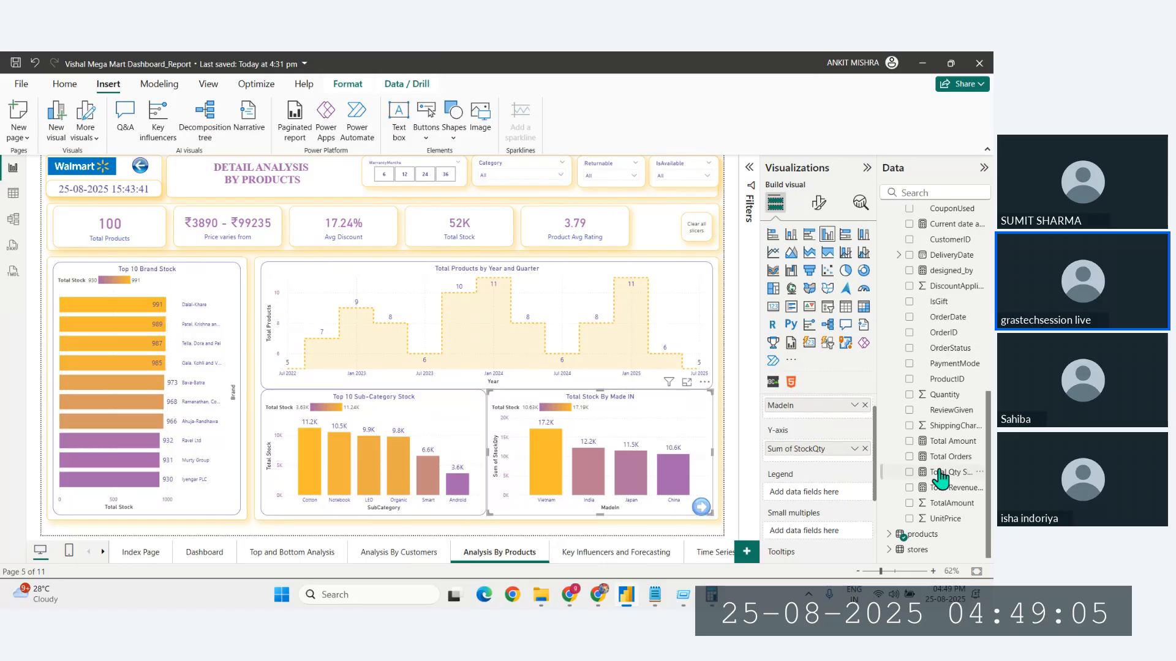
scroll(940, 478, up, 6)
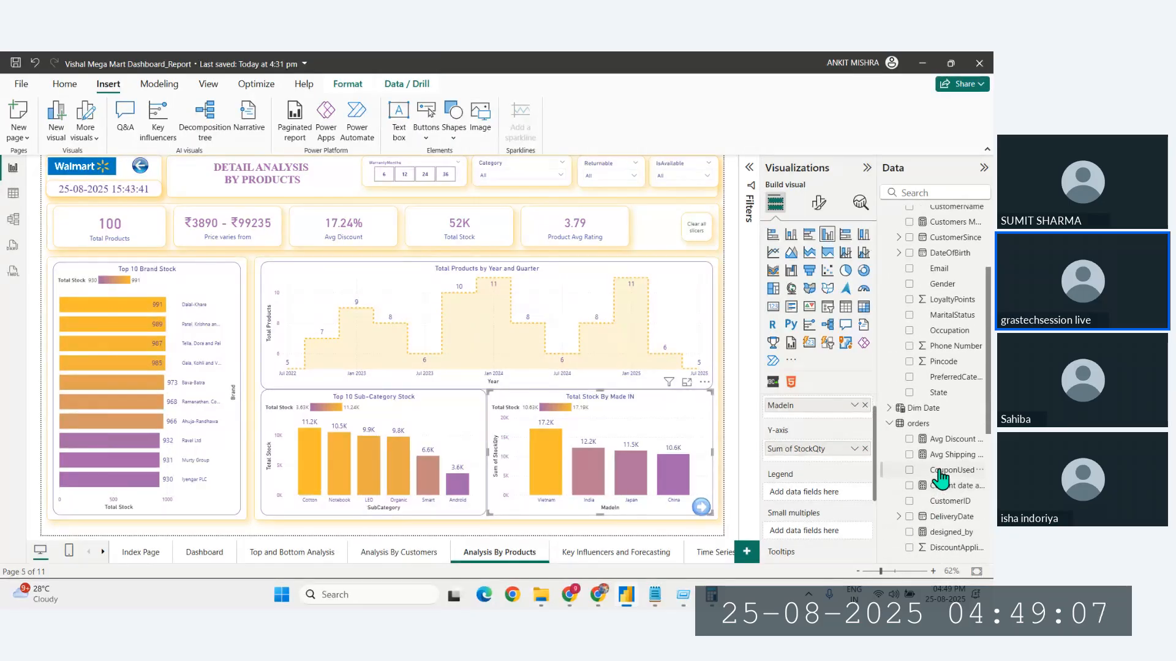
scroll(940, 479, down, 5)
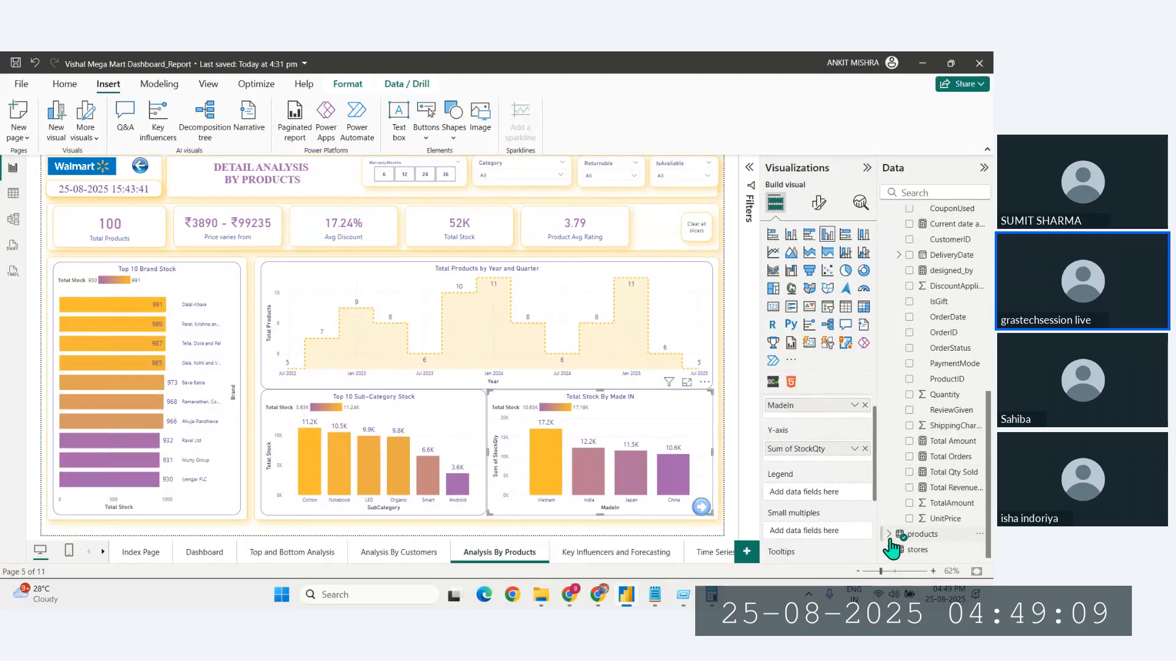
scroll(917, 531, down, 6)
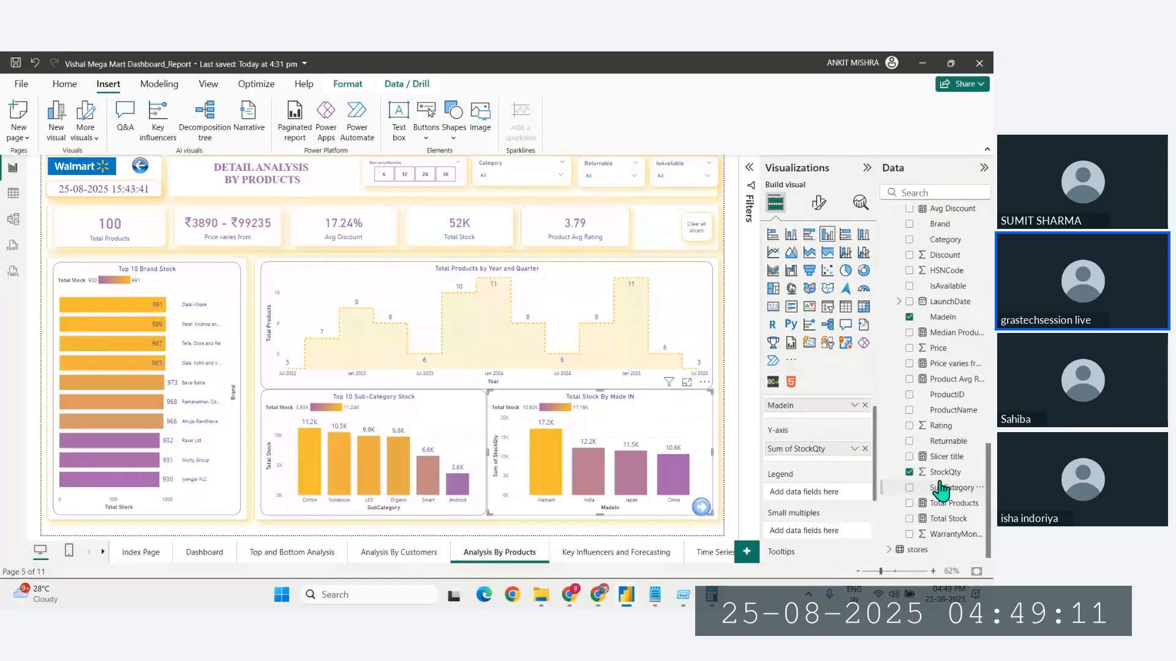
scroll(801, 542, down, 3)
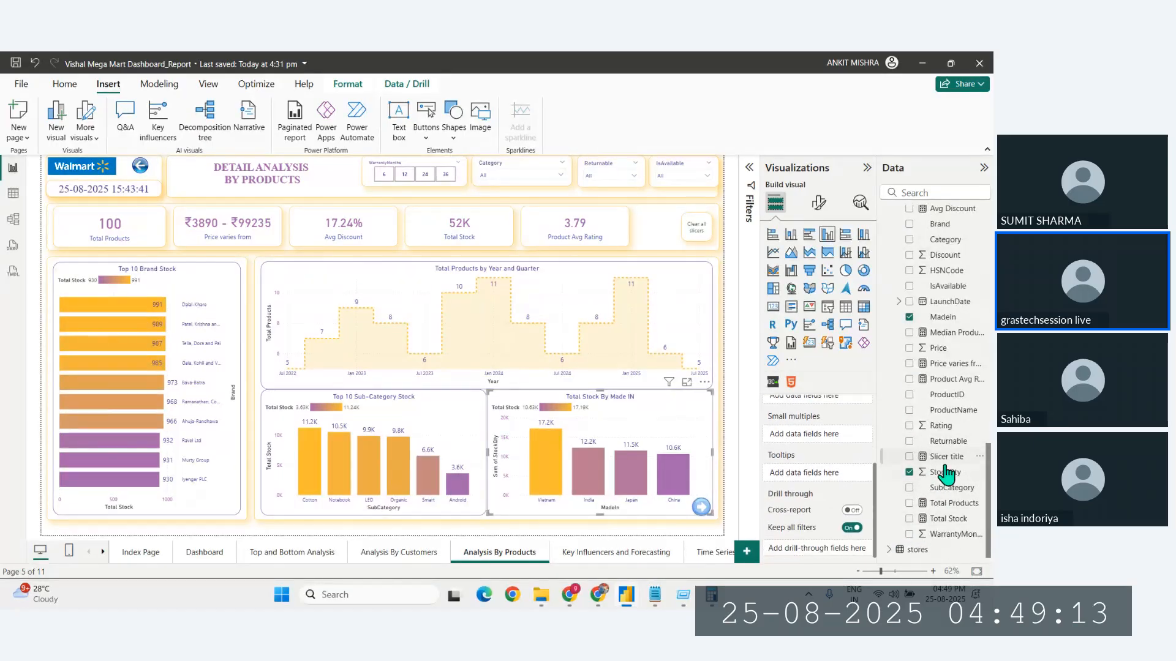
drag(945, 473, 848, 478)
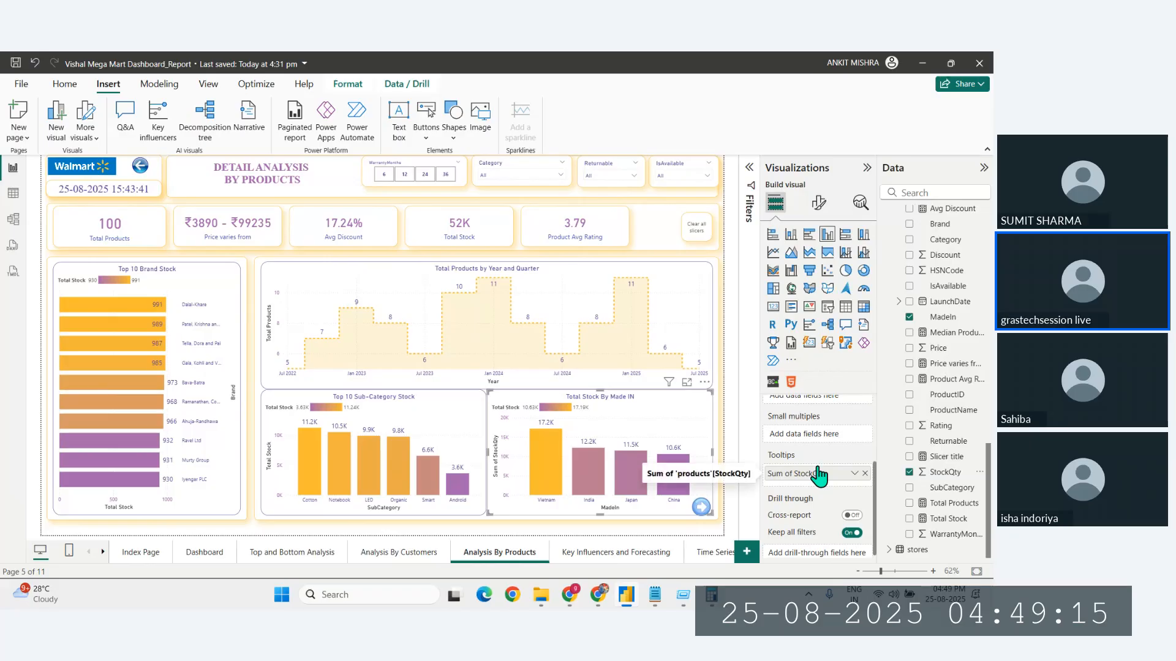
click(854, 474)
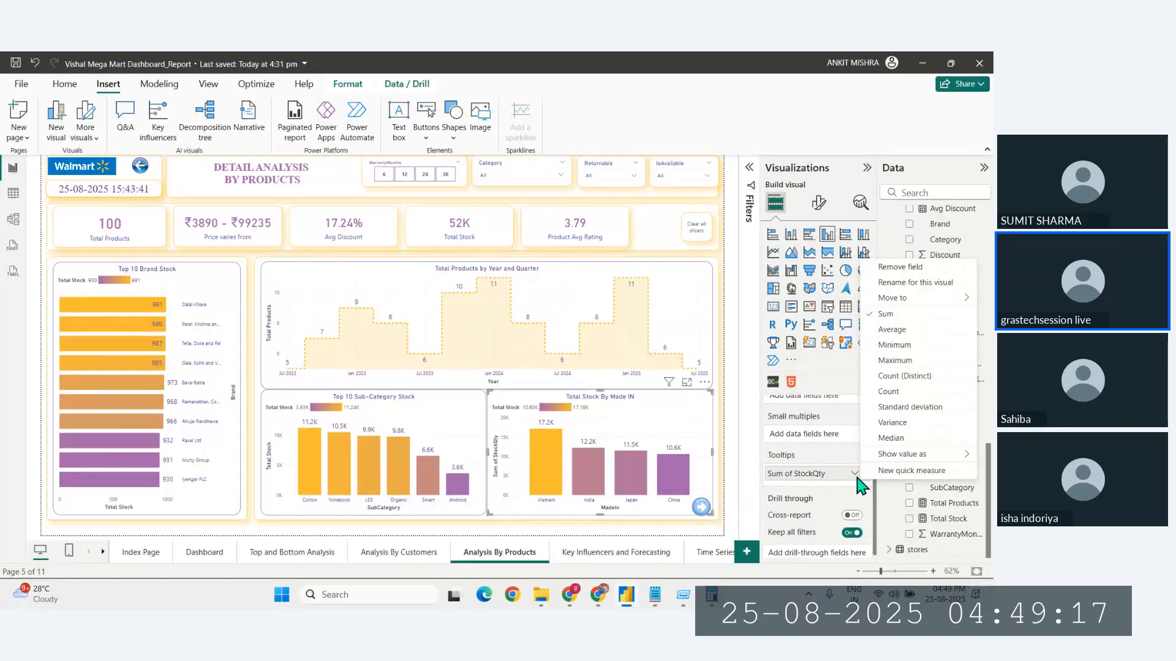
mouse_move(865, 455)
click(807, 470)
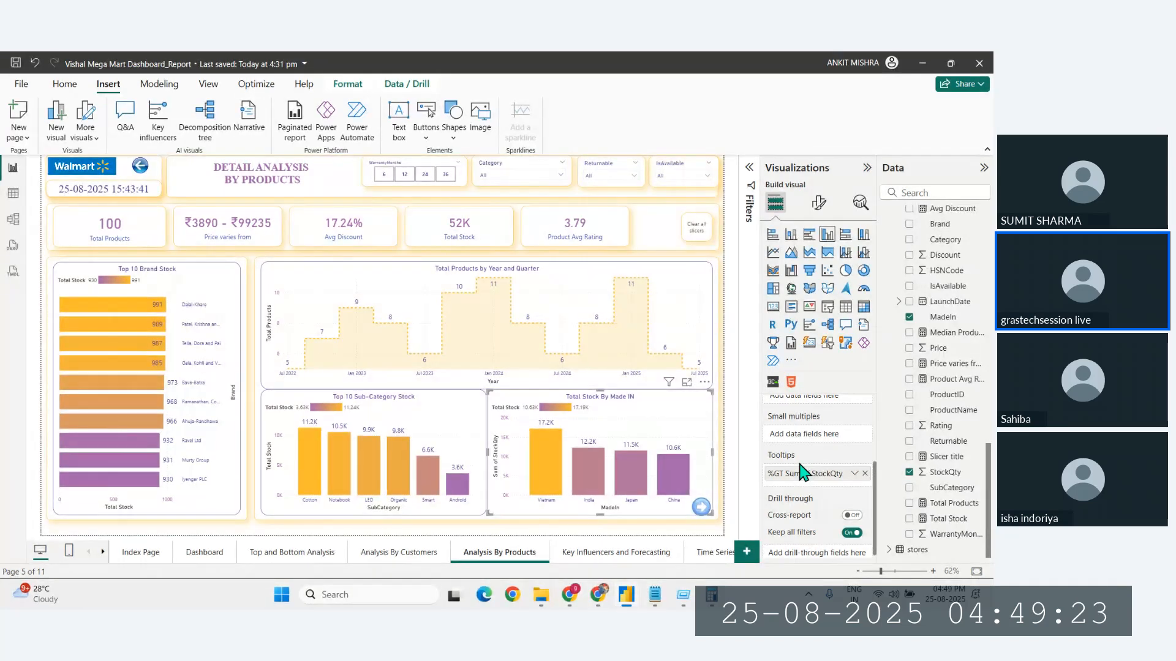
mouse_move(599, 474)
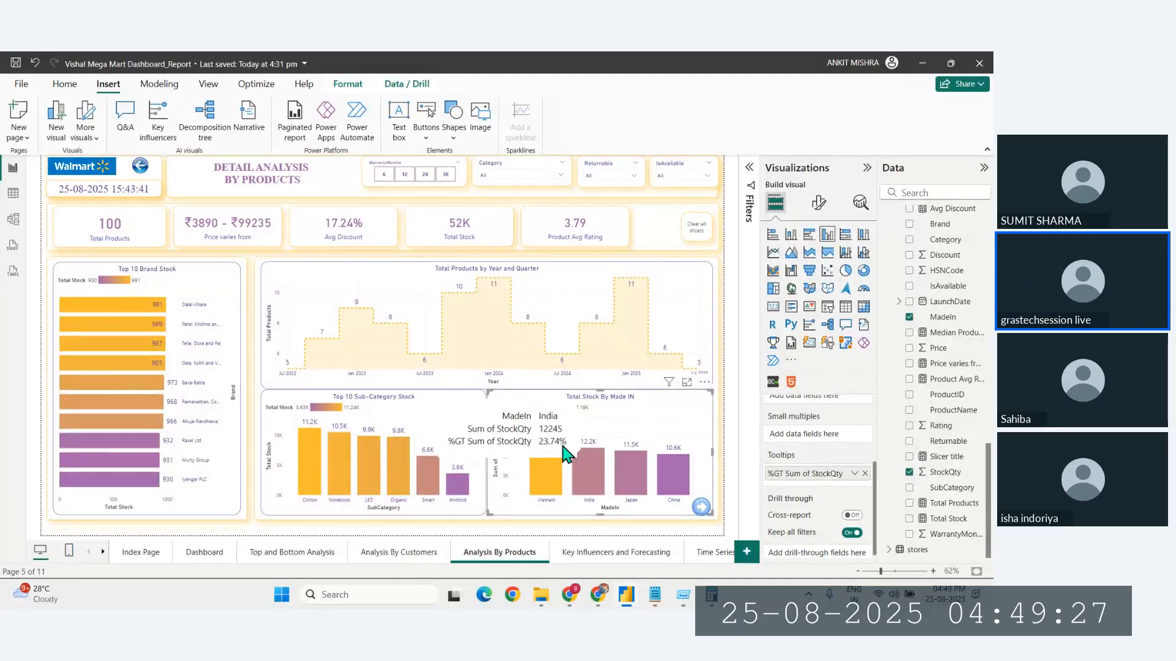
Step: Back in Notepad, set the percentage in the Indian-made goods stocks line to 23%
click(657, 599)
click(668, 539)
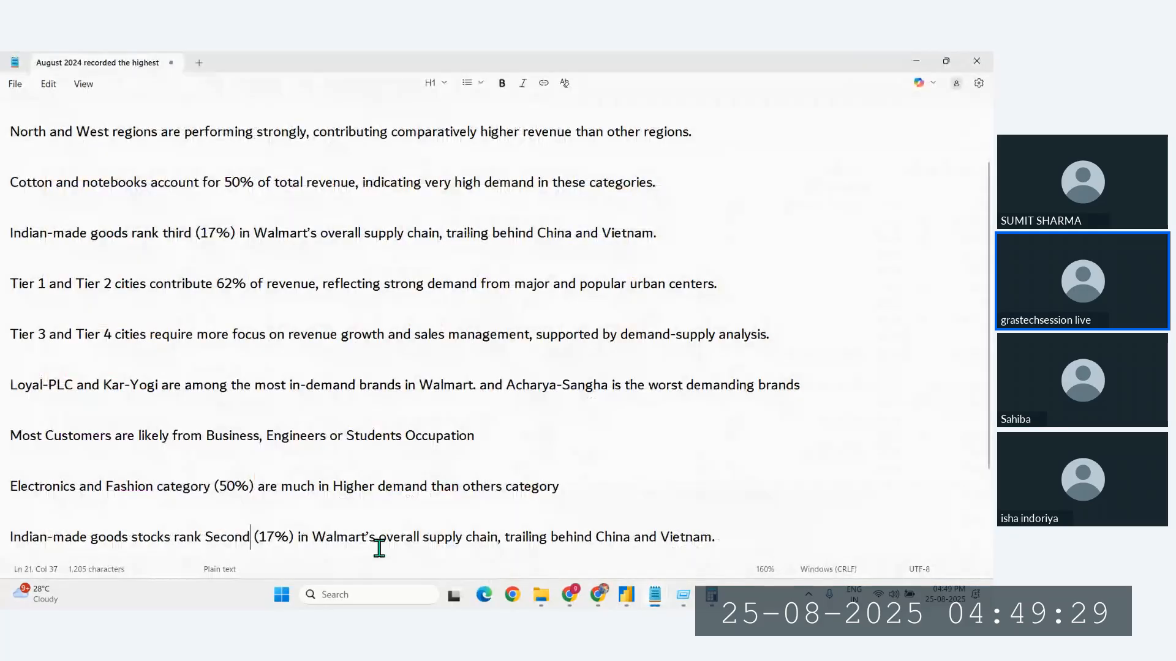
click(275, 539)
key(BackSpace)
key(BackSpace)
text(23)
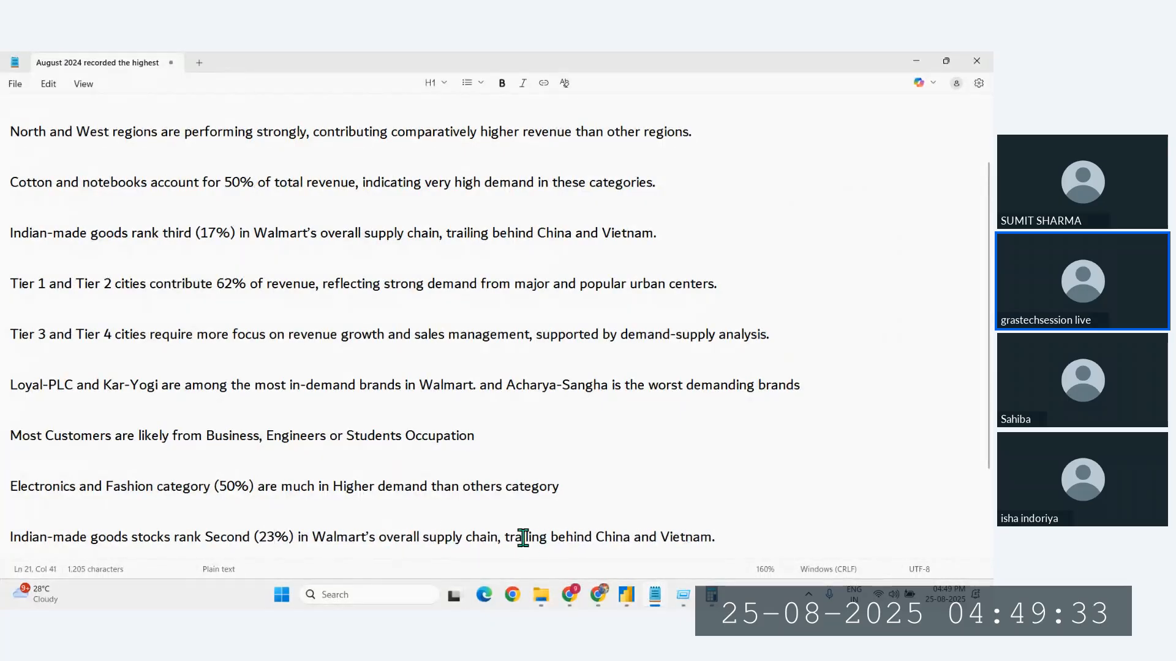
Step: Replace "China and" with "only" so the stocks line ends in "trailing behind only Vietnam."
click(592, 536)
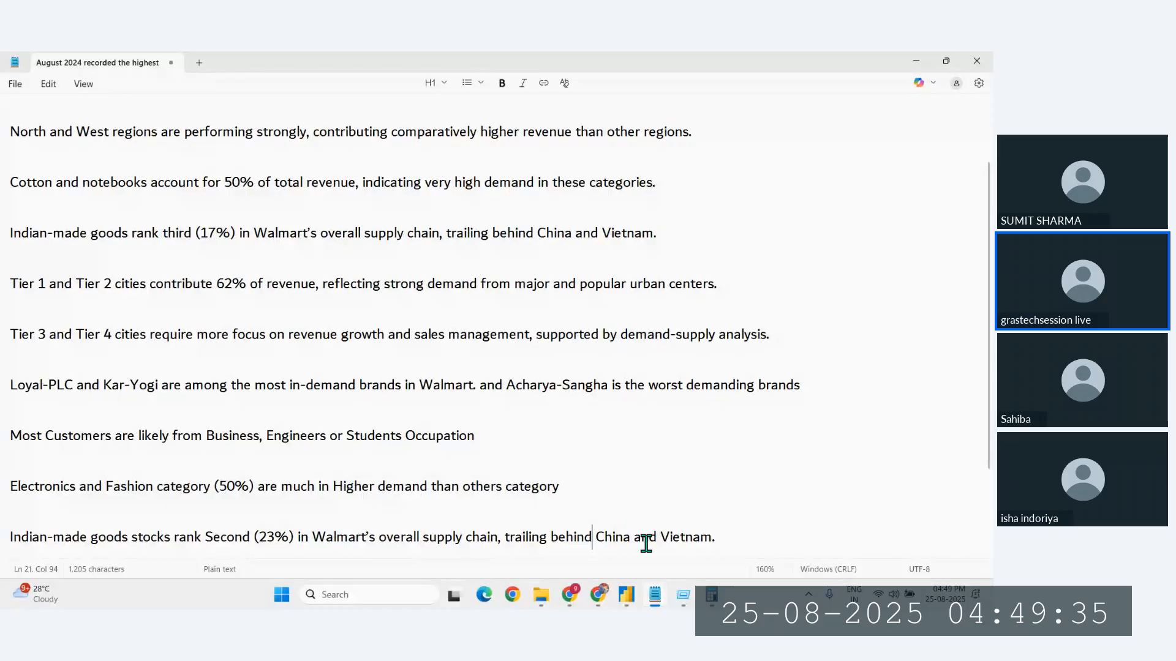
key(Right)
key(Right)
key(Right)
key(Right)
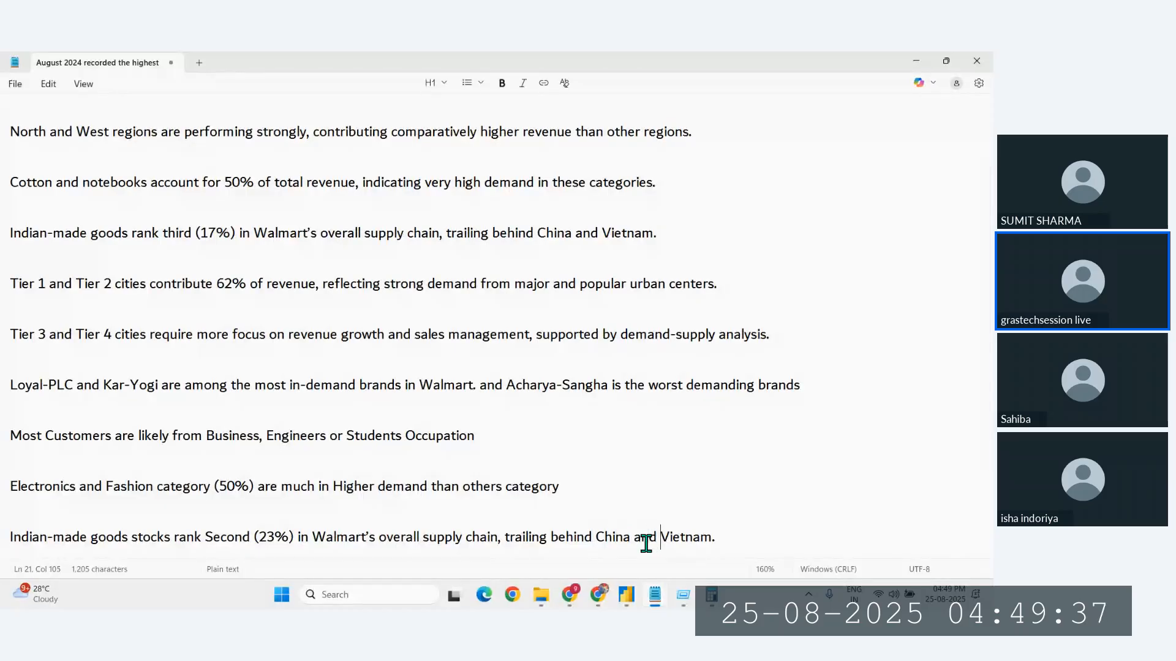
key(BackSpace)
key(BackSpace)
key(BackSpace)
key(BackSpace)
key(BackSpace)
key(BackSpace)
key(BackSpace)
key(BackSpace)
key(BackSpace)
key(BackSpace)
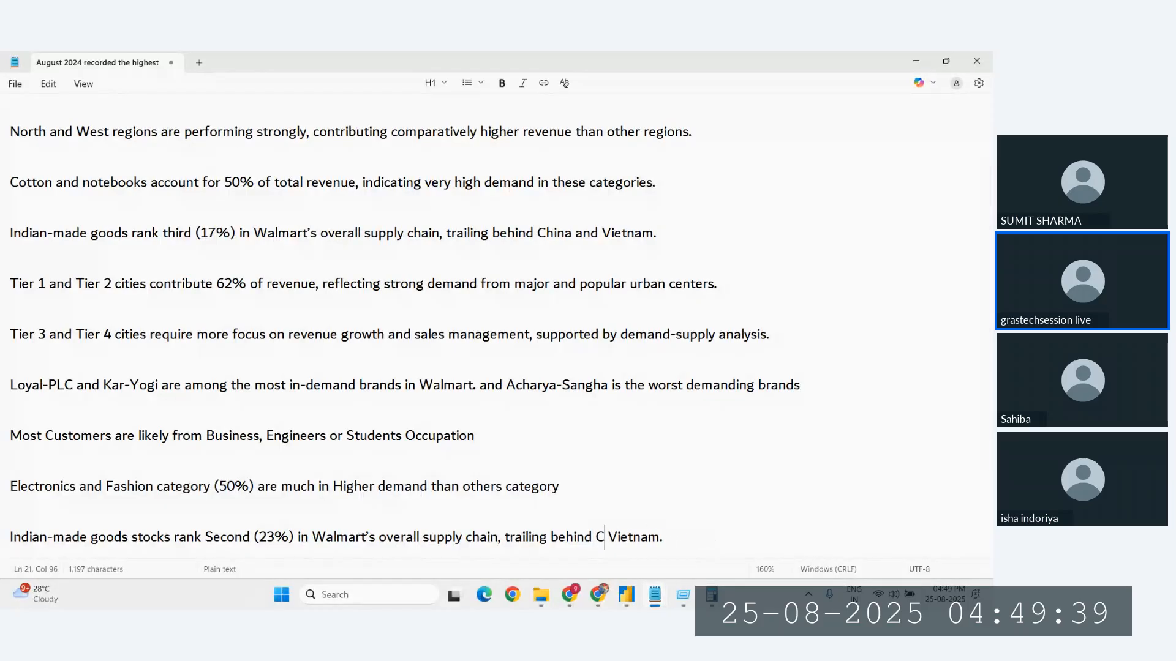
text(only)
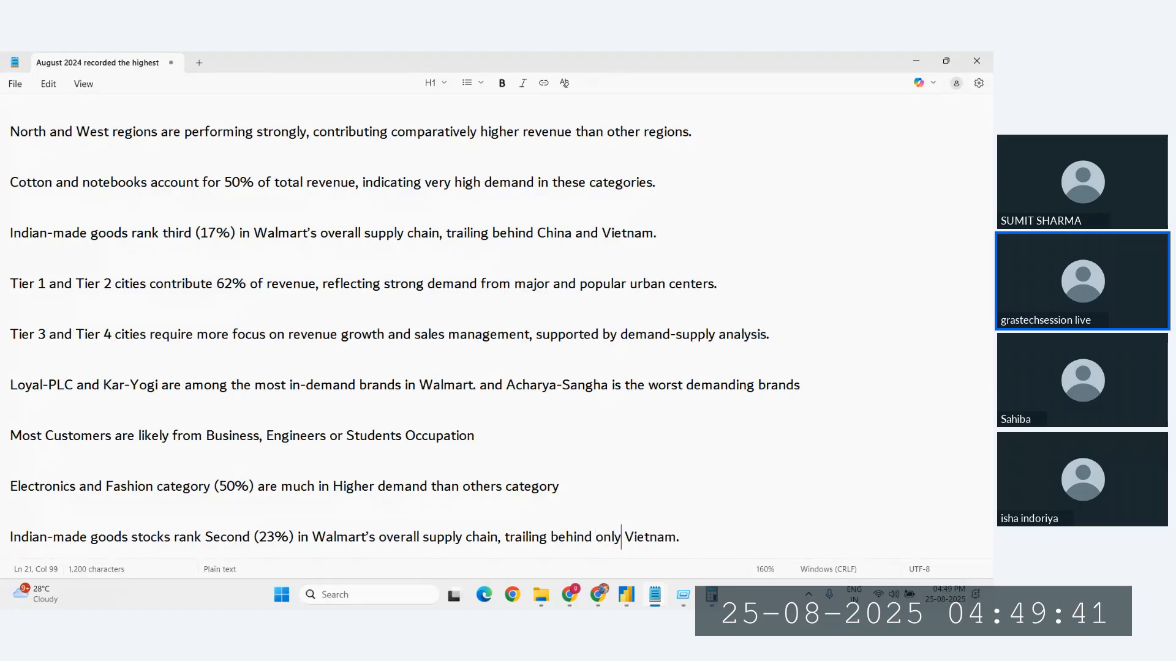
Step: Copy the finished stocks line into Power BI, replacing the last second-column bullet's text on the Duplicate of Final Summary page
click(716, 536)
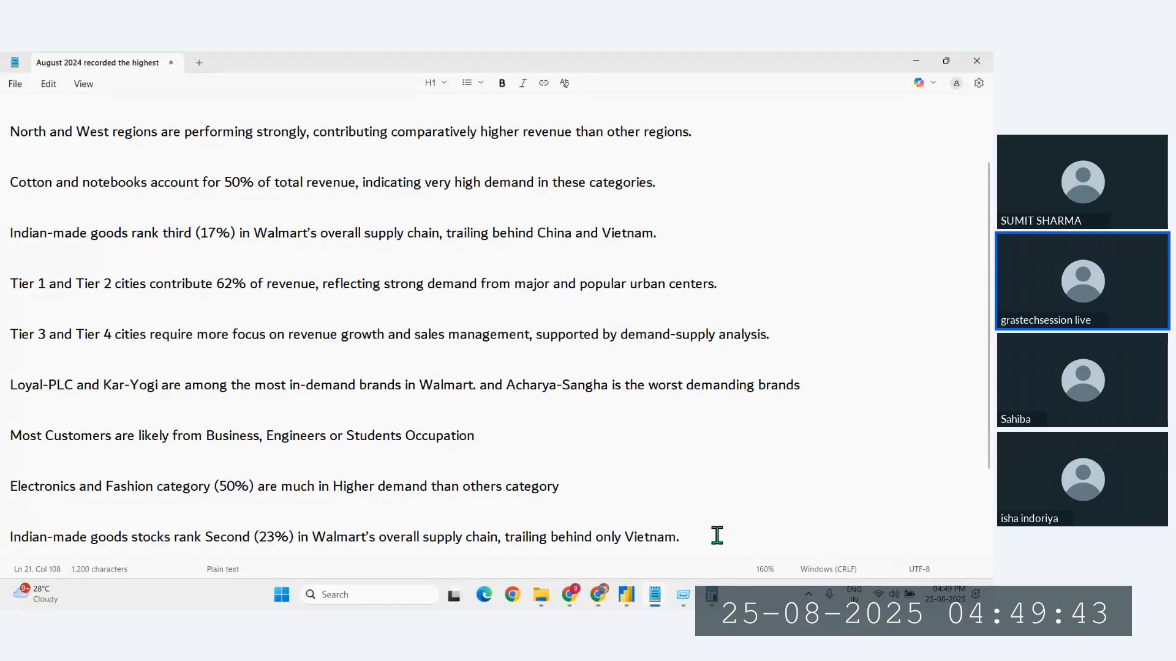
drag(717, 536, 1, 545)
key(ctrl+c)
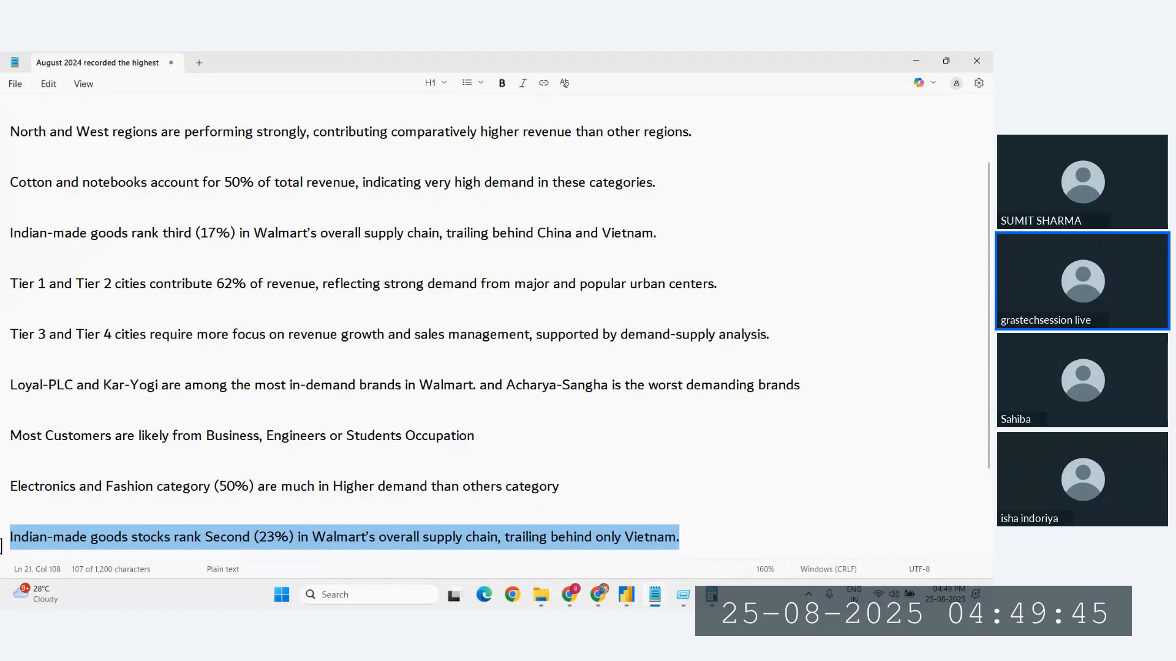
click(626, 595)
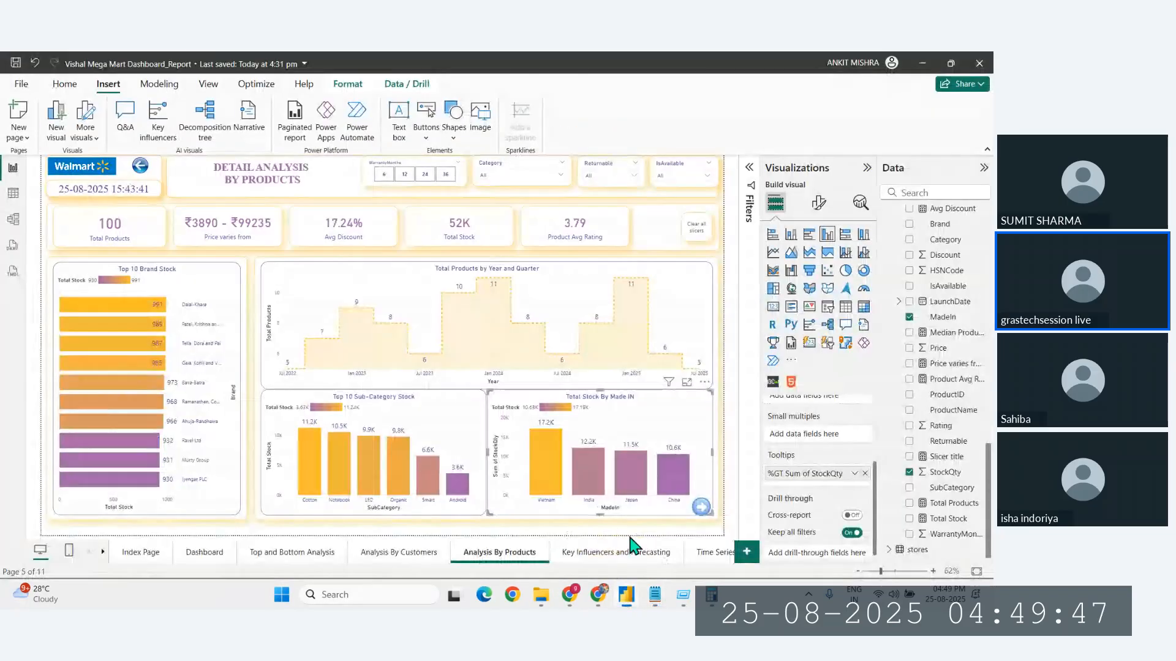
click(103, 552)
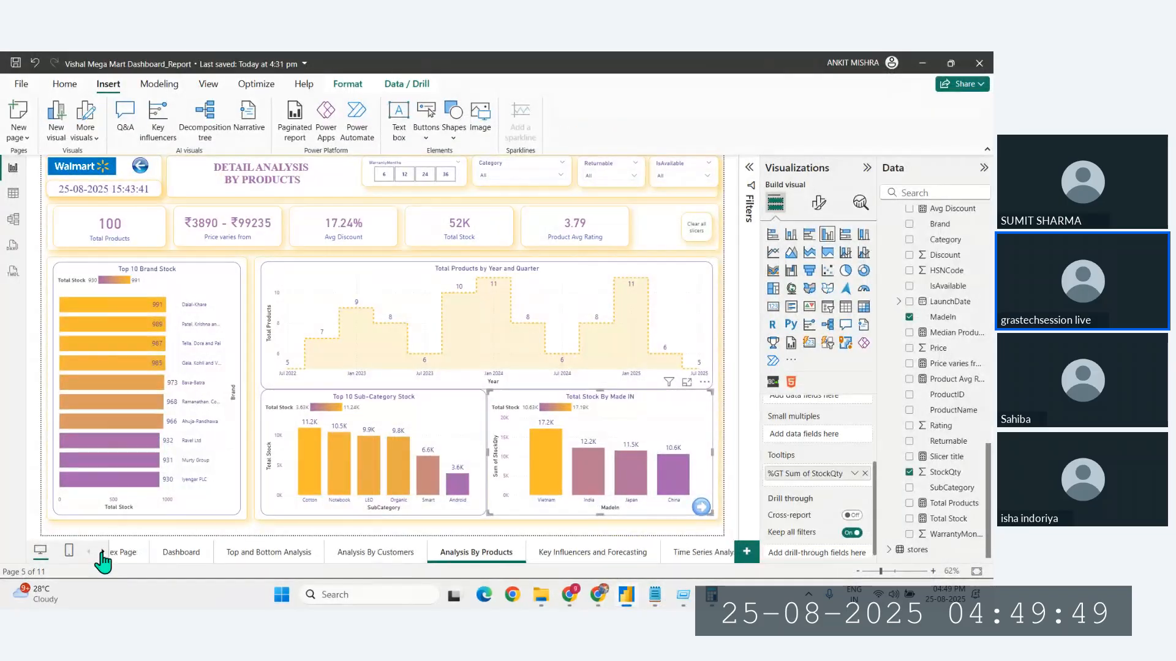
click(637, 540)
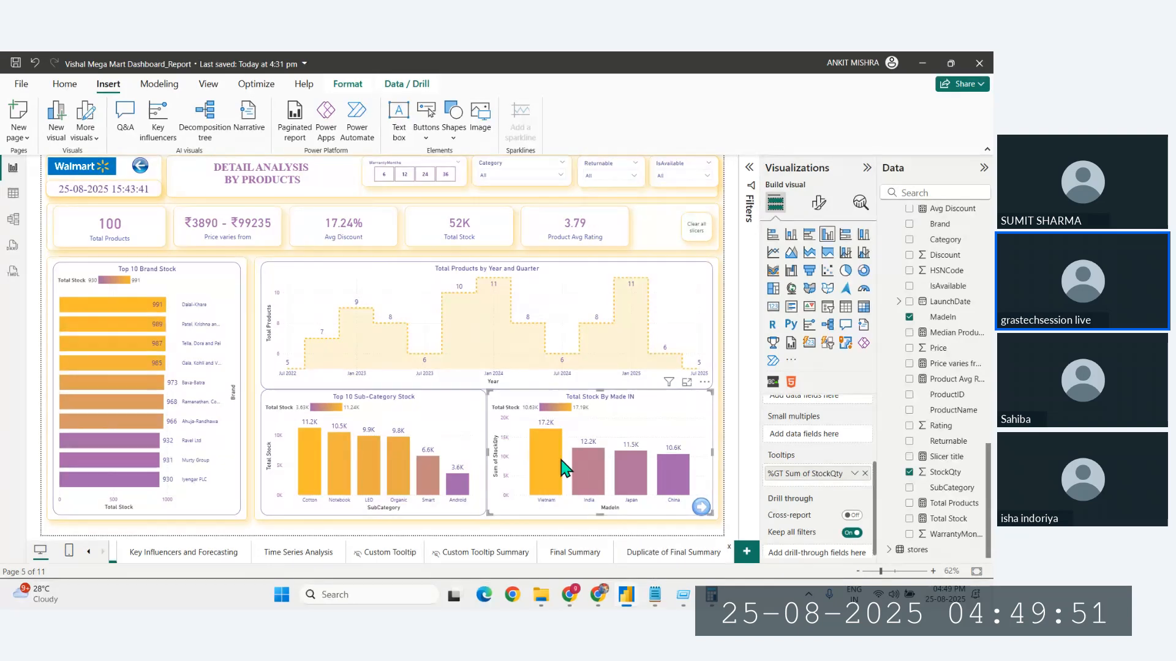
drag(501, 457, 390, 423)
key(ctrl+v)
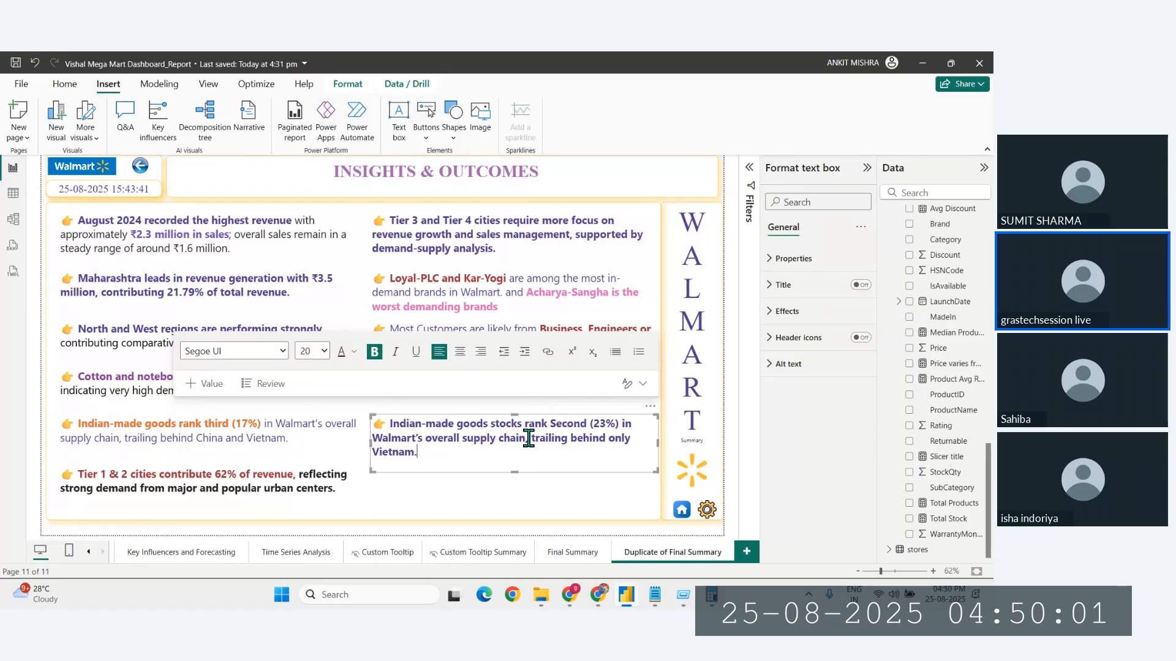
Step: Remove the bold formatting from the stocks bullet's text, leaving out the pointing-hand emoji
drag(425, 458, 389, 423)
click(435, 453)
drag(435, 453, 392, 424)
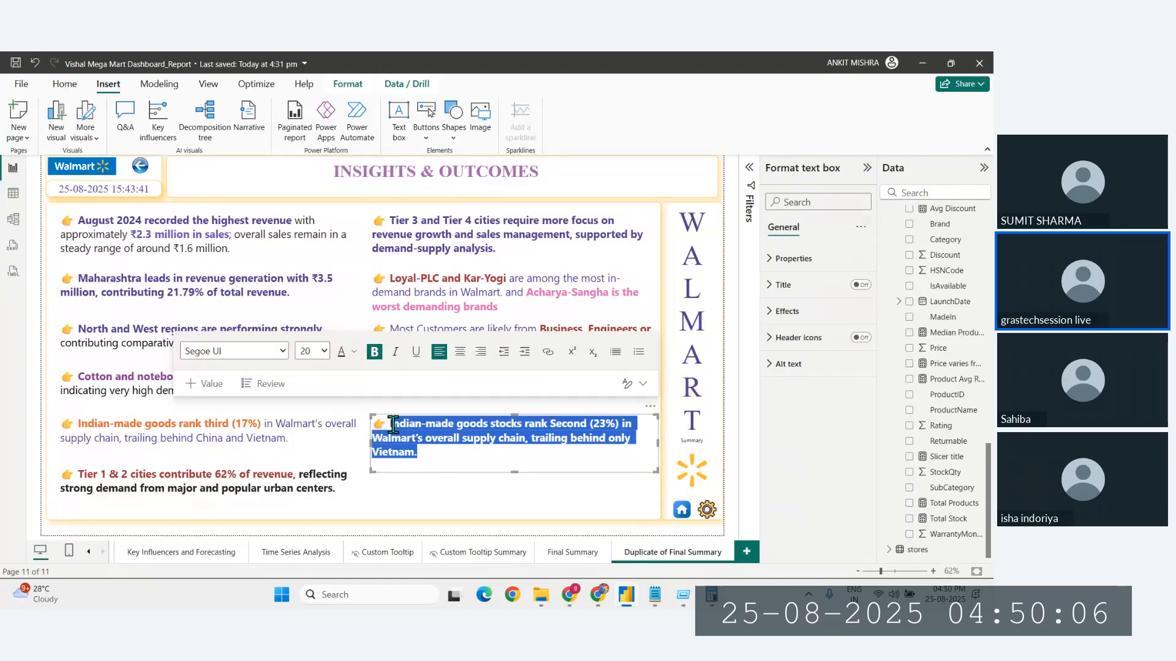
click(375, 353)
click(436, 457)
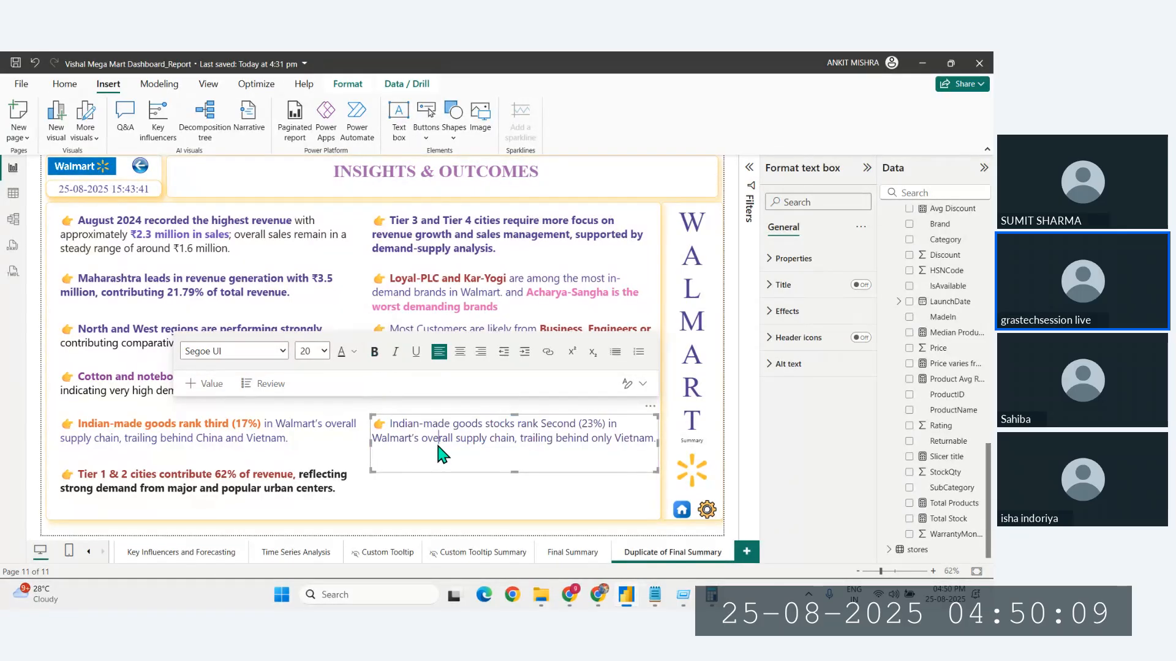
Step: Bold the phrases "Indian-made goods stocks rank Second (23%)" and "trailing behind only Vietnam" in the last second-column bullet
drag(608, 424, 390, 426)
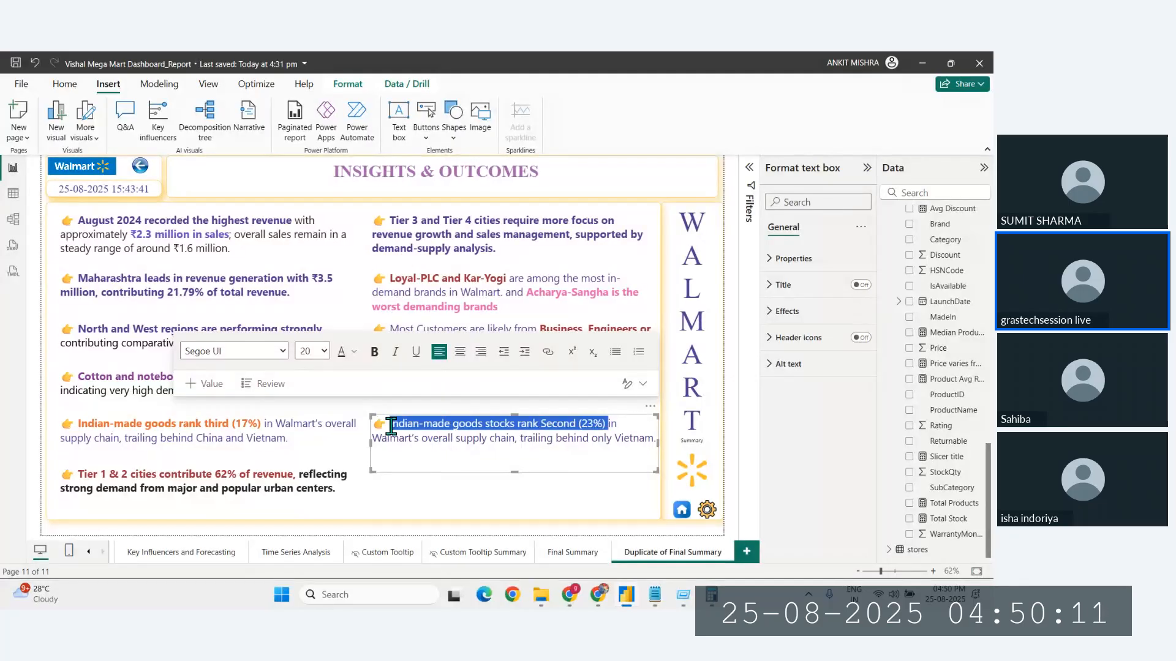
click(375, 352)
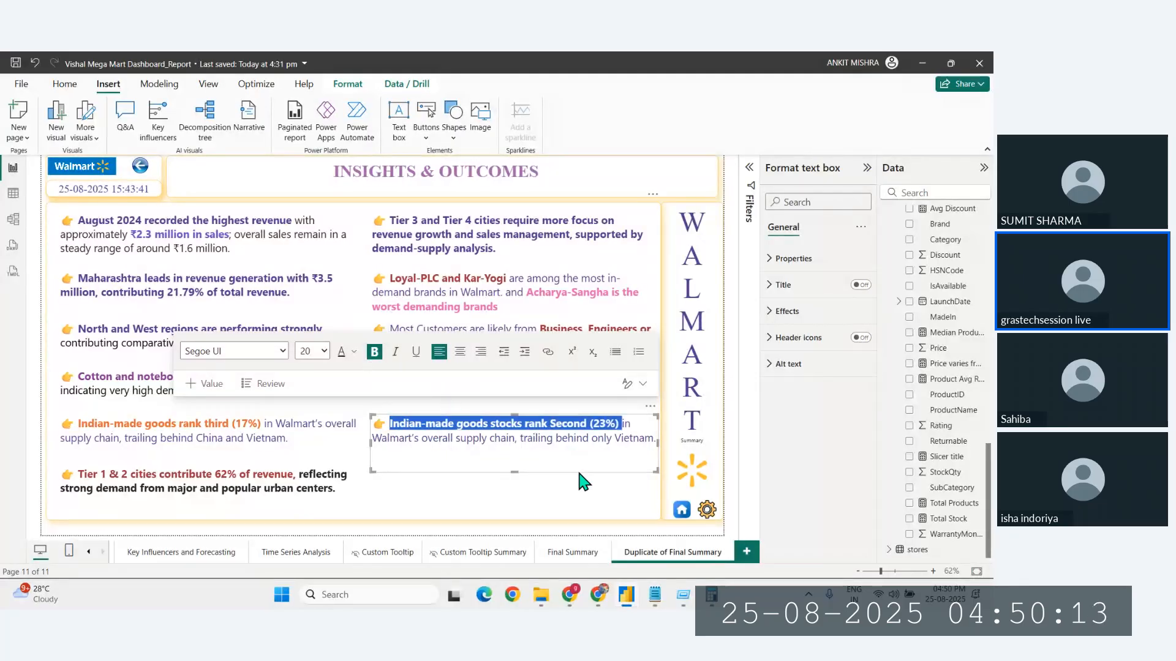
click(532, 442)
drag(519, 439, 646, 438)
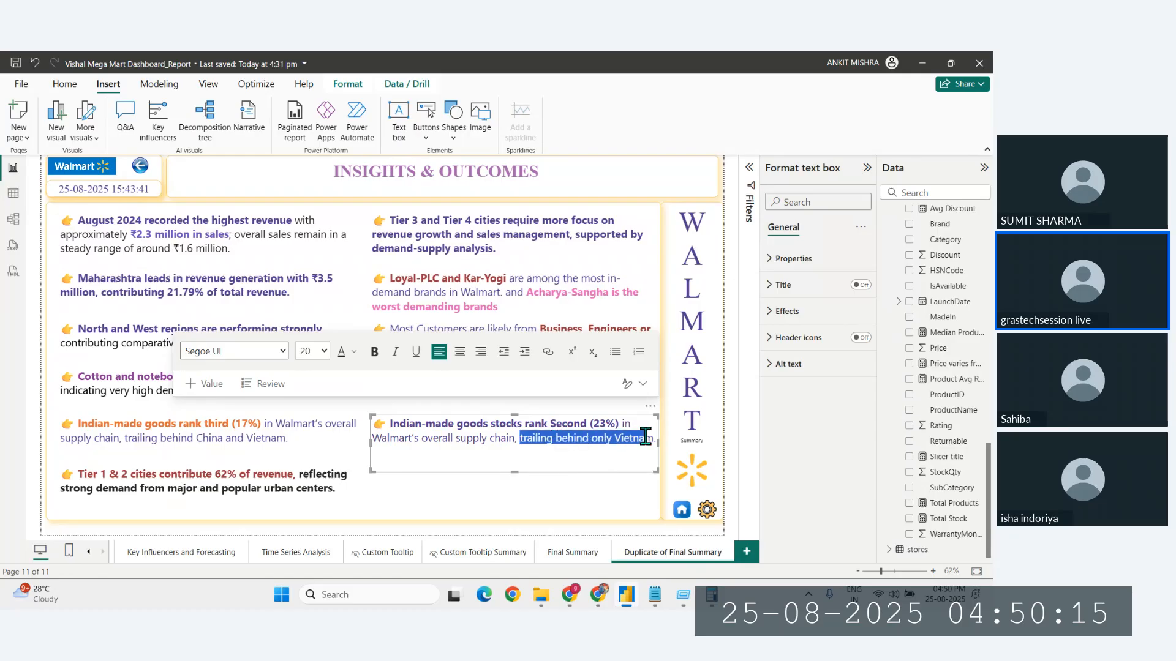
click(374, 352)
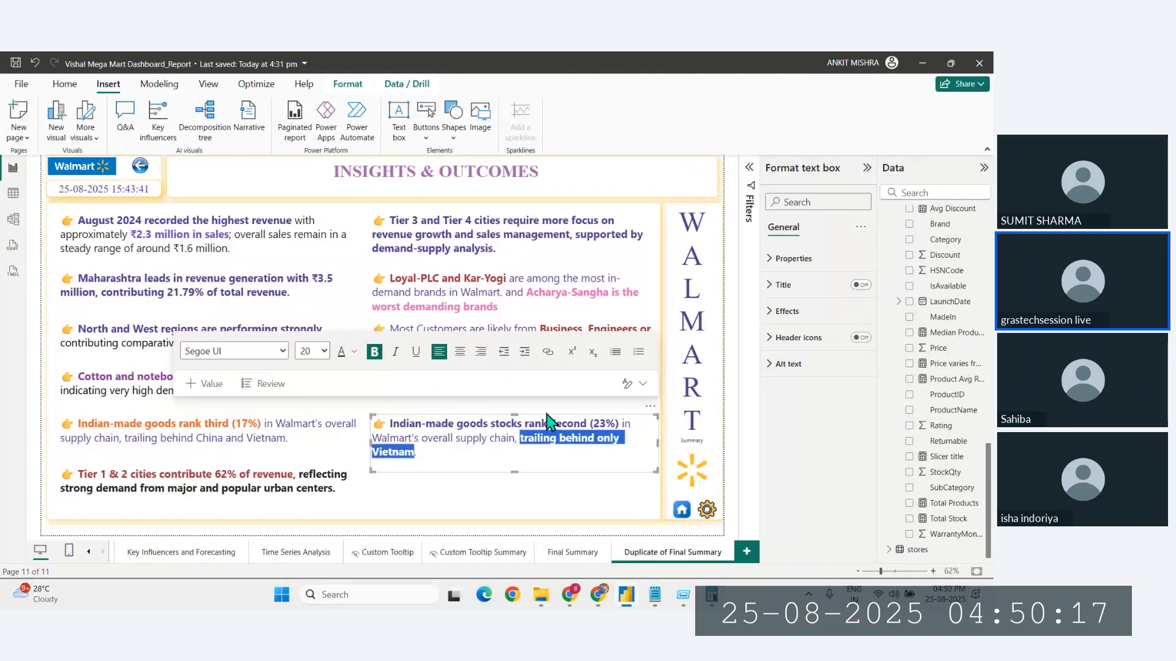
click(548, 456)
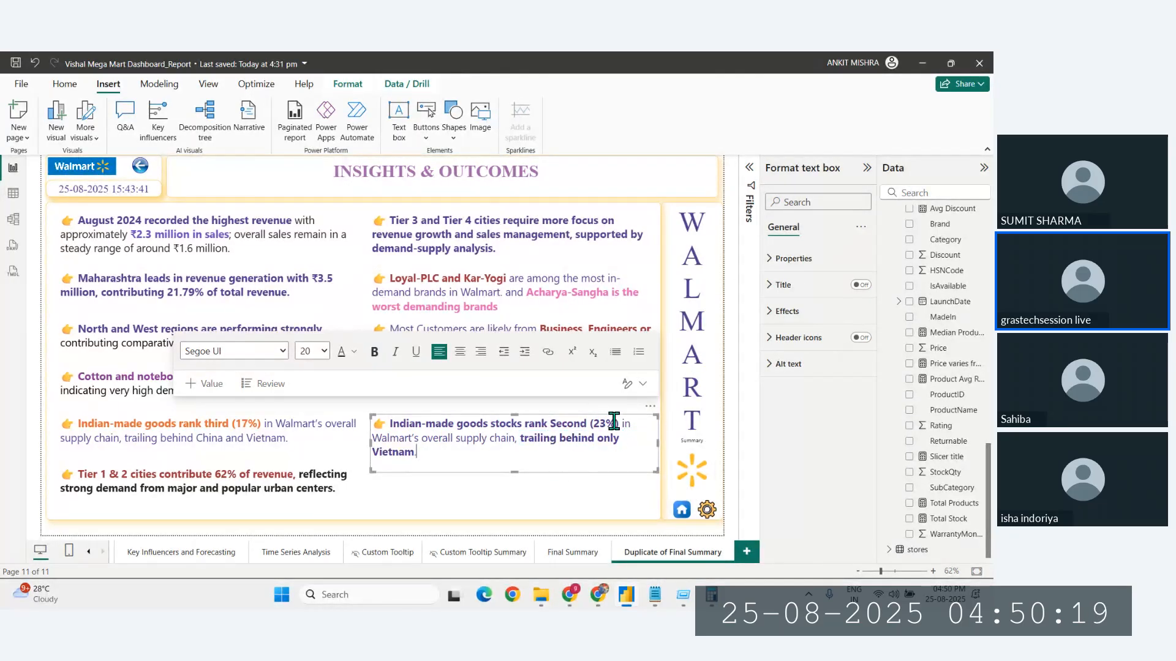
Step: Set the font colour of the whole stocks bullet text to black
drag(438, 450, 391, 424)
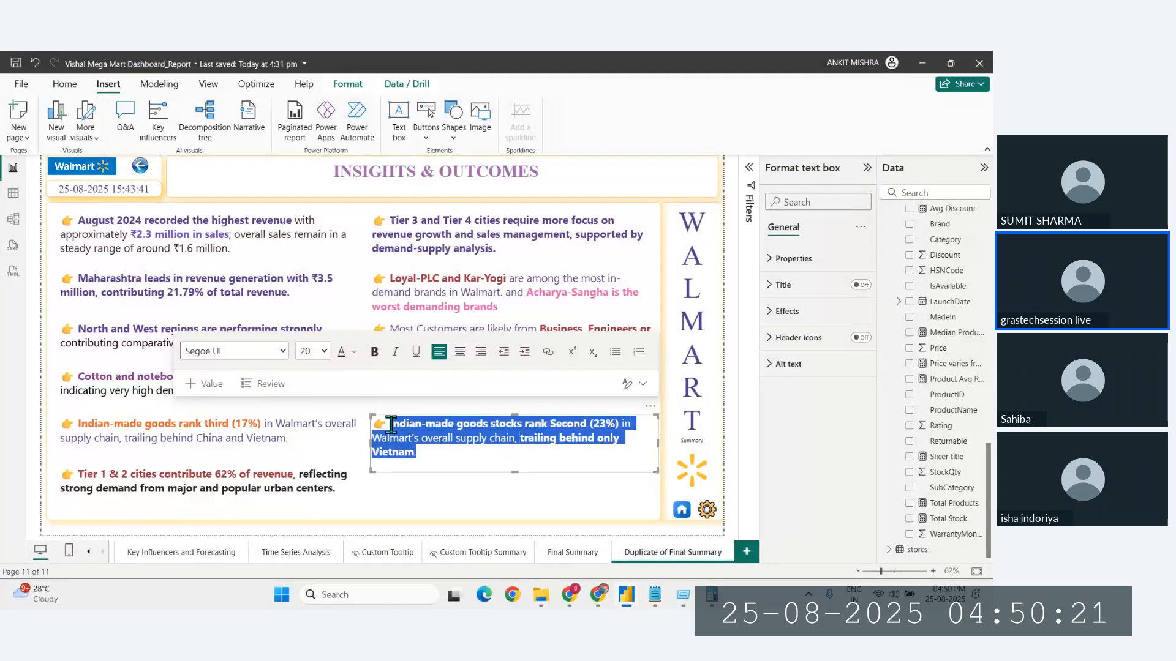
click(354, 362)
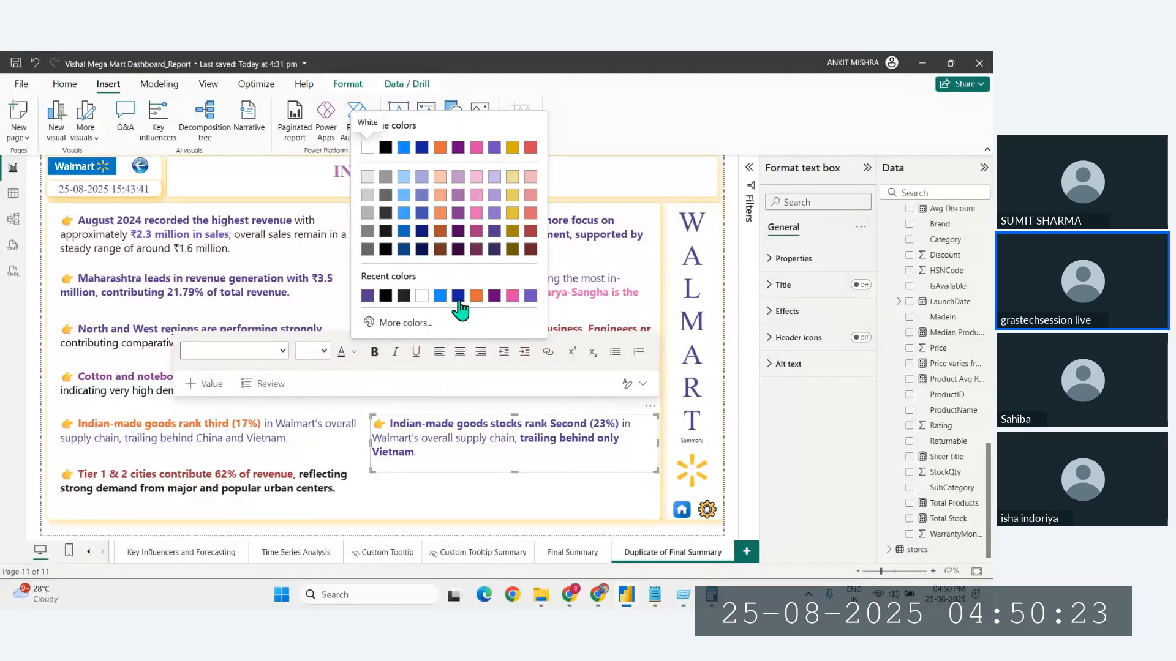
click(389, 311)
click(438, 456)
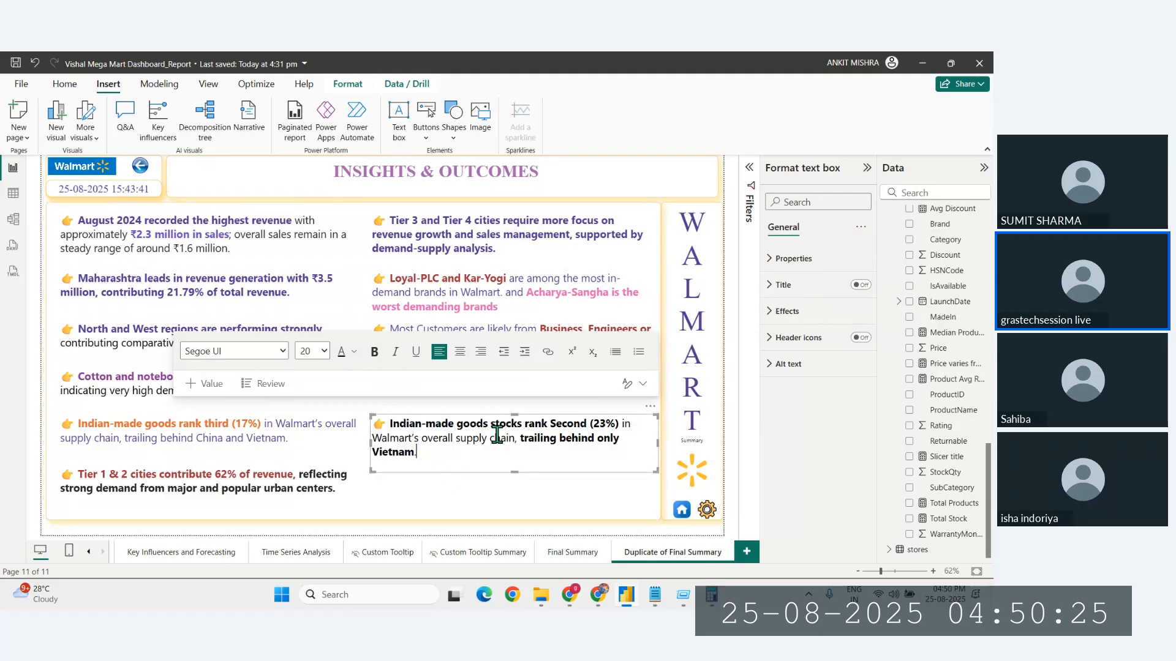
Step: Colour the phrase "Indian-made goods stocks rank Second (23%)" red
drag(620, 421, 387, 424)
click(344, 356)
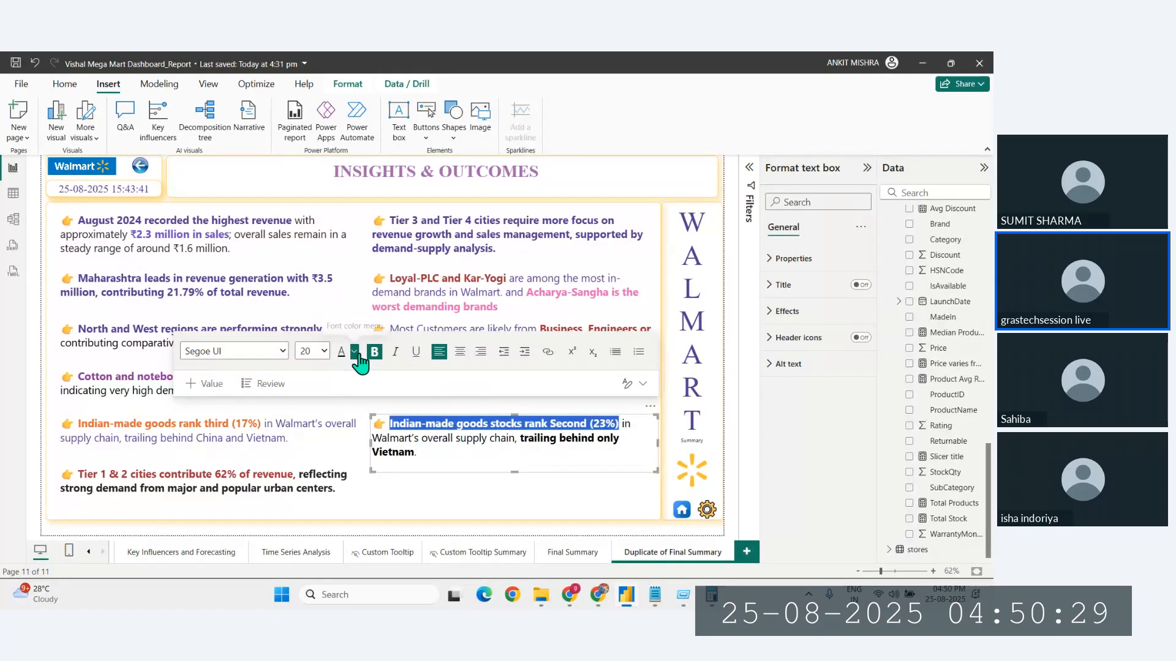
click(356, 354)
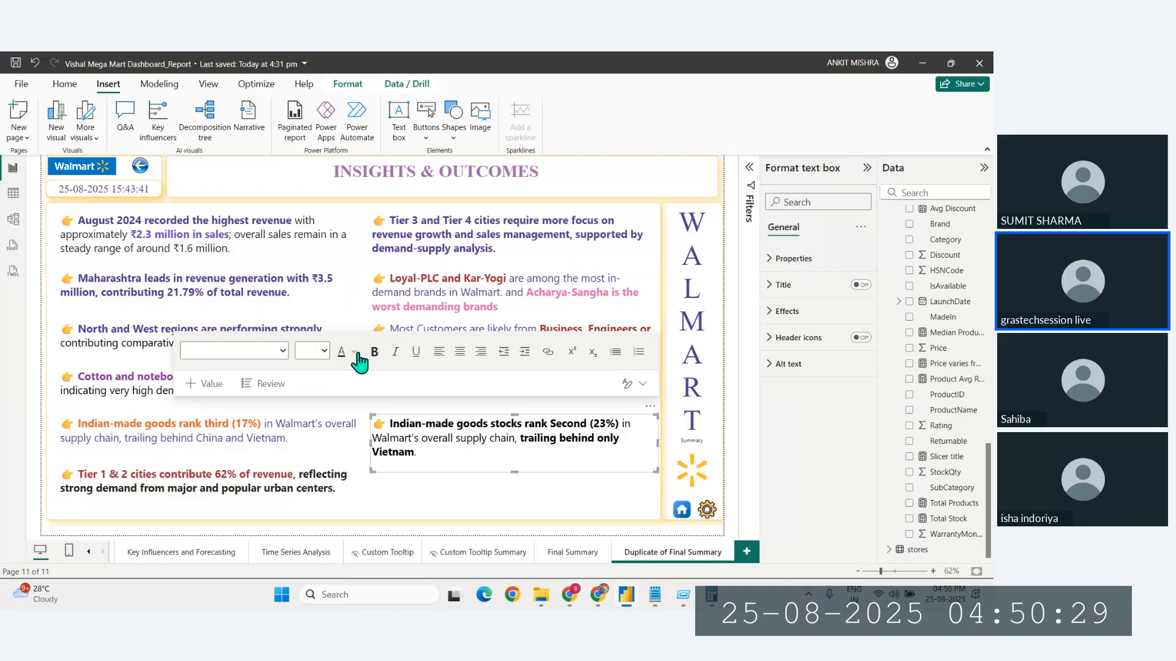
click(593, 417)
drag(621, 425, 384, 424)
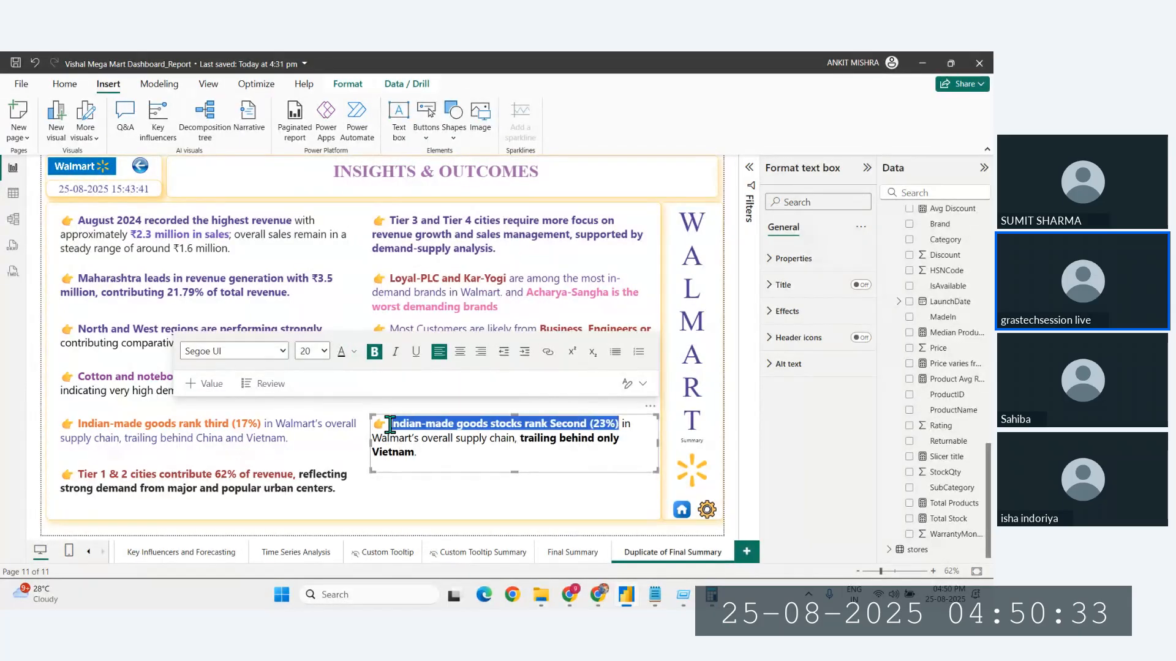
click(354, 352)
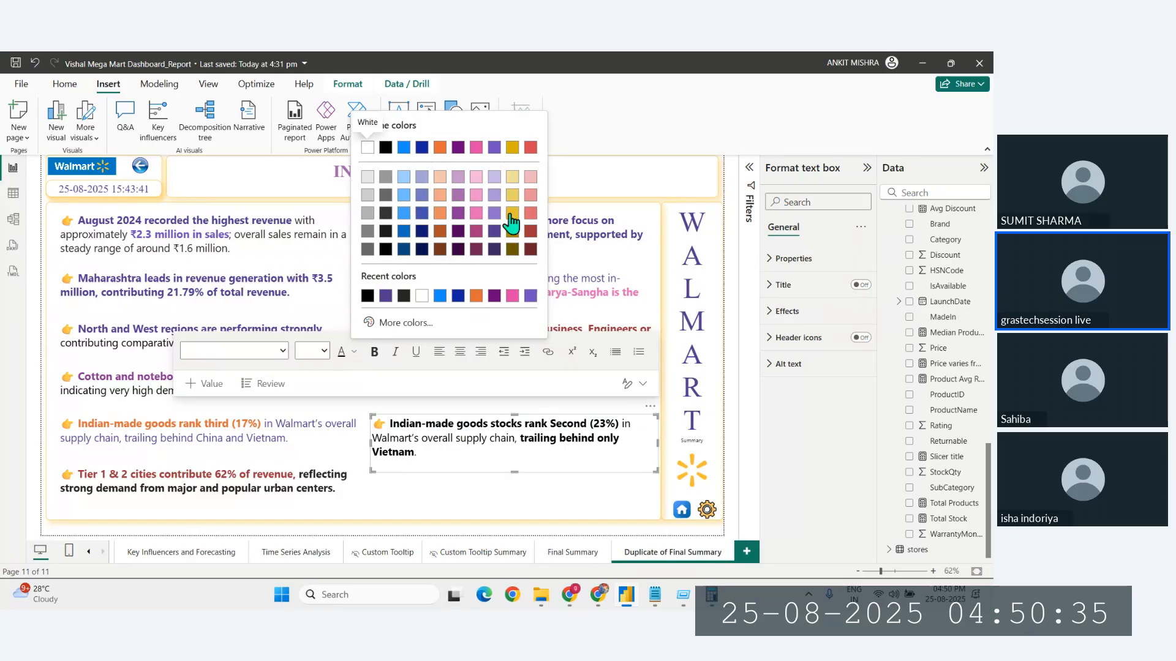
click(531, 231)
click(422, 450)
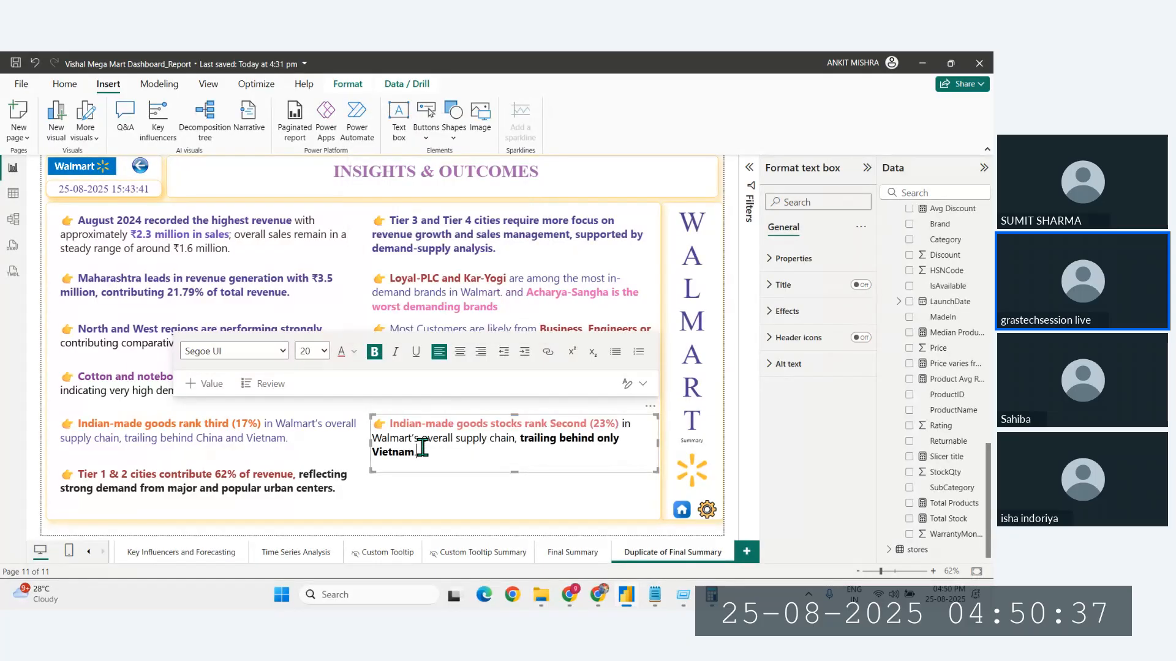
Step: Colour the closing phrase "trailing behind only Vietnam." dark red in the stocks bullet
drag(524, 438, 481, 451)
click(374, 351)
click(354, 351)
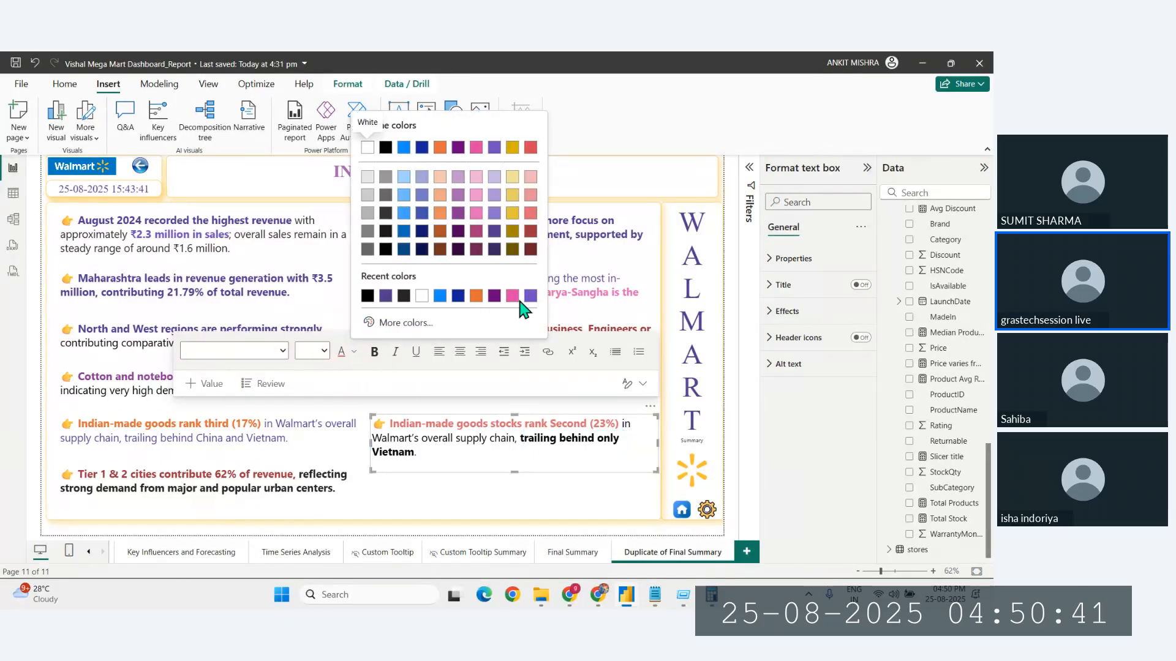
click(531, 231)
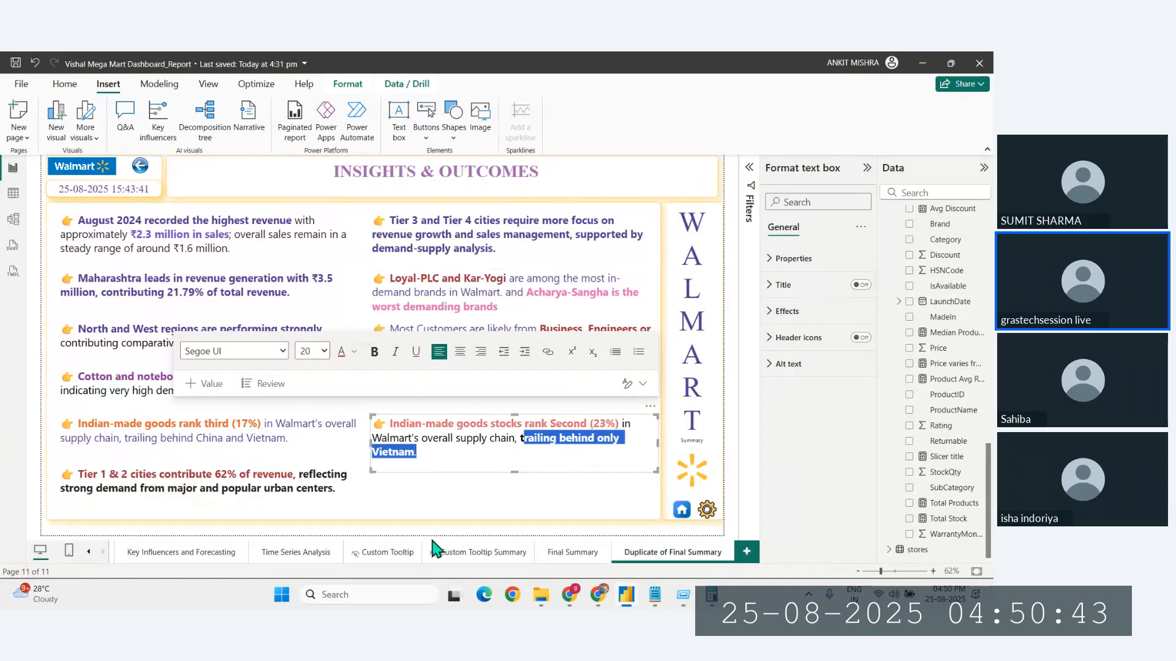
click(430, 531)
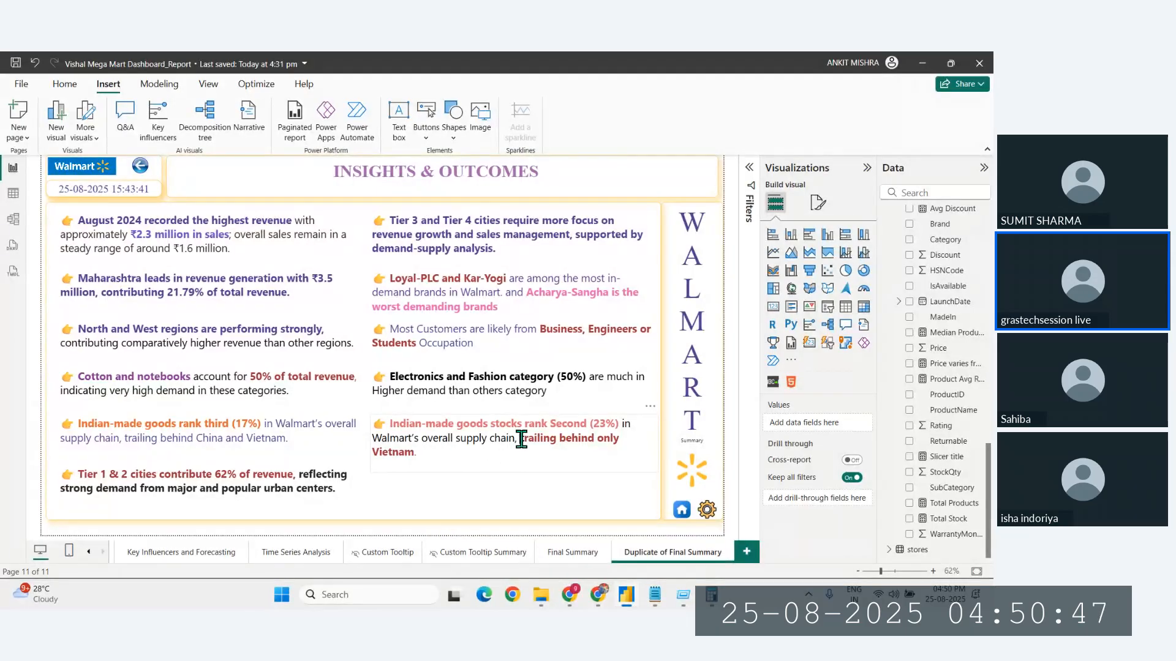
drag(520, 439, 529, 441)
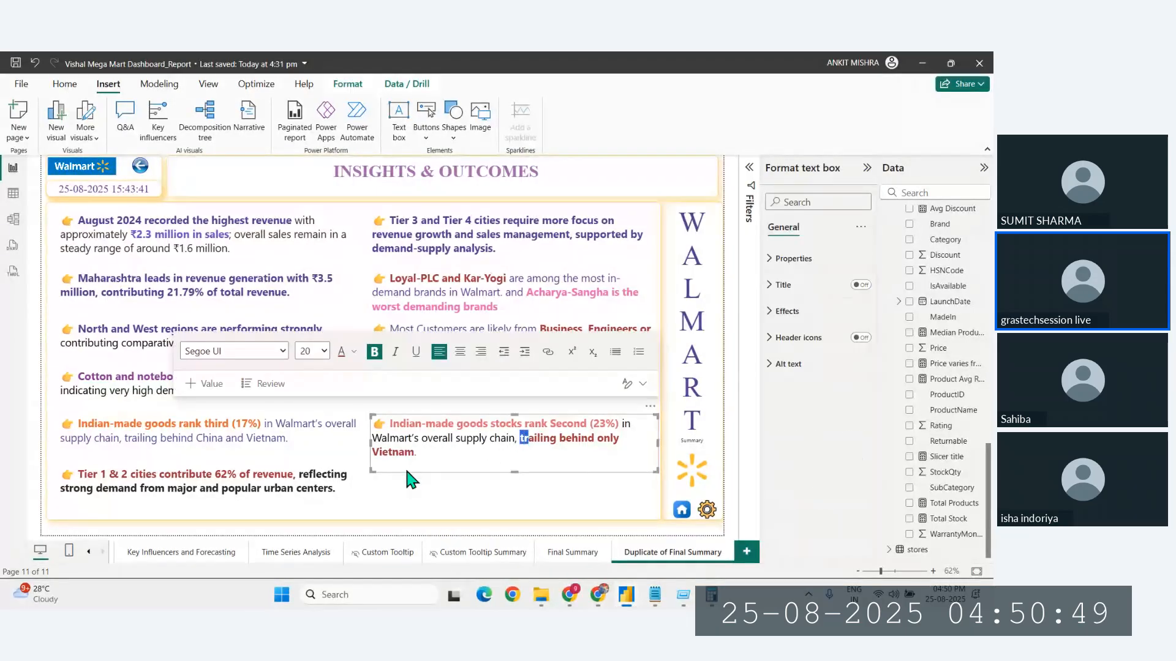
click(463, 537)
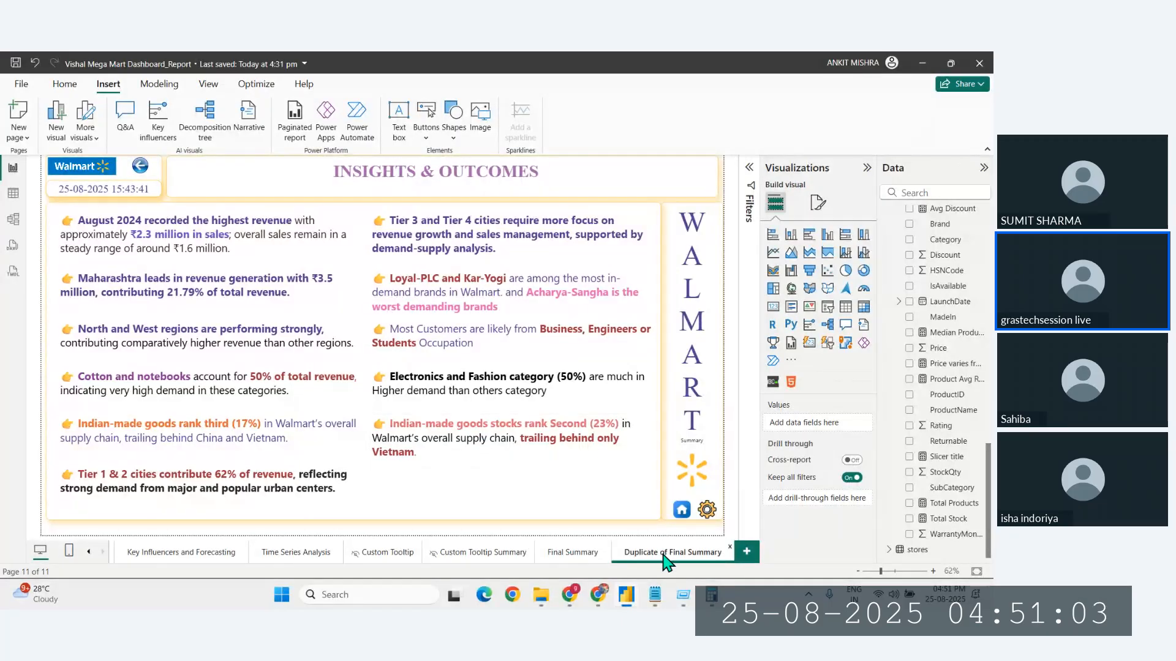
Step: Rename the Duplicate of Final Summary page as "Insights and Outcomes"
drag(723, 553, 615, 558)
text(Insights and Outcomes)
key(Return)
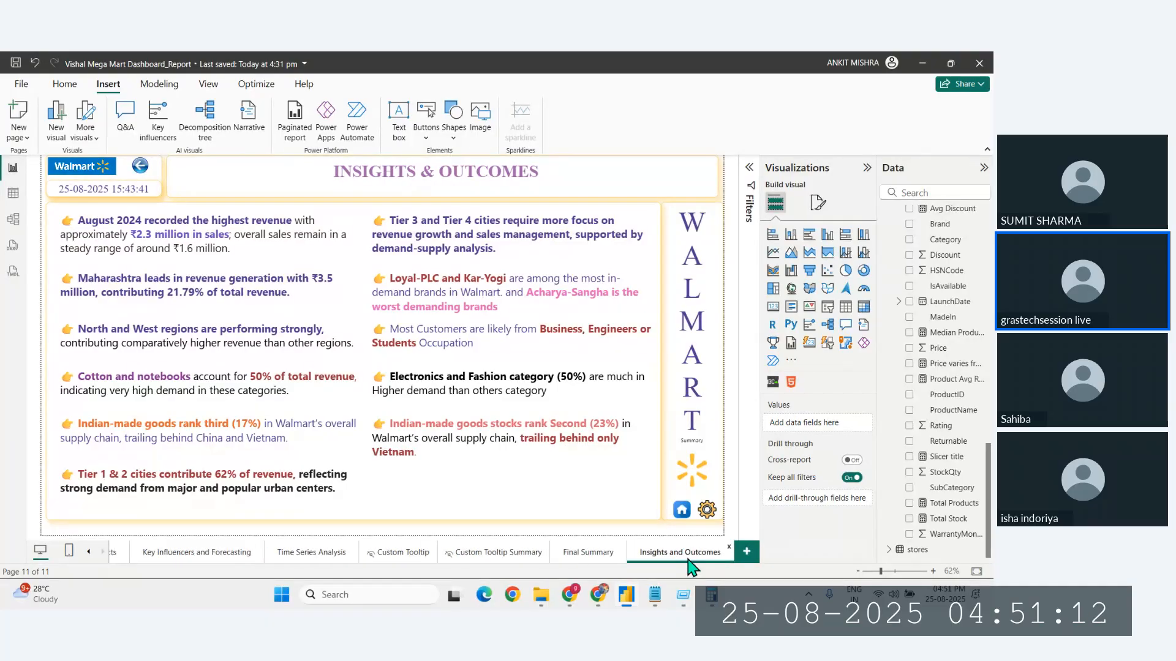
Step: On the Final Summary page, shift the Total Revenue Sales trend text box slightly right and down, and make it taller
click(605, 554)
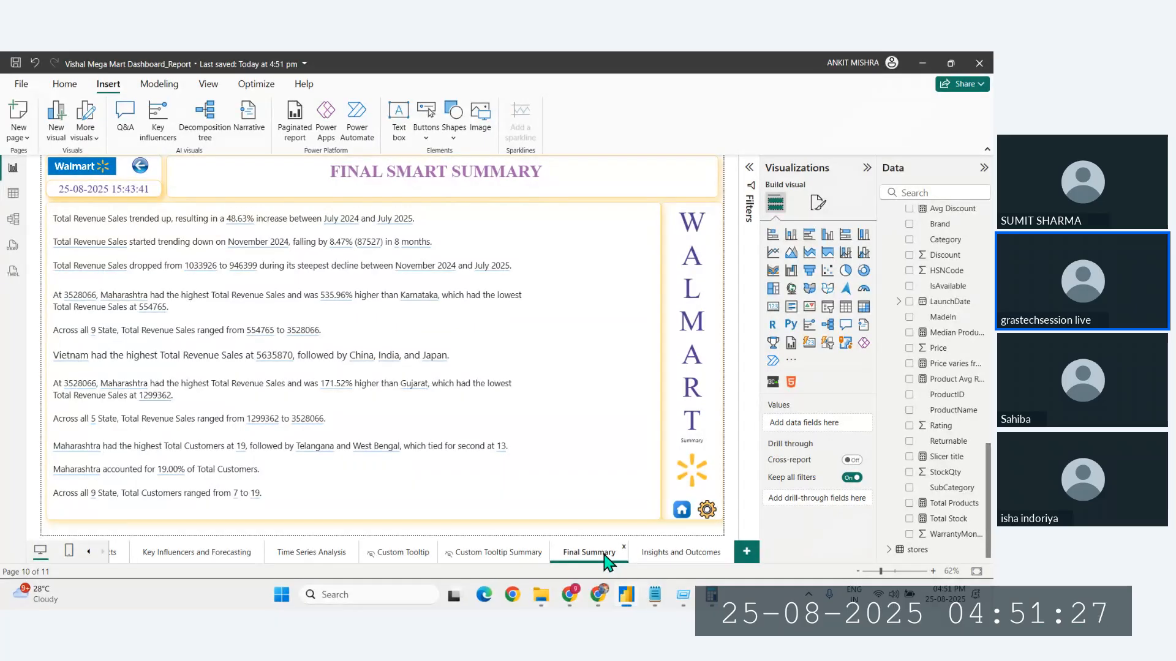
click(236, 313)
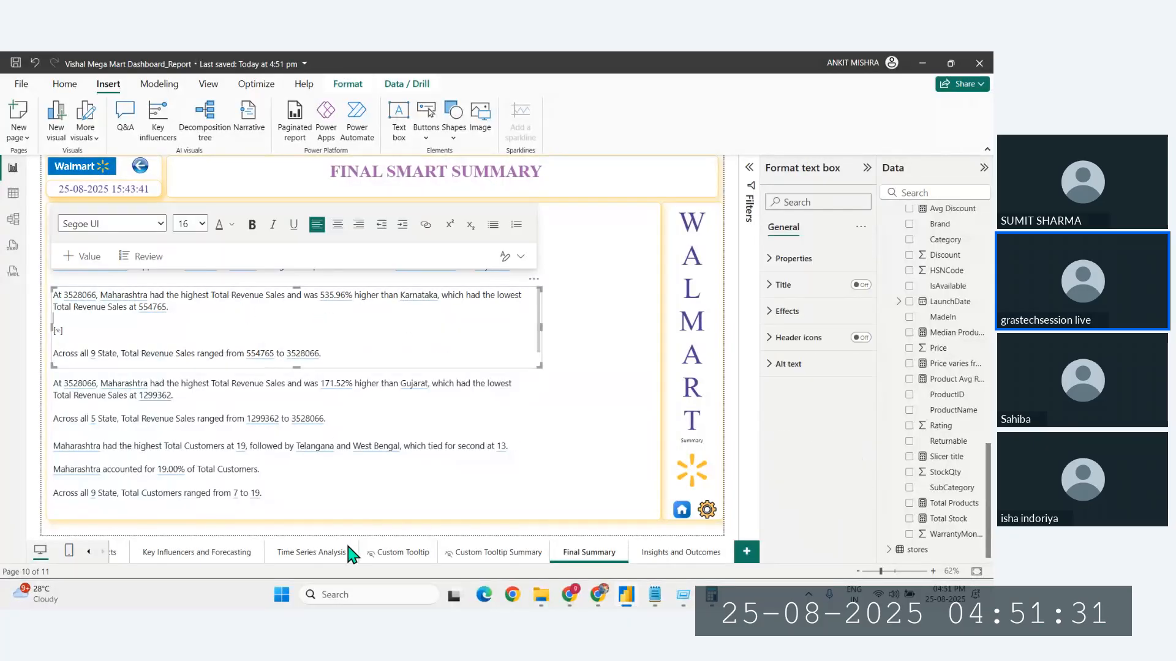
click(344, 520)
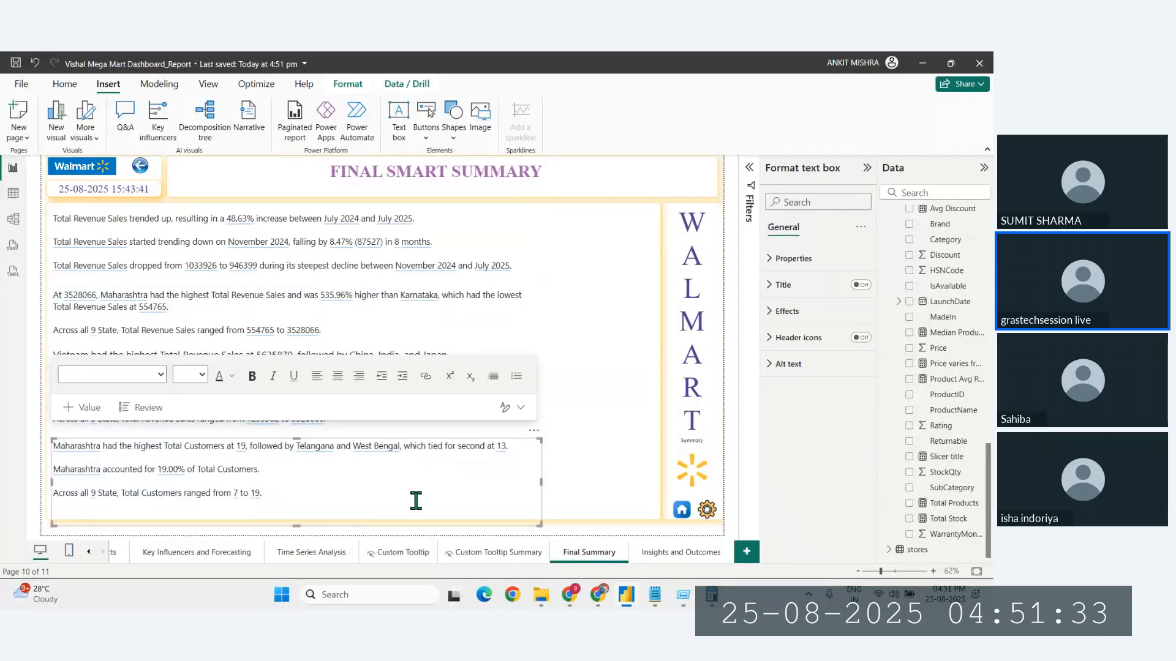
click(378, 539)
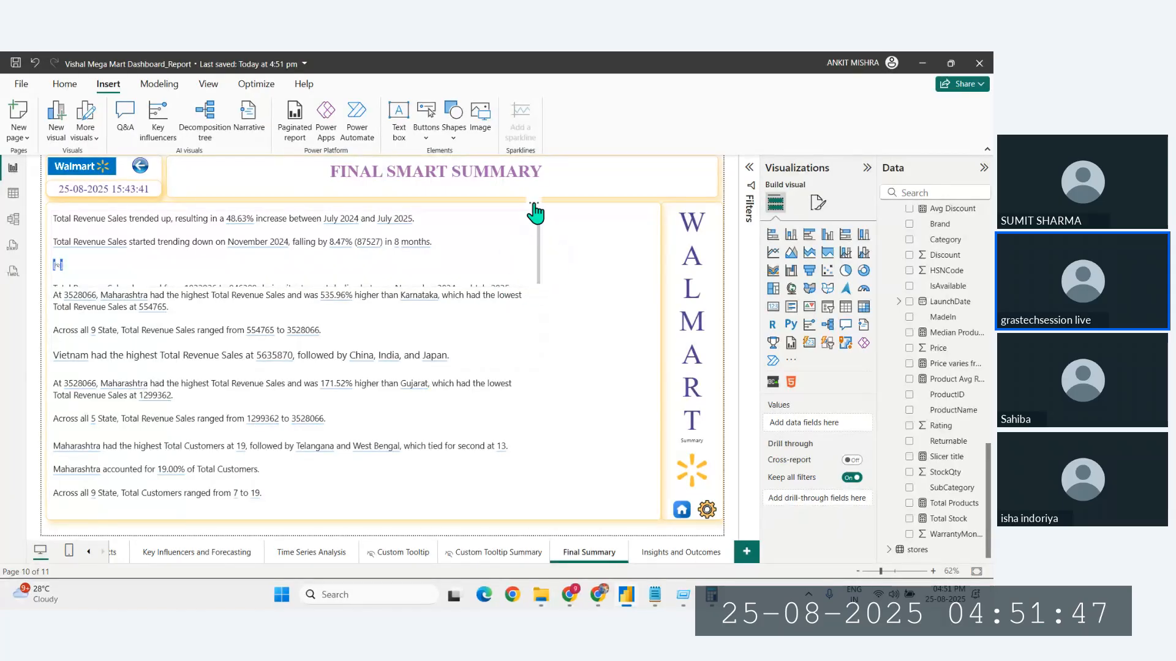
double_click(567, 210)
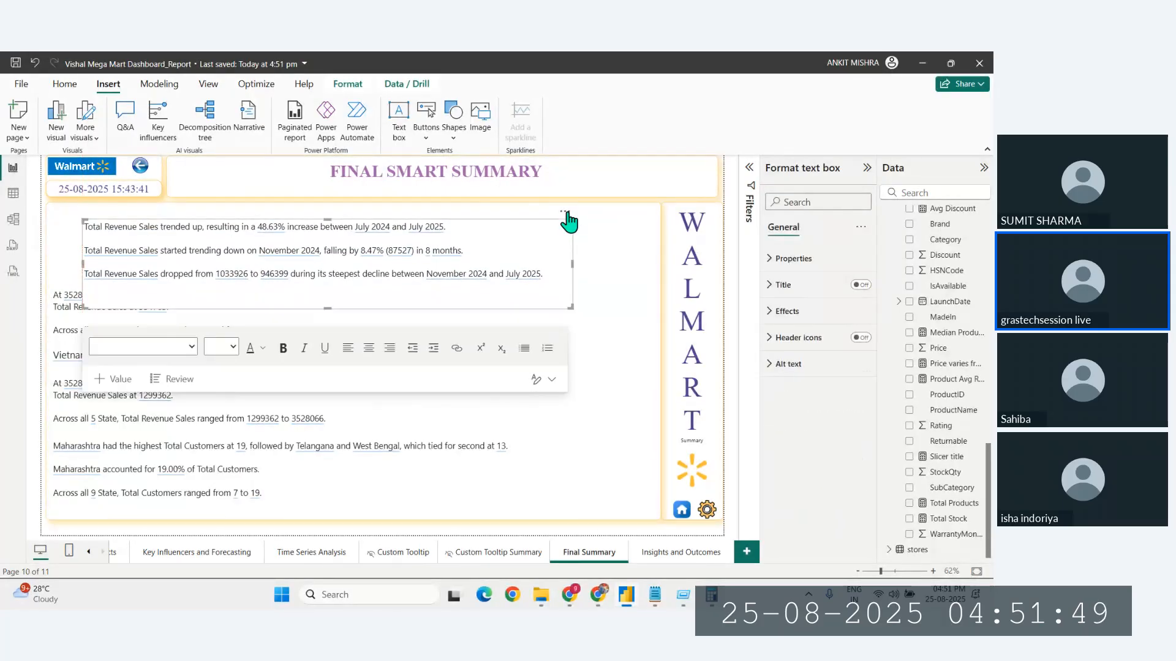
drag(327, 307, 336, 354)
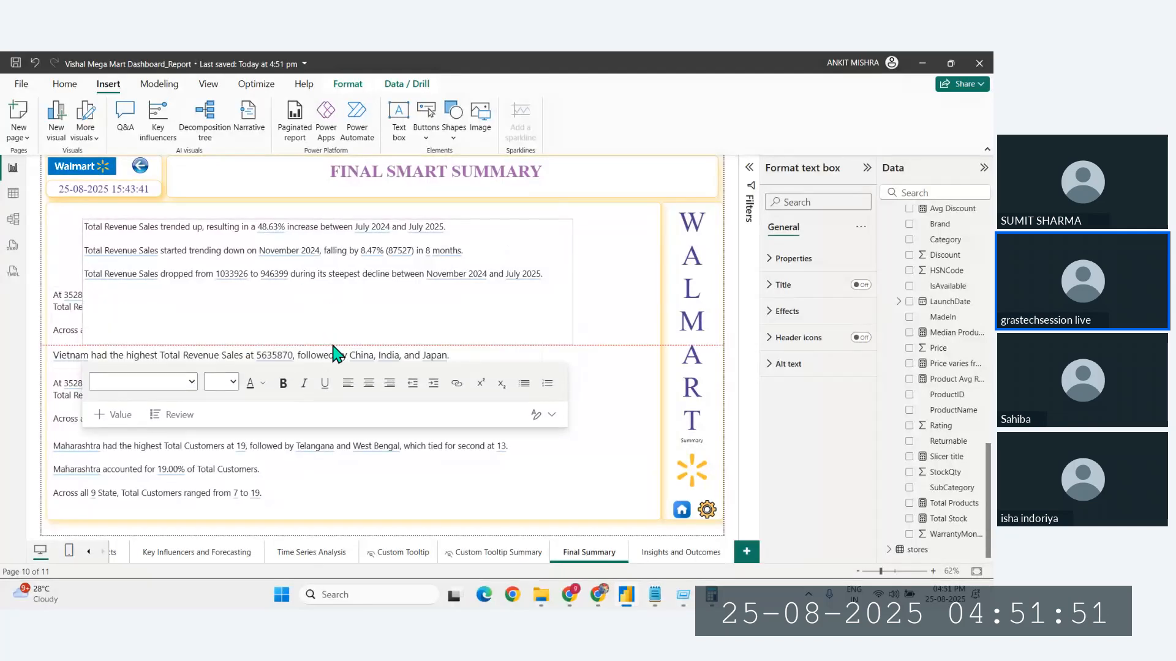
click(545, 266)
key(Return)
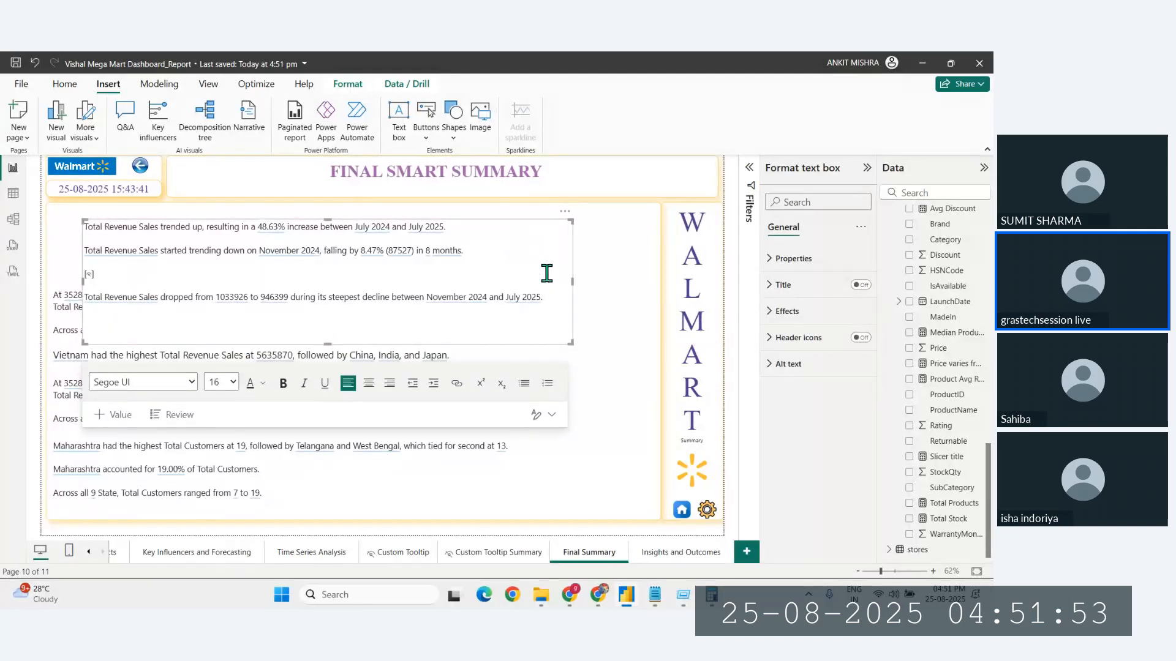
click(526, 297)
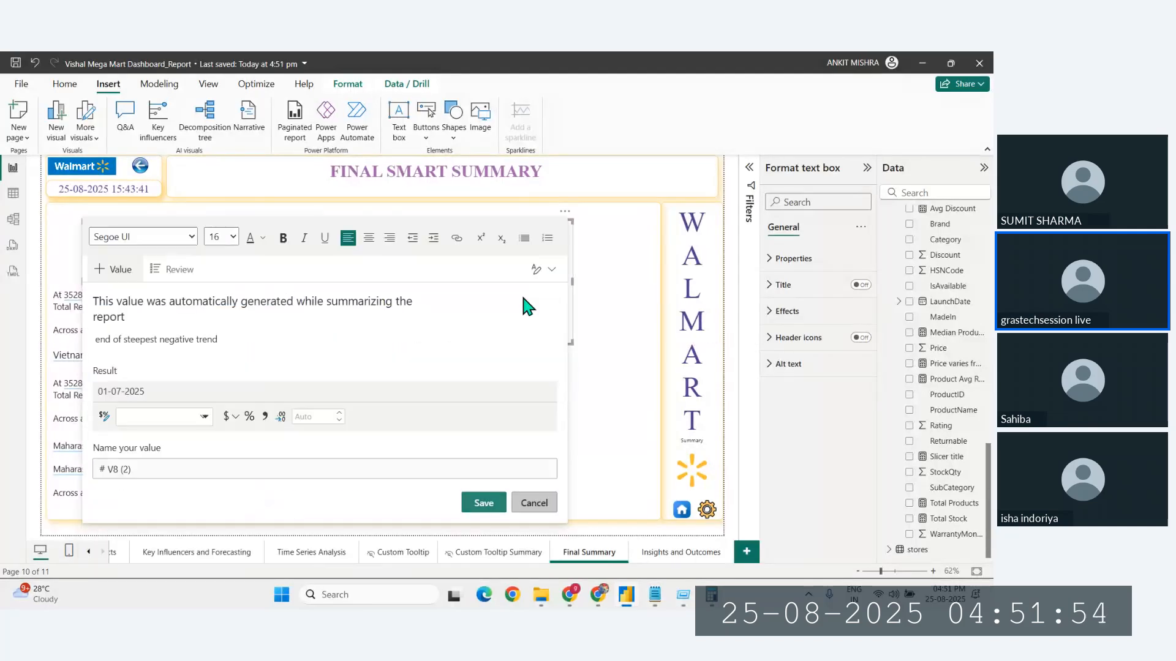
click(534, 503)
Step: Try bolding all the text in the Total Revenue Sales trend text box
key(ctrl+a)
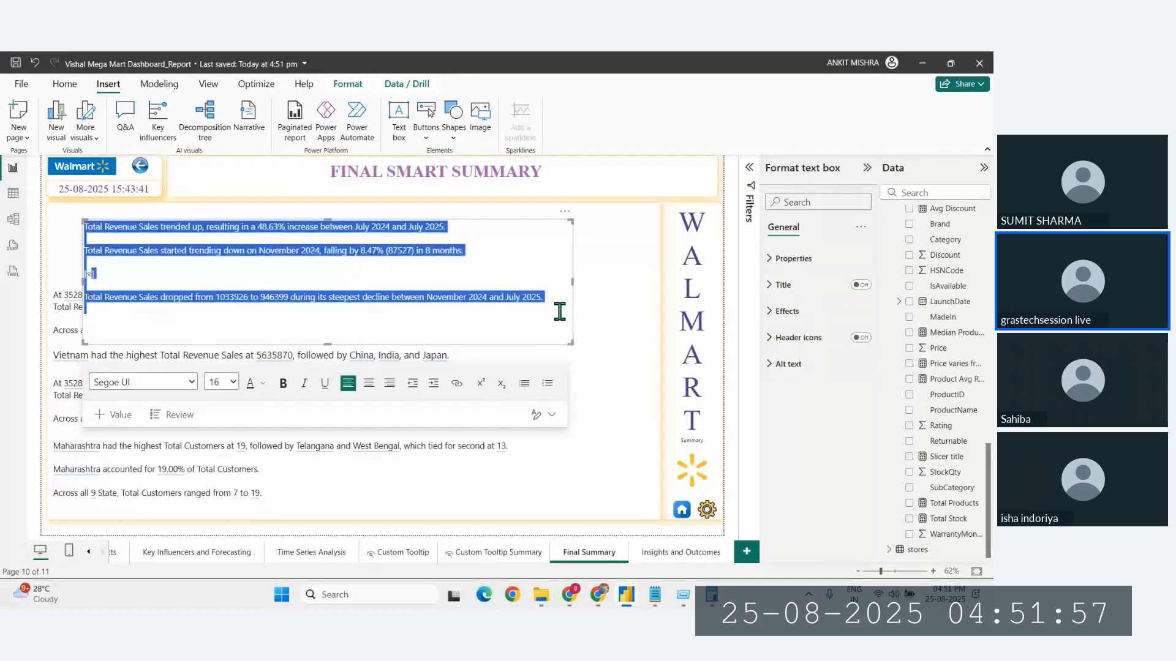
click(281, 384)
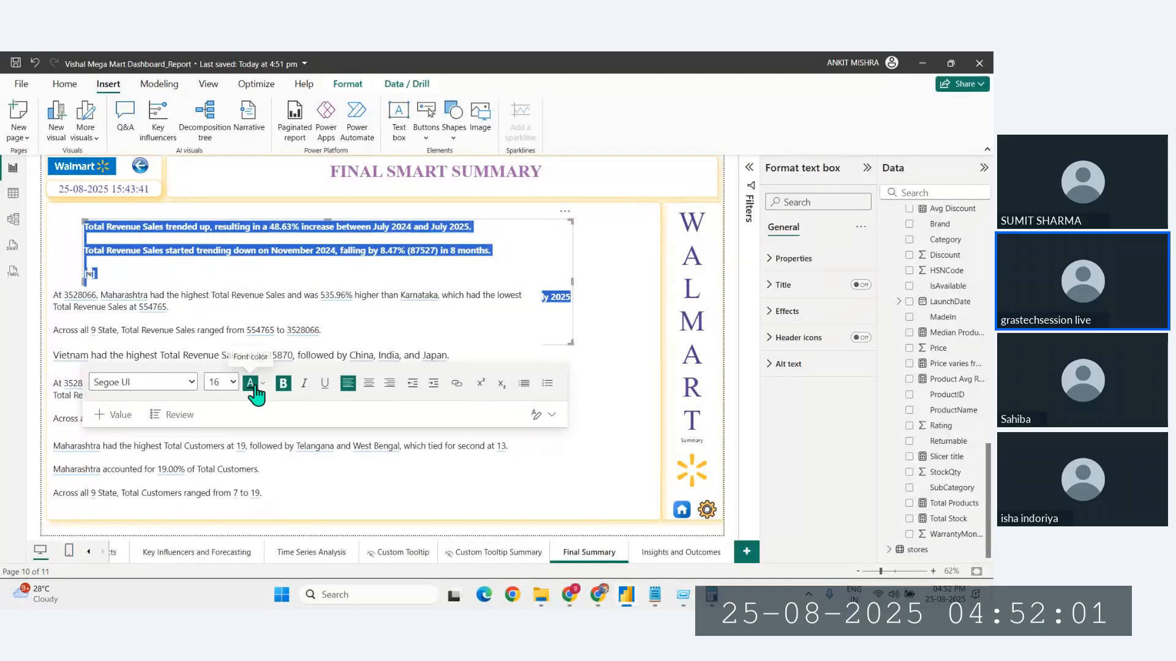
click(283, 384)
click(229, 265)
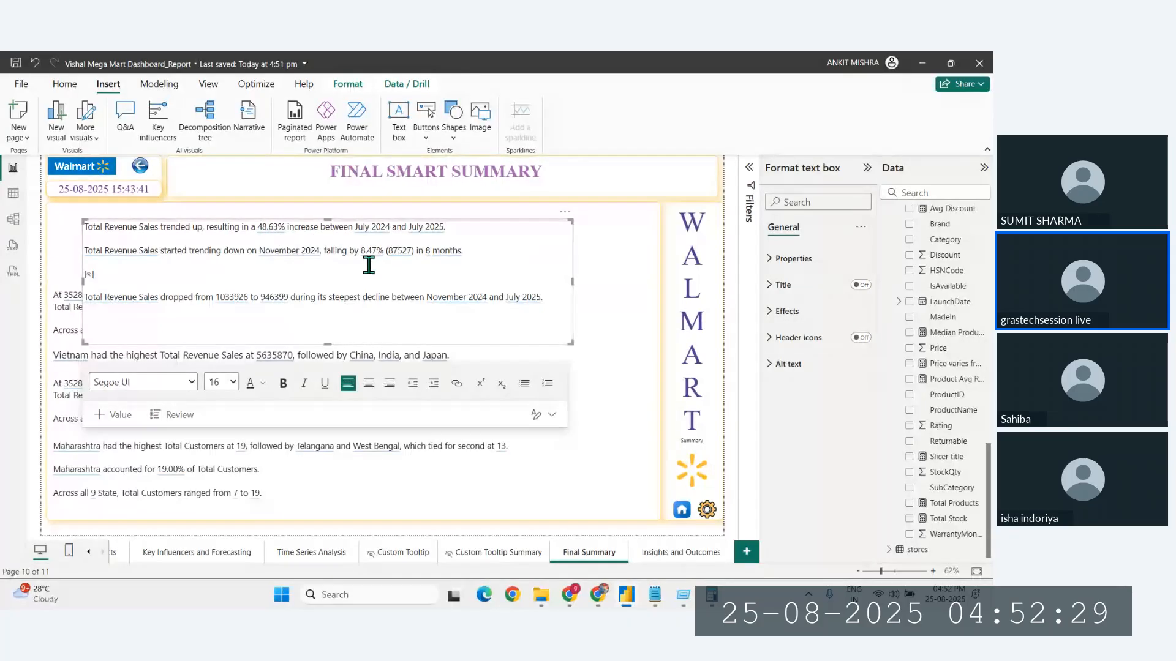
click(177, 282)
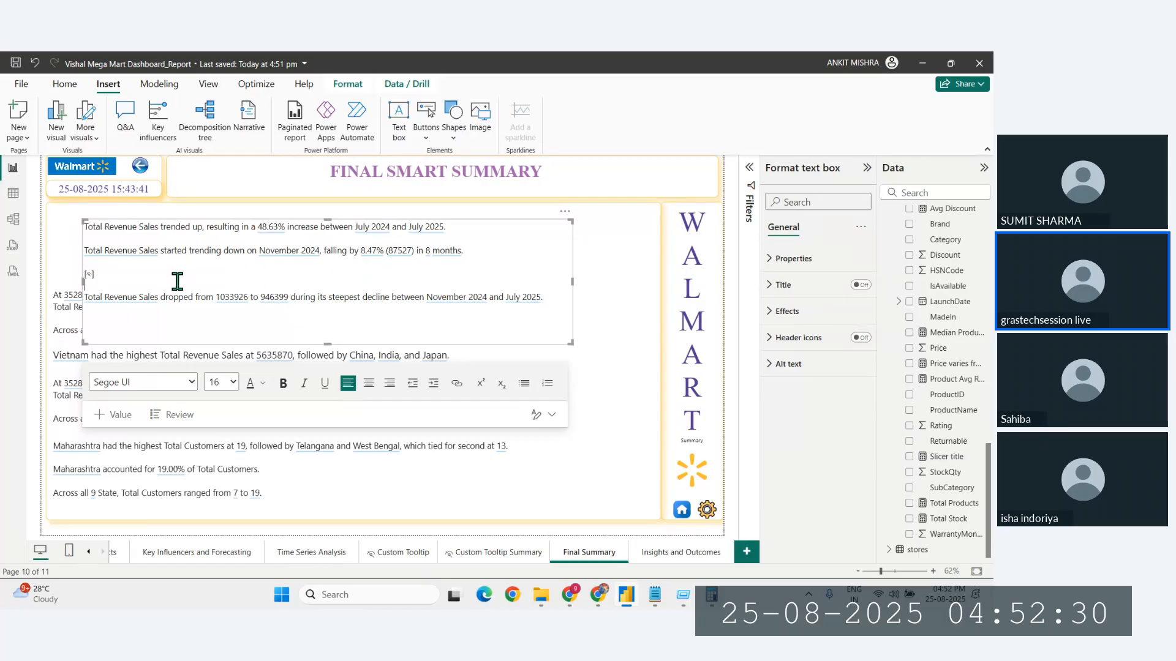
triple_click(332, 248)
triple_click(336, 248)
right_click(344, 250)
click(331, 251)
key(Home)
key(shift+End)
key(End)
key(shift+Home)
key(shift+End)
key(shift+Home)
key(shift+End)
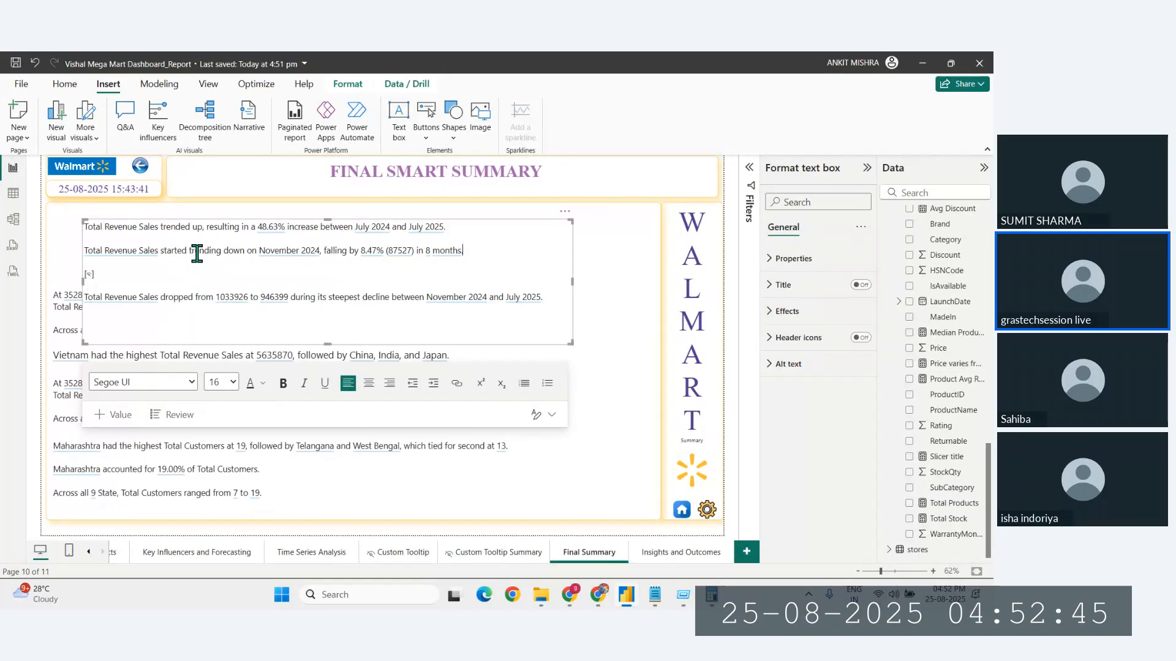
Step: Make all the text in the Total Revenue Sales trend text box bold and dark red
key(ctrl+a)
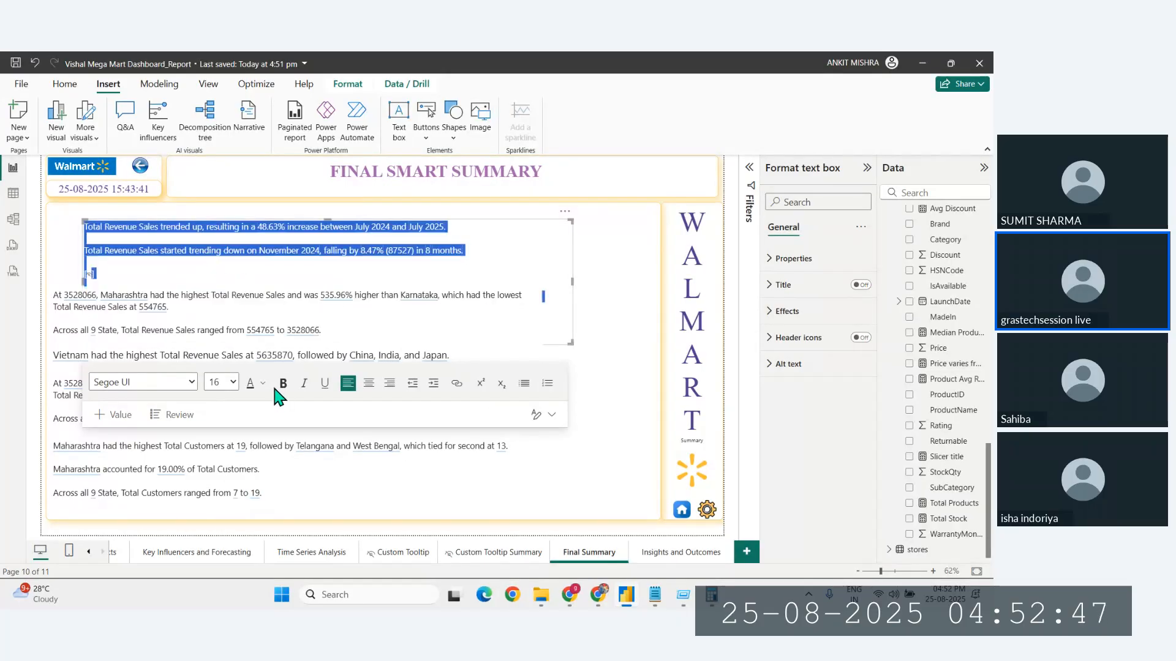
click(283, 383)
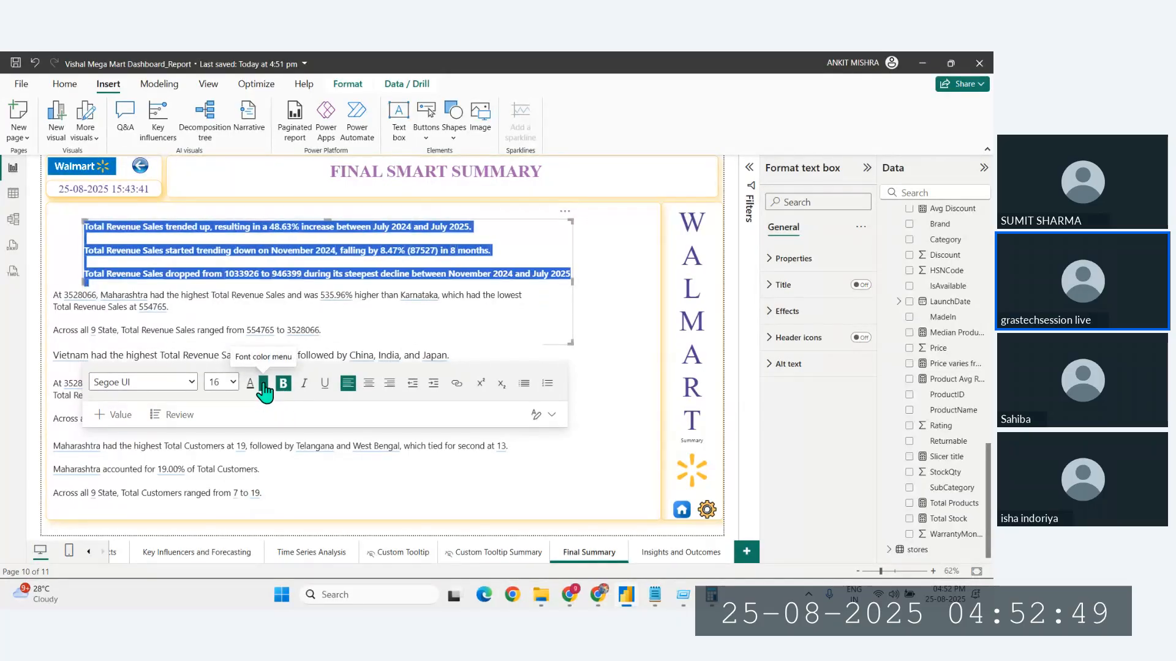
click(263, 384)
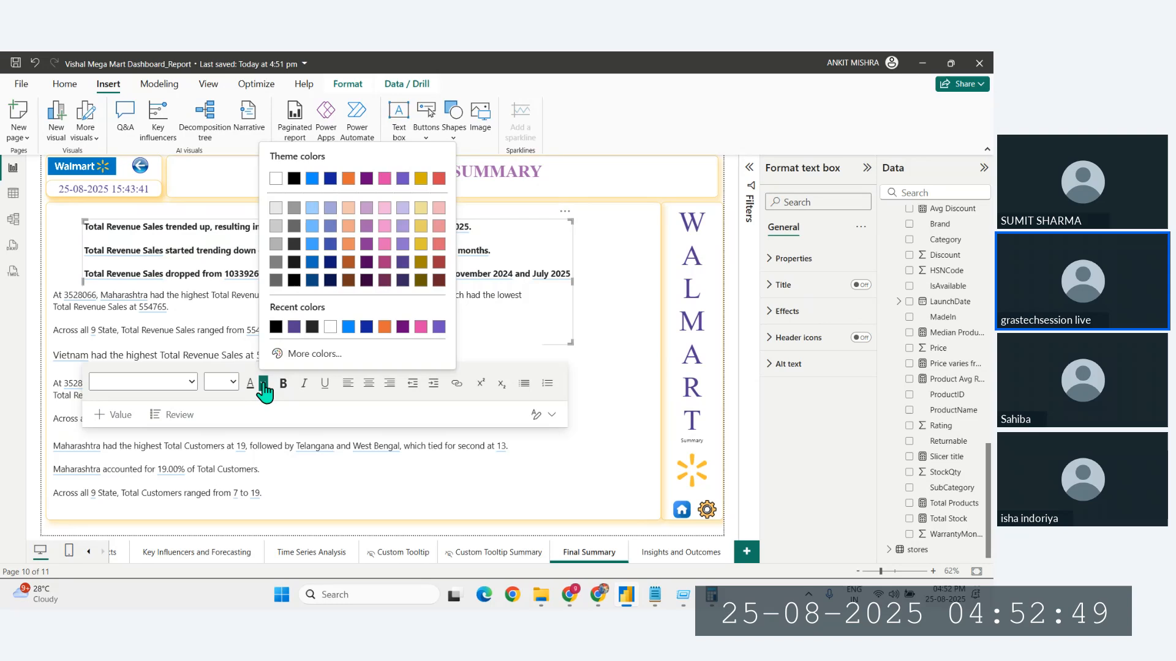
click(439, 262)
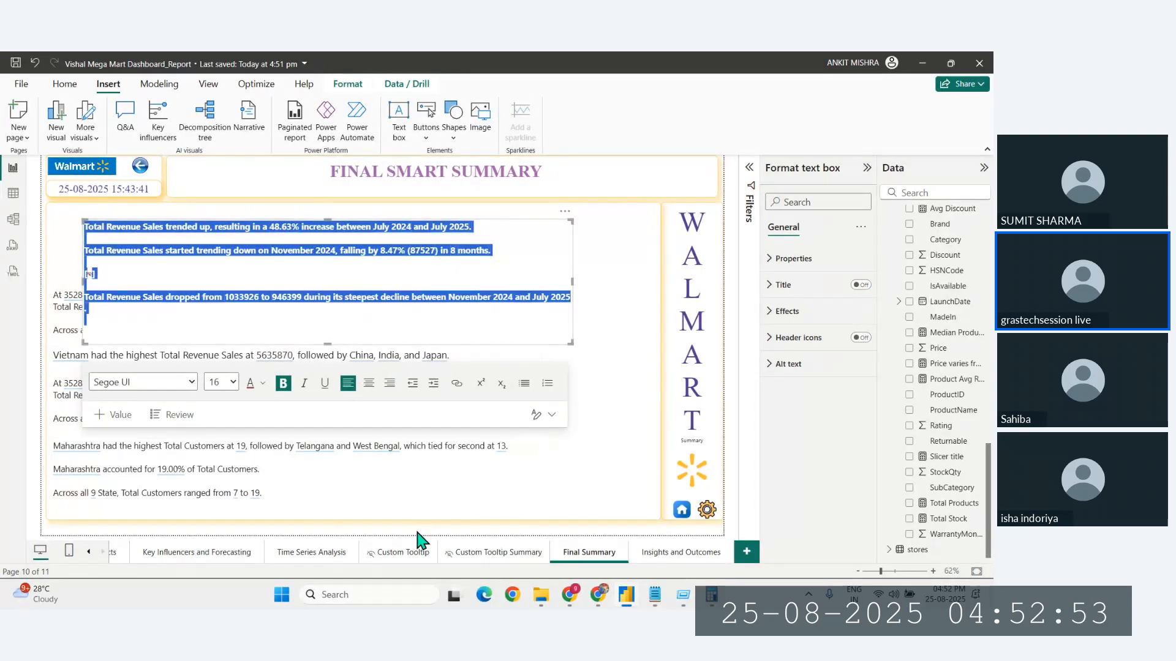
click(467, 349)
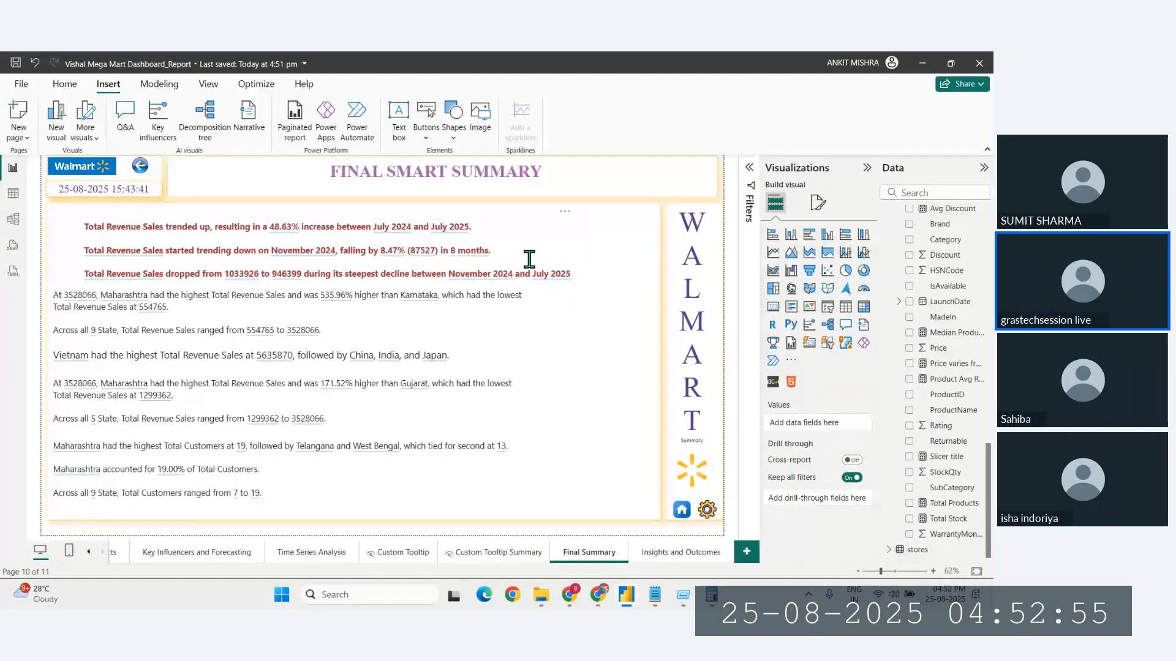
Step: Move the Total Revenue Sales trend text box up to the content area's upper-left corner and insert a right-pointing hand emoji before its first sentence
click(562, 219)
drag(562, 218, 535, 202)
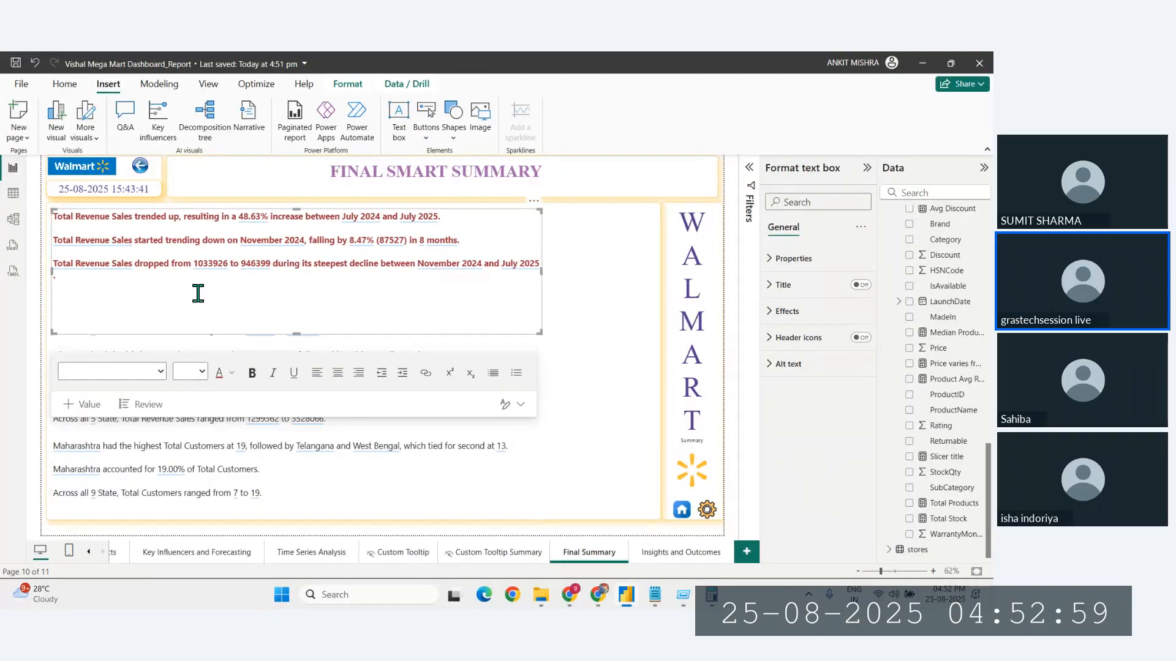
click(80, 221)
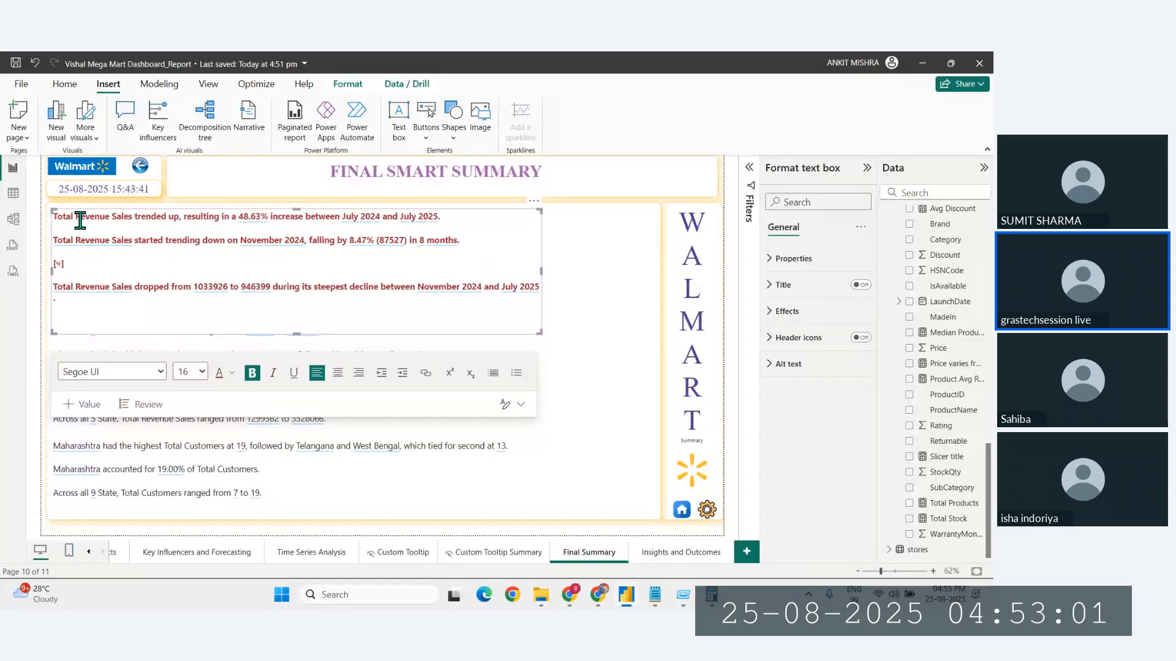
key(super+period)
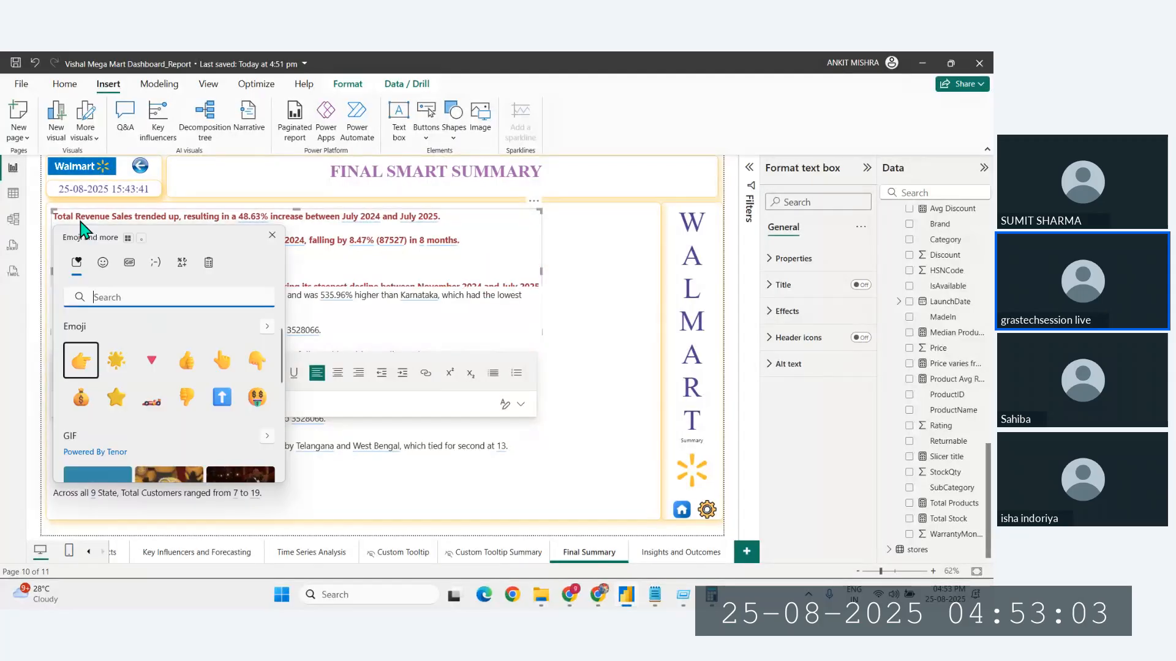
key(Return)
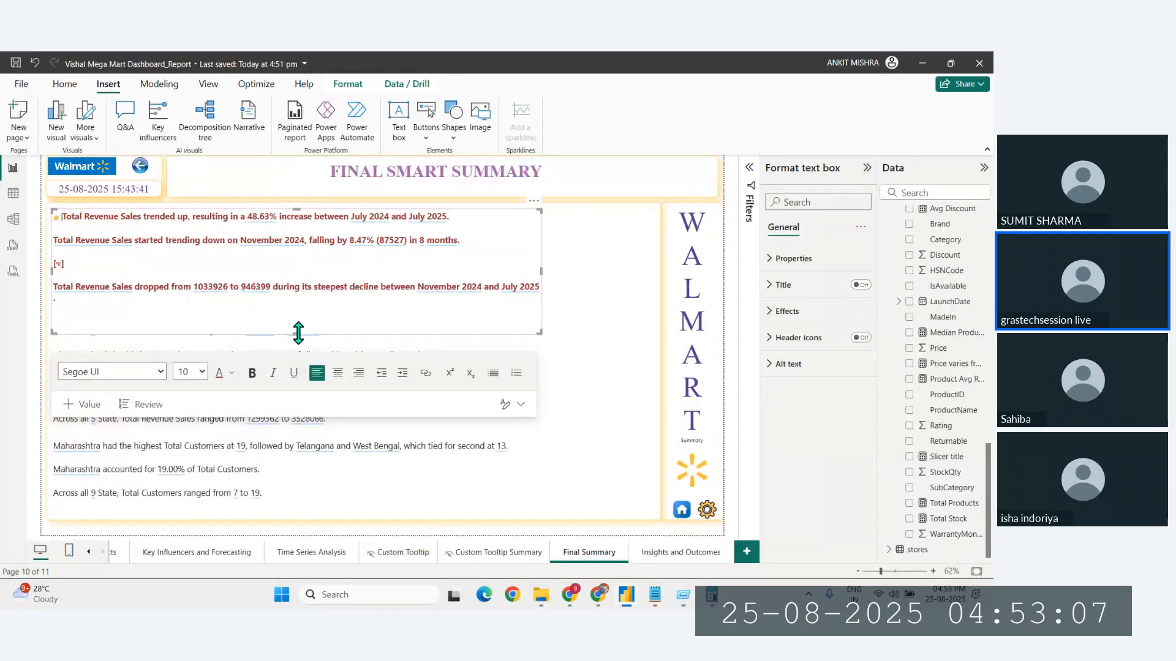
Step: Set all the trend text box's text to size 14 and reduce the box's height
drag(298, 334, 311, 313)
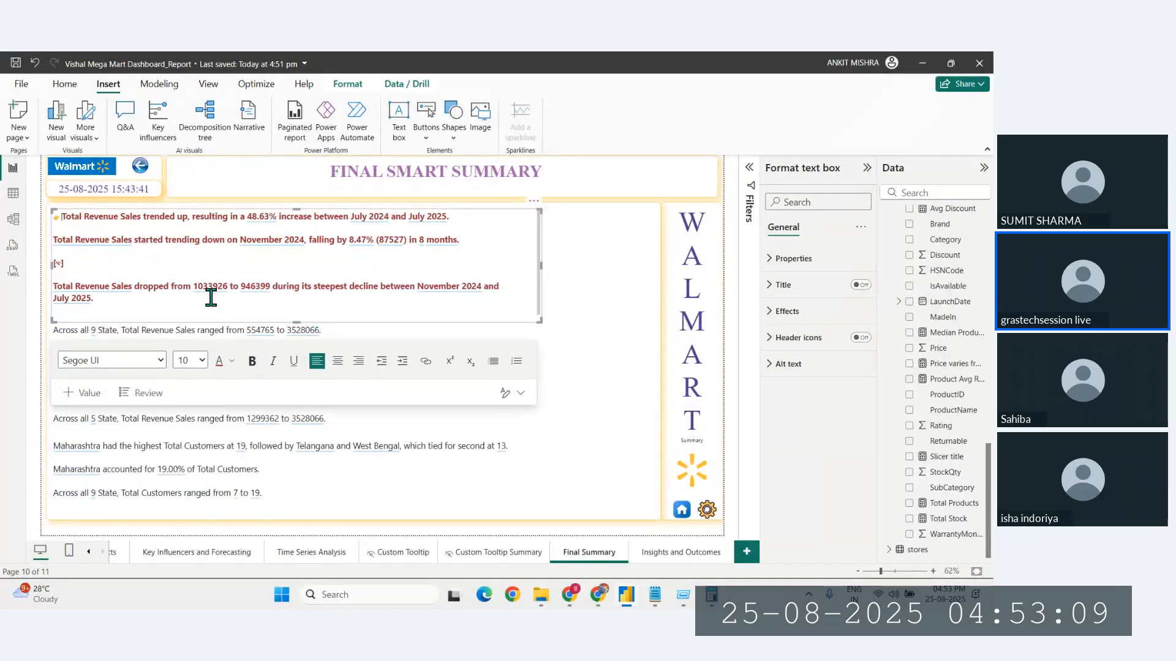
key(ctrl+a)
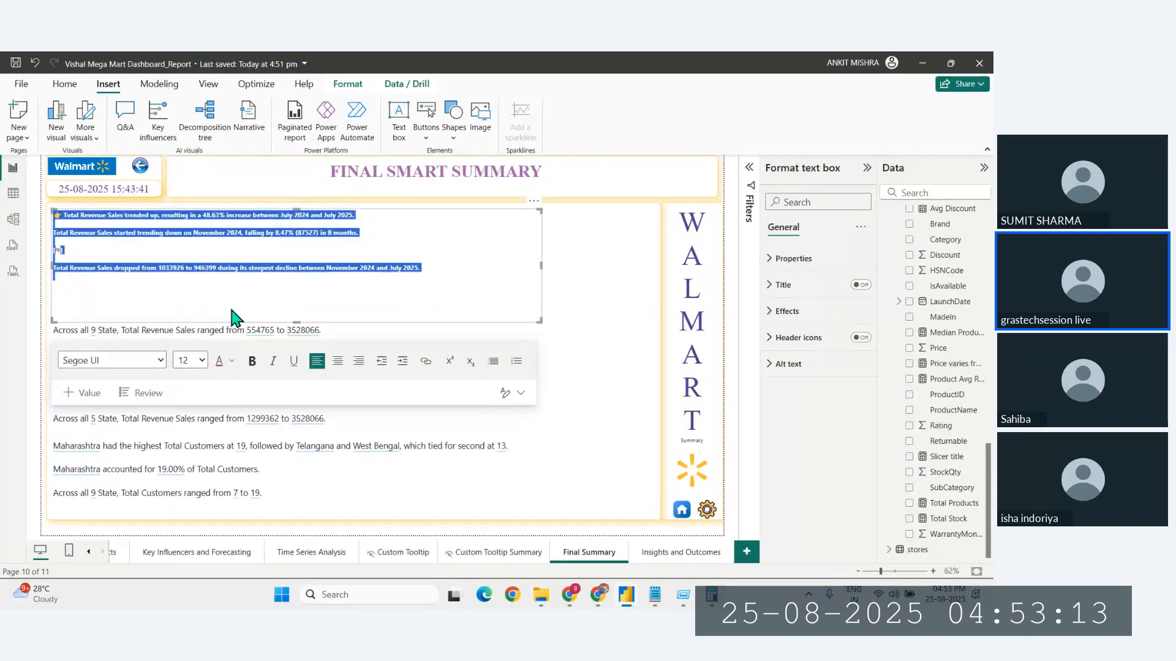
click(202, 360)
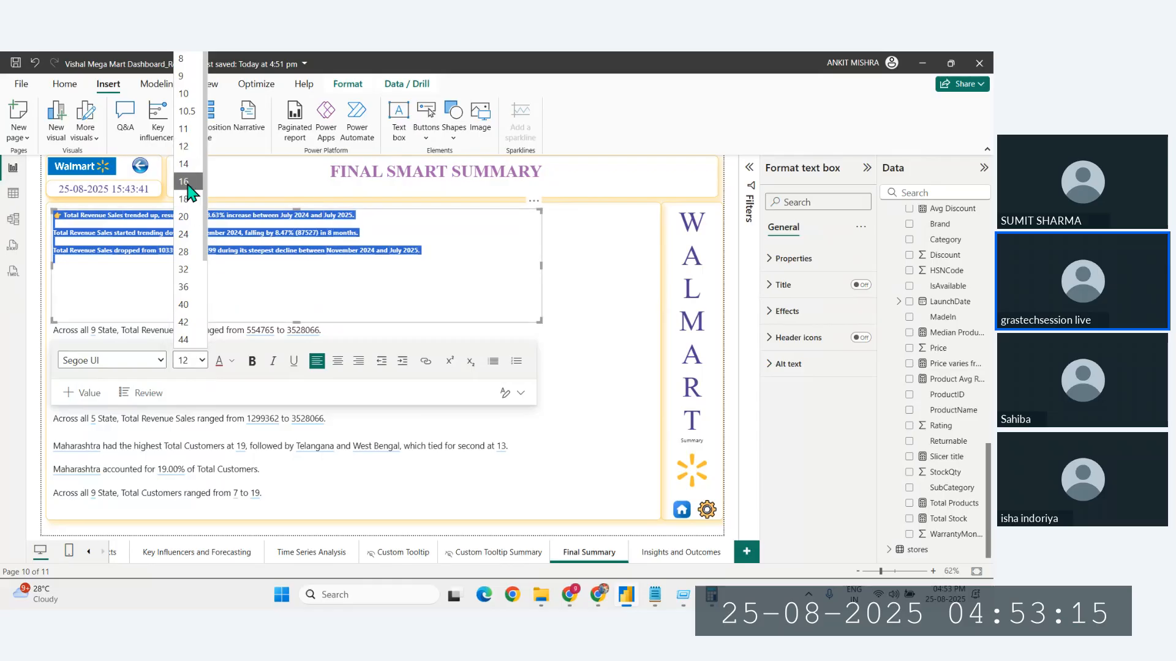
click(183, 162)
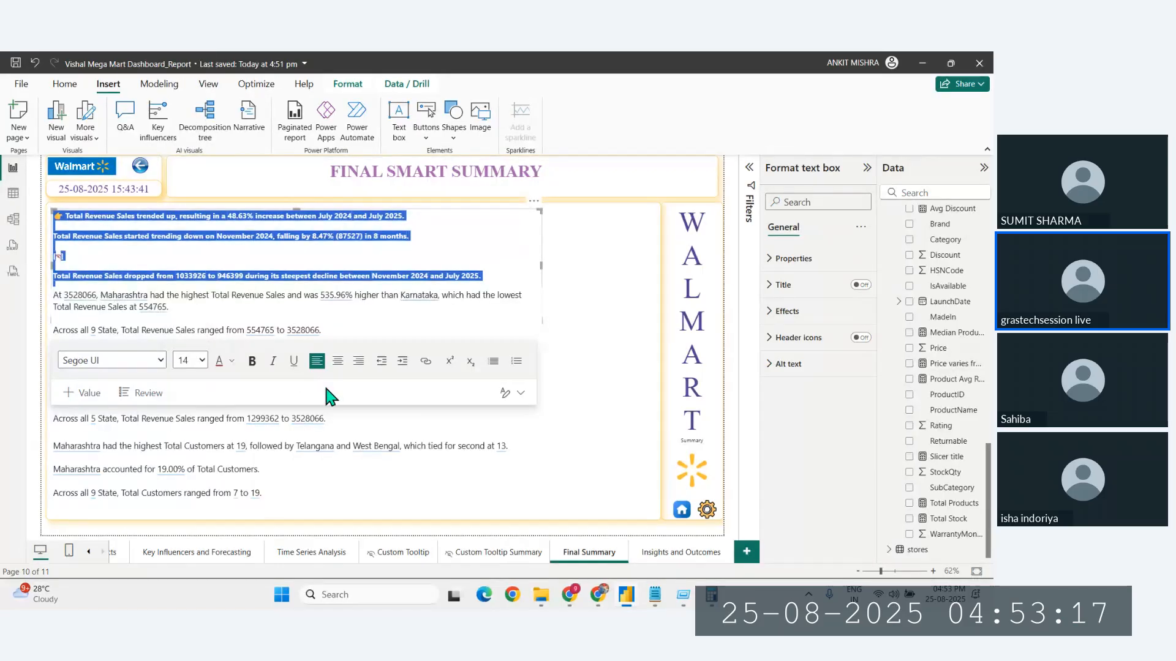
click(374, 537)
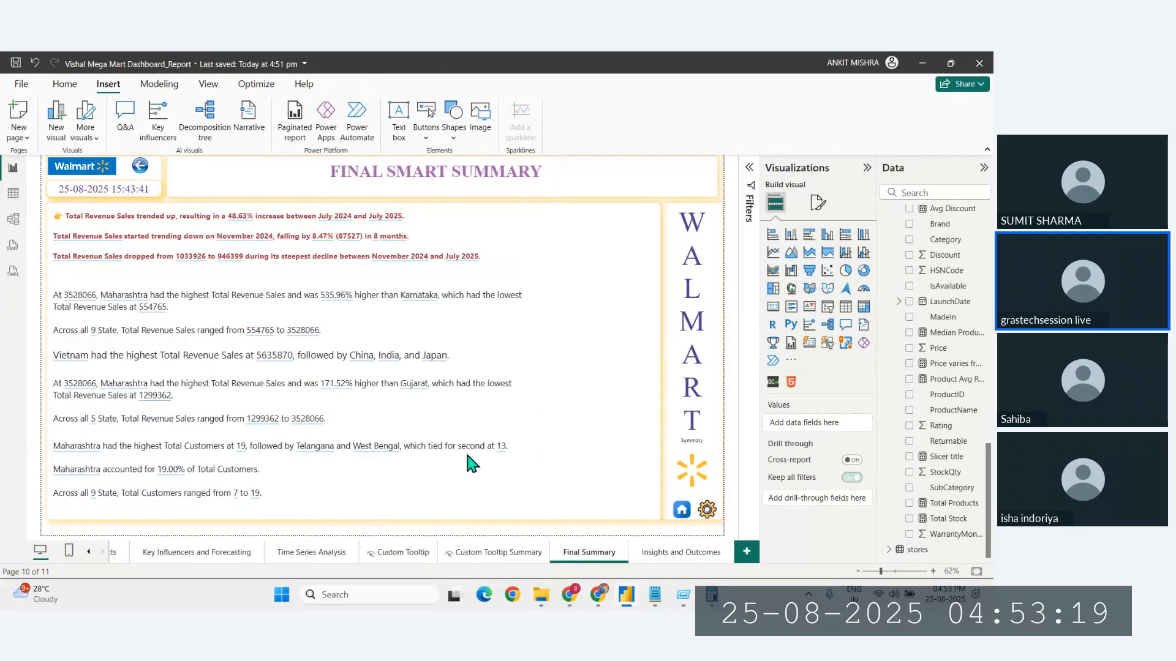
click(440, 261)
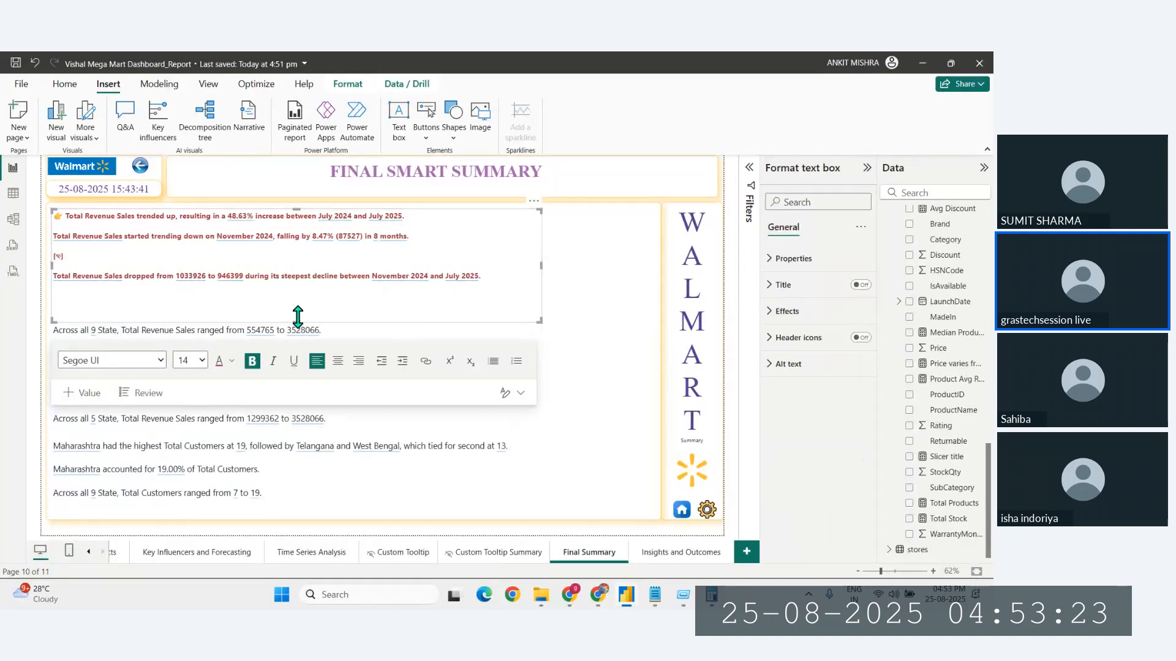
drag(298, 317, 300, 297)
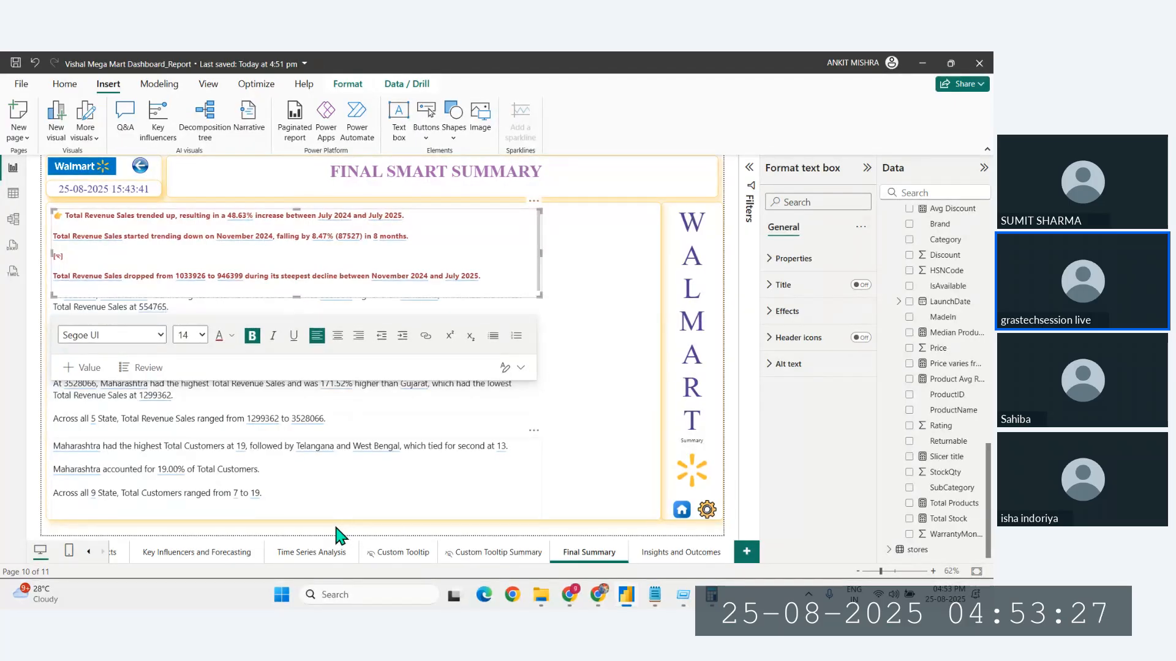
Step: Format all the text in the Maharashtra versus Karnataka revenue text box as bold, size 14 and pink
click(375, 449)
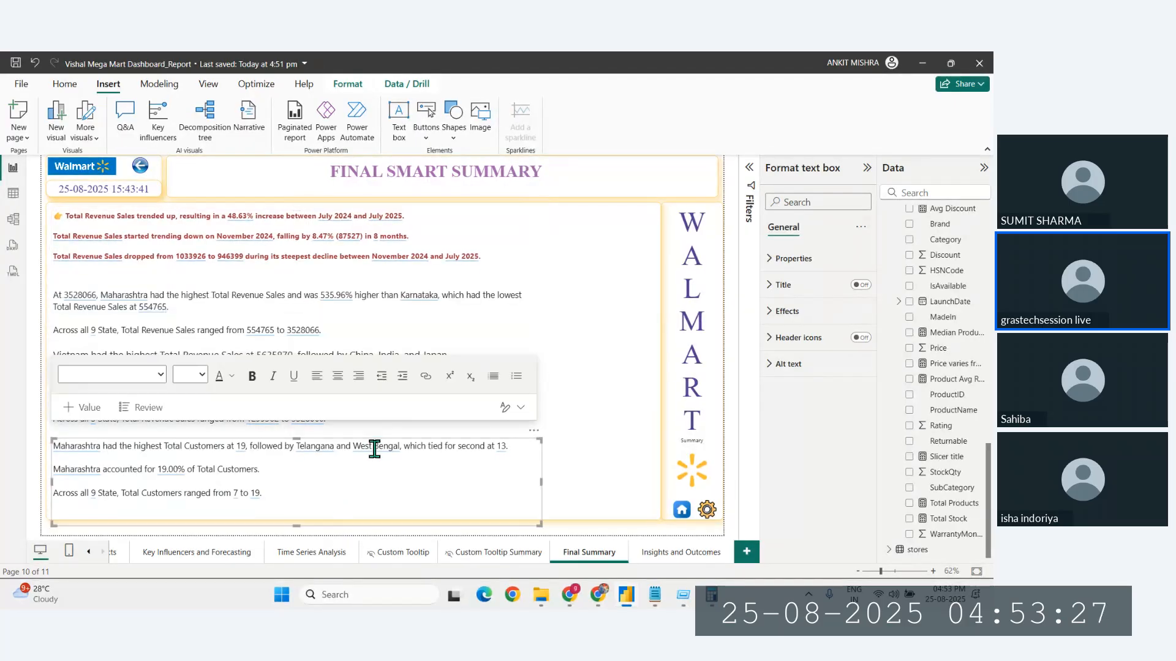
click(460, 315)
key(ctrl+a)
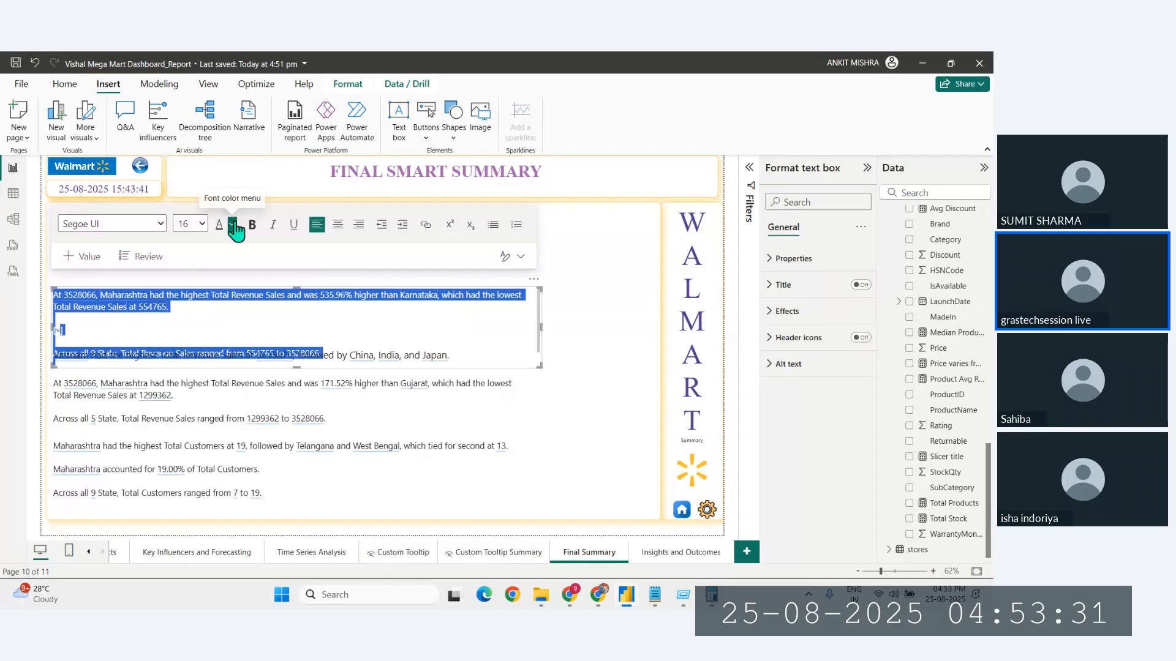
click(252, 225)
click(203, 224)
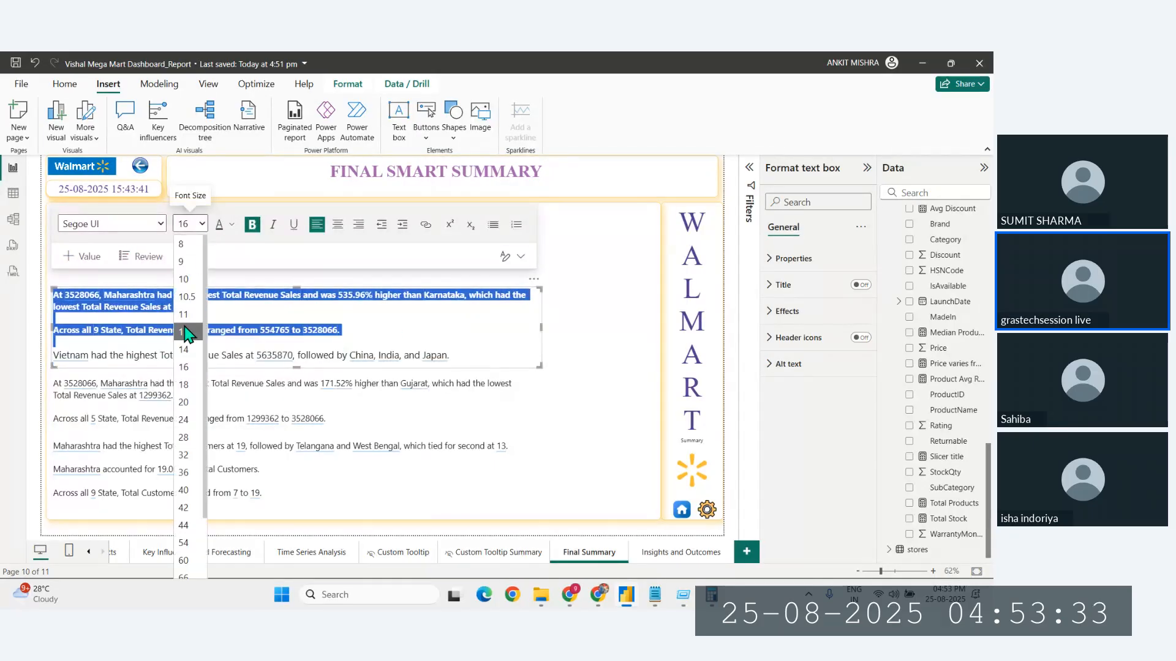
click(186, 333)
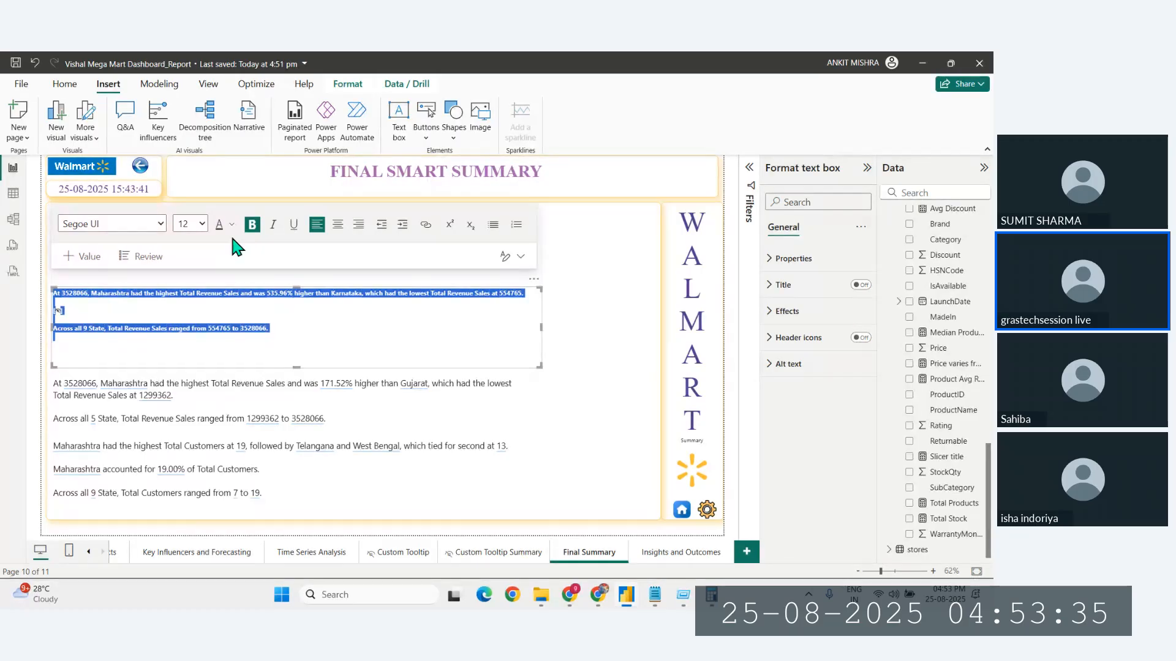
click(203, 224)
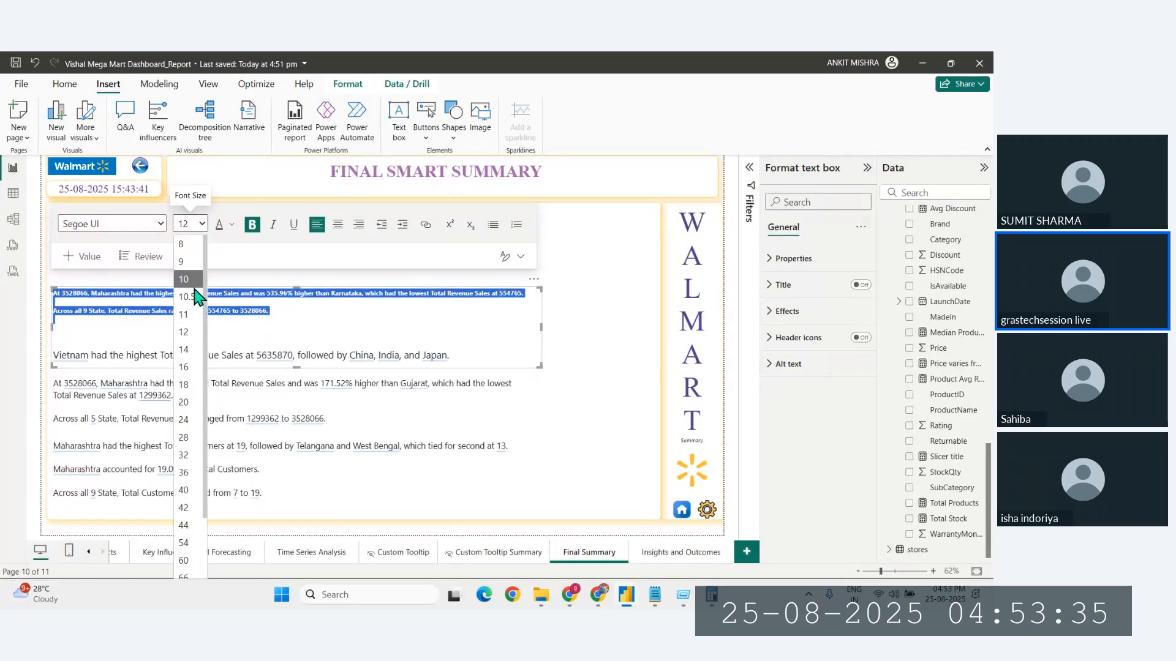
click(183, 349)
click(232, 224)
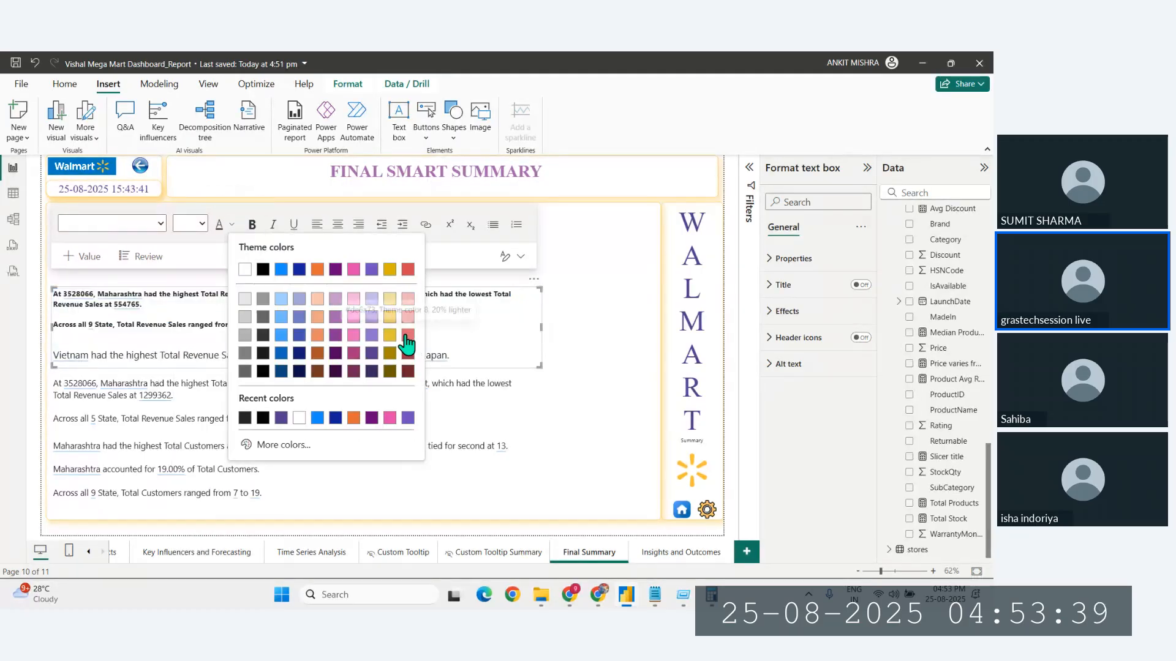
click(356, 335)
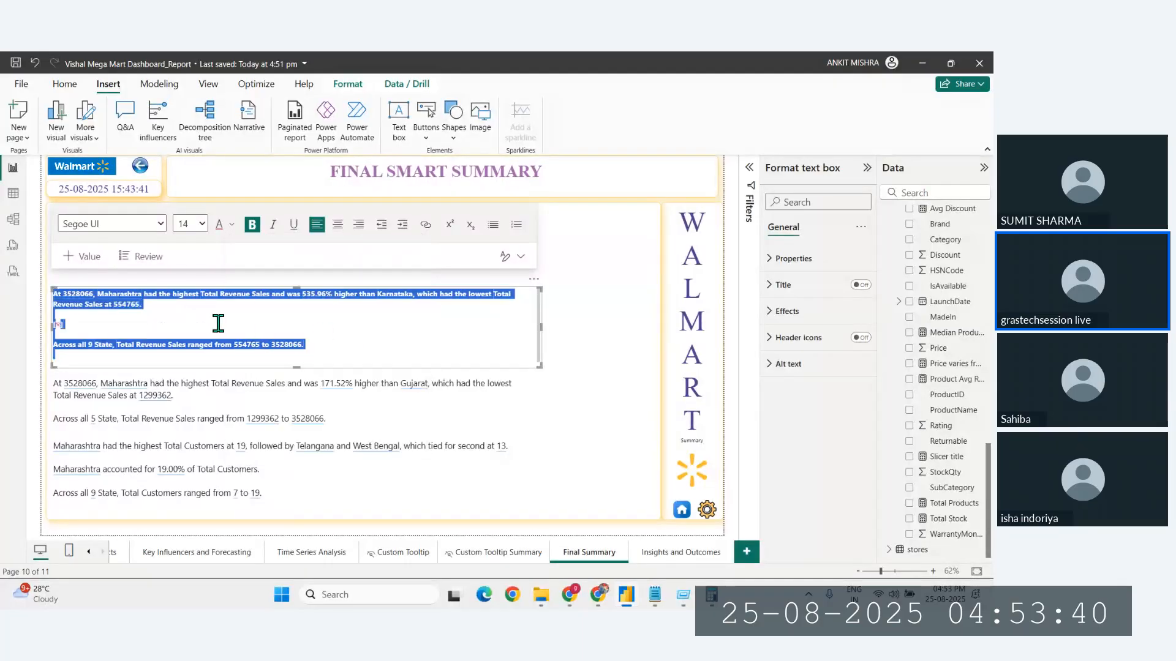
Step: Insert a right-pointing hand emoji at the start of the pink Maharashtra versus Karnataka text
click(115, 329)
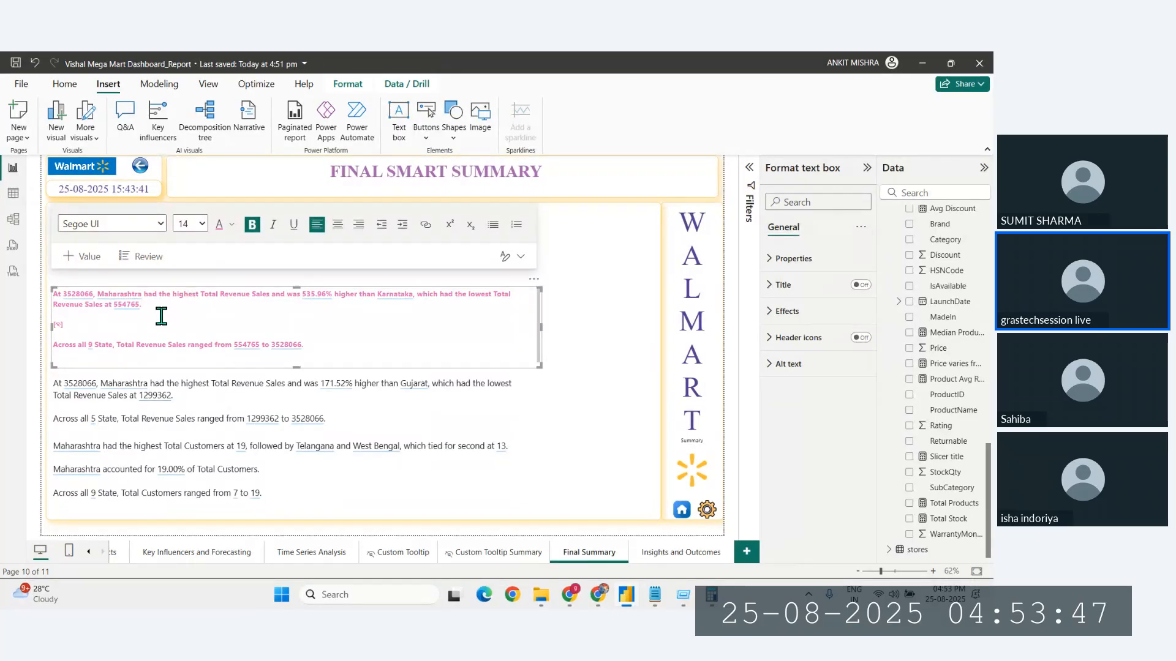
key(super+period)
key(Return)
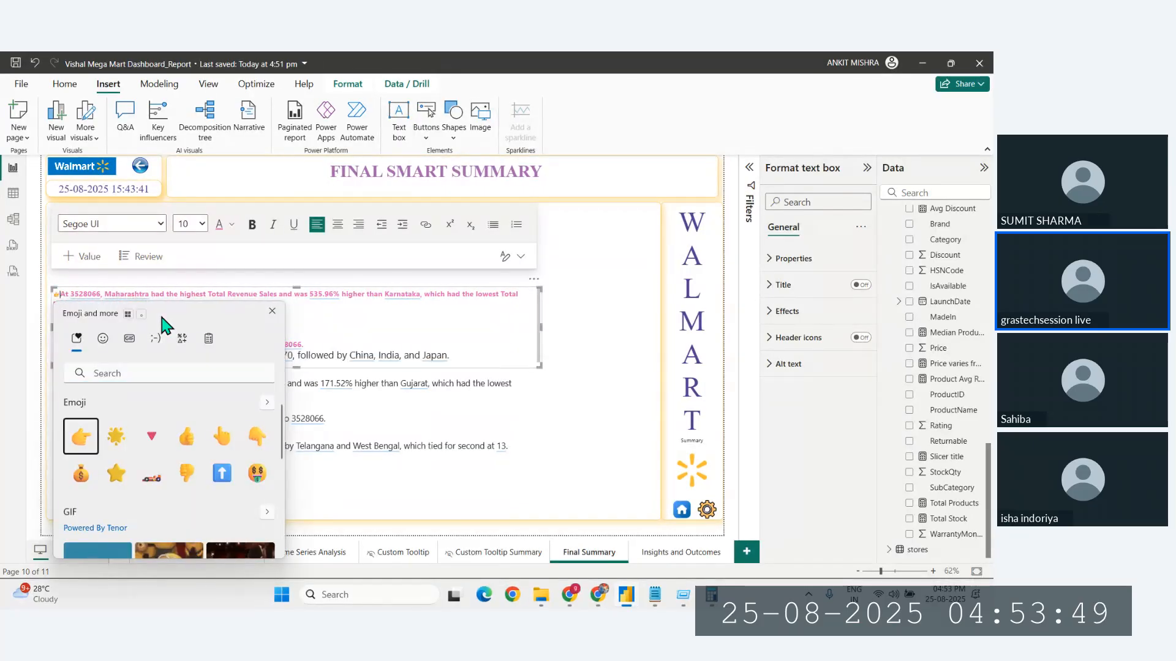
click(360, 536)
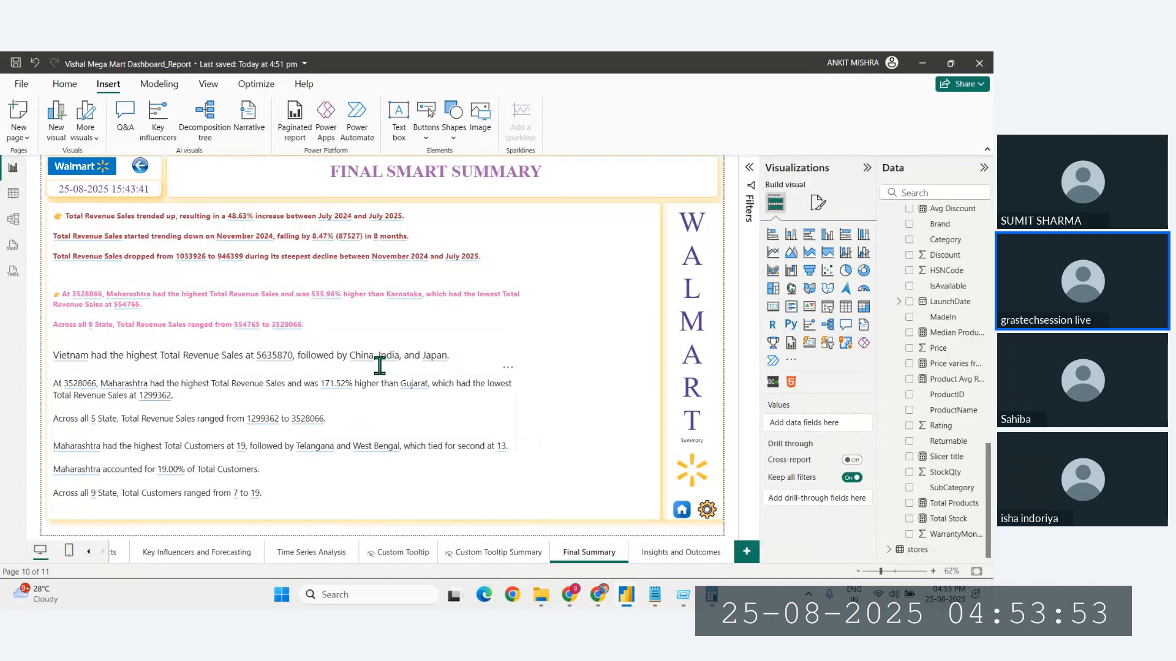
Step: Narrow the dark red Total Revenue Sales trend text box and make it tall enough for its wrapped text
click(481, 259)
drag(538, 288, 402, 286)
click(231, 301)
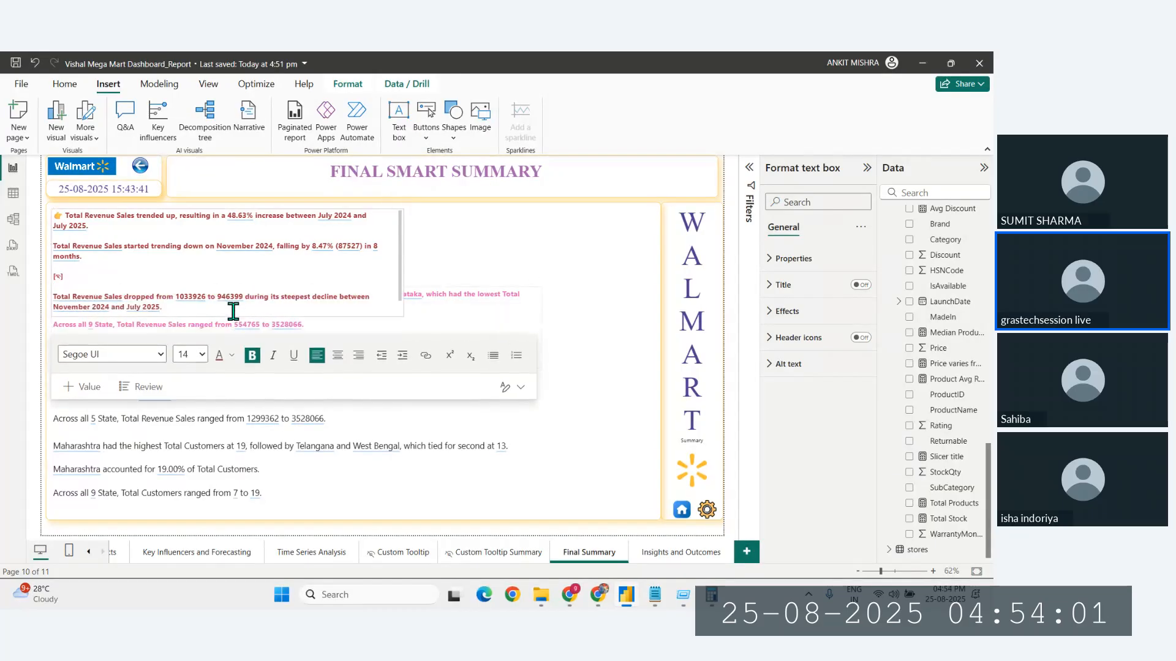
click(232, 295)
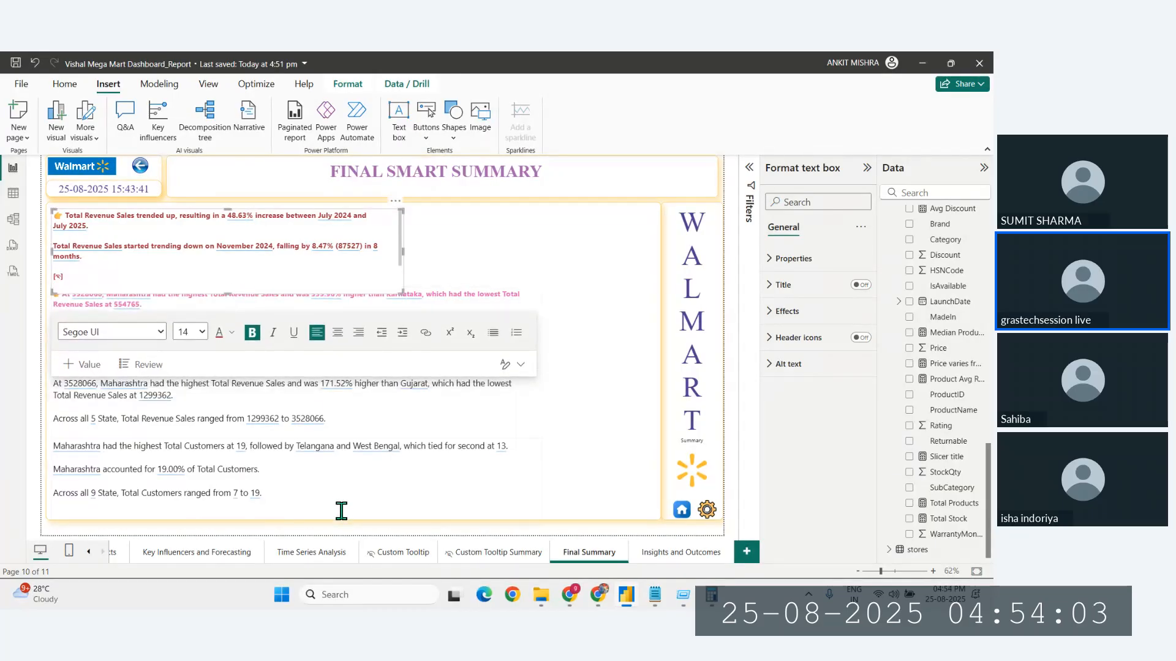
click(348, 537)
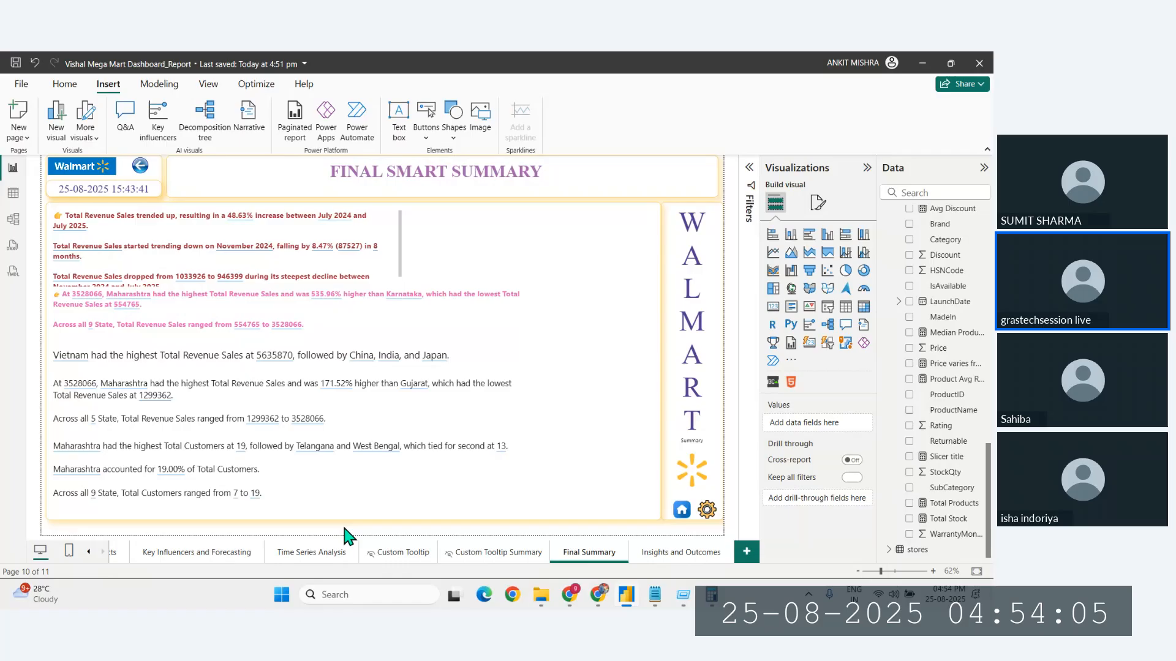
click(342, 274)
drag(231, 294, 231, 335)
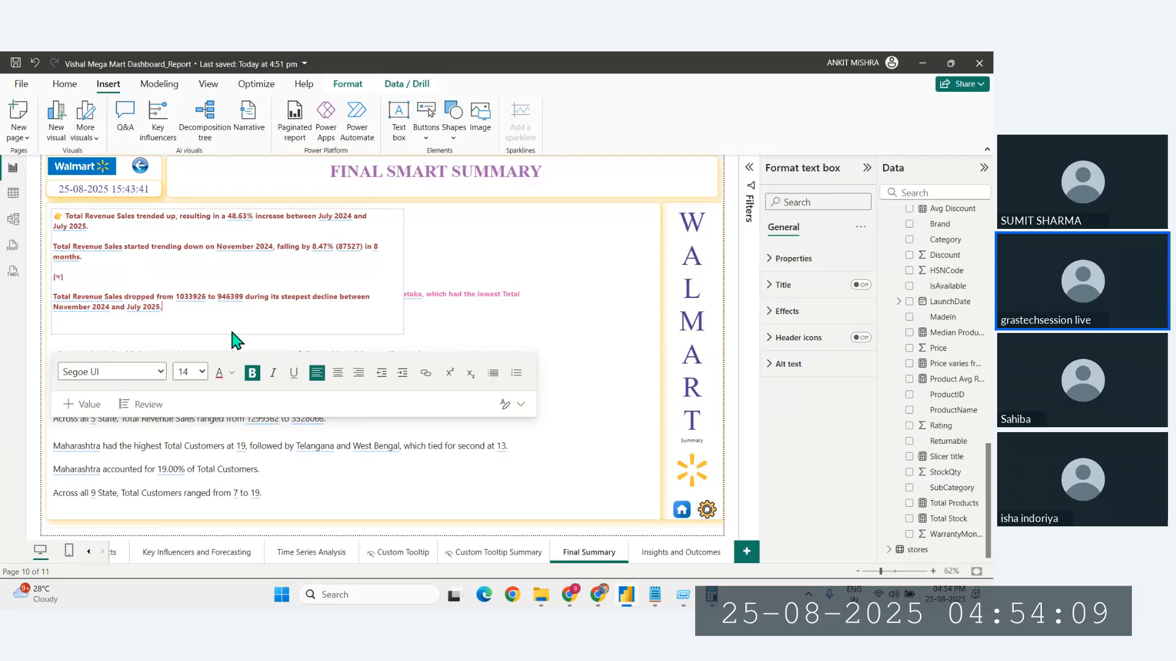
click(297, 519)
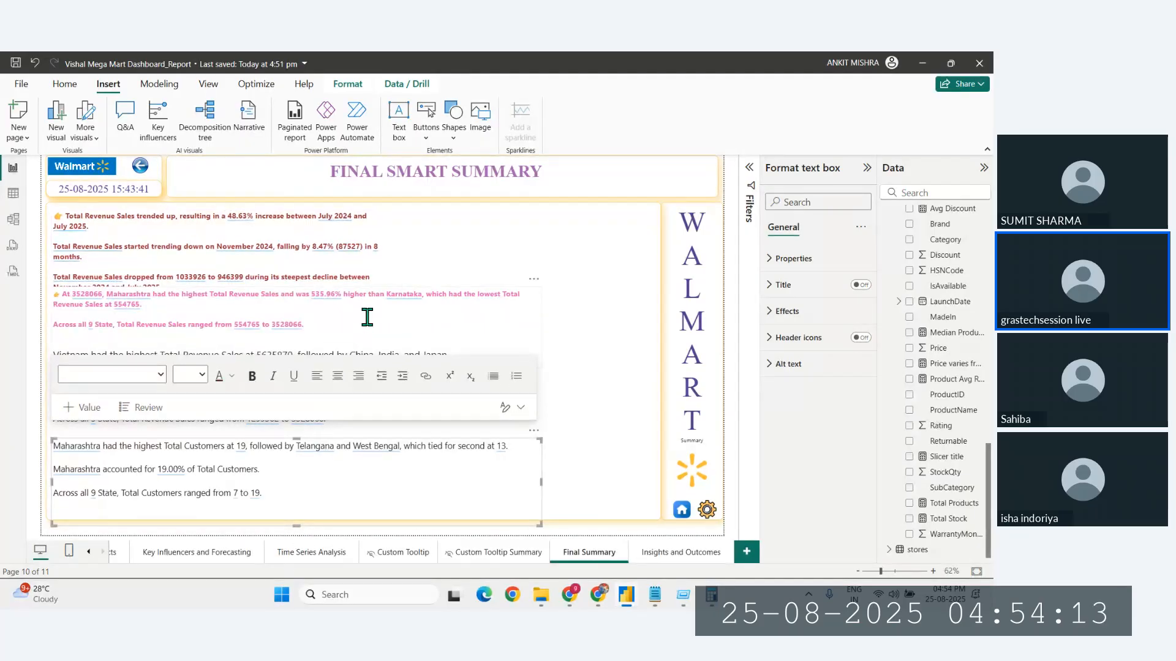
Step: Move the Maharashtra versus Gujarat revenue text box and the Total Customers text box rightward, away from the page's left edge
click(366, 317)
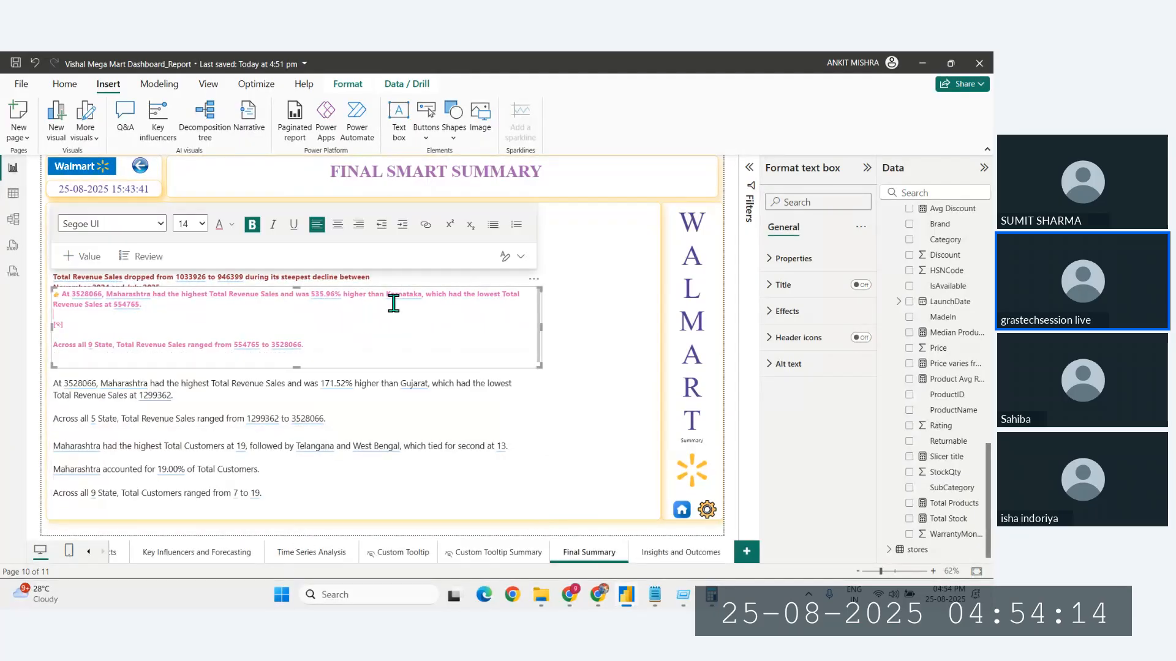
click(469, 383)
drag(506, 378, 706, 378)
click(322, 476)
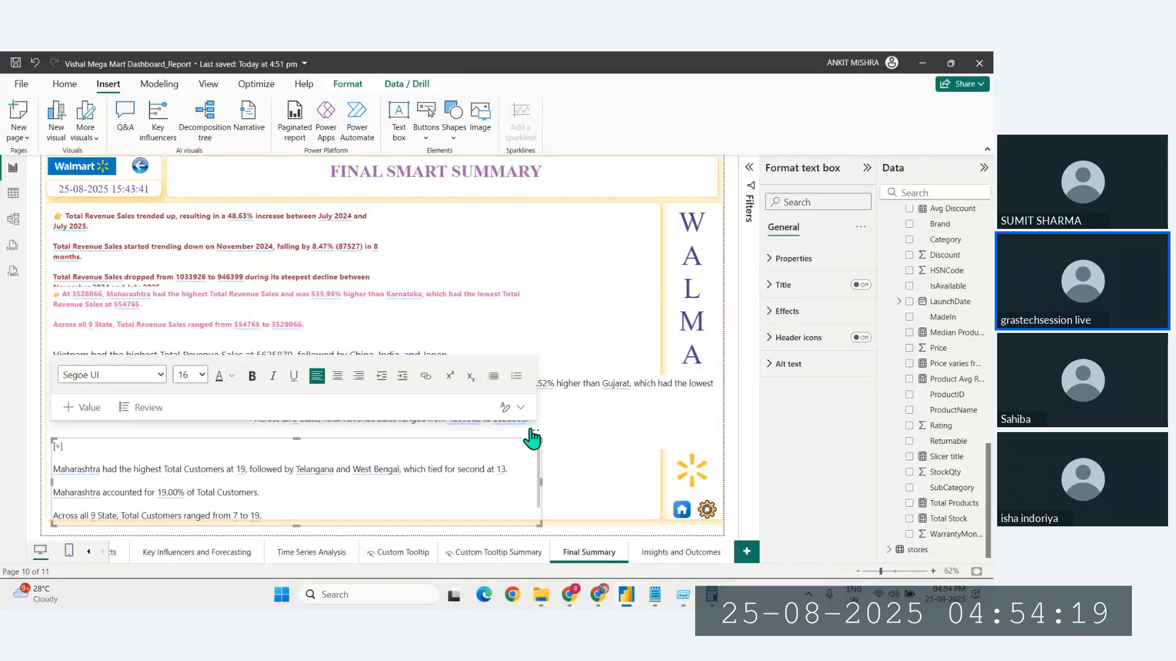
drag(525, 428, 662, 483)
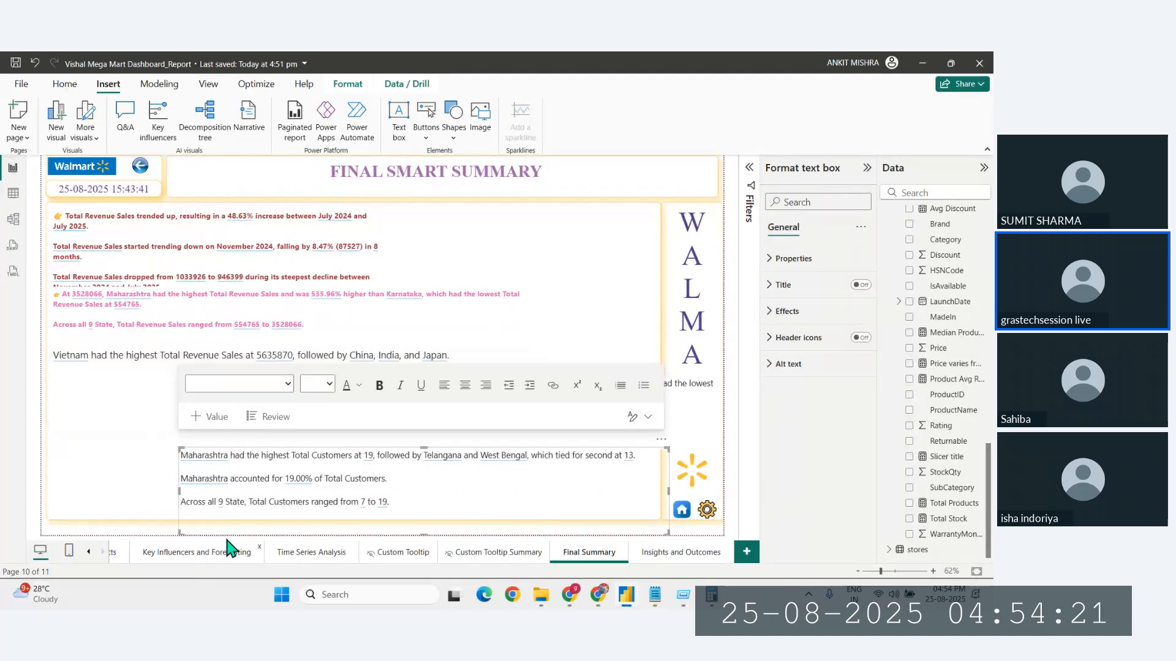
Step: Move the Vietnam revenue text box down to the page's left edge, just above the Total Customers text
click(238, 365)
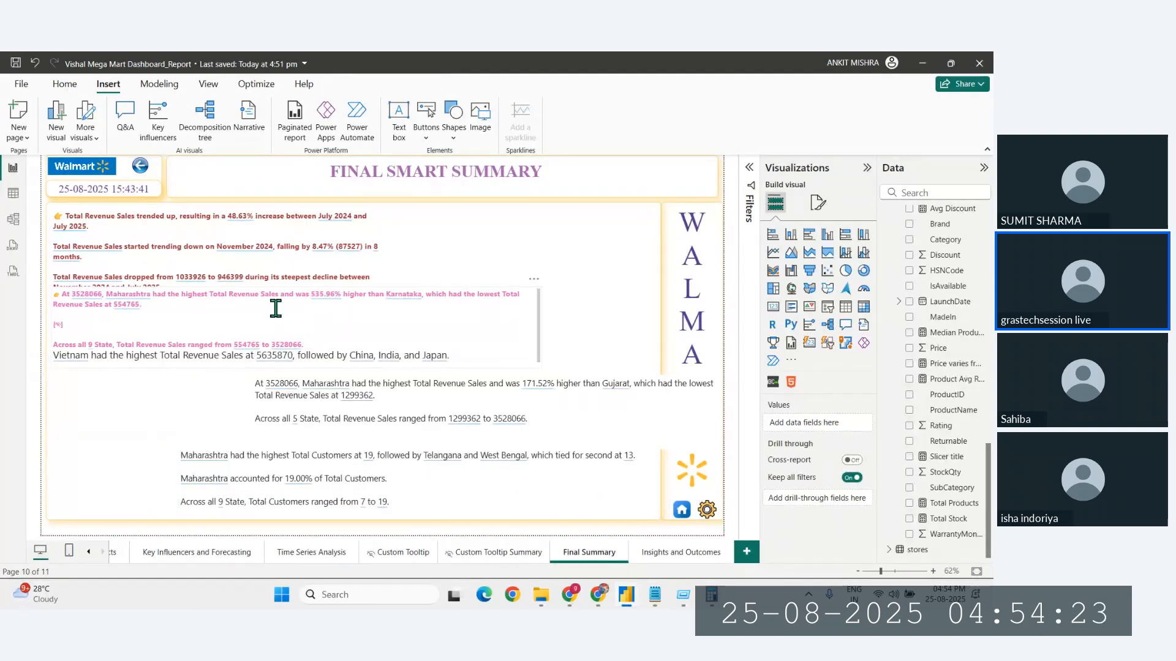
click(230, 361)
click(182, 385)
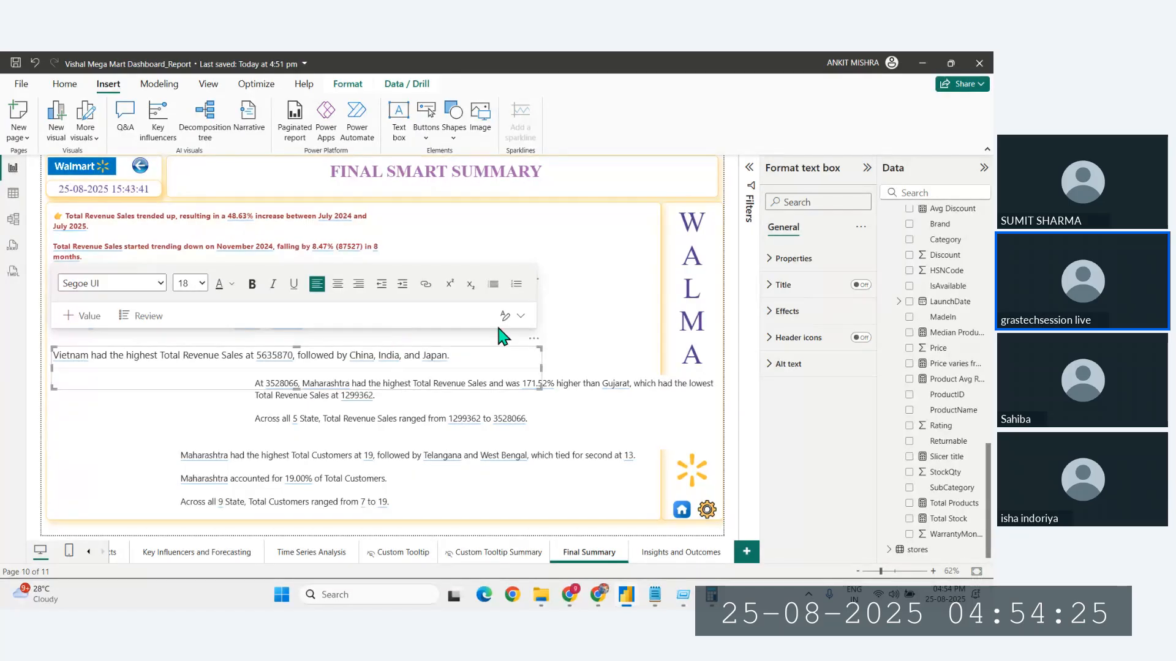
drag(531, 343, 411, 420)
Step: Shift the pink Maharashtra versus Karnataka text box slightly down, clear of the dark red text, and narrow it to about the same width
click(395, 327)
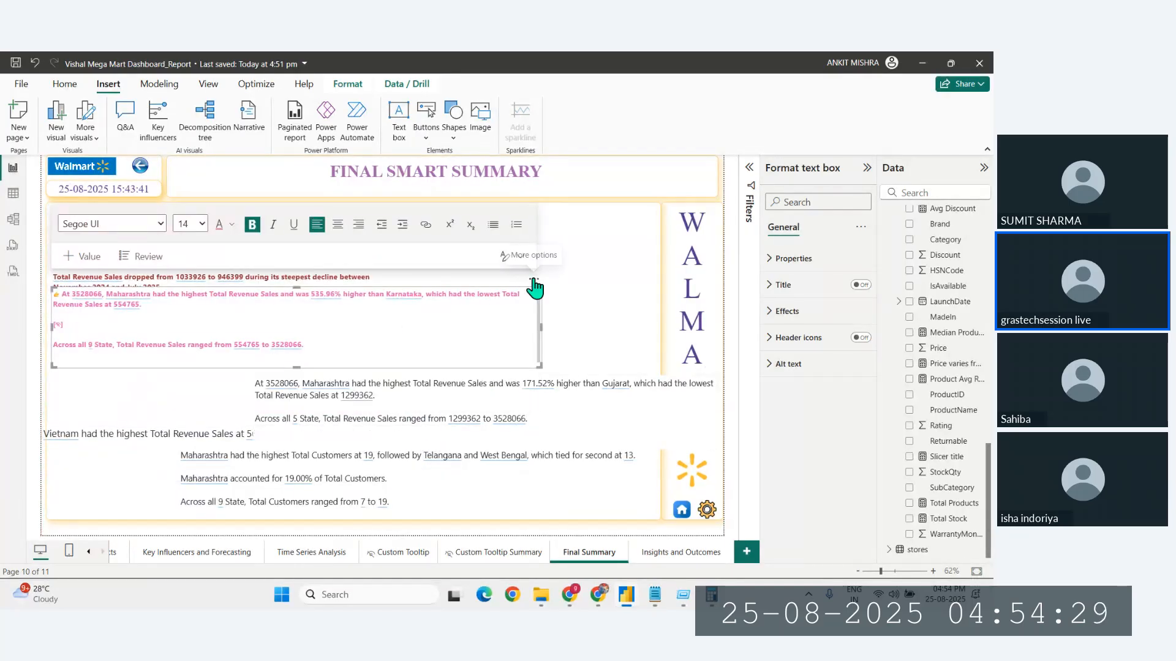
drag(532, 284, 530, 292)
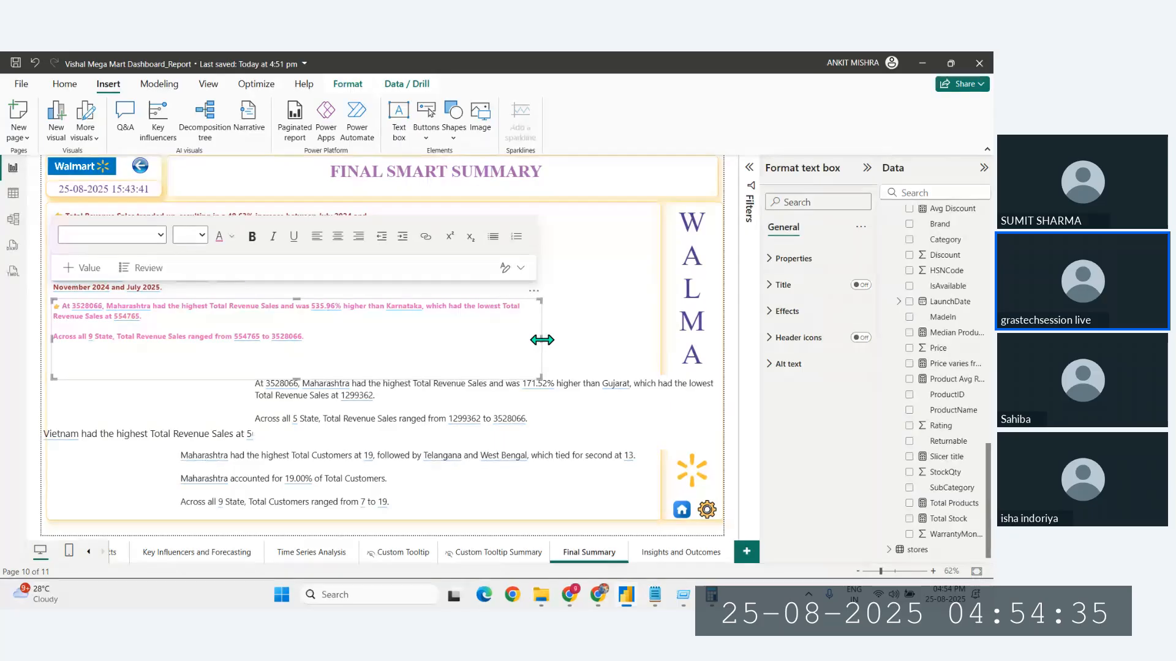
drag(542, 340, 407, 354)
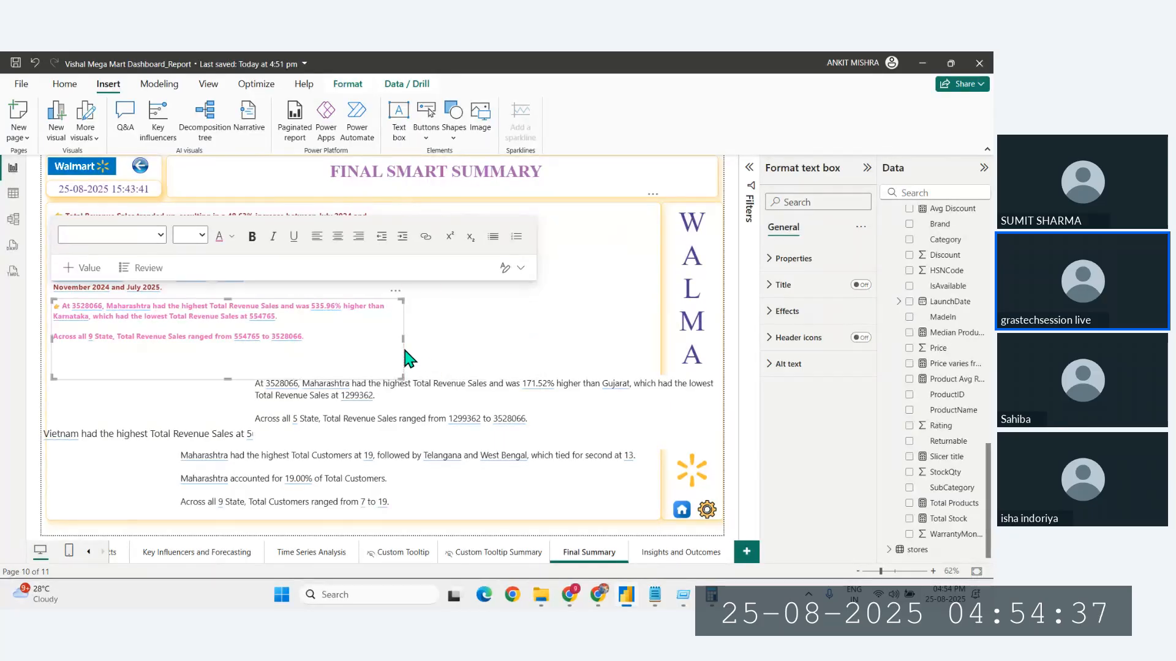
click(360, 534)
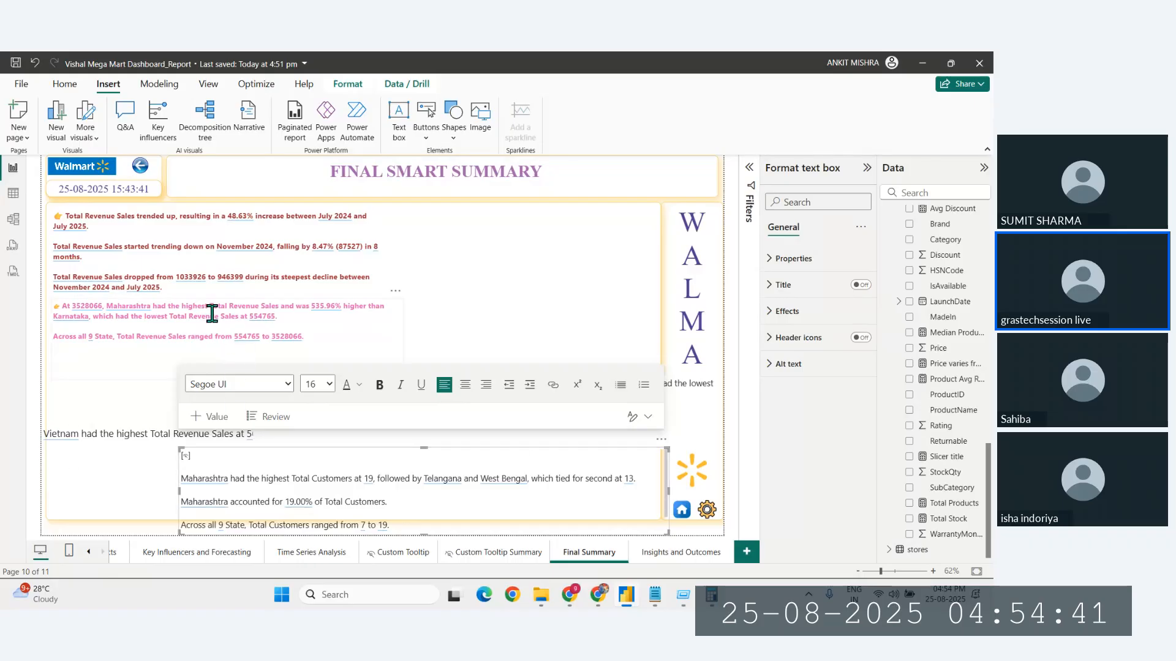
Step: Apply the pink text box's formatting to the Maharashtra versus Gujarat text box with Format Painter
click(165, 503)
click(315, 395)
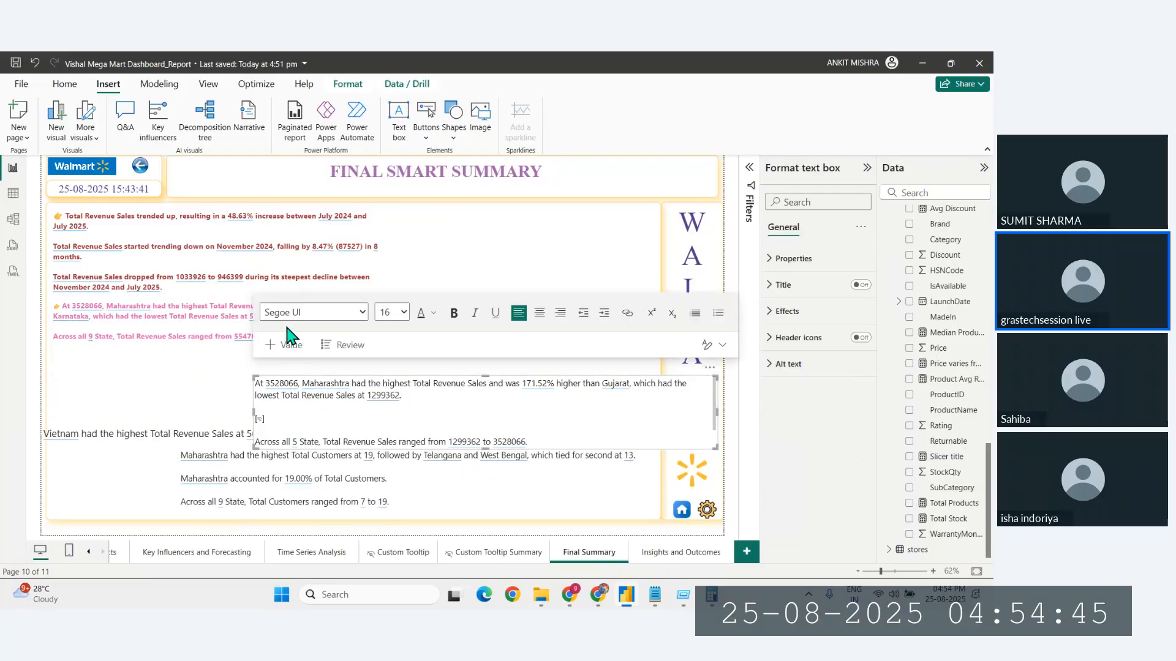
click(196, 337)
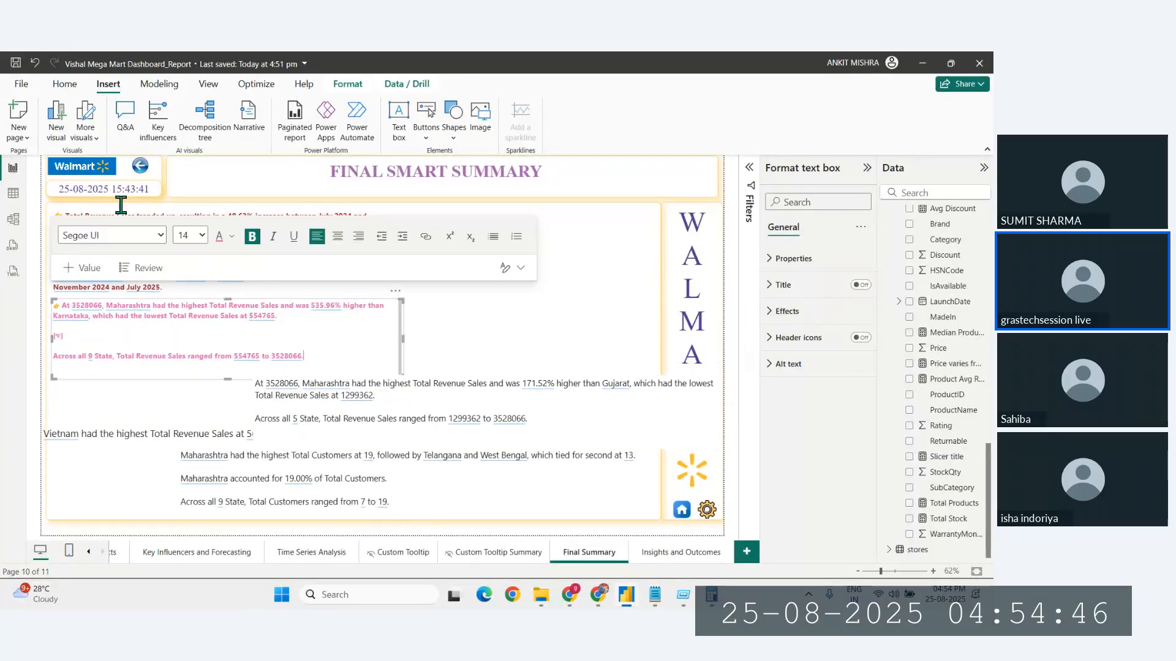
click(54, 89)
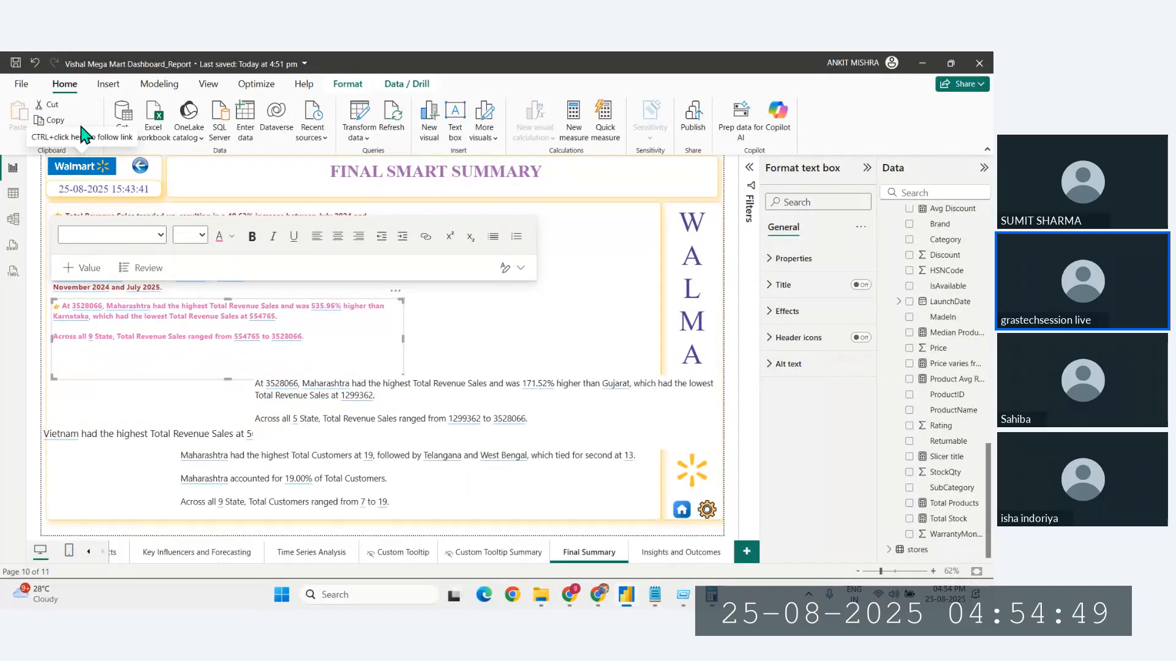
click(72, 136)
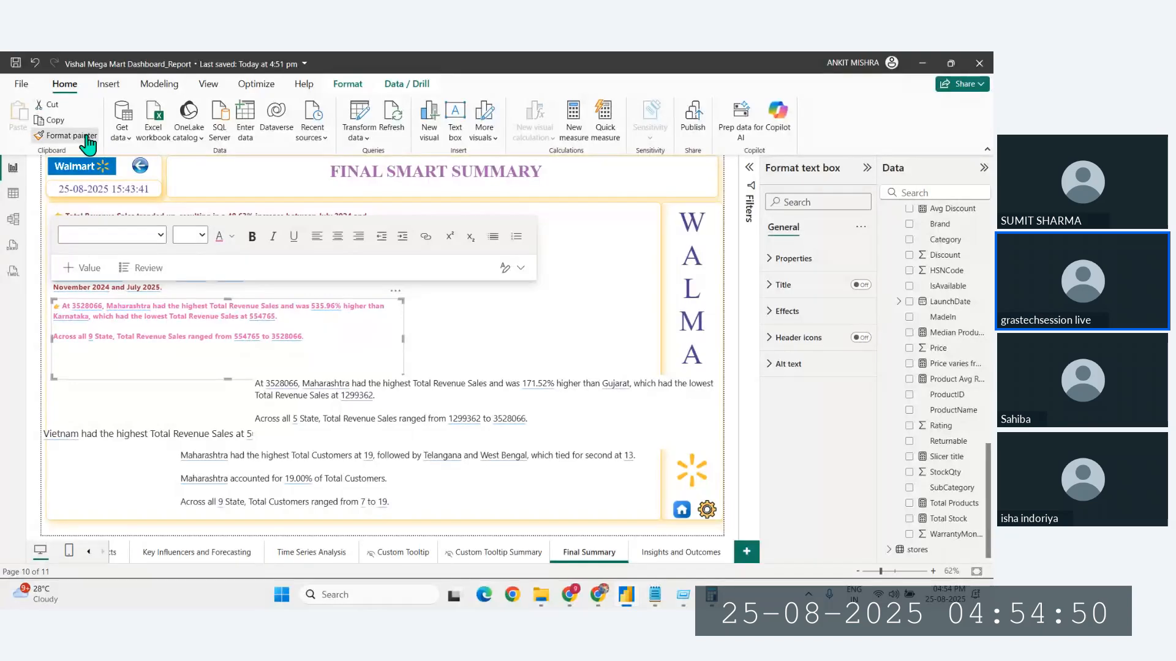
click(354, 407)
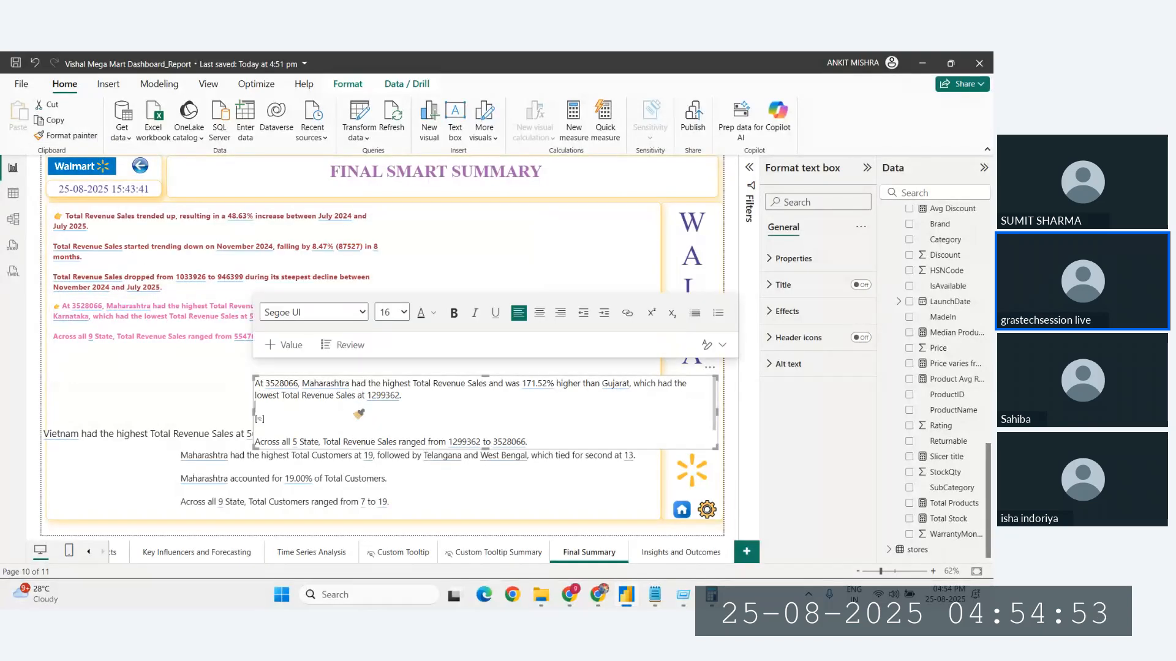
Step: Format all the text in the black Maharashtra revenue text box as size 14, bold and dark purple
key(ctrl+a)
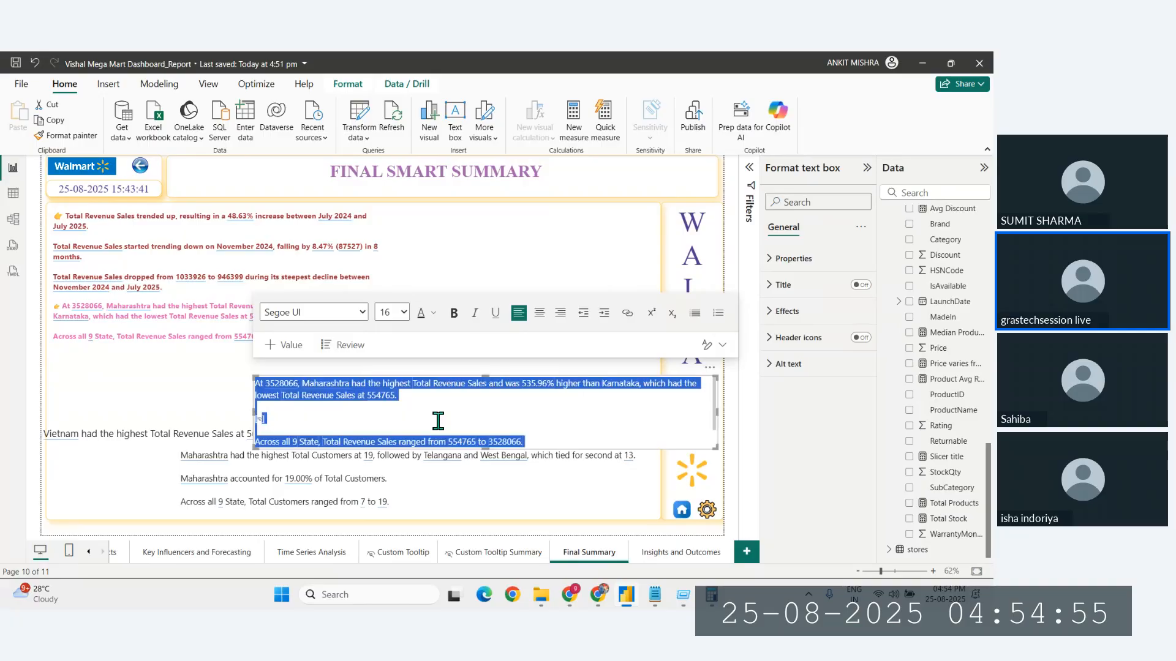
click(404, 313)
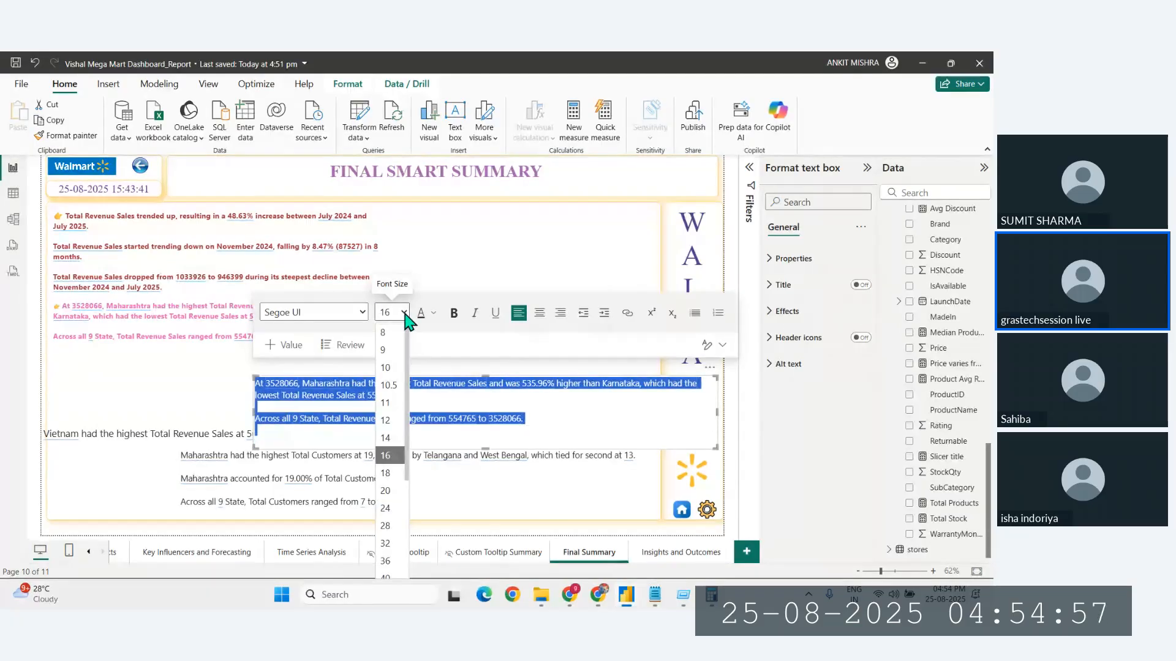
click(387, 438)
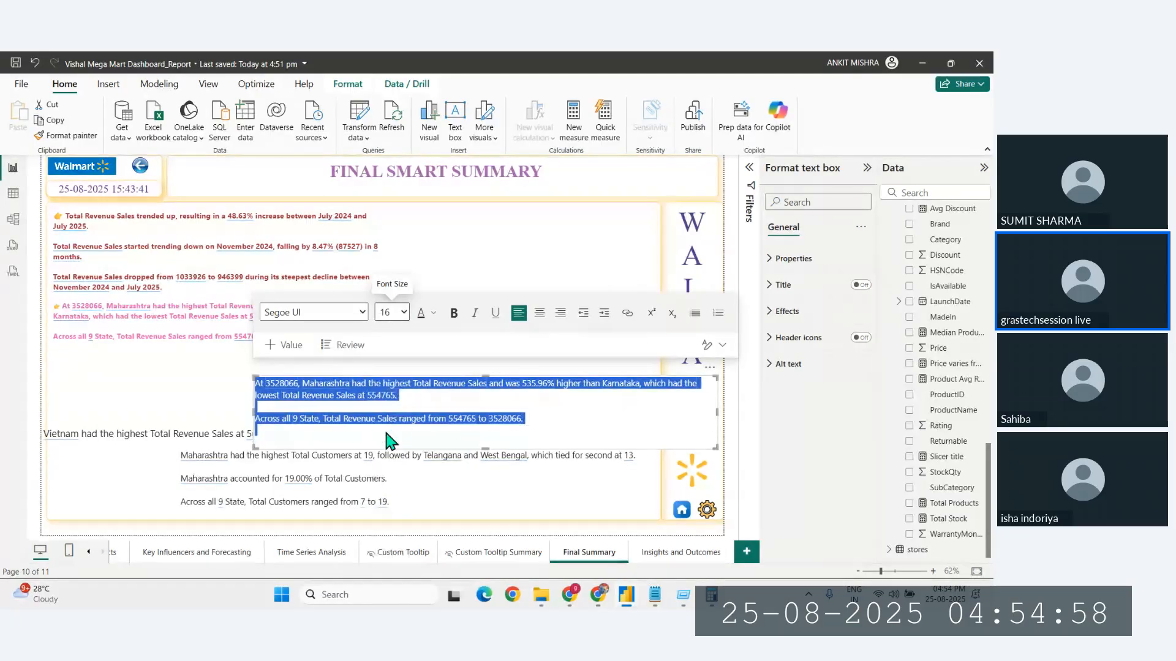
click(453, 313)
click(433, 312)
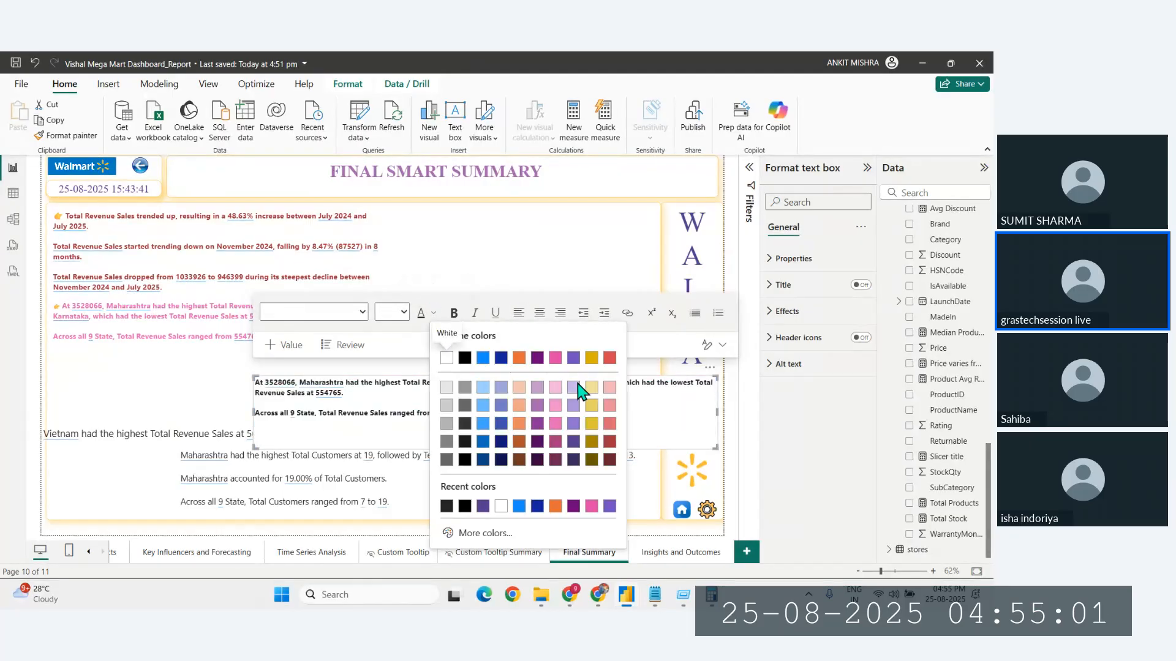
click(571, 446)
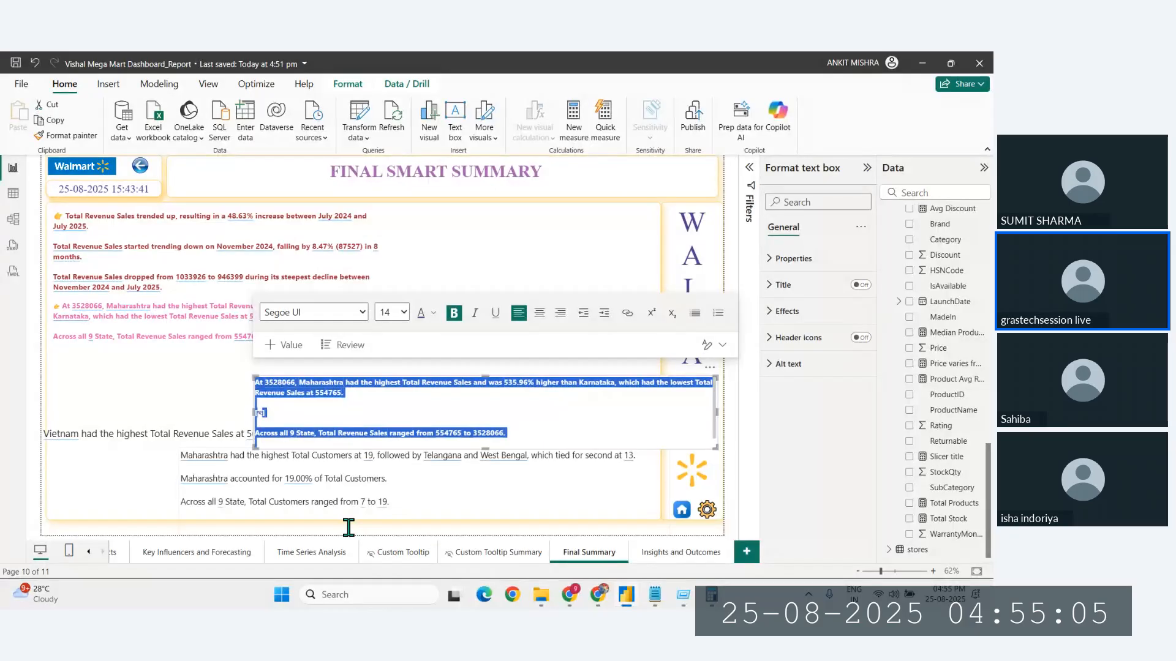
click(431, 484)
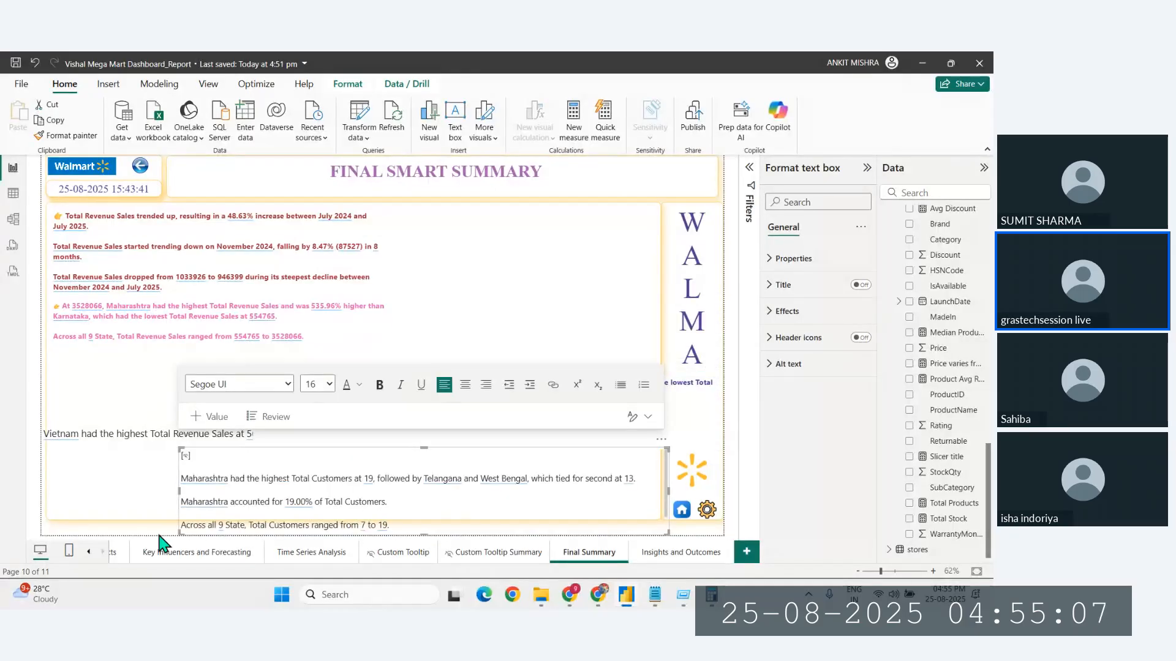
Step: Insert a right-pointing hand emoji at the start of the dark purple Maharashtra revenue text
click(368, 428)
click(518, 395)
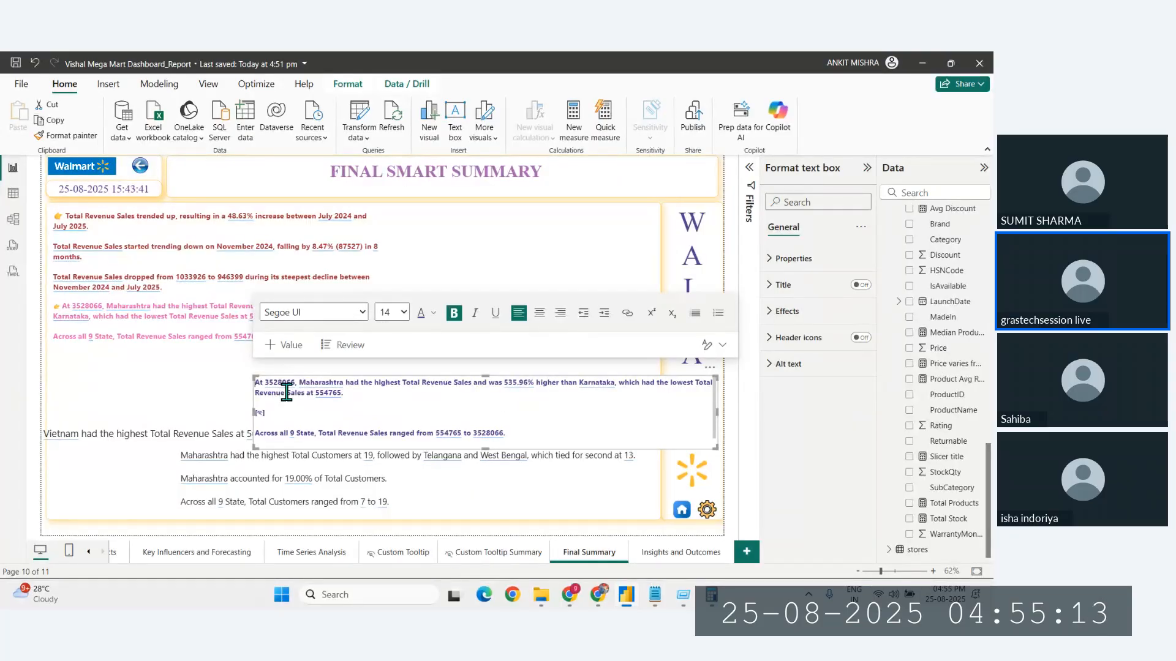
key(super+period)
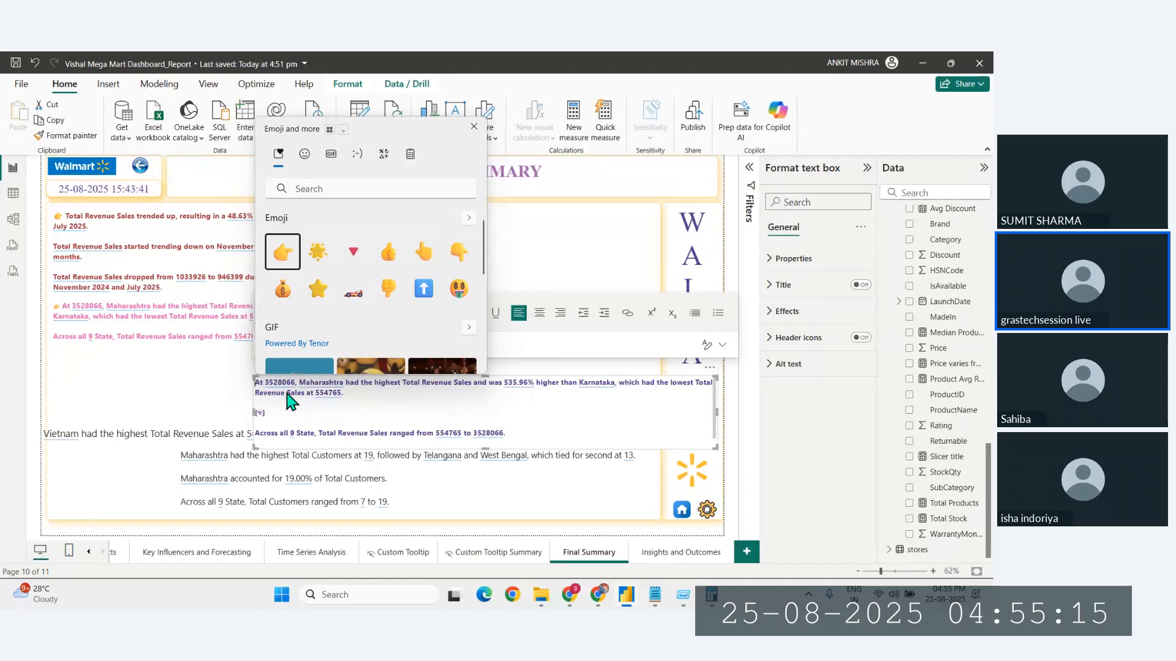
key(Return)
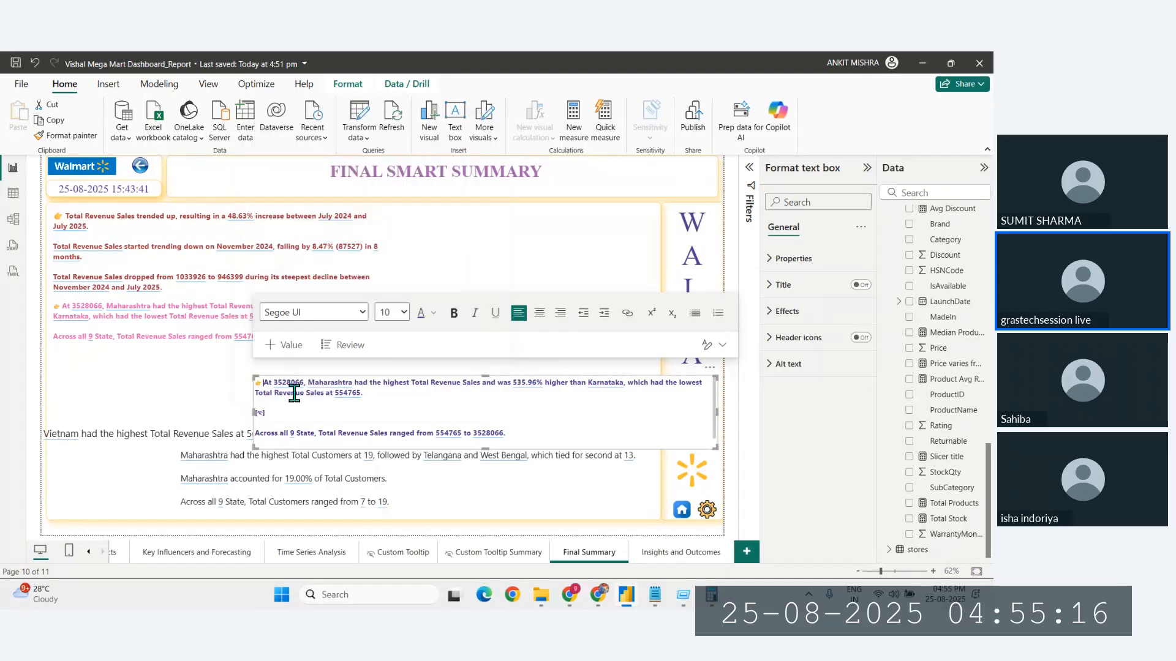
Step: Move the dark purple Maharashtra revenue text box directly beneath the pink text, near the page's left edge
click(282, 526)
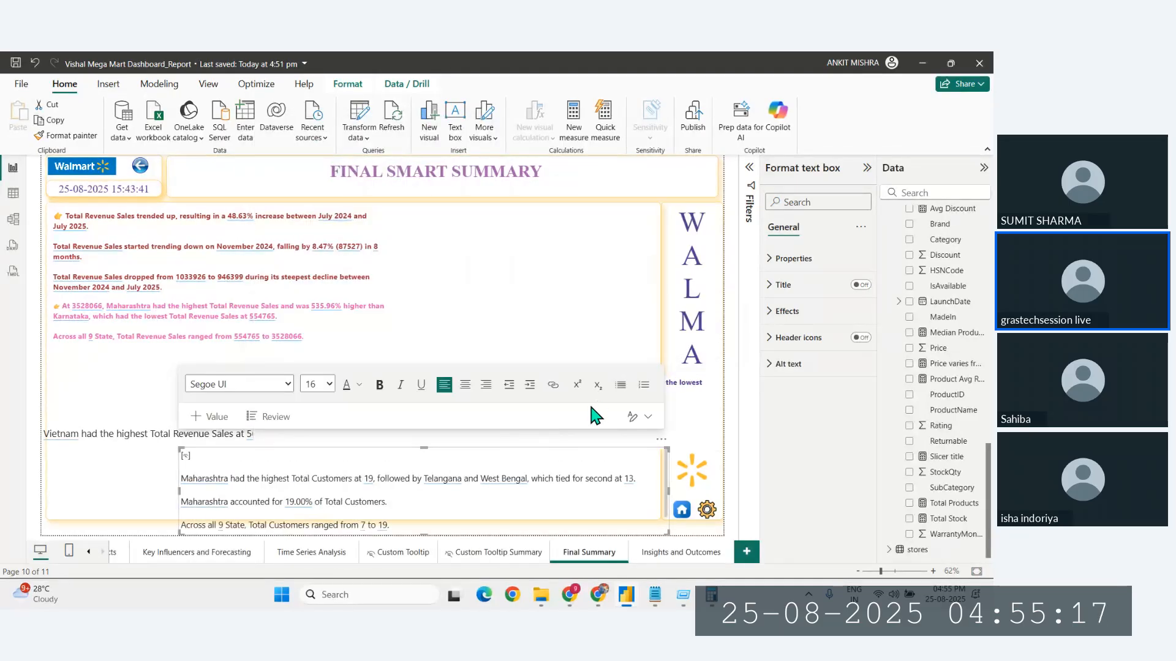
click(135, 541)
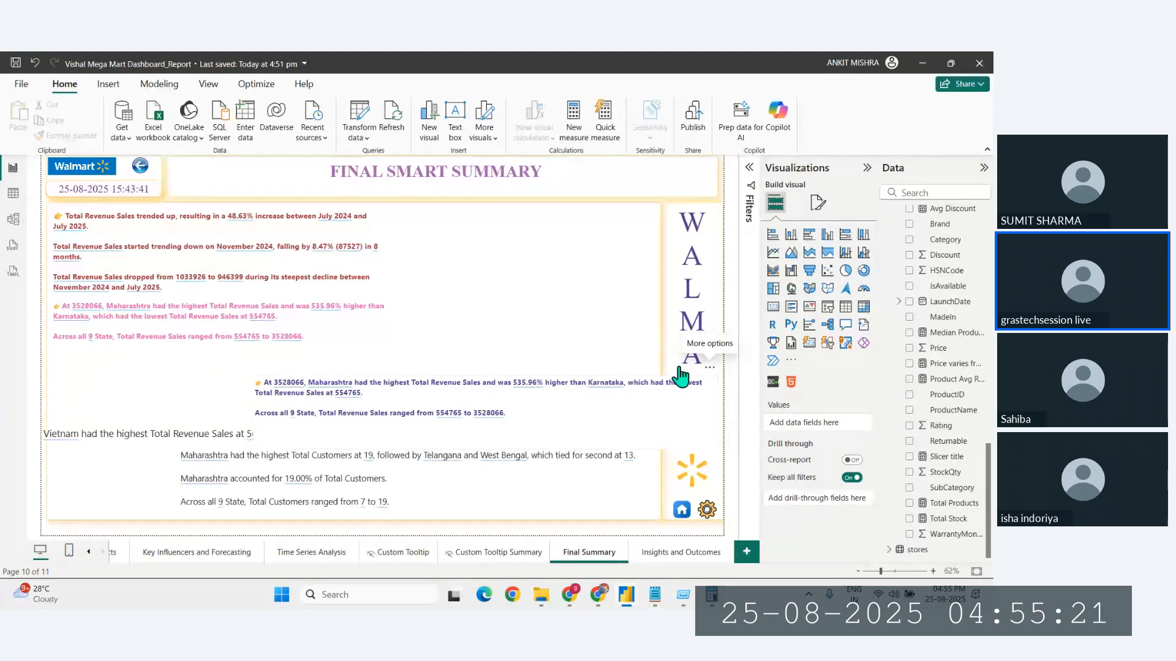
drag(680, 375, 501, 344)
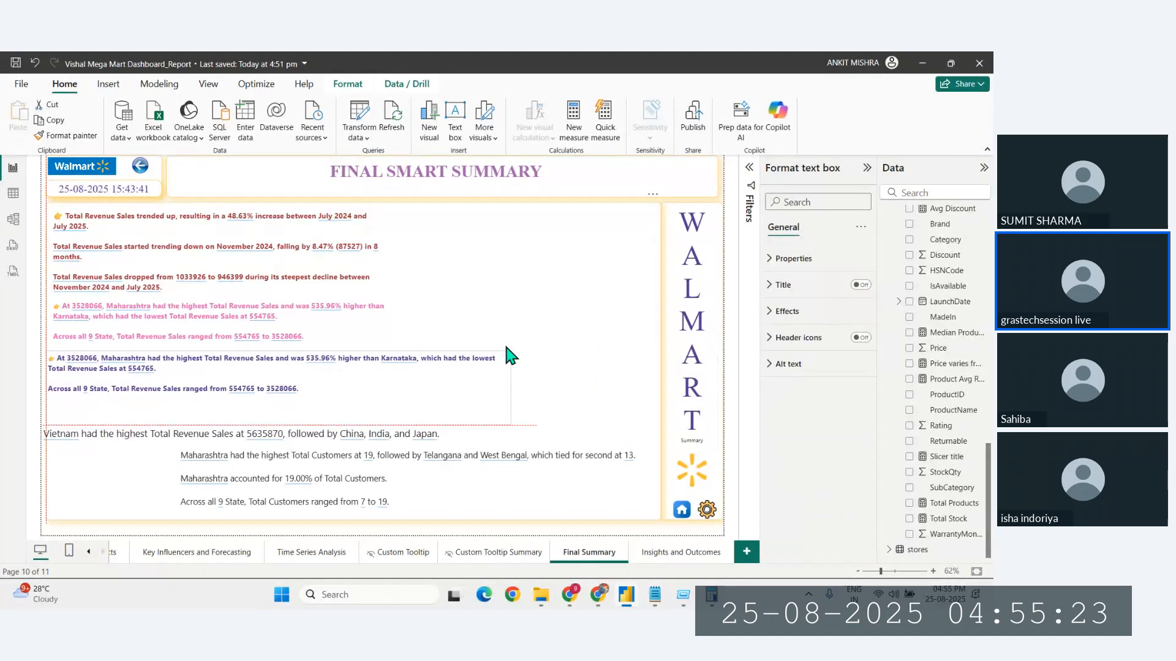
click(507, 354)
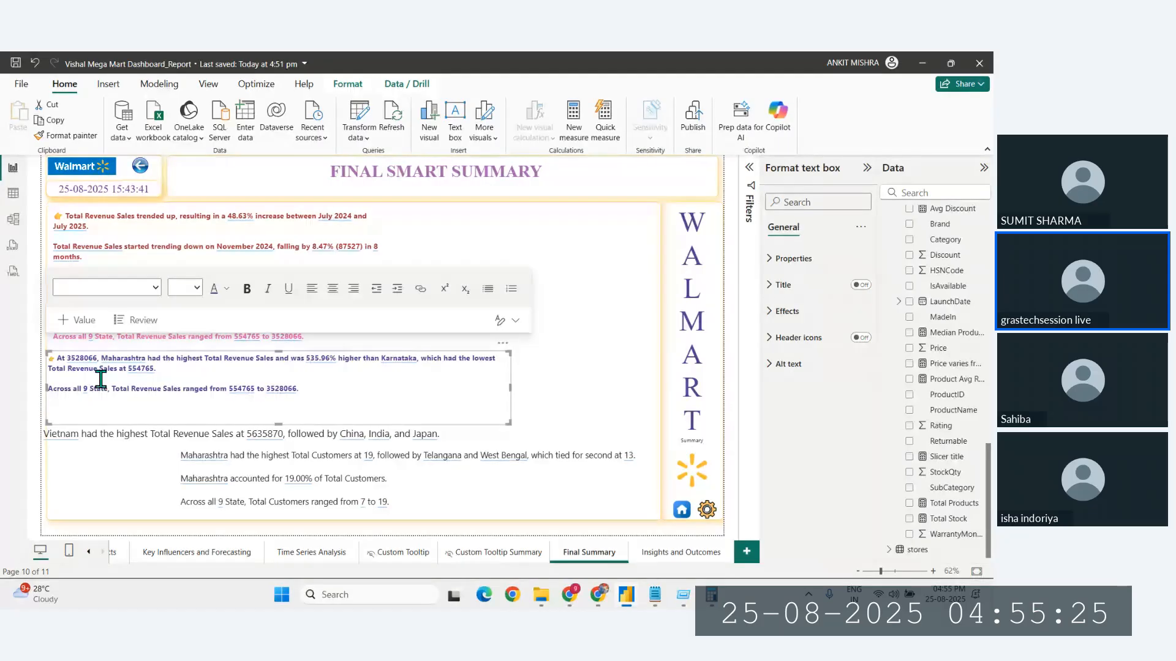
Step: Set the hand emoji in the dark purple text box to size 16
click(55, 358)
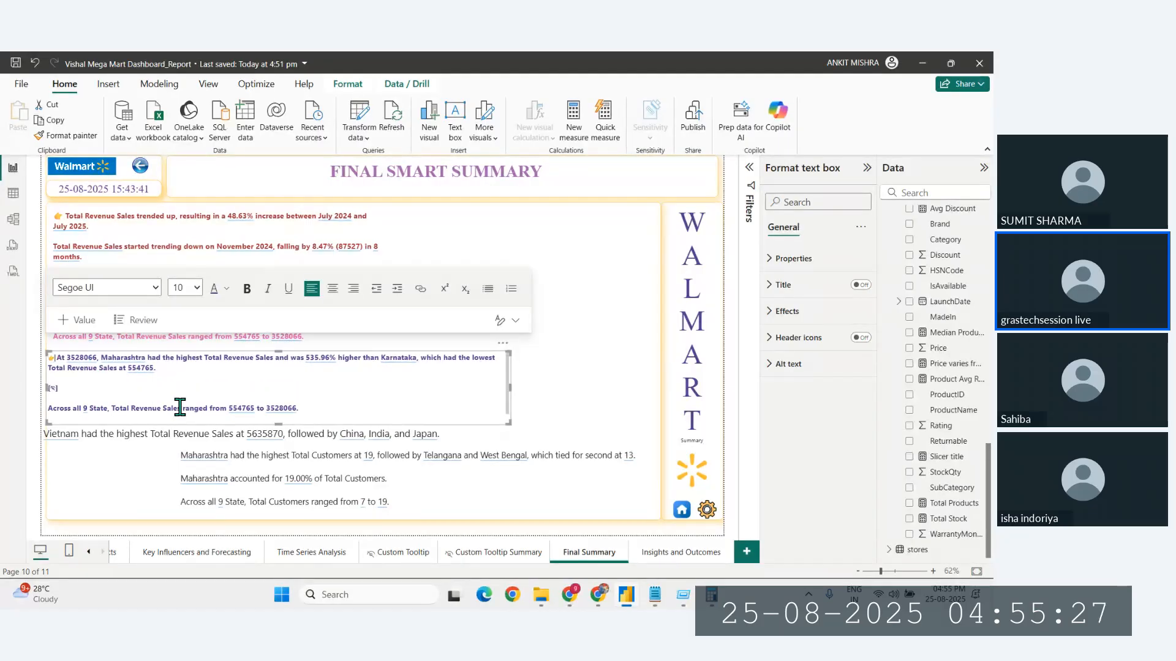
click(196, 287)
click(178, 431)
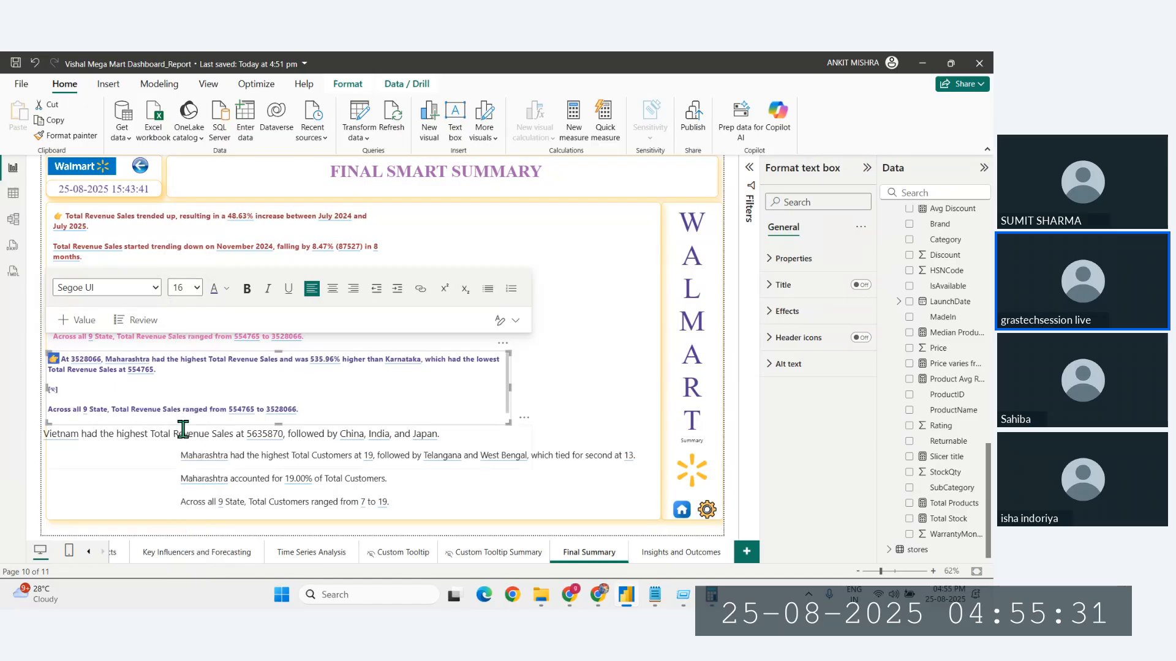
Step: Enlarge the pointing-hand emoji at the start of the pink Total Revenue Sales summary
click(154, 524)
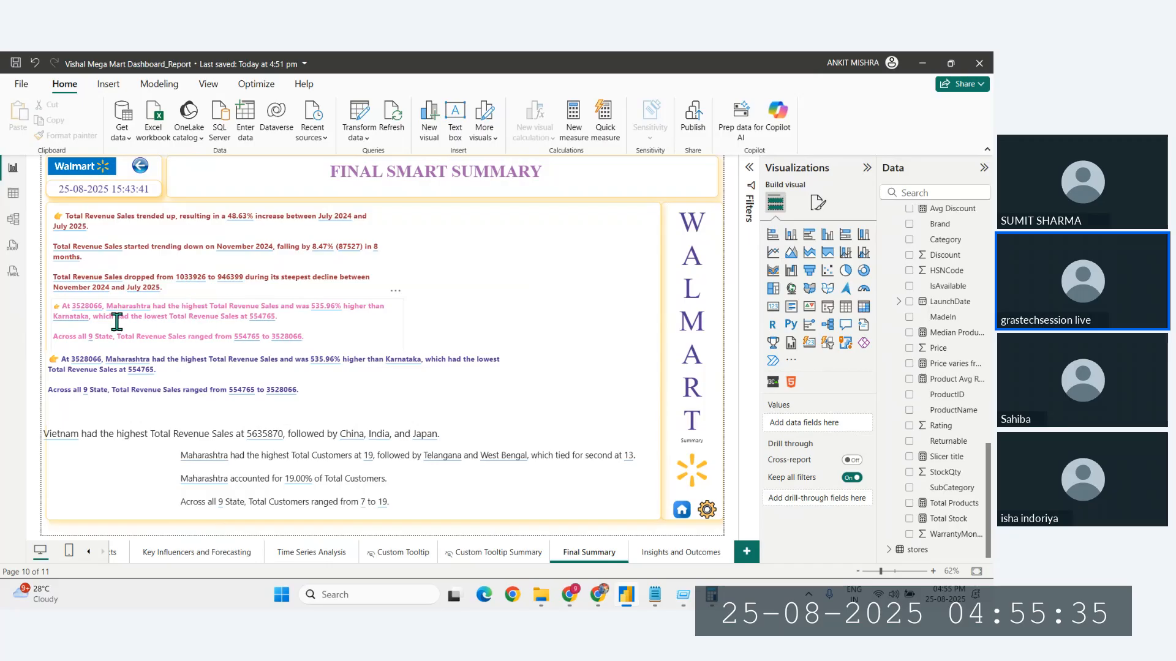
click(64, 306)
click(175, 329)
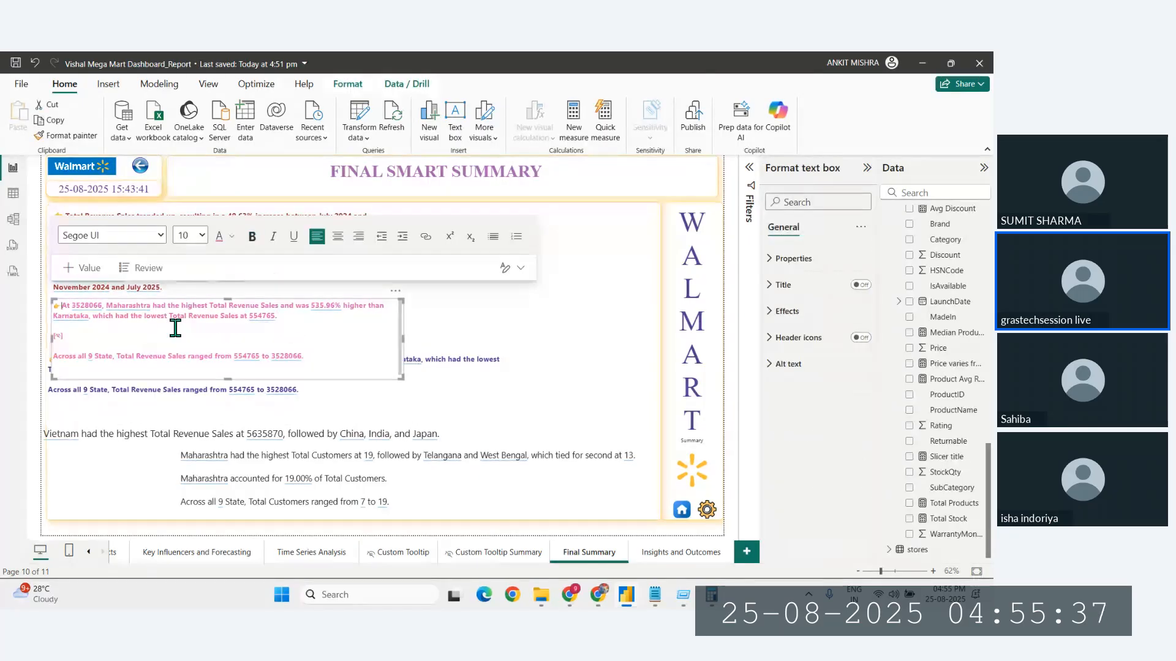
click(202, 235)
click(183, 381)
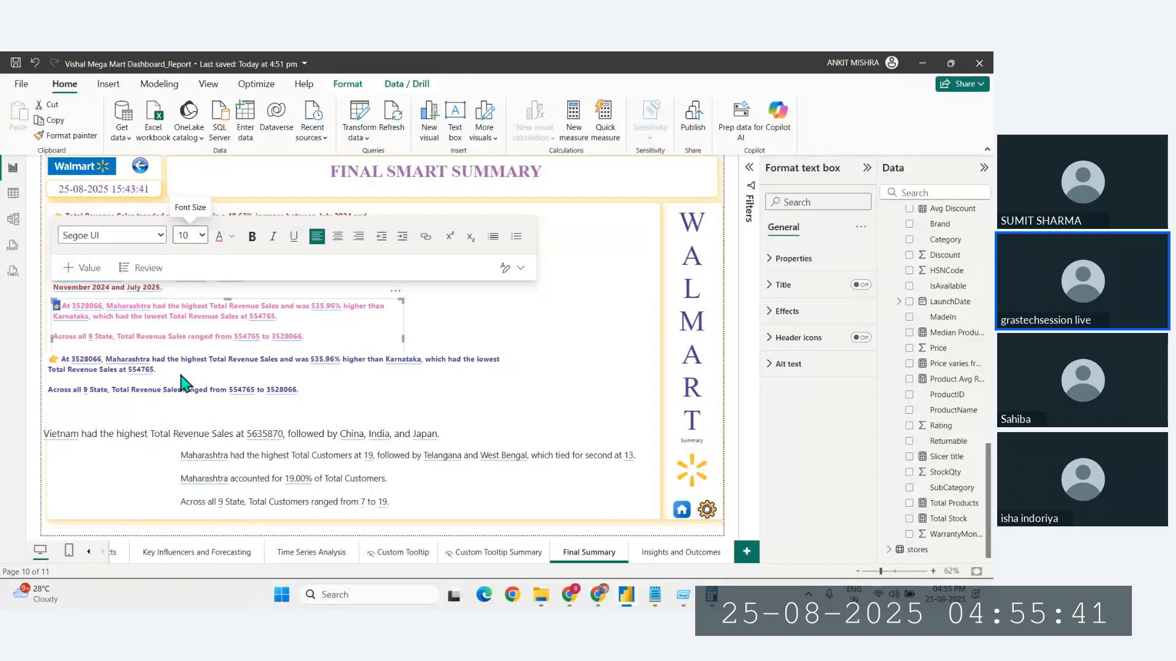
click(101, 292)
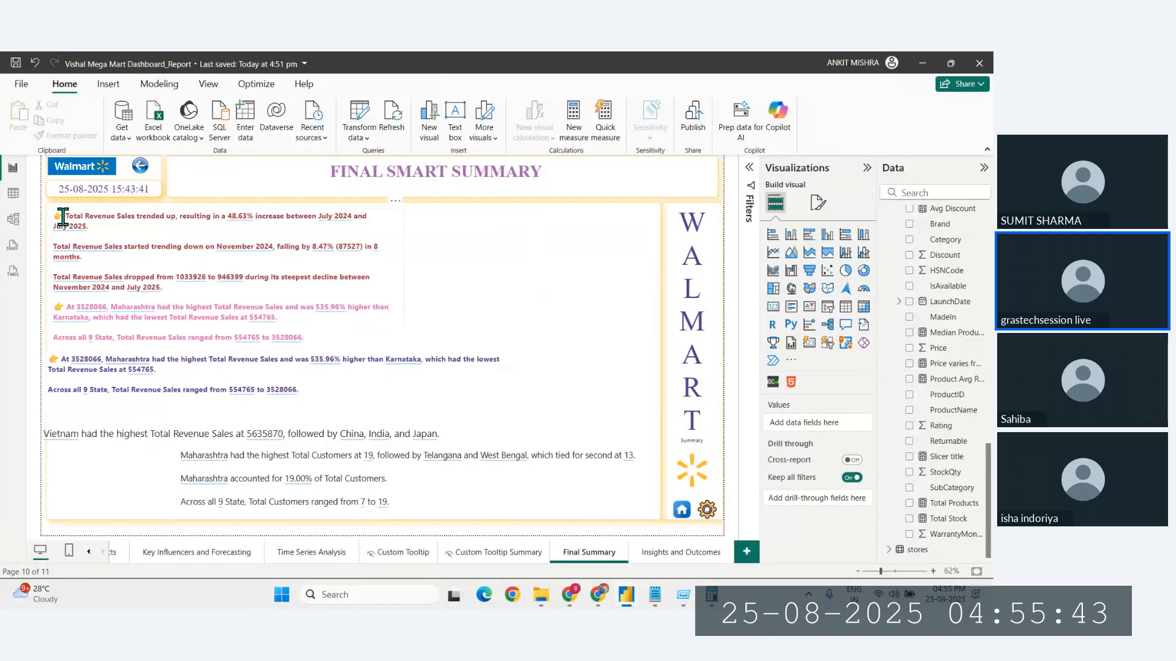
Step: Set the font size of the pointing-hand emoji in the red revenue trend summary to 16
click(179, 282)
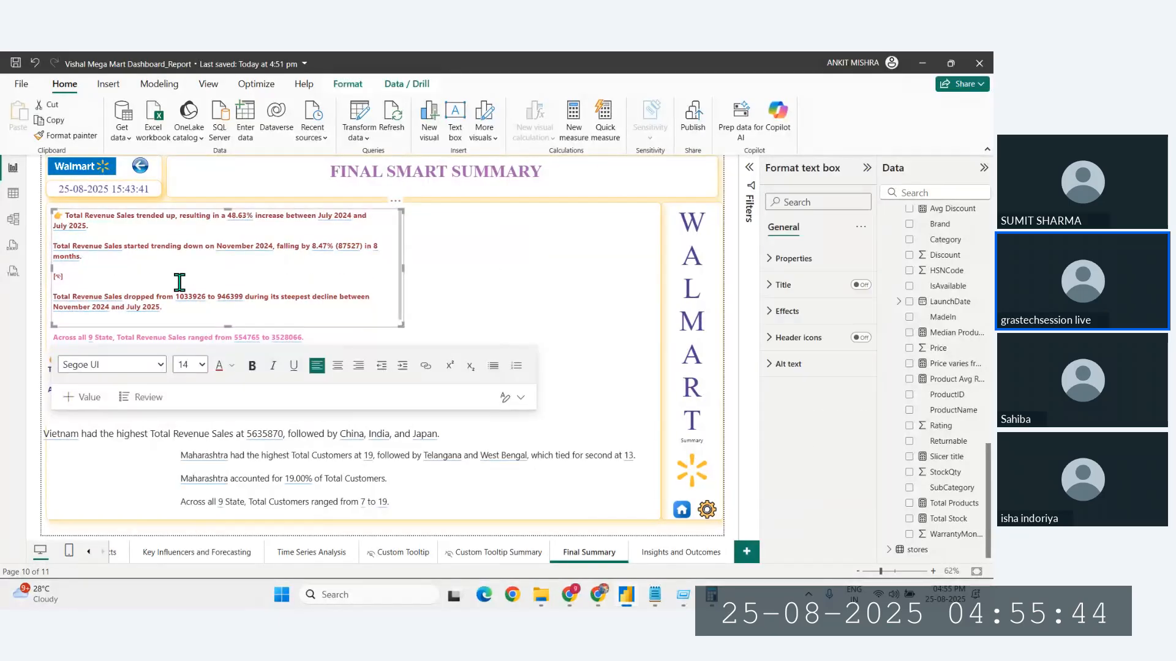
click(197, 365)
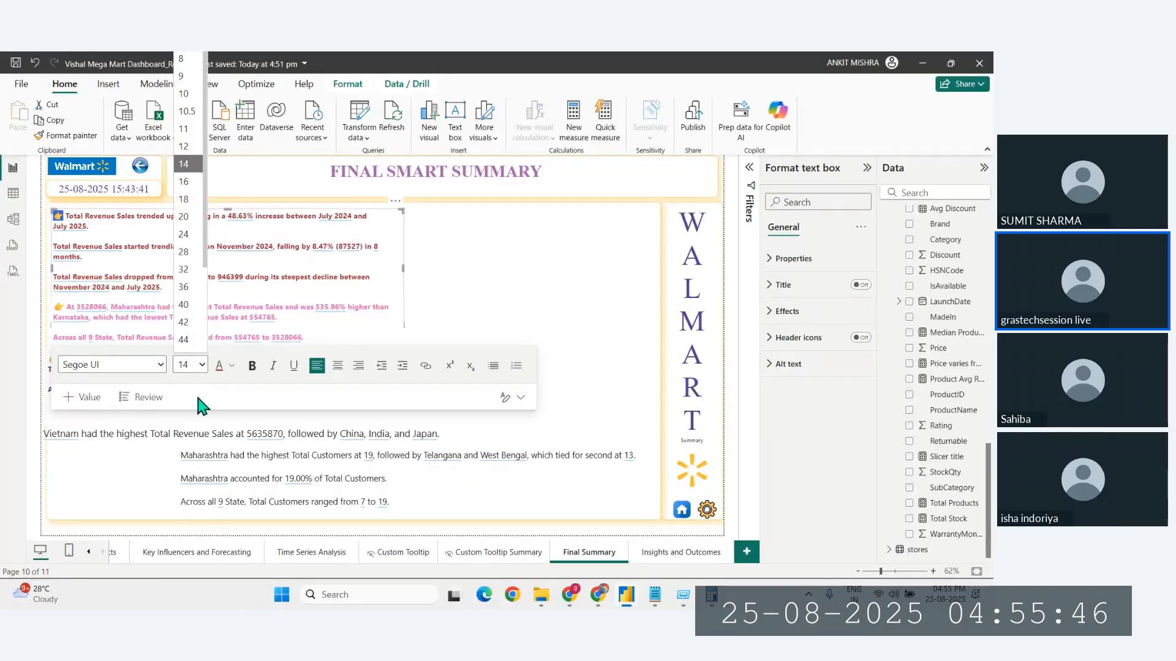
click(184, 182)
click(175, 508)
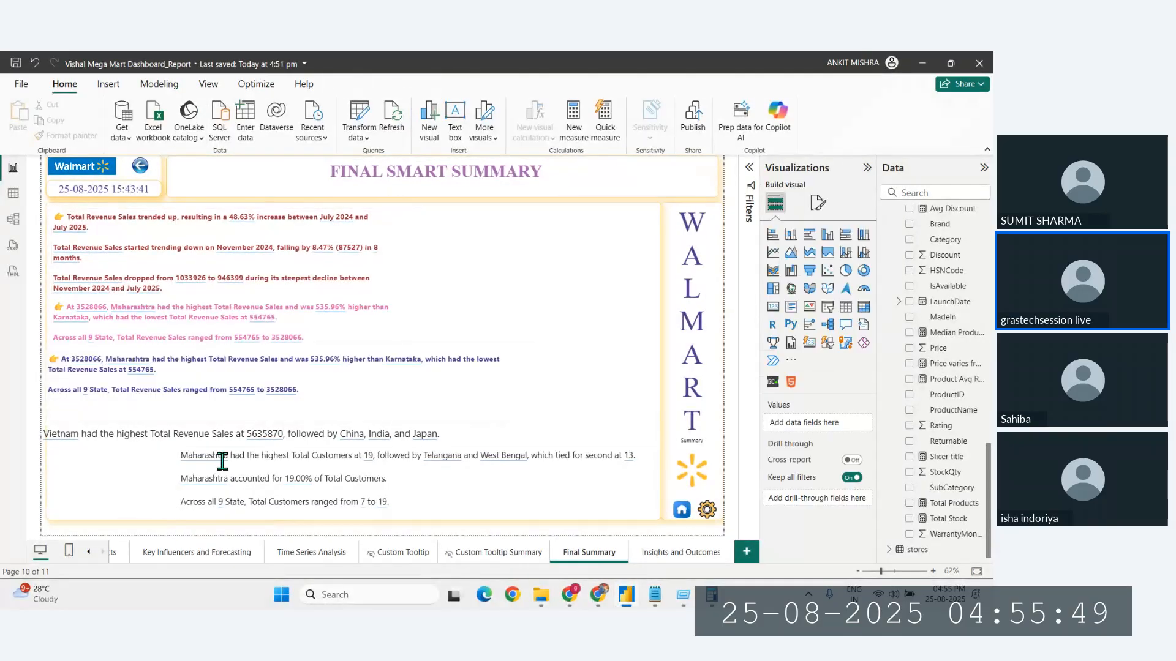
click(450, 395)
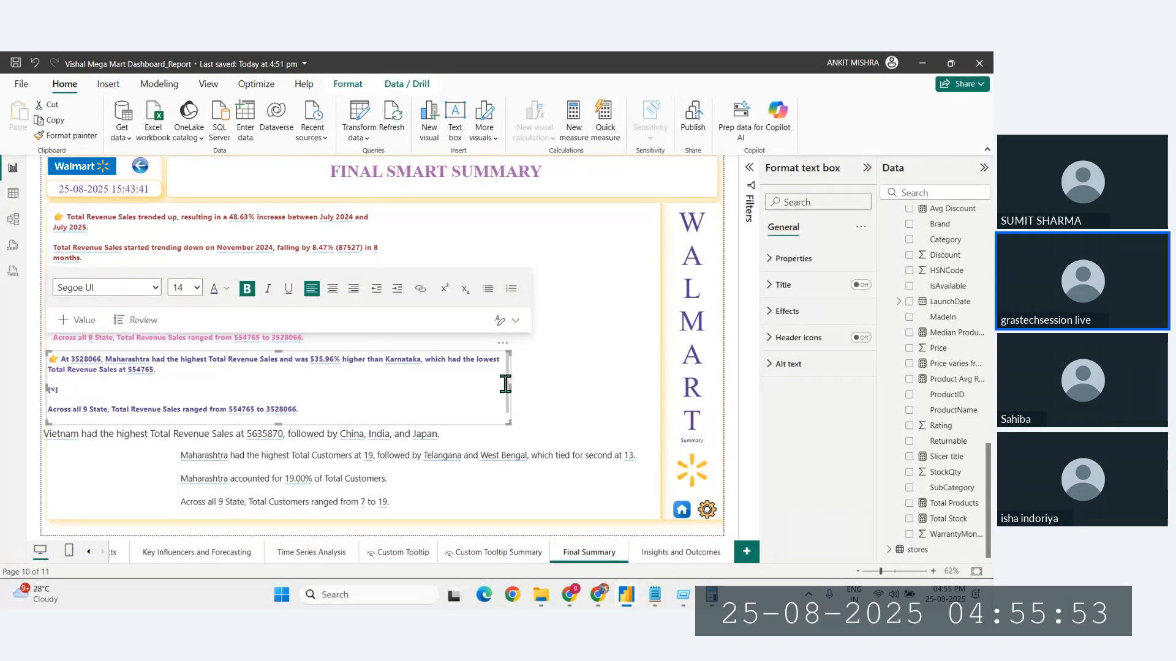
drag(513, 389, 386, 408)
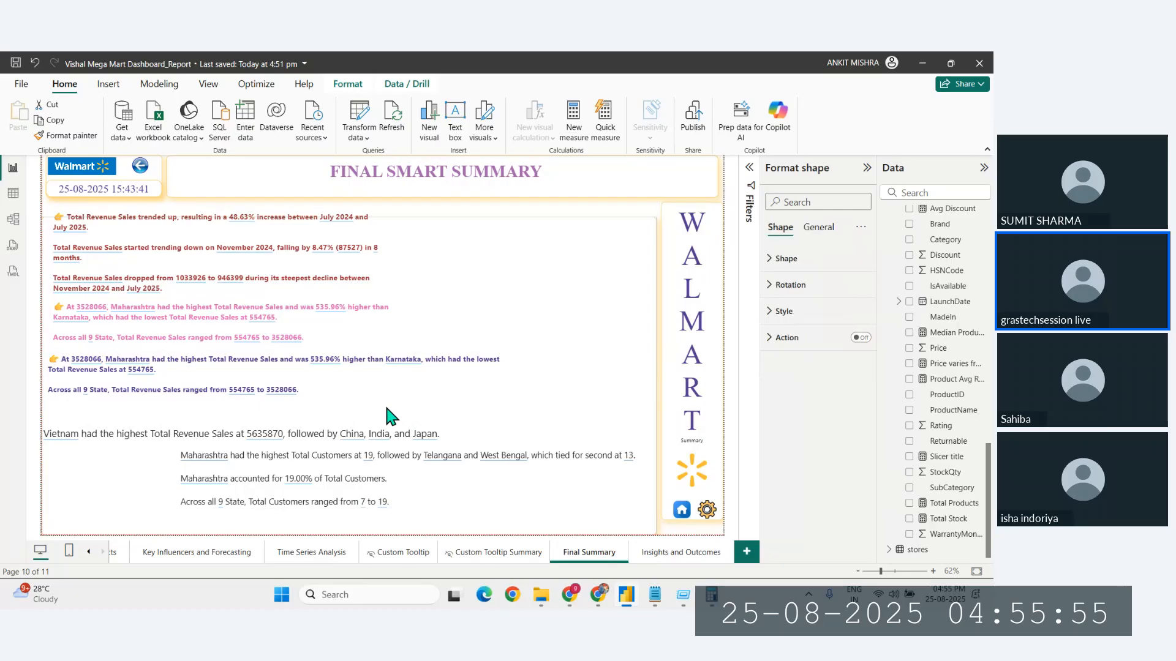
drag(454, 374, 451, 378)
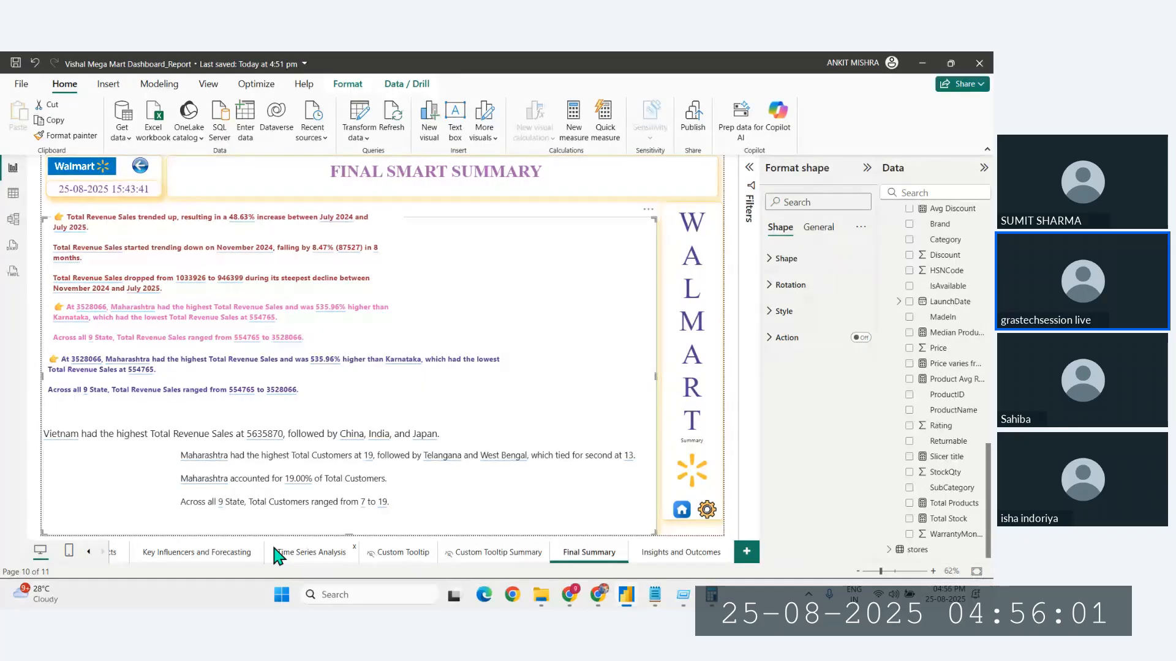
key(ctrl+z)
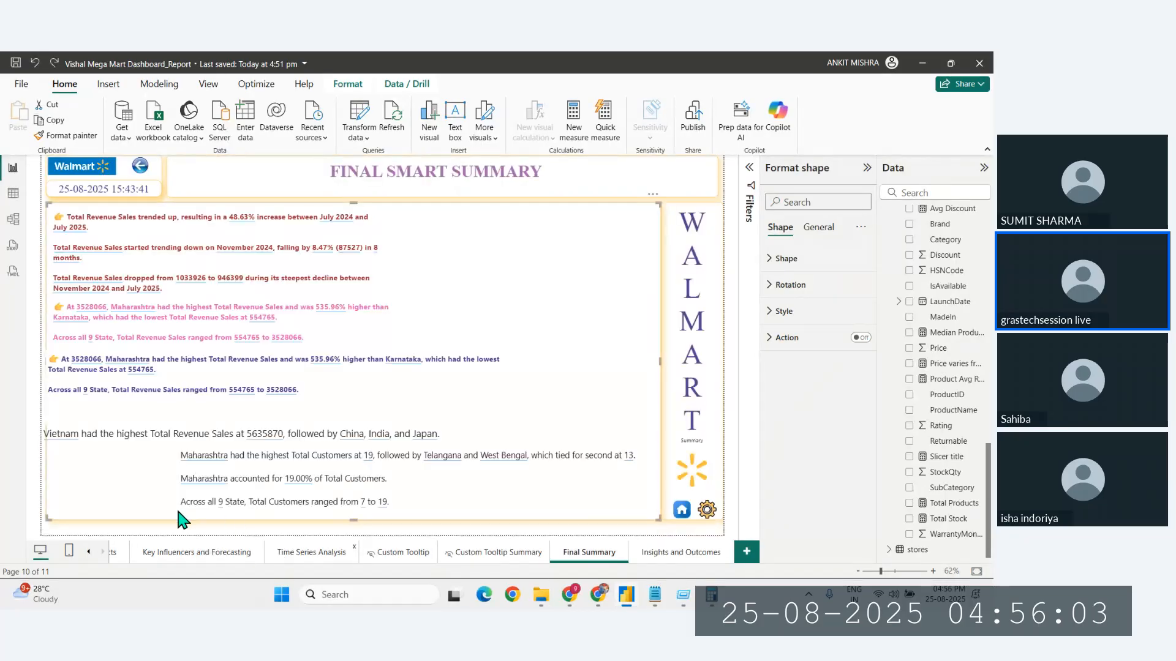
Step: Narrow the blue Total Revenue Sales text box to about the width of the summaries above it and extend its height downward
click(208, 525)
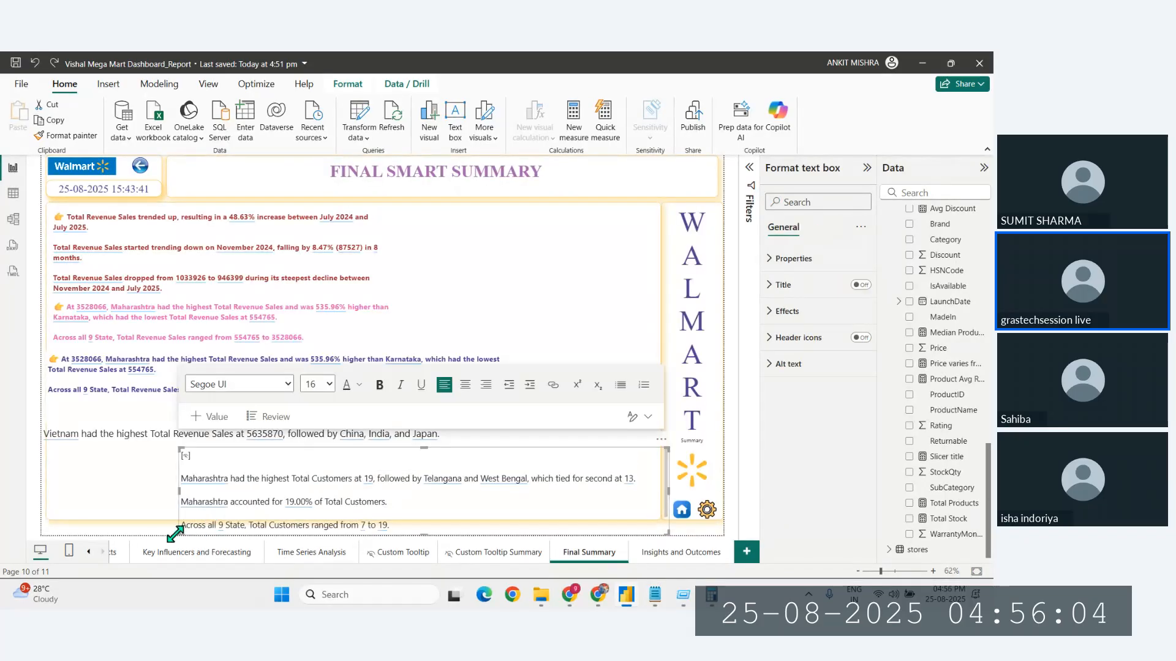
click(160, 480)
click(261, 380)
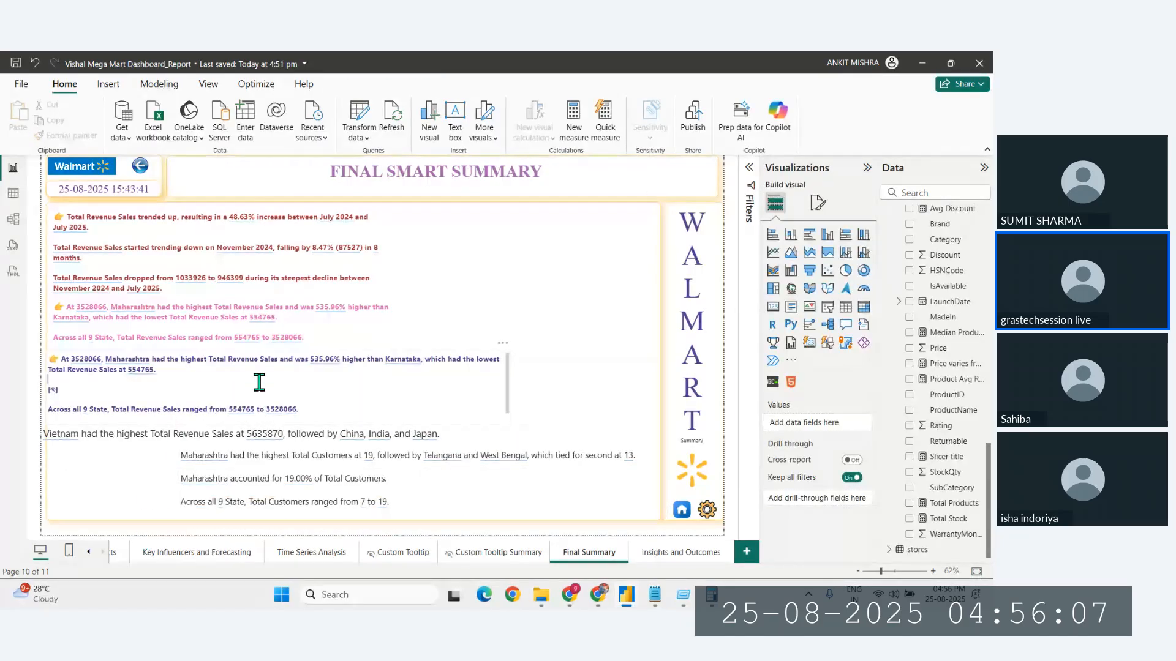
drag(510, 389, 386, 406)
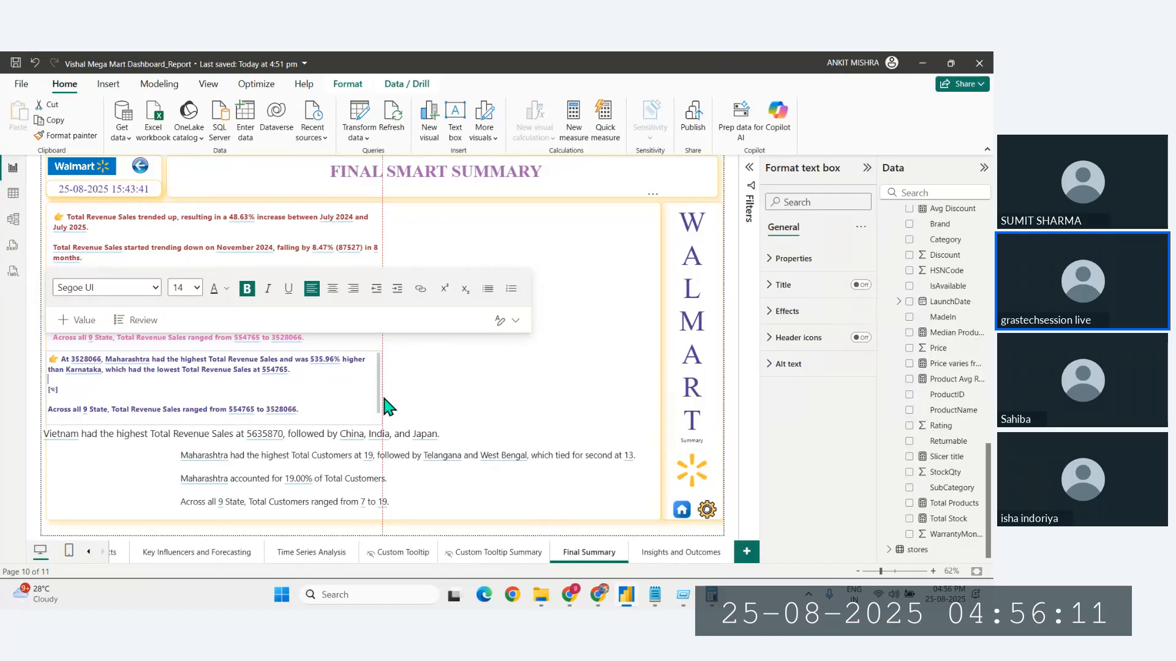
drag(215, 421, 217, 452)
click(191, 528)
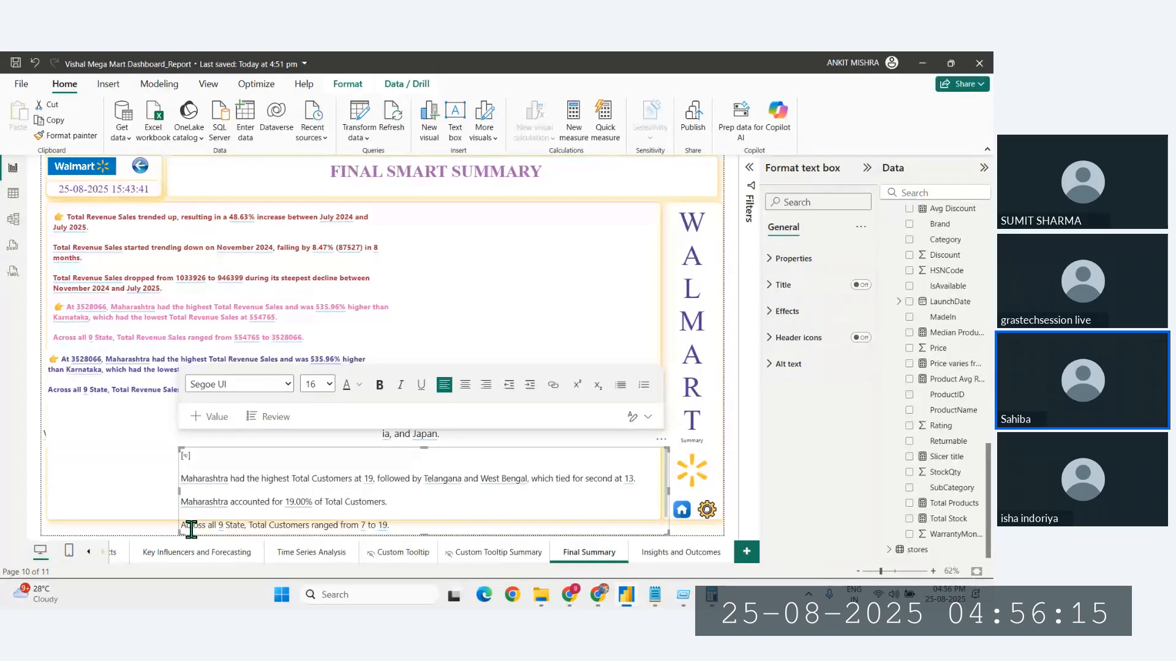
click(140, 531)
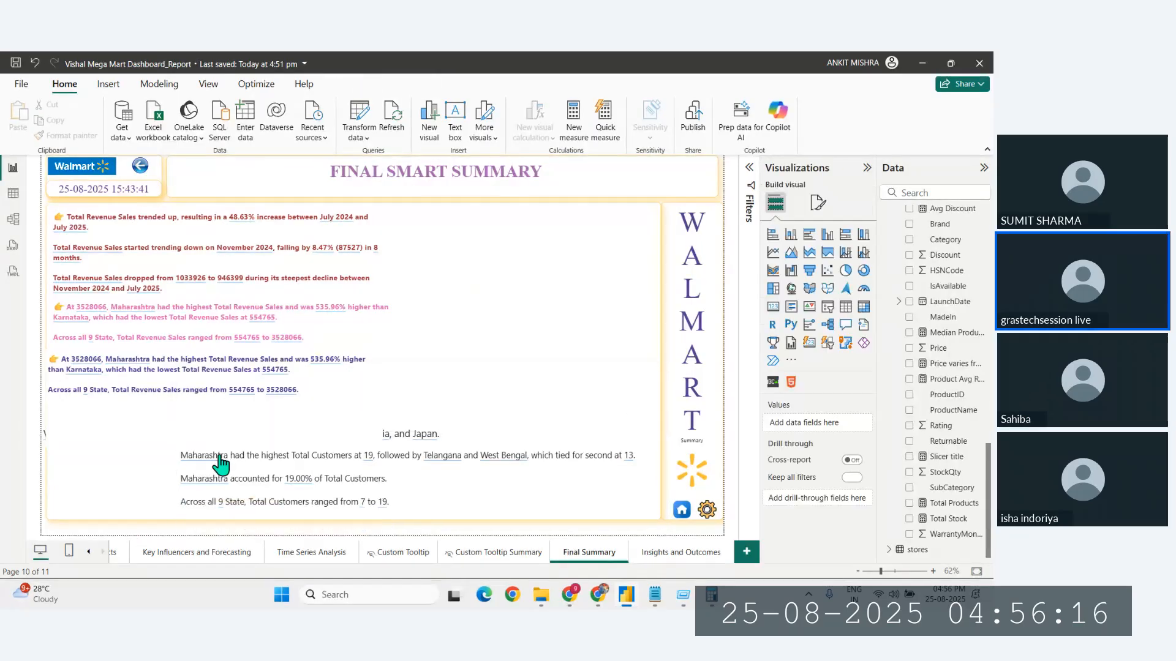
Step: Move the Vietnam revenue text box up to the red summary's level and place the Total Customers text box under the blue summary
double_click(423, 434)
click(491, 504)
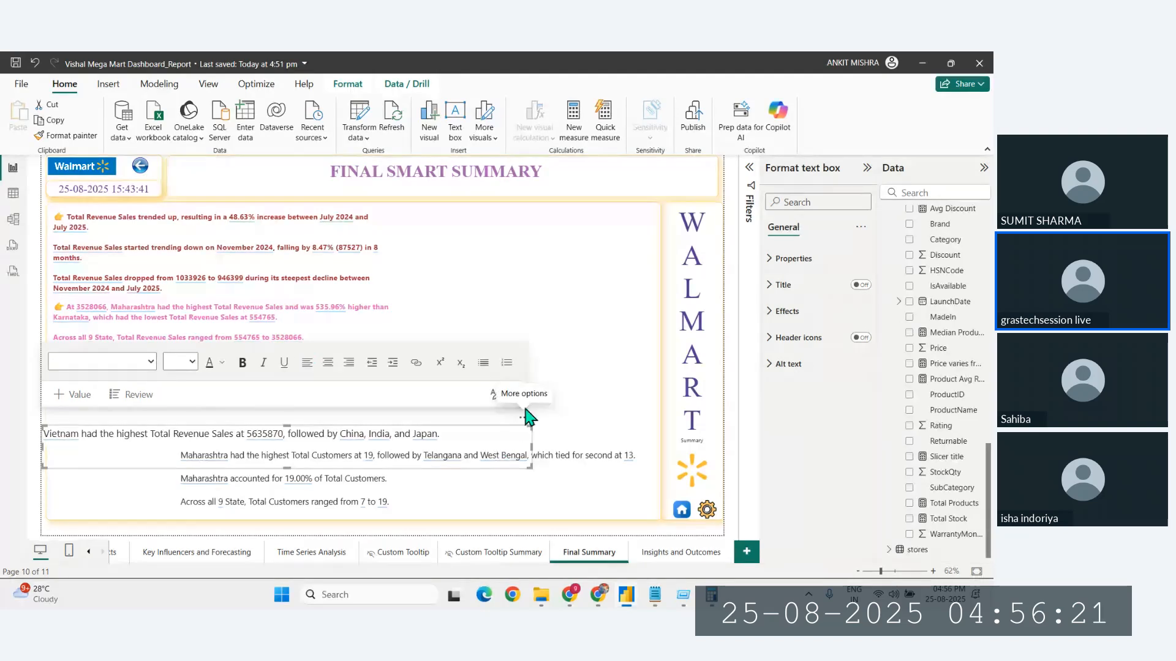
drag(520, 422, 619, 245)
click(526, 497)
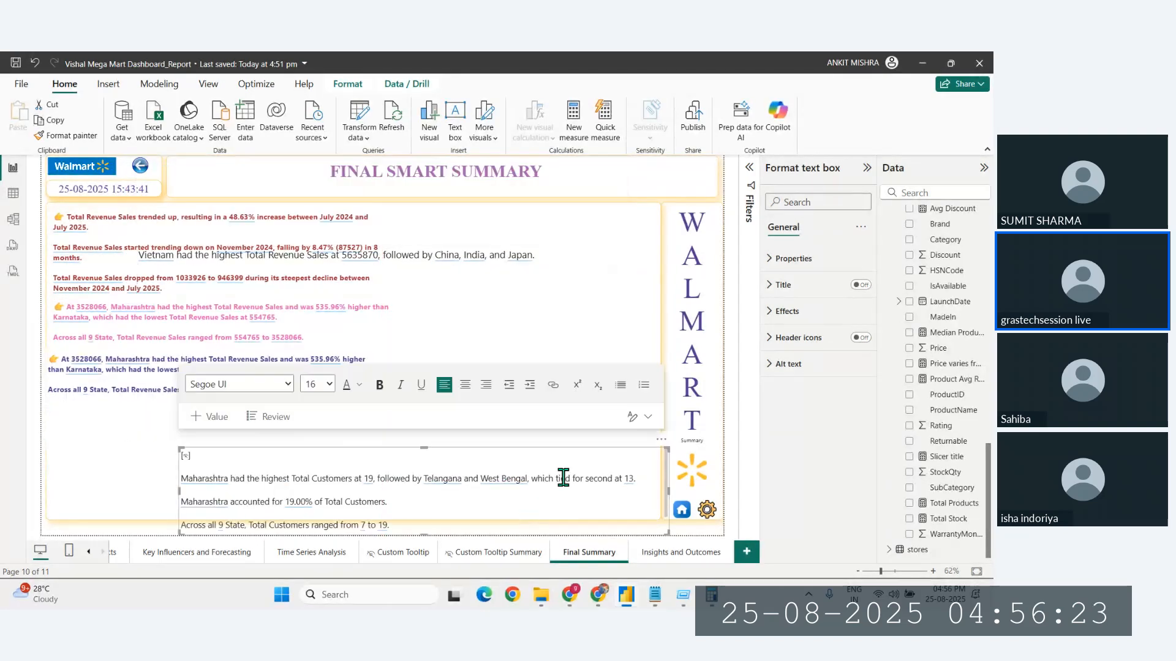
drag(506, 432, 530, 395)
Step: Format all text in the Total Customers summary as bold, purple and size 14
key(ctrl+a)
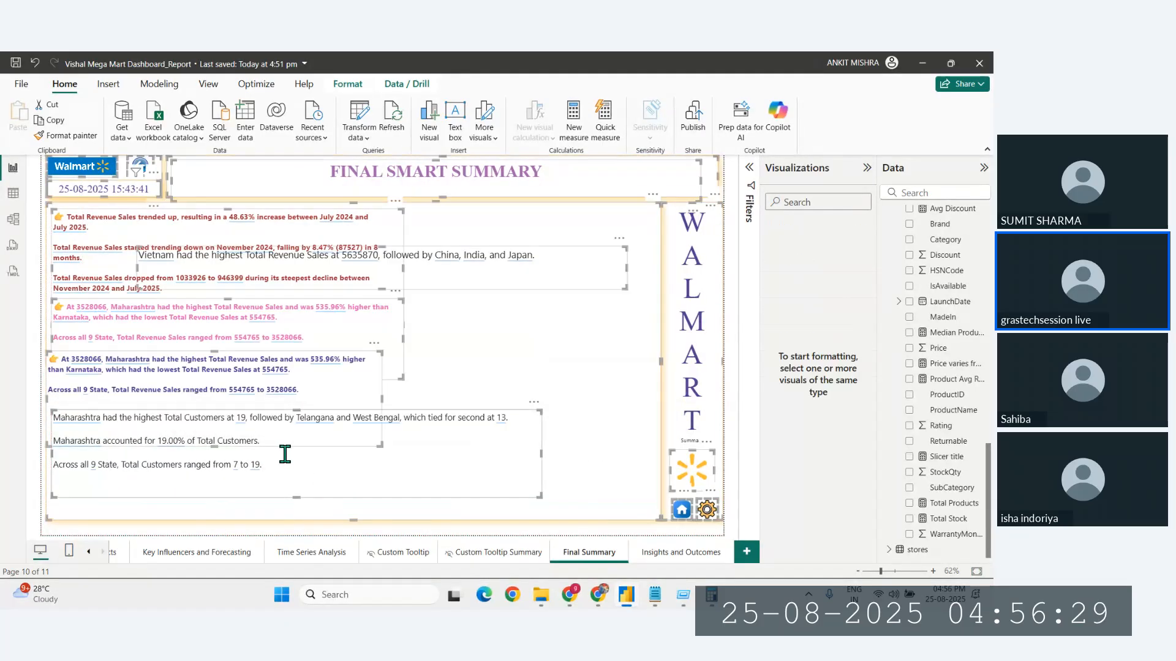
click(256, 534)
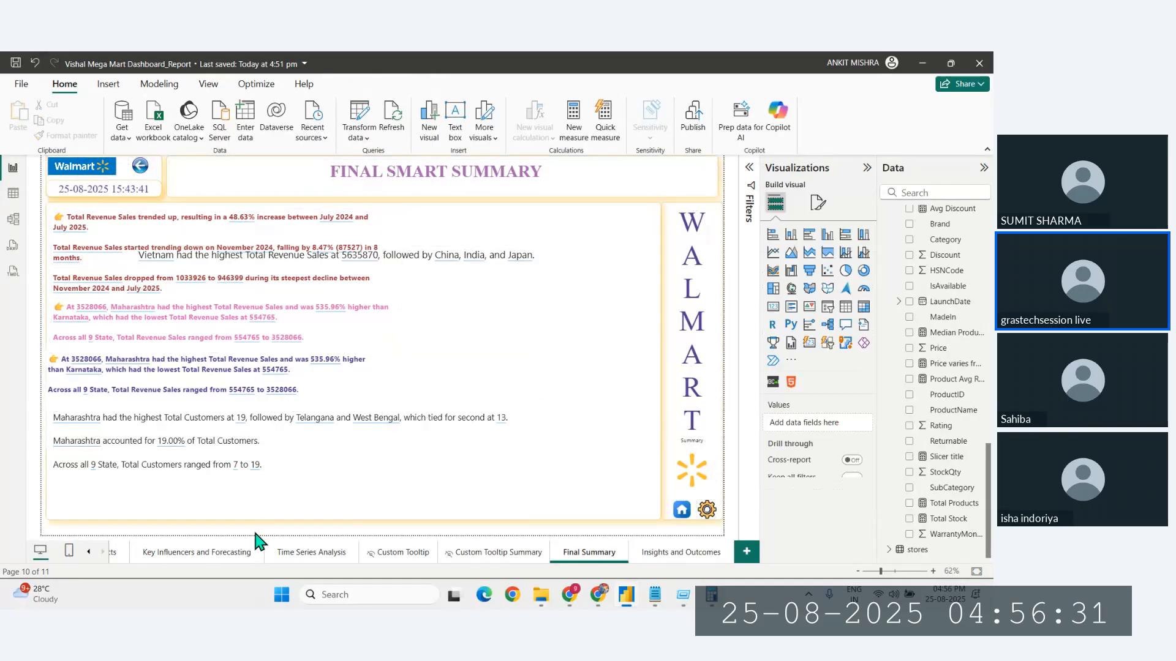
click(294, 468)
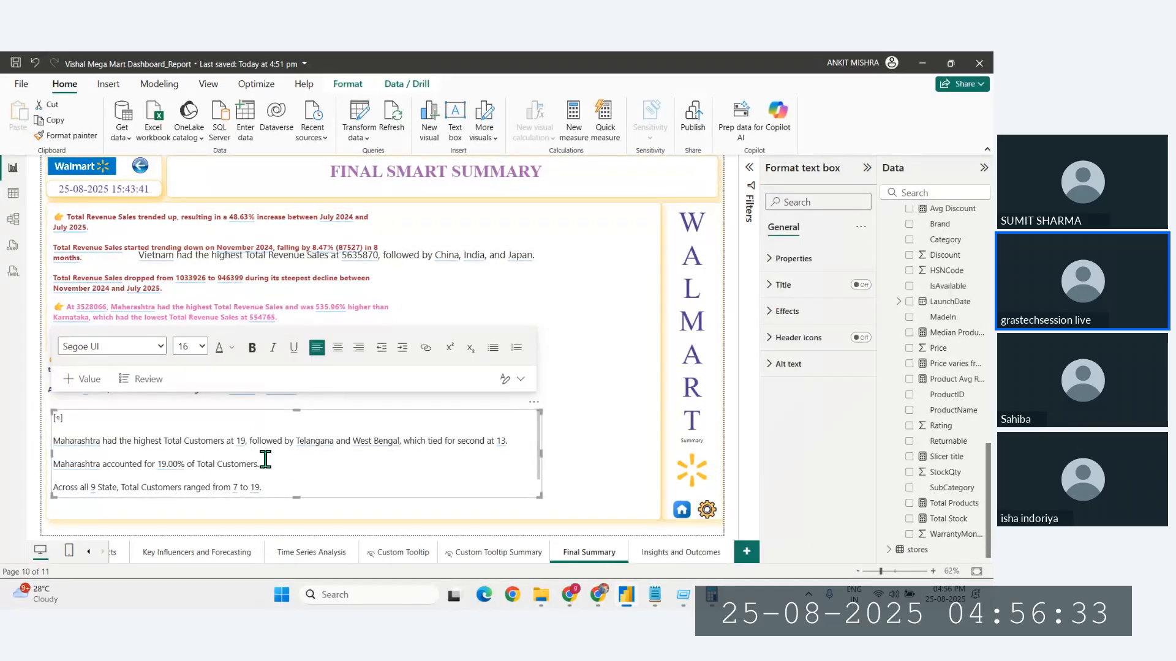
key(ctrl+a)
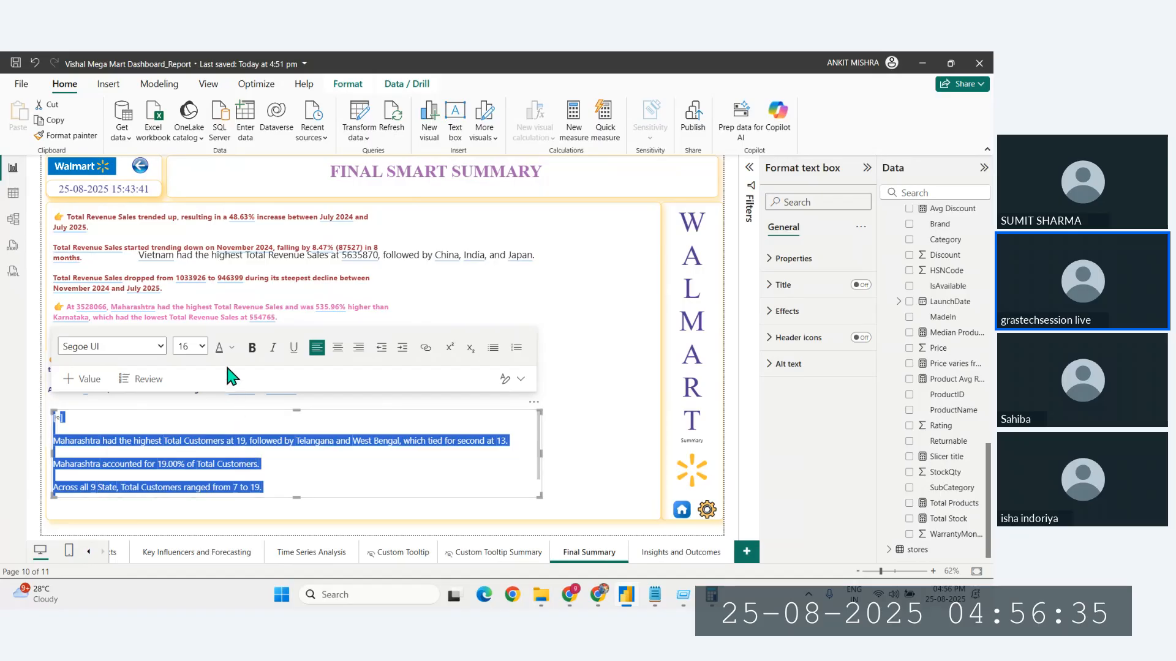
click(251, 348)
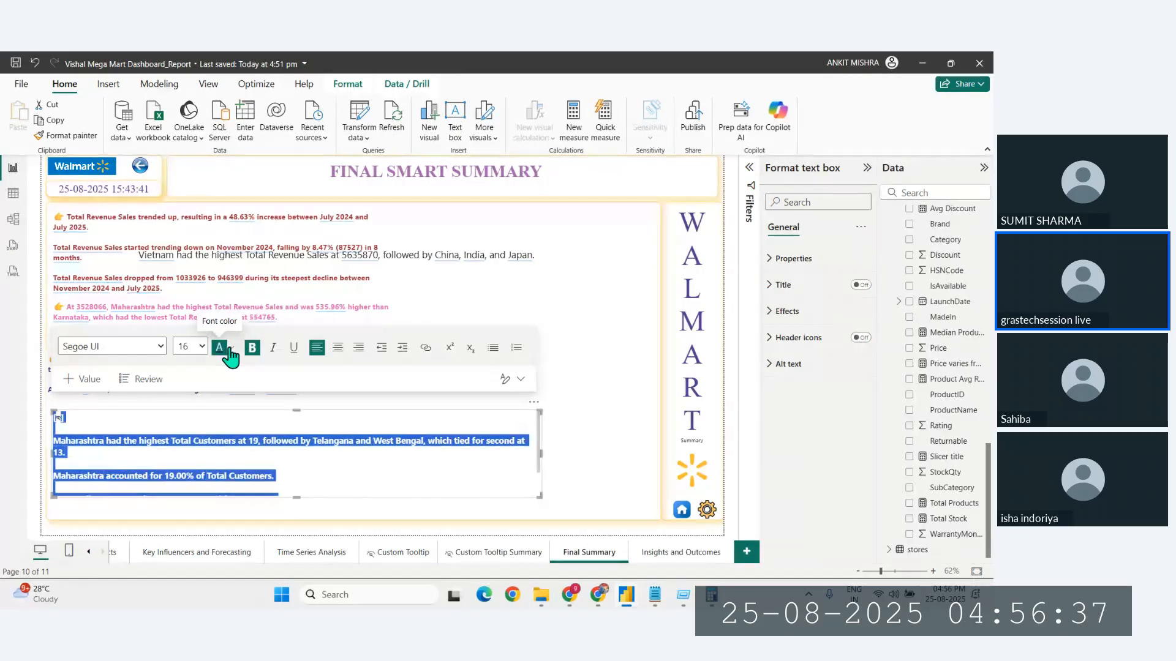
click(231, 347)
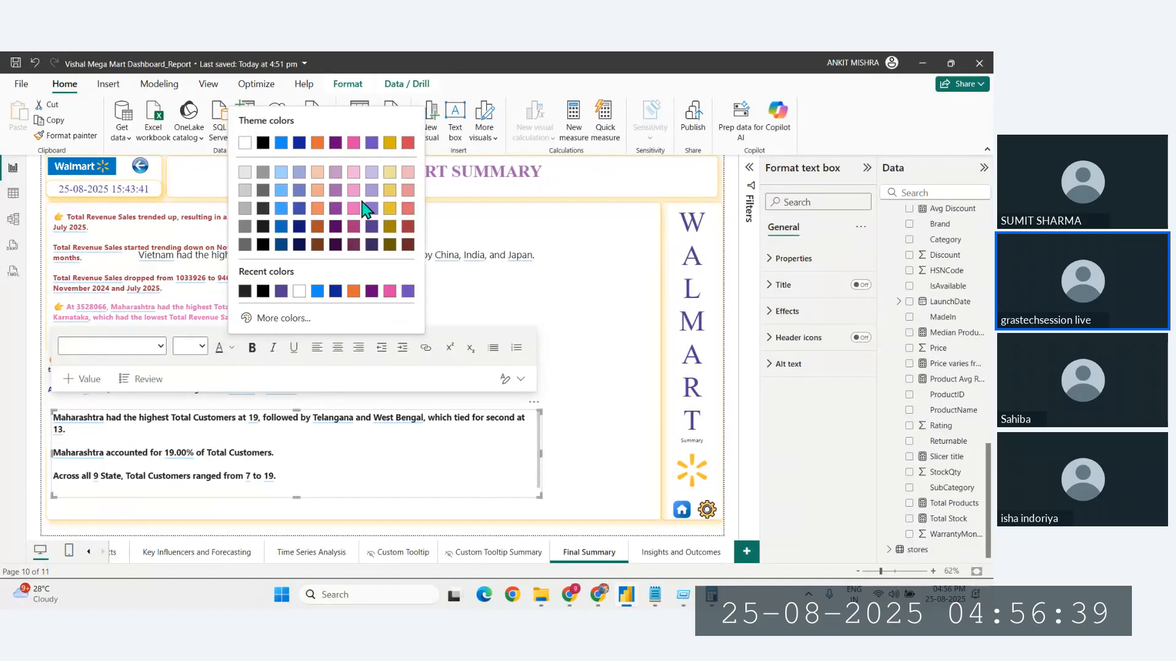
click(335, 208)
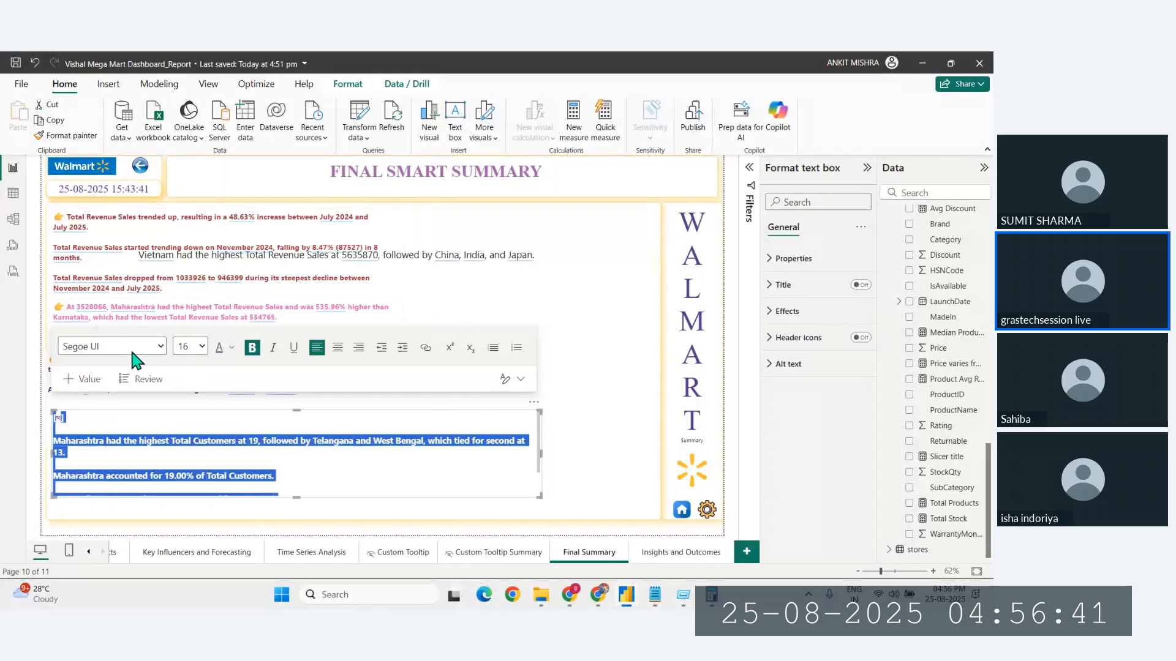
click(202, 347)
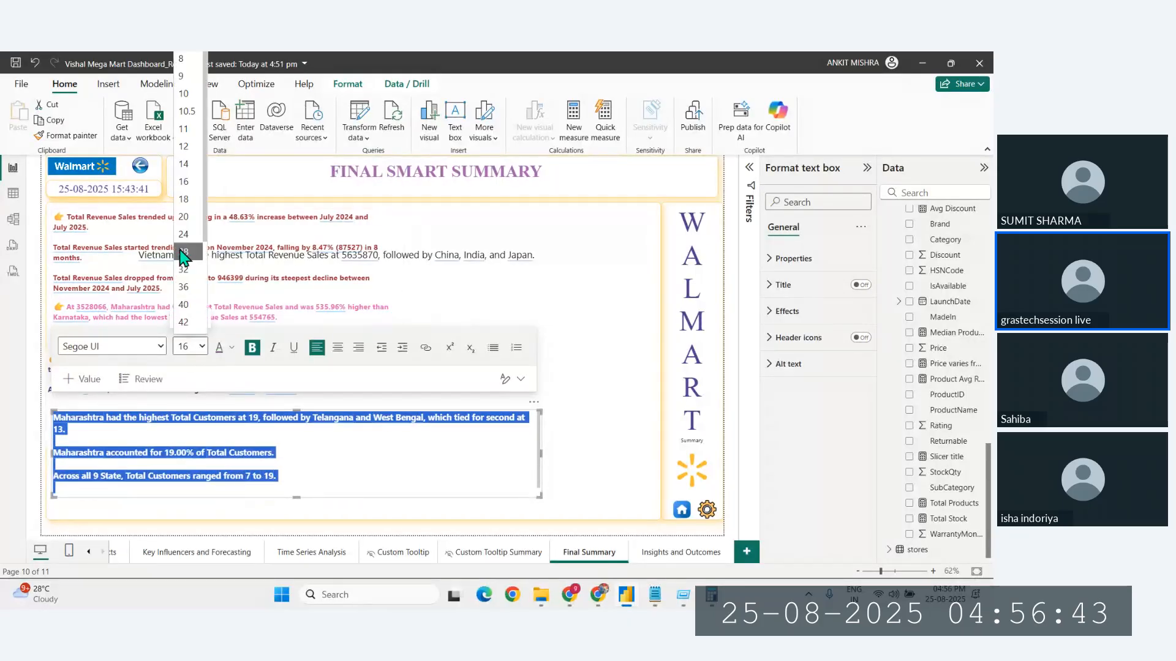
click(183, 169)
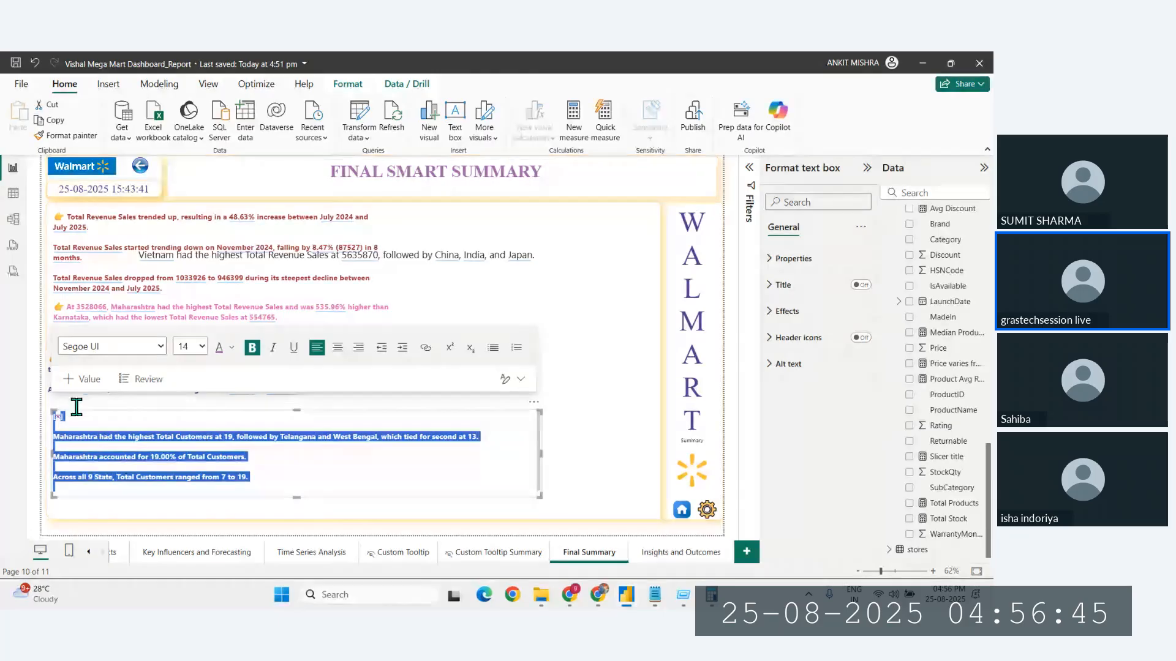
Step: Insert a right-pointing hand emoji directly before the first sentence of the Total Customers summary, on the same line
click(83, 452)
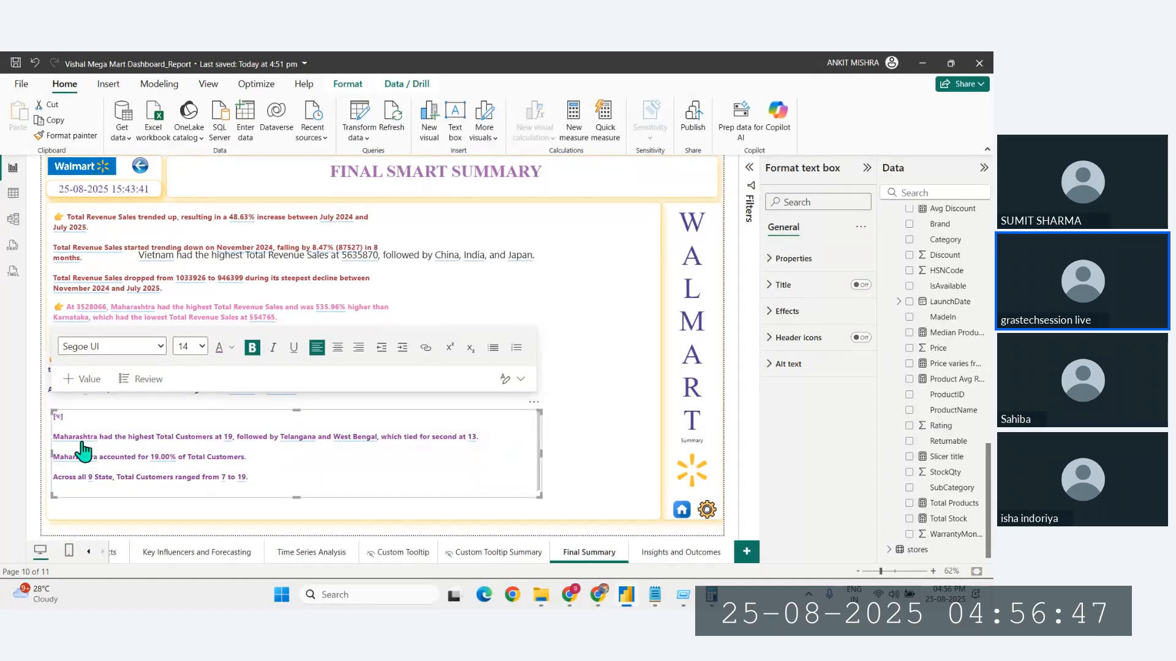
key(BackSpace)
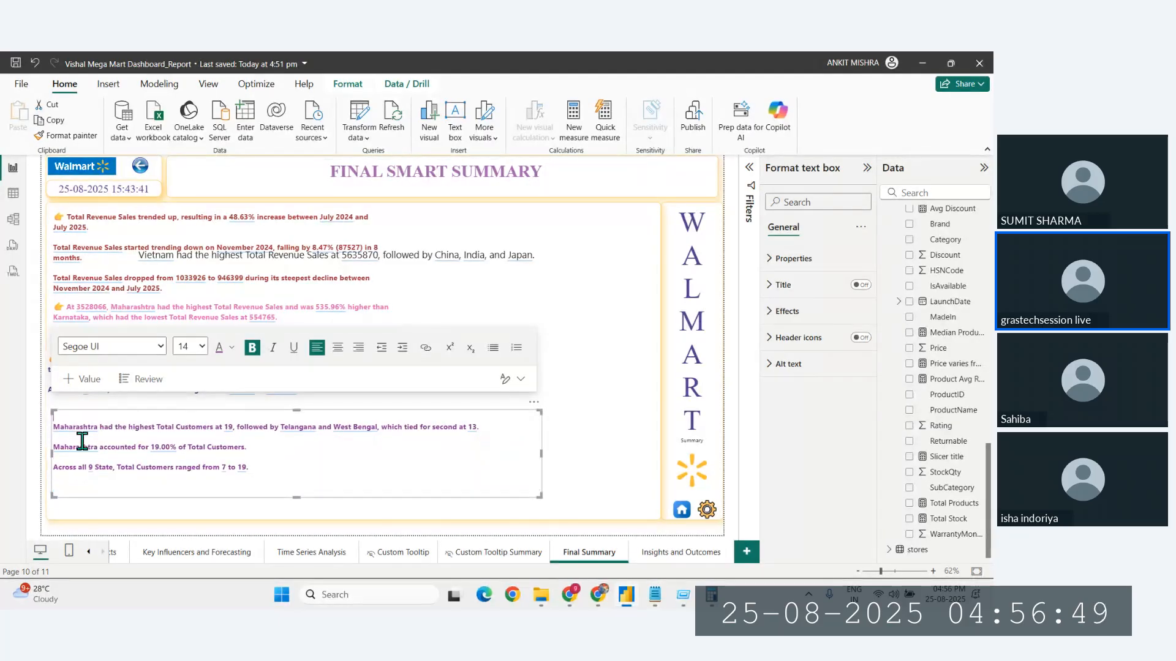
key(super+period)
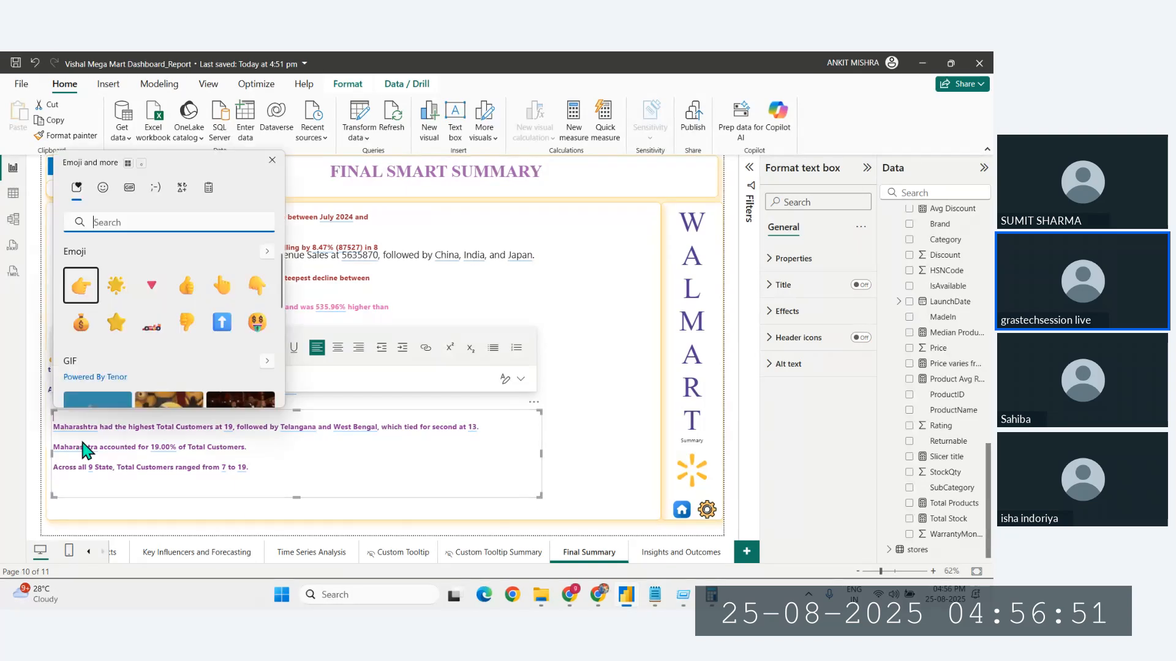
key(Return)
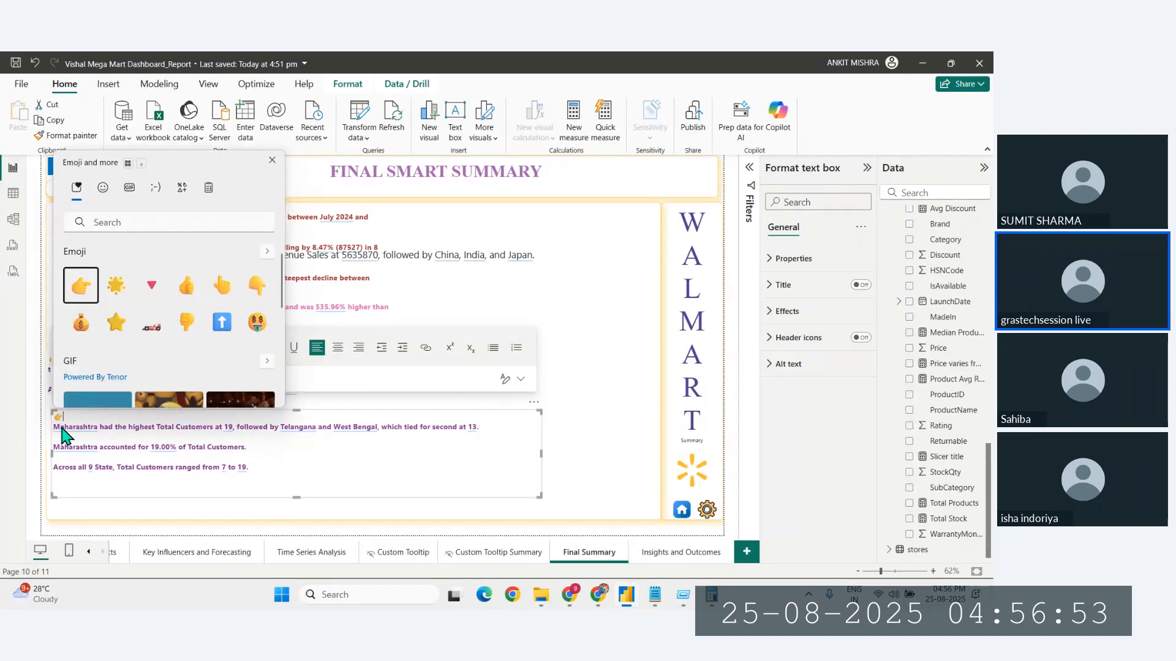
key(Down)
key(Down)
key(Up)
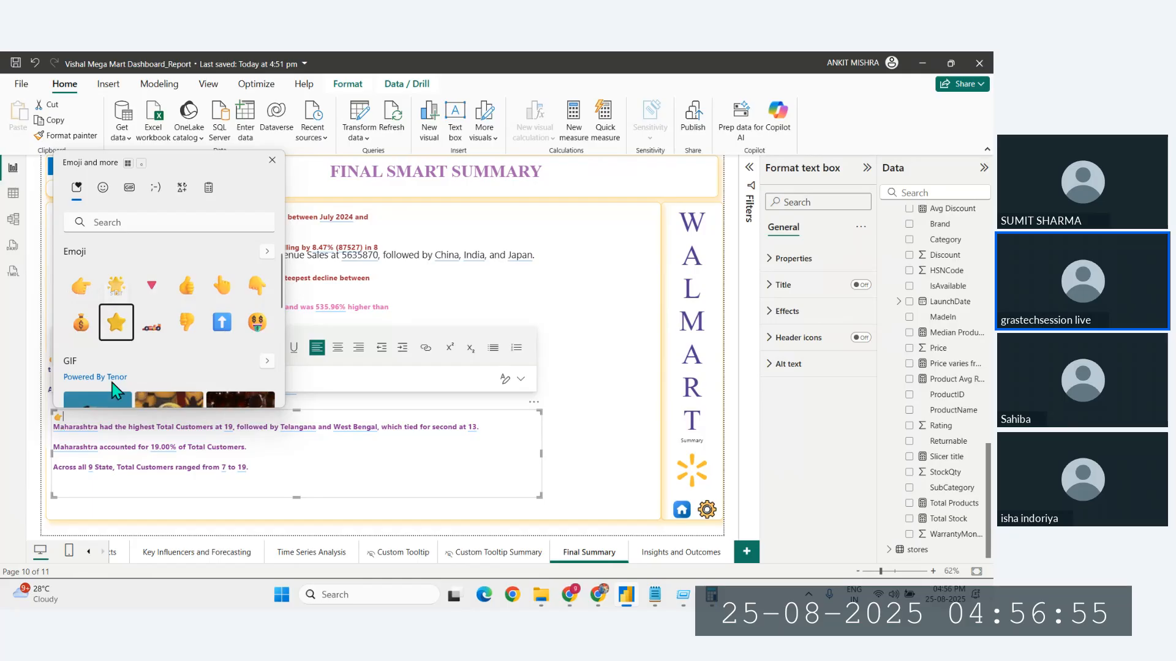
click(272, 160)
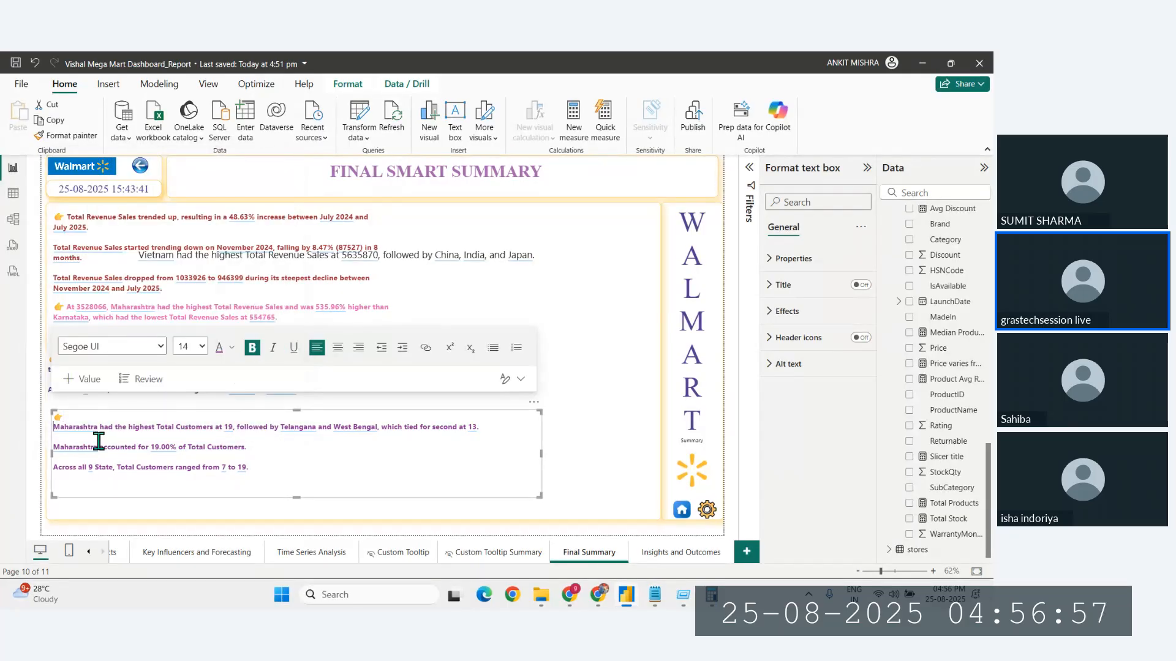
key(BackSpace)
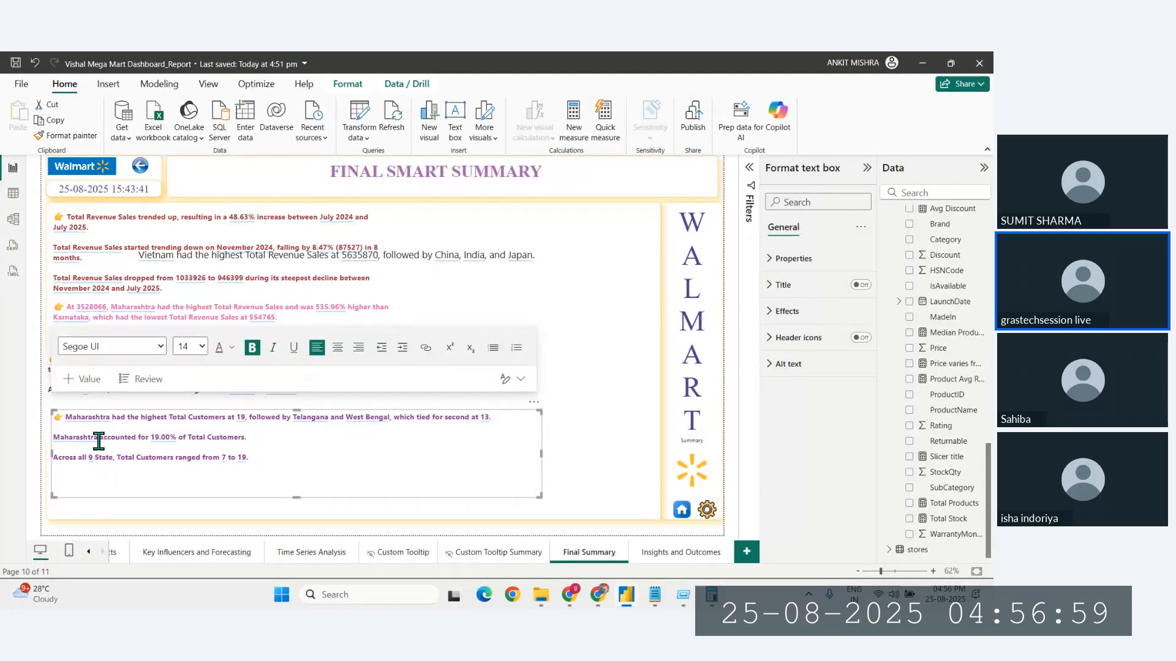
click(295, 540)
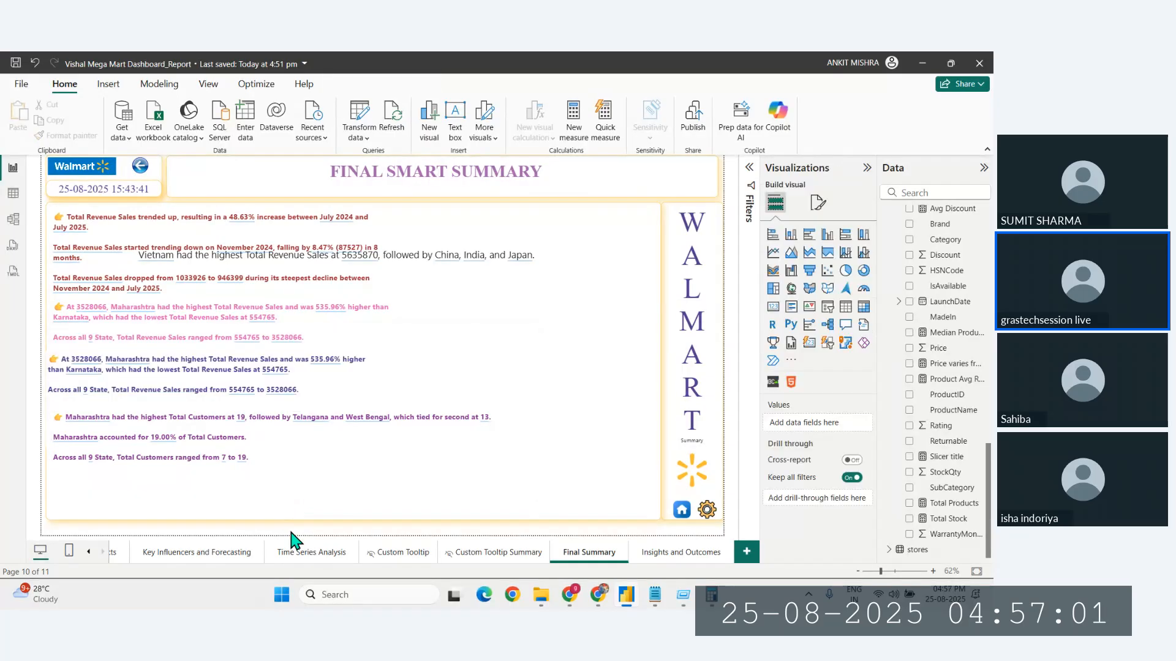
Step: Set the pointing-hand emoji at the start of the Total Customers summary to size 16
click(294, 466)
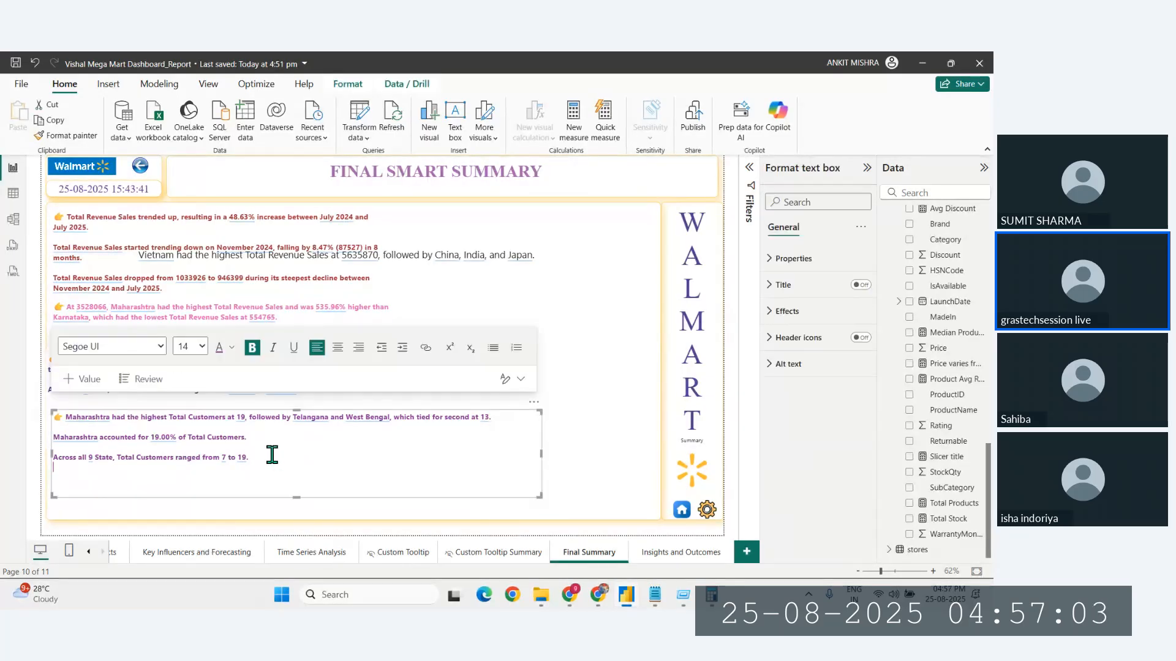
triple_click(239, 454)
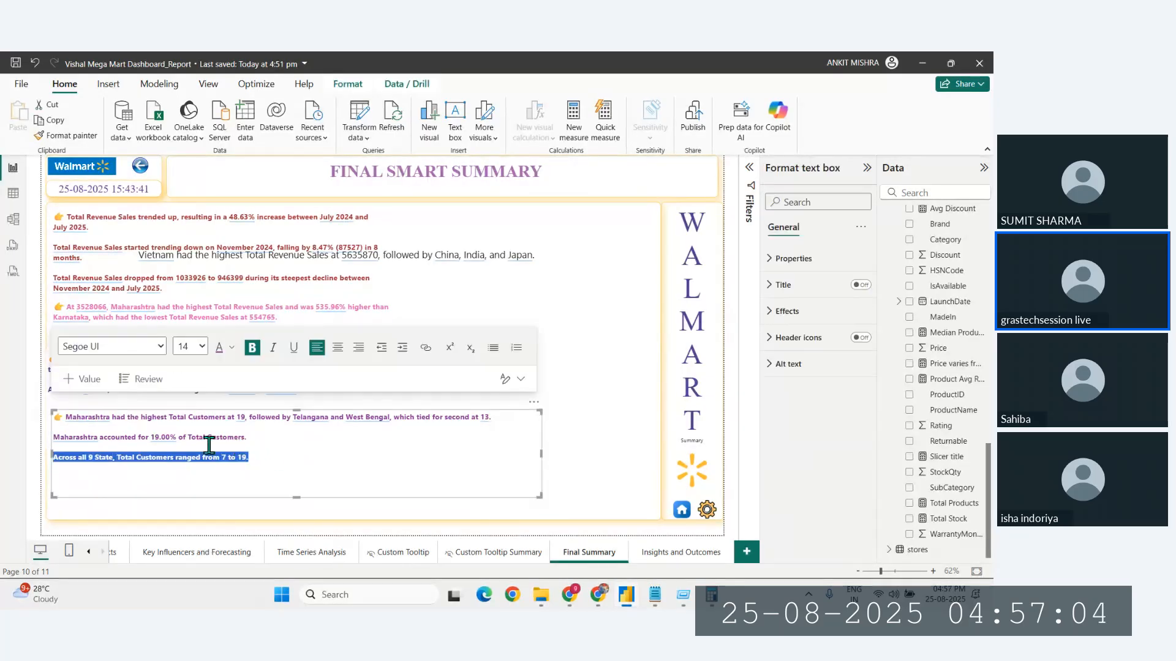
click(63, 415)
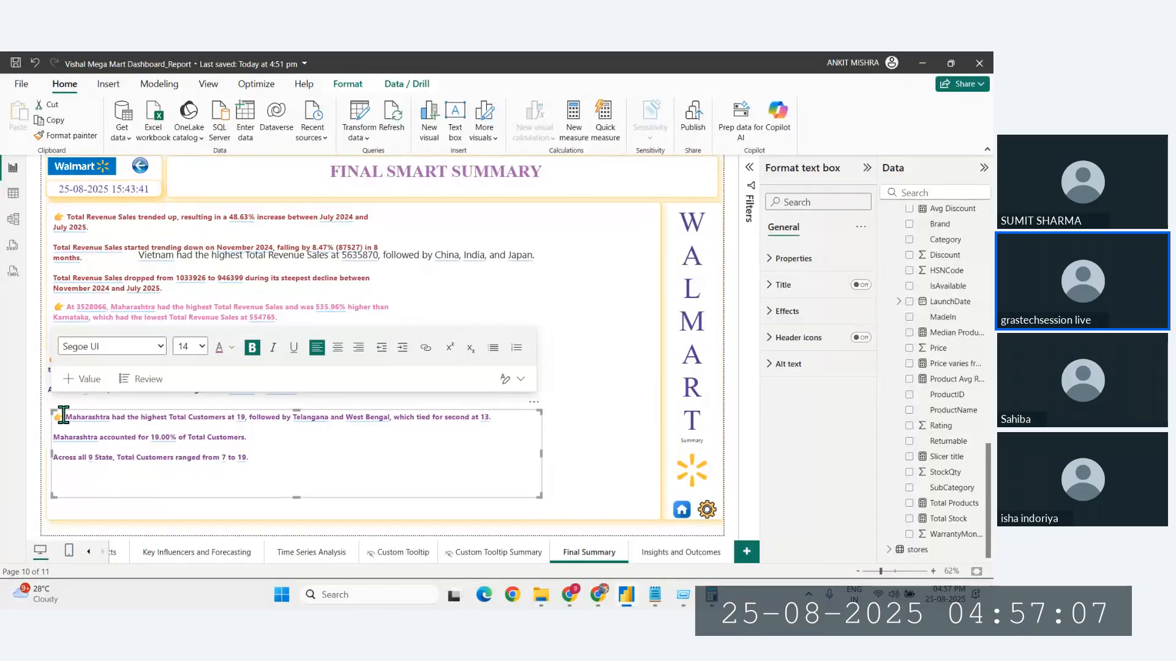
click(204, 349)
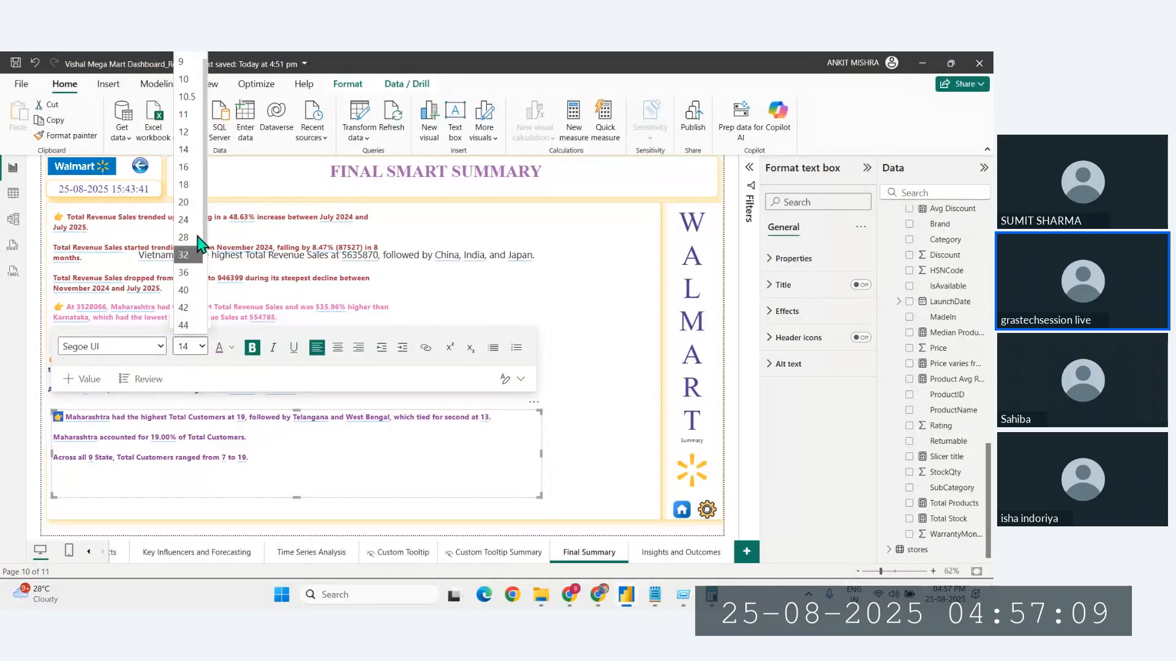
click(188, 171)
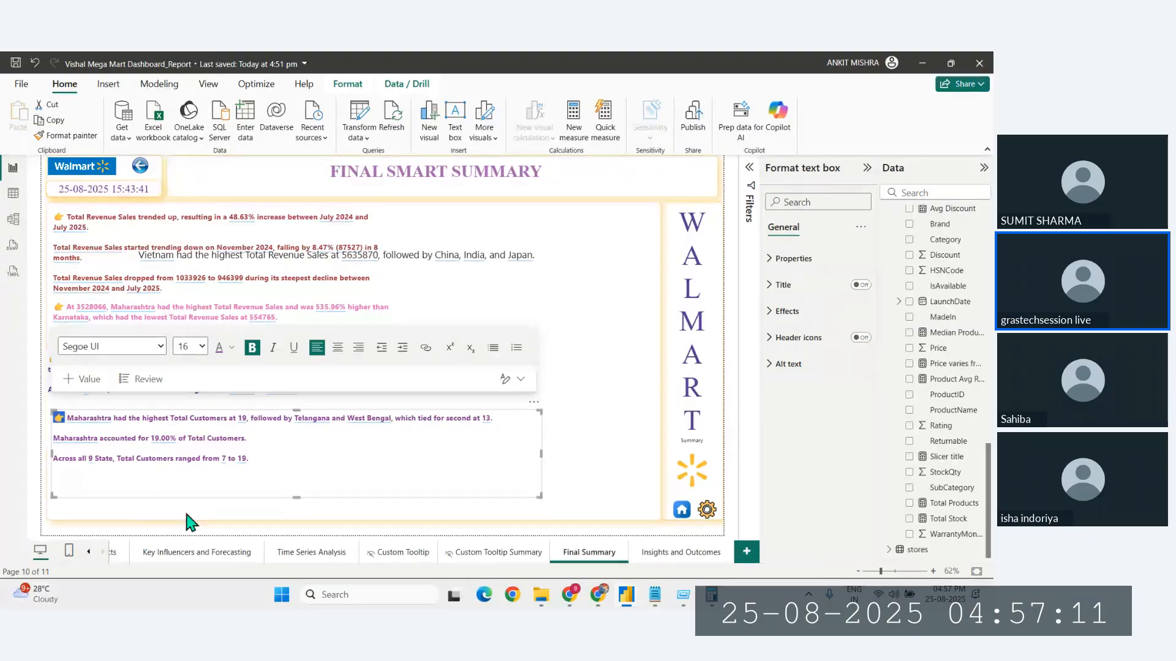
click(187, 529)
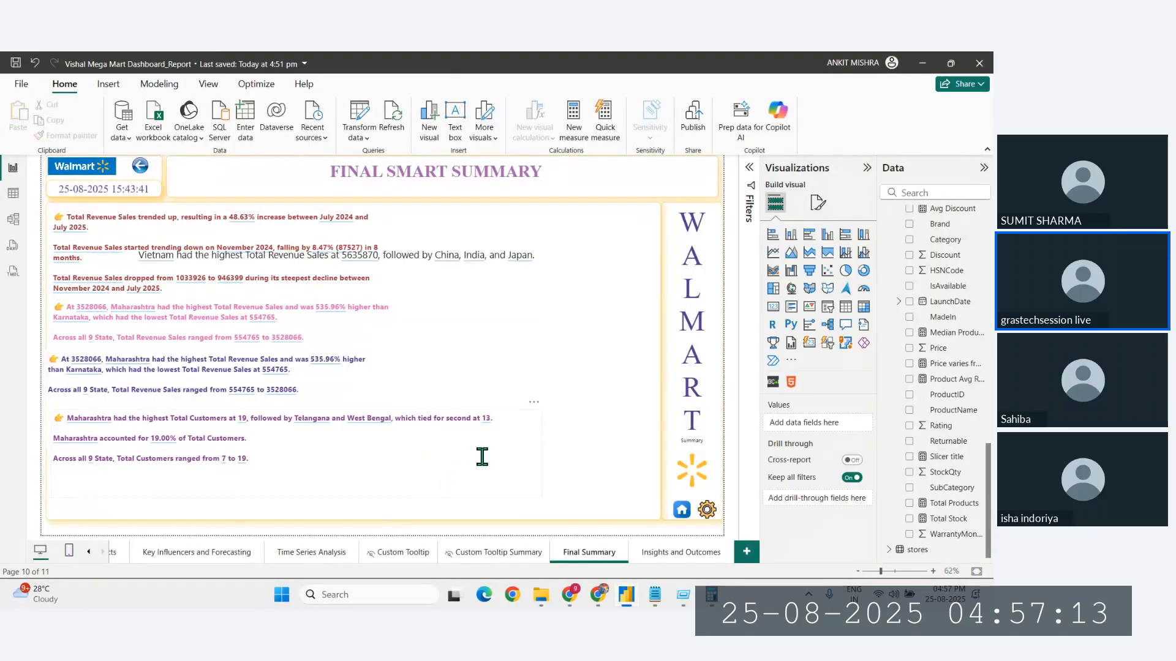
Step: Narrow the Total Customers text box to about the width of the blue summary and extend its height slightly downward
click(539, 450)
drag(543, 447, 384, 487)
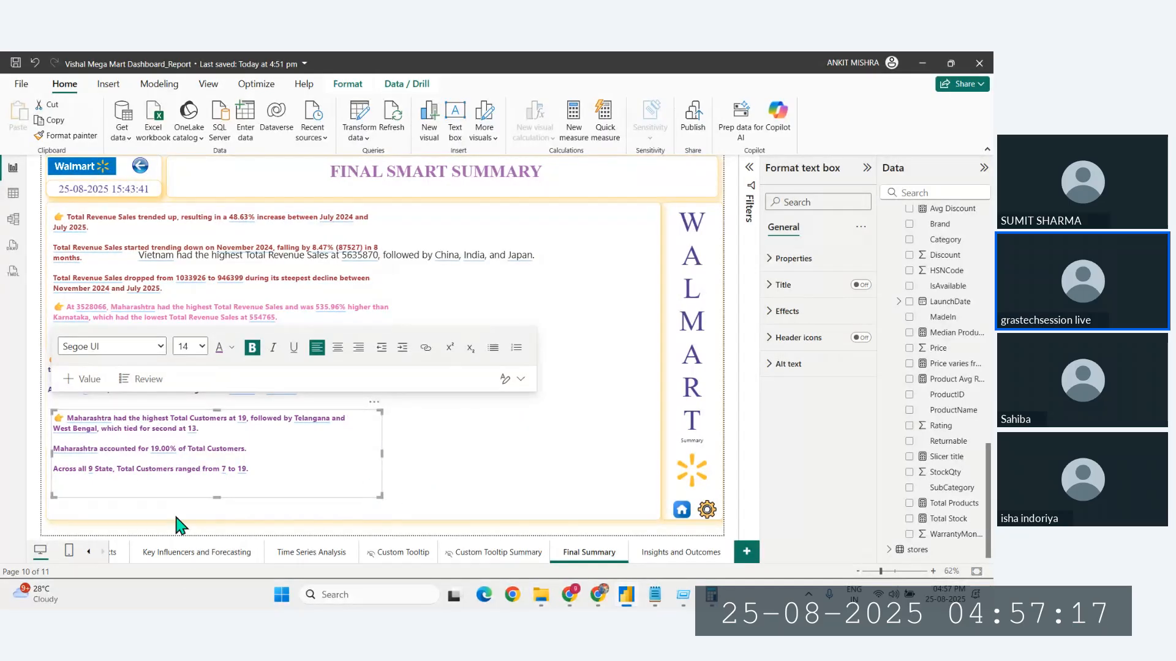
mouse_move(218, 498)
mouse_down()
mouse_move(219, 523)
mouse_move(218, 506)
mouse_up()
click(251, 534)
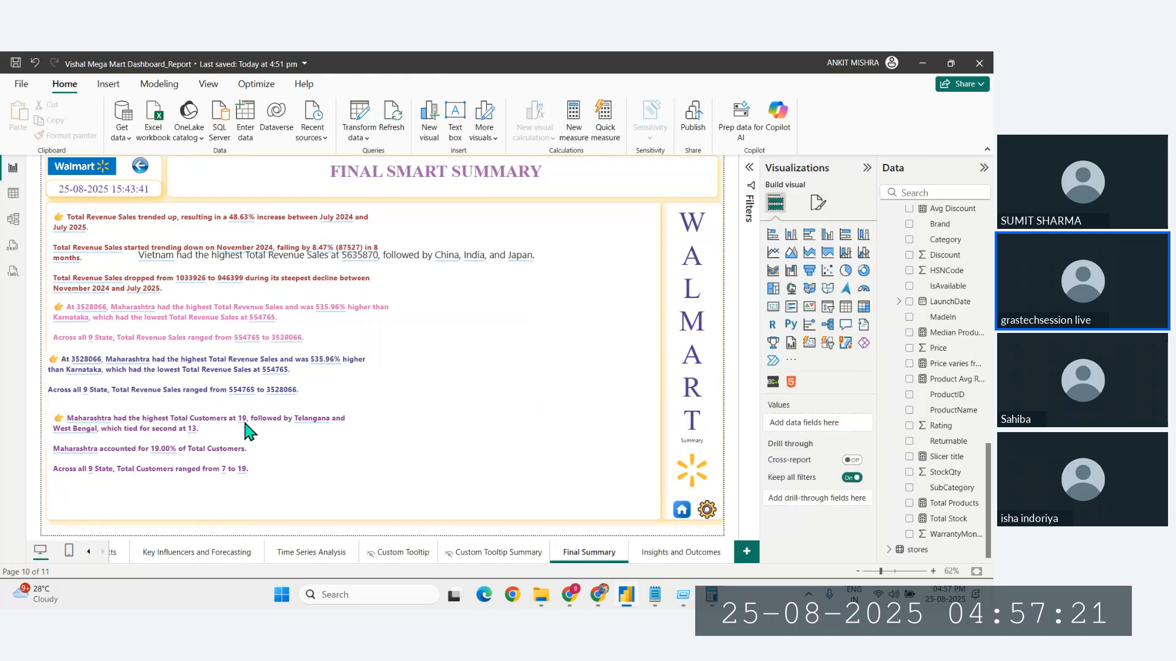
Step: Narrow the Vietnam revenue text box to the right of the red summary, and remove it from the page
click(454, 262)
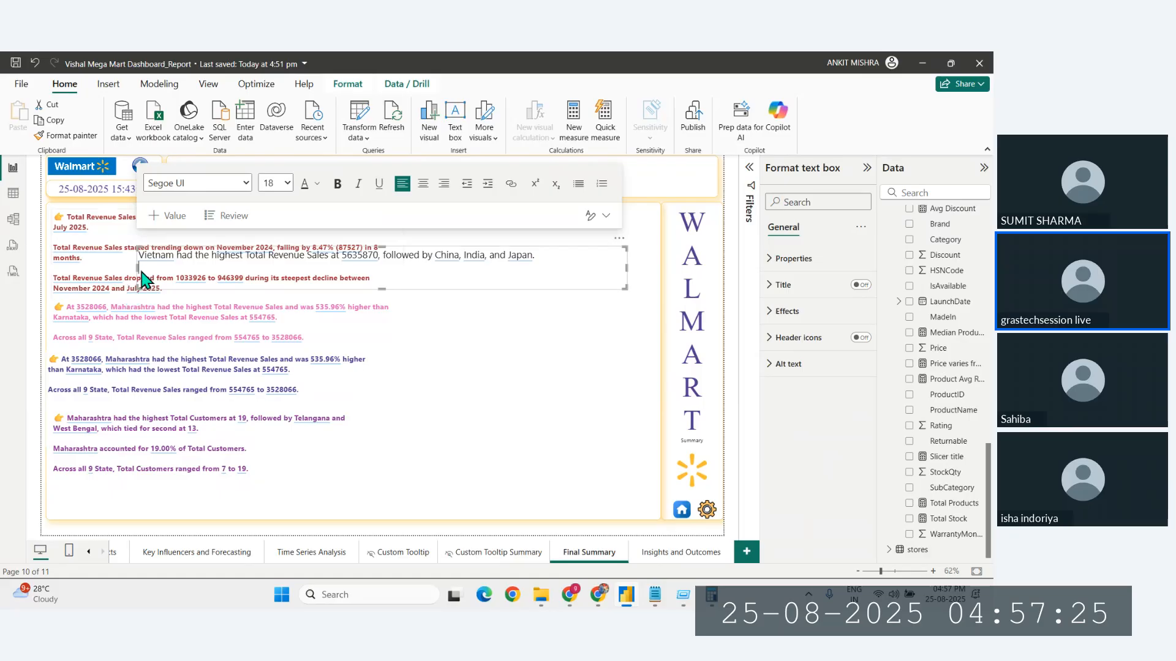
drag(141, 273, 396, 293)
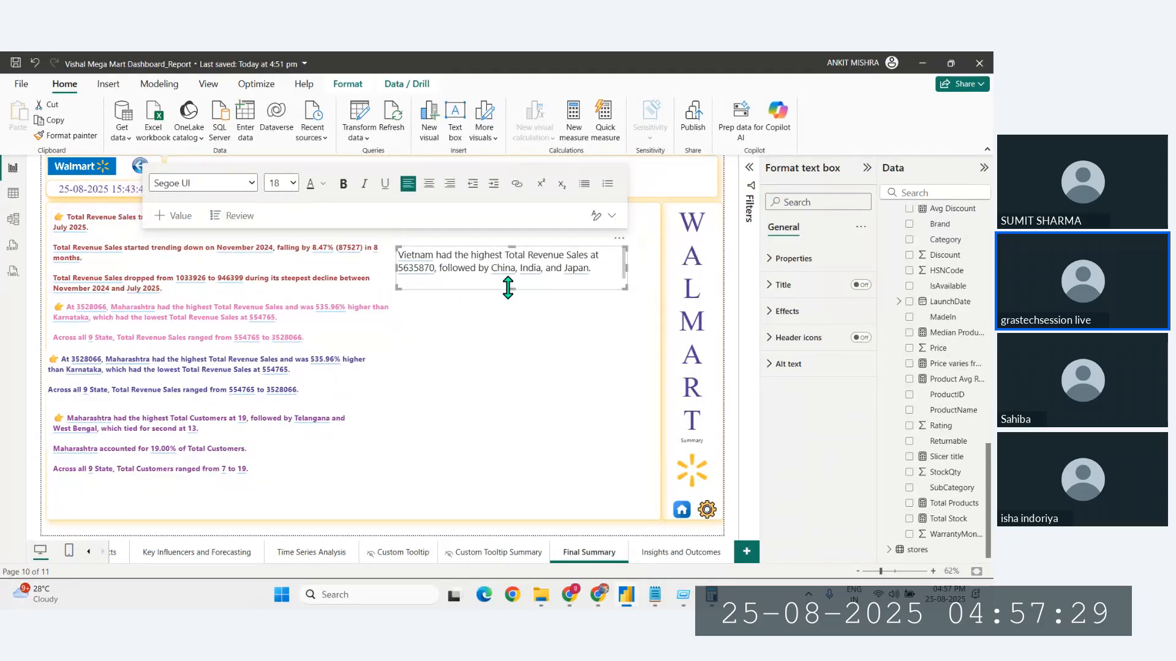
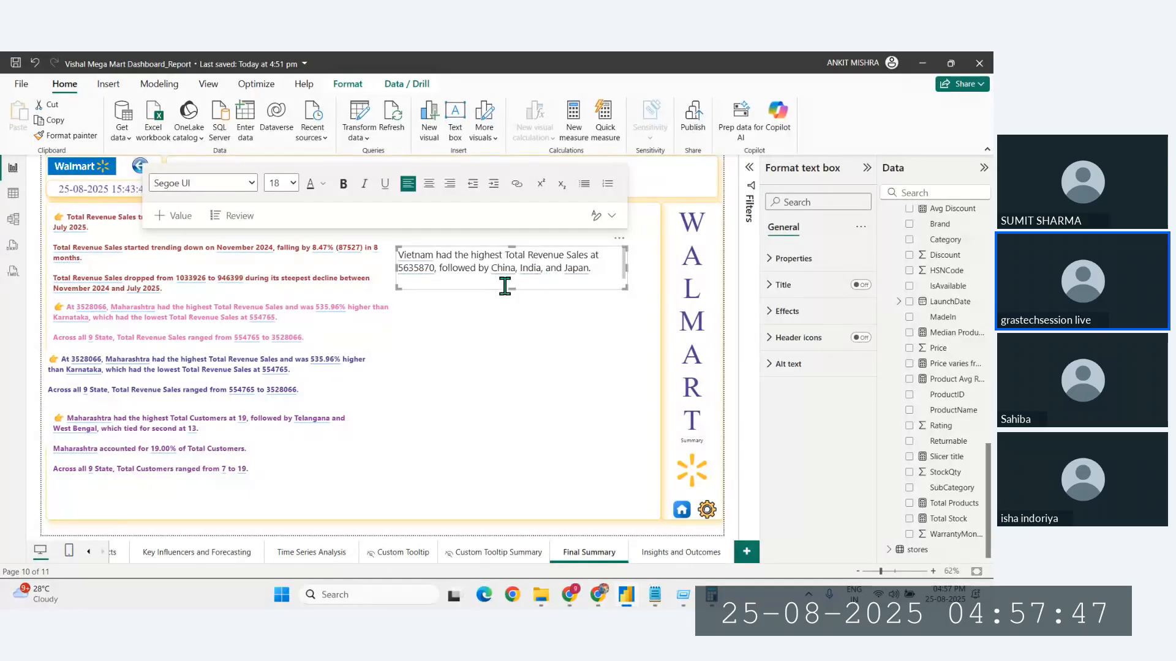
click(619, 239)
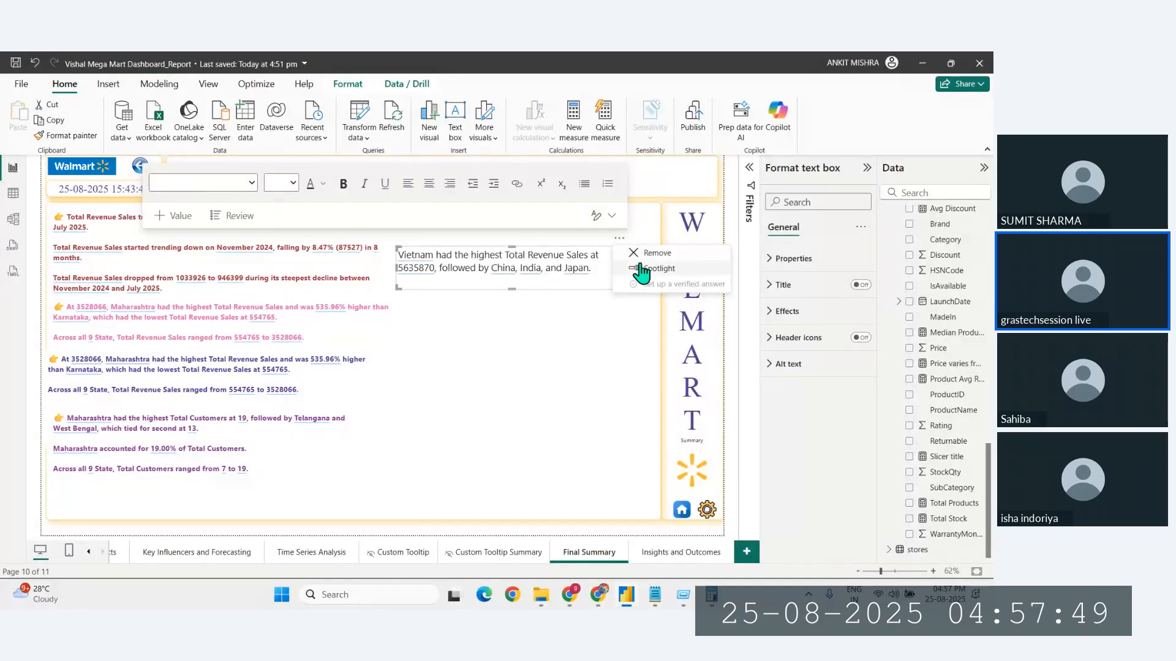
click(655, 253)
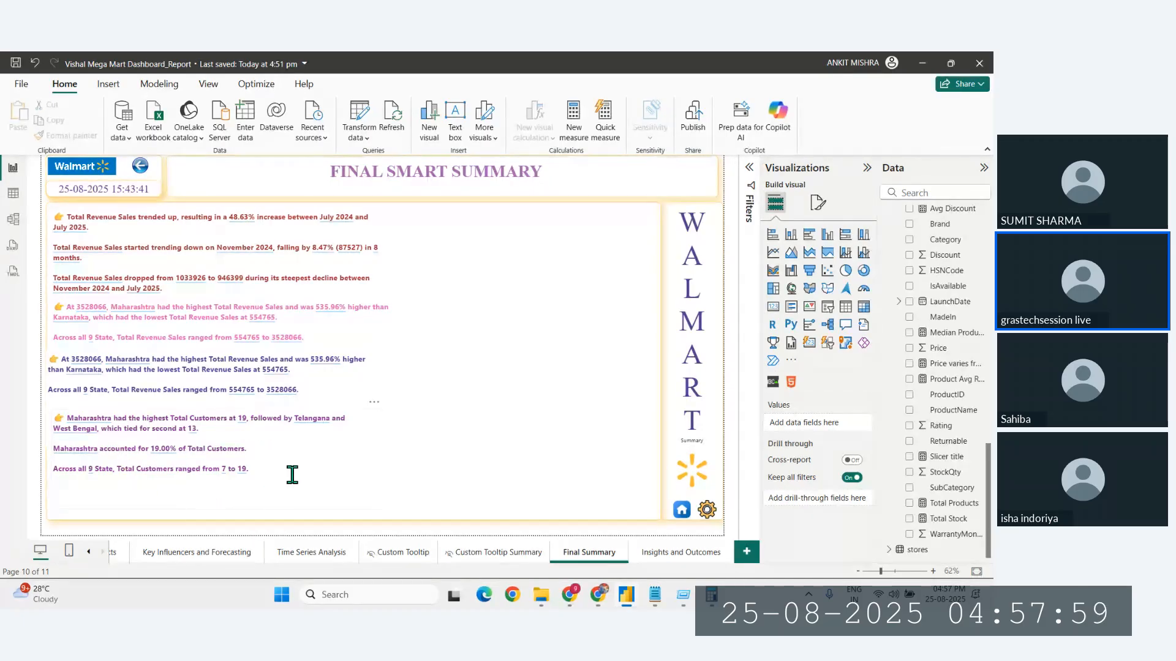
Step: Nudge the Total Customers text box slightly left, and distribute the red, pink, blue and purple summary text boxes vertically
drag(372, 404, 368, 403)
click(300, 538)
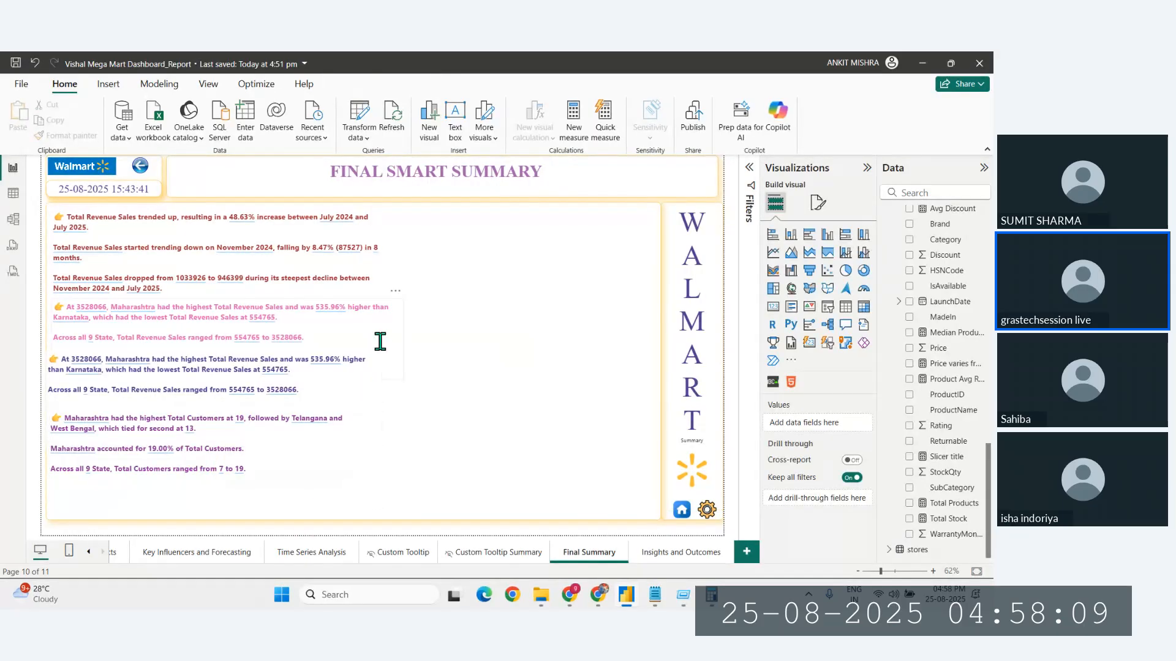
click(359, 459)
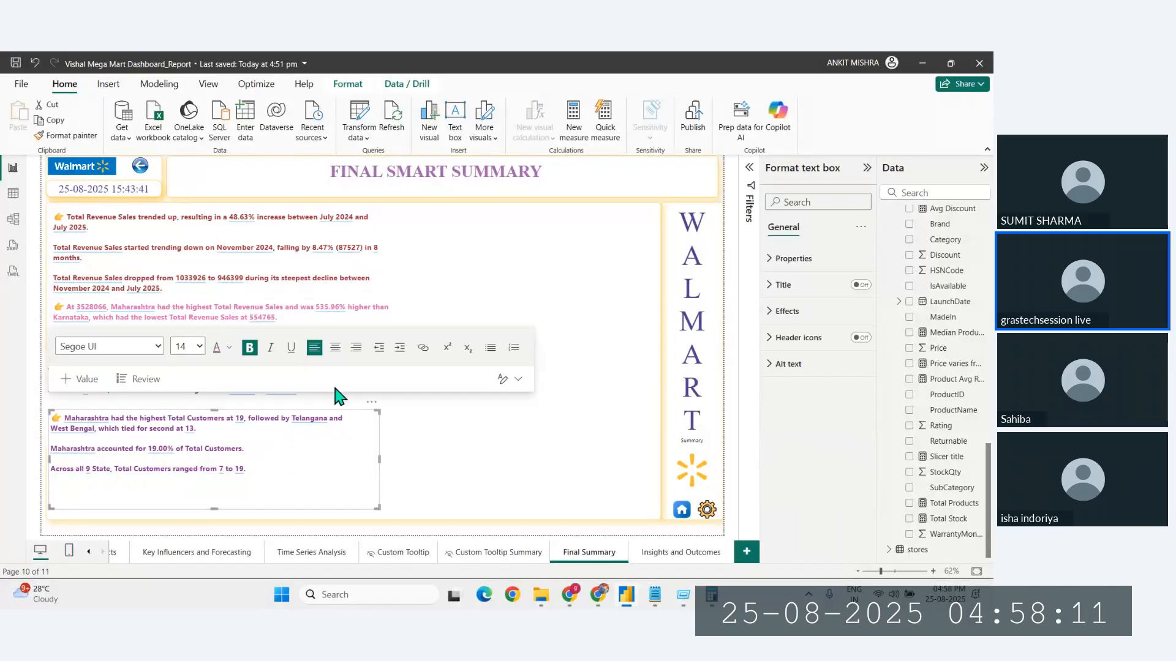
ctrl+click(336, 398)
ctrl+click(341, 319)
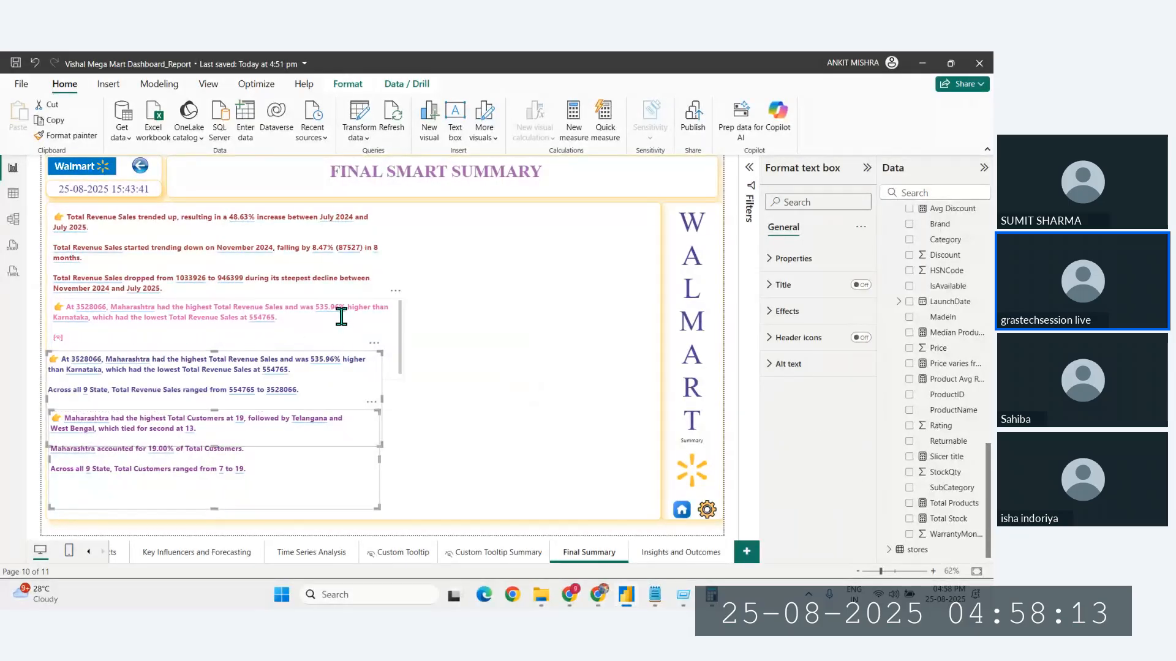
ctrl+click(340, 289)
click(347, 84)
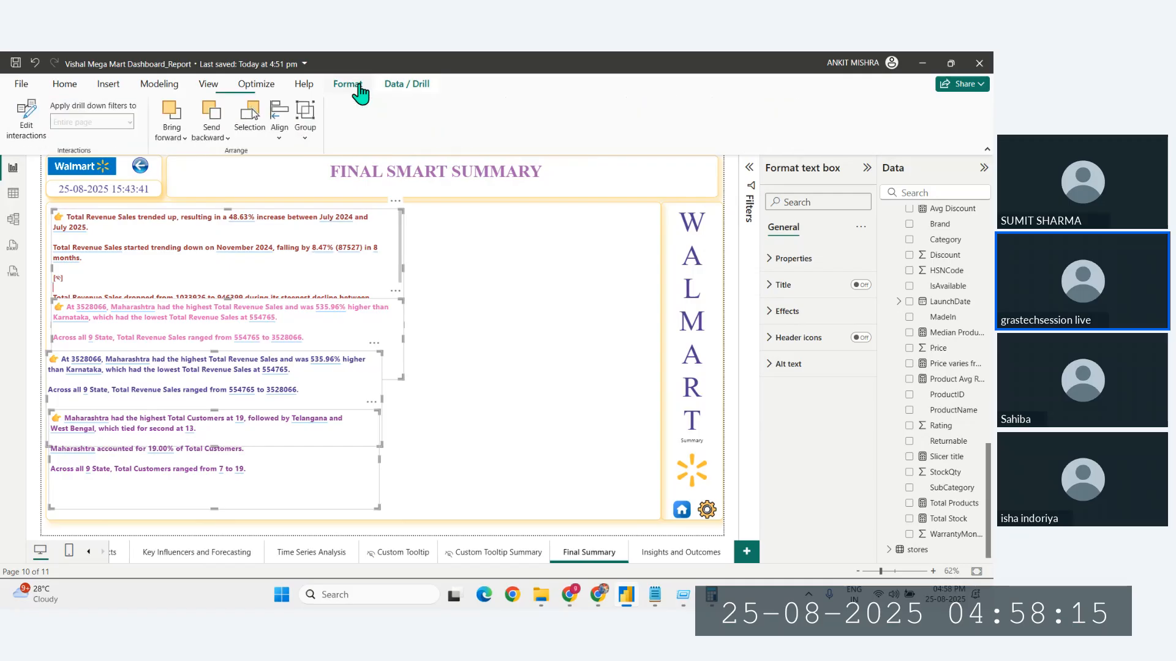
click(279, 132)
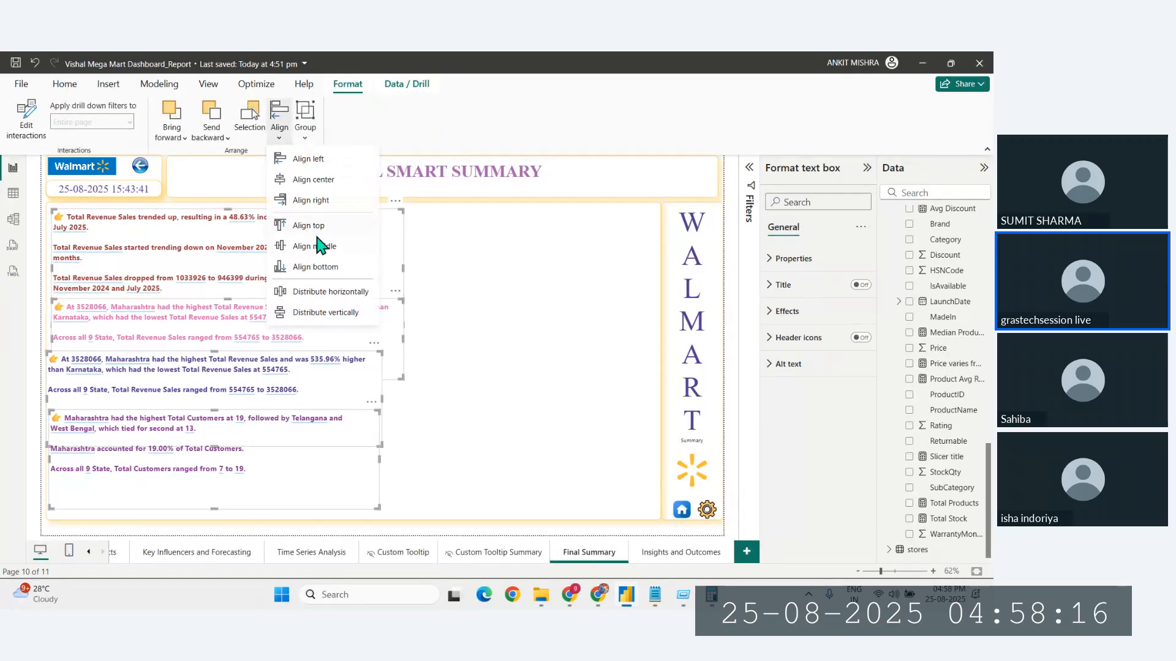
click(324, 312)
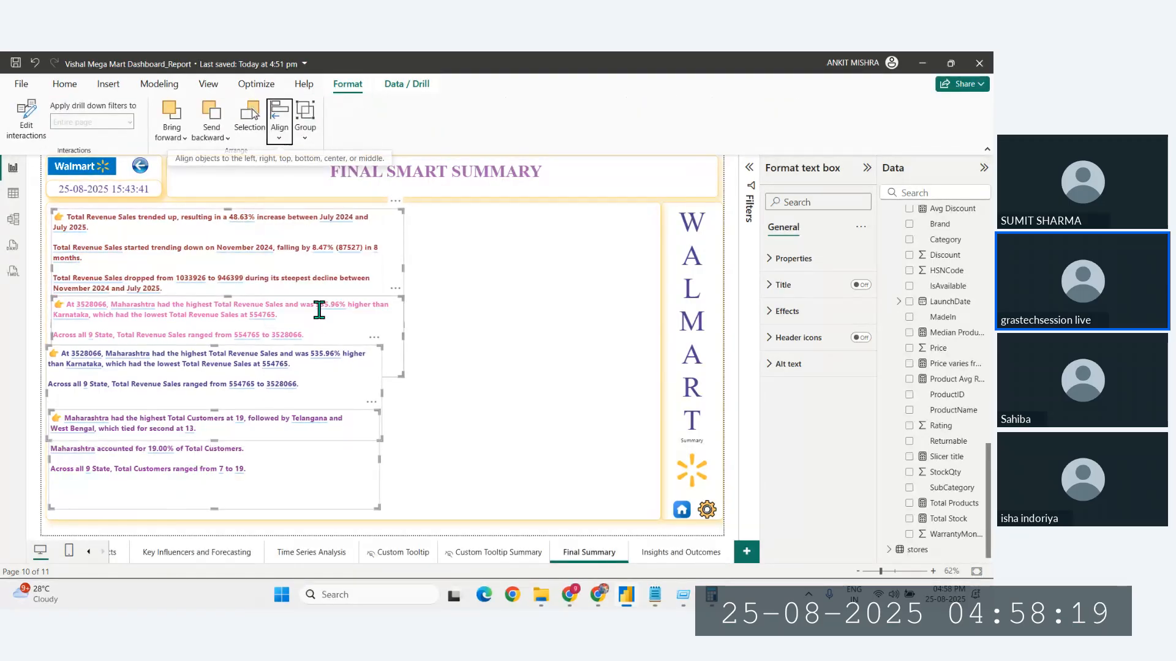
Step: Distribute the four selected summary text boxes horizontally and vertically, and shift them together slightly right and down
click(279, 126)
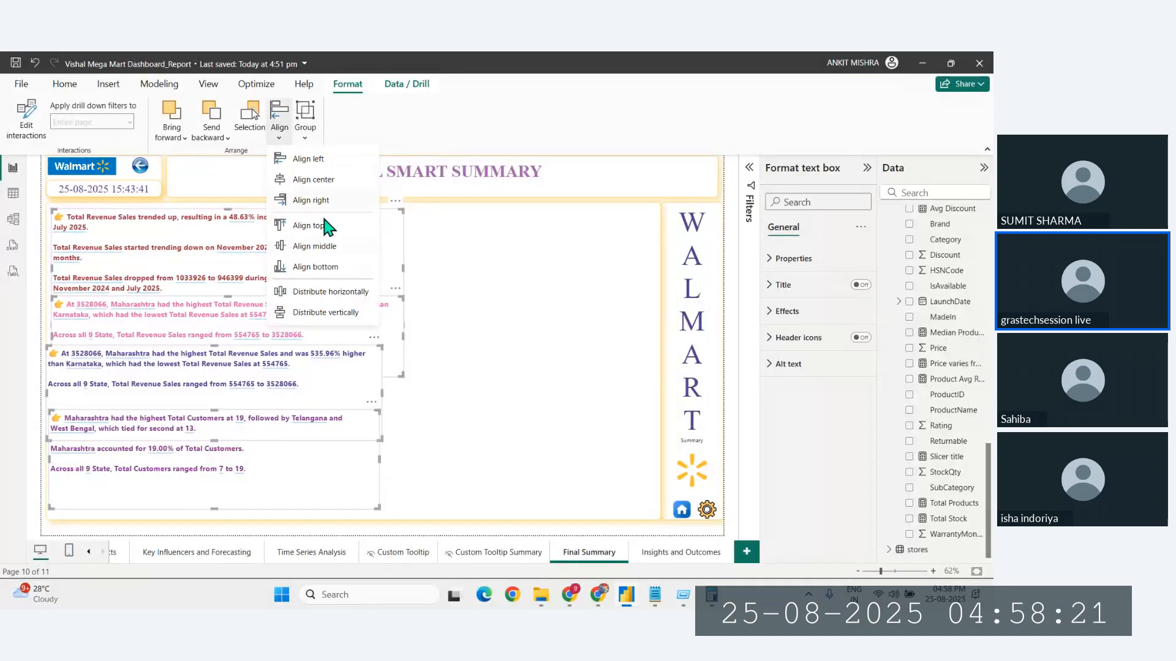
click(333, 294)
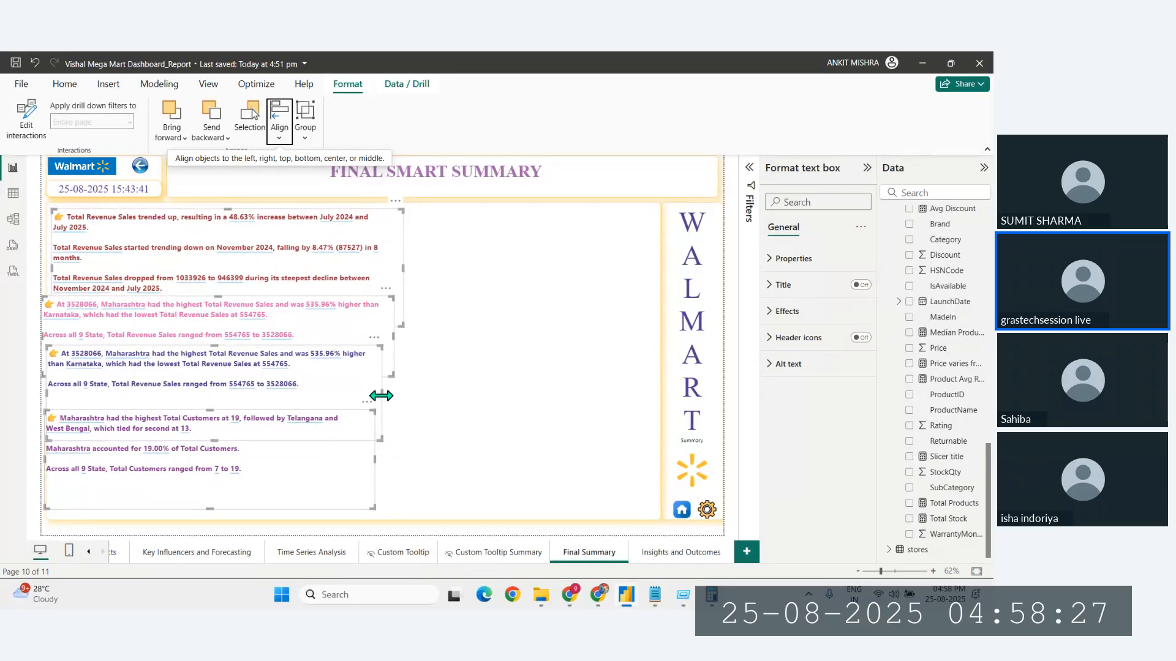
click(279, 125)
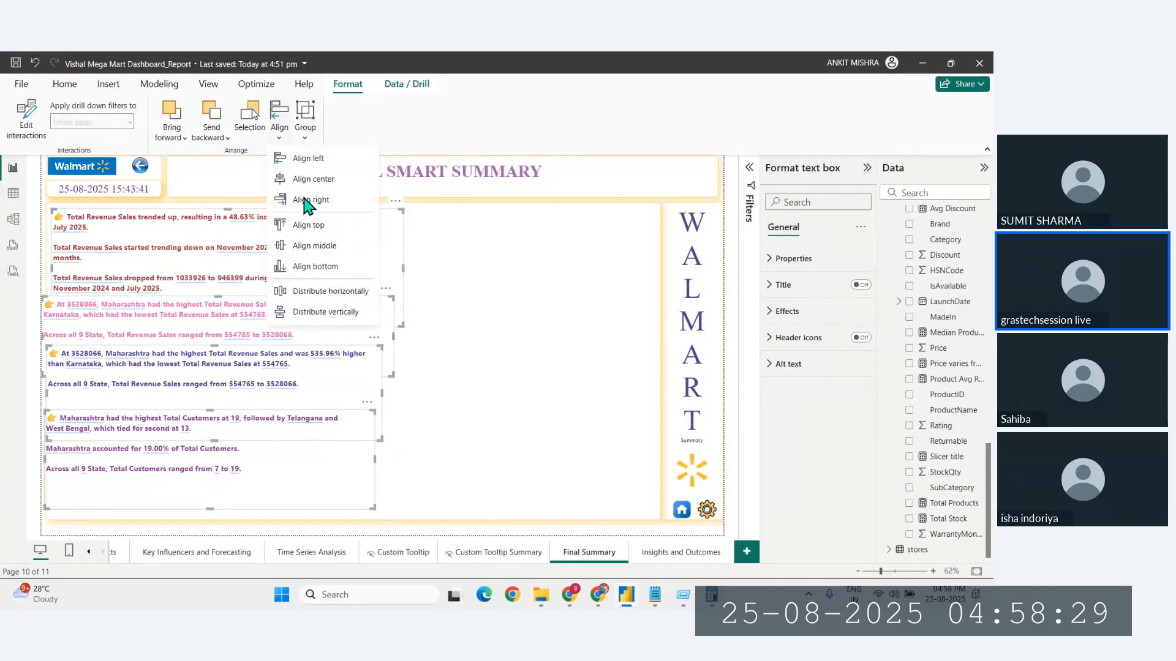
click(300, 314)
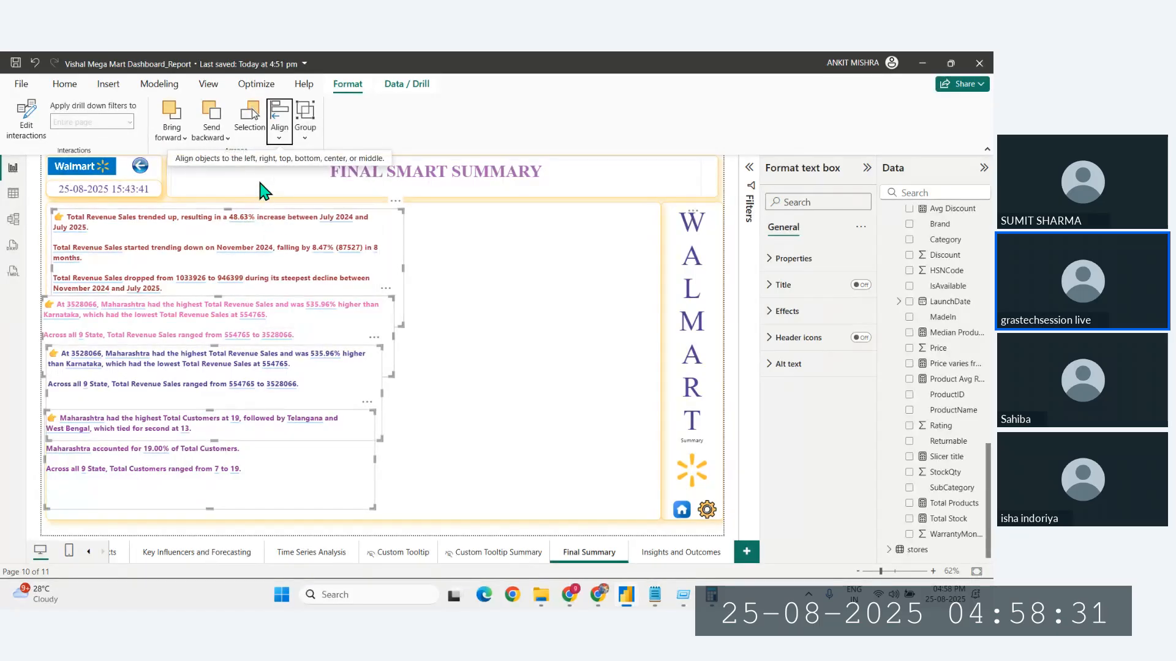
drag(387, 289, 394, 292)
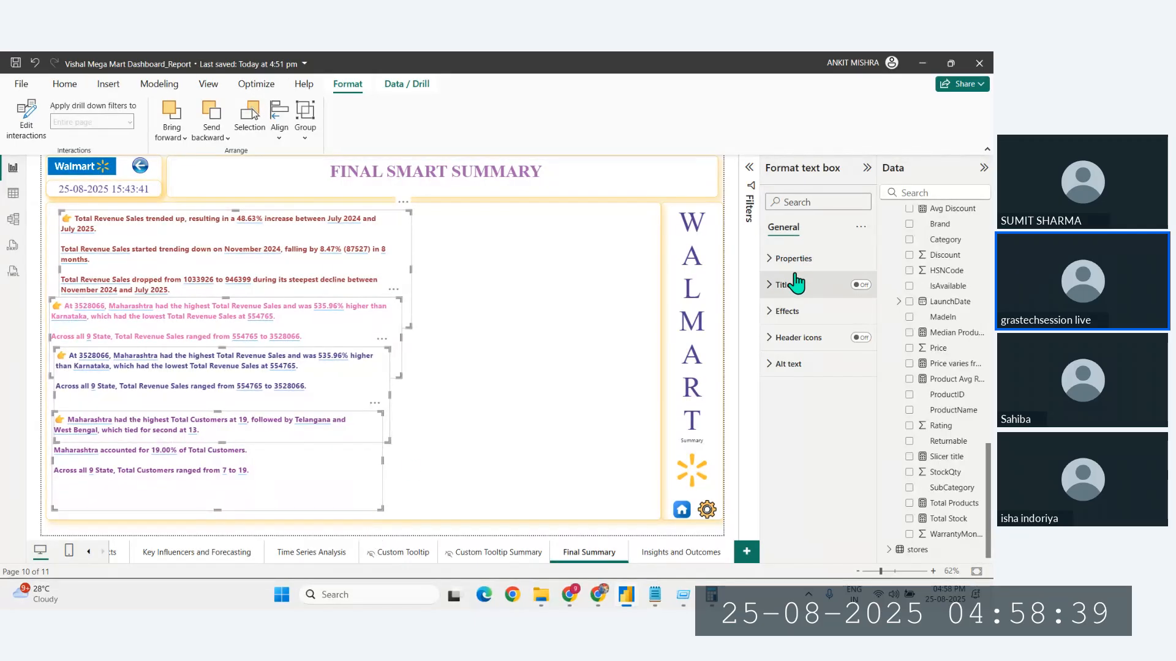
Step: Turn on the visual border for all four selected summary text boxes
click(784, 310)
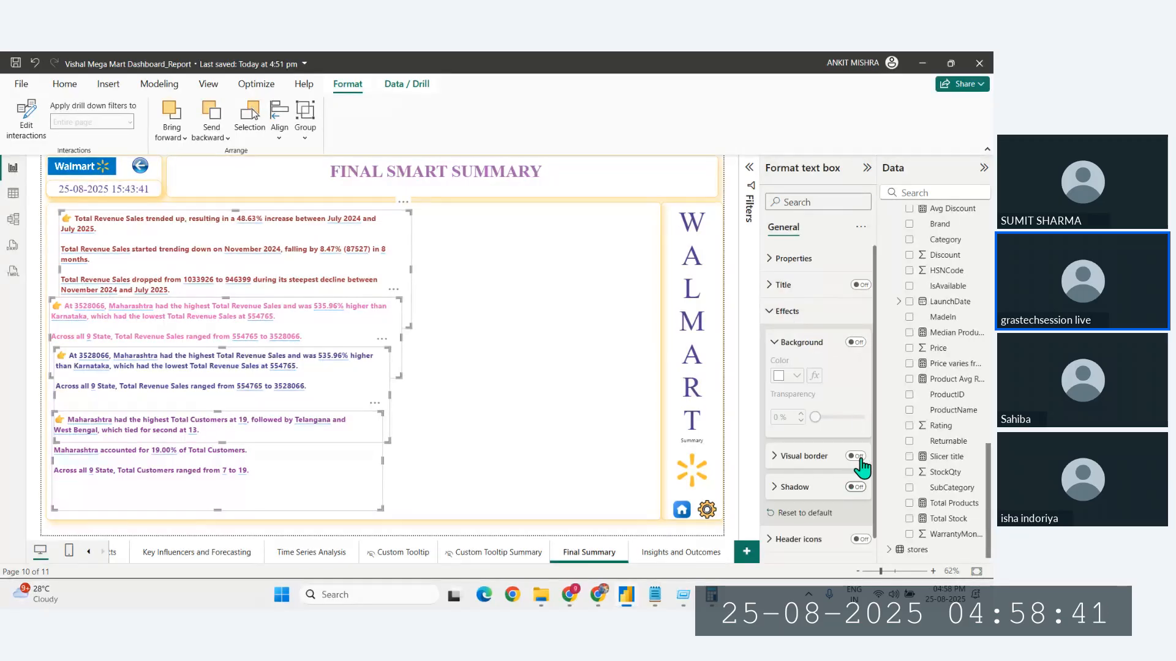
click(460, 533)
click(364, 463)
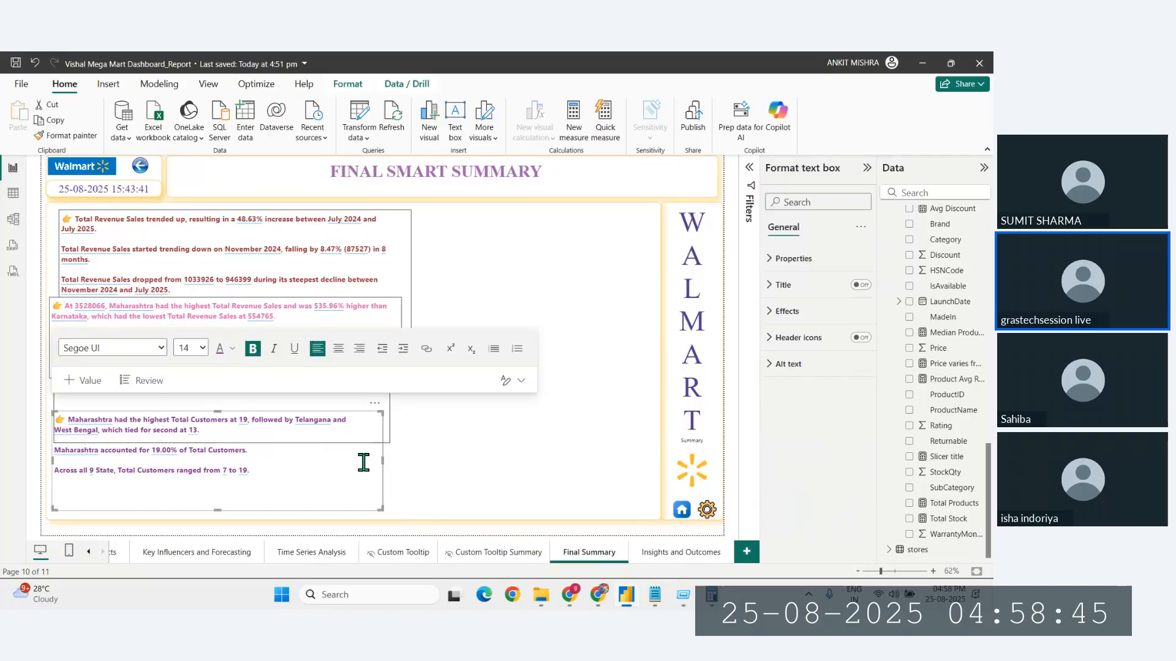
click(394, 265)
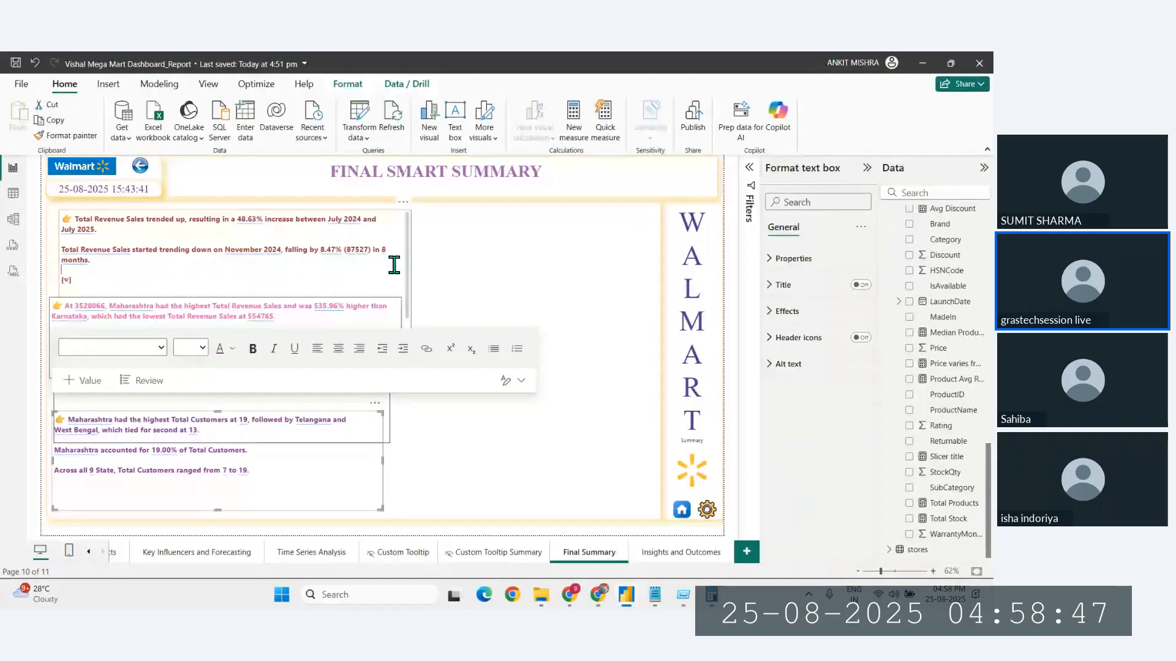
click(376, 521)
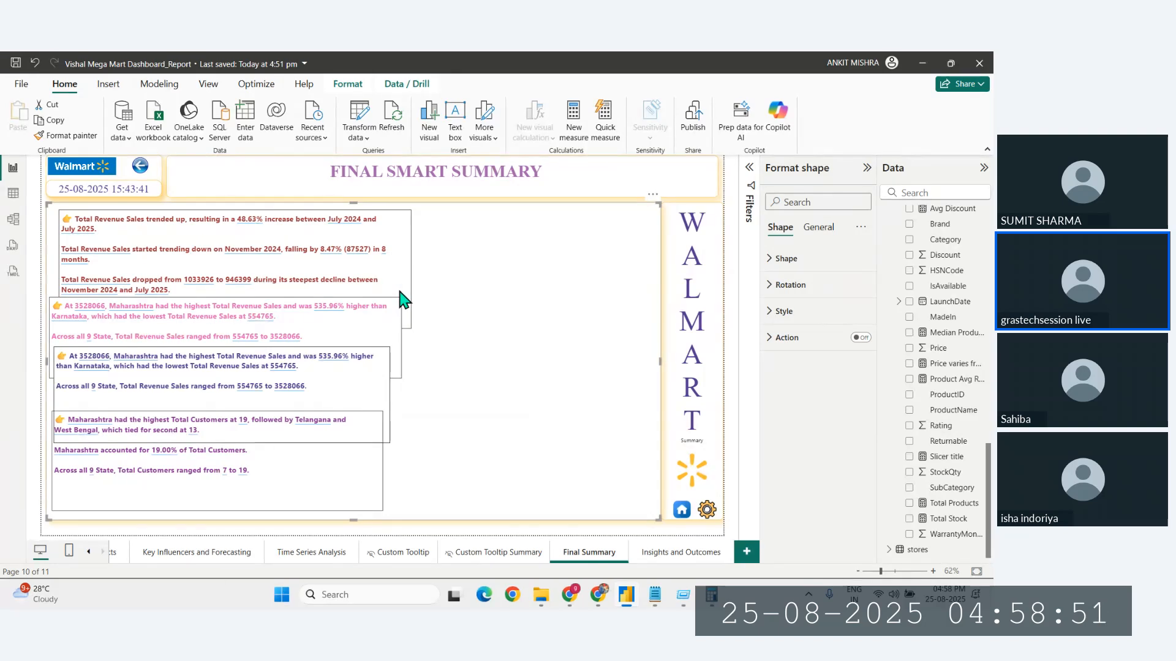
Step: Resize the pink Maharashtra revenue text box so both side edges line up with the red summary above it
click(395, 330)
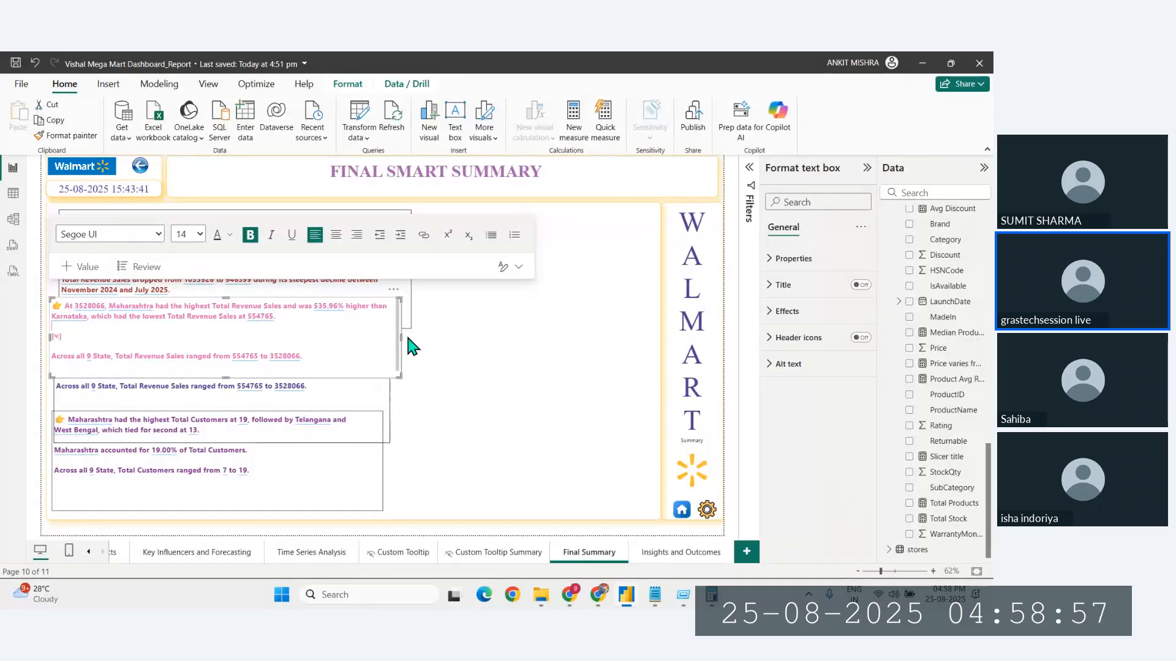
drag(408, 338, 412, 345)
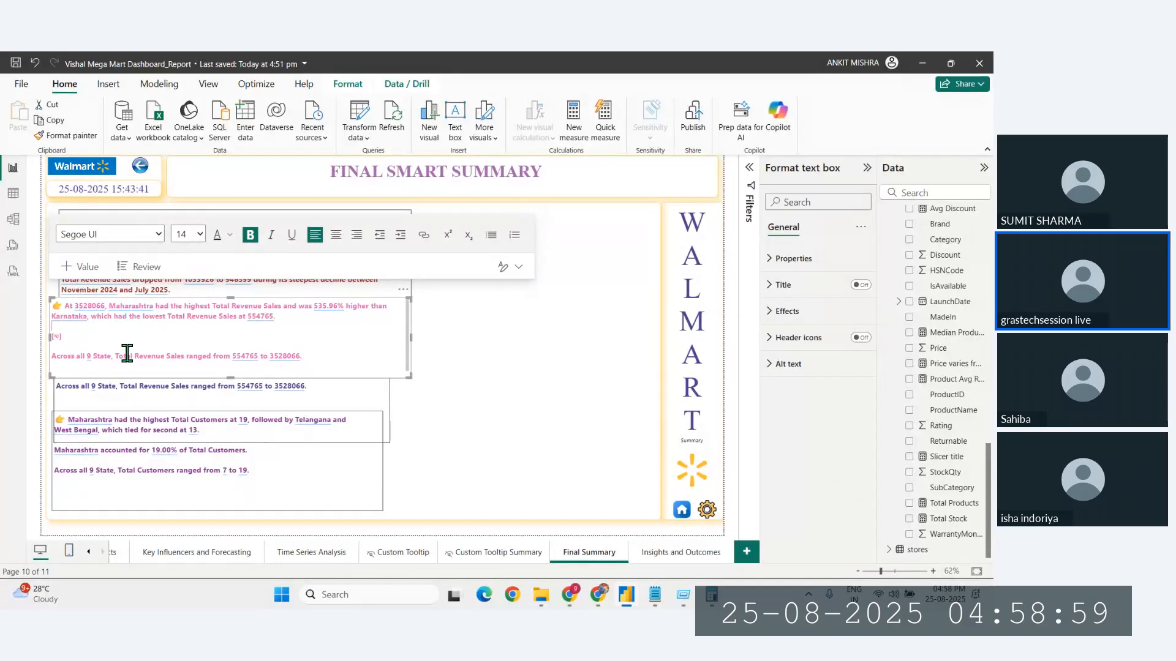
drag(51, 341, 62, 350)
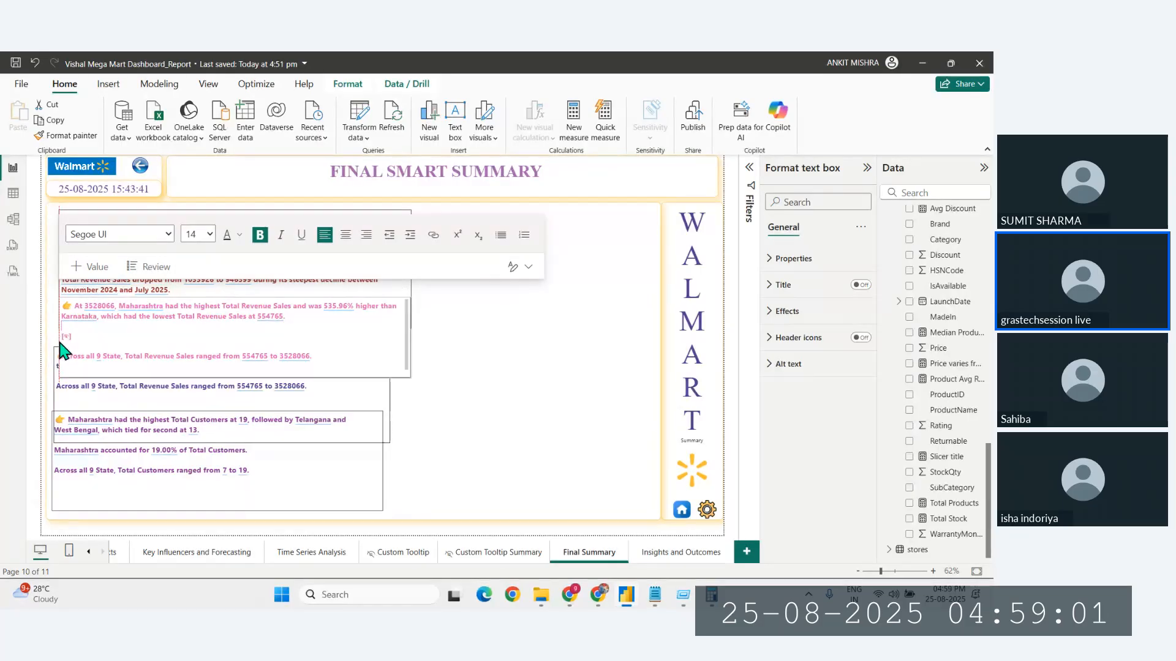
Step: Resize the blue Total Revenue Sales text box so both side edges line up with the pink summary above it
click(342, 402)
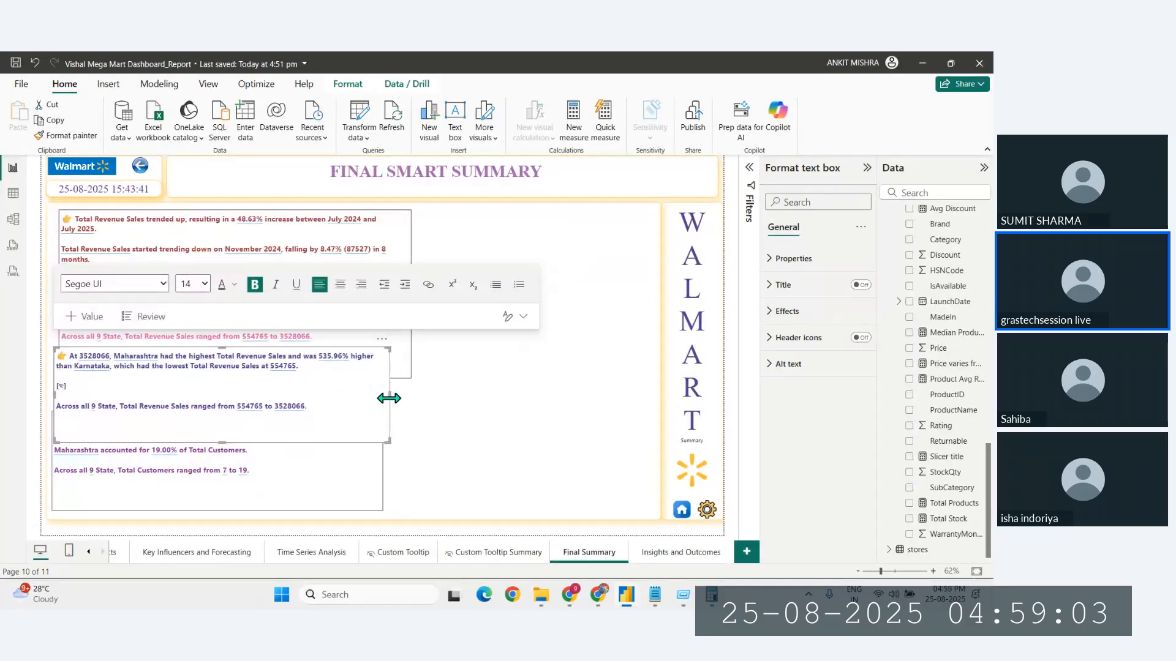
drag(389, 398, 410, 407)
drag(411, 401, 411, 401)
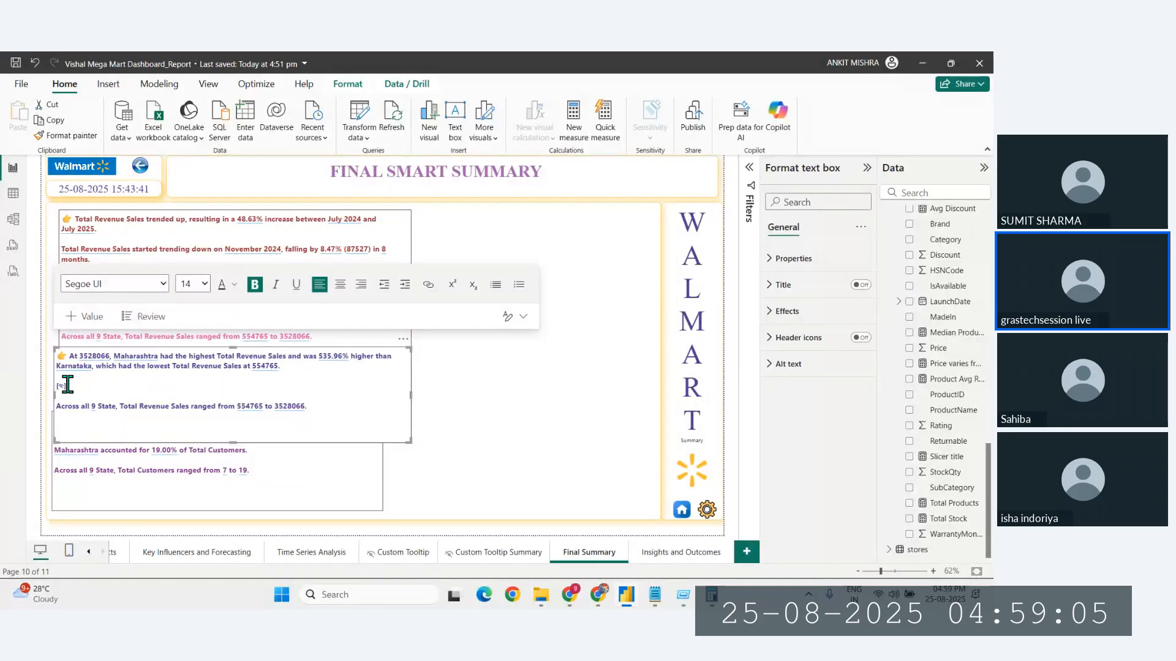
drag(55, 391, 61, 392)
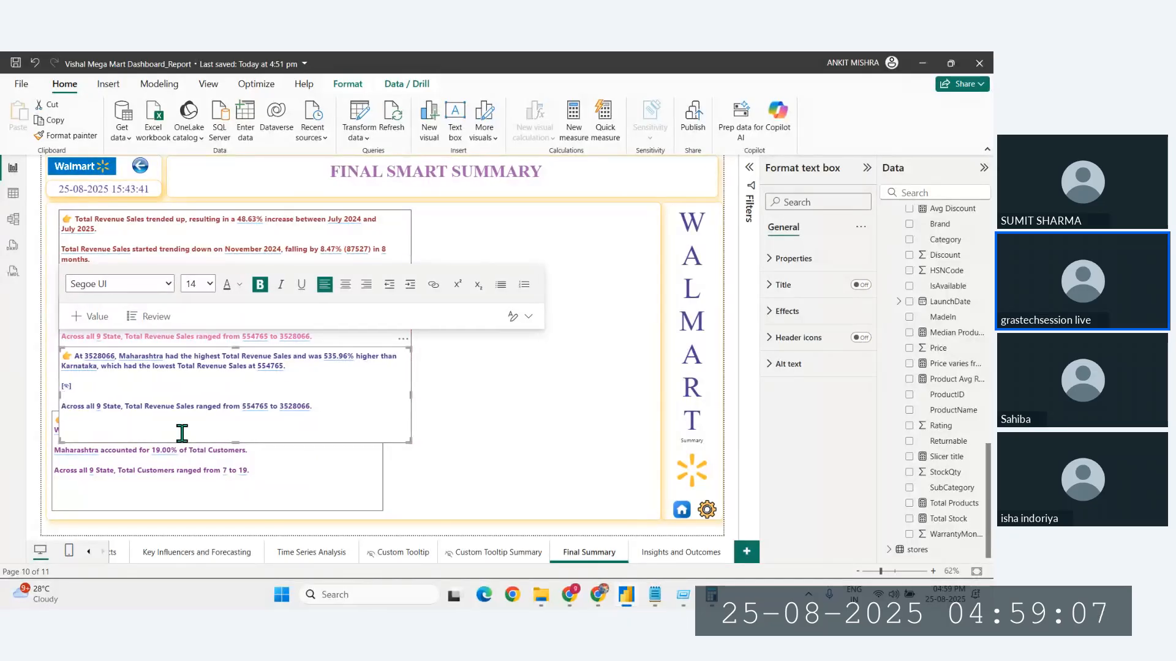
Step: Resize the purple Total Customers text box so both side edges line up with the blue summary above it
click(281, 480)
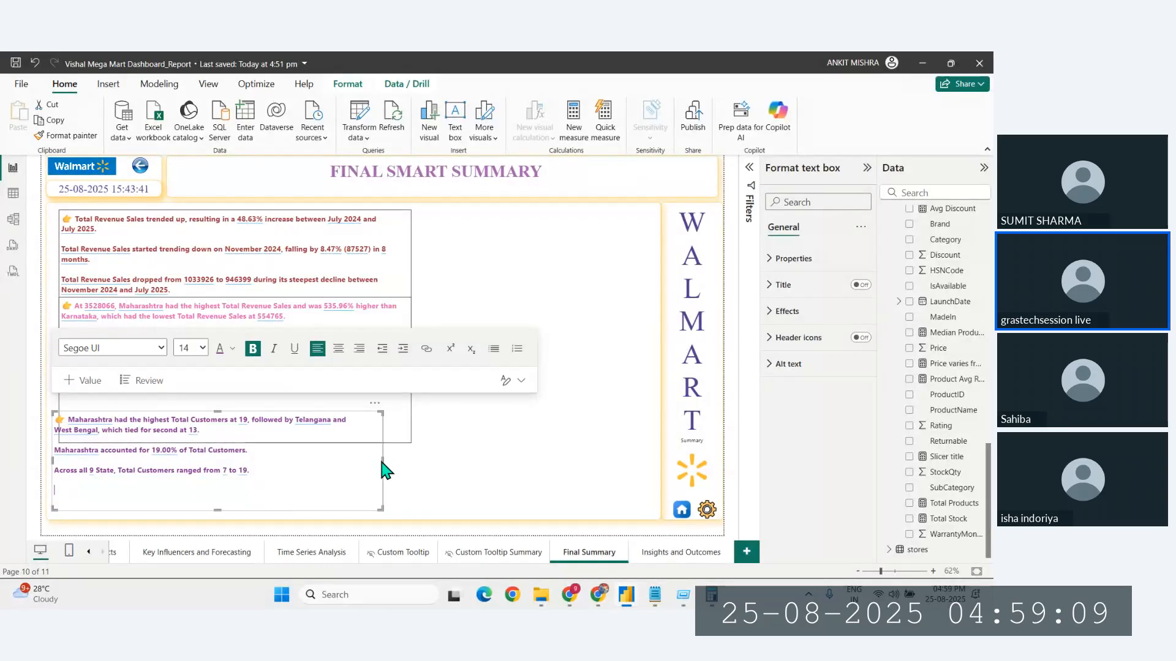
drag(382, 461, 410, 464)
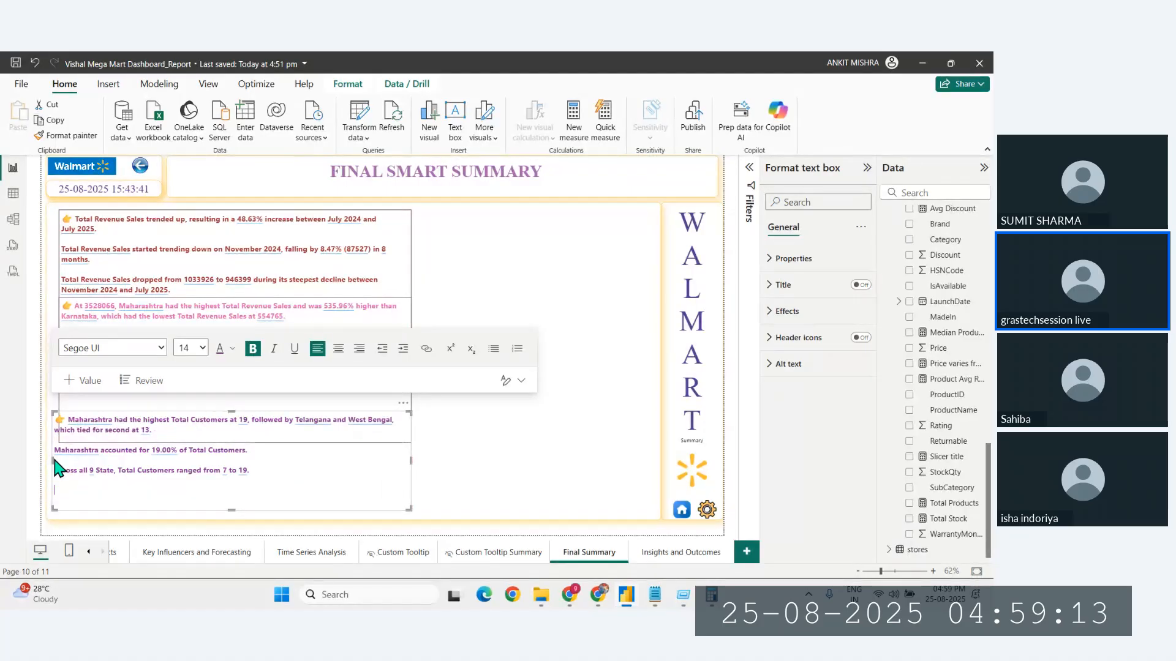
drag(54, 461, 59, 468)
click(225, 537)
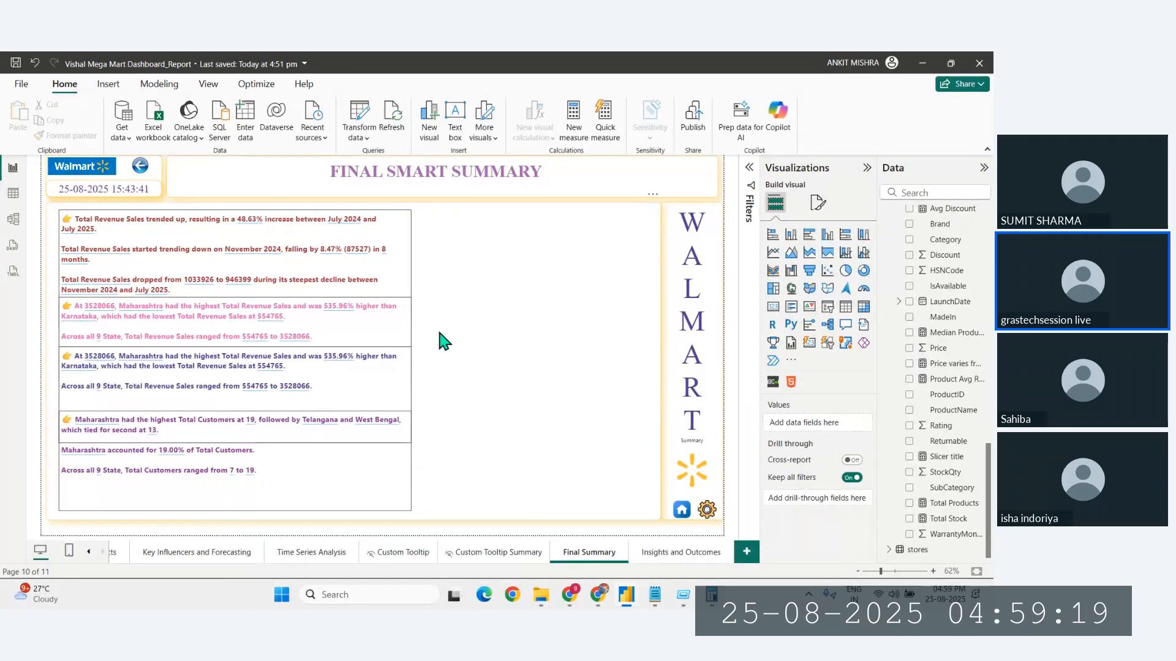
Step: Turn off the visual border for all four summary text boxes together
click(394, 472)
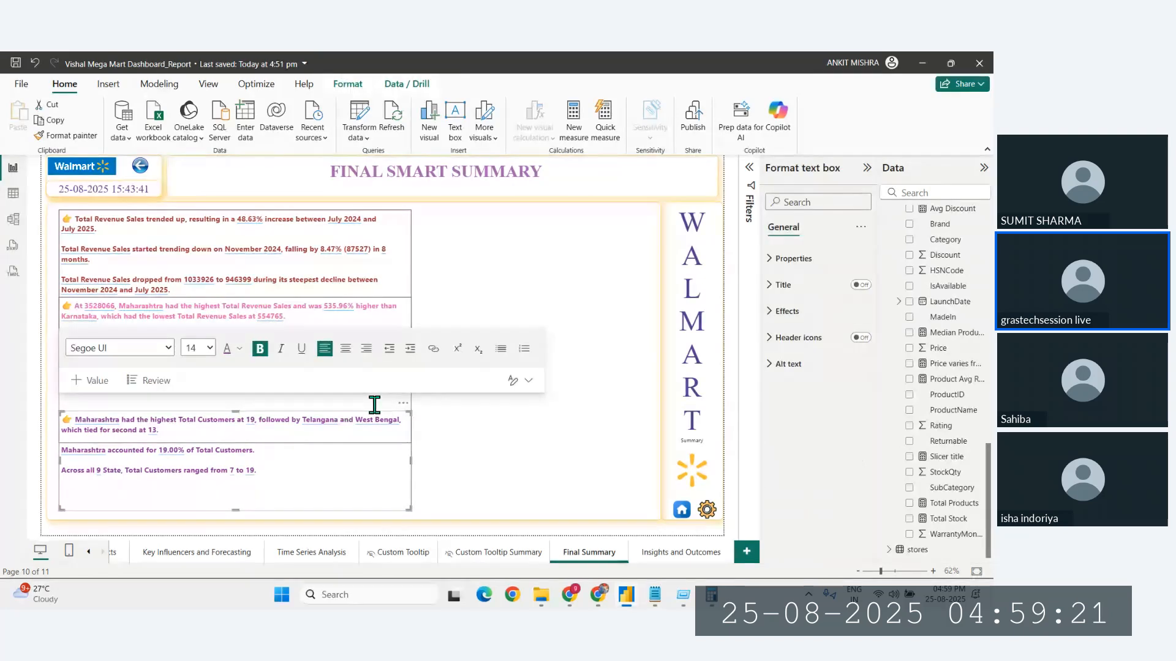
click(374, 405)
click(383, 271)
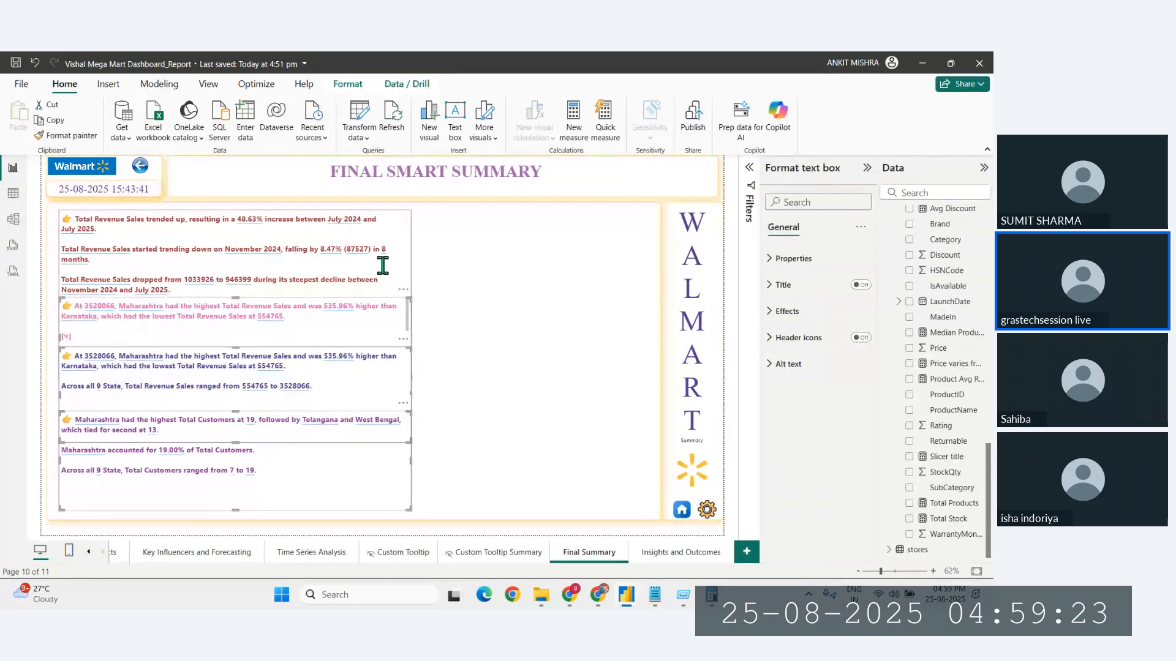
click(785, 310)
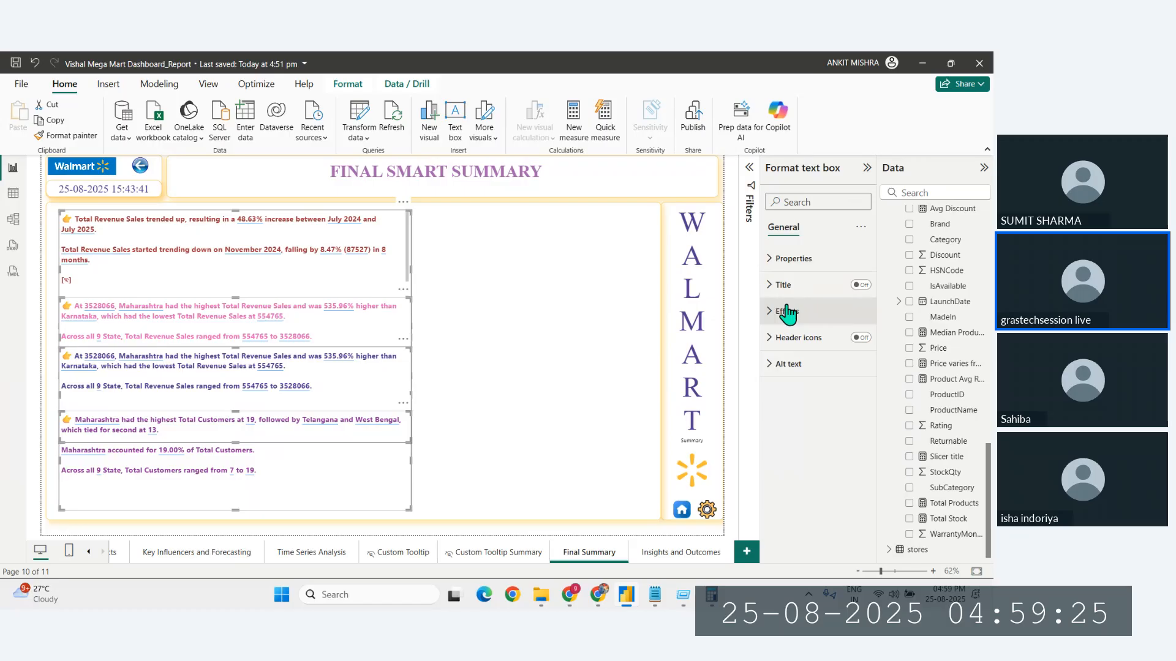
click(856, 457)
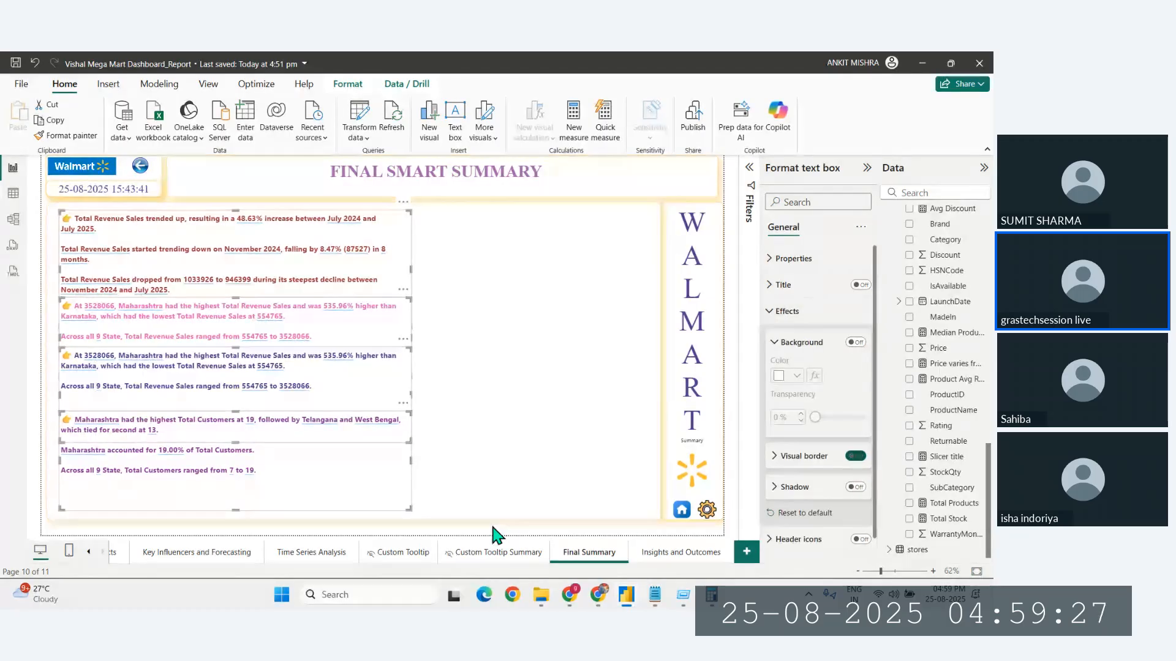
click(432, 539)
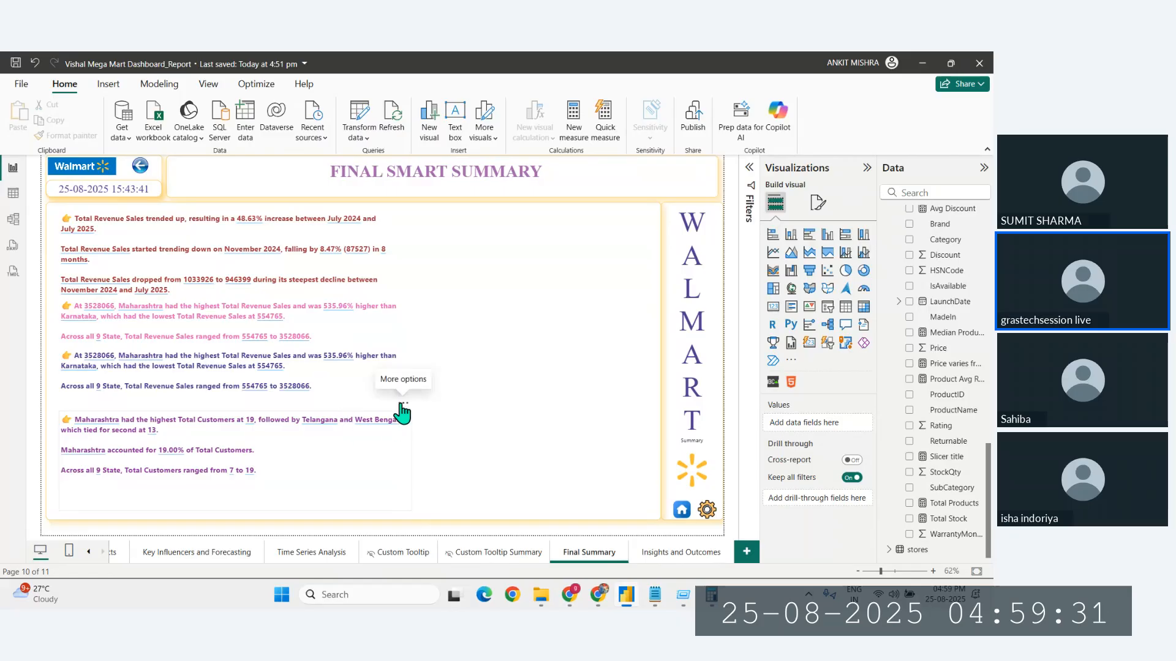
Step: Lower the top edge of the purple Total Customers text box to widen the gap below the blue summary
click(402, 406)
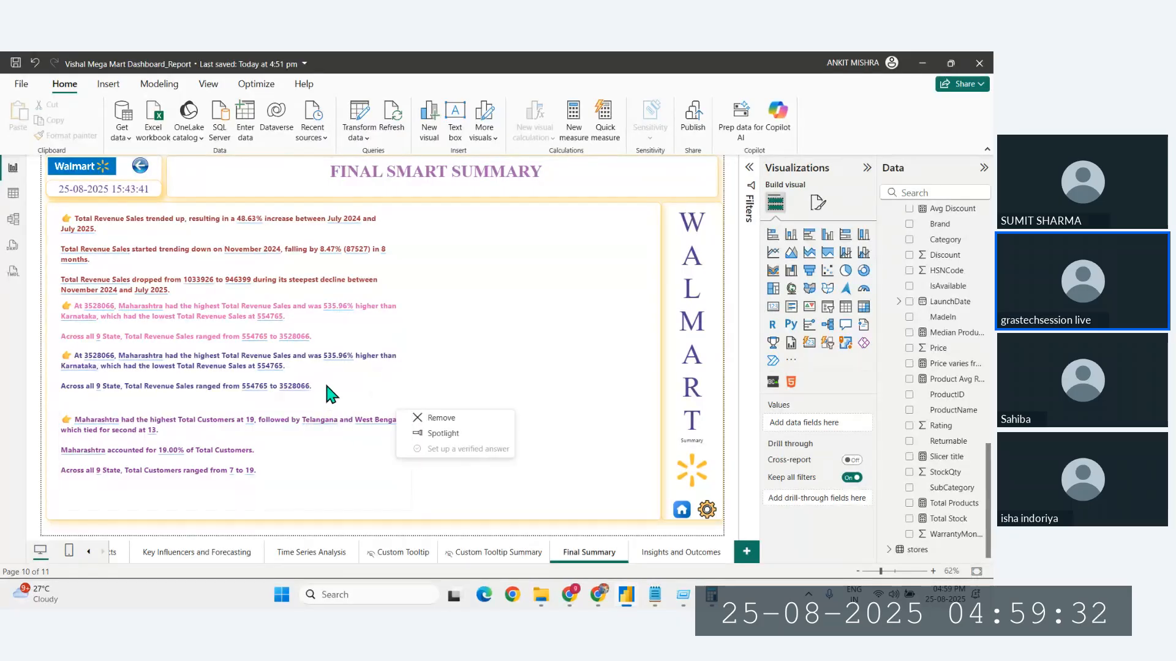
click(313, 536)
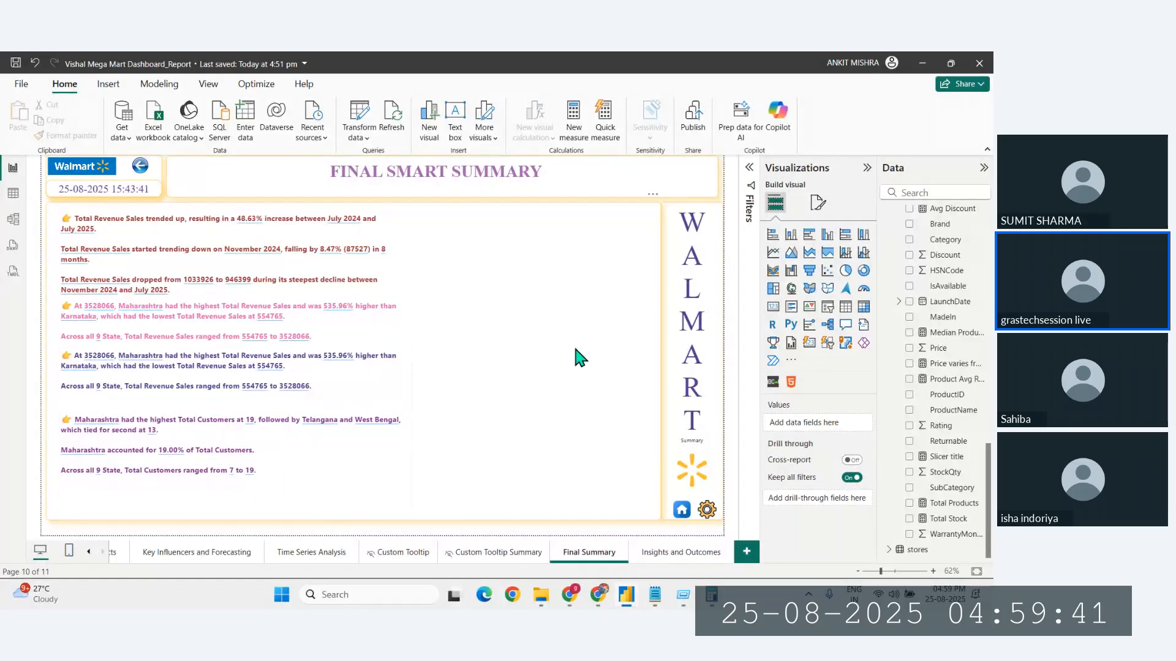
click(369, 458)
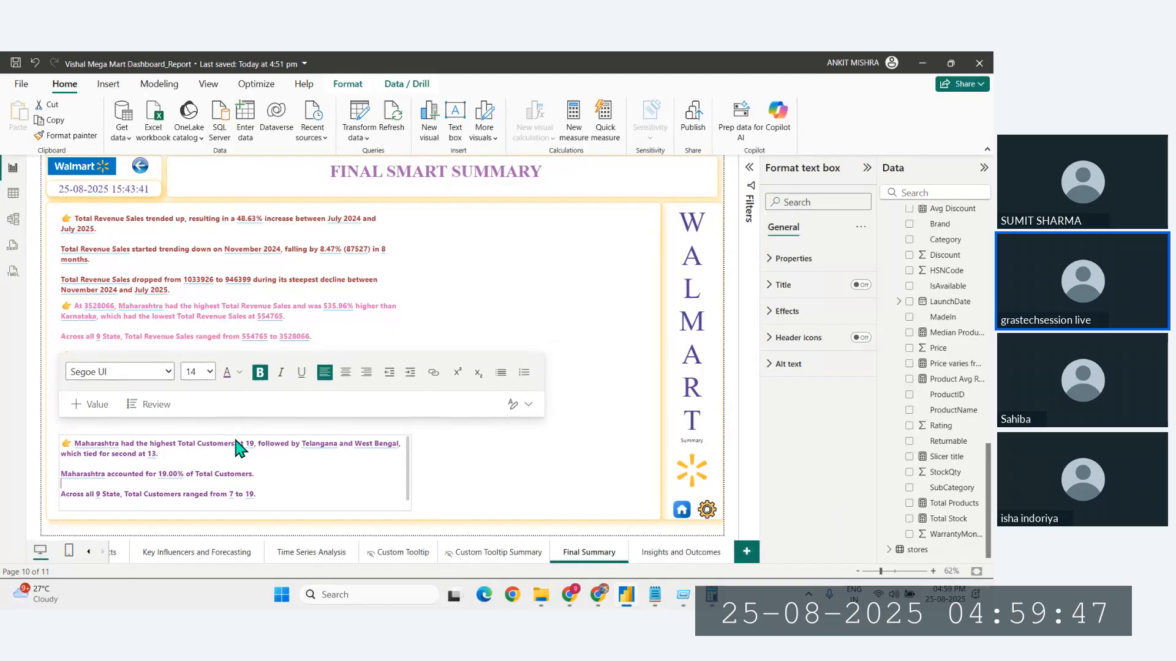
click(323, 538)
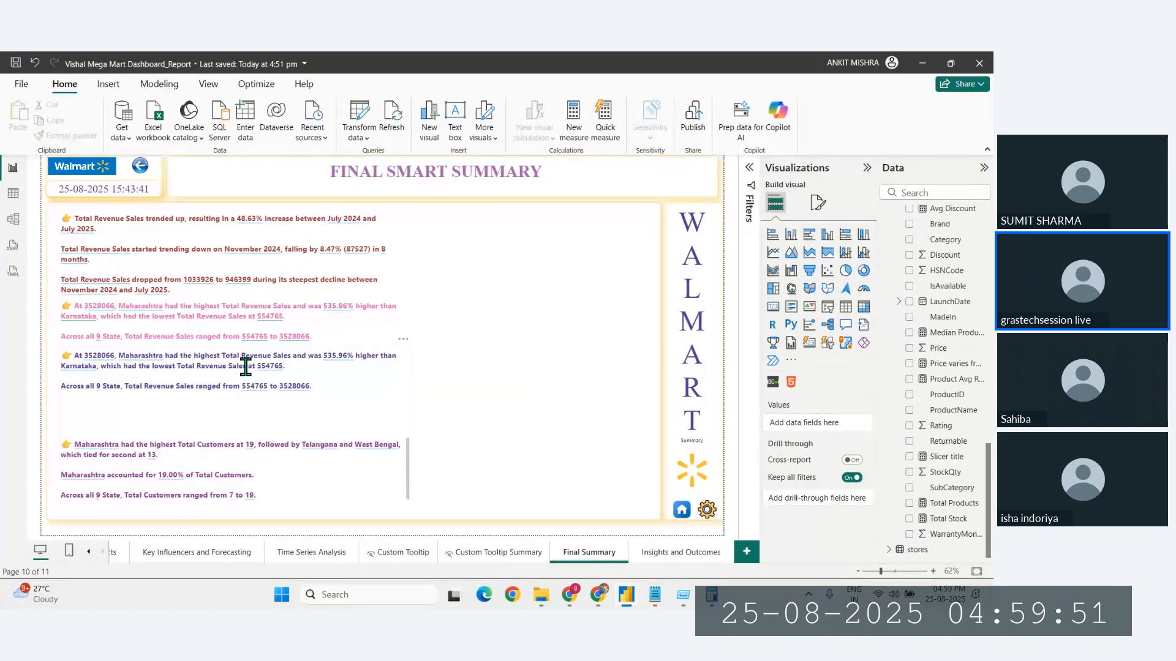
Step: Lower the blue summary text box's top edge and raise the purple one's slightly to even out the spacing between them
click(219, 347)
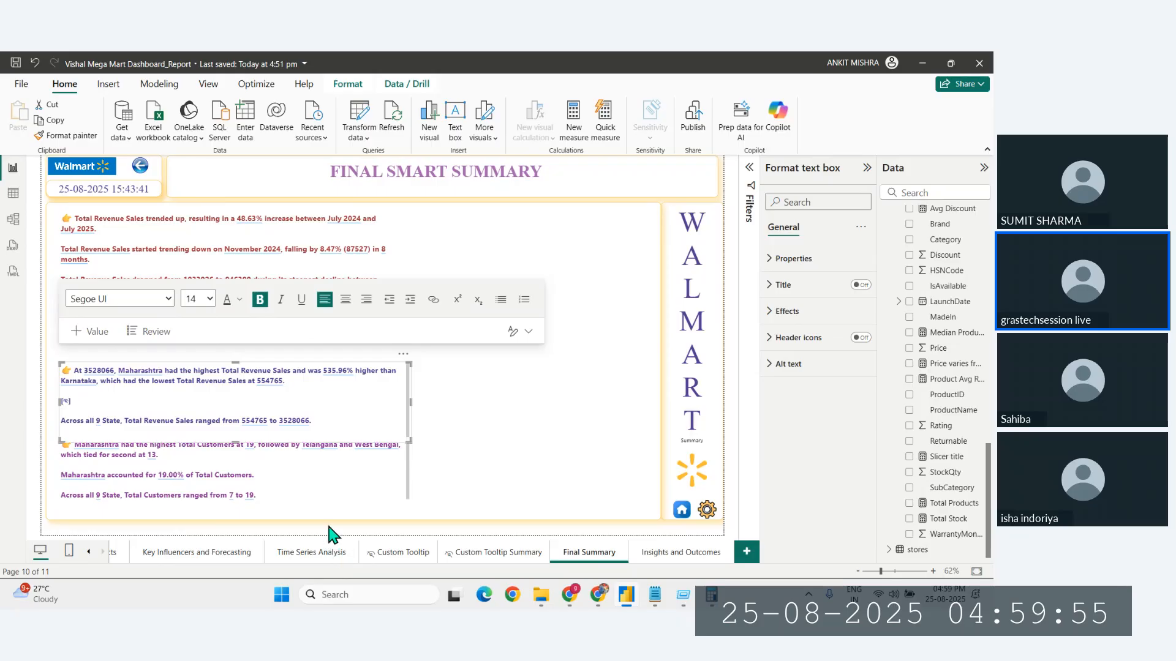
click(336, 509)
click(333, 484)
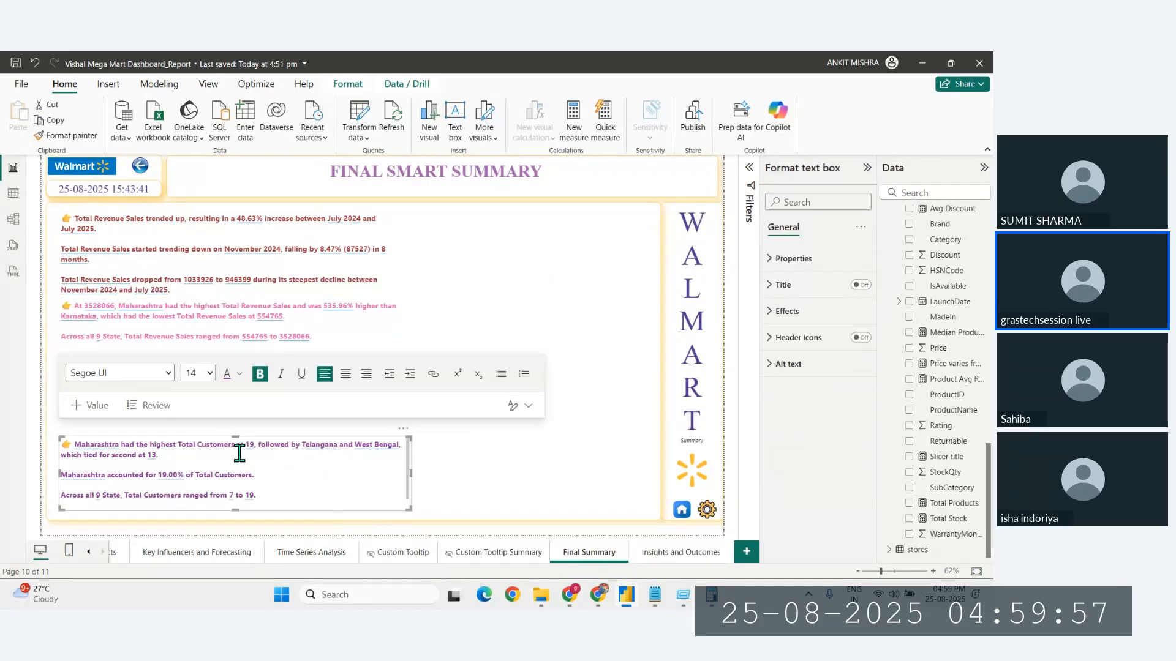
click(337, 536)
click(265, 463)
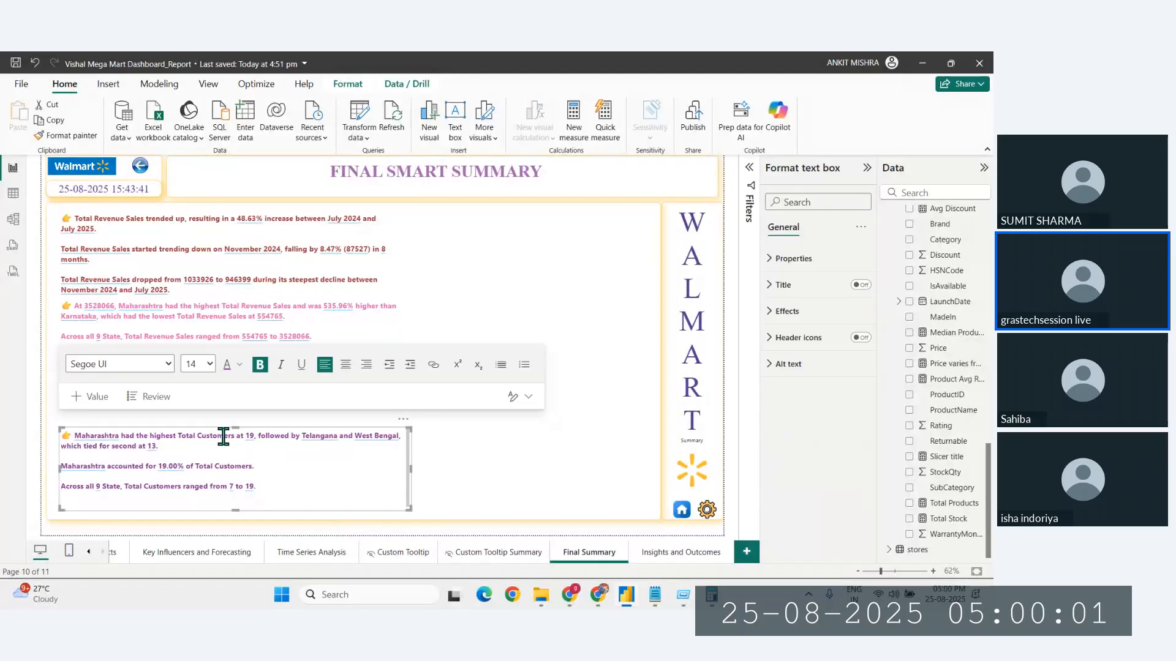
drag(237, 426, 237, 418)
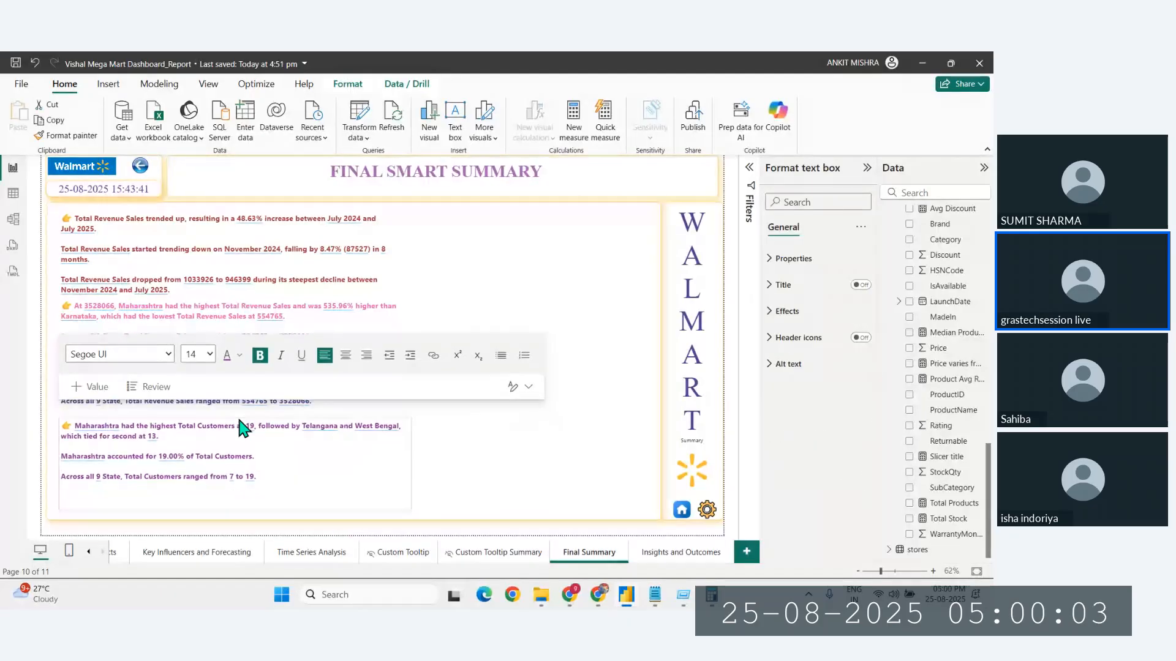
click(331, 536)
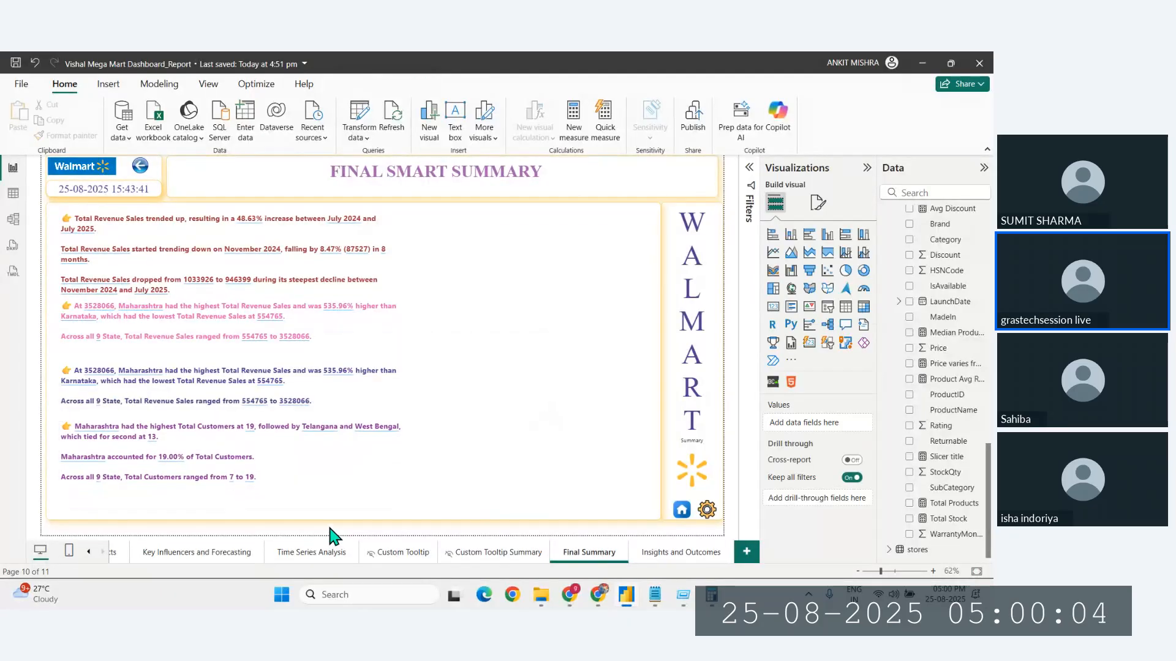
Step: Lower the top edge of the pink Maharashtra revenue text box slightly to separate it from the red summary
click(282, 330)
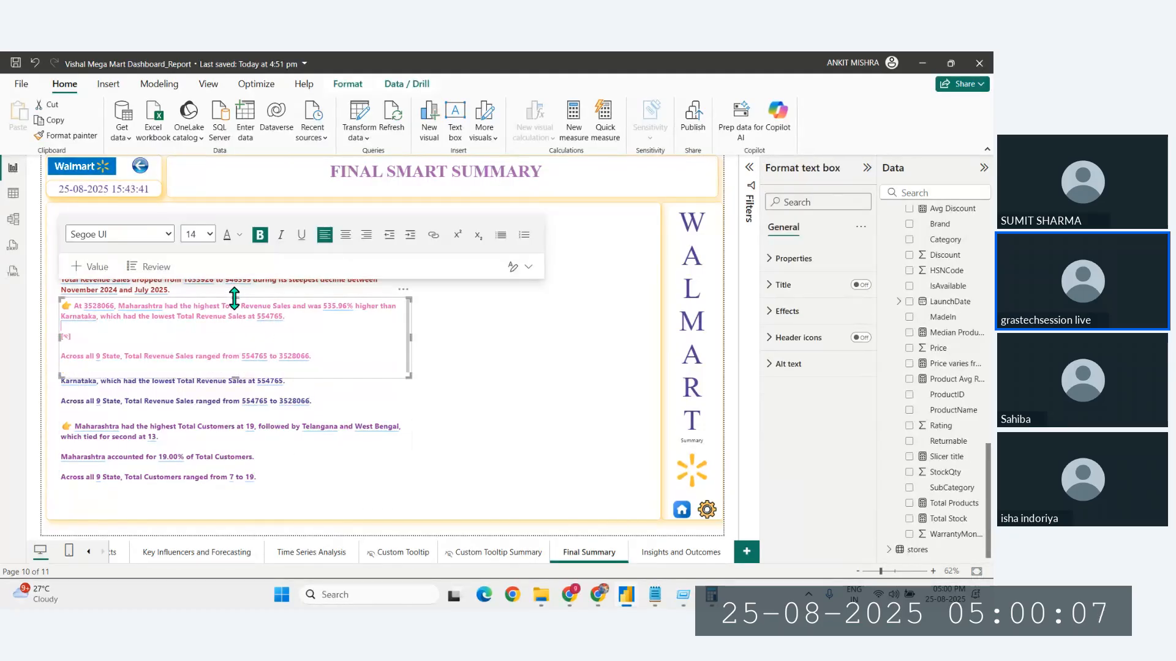
drag(234, 298, 235, 314)
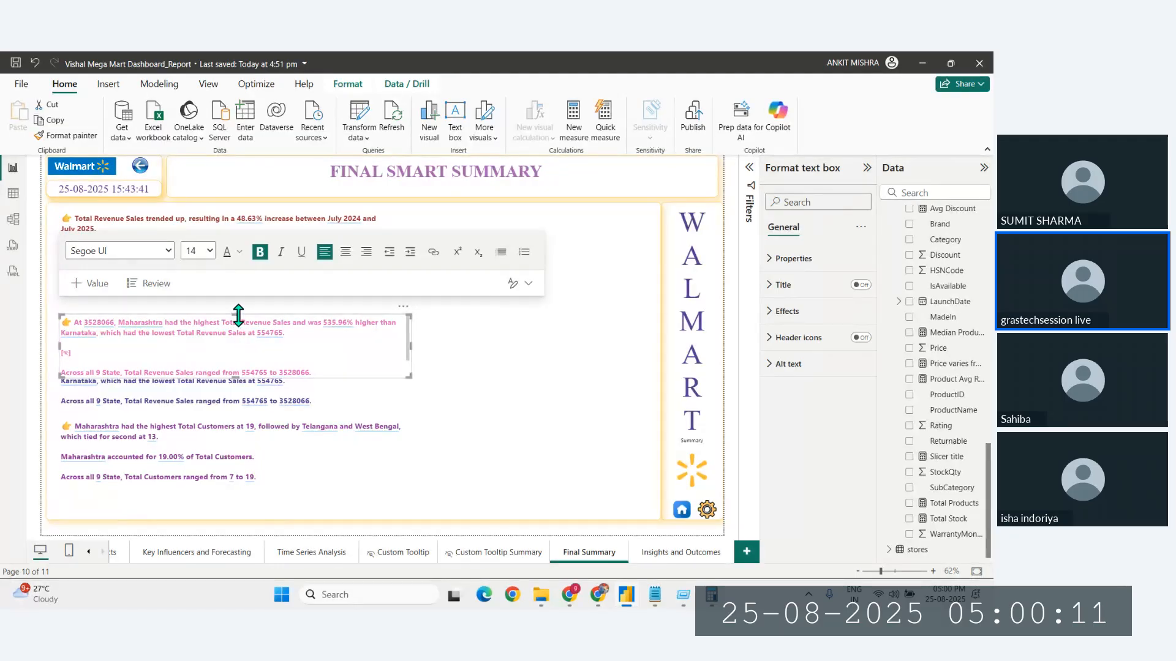
drag(238, 315, 238, 308)
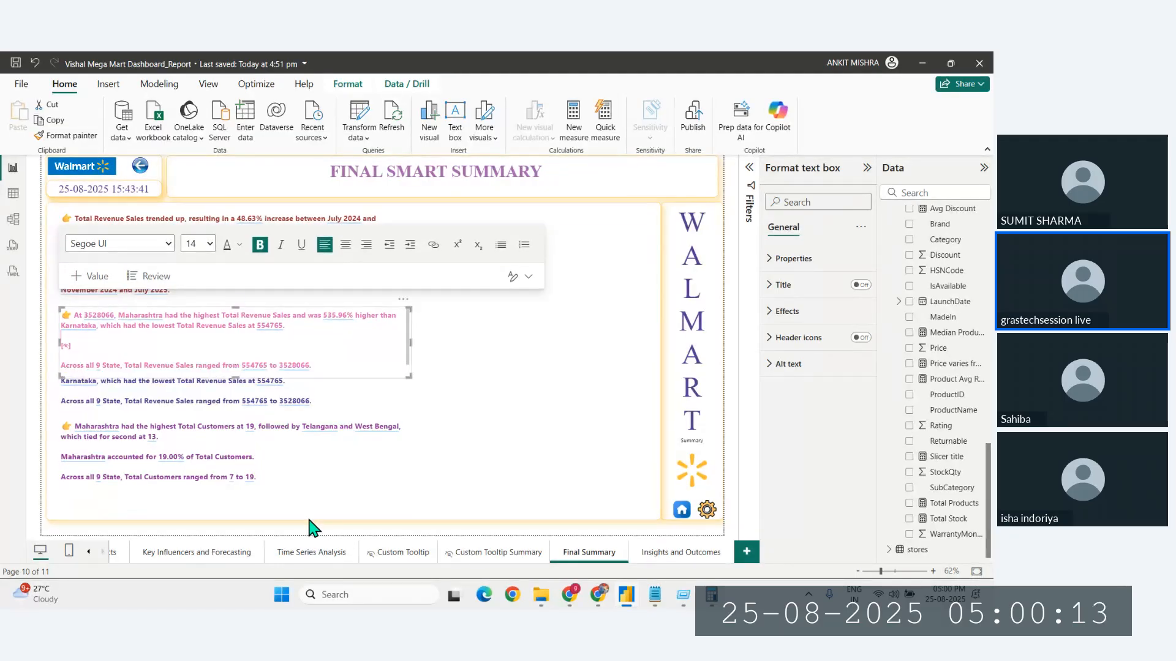
click(312, 536)
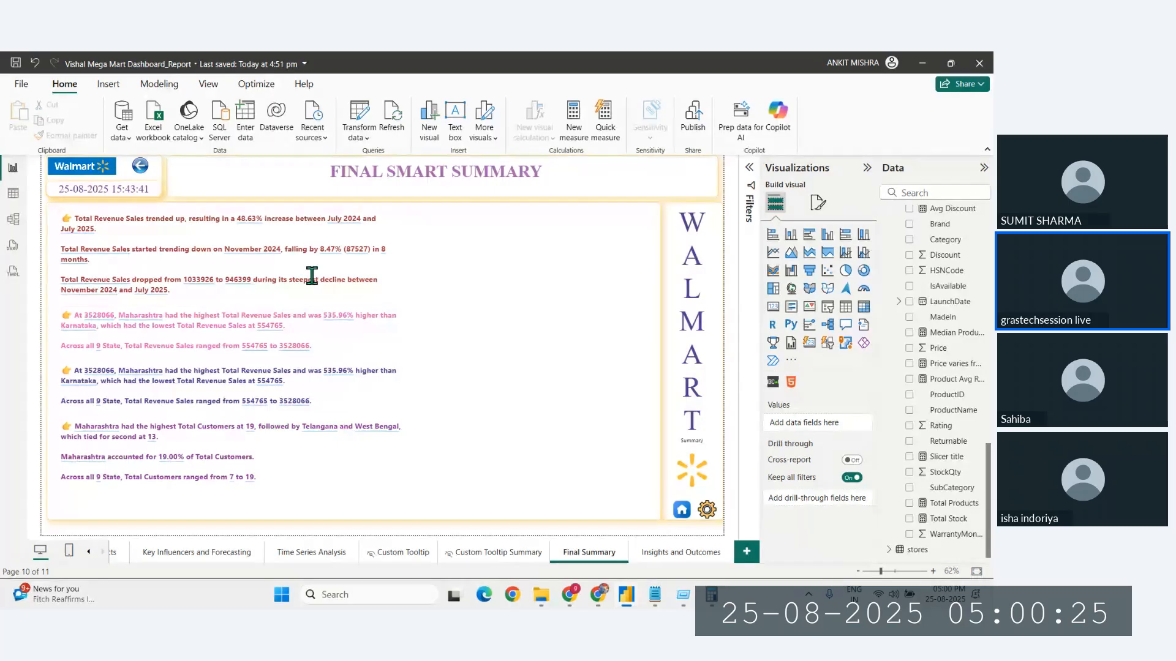
Step: Shorten the title on the Final Summary page to SMART SUMMARY
click(420, 197)
key(BackSpace)
key(BackSpace)
key(BackSpace)
key(BackSpace)
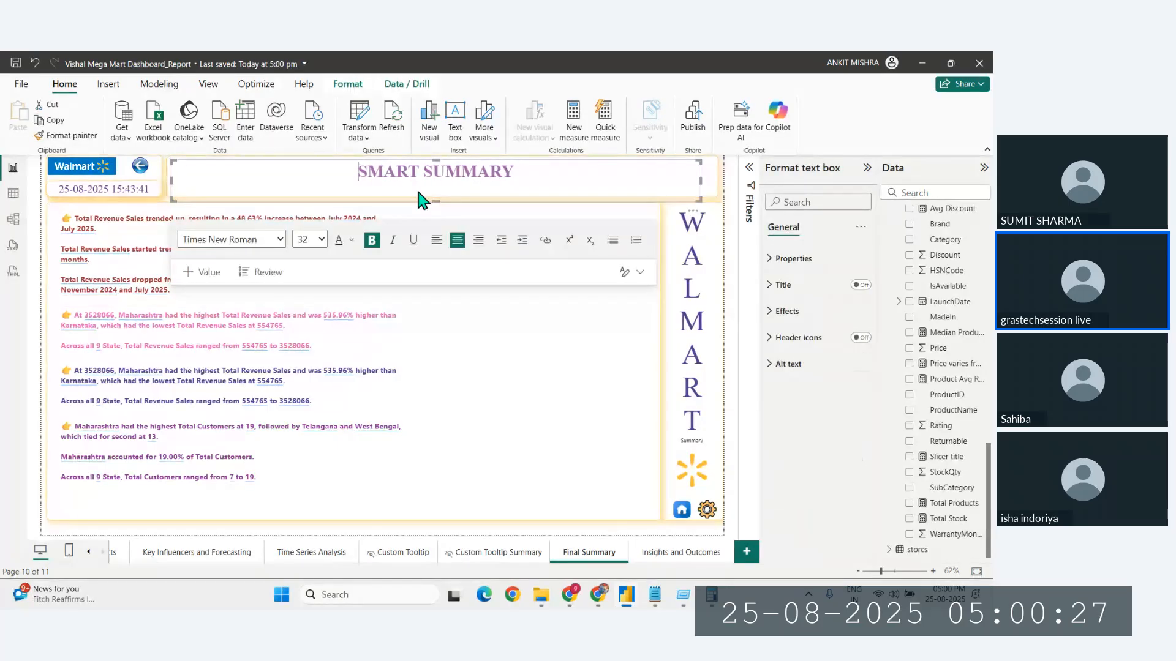
click(393, 534)
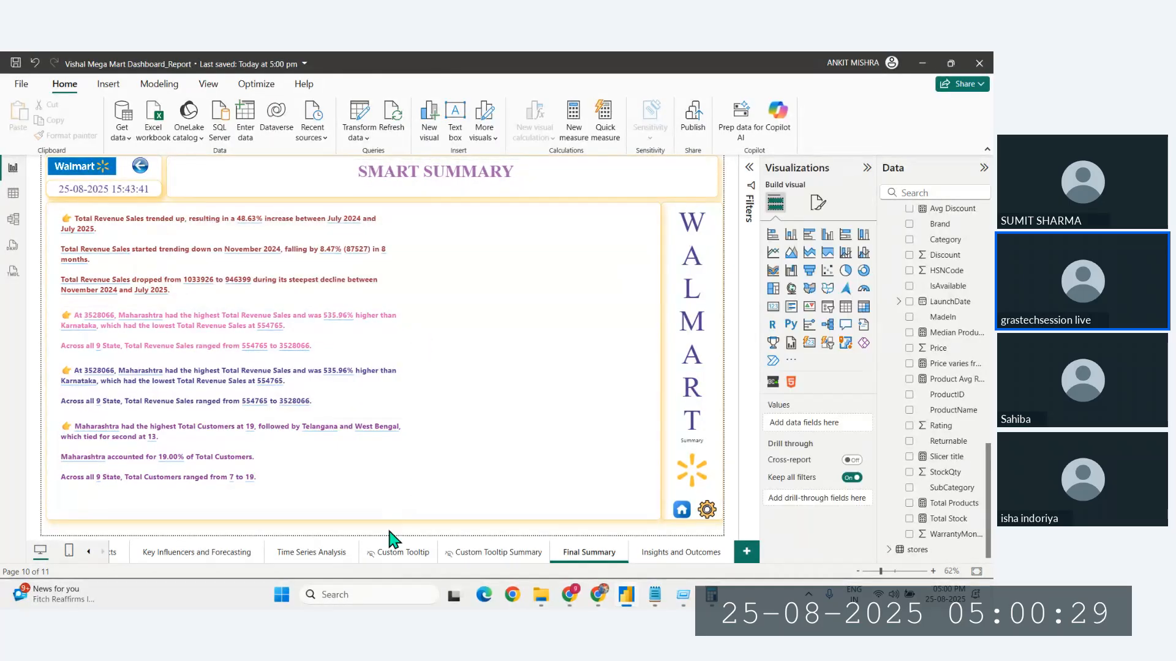
Step: Compare the Insights and Outcomes page with the layout of the Final Summary page
click(681, 553)
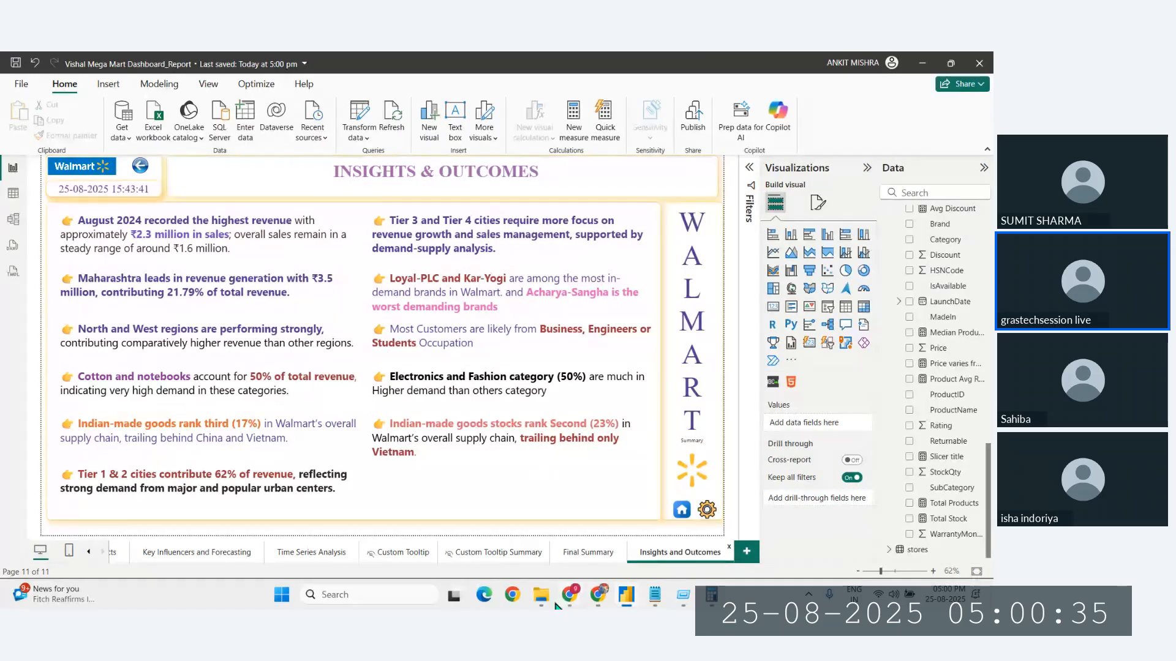
mouse_move(540, 595)
click(502, 503)
click(588, 553)
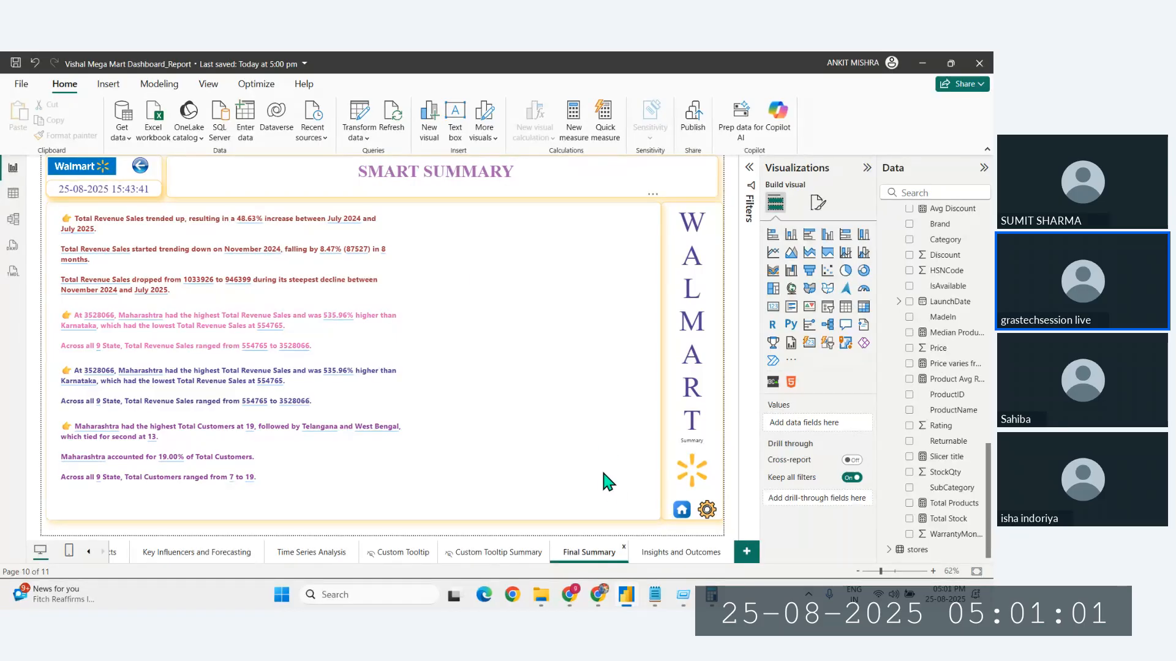
click(473, 367)
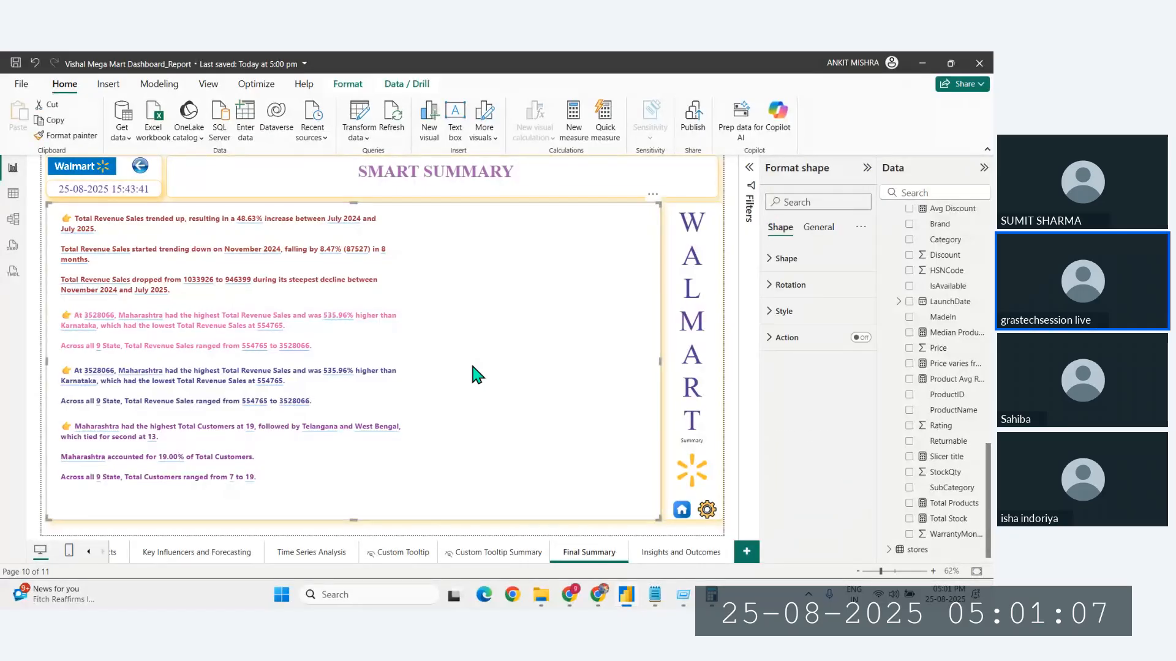
click(449, 531)
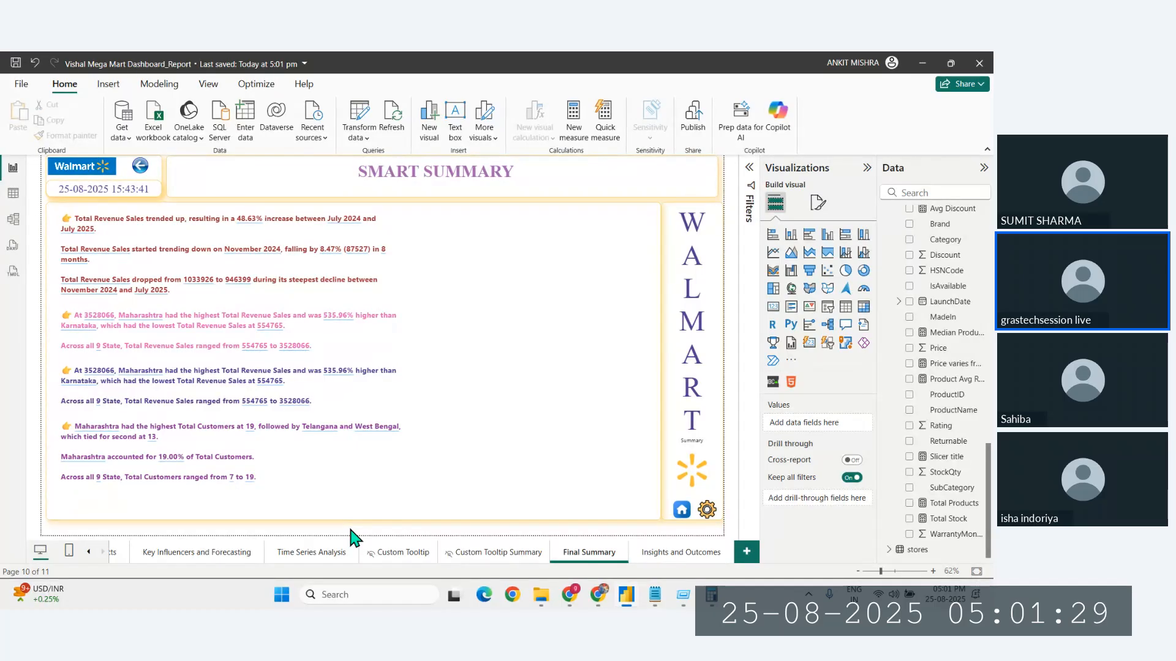
click(682, 562)
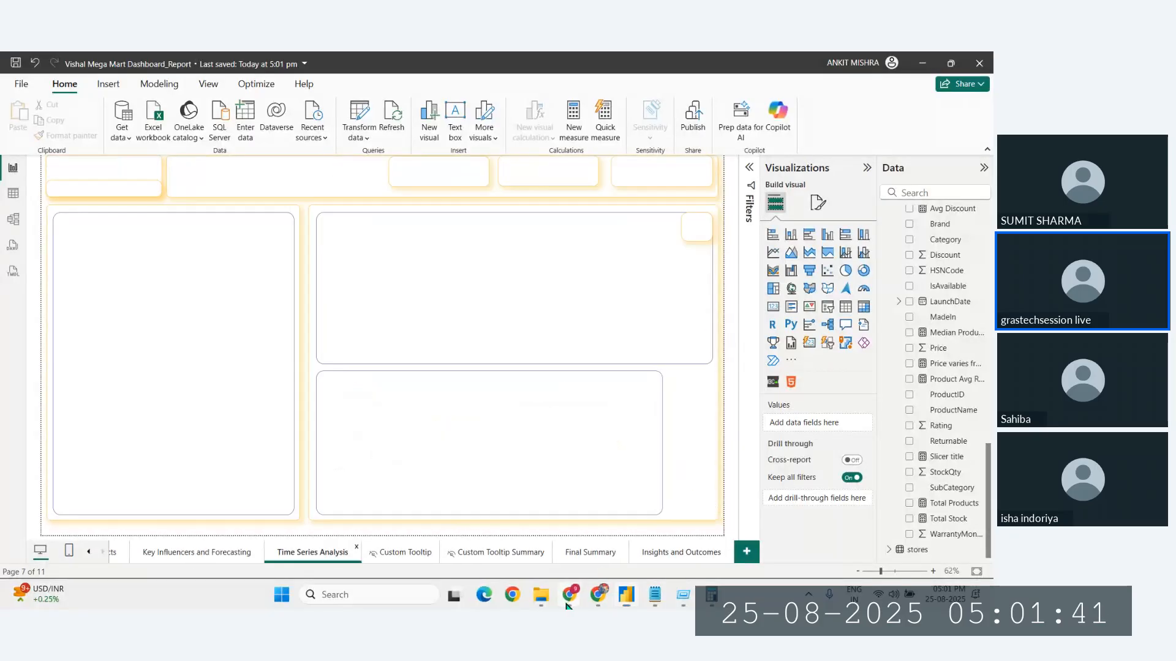
Step: Switch to the ChatGPT conversation in Chrome, review the Walmart infographic prompts and generated images, and return to the Power BI report
mouse_move(570, 595)
click(499, 542)
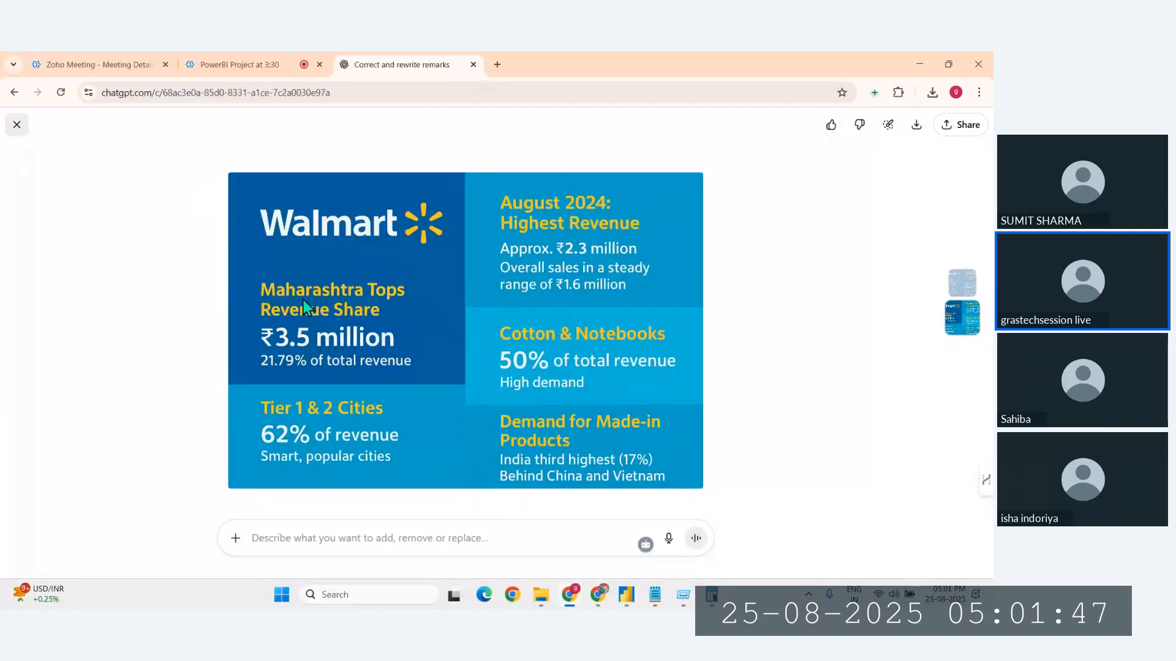
key(Escape)
scroll(481, 307, up, 10)
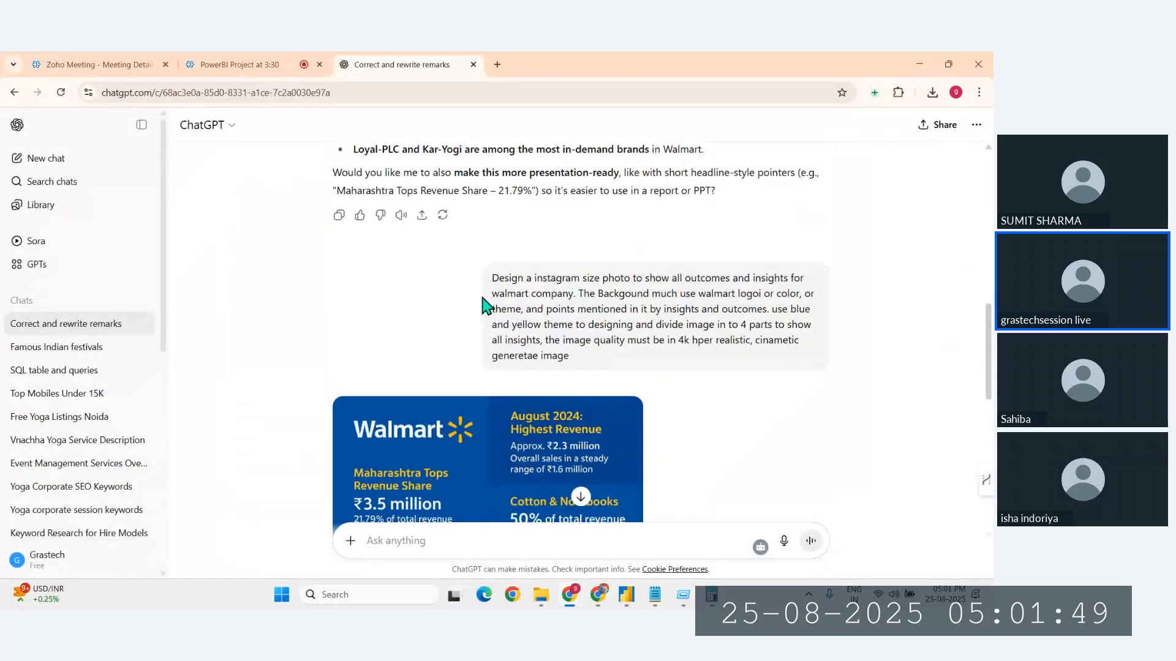
scroll(515, 319, down, 8)
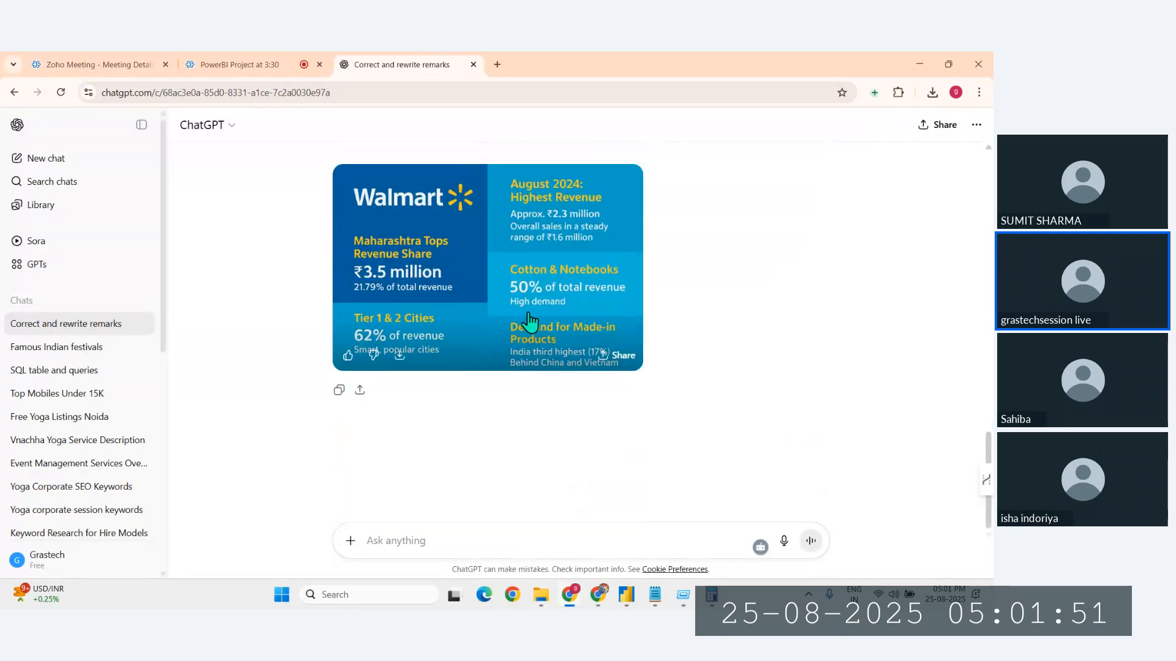
scroll(524, 347, up, 6)
scroll(524, 348, down, 4)
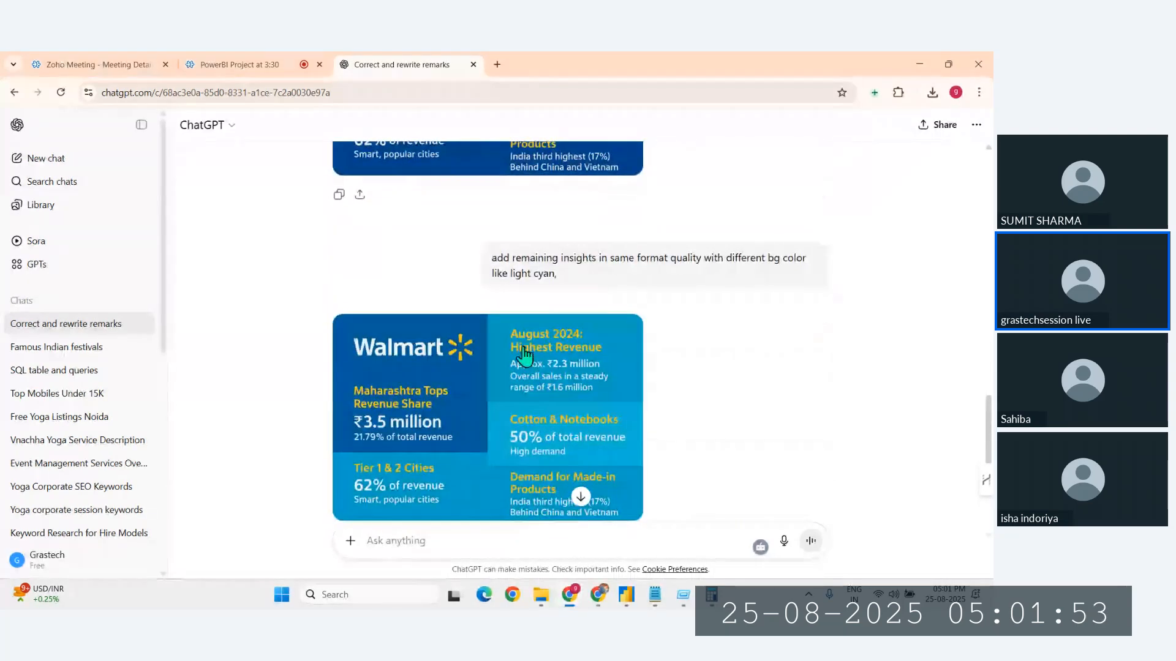
scroll(524, 347, down, 3)
key(alt+Tab)
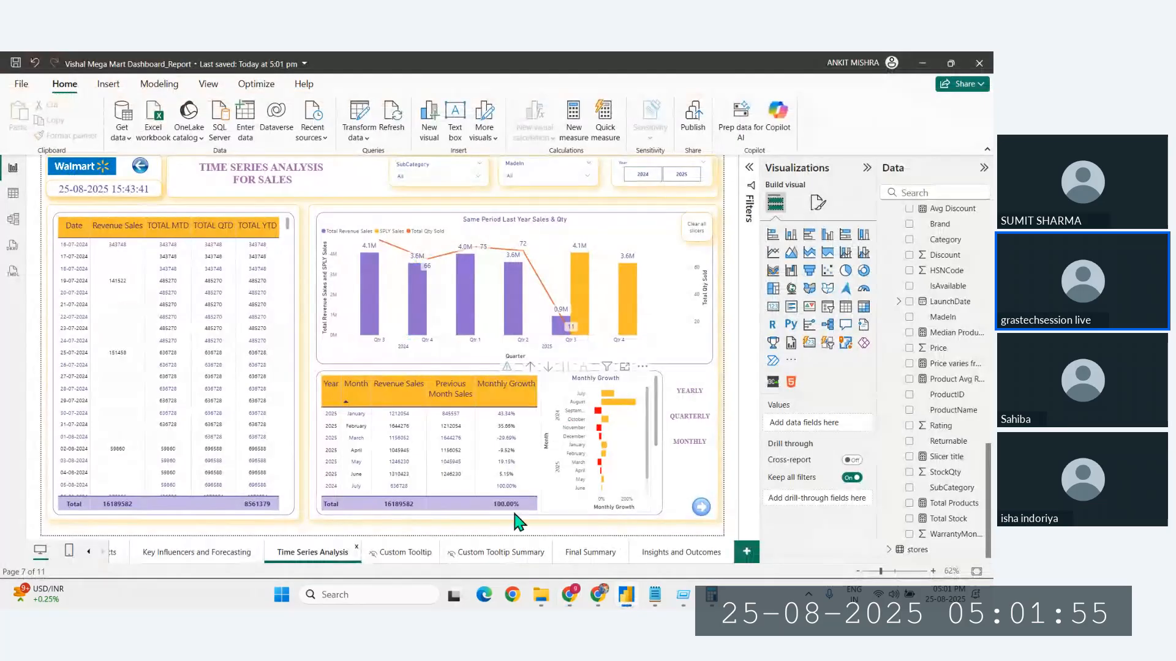
Step: Review the Key Influencers and Forecasting page and the Detail Analysis by Products page
click(204, 557)
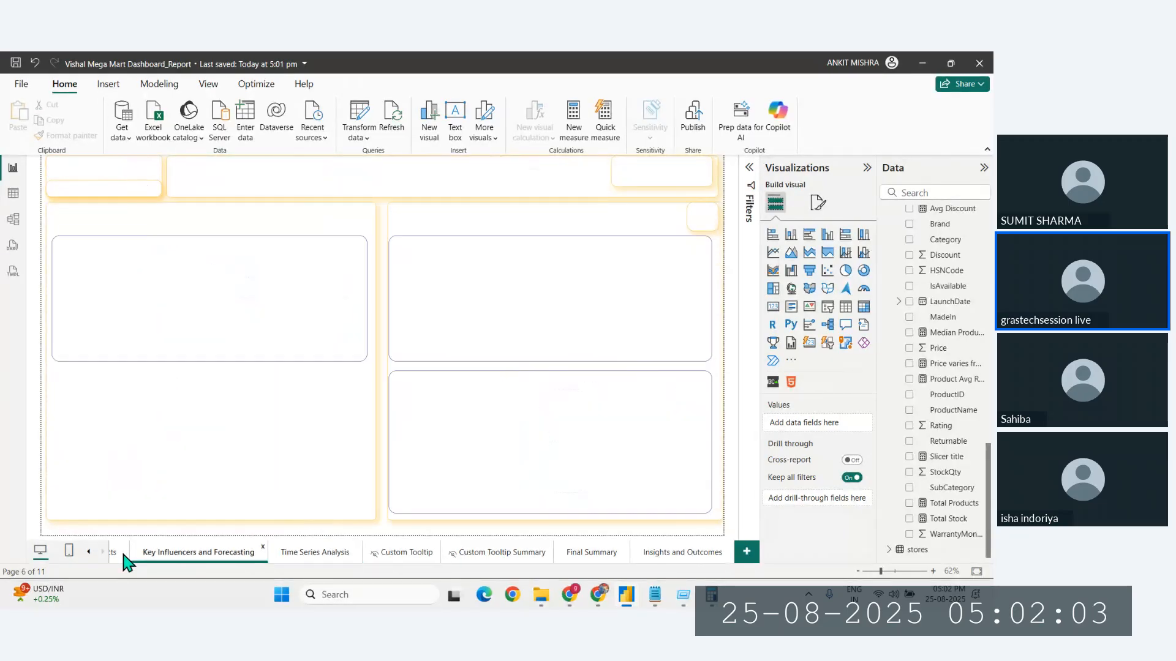
click(116, 556)
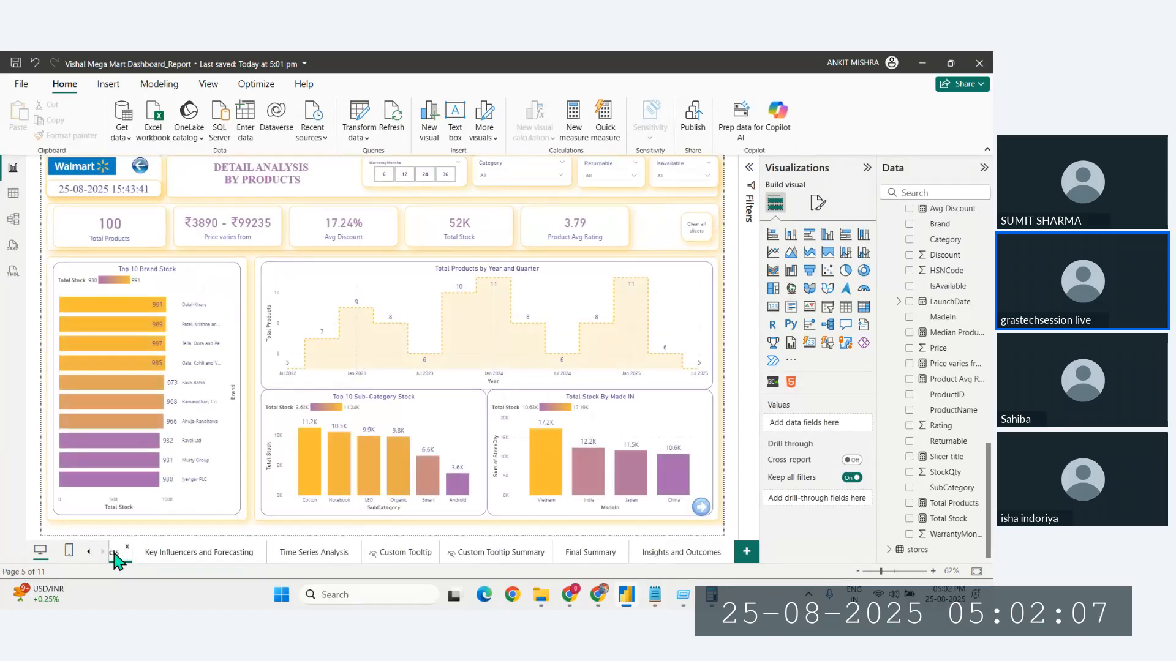
Step: Open the report's Index Page and save the Power BI report
scroll(115, 554, up, 5)
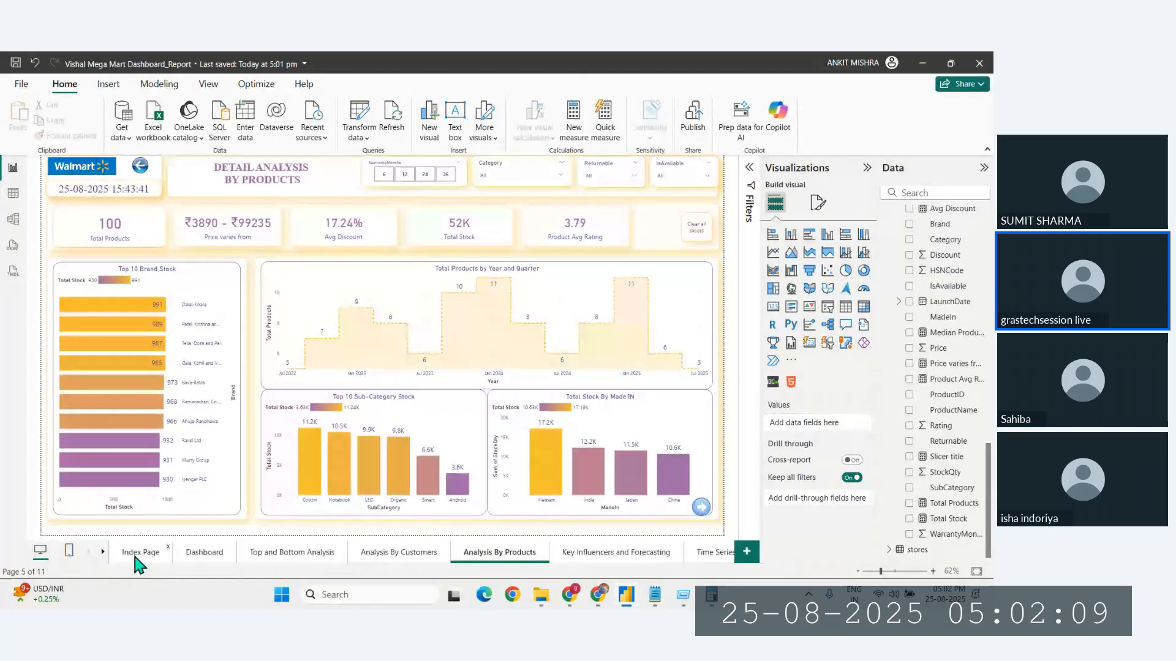
click(136, 554)
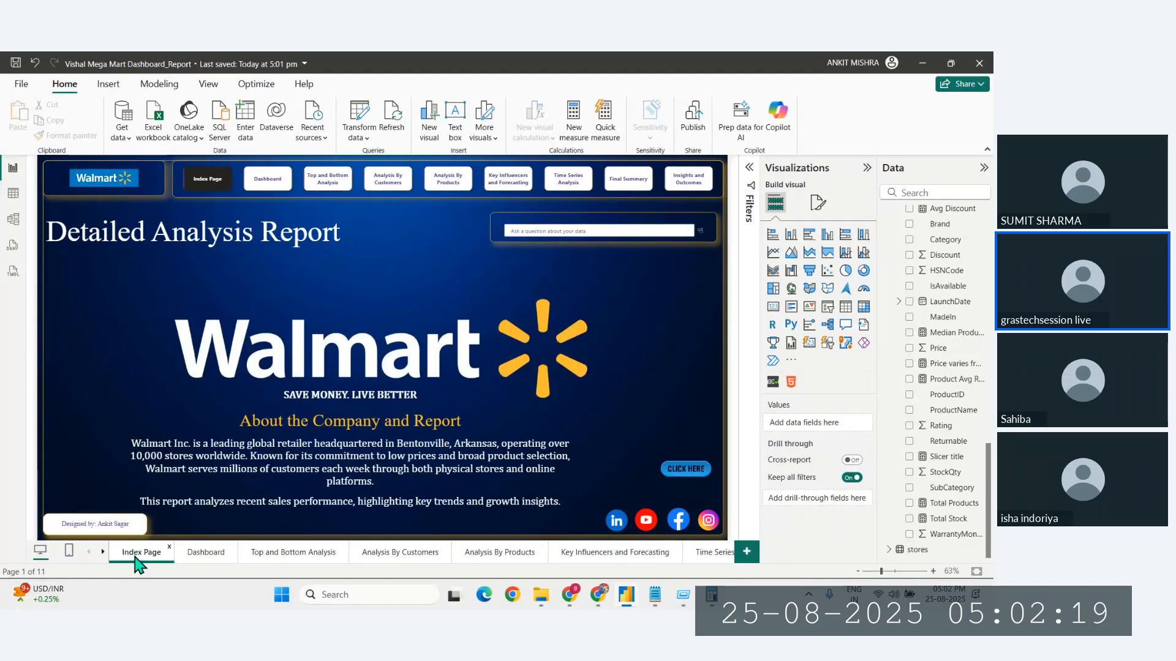
key(ctrl+s)
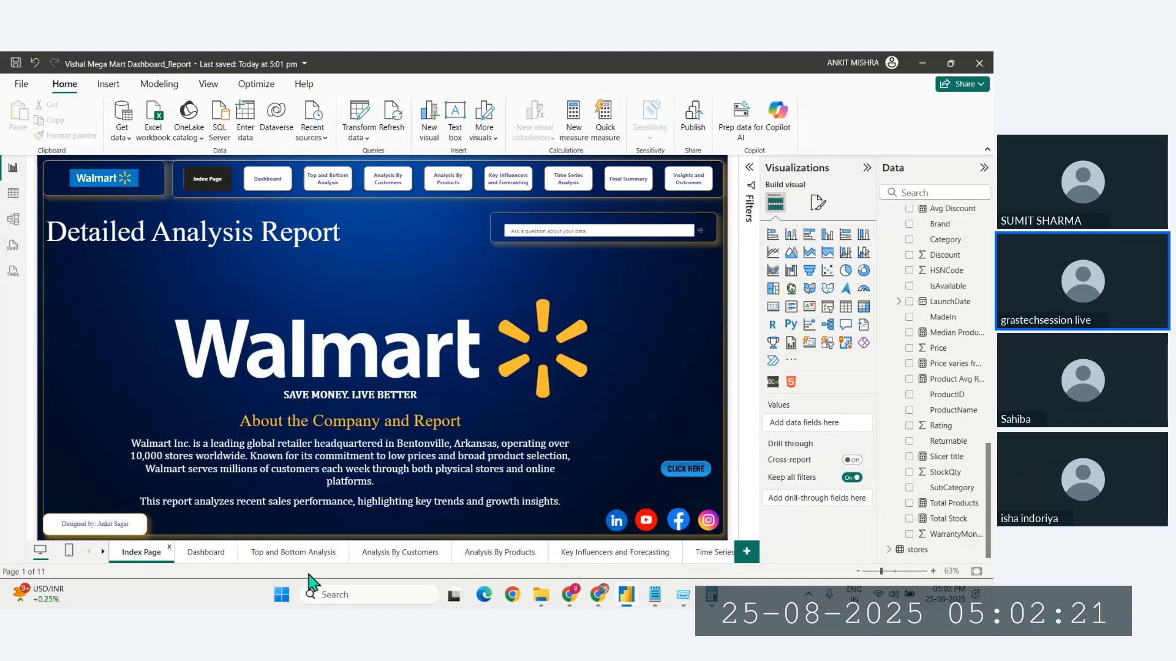
Step: Switch to the Zoho meeting in Chrome, check it, and return to the Power BI report
click(570, 596)
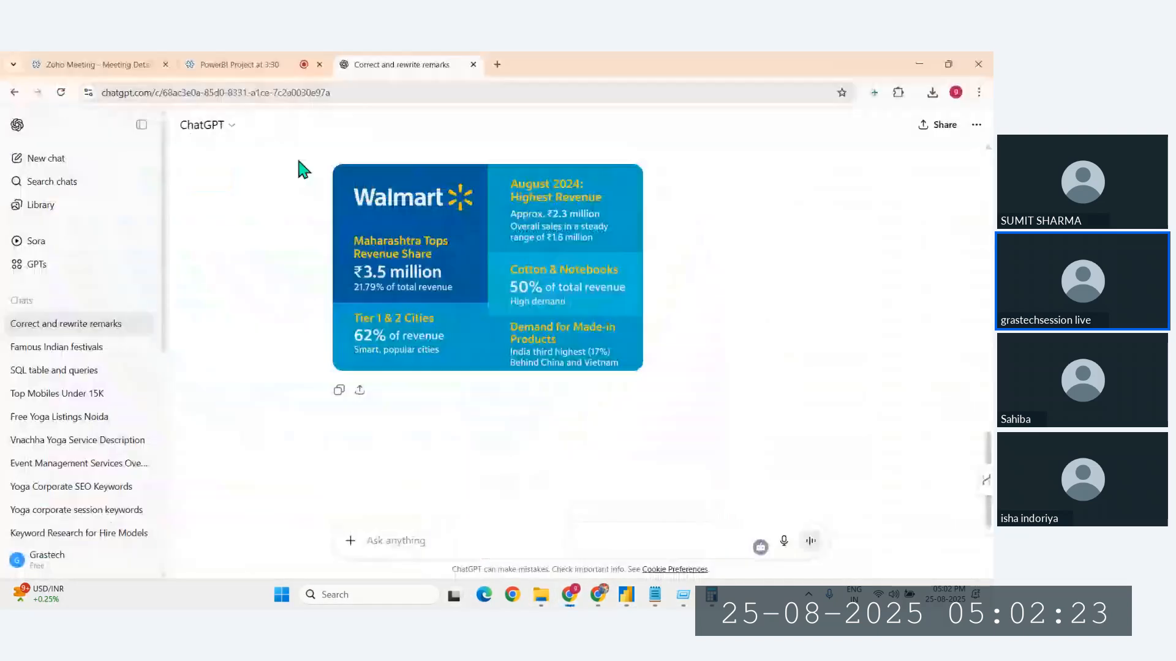
click(242, 64)
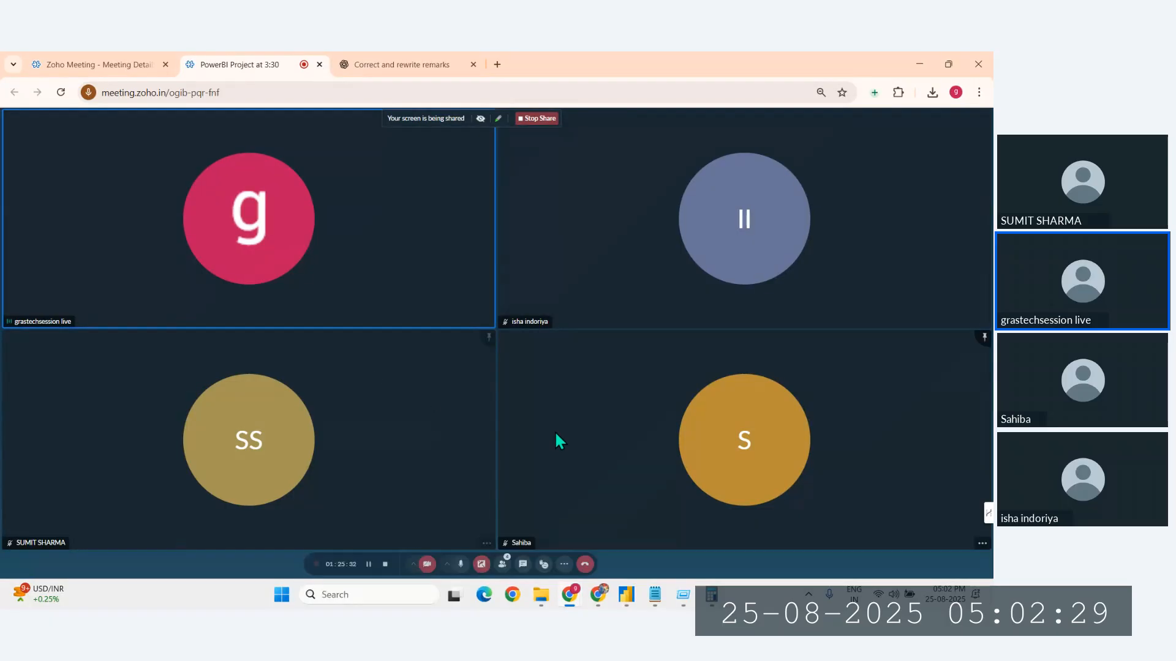
click(626, 594)
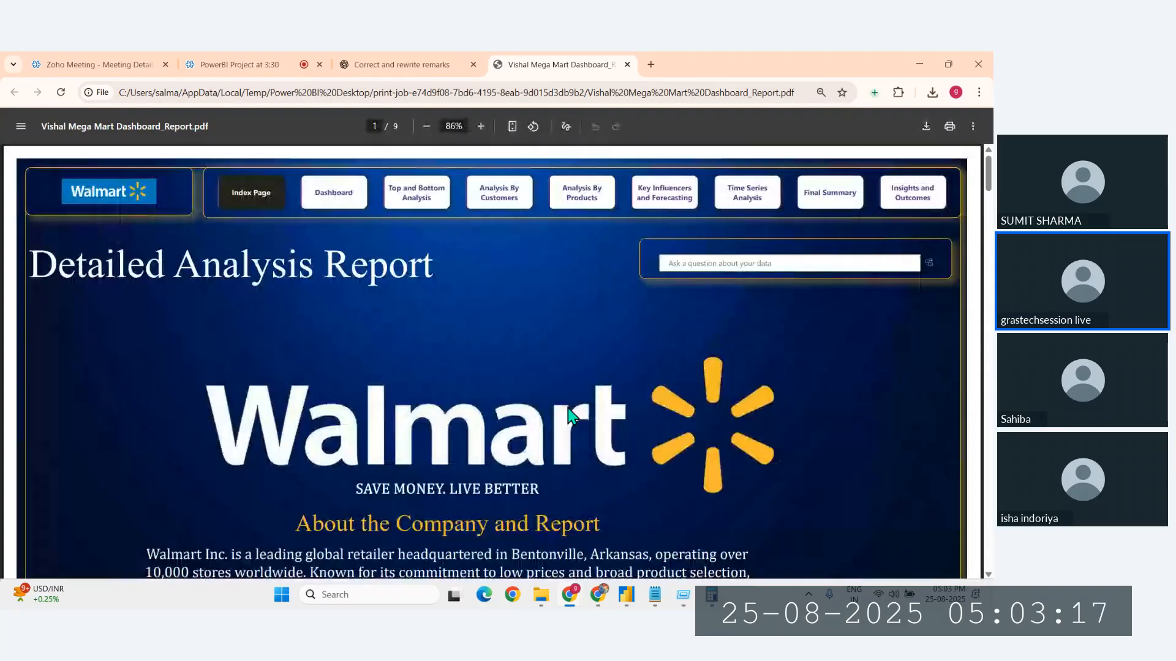
Step: Skim the exported Vishal Mega Mart Dashboard_Report.pdf from the index page to the Smart Summary page at 25% zoom
scroll(408, 419, down, 3)
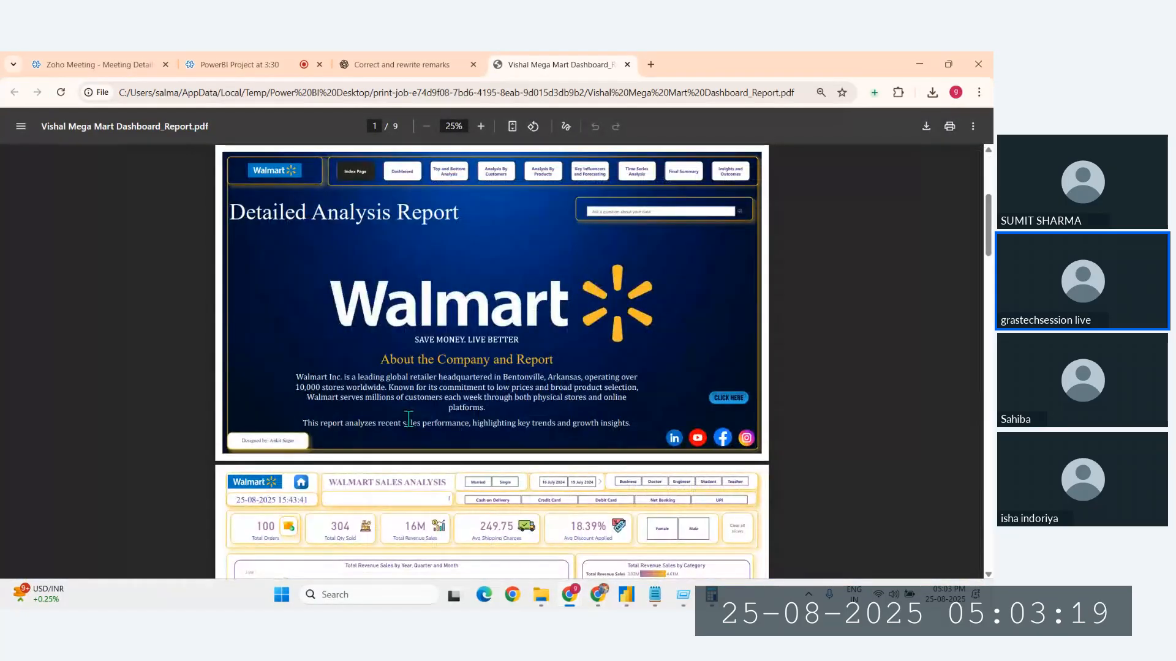
scroll(407, 419, down, 4)
scroll(407, 475, up, 1)
scroll(409, 474, up, 2)
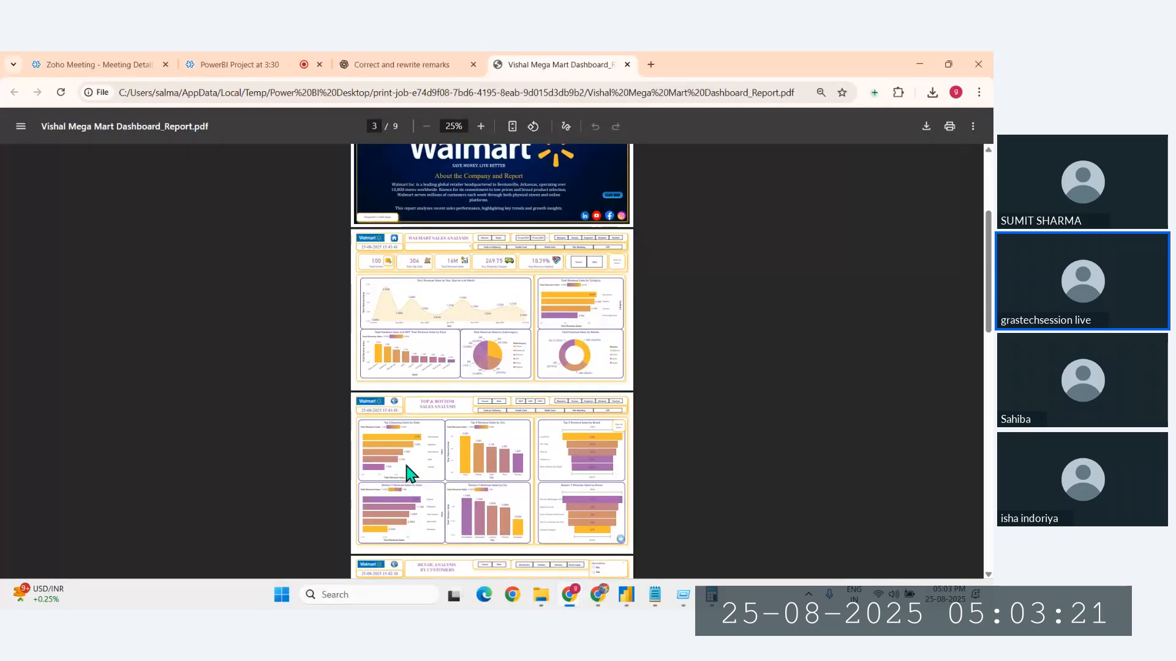
scroll(409, 475, down, 10)
scroll(408, 475, down, 5)
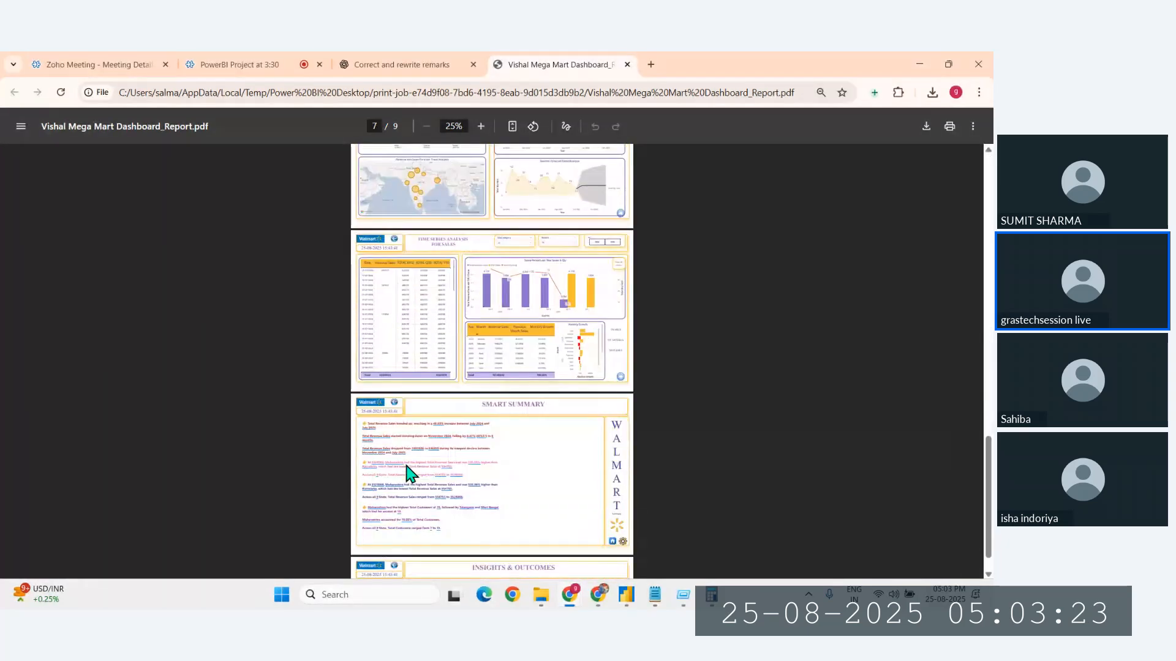
Step: Check the exported PDF's forecasting, Time Series Analysis, Smart Summary and Insights & Outcomes pages for layout consistency
scroll(408, 475, up, 1)
scroll(409, 475, up, 1)
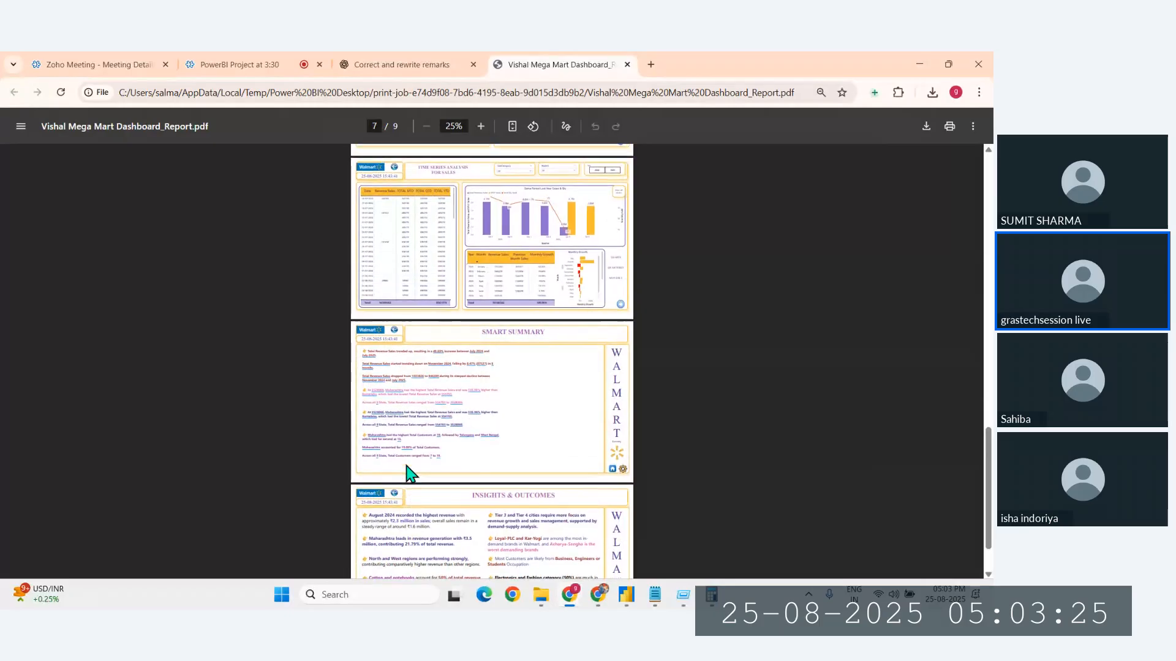
scroll(409, 475, down, 2)
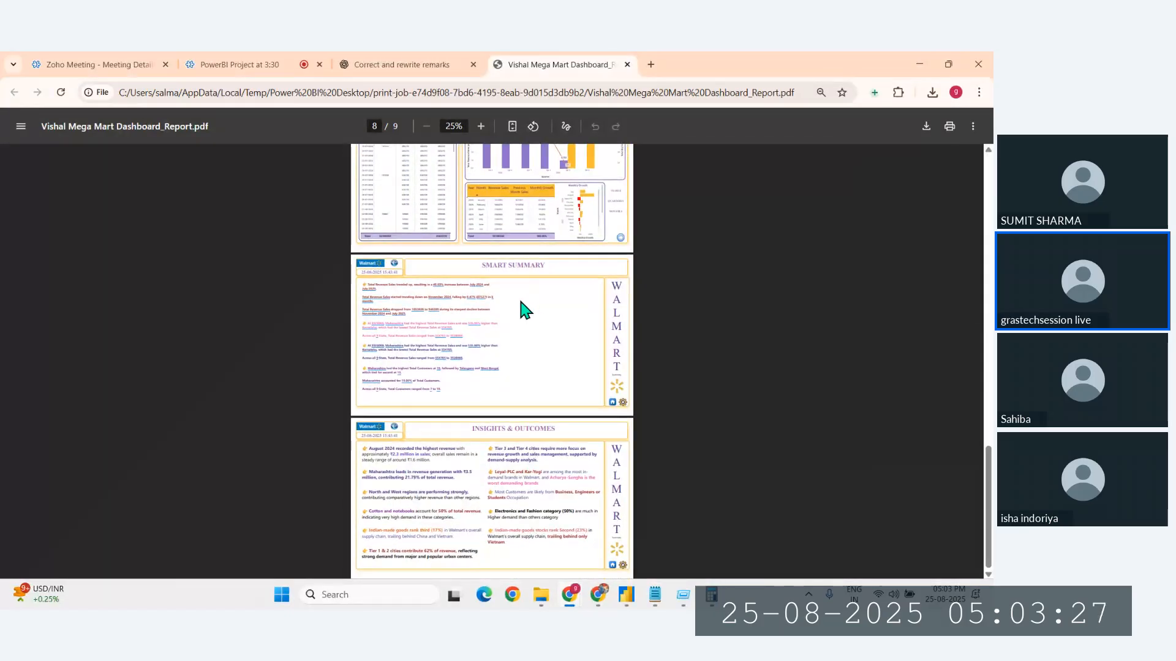
scroll(512, 334, up, 3)
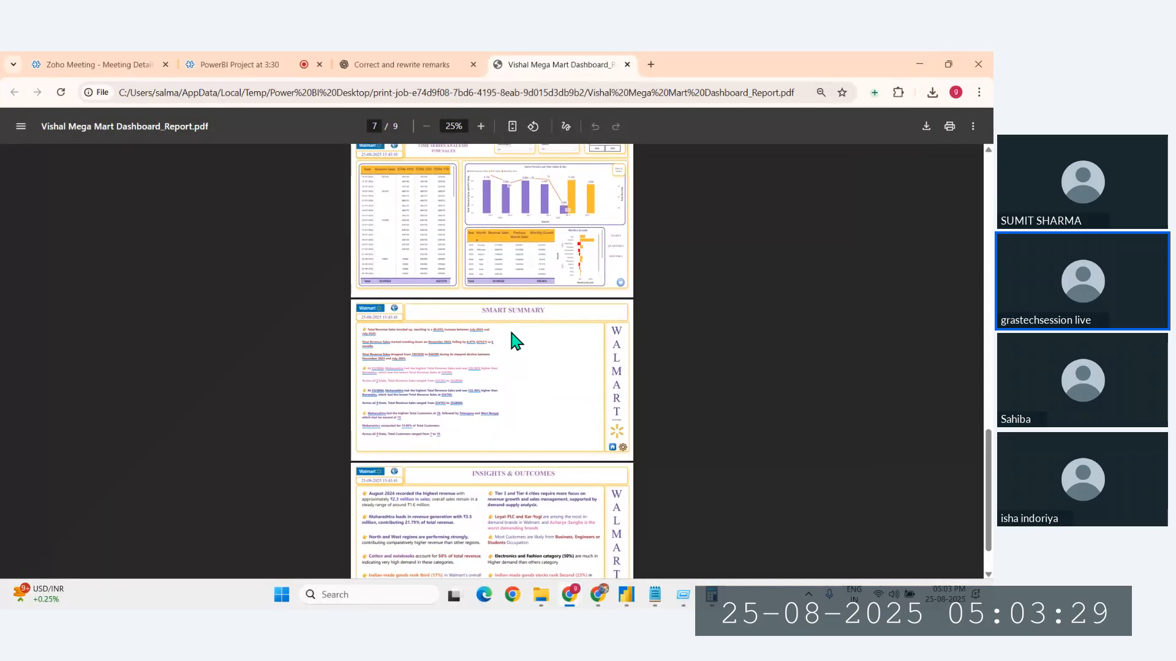
scroll(512, 334, down, 3)
scroll(512, 334, up, 8)
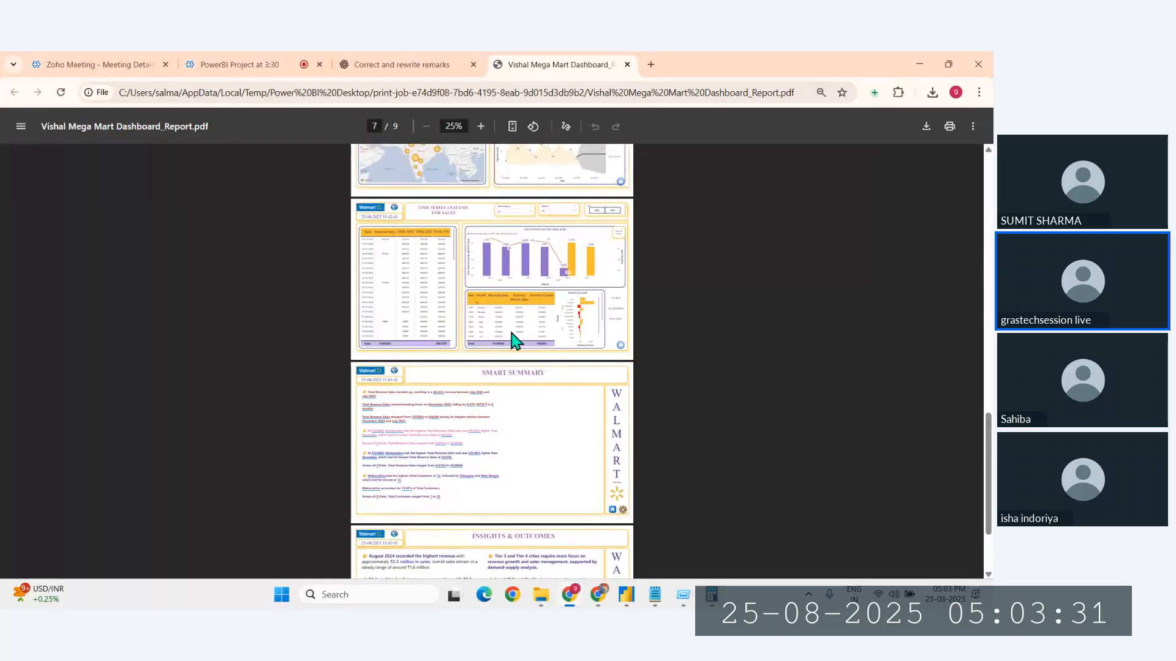
scroll(512, 334, down, 2)
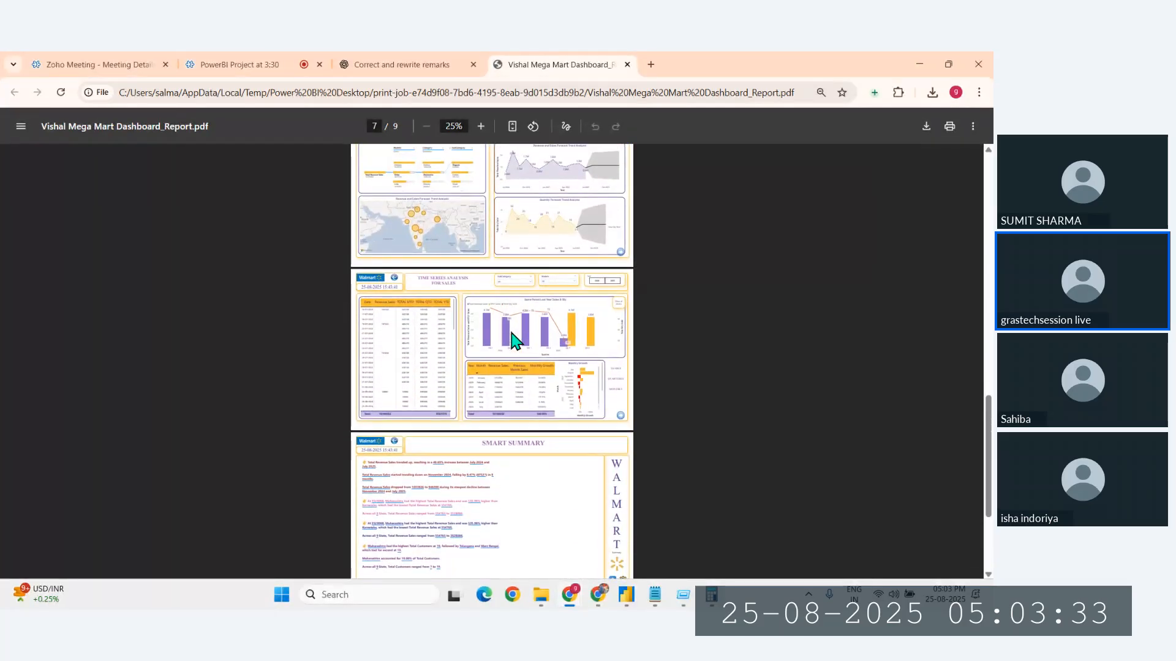
scroll(512, 333, down, 5)
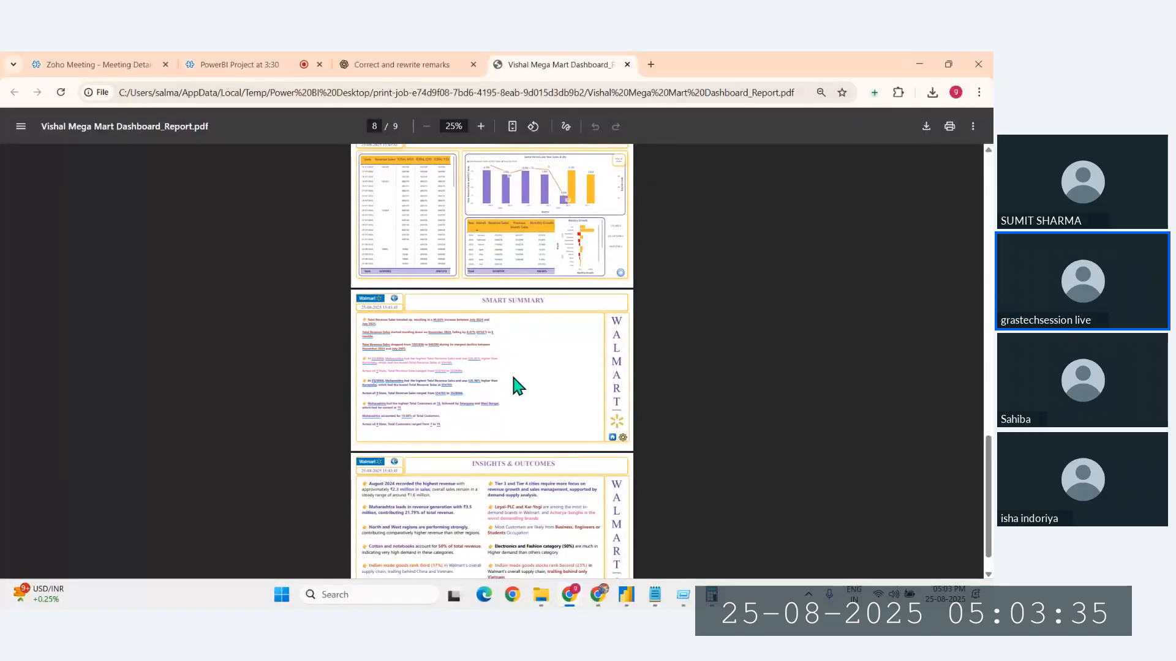
scroll(514, 378, up, 8)
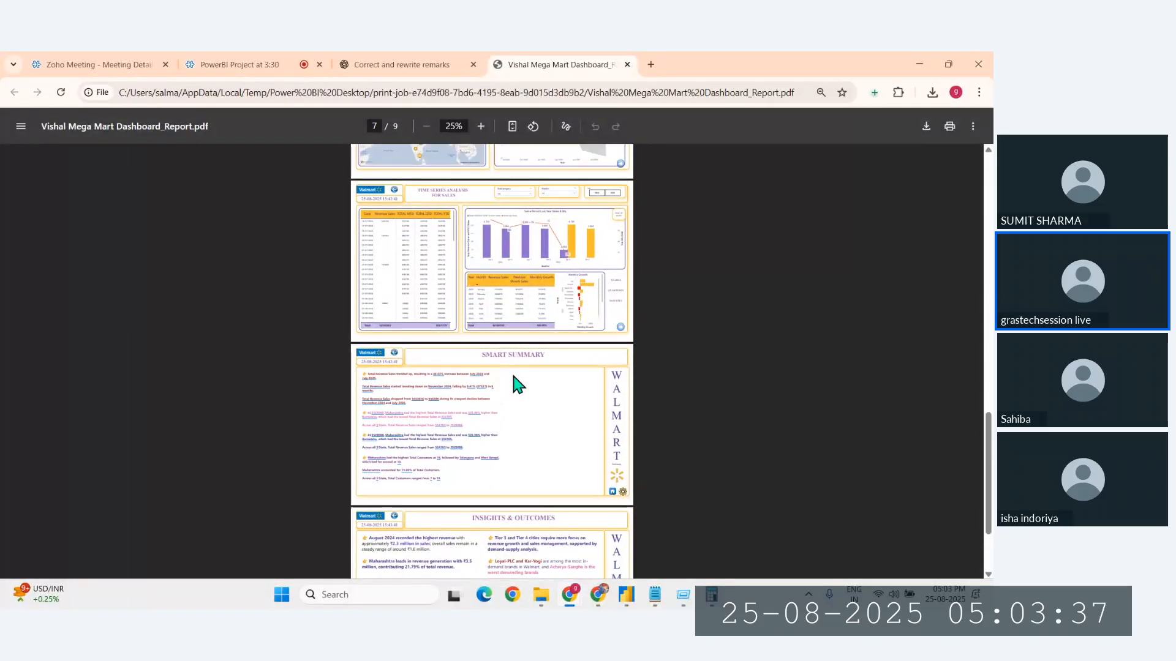
scroll(514, 384, up, 1)
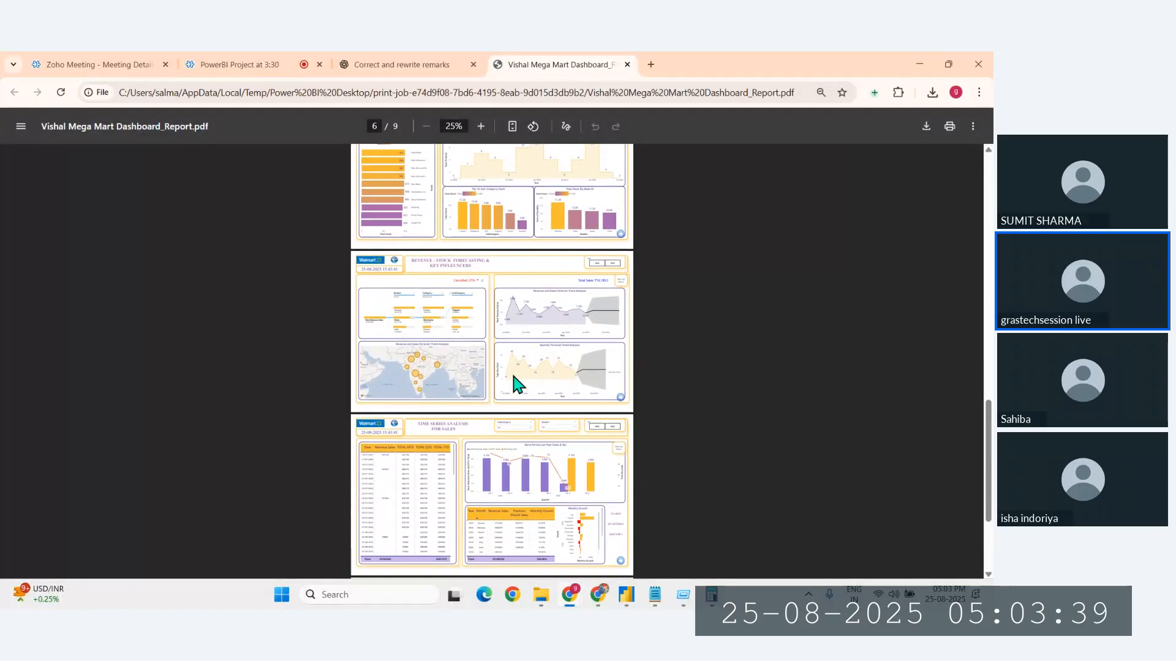
scroll(499, 451, down, 9)
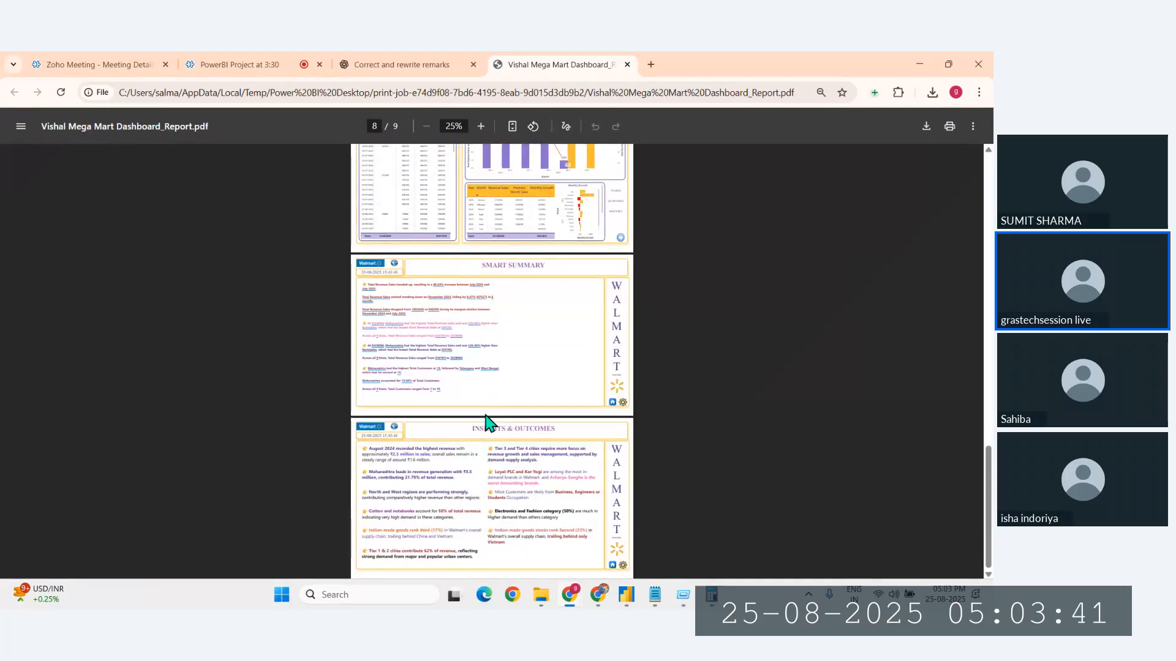
Step: Compare the Smart Summary and Insights & Outcomes pages of the exported PDF at a readable size
ctrl+scroll(485, 456, up, 3)
scroll(486, 456, down, 3)
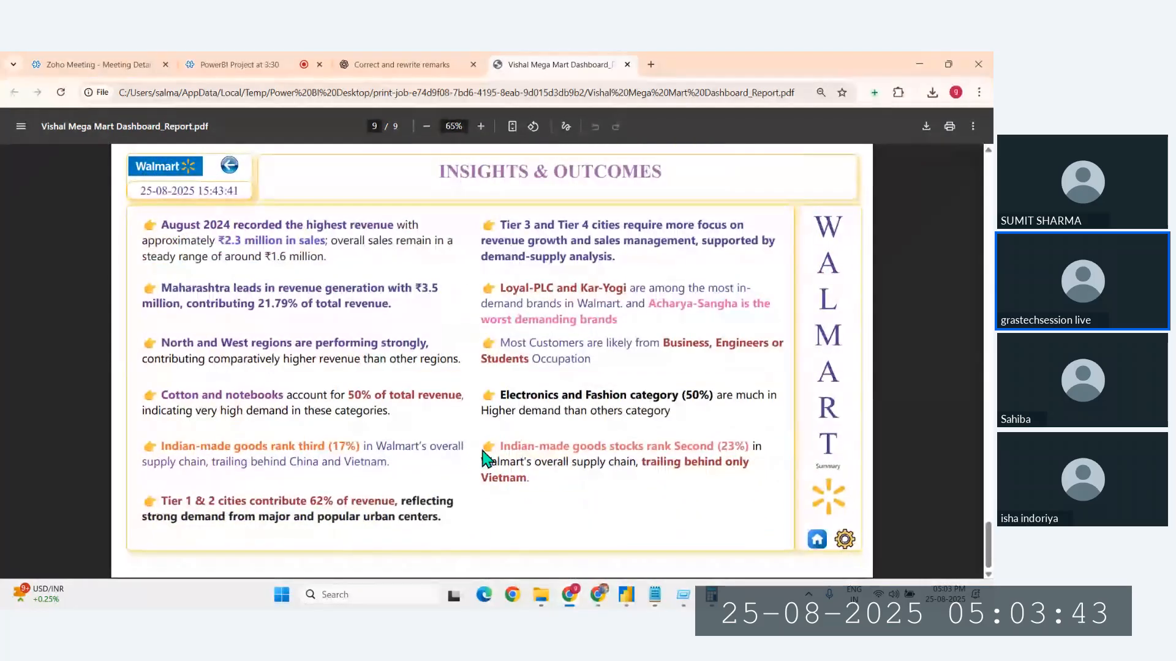
ctrl+scroll(483, 413, up, 1)
scroll(483, 412, up, 6)
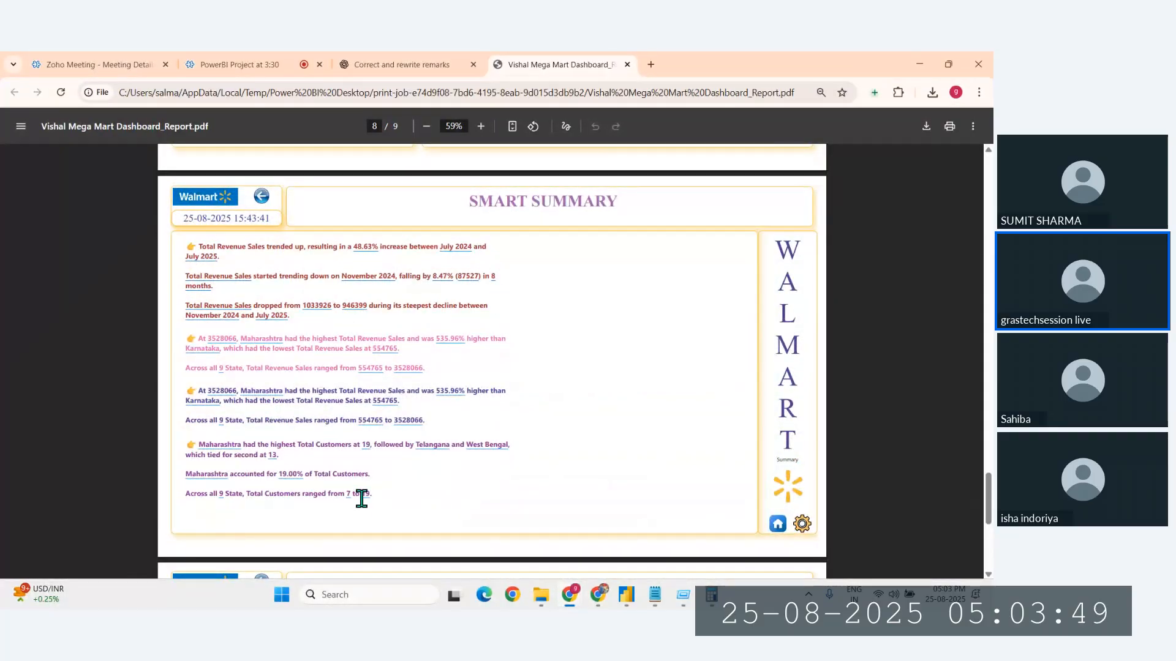
scroll(450, 495, down, 3)
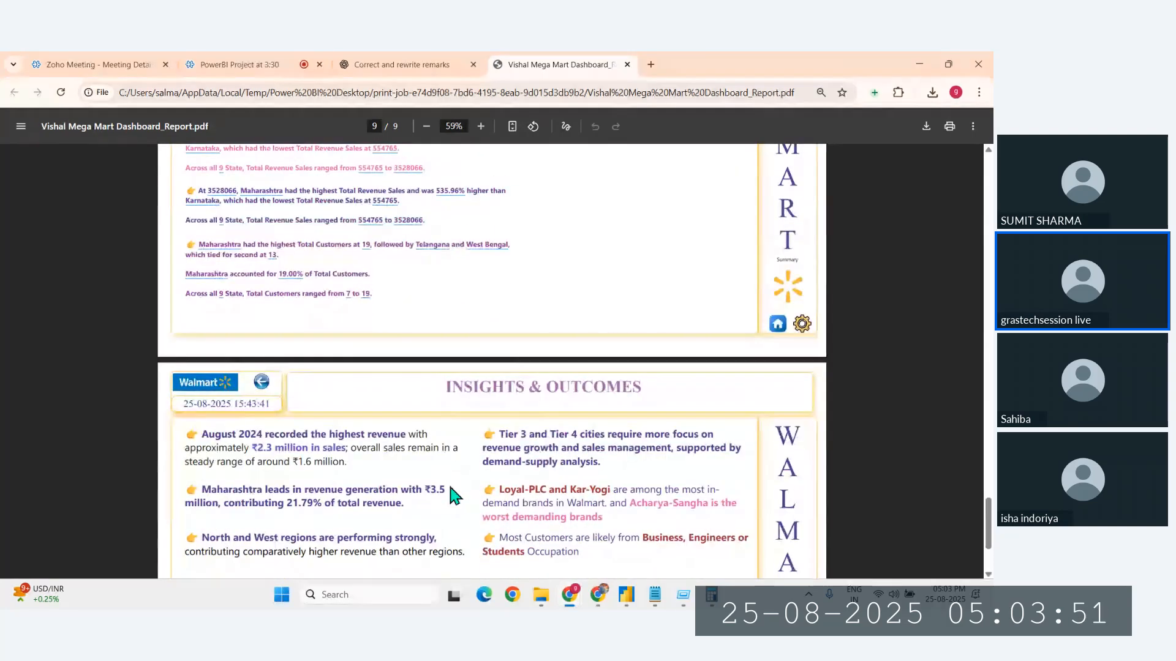
scroll(451, 488, up, 4)
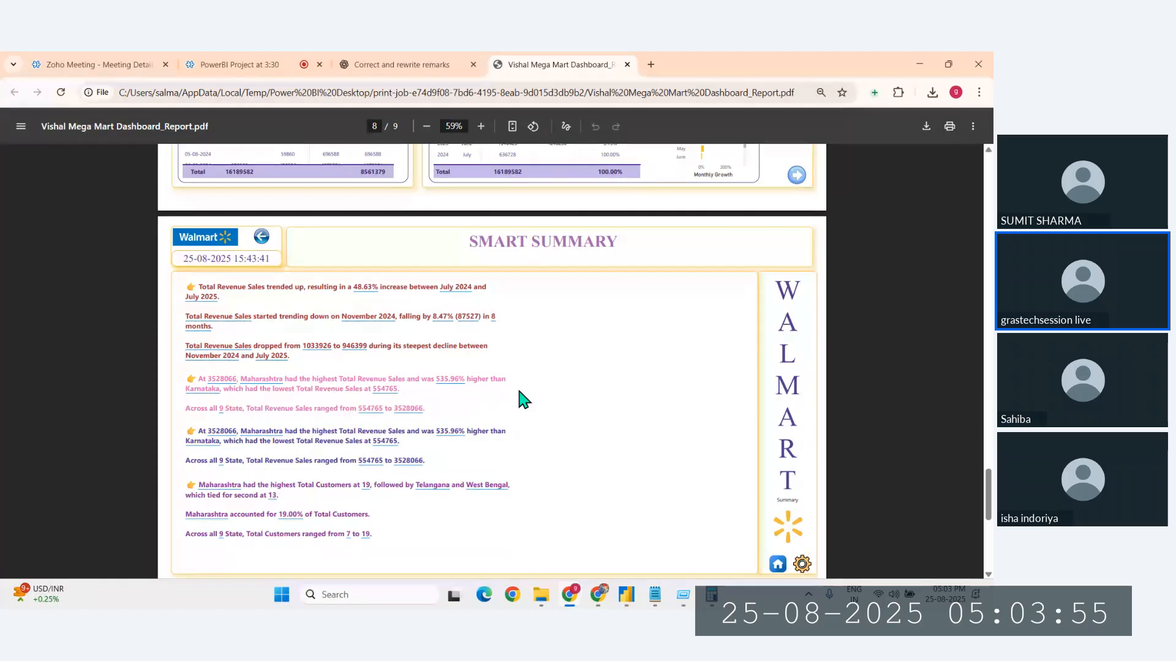
scroll(519, 392, down, 2)
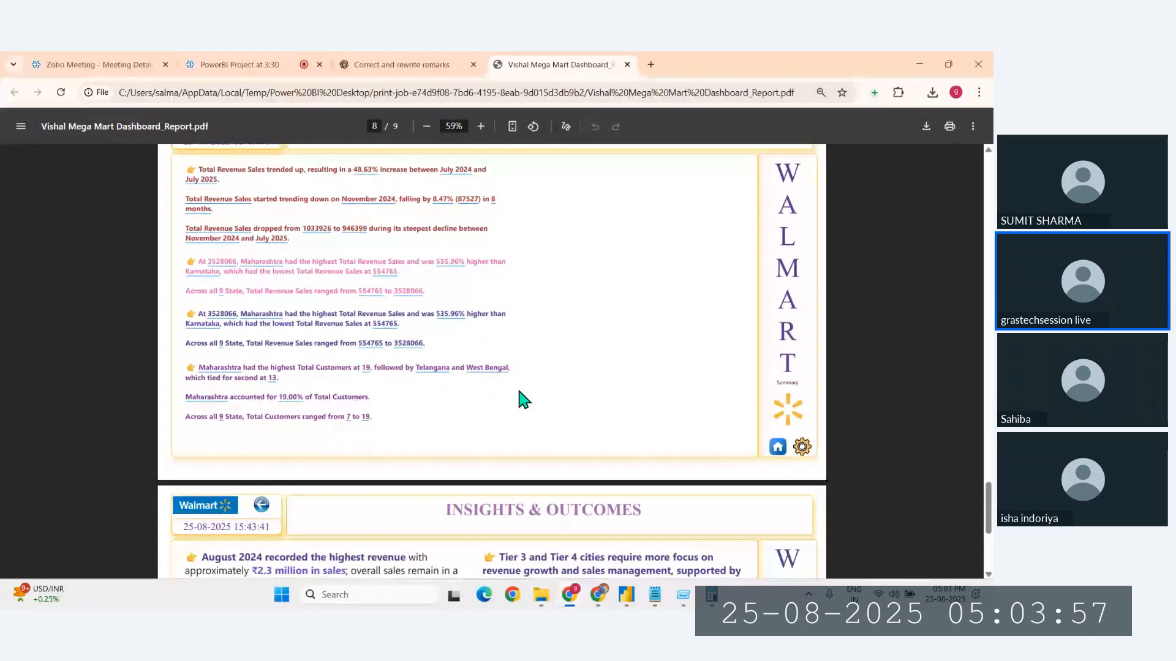
scroll(519, 399, down, 2)
scroll(519, 399, up, 1)
scroll(519, 400, down, 4)
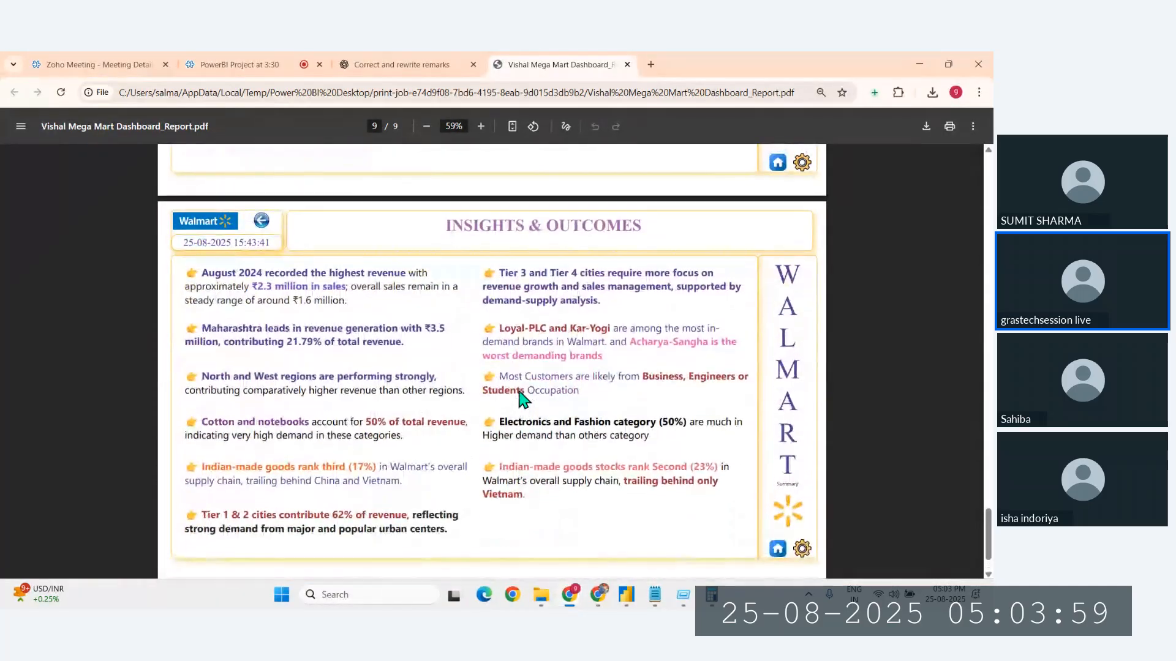
scroll(520, 399, up, 6)
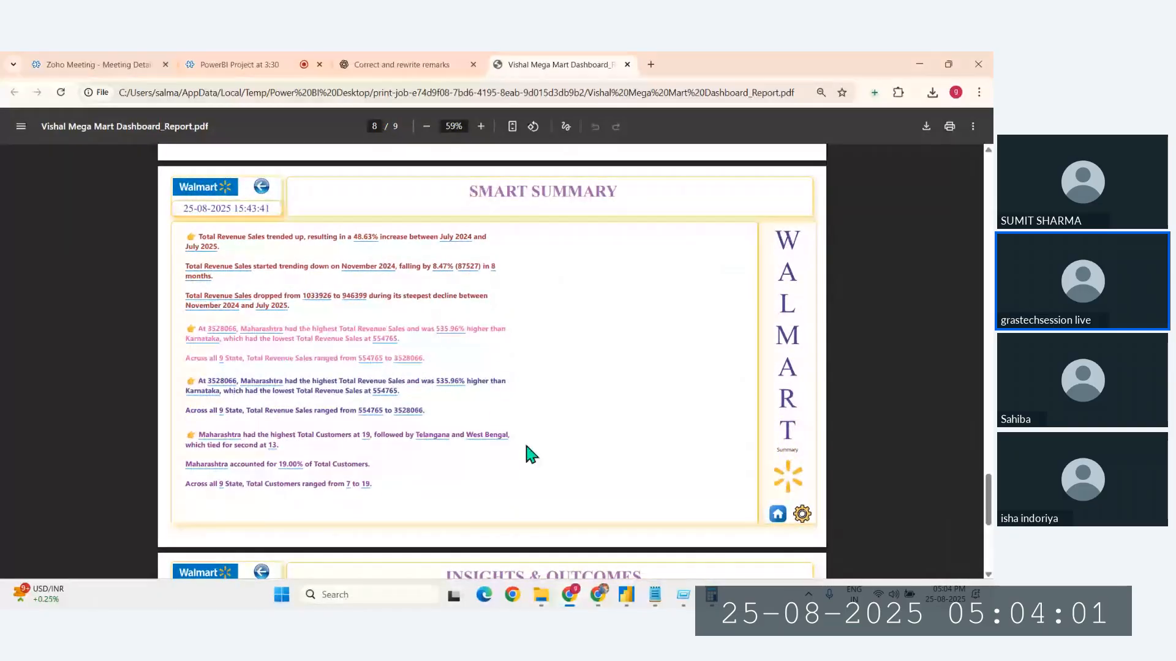
Step: Switch back to the Power BI report and hide the Final Summary page
click(626, 595)
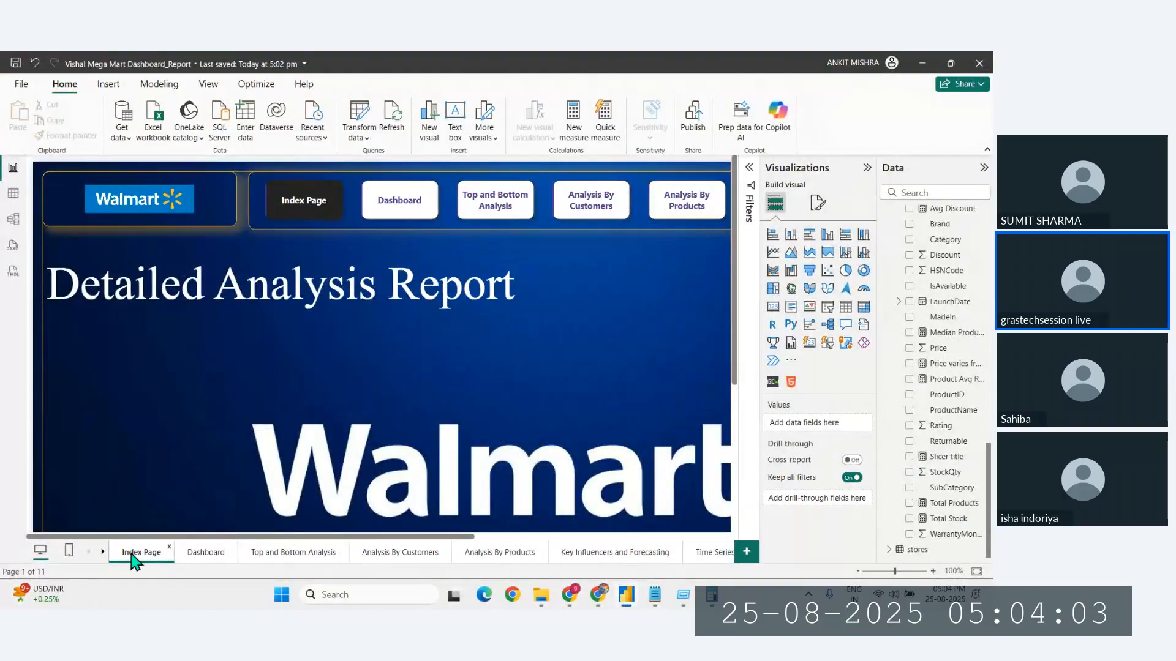
click(103, 552)
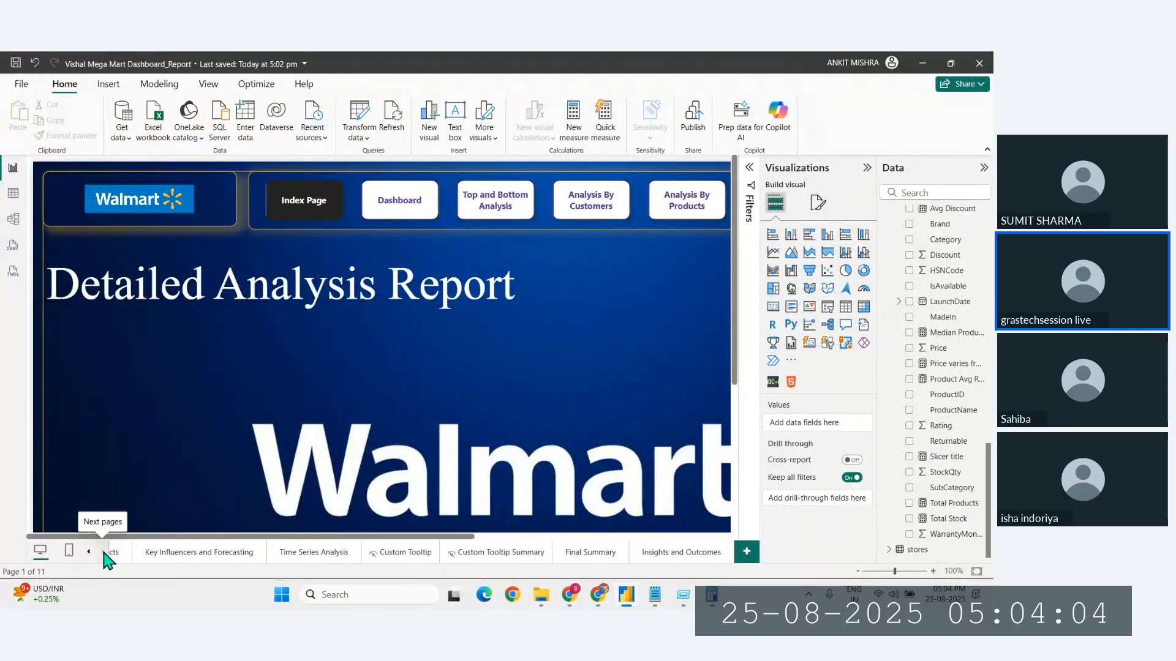
click(581, 554)
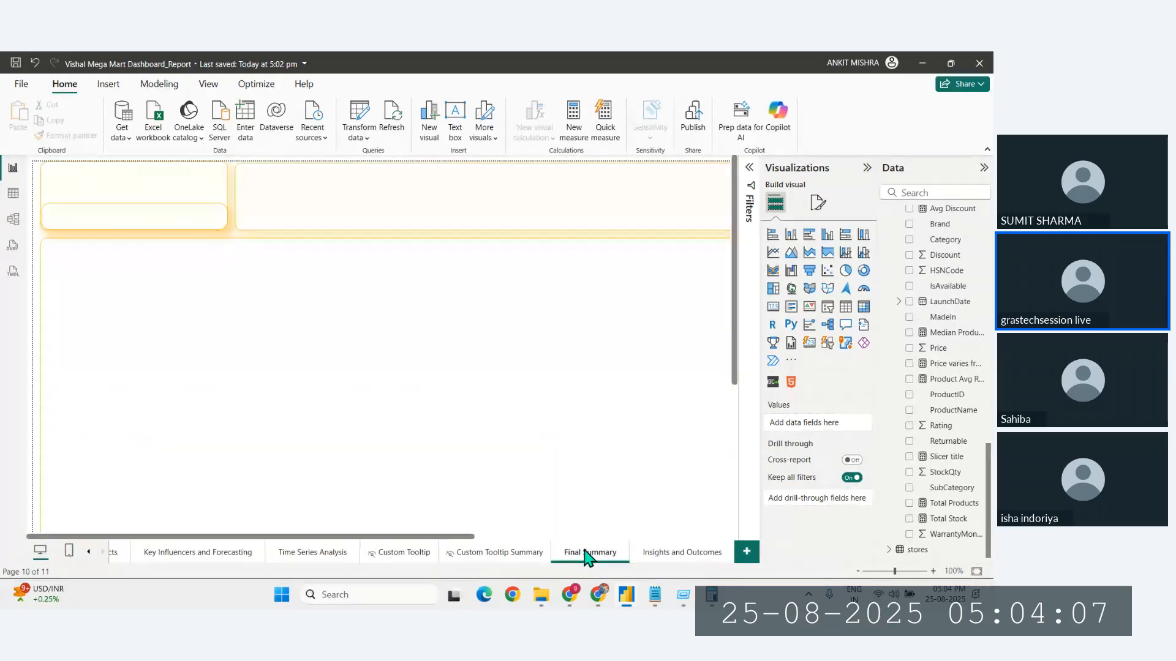
right_click(590, 557)
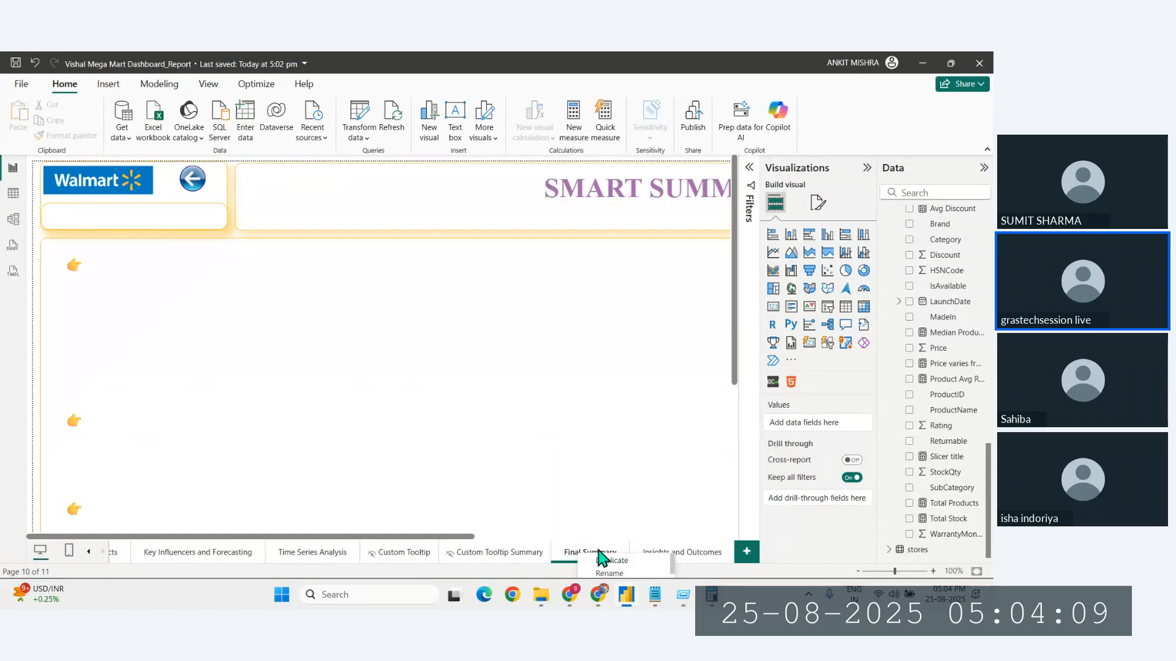
click(605, 533)
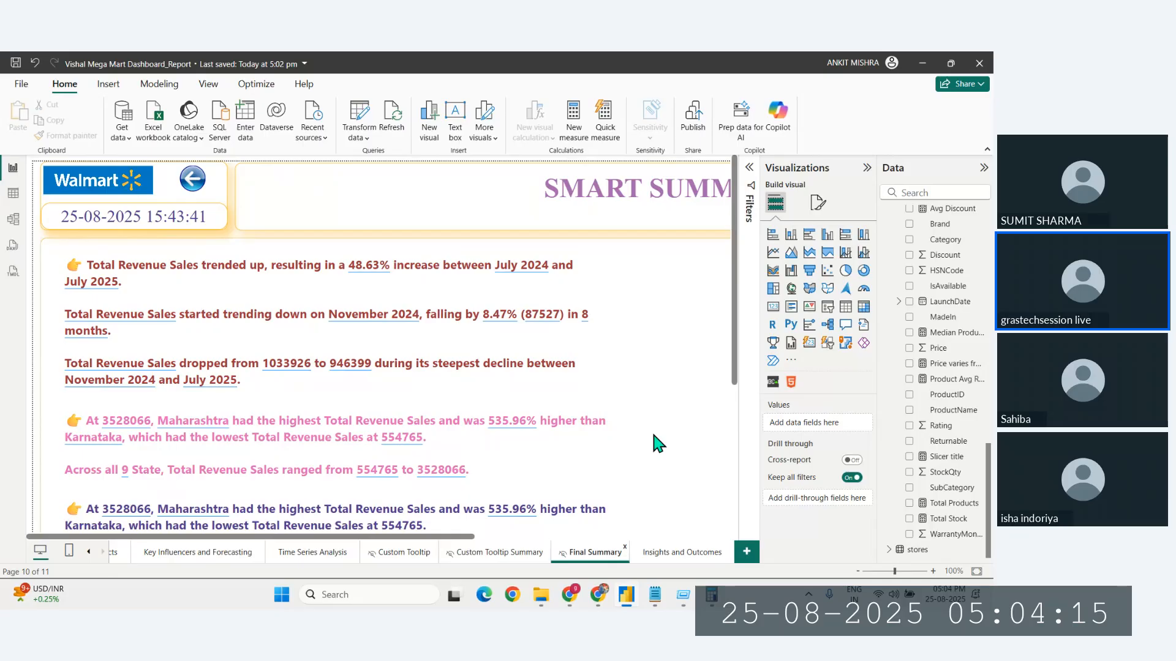
click(976, 573)
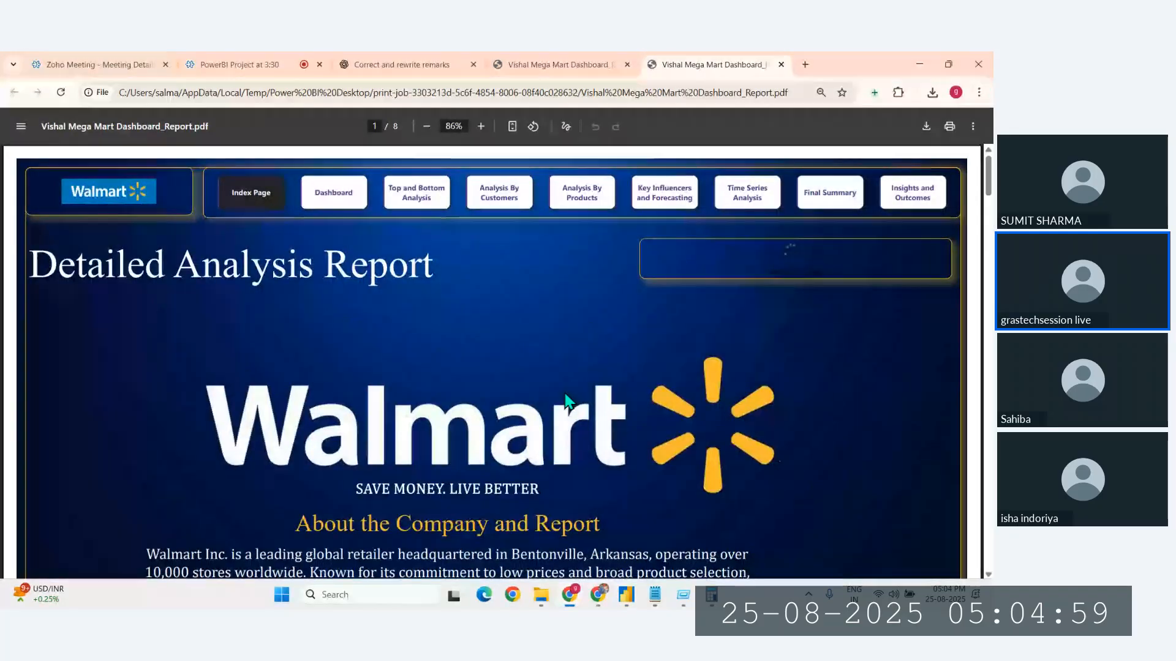
Step: Review the first pages of the newly exported 8-page PDF and compare them with the earlier 9-page export
scroll(583, 367, down, 3)
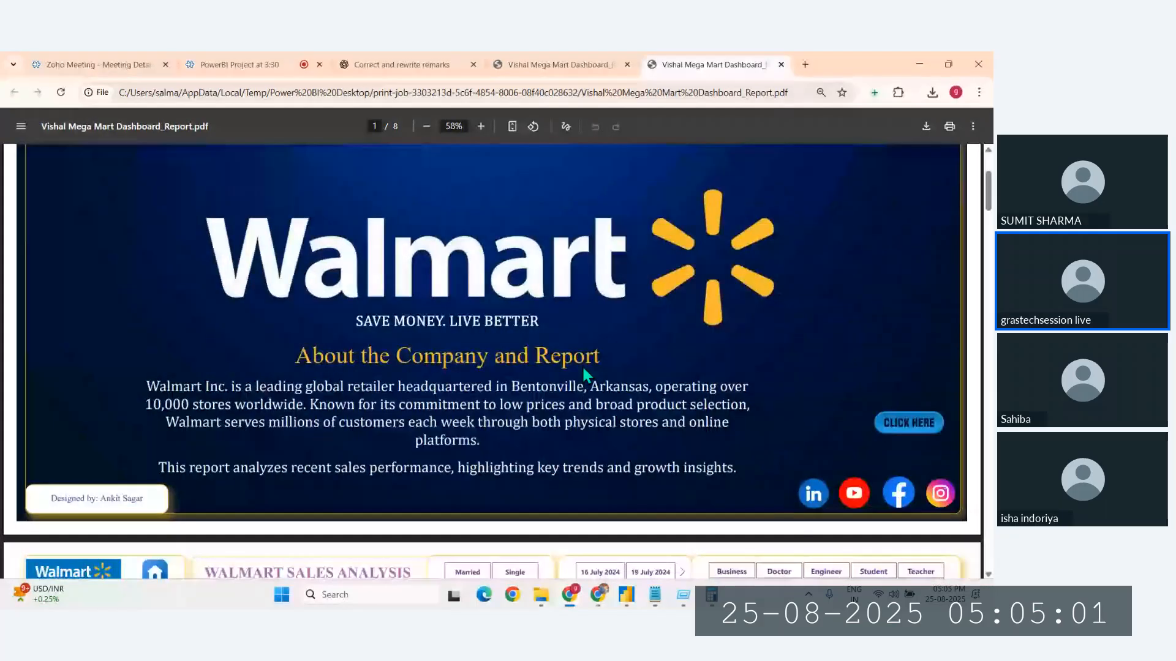
scroll(583, 368, down, 3)
scroll(583, 370, down, 10)
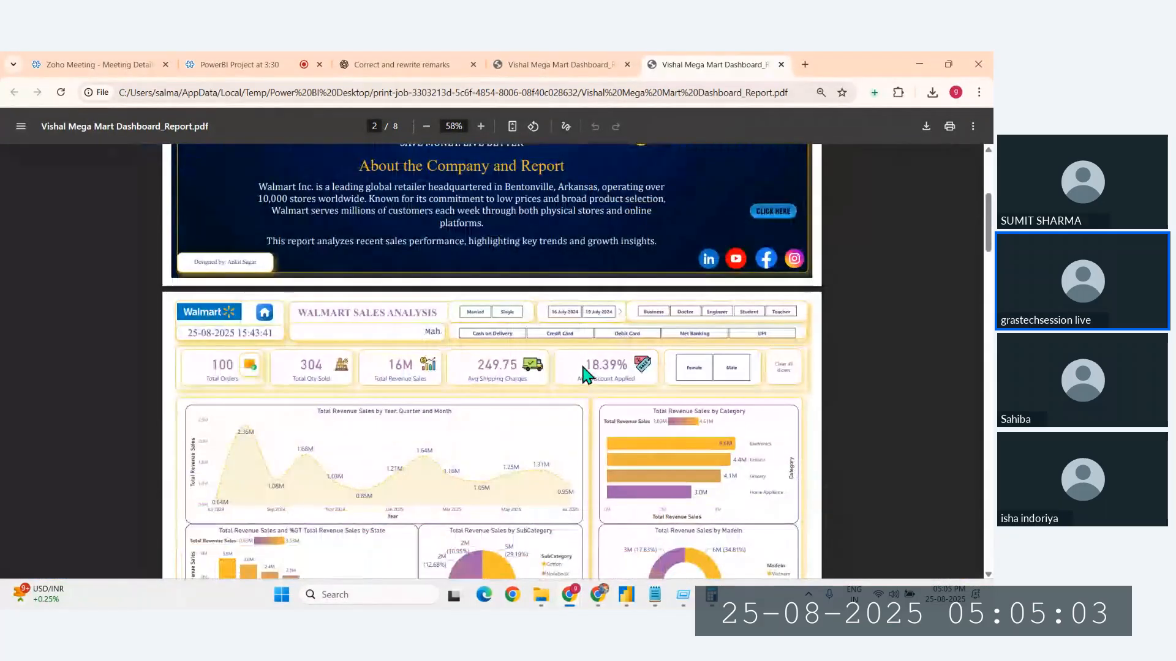
click(577, 64)
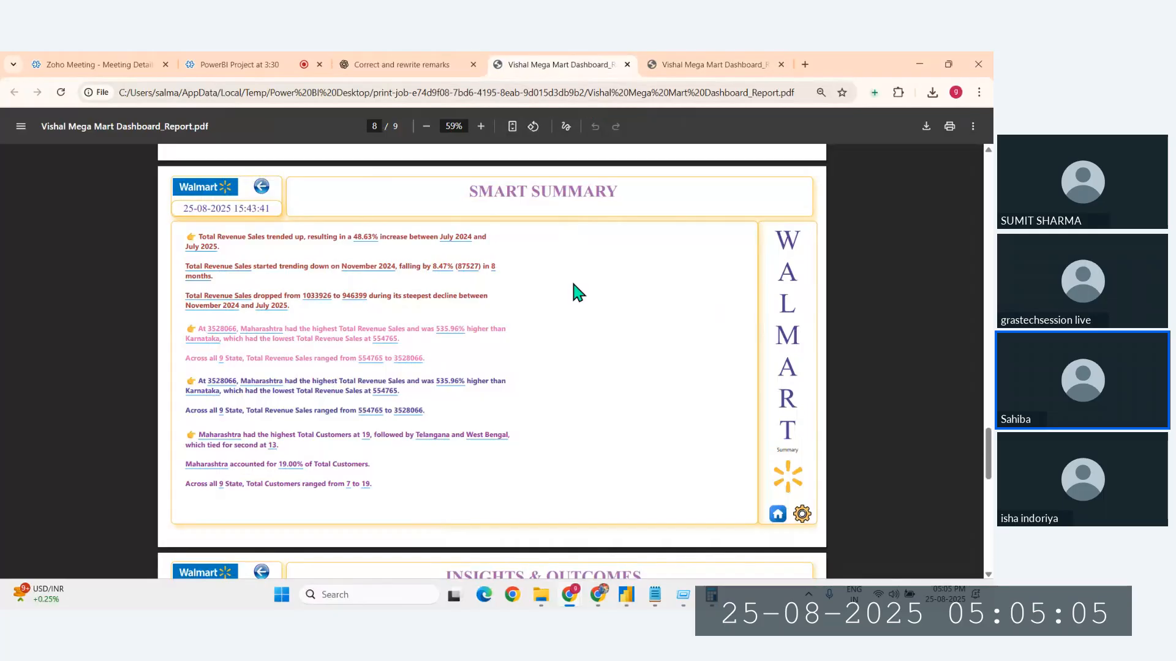
scroll(572, 281, up, 20)
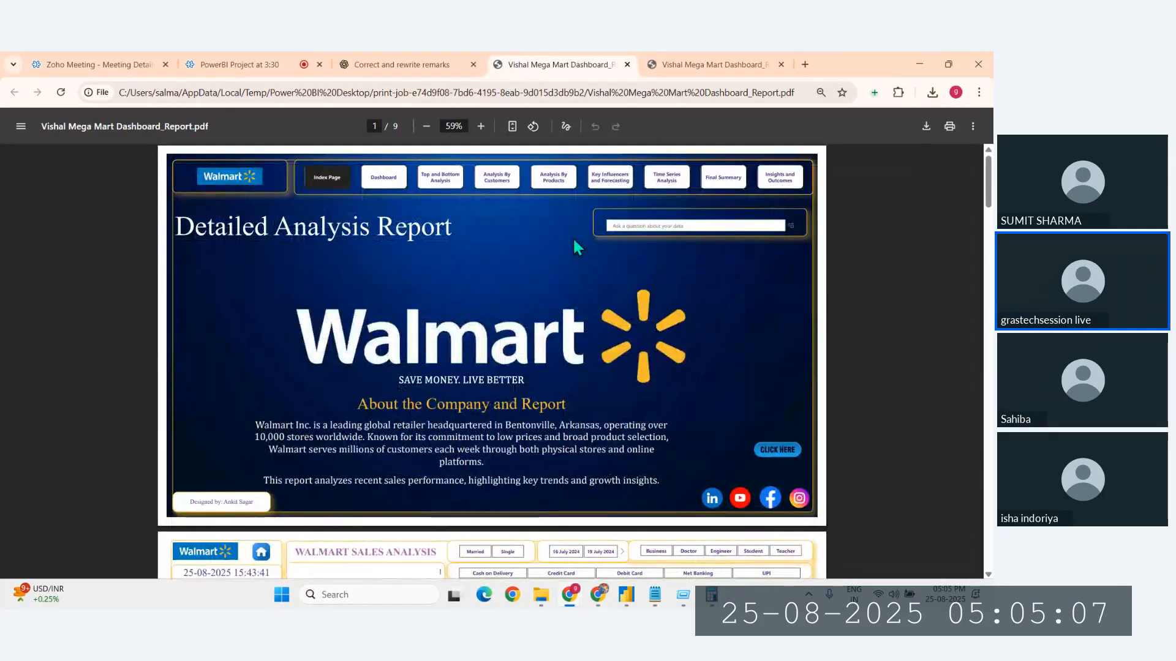
Step: Check the cover of the second PDF export, switch back to Power BI and open the Index Page with the canvas fitted to the window
click(680, 65)
scroll(612, 257, up, 10)
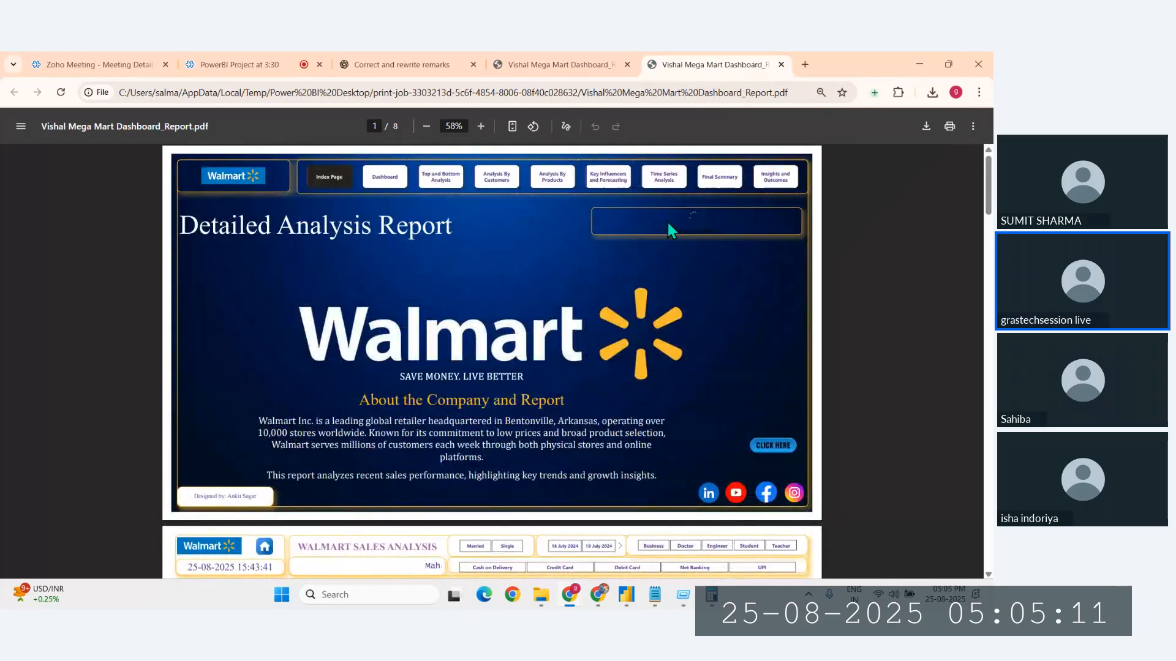
click(632, 601)
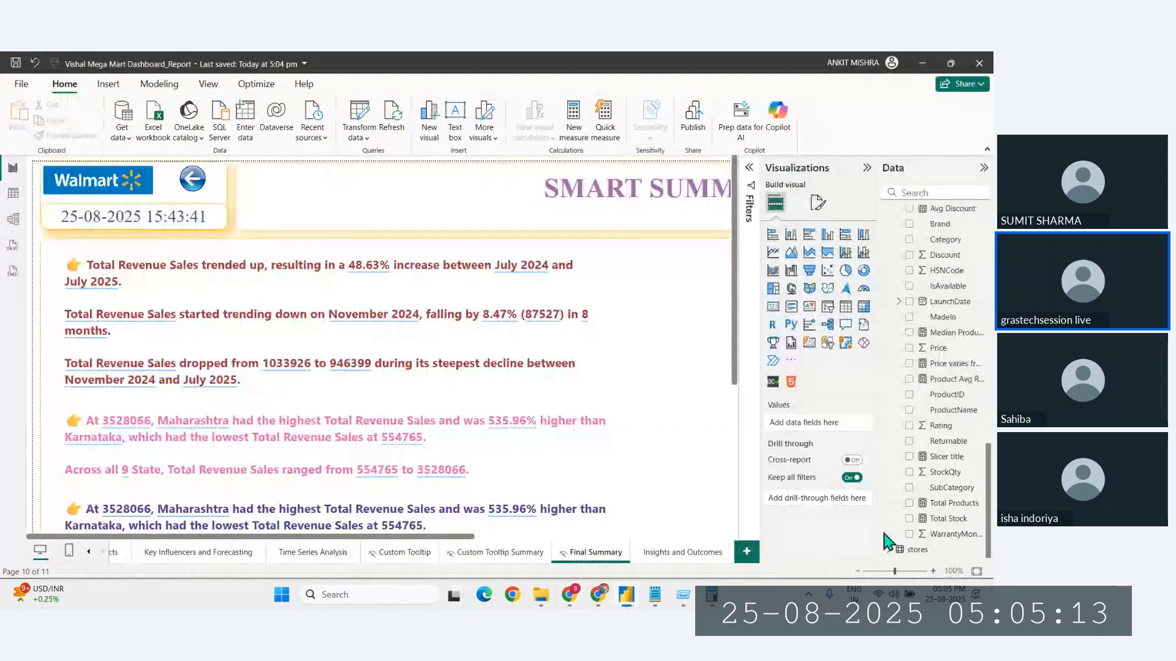
click(976, 571)
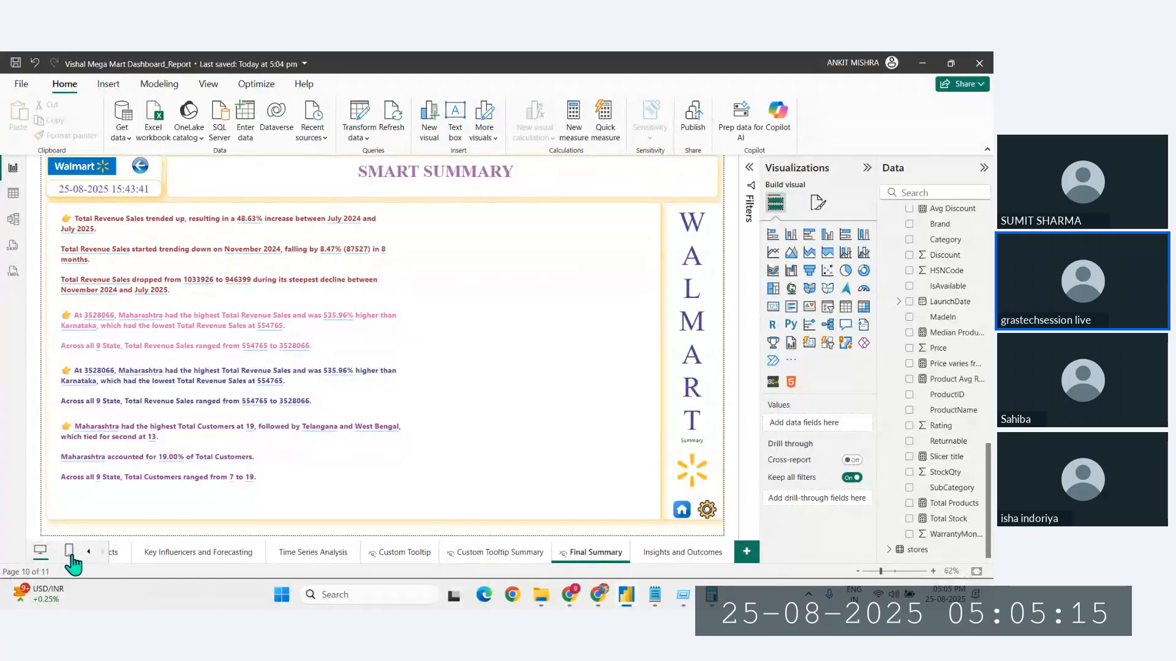
click(88, 552)
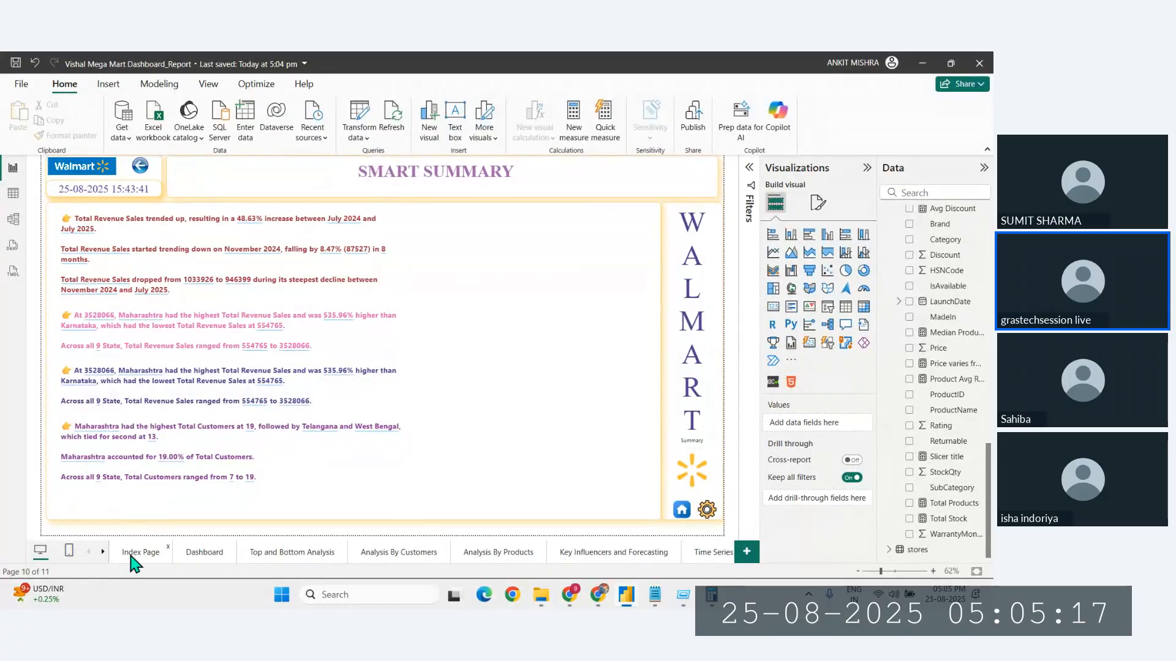
click(131, 554)
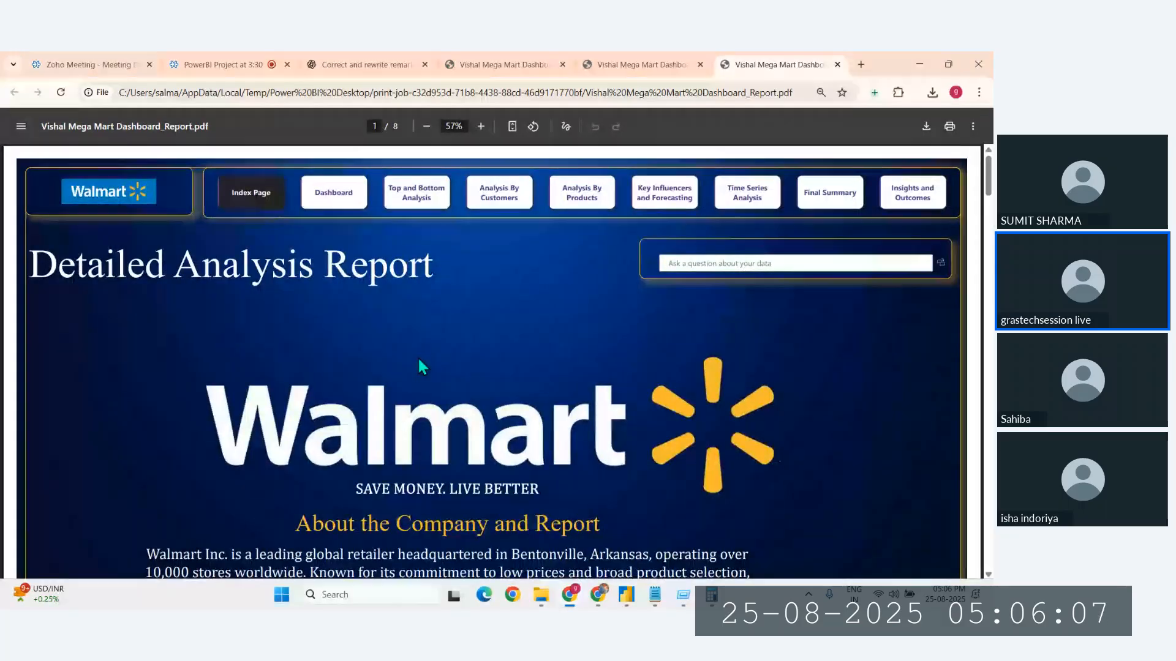
Step: Skim all pages of the latest 8-page PDF export at 25% zoom, from the cover to Insights & Outcomes
scroll(418, 359, down, 3)
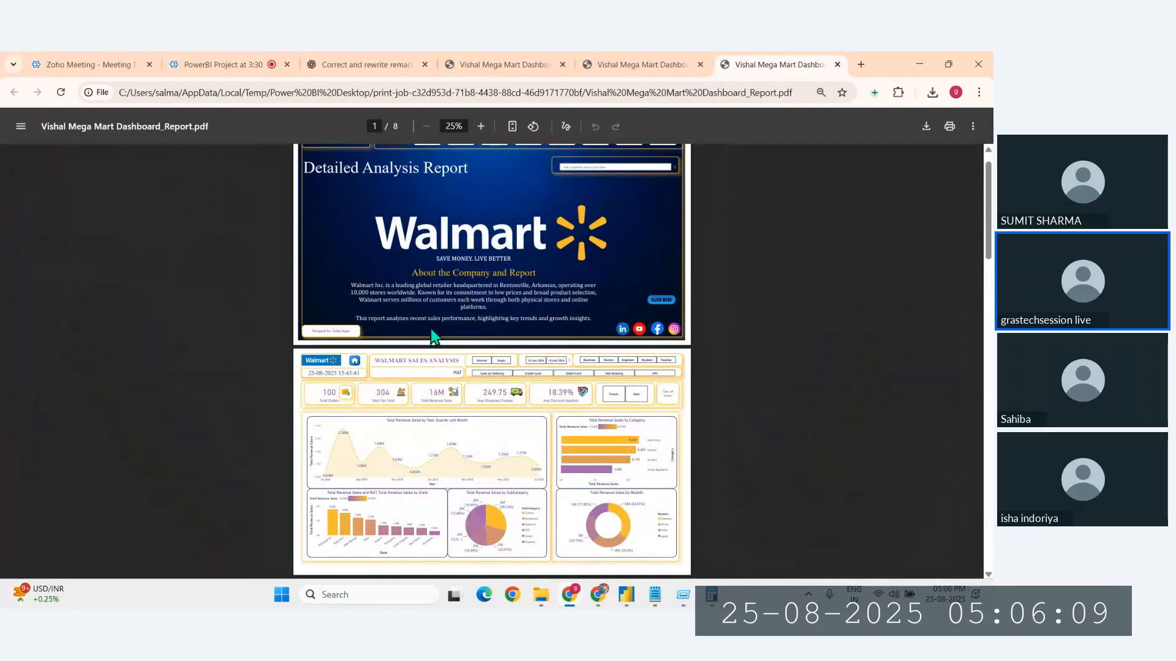
scroll(432, 330, down, 2)
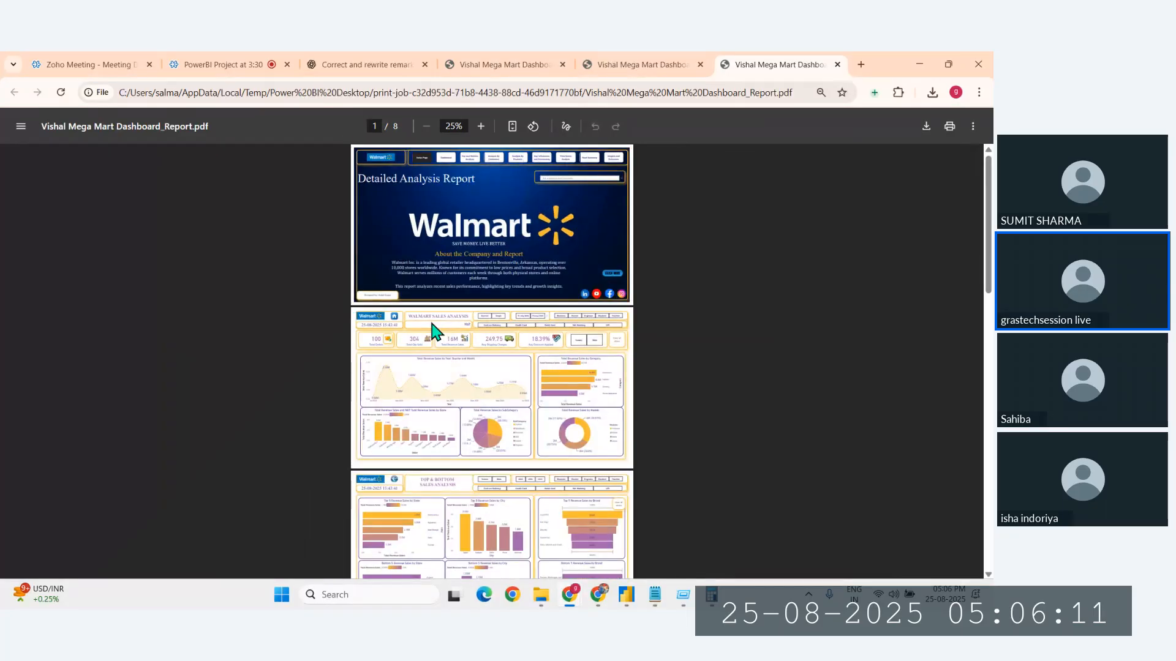
scroll(432, 331, down, 8)
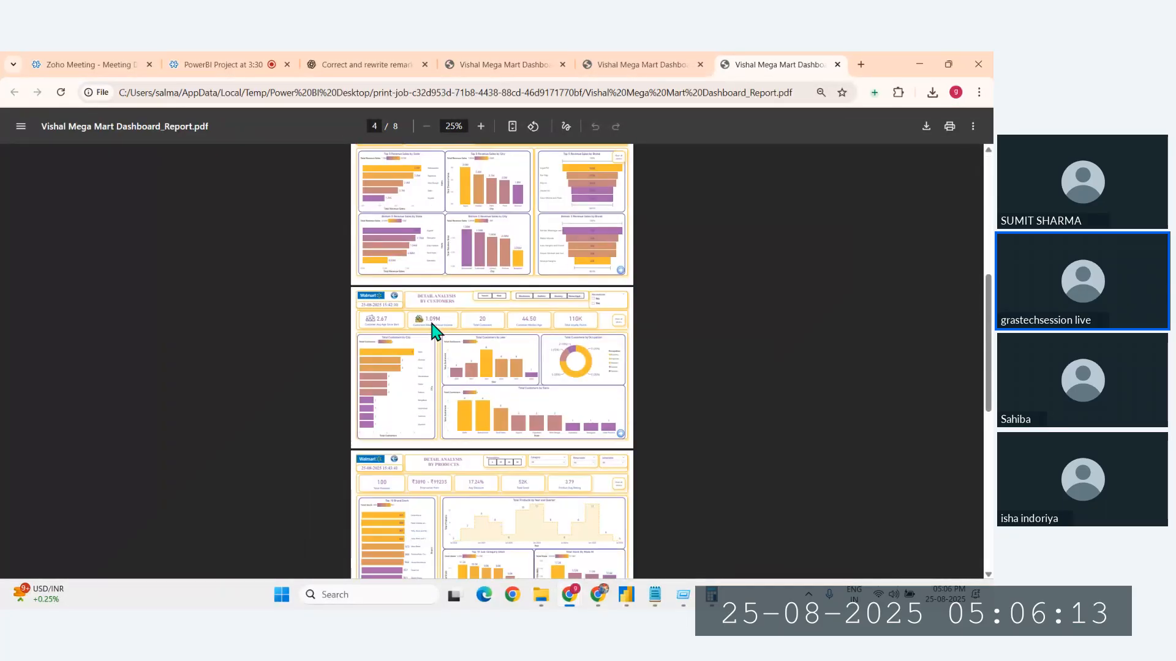
scroll(434, 330, down, 2)
scroll(435, 331, down, 8)
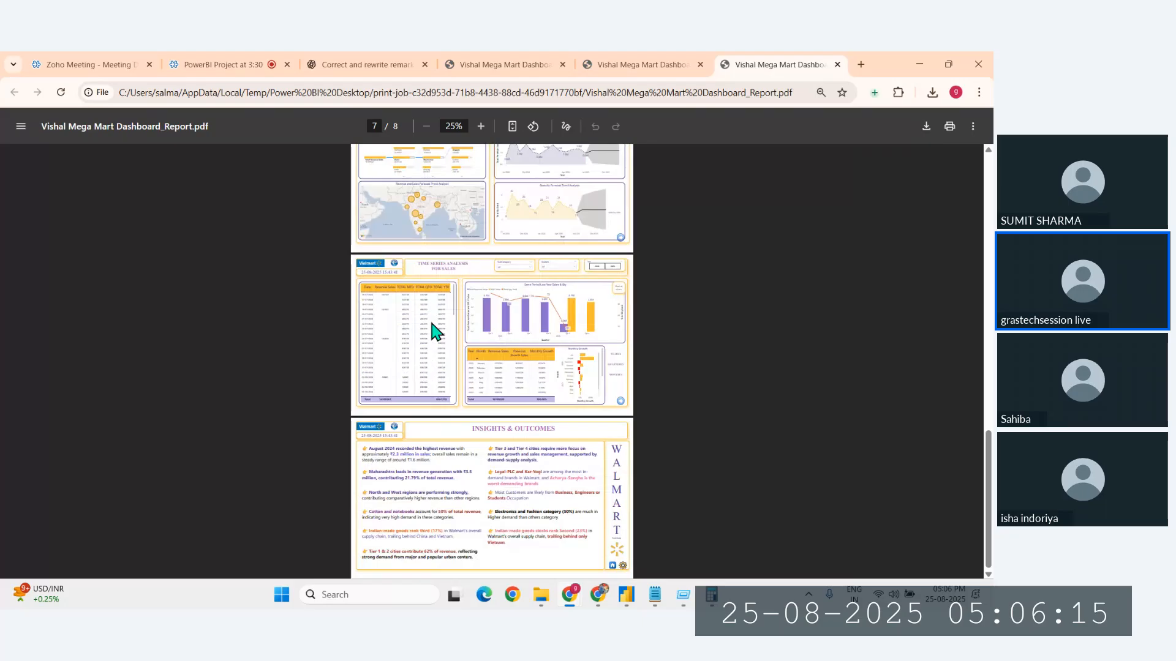
scroll(434, 330, up, 18)
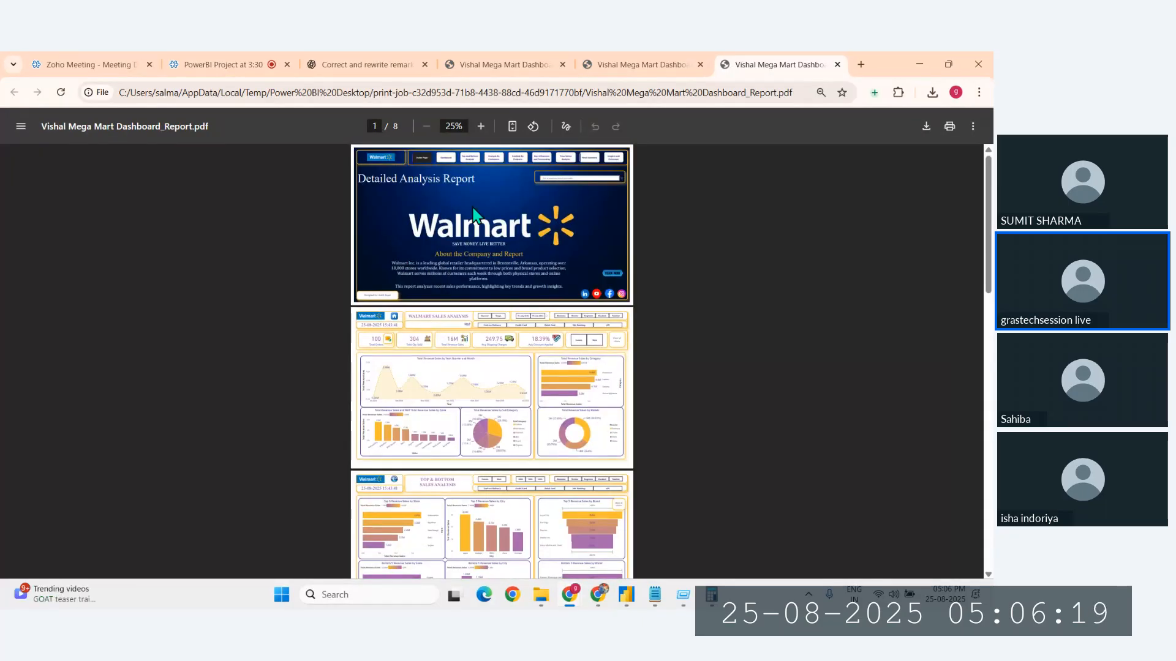
Step: Enlarge the PDF's cover page and inspect its page navigation buttons and Q&A box at a readable size
scroll(396, 121, up, 5)
scroll(396, 121, down, 4)
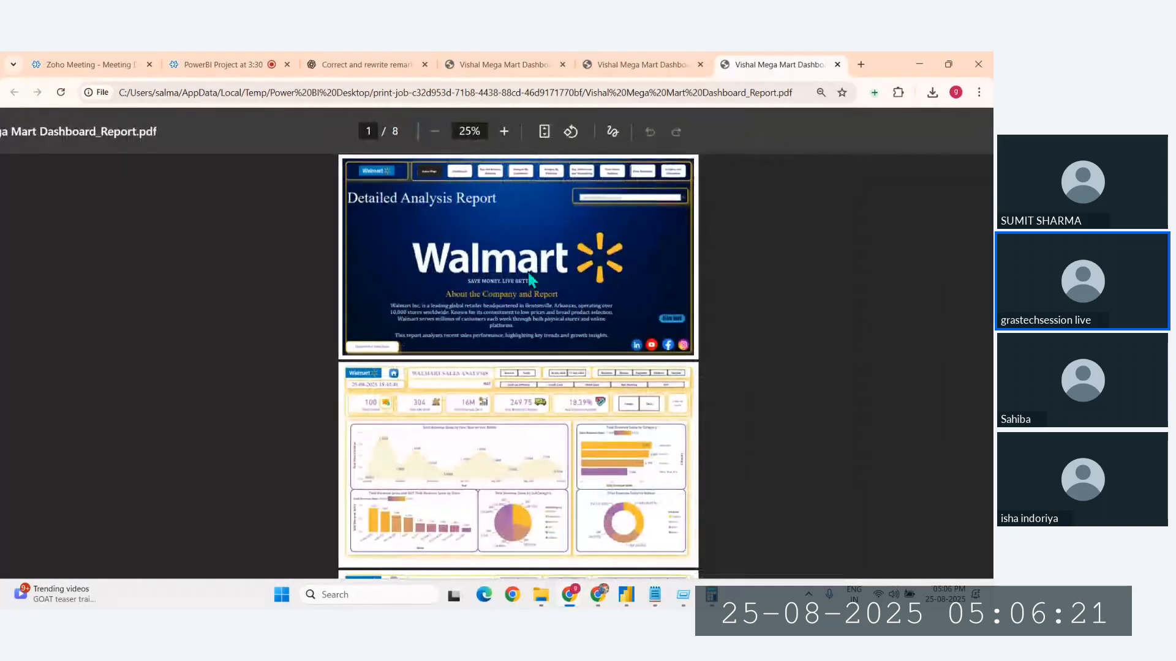
scroll(550, 268, up, 3)
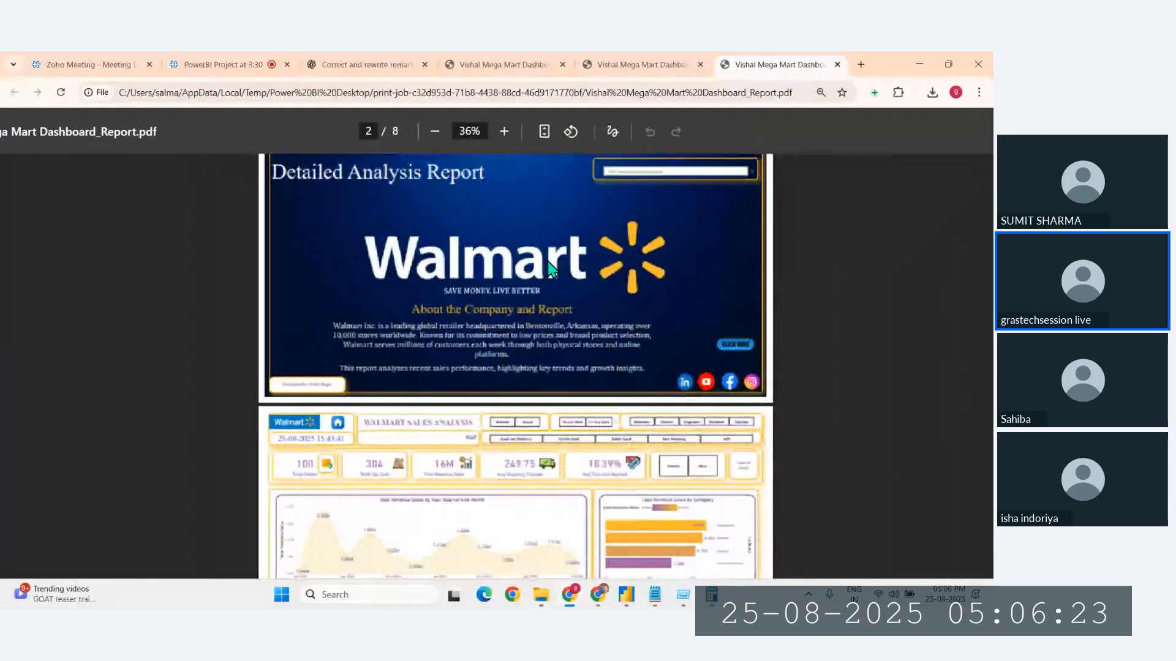
scroll(546, 259, up, 3)
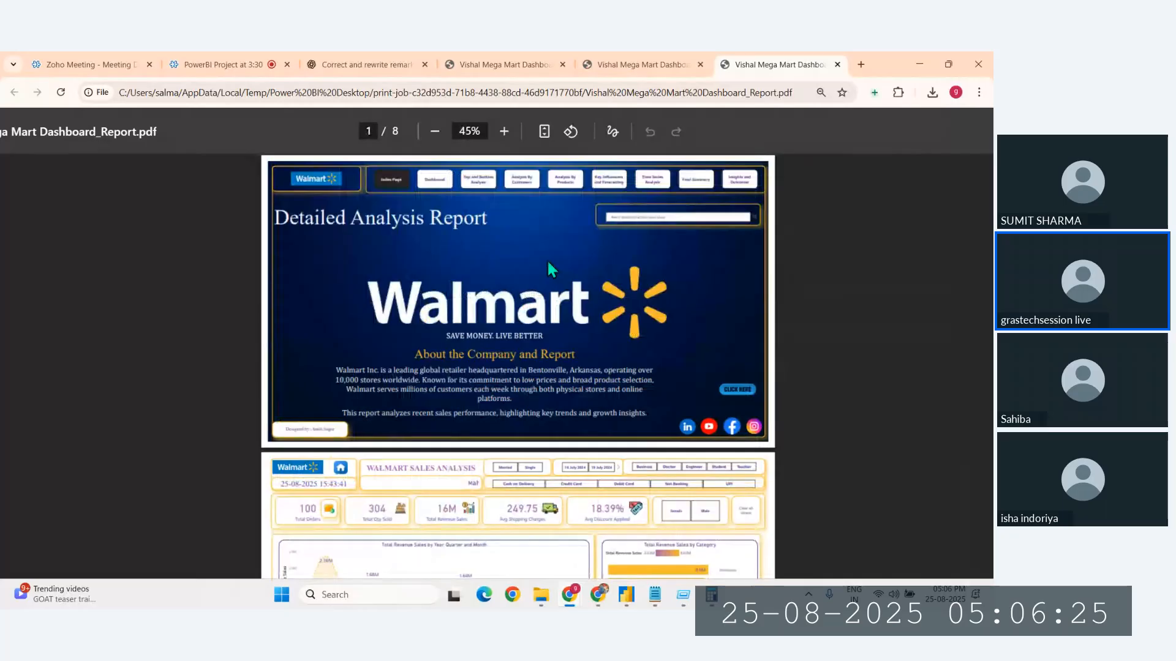
scroll(534, 292, up, 1)
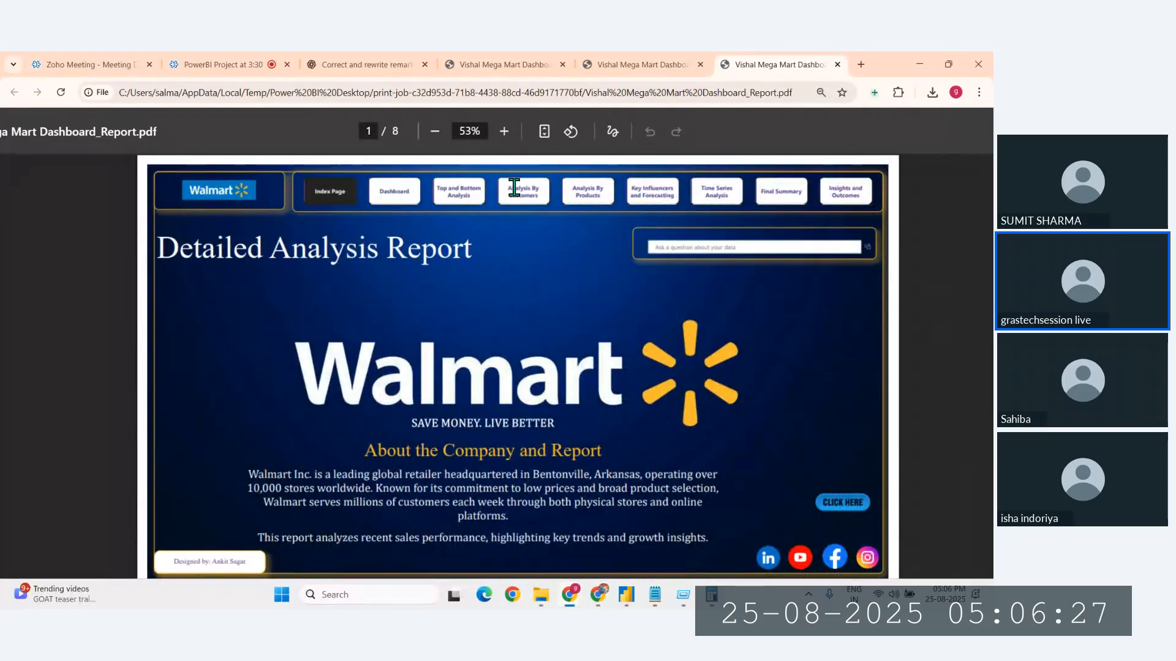
scroll(513, 188, up, 3)
scroll(480, 244, down, 3)
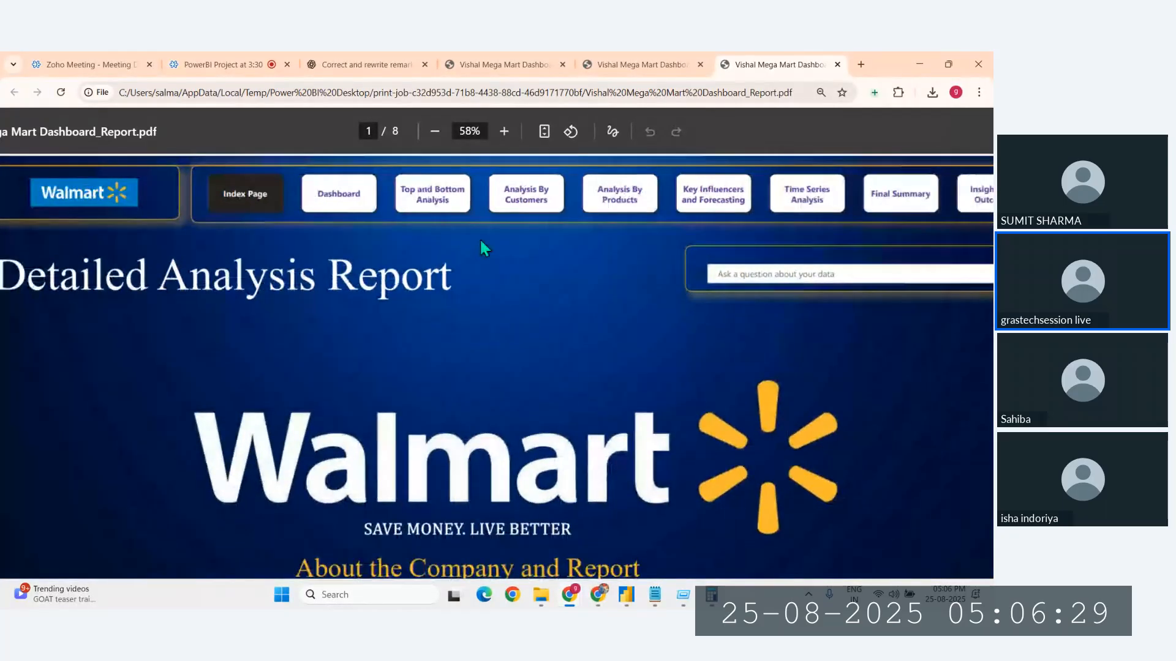
Step: Review the PDF's sales, customer, product, forecasting and Insights & Outcomes pages at 58% zoom and return to the cover
scroll(481, 241, down, 5)
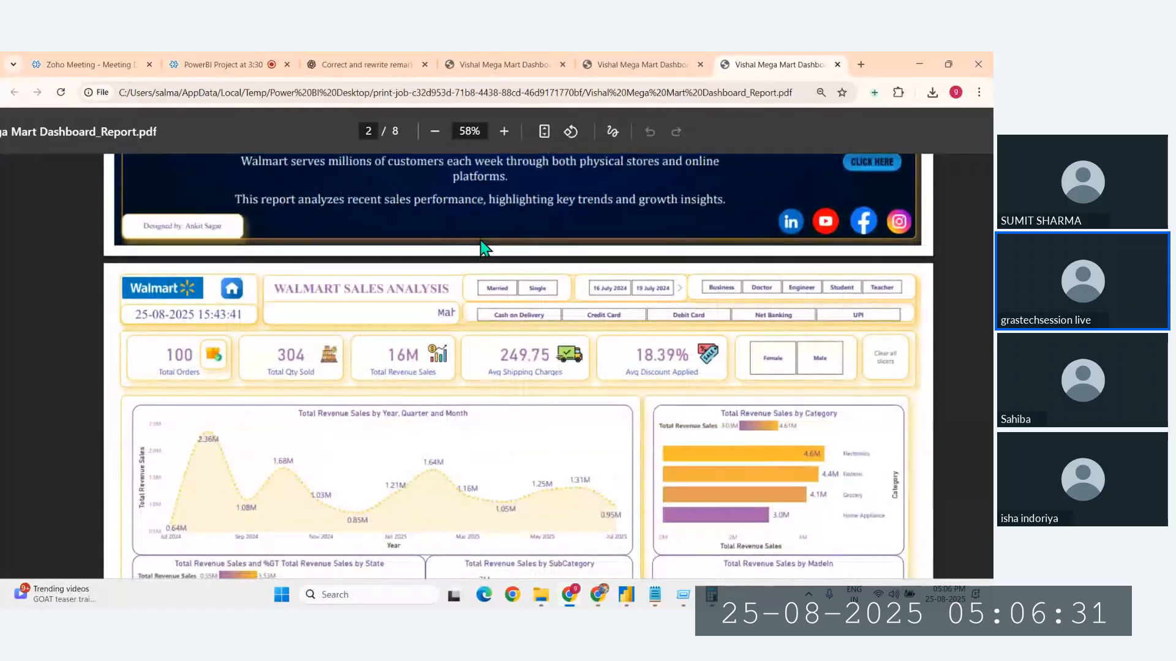
scroll(482, 246, up, 3)
scroll(482, 247, down, 8)
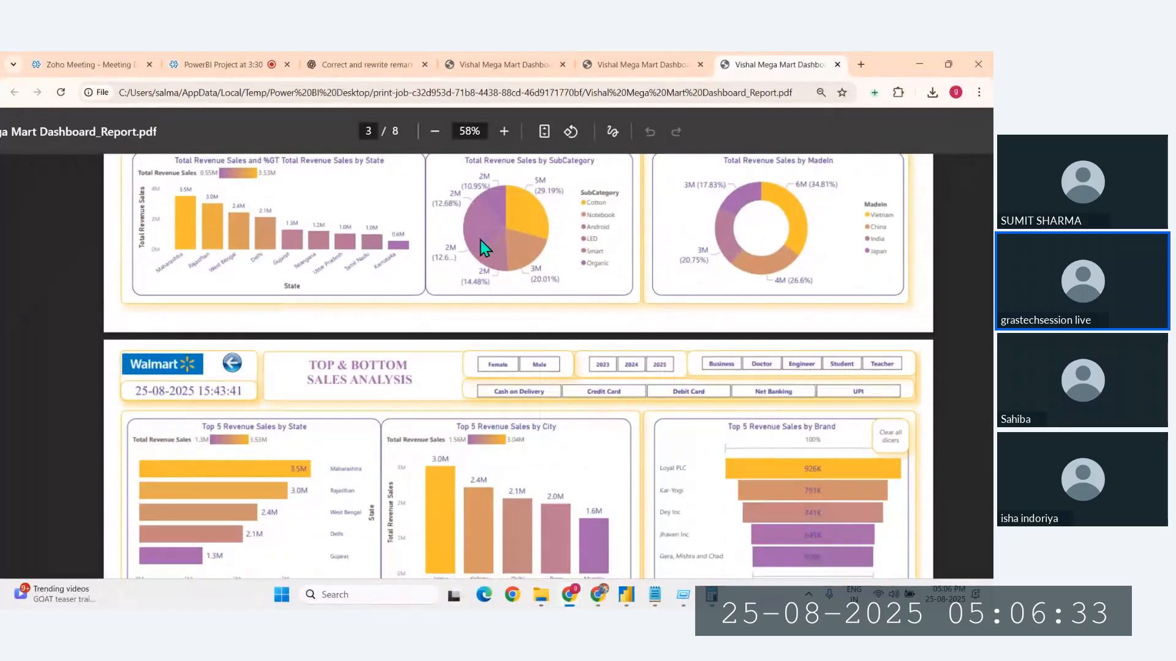
scroll(481, 245, down, 10)
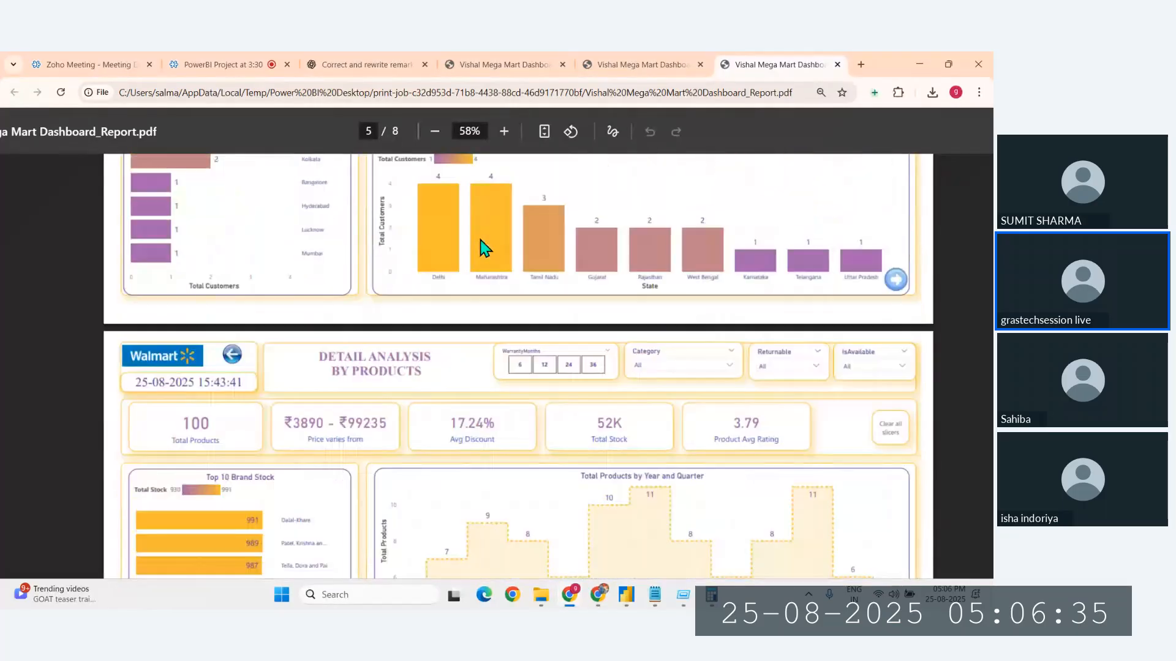
scroll(484, 248, up, 15)
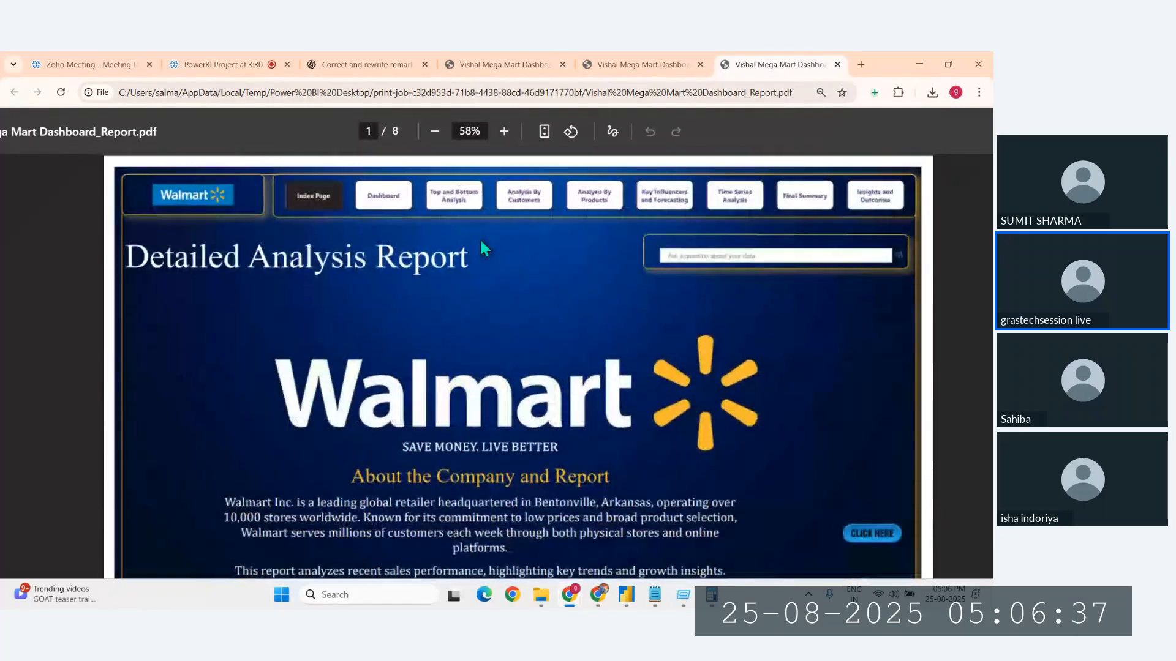
scroll(482, 242, down, 6)
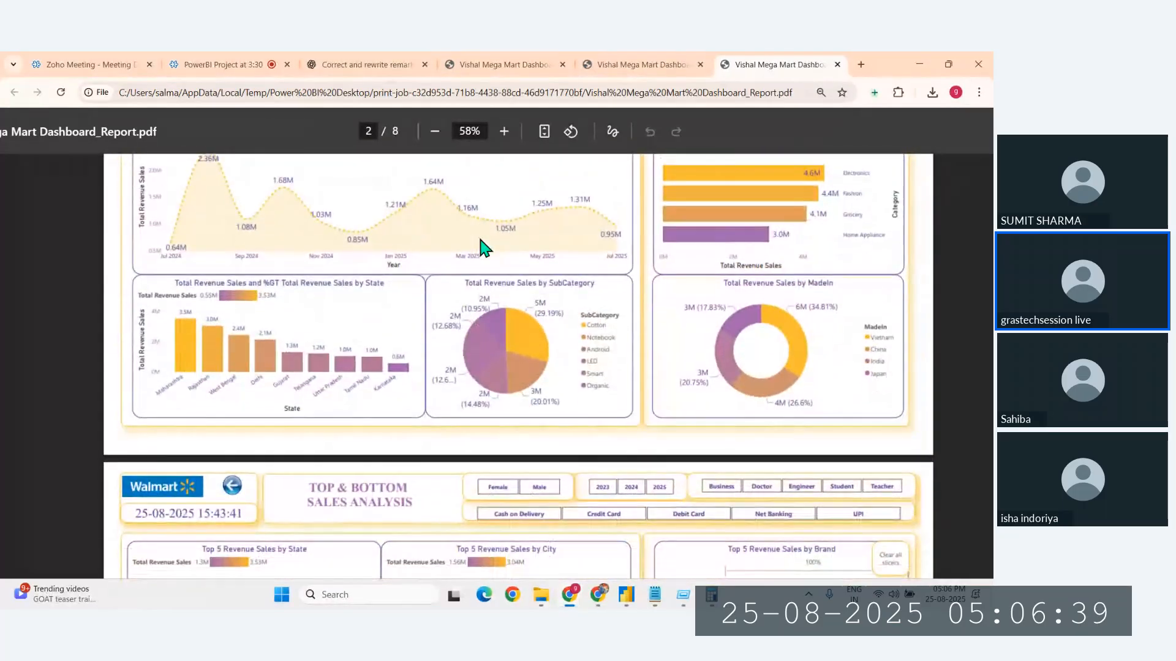
scroll(484, 247, down, 12)
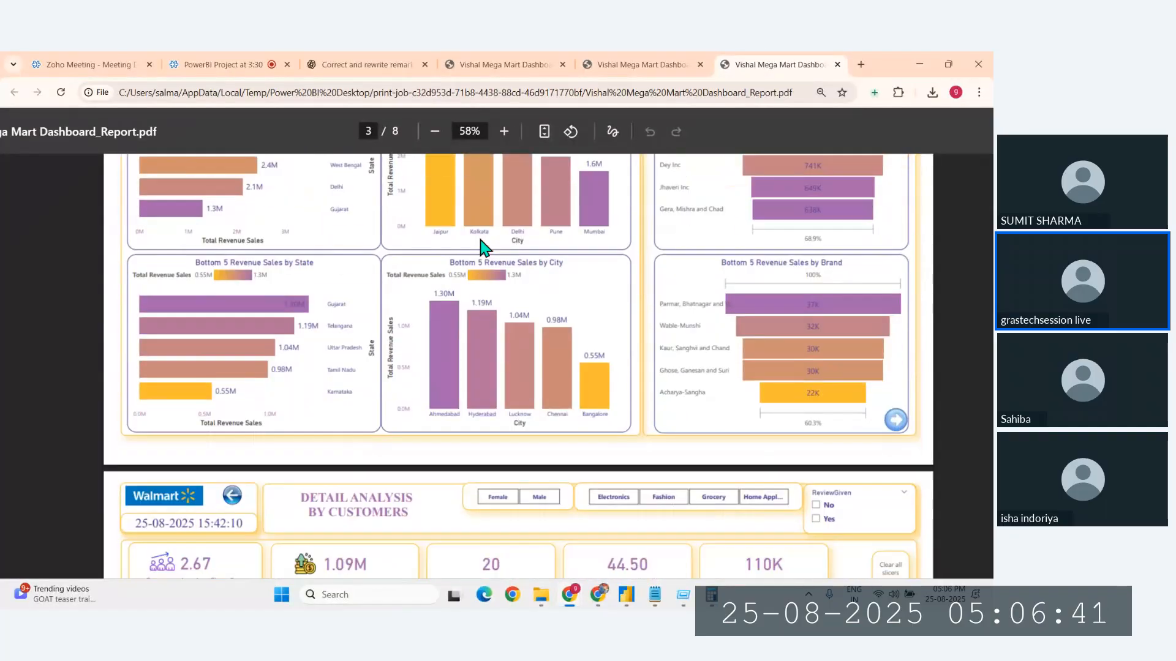
scroll(484, 248, down, 8)
scroll(484, 248, up, 3)
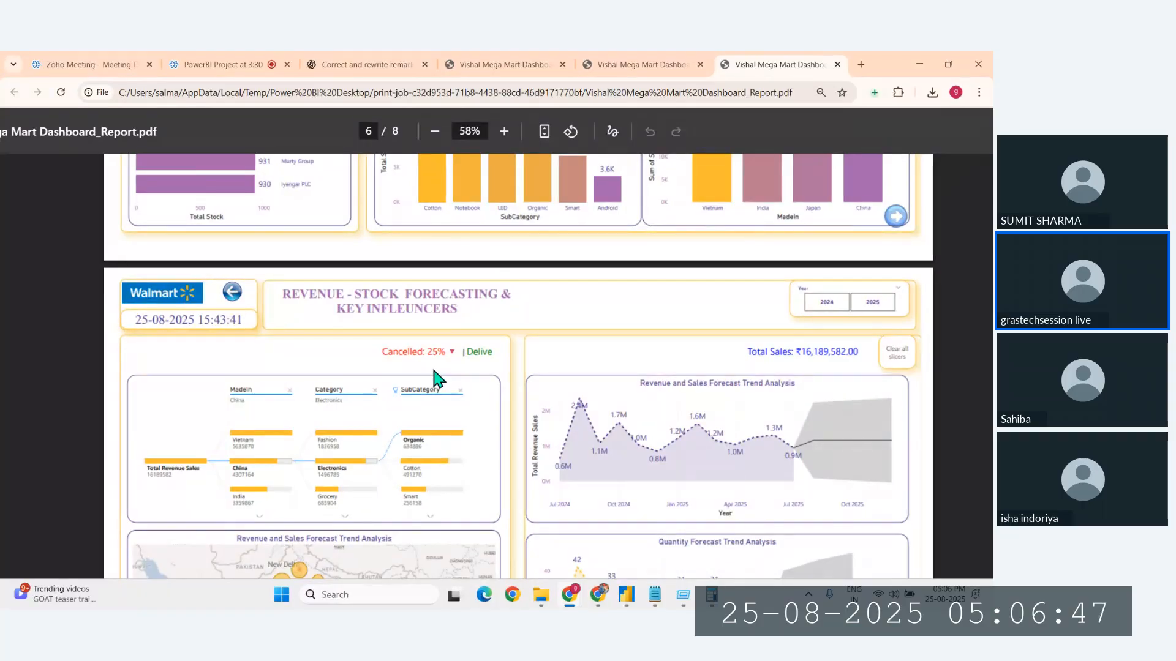
scroll(436, 378, down, 8)
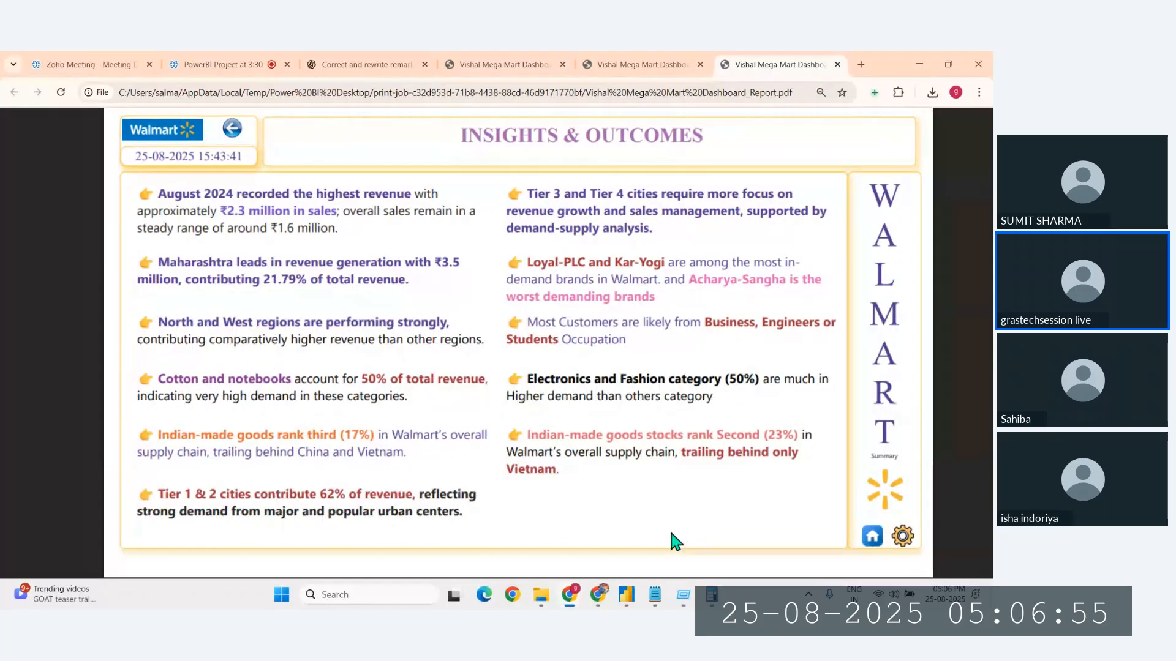
scroll(753, 499, up, 10)
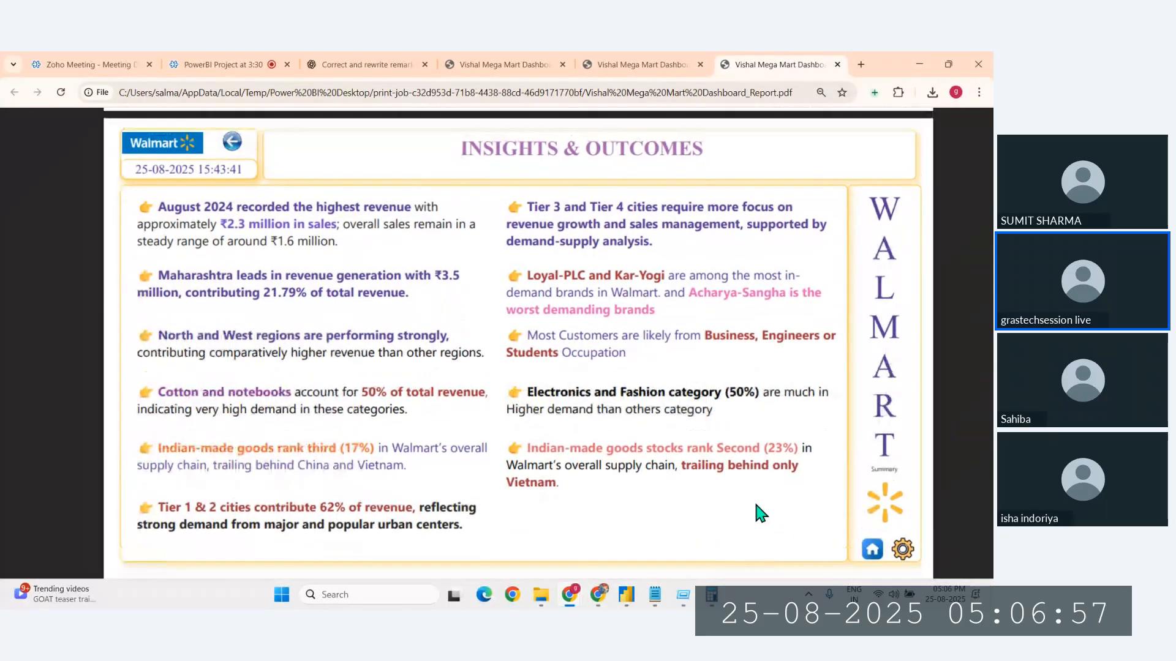
scroll(759, 512, up, 20)
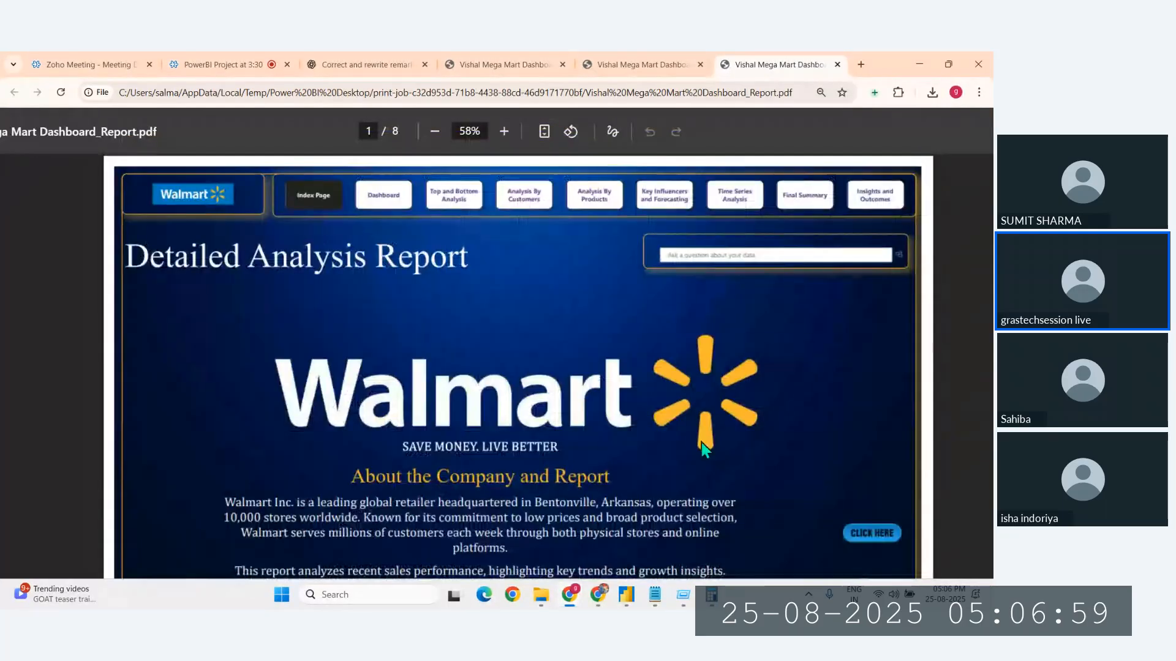
Step: Switch back to the Power BI report and fit the Index Page to the window
click(627, 595)
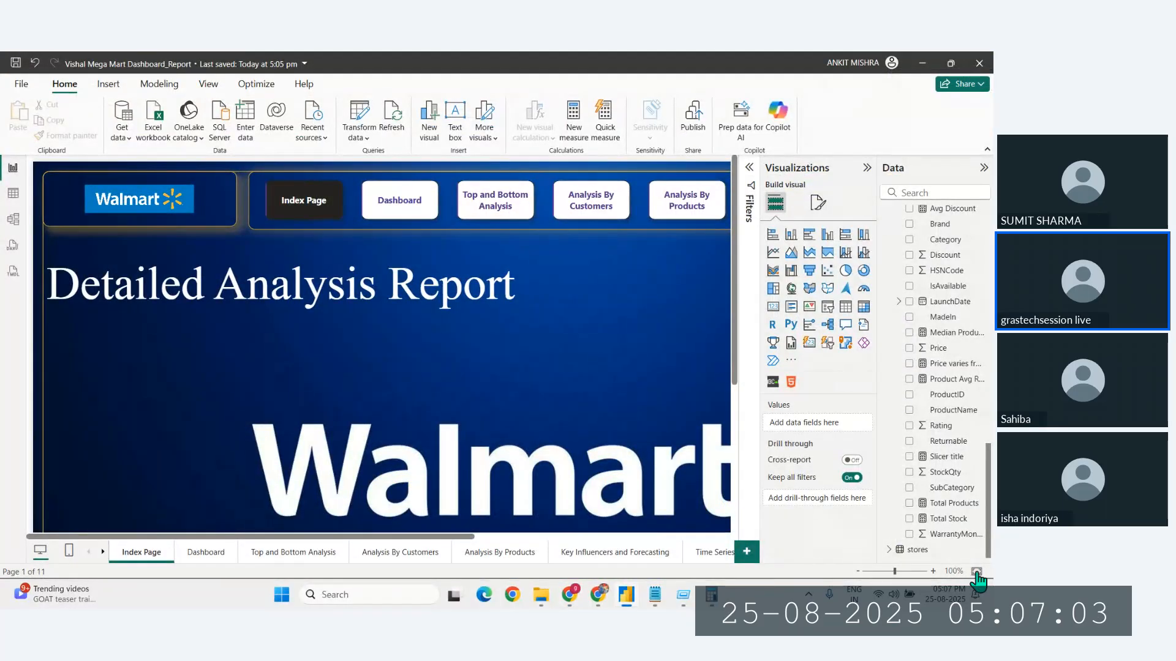
click(977, 571)
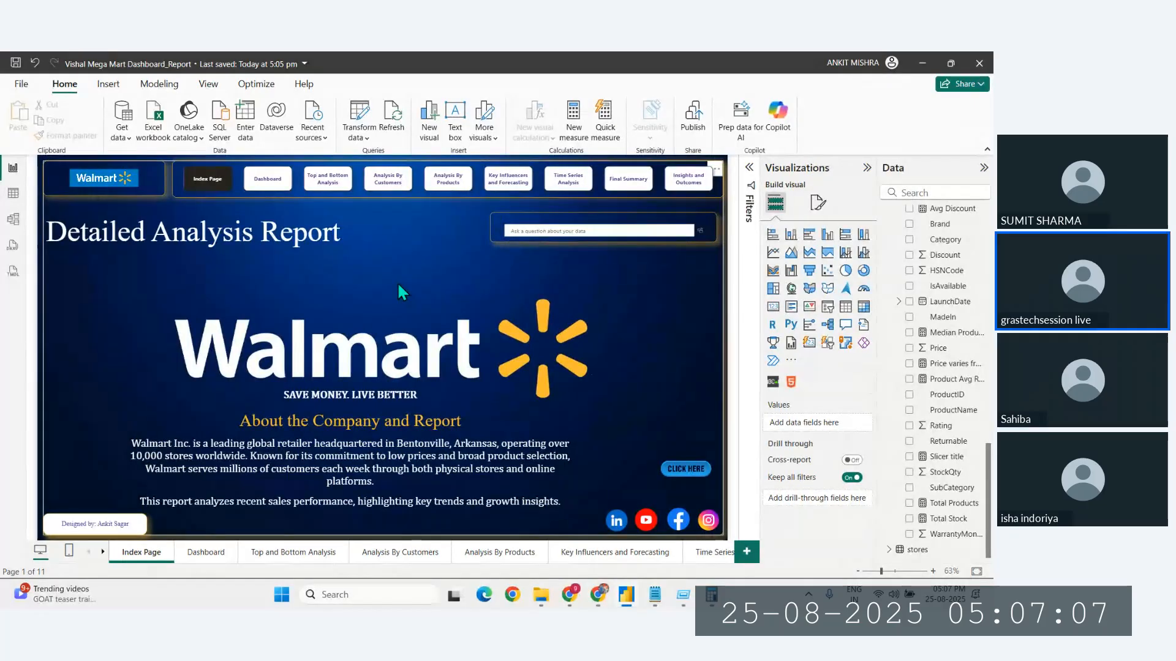
Step: Check the Zoho meeting in the browser and return to the Power BI report
click(569, 595)
click(471, 530)
click(254, 61)
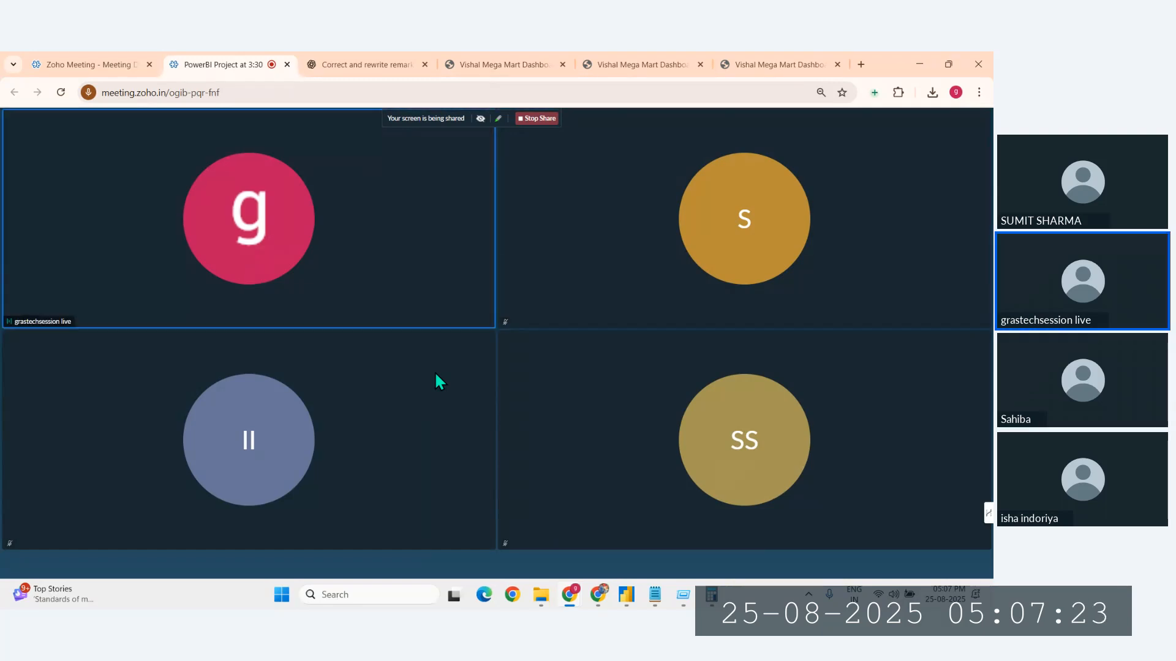
click(625, 594)
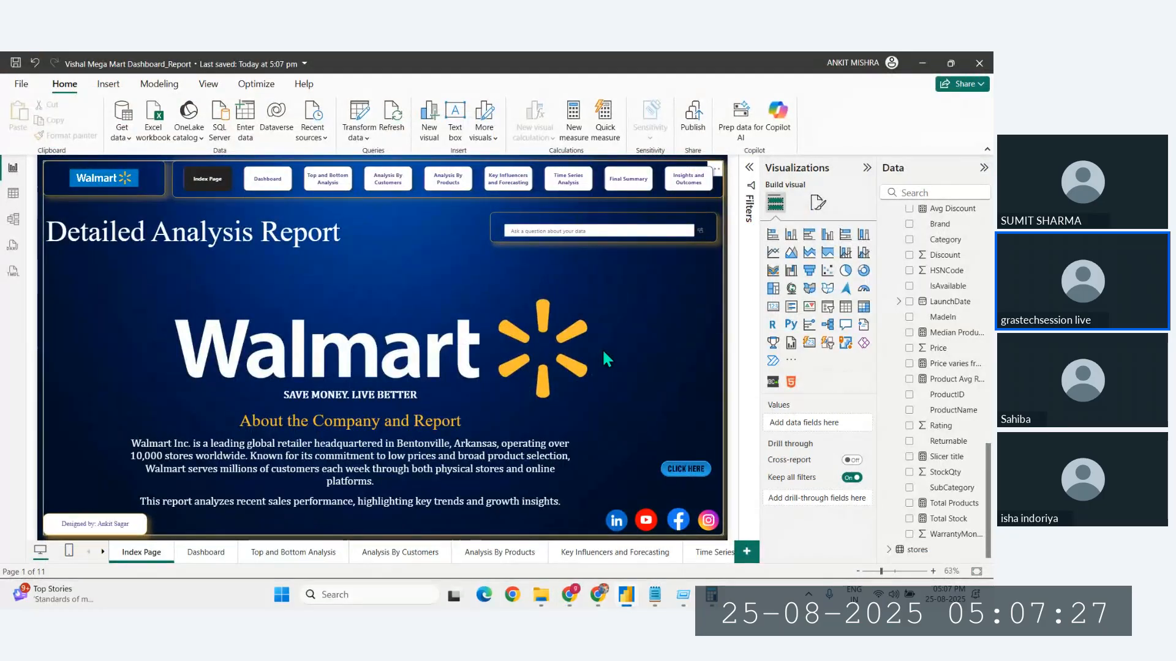
Step: Check the available publishing destinations without publishing, and view the signed-in account's details
click(695, 120)
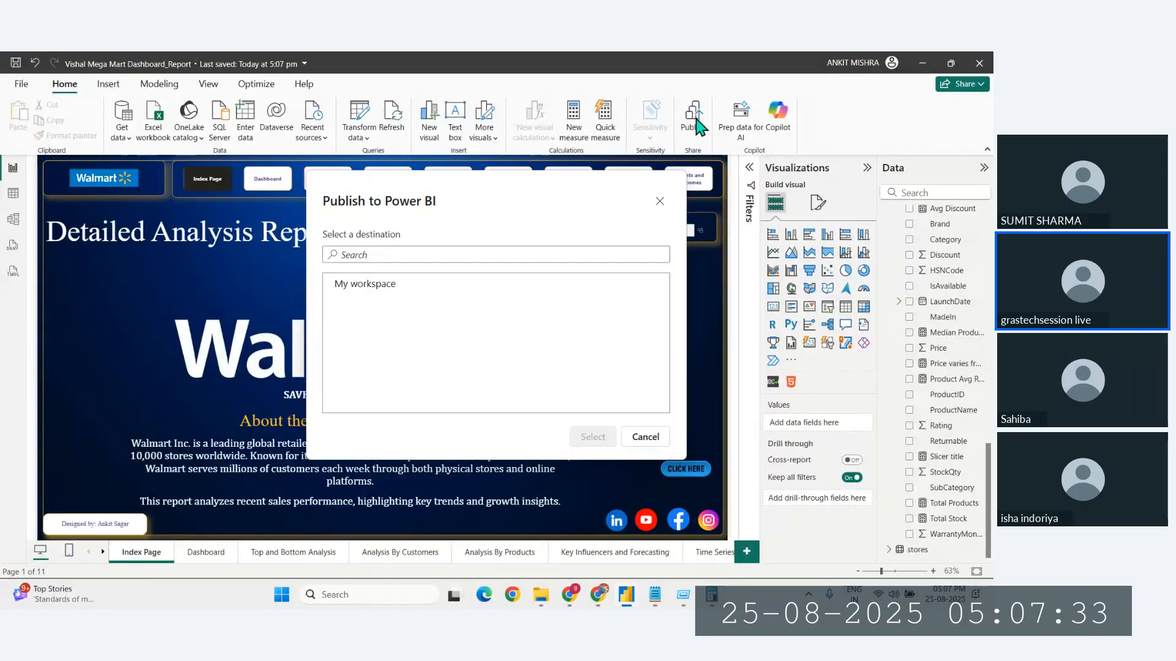
click(646, 437)
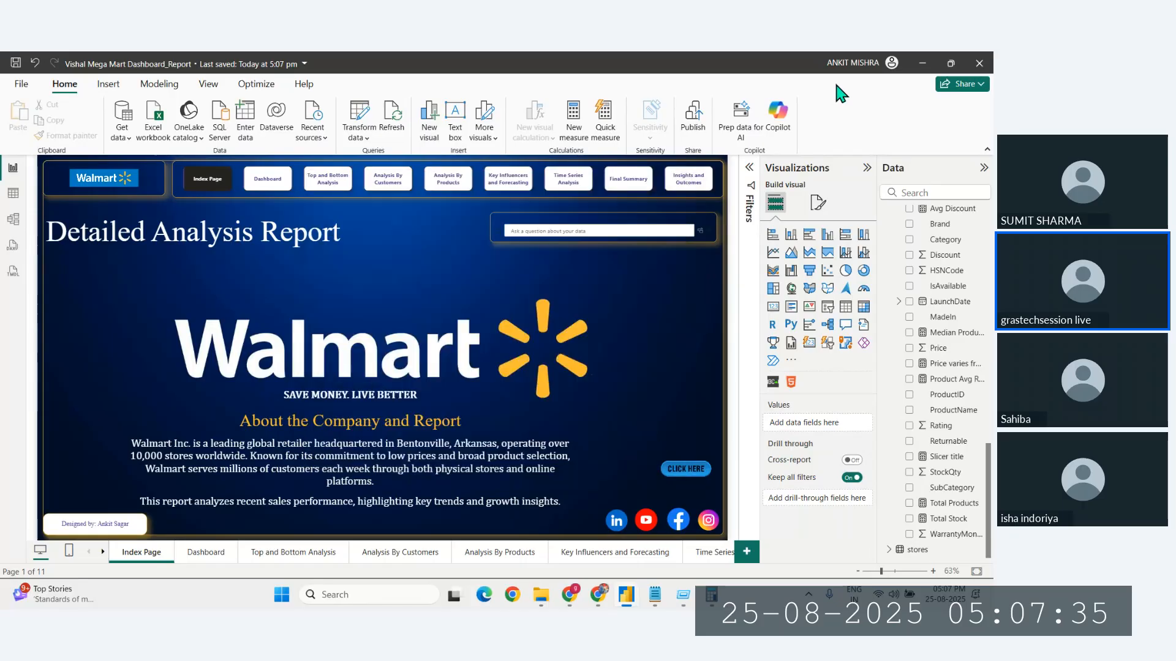
click(858, 63)
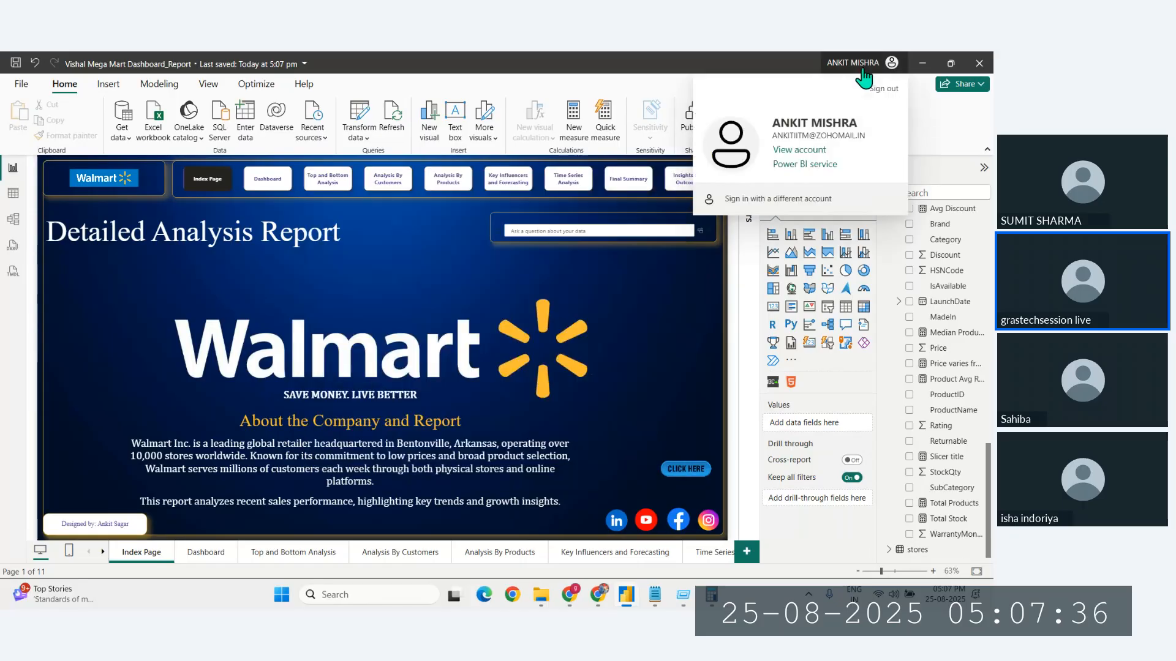
click(936, 110)
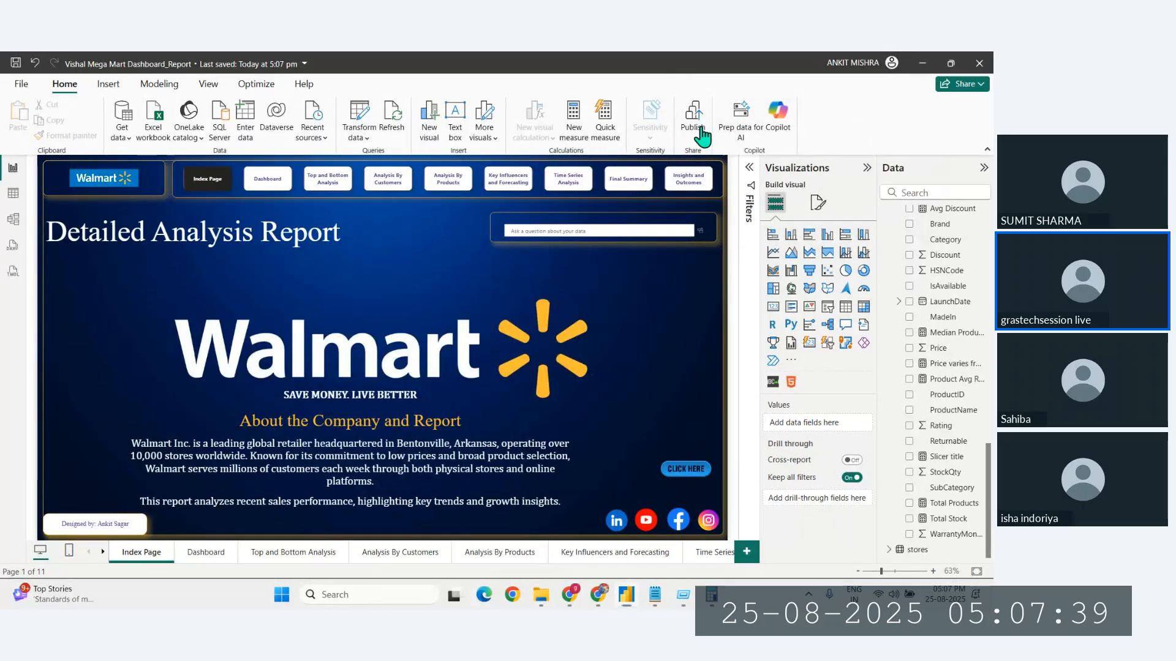
Step: Publish the Vishal Mega Mart Dashboard_Report to My workspace in the Power BI service
click(699, 129)
click(385, 292)
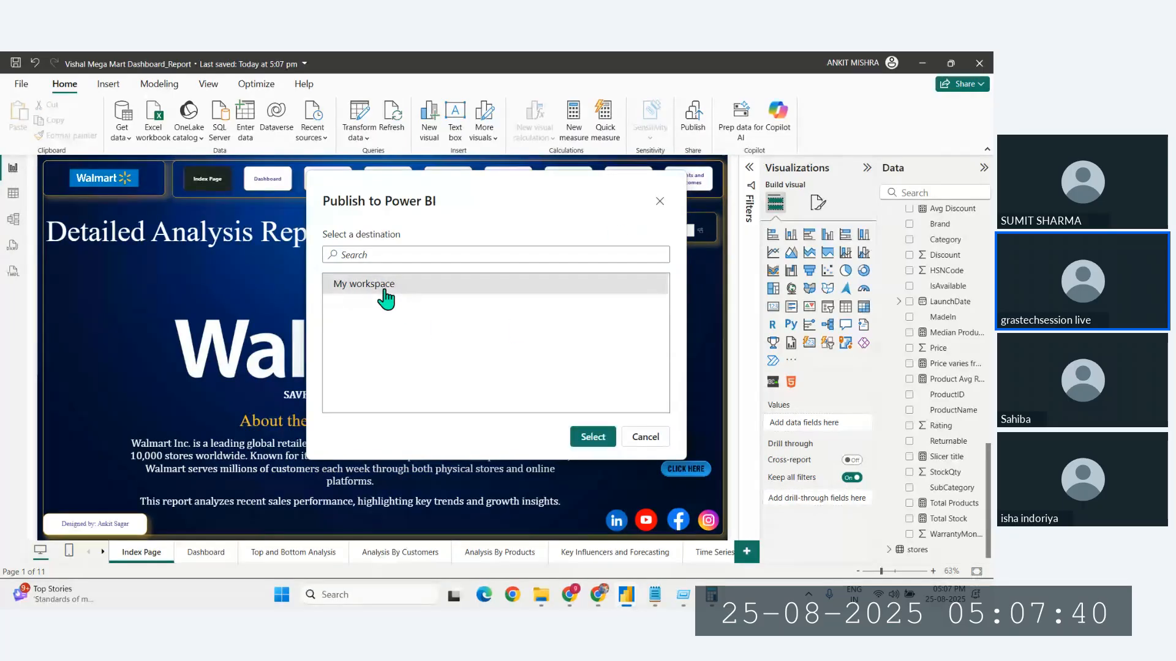
click(592, 438)
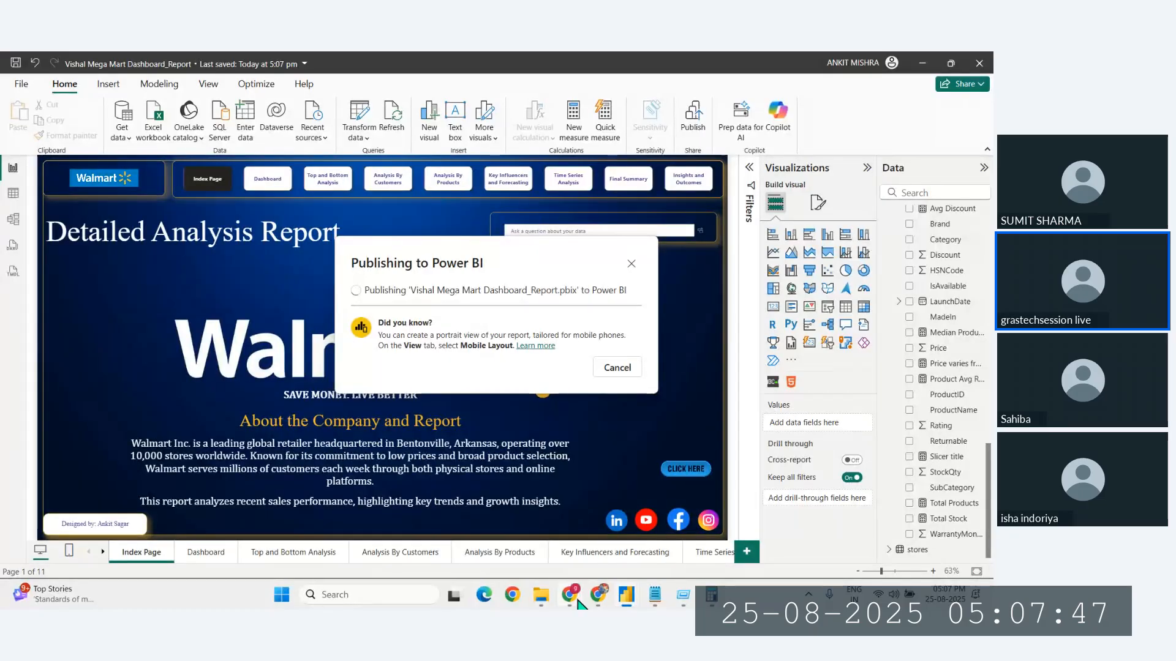
mouse_move(570, 595)
click(504, 531)
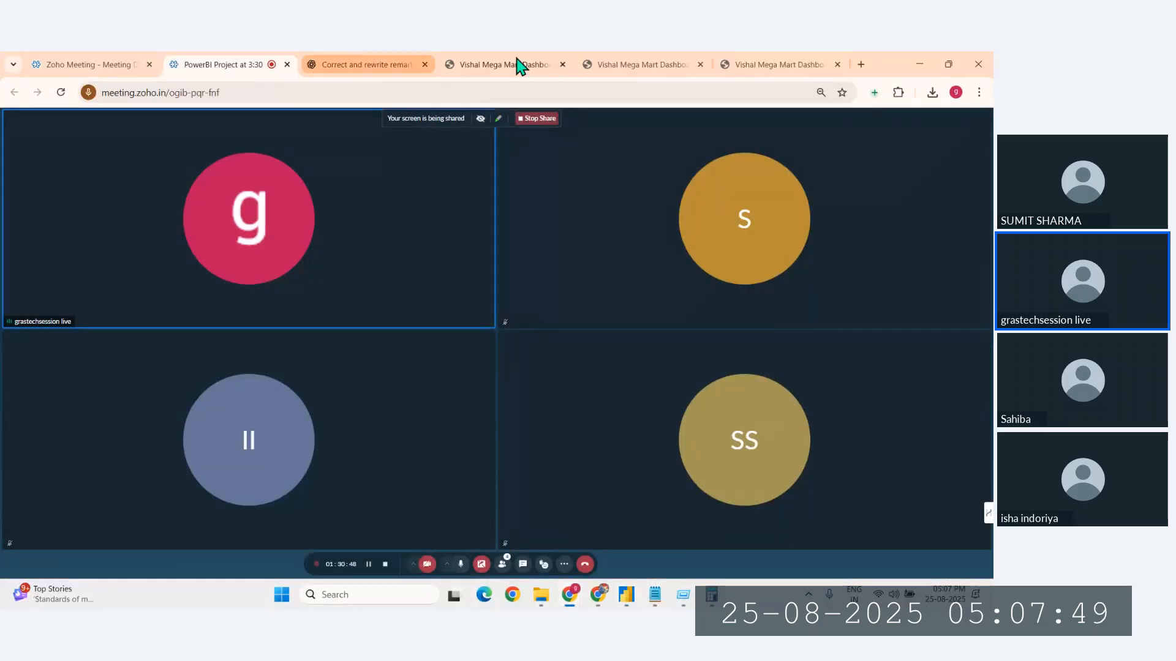
click(956, 92)
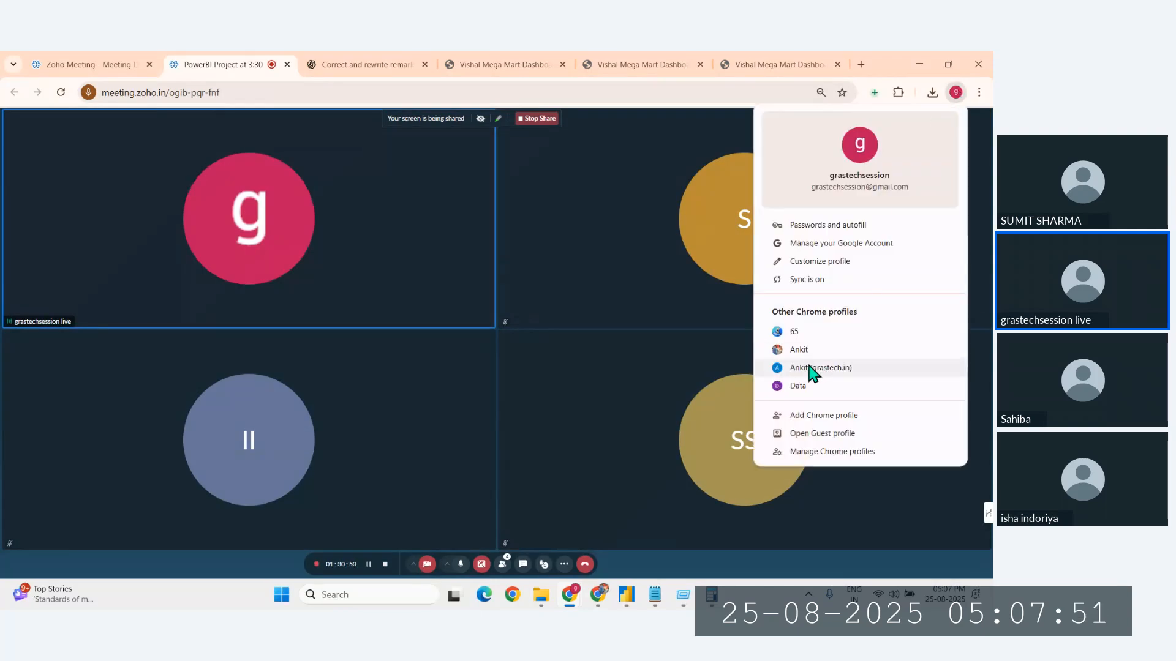
click(811, 370)
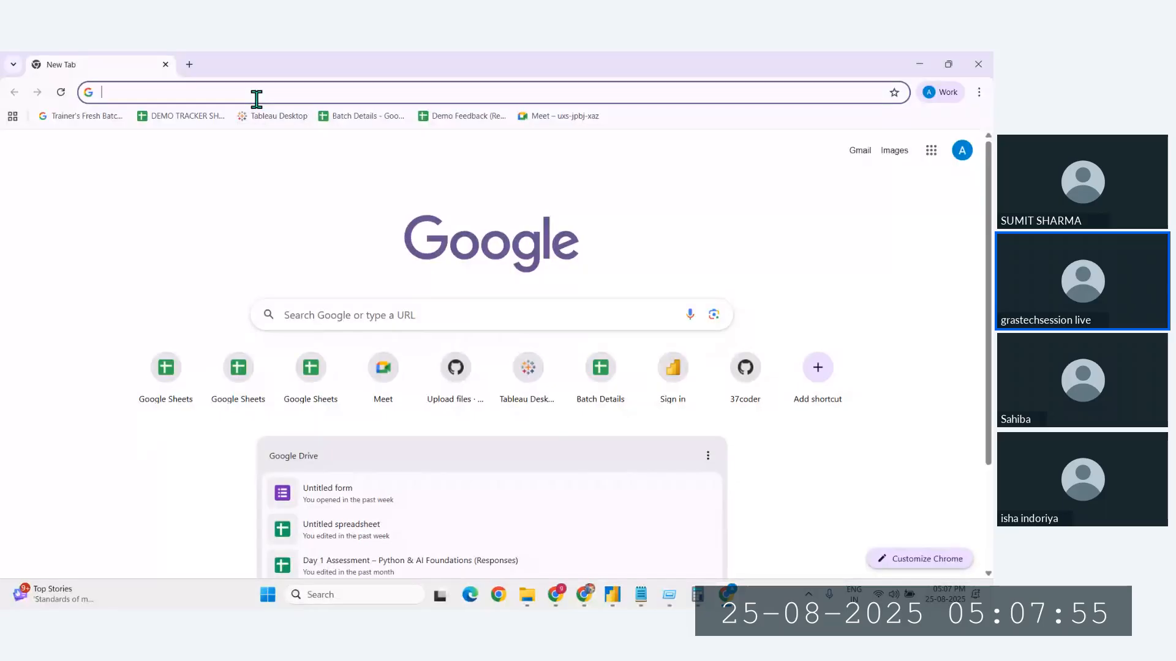
click(680, 378)
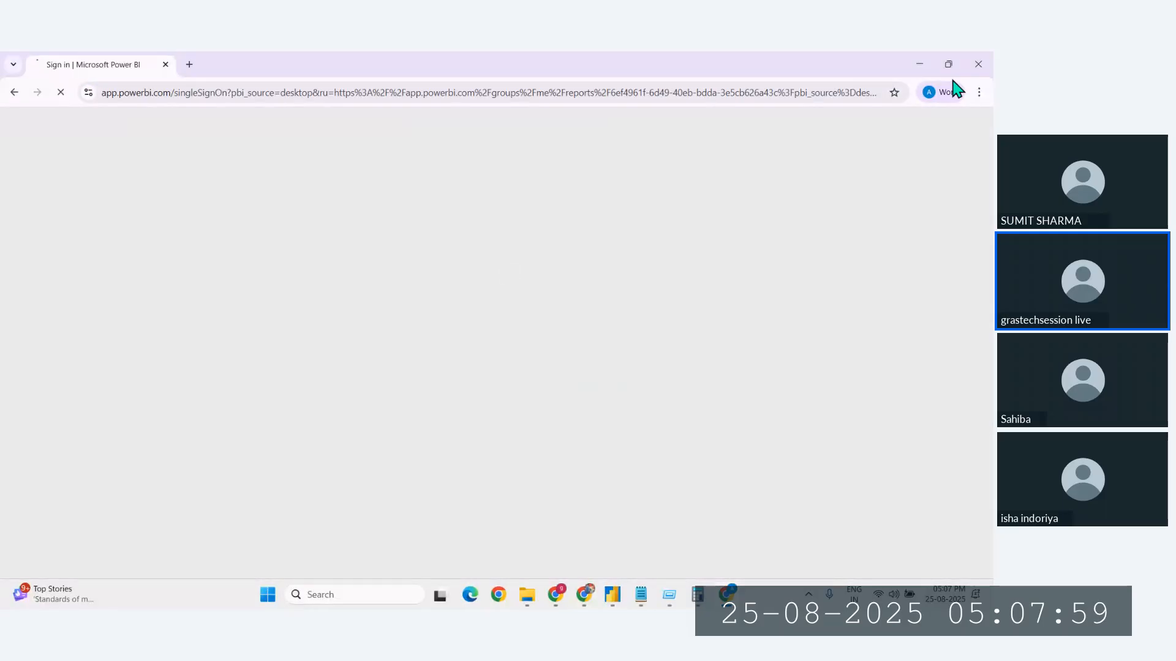
click(978, 64)
click(955, 93)
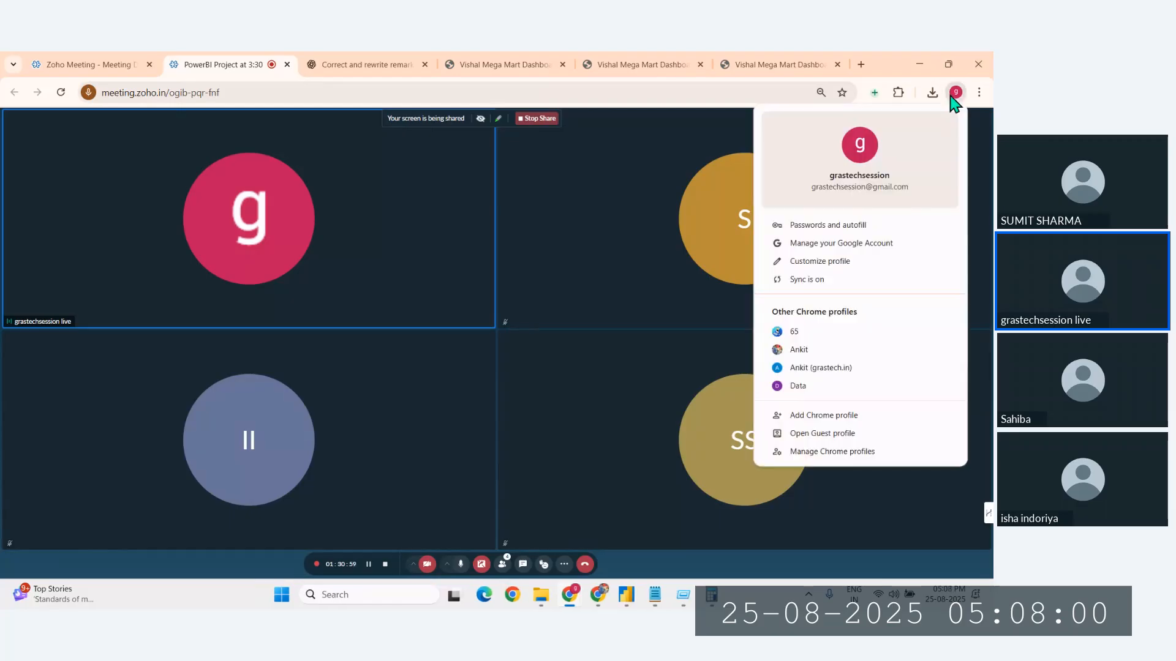
Step: Search the web for "power bi" in a new Chrome tab, open the Microsoft Power BI sign-in page and close the search results
click(861, 64)
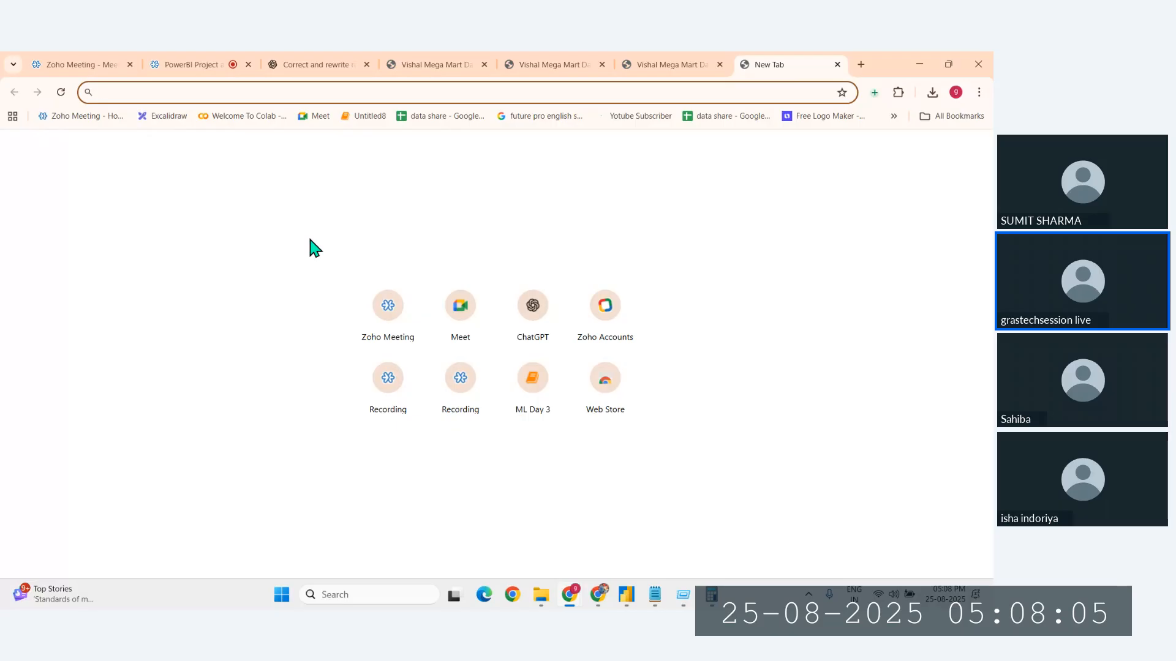
text(power bi)
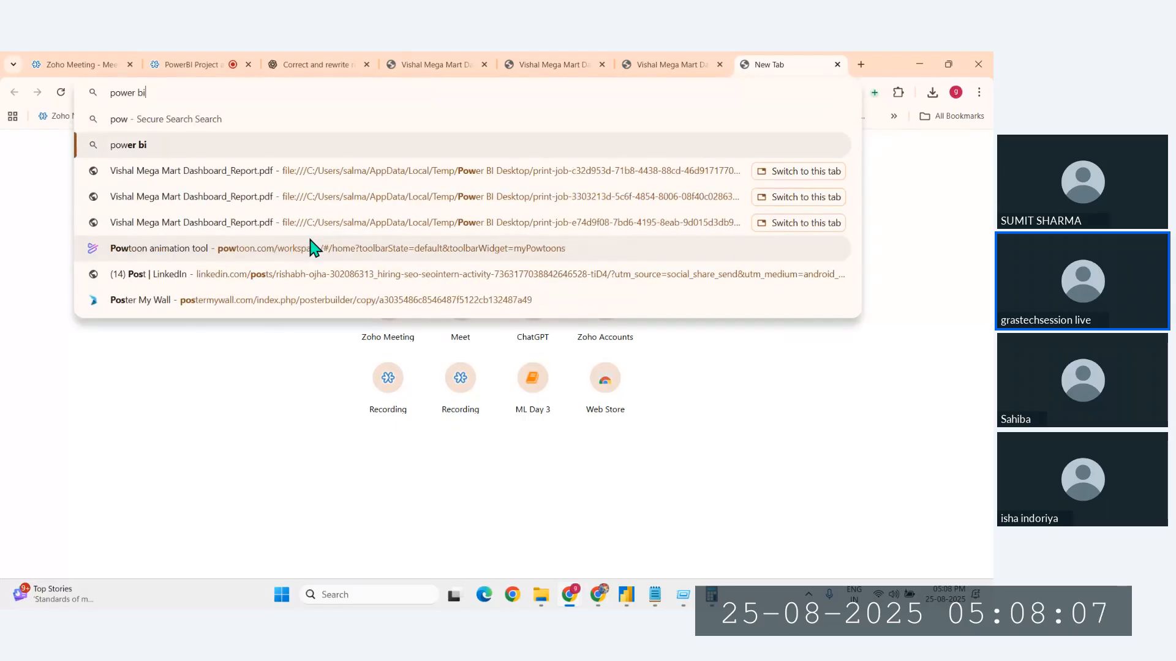
key(Return)
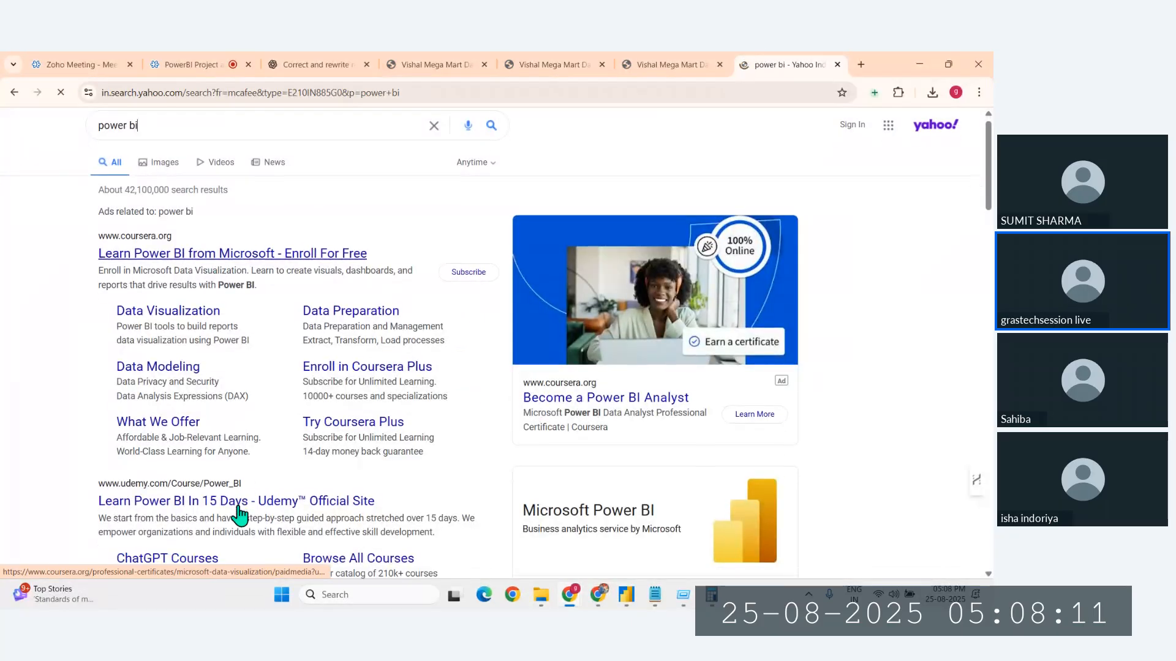
scroll(238, 516, down, 5)
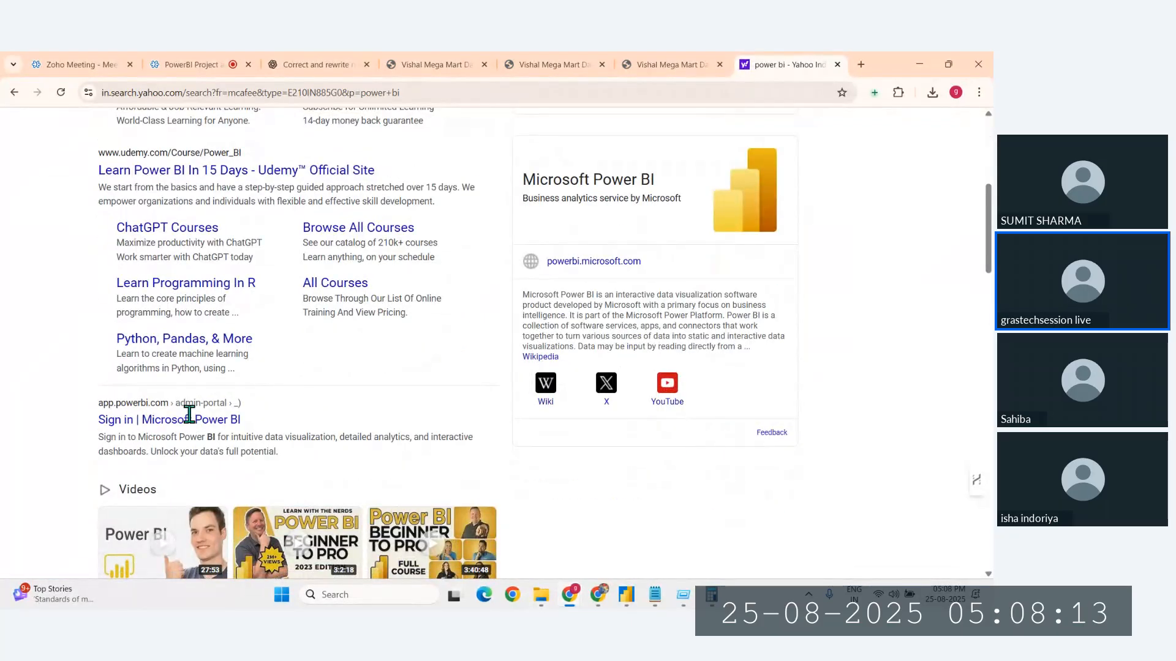
click(189, 417)
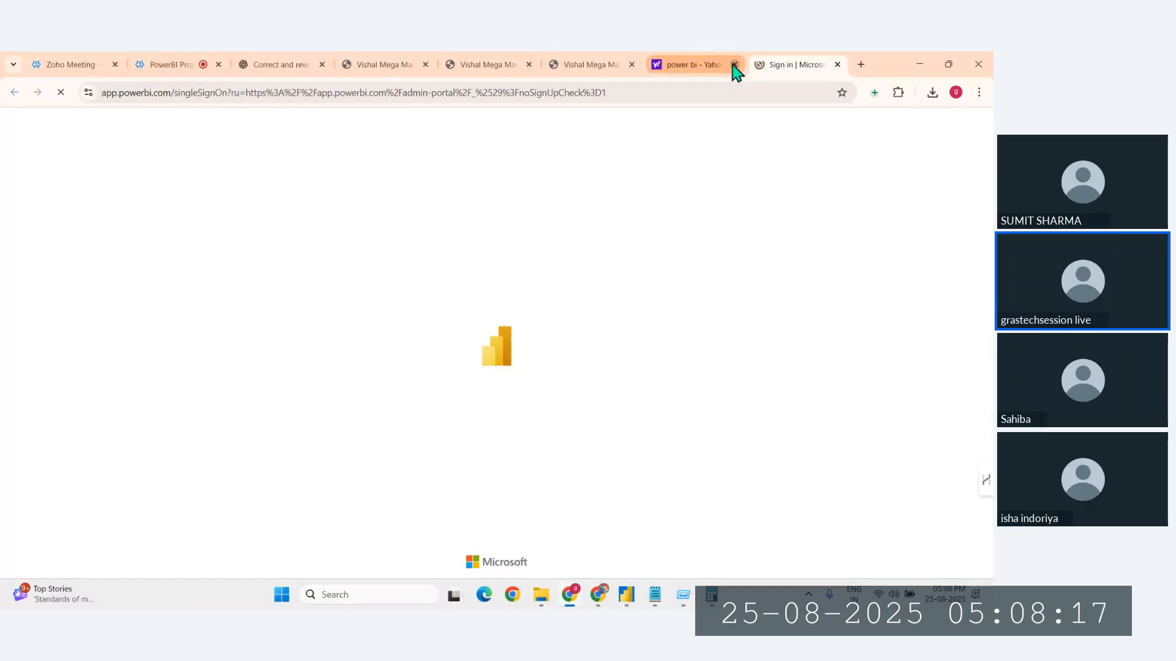
click(735, 64)
Step: Switch back to Power BI Desktop and dismiss the publishing message
click(626, 594)
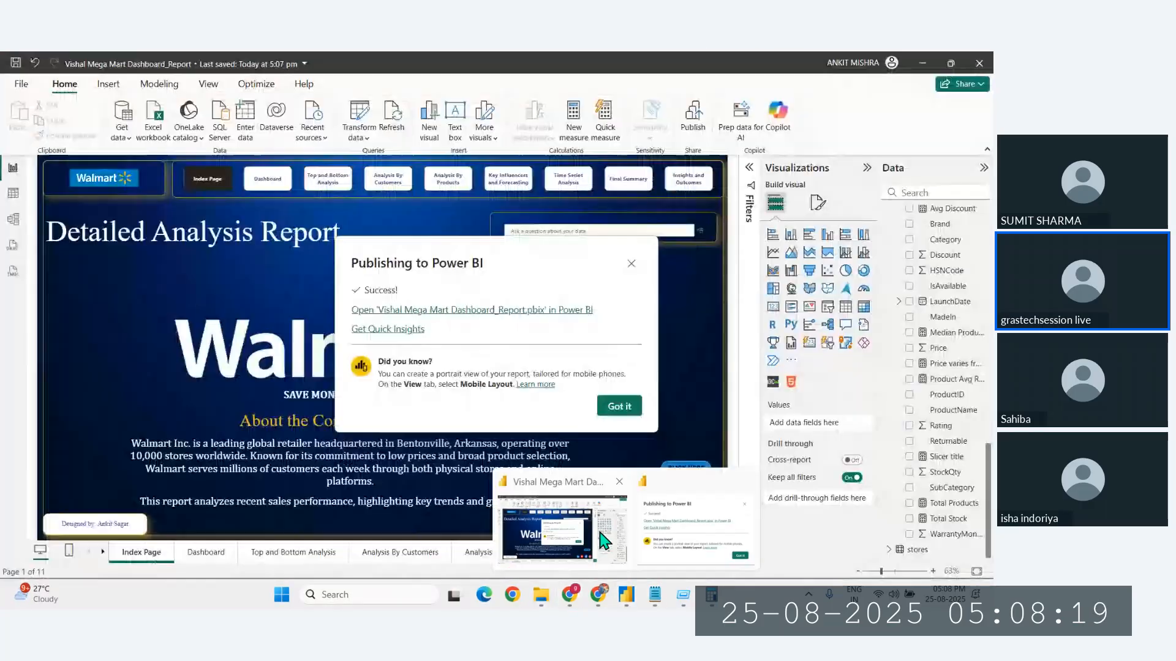
click(603, 539)
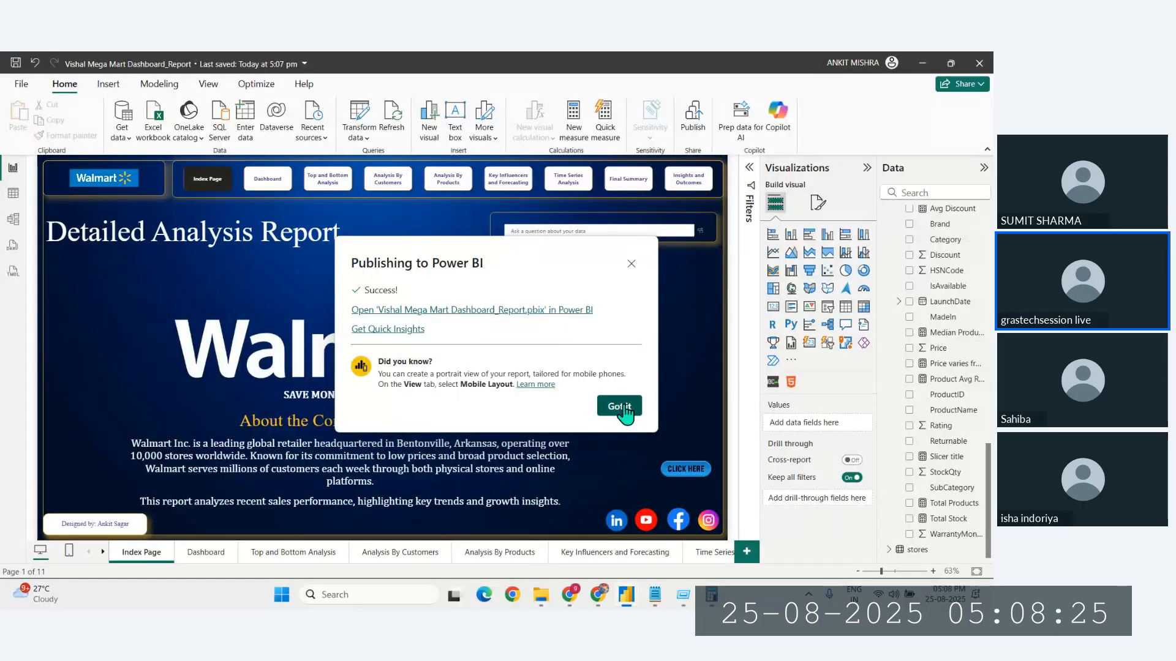
click(620, 406)
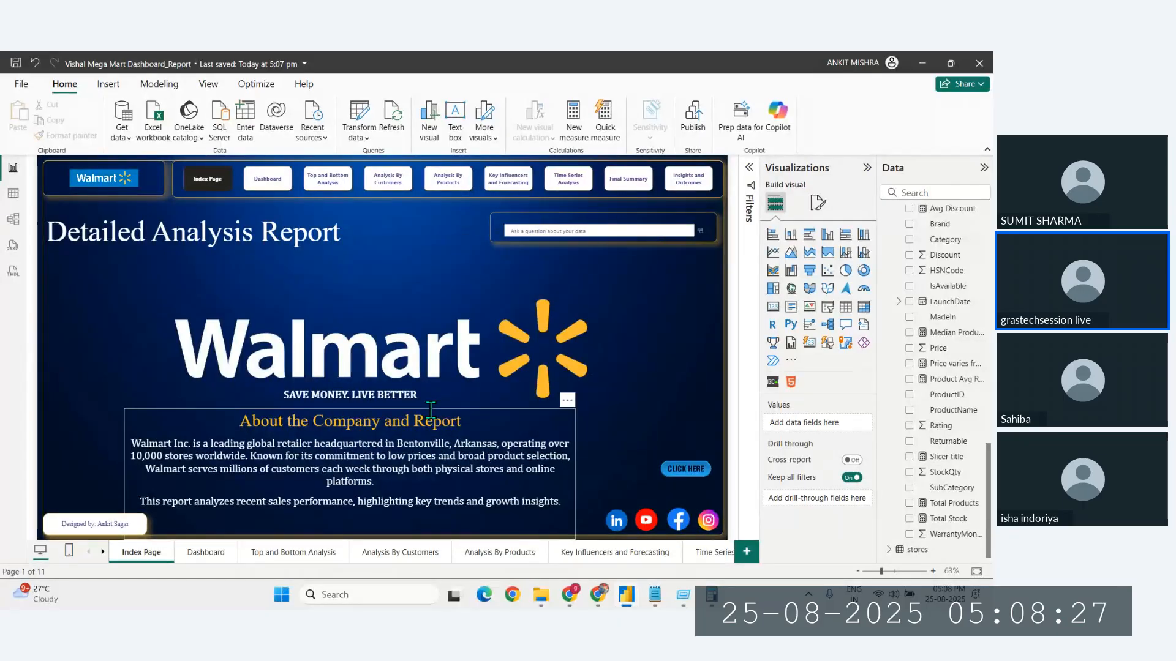
Step: Auto-create a mobile layout for the Index Page and review it
click(69, 551)
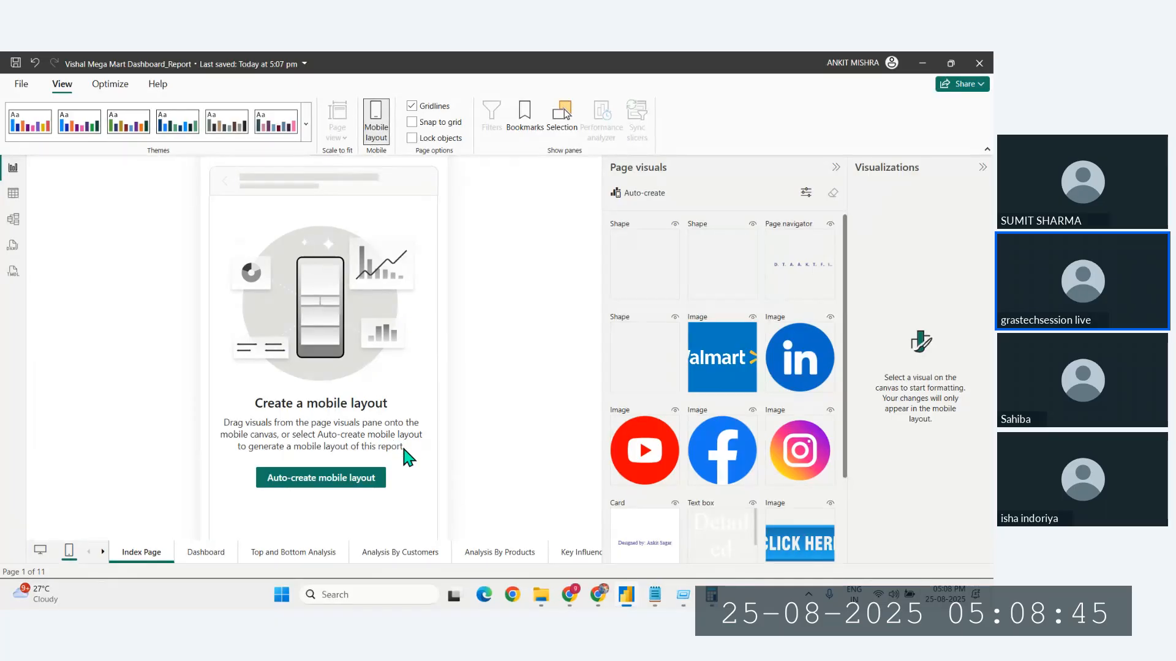
click(352, 484)
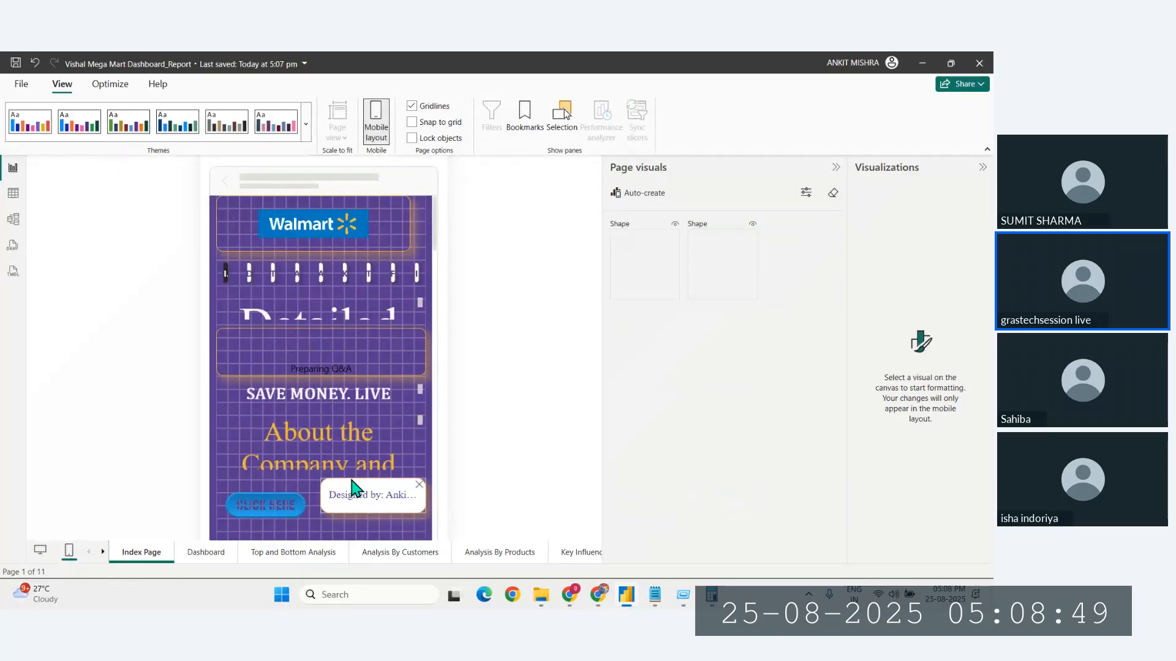
scroll(354, 488, down, 10)
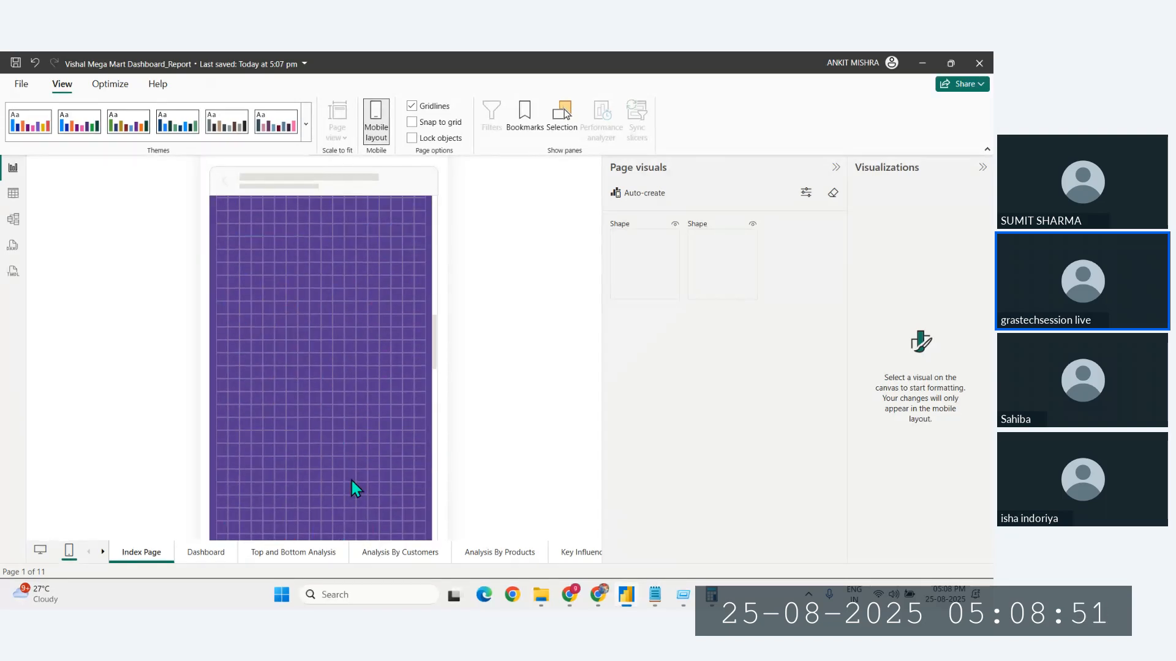
scroll(352, 482, up, 10)
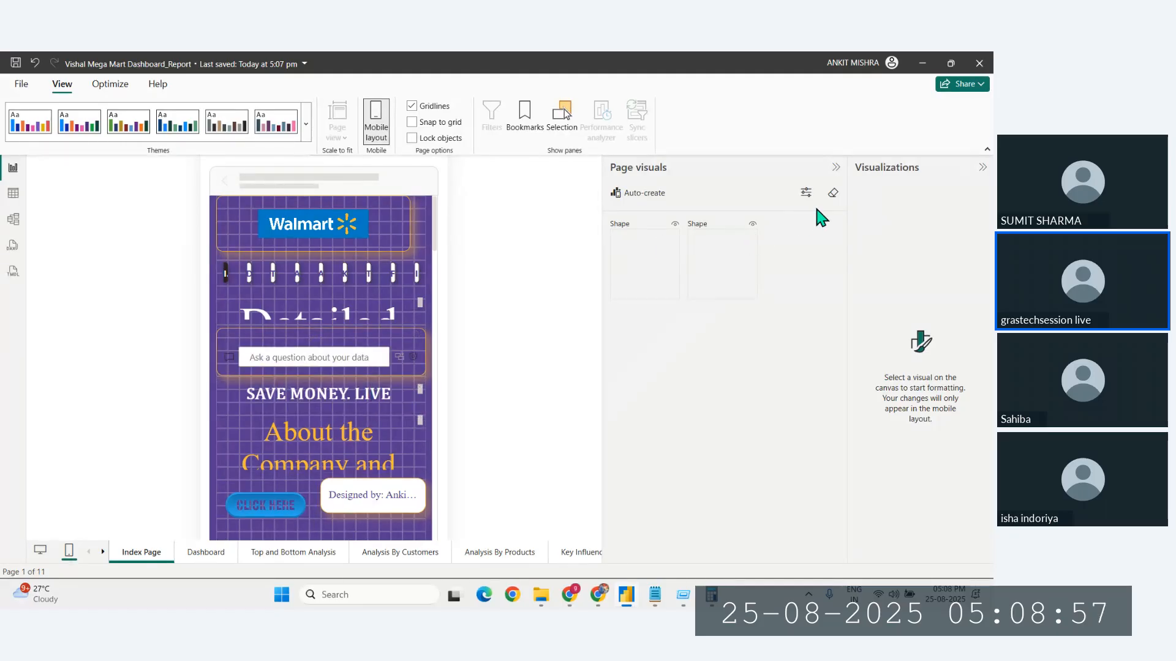
Step: Remove all visuals from the Index Page's mobile layout and return to the desktop layout
click(833, 193)
click(555, 351)
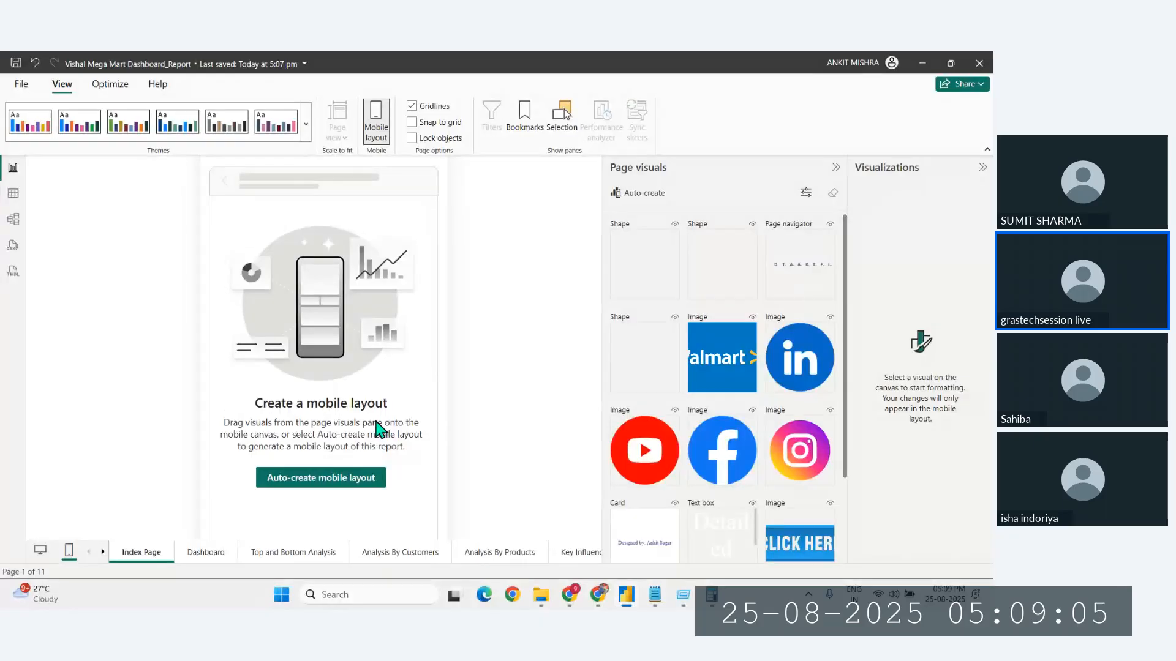
click(40, 551)
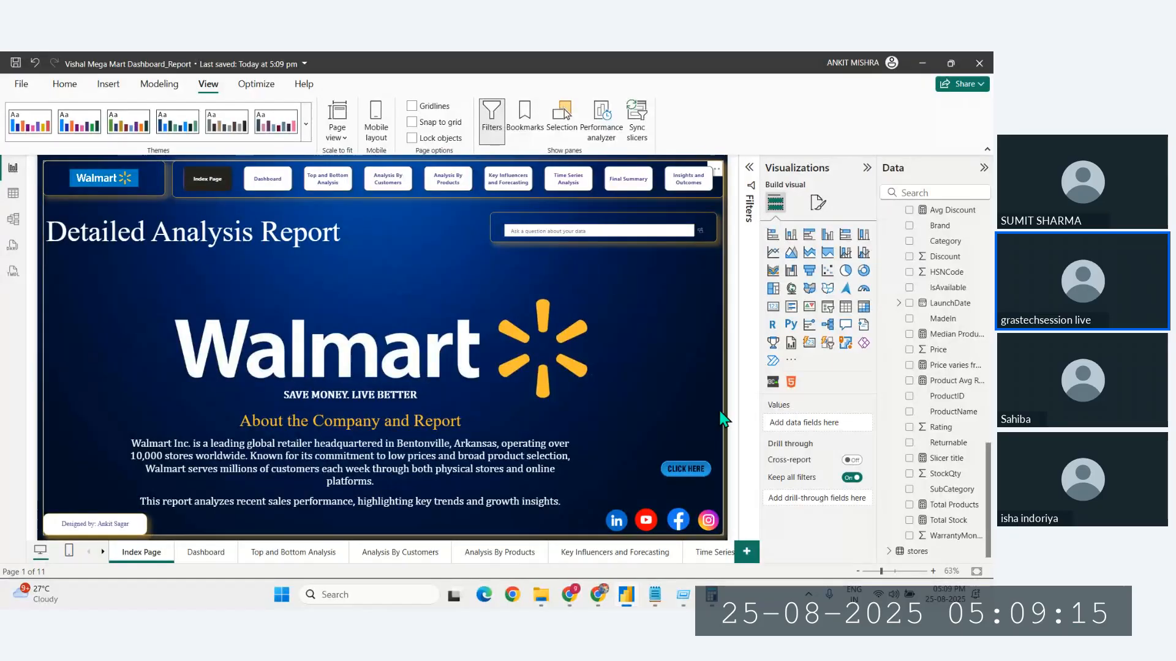
mouse_move(596, 600)
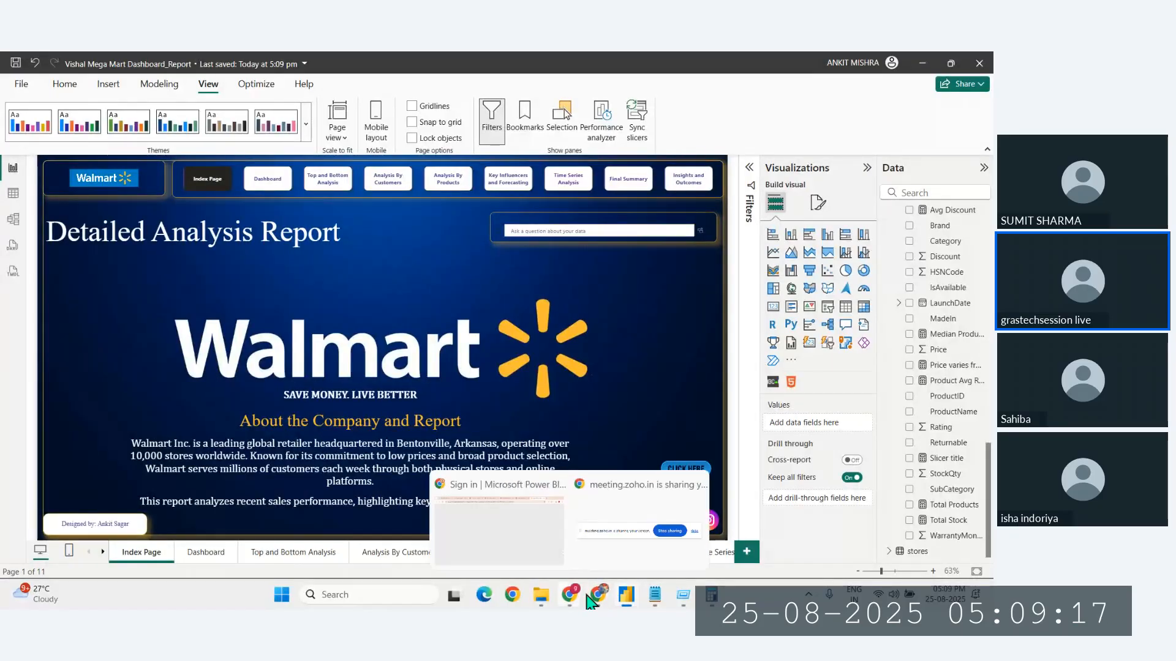
click(534, 542)
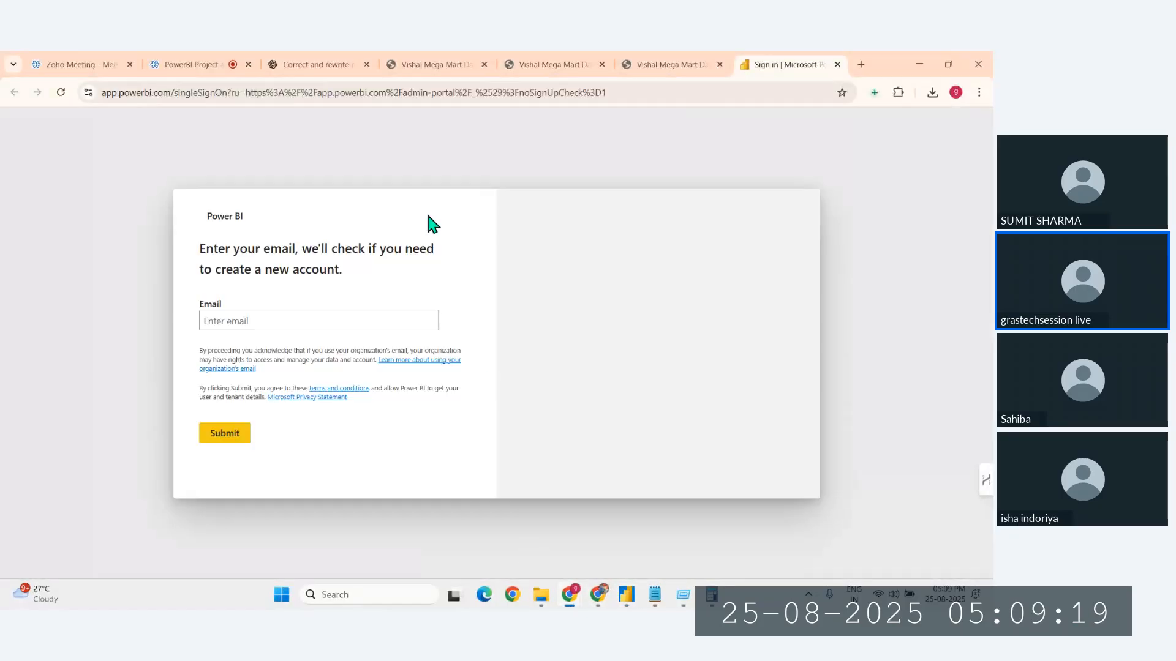
click(243, 326)
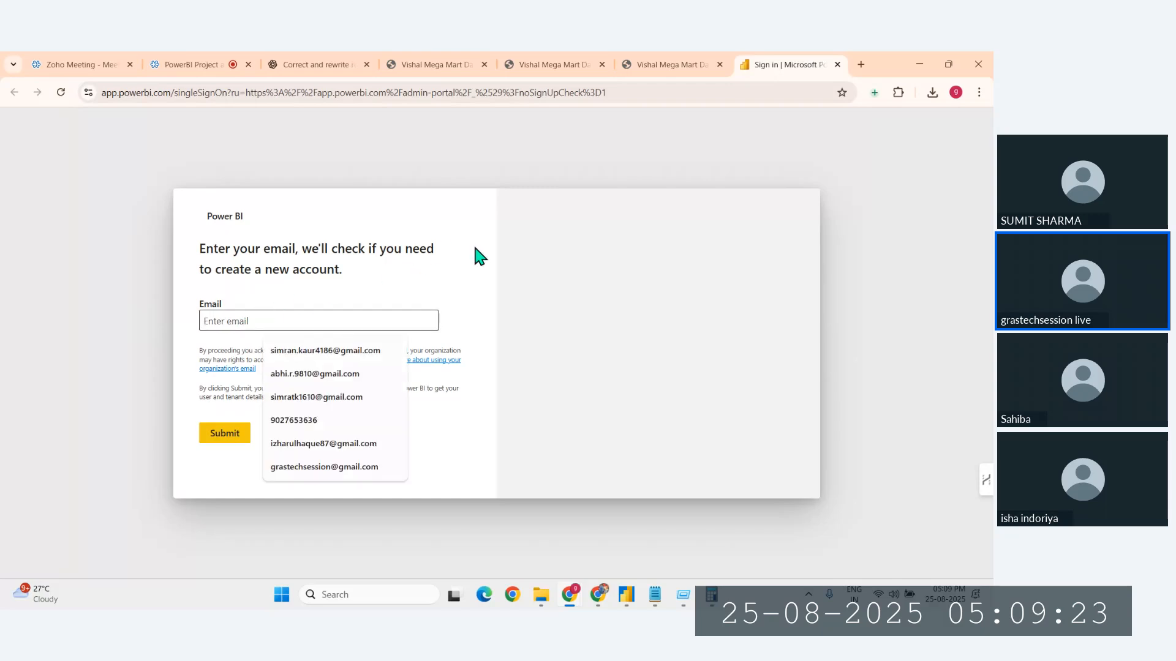
Step: Open the bookmarked Health Care Dashboard in the other Chrome window, dismiss the trial notice and check the signed-in account's profile
click(599, 594)
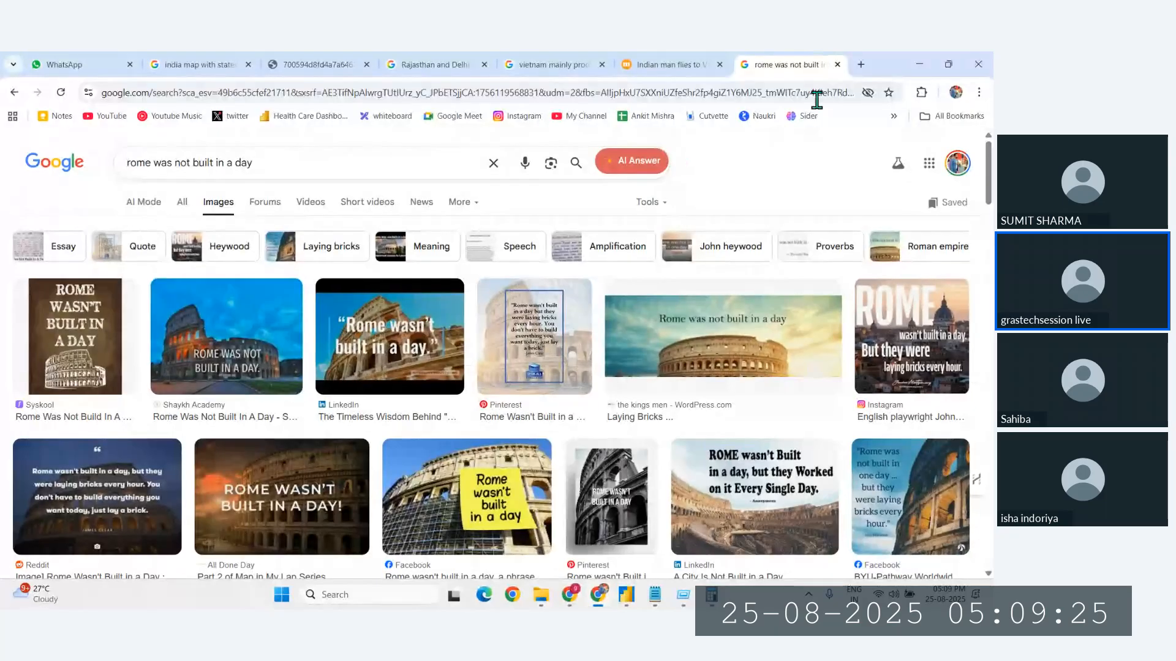
click(793, 93)
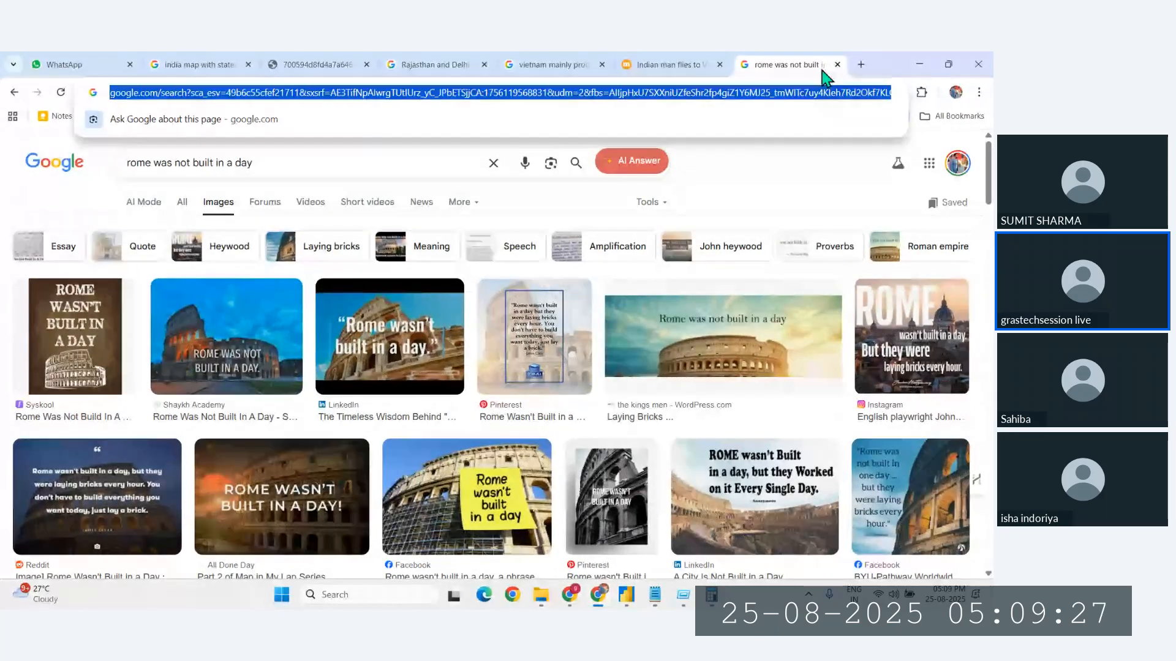
click(864, 68)
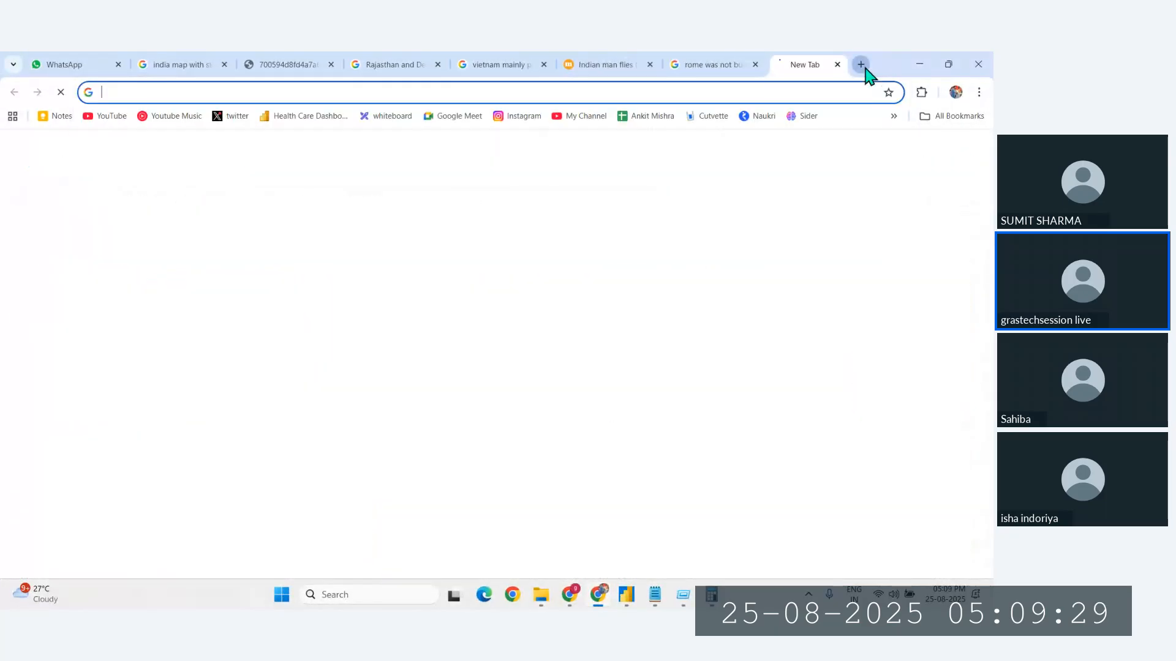
click(306, 116)
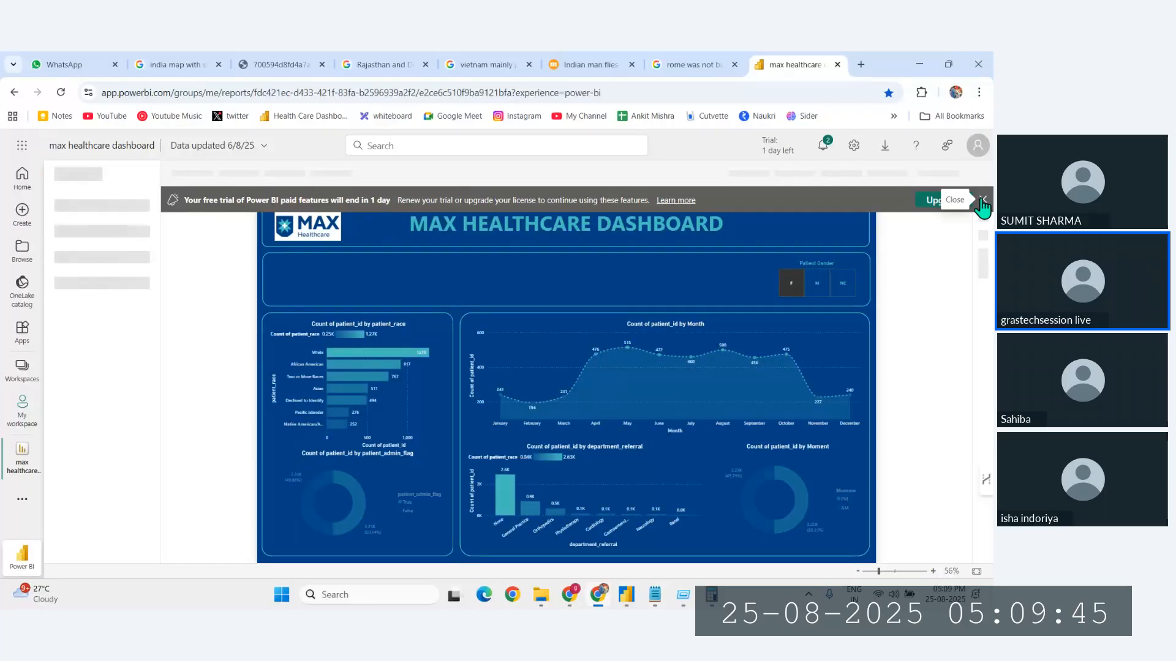
click(983, 200)
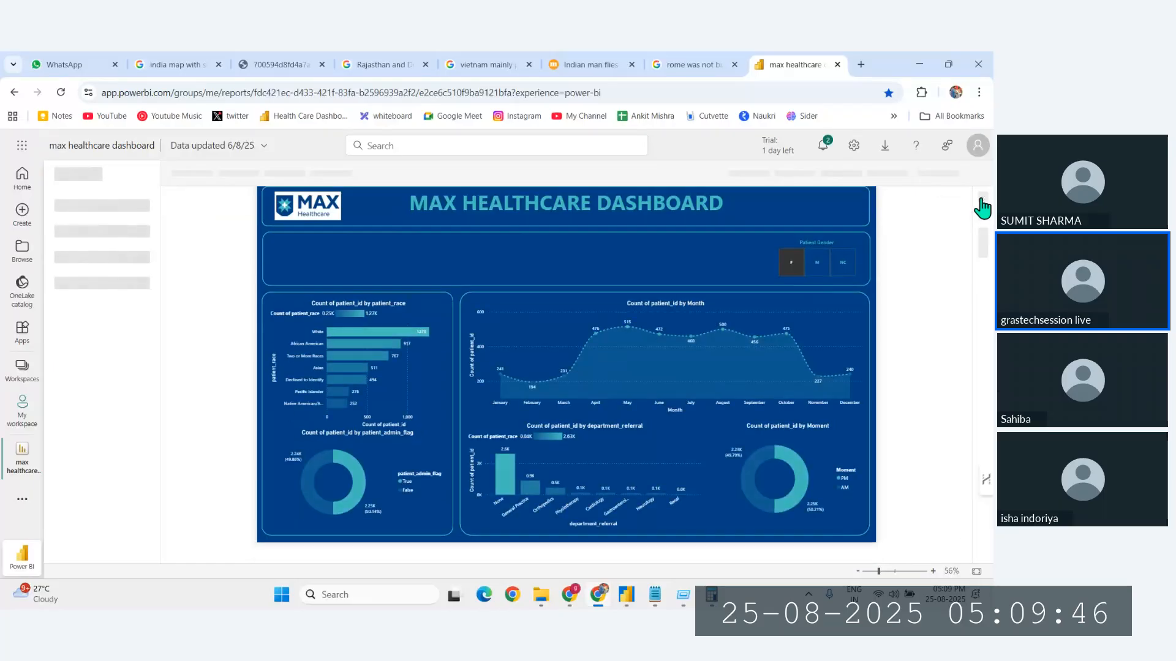
click(976, 146)
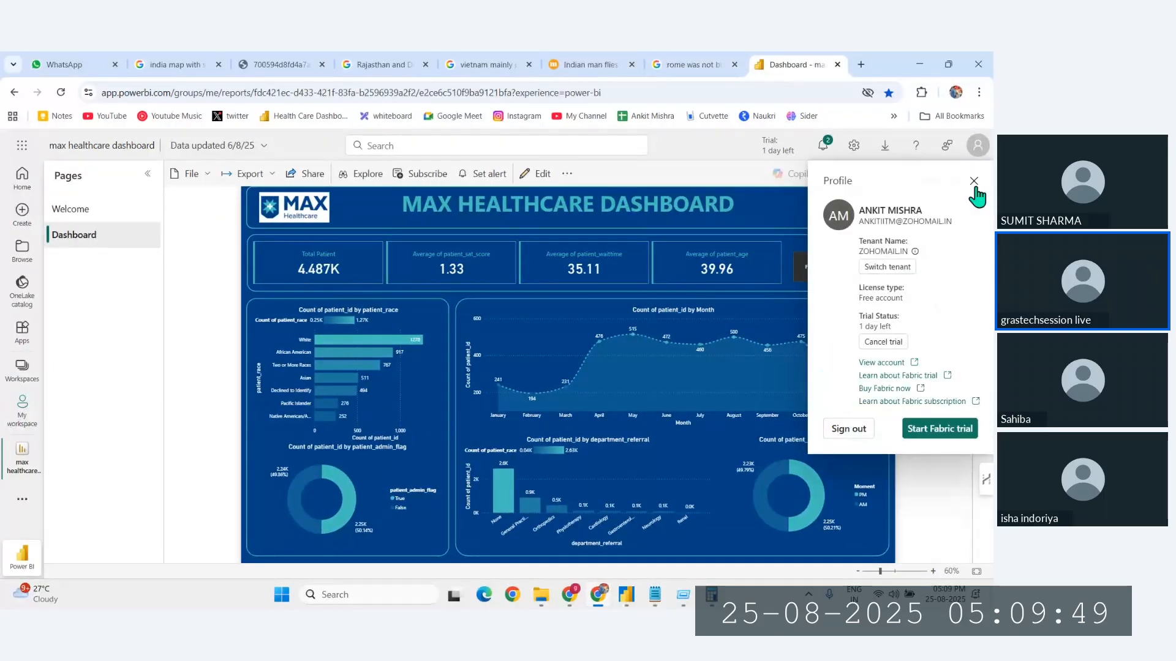
click(973, 181)
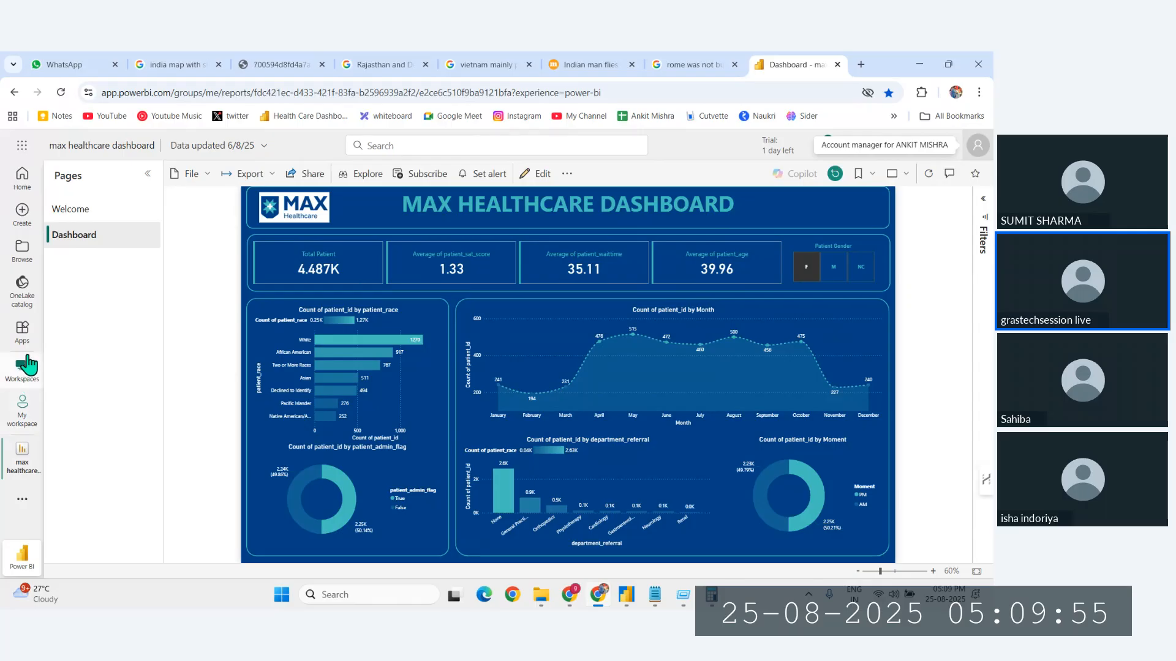
Step: Open My workspace in the Power BI service and sort its items by Refreshed, newest first
click(27, 422)
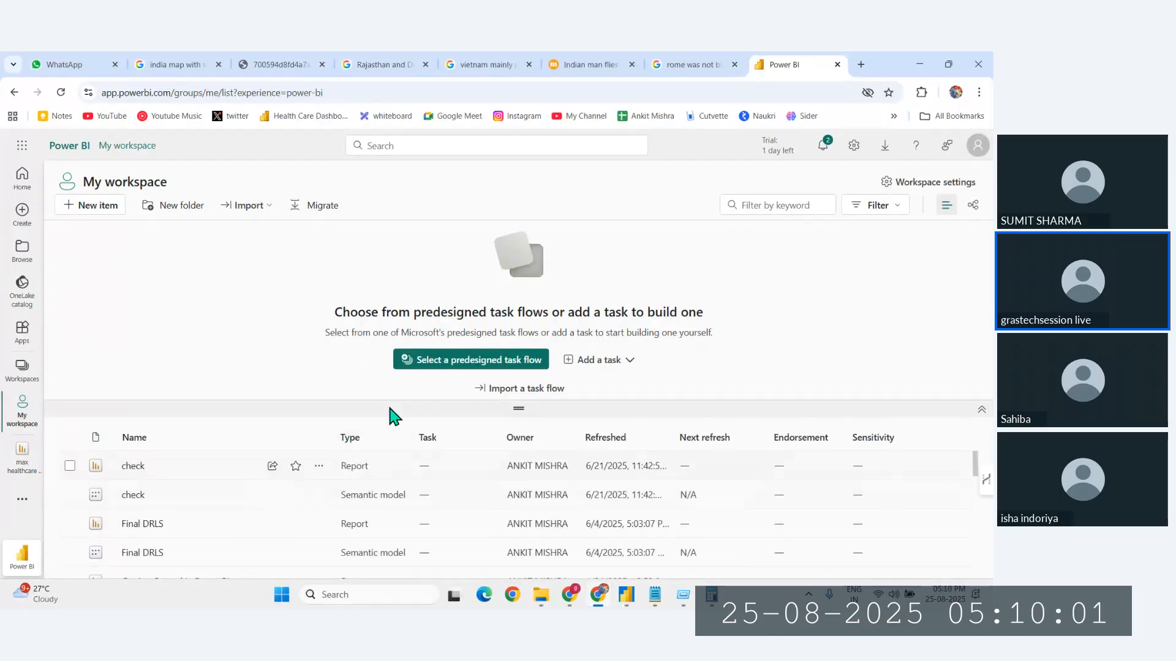
click(605, 437)
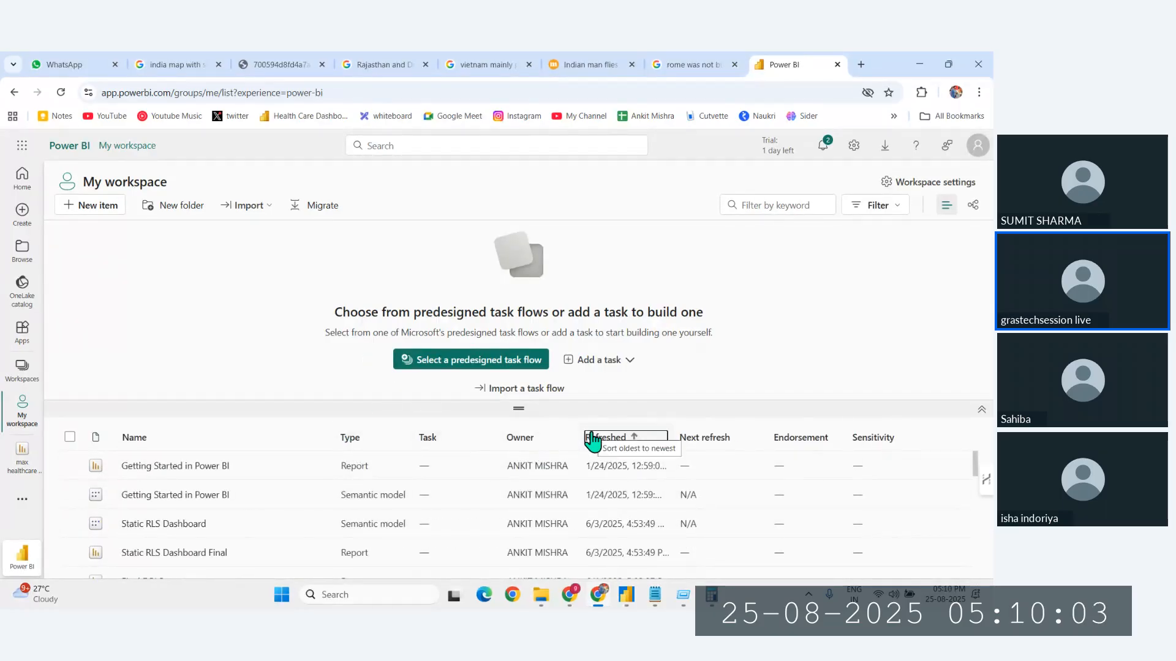
click(592, 437)
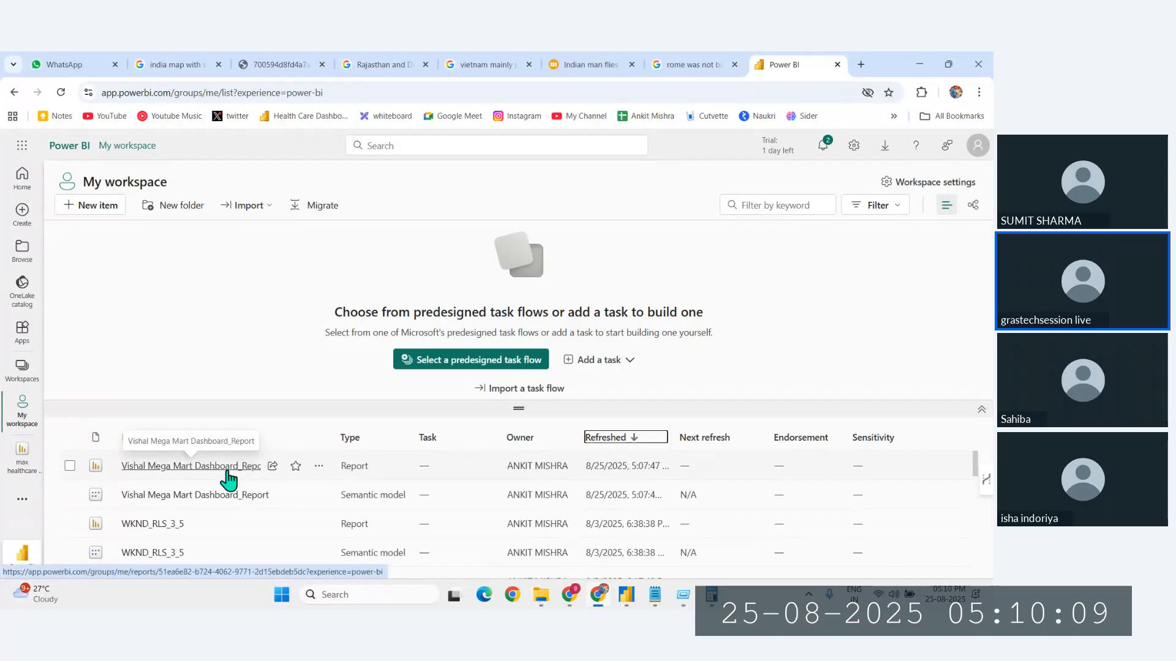
Step: Switch to Power BI Desktop and save a copy of the report as Walmart Dashboard_Report in the PowerBI Report folder
click(626, 595)
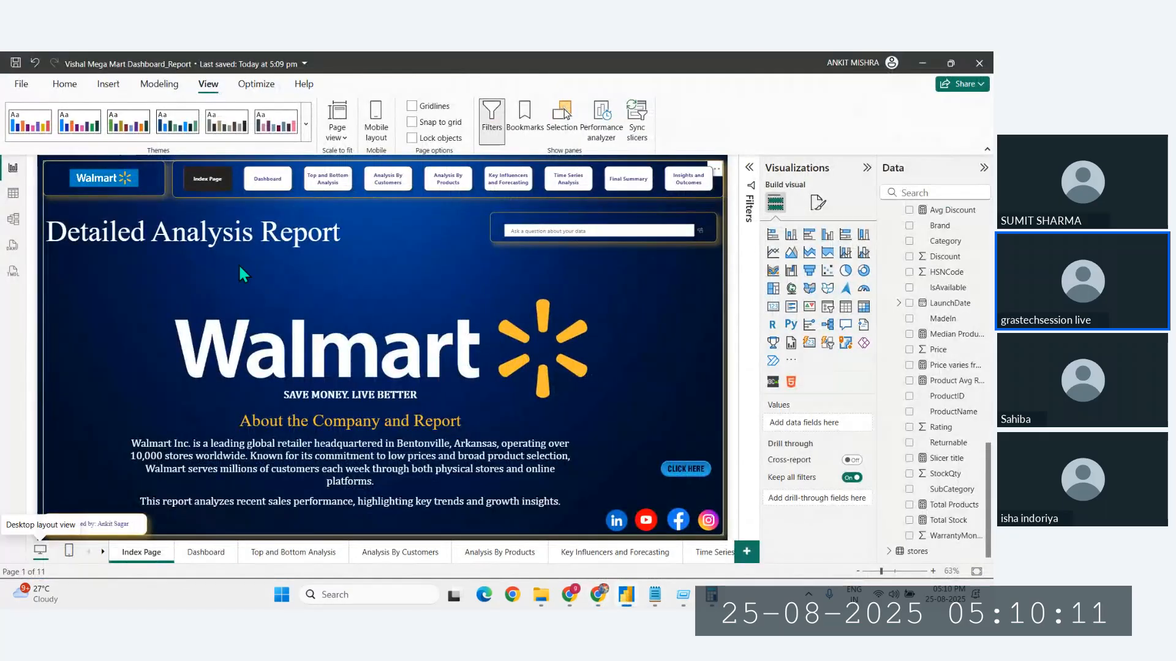
click(22, 84)
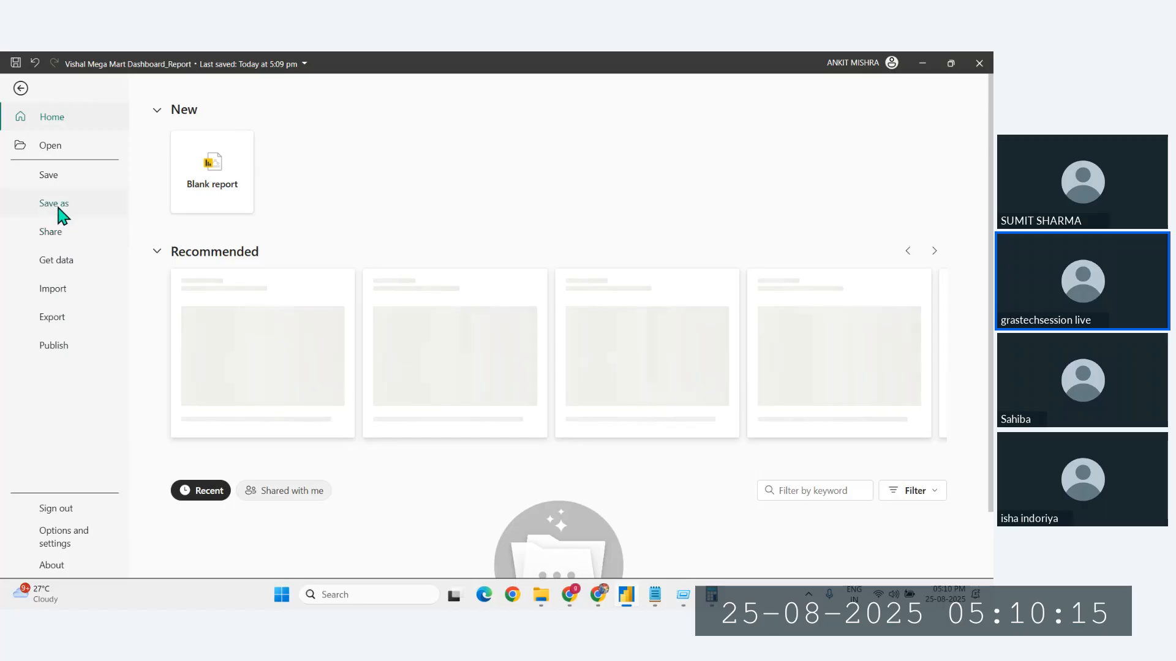
click(59, 209)
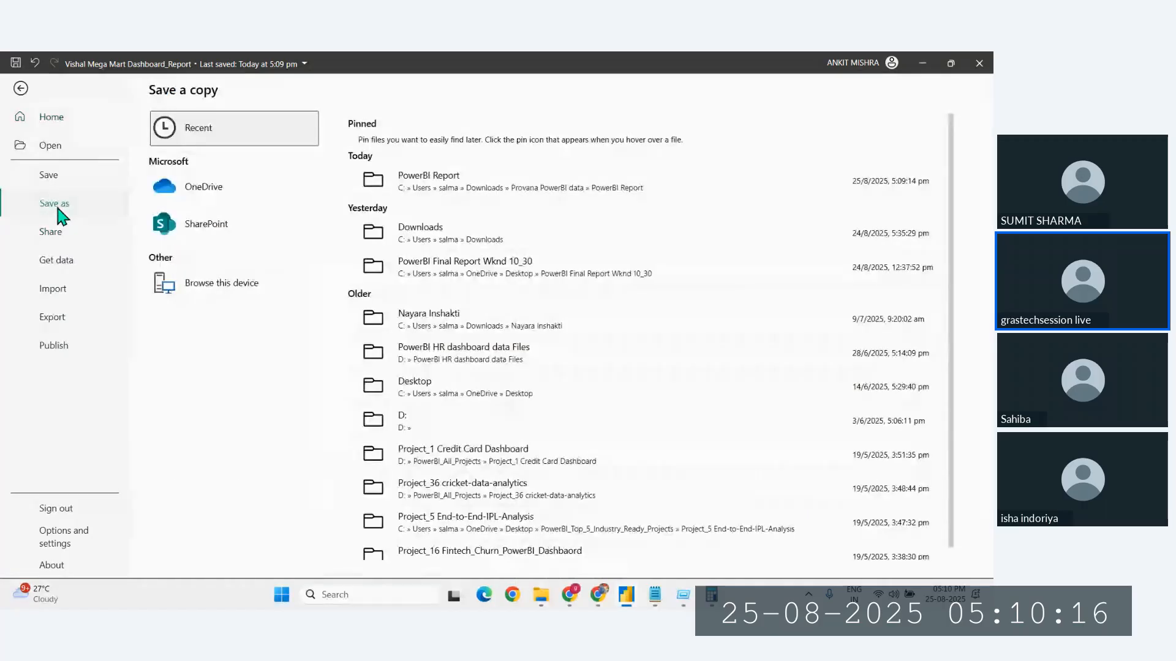
click(203, 300)
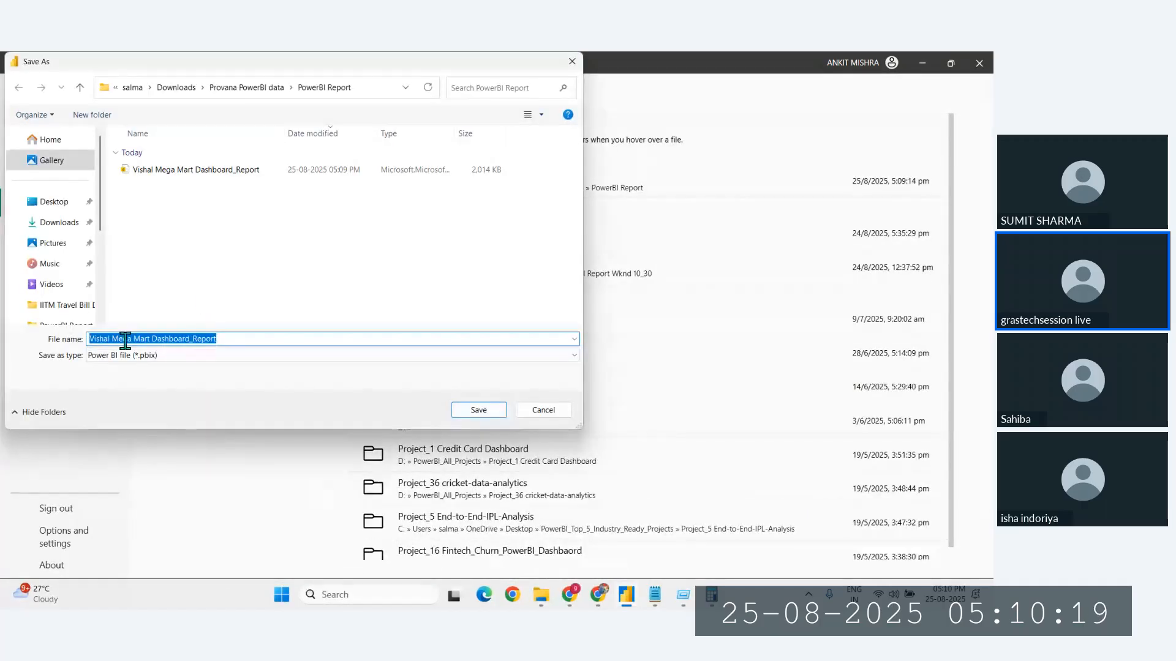
drag(131, 340, 78, 347)
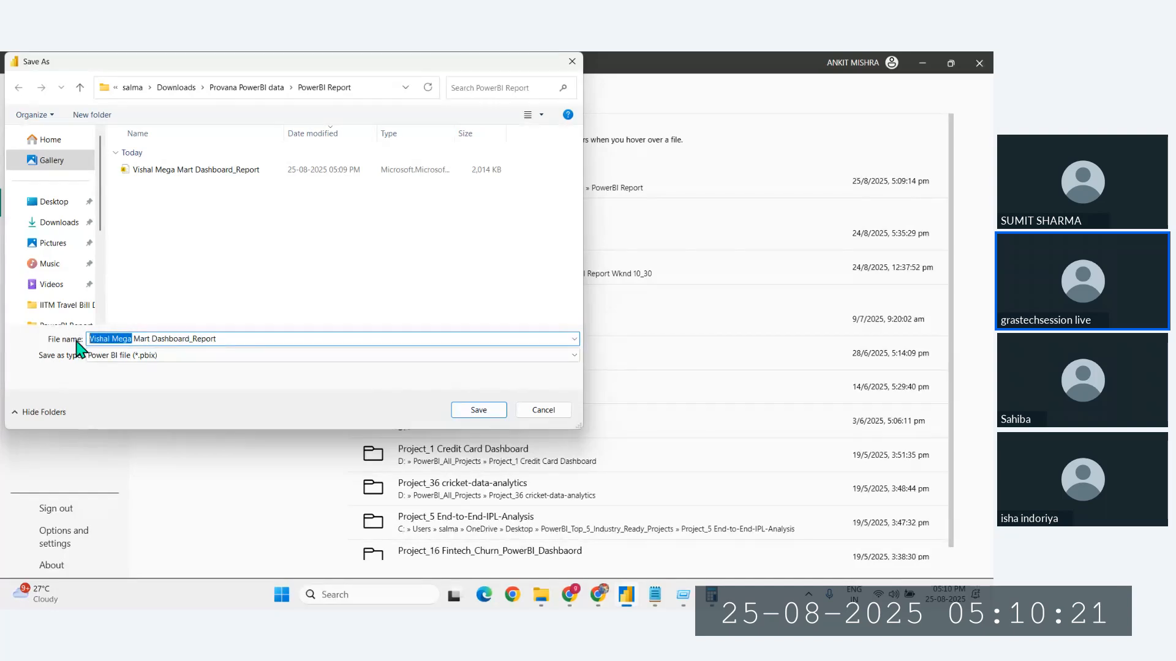
text(Walmart)
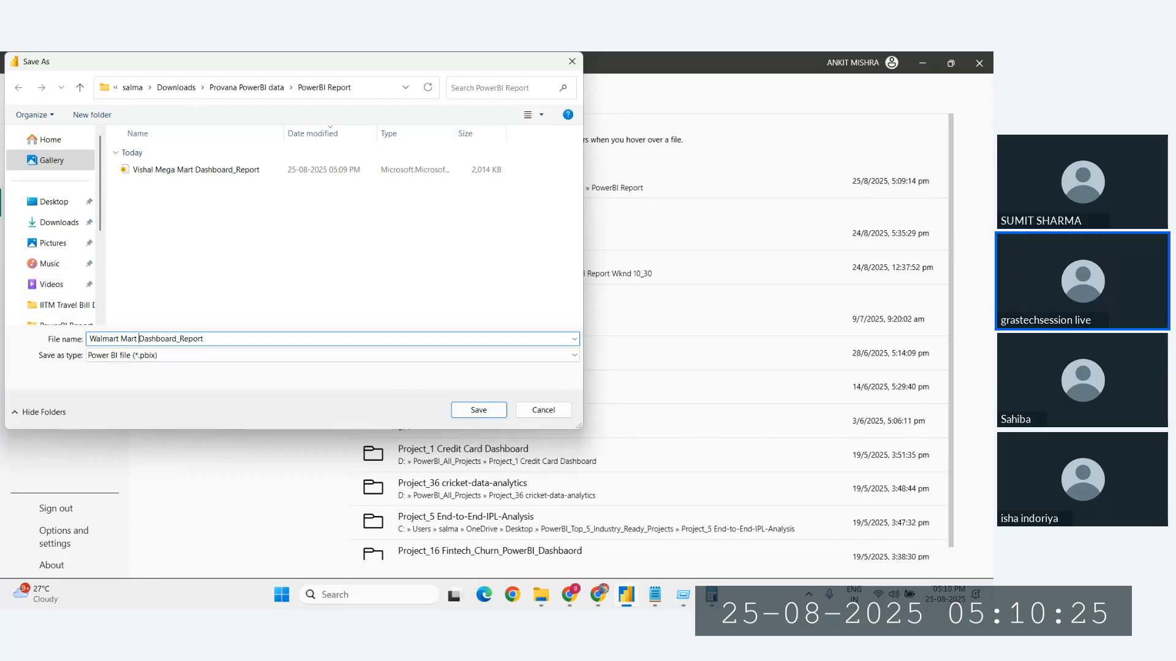
key(BackSpace)
key(BackSpace)
key(BackSpace)
key(BackSpace)
key(BackSpace)
key(BackSpace)
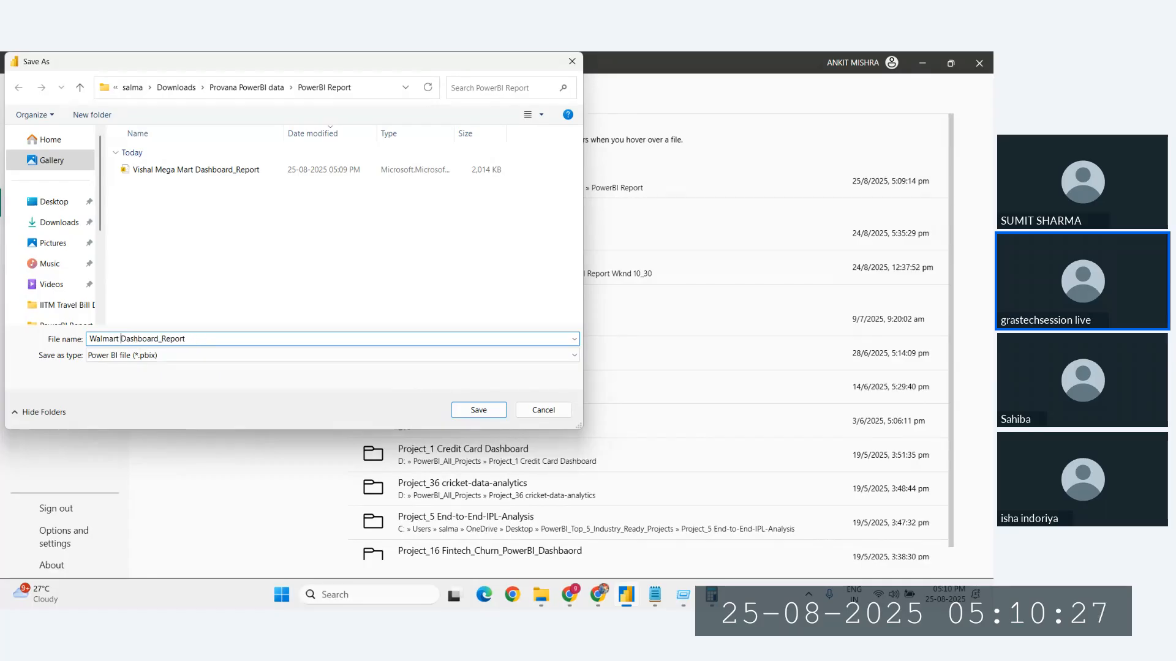
key(Return)
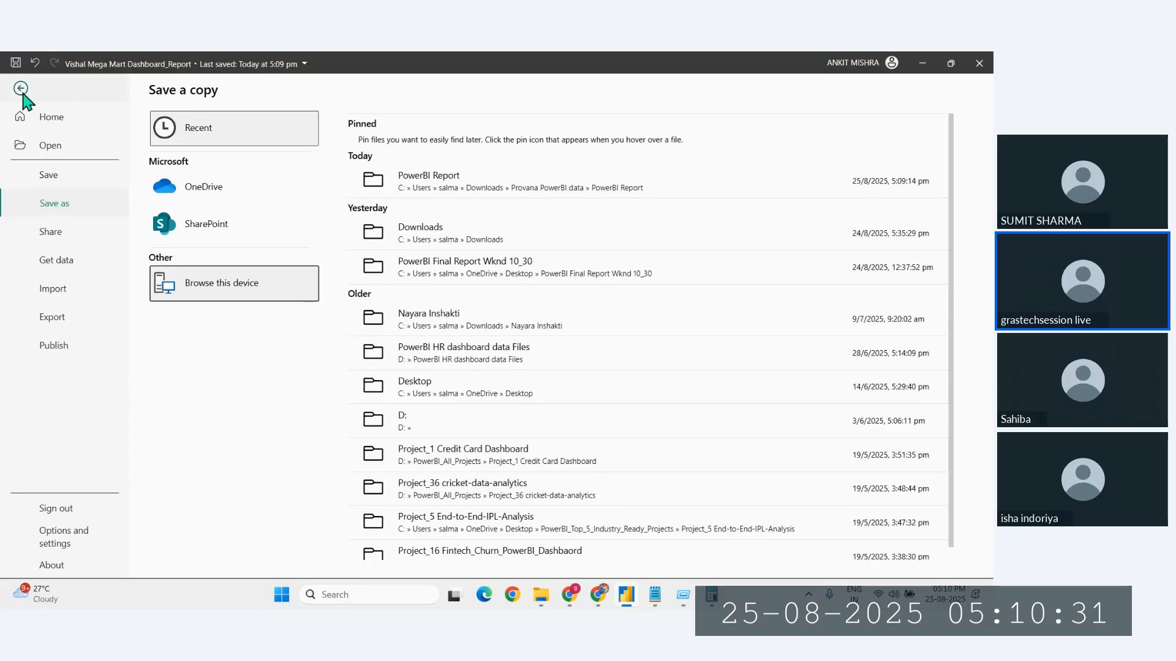
key(Escape)
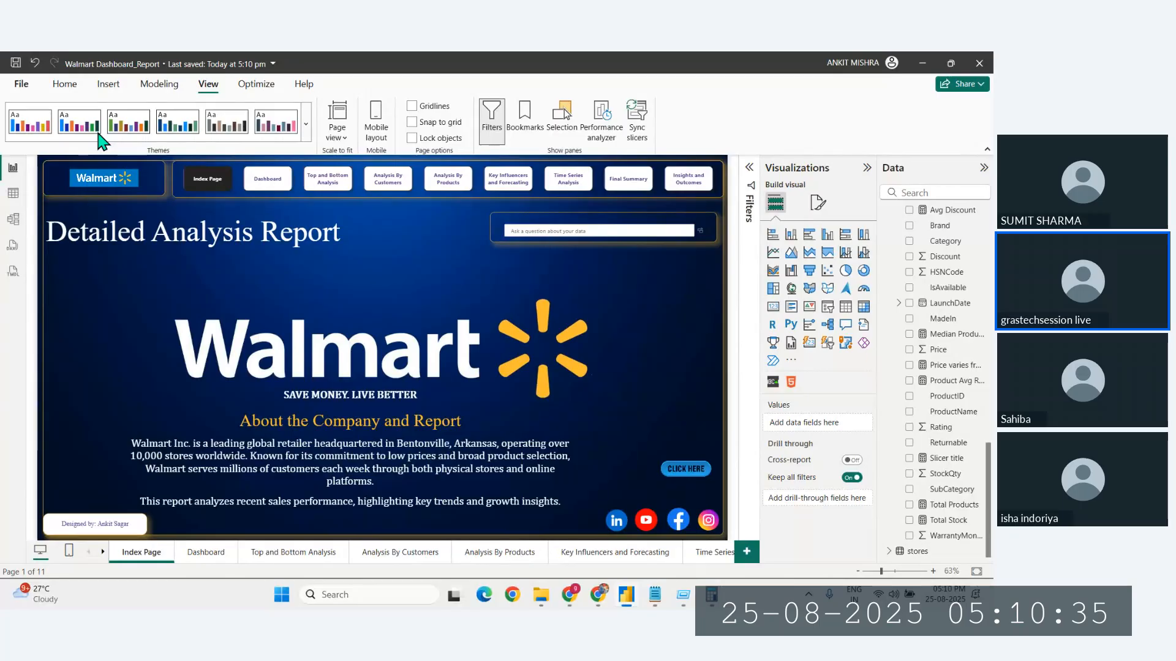
Step: Publish the Walmart Dashboard_Report file to My workspace
click(78, 85)
click(698, 129)
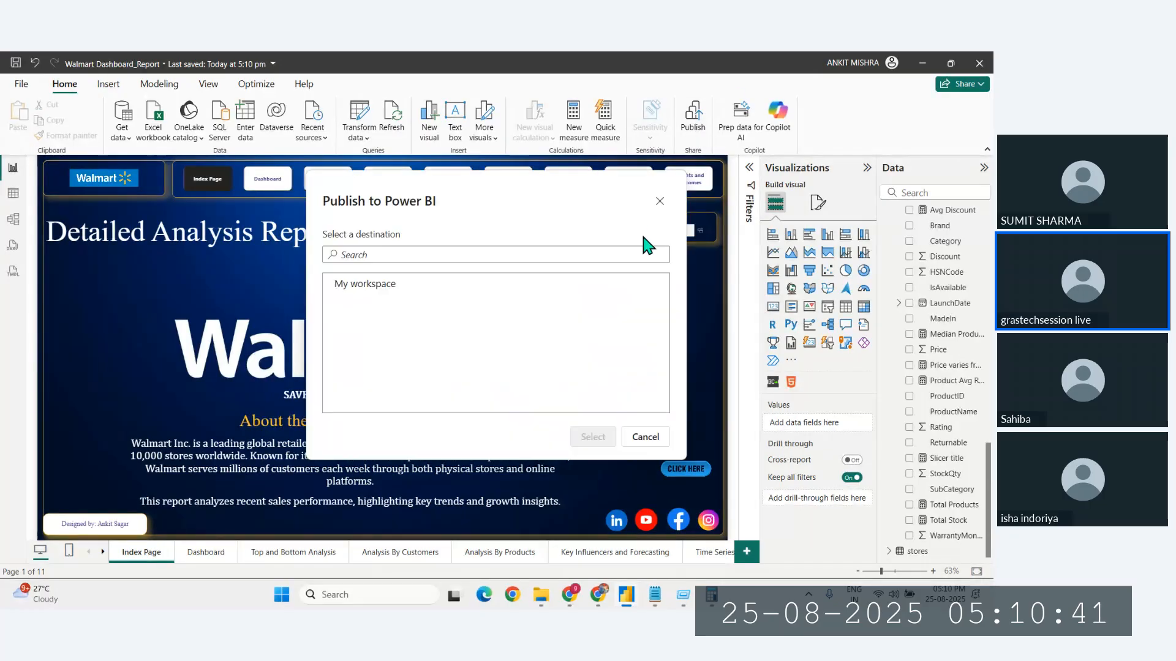
click(371, 287)
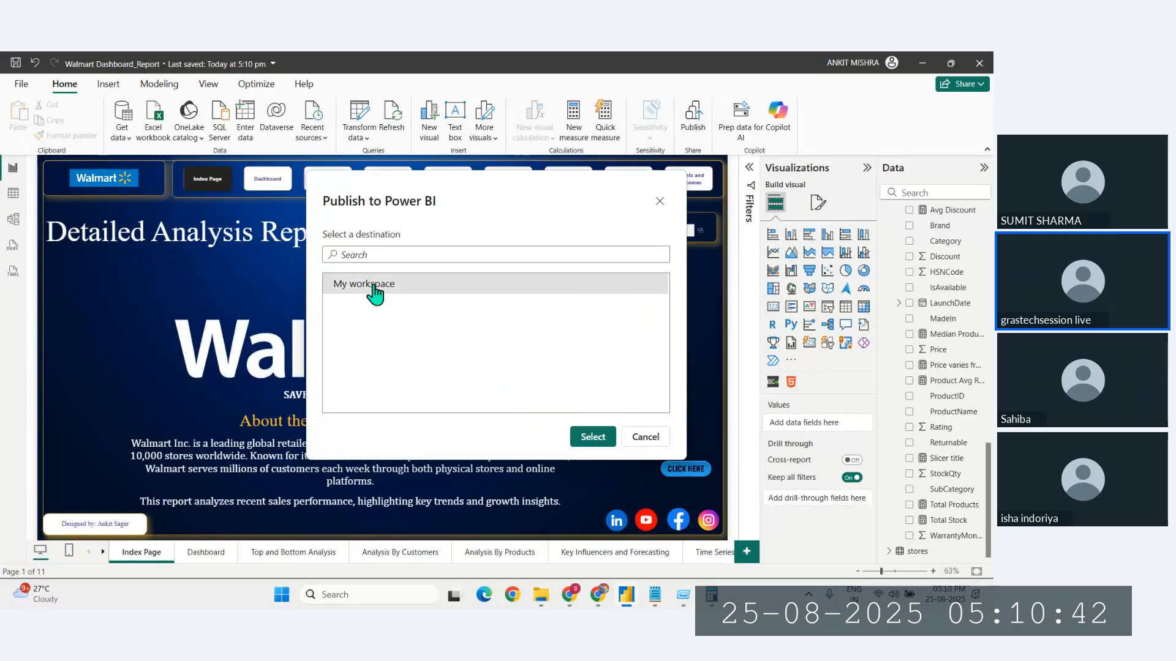
click(594, 437)
Step: Open the published Walmart Dashboard_Report in the Power BI service and dismiss the publishing confirmation in Power BI Desktop
click(596, 597)
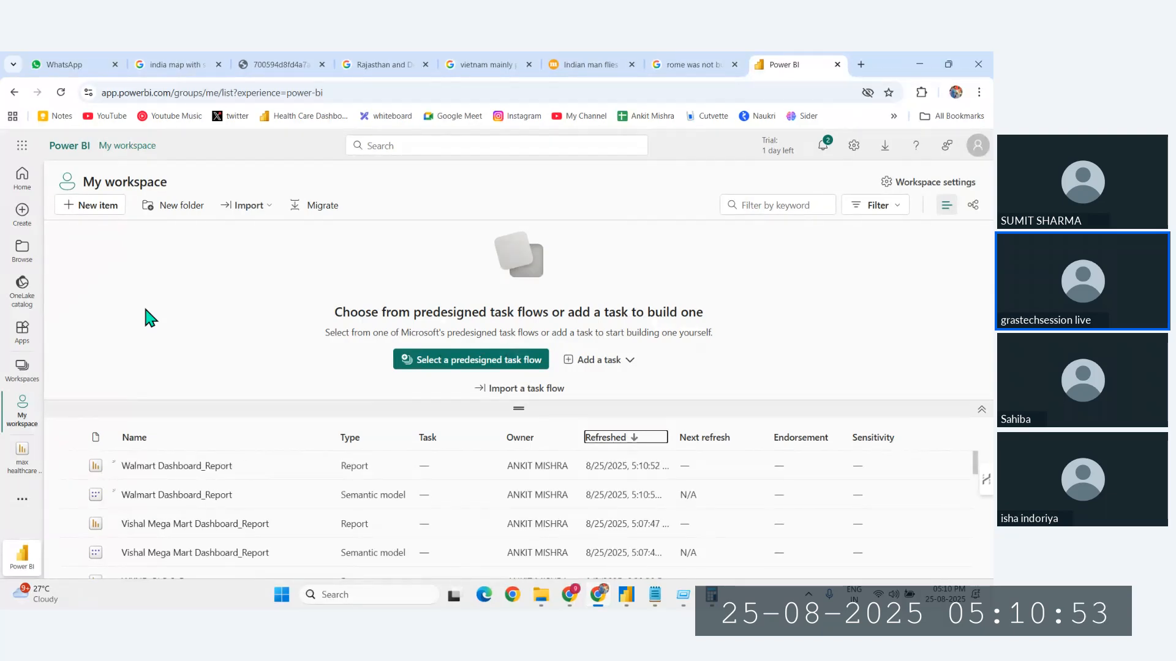
click(181, 470)
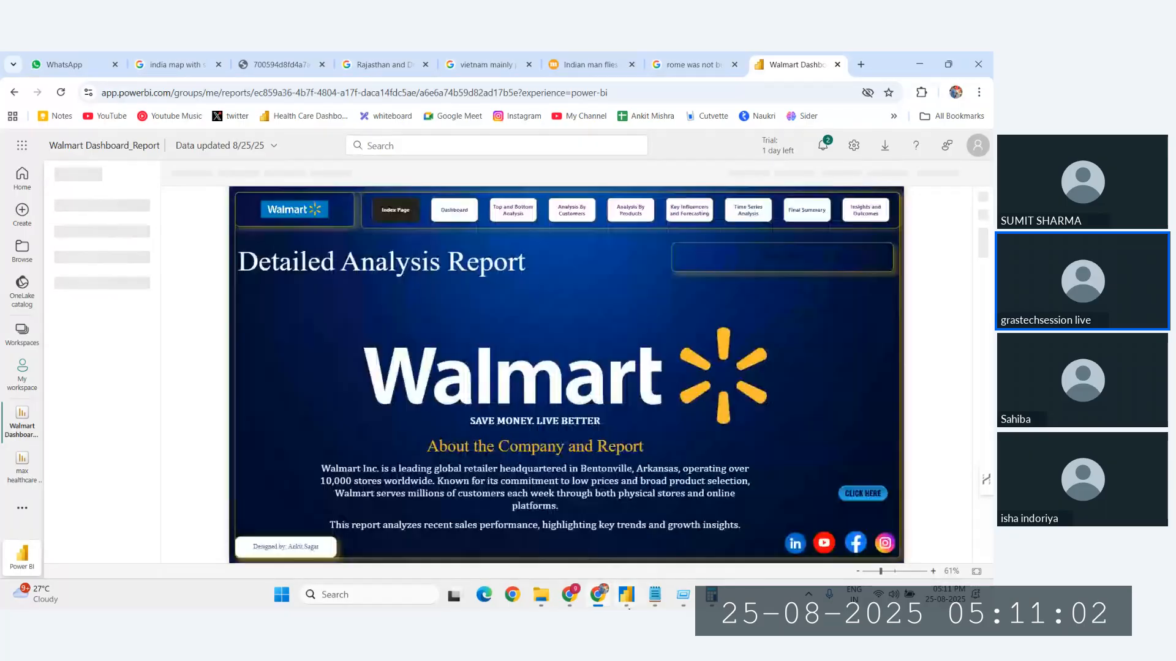
mouse_move(627, 594)
click(686, 548)
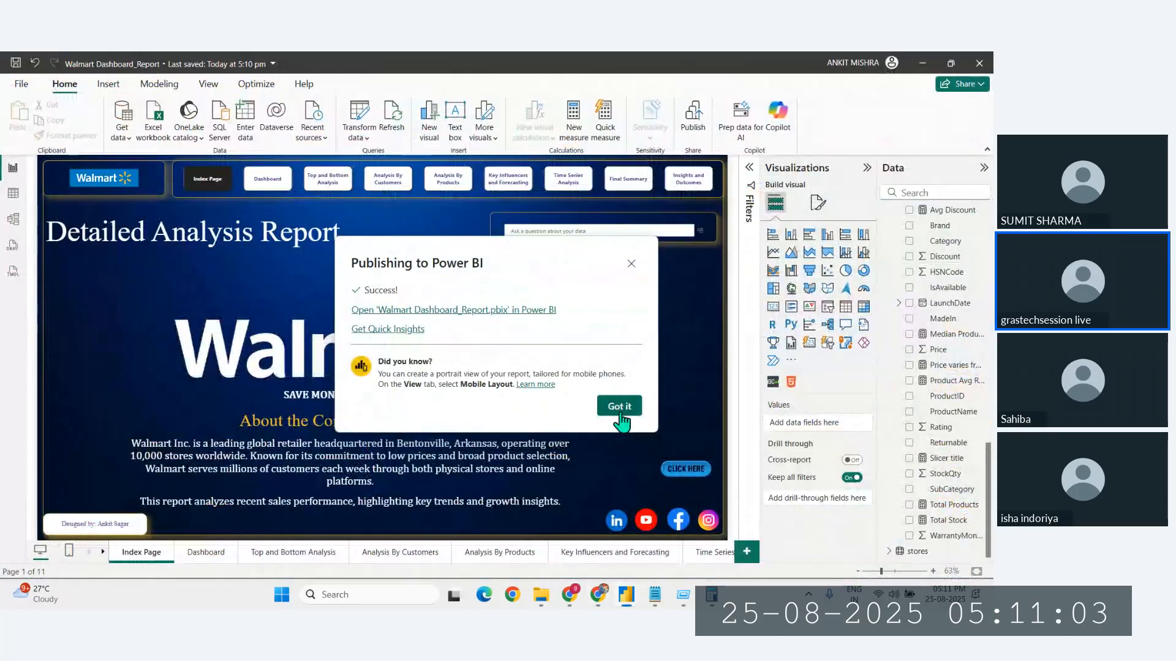
click(620, 406)
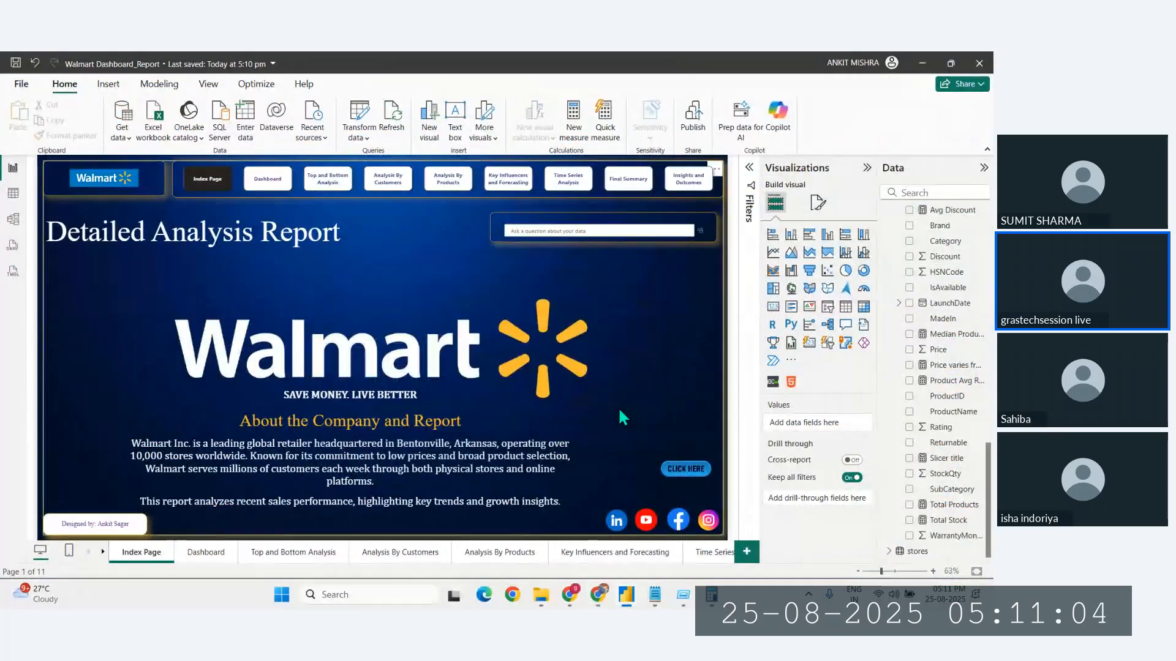
click(911, 73)
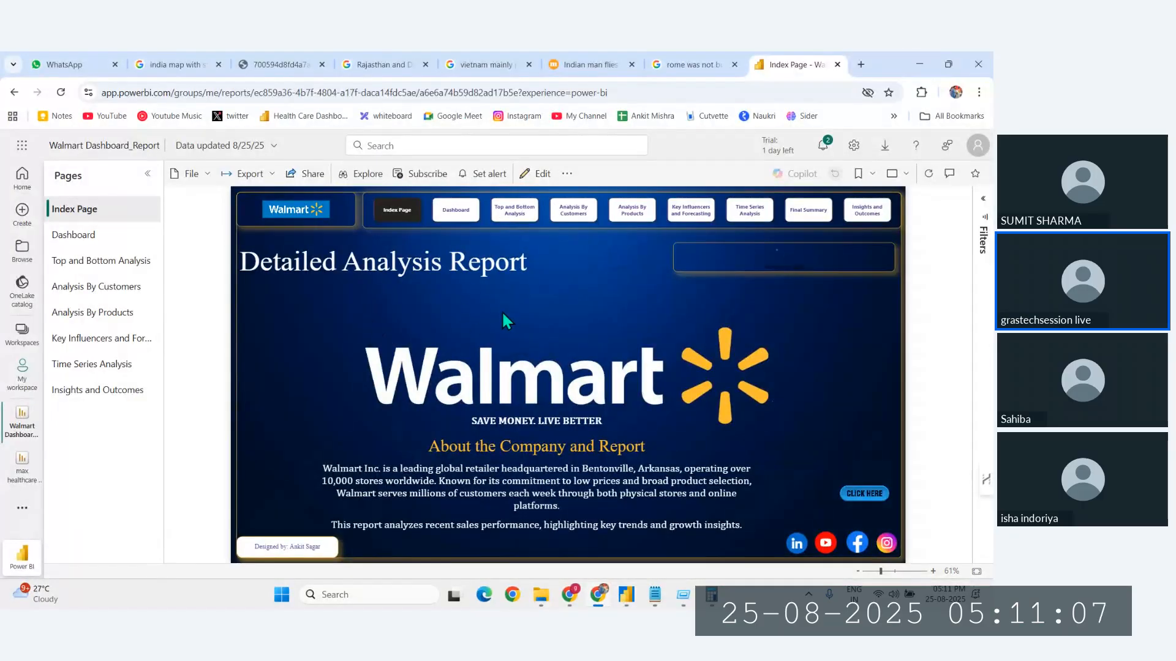
Step: Test the Walmart logo link on the Index Page twice, closing the Walmart website each time
ctrl+click(309, 216)
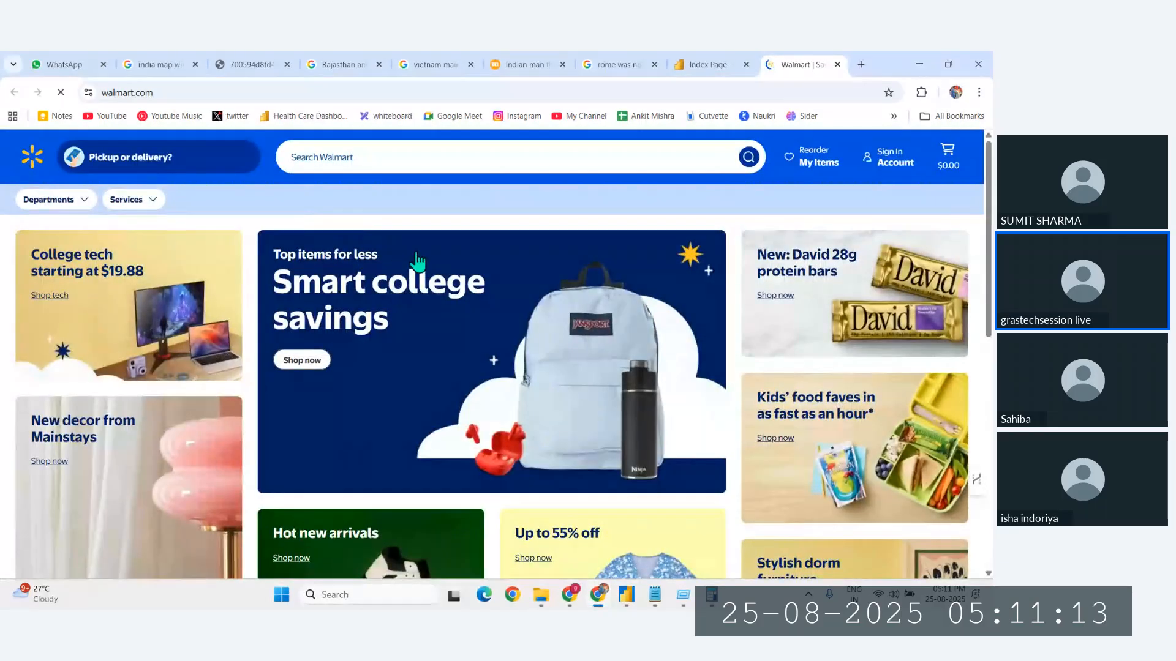
key(ctrl+w)
ctrl+click(300, 216)
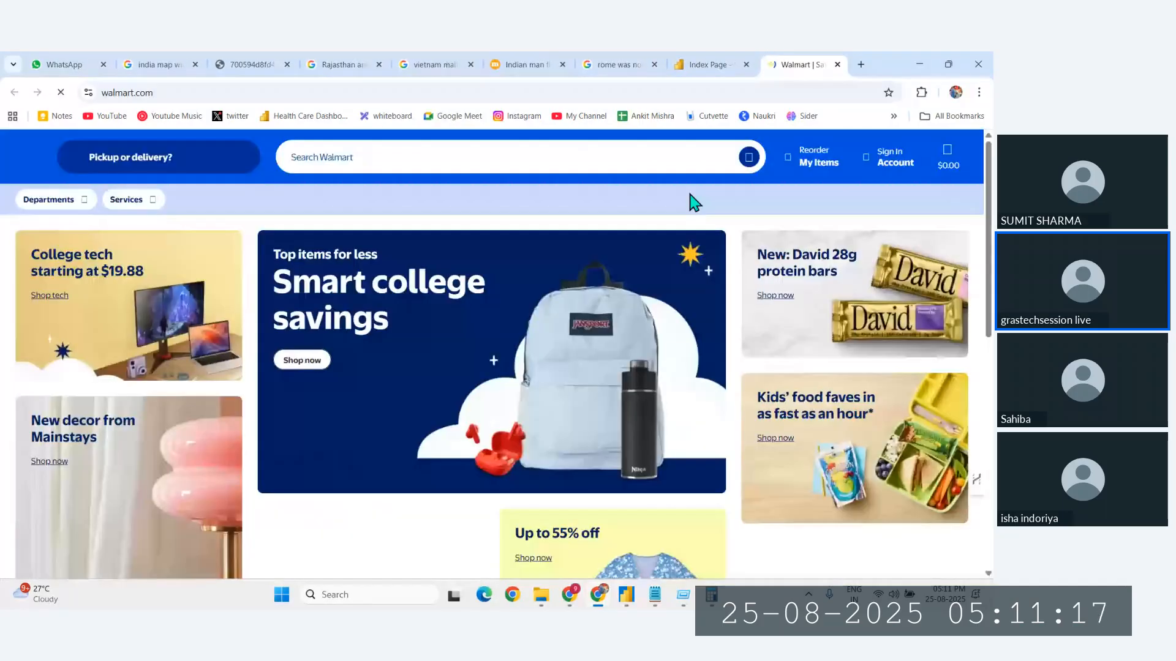
click(837, 65)
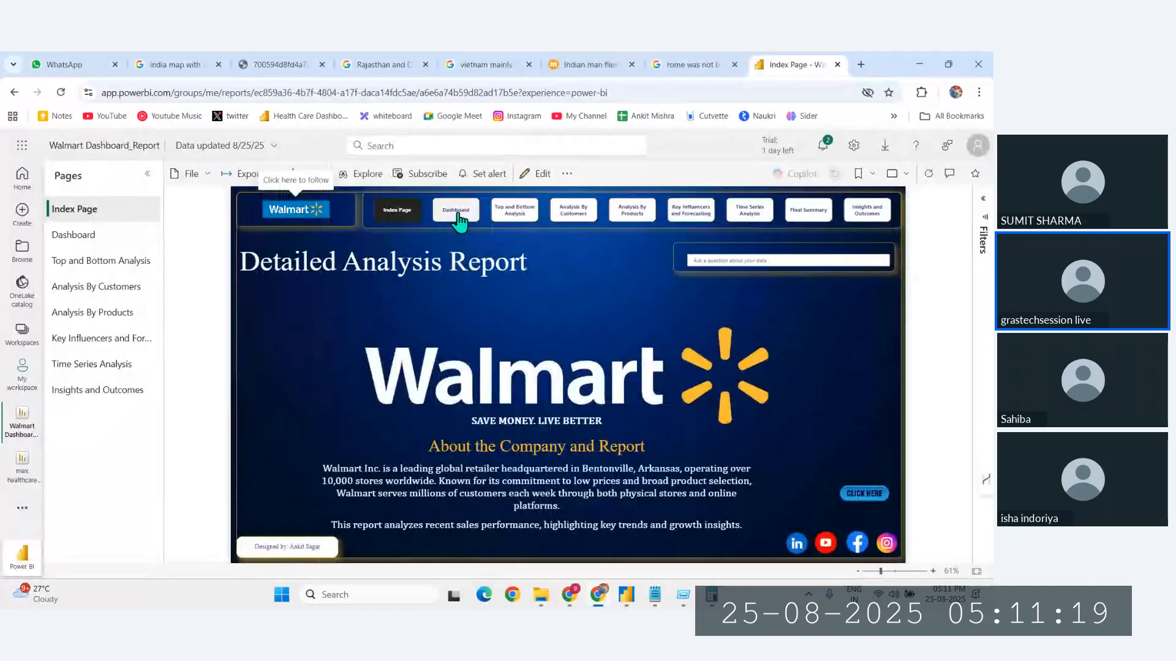
Step: Test the Dashboard page's slicers with Female, Male and Business, clearing all slicers after the gender and occupation checks
click(460, 222)
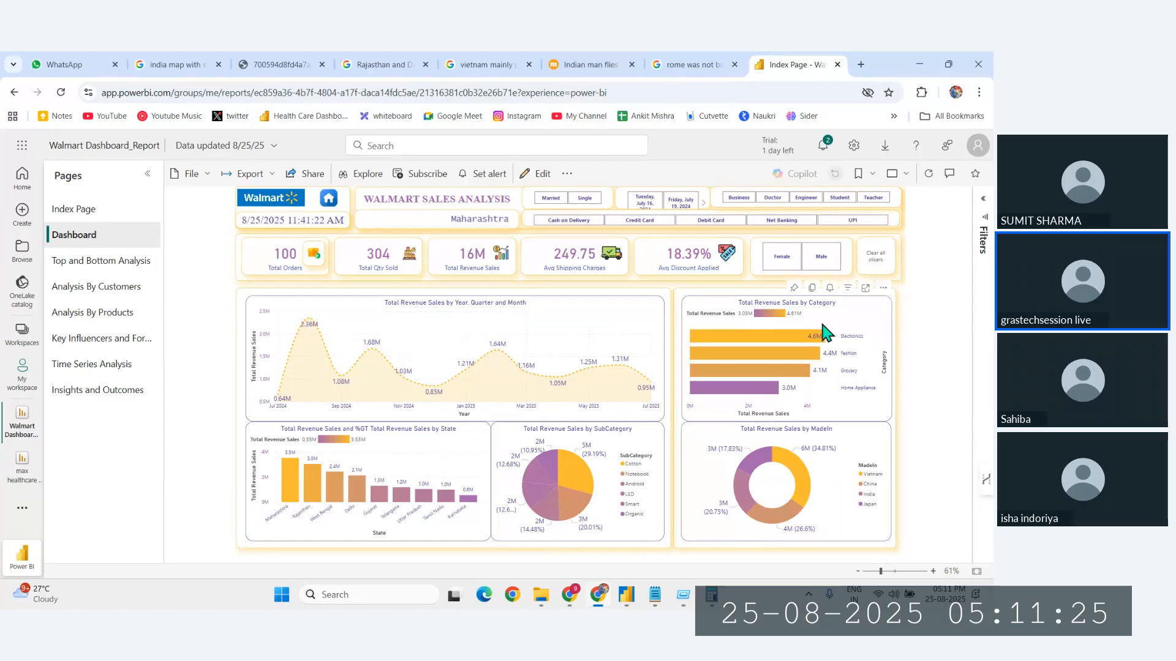
click(787, 265)
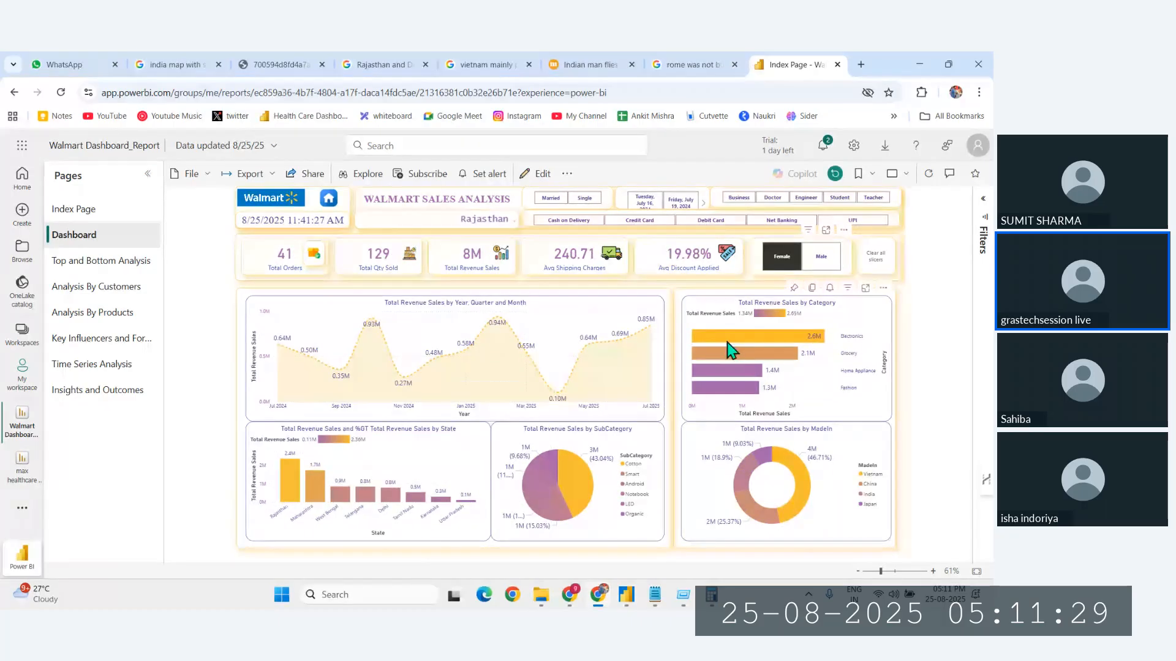
click(820, 261)
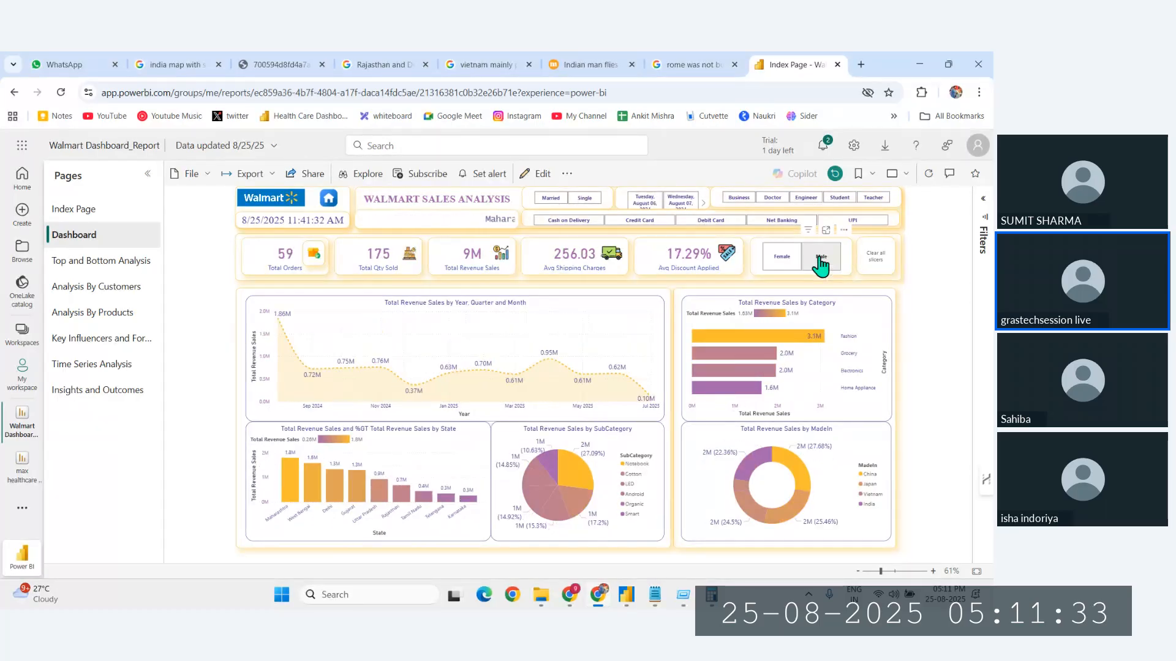
click(876, 260)
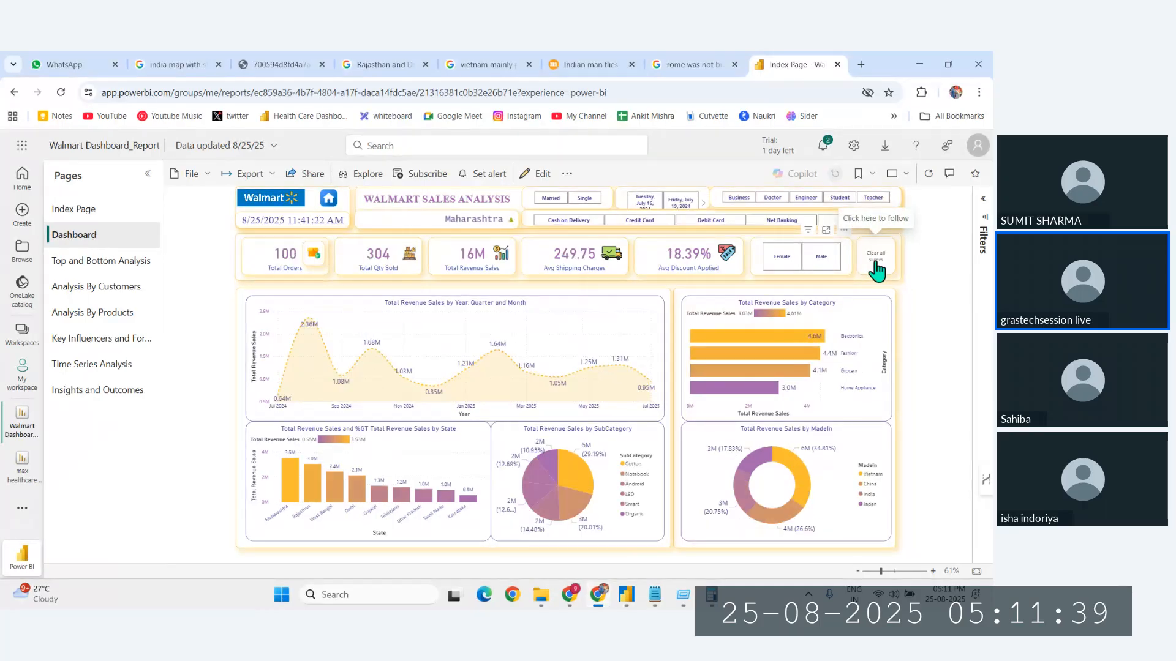
click(739, 201)
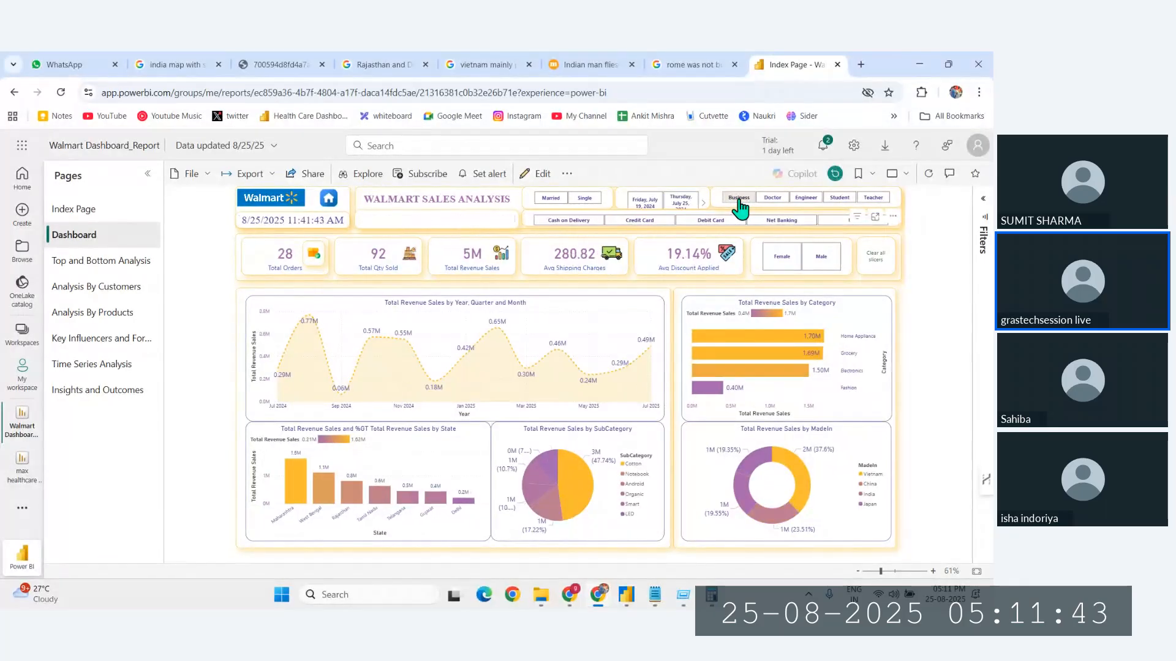
click(865, 263)
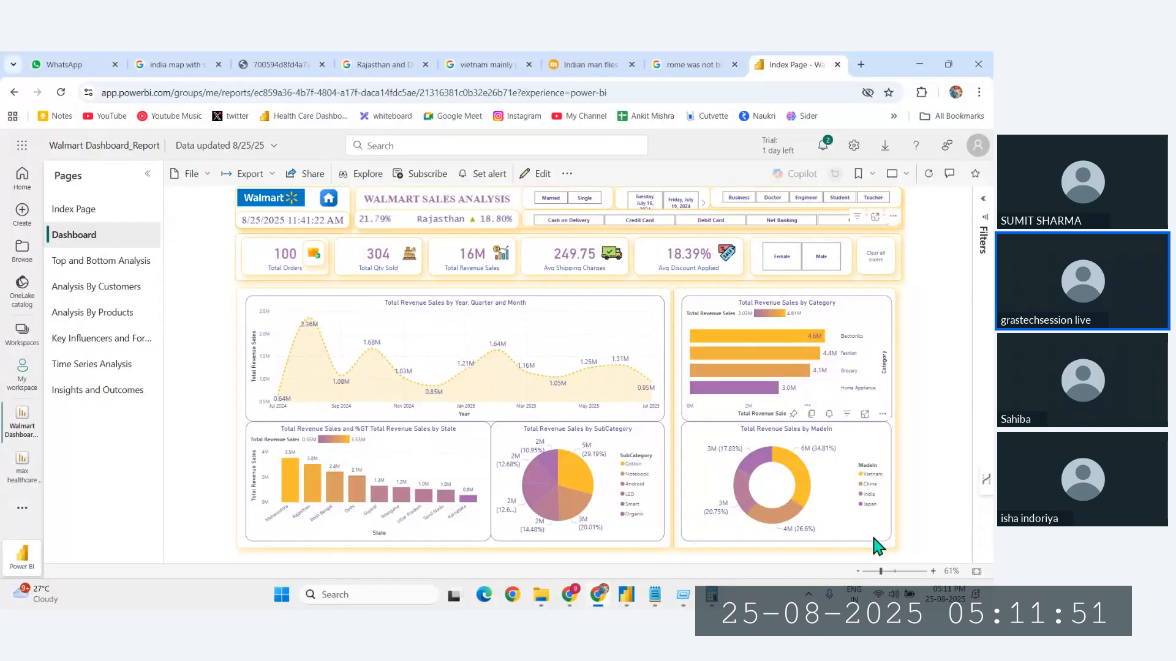
Step: Follow the page links from the Index Page through Top and Bottom Analysis to Analysis By Customers, and test its Walmart logo link
click(329, 200)
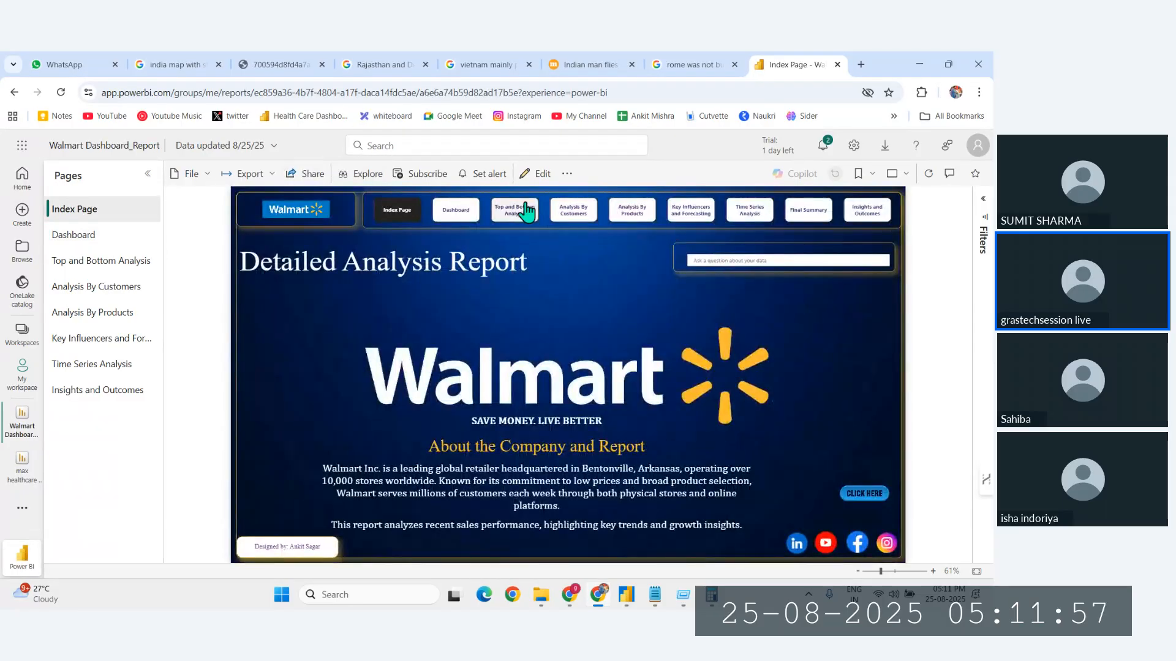
click(498, 213)
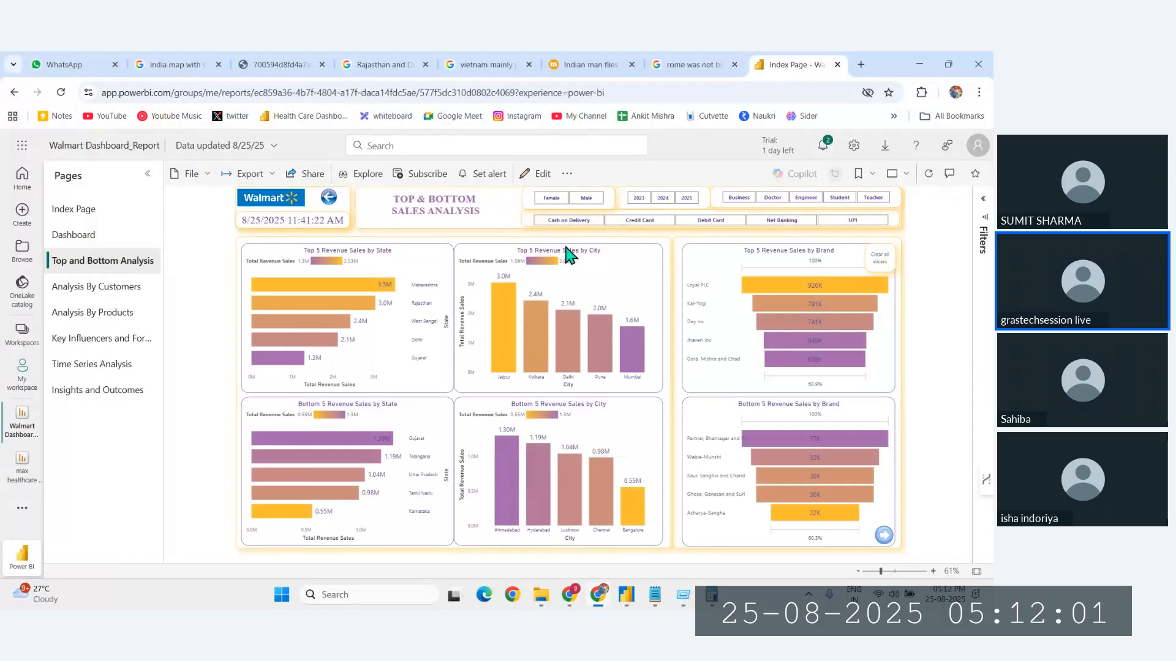
click(883, 536)
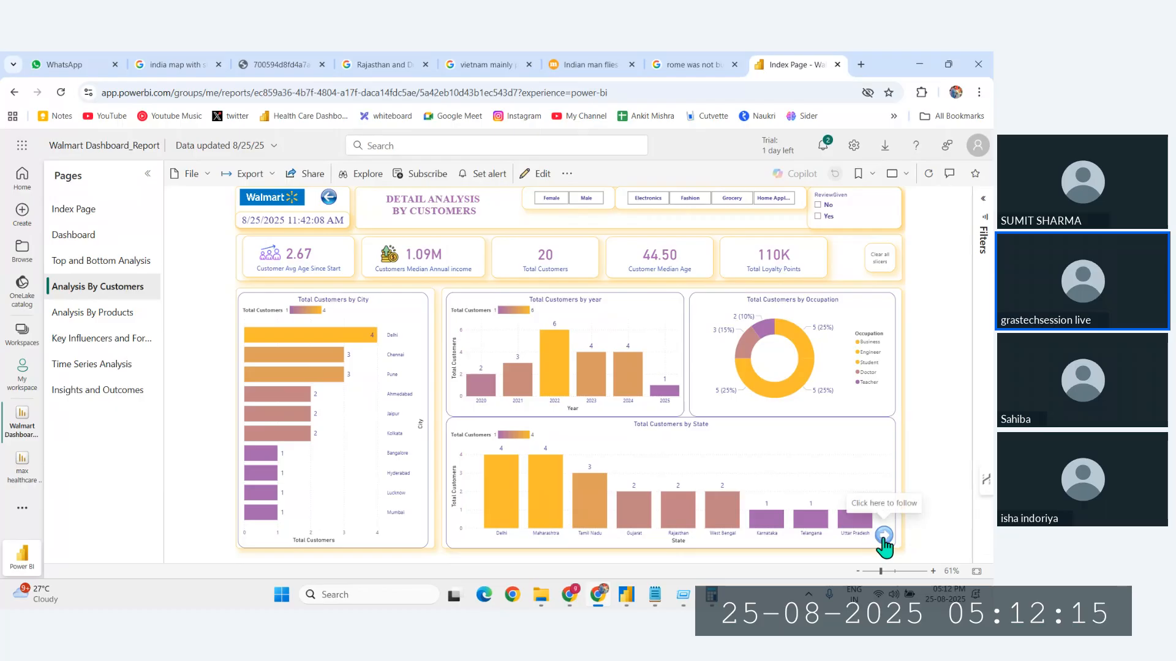
click(275, 198)
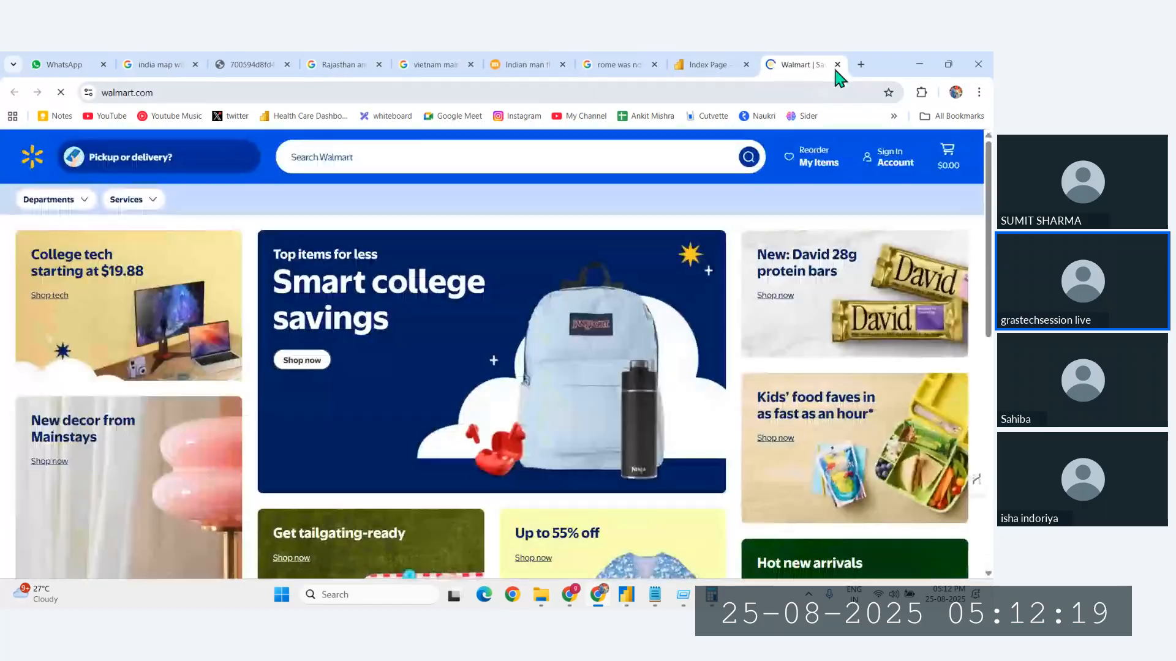
click(845, 64)
Step: Test the back link on Analysis By Customers, and view the Analysis By Products and Key Influencers and Forecasting pages
click(329, 199)
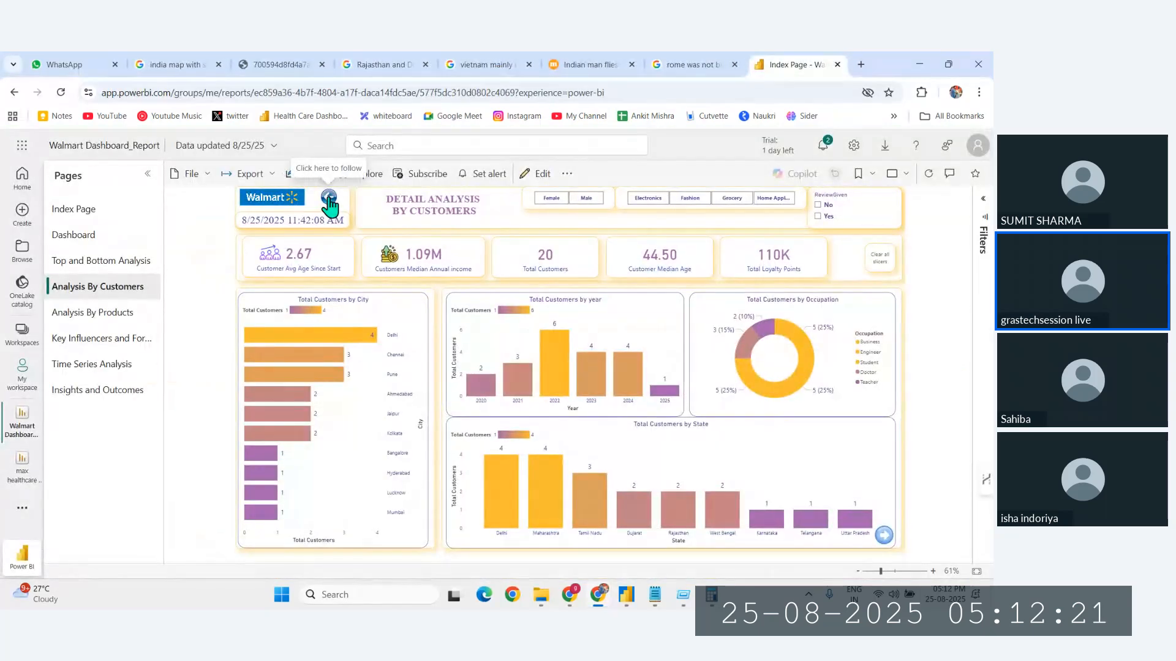
click(112, 314)
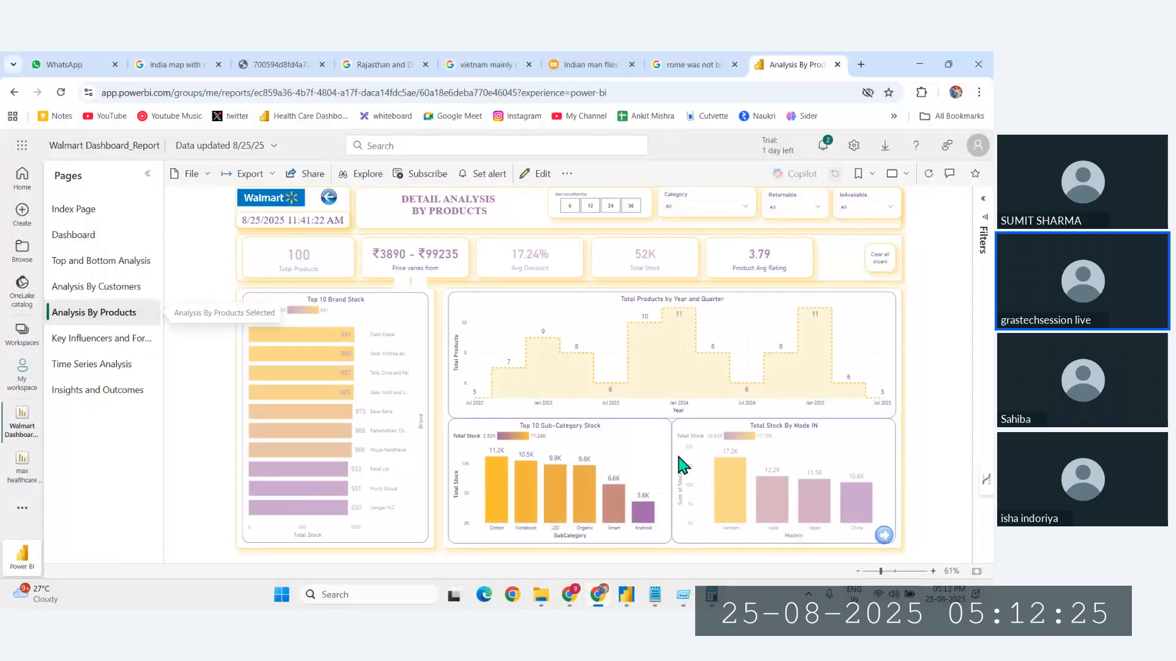
click(117, 340)
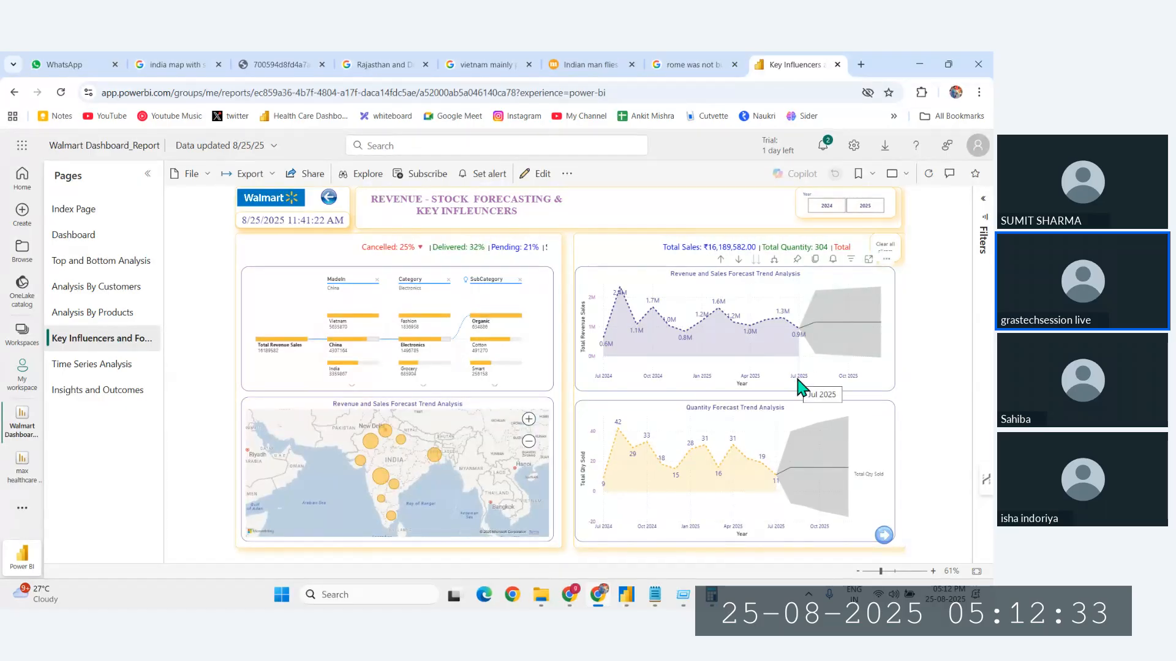
Step: Open the Time Series Analysis page and test its yearly and quarterly growth views
click(106, 371)
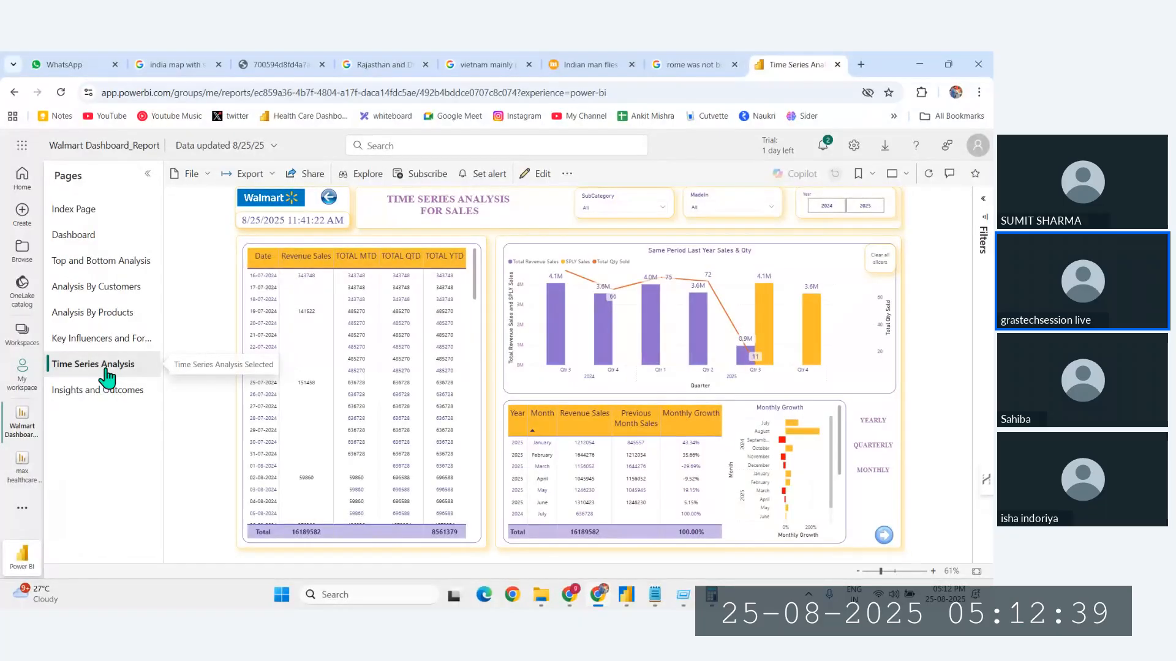
click(874, 429)
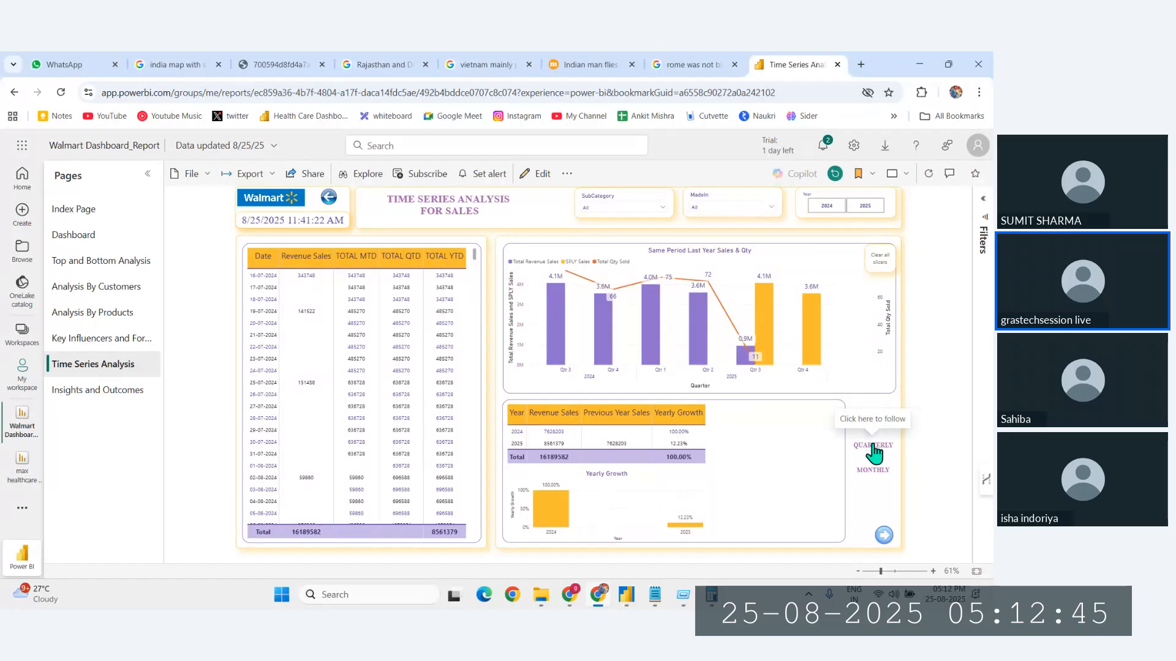
click(874, 453)
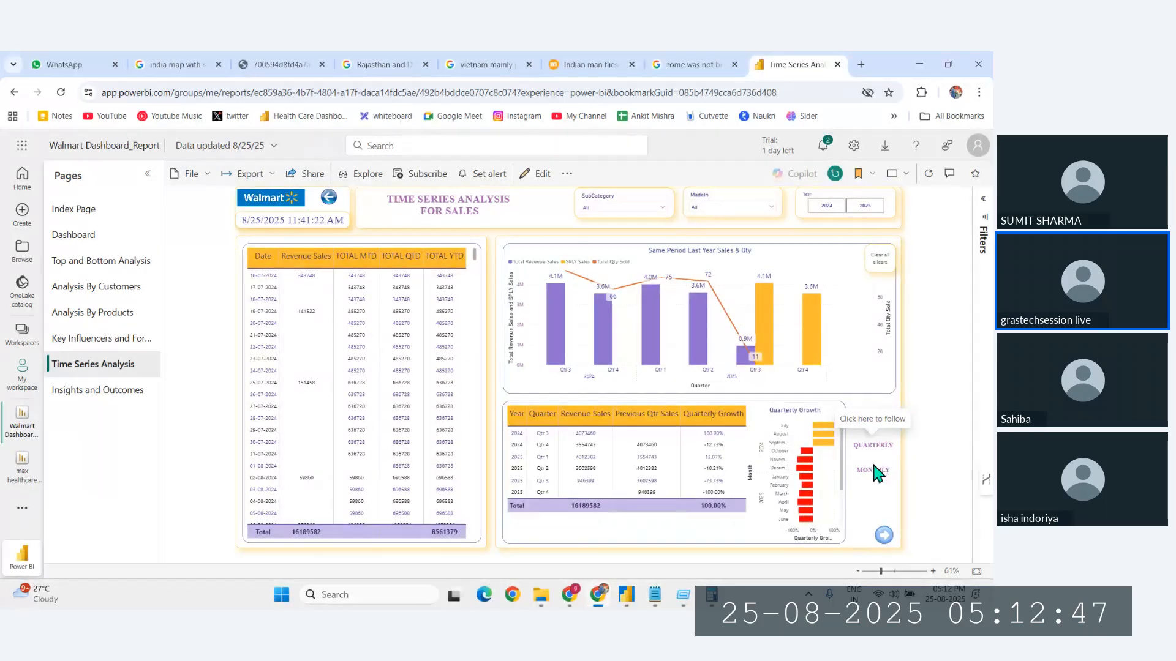
Step: Test the monthly growth view and the 2024 and 2025 year slicer options on Time Series Analysis, clearing all slicers at the end
click(876, 472)
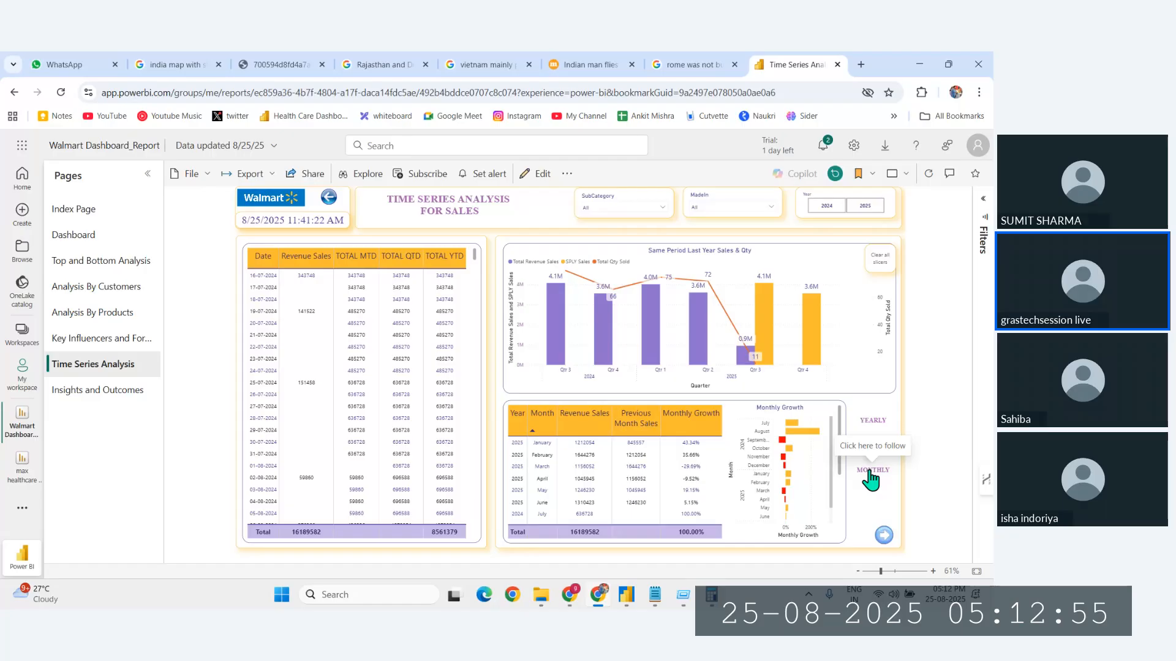
click(881, 265)
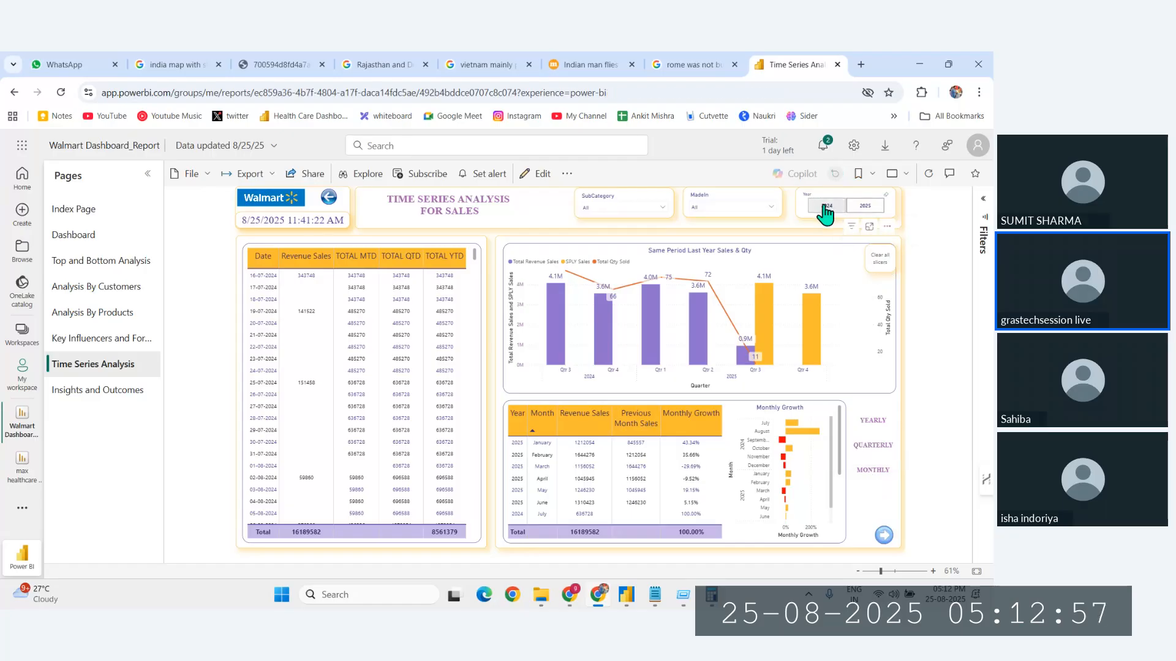
click(824, 208)
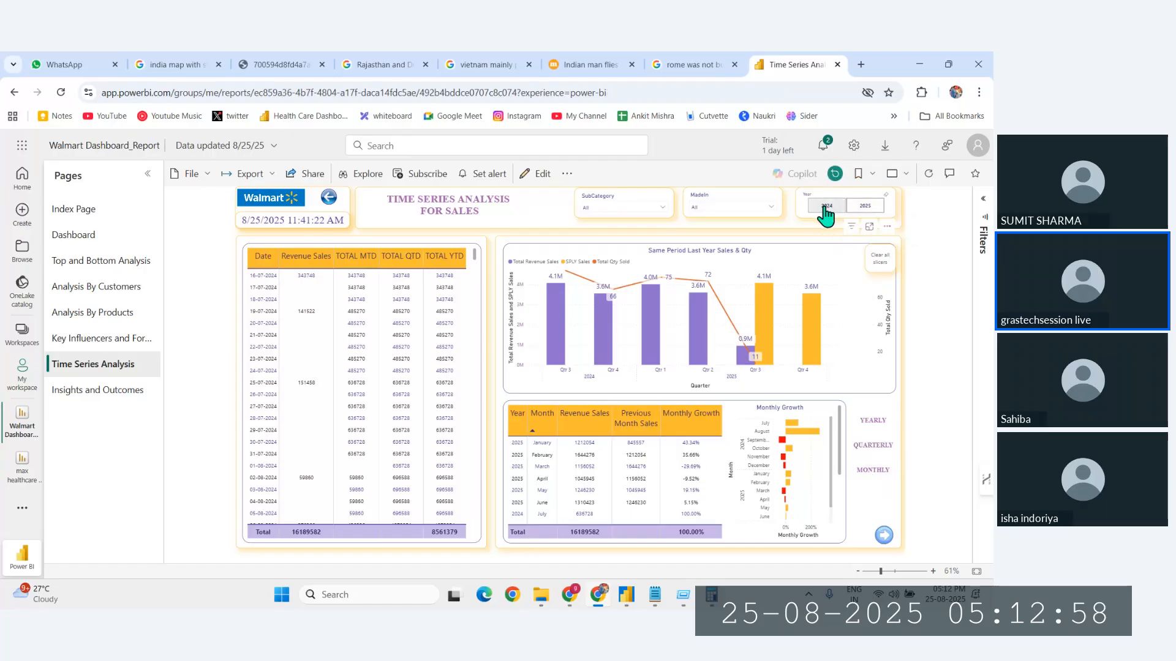
click(864, 207)
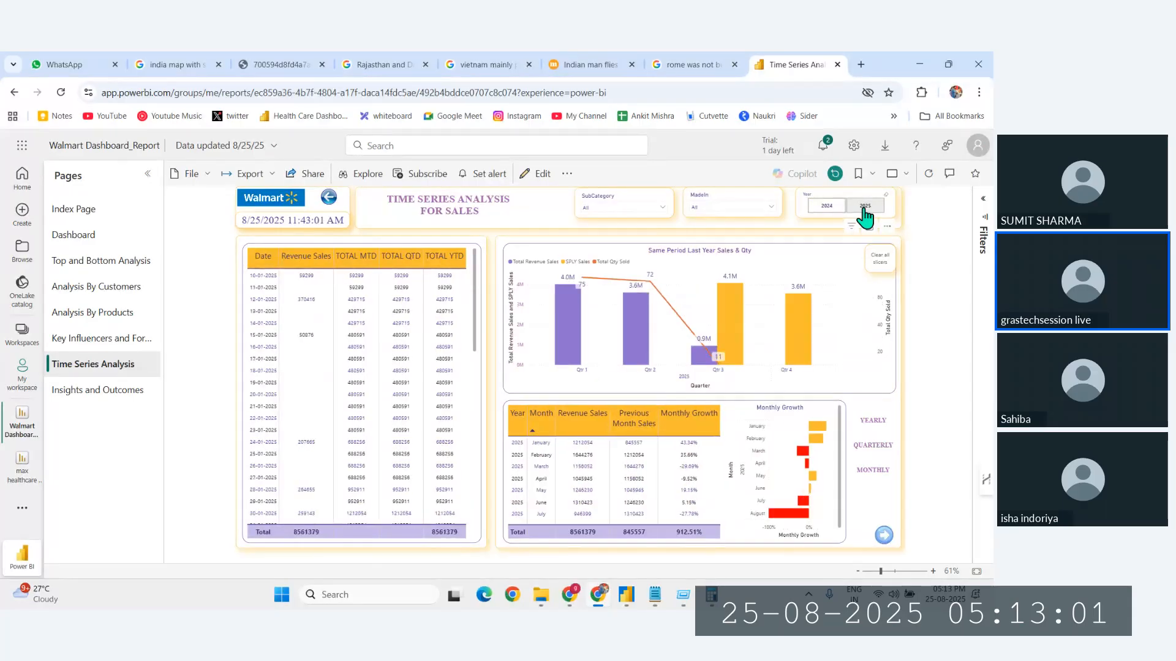
click(880, 261)
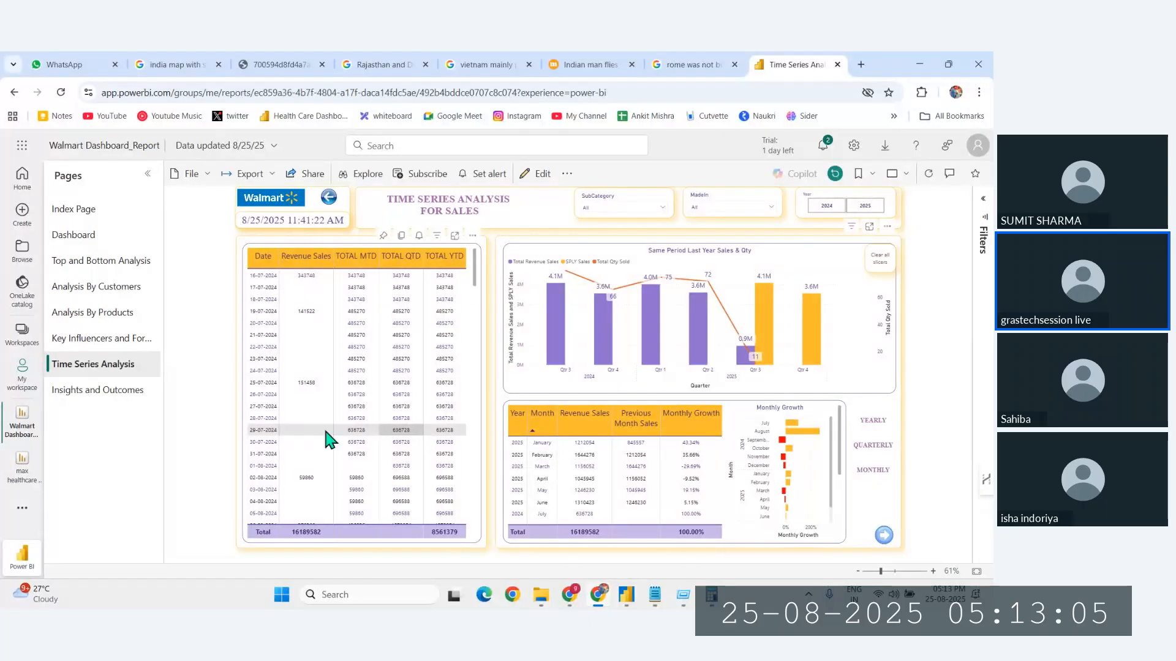
Step: Open the Insights and Outcomes page, test its Q&A link, close the question window, and follow the home link to the Index Page
click(98, 398)
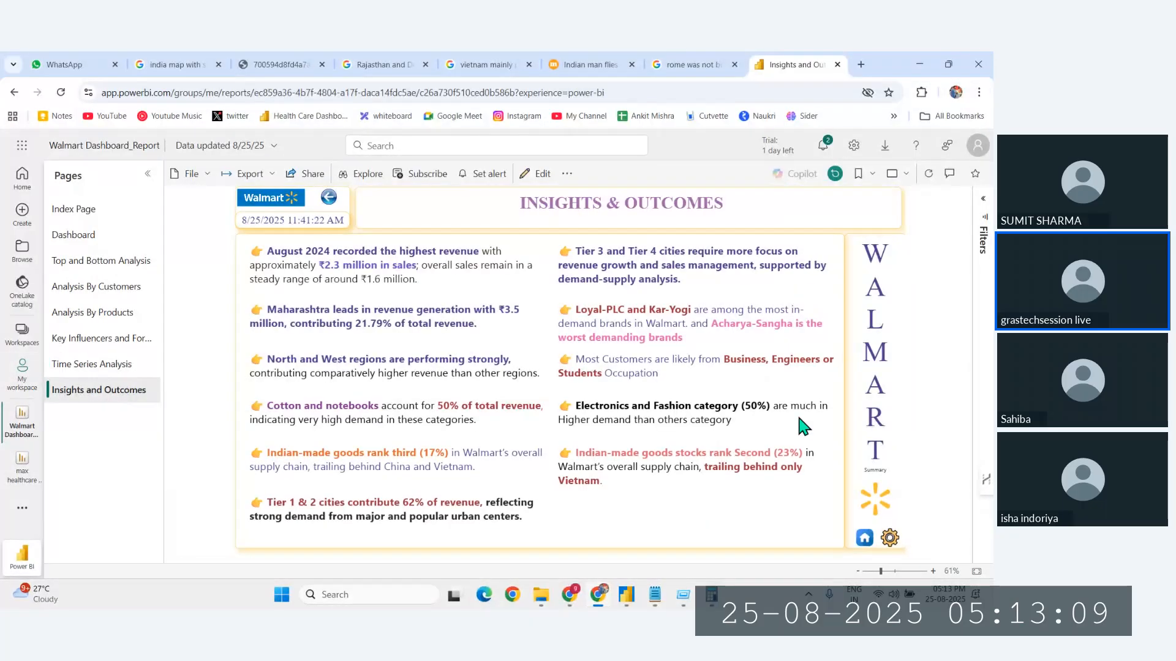
click(890, 540)
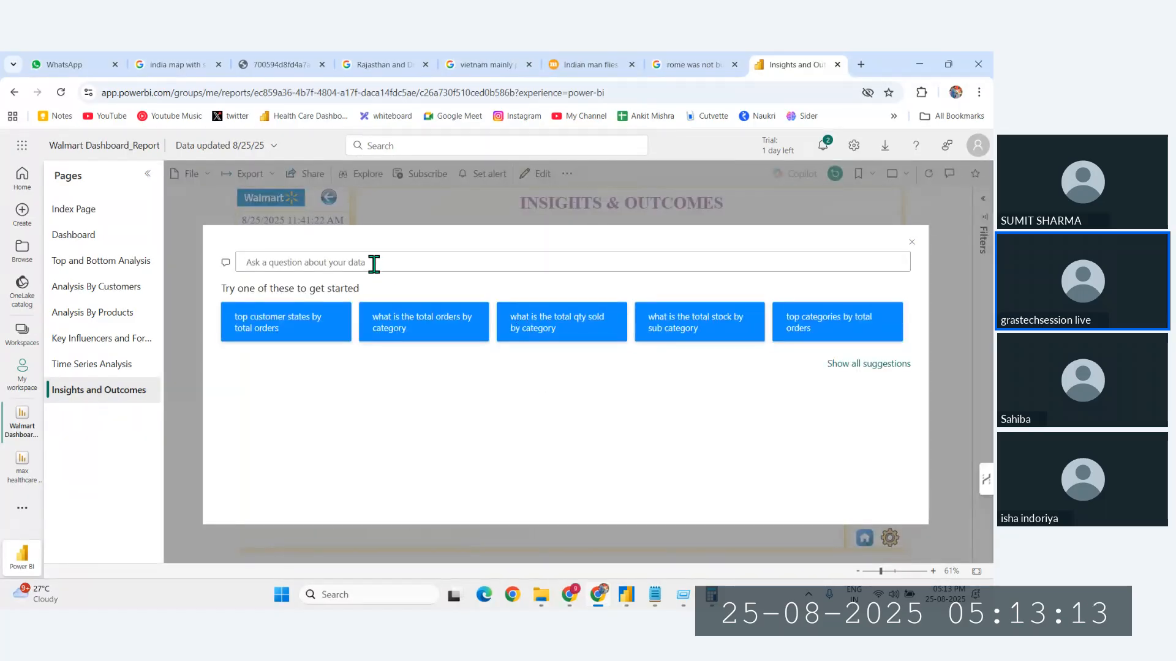
click(912, 243)
click(865, 537)
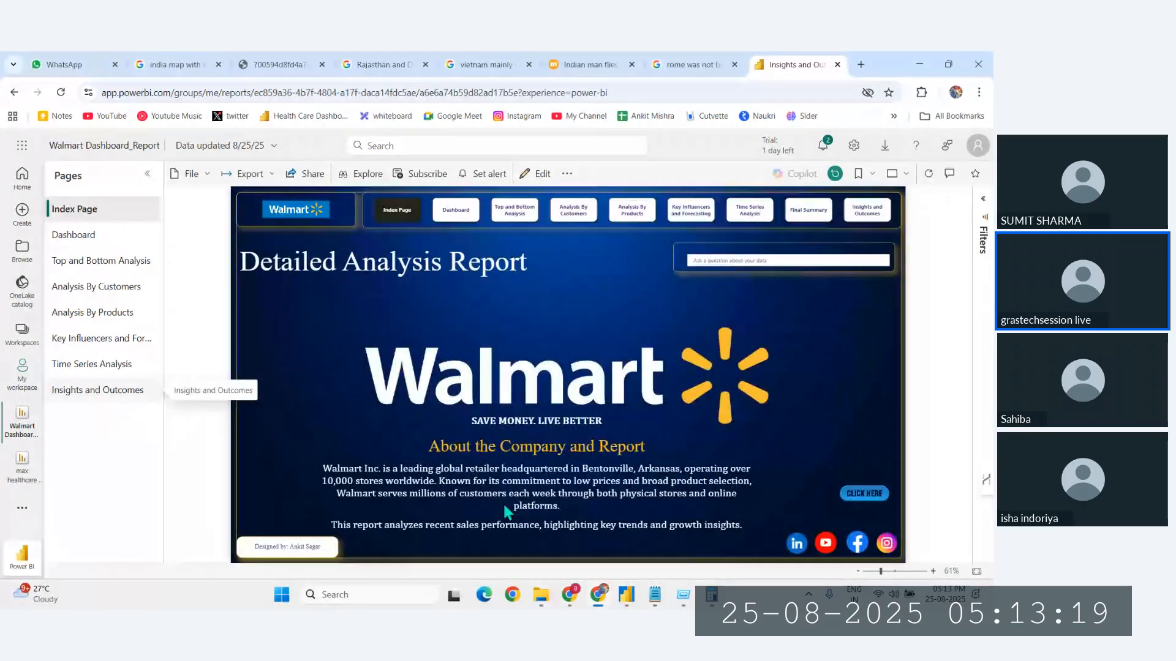
Step: Test the LinkedIn, YouTube and Facebook links on the Index Page, closing each opened browser page
click(796, 543)
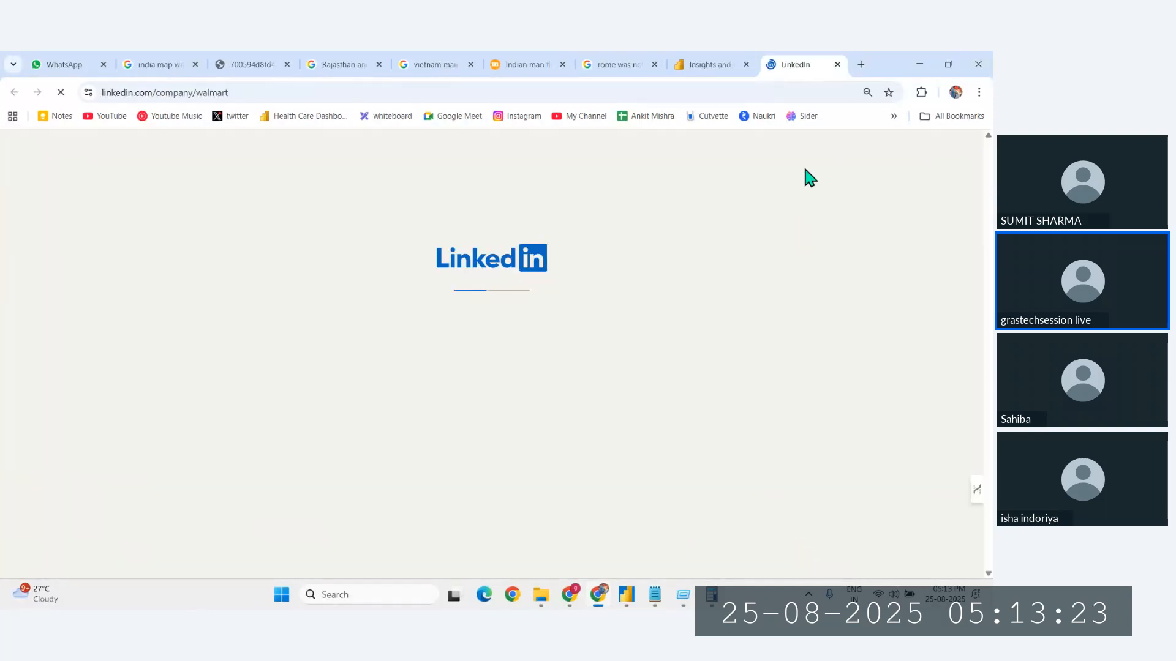
key(ctrl+w)
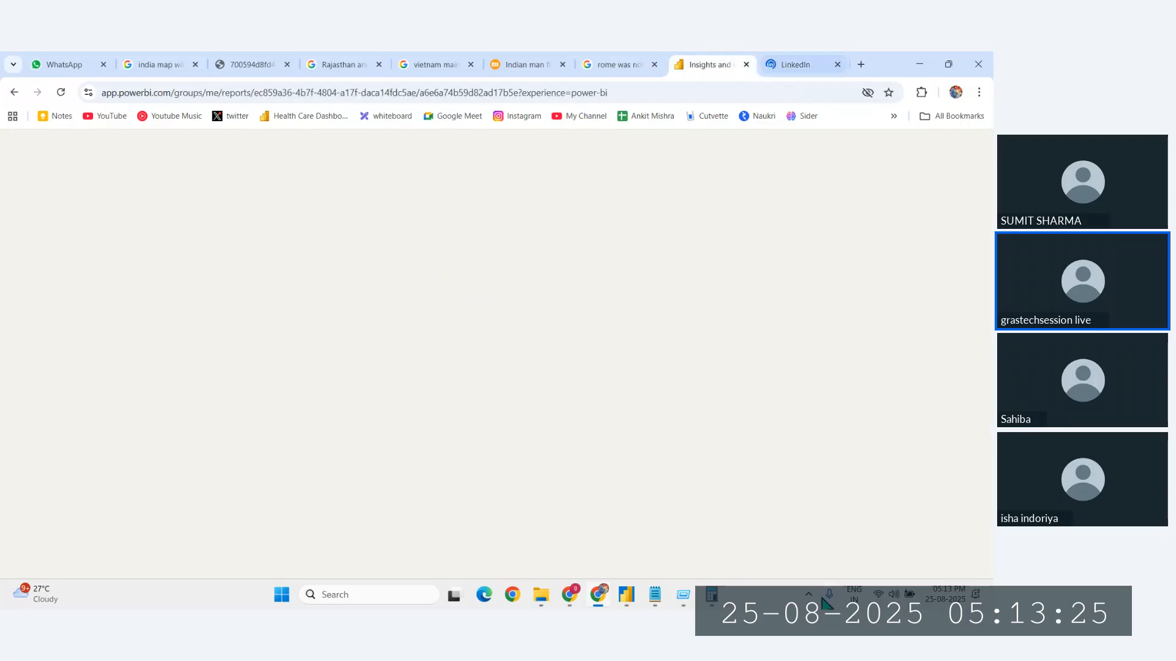
click(826, 543)
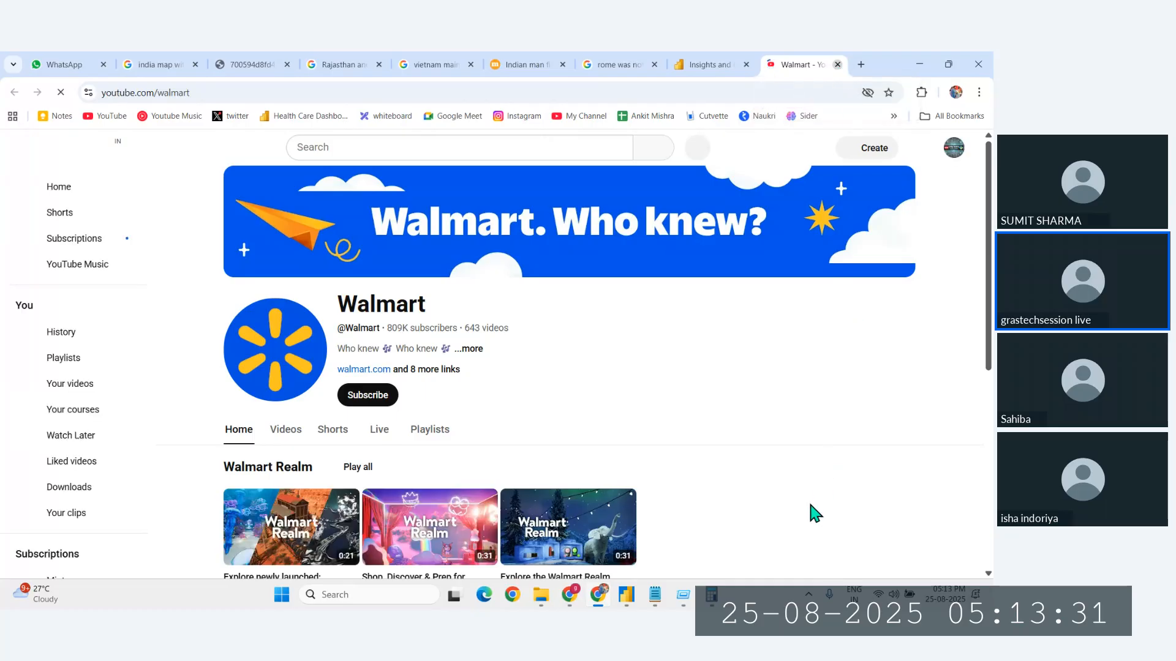
key(ctrl+w)
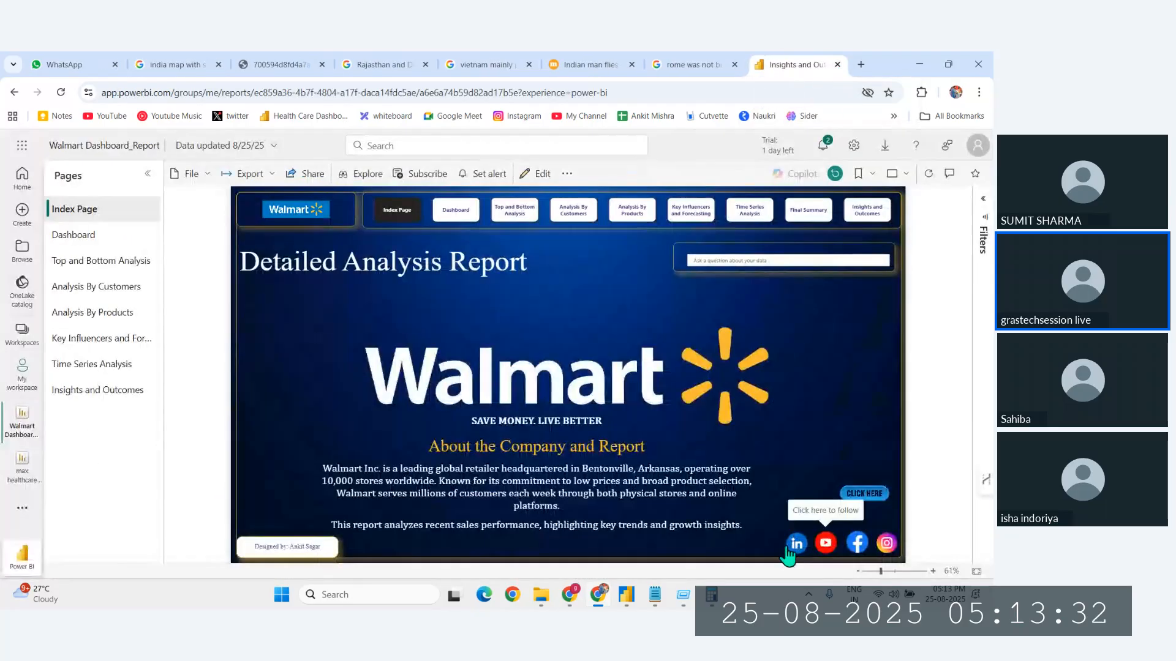
click(859, 544)
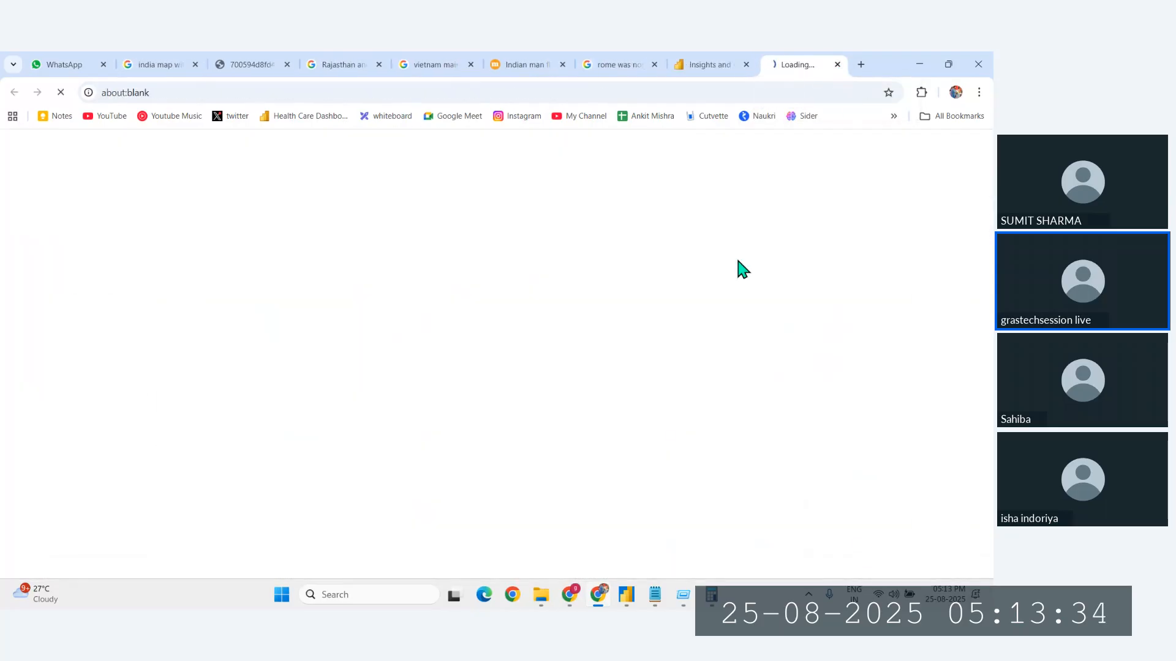
click(837, 64)
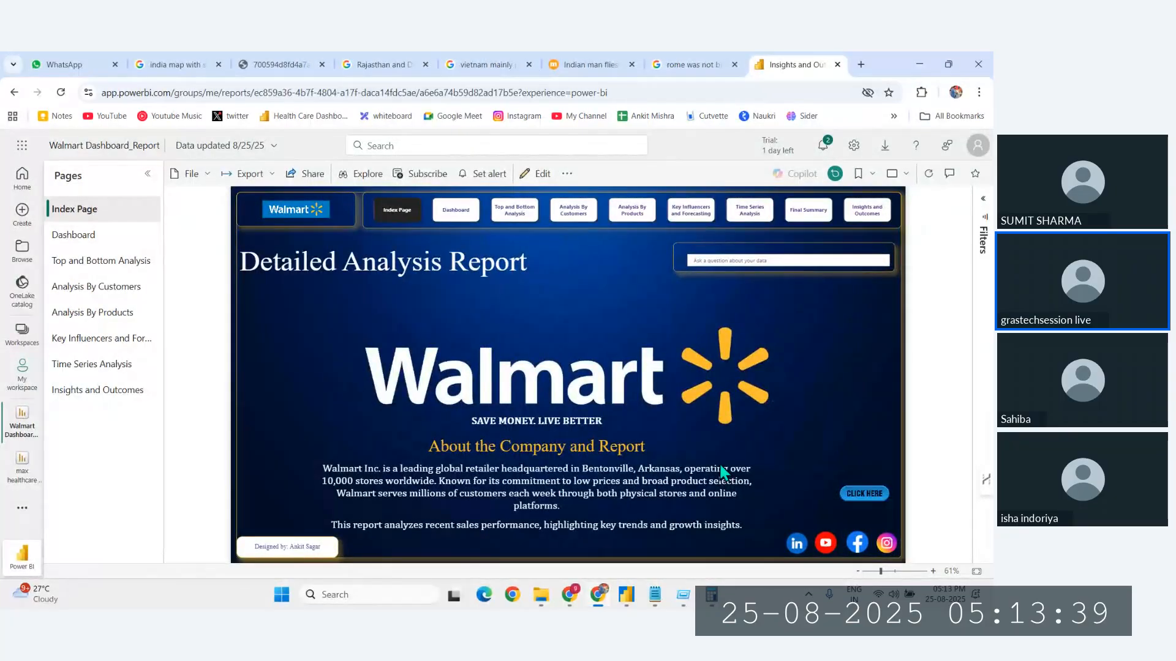
Step: Try the Index Page's question box with the text "total", and clear it
click(730, 256)
text(tot)
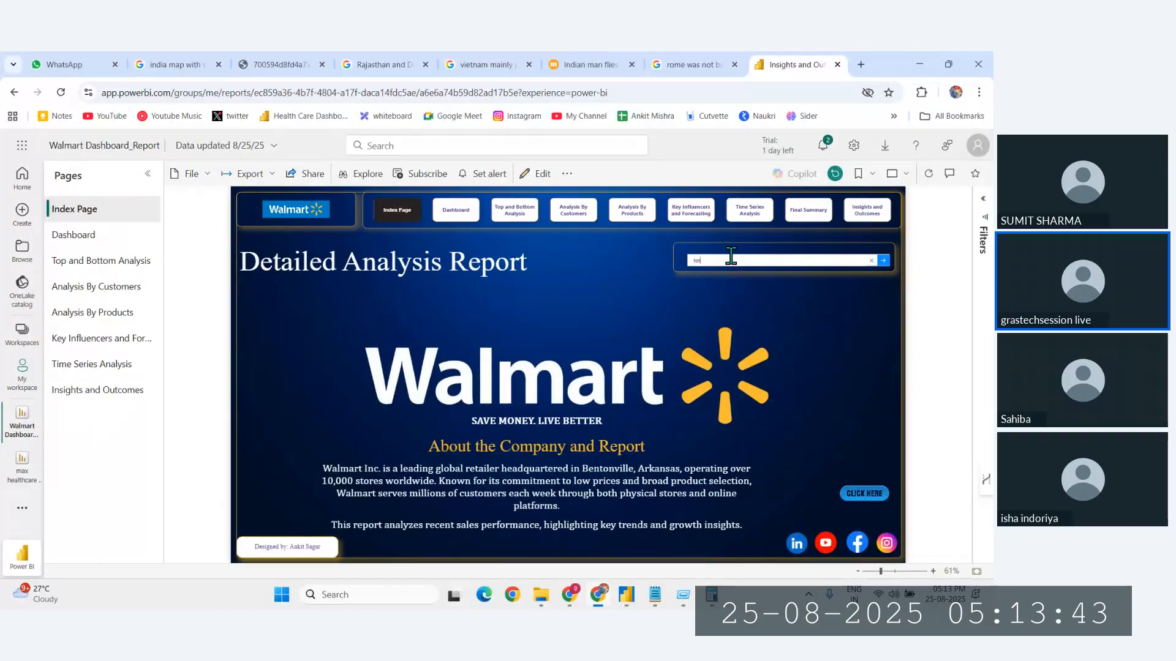
text(al)
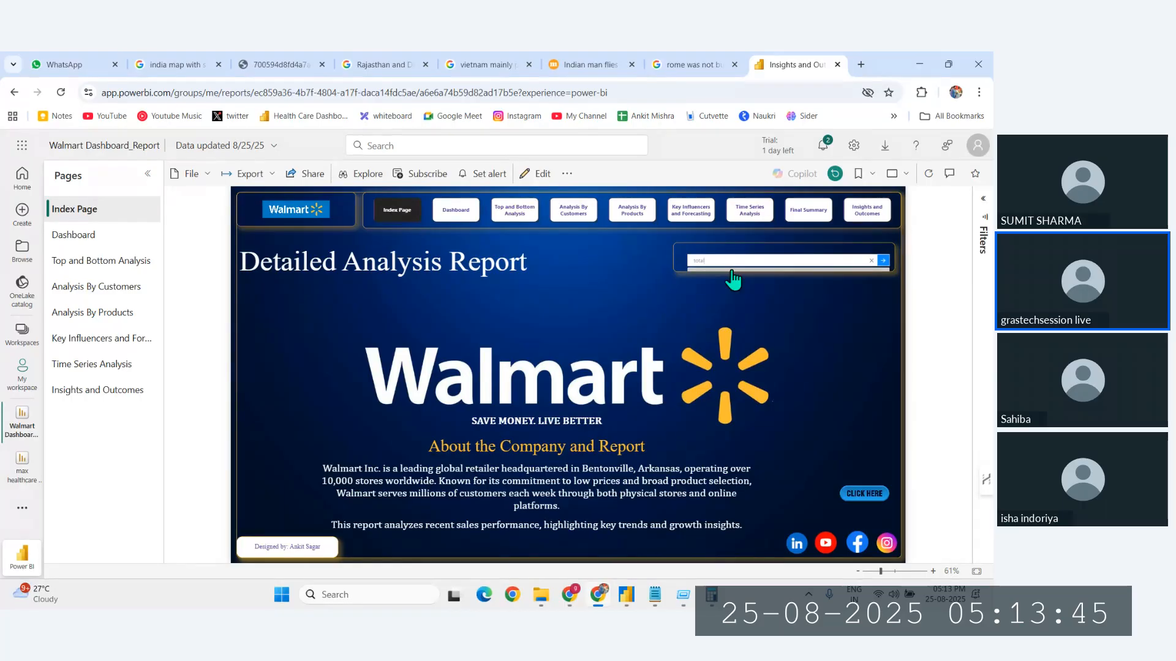
click(731, 267)
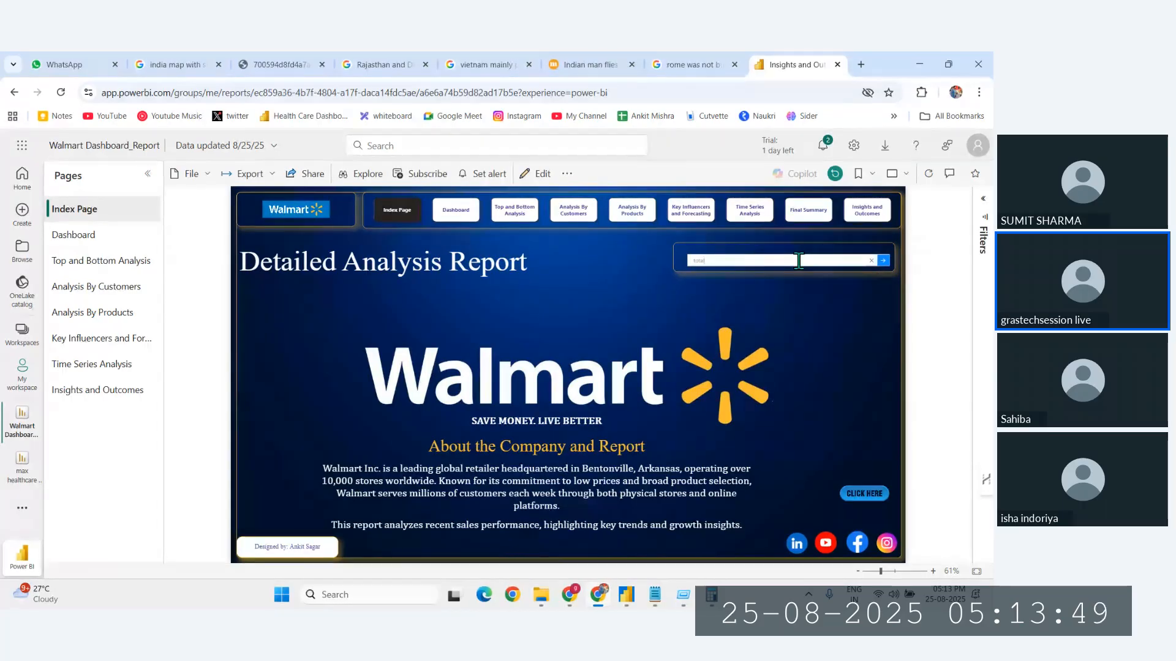
click(872, 262)
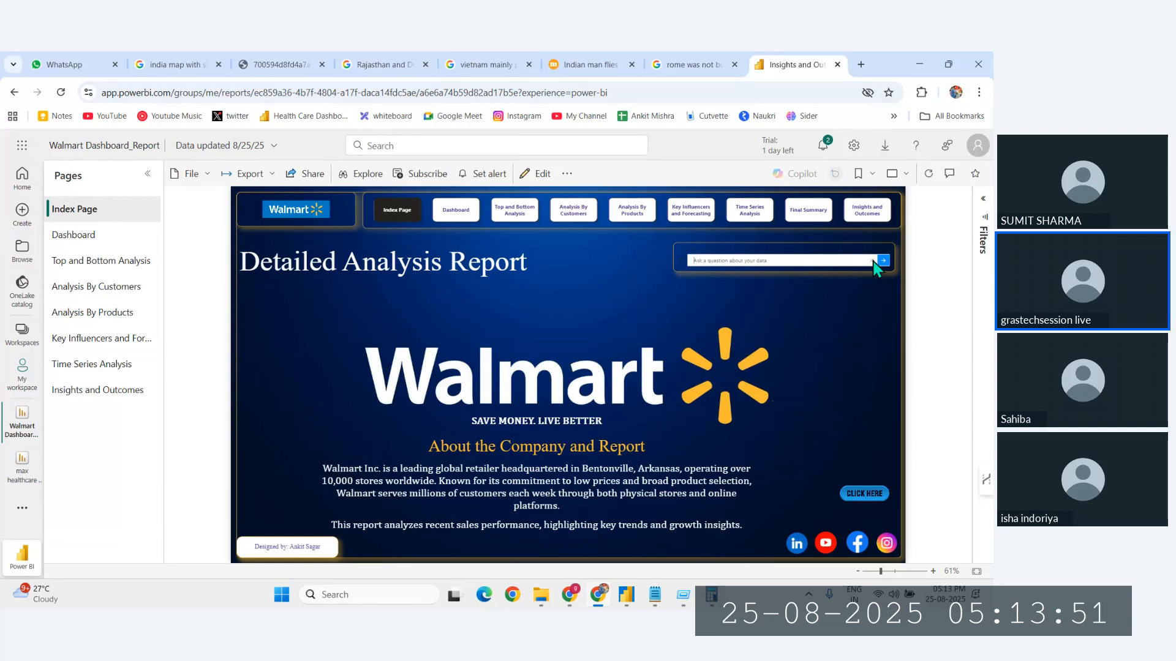
click(885, 261)
click(769, 262)
Step: Follow the "CLICK HERE" link from the Index Page to the Dashboard page, and return to the Index Page
click(856, 494)
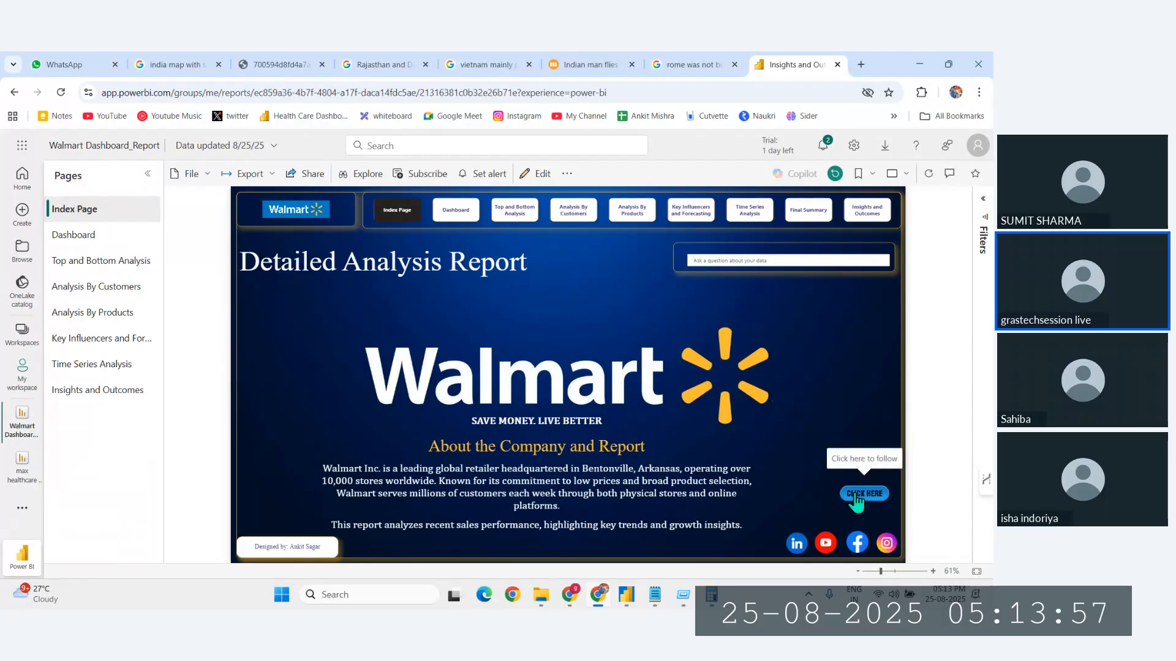
click(726, 392)
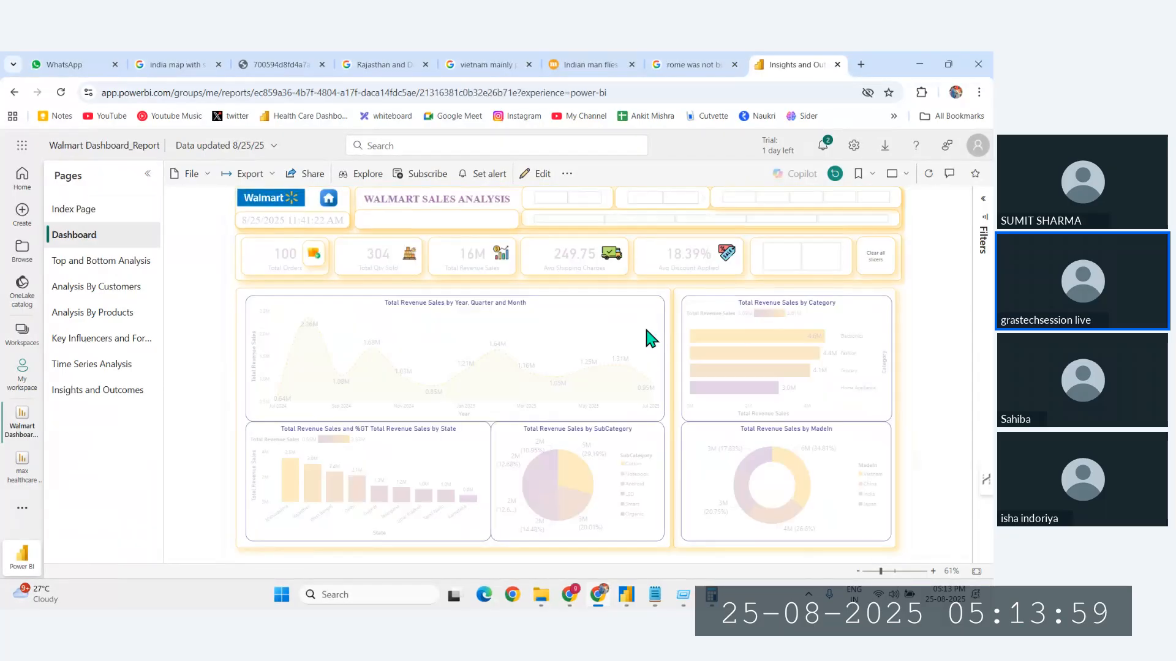
mouse_move(646, 329)
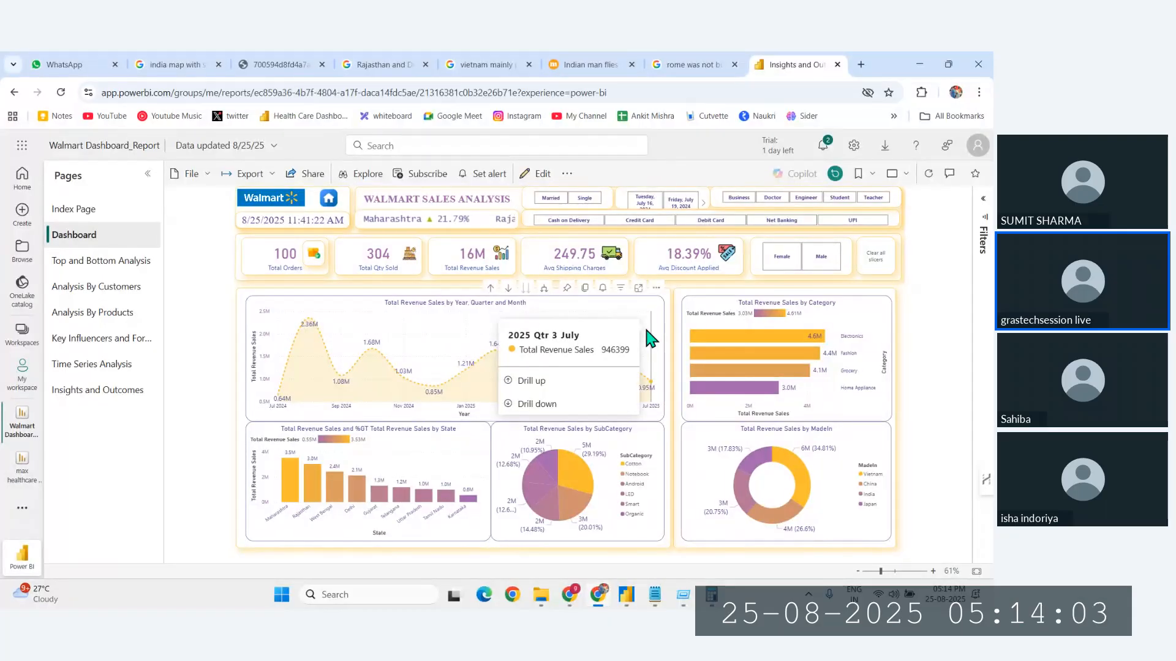
click(87, 214)
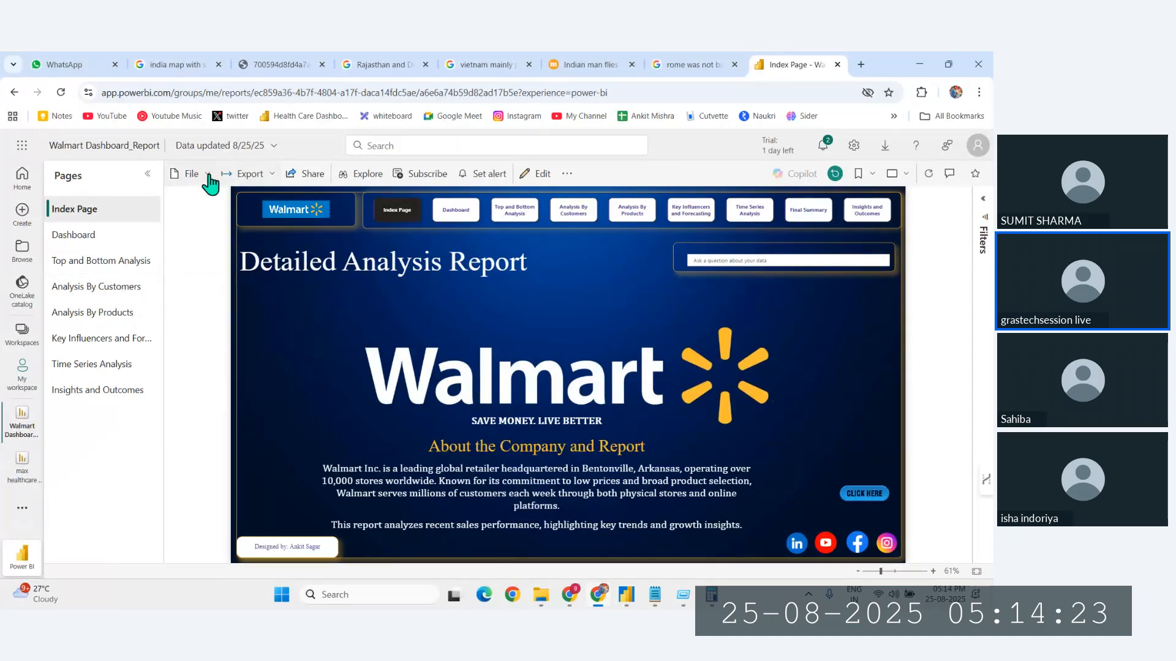
Step: Open My workspace and sort its items by refresh date, newest first
click(22, 381)
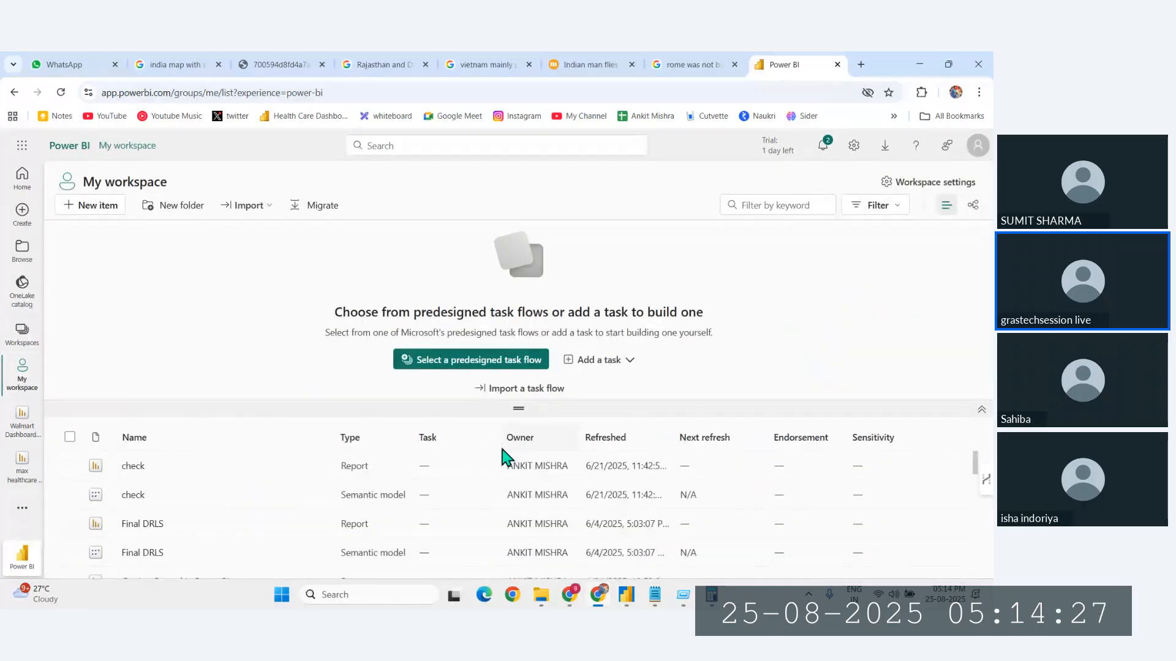
click(609, 439)
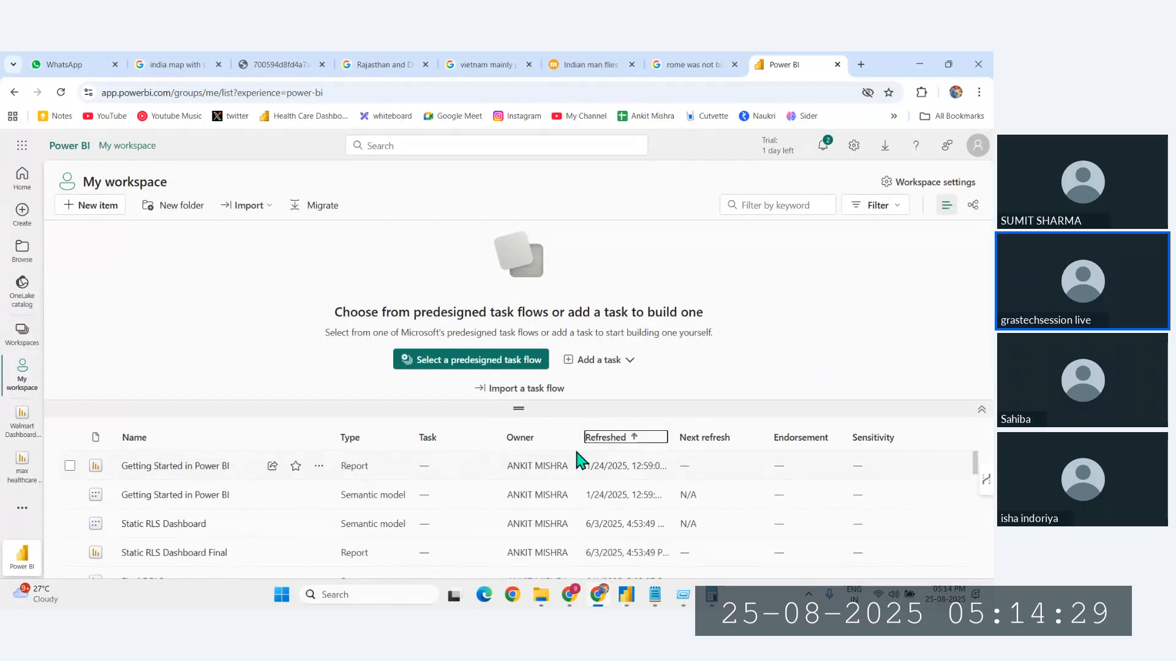
click(607, 437)
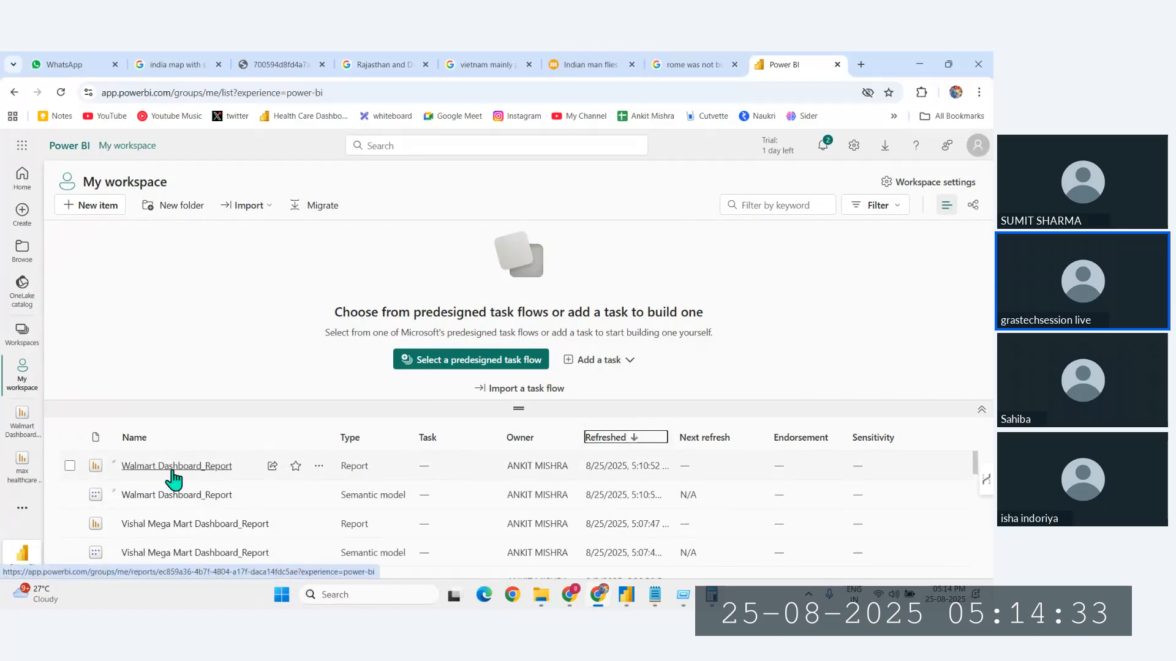
Step: Generate quick insights for the Walmart Dashboard_Report report, with the browser page zoomed out to 80%
click(318, 468)
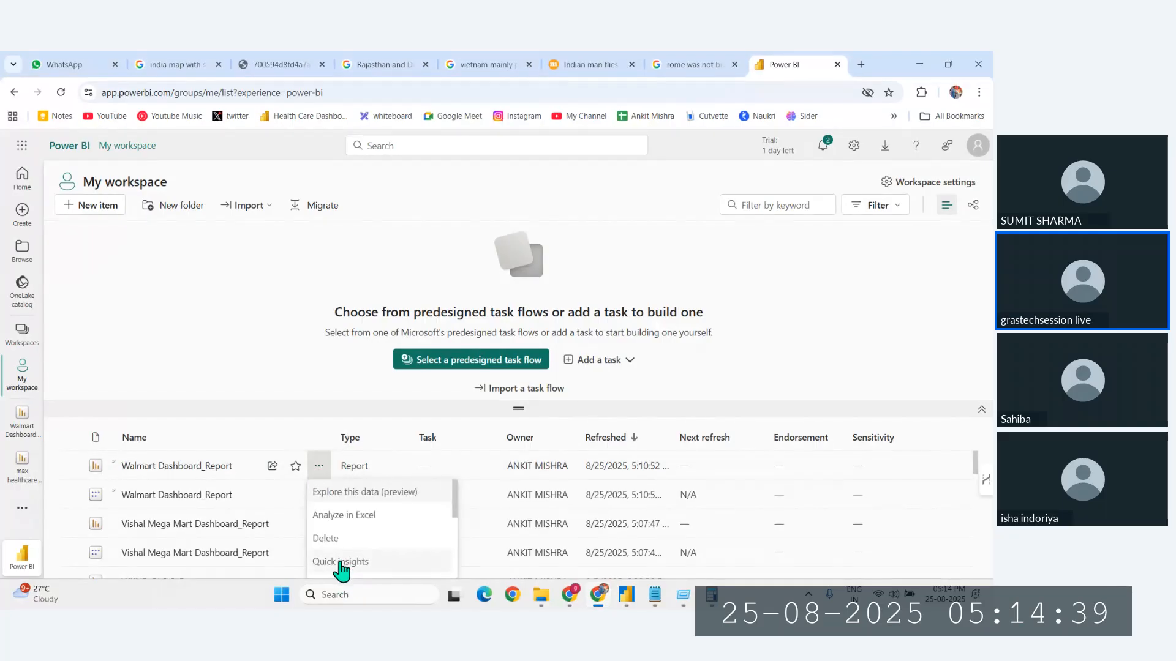
key(ctrl+minus)
key(ctrl+minus)
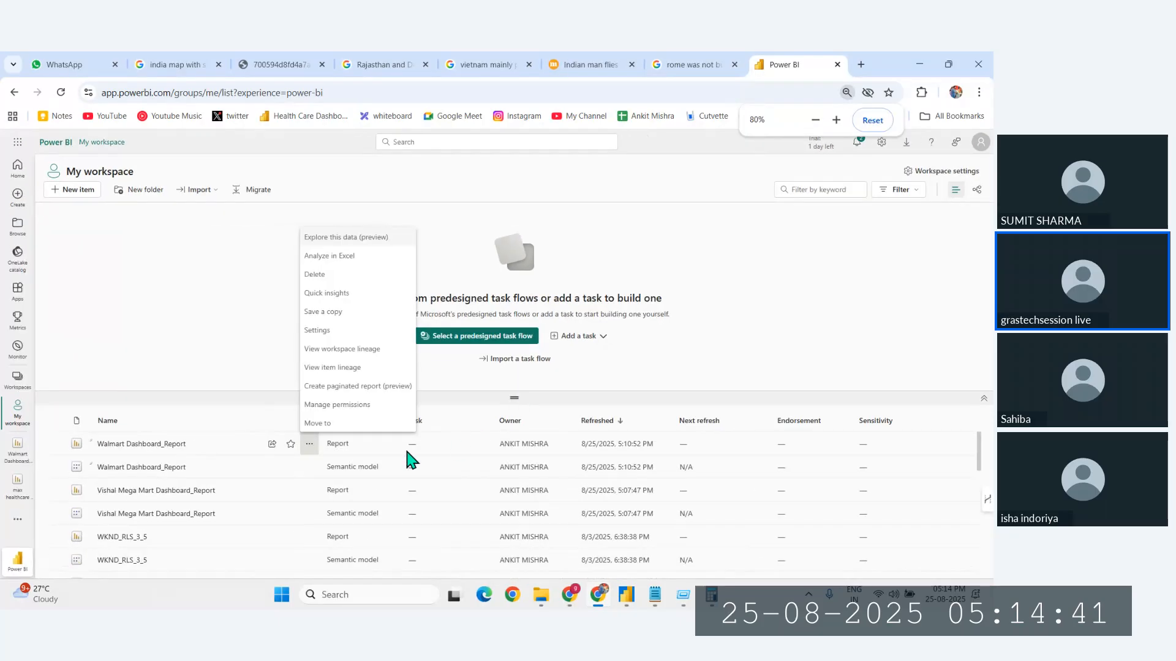
click(331, 294)
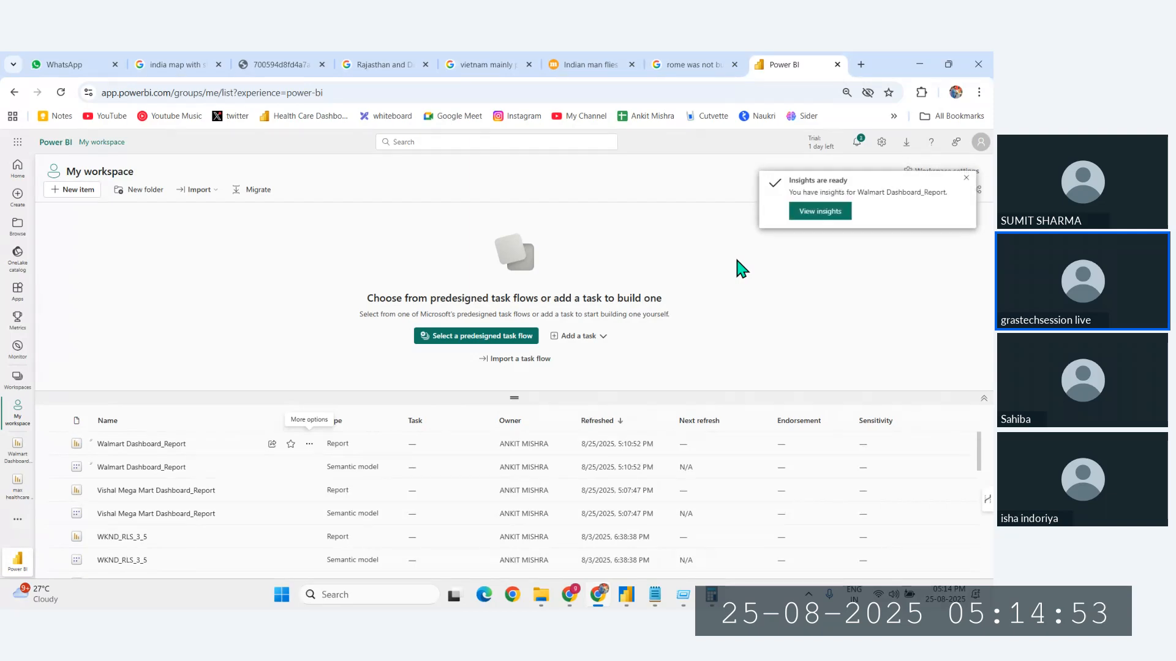
Step: Open the generated quick insights for Walmart Dashboard_Report and look through the insight charts
click(826, 212)
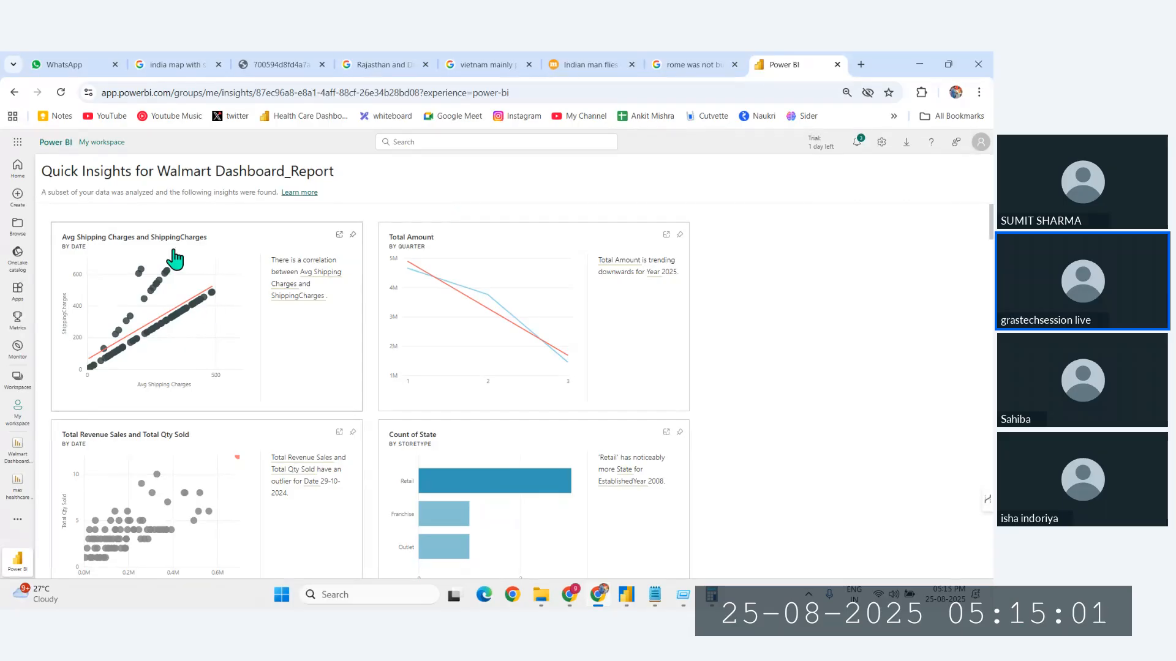
scroll(280, 383, down, 13)
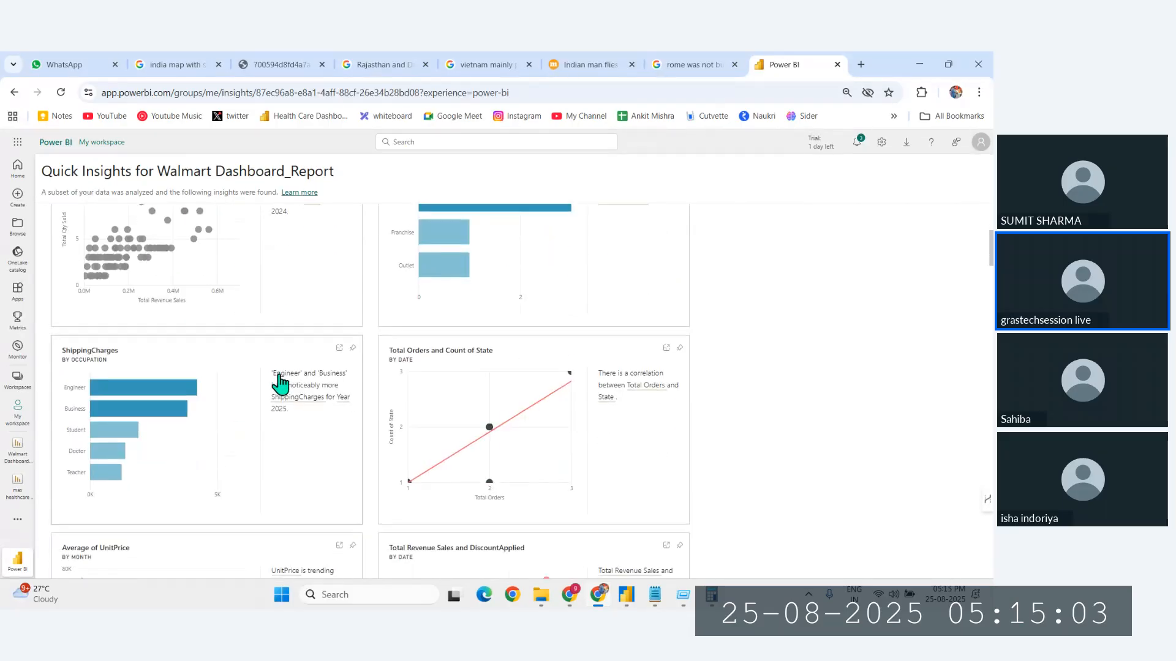
scroll(280, 383, down, 15)
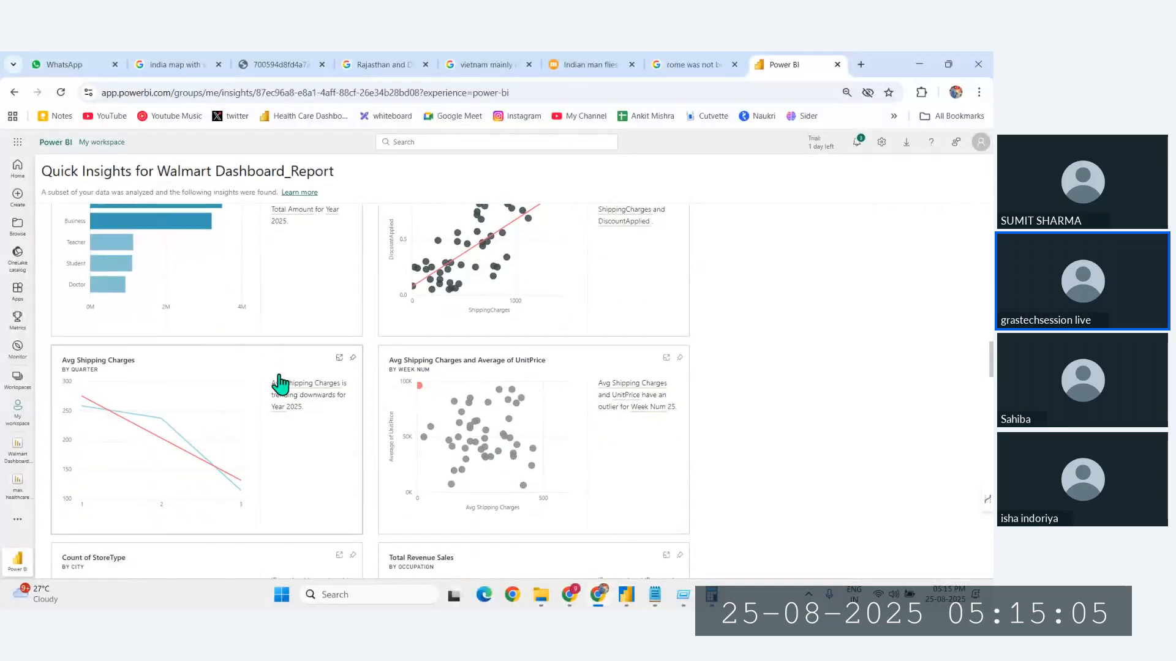
scroll(280, 383, down, 15)
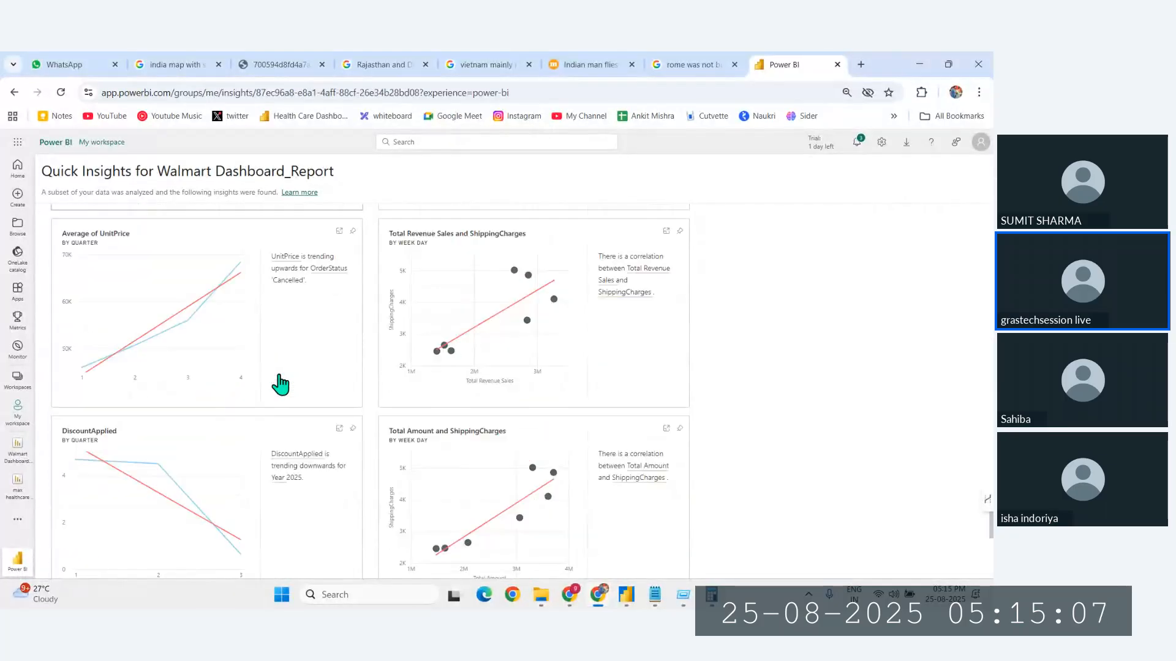
scroll(280, 383, up, 15)
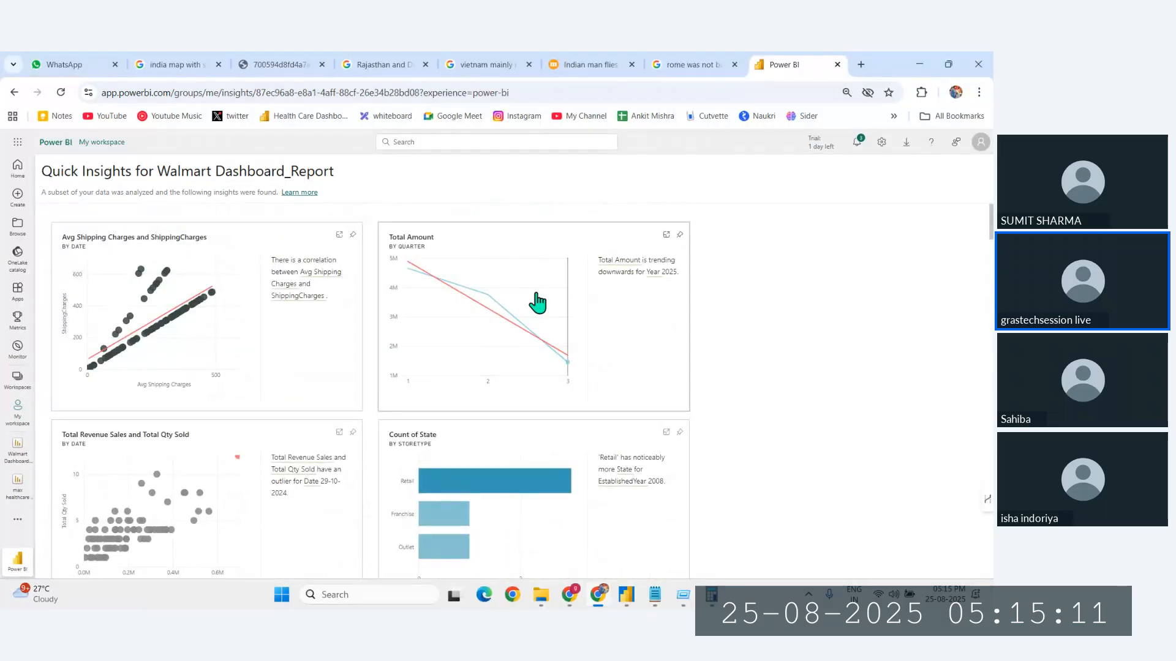
scroll(359, 333, down, 10)
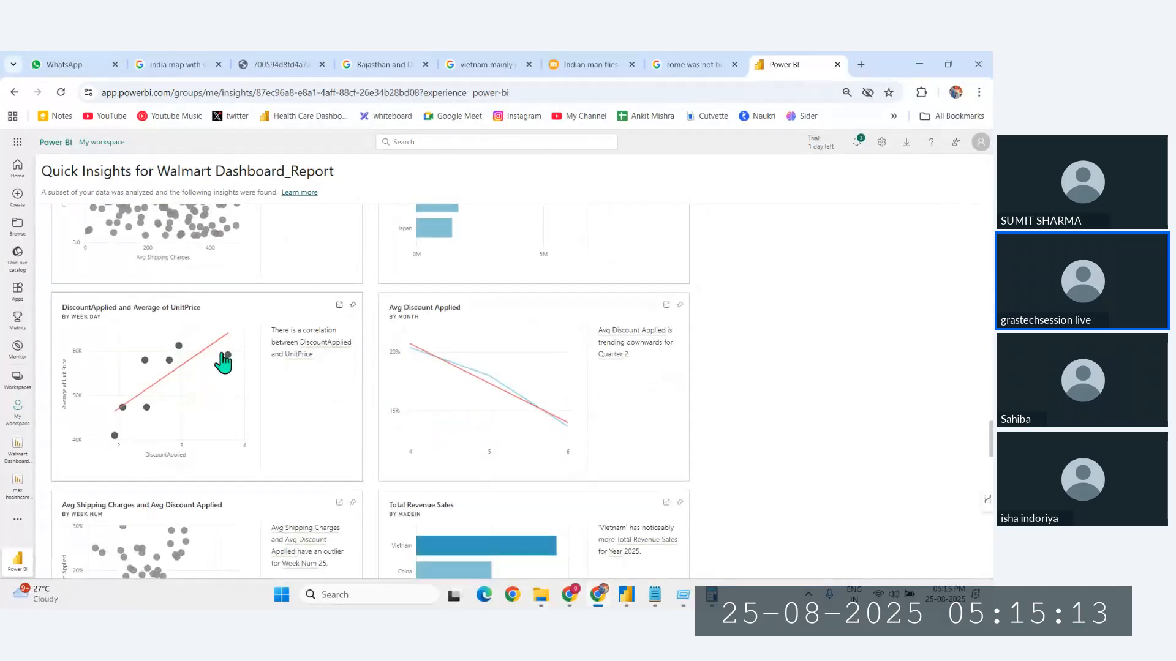
scroll(598, 324, down, 5)
scroll(391, 493, up, 15)
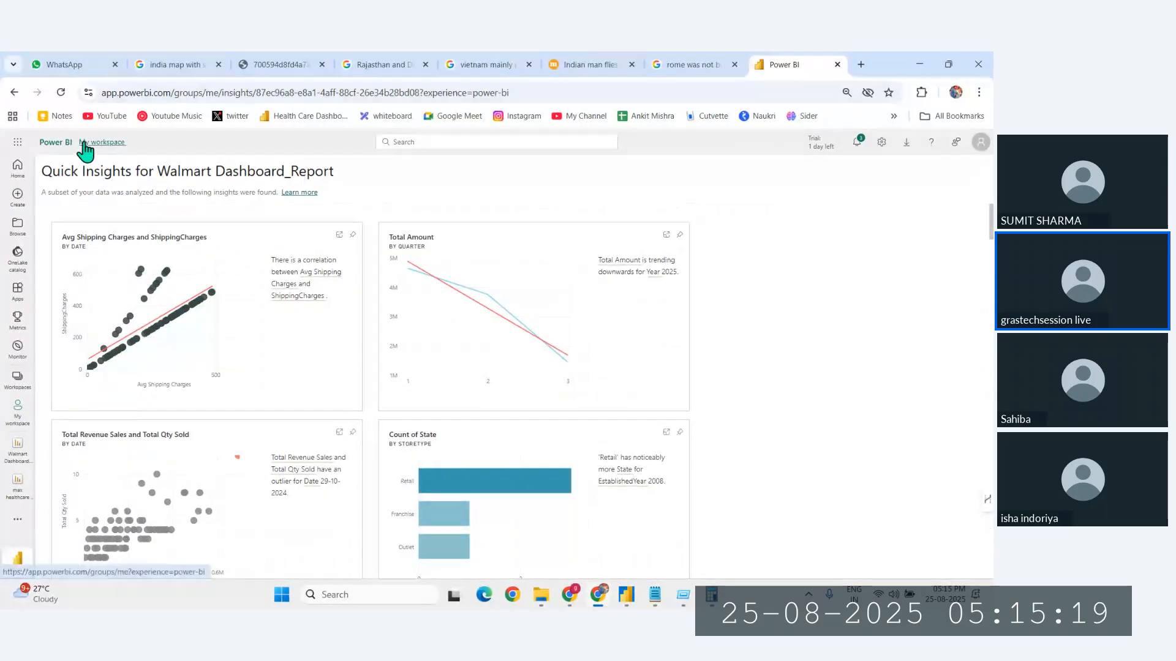
Step: Return to My workspace and sort its items by refresh date again, newest first
click(66, 142)
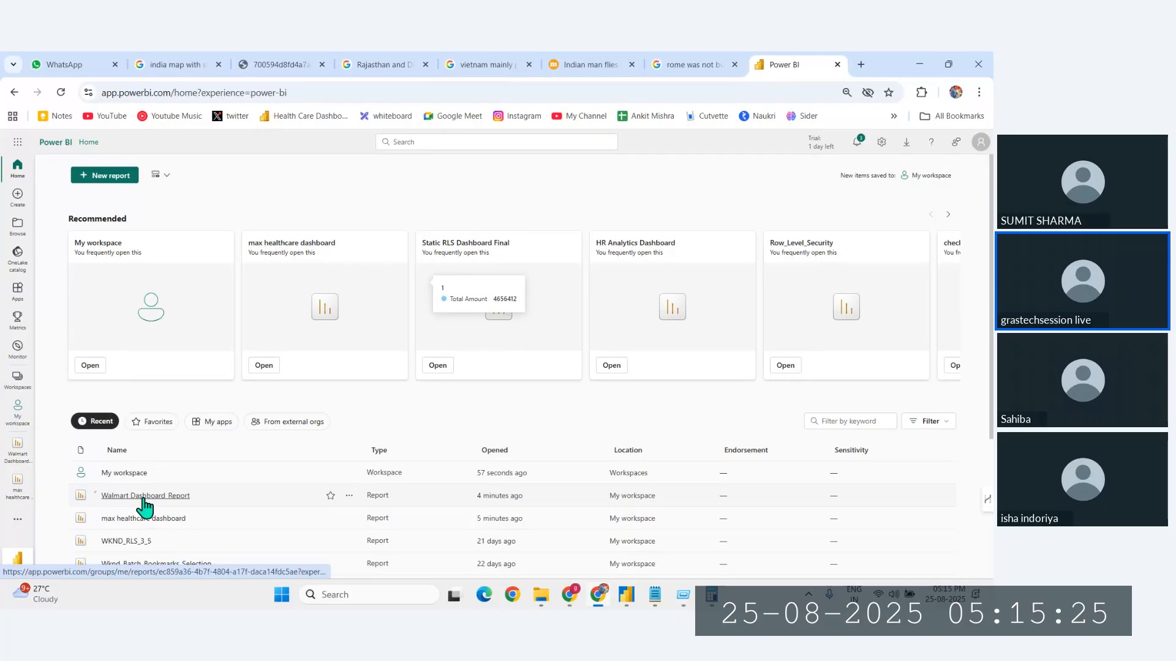
click(349, 496)
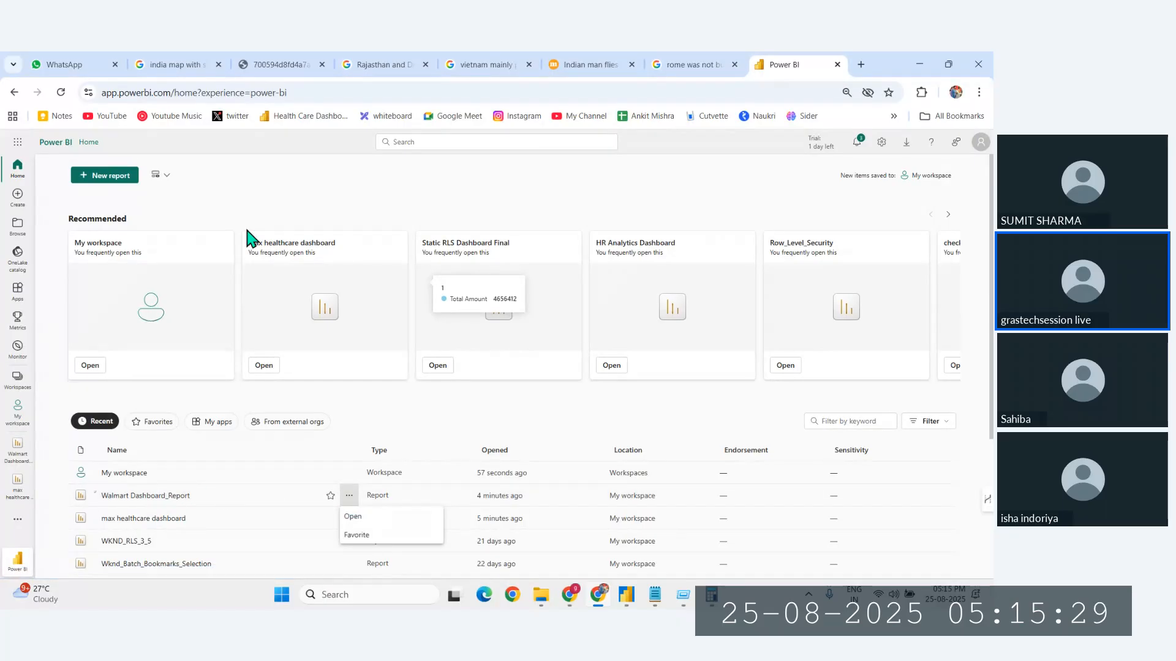
click(18, 410)
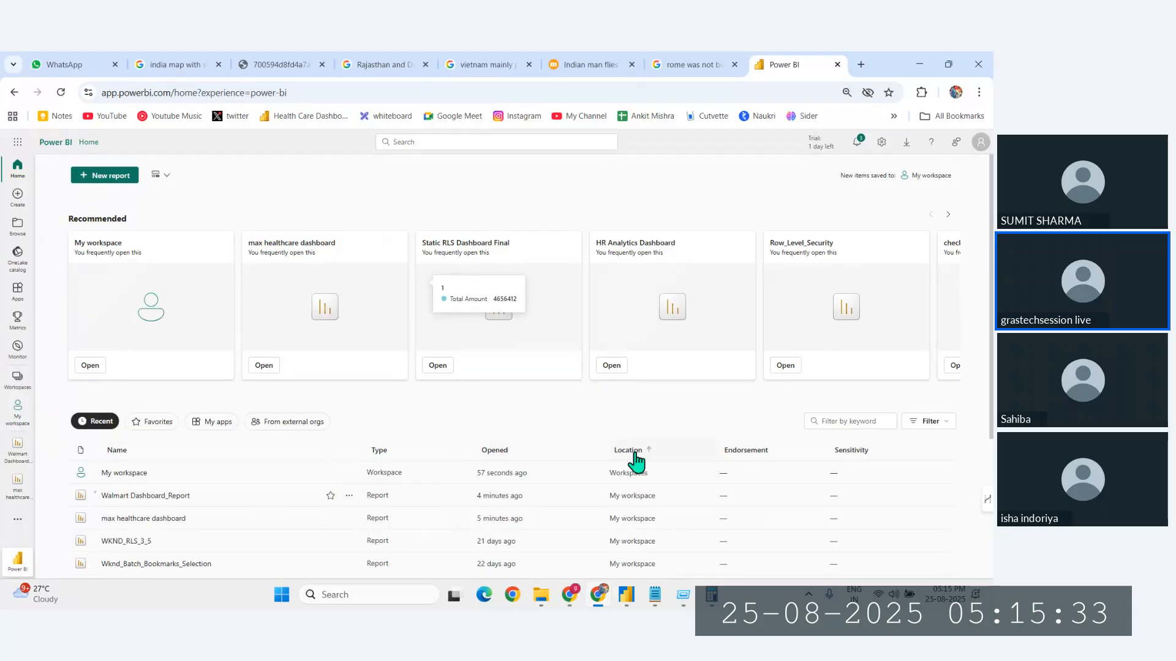
click(18, 410)
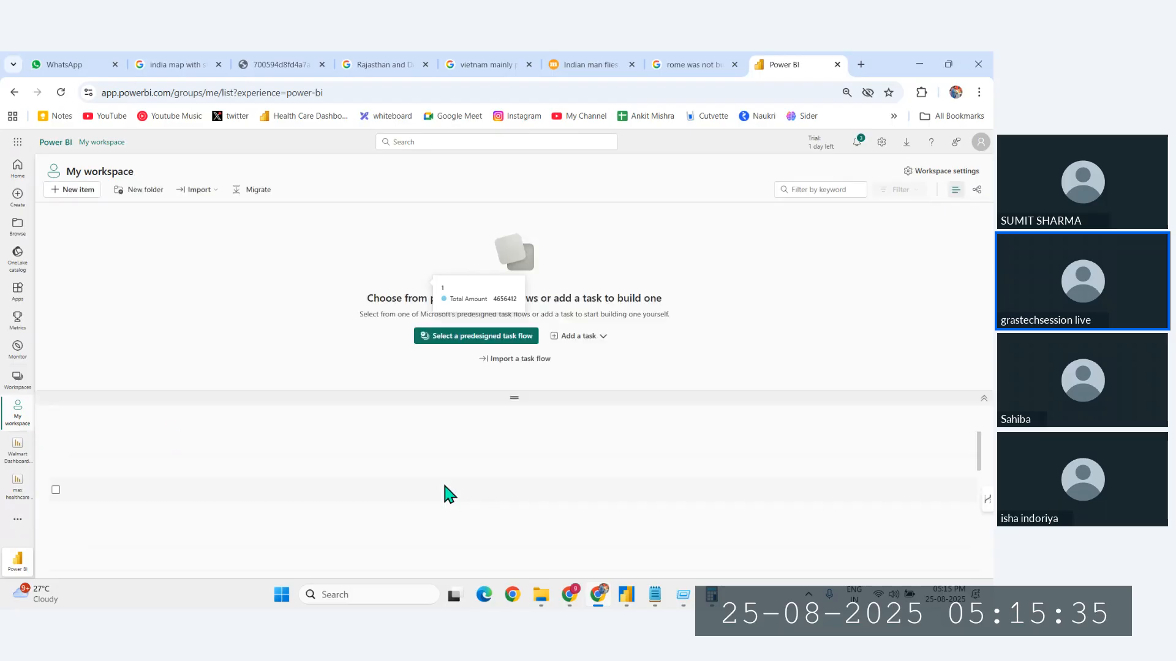
click(603, 421)
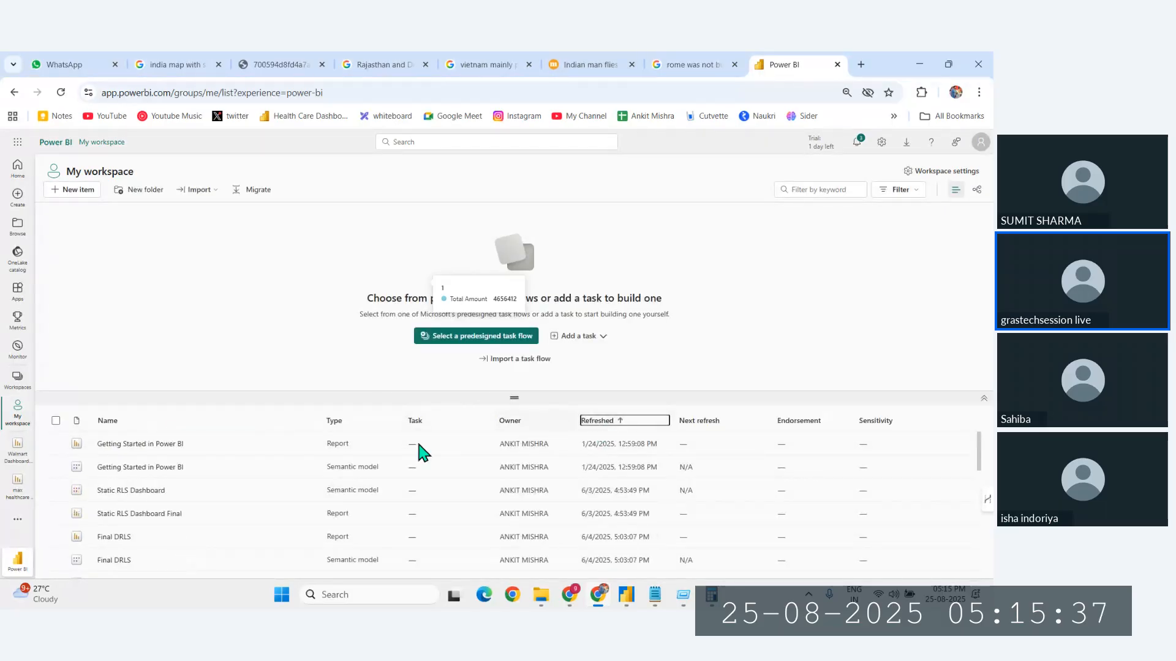
click(600, 423)
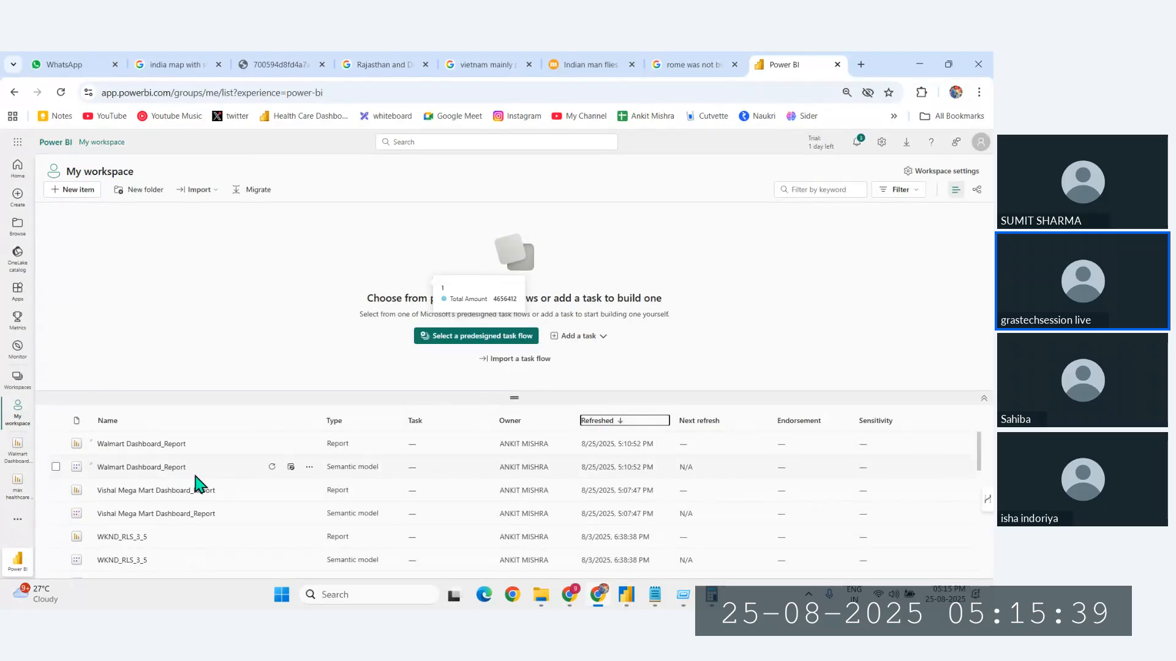
Step: Open the Walmart Dashboard_Report report from the My workspace item list
click(309, 444)
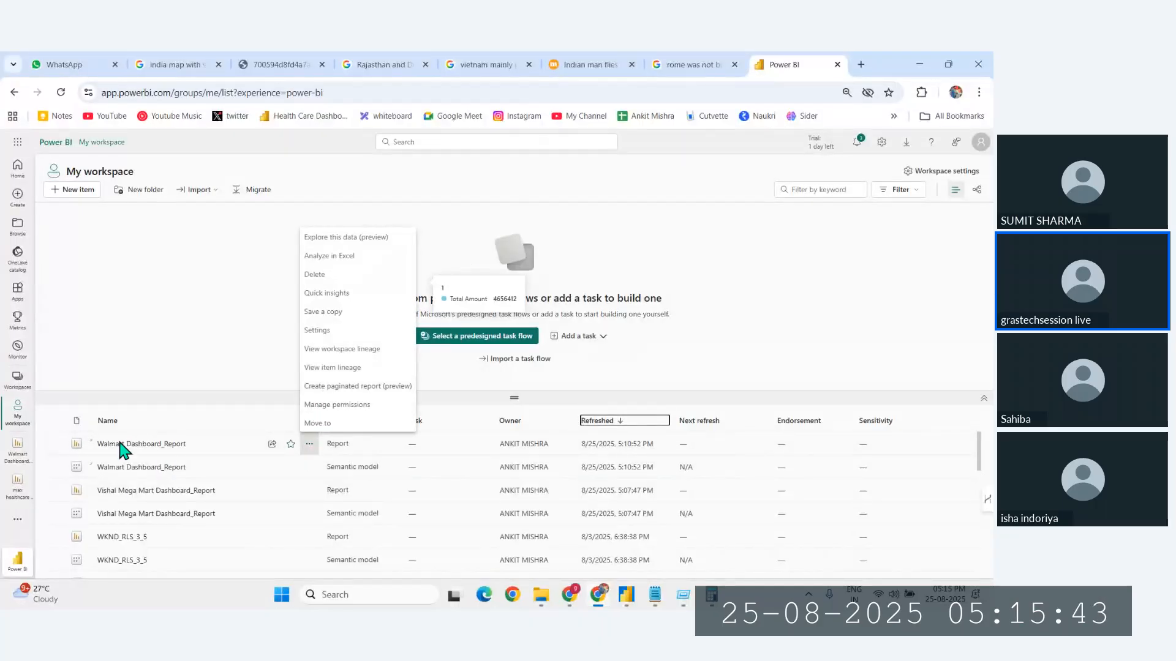
click(131, 468)
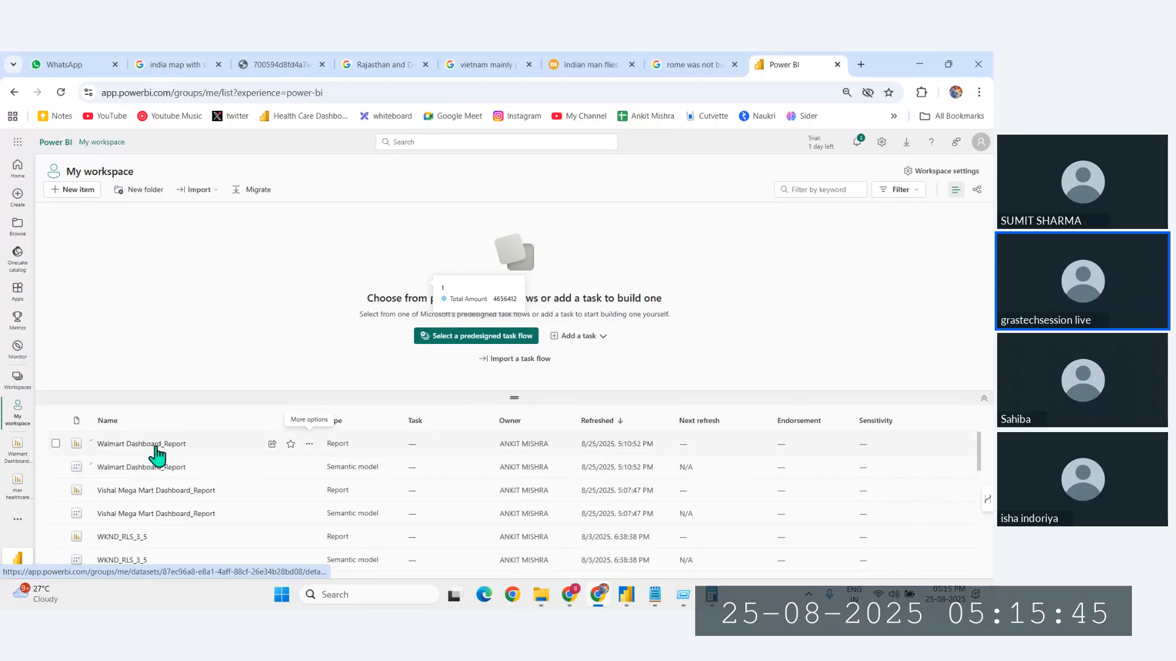
click(150, 446)
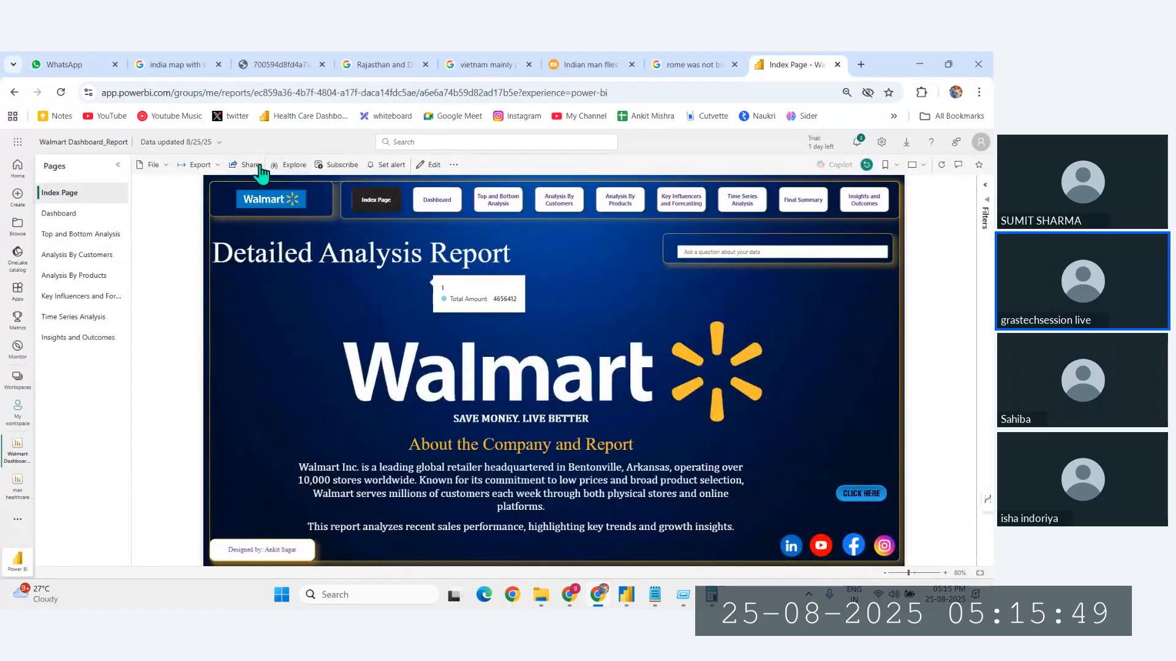
Step: Start sharing the report by link and add the first recipient from the suggested people
click(244, 164)
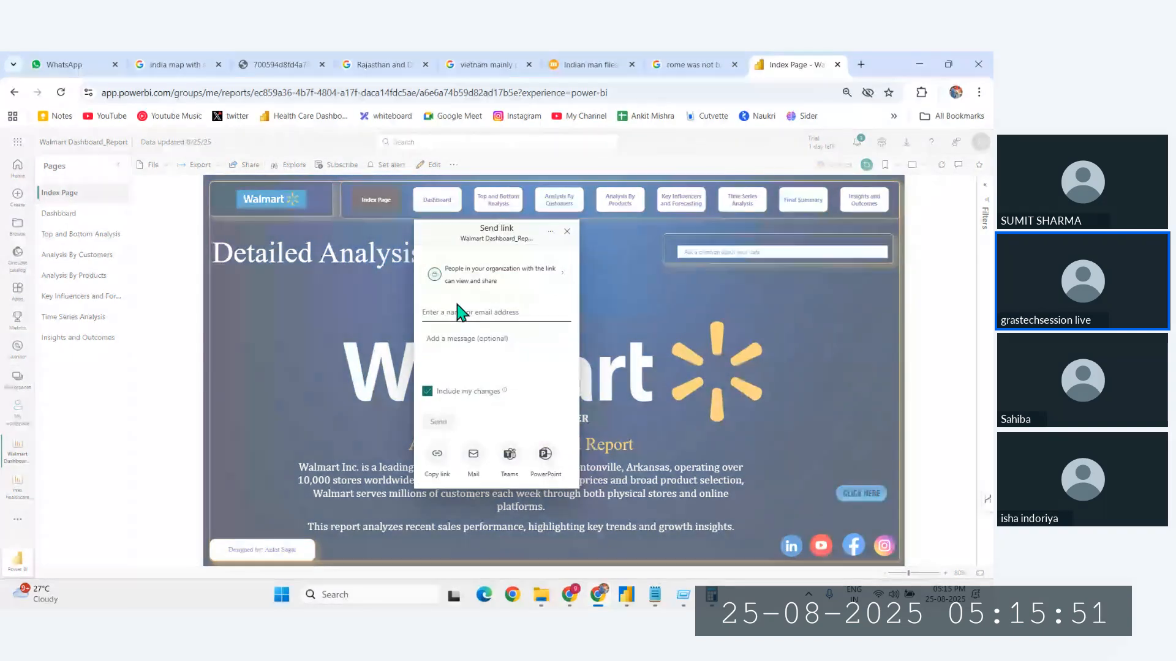
click(459, 311)
text(sumit)
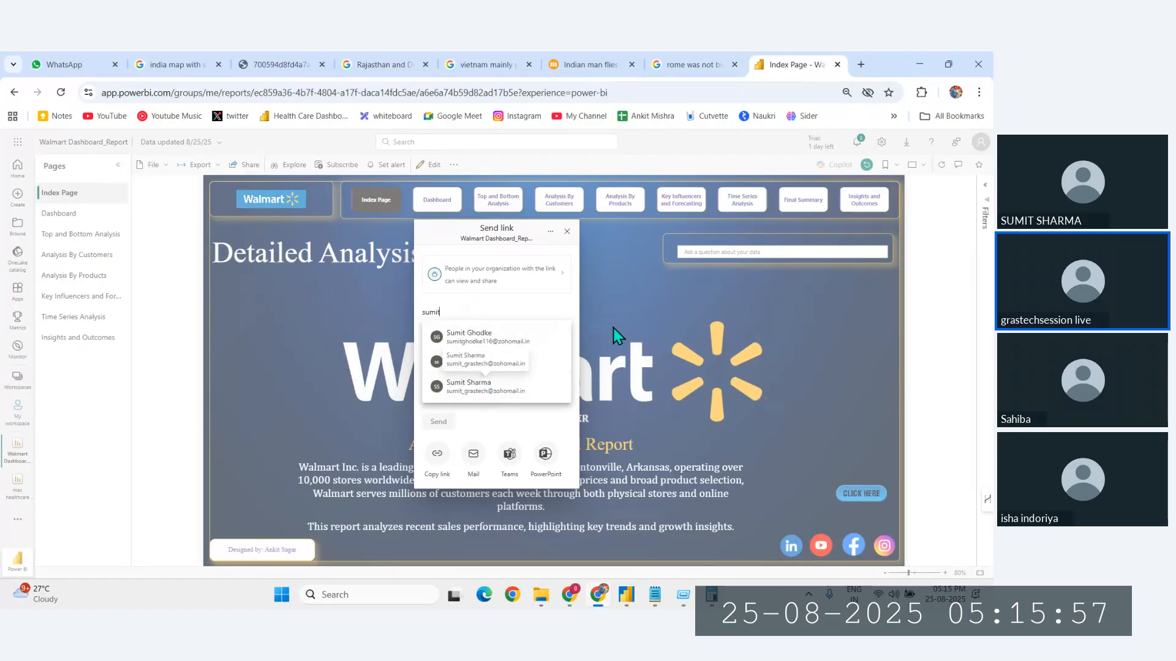
click(483, 392)
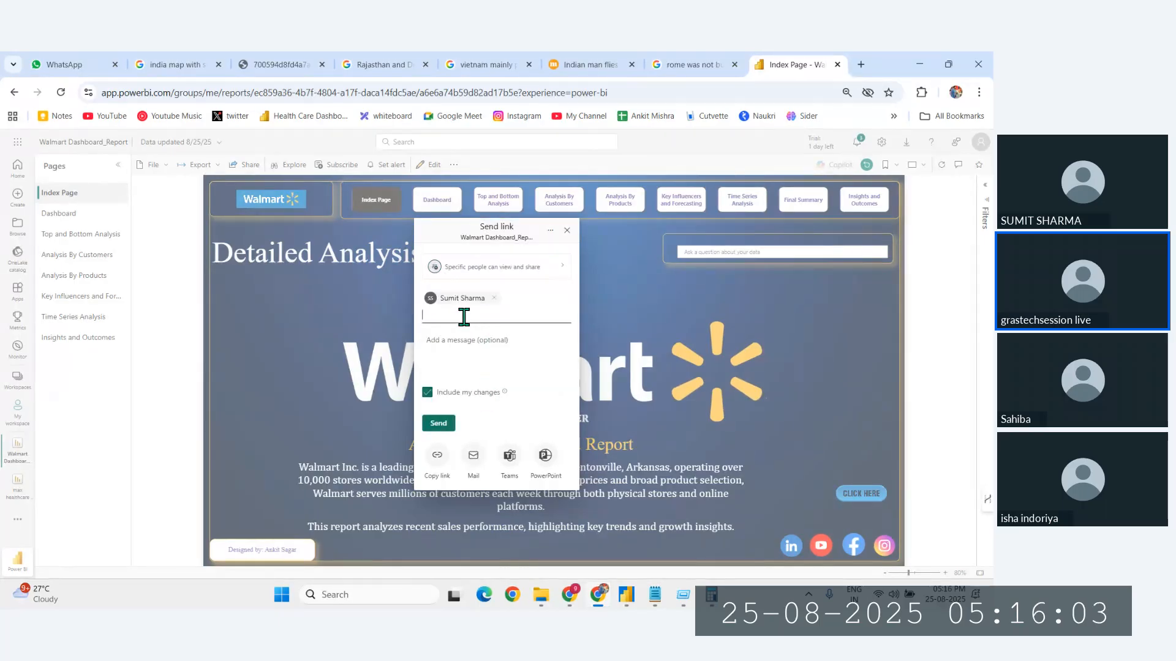
text(hars)
click(479, 365)
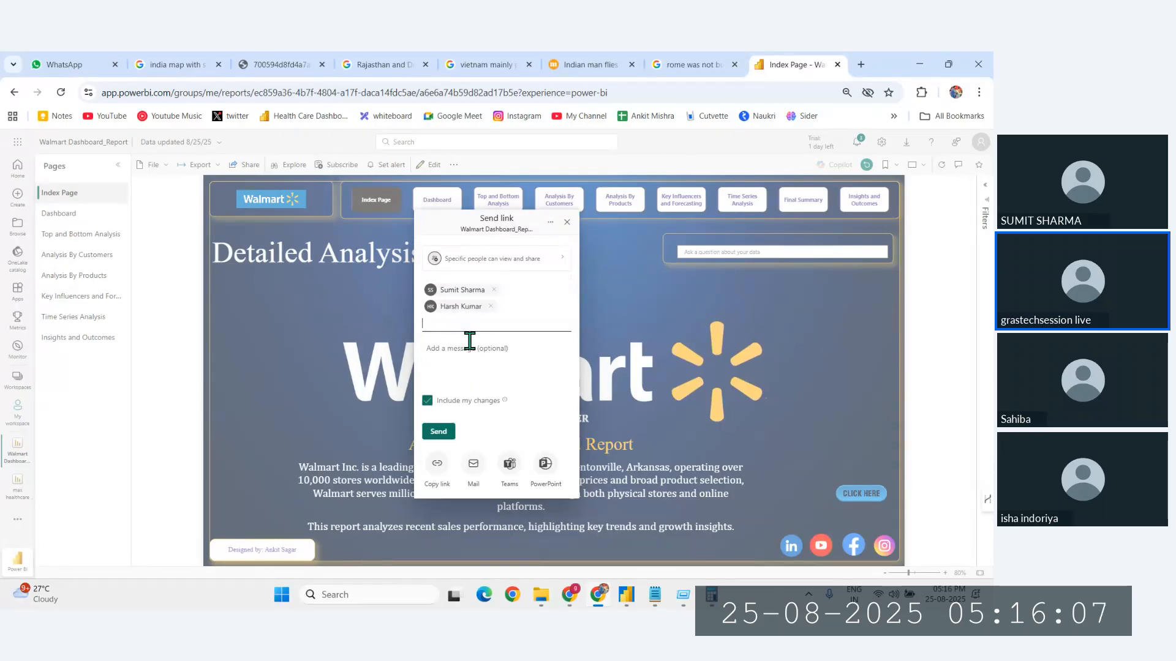
text(ab)
click(491, 306)
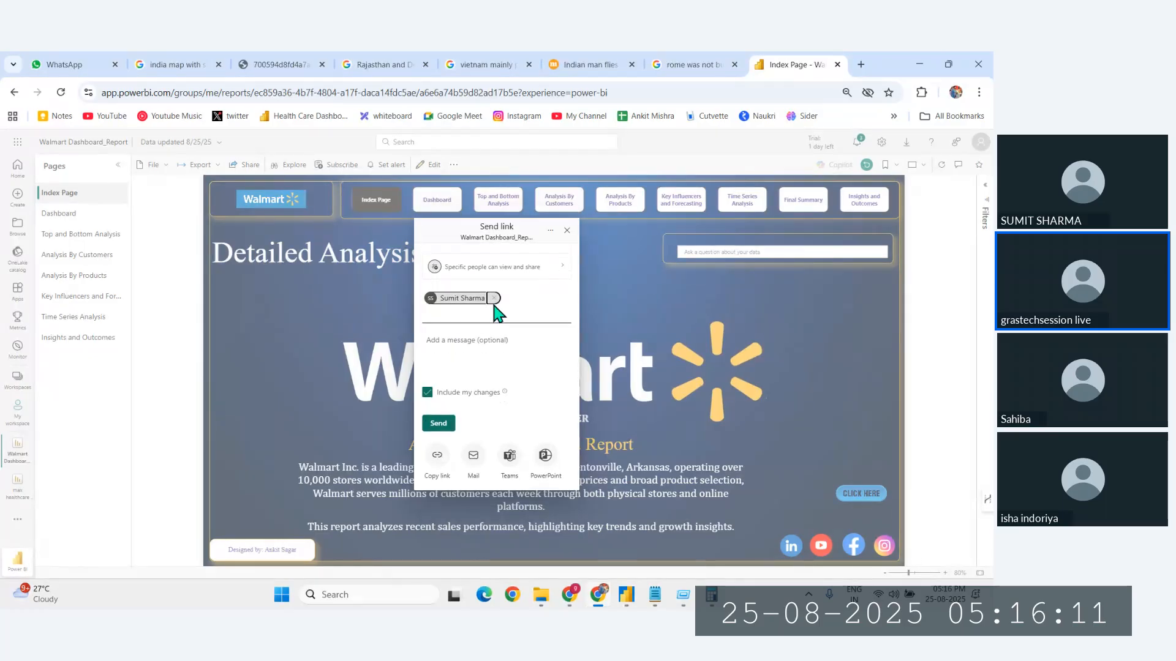
Step: Add the second and third recipients to the report's share link by searching their names
text(hars)
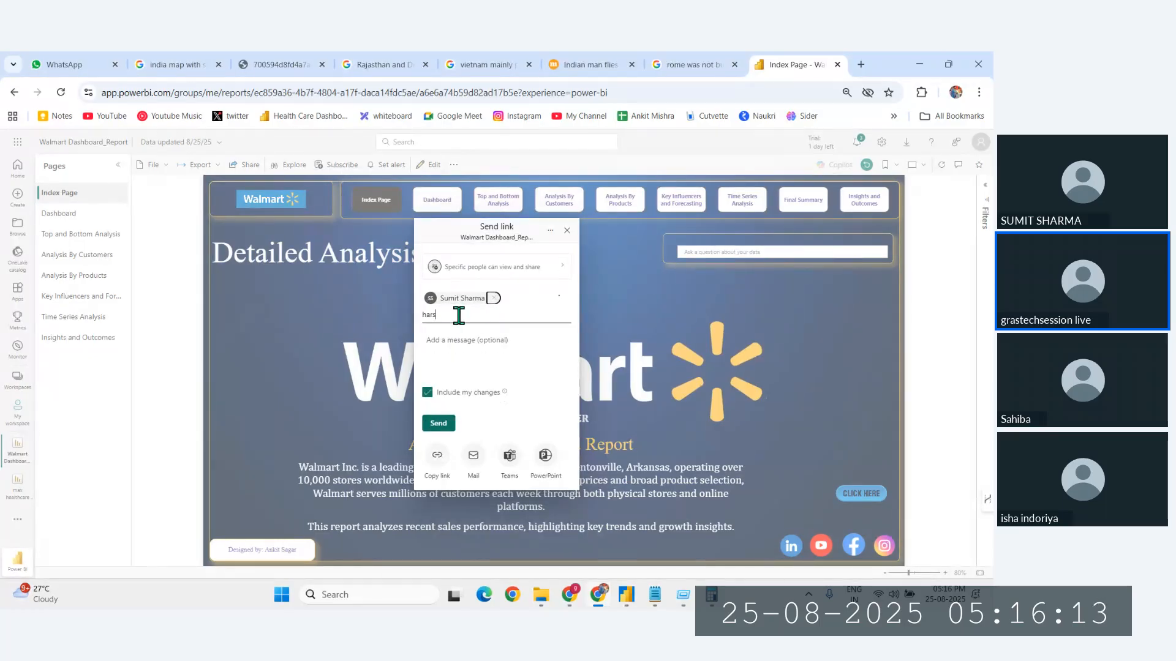
text(hit)
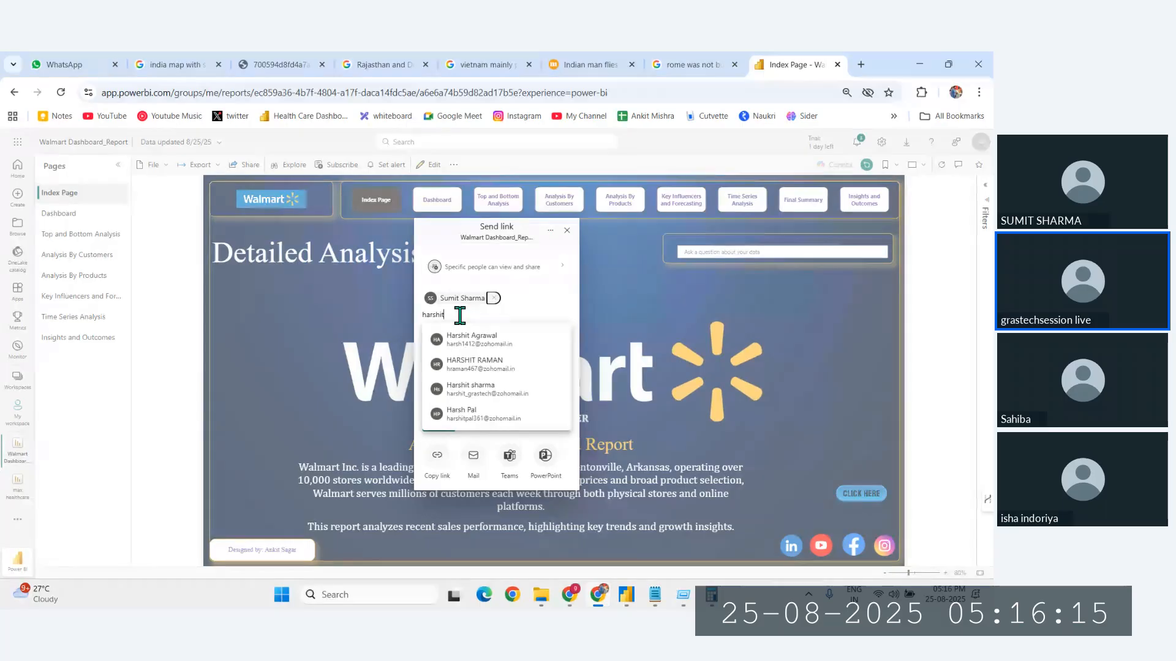
click(485, 399)
text(a)
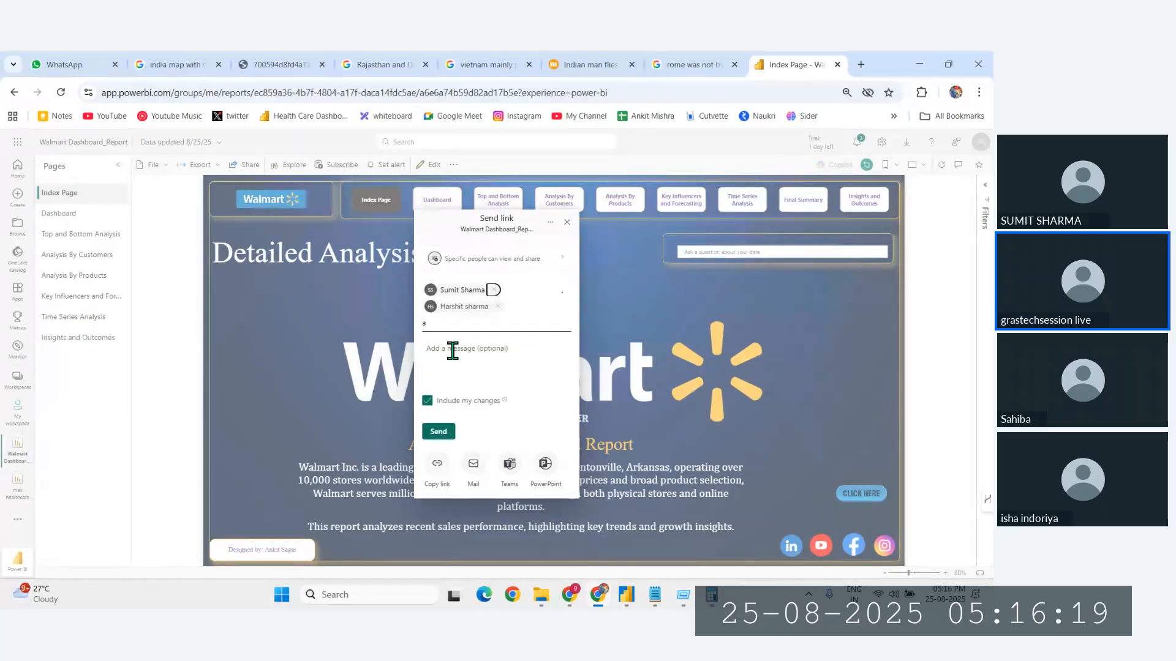
text(bbas)
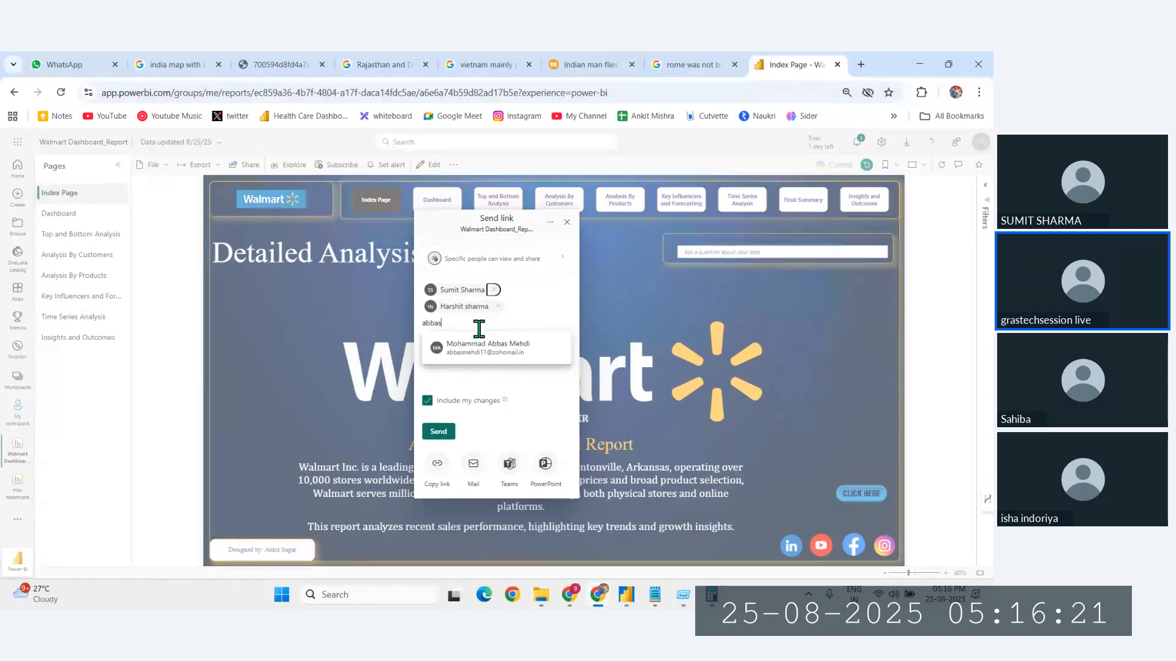
click(485, 341)
Step: Add three more recipients to the share link, choosing each one from the suggested people
click(424, 336)
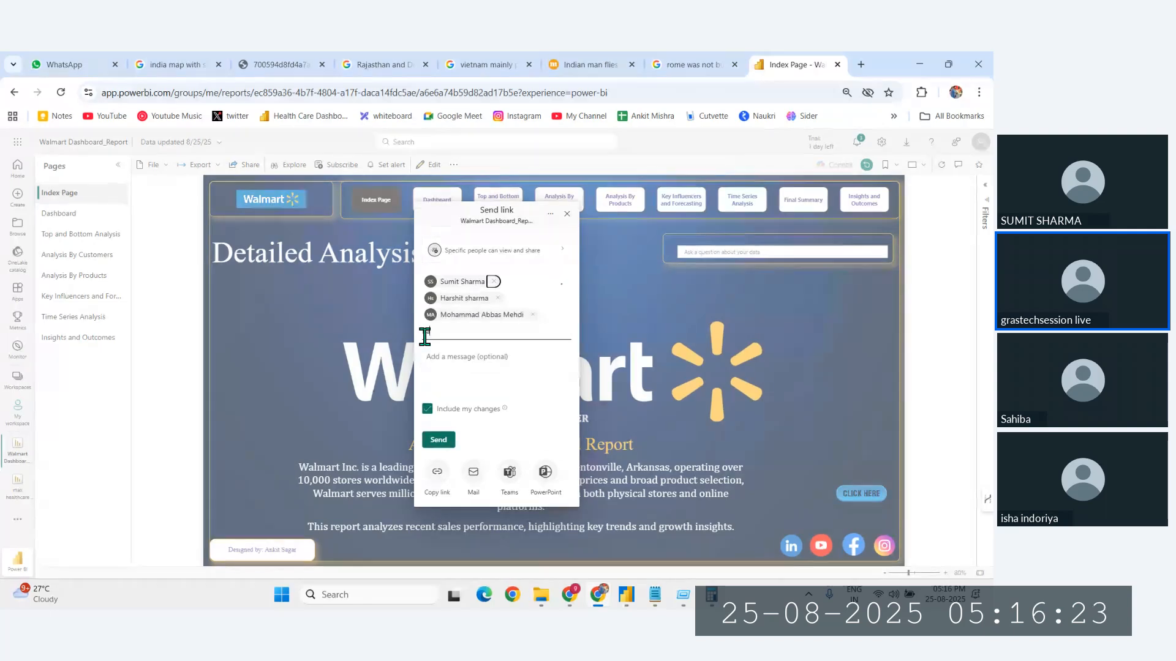
text(raks)
click(472, 354)
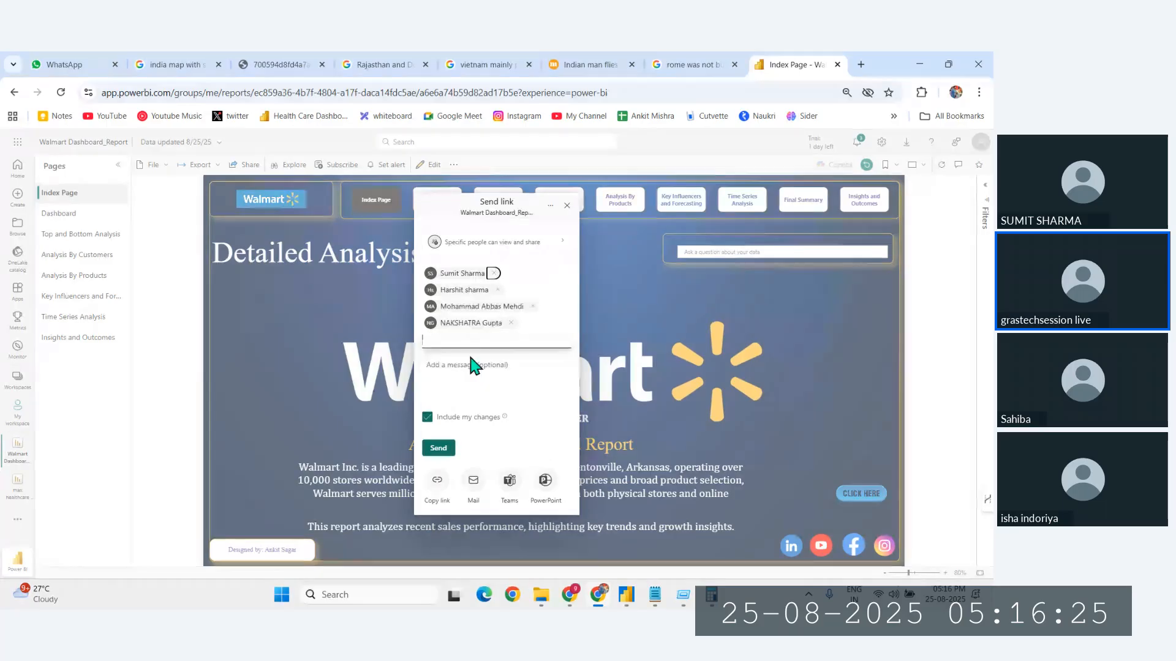
text(sahib)
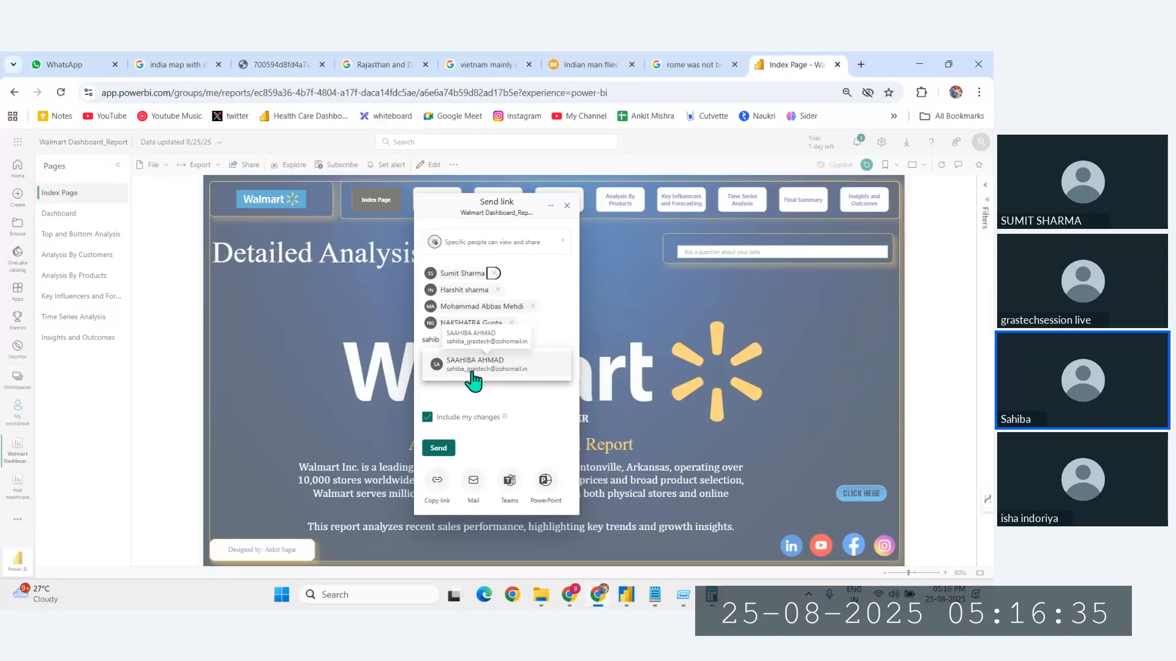
click(474, 379)
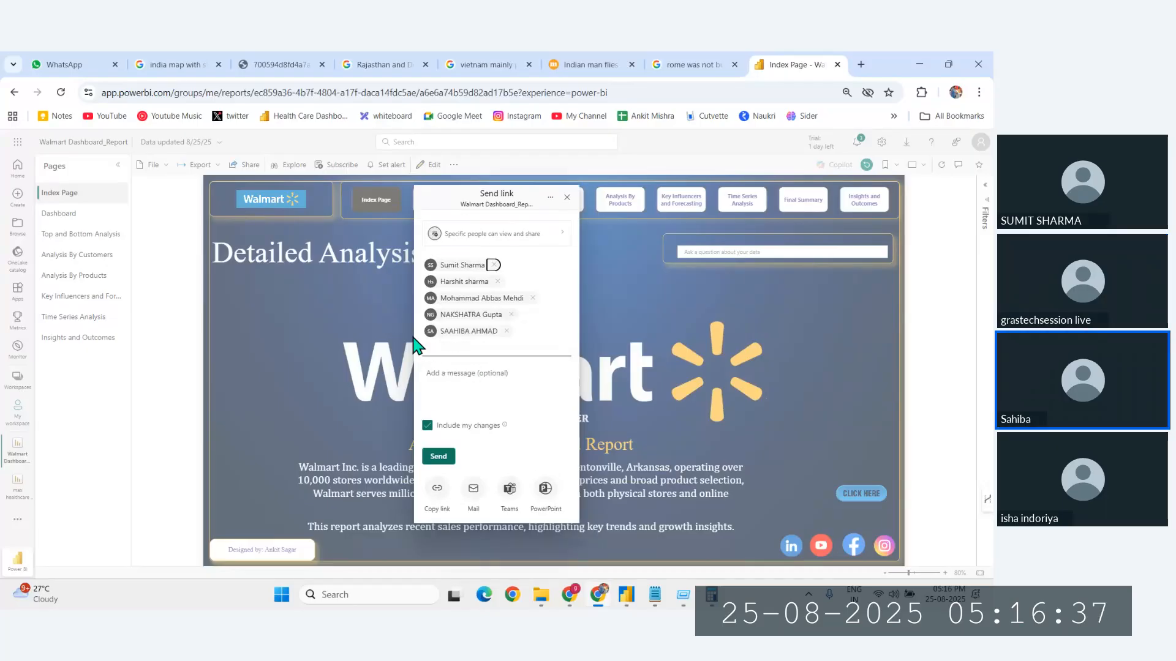
text(isha)
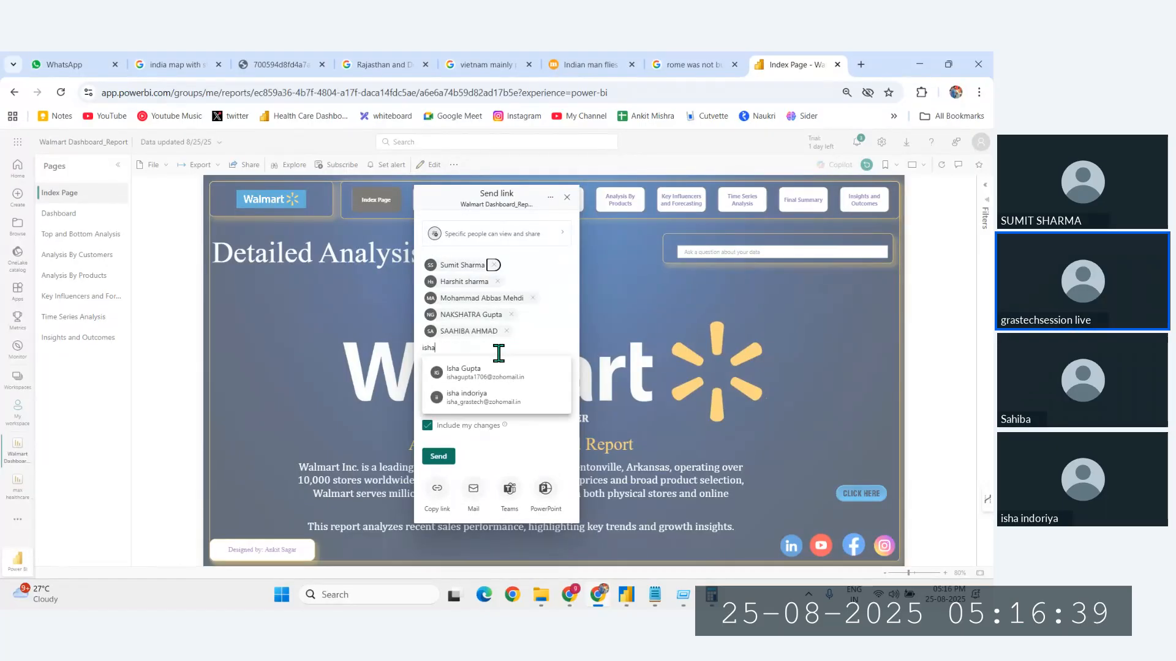
click(475, 398)
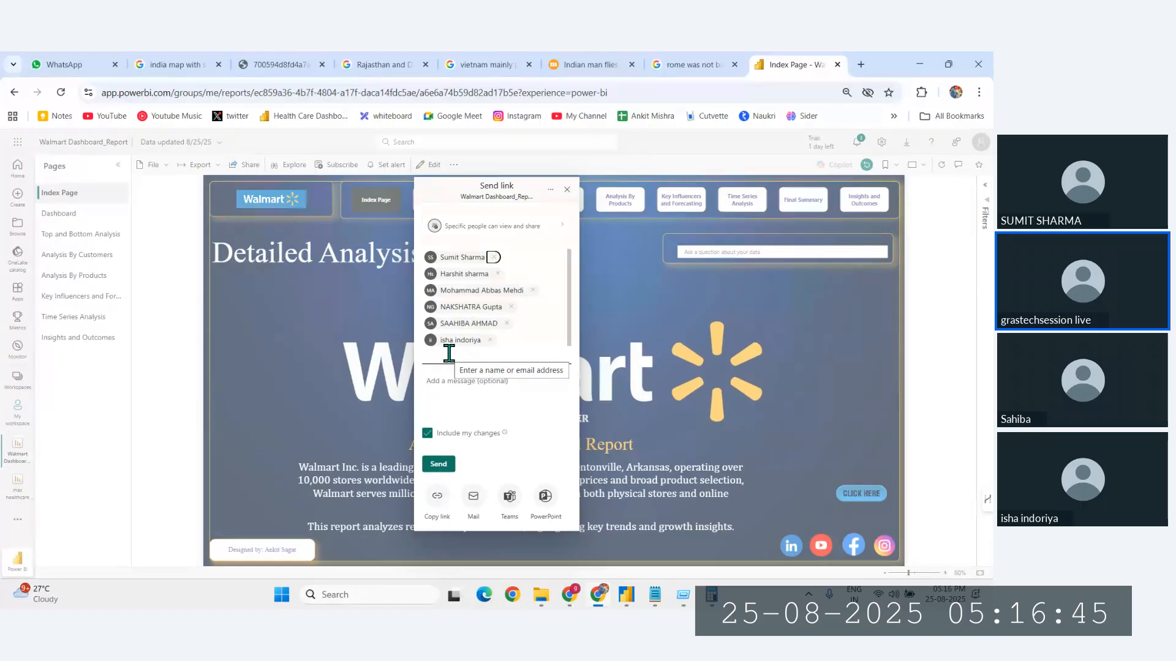
Step: Allow the link's specific recipients to build content with the data associated with the report, and apply the setting
click(531, 231)
click(427, 421)
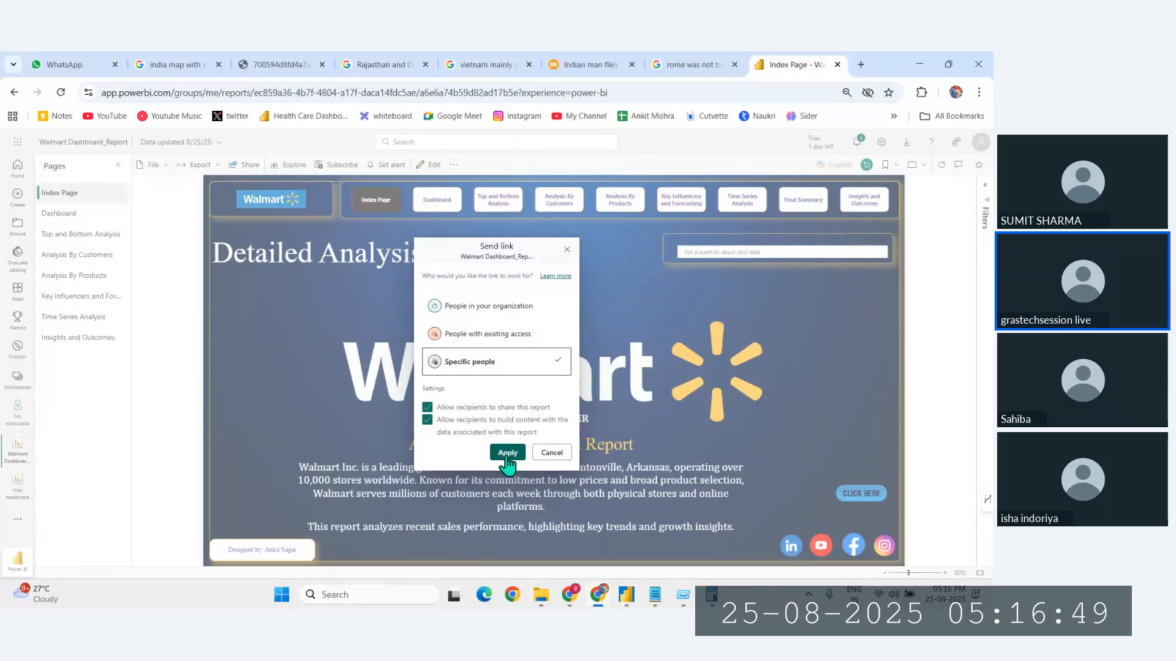
click(507, 455)
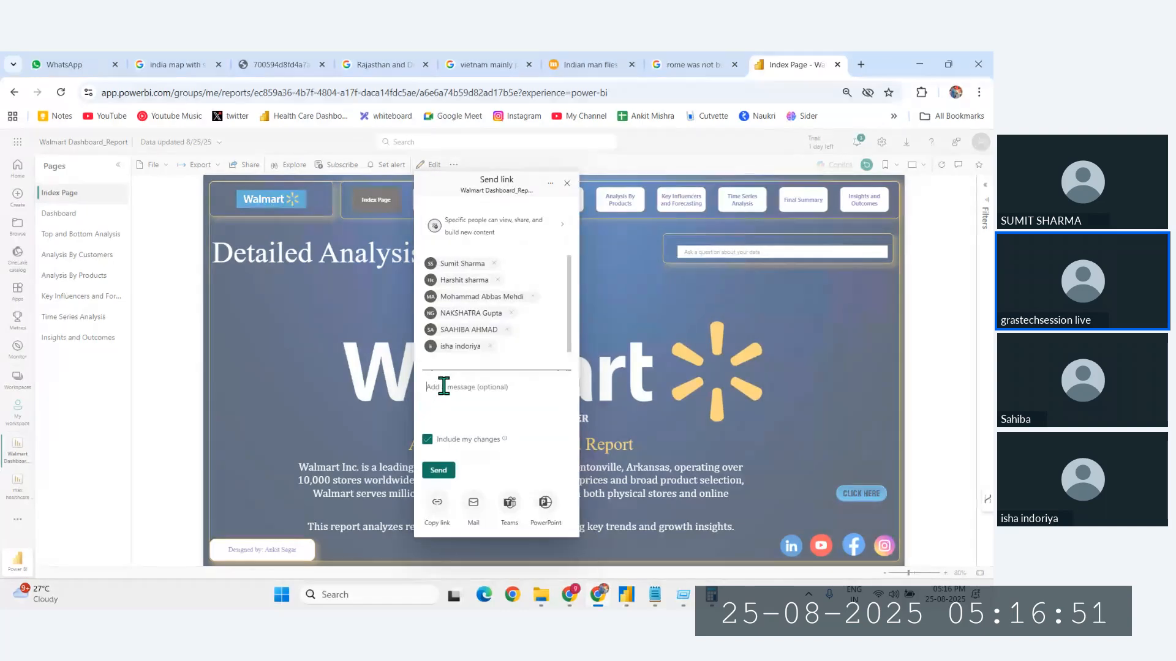
Step: Add the message "PFR Walmart Complete Analysis", send the report link to the recipients, and close the sharing dialog
click(443, 387)
text(PFR)
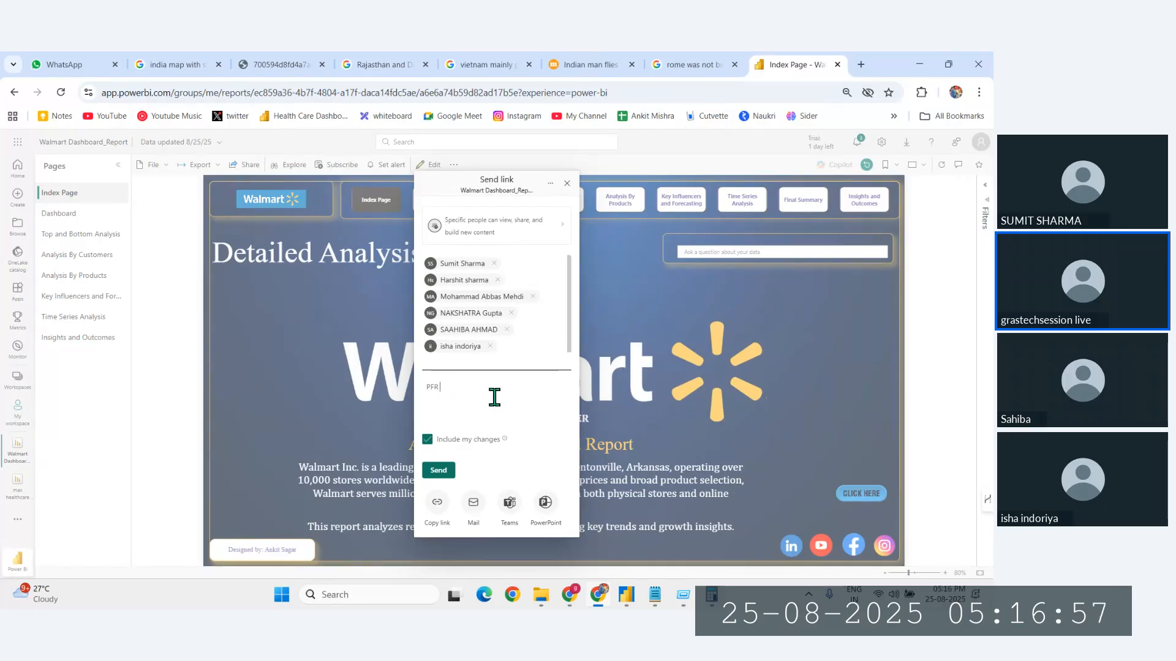
text( Walmart Complete A)
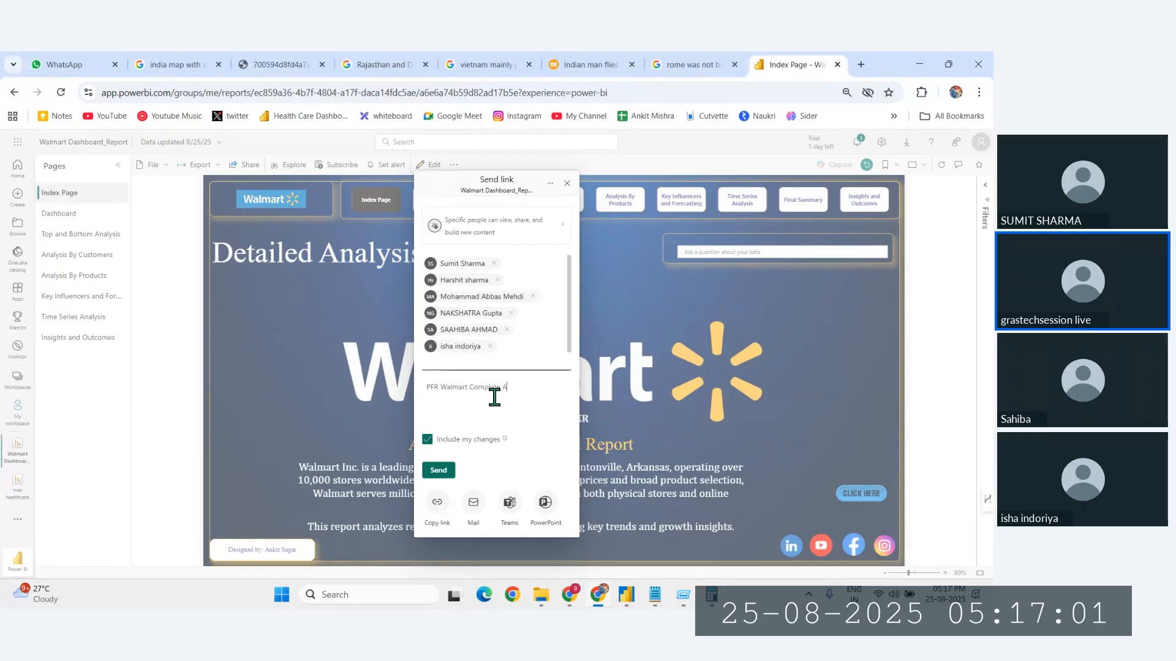
text(nalysis)
click(440, 470)
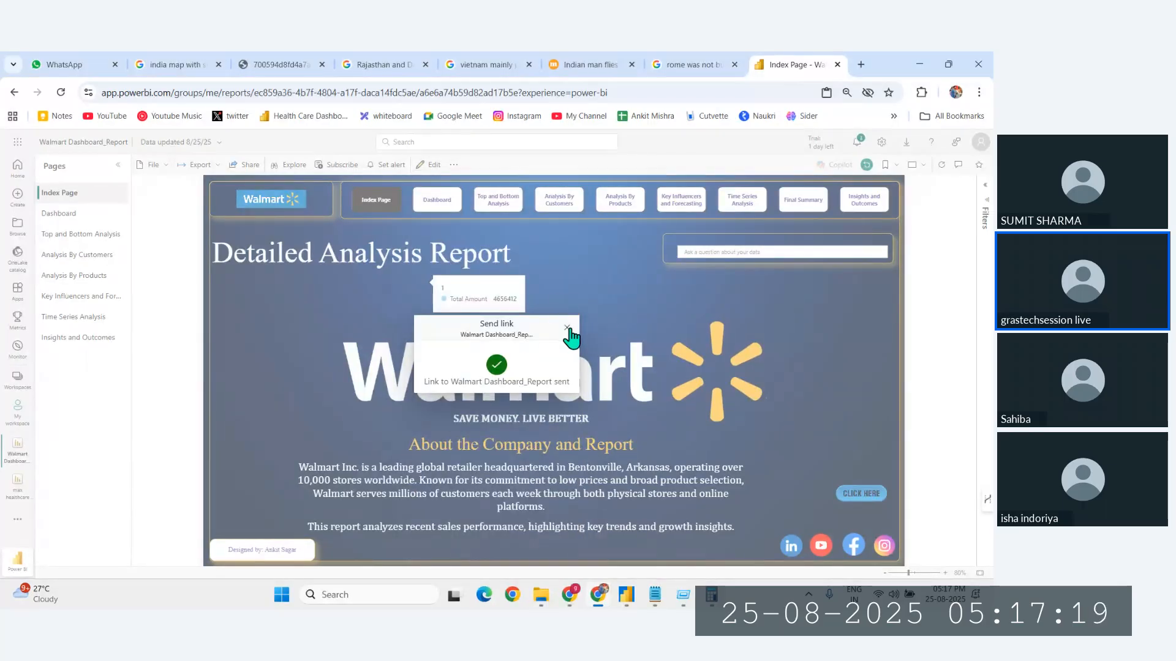
click(569, 329)
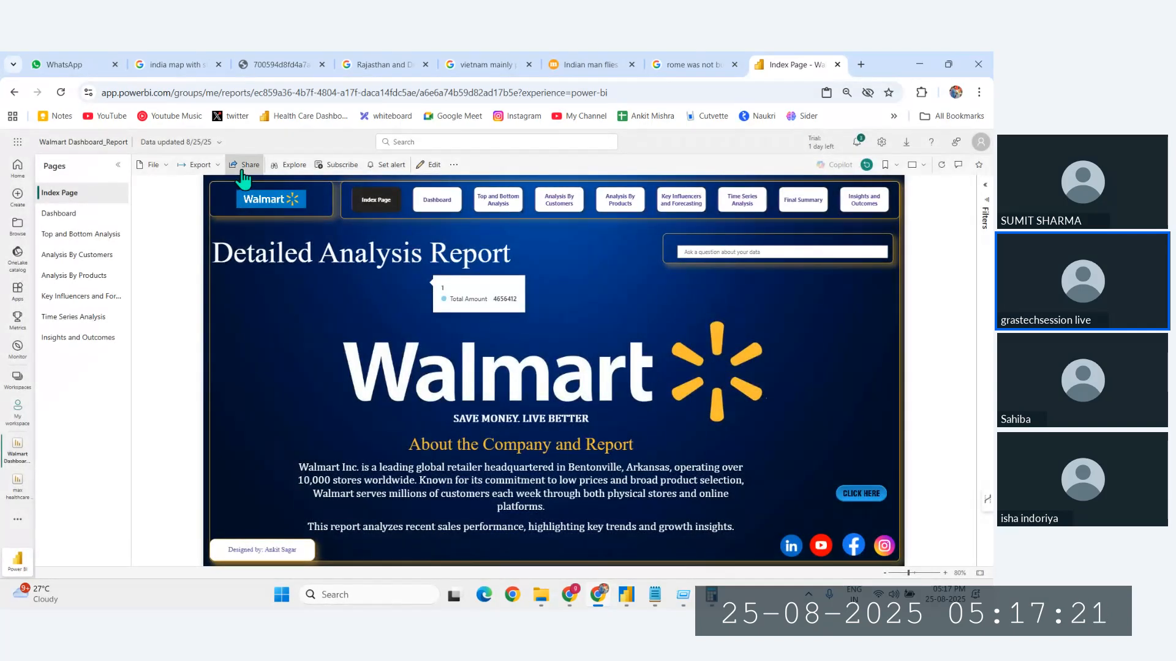
Step: Open the report's permission management and review its Links and Direct access entries
click(162, 167)
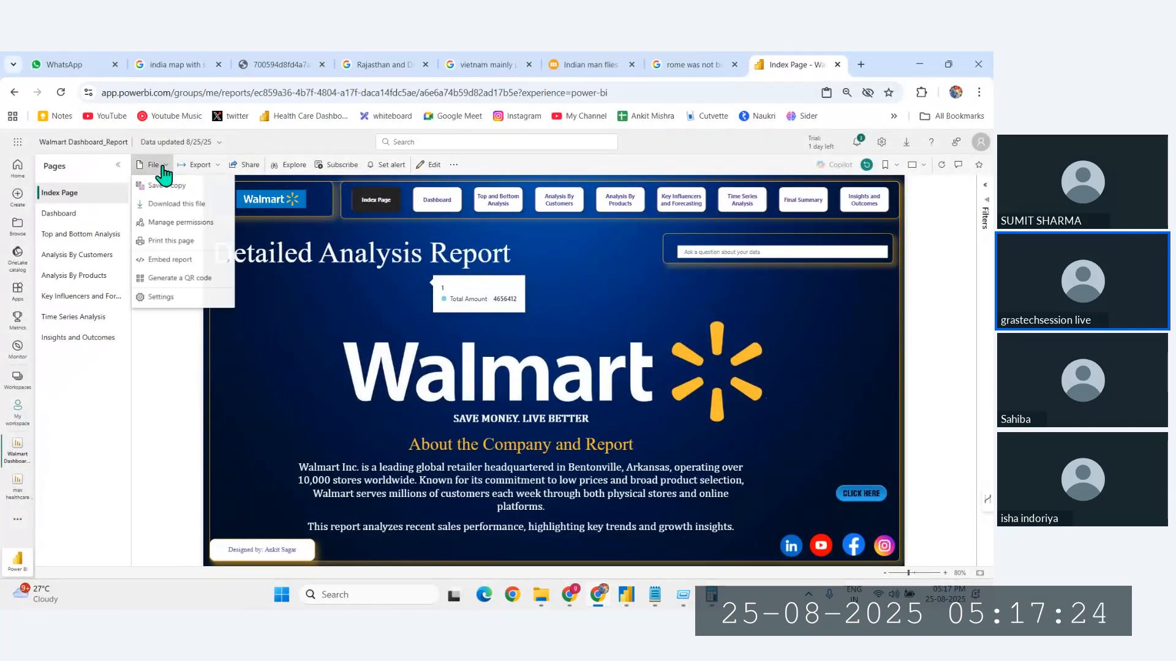
click(172, 224)
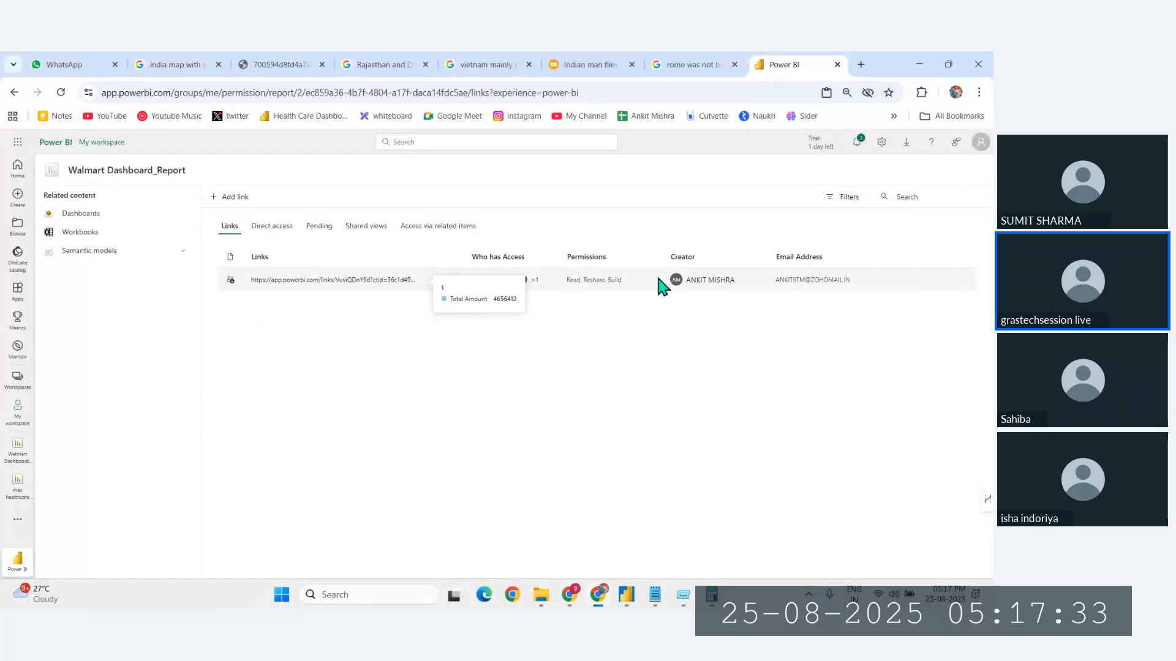
click(275, 227)
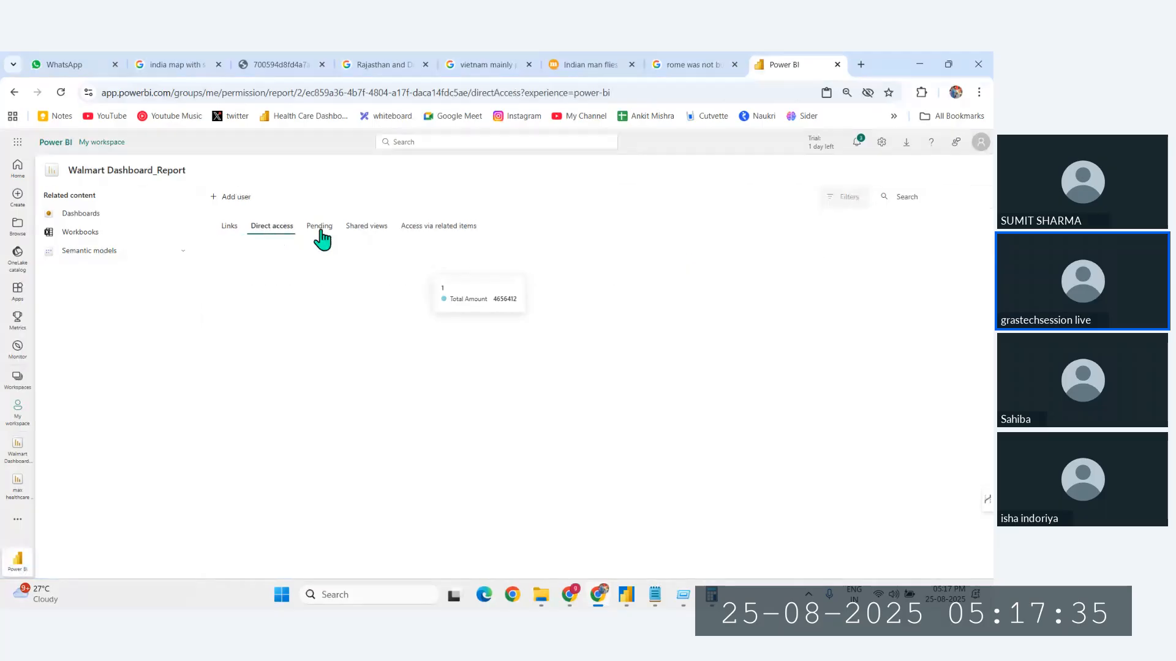
click(230, 226)
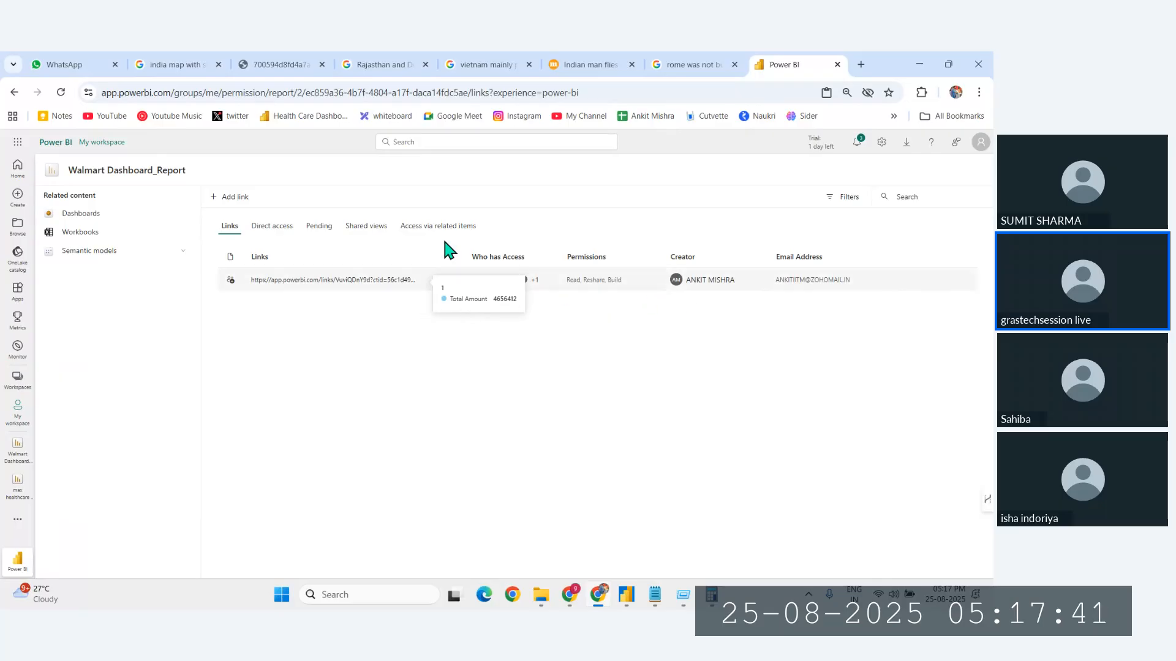
click(665, 55)
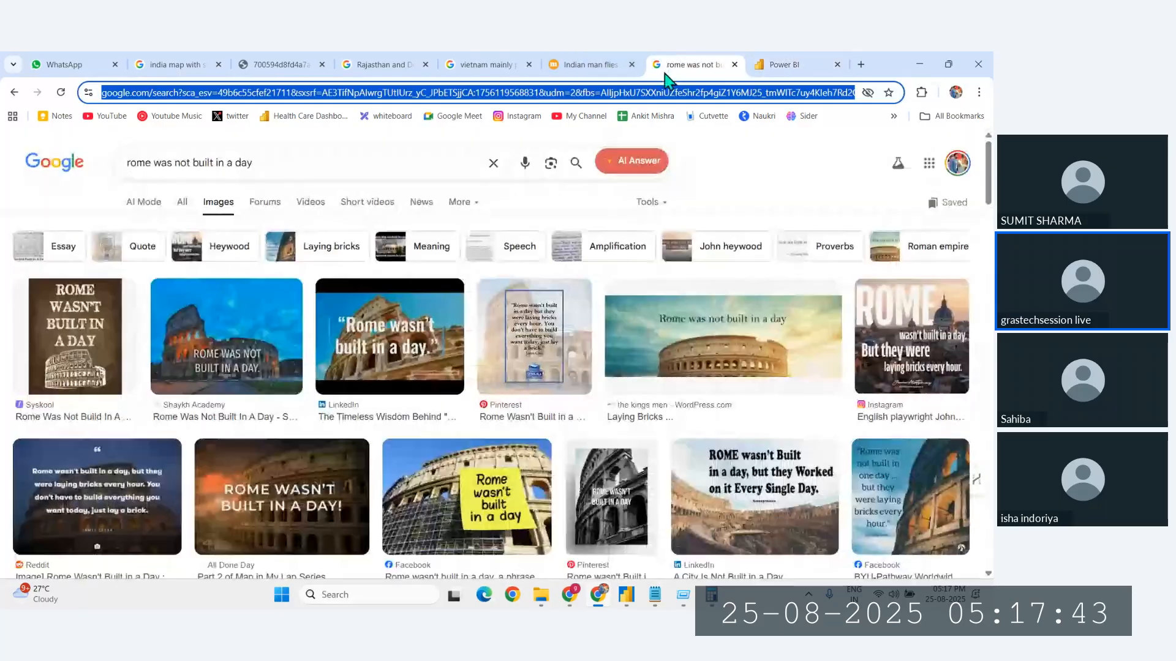
click(609, 58)
click(756, 57)
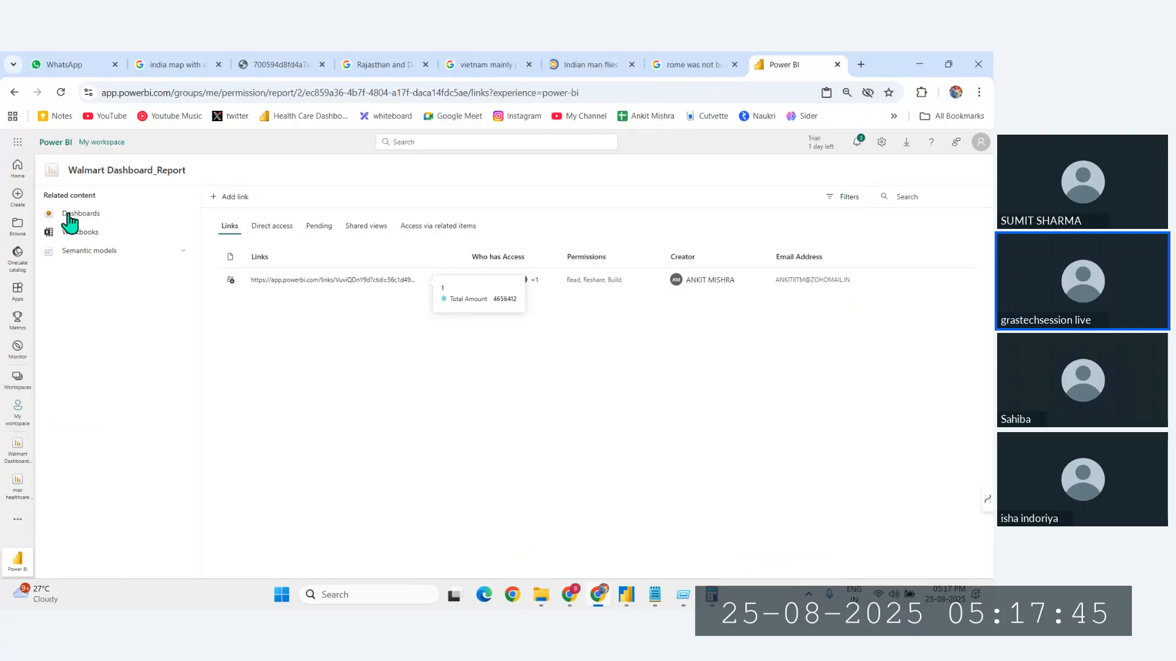
Step: Reopen the Walmart dashboard report from the permissions page and reload it
click(18, 452)
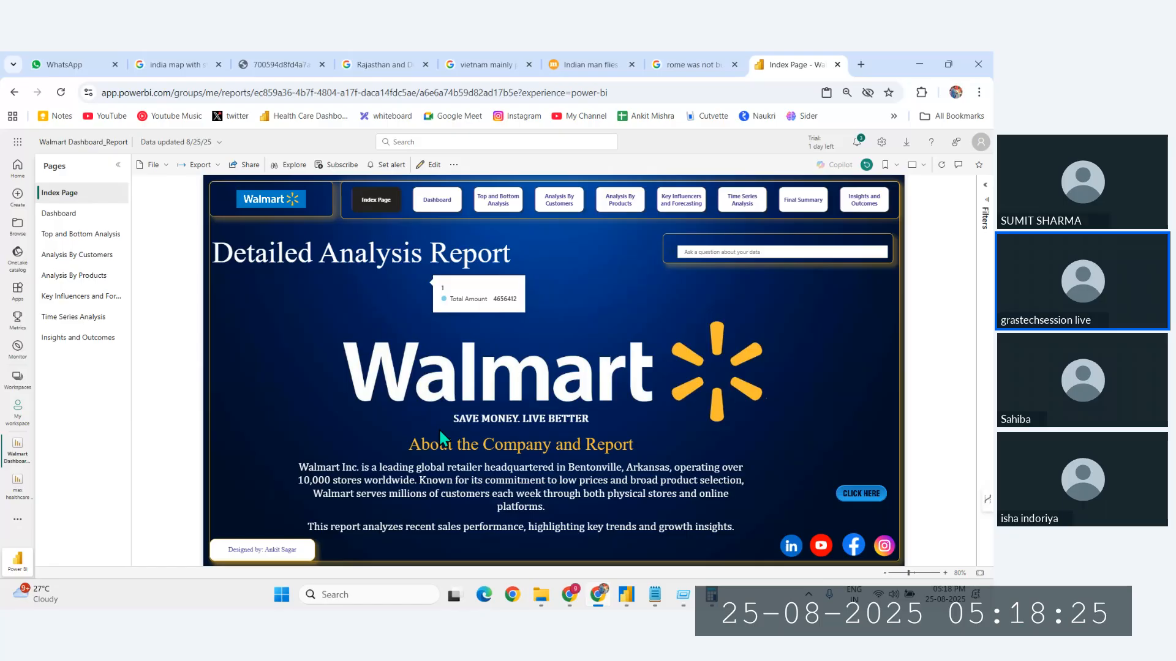
click(60, 93)
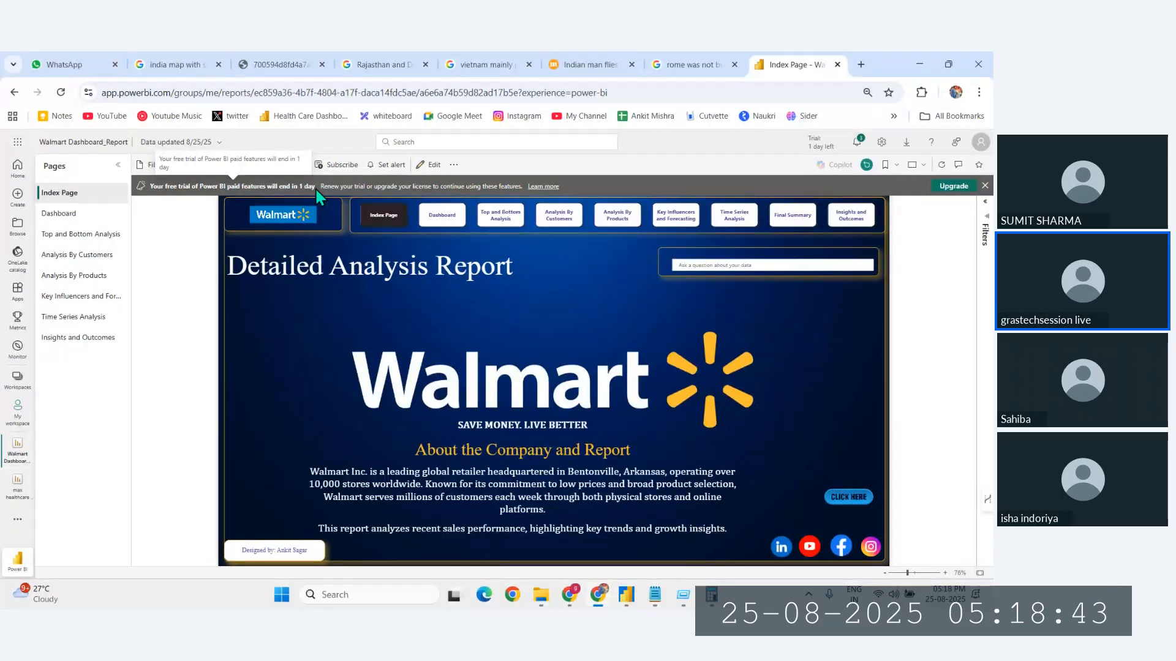
Step: Review the Power BI Pro upgrade offer and its sign-up steps, and return to the report
click(946, 191)
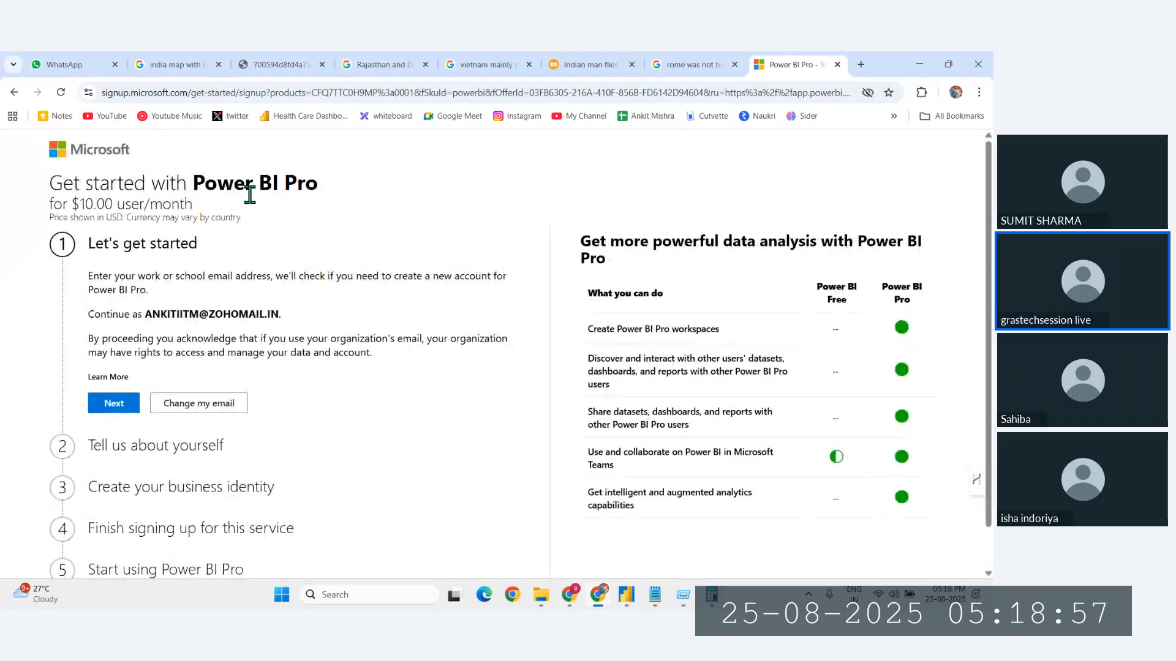
scroll(118, 331, down, 1)
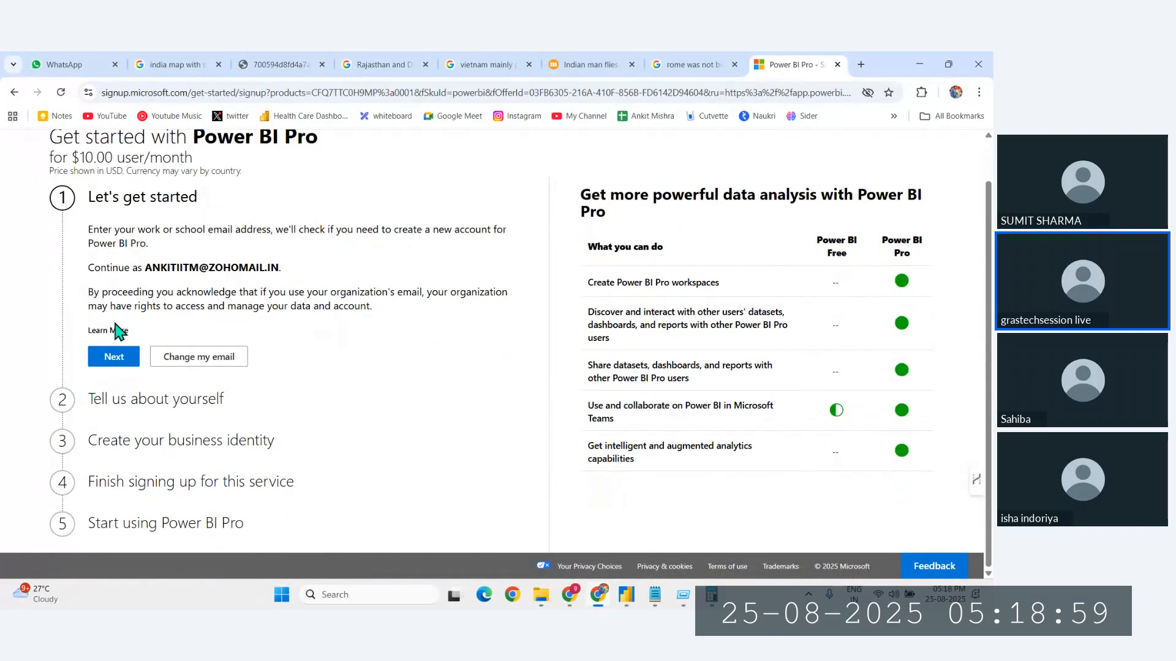
click(14, 92)
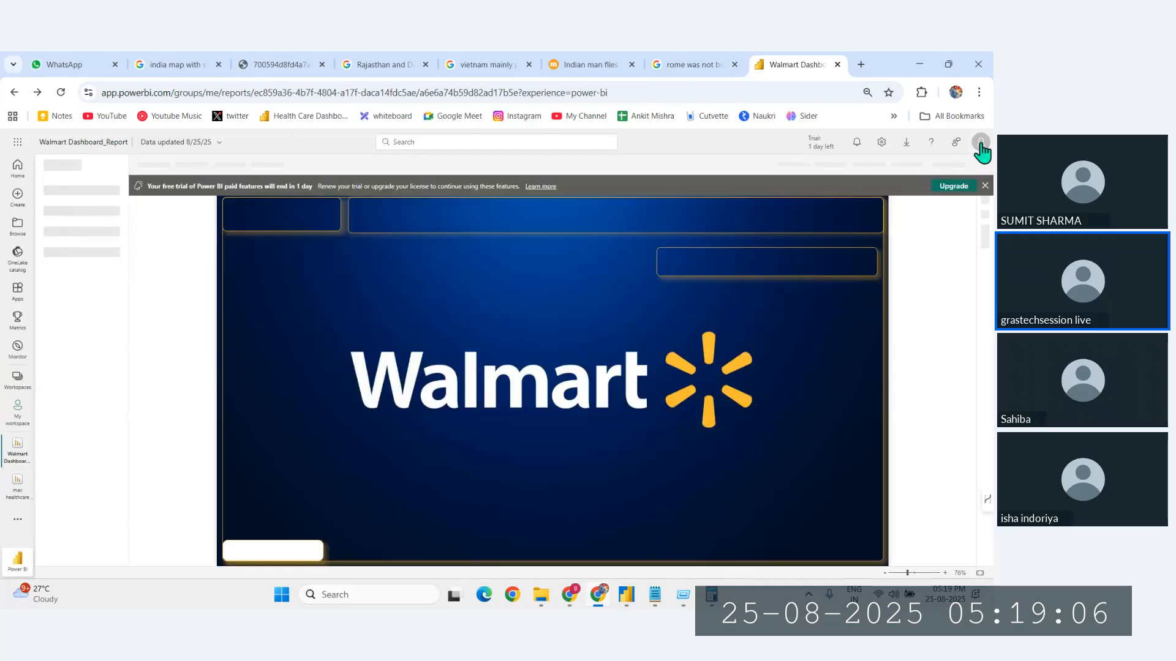
Step: Activate the 60-day free Fabric trial for the signed-in account with the default Central India capacity region, and dismiss the confirmation
click(981, 142)
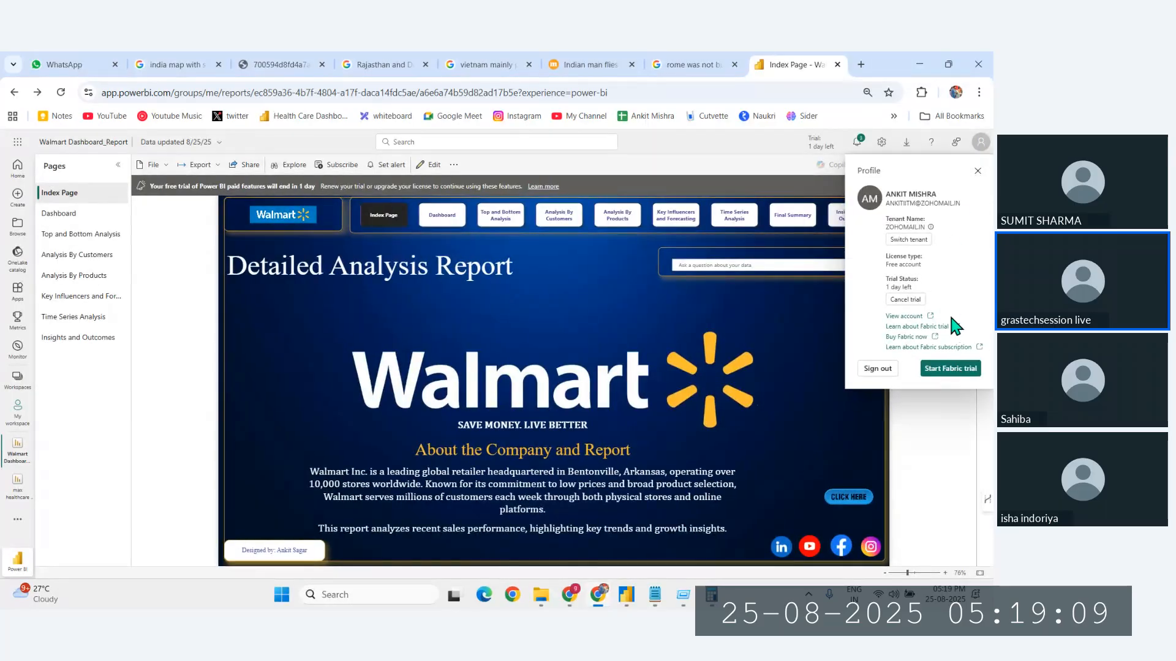
click(950, 370)
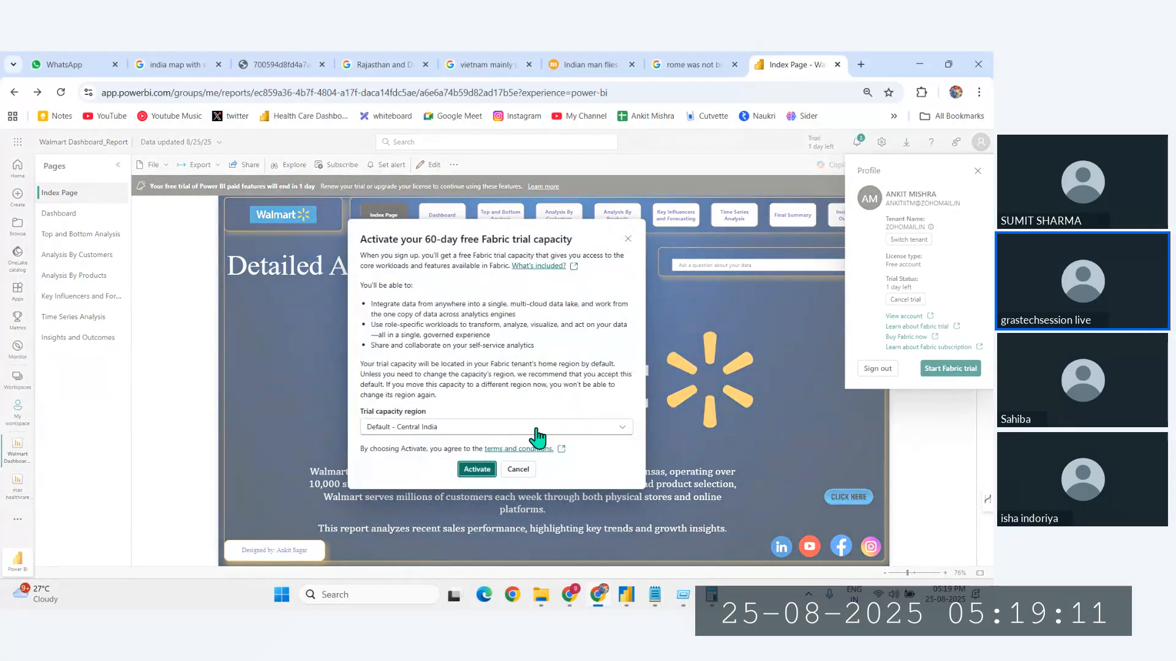
click(481, 472)
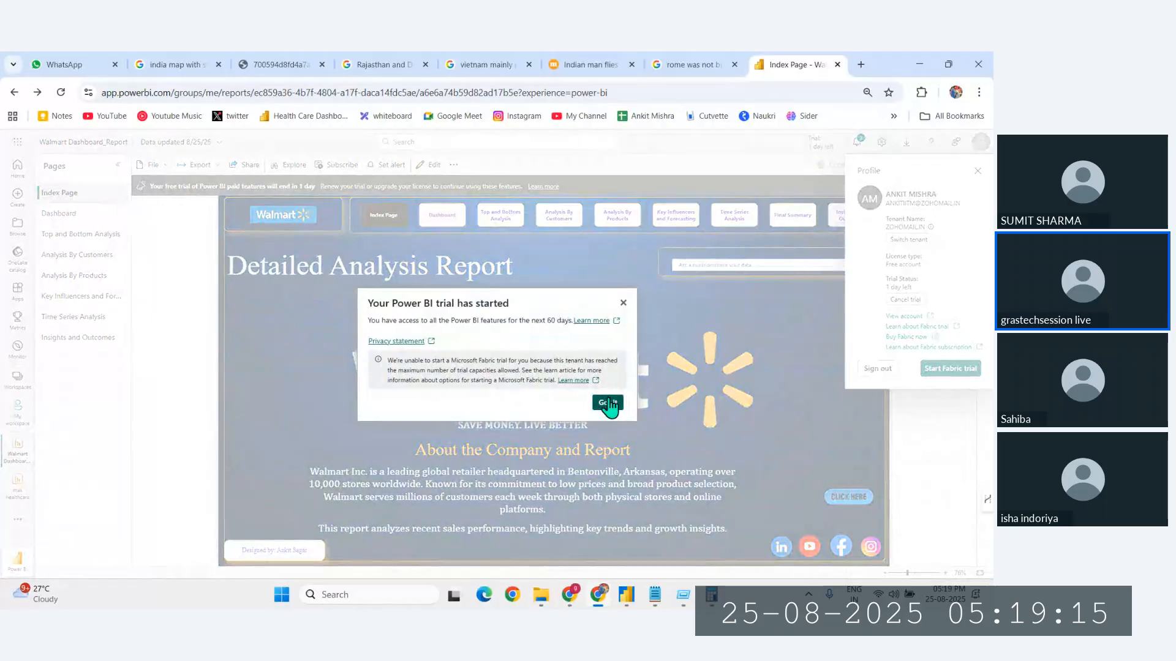
click(607, 403)
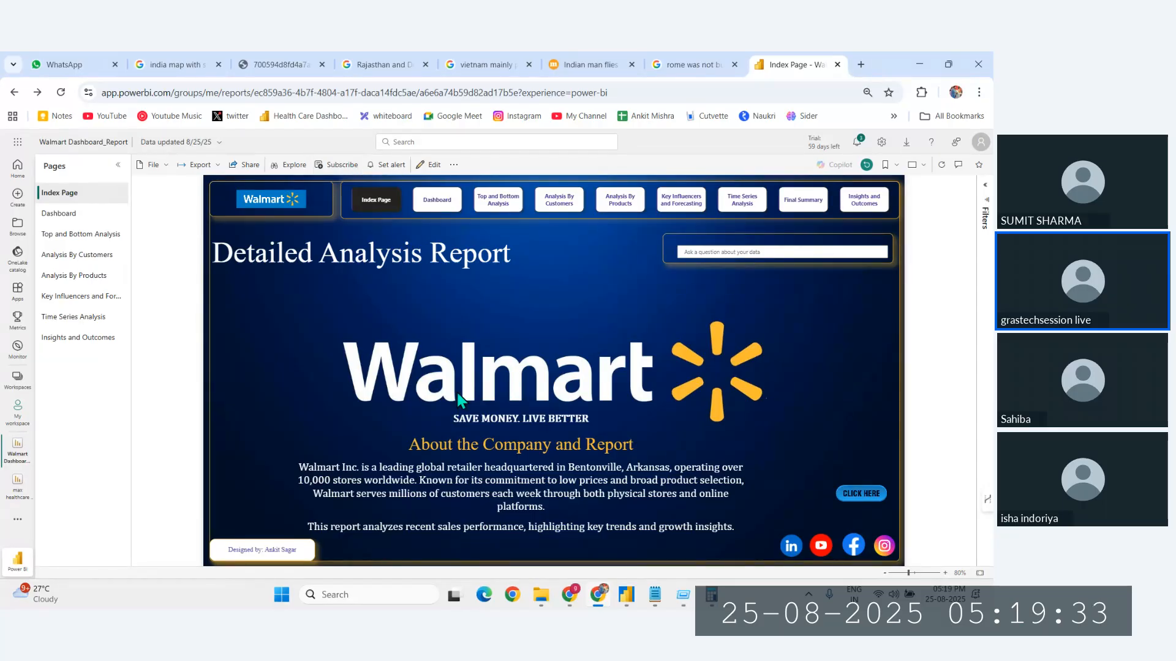
Step: Check the license type and trial status in the account profile, and close the profile
click(981, 141)
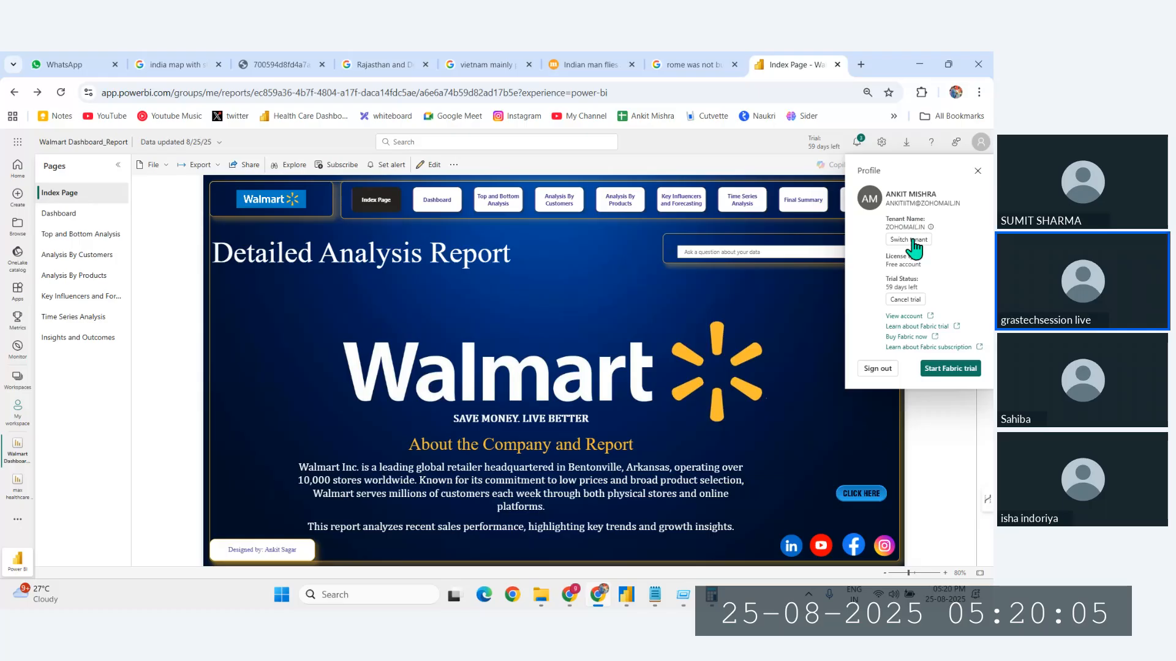
click(937, 408)
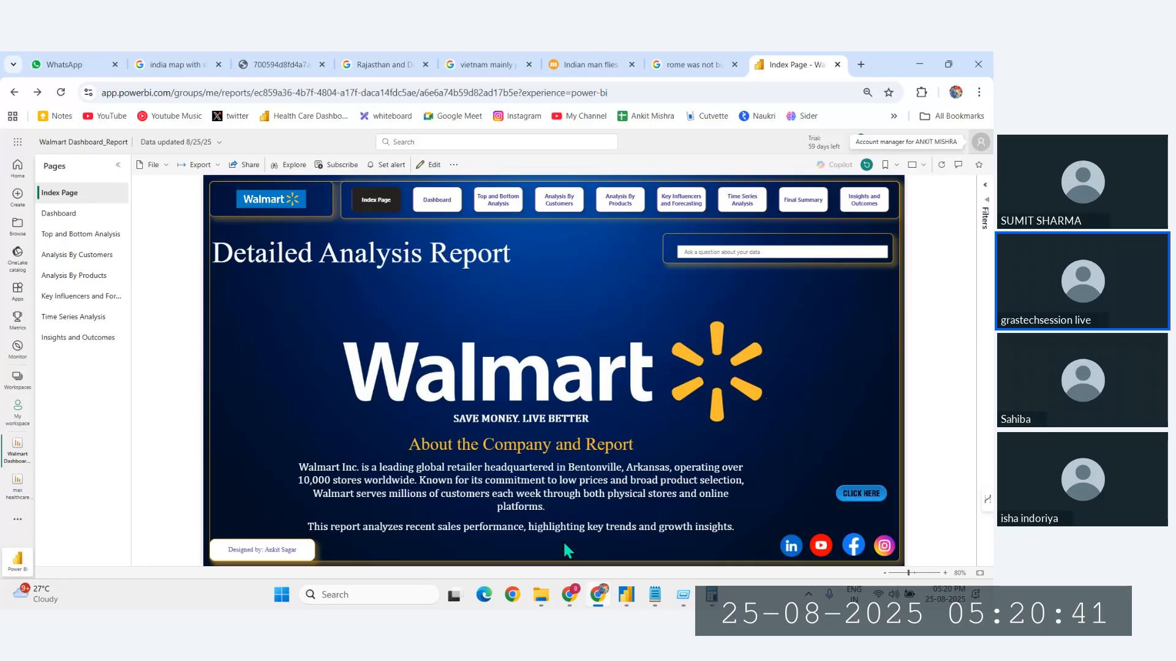
Step: Switch to the Zoho Meeting session in the other Chrome window
click(574, 597)
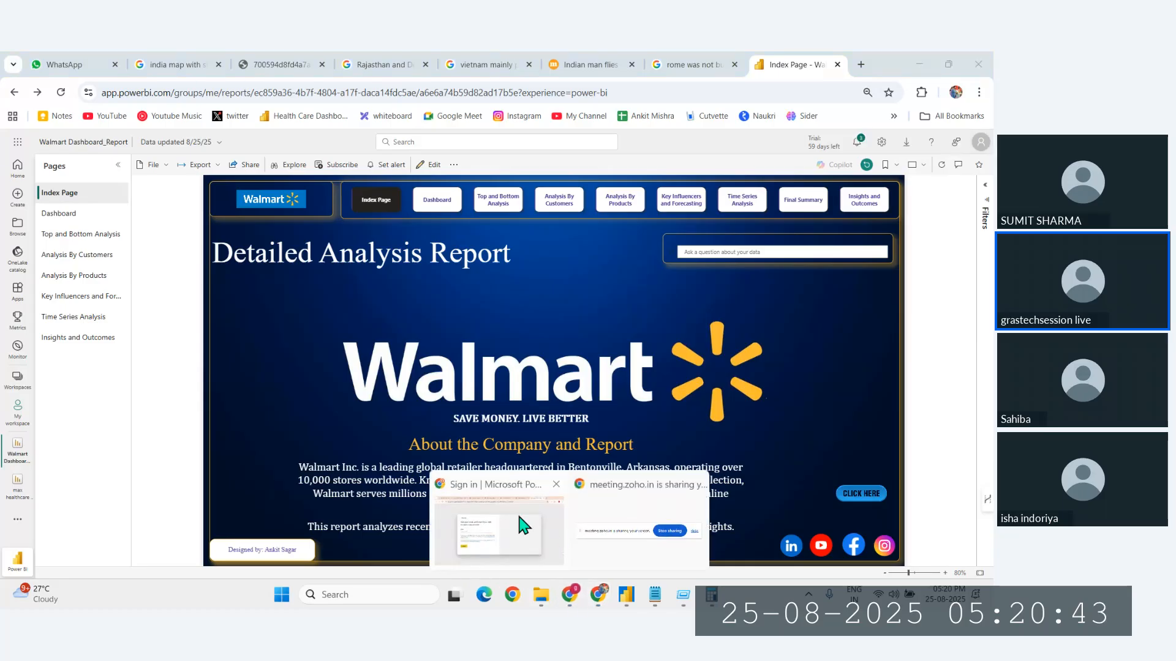
click(524, 527)
click(213, 61)
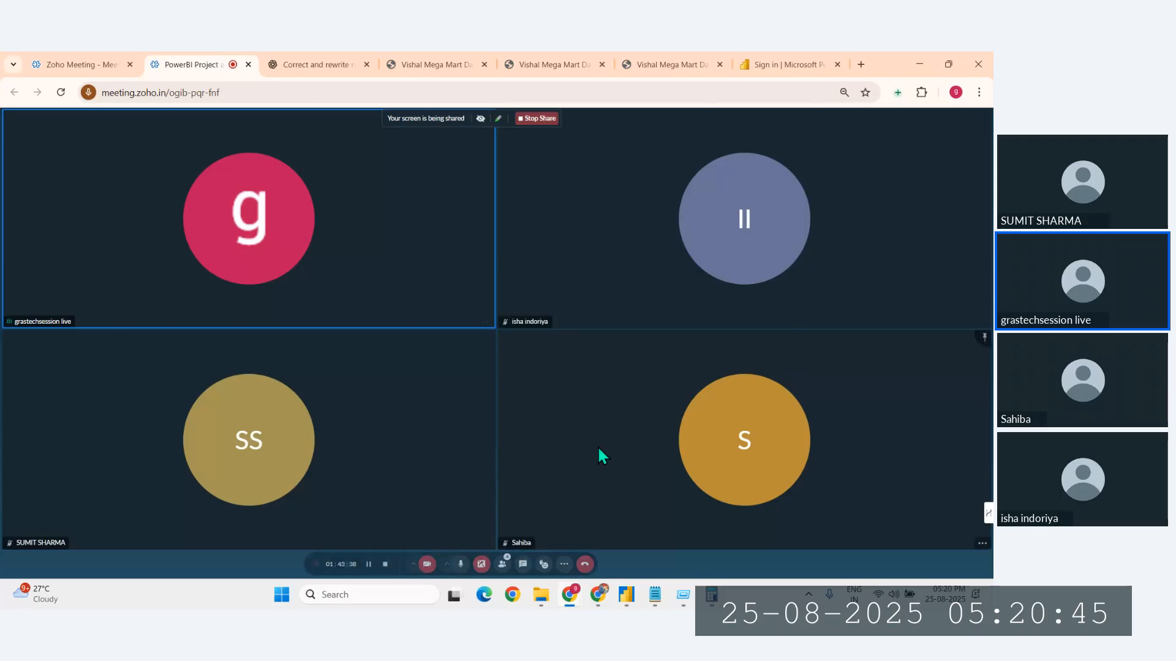